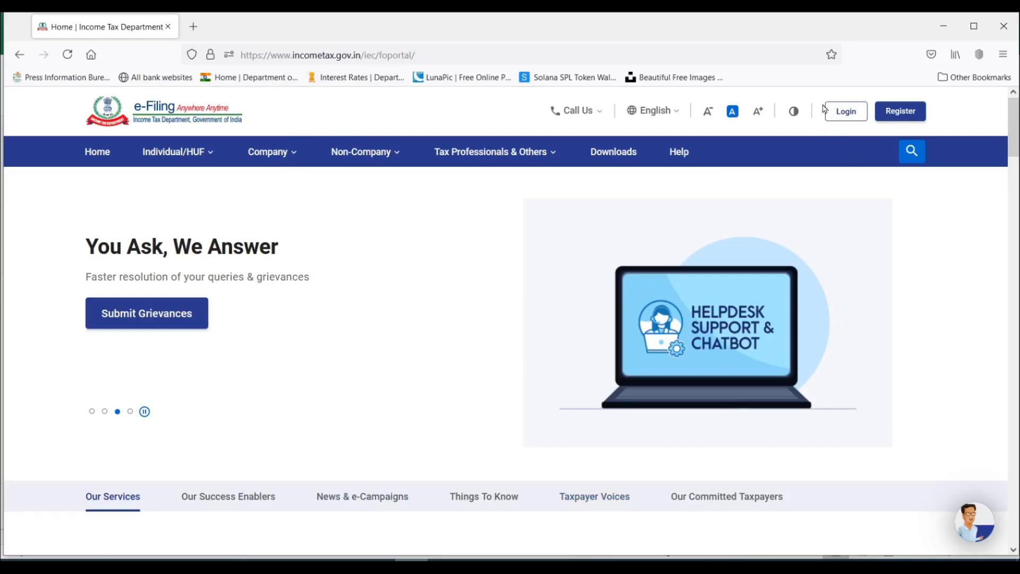
{"action": "left_click", "coordinate": [845, 115]}
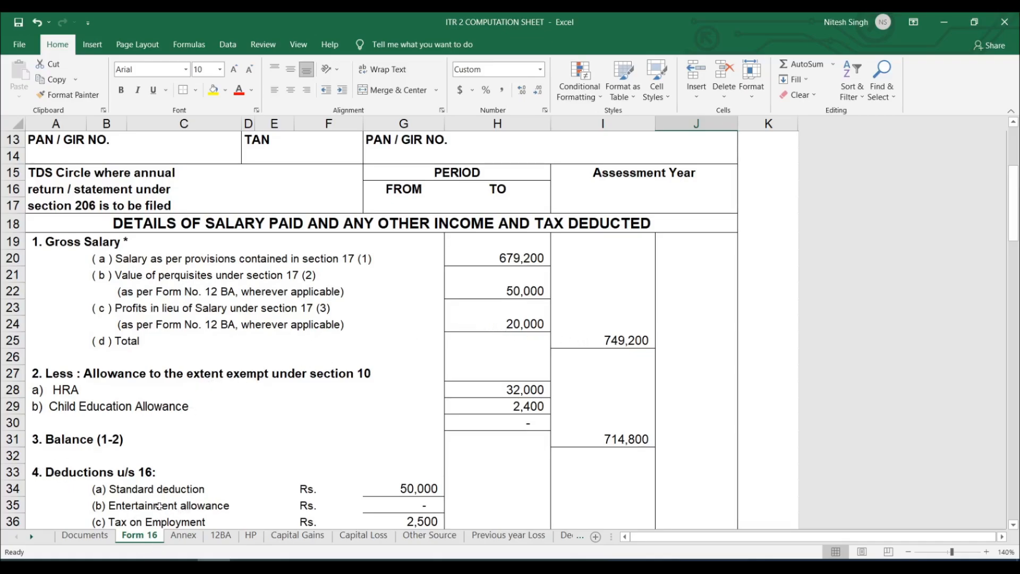
Review the HP, Capital Gains, Capital Loss and Other Source sheets of the ITR 2 computation workbook.
{"action": "left_click", "coordinate": [251, 536]}
{"action": "scroll", "coordinate": [426, 372], "scroll_direction": "up", "scroll_amount": 5}
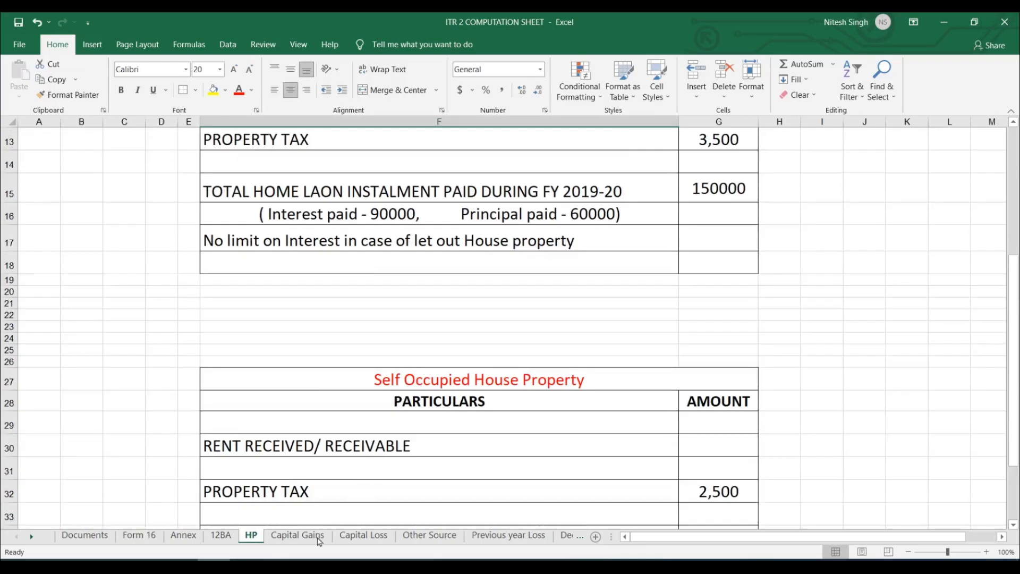
{"action": "left_click", "coordinate": [298, 535]}
{"action": "scroll", "coordinate": [523, 253], "scroll_direction": "down", "scroll_amount": 4}
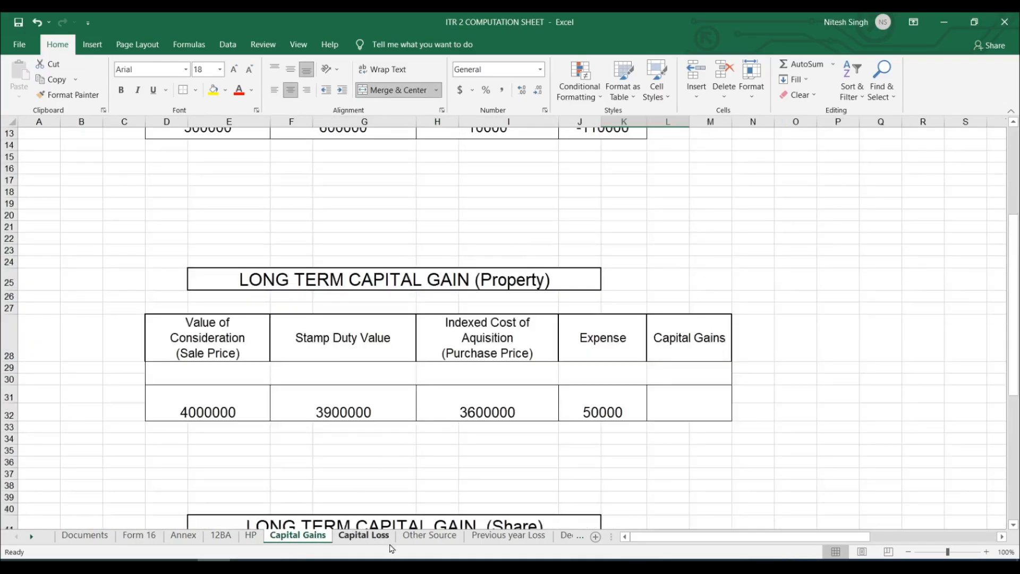
{"action": "left_click", "coordinate": [372, 536]}
{"action": "left_click", "coordinate": [441, 535]}
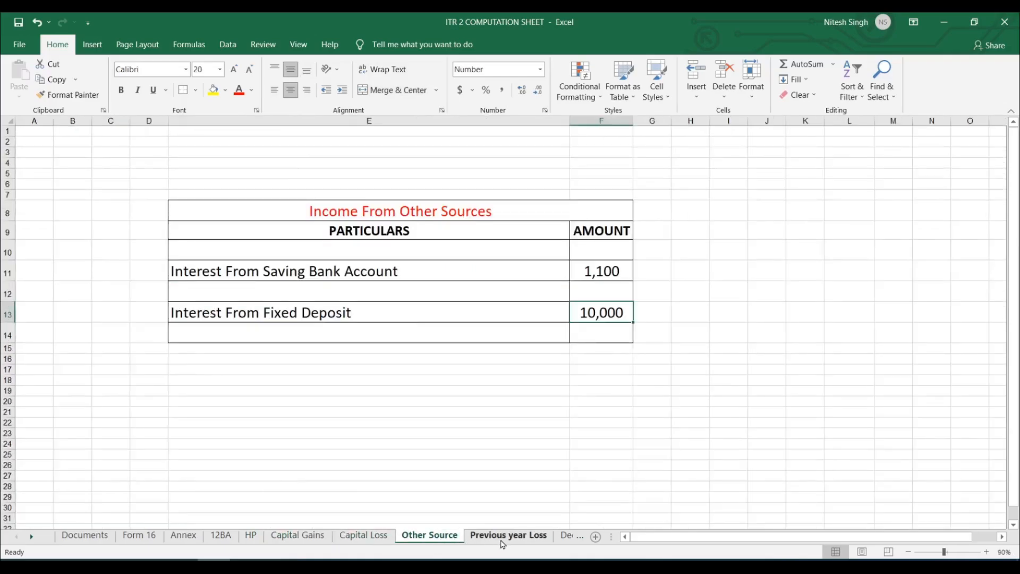
Review the Previous year Loss, Deductions, Agricultural Income, Payment and Bank details sheets, plus the monthly investment table in Sheet1.
{"action": "left_click", "coordinate": [513, 535]}
{"action": "left_click", "coordinate": [567, 536]}
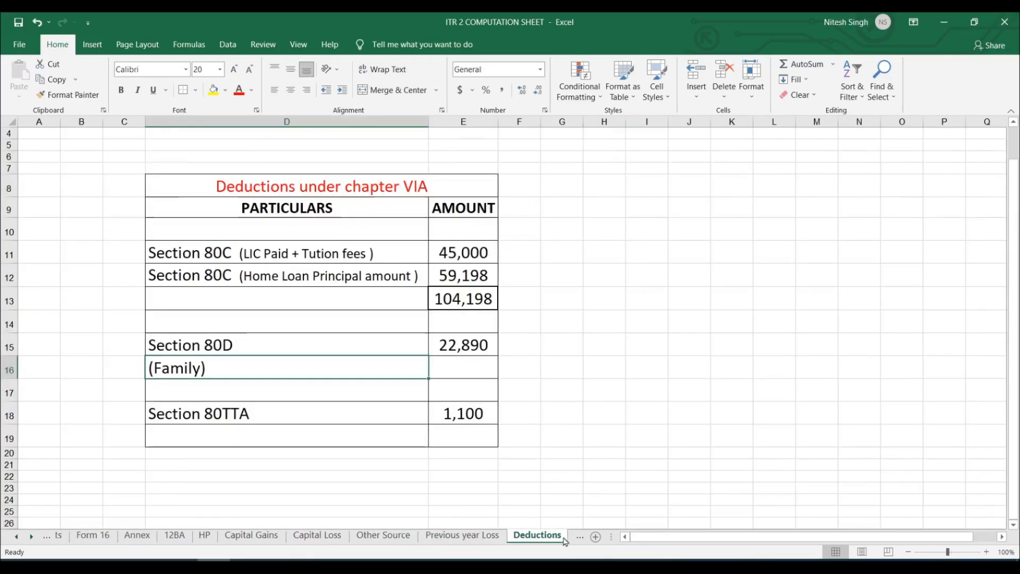
{"action": "left_click", "coordinate": [566, 536]}
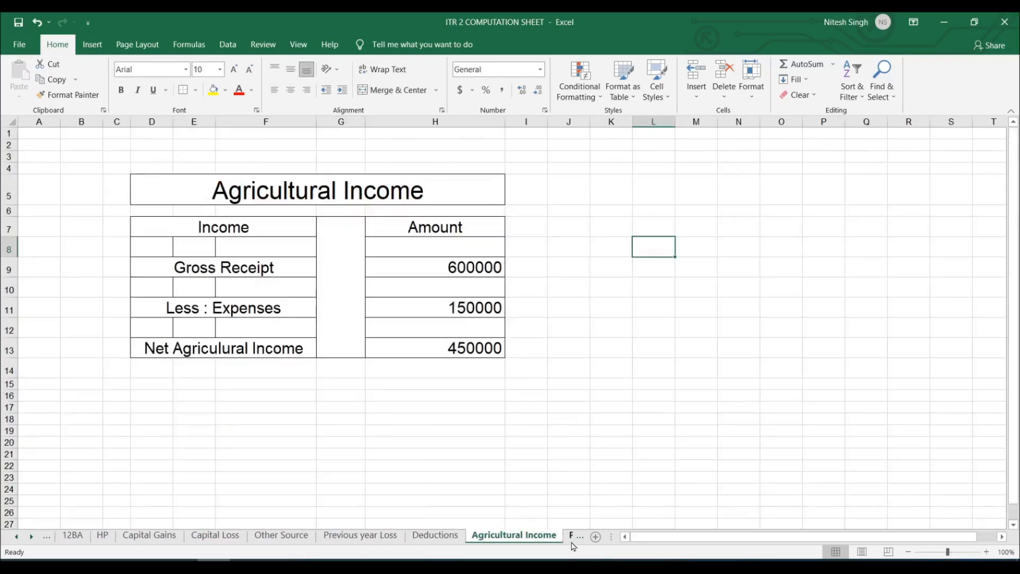
{"action": "left_click", "coordinate": [572, 536]}
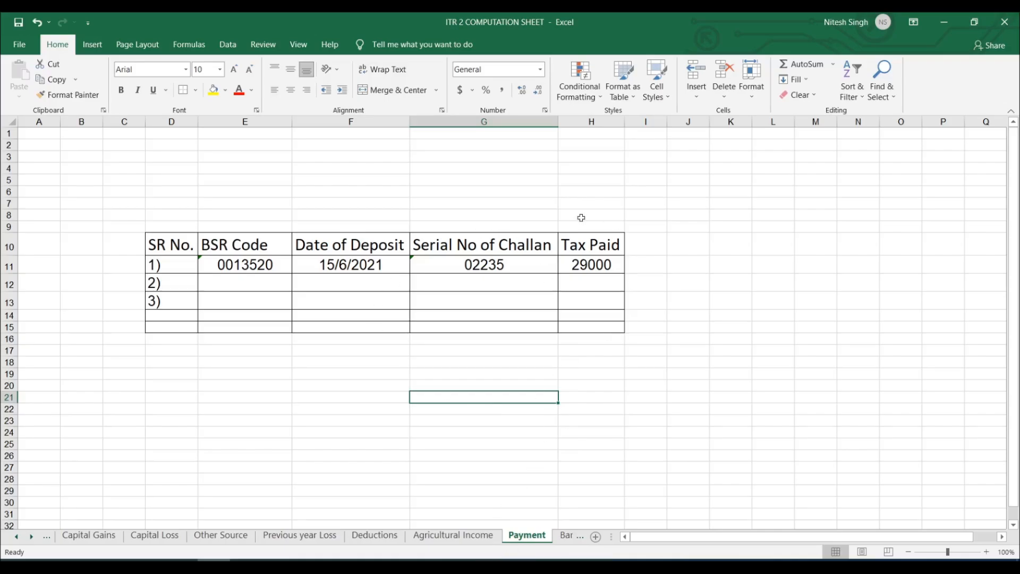
{"action": "left_click", "coordinate": [568, 536]}
{"action": "left_click", "coordinate": [563, 536]}
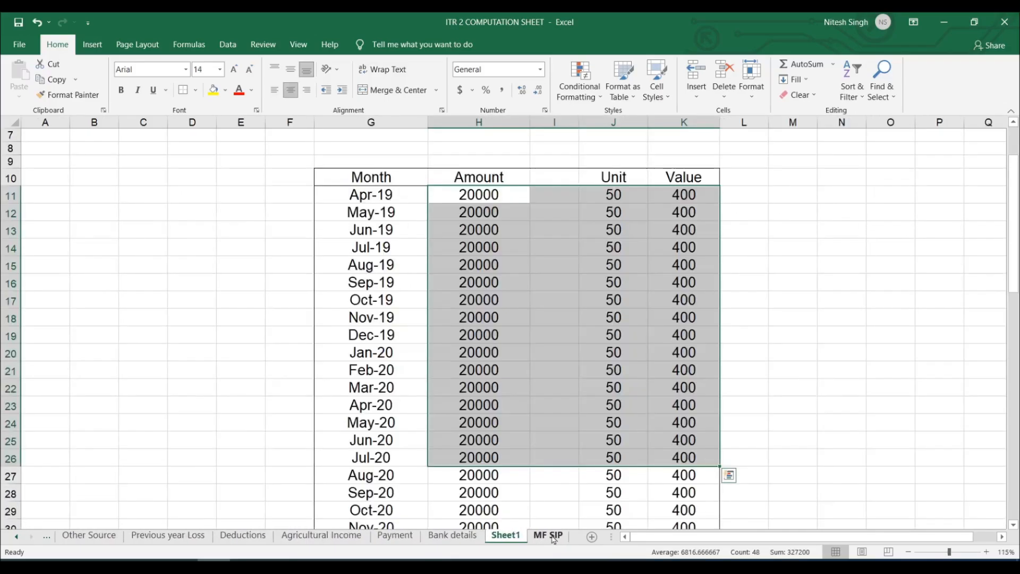
{"action": "left_click_drag", "start_coordinate": [304, 162], "coordinate": [769, 481]}
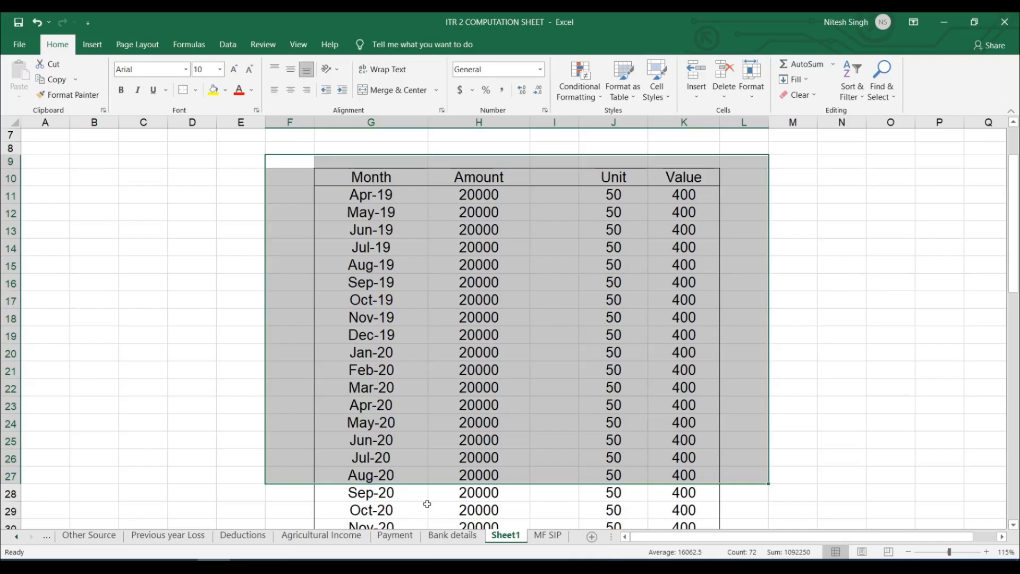
Switch to the Income Tax e-Filing portal in the browser, open its login page and submit the taxpayer's user ID.
{"action": "left_click", "coordinate": [411, 567]}
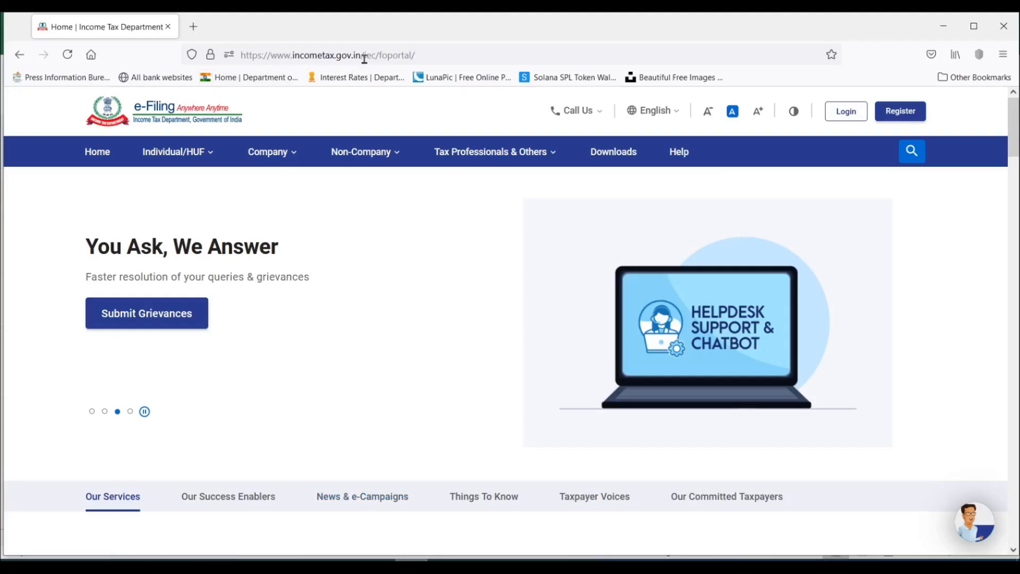
{"action": "left_click", "coordinate": [845, 114]}
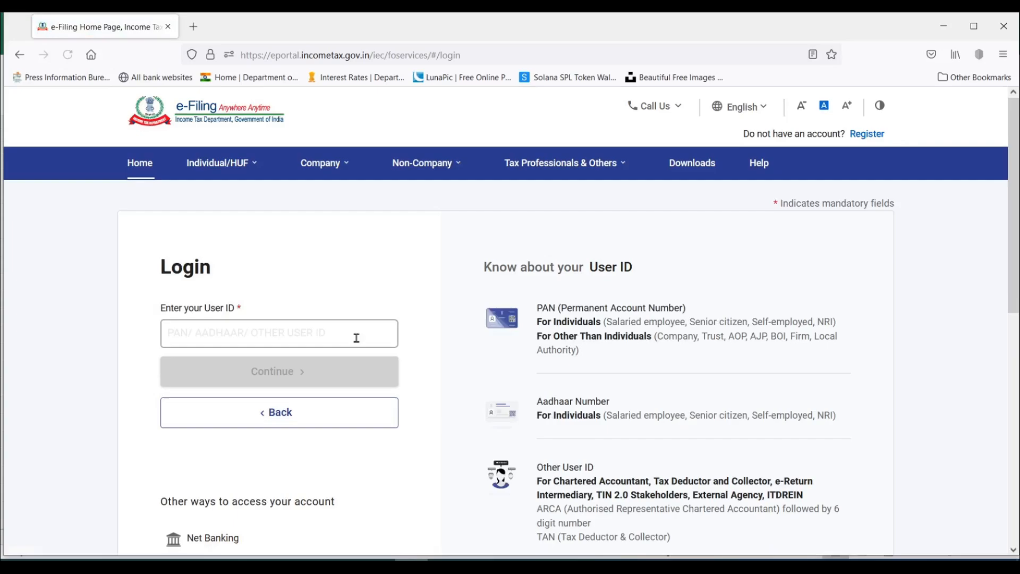
{"action": "left_click", "coordinate": [356, 338]}
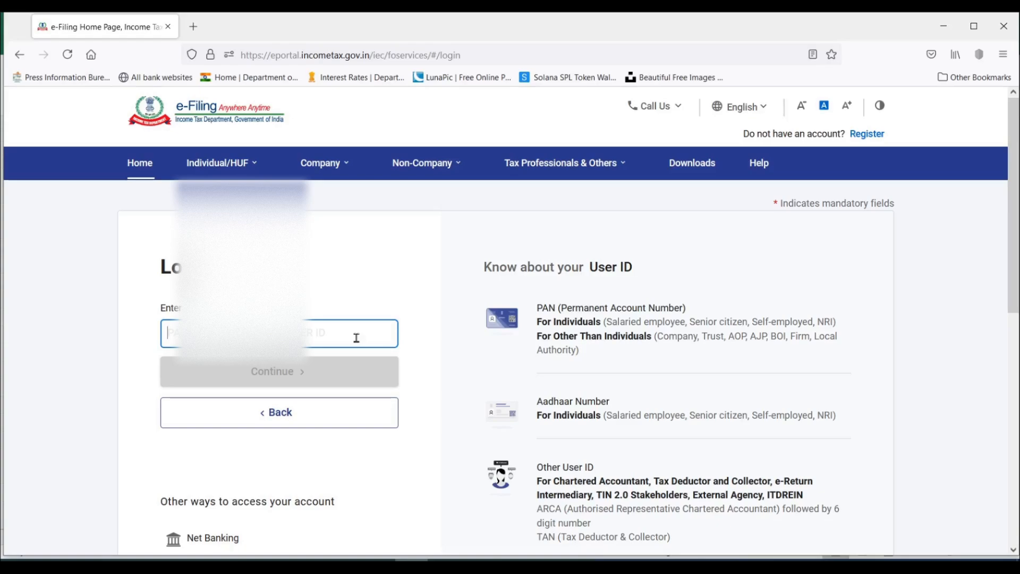
{"action": "type", "text": "CM"}
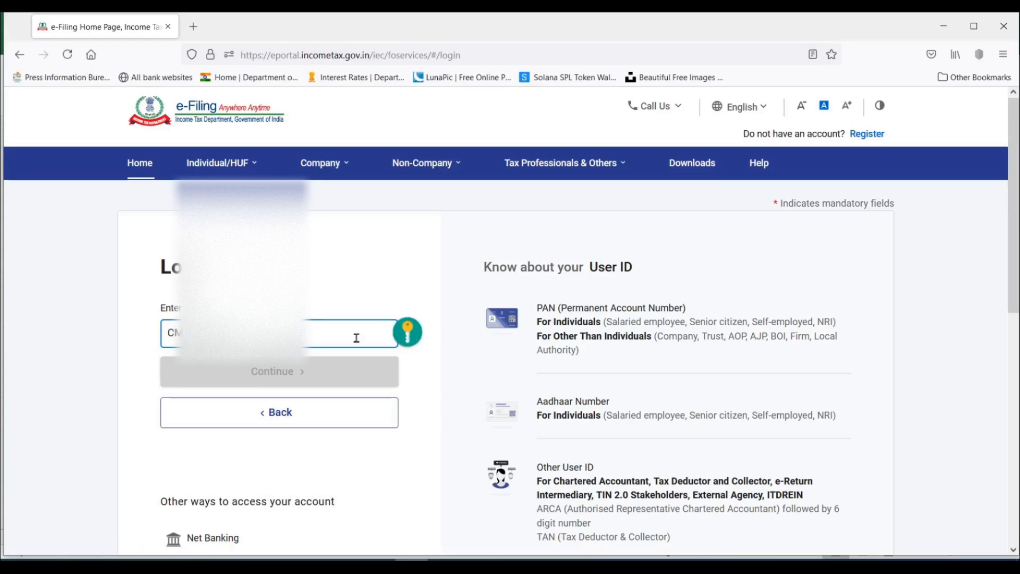
{"action": "type", "text": "F"}
{"action": "key", "text": "Return"}
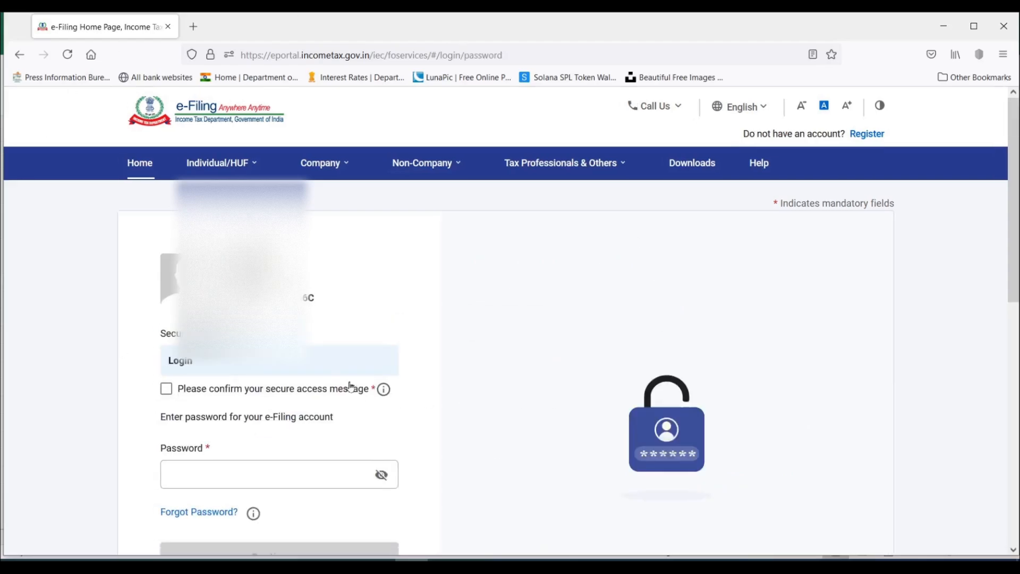
Confirm the secure access message, enter the account password and log in to the e-Filing account.
{"action": "left_click", "coordinate": [166, 389]}
{"action": "left_click", "coordinate": [255, 470]}
{"action": "left_click", "coordinate": [264, 480]}
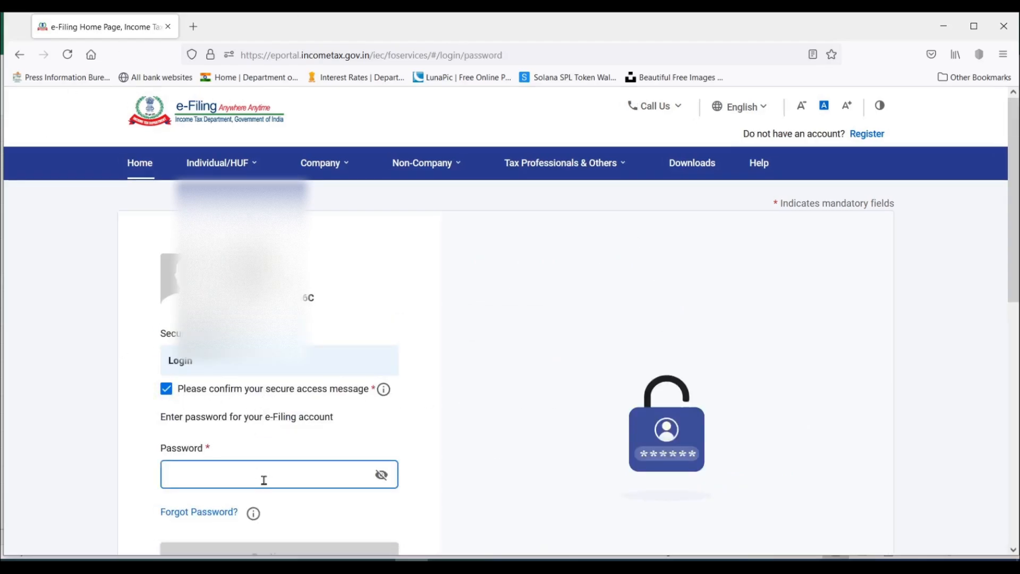
{"action": "type", "text": "******"}
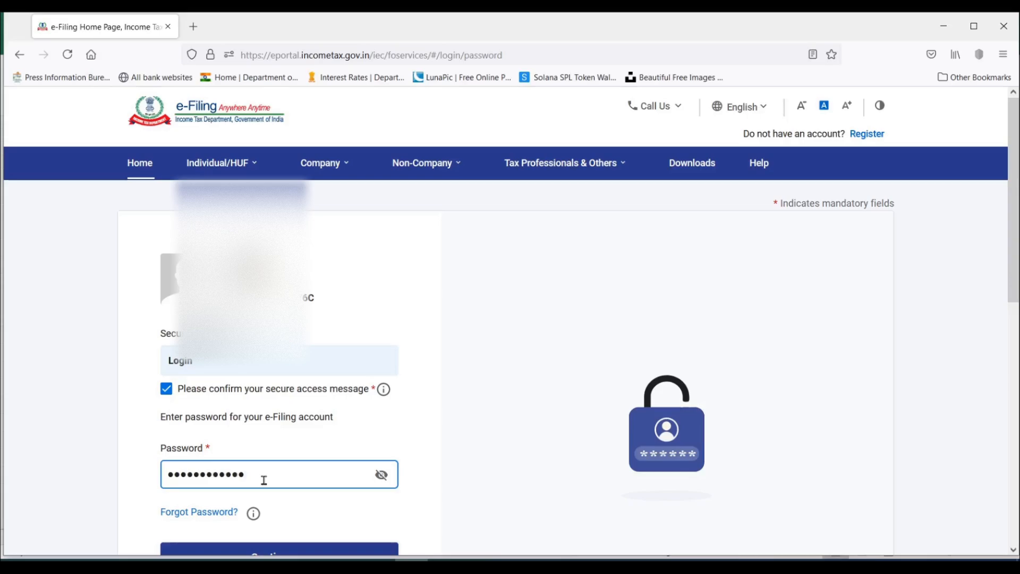
{"action": "key", "text": "Return"}
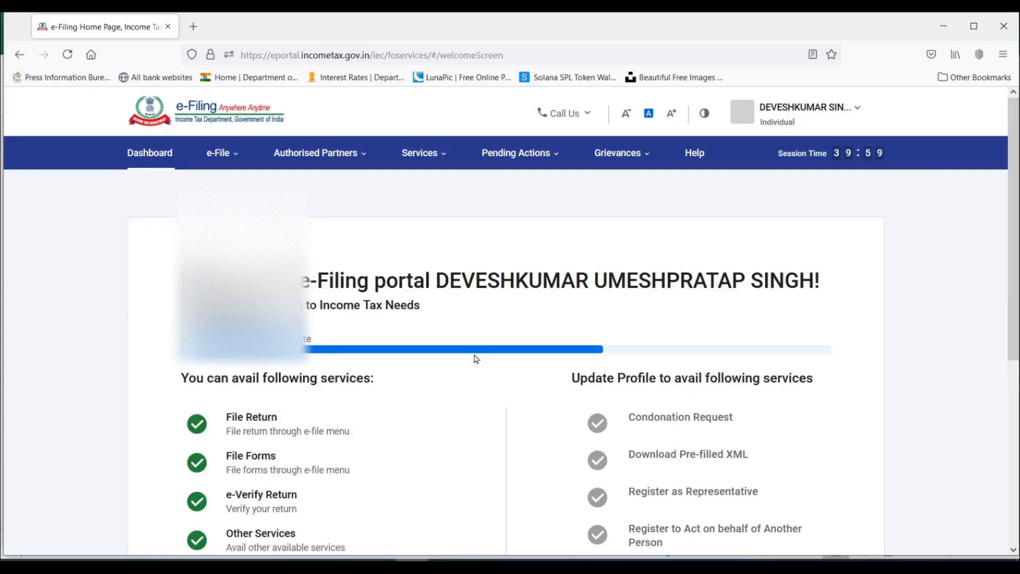
Request Form 26AS from the income tax return services and accept the disclaimer about redirection to the TDS-CPC website.
{"action": "scroll", "coordinate": [476, 359], "scroll_direction": "down", "scroll_amount": 5}
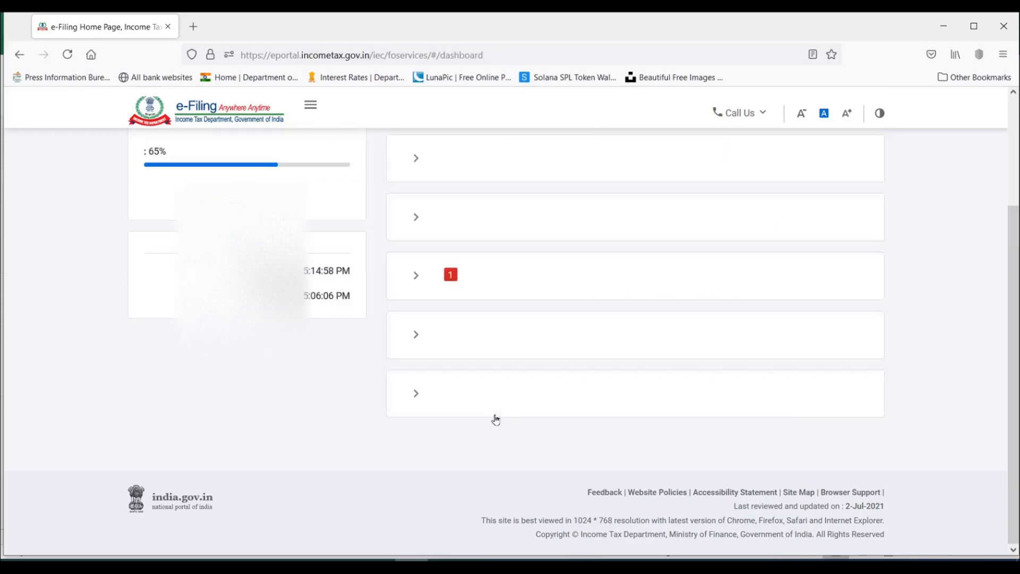
{"action": "scroll", "coordinate": [385, 287], "scroll_direction": "up", "scroll_amount": 3}
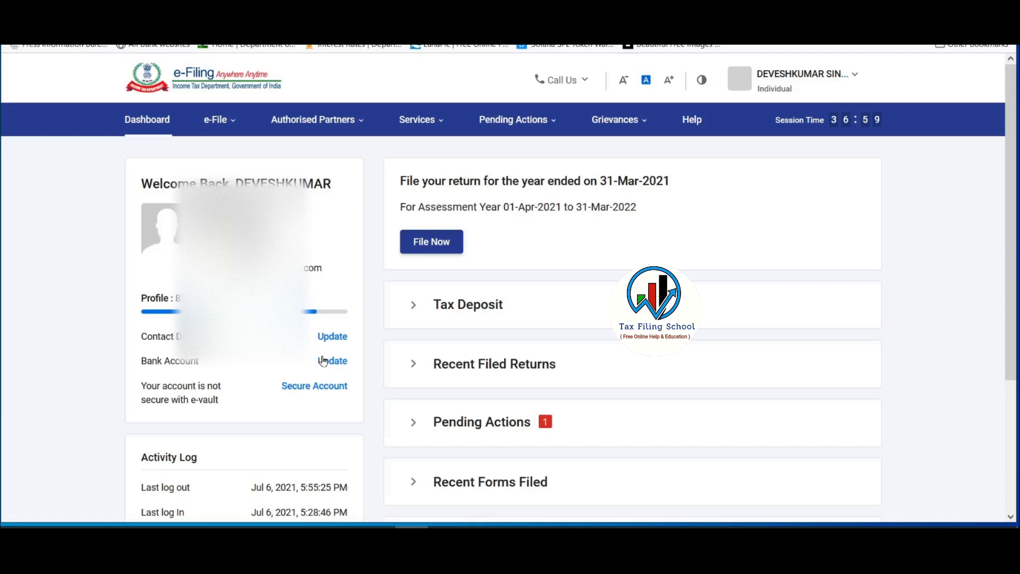
{"action": "left_click", "coordinate": [219, 119]}
{"action": "mouse_move", "coordinate": [261, 154]}
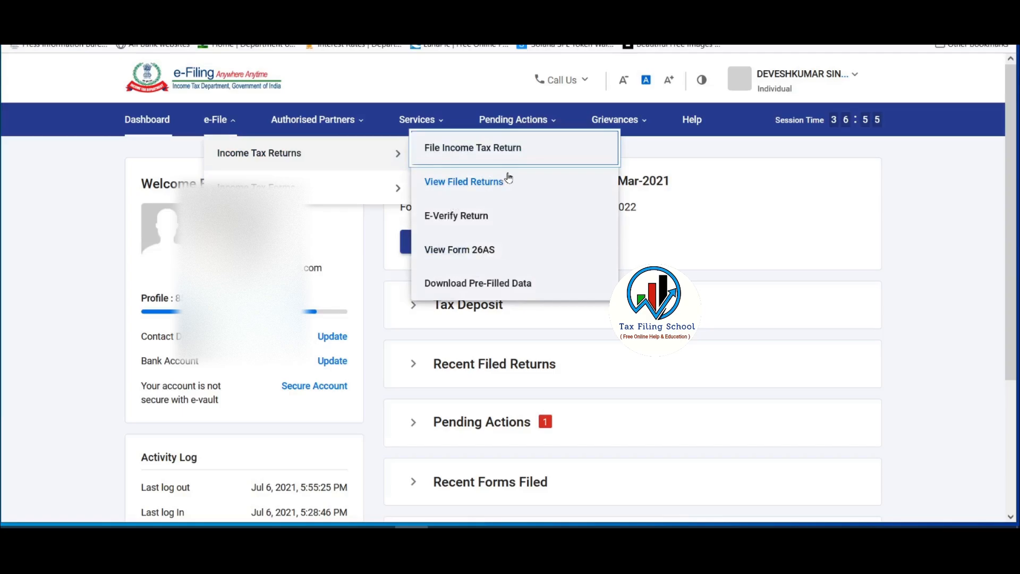
{"action": "left_click", "coordinate": [462, 254]}
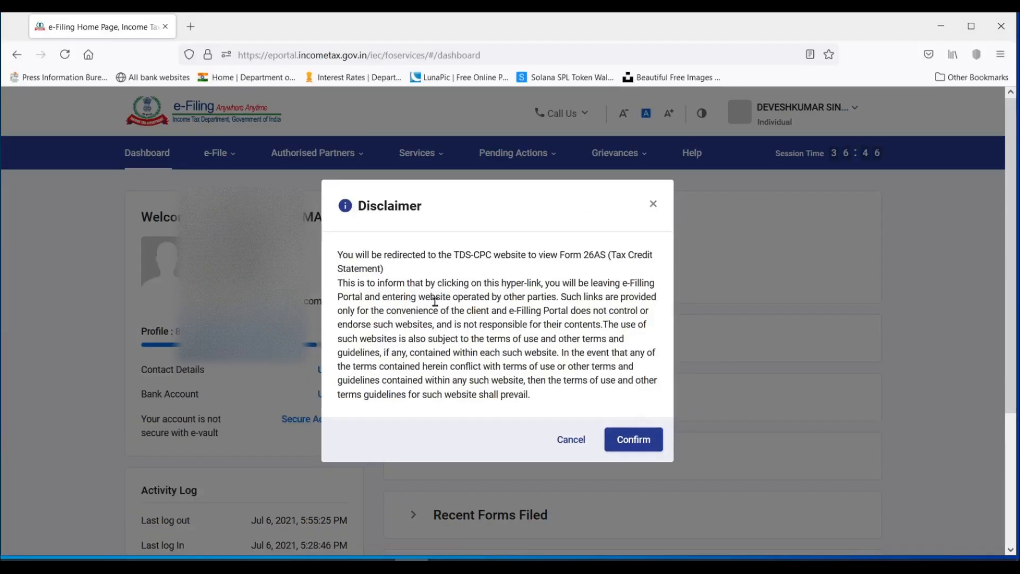
{"action": "left_click", "coordinate": [634, 440]}
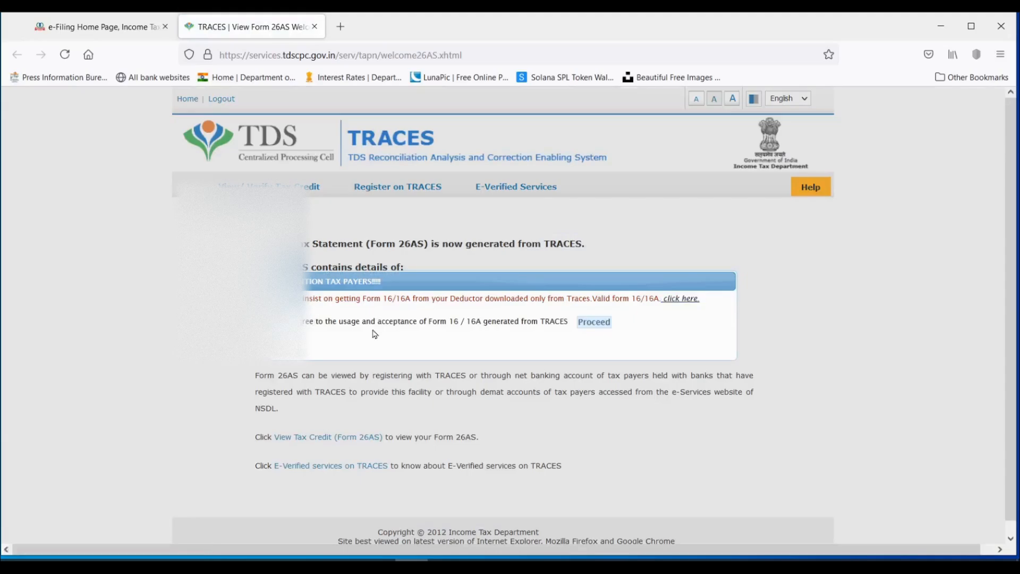
Proceed past the TRACES notice on Form 16/16A and open the Form 26AS tax credit view.
{"action": "left_click", "coordinate": [595, 322]}
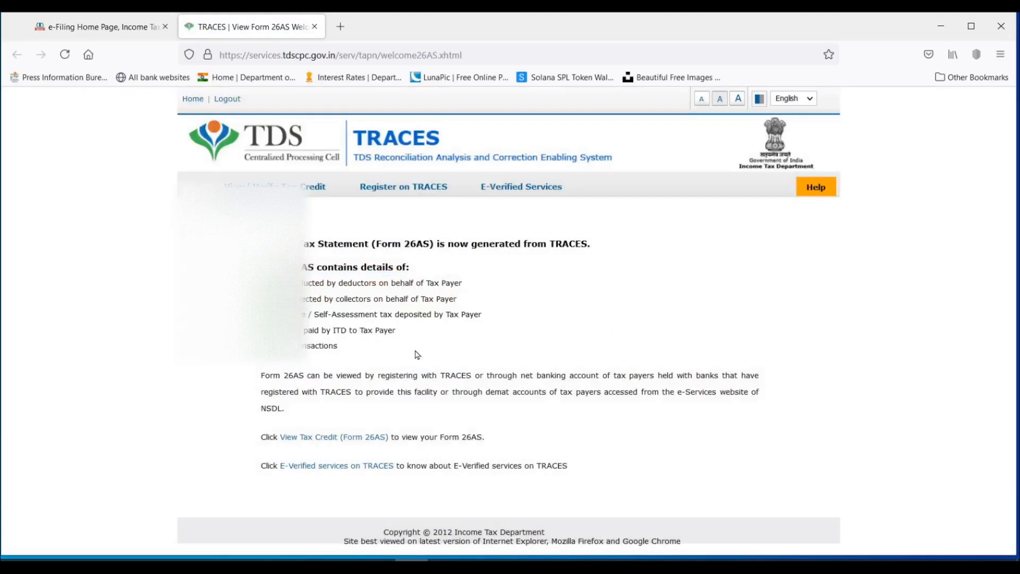
{"action": "mouse_move", "coordinate": [309, 189]}
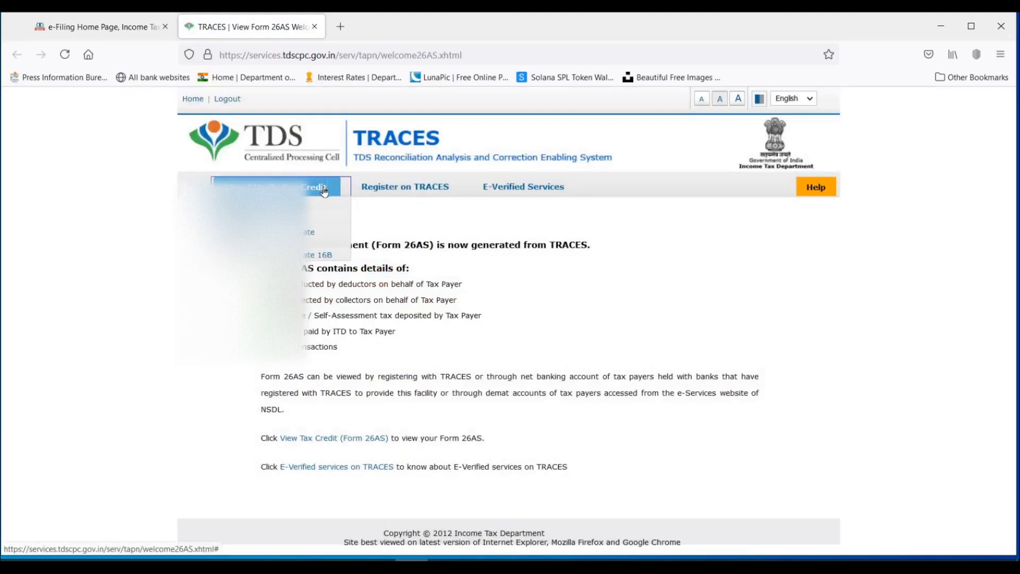
{"action": "left_click", "coordinate": [325, 204]}
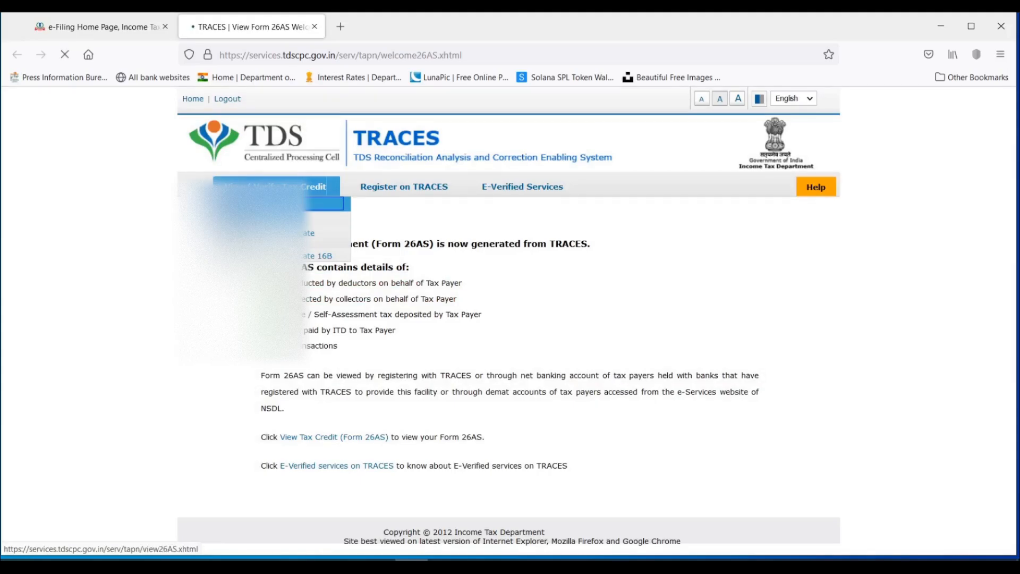
Display Form 26AS for assessment year 2021-22 in HTML format.
{"action": "left_click", "coordinate": [548, 276]}
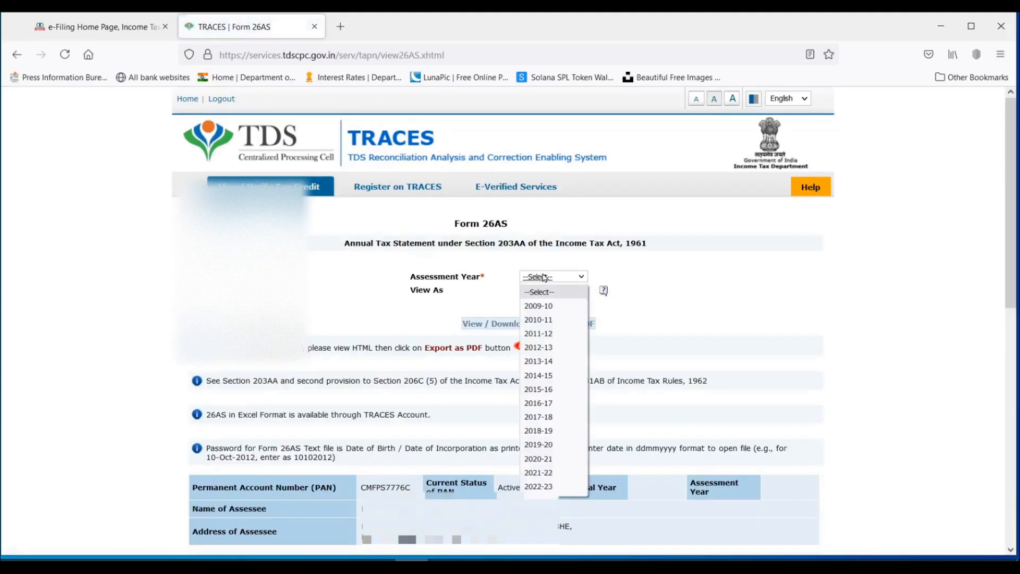
{"action": "left_click", "coordinate": [560, 473]}
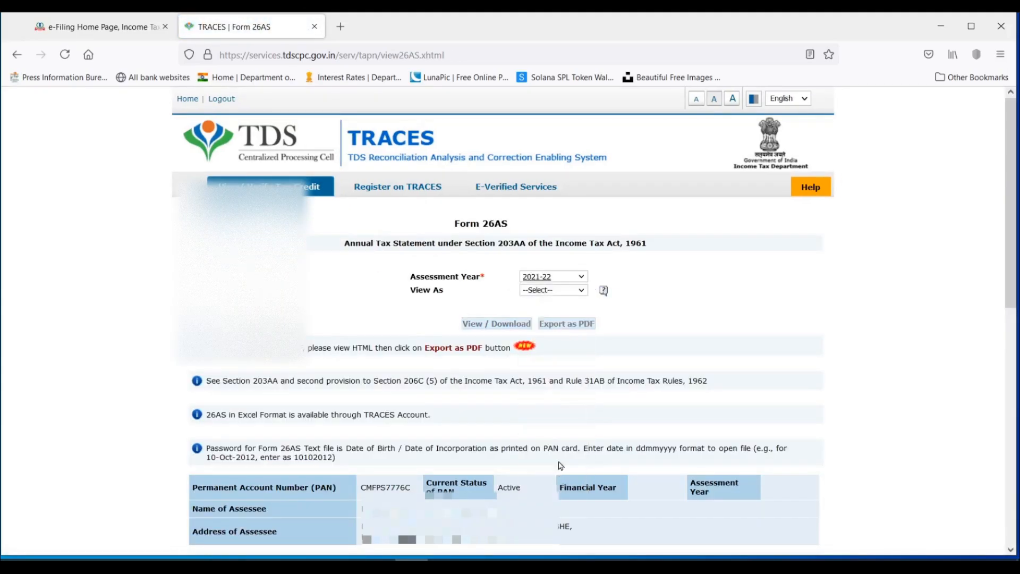
{"action": "left_click", "coordinate": [551, 291]}
{"action": "left_click", "coordinate": [550, 315]}
{"action": "left_click", "coordinate": [507, 327]}
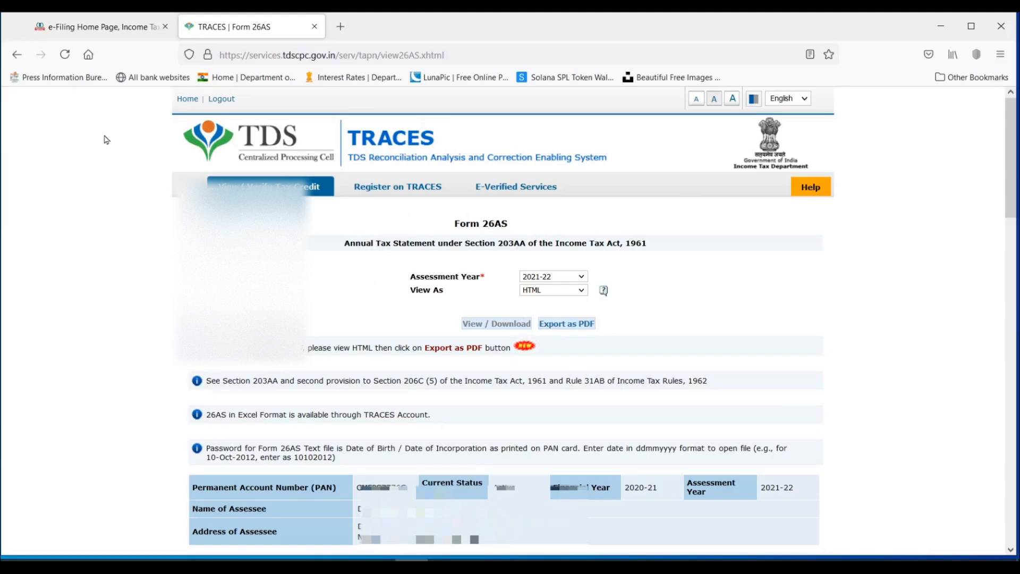
Return to the e-Filing dashboard and start filing the return for the year ended 31-Mar-2021.
{"action": "left_click", "coordinate": [103, 30]}
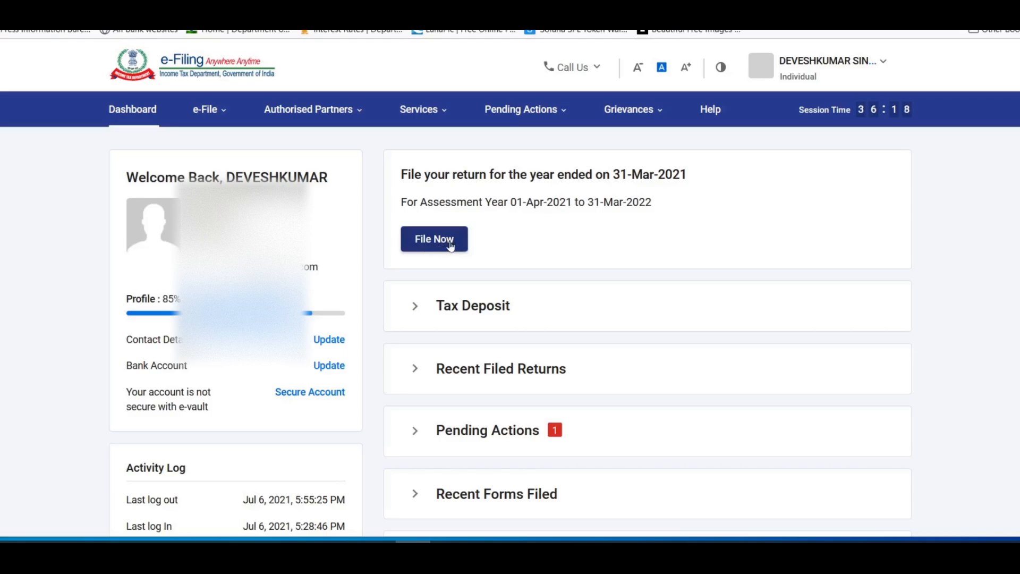
{"action": "mouse_move", "coordinate": [204, 116]}
{"action": "mouse_move", "coordinate": [235, 157]}
{"action": "left_click", "coordinate": [434, 241]}
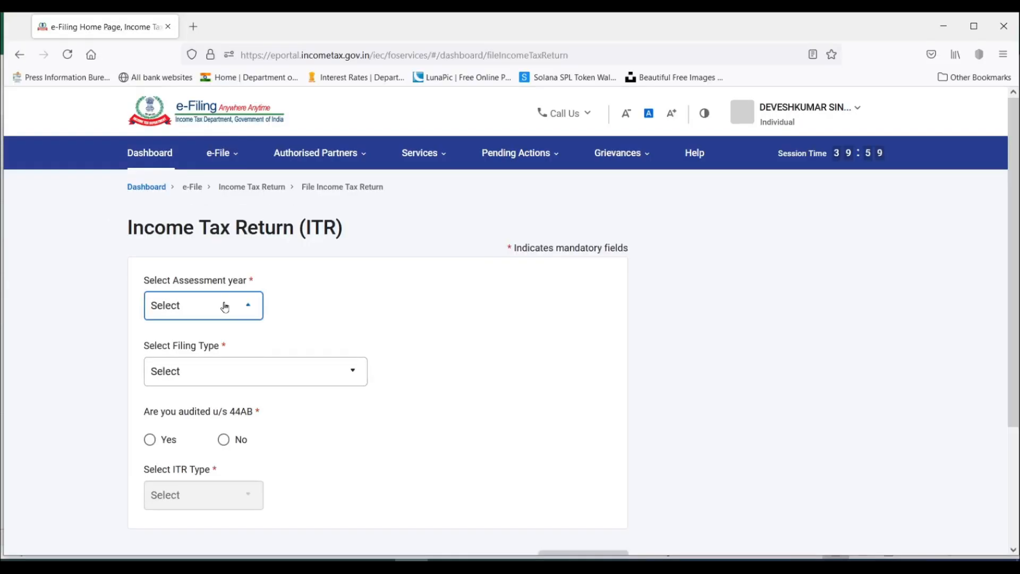
Choose assessment year 2021-22 for the income tax return and proceed with the Online mode of filing.
{"action": "left_click", "coordinate": [210, 270]}
{"action": "left_click", "coordinate": [211, 396]}
{"action": "scroll", "coordinate": [509, 334], "scroll_direction": "down", "scroll_amount": 2}
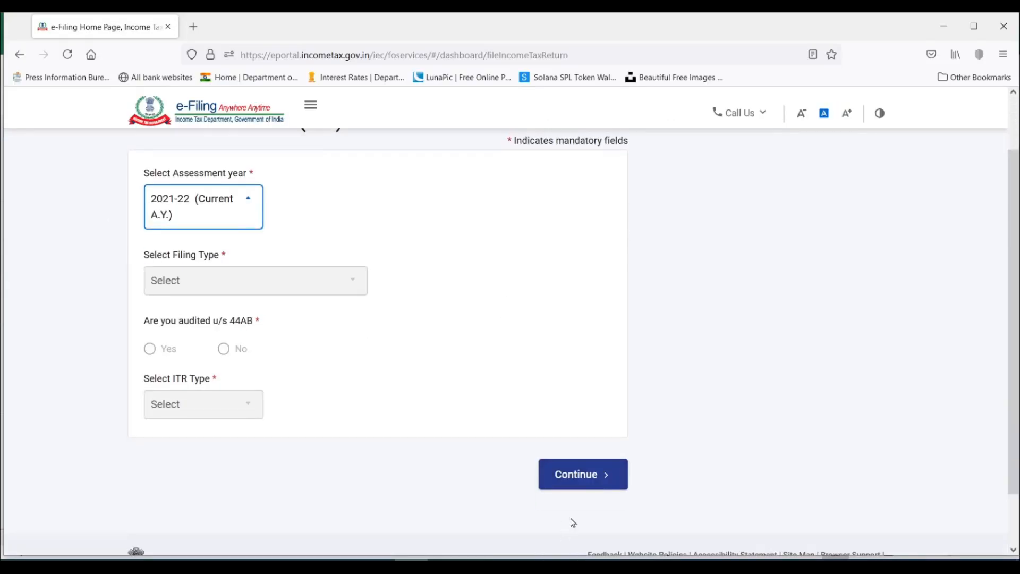
{"action": "left_click", "coordinate": [584, 475]}
{"action": "left_click", "coordinate": [155, 308]}
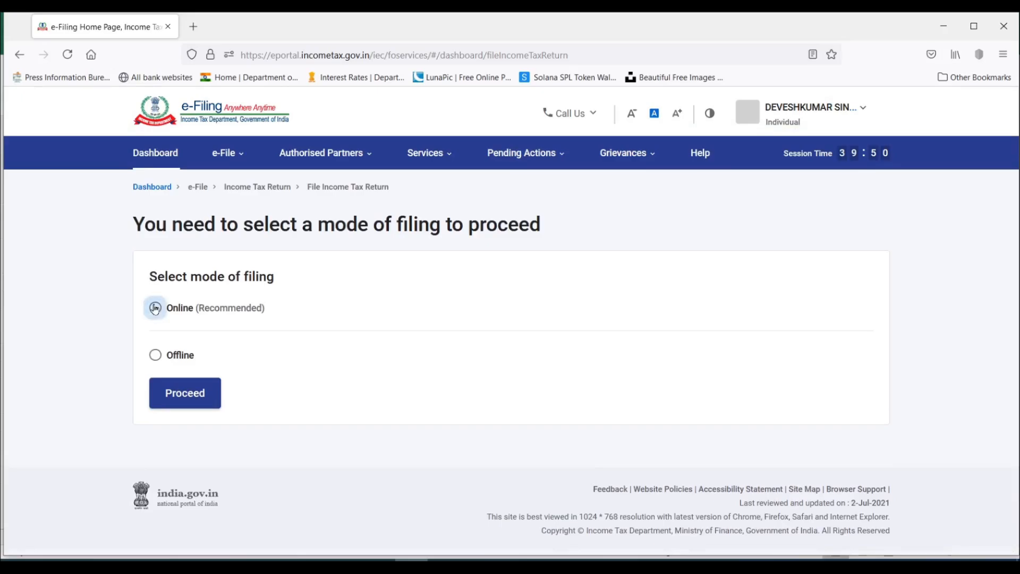
{"action": "left_click", "coordinate": [186, 399]}
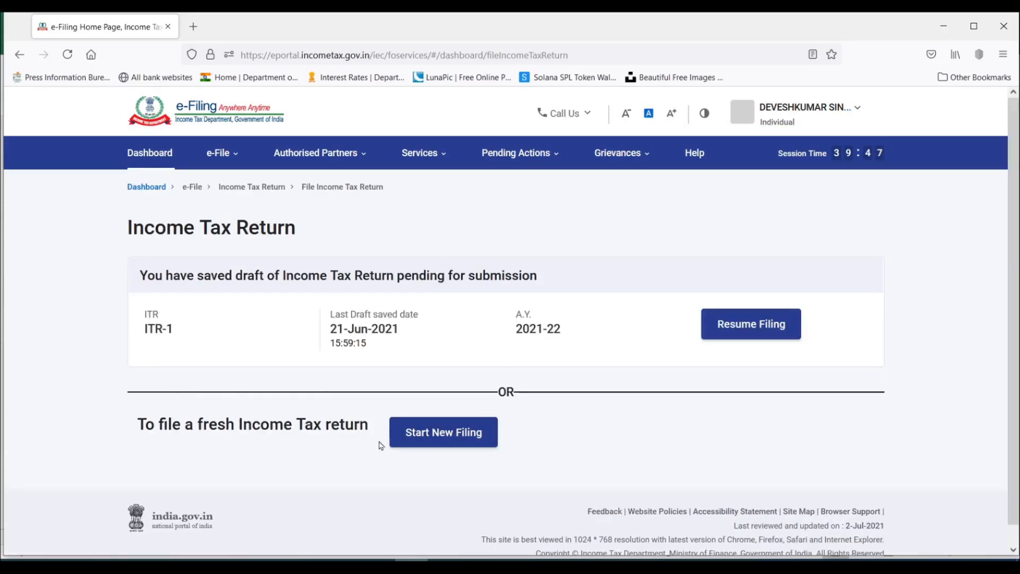
Start a new filing instead of resuming the saved ITR-1 draft, and continue with the Individual status.
{"action": "left_click", "coordinate": [448, 439]}
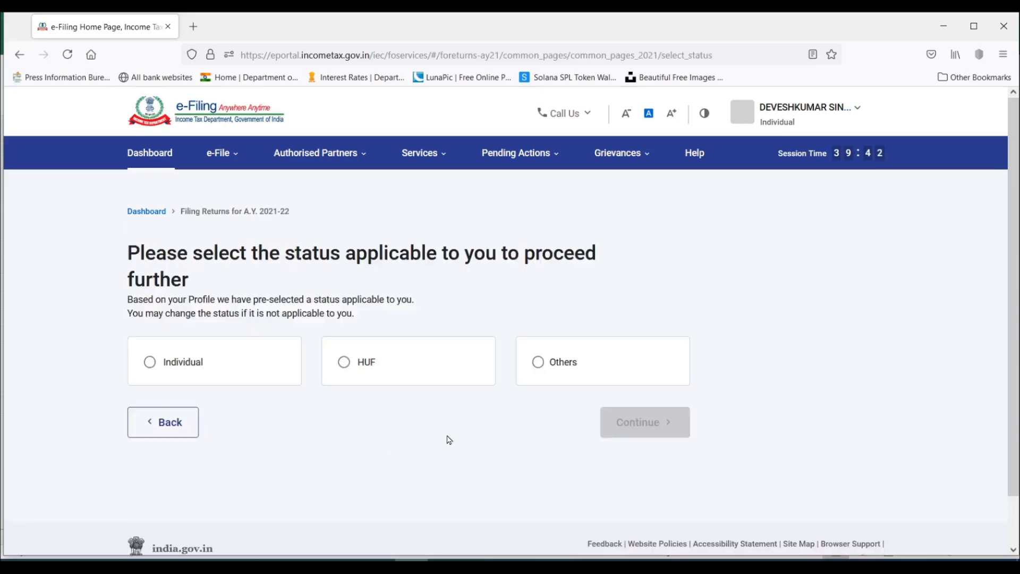
{"action": "left_click", "coordinate": [149, 362]}
{"action": "left_click", "coordinate": [642, 422]}
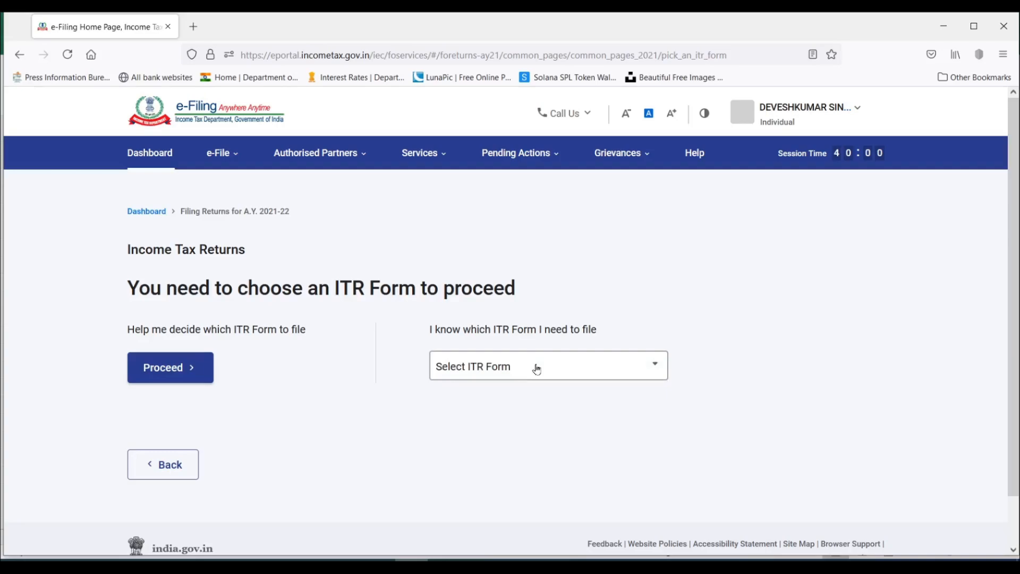
Choose the ITR-2 form for filing, proceed with it and get the return started.
{"action": "left_click", "coordinate": [536, 369]}
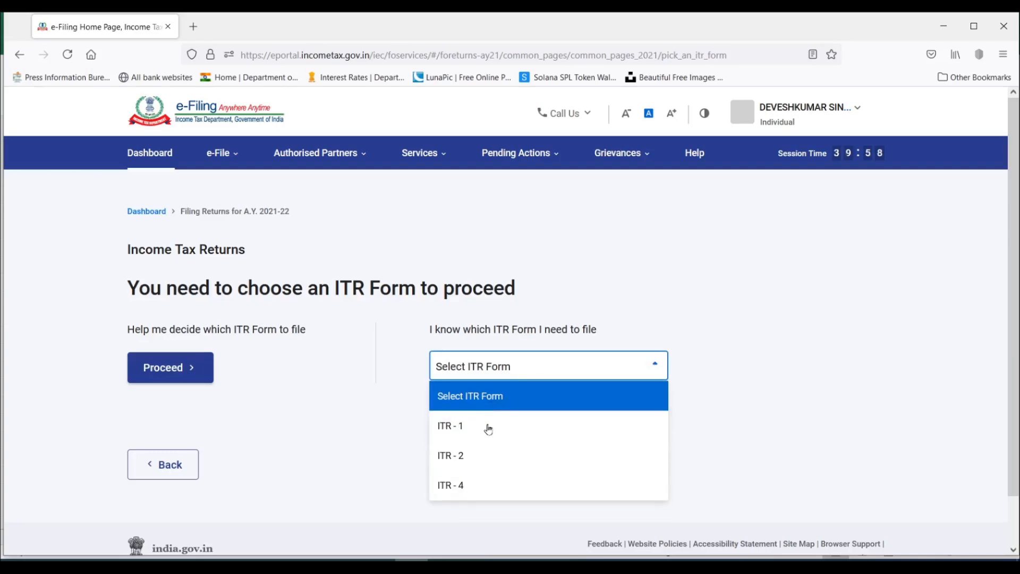
{"action": "left_click", "coordinate": [504, 463]}
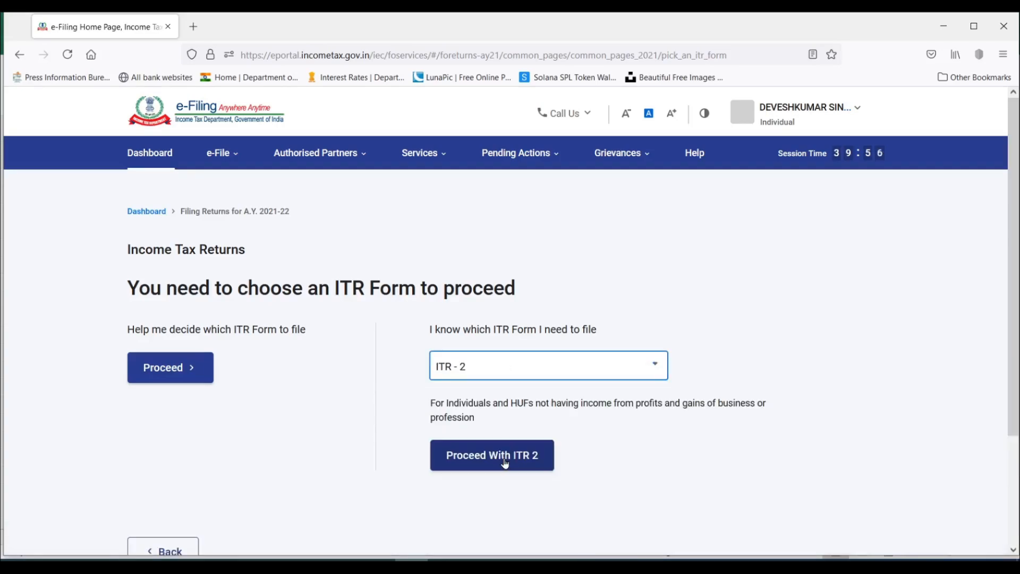
{"action": "left_click", "coordinate": [507, 460]}
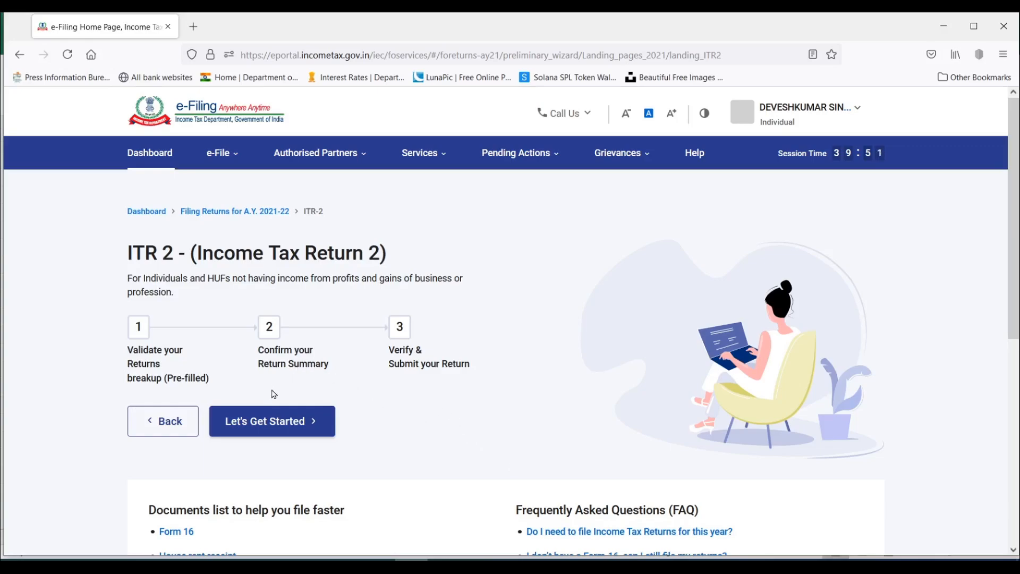
{"action": "left_click", "coordinate": [266, 422]}
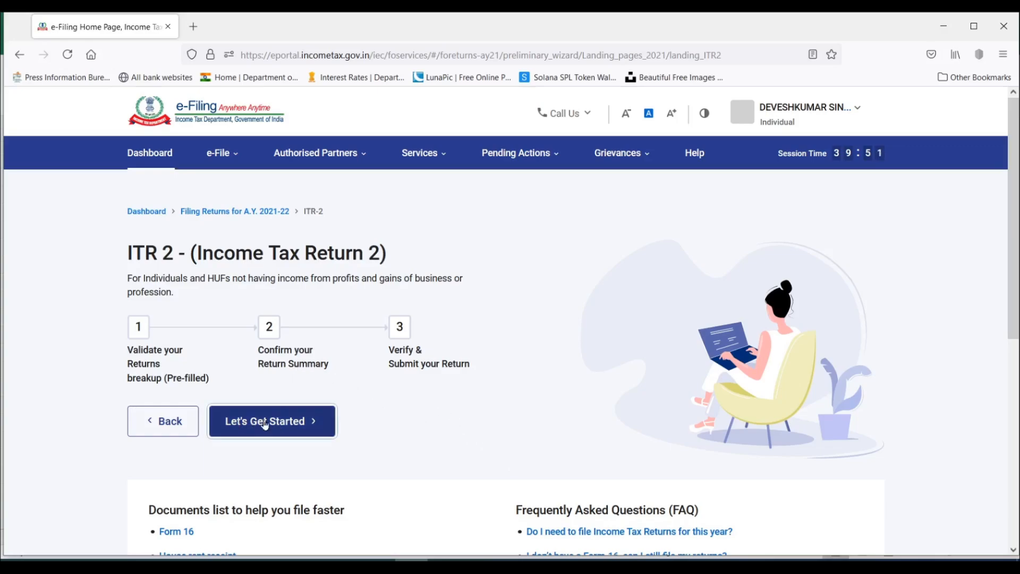
Try the Seventh Proviso to section 139(1) as the filing reason, with all three of its conditions selected.
{"action": "scroll", "coordinate": [340, 193], "scroll_direction": "down", "scroll_amount": 2}
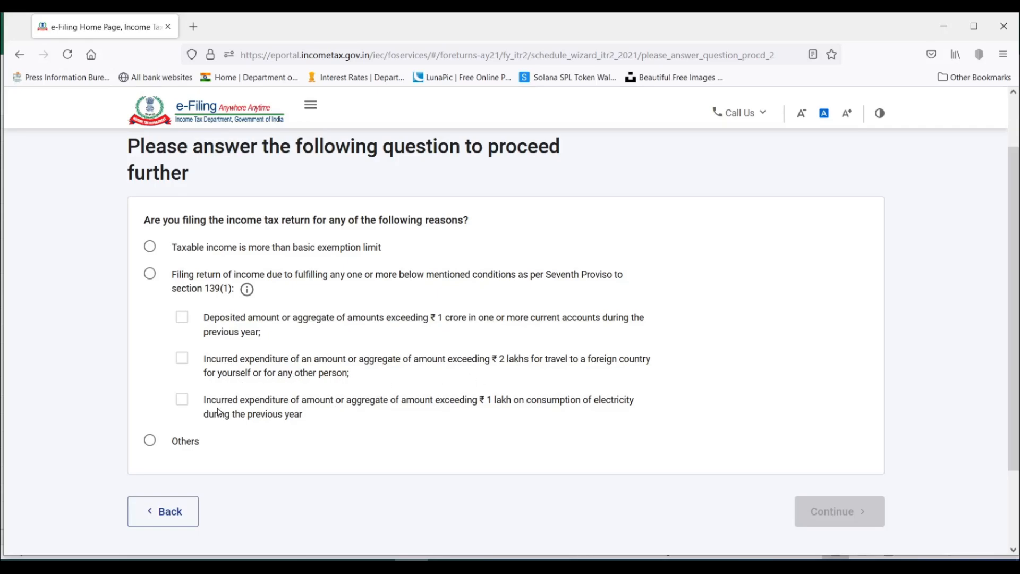
{"action": "left_click", "coordinate": [149, 274]}
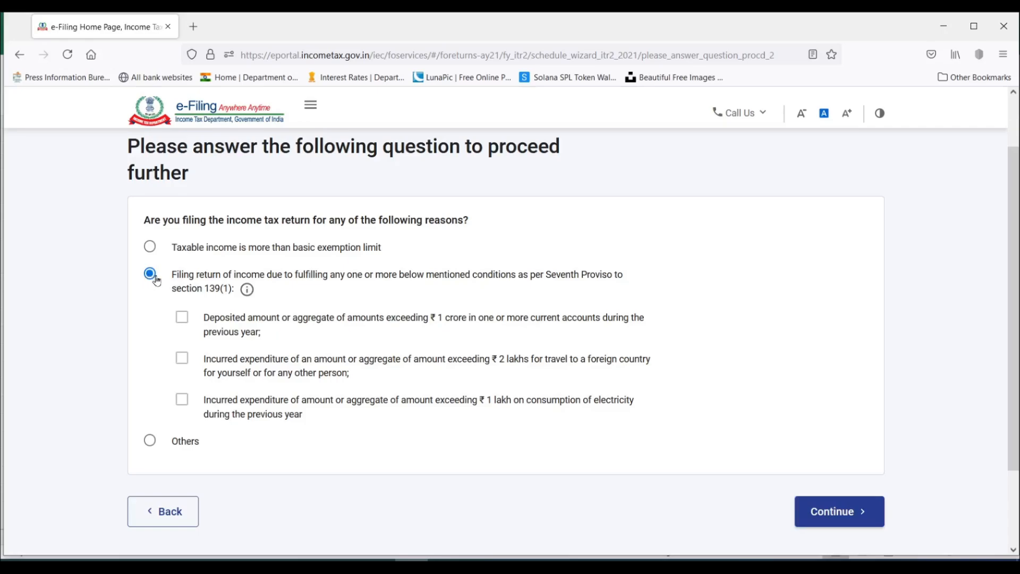
{"action": "left_click", "coordinate": [182, 318]}
{"action": "left_click", "coordinate": [182, 358]}
{"action": "left_click", "coordinate": [182, 400]}
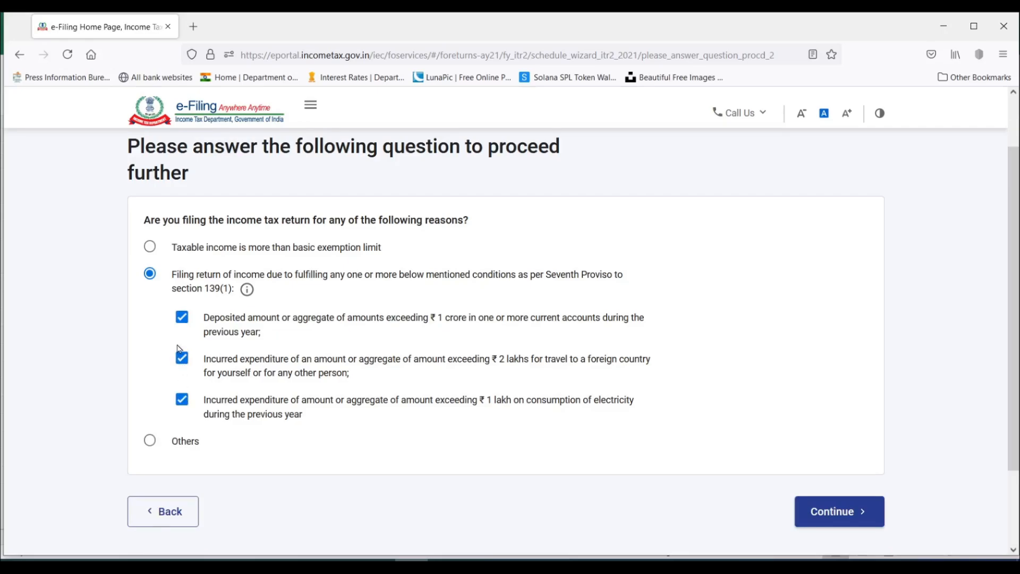
{"action": "left_click", "coordinate": [150, 276]}
Give taxable income above the basic exemption limit as the reason for filing and continue to schedule selection.
{"action": "left_click", "coordinate": [356, 248]}
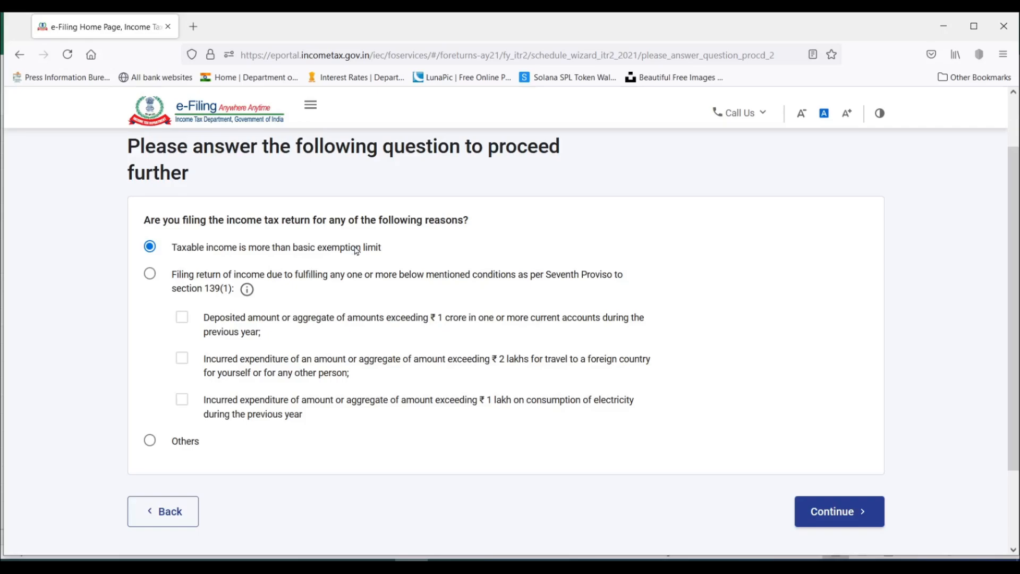
{"action": "left_click", "coordinate": [150, 445]}
{"action": "left_click", "coordinate": [149, 248]}
{"action": "left_click", "coordinate": [842, 514]}
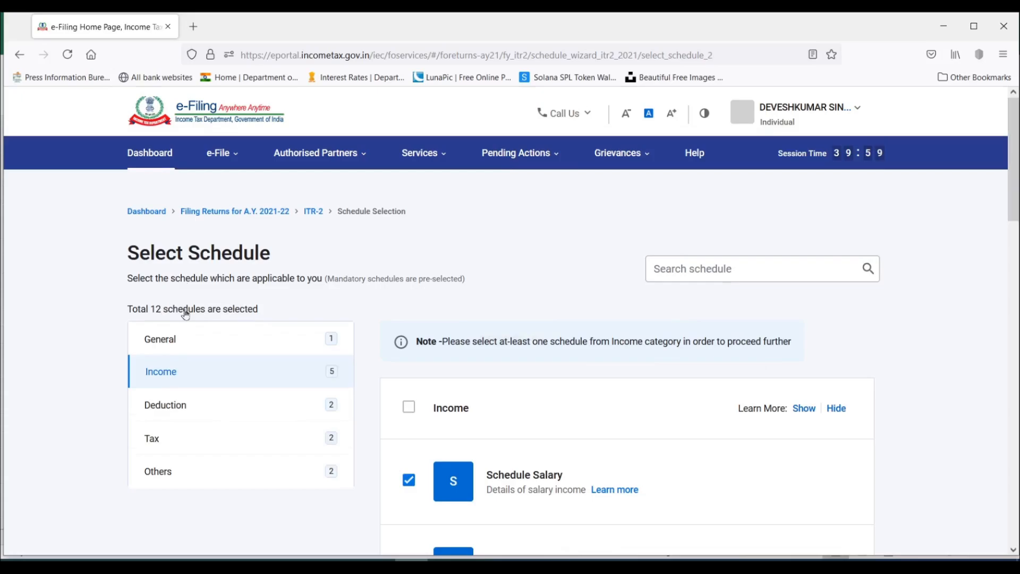
Look through the schedules offered in the Income and General categories.
{"action": "scroll", "coordinate": [536, 277], "scroll_direction": "down", "scroll_amount": 2}
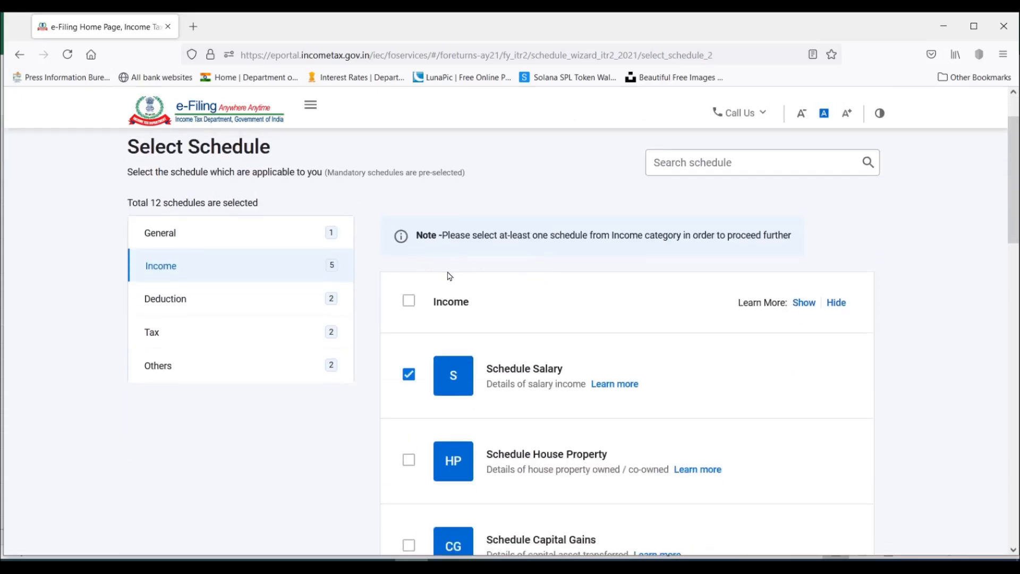
{"action": "scroll", "coordinate": [450, 276], "scroll_direction": "down", "scroll_amount": 18}
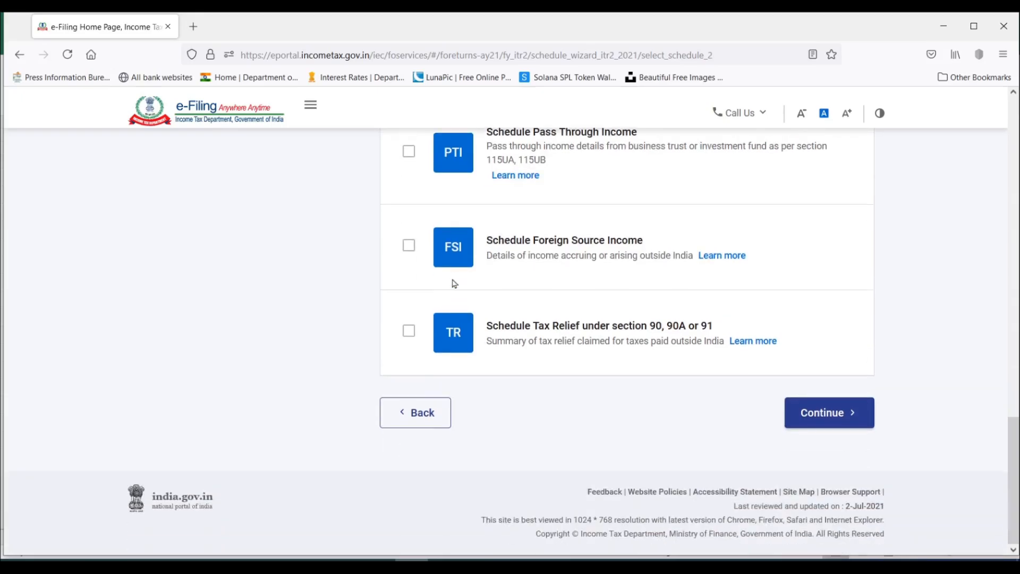
{"action": "scroll", "coordinate": [454, 283], "scroll_direction": "up", "scroll_amount": 20}
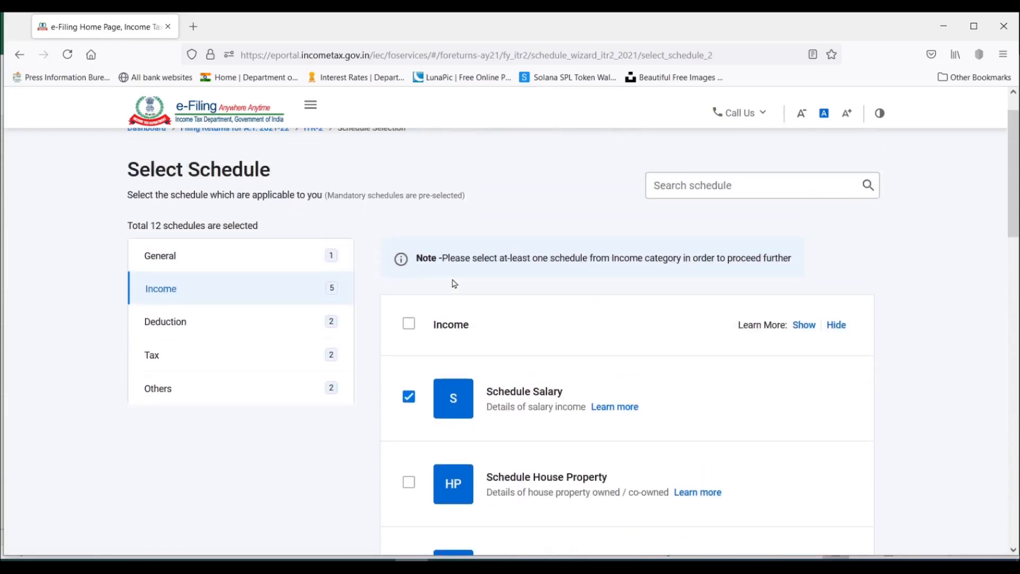
{"action": "left_click", "coordinate": [168, 259]}
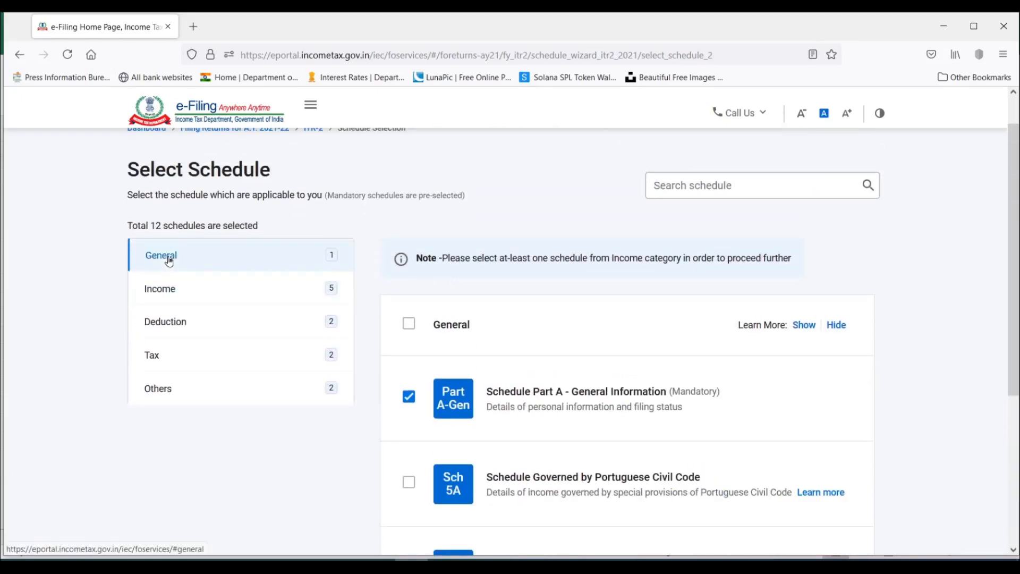
{"action": "scroll", "coordinate": [536, 292], "scroll_direction": "down", "scroll_amount": 3}
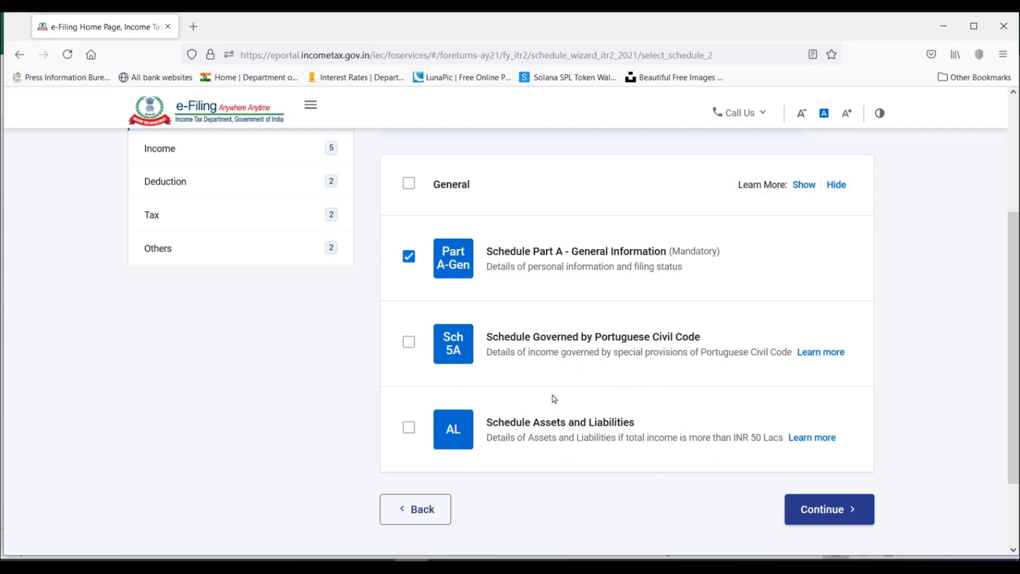
{"action": "scroll", "coordinate": [533, 387], "scroll_direction": "up", "scroll_amount": 2}
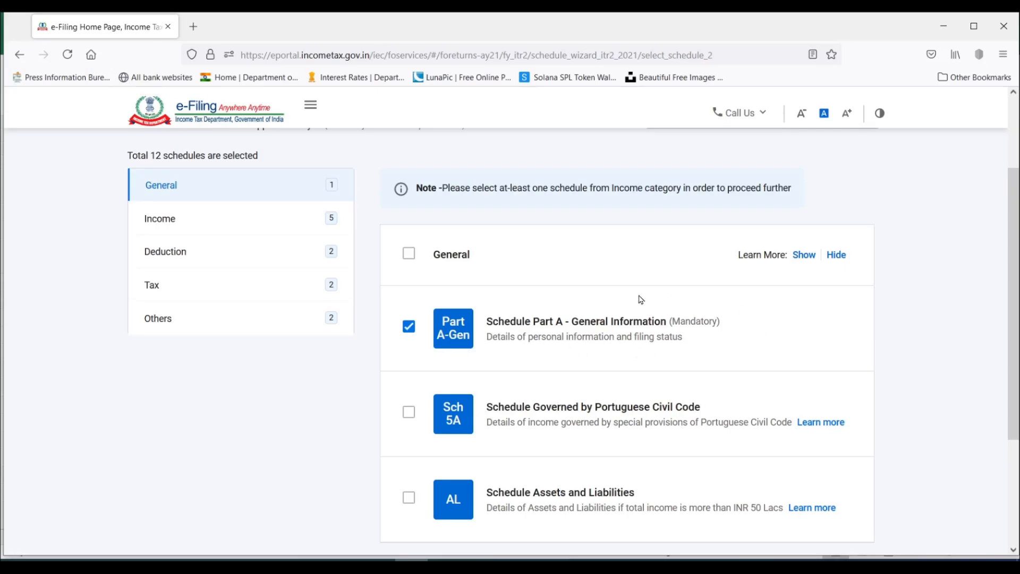
{"action": "scroll", "coordinate": [277, 342], "scroll_direction": "up", "scroll_amount": 2}
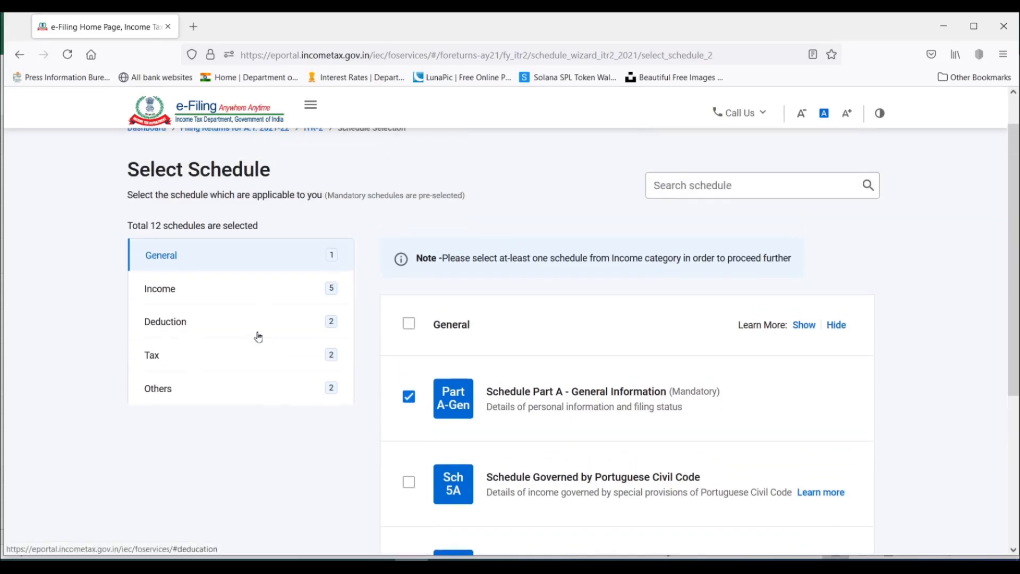
Add Schedule House Property and Schedule Capital Gains to the selected income schedules.
{"action": "left_click", "coordinate": [164, 292]}
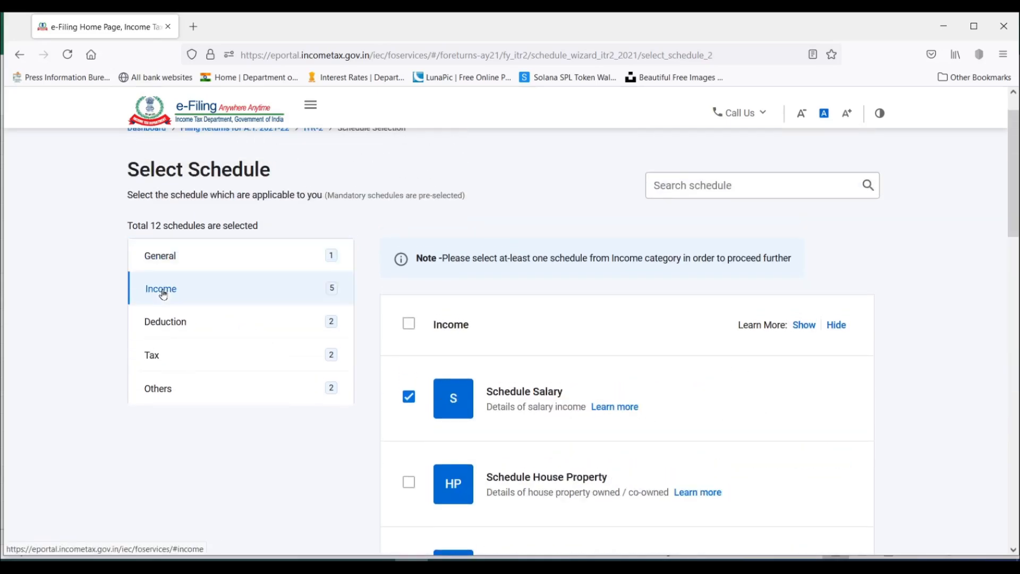
{"action": "scroll", "coordinate": [236, 309], "scroll_direction": "down", "scroll_amount": 2}
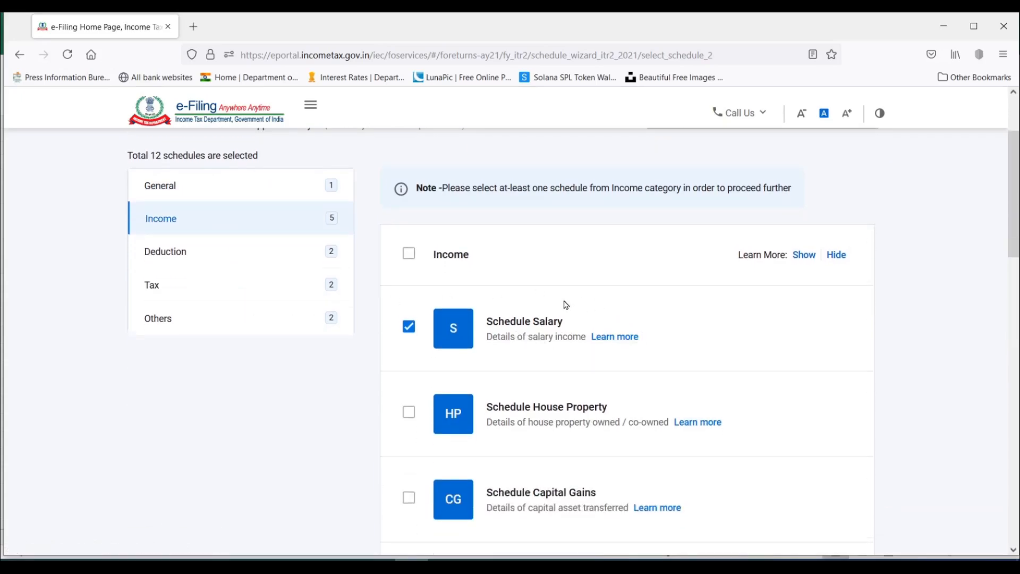
{"action": "scroll", "coordinate": [566, 304], "scroll_direction": "down", "scroll_amount": 2}
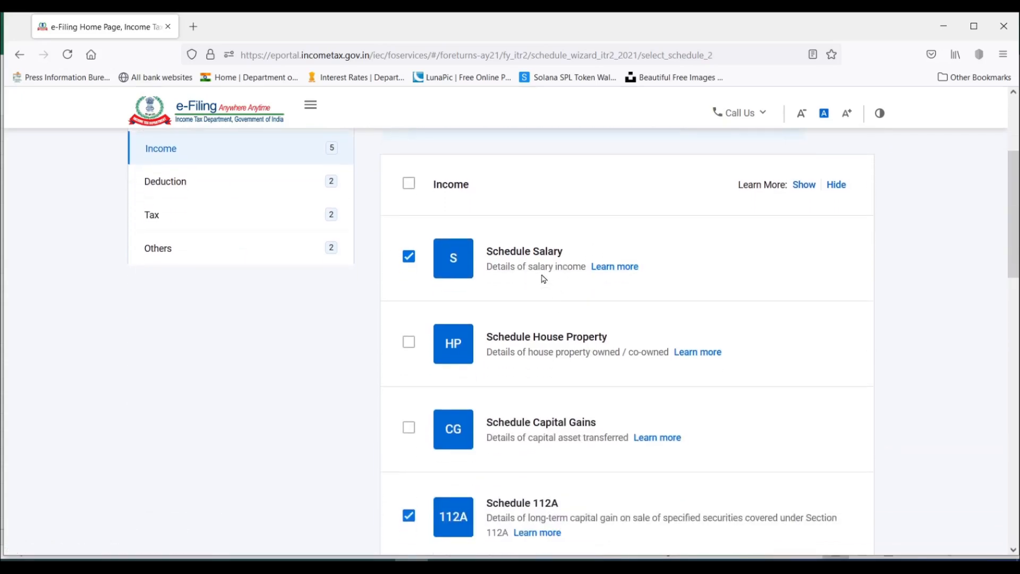
{"action": "left_click", "coordinate": [408, 343]}
{"action": "scroll", "coordinate": [532, 346], "scroll_direction": "down", "scroll_amount": 2}
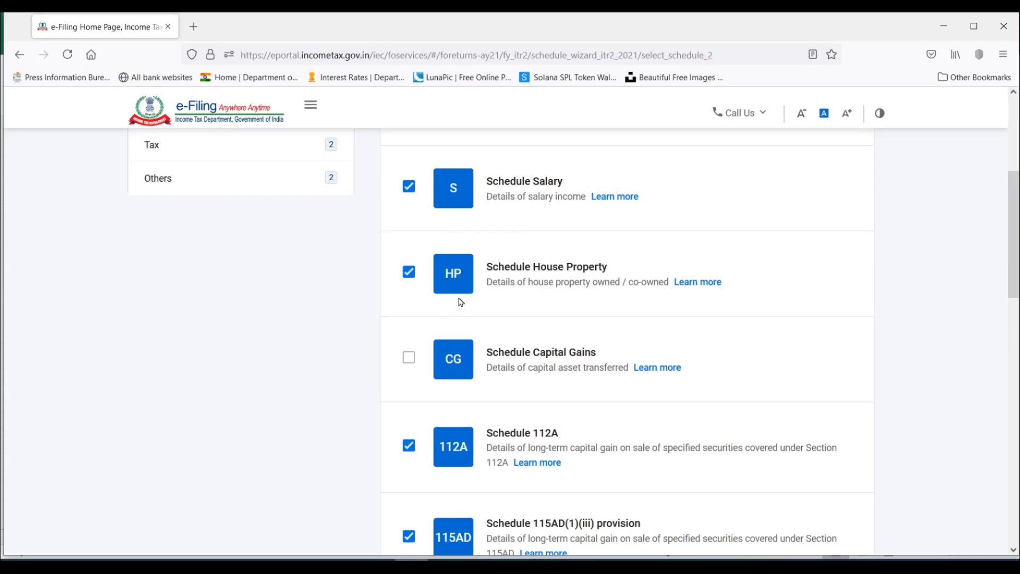
{"action": "left_click", "coordinate": [410, 358]}
Deselect the Schedule 115AD(1)(iii) provision and select Schedule Exempt Income among the income schedules.
{"action": "scroll", "coordinate": [530, 315], "scroll_direction": "down", "scroll_amount": 2}
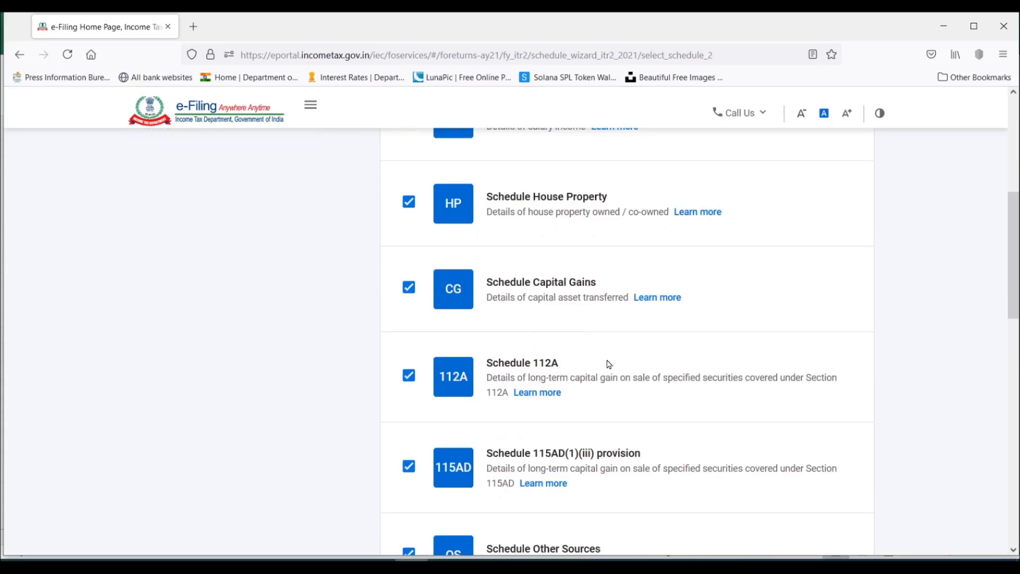
{"action": "scroll", "coordinate": [590, 313], "scroll_direction": "down", "scroll_amount": 2}
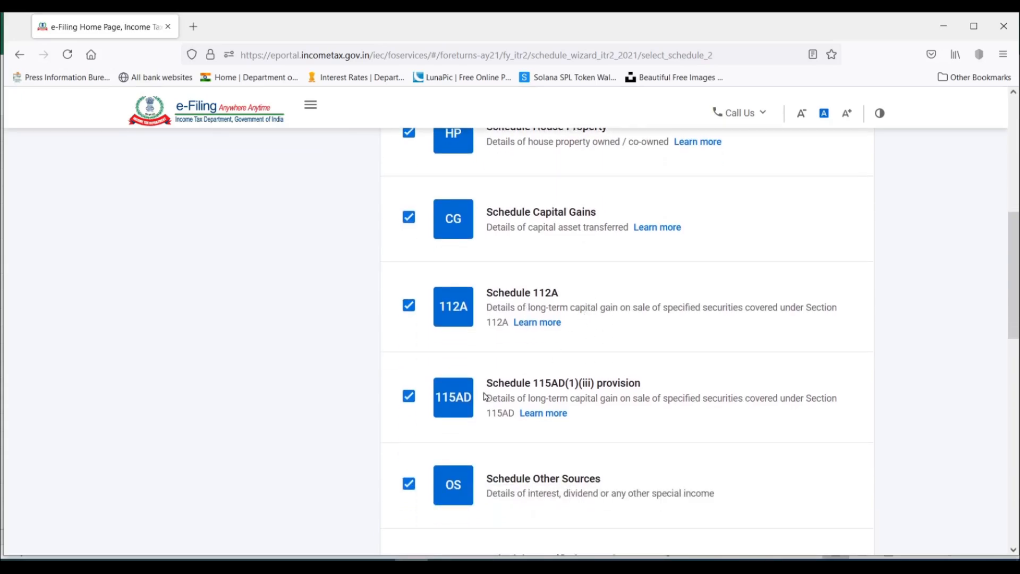
{"action": "left_click", "coordinate": [408, 397]}
{"action": "scroll", "coordinate": [646, 261], "scroll_direction": "down", "scroll_amount": 4}
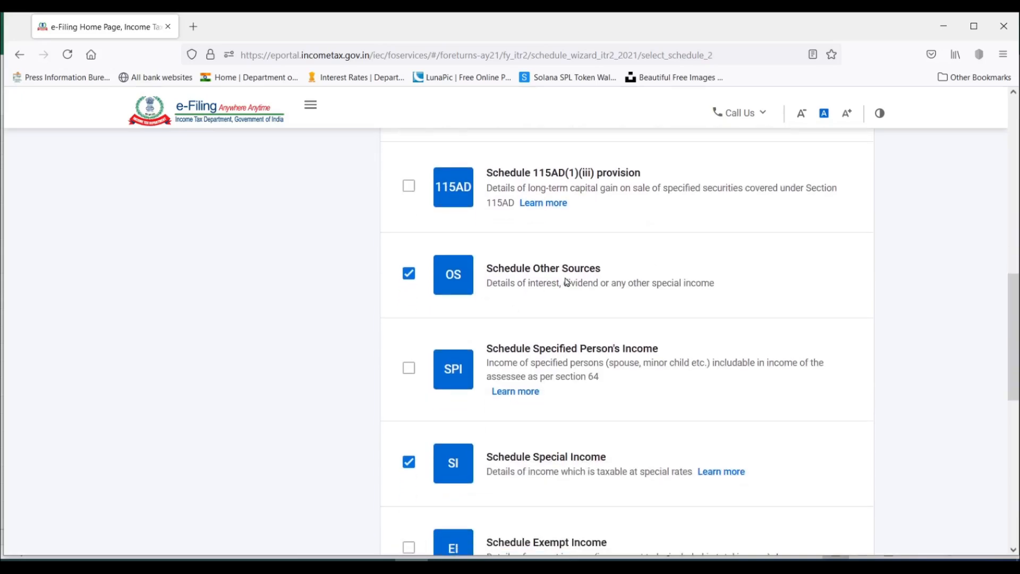
{"action": "scroll", "coordinate": [567, 288], "scroll_direction": "down", "scroll_amount": 1}
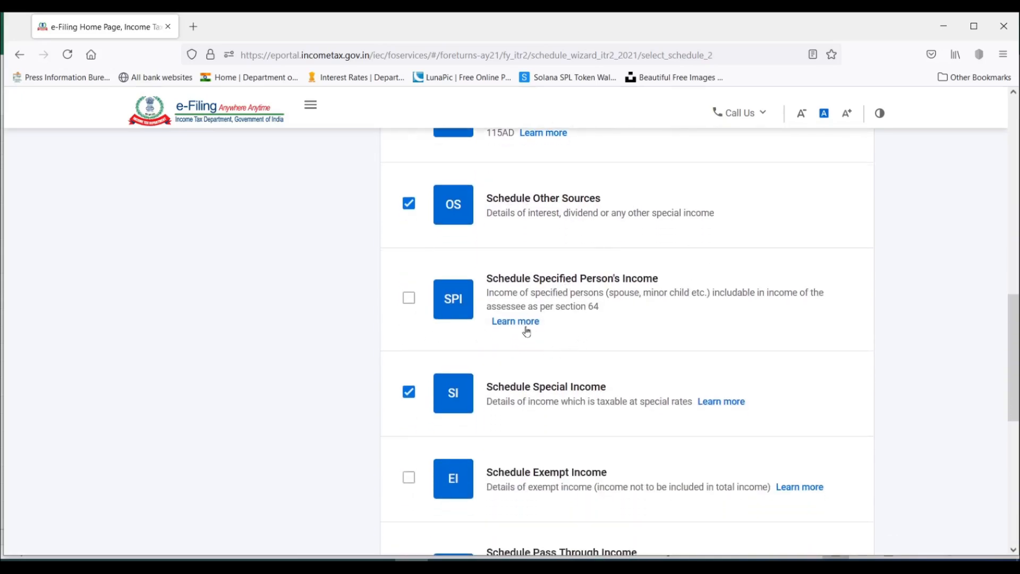
{"action": "scroll", "coordinate": [607, 329], "scroll_direction": "down", "scroll_amount": 1}
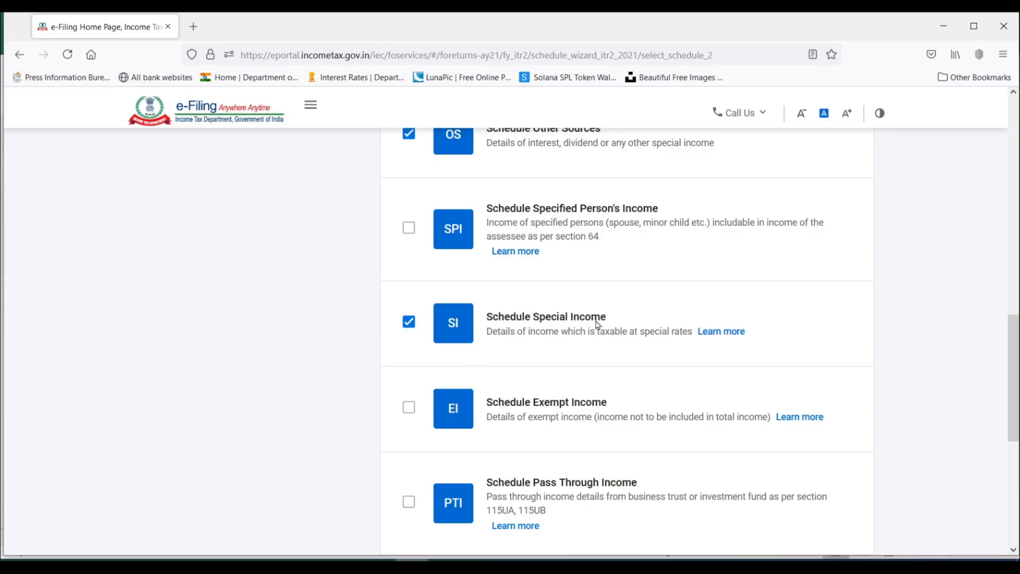
{"action": "scroll", "coordinate": [598, 325], "scroll_direction": "down", "scroll_amount": 3}
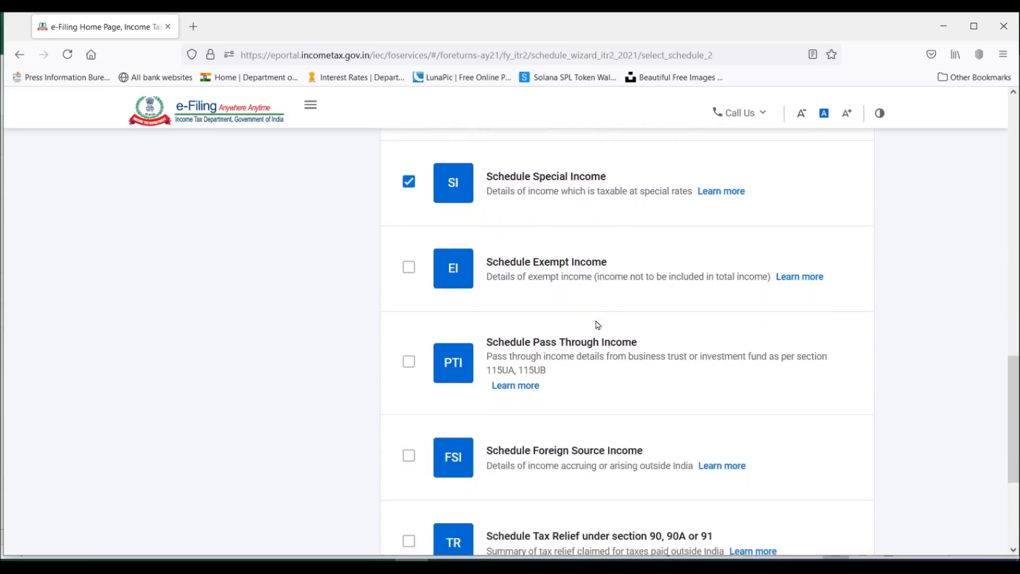
{"action": "left_click", "coordinate": [410, 268]}
Review the remaining income schedules, including pass through income, foreign source income and tax relief, and recheck the selections.
{"action": "scroll", "coordinate": [661, 271], "scroll_direction": "down", "scroll_amount": 1}
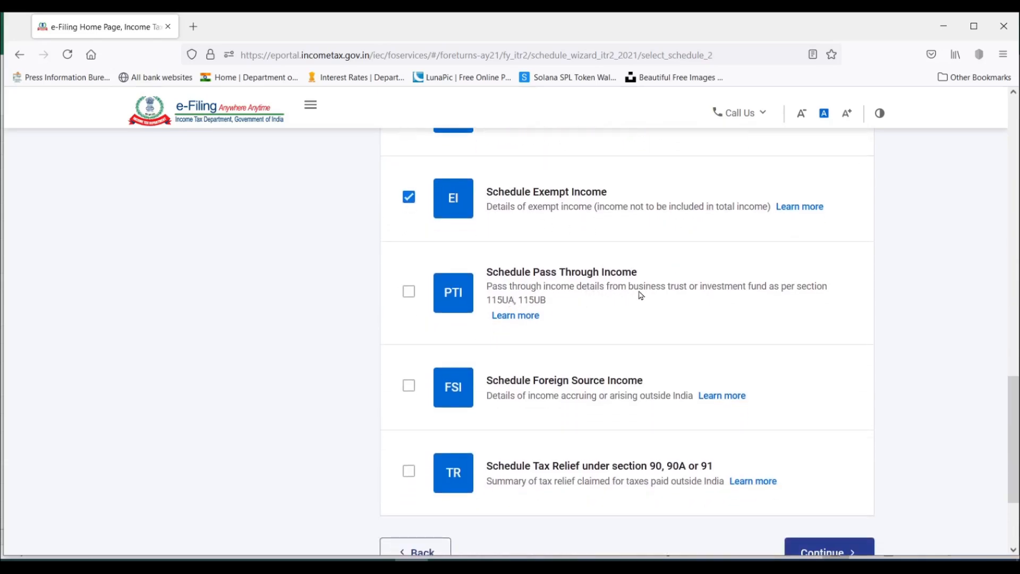
{"action": "scroll", "coordinate": [583, 298], "scroll_direction": "down", "scroll_amount": 1}
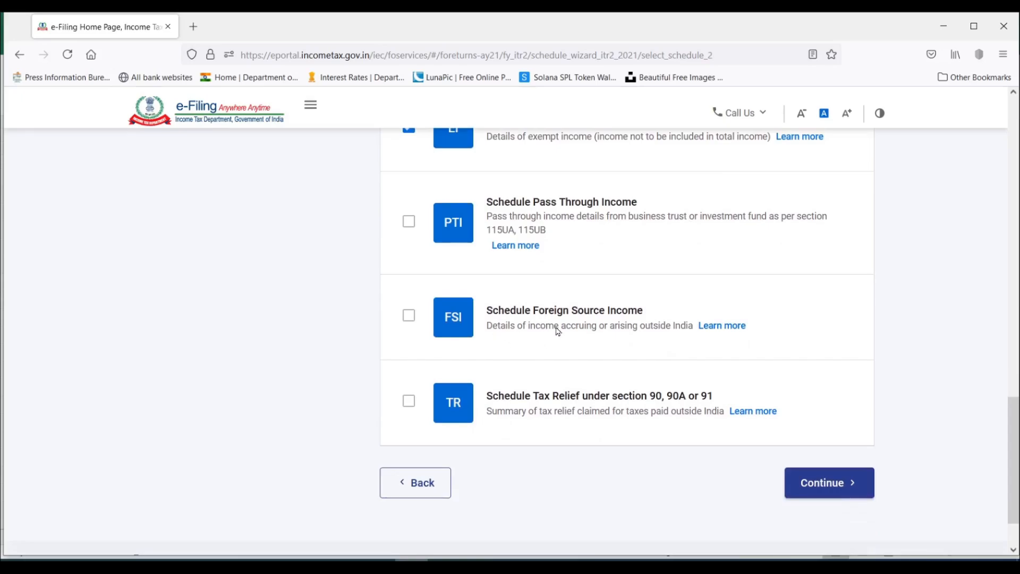
{"action": "scroll", "coordinate": [620, 331], "scroll_direction": "down", "scroll_amount": 1}
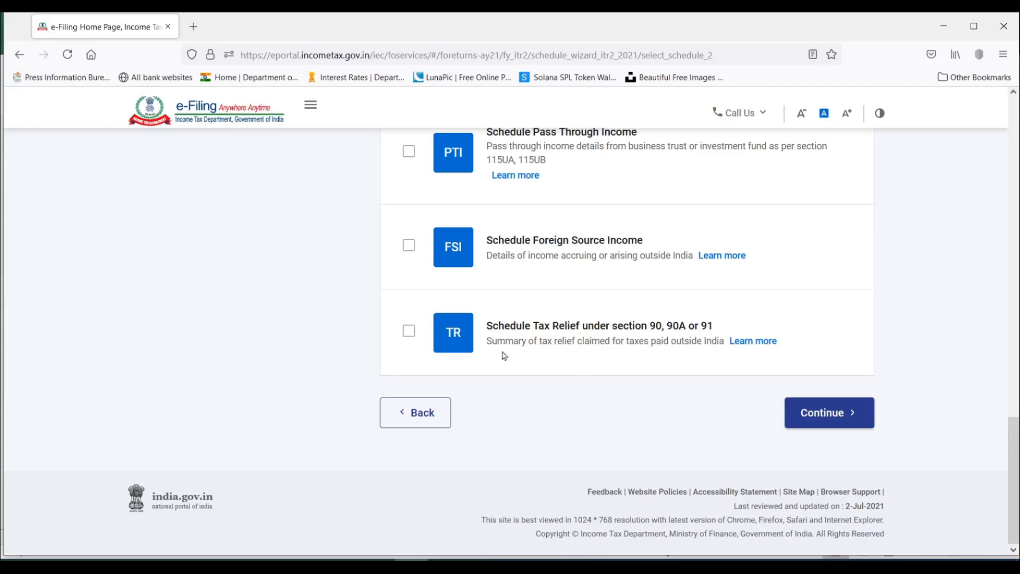
{"action": "scroll", "coordinate": [505, 356], "scroll_direction": "up", "scroll_amount": 6}
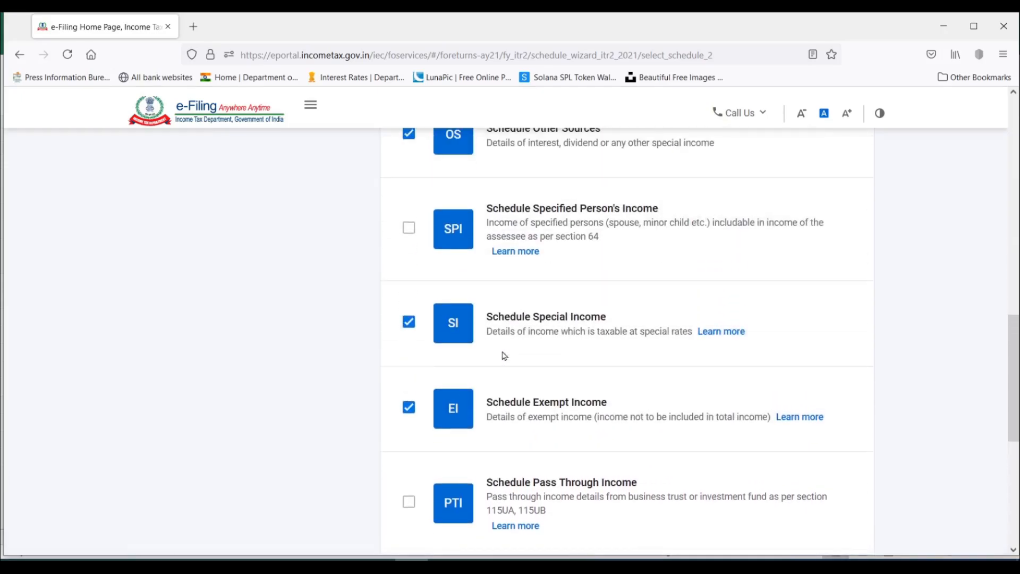
{"action": "scroll", "coordinate": [587, 361], "scroll_direction": "up", "scroll_amount": 10}
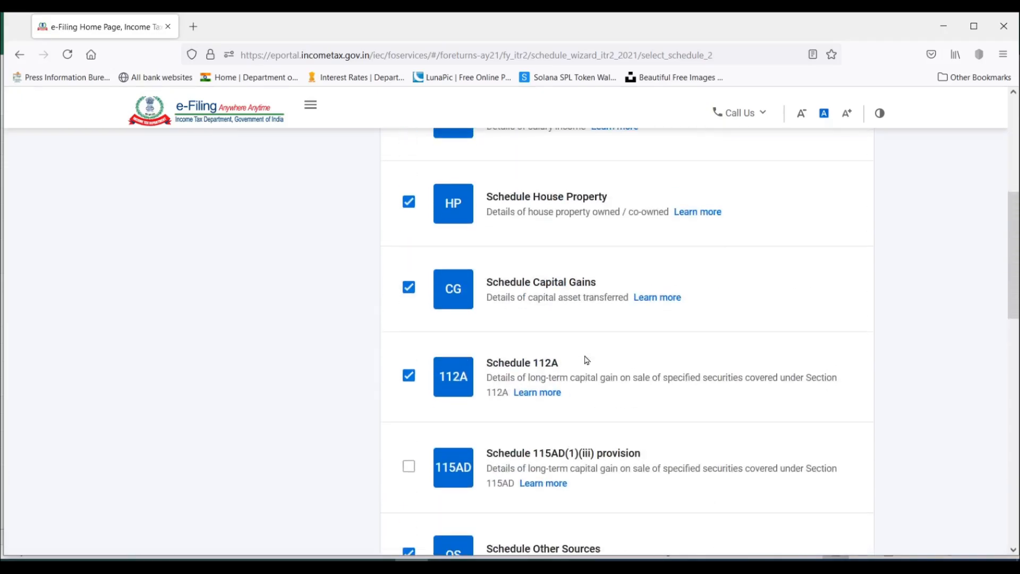
{"action": "scroll", "coordinate": [587, 360], "scroll_direction": "down", "scroll_amount": 6}
{"action": "scroll", "coordinate": [587, 360], "scroll_direction": "down", "scroll_amount": 12}
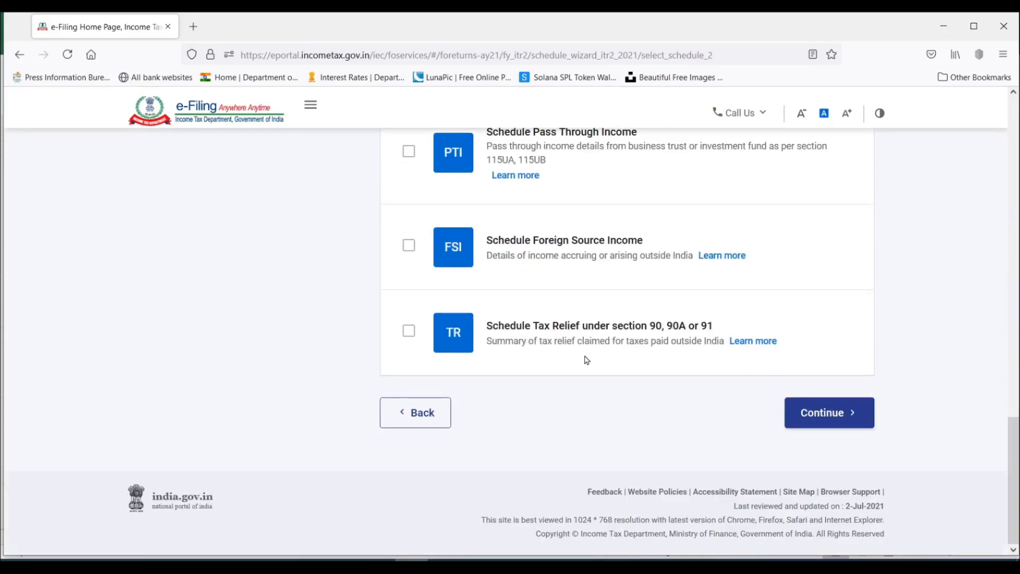
{"action": "scroll", "coordinate": [586, 360], "scroll_direction": "up", "scroll_amount": 11}
{"action": "scroll", "coordinate": [587, 360], "scroll_direction": "down", "scroll_amount": 3}
{"action": "scroll", "coordinate": [587, 360], "scroll_direction": "up", "scroll_amount": 10}
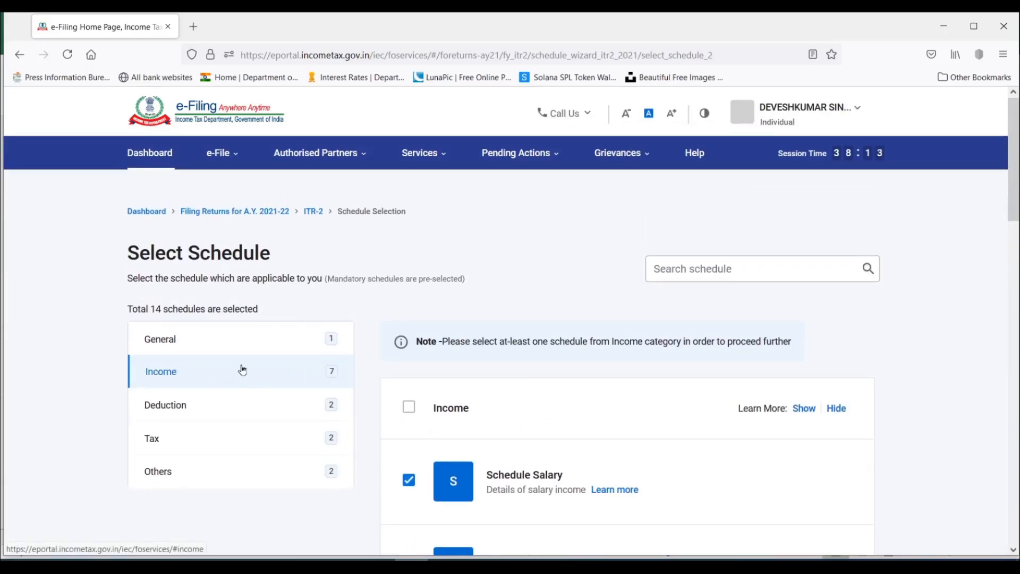
Select Schedule Deduction under Section 80G in the Deduction category.
{"action": "scroll", "coordinate": [235, 380], "scroll_direction": "down", "scroll_amount": 2}
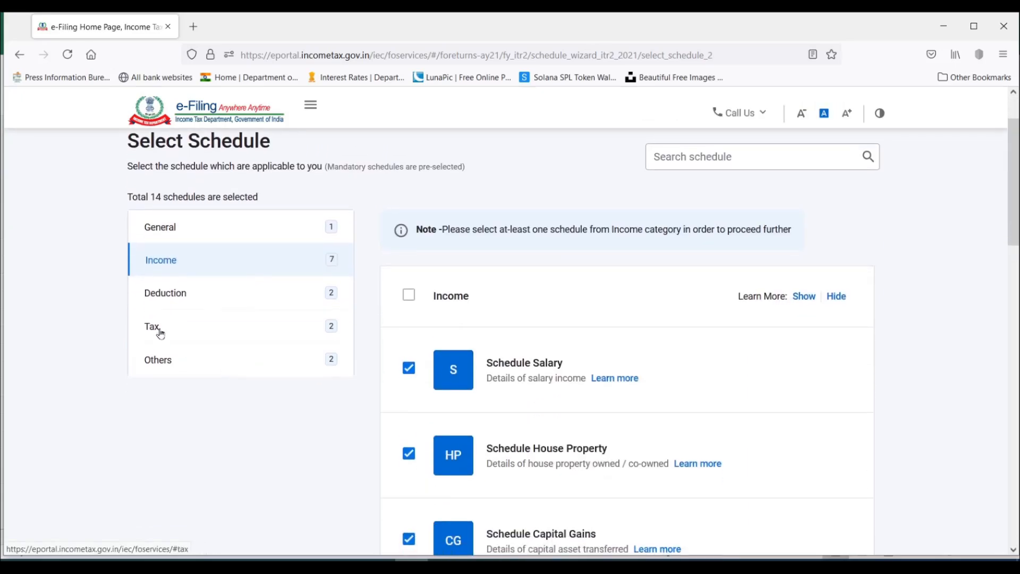
{"action": "left_click", "coordinate": [180, 297]}
{"action": "scroll", "coordinate": [614, 287], "scroll_direction": "down", "scroll_amount": 3}
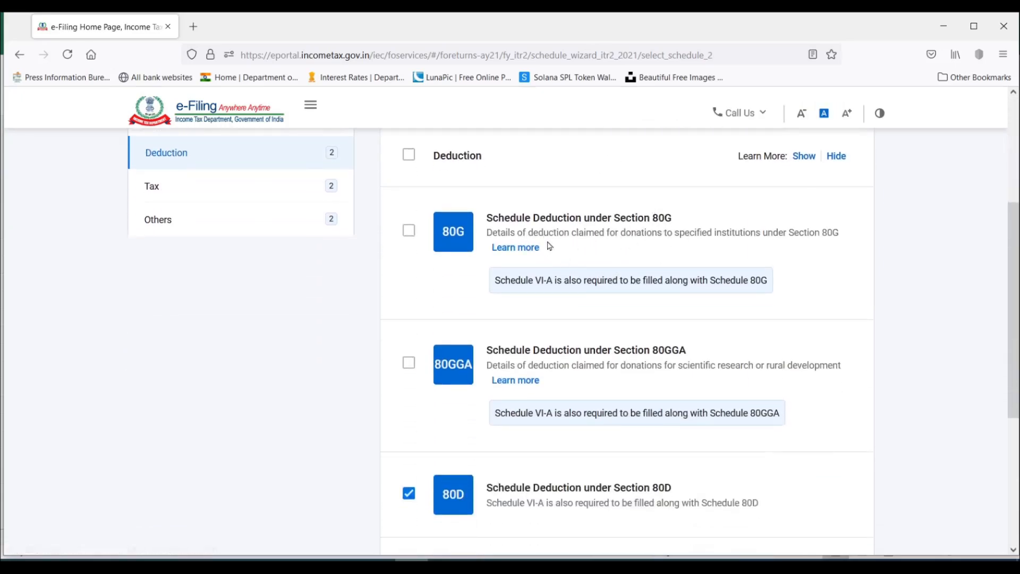
{"action": "left_click", "coordinate": [409, 231]}
{"action": "scroll", "coordinate": [514, 239], "scroll_direction": "down", "scroll_amount": 3}
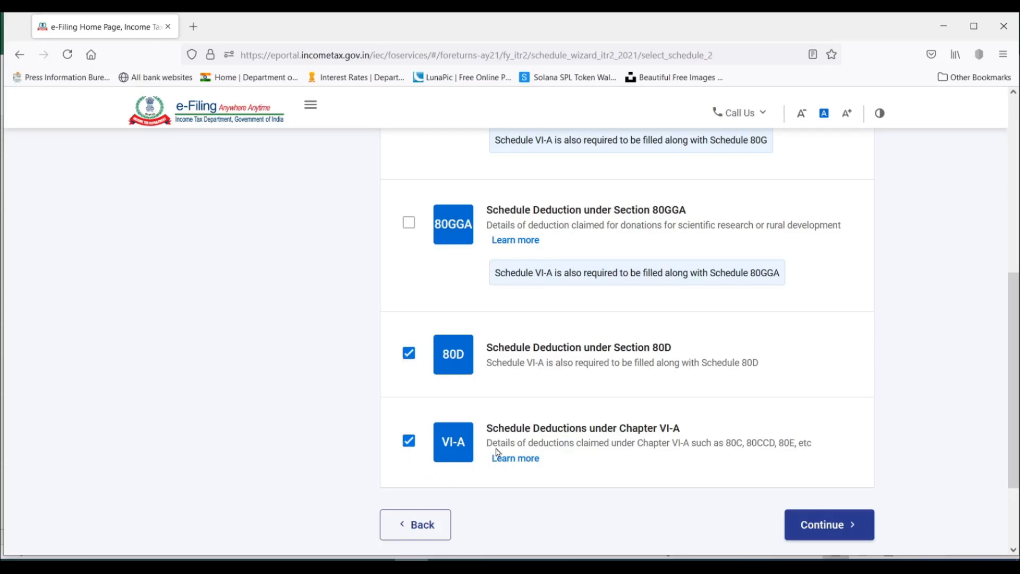
{"action": "left_click", "coordinate": [408, 449]}
{"action": "left_click", "coordinate": [409, 356]}
{"action": "left_click", "coordinate": [410, 355]}
{"action": "left_click", "coordinate": [409, 441]}
Select the Tax Payments, Tax Deducted At Source and Tax Collected At Source schedules in the Tax category.
{"action": "scroll", "coordinate": [476, 368], "scroll_direction": "up", "scroll_amount": 1}
{"action": "scroll", "coordinate": [476, 368], "scroll_direction": "up", "scroll_amount": 6}
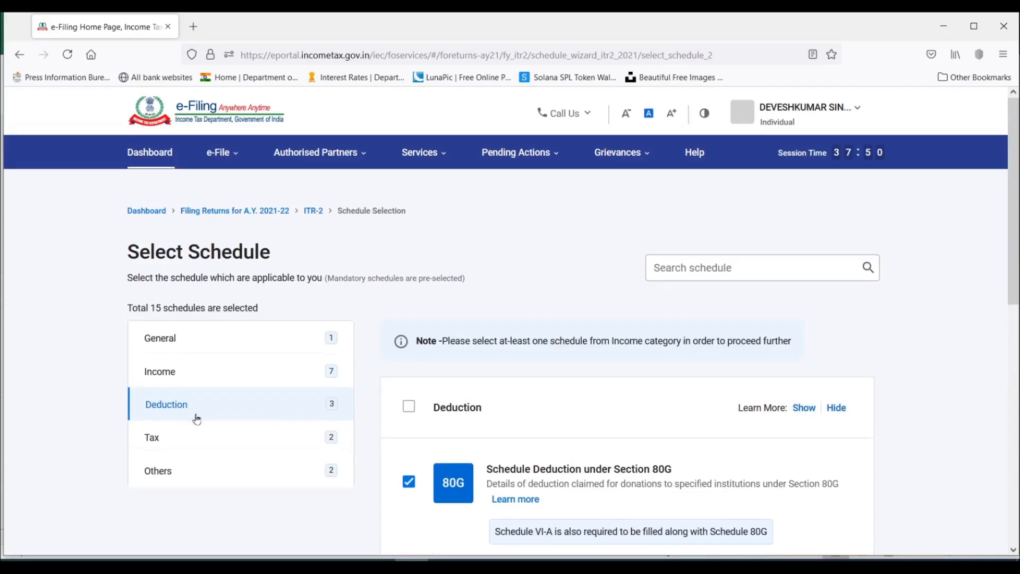
{"action": "left_click", "coordinate": [171, 440]}
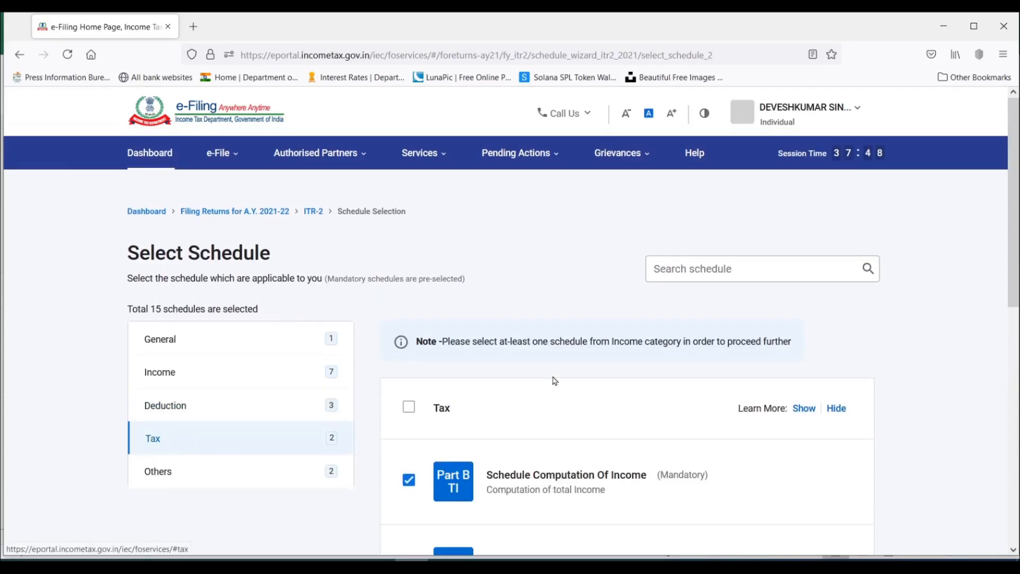
{"action": "scroll", "coordinate": [511, 304], "scroll_direction": "down", "scroll_amount": 3}
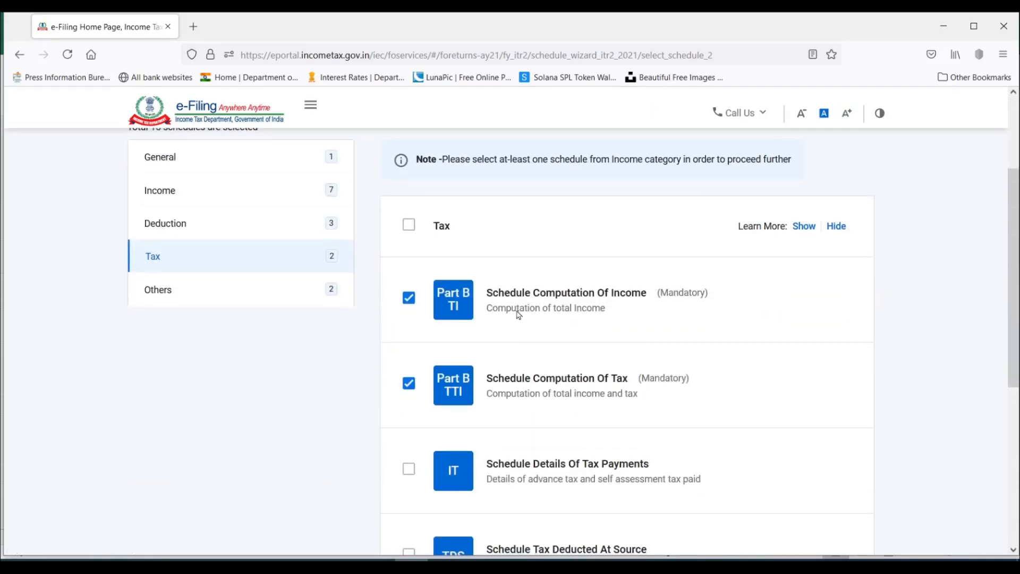
{"action": "scroll", "coordinate": [617, 346], "scroll_direction": "down", "scroll_amount": 4}
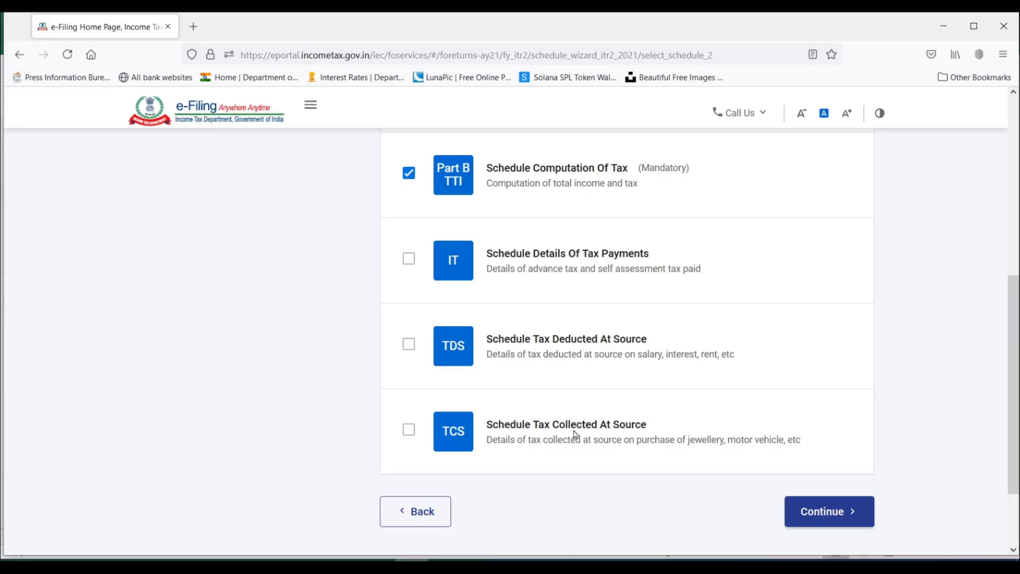
{"action": "left_click", "coordinate": [409, 262]}
{"action": "scroll", "coordinate": [562, 381], "scroll_direction": "up", "scroll_amount": 5}
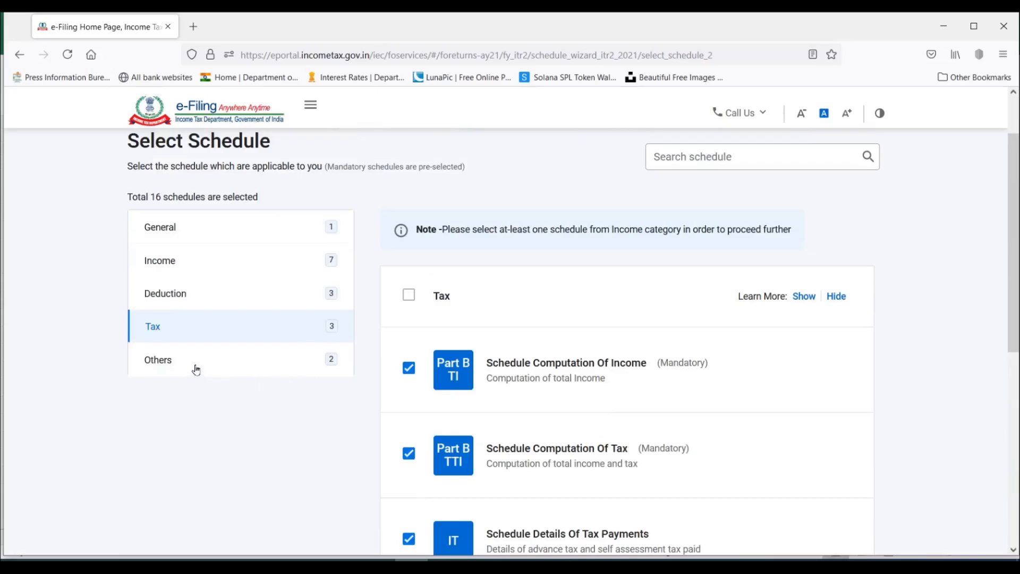
Select Schedule CFL for carried-forward losses in the Others category.
{"action": "left_click", "coordinate": [197, 369]}
{"action": "scroll", "coordinate": [599, 351], "scroll_direction": "down", "scroll_amount": 2}
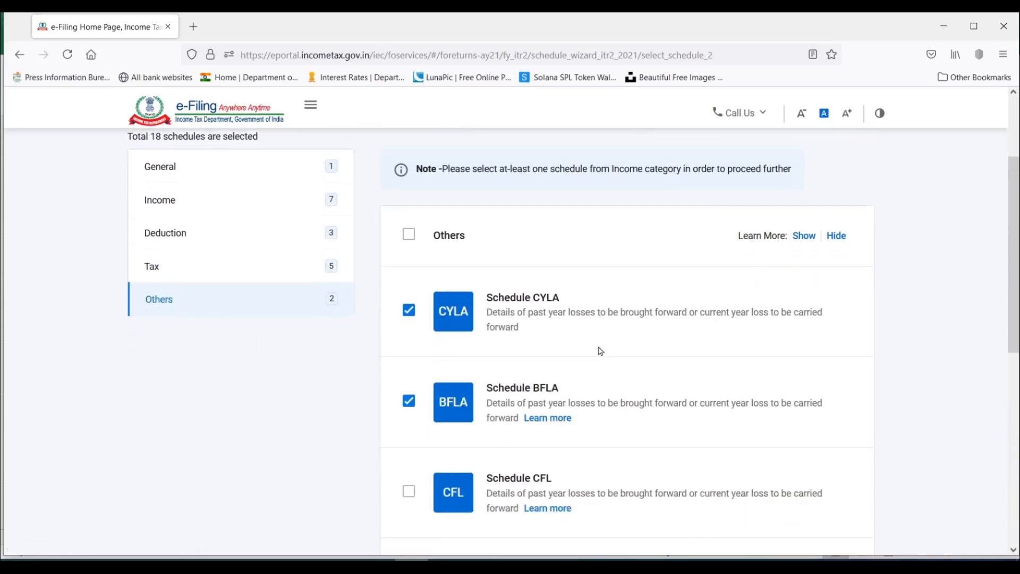
{"action": "scroll", "coordinate": [527, 314], "scroll_direction": "down", "scroll_amount": 3}
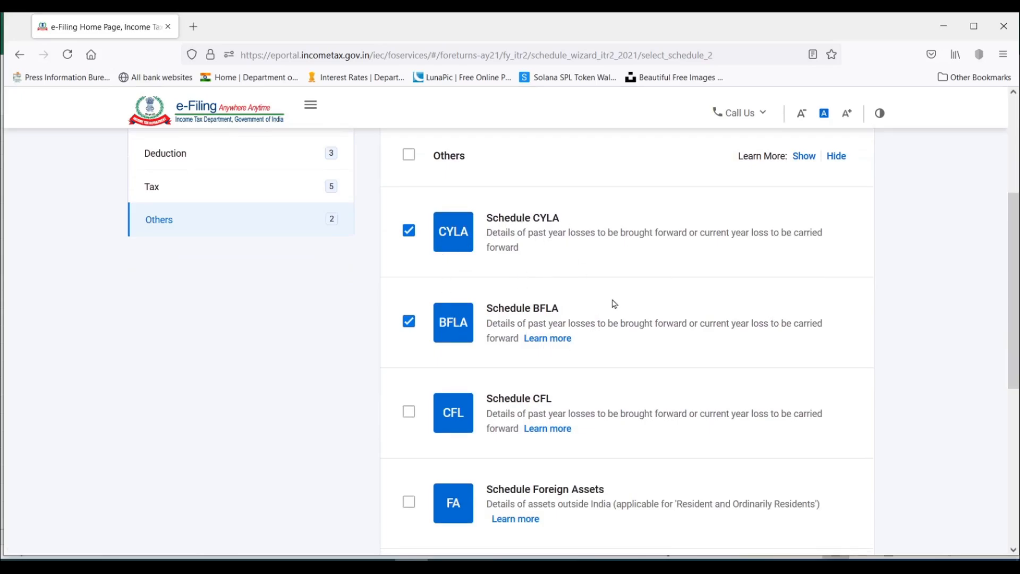
{"action": "scroll", "coordinate": [609, 303], "scroll_direction": "down", "scroll_amount": 3}
{"action": "scroll", "coordinate": [549, 291], "scroll_direction": "up", "scroll_amount": 6}
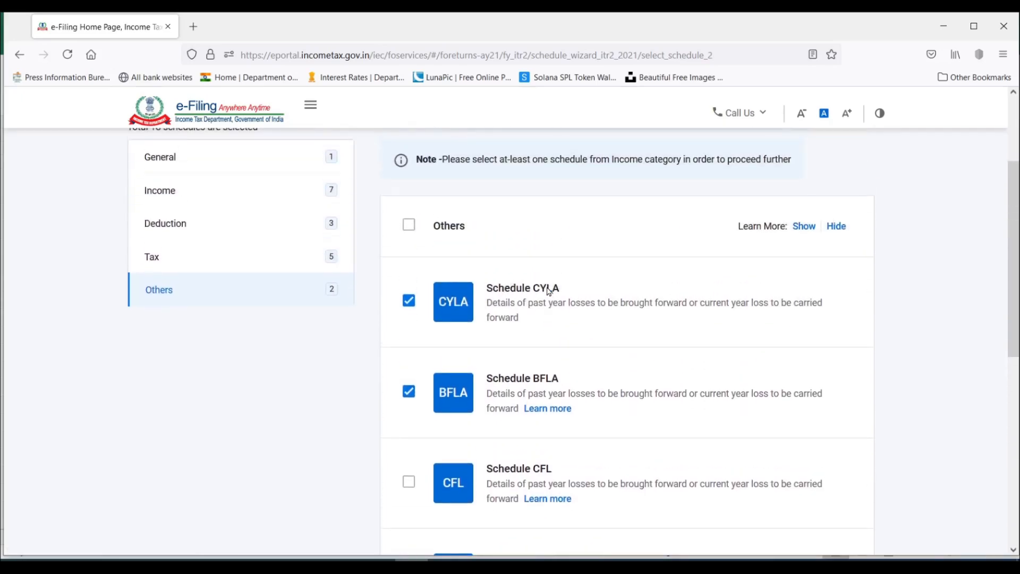
{"action": "scroll", "coordinate": [549, 290], "scroll_direction": "down", "scroll_amount": 3}
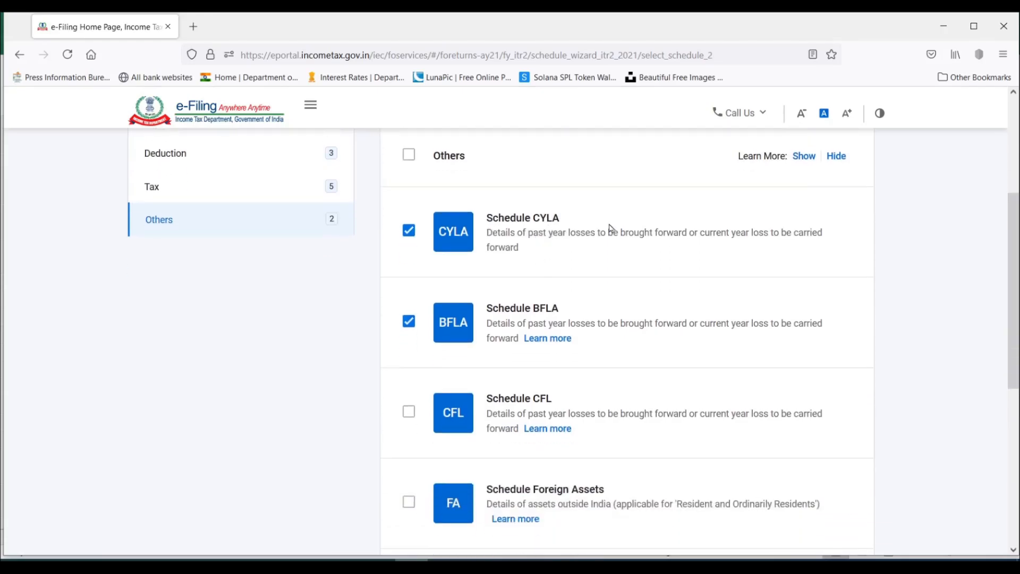
{"action": "scroll", "coordinate": [595, 282], "scroll_direction": "down", "scroll_amount": 6}
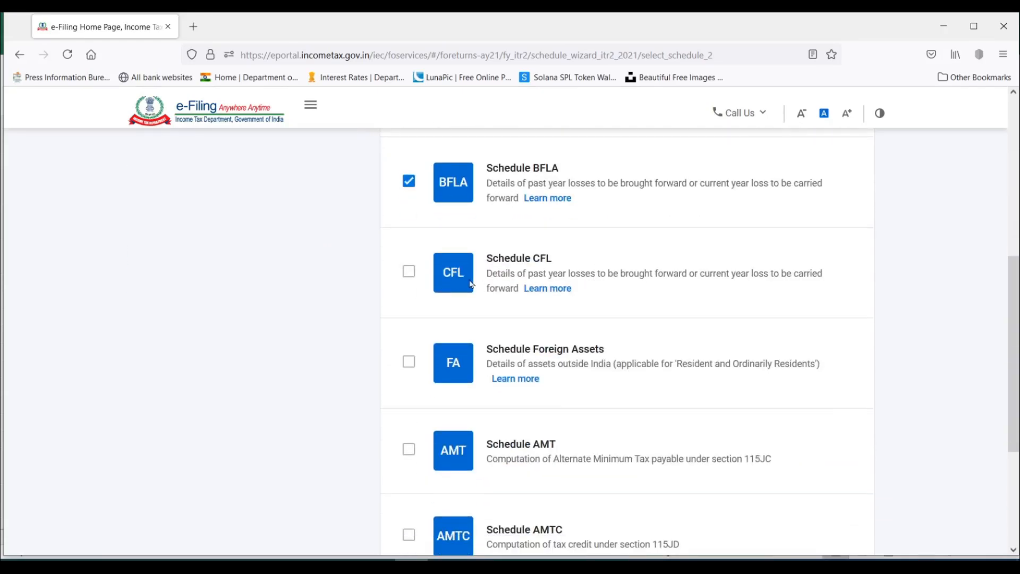
{"action": "left_click", "coordinate": [408, 272]}
Review the Others schedules, including Foreign Assets, AMT and AMTC, and check the total number of schedules selected.
{"action": "scroll", "coordinate": [606, 306], "scroll_direction": "down", "scroll_amount": 3}
{"action": "scroll", "coordinate": [606, 305], "scroll_direction": "up", "scroll_amount": 6}
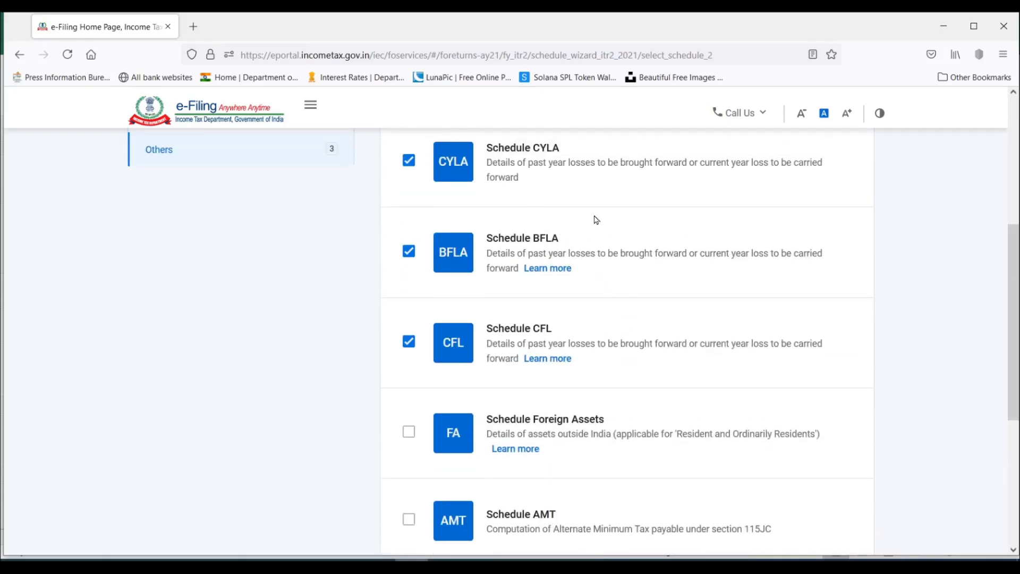
{"action": "scroll", "coordinate": [596, 219], "scroll_direction": "down", "scroll_amount": 3}
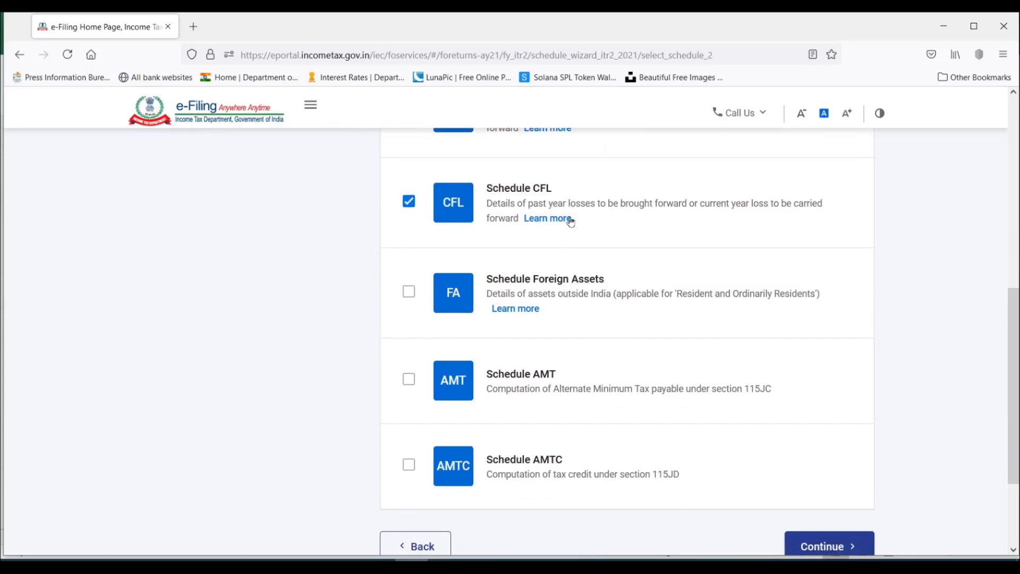
{"action": "scroll", "coordinate": [567, 220], "scroll_direction": "up", "scroll_amount": 3}
{"action": "scroll", "coordinate": [553, 262], "scroll_direction": "down", "scroll_amount": 3}
{"action": "scroll", "coordinate": [199, 380], "scroll_direction": "up", "scroll_amount": 8}
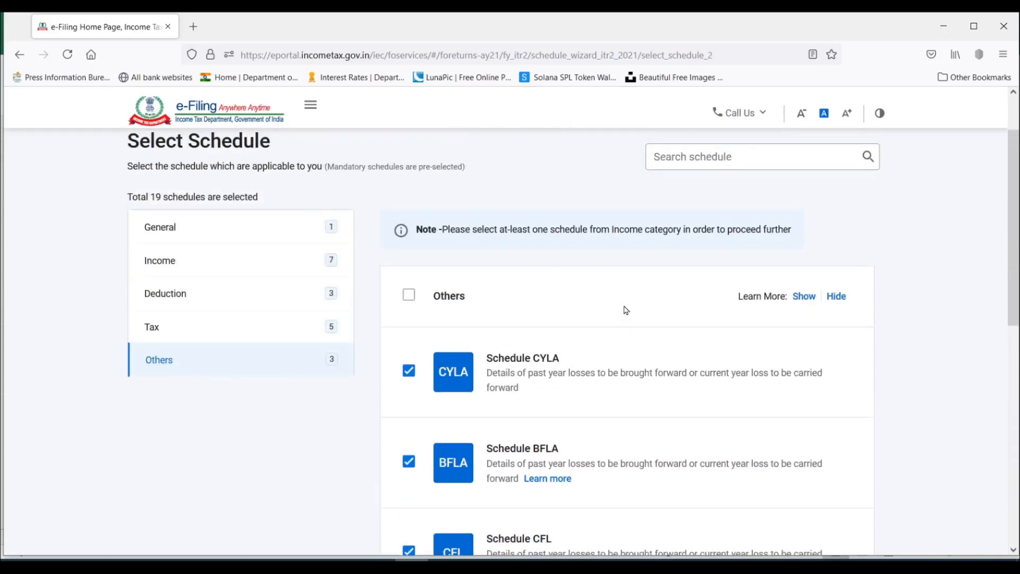
{"action": "scroll", "coordinate": [214, 349], "scroll_direction": "up", "scroll_amount": 3}
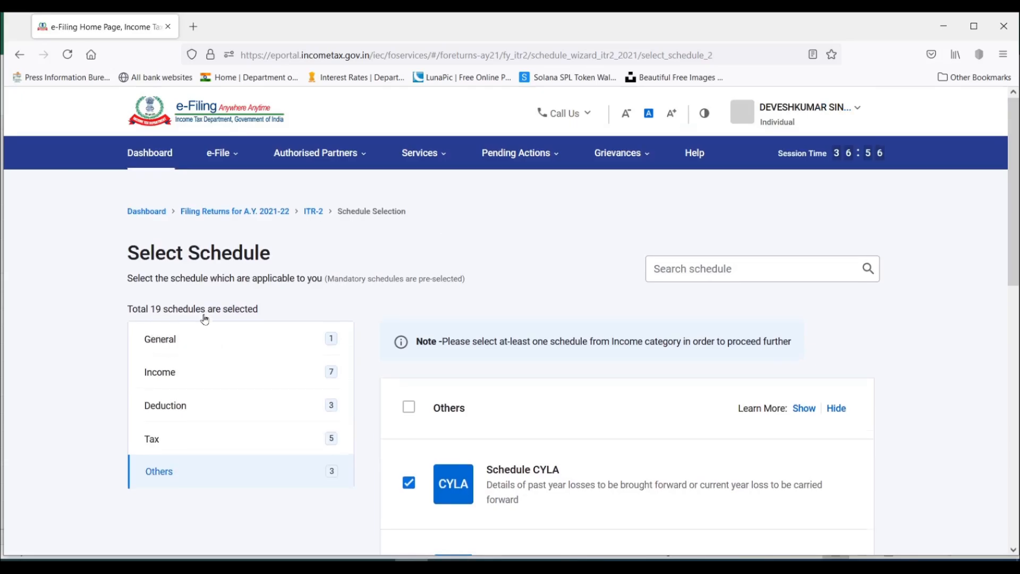
Proceed with the selected schedules and accept the disclaimer.
{"action": "scroll", "coordinate": [204, 319], "scroll_direction": "down", "scroll_amount": 3}
{"action": "scroll", "coordinate": [852, 301], "scroll_direction": "down", "scroll_amount": 5}
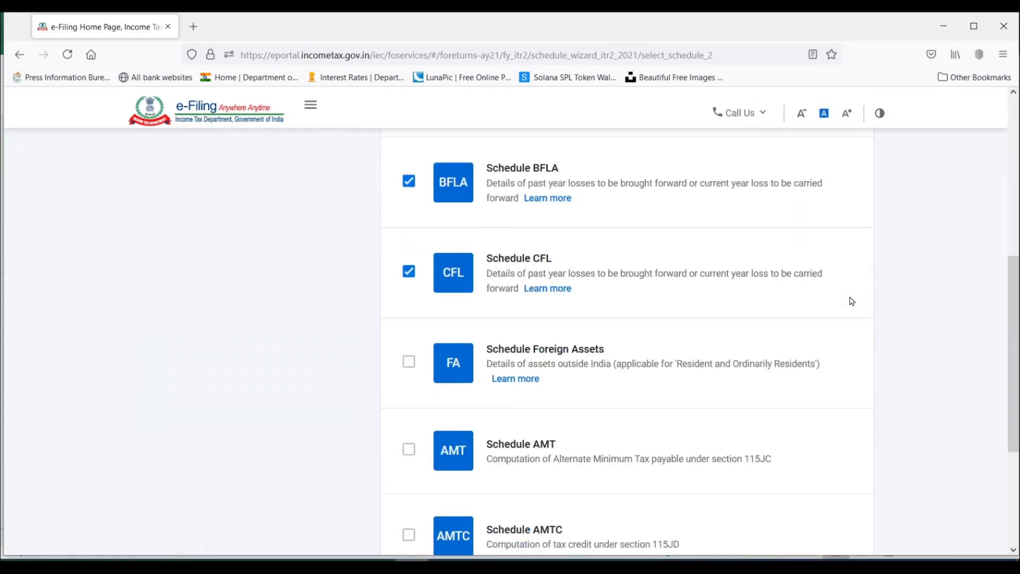
{"action": "scroll", "coordinate": [852, 301], "scroll_direction": "down", "scroll_amount": 3}
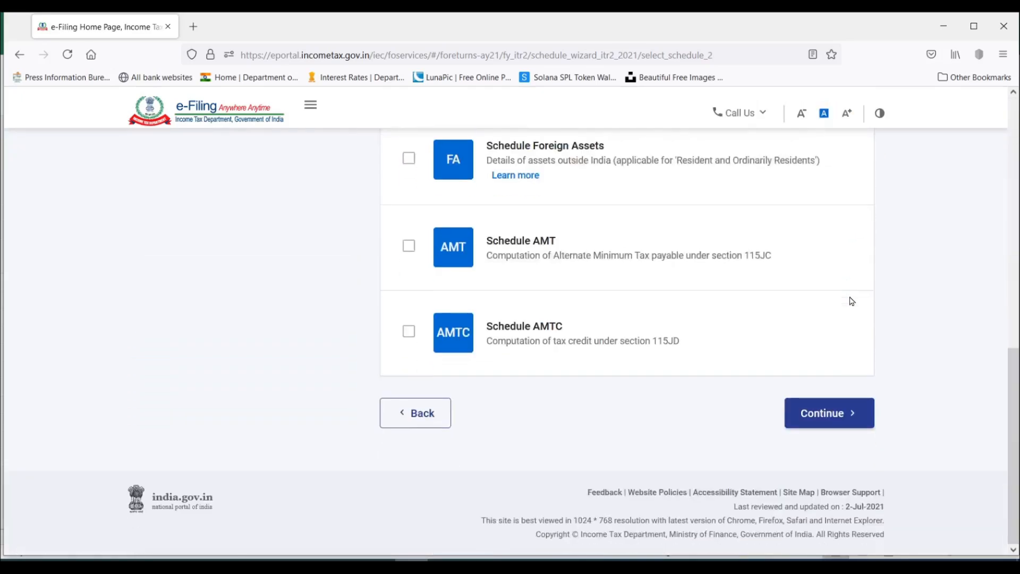
{"action": "left_click", "coordinate": [840, 414]}
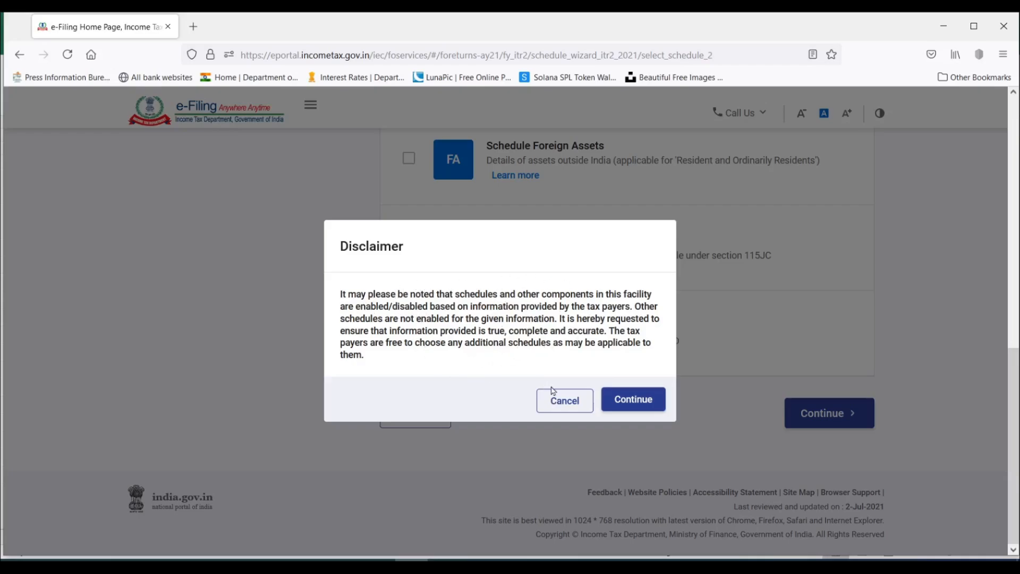
{"action": "left_click", "coordinate": [638, 404]}
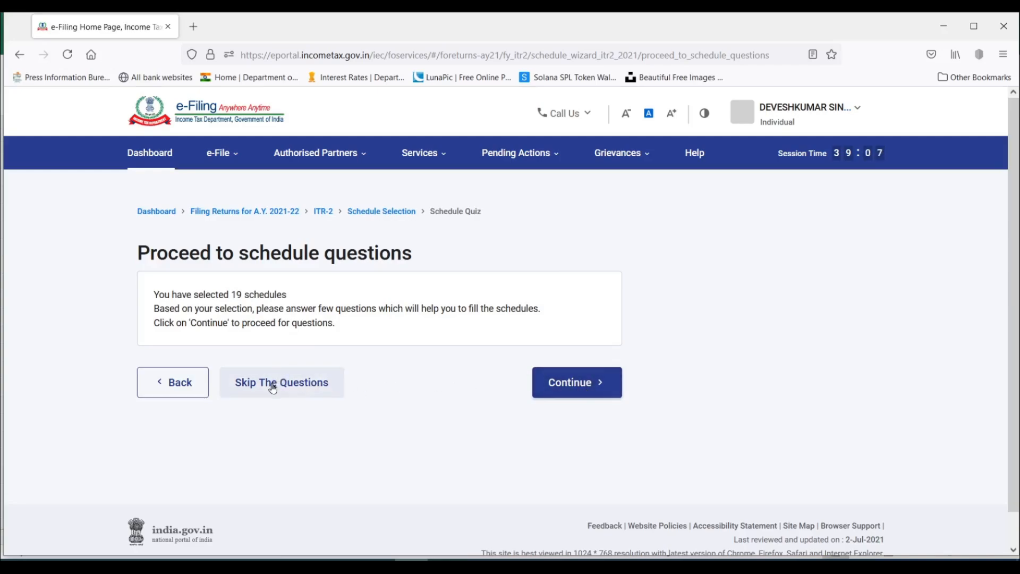
Proceed to the schedule questions, answer No to the new tax regime u/s 115BAC, and skip the remaining questions.
{"action": "left_click", "coordinate": [593, 384]}
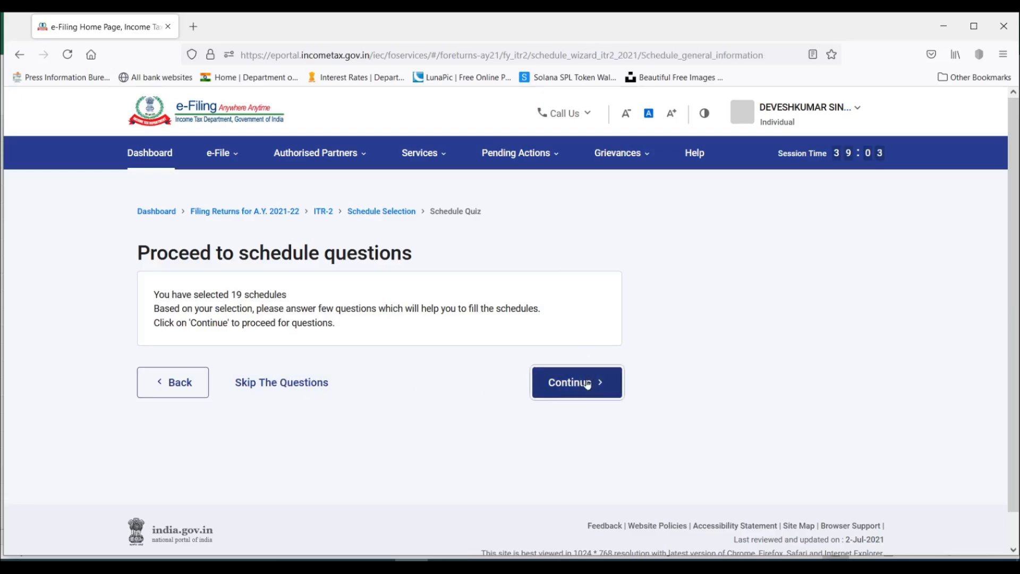
{"action": "scroll", "coordinate": [588, 384], "scroll_direction": "down", "scroll_amount": 2}
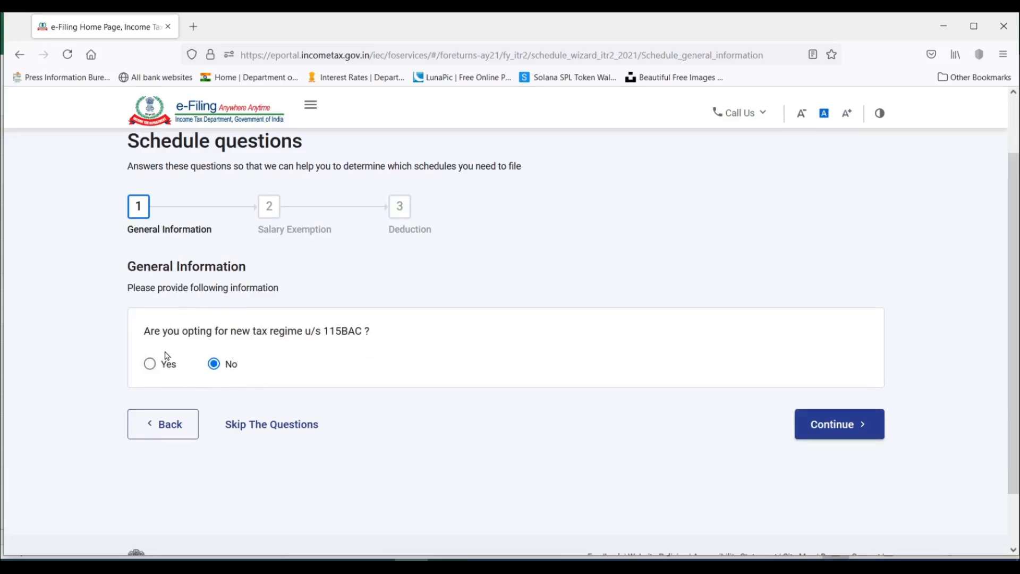
{"action": "left_click", "coordinate": [149, 363]}
{"action": "left_click", "coordinate": [213, 366]}
{"action": "left_click", "coordinate": [288, 431]}
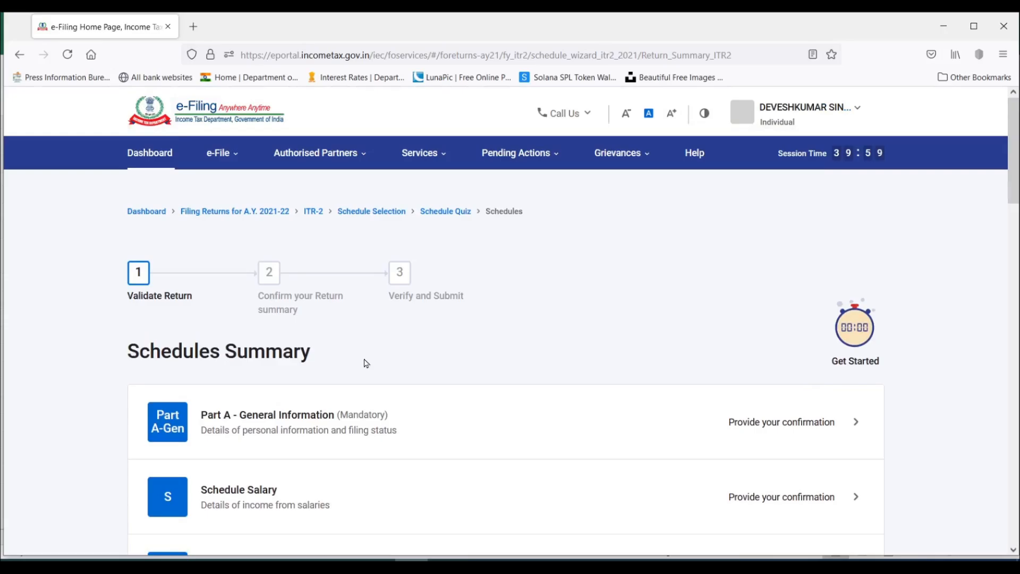
Look through the Schedules Summary from Part A - General Information to Part B - TTI.
{"action": "scroll", "coordinate": [366, 363], "scroll_direction": "down", "scroll_amount": 2}
{"action": "scroll", "coordinate": [333, 321], "scroll_direction": "down", "scroll_amount": 5}
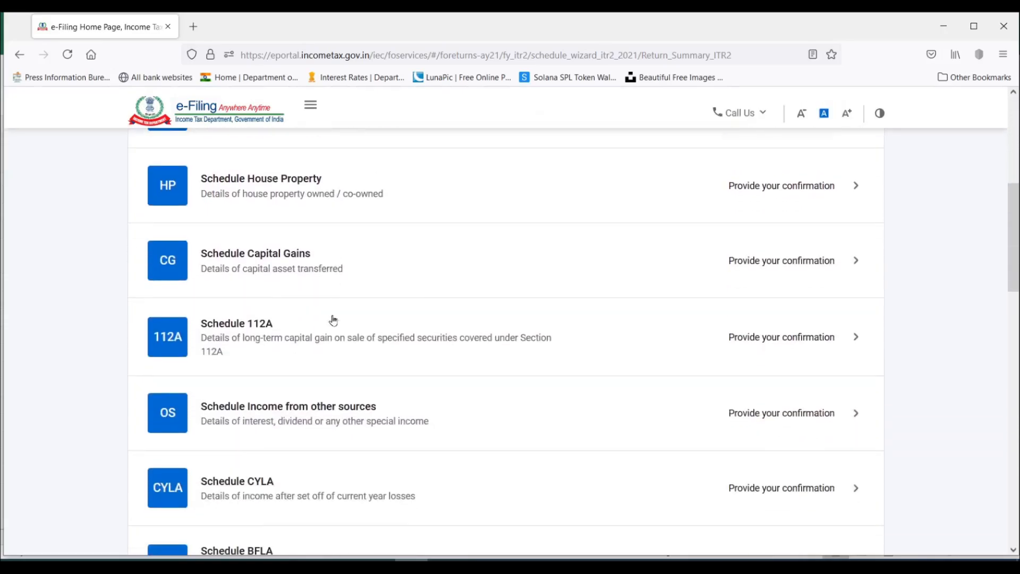
{"action": "scroll", "coordinate": [334, 321], "scroll_direction": "down", "scroll_amount": 10}
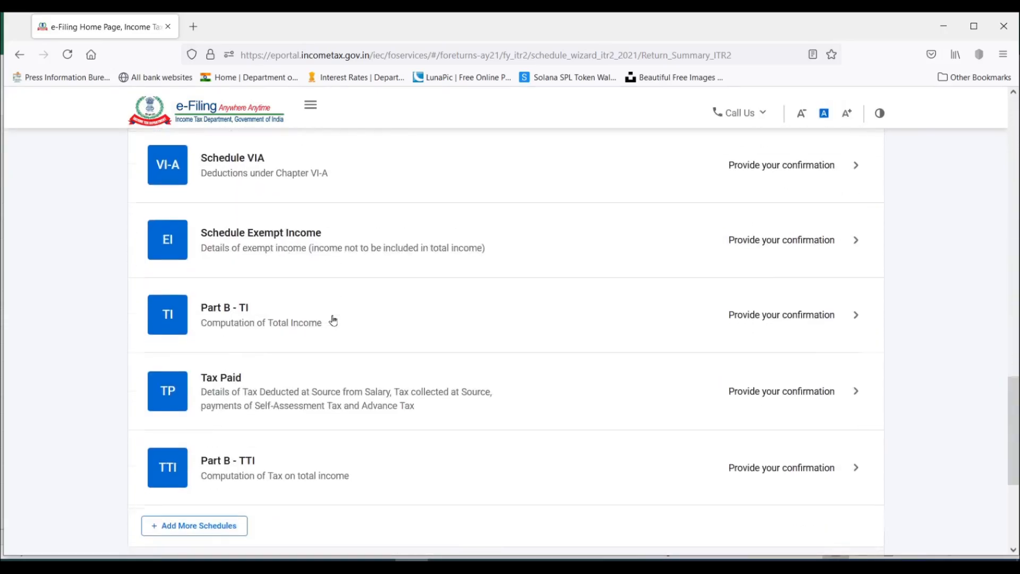
{"action": "scroll", "coordinate": [333, 321], "scroll_direction": "down", "scroll_amount": 4}
{"action": "scroll", "coordinate": [333, 320], "scroll_direction": "up", "scroll_amount": 5}
{"action": "scroll", "coordinate": [333, 320], "scroll_direction": "down", "scroll_amount": 4}
{"action": "scroll", "coordinate": [334, 321], "scroll_direction": "up", "scroll_amount": 2}
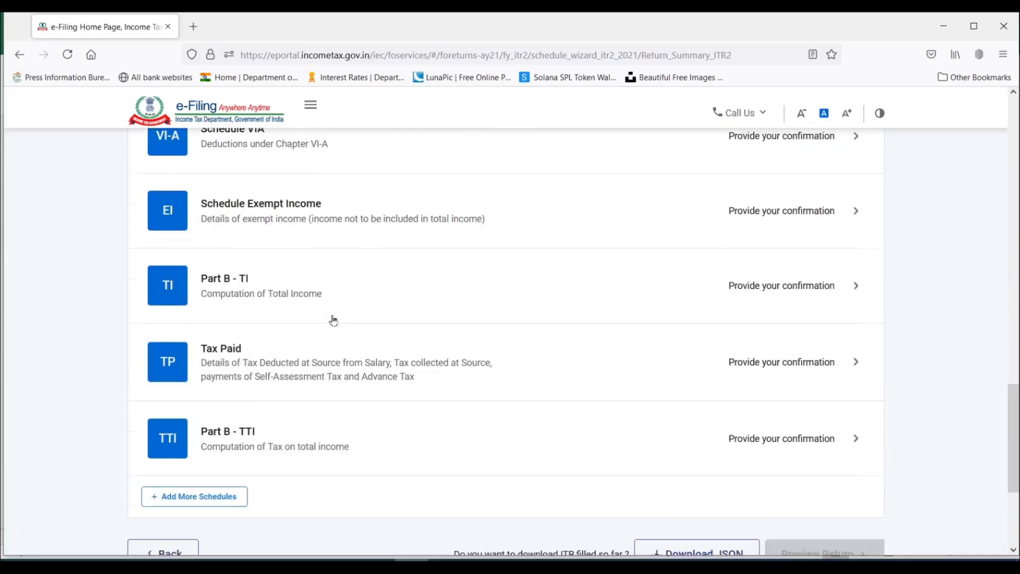
{"action": "scroll", "coordinate": [334, 321], "scroll_direction": "down", "scroll_amount": 3}
{"action": "scroll", "coordinate": [334, 321], "scroll_direction": "up", "scroll_amount": 12}
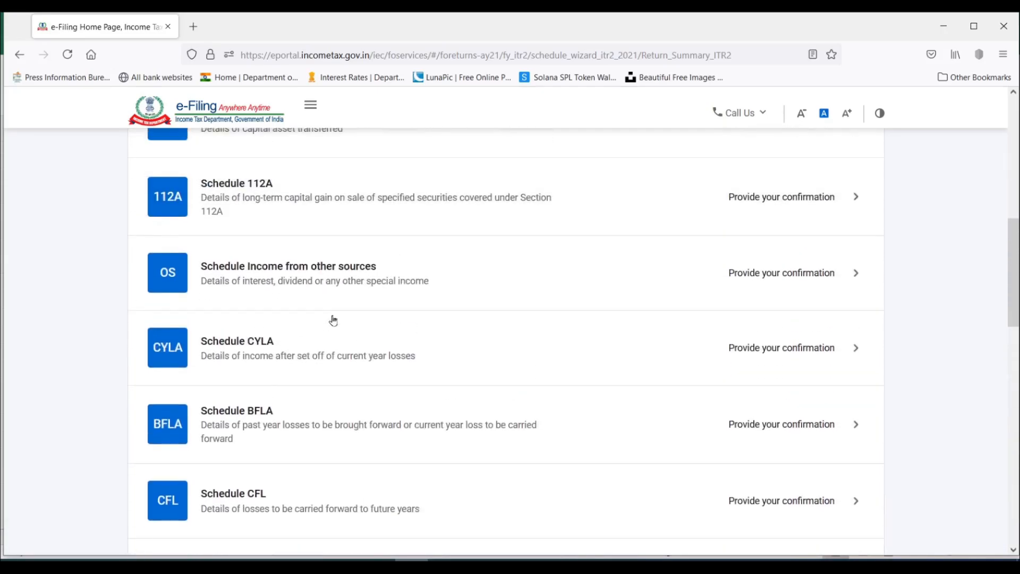
Open Schedule House Property to view its fields and return to the Schedules Summary.
{"action": "scroll", "coordinate": [333, 321], "scroll_direction": "up", "scroll_amount": 5}
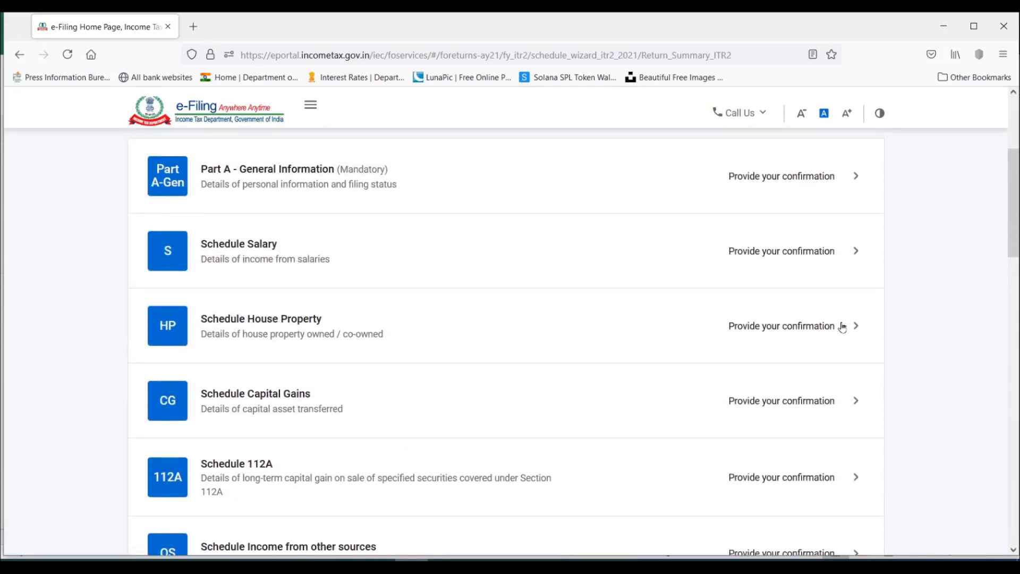
{"action": "left_click", "coordinate": [842, 327]}
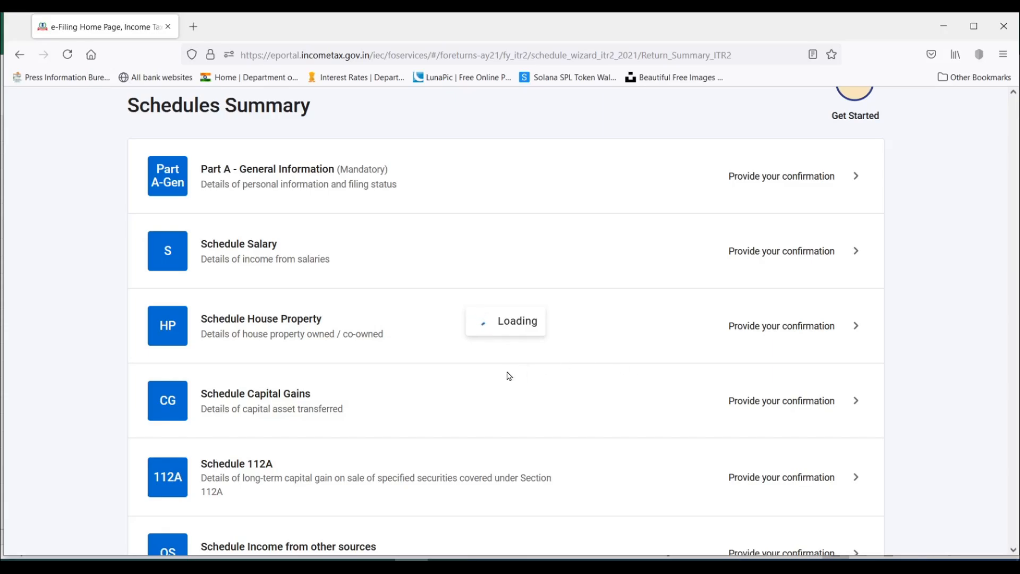
{"action": "scroll", "coordinate": [572, 292], "scroll_direction": "down", "scroll_amount": 3}
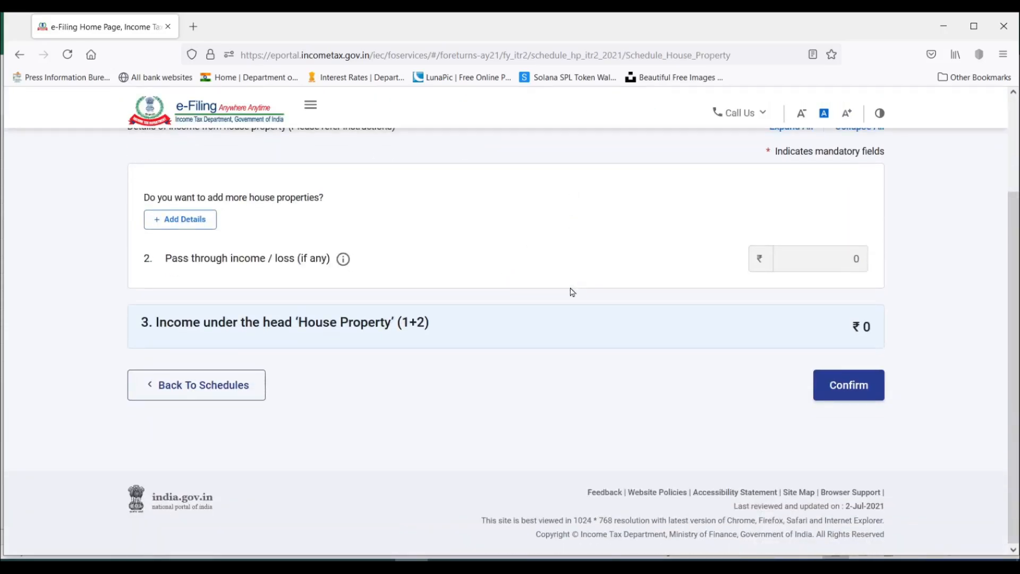
{"action": "left_click", "coordinate": [250, 384]}
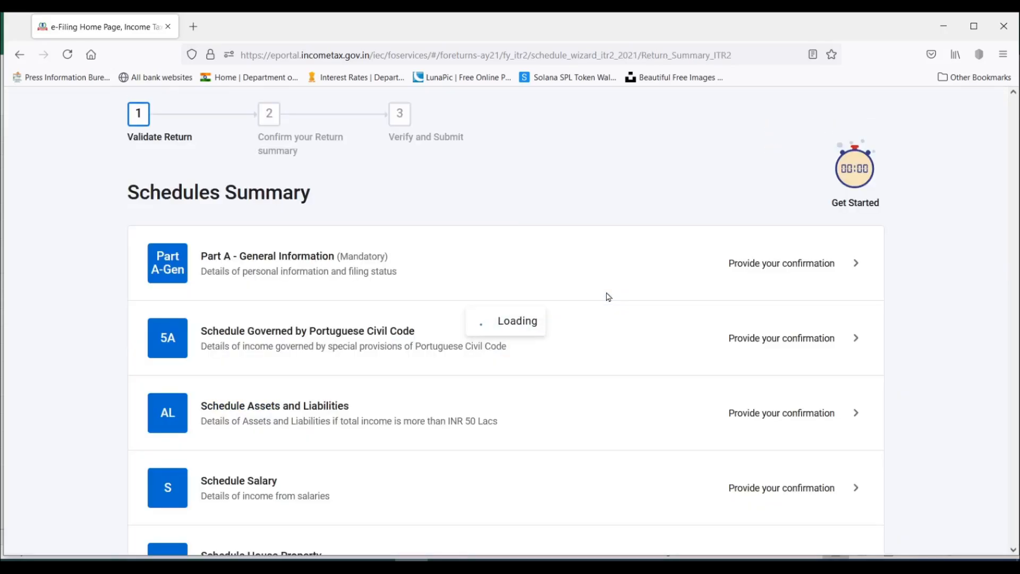
Review the summary list again down to Part B - TTI and the options for adding schedules or downloading the return.
{"action": "scroll", "coordinate": [609, 296], "scroll_direction": "down", "scroll_amount": 6}
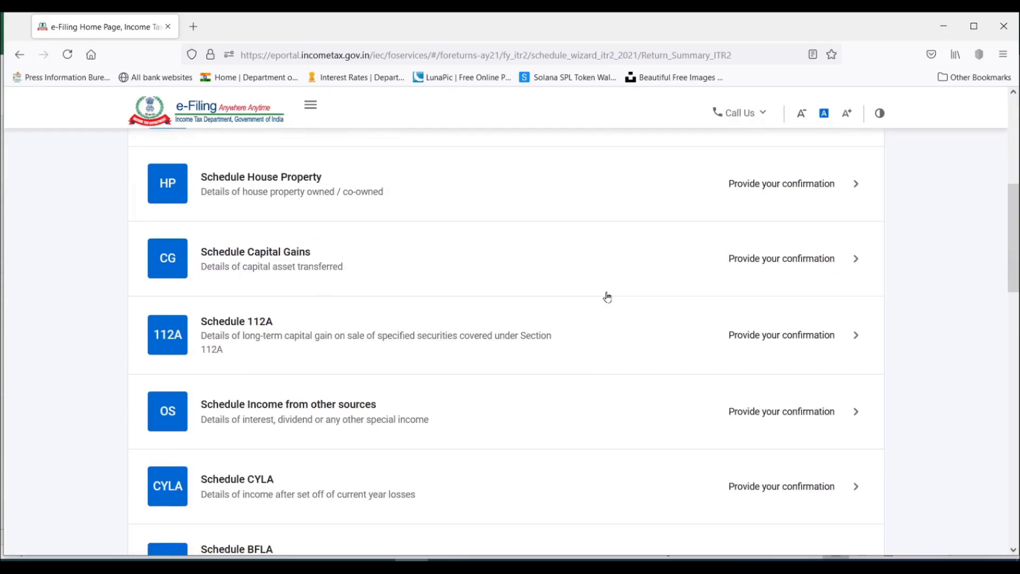
{"action": "scroll", "coordinate": [608, 297], "scroll_direction": "down", "scroll_amount": 6}
{"action": "scroll", "coordinate": [607, 296], "scroll_direction": "down", "scroll_amount": 6}
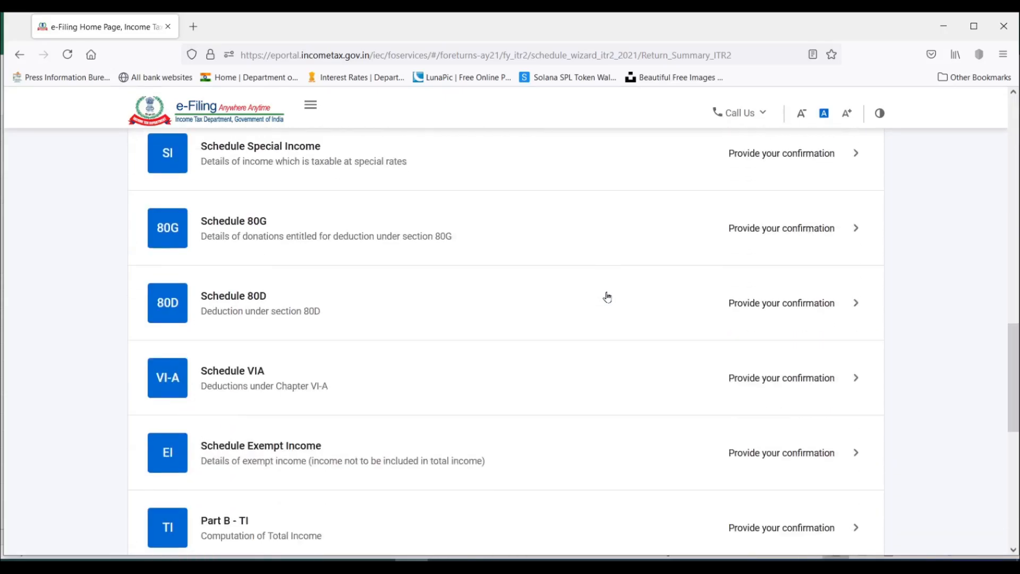
{"action": "scroll", "coordinate": [490, 381], "scroll_direction": "down", "scroll_amount": 3}
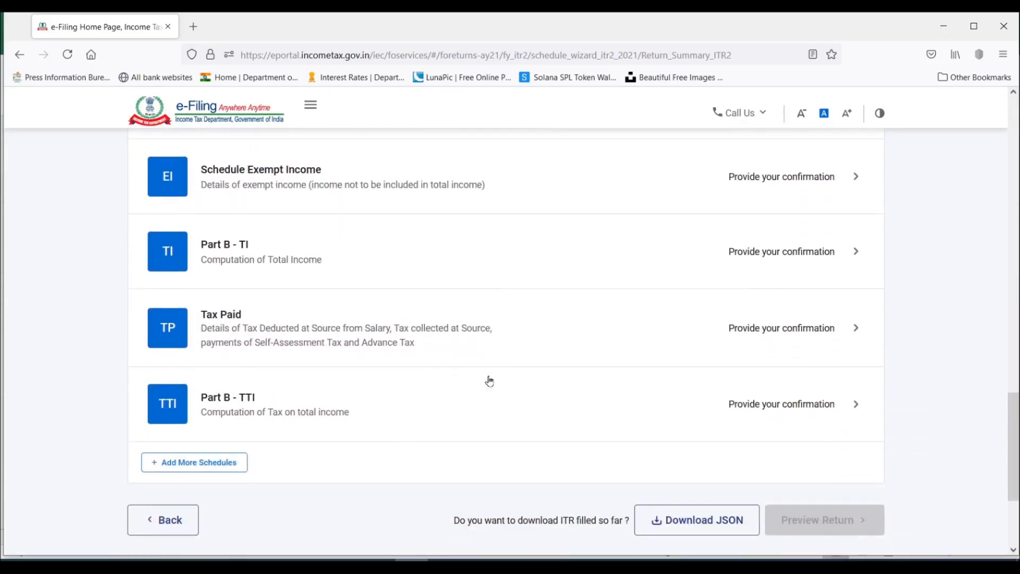
Open Part A - General Information from the Schedules Summary.
{"action": "scroll", "coordinate": [489, 381], "scroll_direction": "down", "scroll_amount": 2}
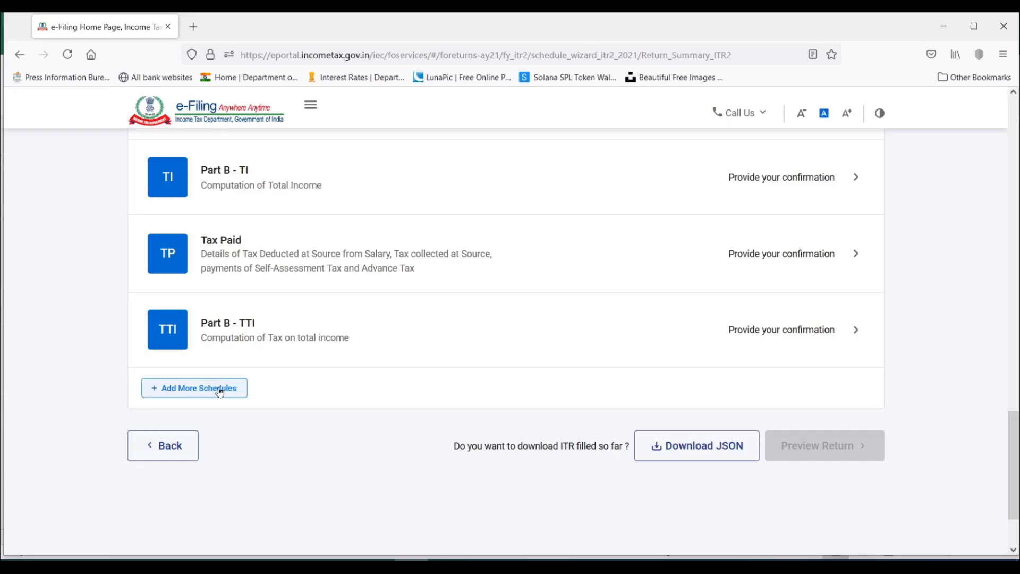
{"action": "scroll", "coordinate": [351, 417], "scroll_direction": "up", "scroll_amount": 20}
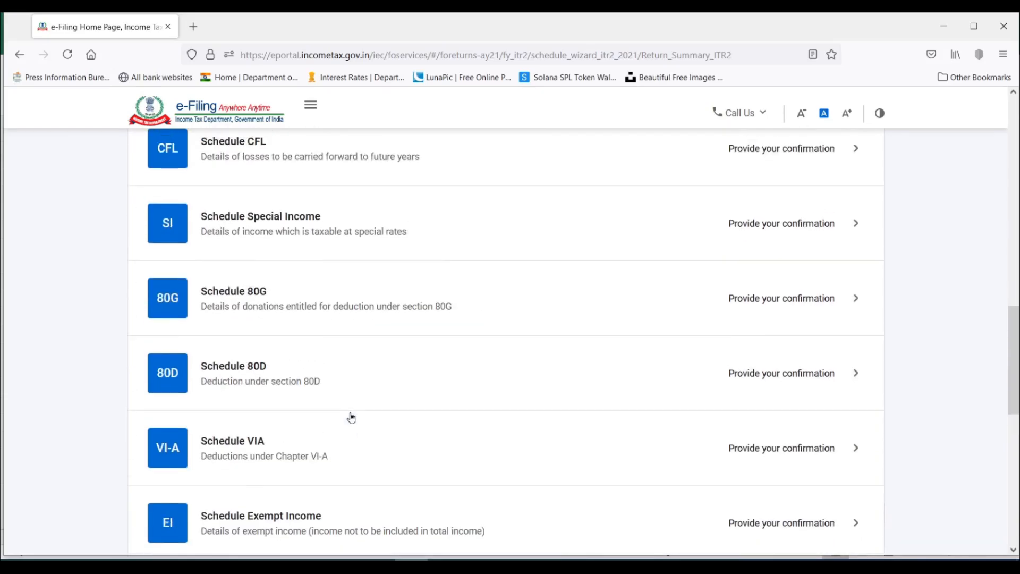
{"action": "scroll", "coordinate": [350, 417], "scroll_direction": "up", "scroll_amount": 1}
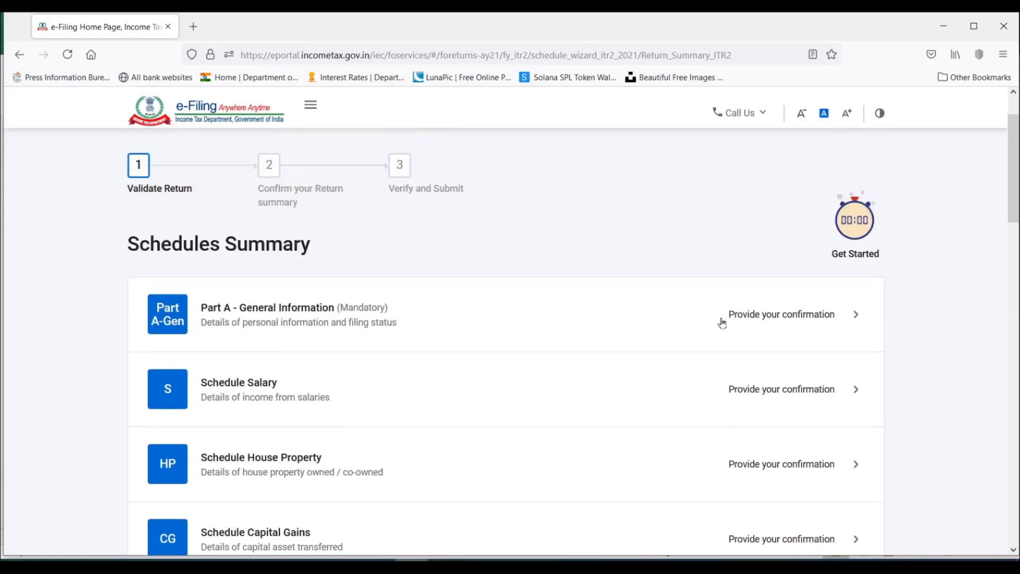
{"action": "left_click", "coordinate": [835, 317]}
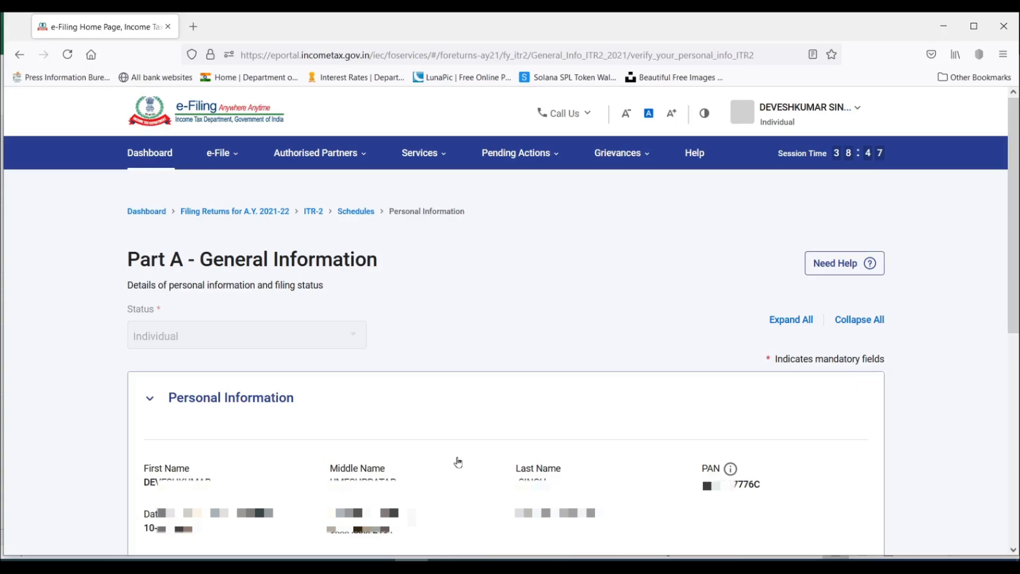
Collapse Personal Information, check the address, mobile number and e-mail in the Contact section, and collapse it again.
{"action": "left_click", "coordinate": [151, 398]}
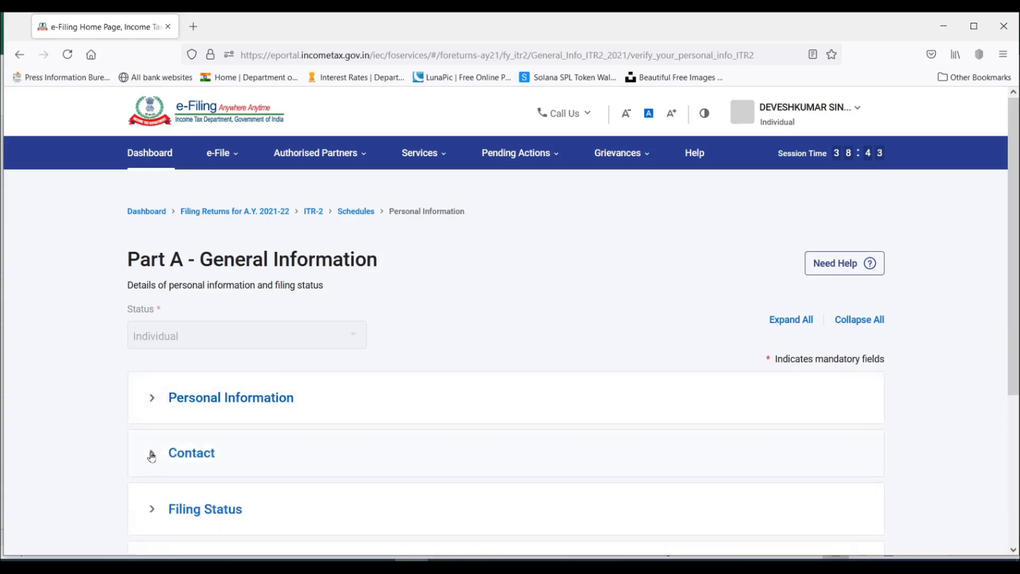
{"action": "left_click", "coordinate": [151, 455]}
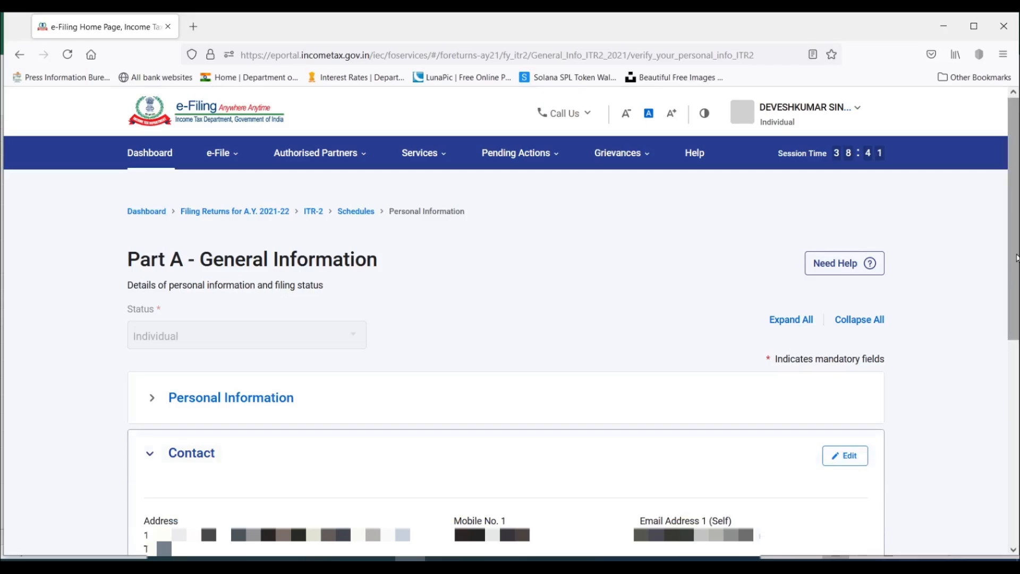
{"action": "scroll", "coordinate": [1016, 258], "scroll_direction": "down", "scroll_amount": 4}
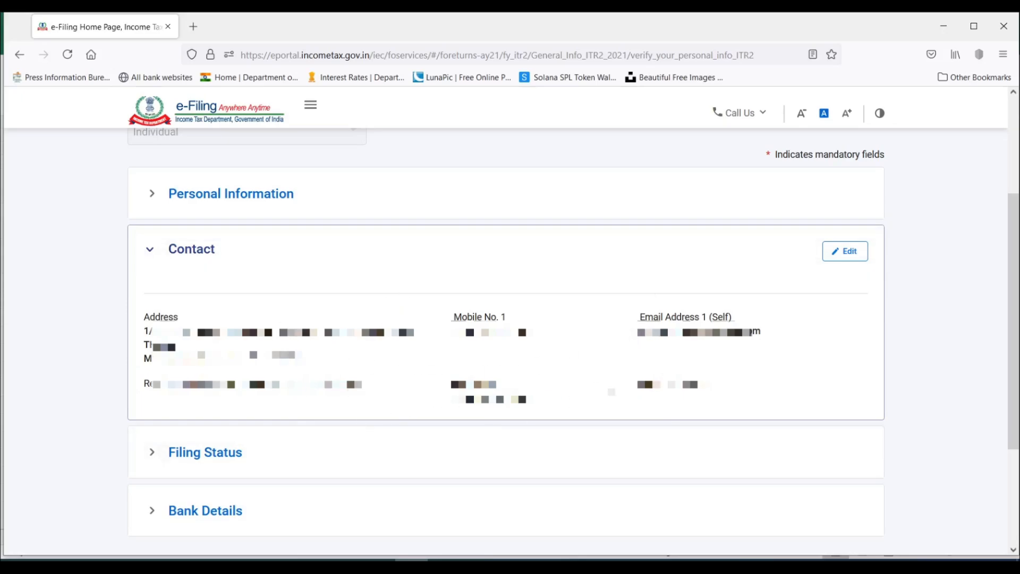
{"action": "left_click", "coordinate": [150, 249]}
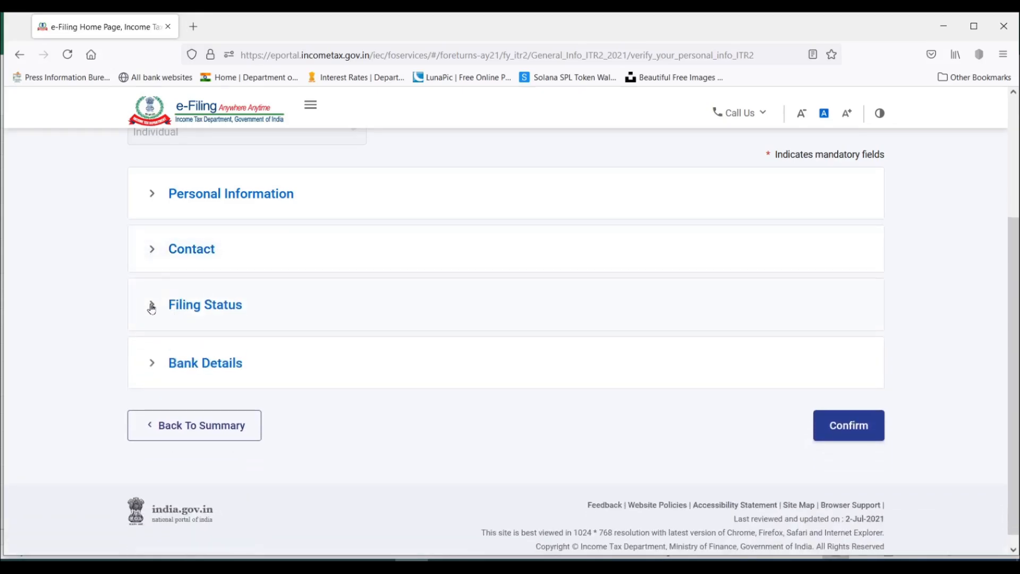
Expand Filing Status and check the filing section, the new tax regime choice and the responses carried over from the earlier questions.
{"action": "left_click", "coordinate": [152, 306]}
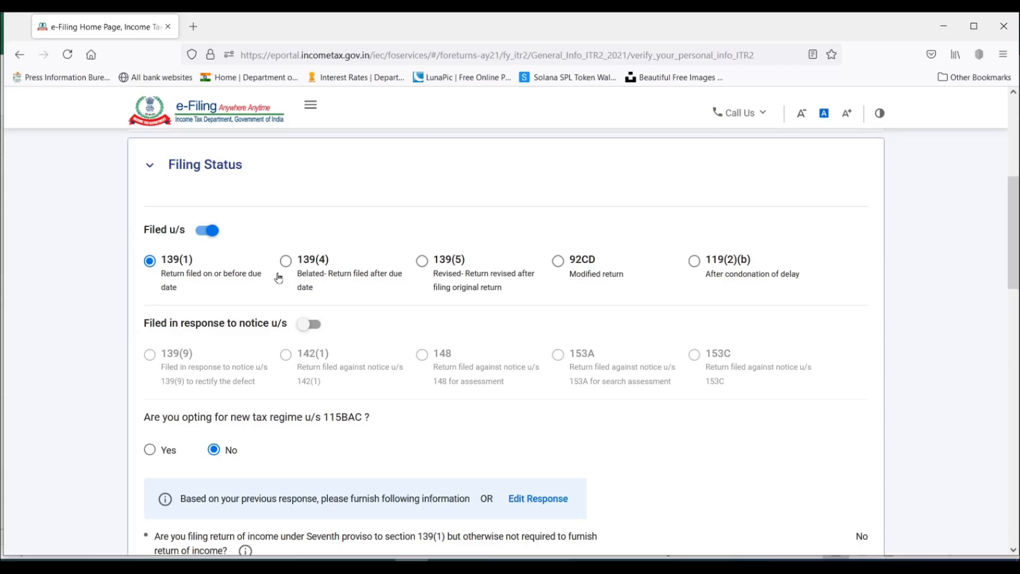
{"action": "scroll", "coordinate": [278, 278], "scroll_direction": "down", "scroll_amount": 2}
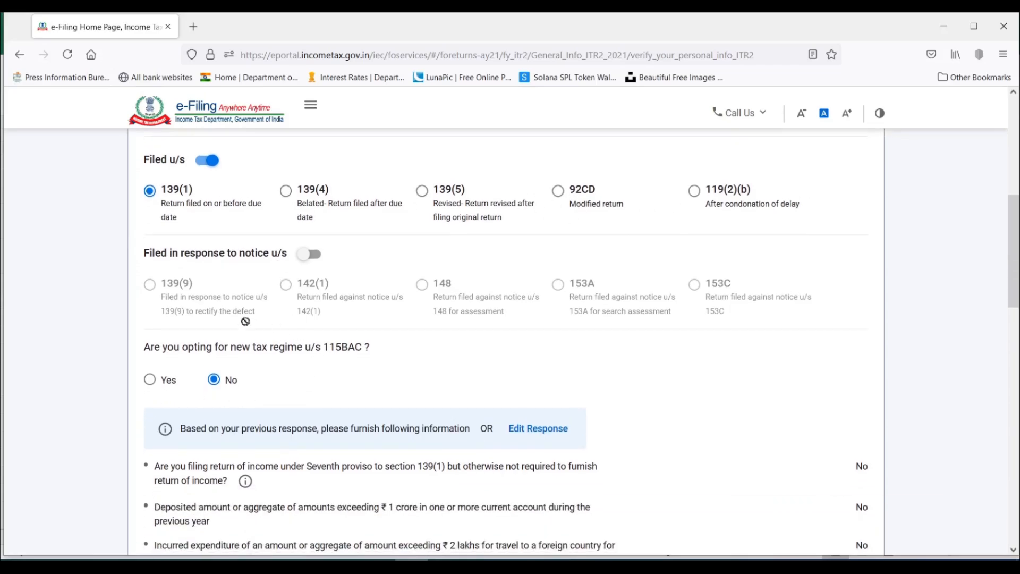
{"action": "scroll", "coordinate": [218, 364], "scroll_direction": "down", "scroll_amount": 4}
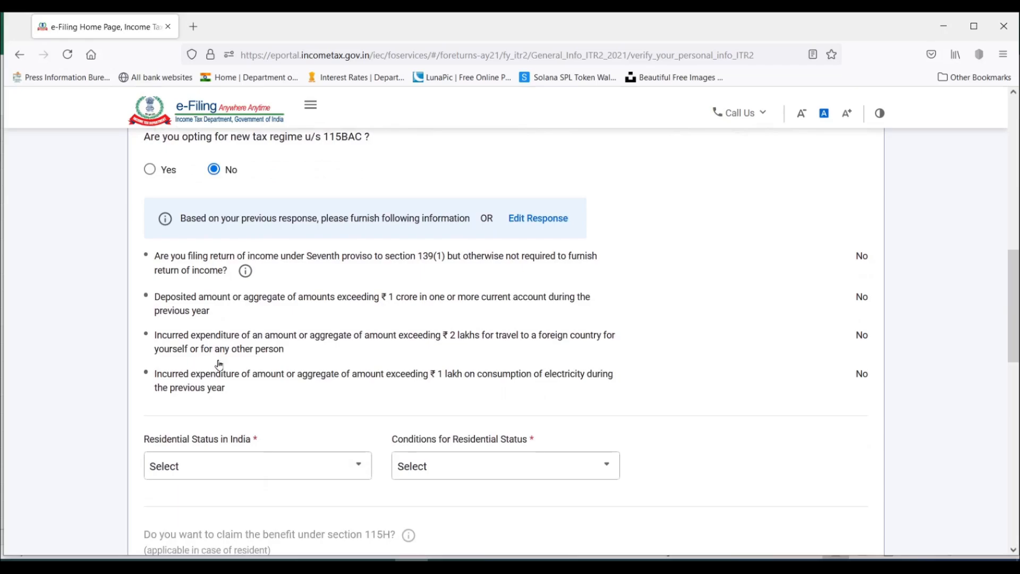
{"action": "scroll", "coordinate": [219, 364], "scroll_direction": "up", "scroll_amount": 4}
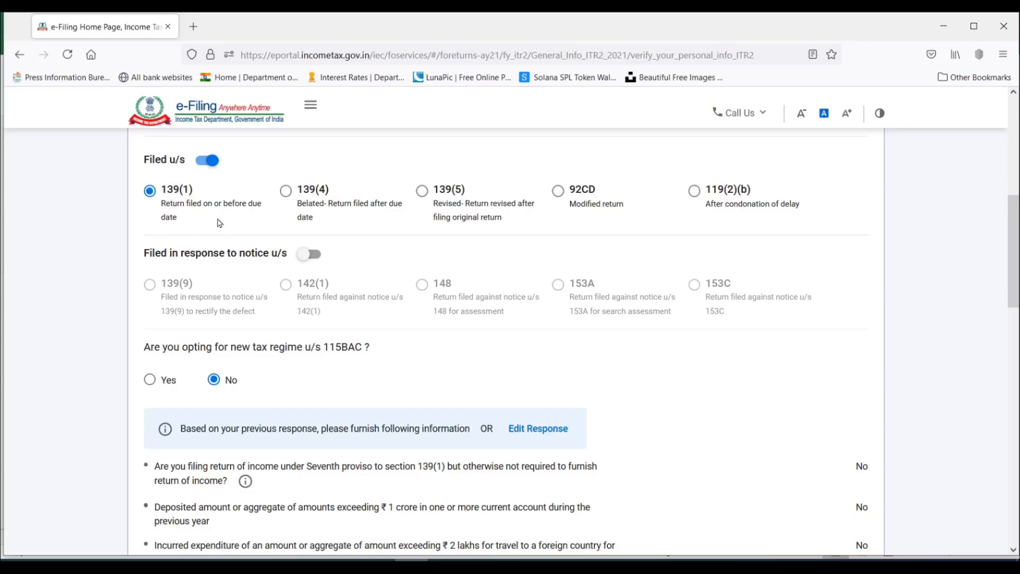
{"action": "scroll", "coordinate": [211, 222], "scroll_direction": "down", "scroll_amount": 3}
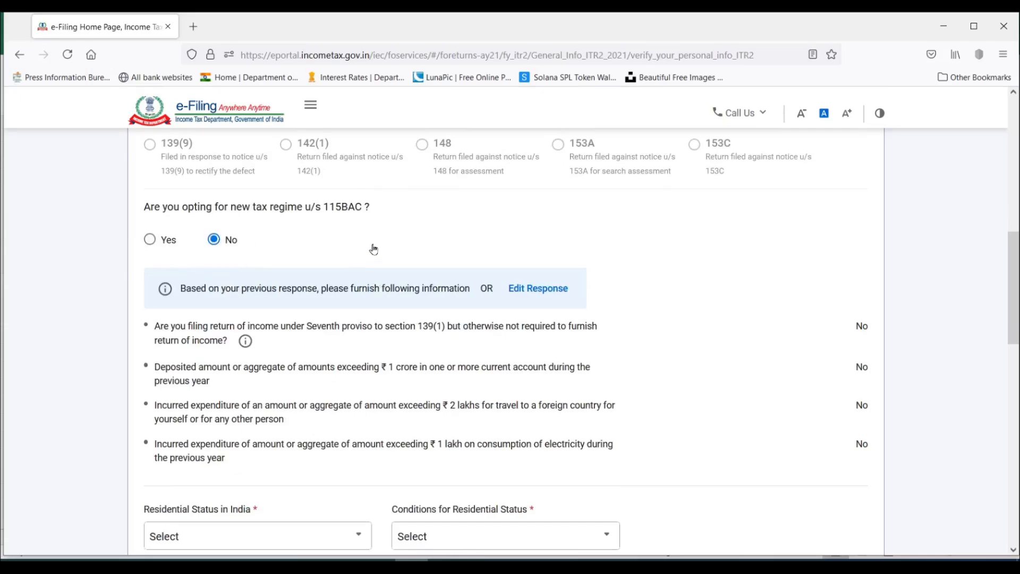
{"action": "scroll", "coordinate": [374, 249], "scroll_direction": "down", "scroll_amount": 2}
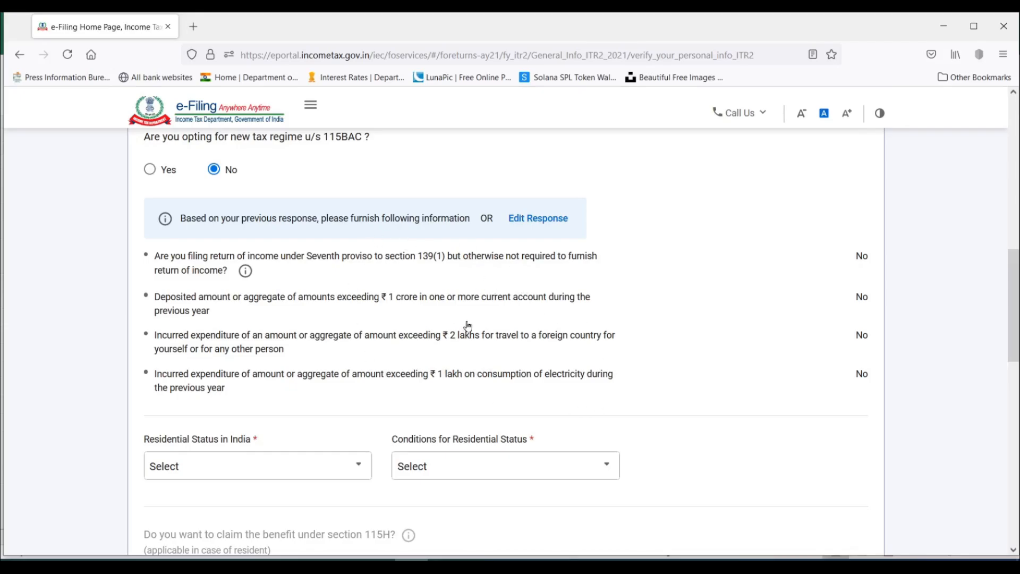
{"action": "scroll", "coordinate": [366, 317], "scroll_direction": "down", "scroll_amount": 3}
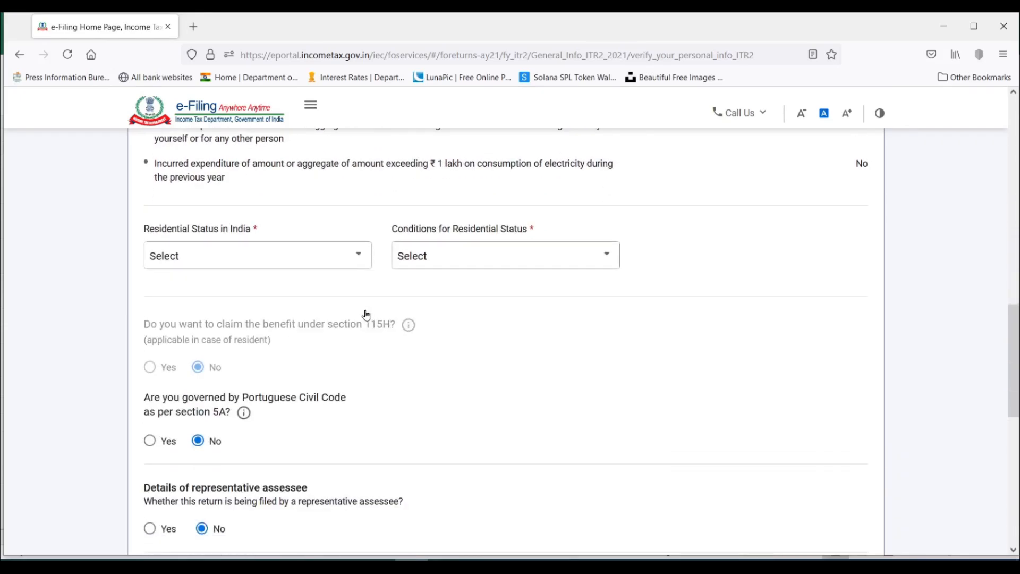
Set the residential status in India to Resident, with the condition of 182 days or more in India during the previous year [section 6(1)(a)].
{"action": "left_click", "coordinate": [228, 263]}
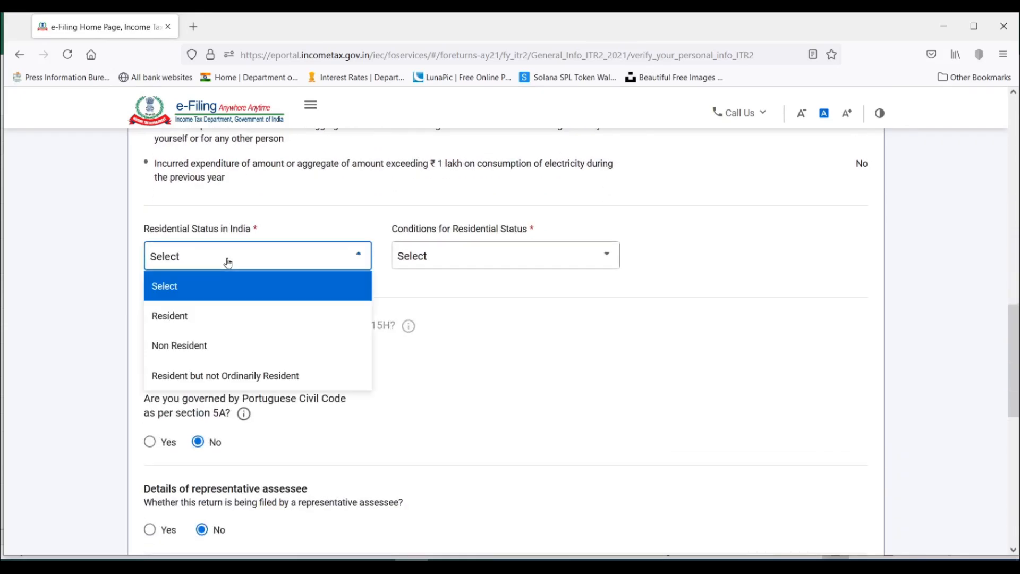
{"action": "left_click", "coordinate": [186, 321]}
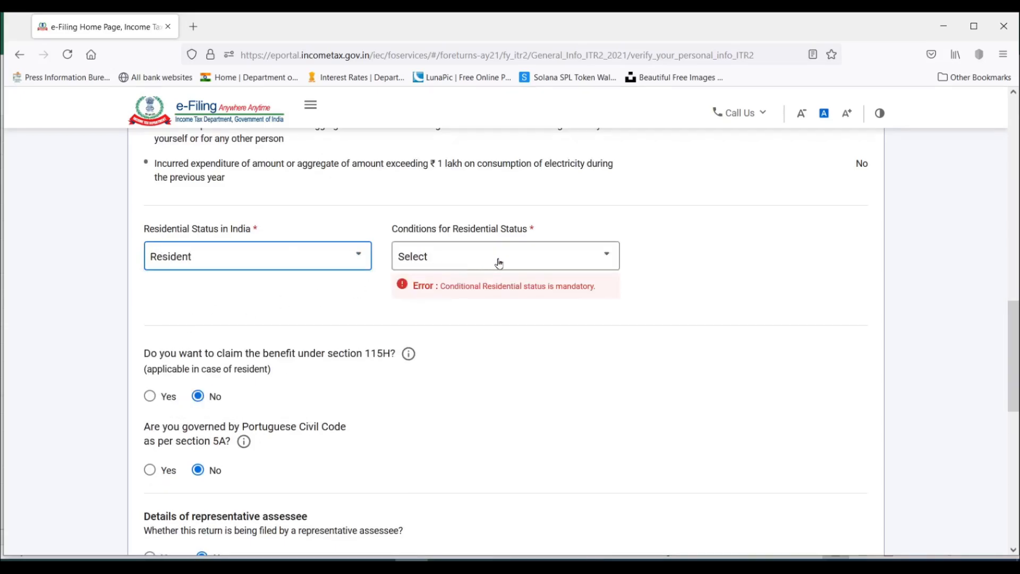
{"action": "left_click", "coordinate": [477, 259]}
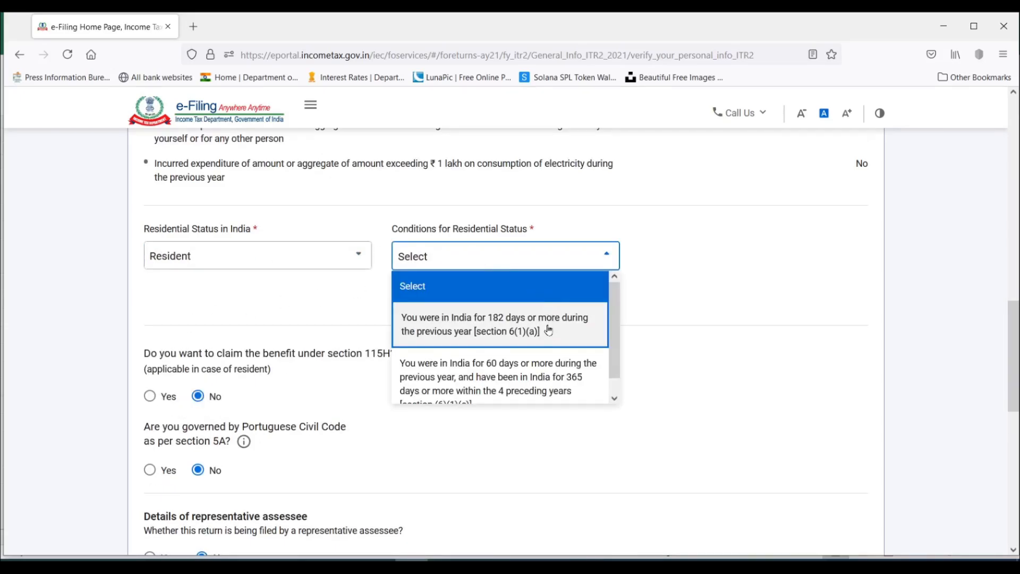
{"action": "scroll", "coordinate": [442, 332], "scroll_direction": "down", "scroll_amount": 1}
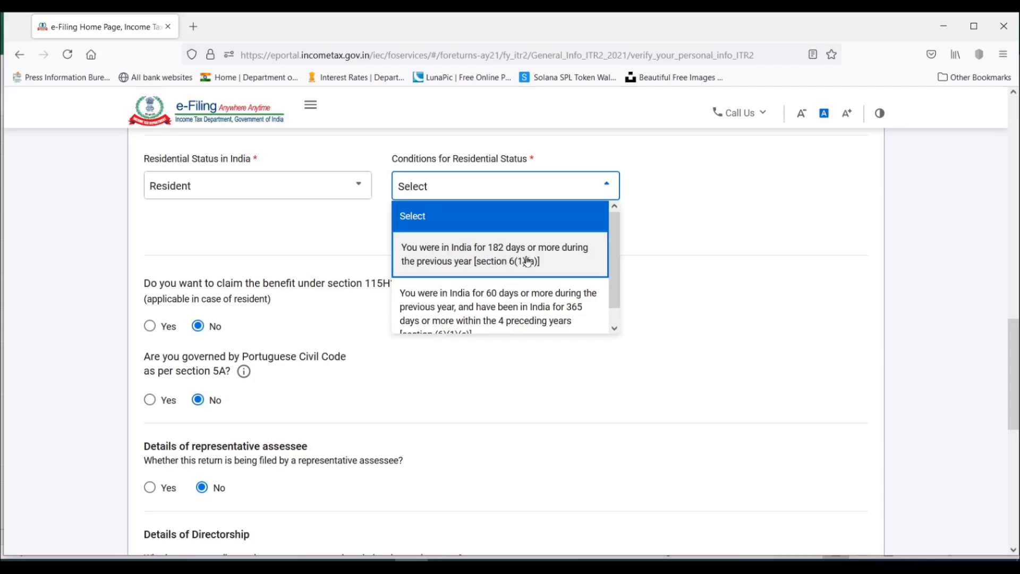
{"action": "left_click", "coordinate": [527, 261]}
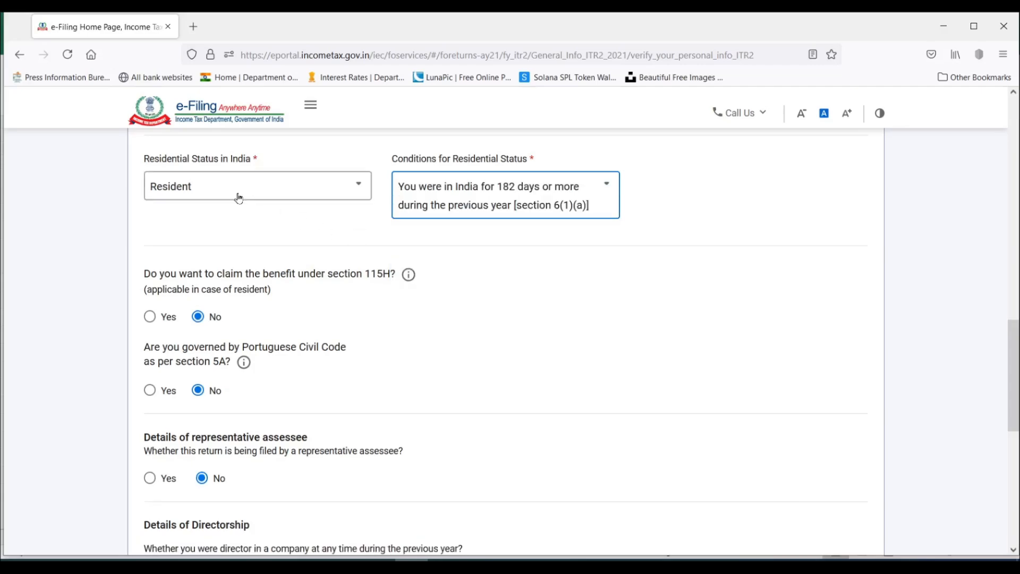
{"action": "left_click", "coordinate": [194, 279]}
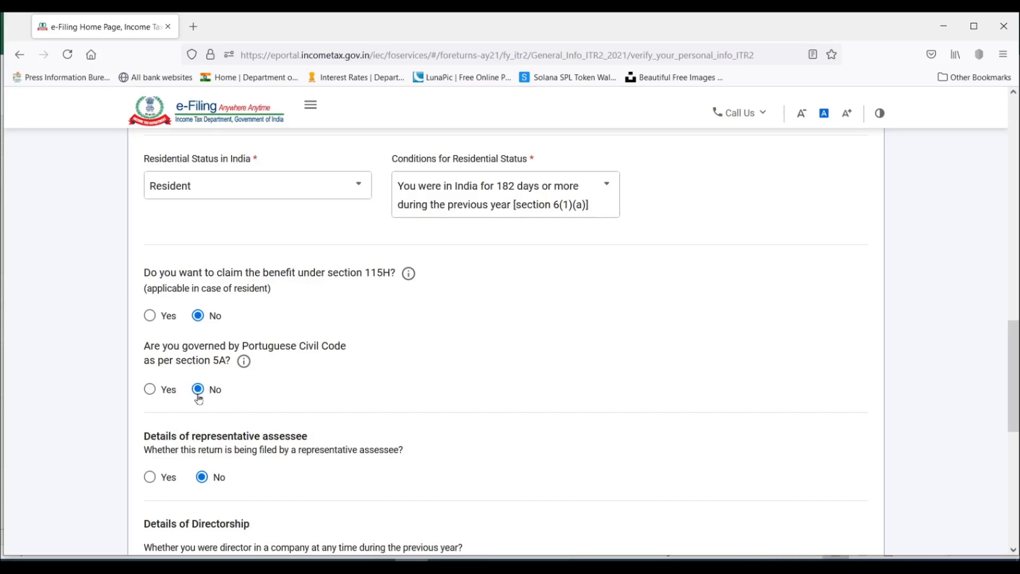
Answer No to having been a director in a company during the previous year, after viewing the fields for Yes.
{"action": "scroll", "coordinate": [266, 356], "scroll_direction": "down", "scroll_amount": 1}
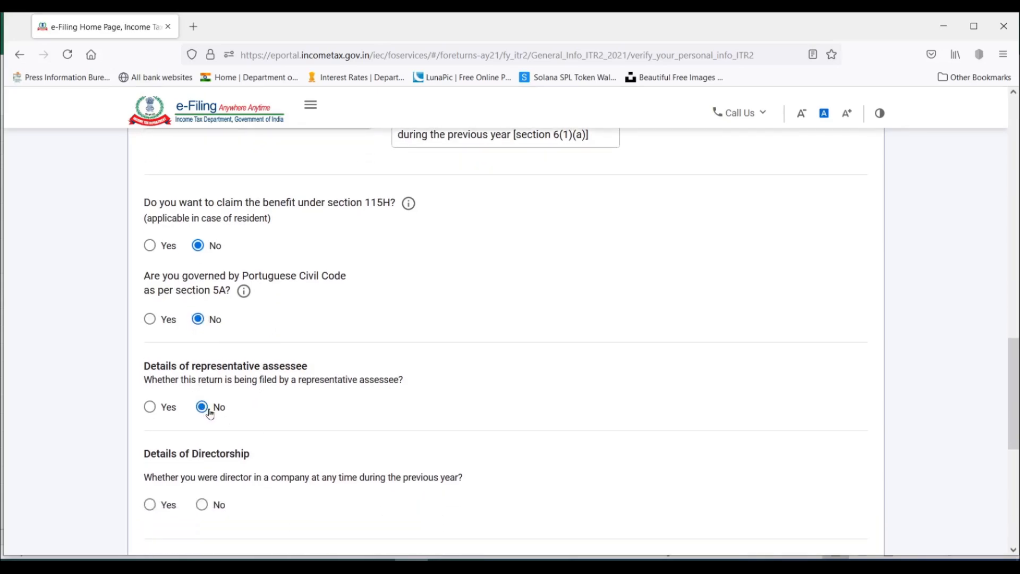
{"action": "scroll", "coordinate": [210, 415], "scroll_direction": "down", "scroll_amount": 1}
{"action": "scroll", "coordinate": [274, 314], "scroll_direction": "down", "scroll_amount": 3}
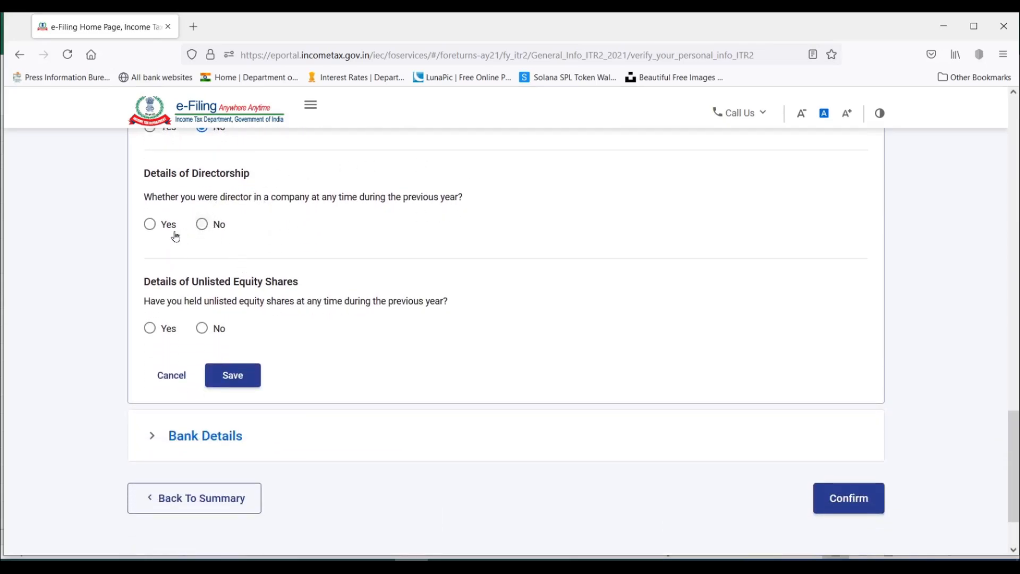
{"action": "left_click", "coordinate": [202, 224]}
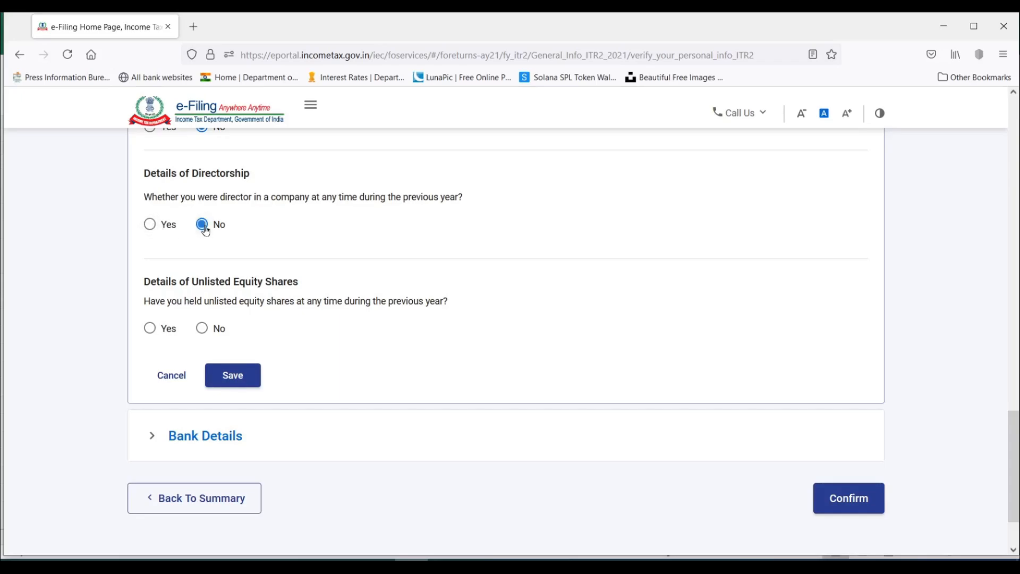
{"action": "left_click", "coordinate": [150, 224]}
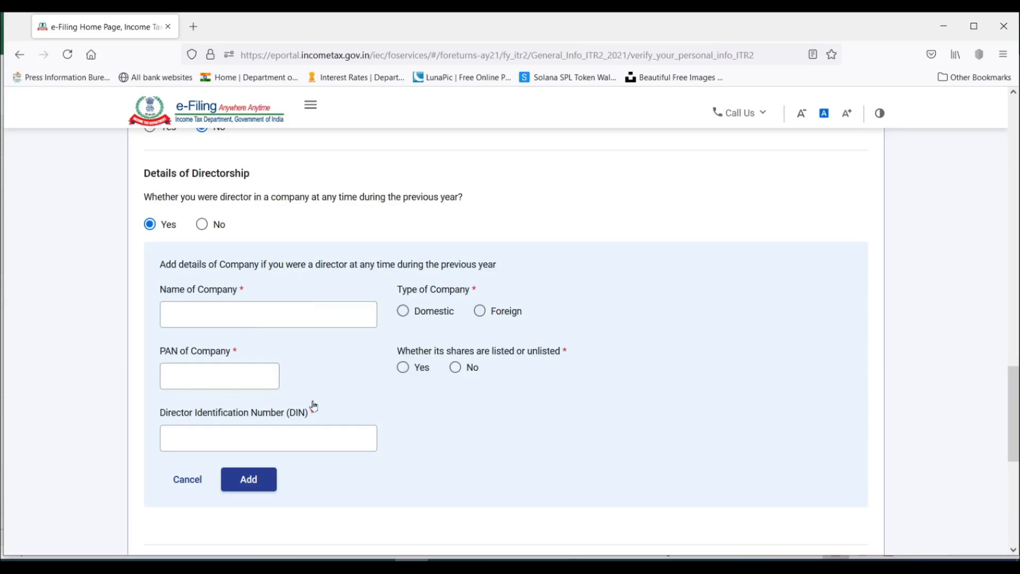
{"action": "left_click", "coordinate": [202, 224]}
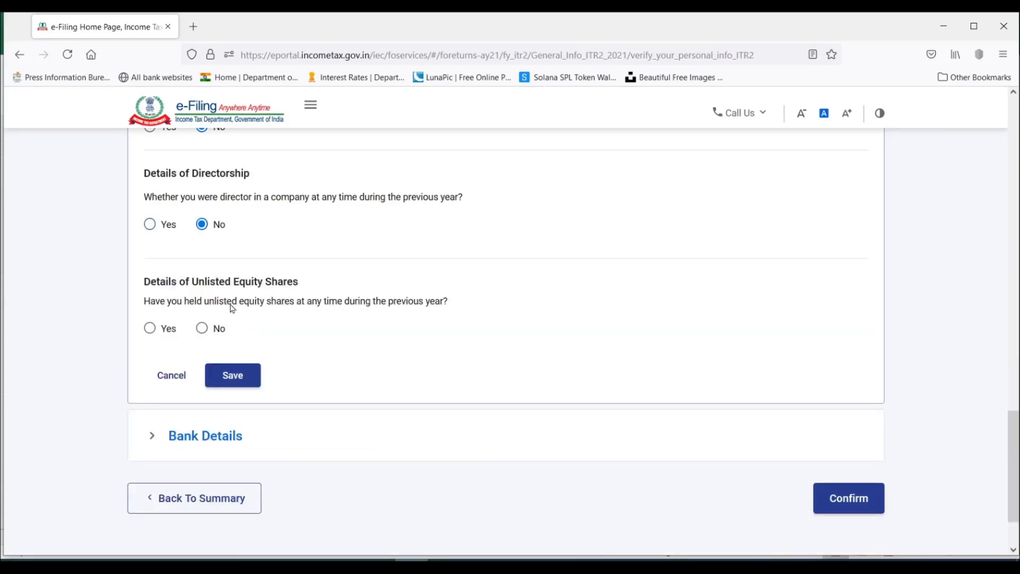
Answer No to having held unlisted equity shares during the previous year and save the Filing Status section.
{"action": "left_click", "coordinate": [150, 330]}
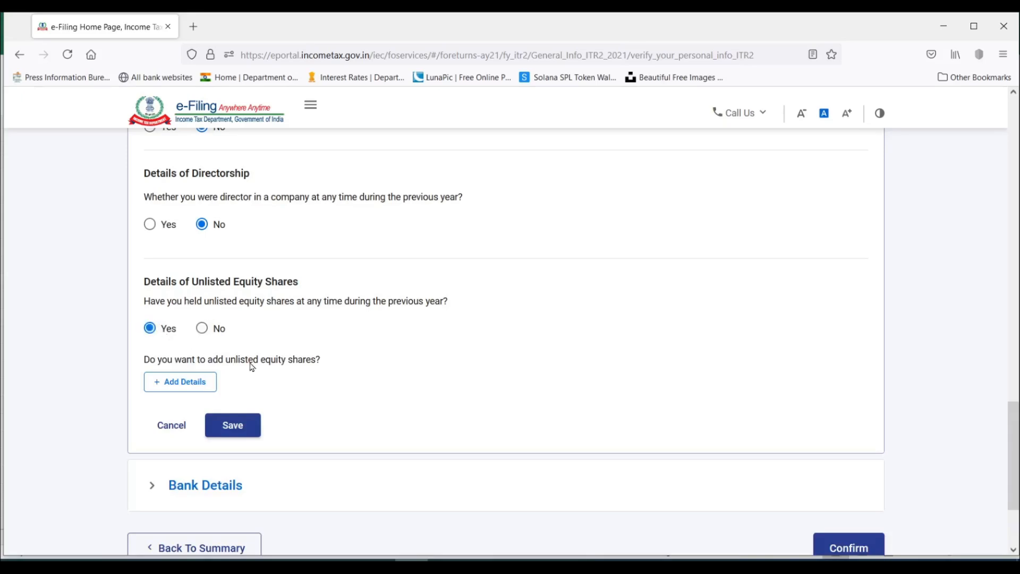
{"action": "scroll", "coordinate": [250, 365], "scroll_direction": "down", "scroll_amount": 2}
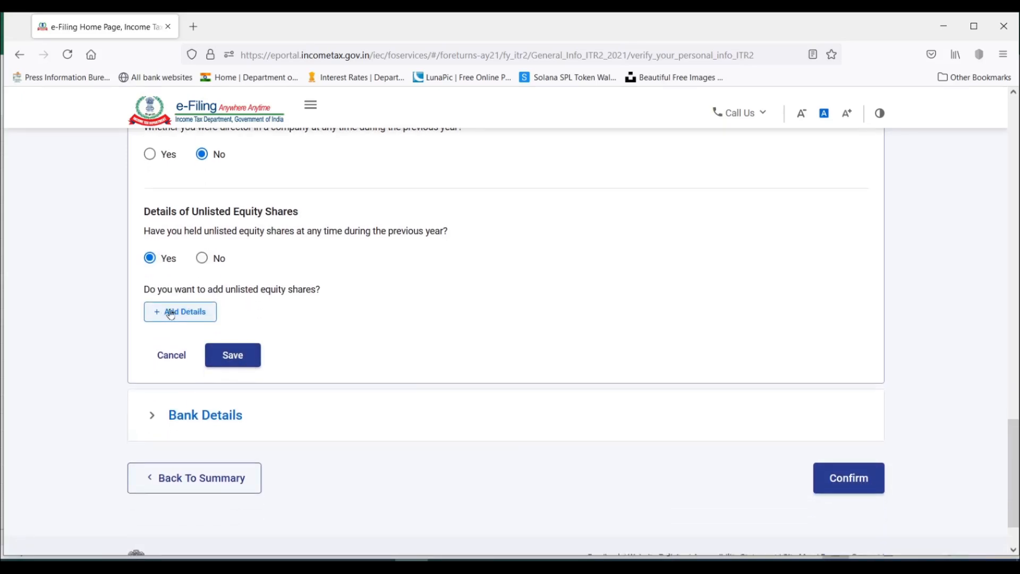
{"action": "left_click", "coordinate": [207, 259]}
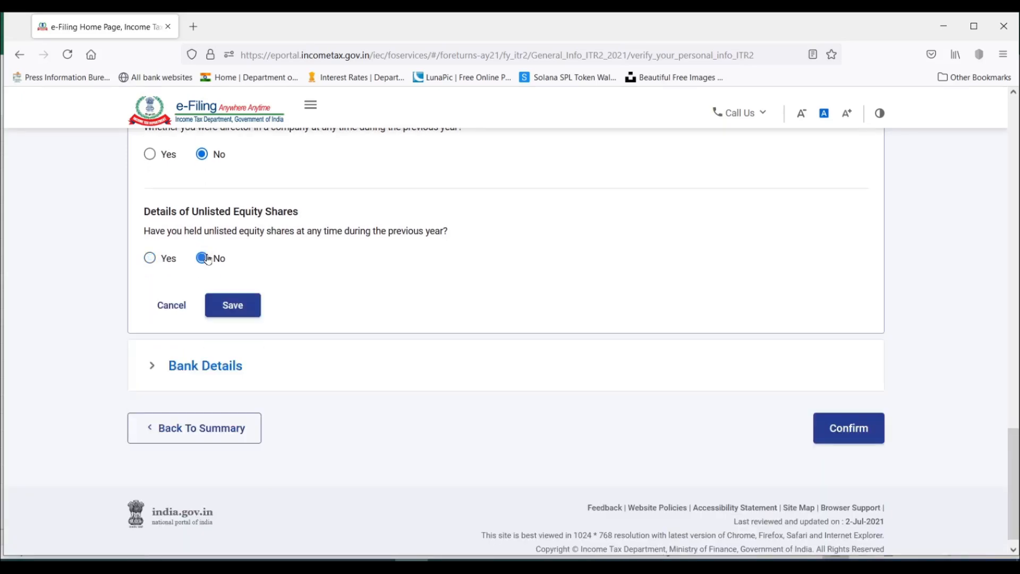
{"action": "left_click", "coordinate": [234, 306]}
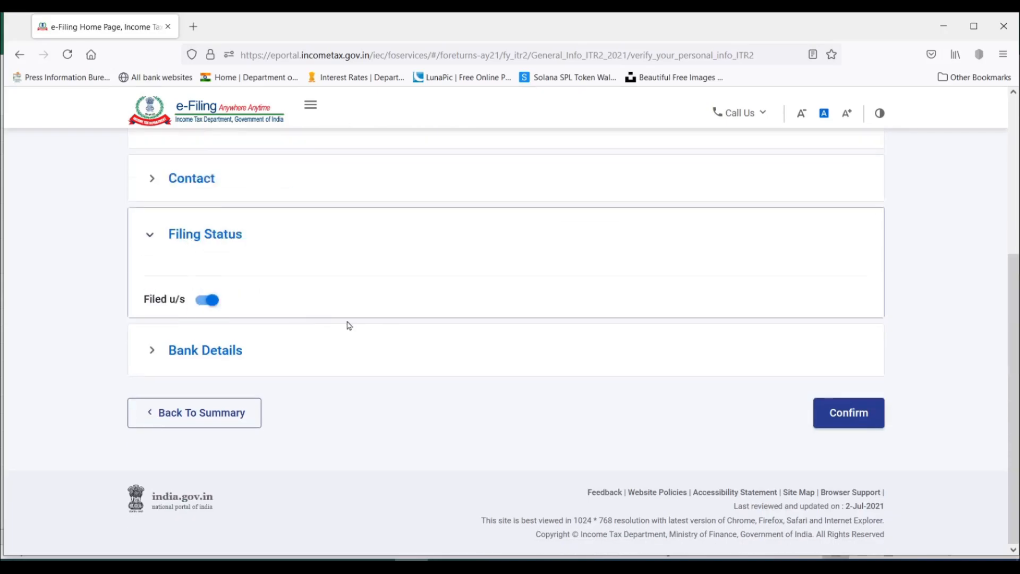
Expand Bank Details to review the listed accounts, and view the add-another-account confirmation before cancelling it.
{"action": "left_click", "coordinate": [152, 351]}
{"action": "scroll", "coordinate": [471, 313], "scroll_direction": "down", "scroll_amount": 1}
{"action": "scroll", "coordinate": [470, 313], "scroll_direction": "down", "scroll_amount": 5}
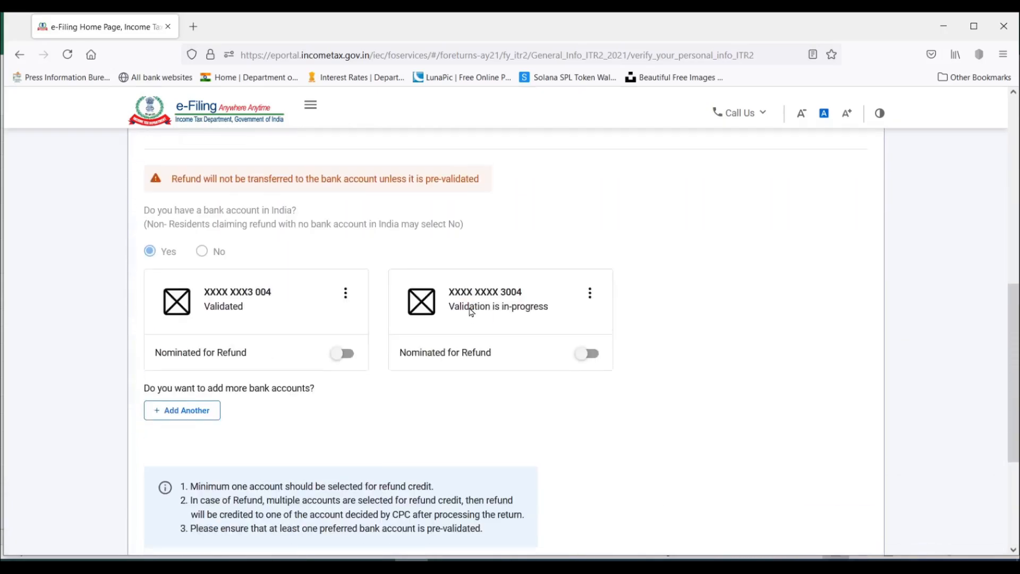
{"action": "scroll", "coordinate": [470, 312], "scroll_direction": "up", "scroll_amount": 3}
{"action": "scroll", "coordinate": [467, 308], "scroll_direction": "down", "scroll_amount": 1}
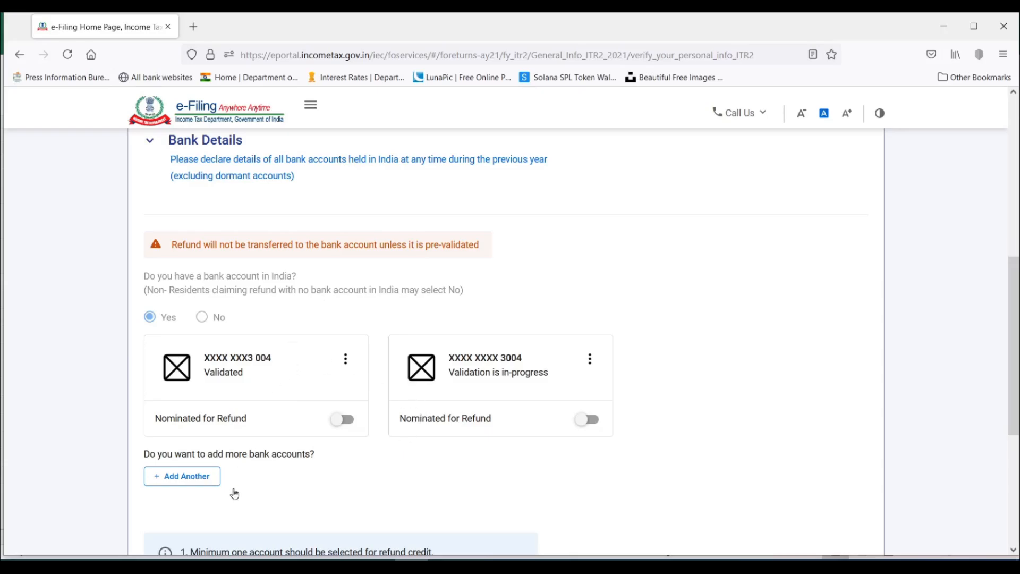
{"action": "left_click", "coordinate": [189, 477]}
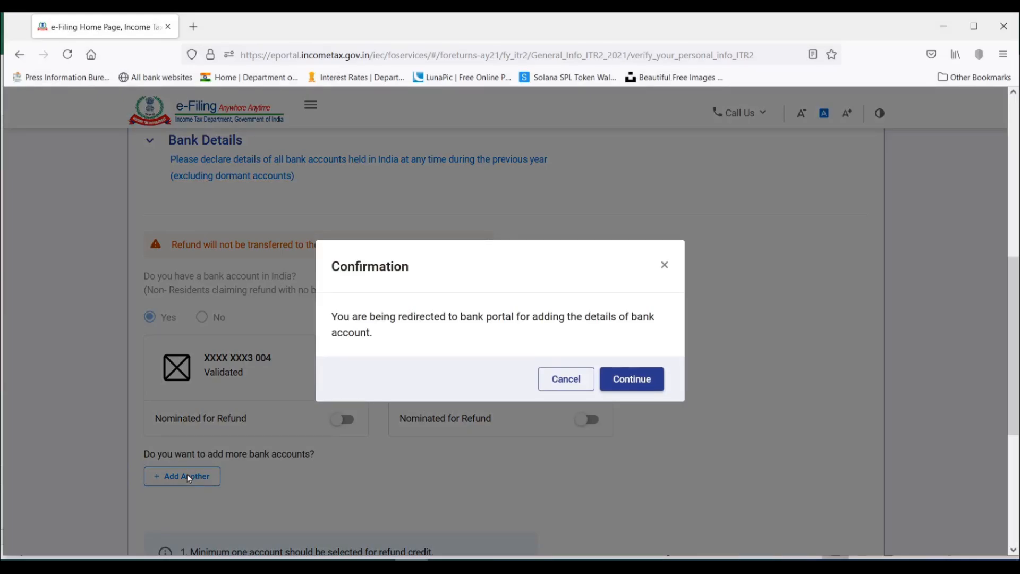
{"action": "left_click", "coordinate": [579, 388]}
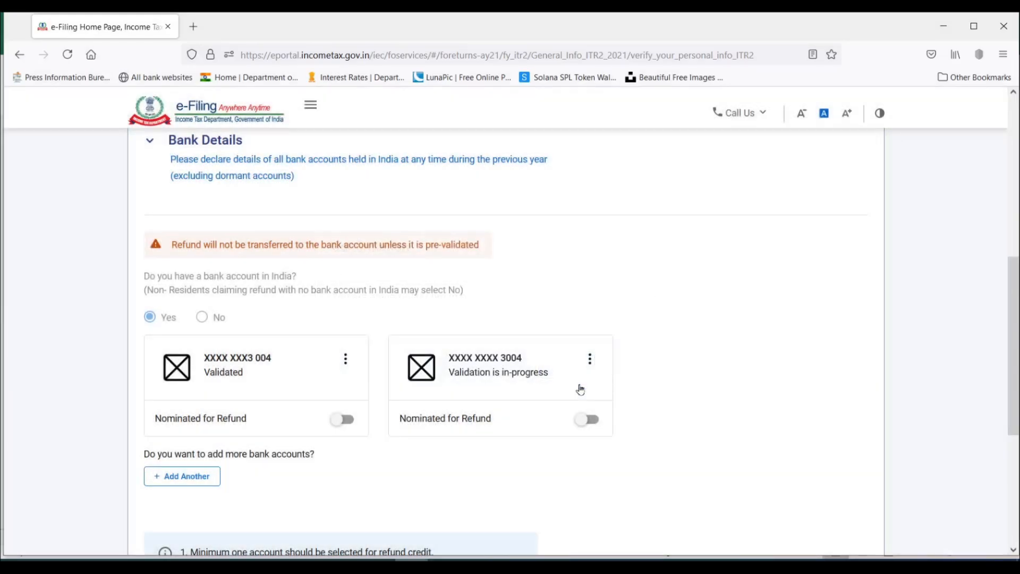
Nominate only the validated bank account for refund and go to the end of the Bank Details section.
{"action": "scroll", "coordinate": [462, 337], "scroll_direction": "down", "scroll_amount": 2}
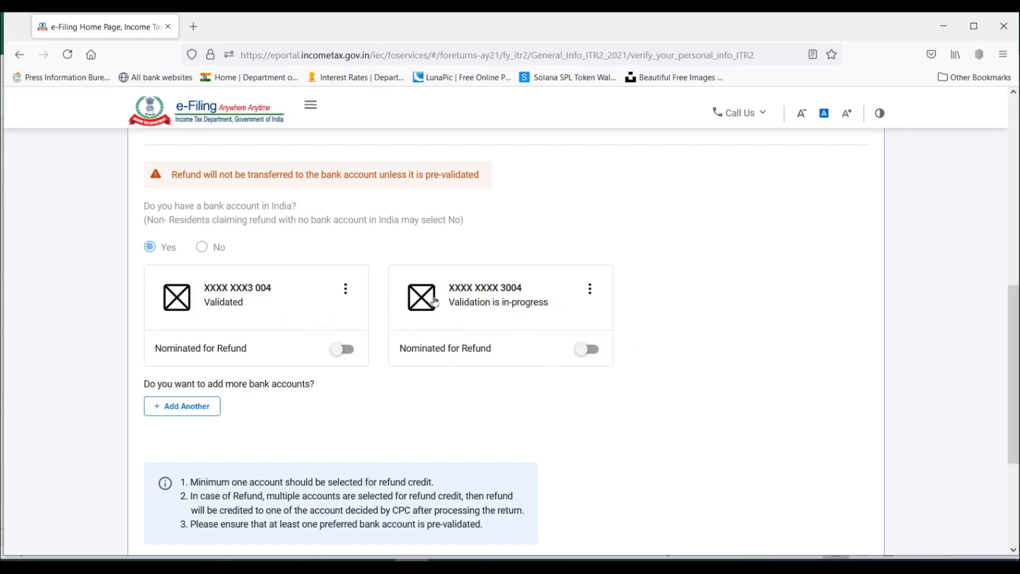
{"action": "left_click", "coordinate": [346, 351]}
{"action": "left_click", "coordinate": [591, 351]}
{"action": "left_click", "coordinate": [586, 353]}
{"action": "scroll", "coordinate": [781, 350], "scroll_direction": "down", "scroll_amount": 4}
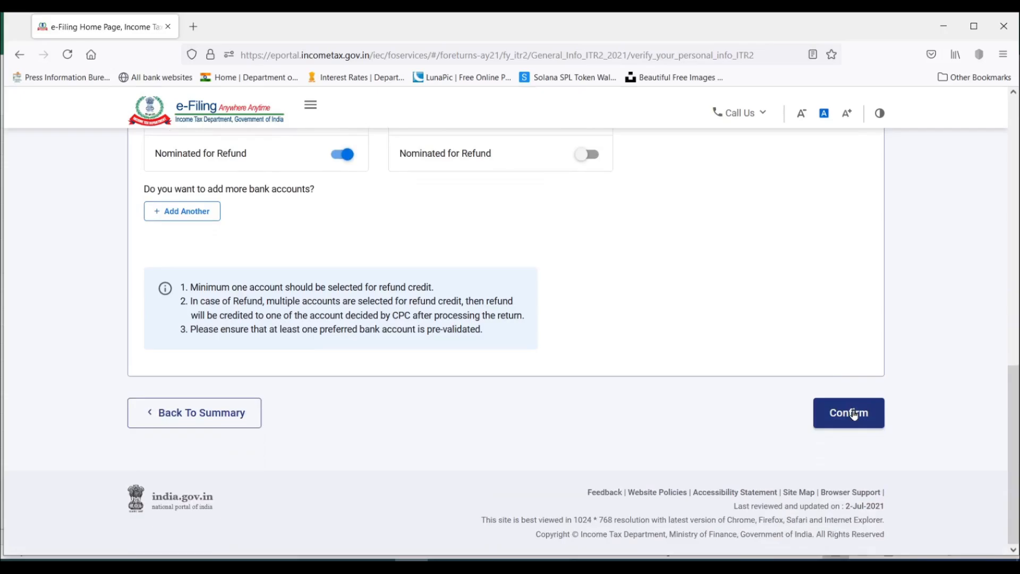
Confirm Part A - General Information and open Schedule Salary from the schedules summary to view its sections.
{"action": "left_click", "coordinate": [849, 413]}
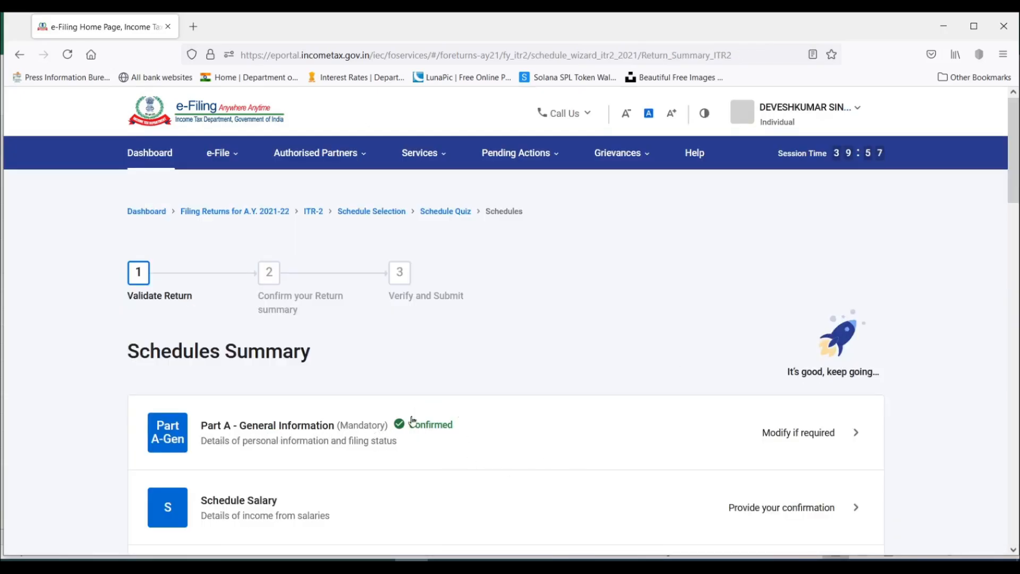
{"action": "scroll", "coordinate": [653, 286], "scroll_direction": "down", "scroll_amount": 3}
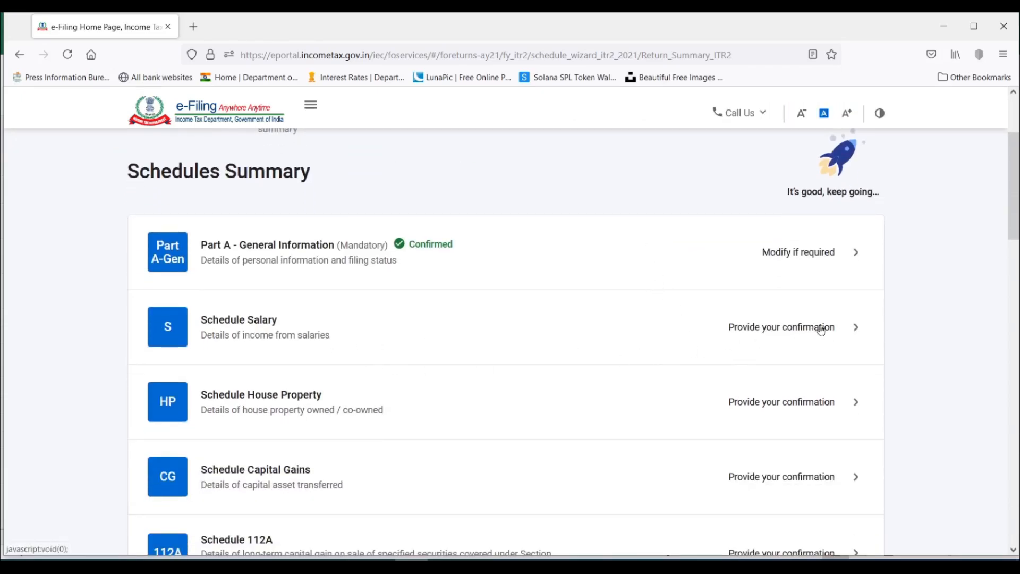
{"action": "left_click", "coordinate": [832, 329]}
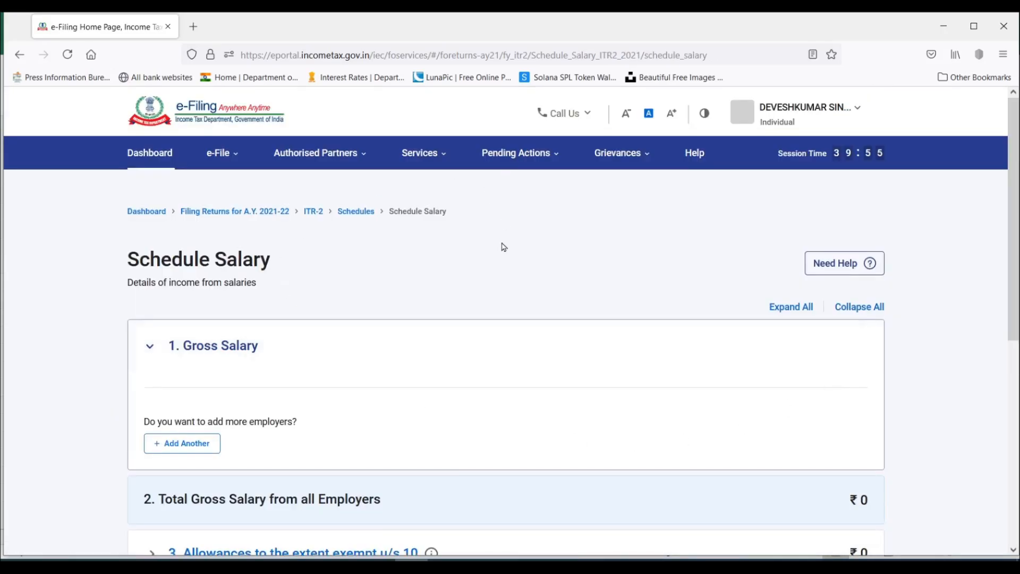
{"action": "scroll", "coordinate": [504, 246], "scroll_direction": "down", "scroll_amount": 5}
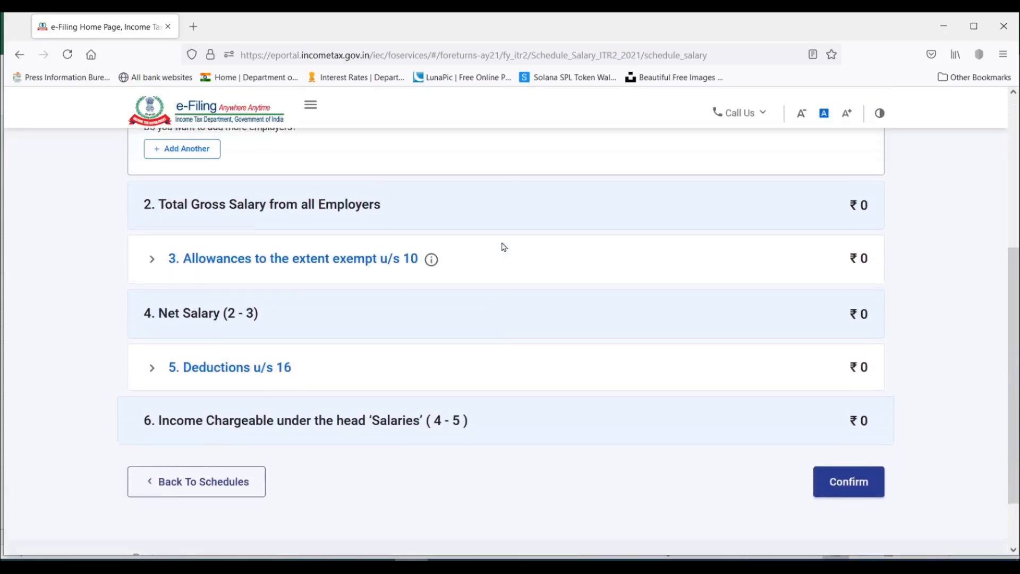
{"action": "scroll", "coordinate": [503, 246], "scroll_direction": "up", "scroll_amount": 4}
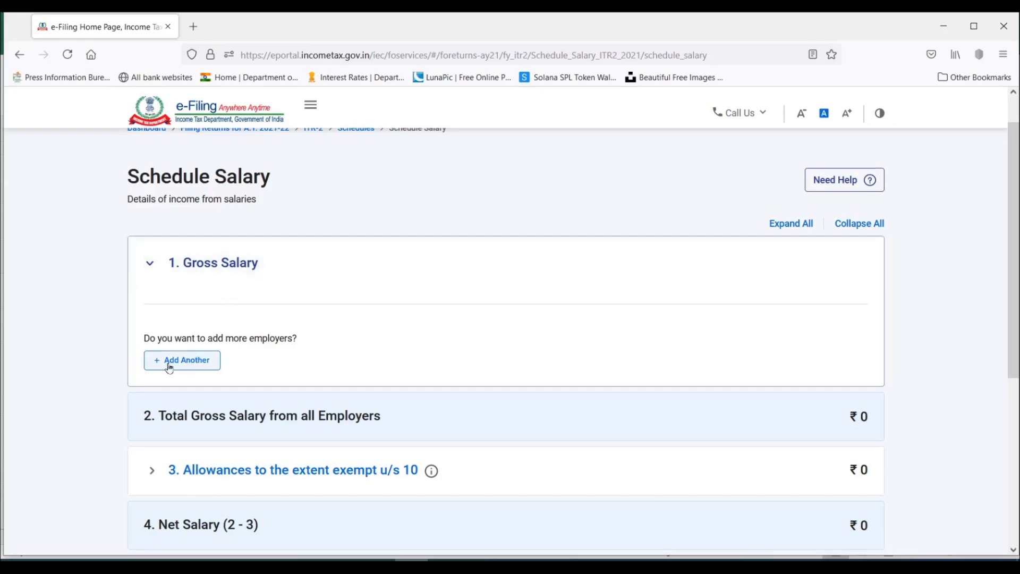
Add an employer under Gross Salary, naming it Sample Pvt LTD and filling in the employer's TAN.
{"action": "left_click", "coordinate": [198, 366]}
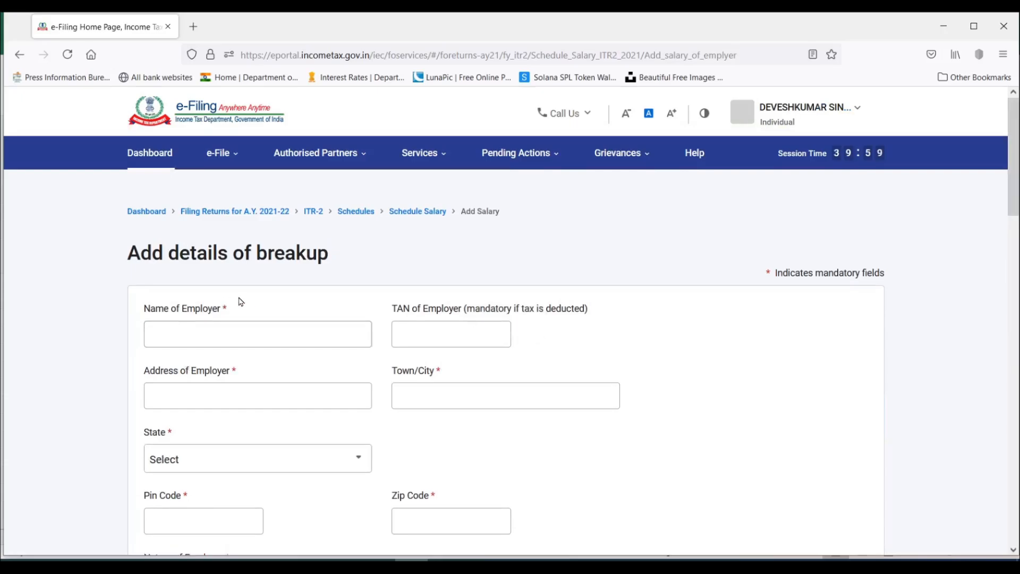
{"action": "scroll", "coordinate": [388, 314], "scroll_direction": "down", "scroll_amount": 2}
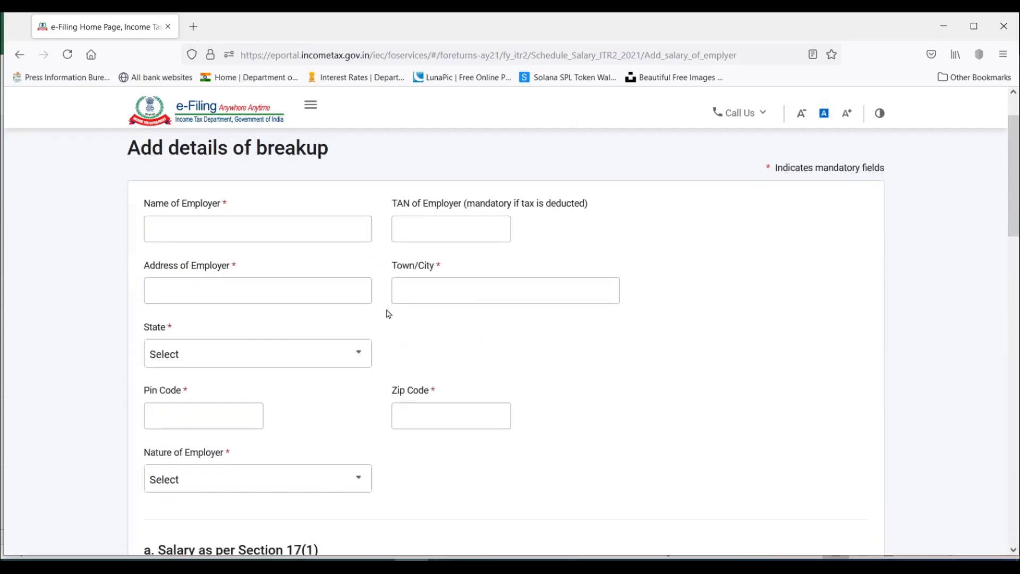
{"action": "left_click", "coordinate": [211, 230]}
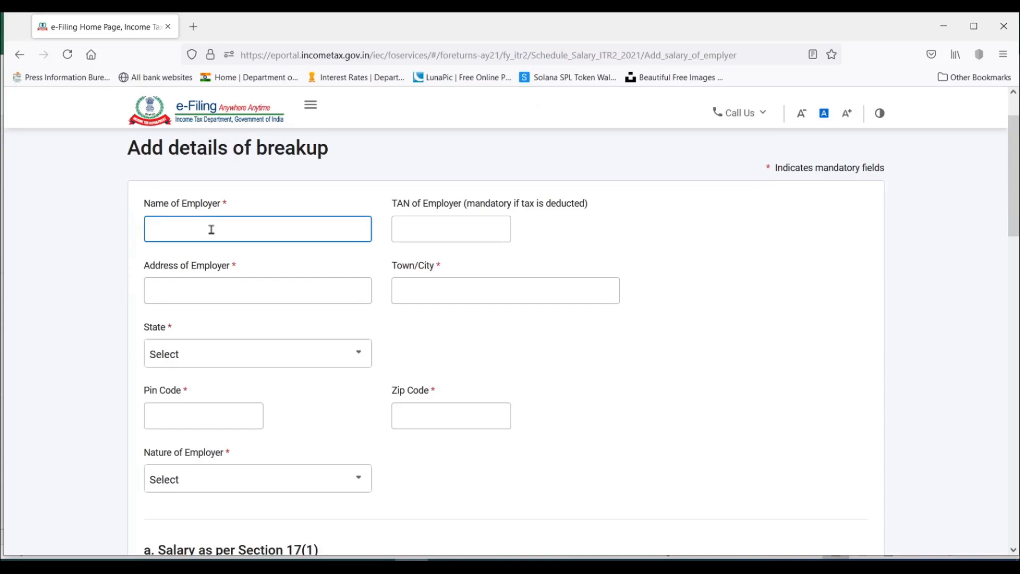
{"action": "type", "text": "Sample Pvt LTD"}
{"action": "key", "text": "Tab"}
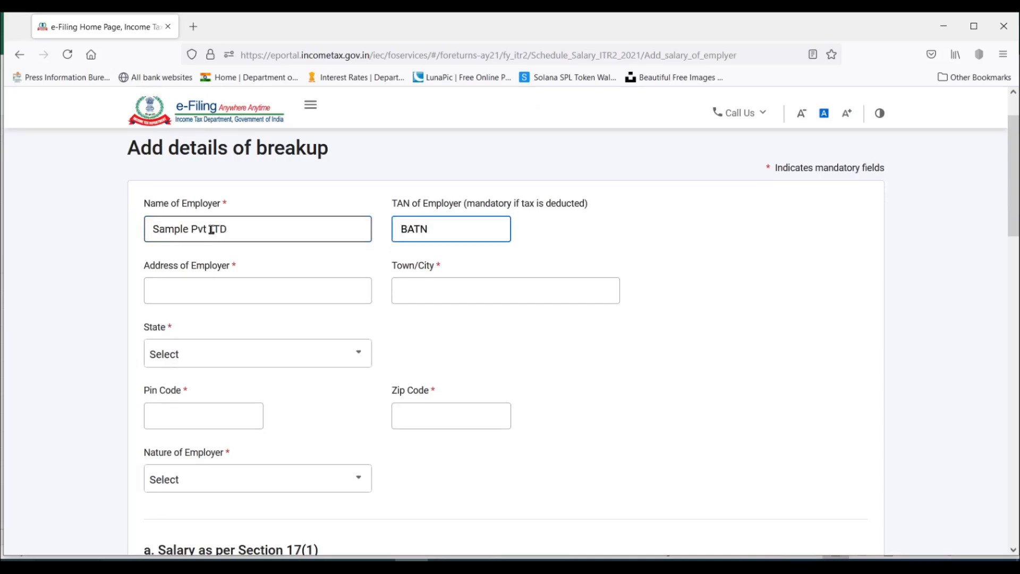
Fill in the employer's street address and set the town/city to Mumbai.
{"action": "left_click", "coordinate": [289, 291]}
{"action": "type", "text": "Sample nagar"}
{"action": "key", "text": "Tab"}
{"action": "type", "text": "Mumbai"}
{"action": "key", "text": "Tab"}
{"action": "scroll", "coordinate": [280, 294], "scroll_direction": "down", "scroll_amount": 1}
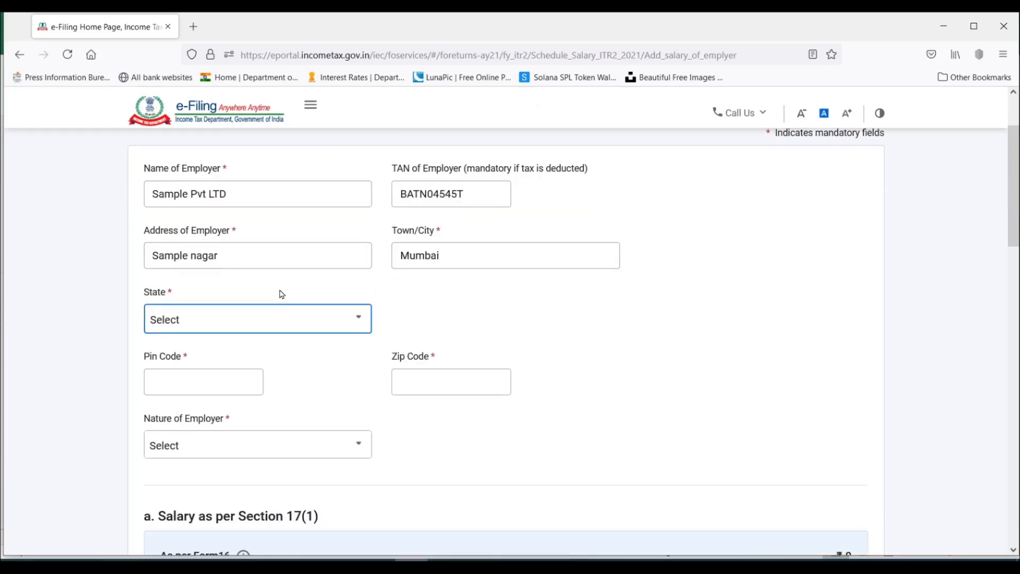
Set the employer's state to Maharashtra and fill in its postal code.
{"action": "left_click", "coordinate": [280, 317]}
{"action": "scroll", "coordinate": [278, 451], "scroll_direction": "up", "scroll_amount": 1}
{"action": "scroll", "coordinate": [475, 290], "scroll_direction": "down", "scroll_amount": 2}
{"action": "left_click", "coordinate": [475, 290]}
{"action": "scroll", "coordinate": [475, 289], "scroll_direction": "up", "scroll_amount": 2}
{"action": "left_click", "coordinate": [346, 355]}
{"action": "type", "text": "ma"}
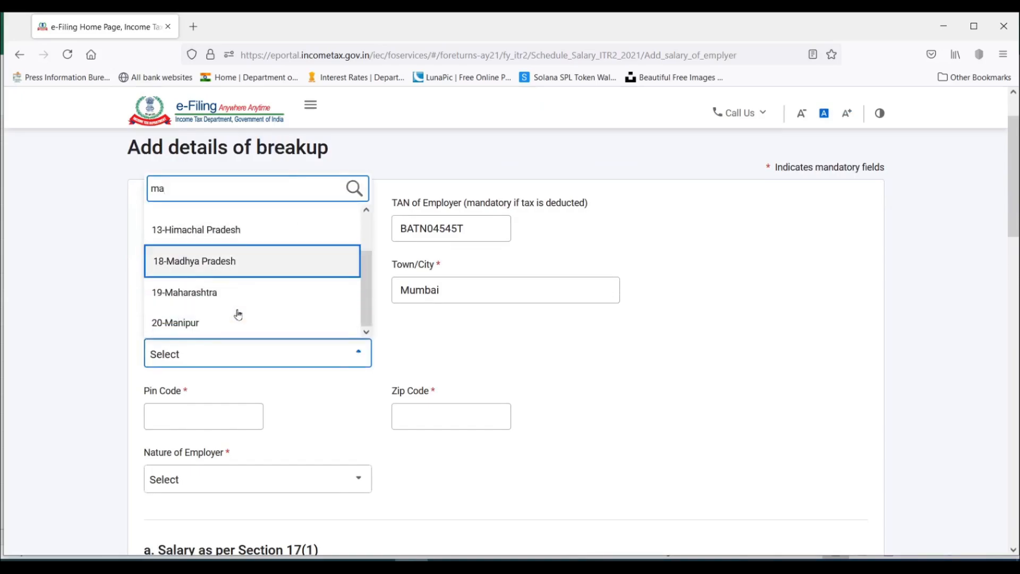
{"action": "left_click", "coordinate": [229, 293]}
{"action": "left_click", "coordinate": [214, 413]}
{"action": "type", "text": "400703"}
Review the employer categories and set Nature of Employer to Others.
{"action": "left_click", "coordinate": [359, 481]}
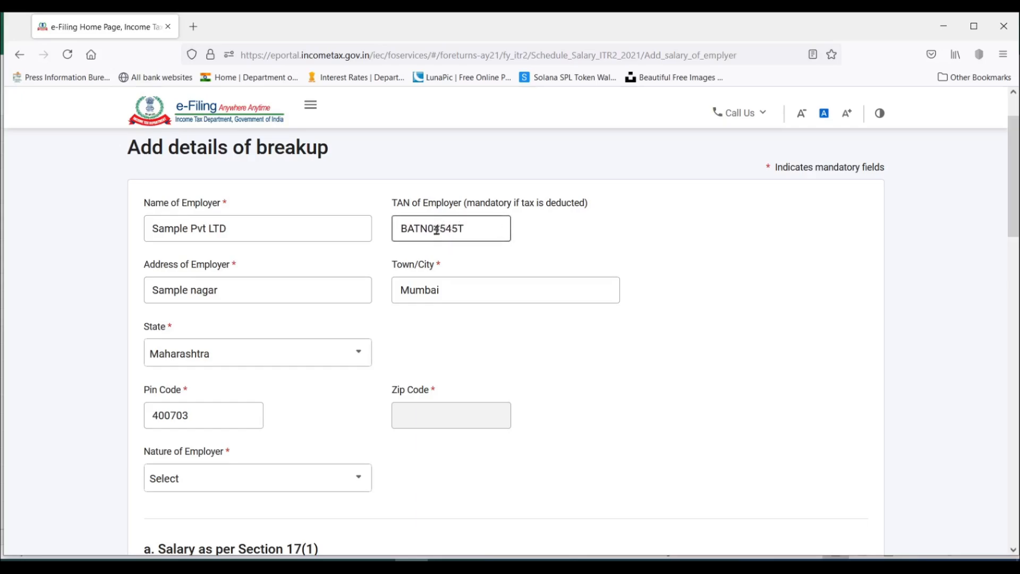
{"action": "scroll", "coordinate": [263, 414], "scroll_direction": "down", "scroll_amount": 1}
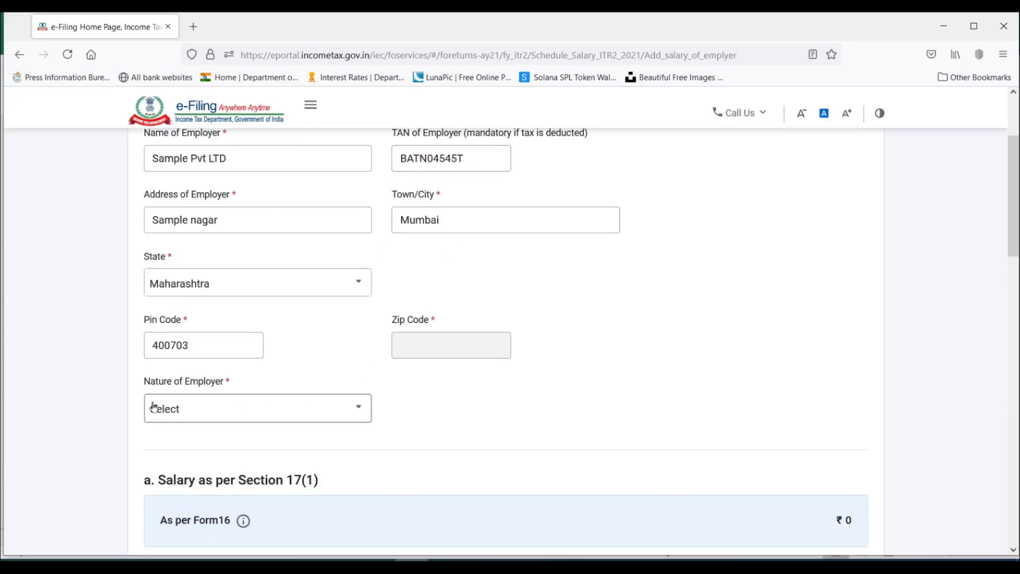
{"action": "left_click", "coordinate": [239, 414]}
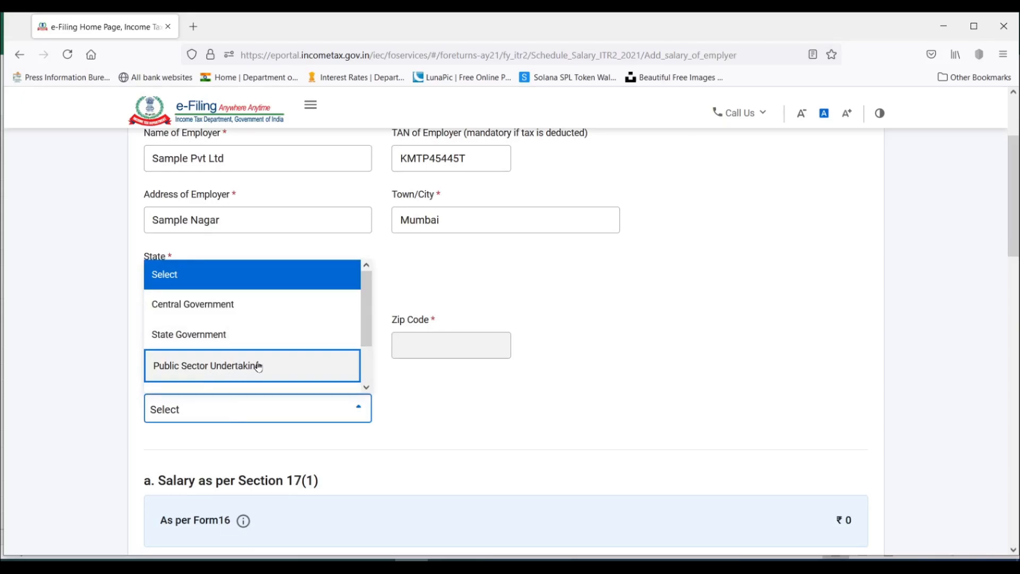
{"action": "scroll", "coordinate": [260, 365], "scroll_direction": "down", "scroll_amount": 1}
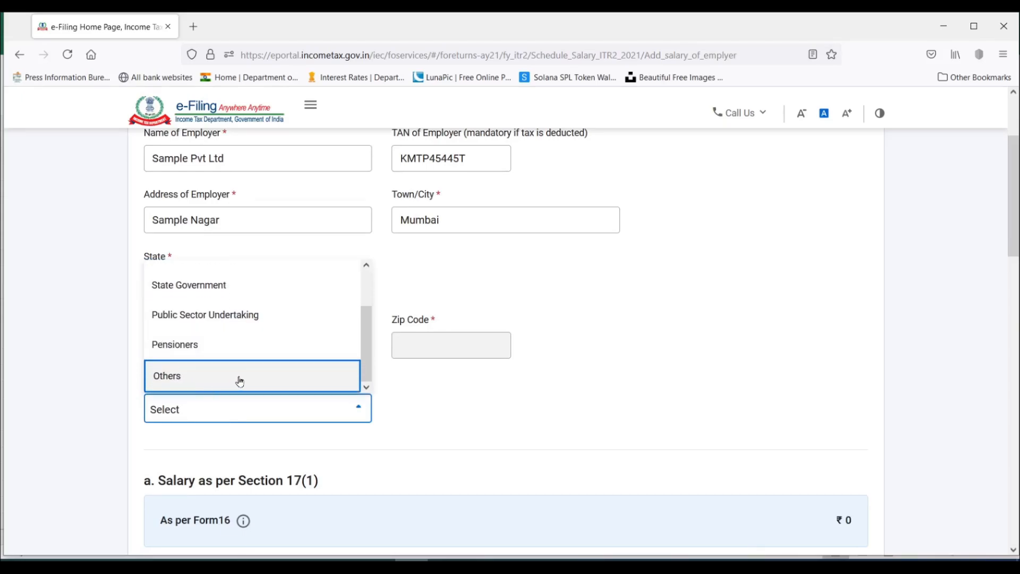
{"action": "scroll", "coordinate": [240, 379], "scroll_direction": "down", "scroll_amount": 2}
{"action": "scroll", "coordinate": [251, 301], "scroll_direction": "up", "scroll_amount": 1}
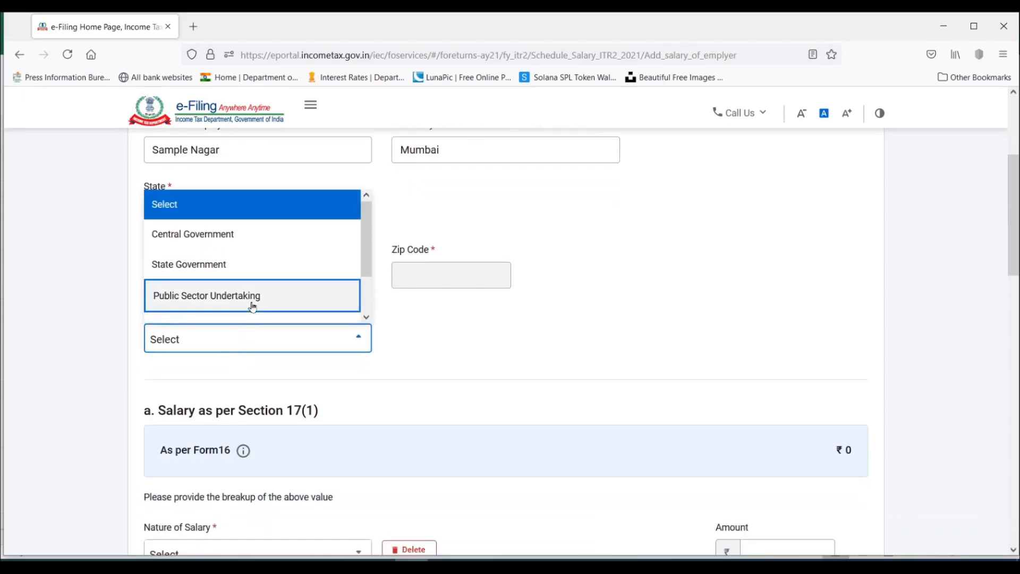
{"action": "scroll", "coordinate": [250, 303], "scroll_direction": "down", "scroll_amount": 1}
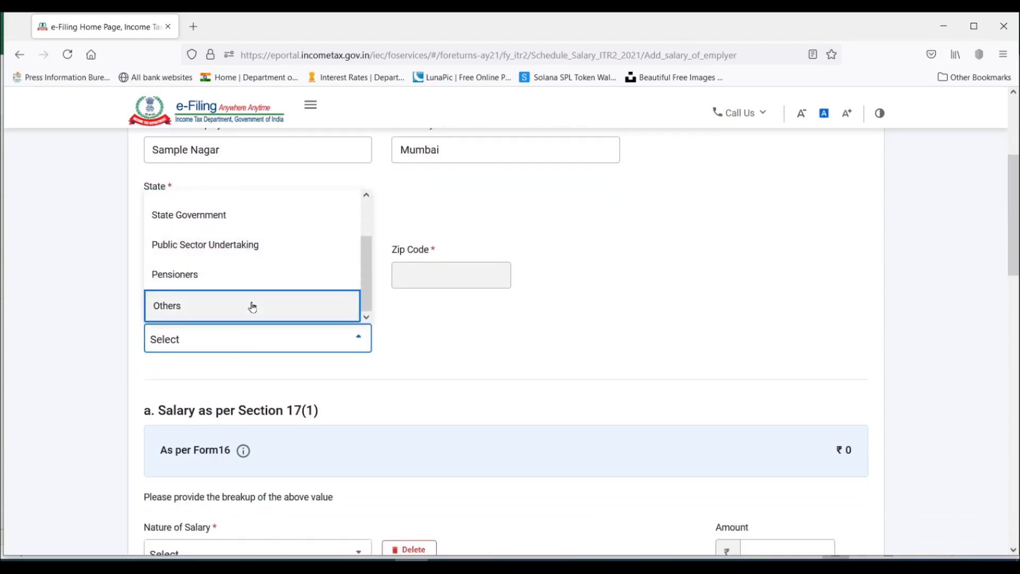
{"action": "left_click", "coordinate": [178, 310]}
Go to the Section 17(1) salary breakup and switch to Excel to examine the matching salary figure on the Form 16 sheet.
{"action": "scroll", "coordinate": [466, 382], "scroll_direction": "down", "scroll_amount": 4}
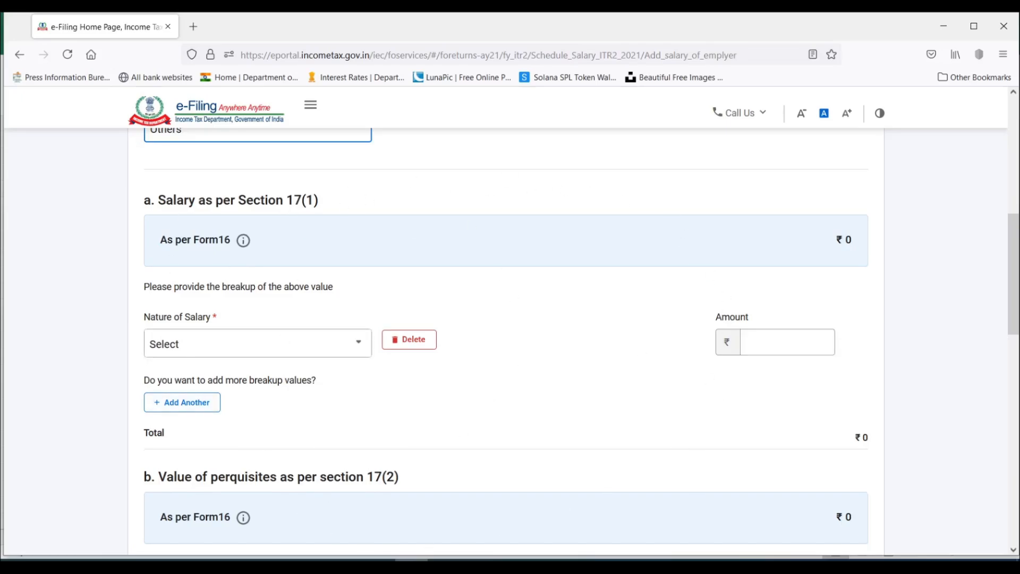
{"action": "key", "text": "alt+Tab"}
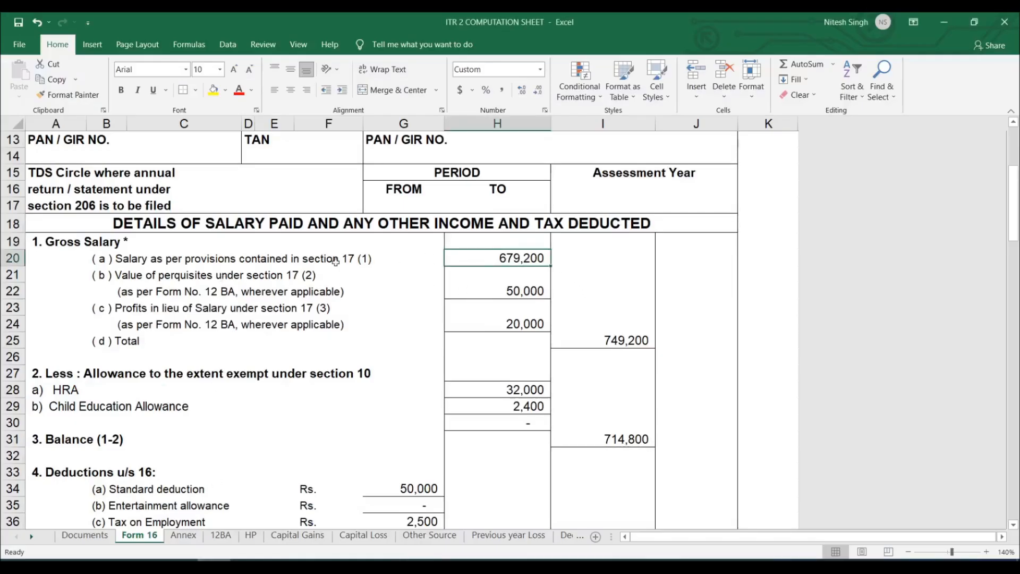
{"action": "left_click", "coordinate": [237, 262]}
{"action": "left_click", "coordinate": [349, 260]}
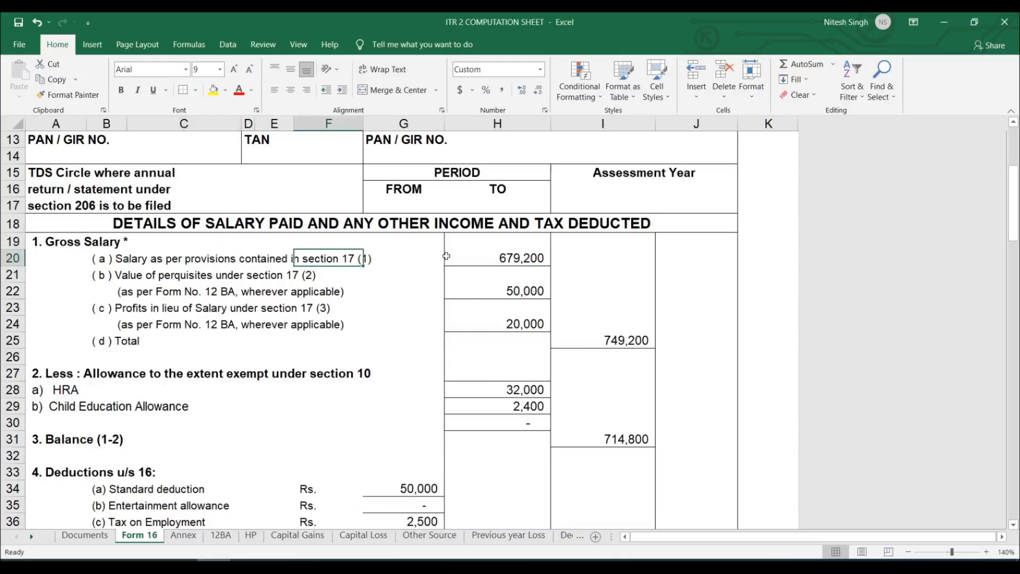
{"action": "left_click", "coordinate": [516, 260]}
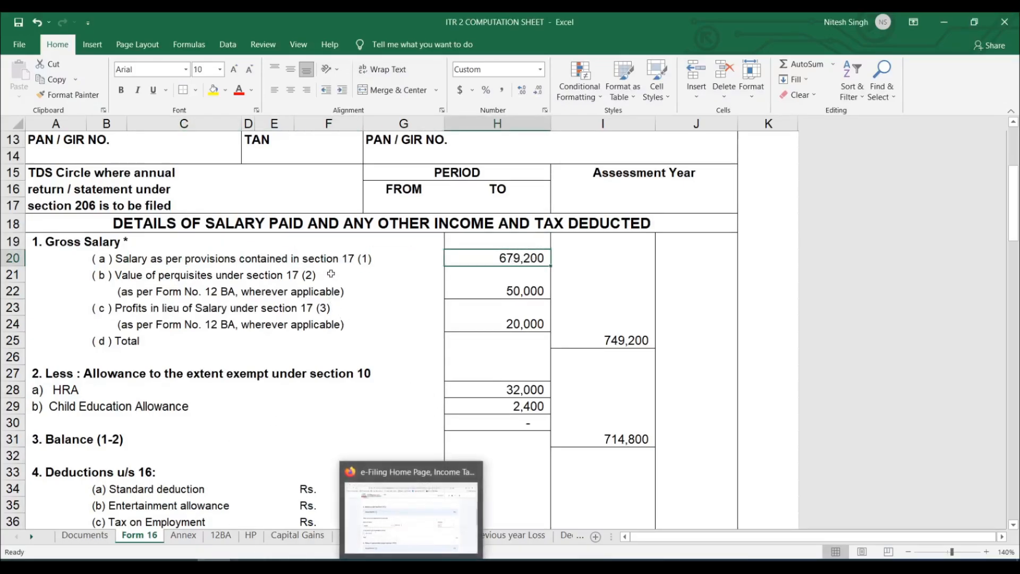
{"action": "left_click", "coordinate": [346, 262]}
{"action": "left_click", "coordinate": [515, 259]}
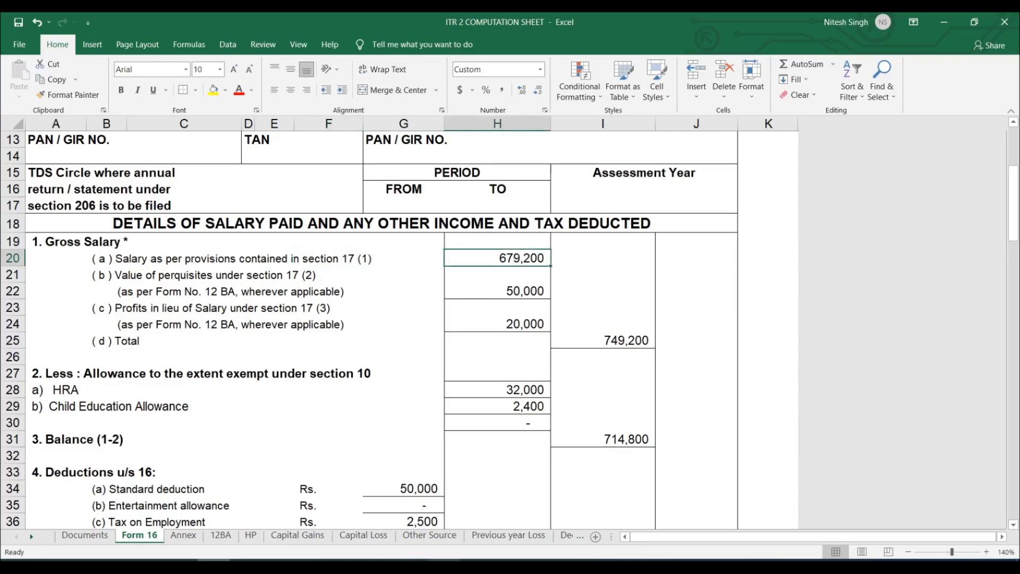
Switch back to the e-Filing portal and examine the Nature of Salary options in the Section 17(1) breakup.
{"action": "left_click", "coordinate": [411, 565]}
{"action": "left_click_drag", "start_coordinate": [175, 205], "coordinate": [238, 207]}
{"action": "left_click", "coordinate": [299, 202]}
{"action": "left_click", "coordinate": [289, 345]}
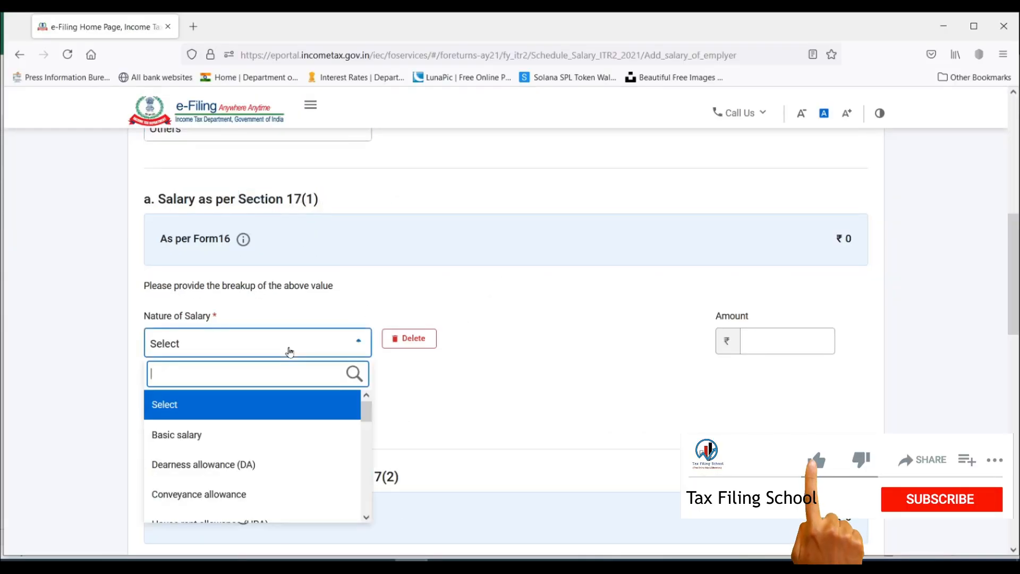
{"action": "scroll", "coordinate": [207, 460], "scroll_direction": "down", "scroll_amount": 3}
{"action": "scroll", "coordinate": [208, 459], "scroll_direction": "down", "scroll_amount": 2}
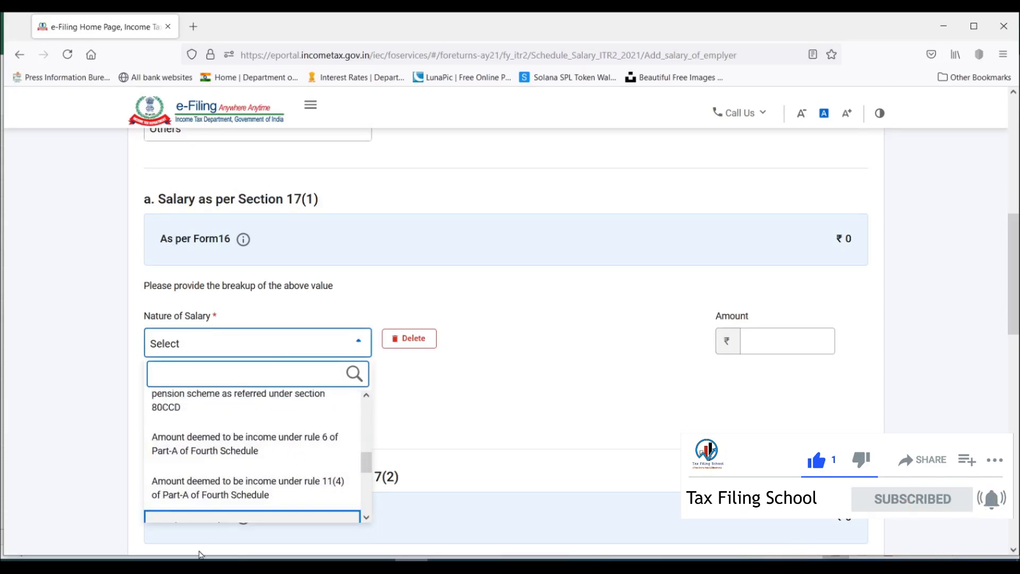
Switch to Excel and examine each component of the Section 17(1) salary and its total on the Annex sheet.
{"action": "left_click", "coordinate": [214, 565]}
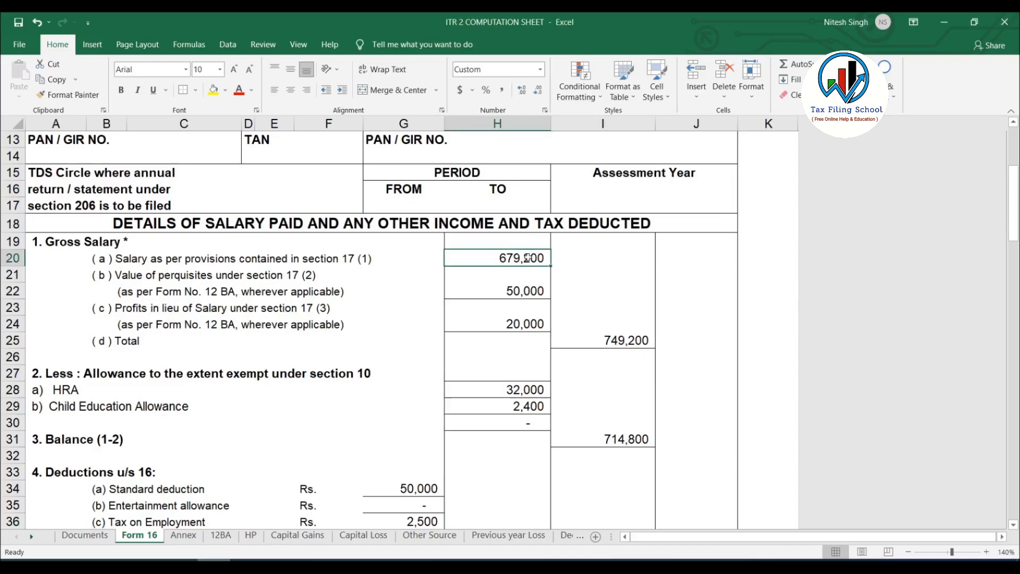
{"action": "left_click", "coordinate": [184, 536]}
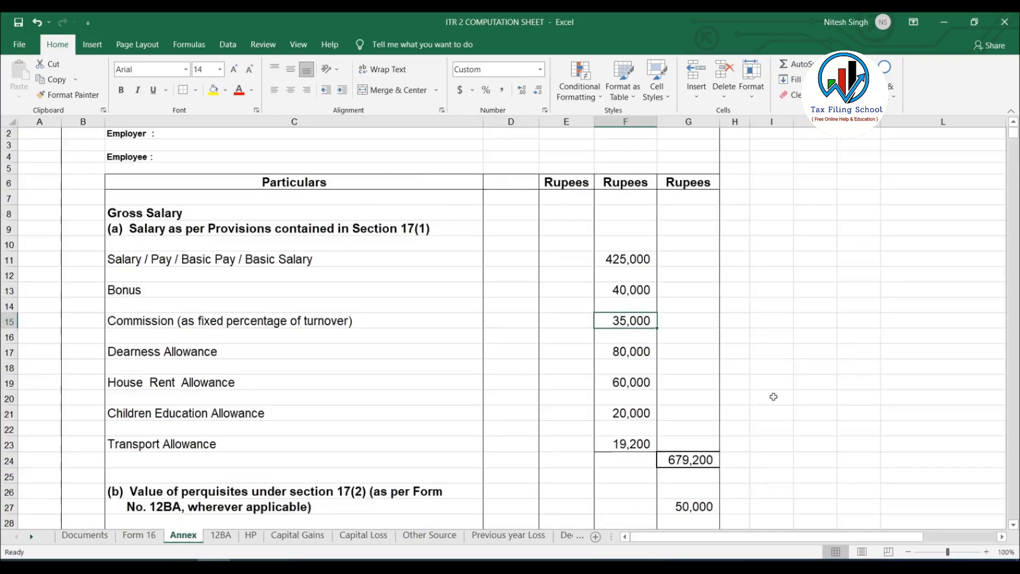
{"action": "left_click", "coordinate": [688, 460]}
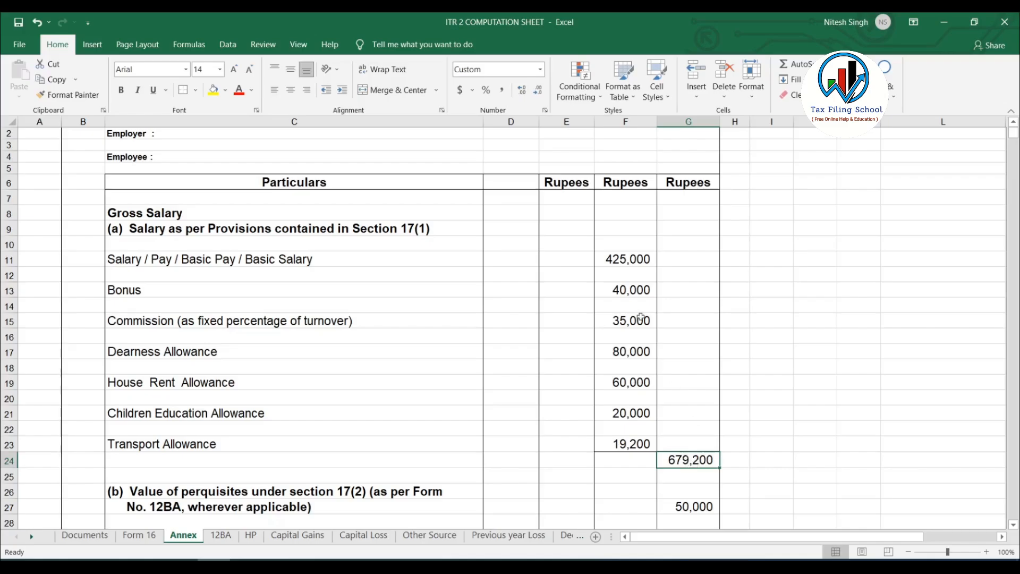
{"action": "left_click_drag", "start_coordinate": [634, 252], "coordinate": [632, 445]}
{"action": "left_click", "coordinate": [695, 461]}
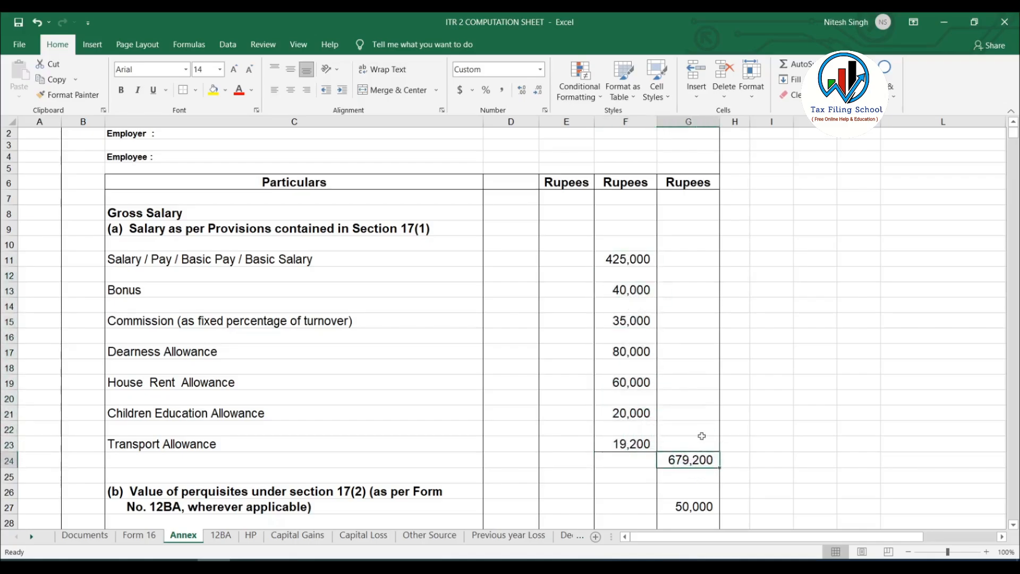
{"action": "left_click", "coordinate": [628, 262]}
{"action": "left_click", "coordinate": [633, 291]}
{"action": "left_click", "coordinate": [632, 323]}
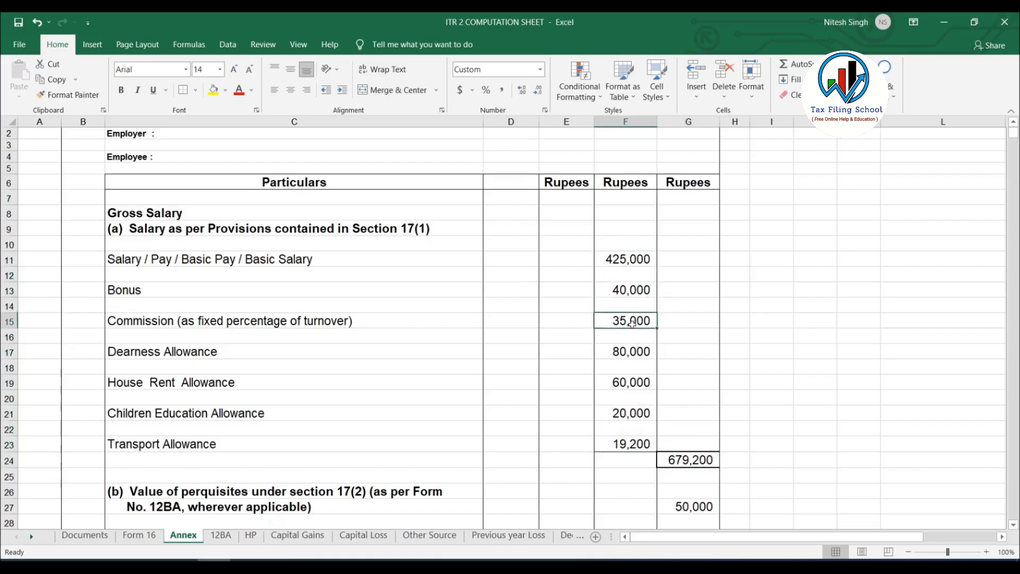
{"action": "left_click", "coordinate": [627, 354]}
{"action": "left_click", "coordinate": [630, 386]}
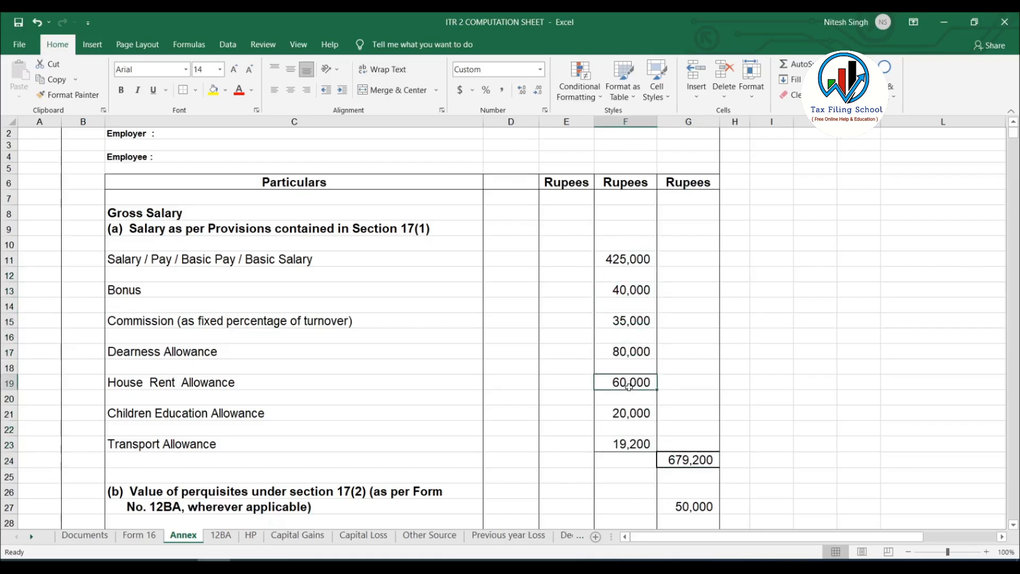
{"action": "left_click", "coordinate": [631, 414]}
{"action": "left_click", "coordinate": [631, 443]}
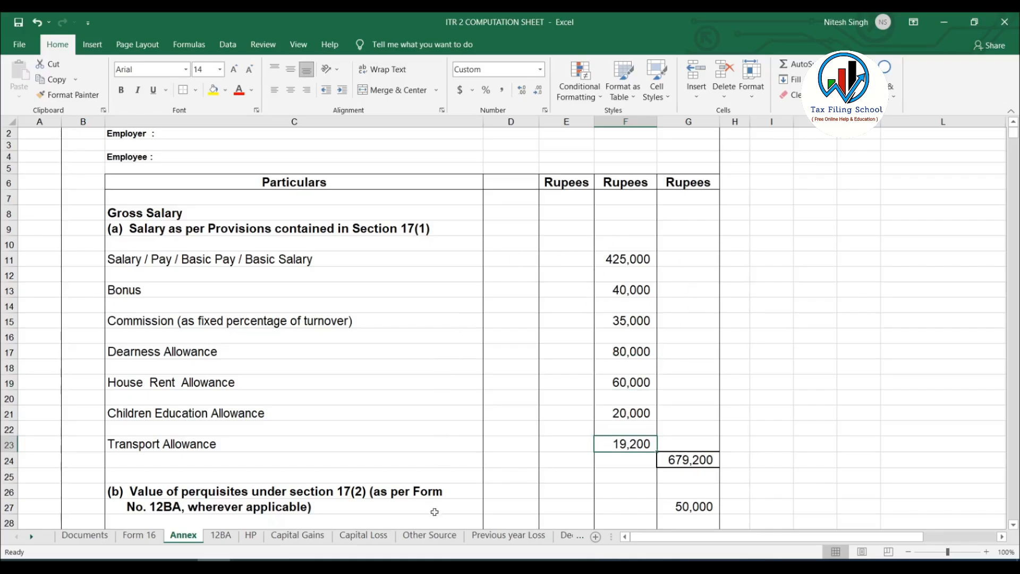
Switch to the e-Filing portal and enter Basic salary 4,25,000, Dearness allowance (DA) 80,000 and House rent allowance (HRA) 60,000 in the Section 17(1) breakup.
{"action": "mouse_move", "coordinate": [412, 567]}
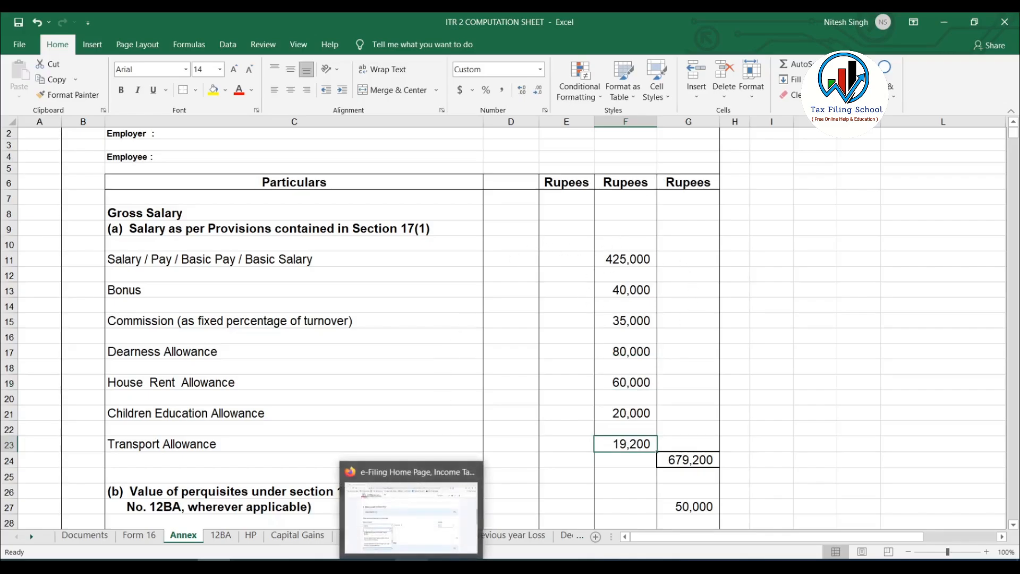
{"action": "left_click", "coordinate": [411, 518]}
{"action": "left_click", "coordinate": [178, 435]}
{"action": "left_click", "coordinate": [786, 342]}
{"action": "type", "text": "42500"}
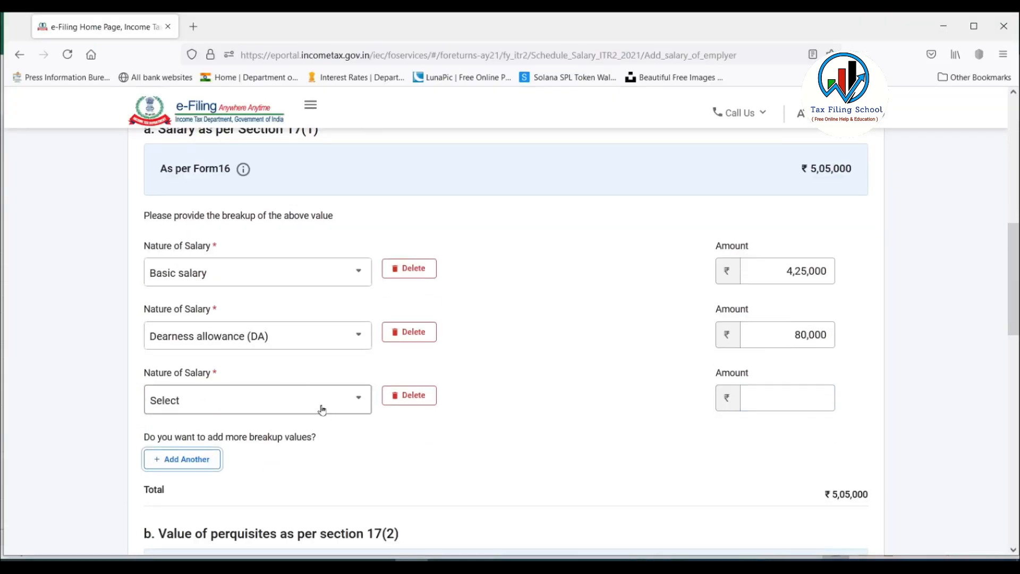
{"action": "left_click", "coordinate": [321, 409]}
{"action": "scroll", "coordinate": [255, 313], "scroll_direction": "up", "scroll_amount": 5}
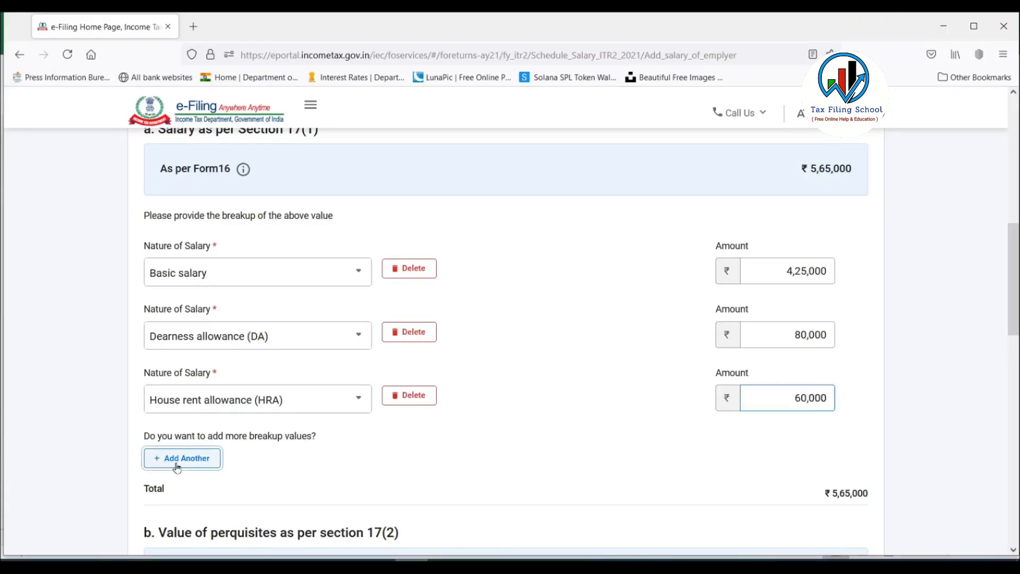
Add breakup rows for the children education allowance of 20,000 and the transport allowance of 19,200, using the Annex sheet figures.
{"action": "left_click", "coordinate": [178, 459]}
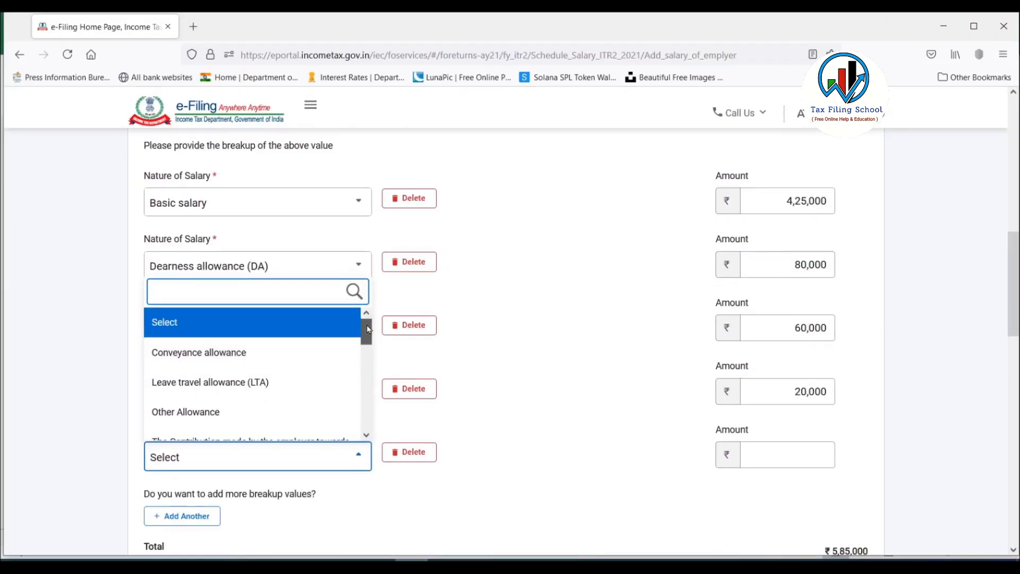
{"action": "scroll", "coordinate": [250, 365], "scroll_direction": "down", "scroll_amount": 2}
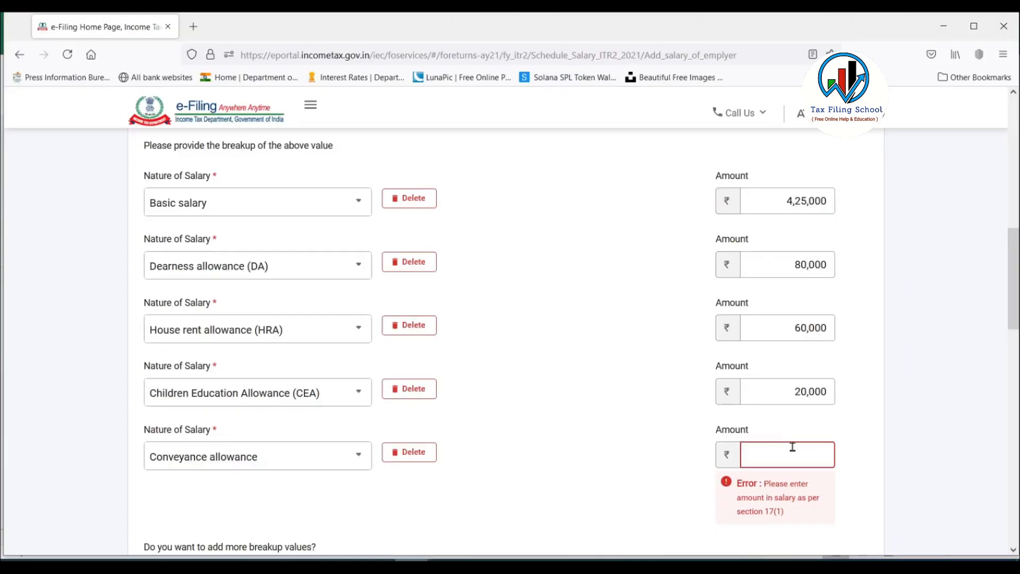
{"action": "type", "text": "19200"}
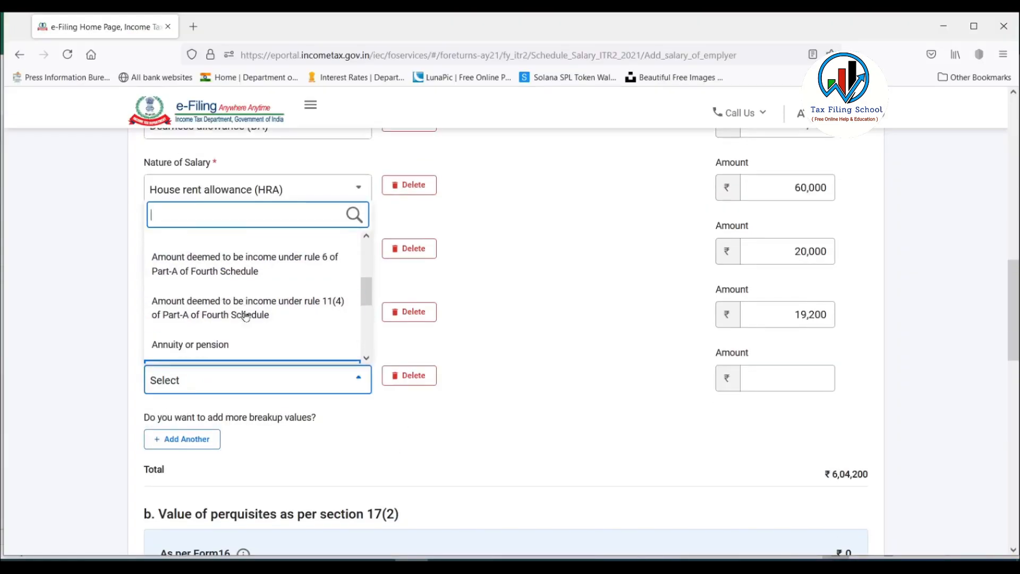
{"action": "scroll", "coordinate": [246, 316], "scroll_direction": "up", "scroll_amount": 2}
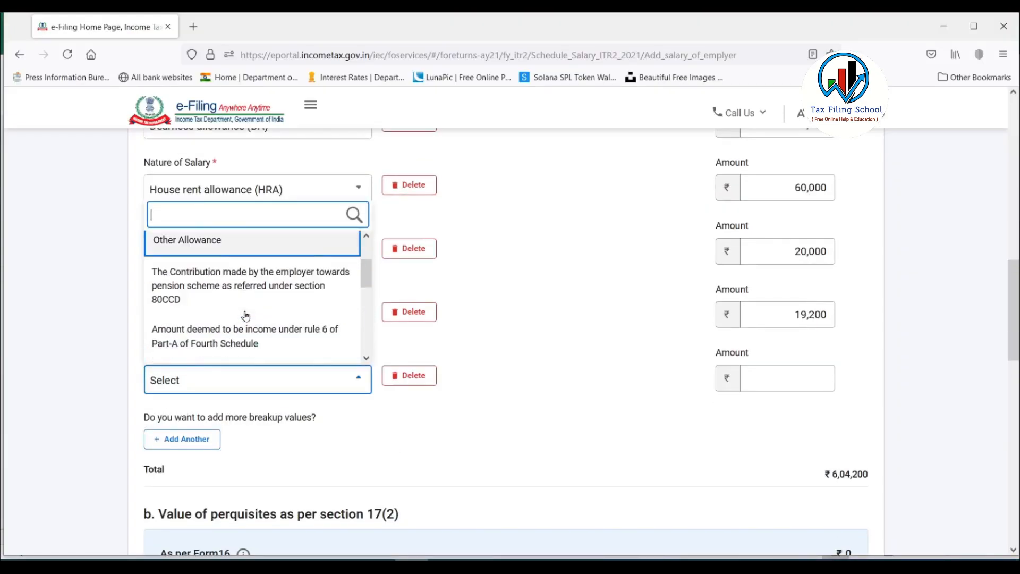
Add a Fees/ commission row of 35,000 to the Section 17(1) breakup and delete the blank Others row.
{"action": "left_click", "coordinate": [516, 442]}
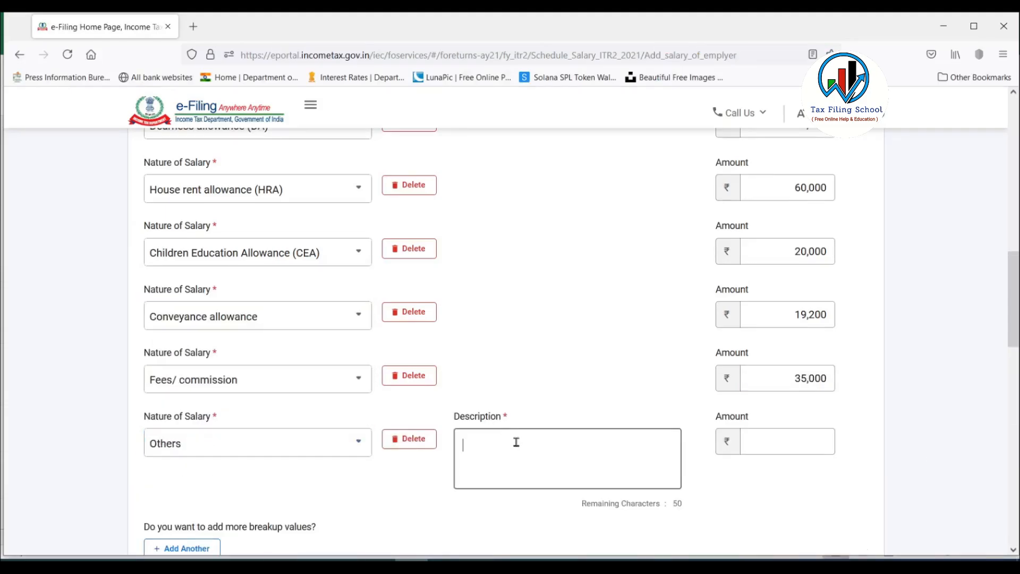
{"action": "left_click", "coordinate": [413, 439]}
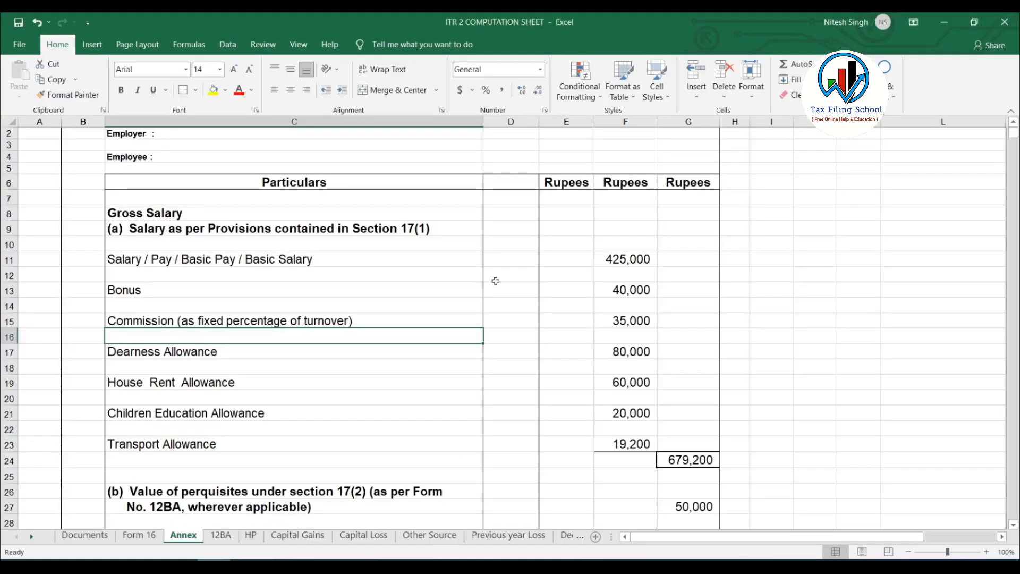
Check the Bonus entry on the Annex sheet in Excel and add an Others row to the Section 17(1) breakup in the e-Filing portal.
{"action": "left_click_drag", "start_coordinate": [610, 260], "coordinate": [627, 444]}
{"action": "left_click", "coordinate": [138, 286]}
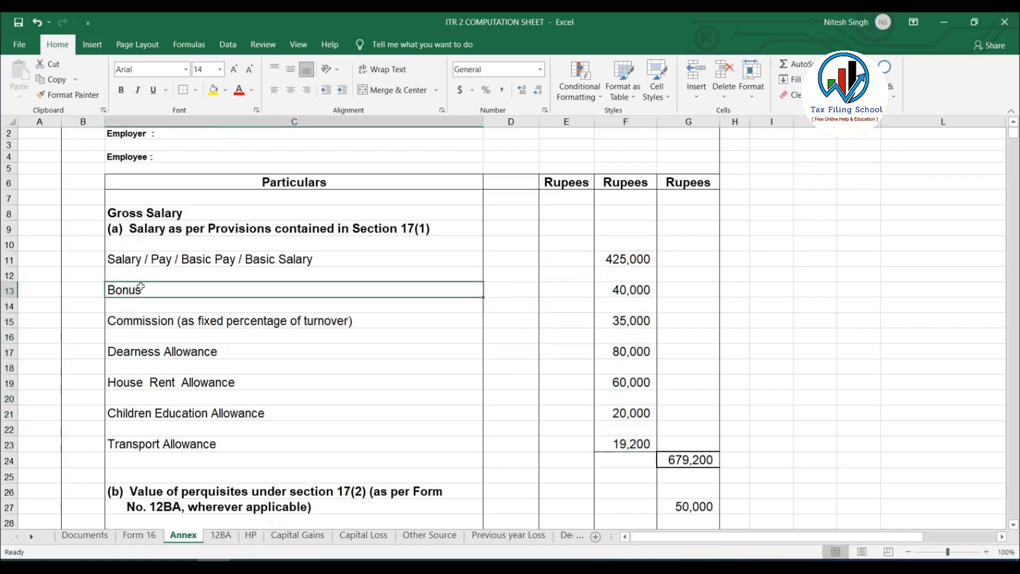
{"action": "left_click", "coordinate": [411, 565]}
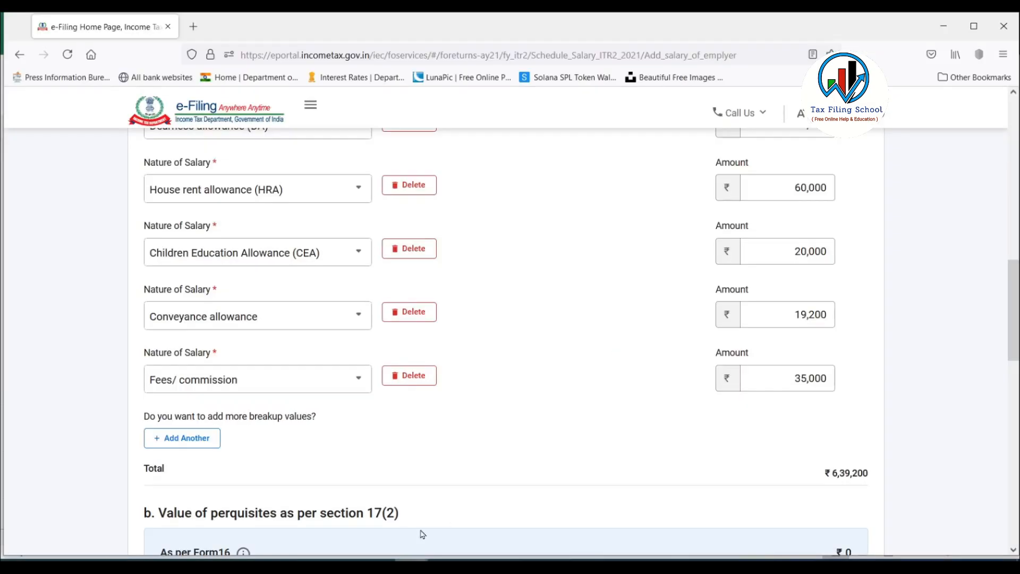
{"action": "left_click", "coordinate": [200, 439]}
{"action": "left_click", "coordinate": [260, 444]}
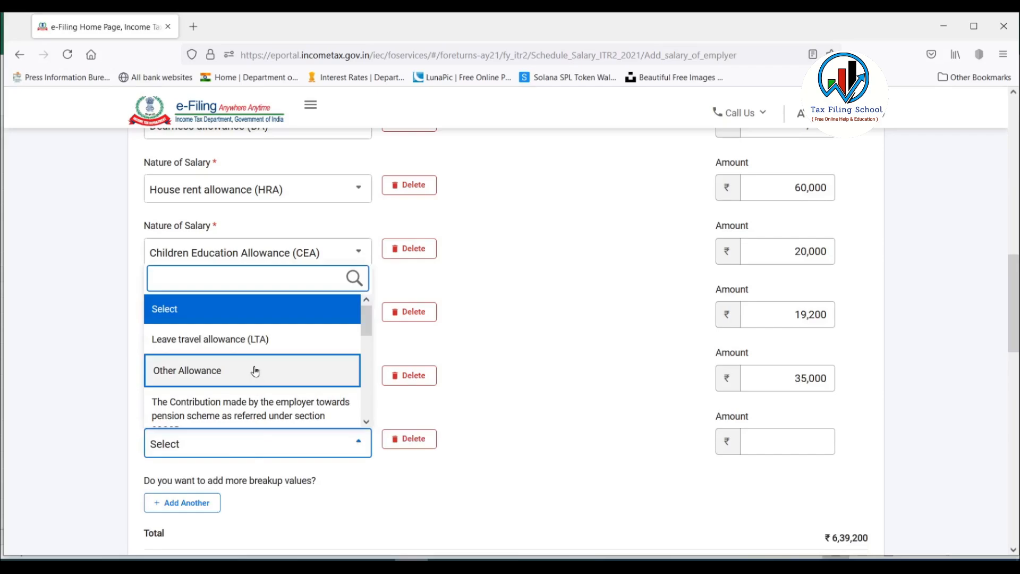
{"action": "scroll", "coordinate": [255, 370], "scroll_direction": "down", "scroll_amount": 5}
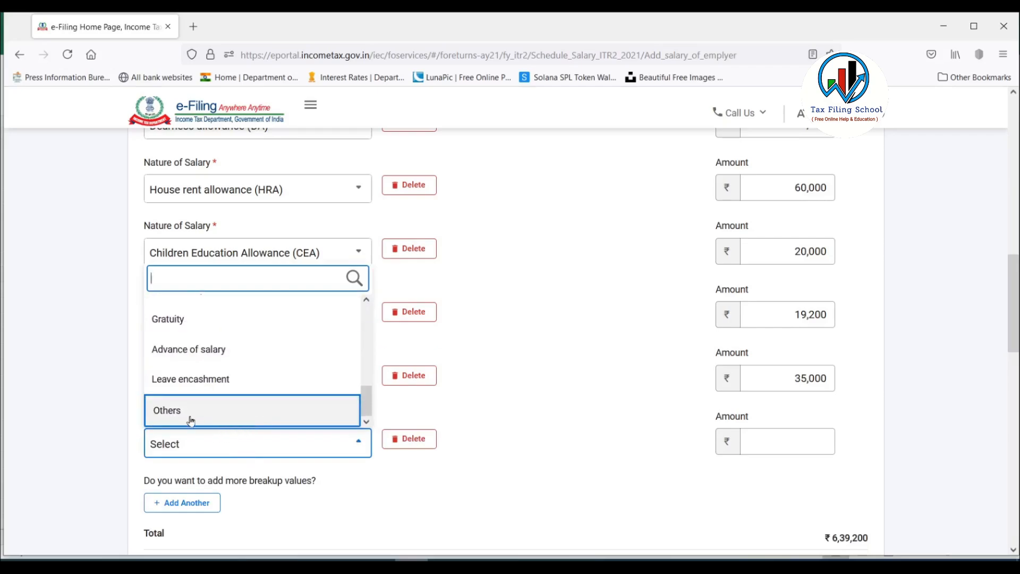
{"action": "left_click", "coordinate": [189, 418]}
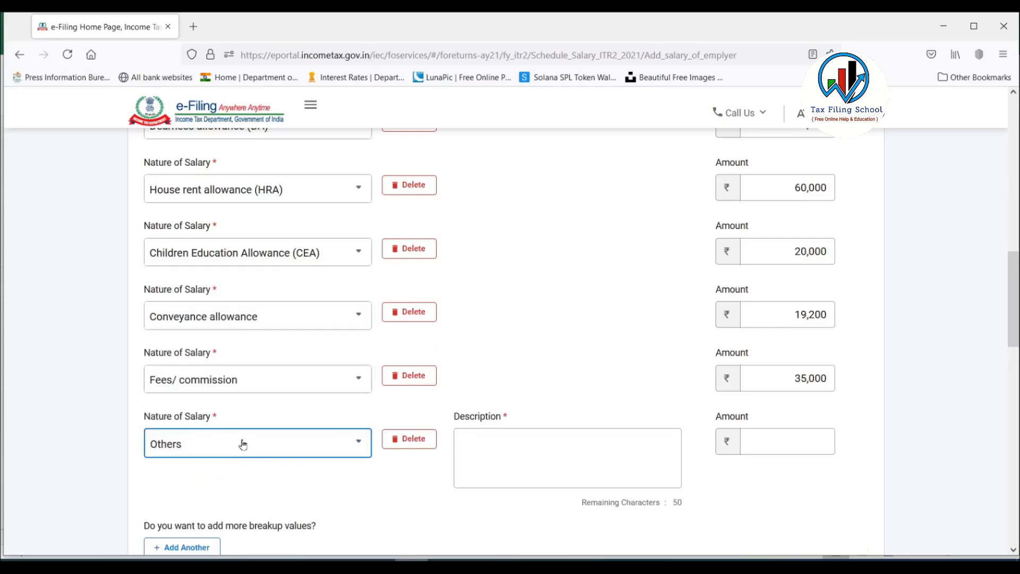
Review the Nature of Salary options for the new row and keep Others as the choice.
{"action": "left_click", "coordinate": [264, 448]}
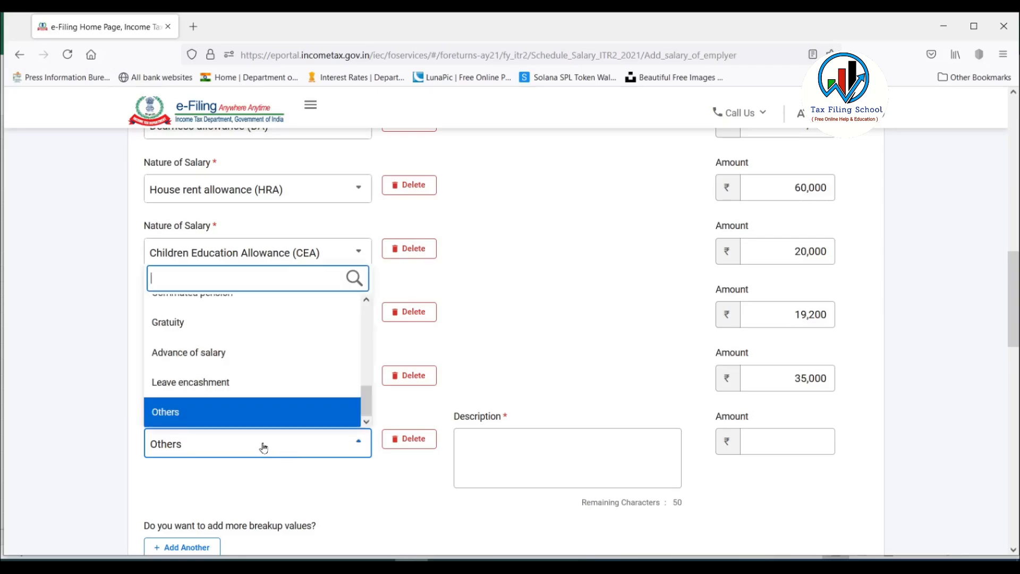
{"action": "scroll", "coordinate": [261, 351], "scroll_direction": "up", "scroll_amount": 5}
{"action": "scroll", "coordinate": [260, 351], "scroll_direction": "up", "scroll_amount": 3}
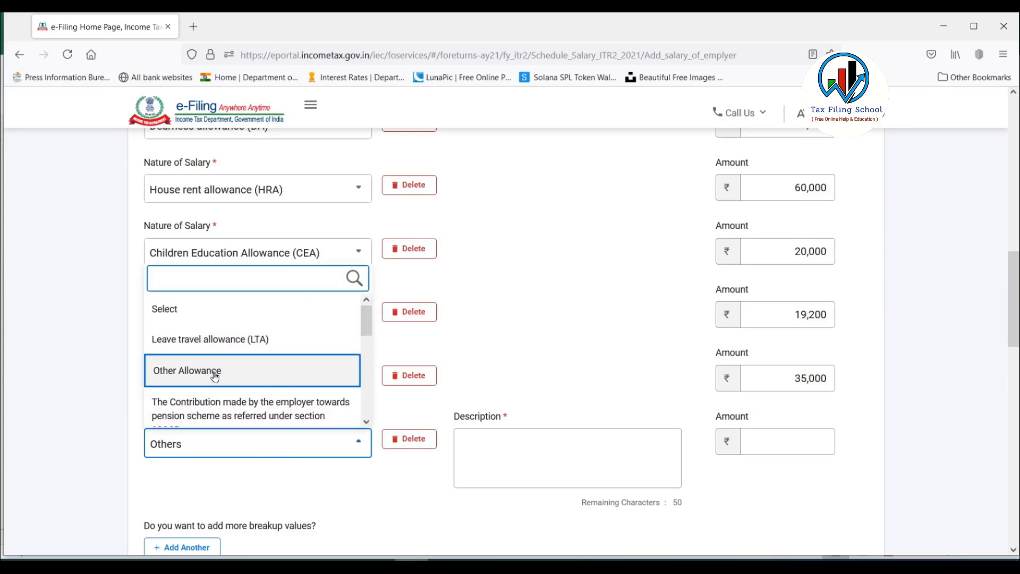
{"action": "left_click_drag", "start_coordinate": [371, 324], "coordinate": [365, 421]}
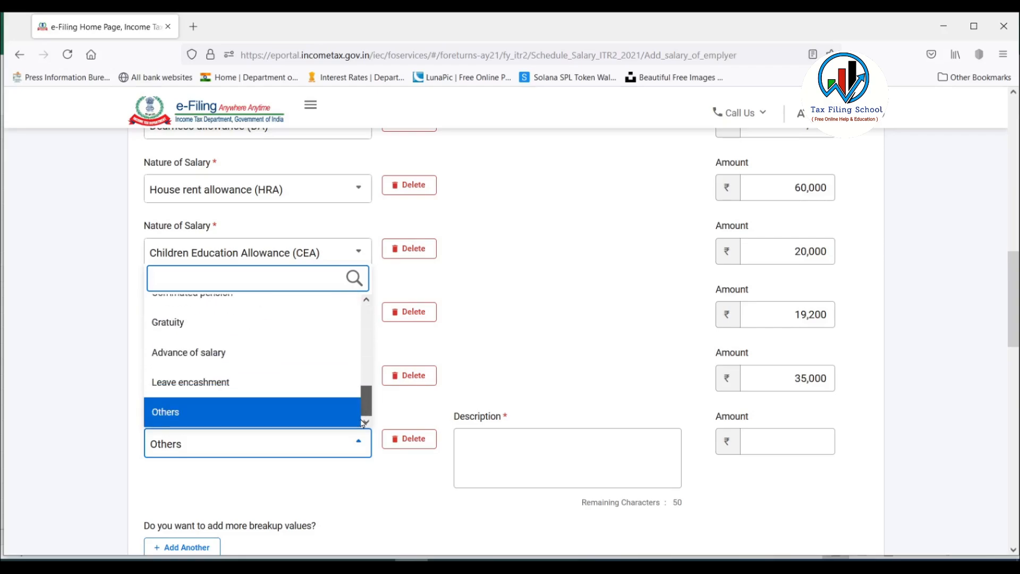
{"action": "left_click", "coordinate": [184, 415]}
Enter the description BONUS and the amount 40,000 in the Others row, and check the Section 17(1) total.
{"action": "left_click", "coordinate": [483, 445]}
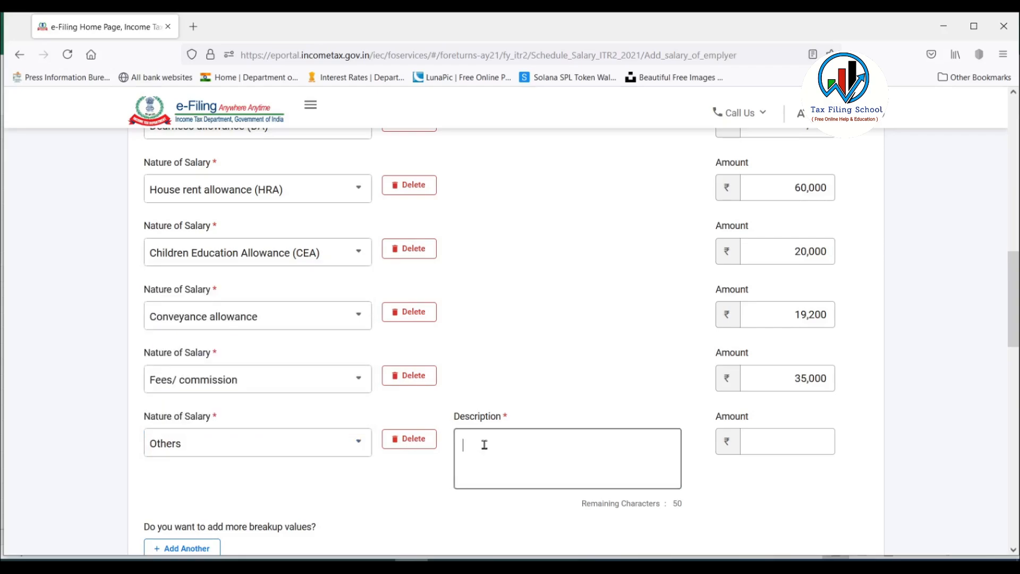
{"action": "type", "text": "BONUS"}
{"action": "left_click", "coordinate": [796, 446]}
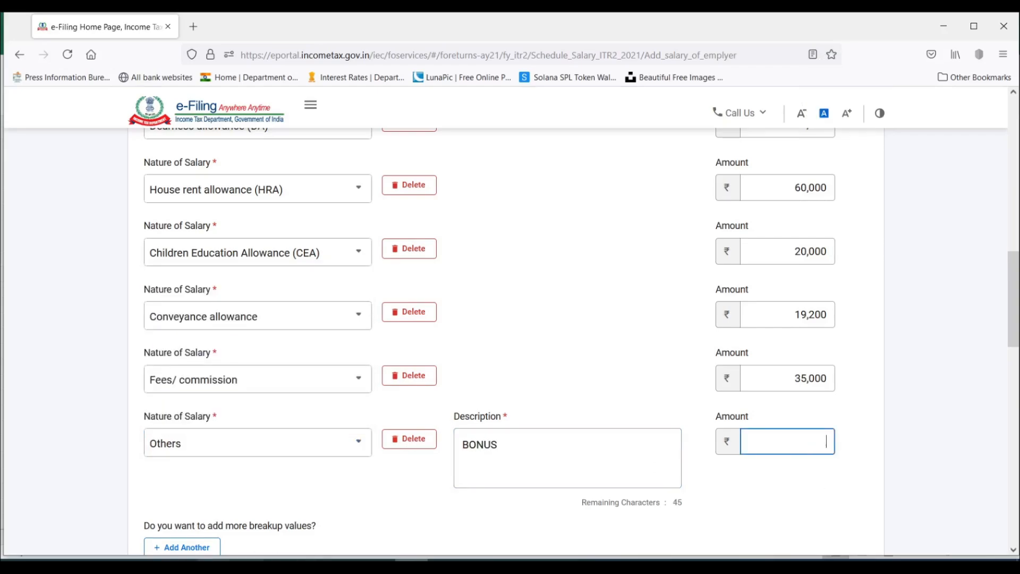
{"action": "left_click", "coordinate": [230, 561]}
{"action": "left_click", "coordinate": [412, 562]}
{"action": "type", "text": "40000"}
{"action": "left_click", "coordinate": [875, 389]}
{"action": "scroll", "coordinate": [875, 389], "scroll_direction": "up", "scroll_amount": 1}
{"action": "scroll", "coordinate": [877, 389], "scroll_direction": "down", "scroll_amount": 5}
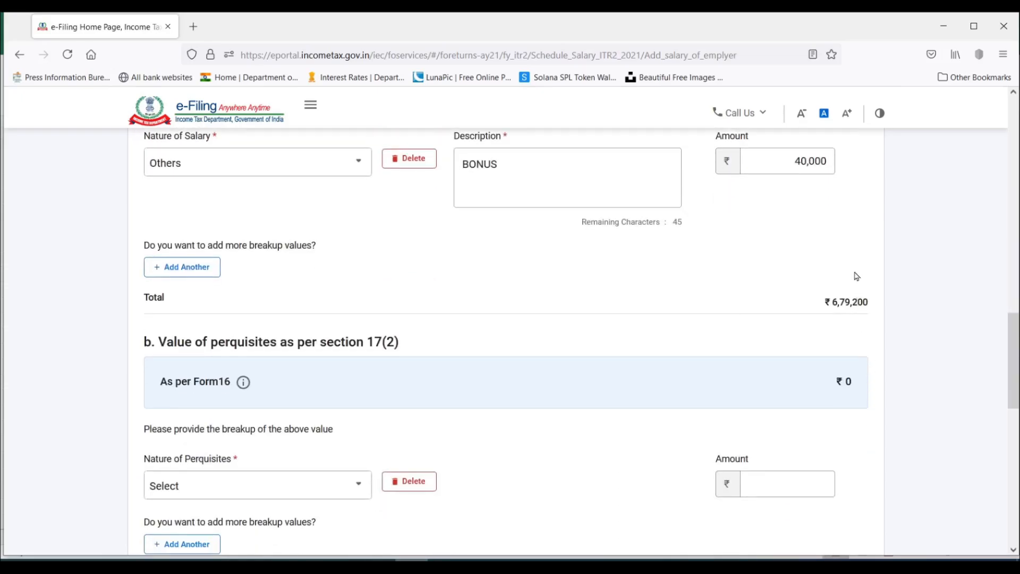
{"action": "scroll", "coordinate": [844, 324], "scroll_direction": "up", "scroll_amount": 10}
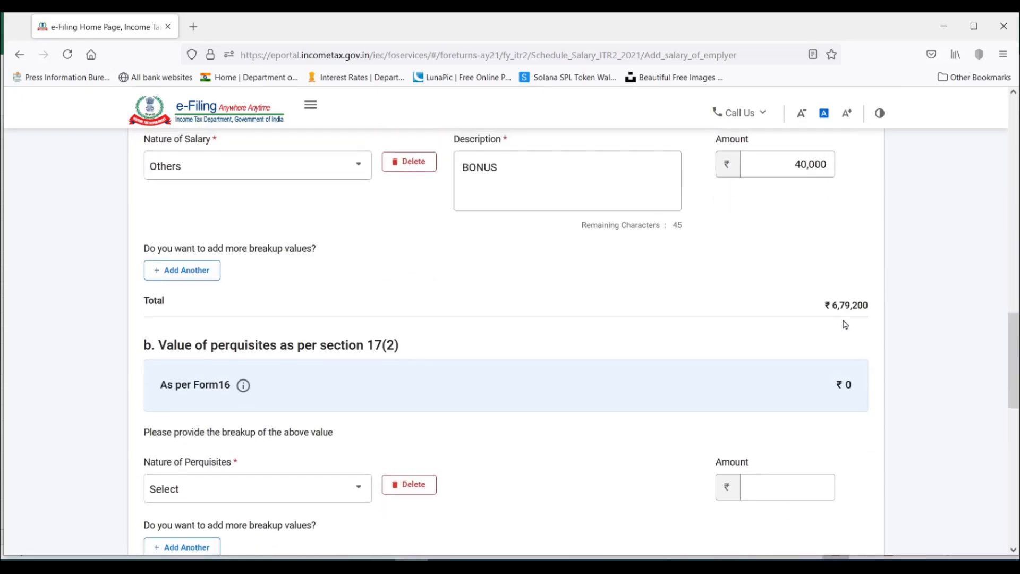
Examine the Section 17(2) perquisites value on the Form 16 and 12BA sheets in Excel, and the matching breakup sections in the e-Filing portal.
{"action": "scroll", "coordinate": [556, 323], "scroll_direction": "down", "scroll_amount": 13}
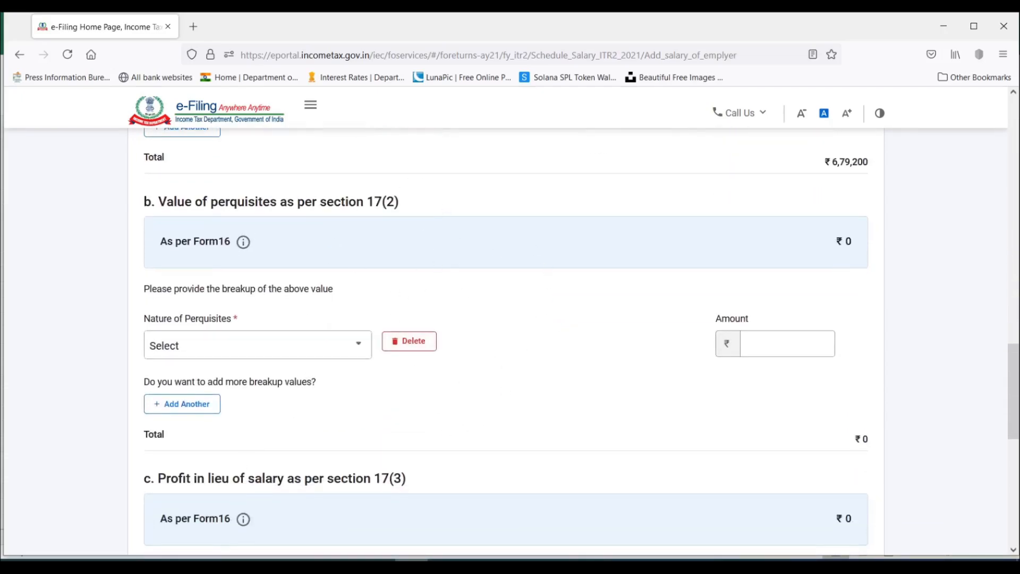
{"action": "key", "text": "alt+Tab"}
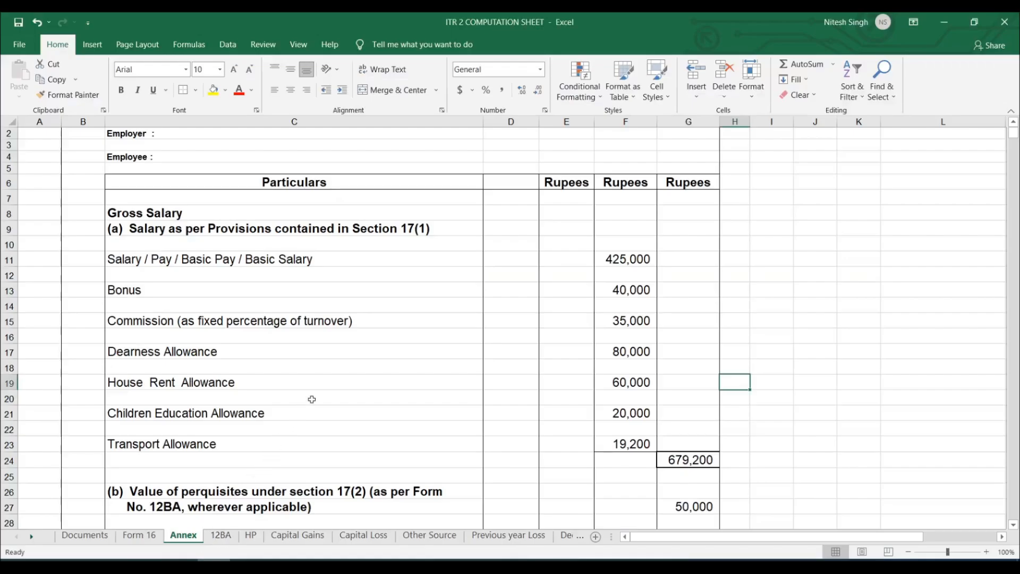
{"action": "left_click", "coordinate": [139, 535]}
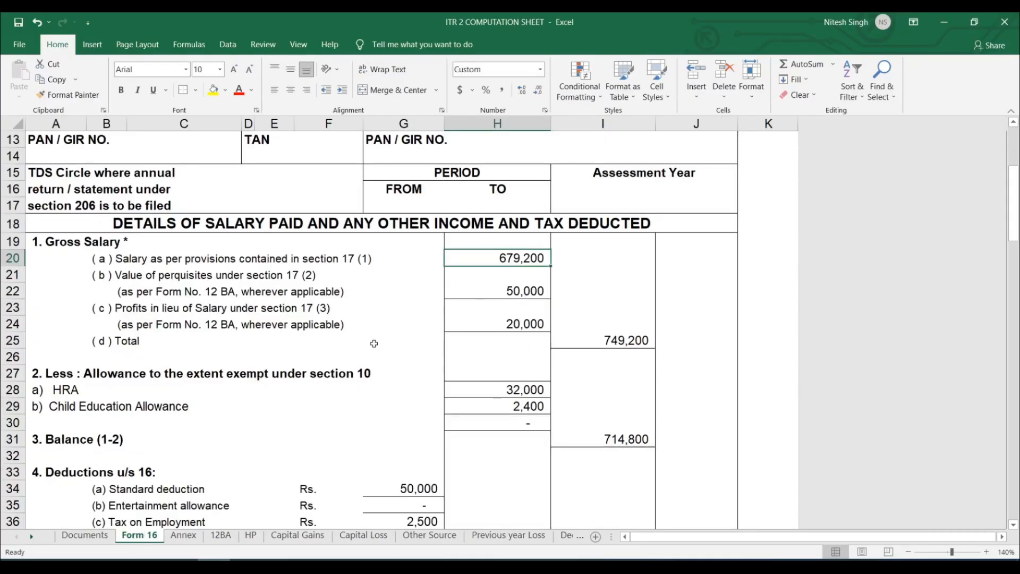
{"action": "left_click", "coordinate": [532, 292]}
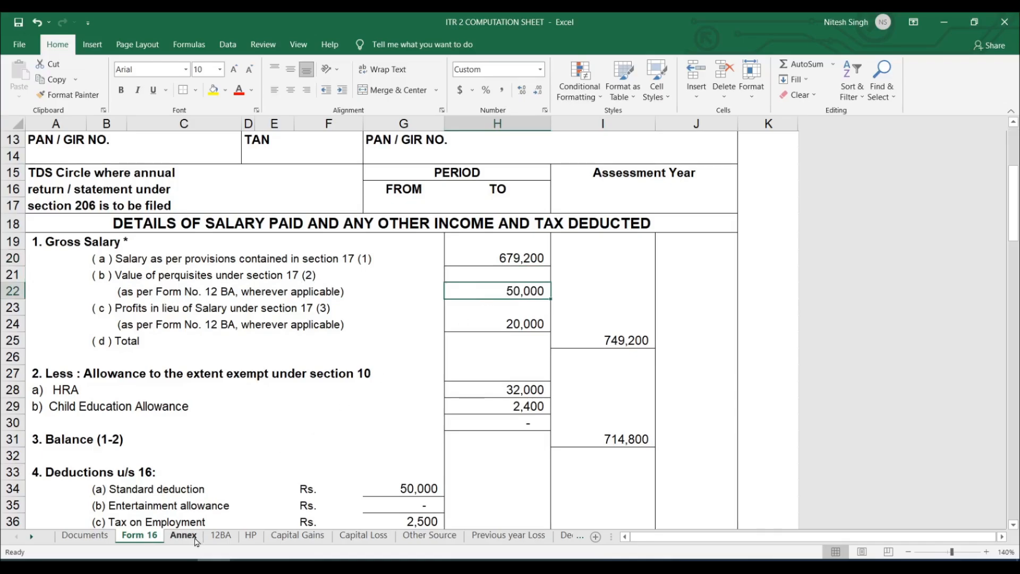
{"action": "left_click", "coordinate": [221, 537]}
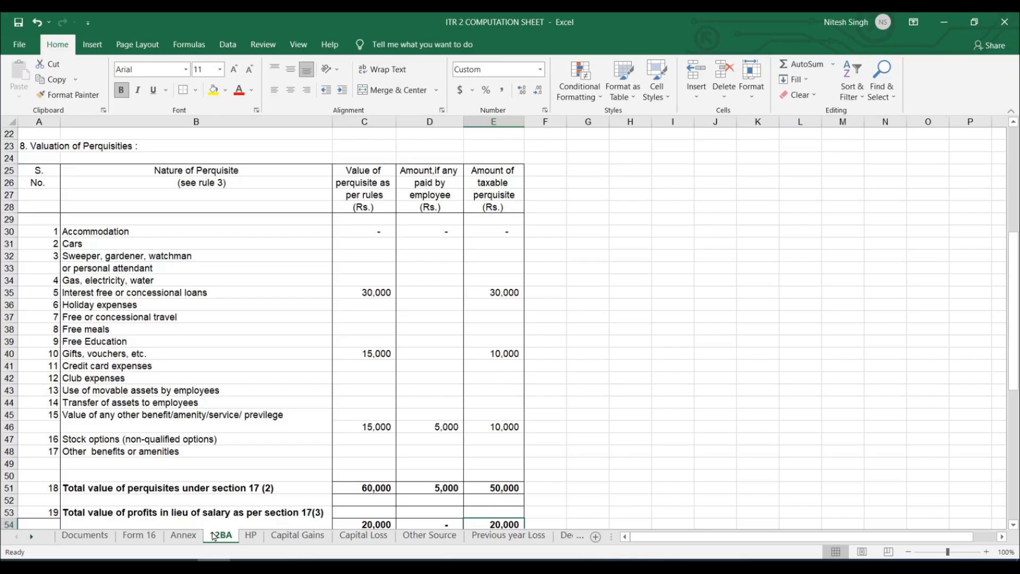
{"action": "left_click", "coordinate": [412, 564]}
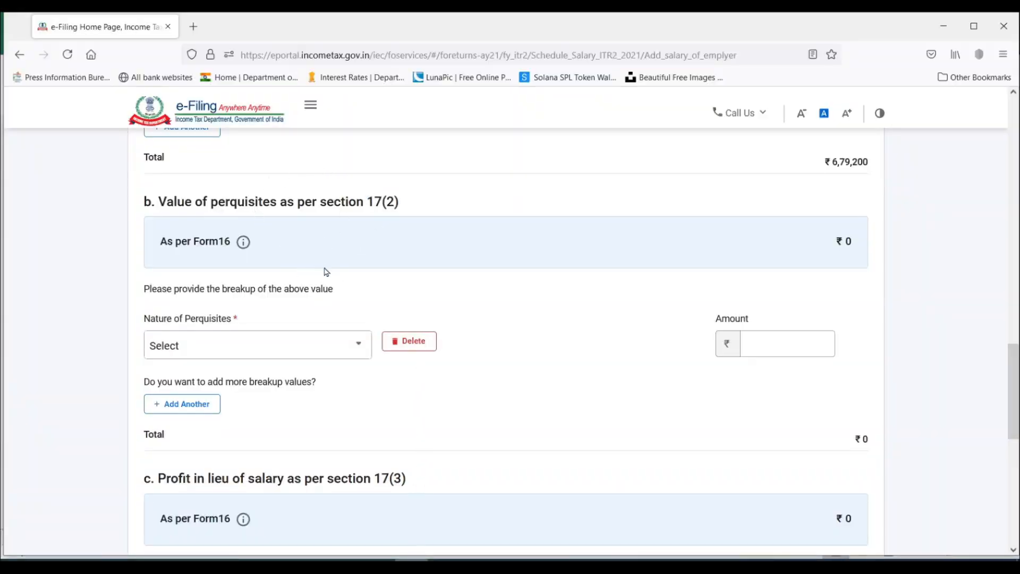
{"action": "scroll", "coordinate": [389, 379], "scroll_direction": "down", "scroll_amount": 3}
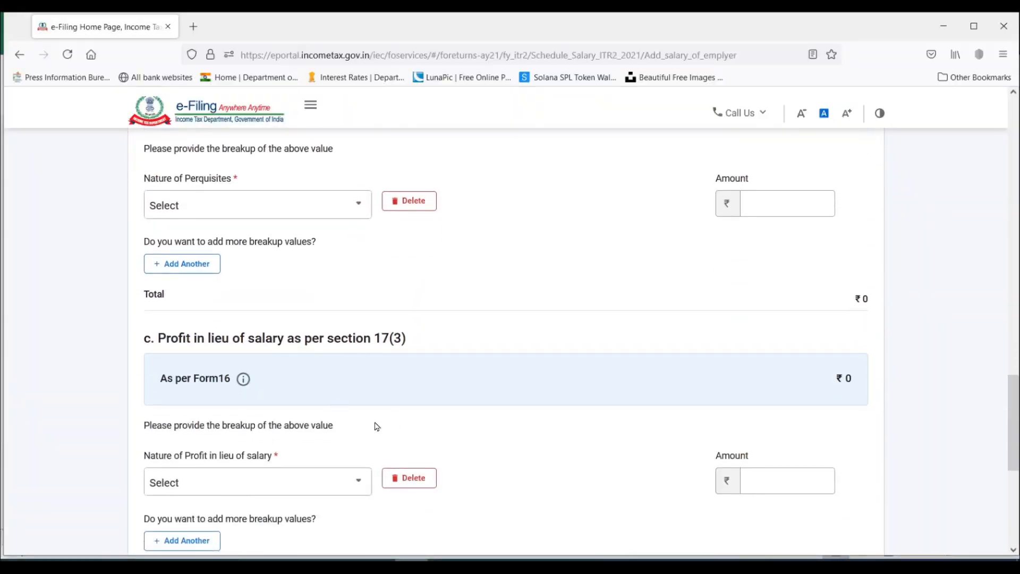
{"action": "scroll", "coordinate": [376, 426], "scroll_direction": "up", "scroll_amount": 3}
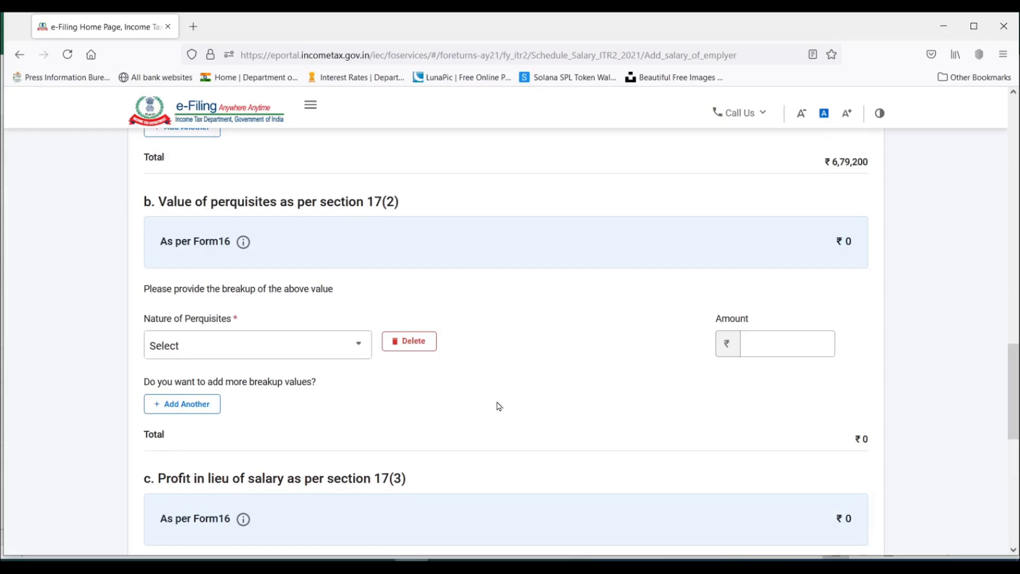
Switch to Excel and examine the valuation of perquisites on the 12BA sheet, especially the amounts for interest free or concessional loans.
{"action": "left_click", "coordinate": [214, 566]}
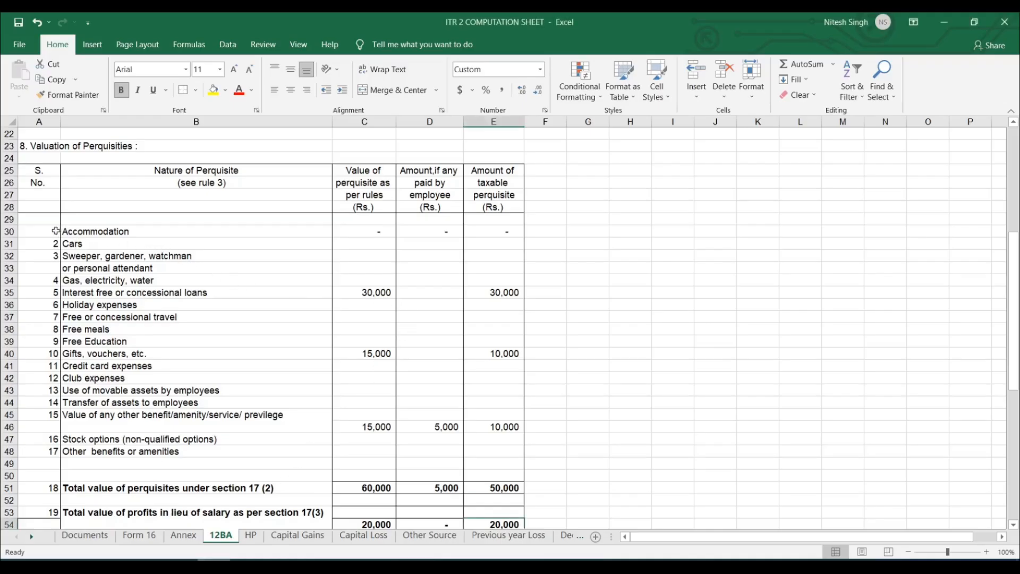
{"action": "left_click_drag", "start_coordinate": [56, 230], "coordinate": [553, 464]}
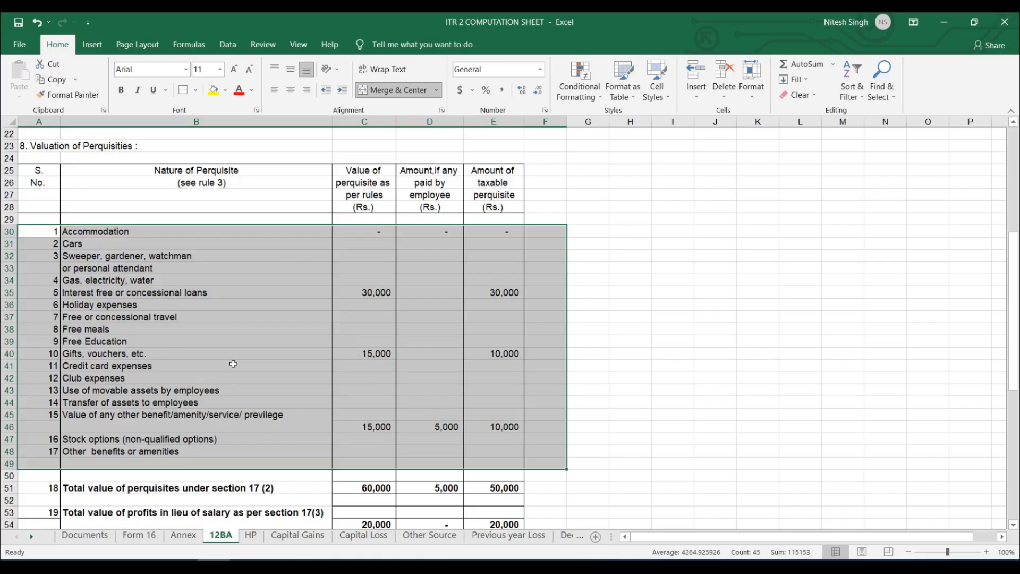
{"action": "left_click", "coordinate": [298, 286]}
{"action": "left_click", "coordinate": [142, 293]}
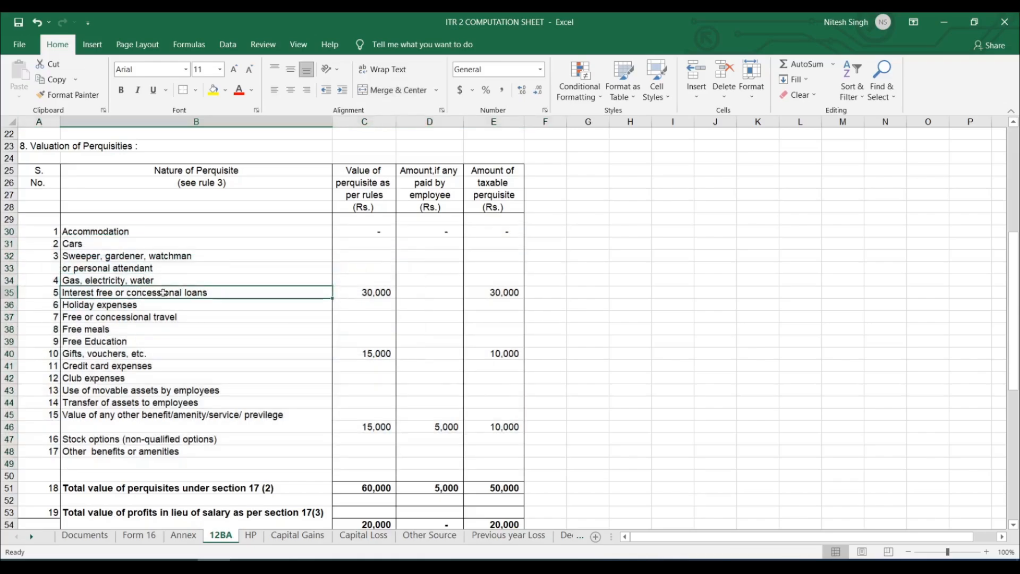
{"action": "left_click", "coordinate": [380, 294]}
{"action": "left_click", "coordinate": [494, 296]}
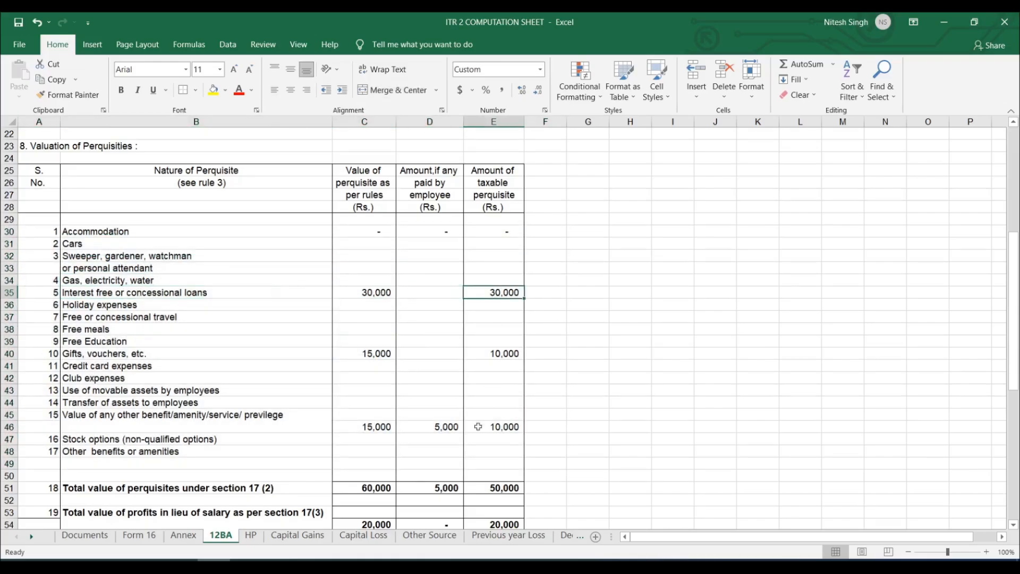
Switch to the e-Filing portal and enter Interest free or concessional loans of 30,000 in the Section 17(2) perquisites breakup.
{"action": "left_click", "coordinate": [412, 561]}
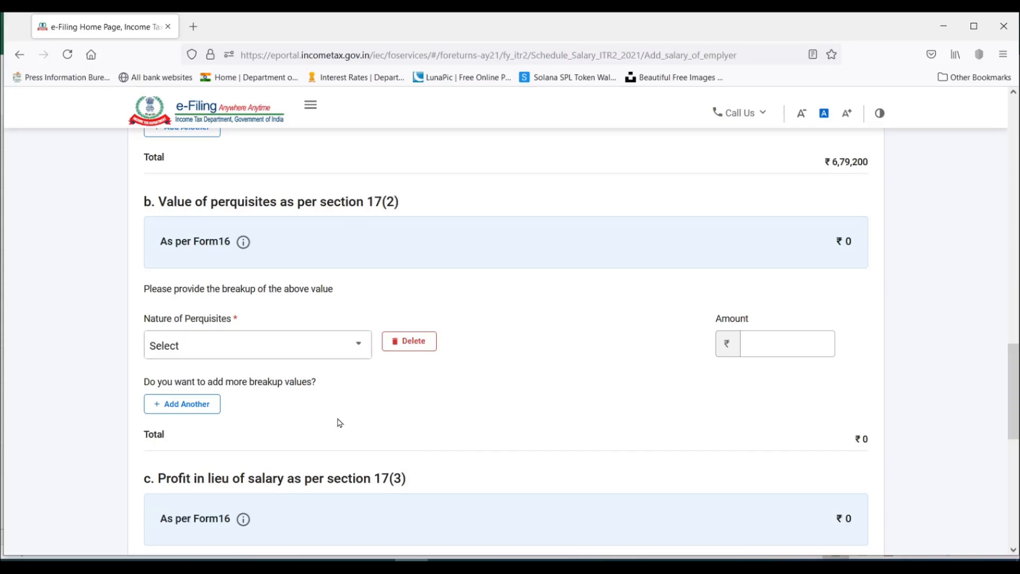
{"action": "left_click", "coordinate": [230, 349]}
{"action": "scroll", "coordinate": [238, 434], "scroll_direction": "down", "scroll_amount": 1}
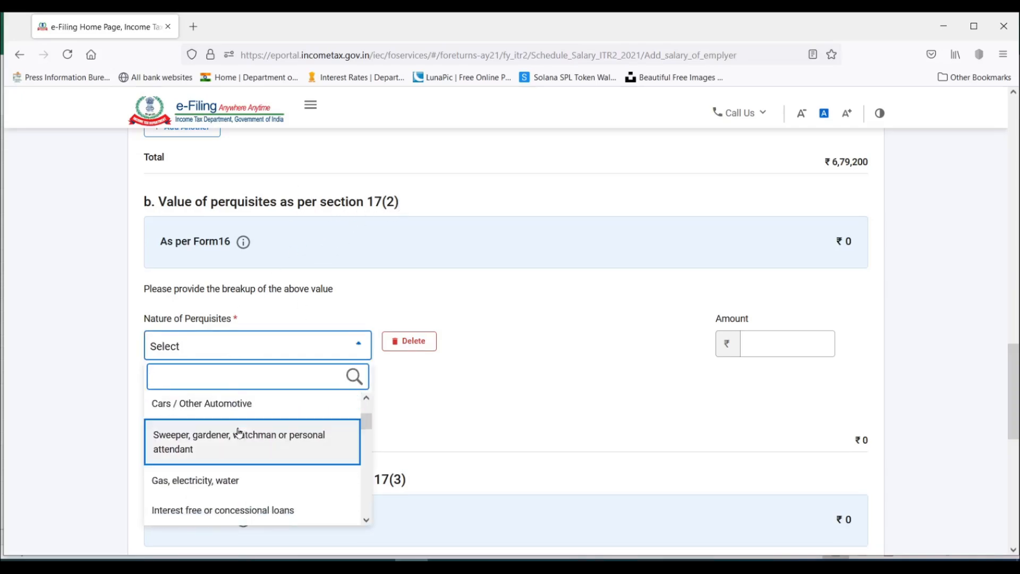
{"action": "scroll", "coordinate": [239, 433], "scroll_direction": "down", "scroll_amount": 1}
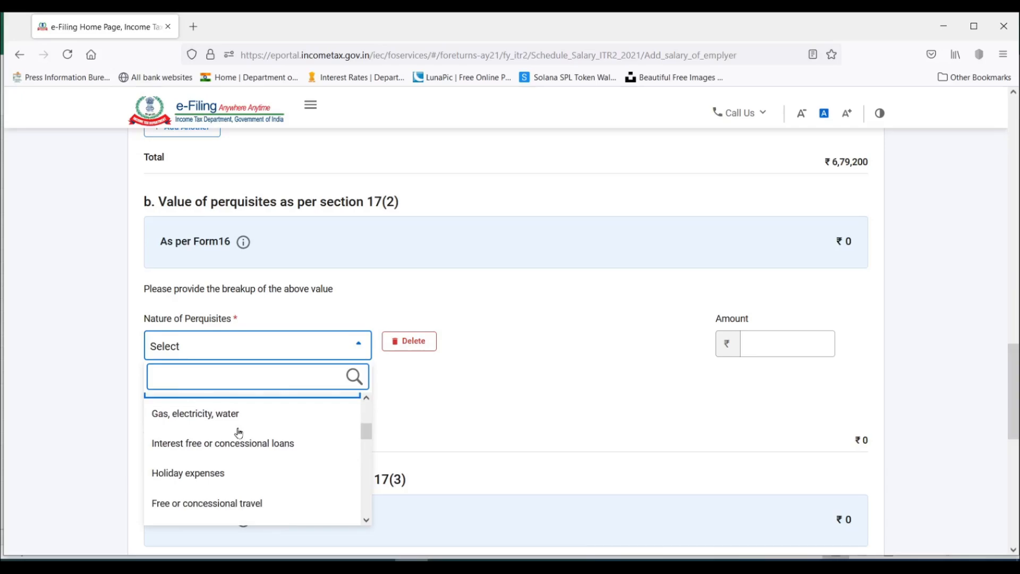
{"action": "left_click", "coordinate": [265, 448]}
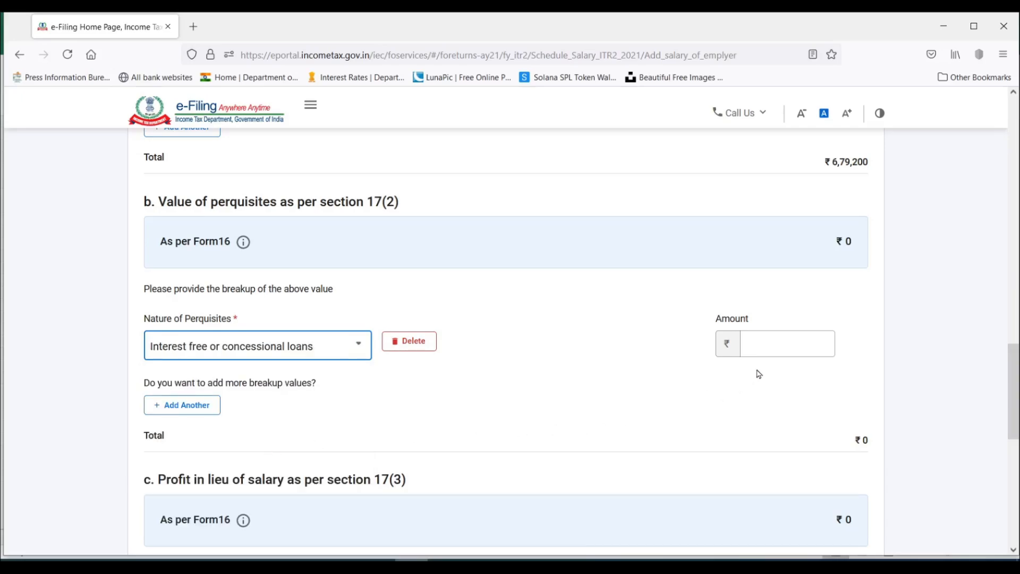
{"action": "left_click", "coordinate": [790, 342]}
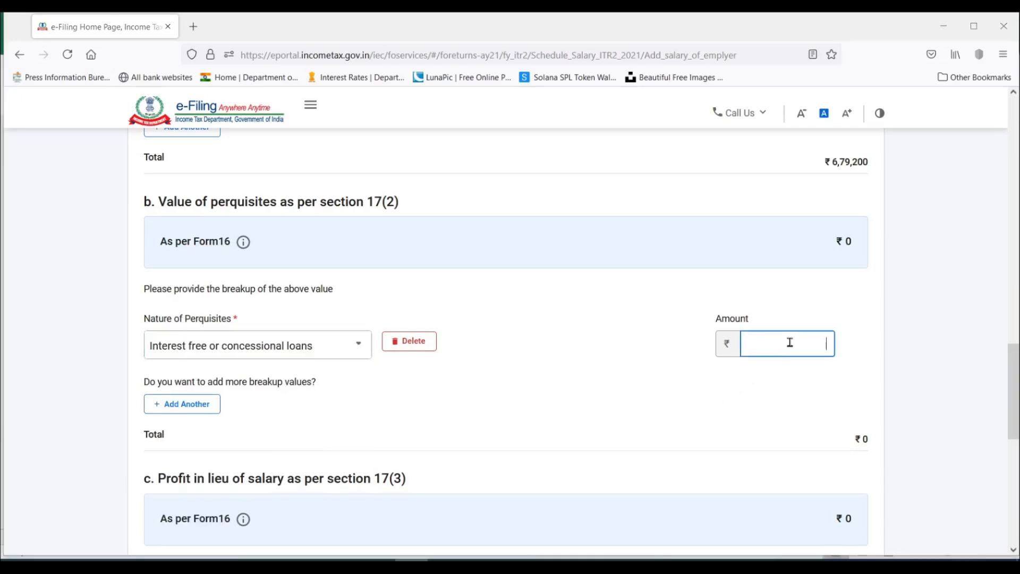
{"action": "type", "text": "30000"}
Check the gifts value on the 12BA sheet in Excel and add a Gifts, vouchers, etc. row of 15,000 in the portal's perquisites breakup.
{"action": "key", "text": "alt+Tab"}
{"action": "left_click", "coordinate": [376, 355]}
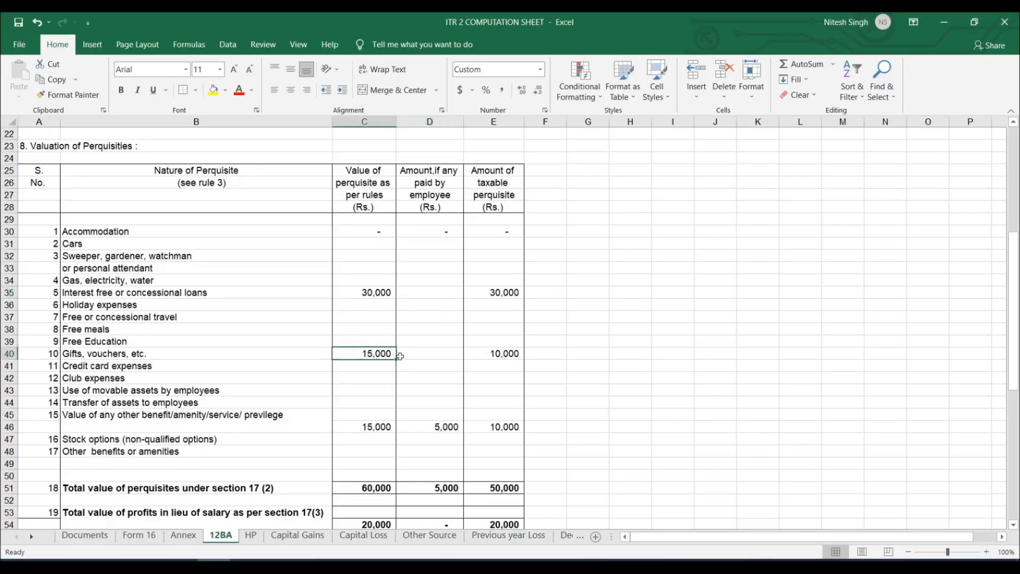
{"action": "key", "text": "alt+Tab"}
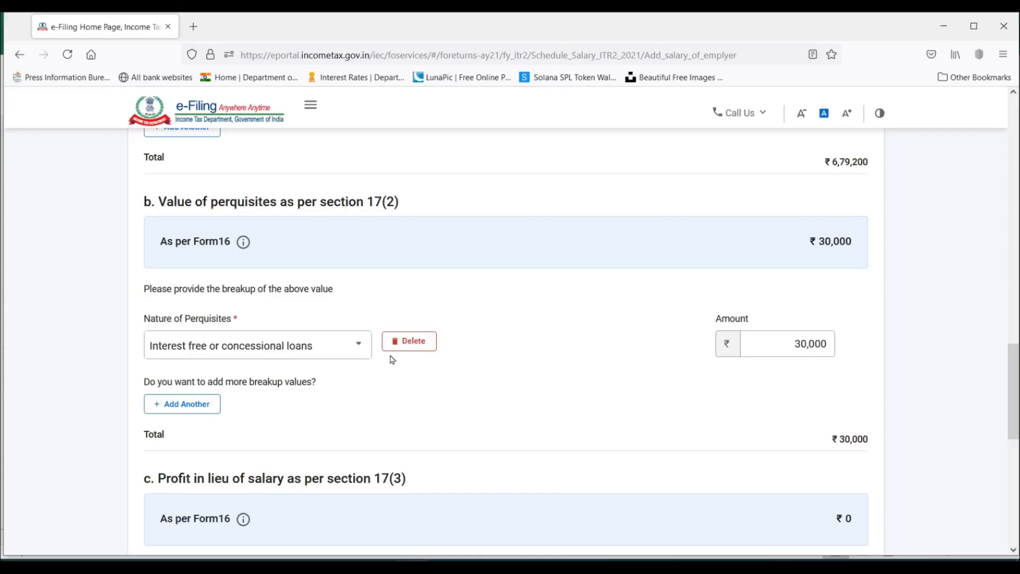
{"action": "left_click", "coordinate": [219, 404]}
{"action": "left_click", "coordinate": [227, 405]}
{"action": "left_click", "coordinate": [795, 407]}
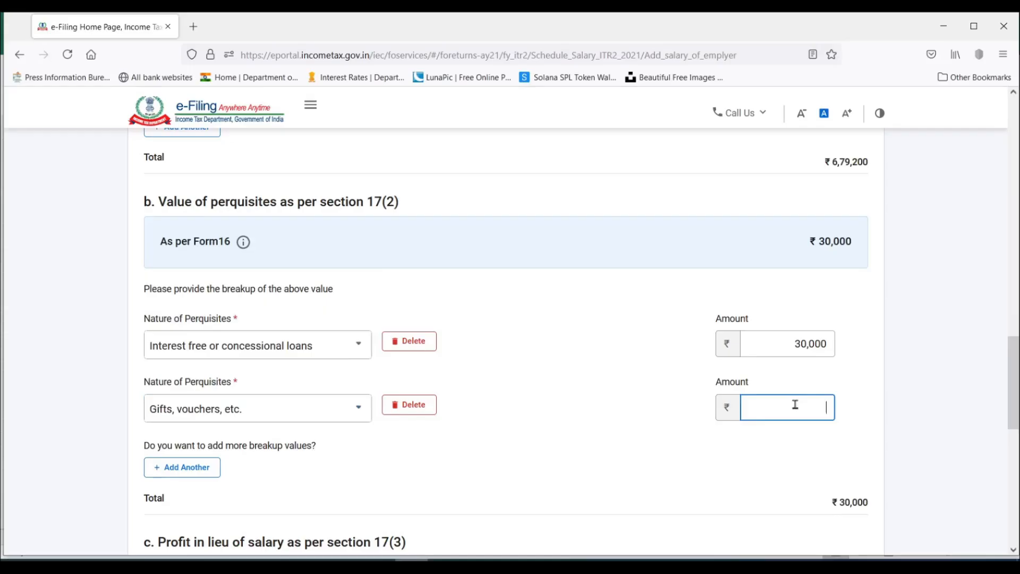
{"action": "type", "text": "15000"}
Add another row to the Section 17(2) perquisites breakup, and check the other benefit/amenity amounts on the 12BA sheet in Excel.
{"action": "left_click", "coordinate": [182, 468]}
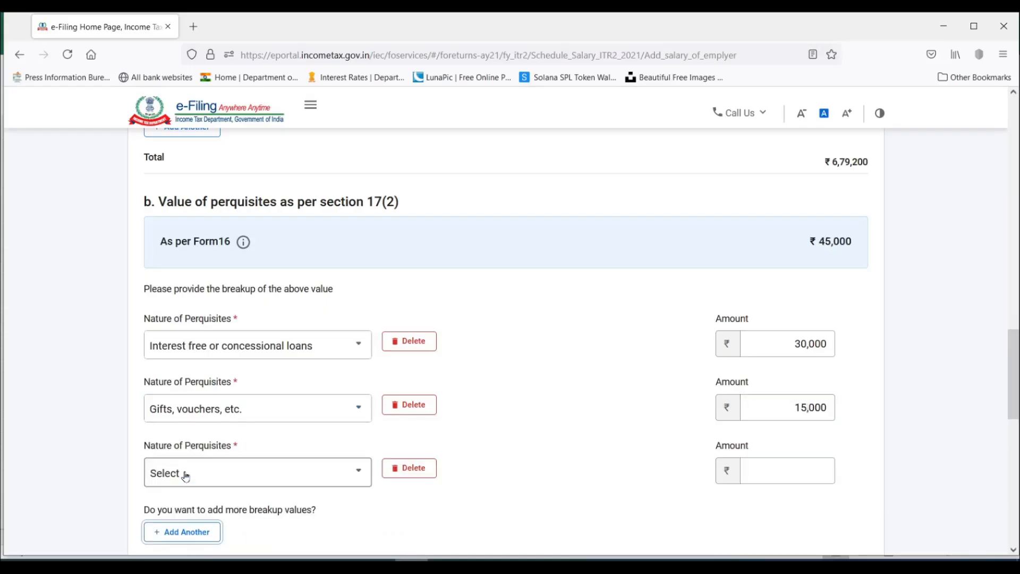
{"action": "key", "text": "alt+Tab"}
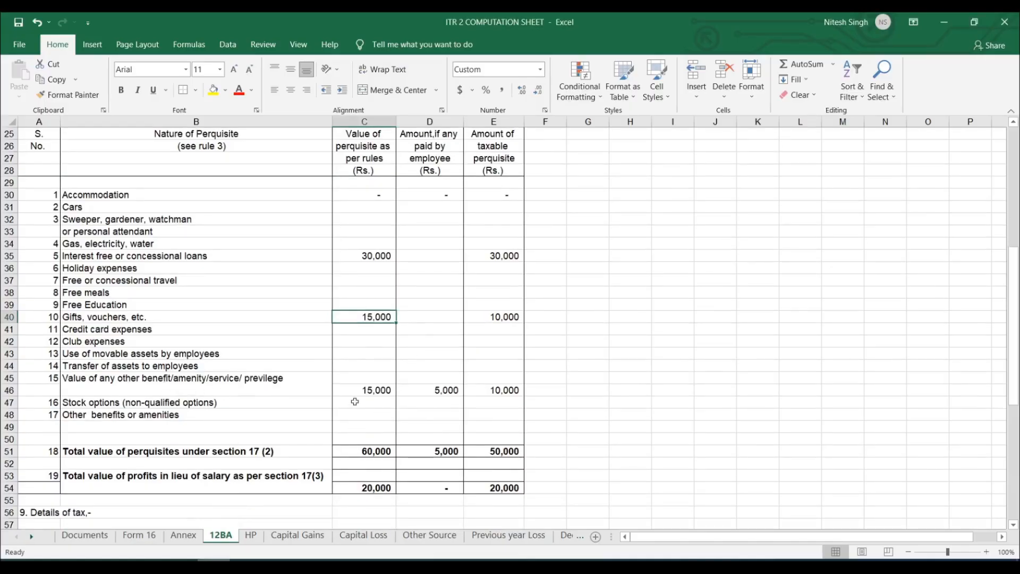
{"action": "left_click", "coordinate": [380, 392]}
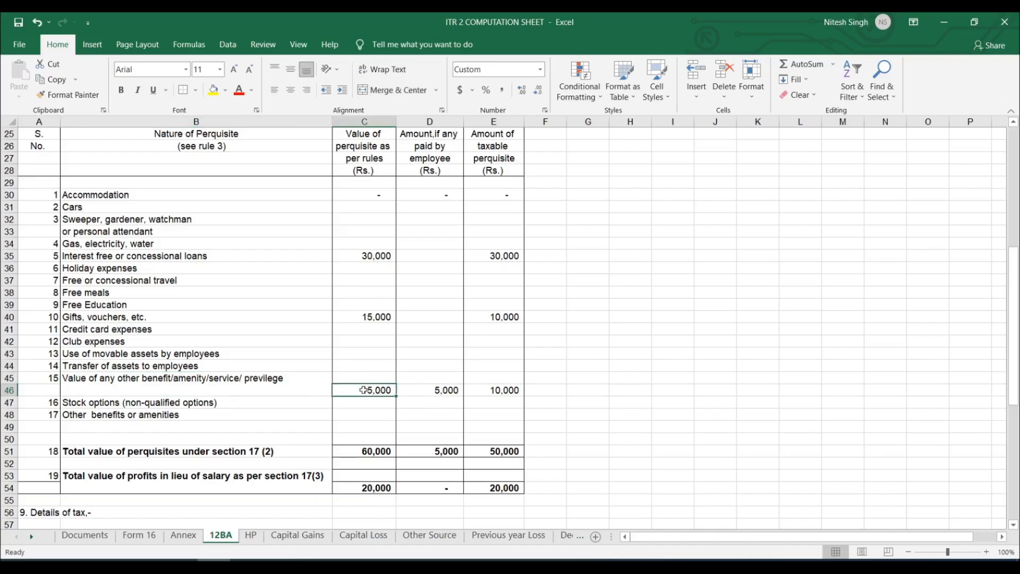
{"action": "left_click", "coordinate": [441, 391]}
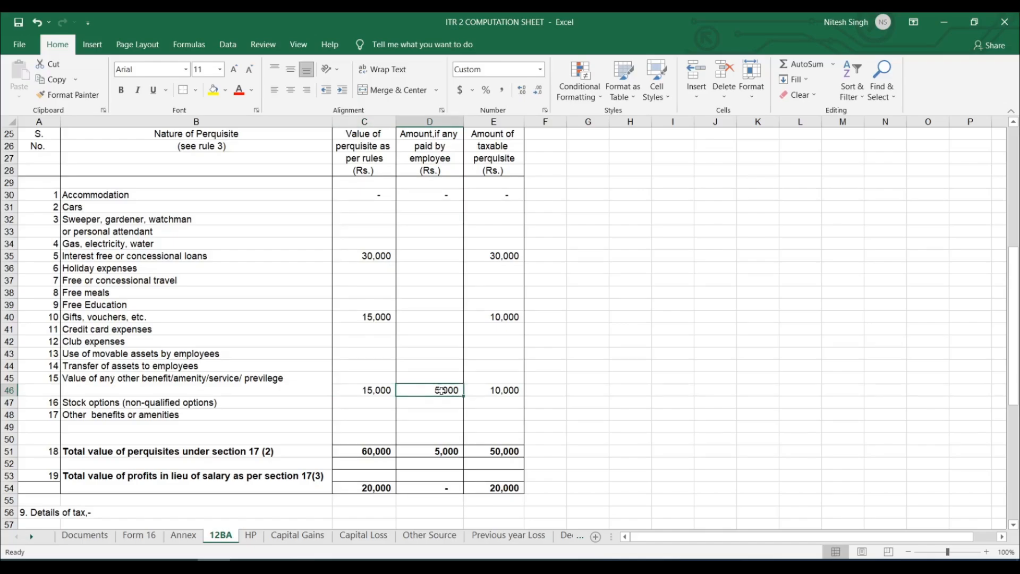
{"action": "left_click", "coordinate": [368, 395]}
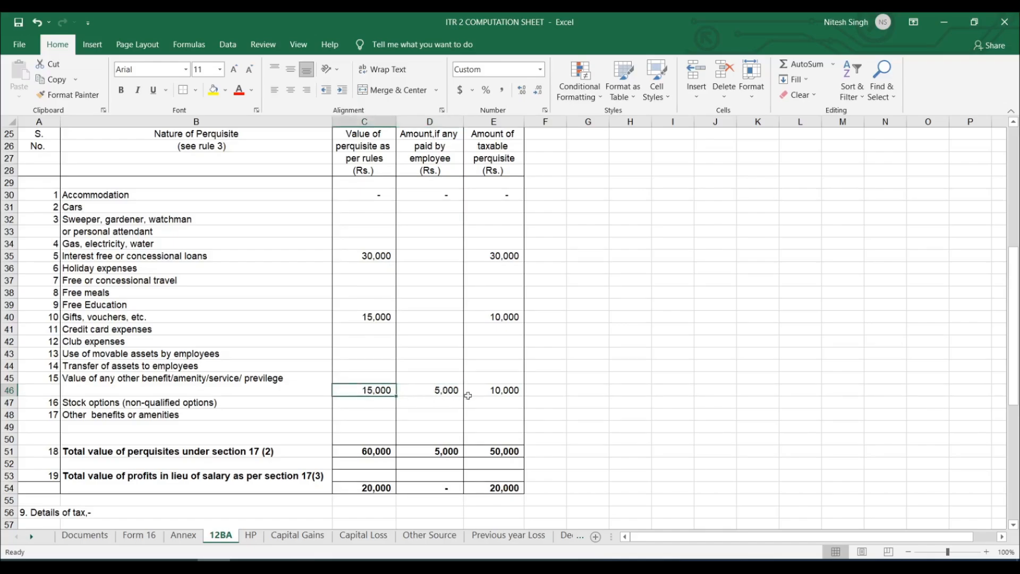
{"action": "left_click", "coordinate": [514, 390]}
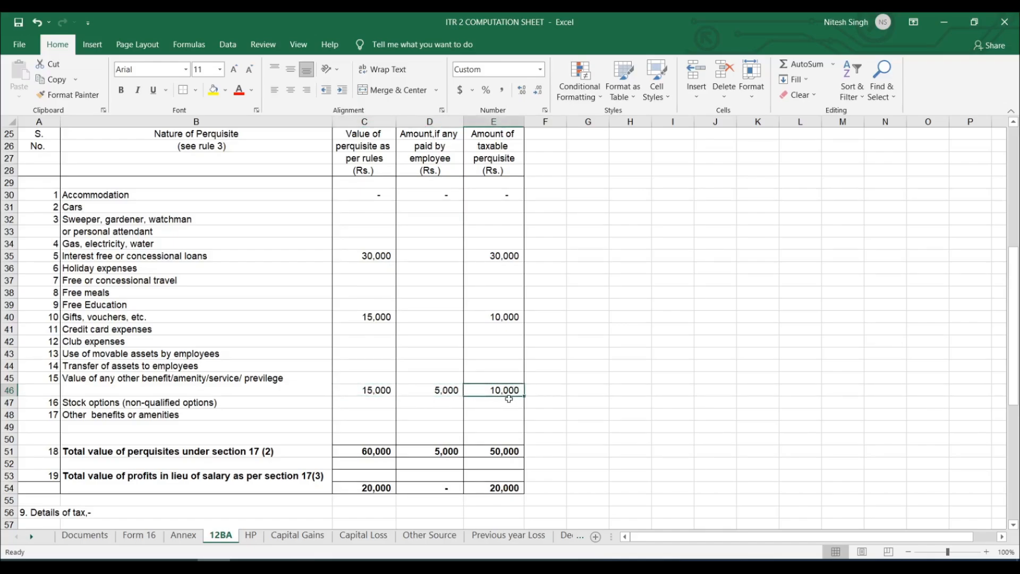
Switch to the e-Filing portal and enter Value of any other benefit/amenity/service/privilege of 10,000 in the new perquisites row.
{"action": "key", "text": "alt+Tab"}
{"action": "left_click", "coordinate": [292, 481]}
{"action": "scroll", "coordinate": [262, 434], "scroll_direction": "down", "scroll_amount": 5}
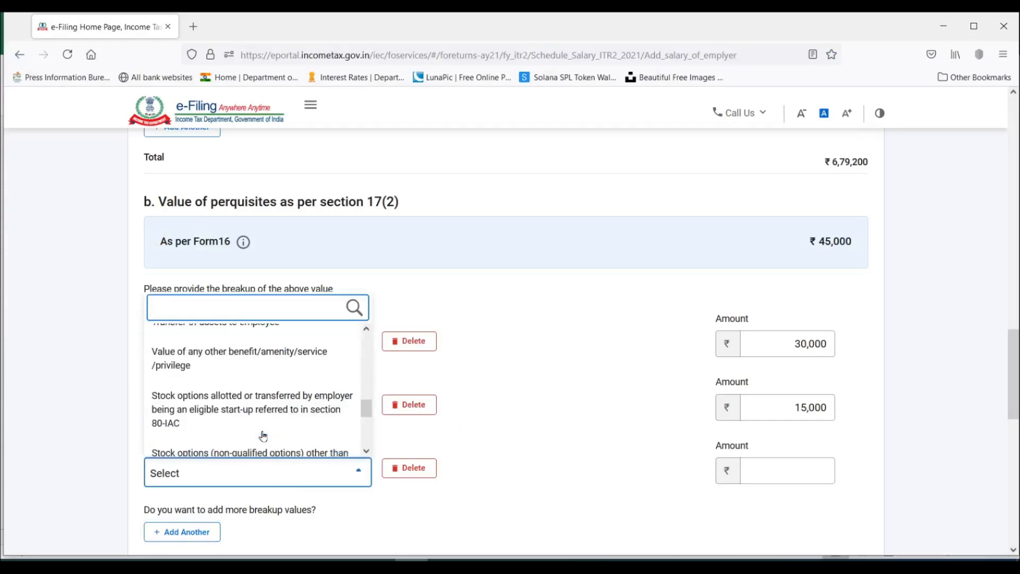
{"action": "left_click", "coordinate": [250, 355]}
{"action": "left_click", "coordinate": [761, 472]}
{"action": "type", "text": "10000"}
{"action": "left_click", "coordinate": [577, 412]}
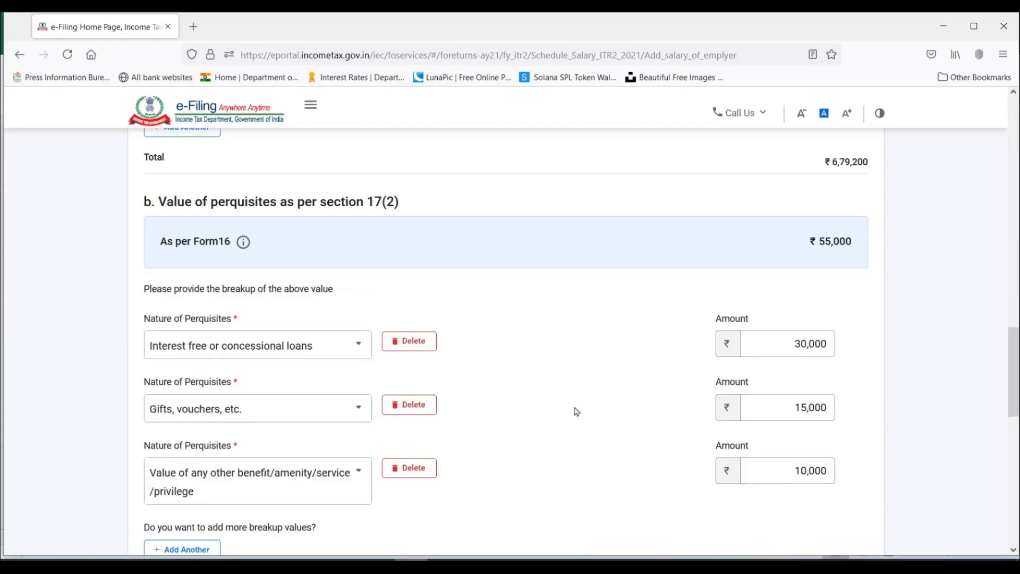
Examine the Section 17(3) profits in lieu of salary on the 12BA and Form 16 sheets in Excel.
{"action": "scroll", "coordinate": [577, 412], "scroll_direction": "down", "scroll_amount": 4}
{"action": "scroll", "coordinate": [403, 393], "scroll_direction": "down", "scroll_amount": 3}
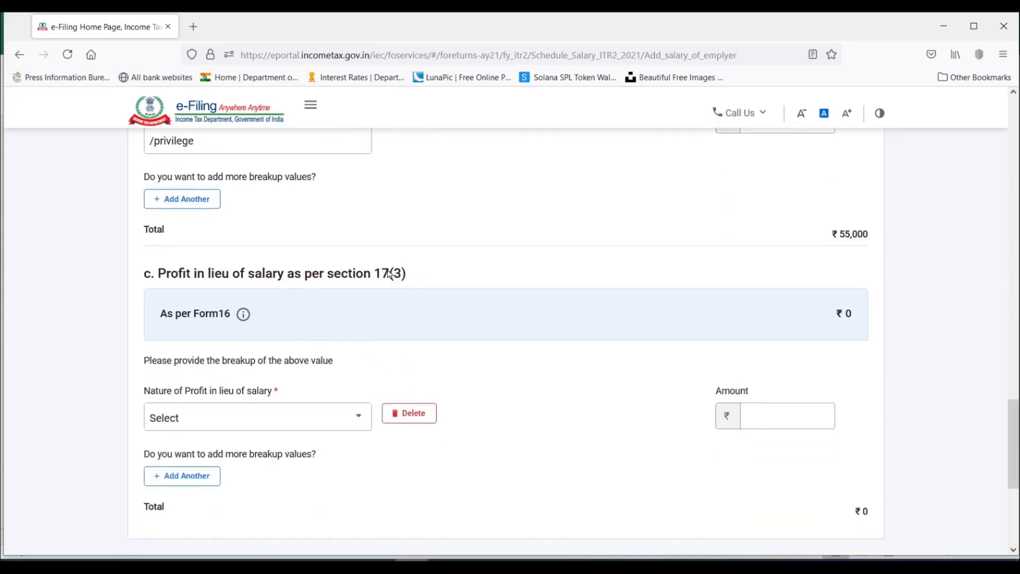
{"action": "key", "text": "alt+Tab"}
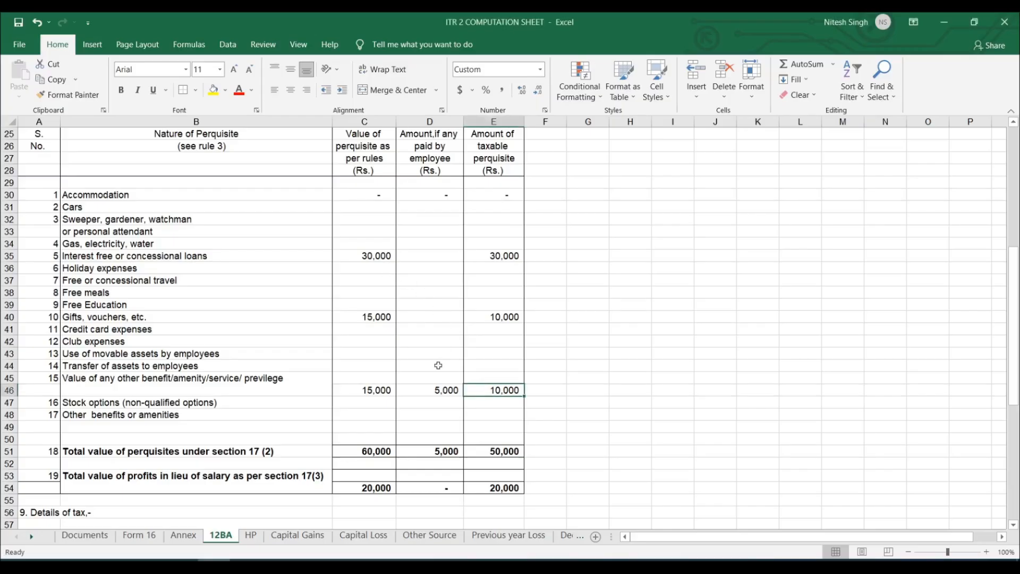
{"action": "scroll", "coordinate": [229, 470], "scroll_direction": "down", "scroll_amount": 3}
{"action": "left_click", "coordinate": [260, 371]}
{"action": "left_click", "coordinate": [490, 377]}
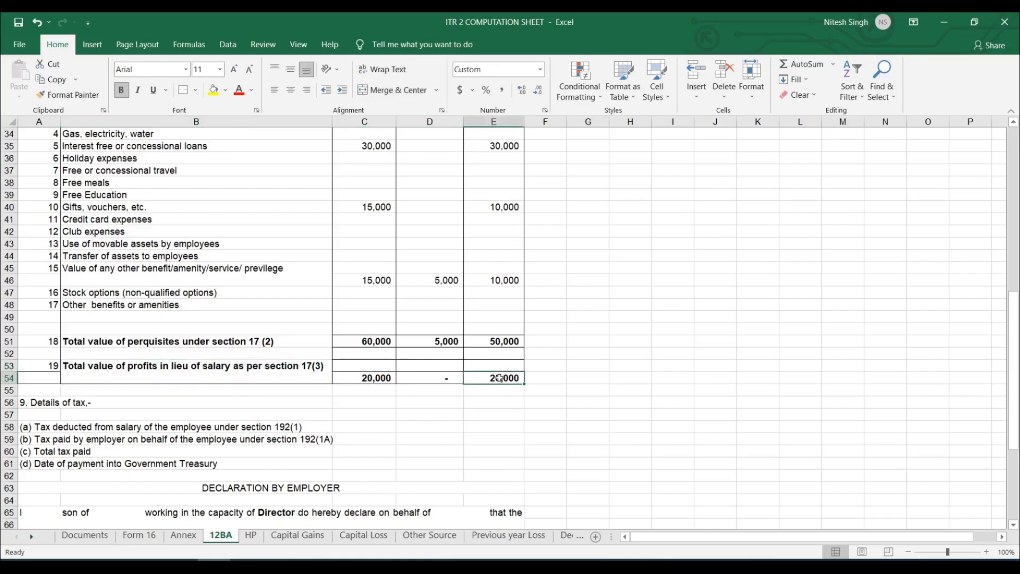
{"action": "left_click", "coordinate": [183, 536]}
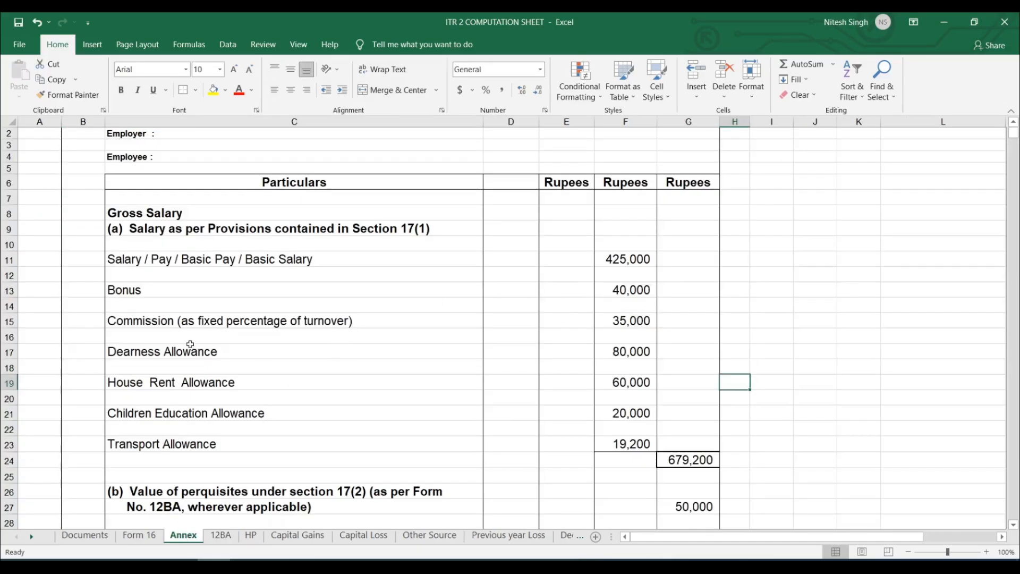
{"action": "left_click", "coordinate": [140, 535]}
{"action": "left_click", "coordinate": [529, 329]}
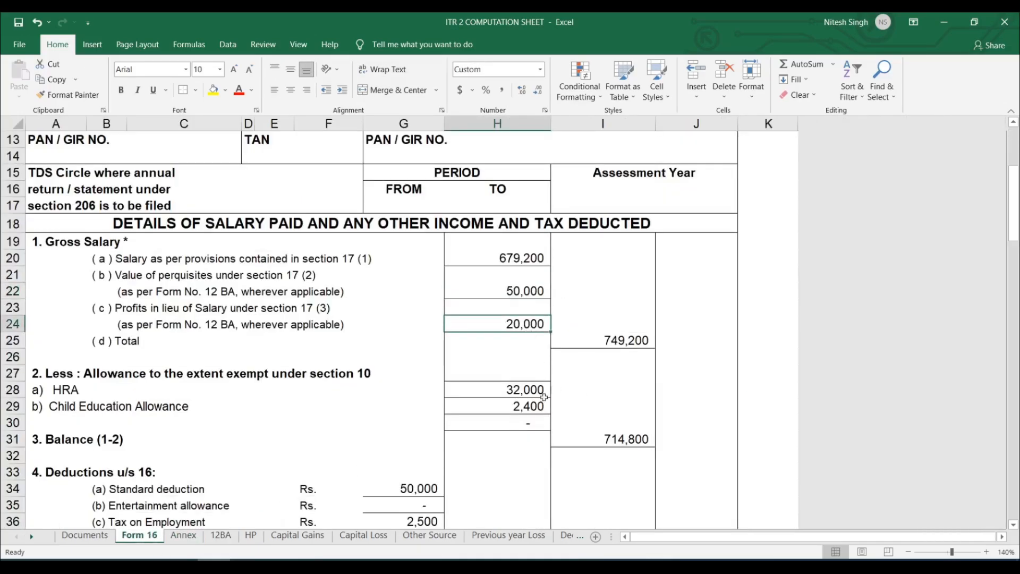
Switch to the e-Filing portal and set the Section 17(3) profit in lieu of salary to Any other, described as Other.
{"action": "key", "text": "alt+Tab"}
{"action": "scroll", "coordinate": [473, 416], "scroll_direction": "down", "scroll_amount": 2}
{"action": "left_click", "coordinate": [353, 348]}
{"action": "scroll", "coordinate": [294, 432], "scroll_direction": "down", "scroll_amount": 2}
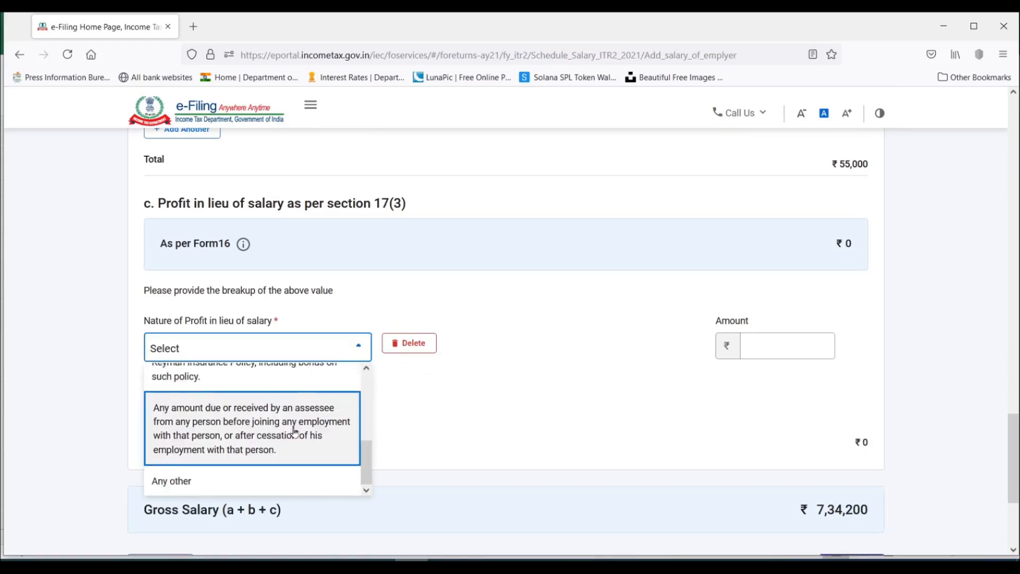
{"action": "left_click", "coordinate": [175, 480]}
{"action": "left_click", "coordinate": [558, 355]}
{"action": "type", "text": "Other"}
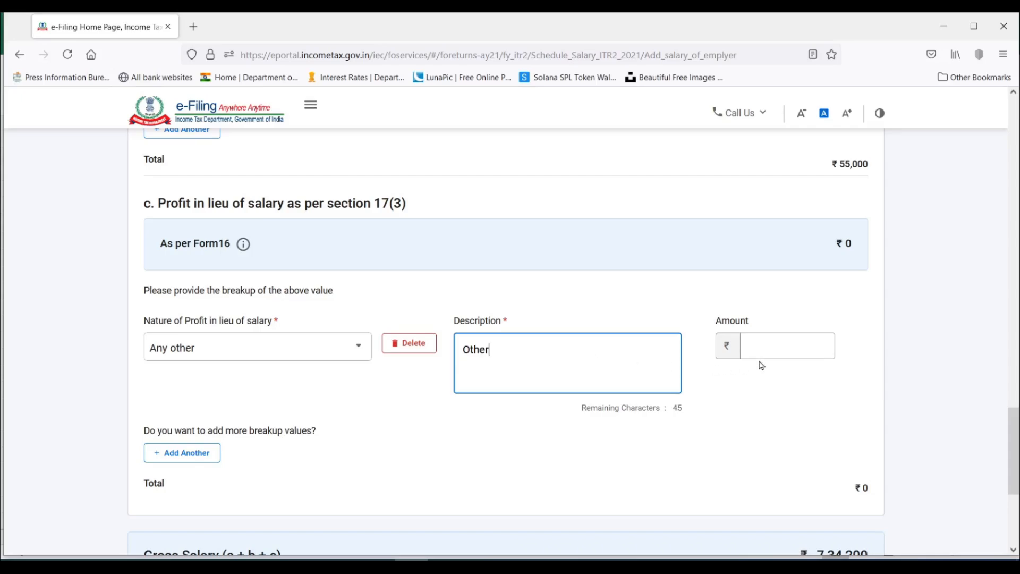
{"action": "key", "text": "BackSpace"}
{"action": "key", "text": "BackSpace"}
{"action": "key", "text": "BackSpace"}
{"action": "key", "text": "BackSpace"}
{"action": "key", "text": "BackSpace"}
Set the profit in lieu of salary amount to 20,000 and add the employer's salary details to the schedule.
{"action": "left_click", "coordinate": [813, 345]}
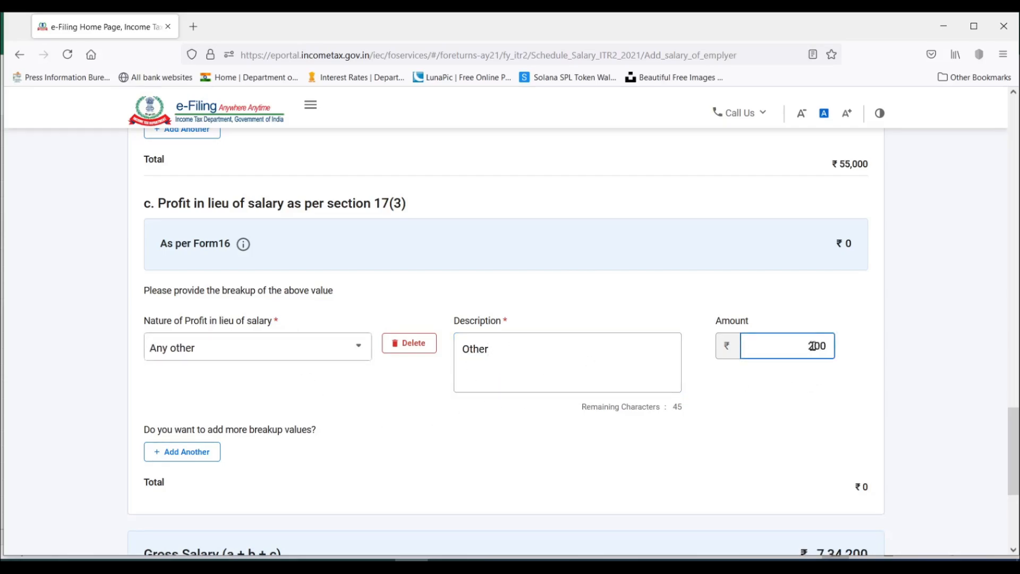
{"action": "type", "text": "00"}
{"action": "left_click", "coordinate": [763, 453]}
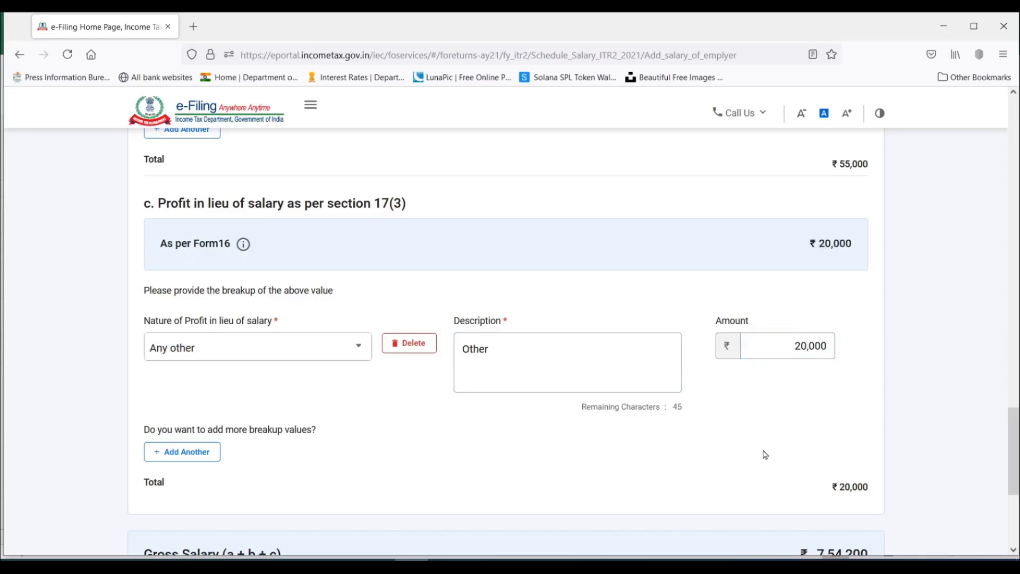
{"action": "scroll", "coordinate": [765, 454], "scroll_direction": "up", "scroll_amount": 3}
{"action": "scroll", "coordinate": [765, 454], "scroll_direction": "up", "scroll_amount": 15}
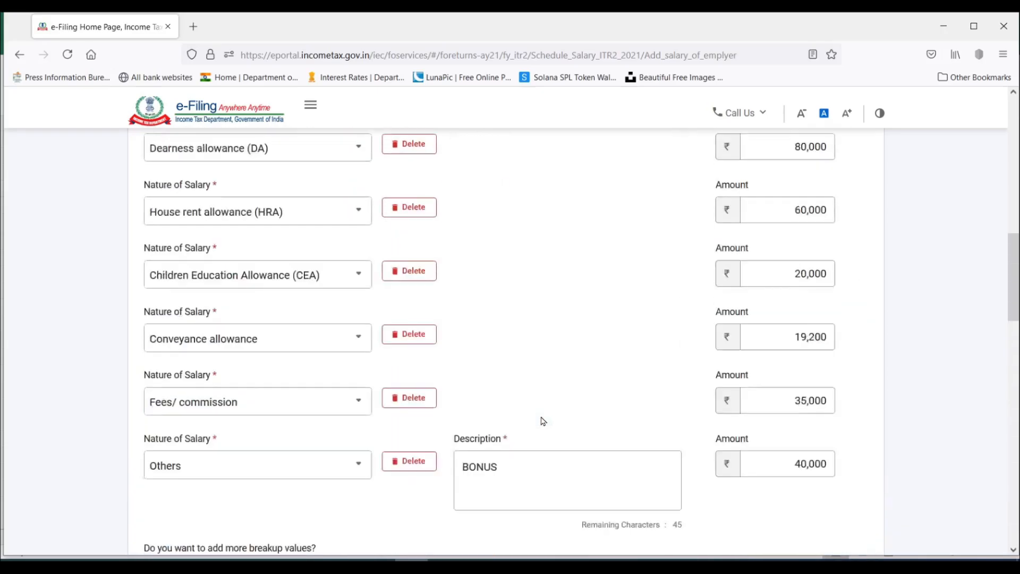
{"action": "scroll", "coordinate": [544, 421], "scroll_direction": "down", "scroll_amount": 20}
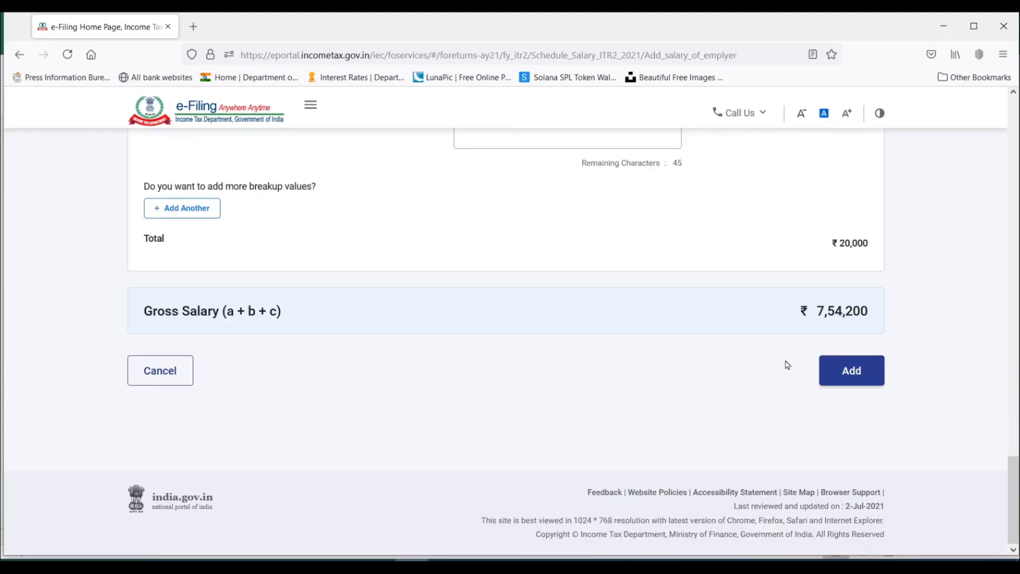
{"action": "left_click", "coordinate": [862, 373]}
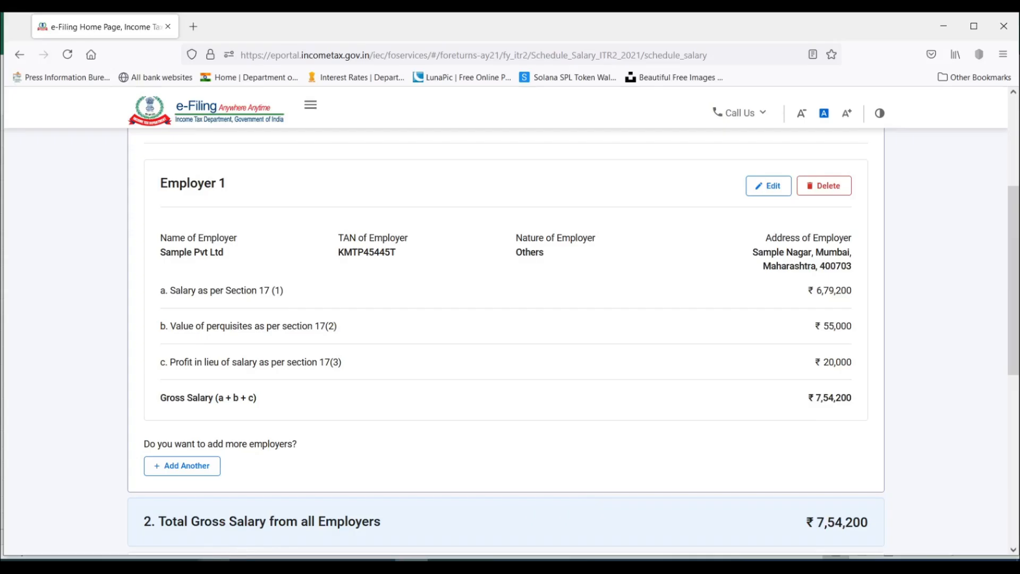
Compare the gross salary total on the Form 16 sheet in Excel with Employer 1's summary in the e-Filing portal.
{"action": "left_click", "coordinate": [214, 564]}
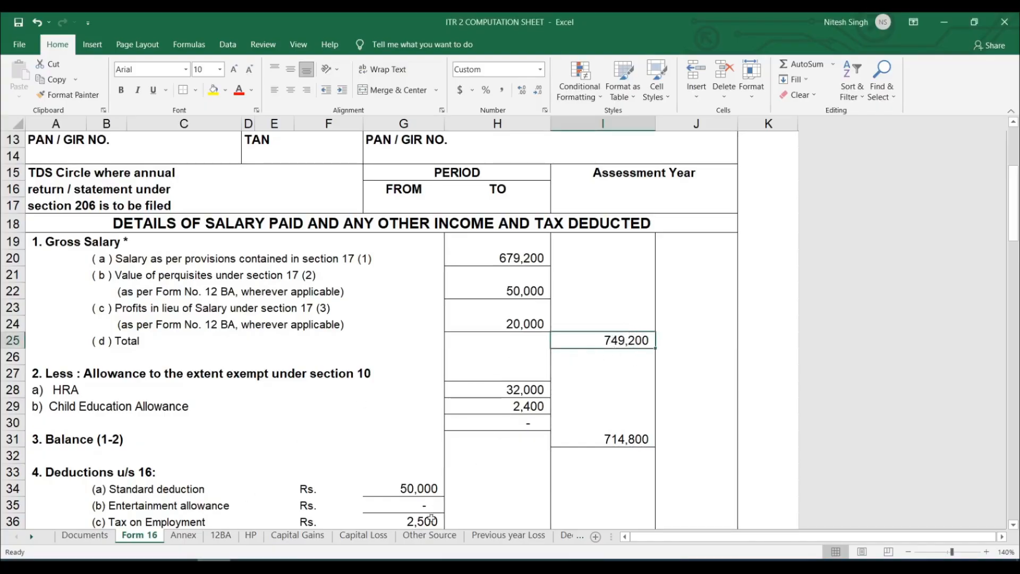
{"action": "left_click", "coordinate": [413, 565]}
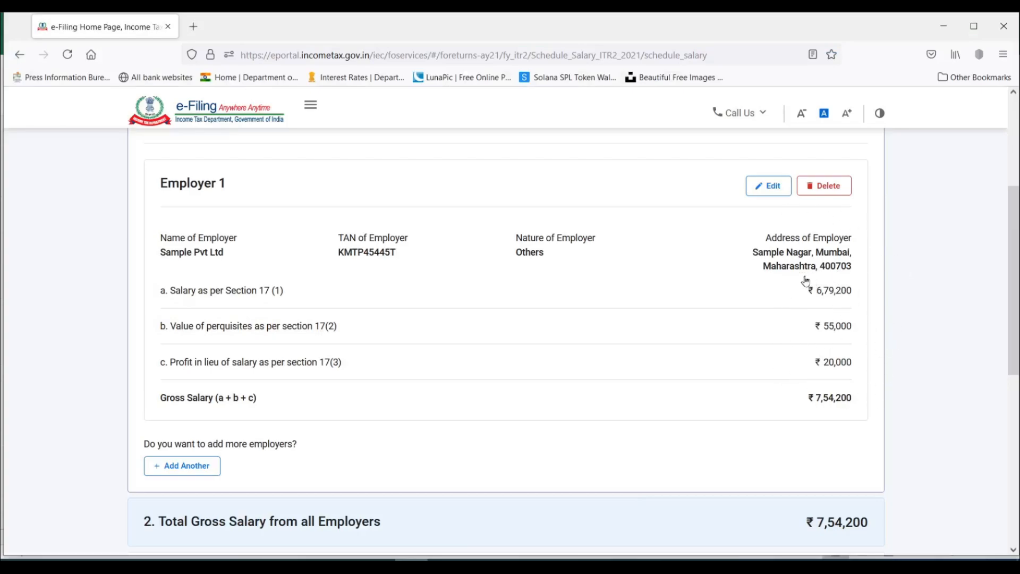
{"action": "scroll", "coordinate": [791, 334], "scroll_direction": "up", "scroll_amount": 3}
{"action": "scroll", "coordinate": [629, 365], "scroll_direction": "down", "scroll_amount": 3}
Switch to Excel and enter 5,000 as the amount paid by the employee for Gifts, vouchers, etc. on the 12BA sheet.
{"action": "key", "text": "alt+Tab"}
{"action": "scroll", "coordinate": [550, 388], "scroll_direction": "down", "scroll_amount": 2}
{"action": "left_click", "coordinate": [220, 536]}
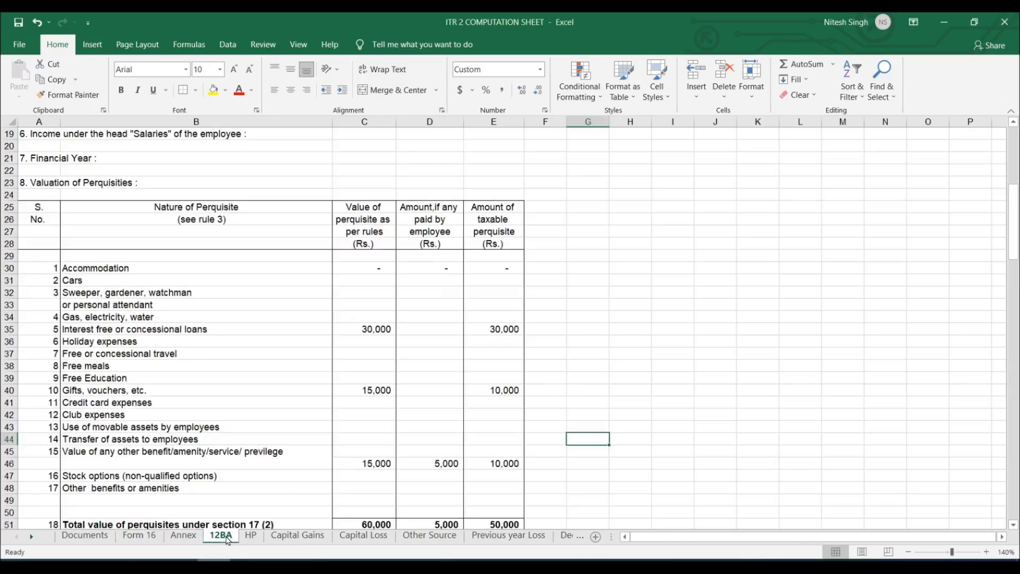
{"action": "scroll", "coordinate": [513, 360], "scroll_direction": "down", "scroll_amount": 2}
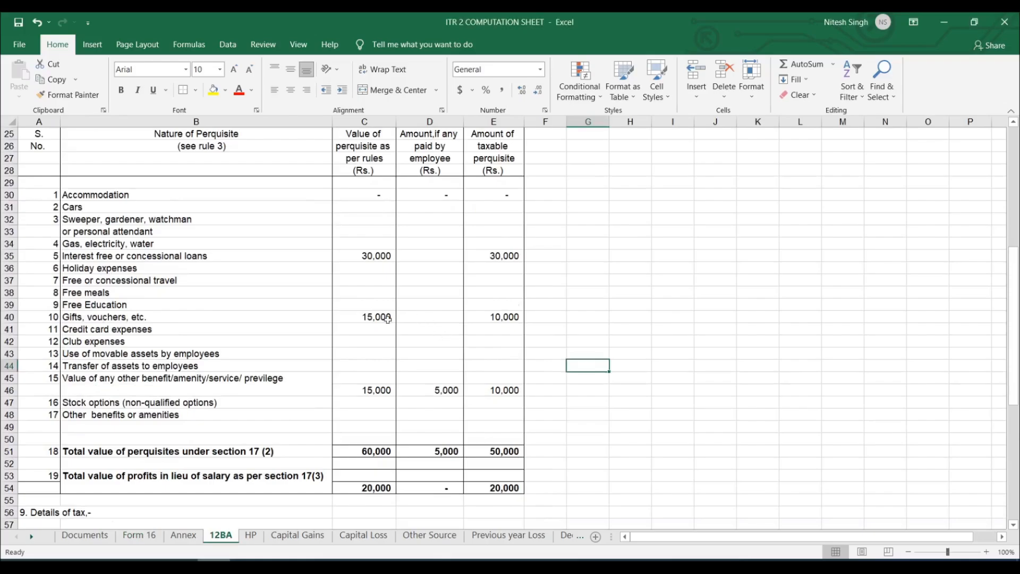
{"action": "left_click", "coordinate": [388, 319]}
{"action": "left_click", "coordinate": [431, 320]}
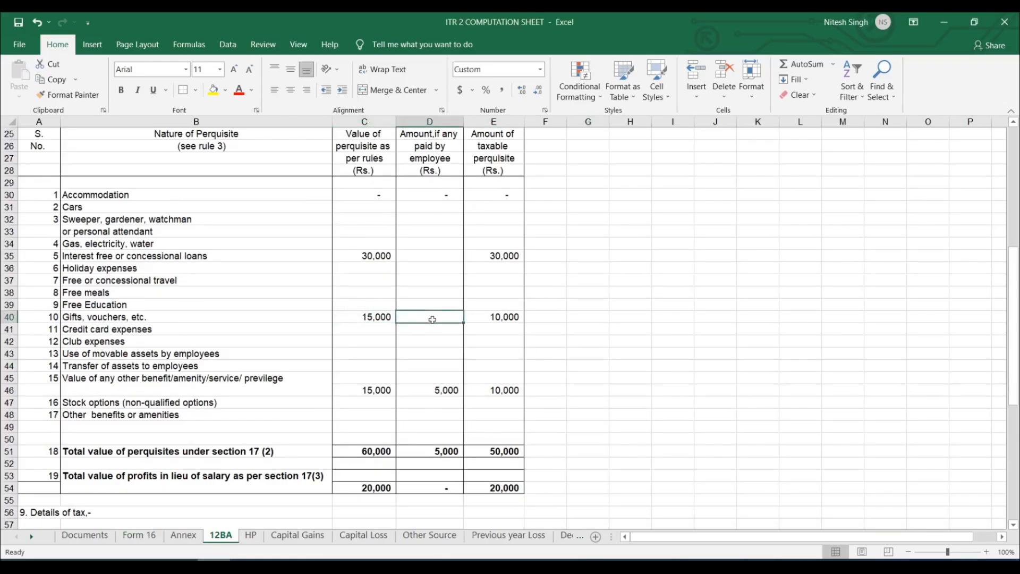
{"action": "type", "text": "5,00"}
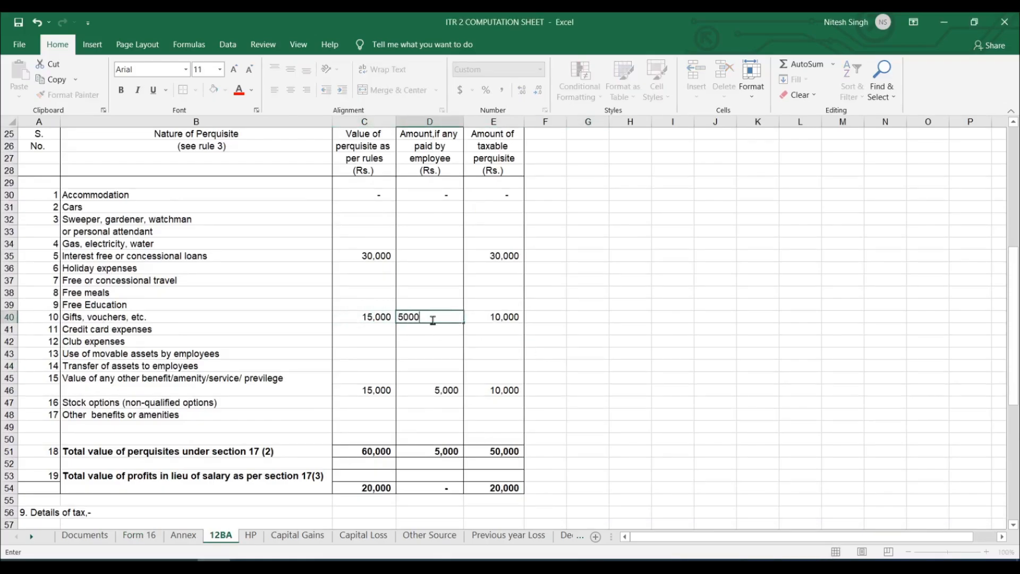
{"action": "type", "text": "0"}
{"action": "left_click", "coordinate": [564, 338]}
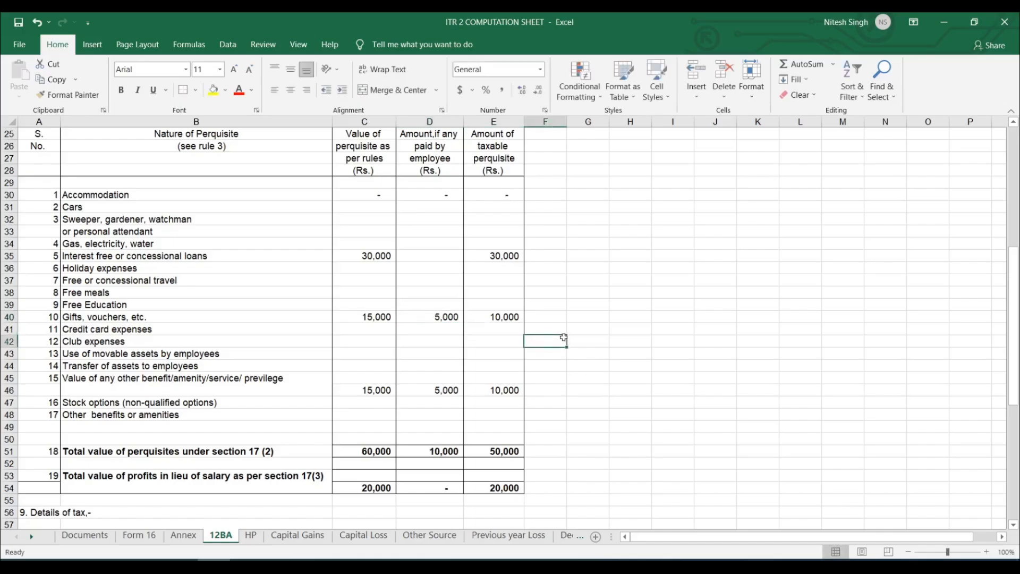
{"action": "left_click", "coordinate": [502, 318]}
{"action": "left_click", "coordinate": [446, 317]}
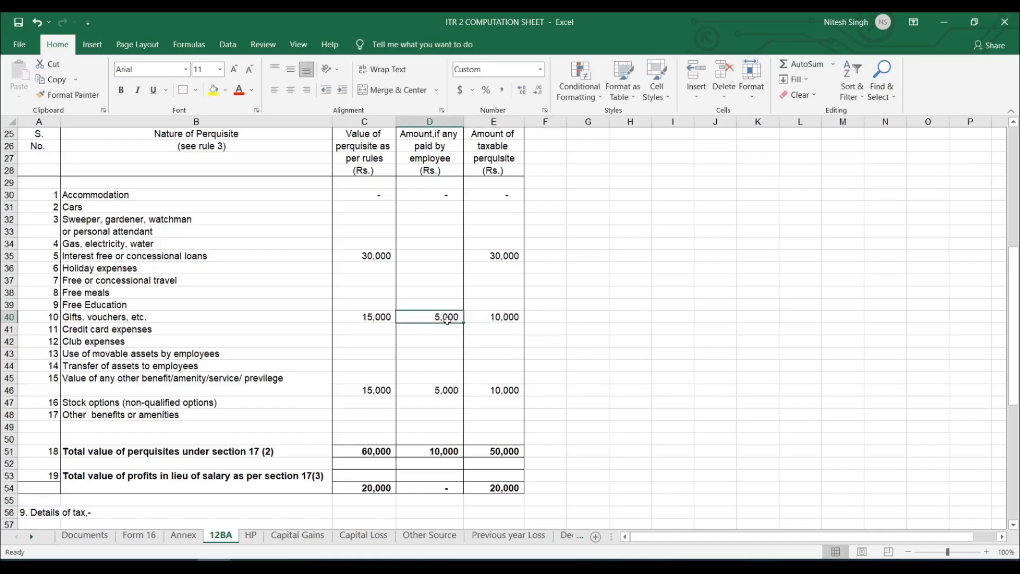
{"action": "left_click", "coordinate": [510, 319]}
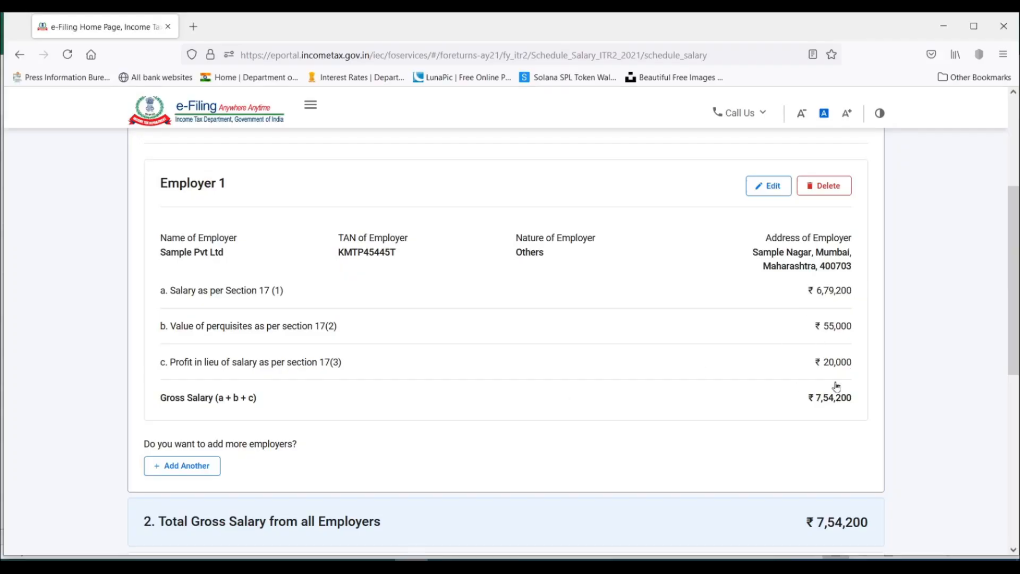
In the e-Filing portal, set Employer 1's Gifts, vouchers, etc. perquisite amount to 10,000 and save the salary details.
{"action": "left_click", "coordinate": [767, 192]}
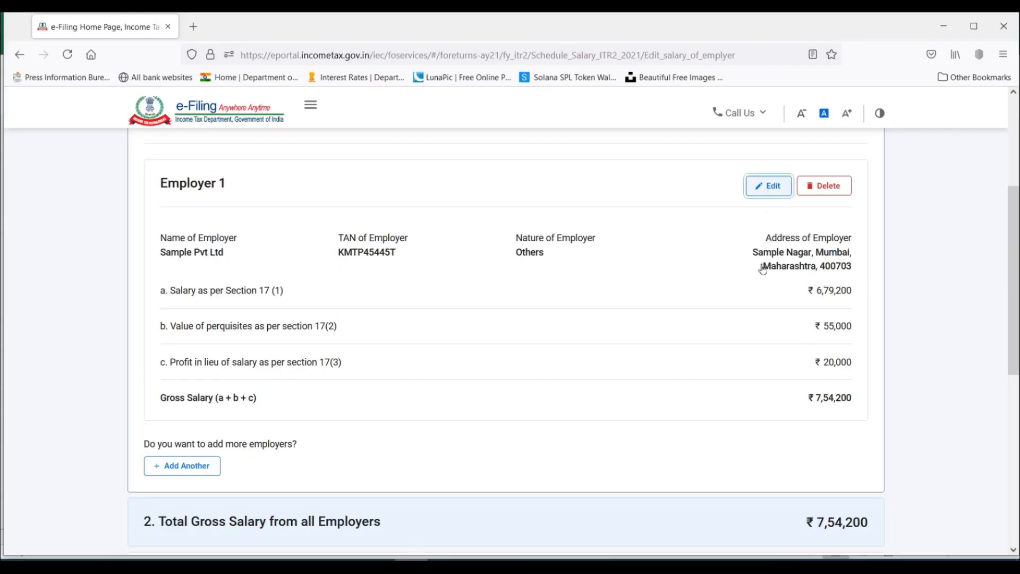
{"action": "scroll", "coordinate": [698, 399], "scroll_direction": "down", "scroll_amount": 10}
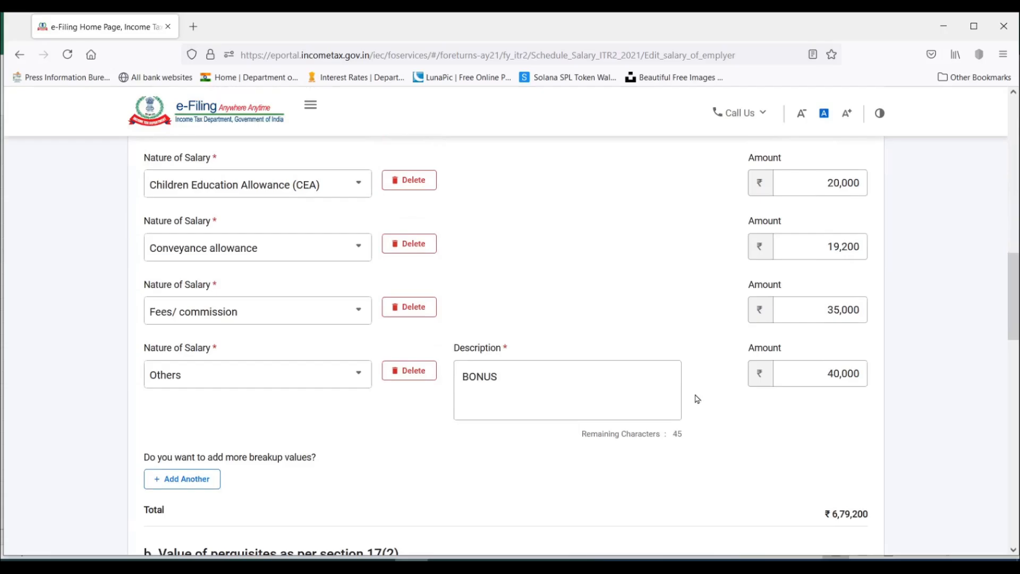
{"action": "scroll", "coordinate": [697, 400], "scroll_direction": "down", "scroll_amount": 6}
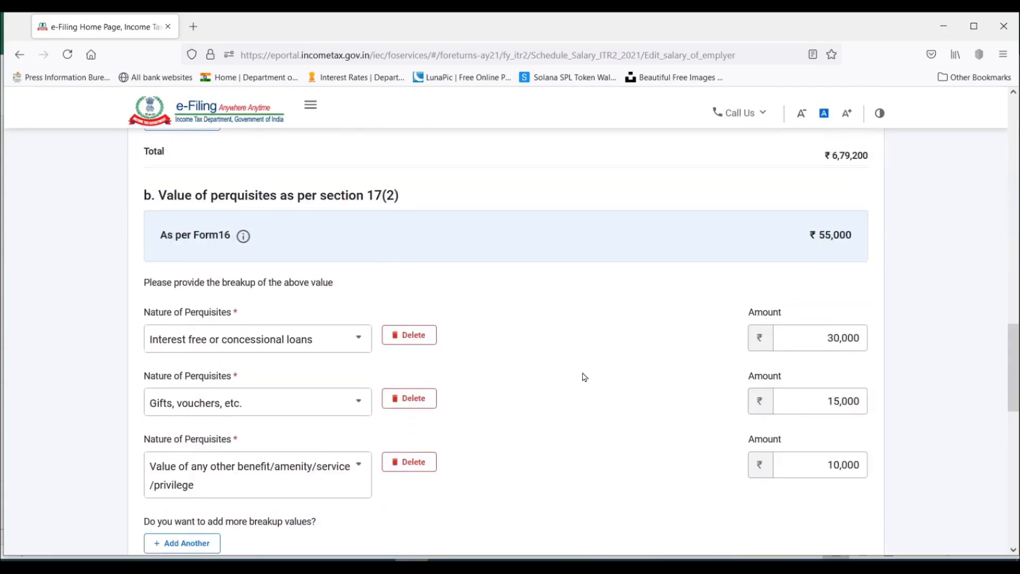
{"action": "scroll", "coordinate": [585, 377], "scroll_direction": "down", "scroll_amount": 1}
{"action": "left_click", "coordinate": [839, 331]}
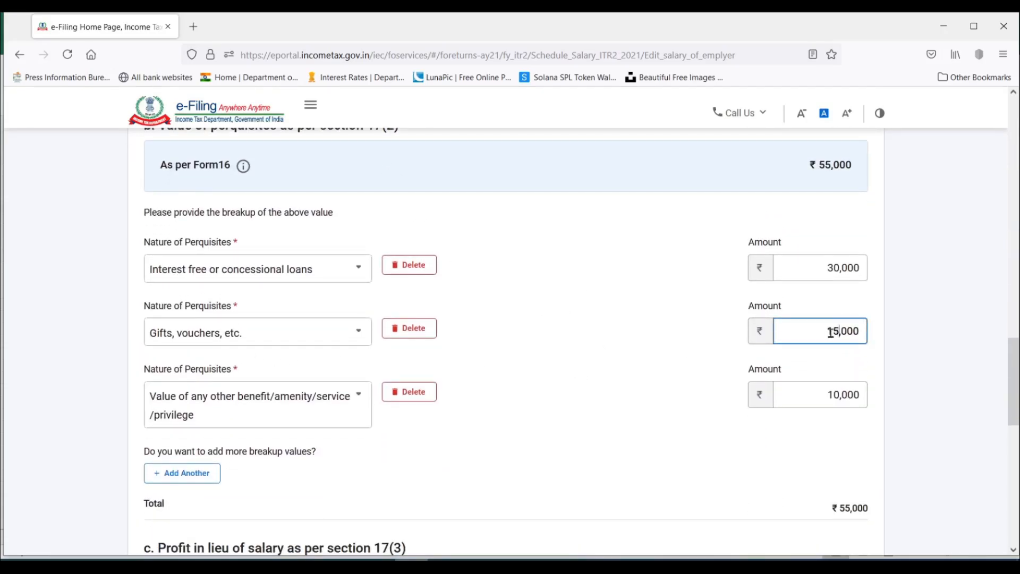
{"action": "double_click", "coordinate": [830, 333]}
{"action": "type", "text": "10"}
{"action": "left_click", "coordinate": [774, 460]}
{"action": "scroll", "coordinate": [776, 461], "scroll_direction": "down", "scroll_amount": 8}
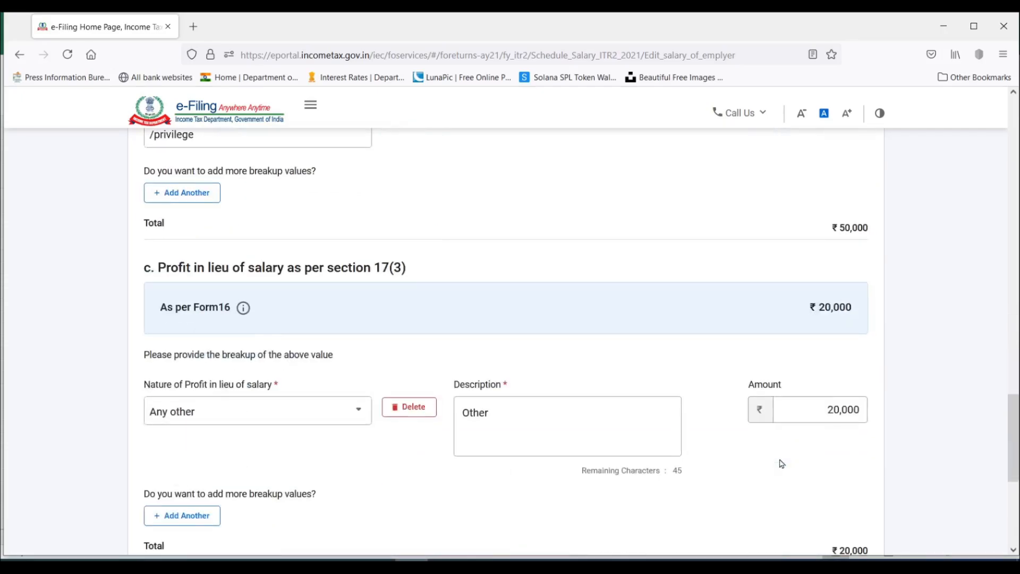
{"action": "left_click", "coordinate": [840, 373]}
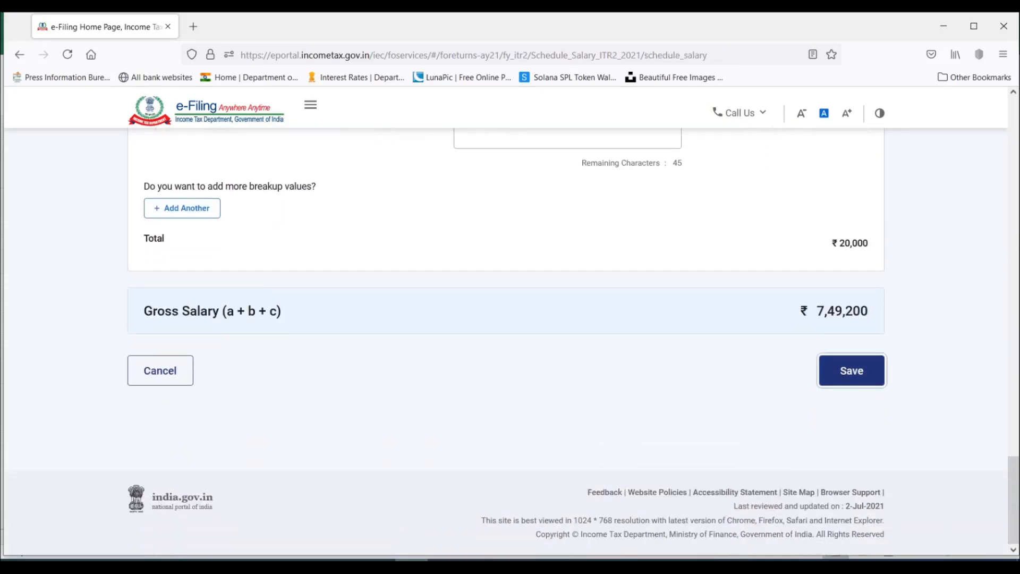
{"action": "scroll", "coordinate": [774, 349], "scroll_direction": "down", "scroll_amount": 3}
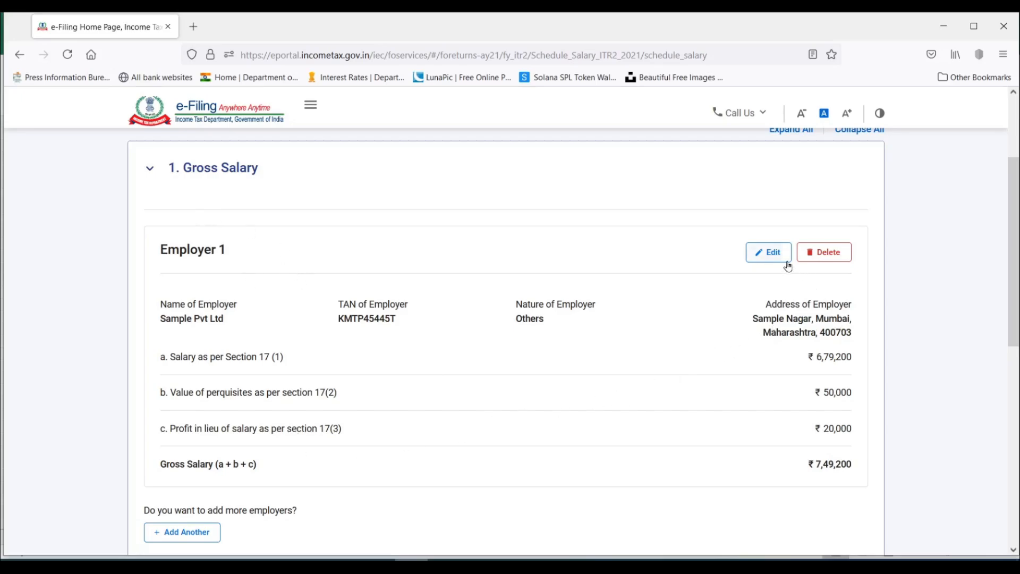
{"action": "scroll", "coordinate": [472, 361], "scroll_direction": "down", "scroll_amount": 1}
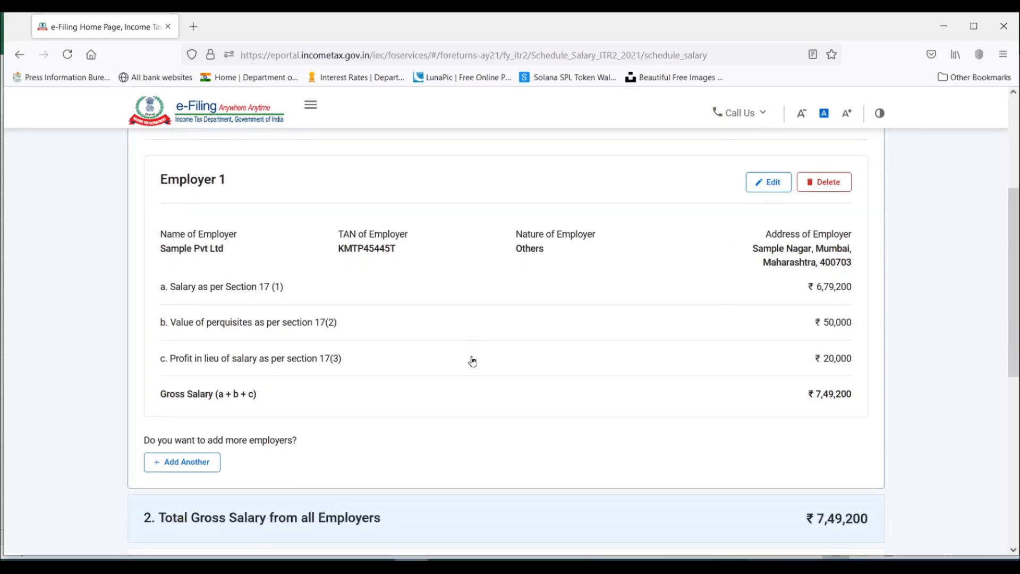
{"action": "left_click", "coordinate": [182, 463]}
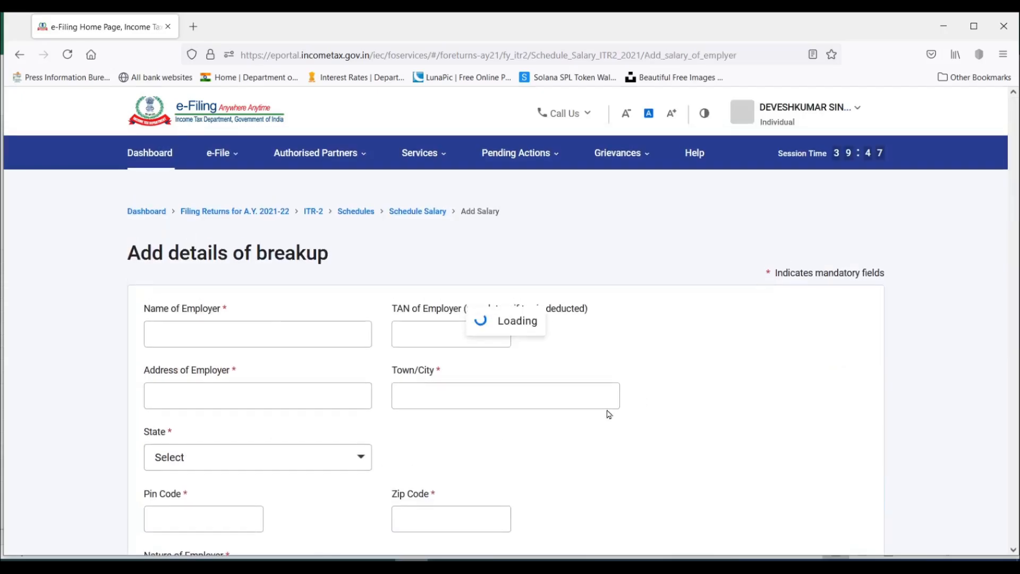
{"action": "scroll", "coordinate": [699, 401], "scroll_direction": "down", "scroll_amount": 3}
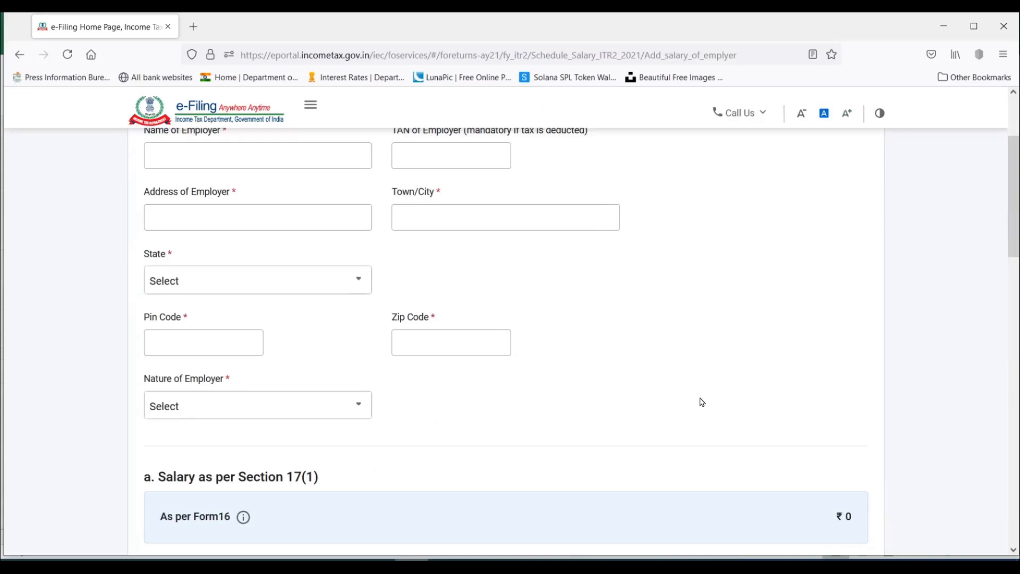
{"action": "scroll", "coordinate": [702, 403], "scroll_direction": "down", "scroll_amount": 15}
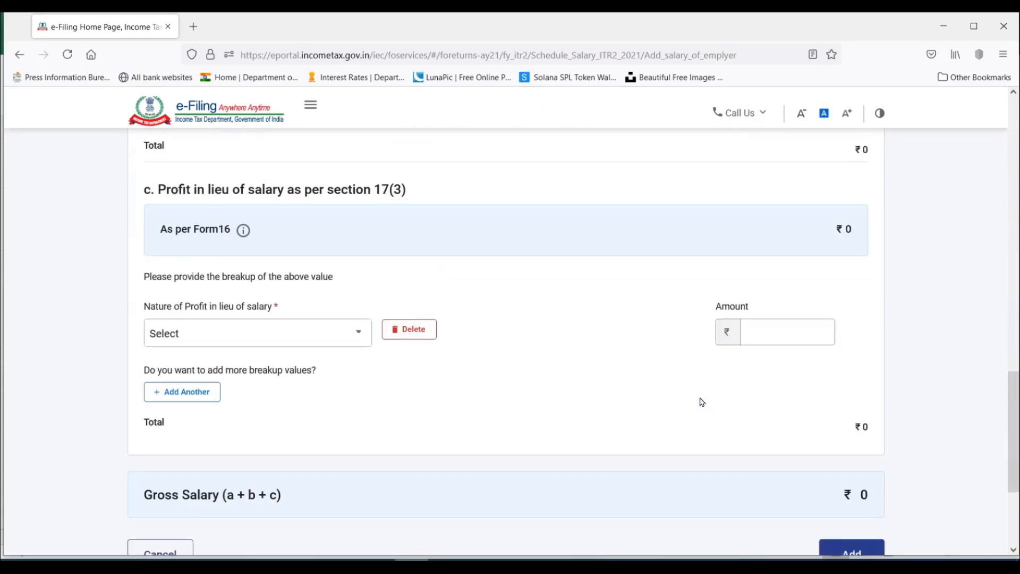
{"action": "left_click", "coordinate": [157, 378]}
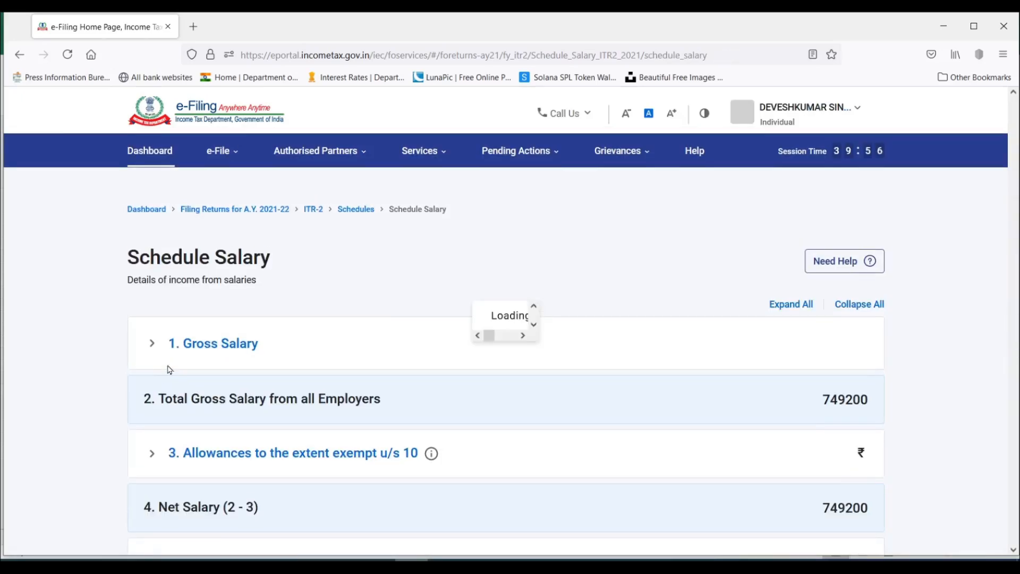
Start a new exempt allowance entry under Allowances to the extent exempt u/s 10 and open its list of allowance types.
{"action": "scroll", "coordinate": [546, 387], "scroll_direction": "down", "scroll_amount": 3}
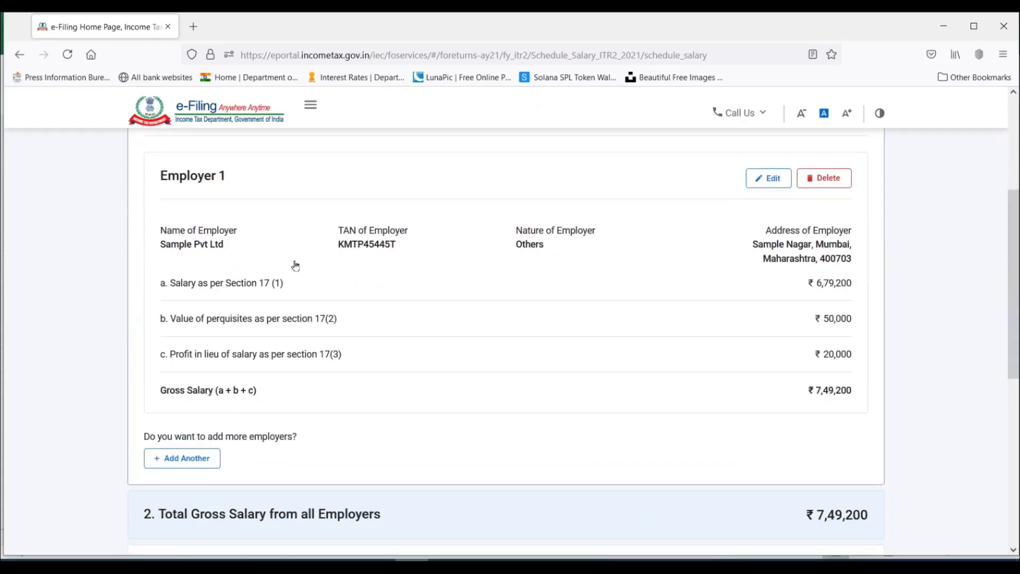
{"action": "scroll", "coordinate": [739, 336], "scroll_direction": "down", "scroll_amount": 1}
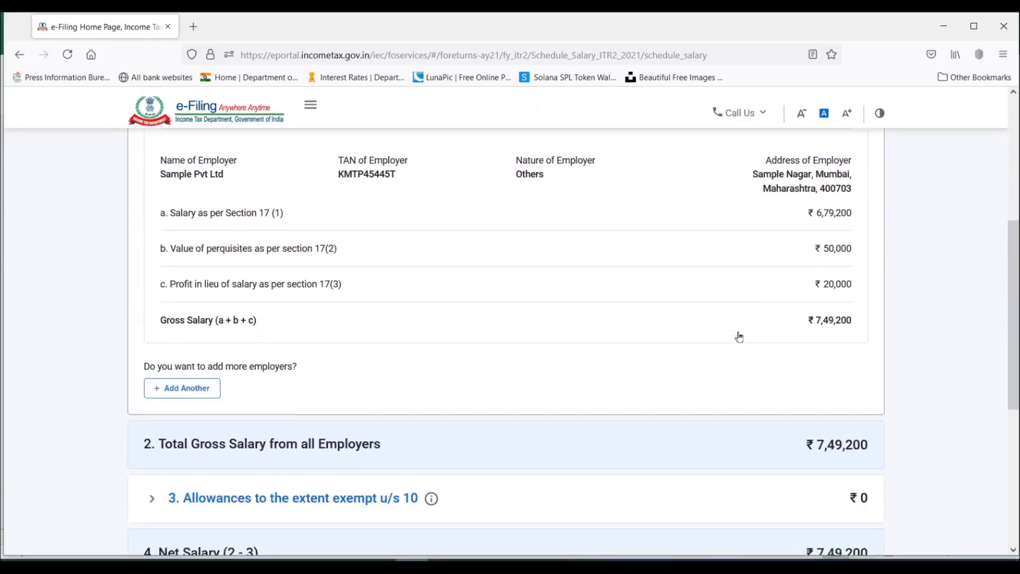
{"action": "scroll", "coordinate": [620, 291], "scroll_direction": "down", "scroll_amount": 3}
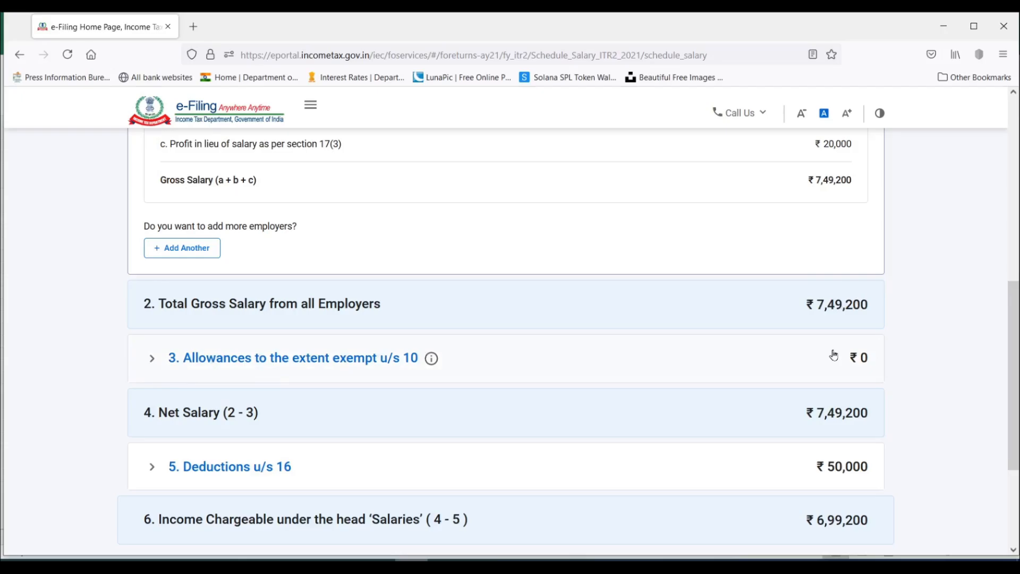
{"action": "left_click", "coordinate": [153, 361]}
{"action": "scroll", "coordinate": [153, 365], "scroll_direction": "down", "scroll_amount": 5}
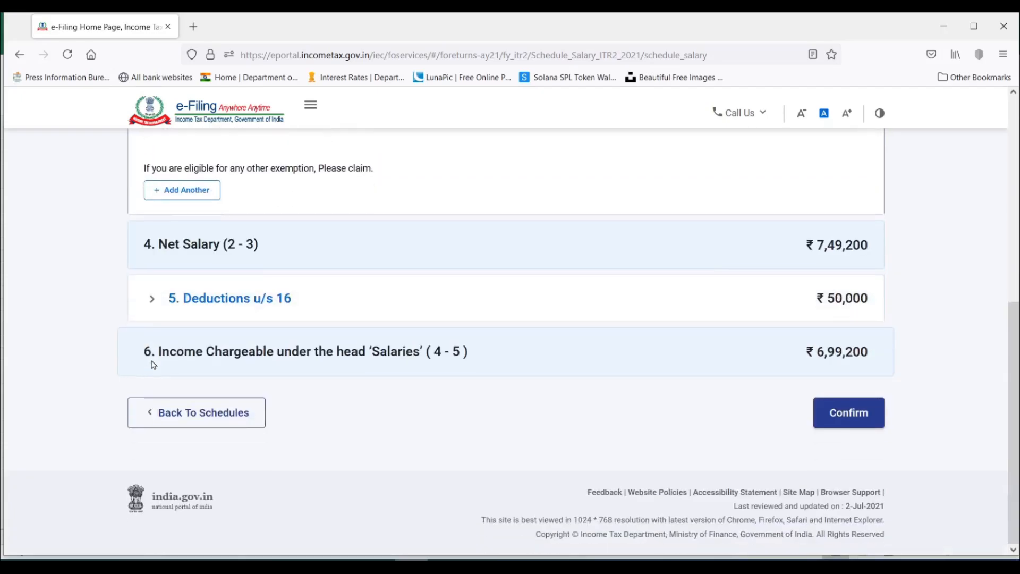
{"action": "scroll", "coordinate": [405, 438], "scroll_direction": "up", "scroll_amount": 3}
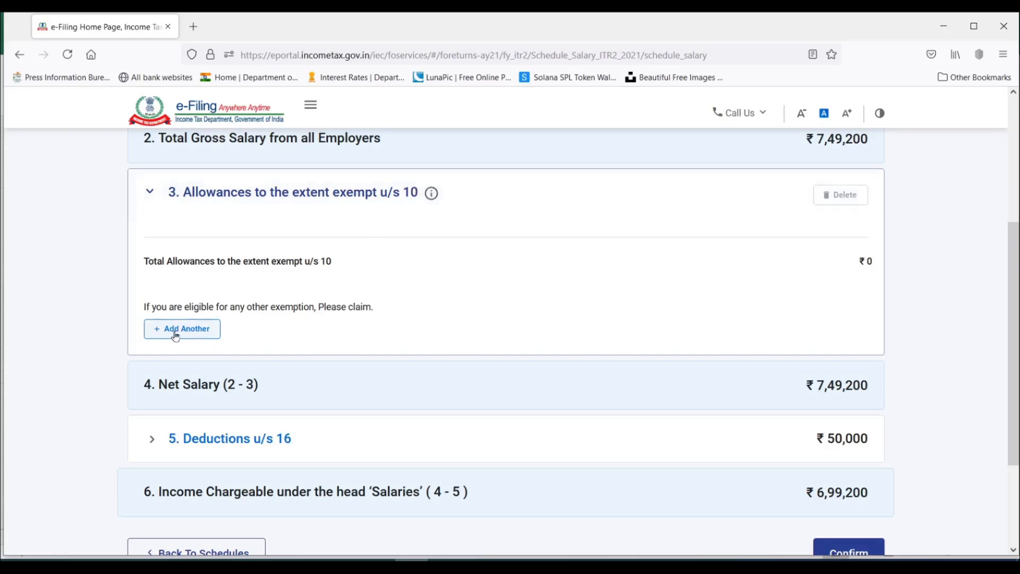
{"action": "left_click", "coordinate": [200, 330]}
{"action": "left_click", "coordinate": [305, 342]}
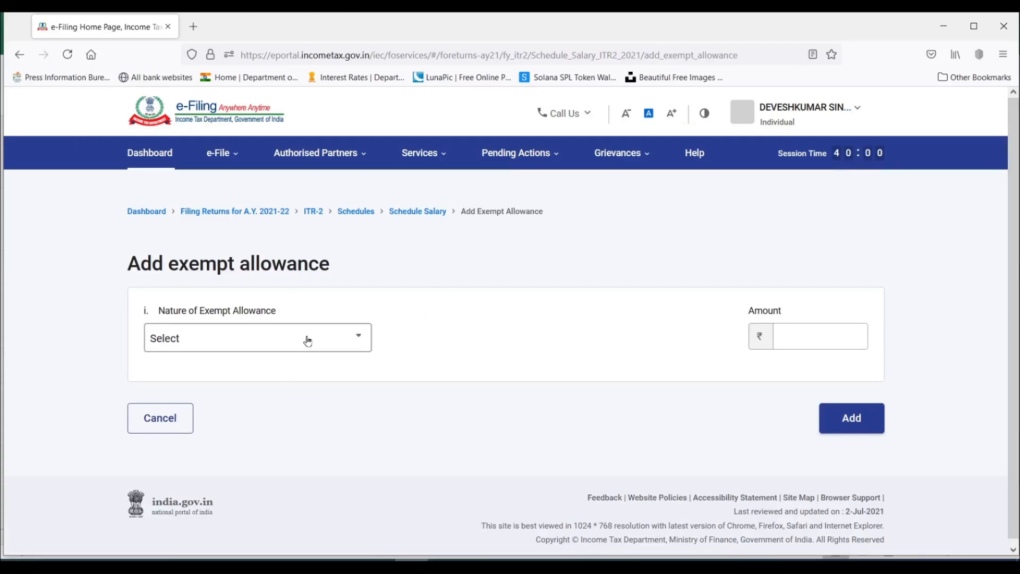
{"action": "key", "text": "Down"}
{"action": "key", "text": "Down"}
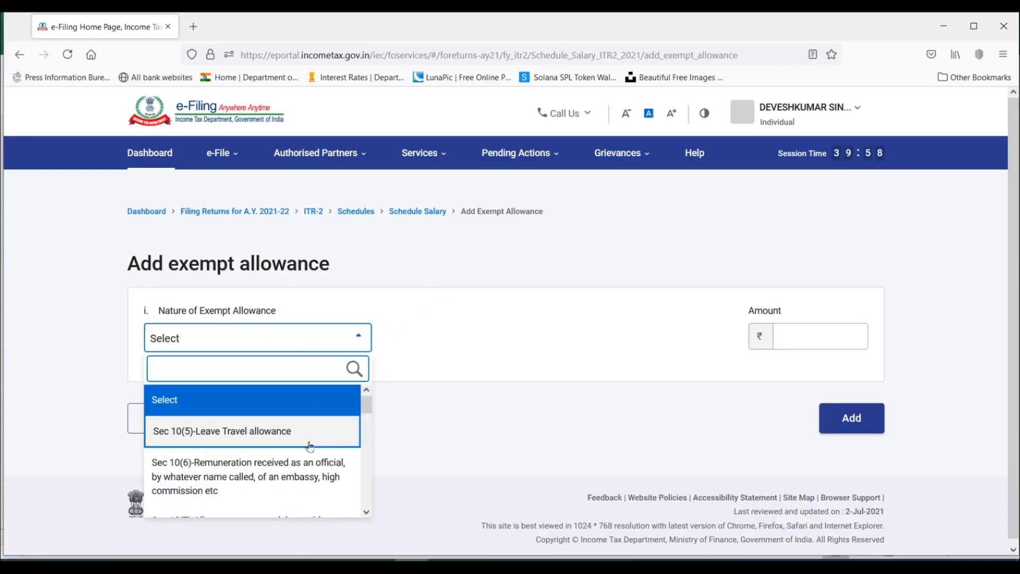
Switch to Excel and check the allowances exempt under section 10 on the Annex and Form 16 sheets.
{"action": "key", "text": "alt+Tab"}
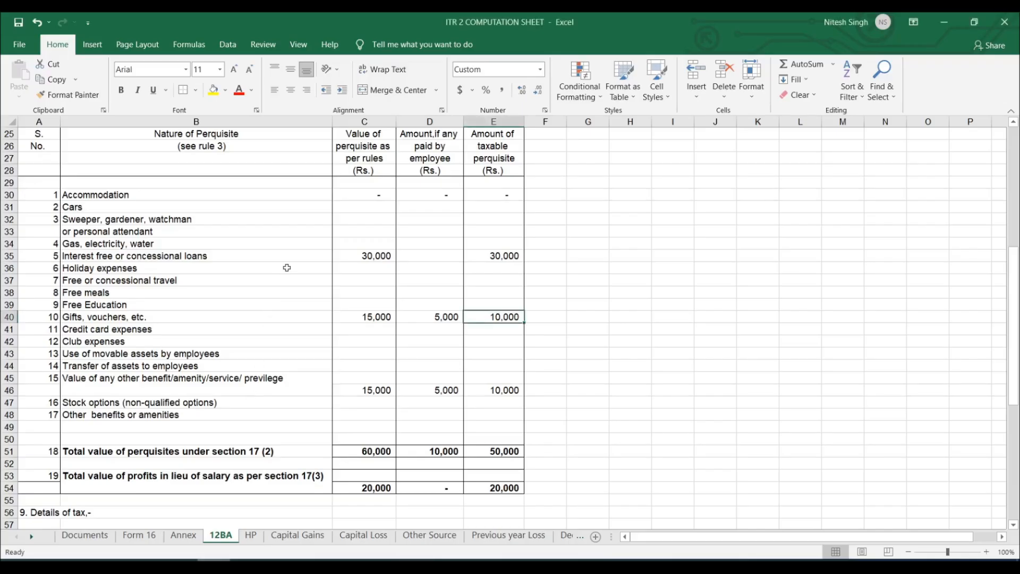
{"action": "left_click", "coordinate": [184, 535]}
{"action": "scroll", "coordinate": [504, 237], "scroll_direction": "down", "scroll_amount": 2}
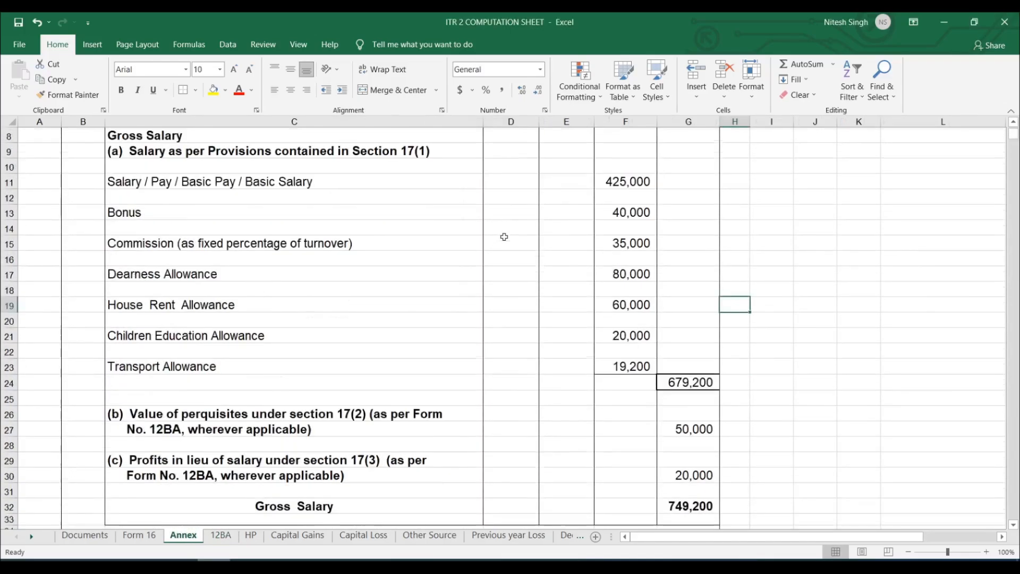
{"action": "scroll", "coordinate": [504, 236], "scroll_direction": "down", "scroll_amount": 4}
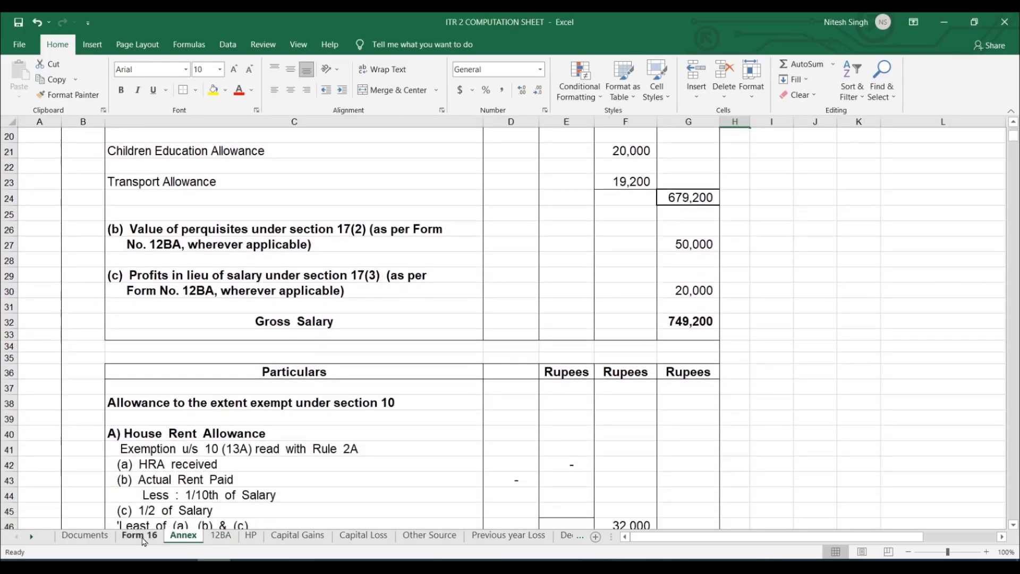
{"action": "left_click", "coordinate": [140, 536]}
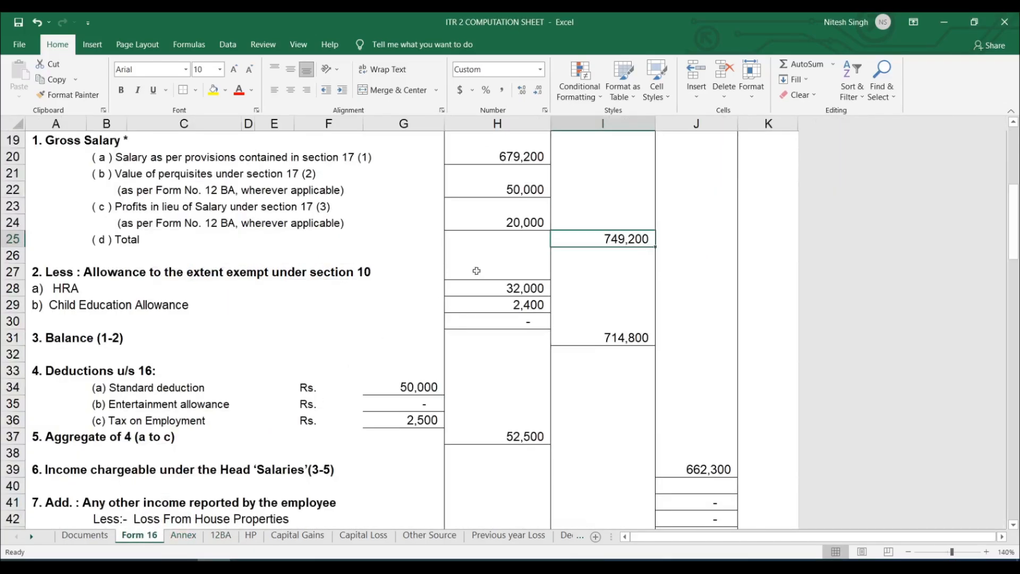
{"action": "left_click", "coordinate": [89, 291]}
{"action": "left_click", "coordinate": [159, 307]}
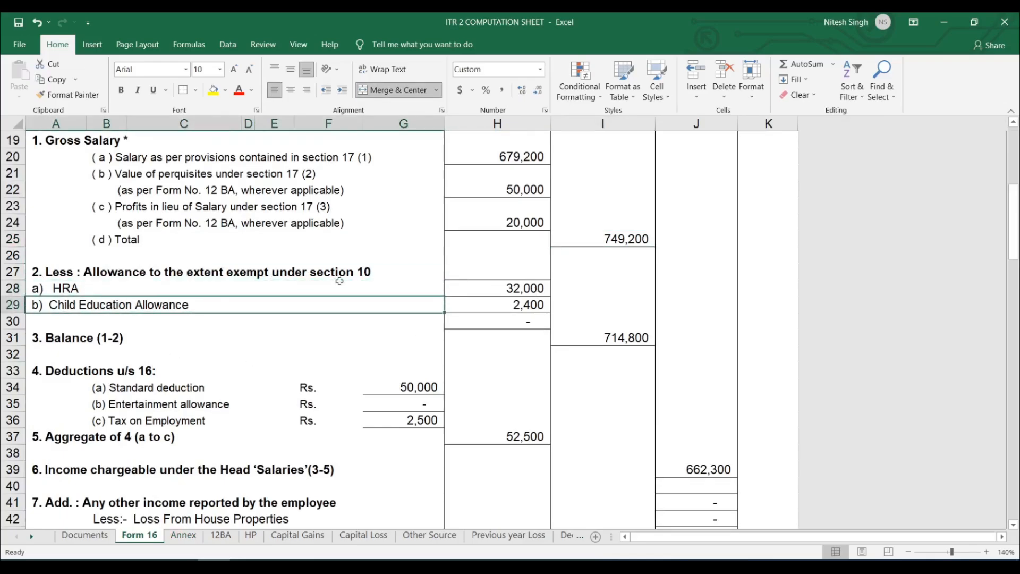
{"action": "left_click", "coordinate": [530, 312]}
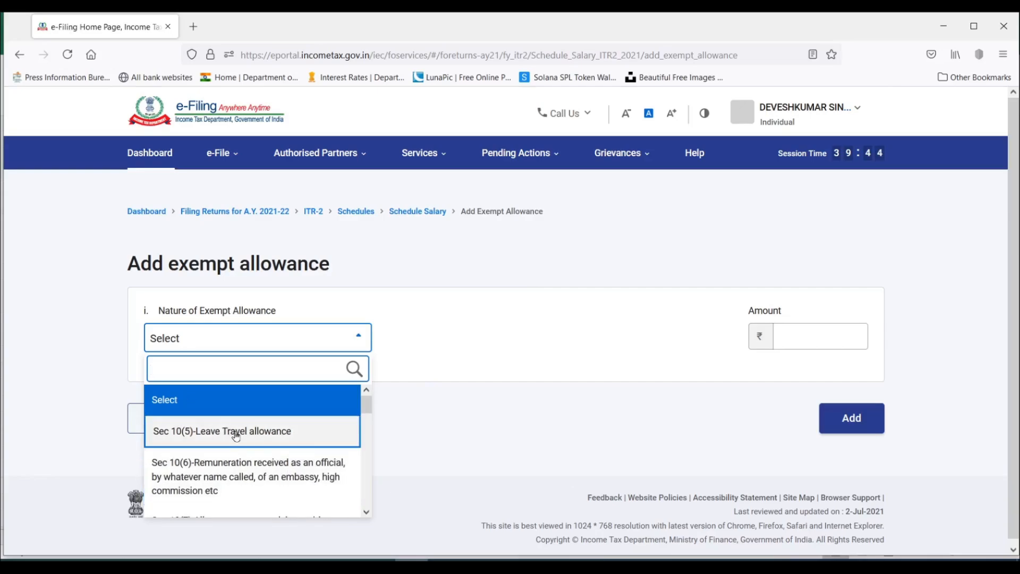
In the e-Filing portal, add Sec 10(13A)-House Rent Allowance as an exempt allowance with an amount of 32,000.
{"action": "scroll", "coordinate": [239, 433], "scroll_direction": "down", "scroll_amount": 3}
{"action": "scroll", "coordinate": [236, 436], "scroll_direction": "down", "scroll_amount": 3}
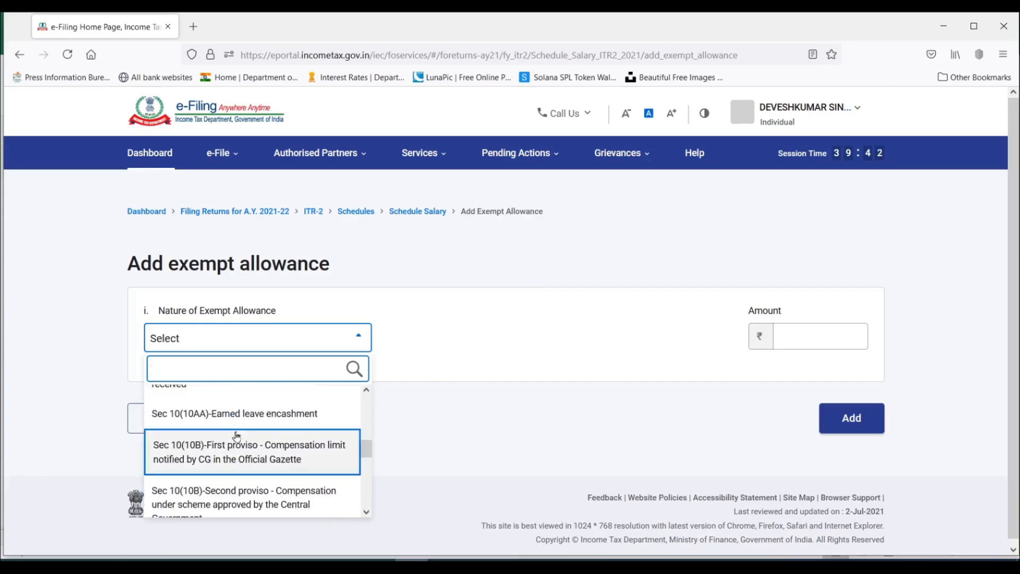
{"action": "scroll", "coordinate": [236, 436], "scroll_direction": "down", "scroll_amount": 4}
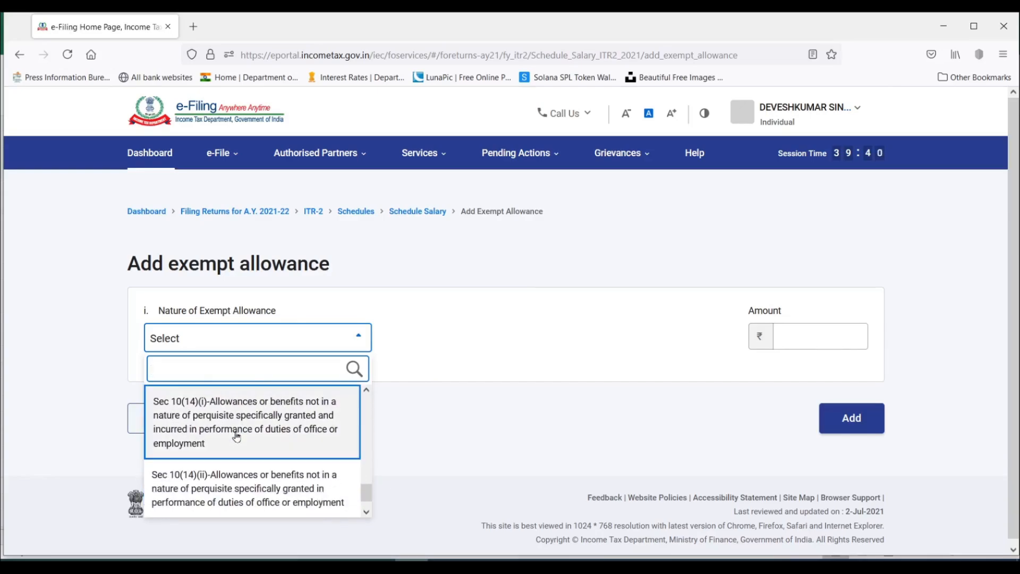
{"action": "scroll", "coordinate": [236, 436], "scroll_direction": "up", "scroll_amount": 1}
{"action": "left_click", "coordinate": [237, 436]}
{"action": "left_click", "coordinate": [819, 335]}
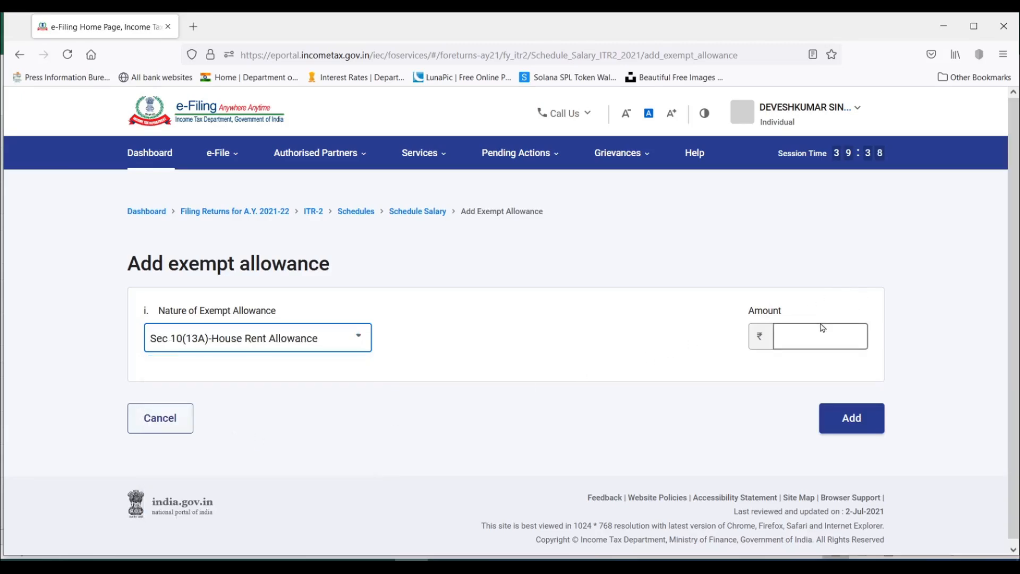
{"action": "type", "text": "32000"}
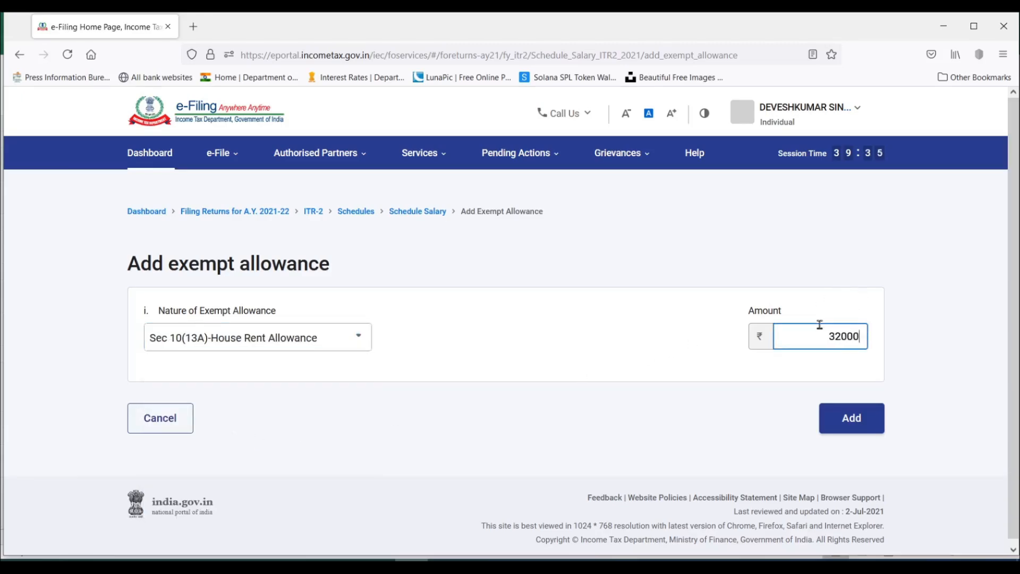
{"action": "left_click", "coordinate": [852, 417]}
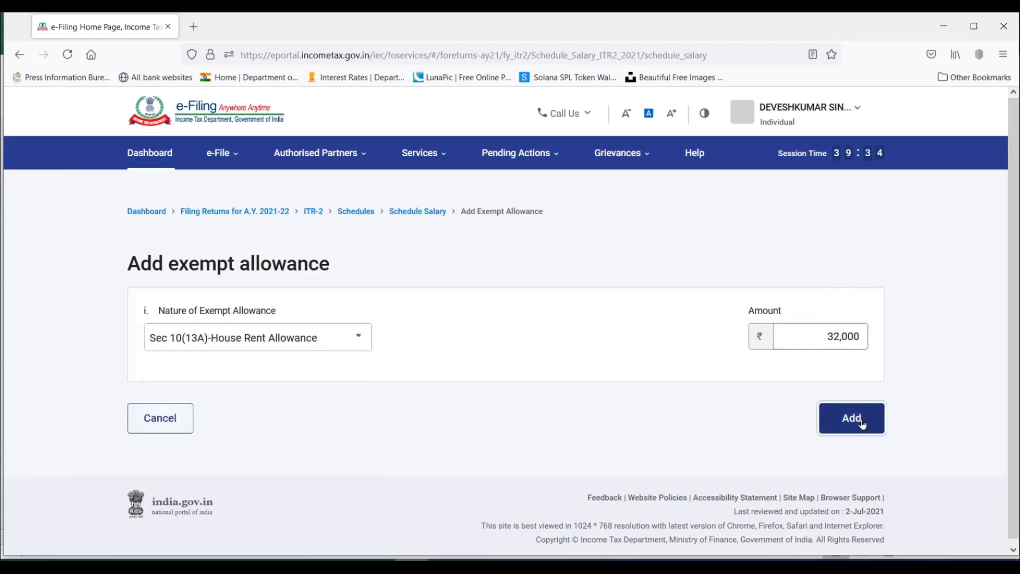
Fill in another exempt allowance entry with Sec 10(14)(ii)-Allowances or benefits not in a nature of perquisite and an amount of 2,400.
{"action": "scroll", "coordinate": [496, 351], "scroll_direction": "down", "scroll_amount": 10}
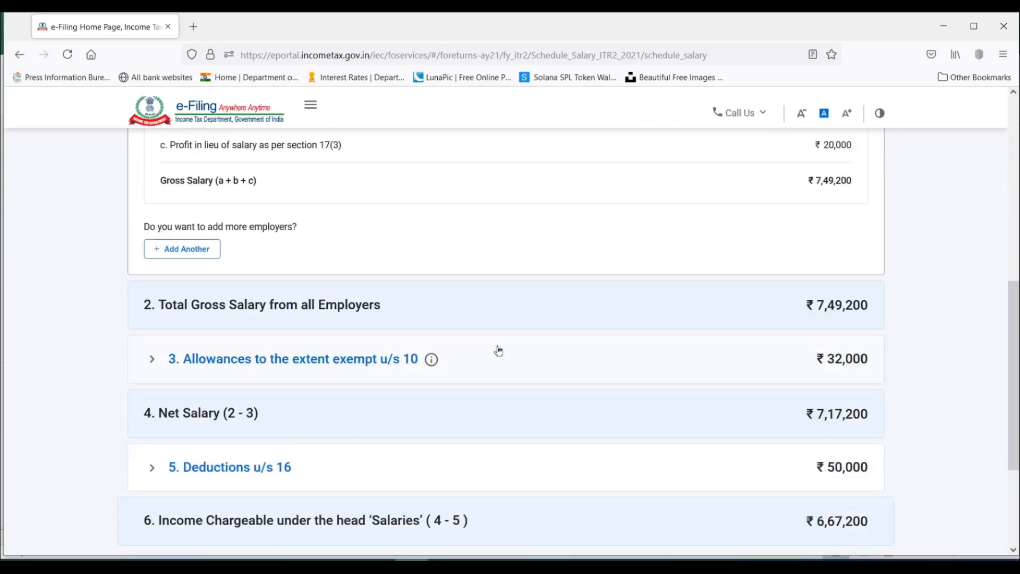
{"action": "scroll", "coordinate": [498, 350], "scroll_direction": "up", "scroll_amount": 2}
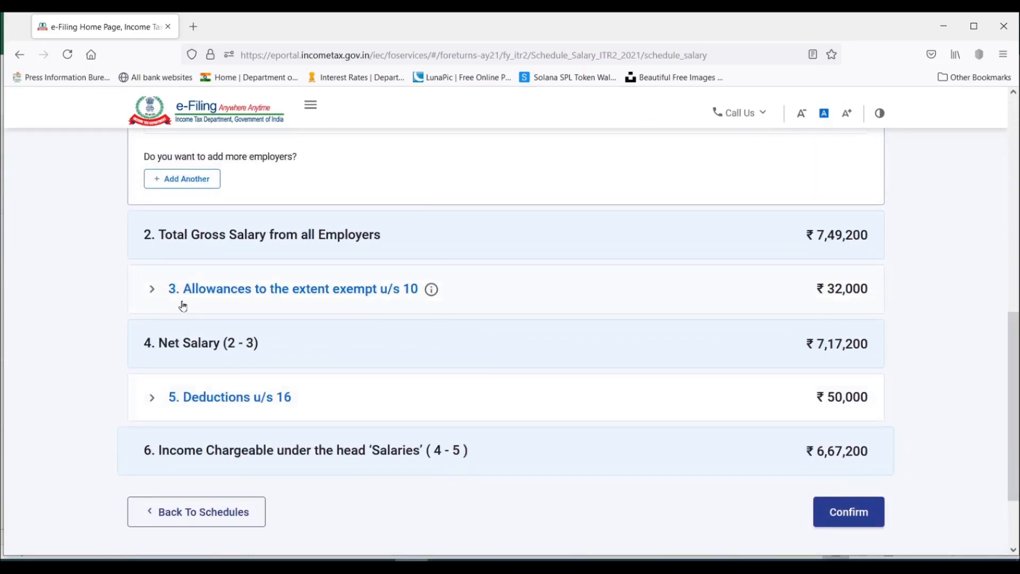
{"action": "left_click", "coordinate": [153, 291]}
{"action": "scroll", "coordinate": [220, 337], "scroll_direction": "up", "scroll_amount": 3}
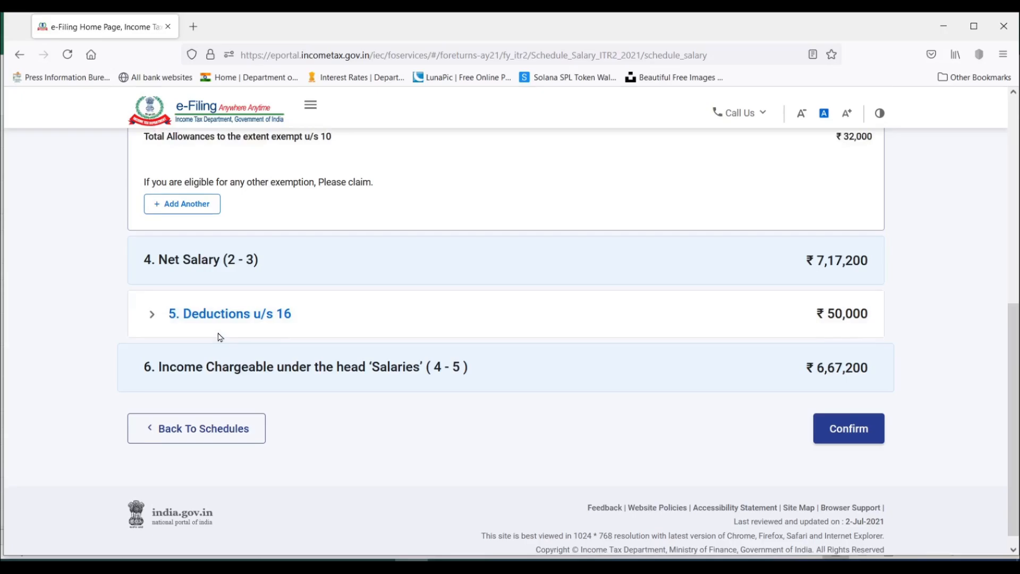
{"action": "left_click", "coordinate": [186, 400]}
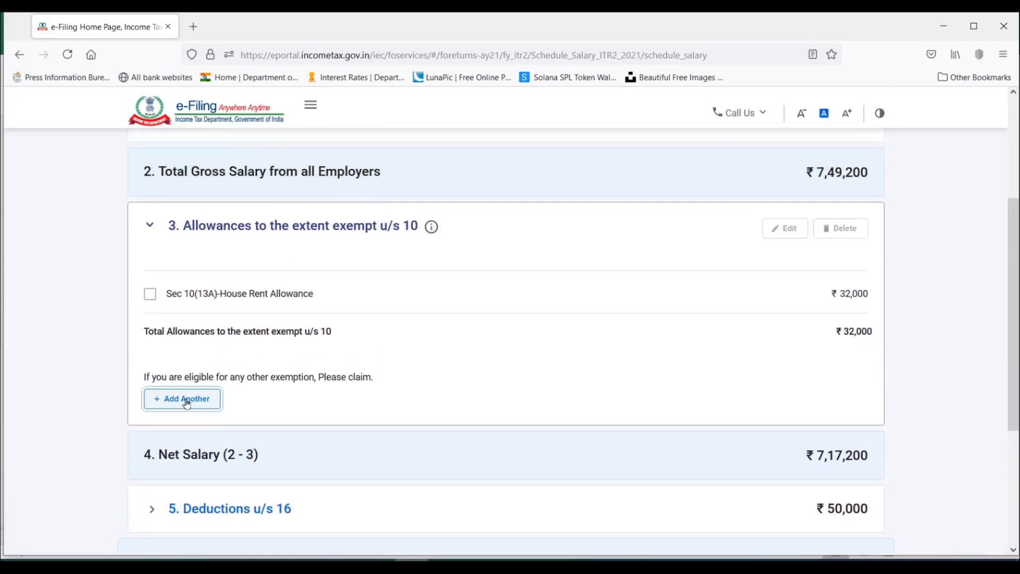
{"action": "left_click", "coordinate": [251, 346]}
{"action": "left_click", "coordinate": [266, 456]}
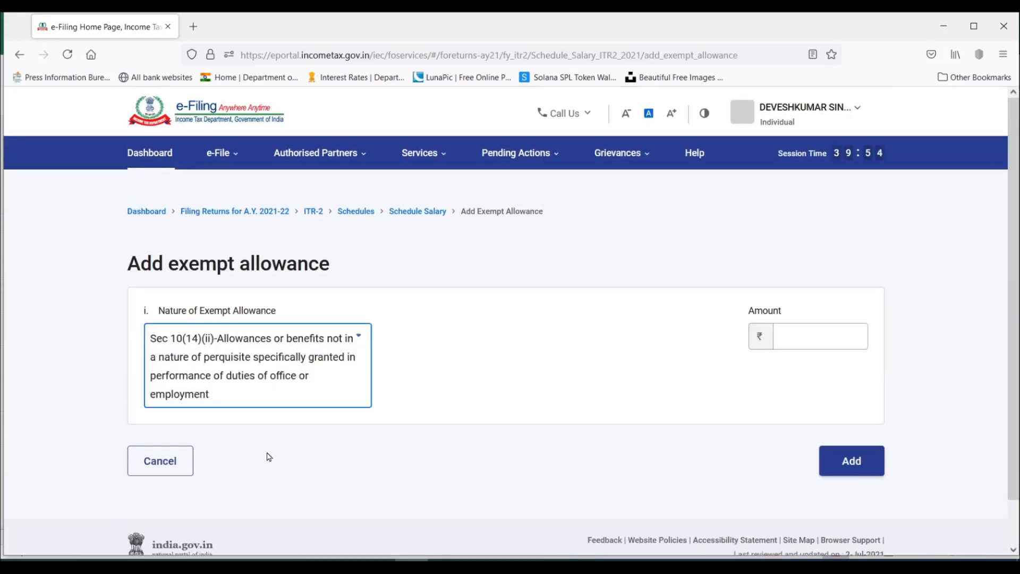
{"action": "left_click", "coordinate": [797, 337]}
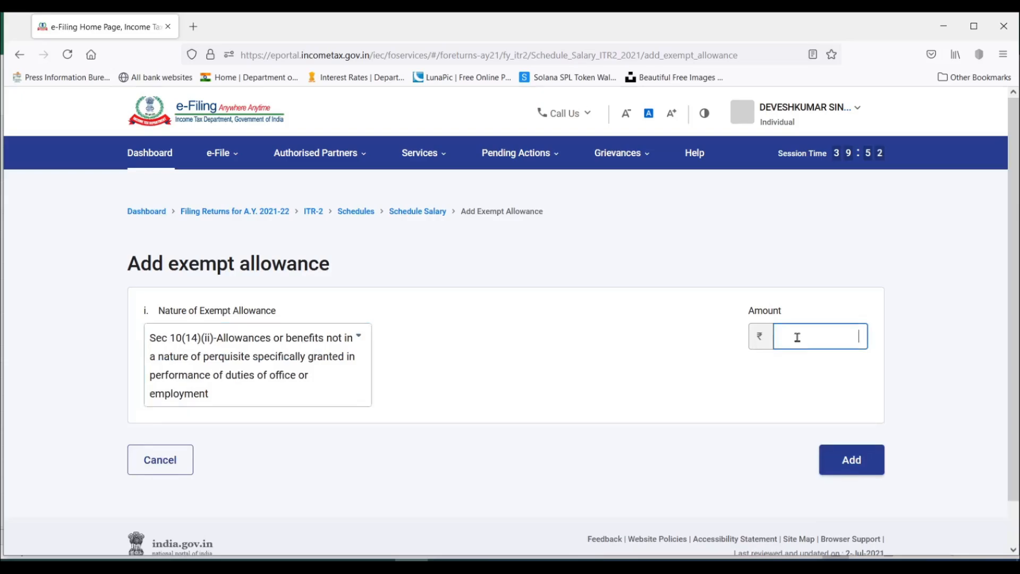
{"action": "type", "text": "2400"}
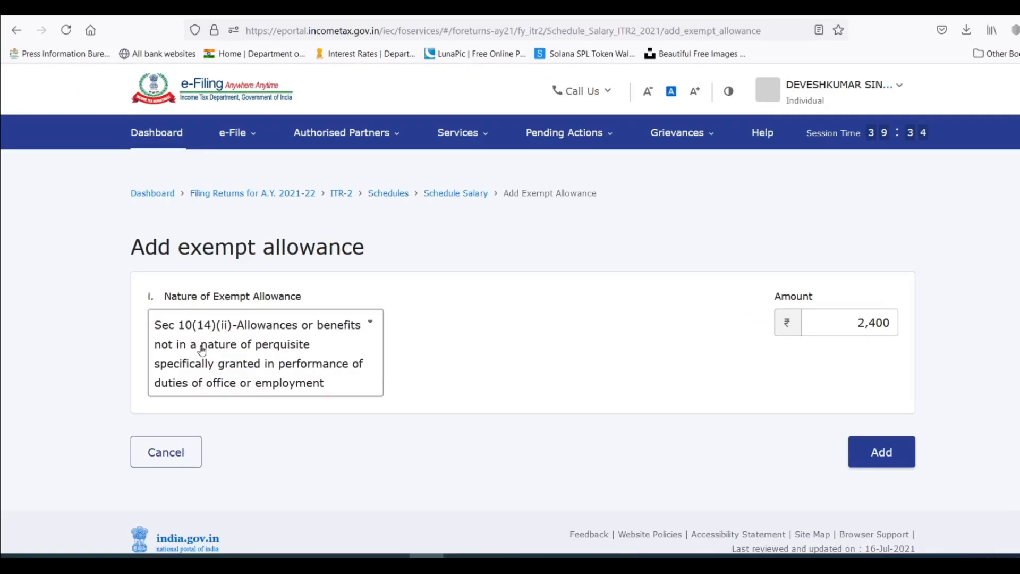
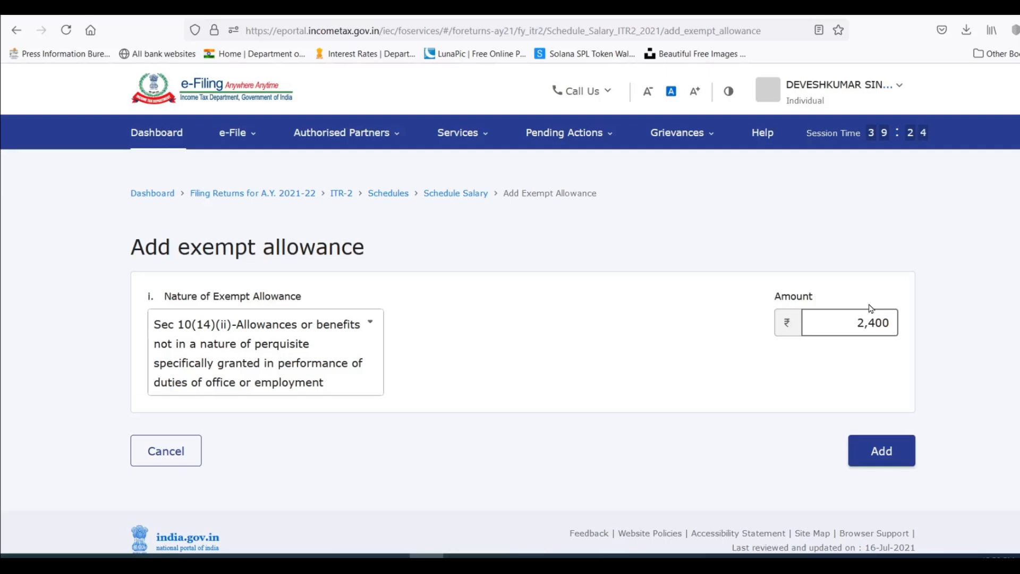
Try Any Other as the nature of the exempt allowance, with the description Child education allowance.
{"action": "left_click", "coordinate": [370, 325]}
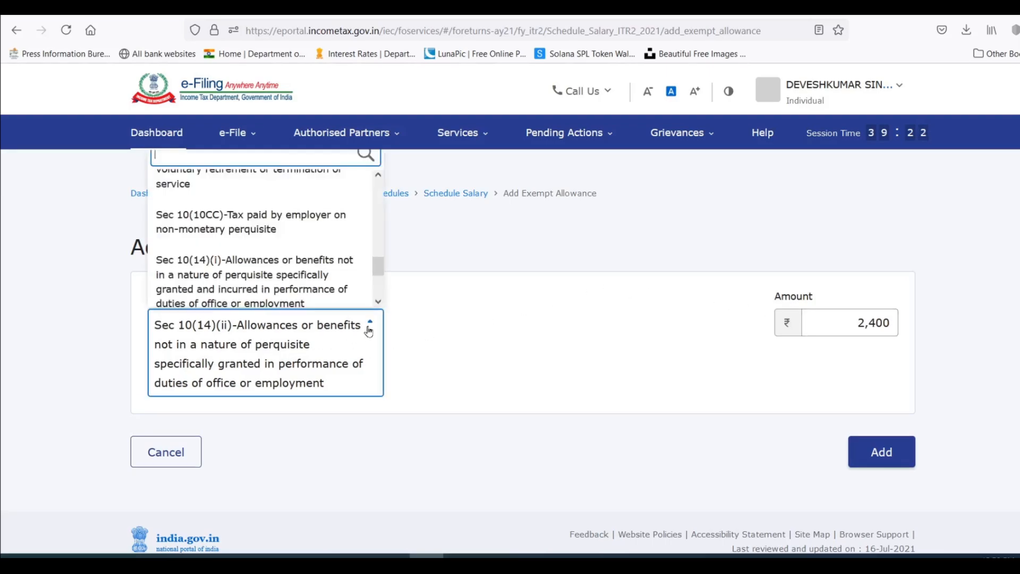
{"action": "scroll", "coordinate": [303, 263], "scroll_direction": "down", "scroll_amount": 2}
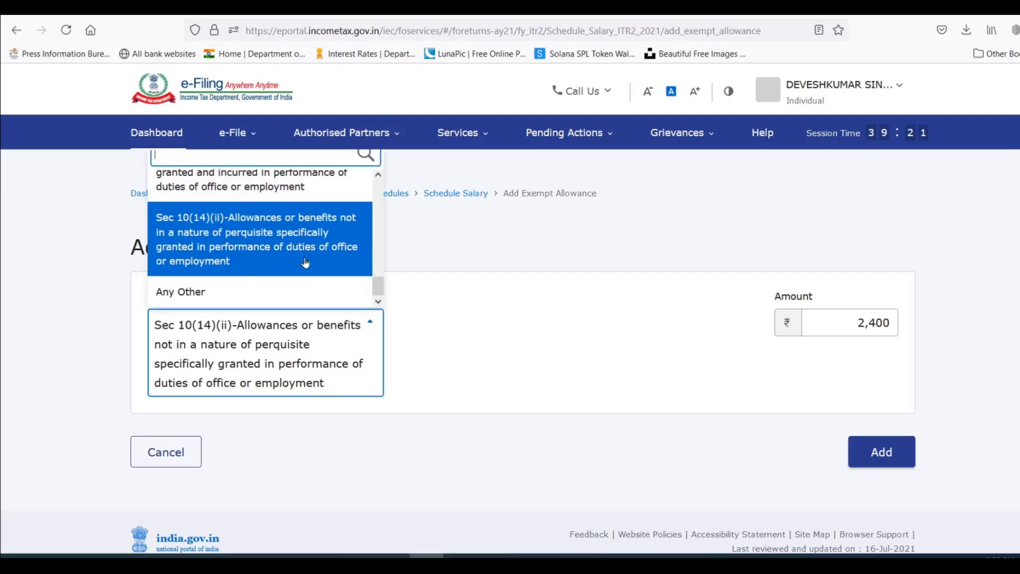
{"action": "left_click", "coordinate": [212, 303]}
{"action": "left_click", "coordinate": [295, 394]}
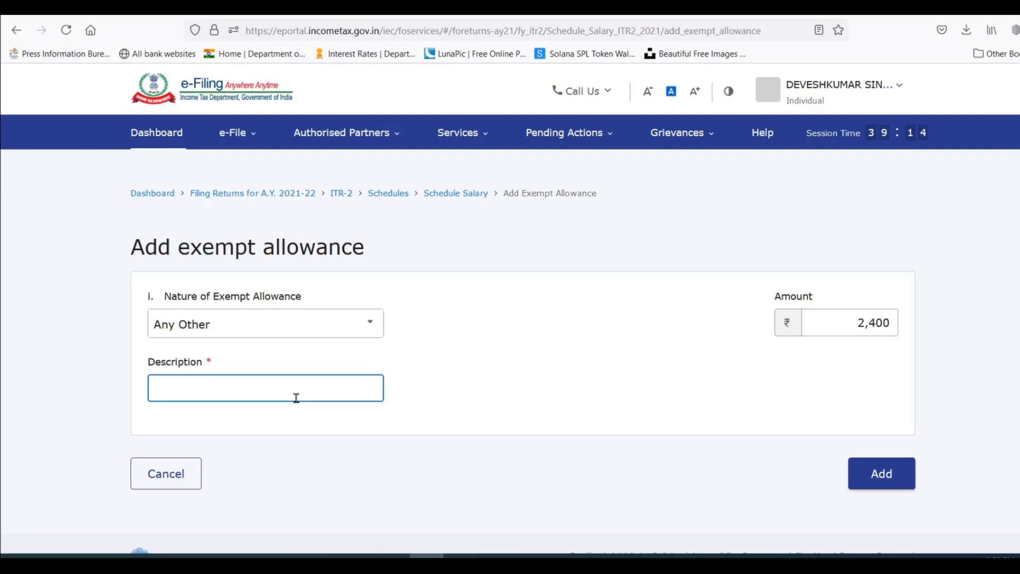
{"action": "type", "text": "Child education allowance"}
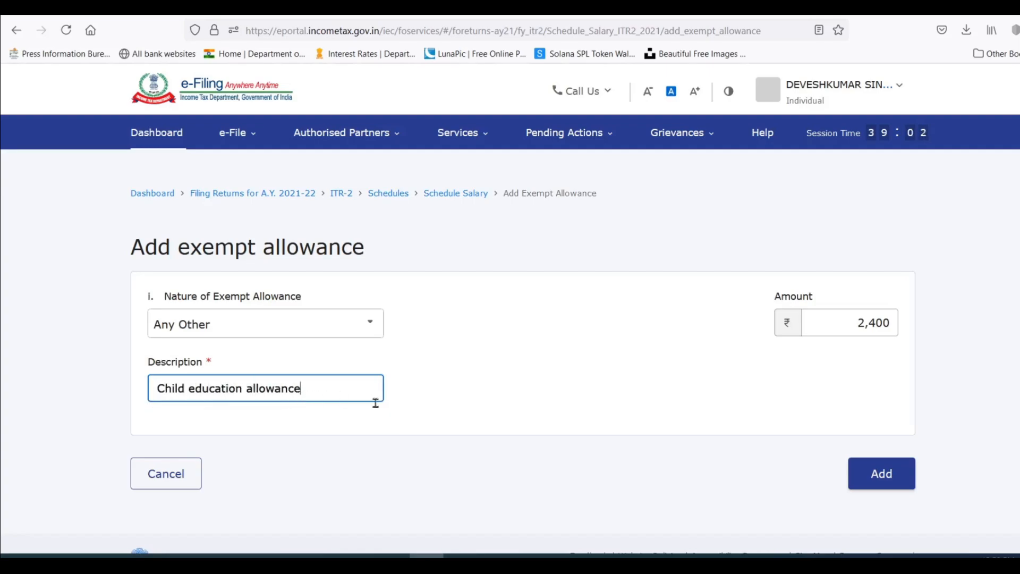
{"action": "left_click", "coordinate": [474, 416]}
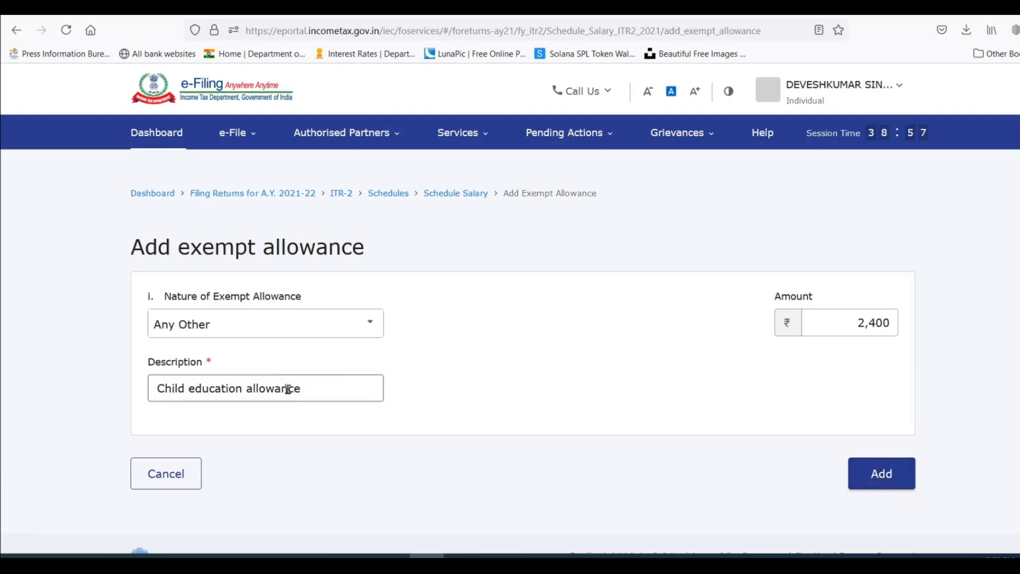
Set the nature of the exempt allowance to Sec 10(14)(ii)-Allowances or benefits not in a nature of perquisite and add the entry.
{"action": "left_click", "coordinate": [308, 330]}
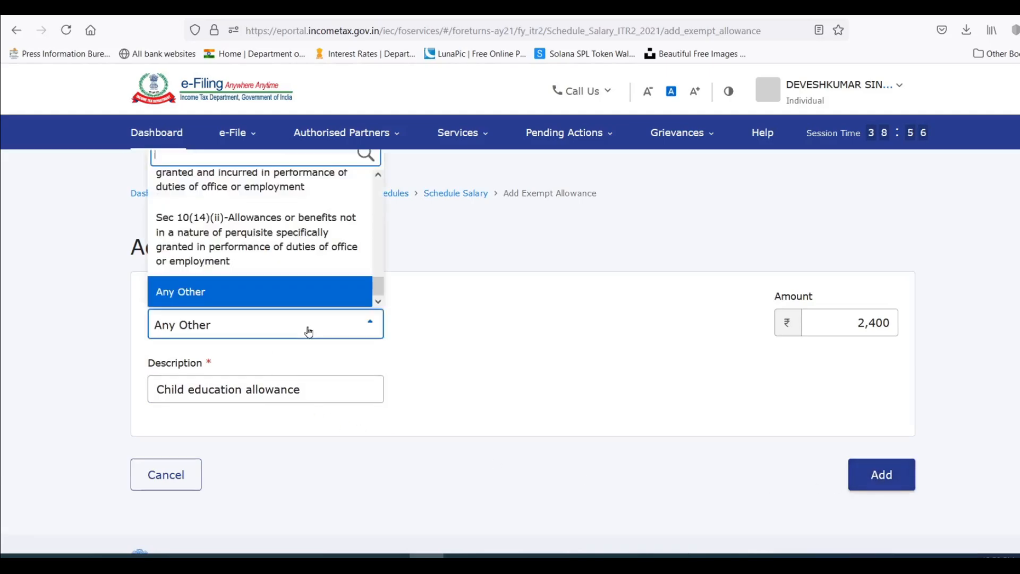
{"action": "left_click", "coordinate": [273, 232]}
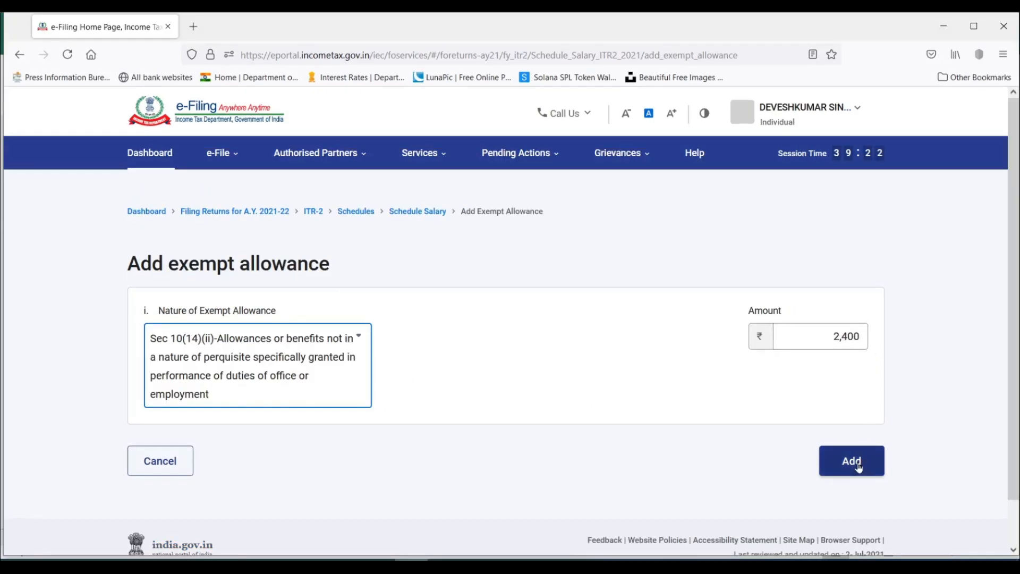
{"action": "left_click", "coordinate": [874, 464]}
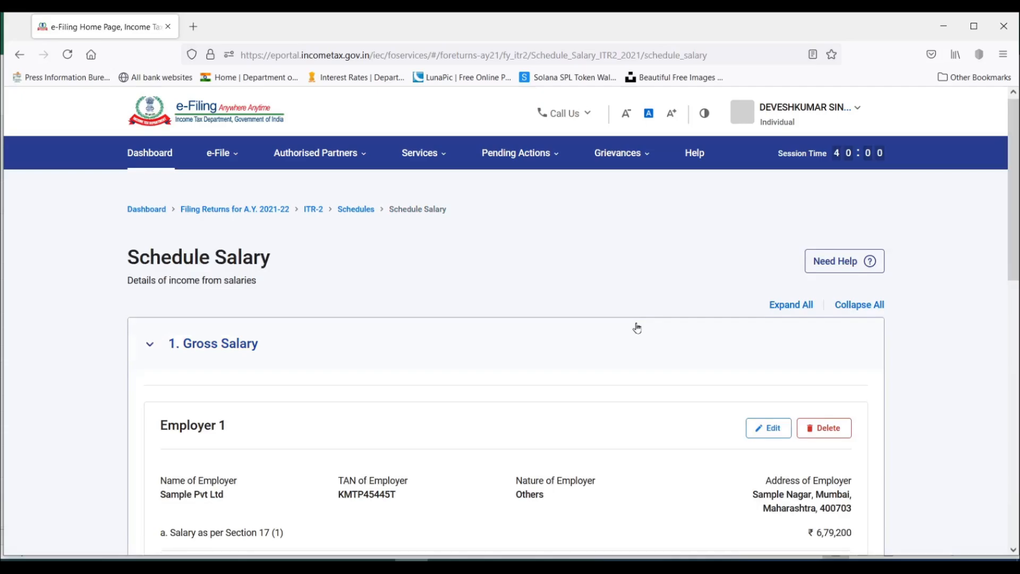
Review the Schedule Salary totals, then switch to Excel and check the tax on employment under section 16 on the Form 16 sheet.
{"action": "scroll", "coordinate": [635, 327], "scroll_direction": "down", "scroll_amount": 5}
{"action": "scroll", "coordinate": [637, 328], "scroll_direction": "down", "scroll_amount": 7}
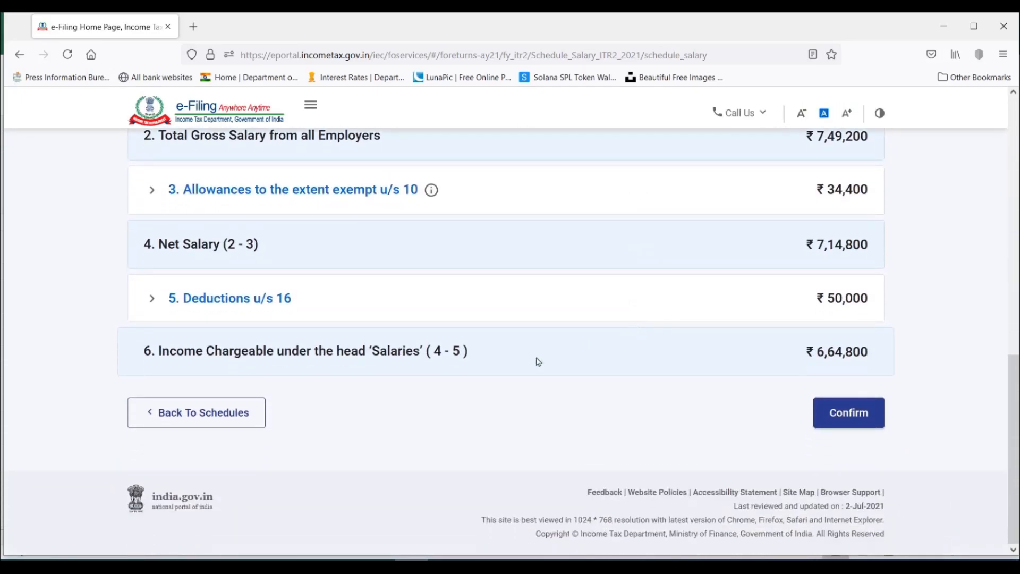
{"action": "left_click", "coordinate": [214, 562]}
{"action": "scroll", "coordinate": [269, 388], "scroll_direction": "down", "scroll_amount": 1}
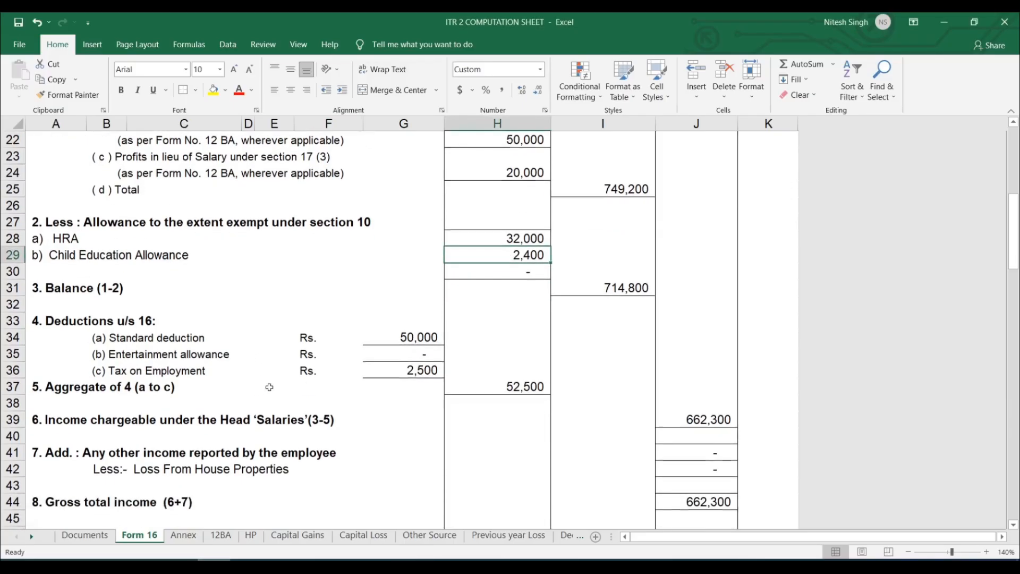
{"action": "left_click", "coordinate": [419, 372]}
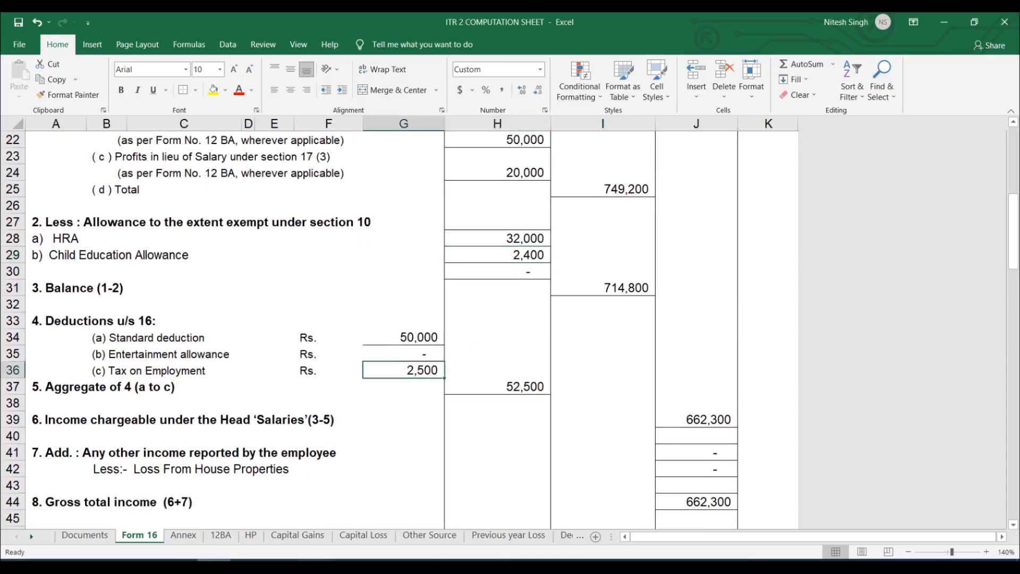
In the e-Filing portal, set Professional tax u/s 16(iii) to 2,500 under Deductions u/s 16 and save it.
{"action": "left_click", "coordinate": [412, 562]}
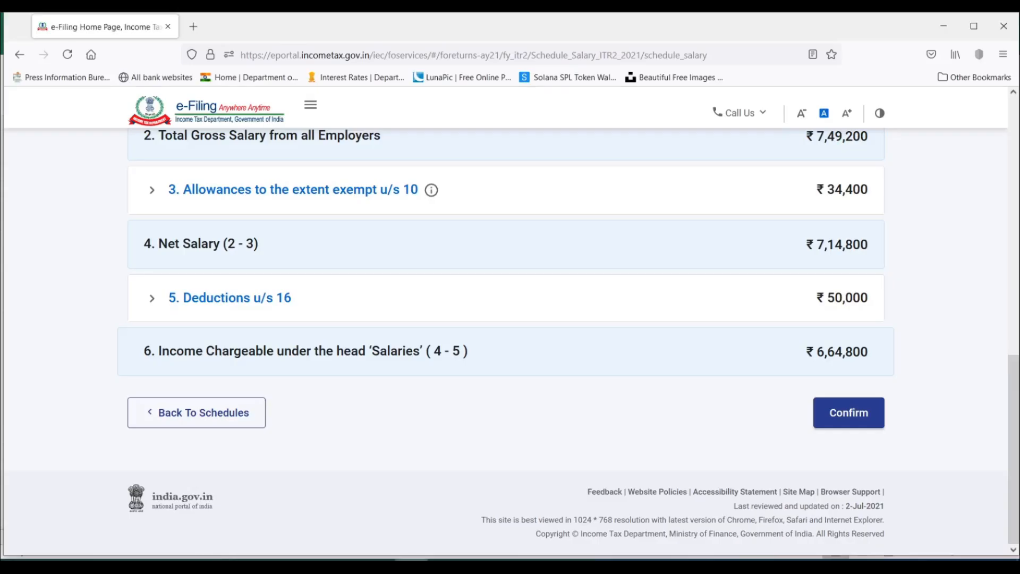
{"action": "left_click", "coordinate": [153, 299]}
{"action": "scroll", "coordinate": [349, 289], "scroll_direction": "down", "scroll_amount": 4}
{"action": "scroll", "coordinate": [378, 289], "scroll_direction": "up", "scroll_amount": 3}
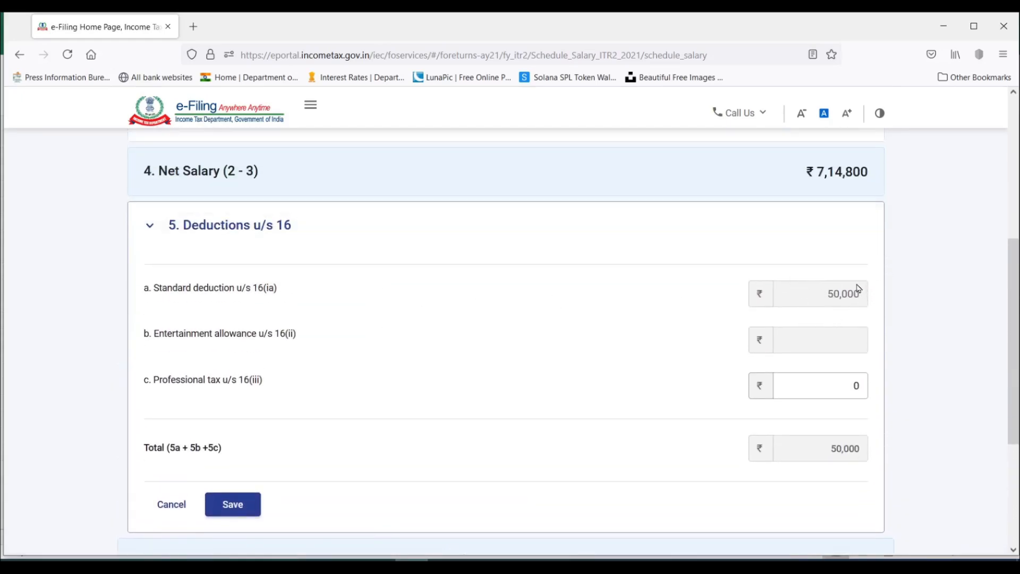
{"action": "left_click", "coordinate": [848, 387]}
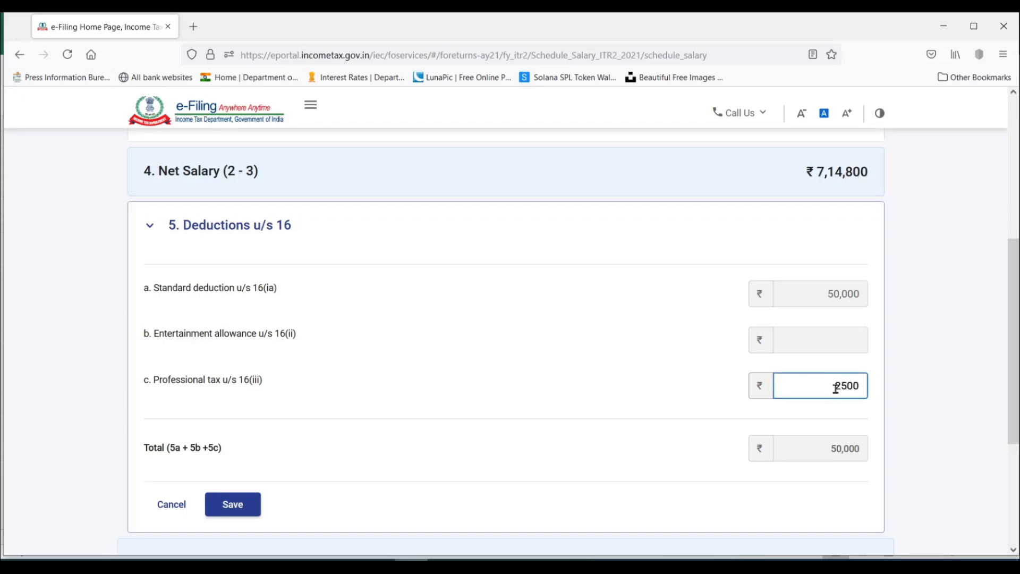
{"action": "left_click", "coordinate": [707, 415]}
{"action": "left_click", "coordinate": [235, 506]}
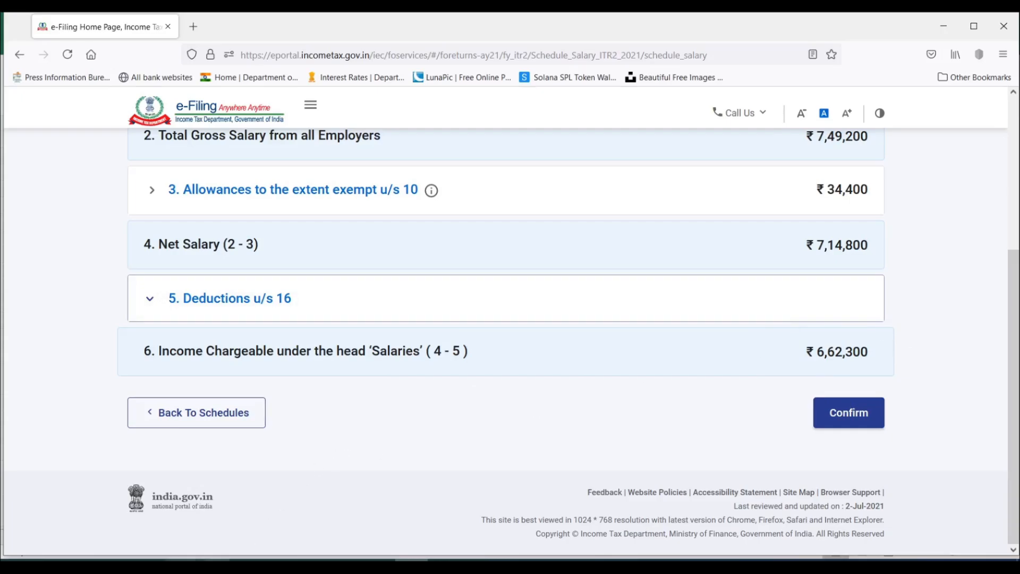
Compare the income chargeable under Salaries with the Form 16 sheet in Excel and confirm Schedule Salary in the e-Filing portal.
{"action": "left_click", "coordinate": [214, 562]}
{"action": "scroll", "coordinate": [610, 373], "scroll_direction": "down", "scroll_amount": 1}
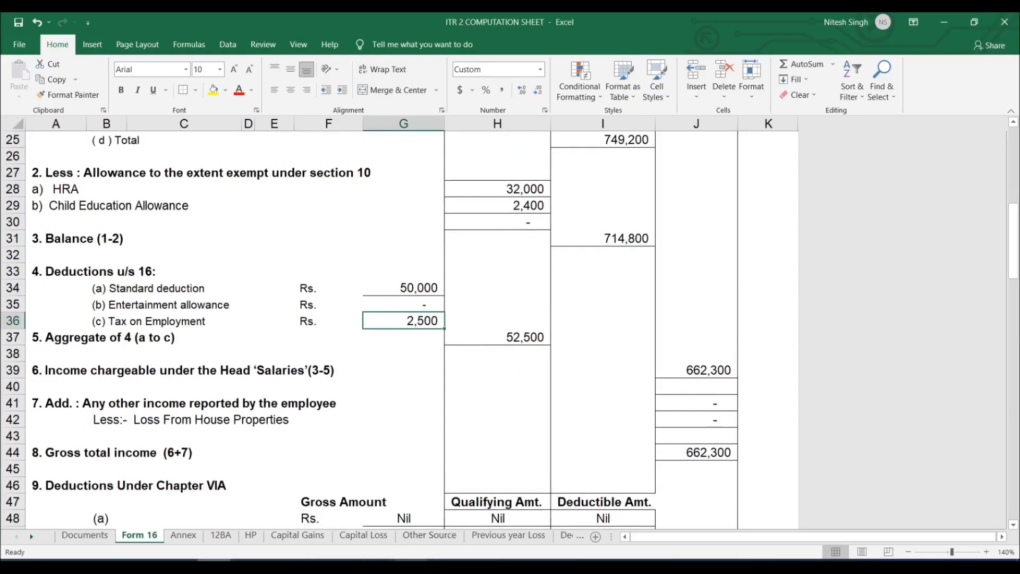
{"action": "left_click", "coordinate": [410, 562]}
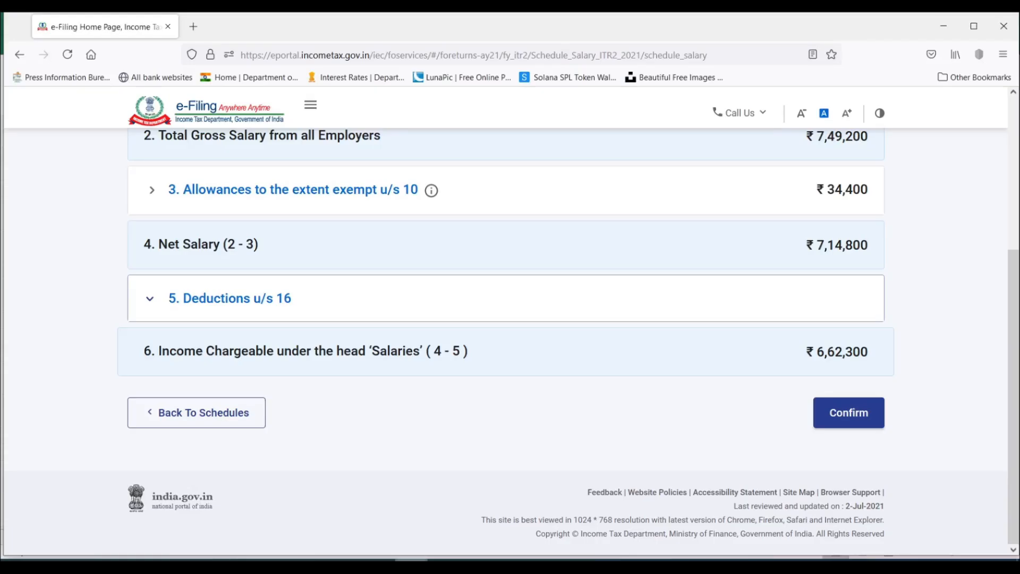
{"action": "left_click", "coordinate": [865, 419]}
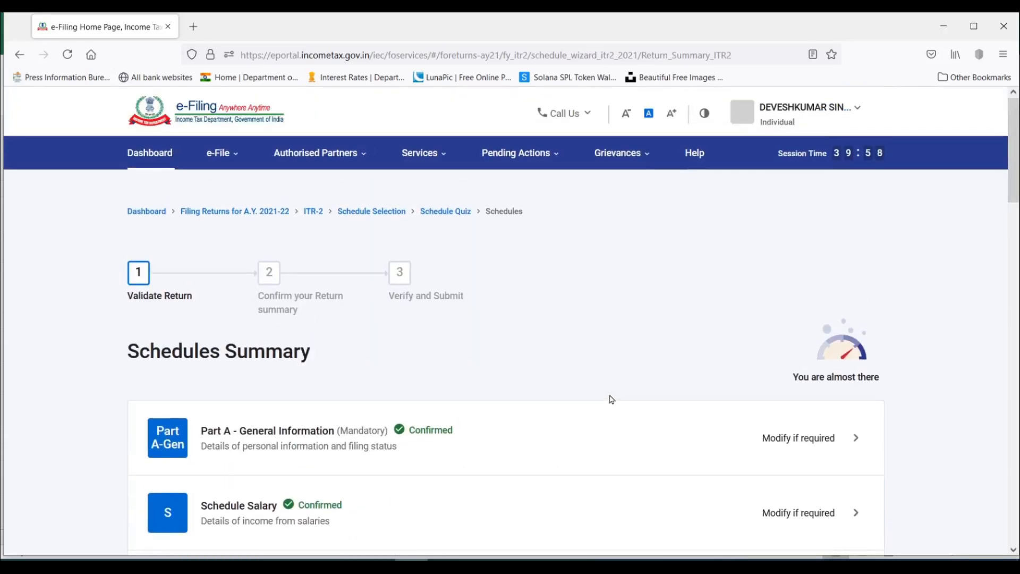
Open Schedule House Property from the Schedules Summary and start adding details of a house property.
{"action": "scroll", "coordinate": [612, 399], "scroll_direction": "down", "scroll_amount": 3}
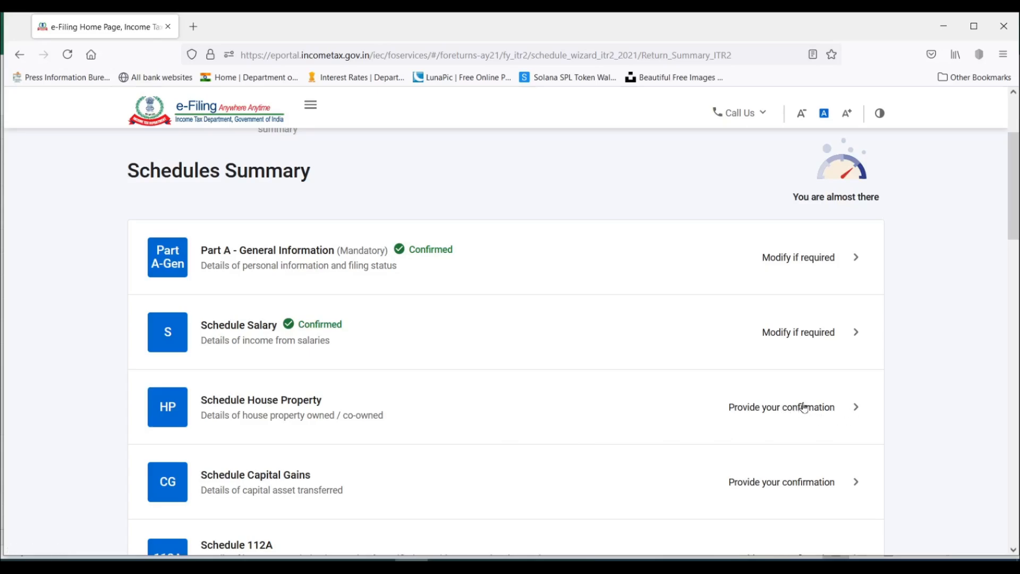
{"action": "scroll", "coordinate": [435, 410], "scroll_direction": "down", "scroll_amount": 2}
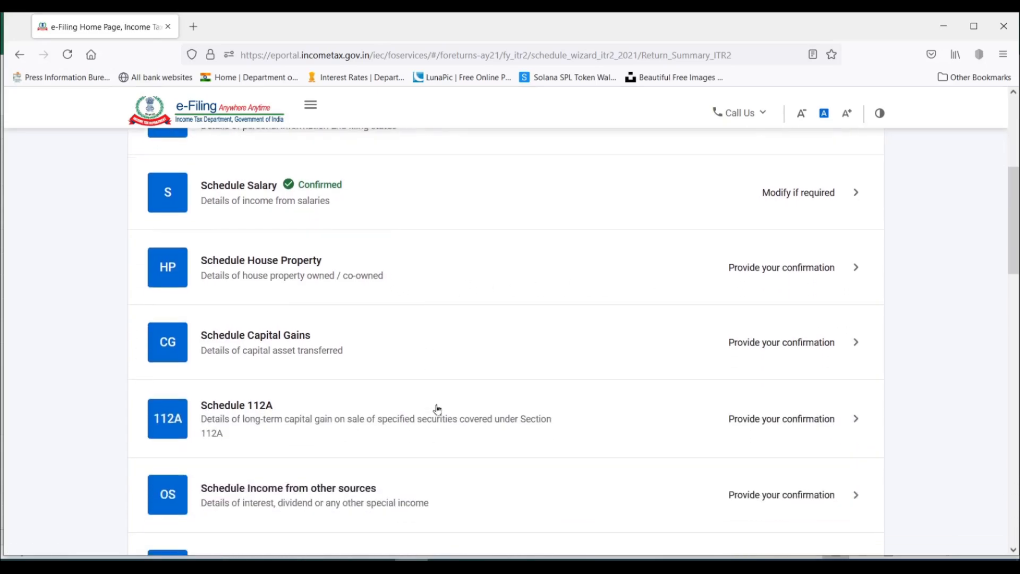
{"action": "scroll", "coordinate": [461, 337], "scroll_direction": "up", "scroll_amount": 2}
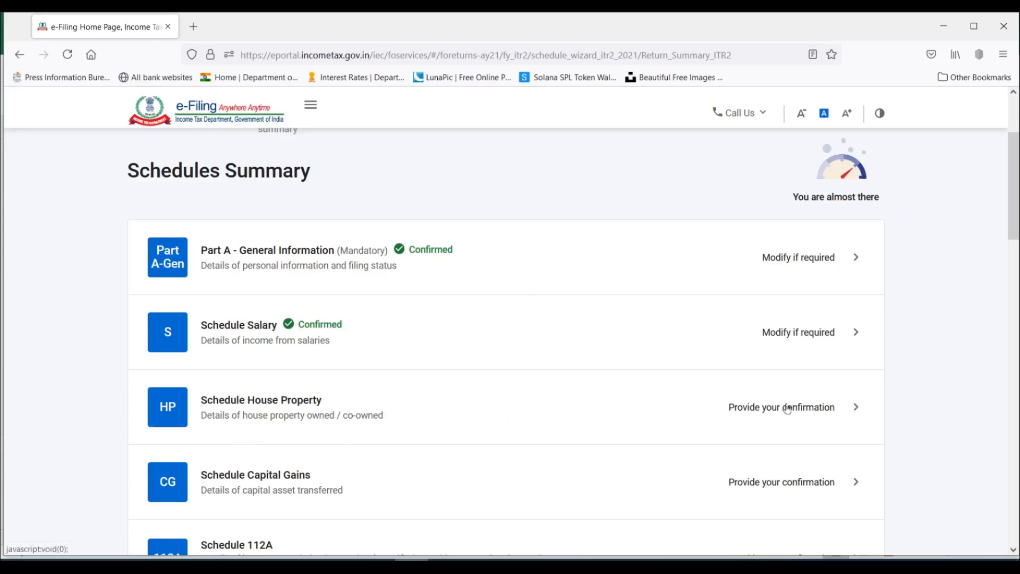
{"action": "left_click", "coordinate": [844, 415]}
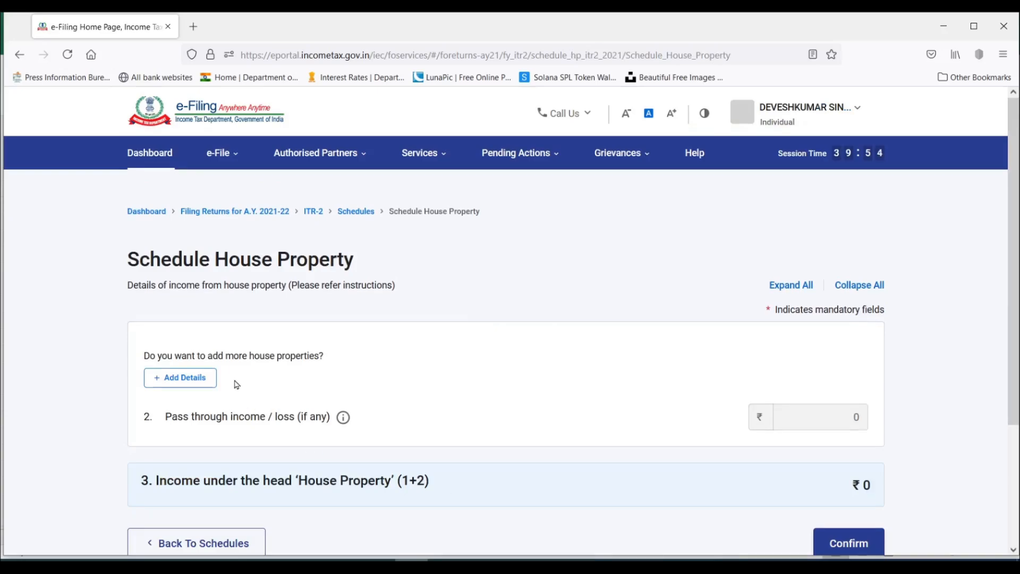
{"action": "scroll", "coordinate": [480, 278], "scroll_direction": "down", "scroll_amount": 2}
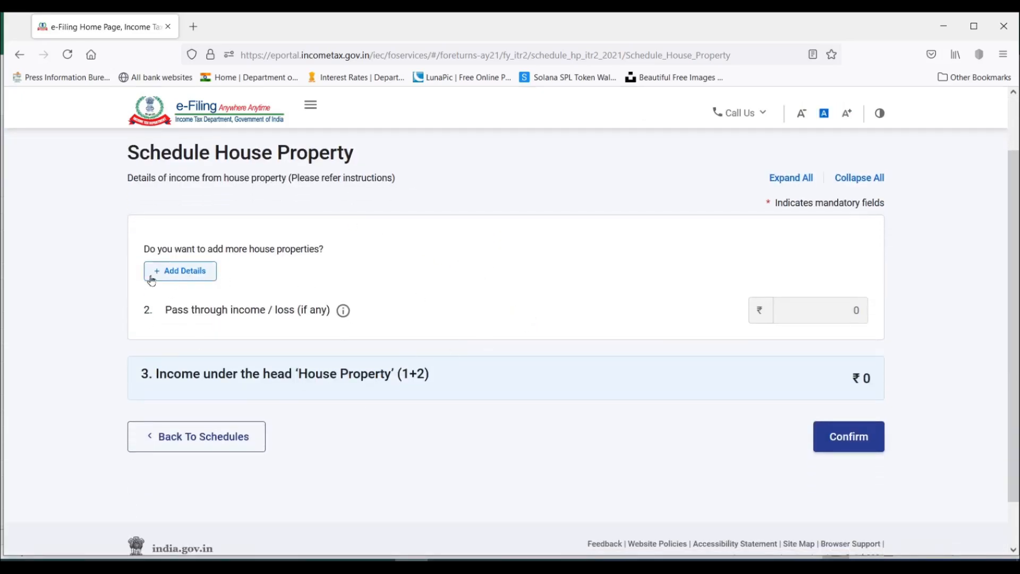
{"action": "left_click", "coordinate": [174, 277]}
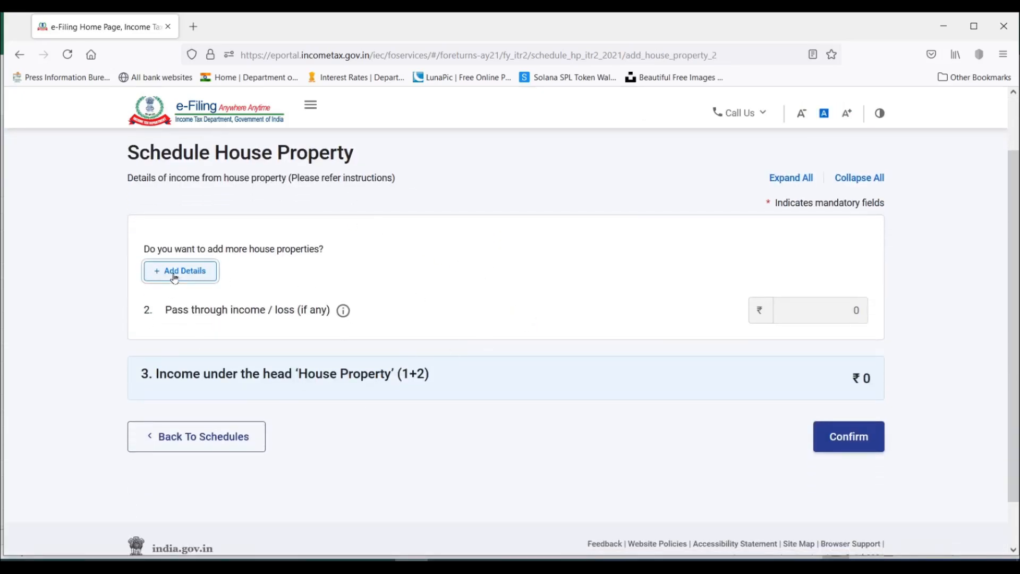
Review the fields of the Add House Property form and enter the property's address and town.
{"action": "scroll", "coordinate": [497, 294], "scroll_direction": "down", "scroll_amount": 2}
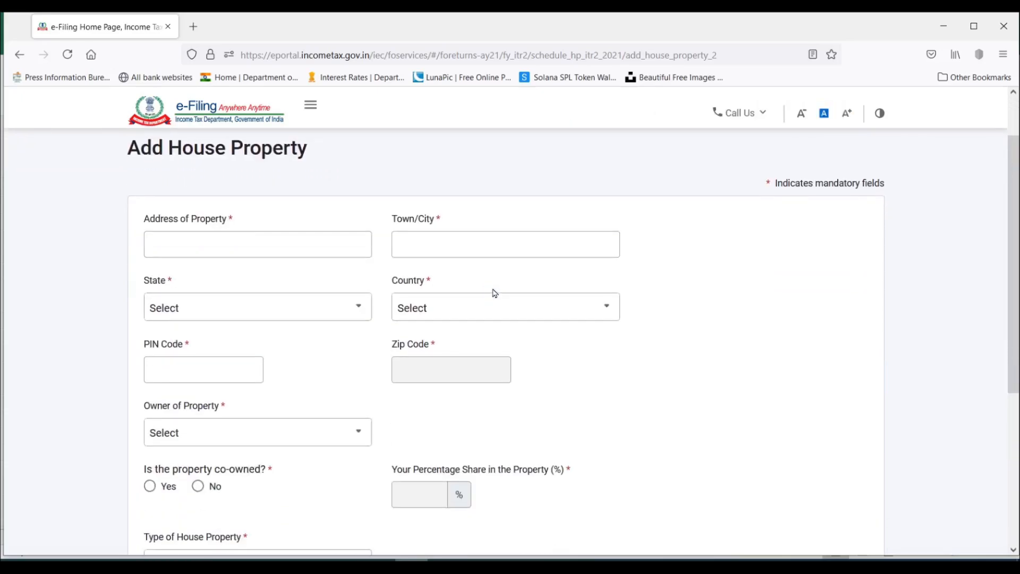
{"action": "scroll", "coordinate": [478, 223], "scroll_direction": "down", "scroll_amount": 3}
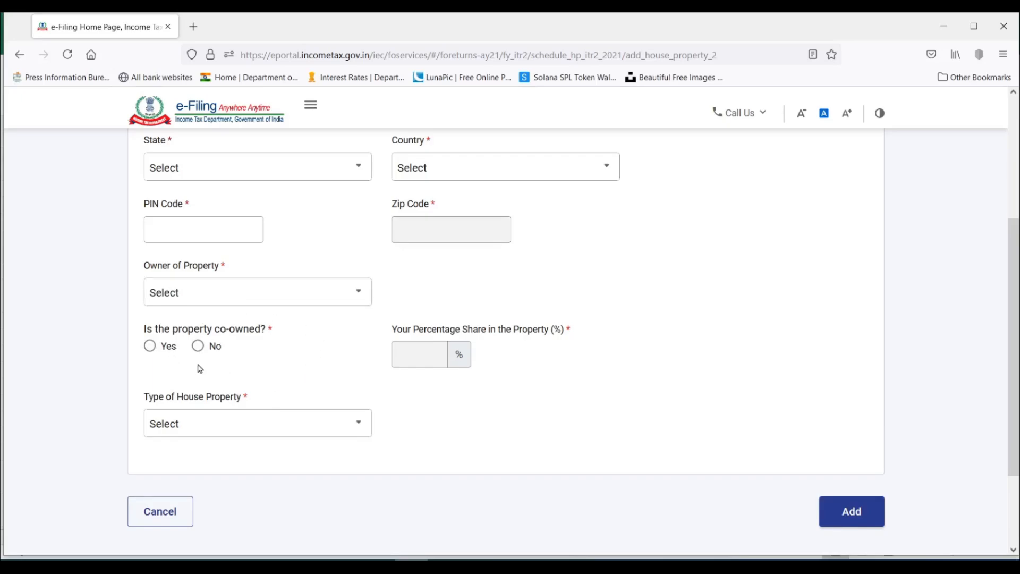
{"action": "left_click", "coordinate": [262, 300]}
{"action": "left_click", "coordinate": [391, 409]}
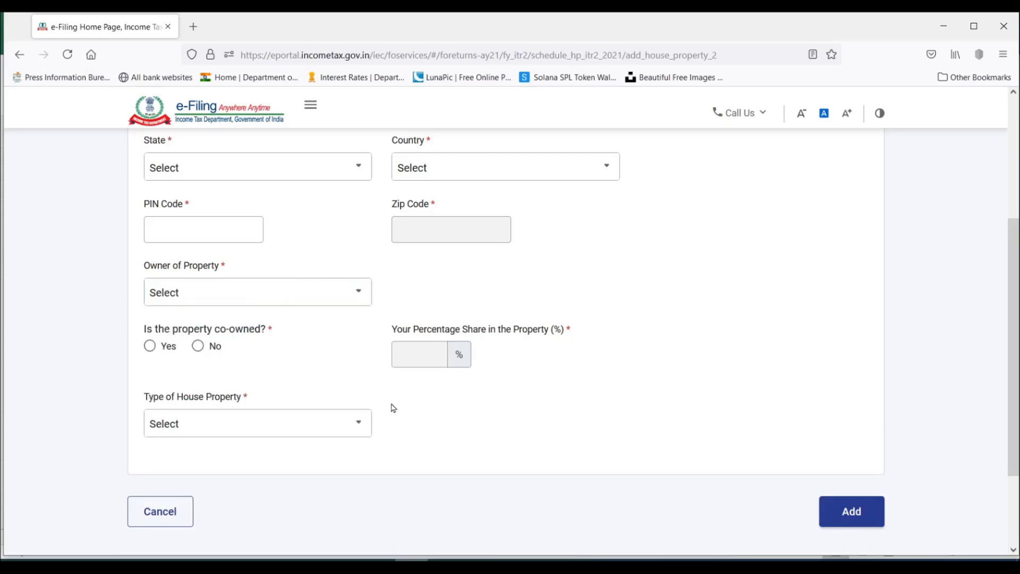
{"action": "scroll", "coordinate": [296, 381], "scroll_direction": "up", "scroll_amount": 3}
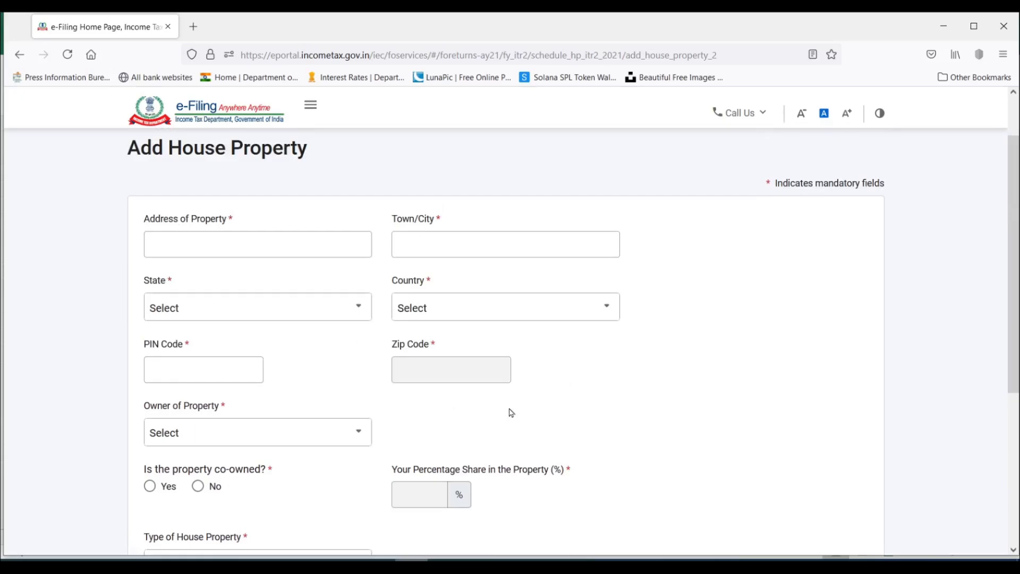
{"action": "left_click", "coordinate": [205, 244]}
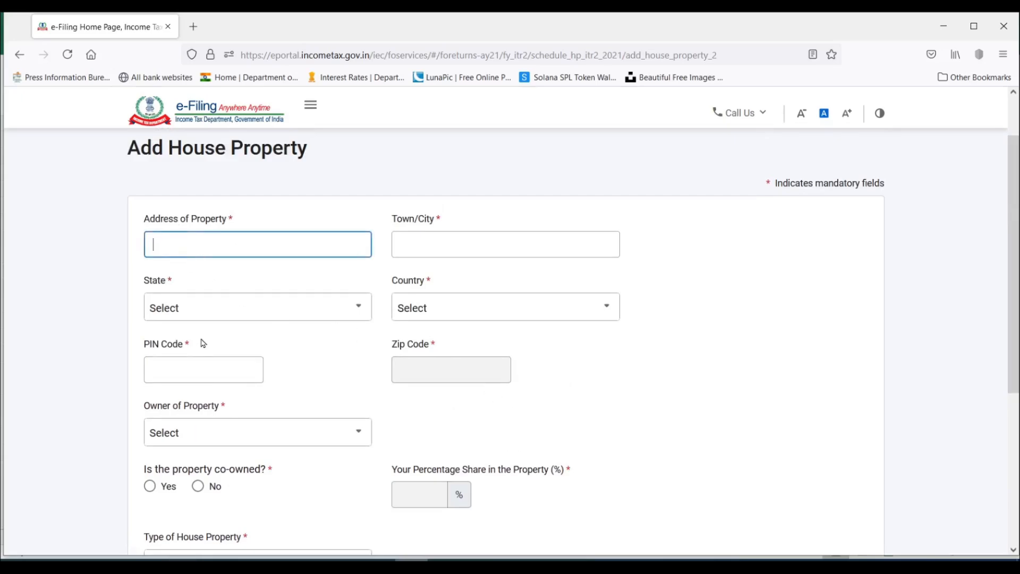
{"action": "type", "text": "Sample Nagar"}
{"action": "key", "text": "Tab"}
{"action": "type", "text": "Mumbai"}
{"action": "key", "text": "Tab"}
Set the property's state to 19-Maharashtra and country to 91-India, and enter its postal PIN code.
{"action": "left_click", "coordinate": [234, 309]}
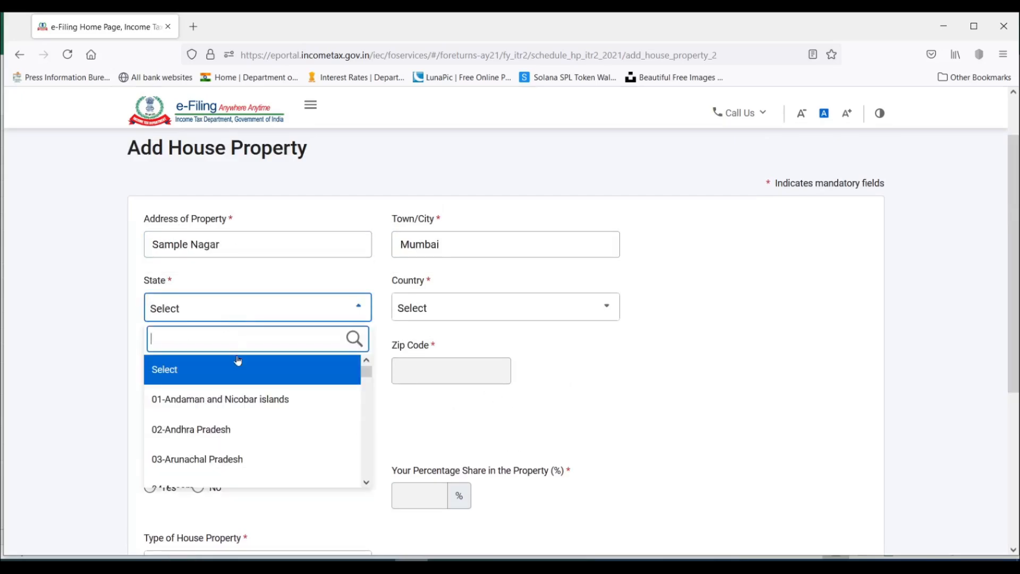
{"action": "type", "text": "mah"}
{"action": "left_click", "coordinate": [239, 372]}
{"action": "left_click", "coordinate": [239, 378]}
{"action": "type", "text": "400703"}
{"action": "key", "text": "ctrl+a"}
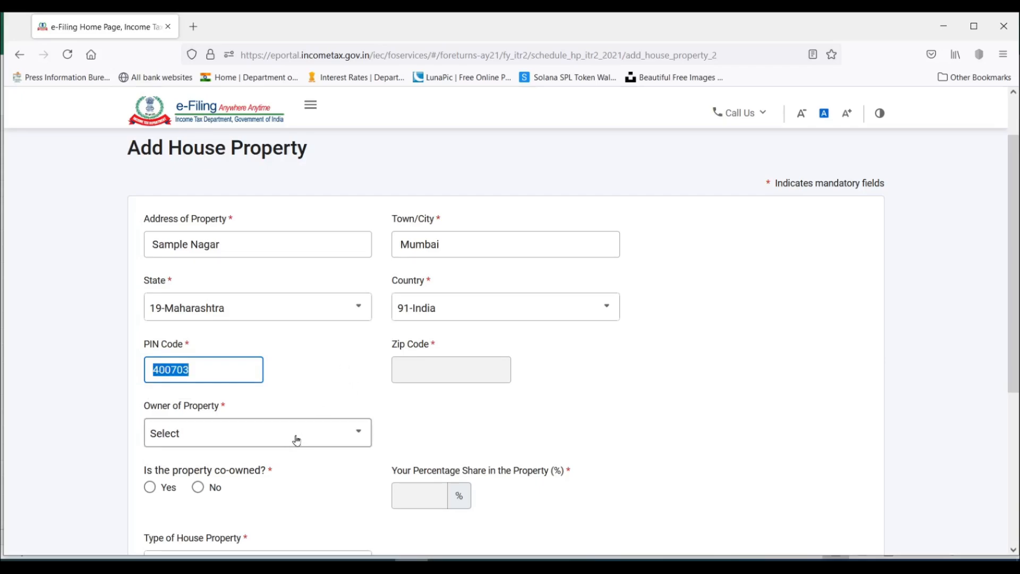
Check the available owner types and set Owner of Property to Self.
{"action": "scroll", "coordinate": [291, 432], "scroll_direction": "down", "scroll_amount": 3}
{"action": "left_click", "coordinate": [192, 282]}
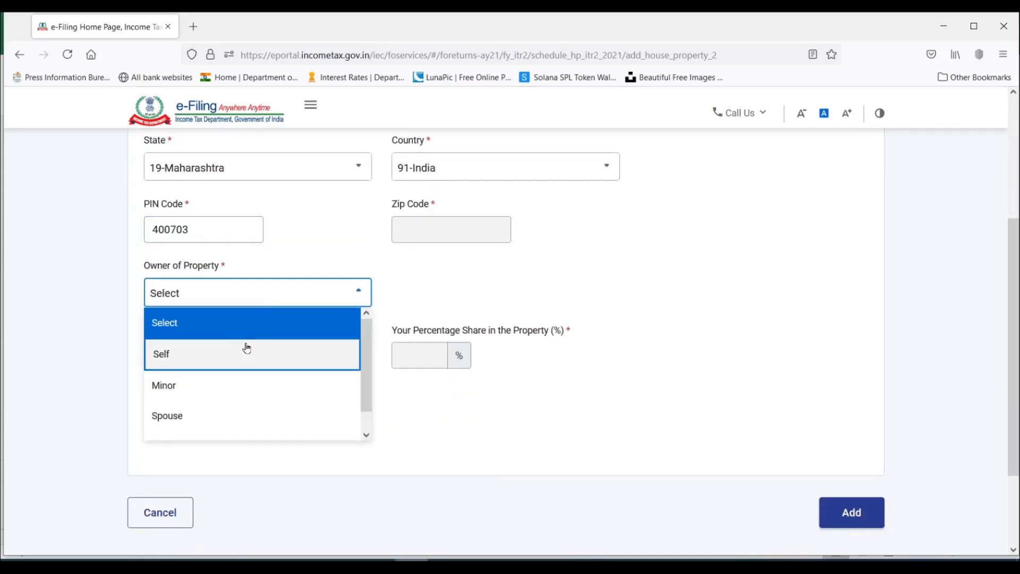
{"action": "scroll", "coordinate": [234, 353], "scroll_direction": "down", "scroll_amount": 1}
{"action": "scroll", "coordinate": [223, 404], "scroll_direction": "down", "scroll_amount": 2}
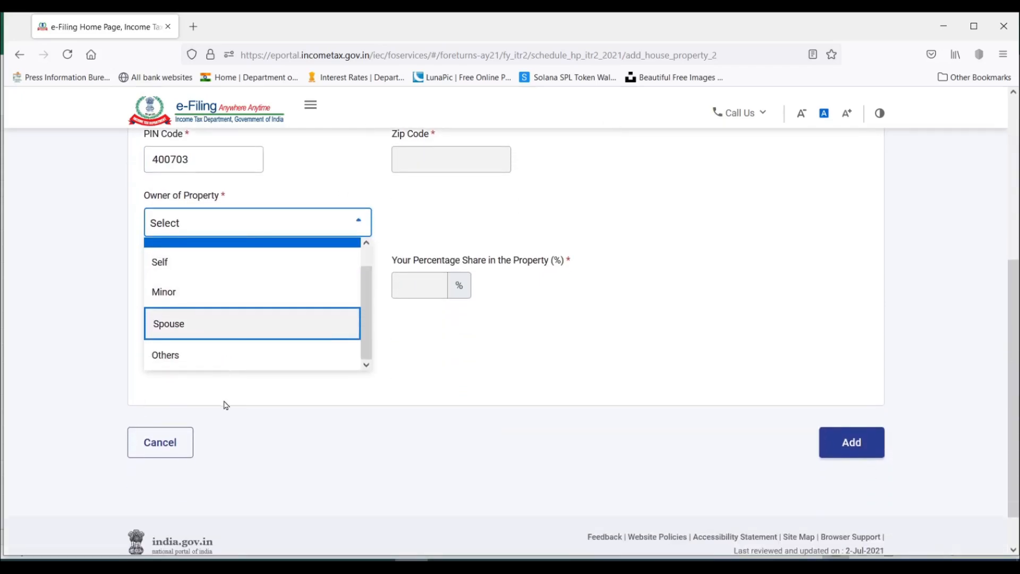
{"action": "scroll", "coordinate": [229, 329], "scroll_direction": "up", "scroll_amount": 1}
{"action": "left_click", "coordinate": [159, 282]}
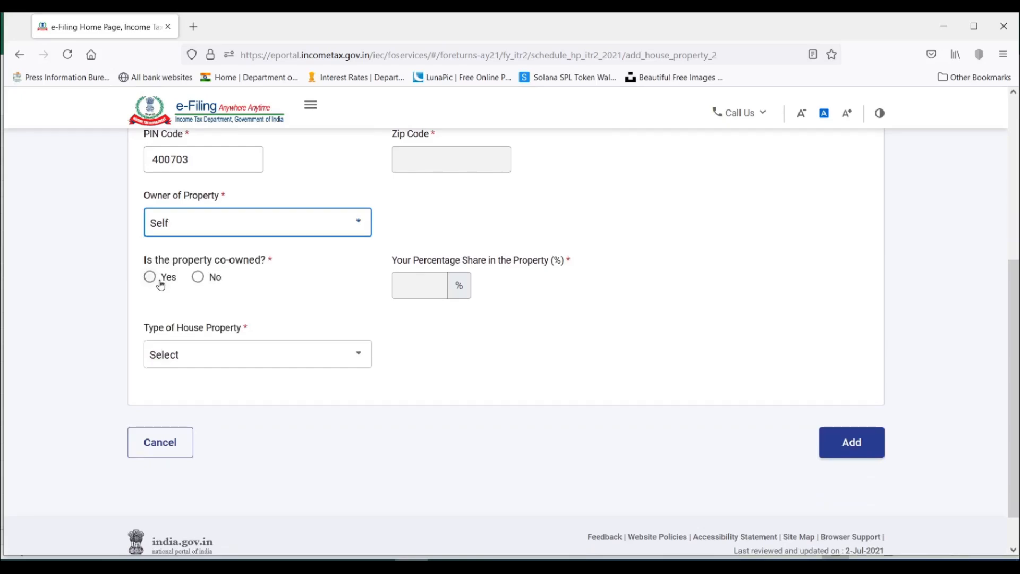
{"action": "scroll", "coordinate": [344, 299], "scroll_direction": "up", "scroll_amount": 2}
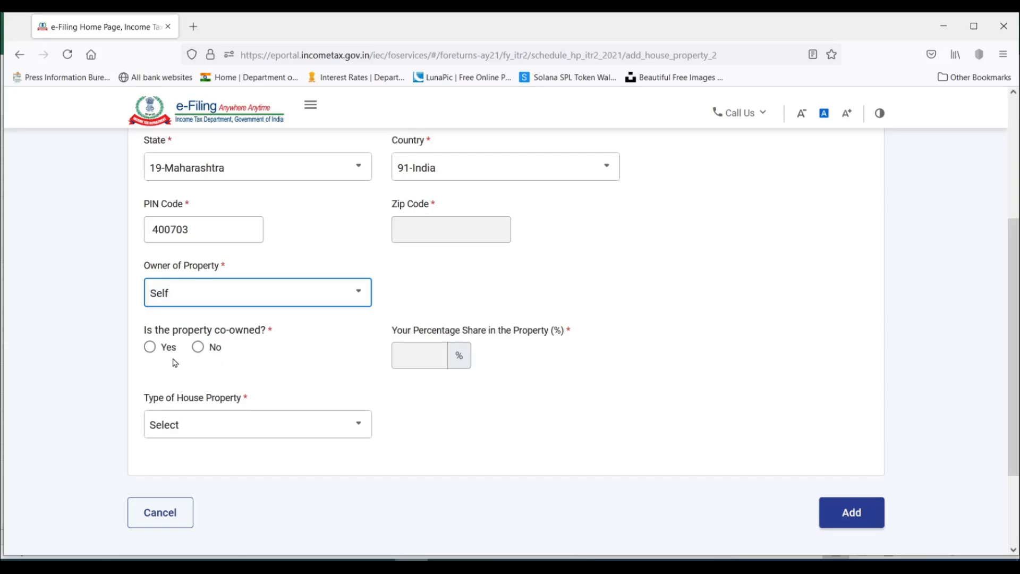
Check the details required for a co-owned property and mark the property as not co-owned.
{"action": "left_click", "coordinate": [198, 348]}
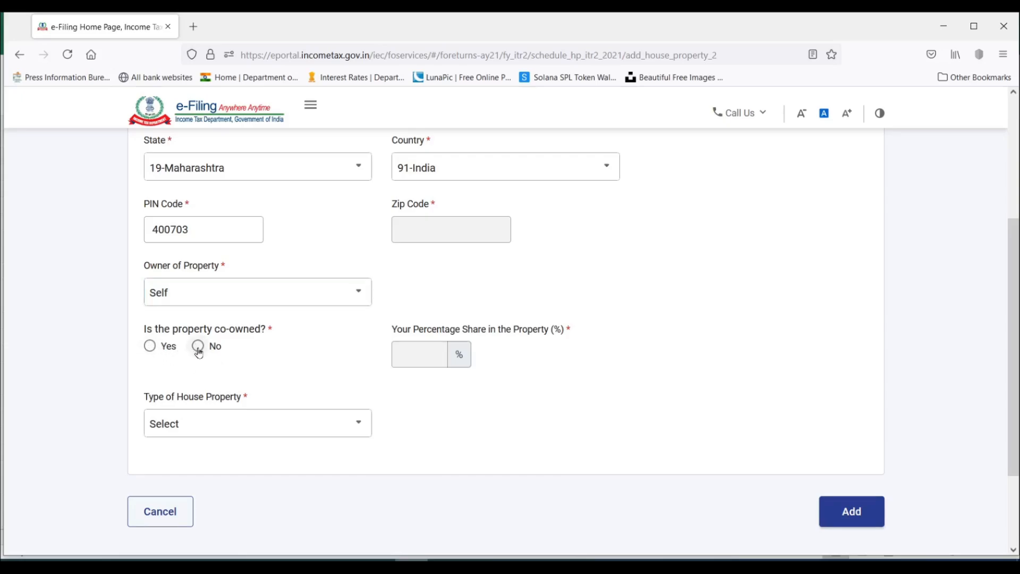
{"action": "left_click", "coordinate": [199, 348]}
{"action": "left_click", "coordinate": [150, 347]}
{"action": "scroll", "coordinate": [297, 323], "scroll_direction": "down", "scroll_amount": 2}
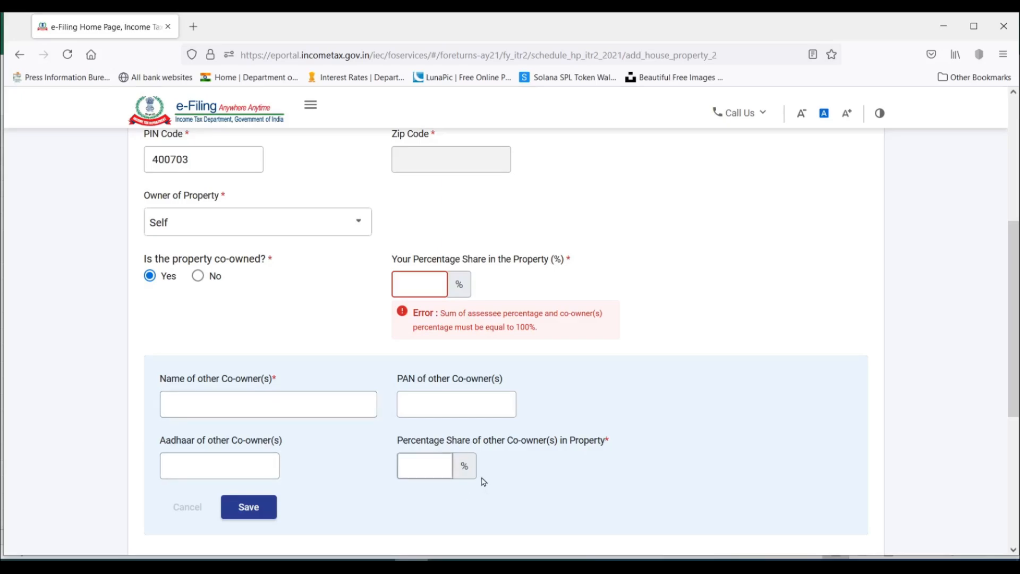
{"action": "left_click", "coordinate": [452, 470]}
{"action": "left_click", "coordinate": [195, 283]}
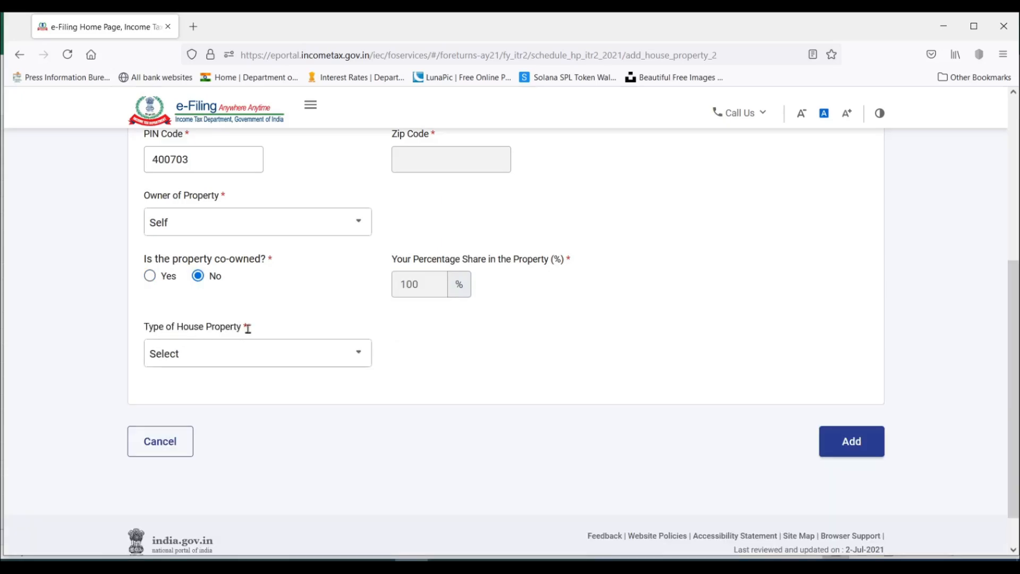
Set the type of house property to Self occupied.
{"action": "left_click", "coordinate": [204, 365]}
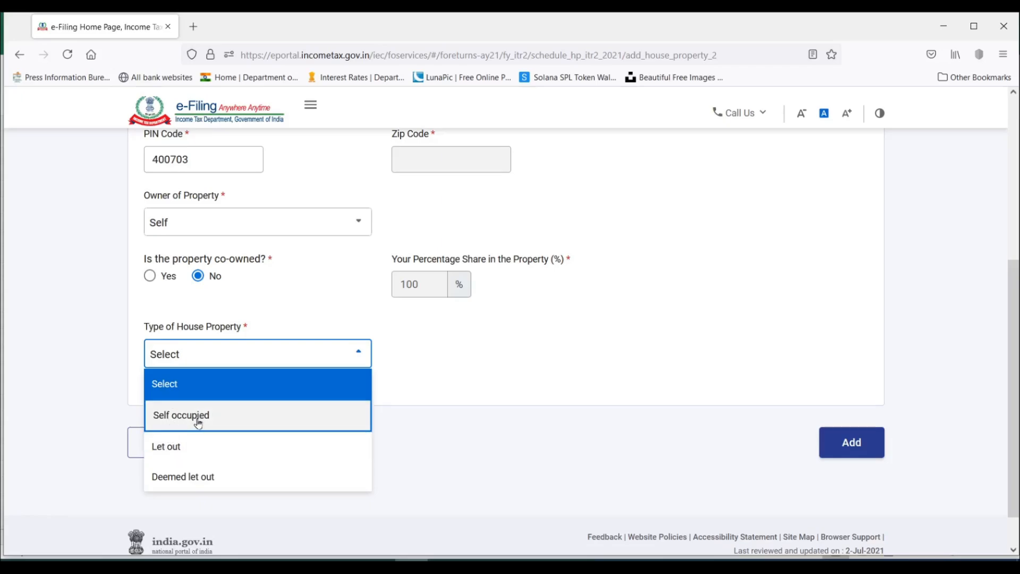
{"action": "left_click", "coordinate": [198, 417]}
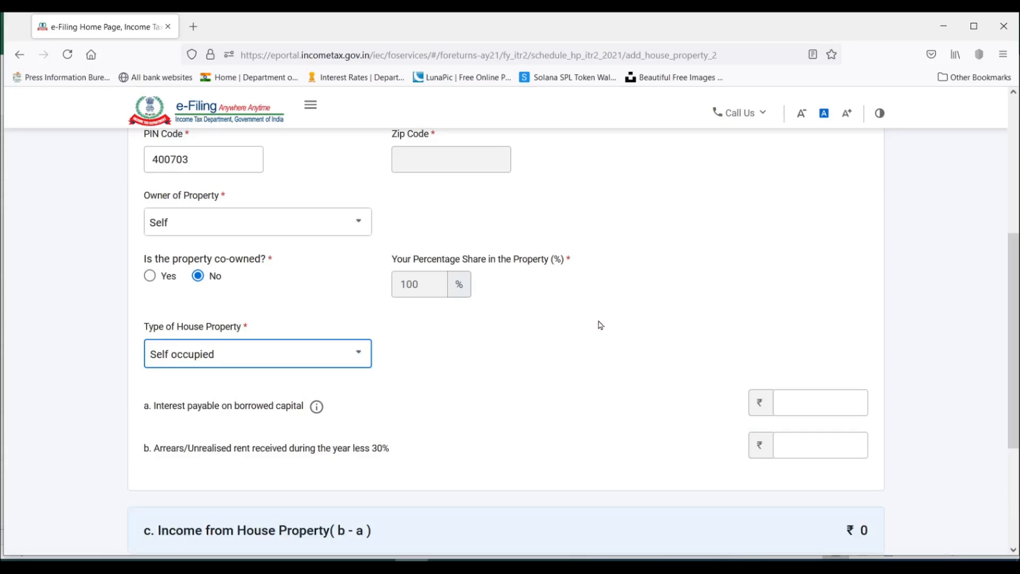
{"action": "scroll", "coordinate": [601, 325], "scroll_direction": "down", "scroll_amount": 3}
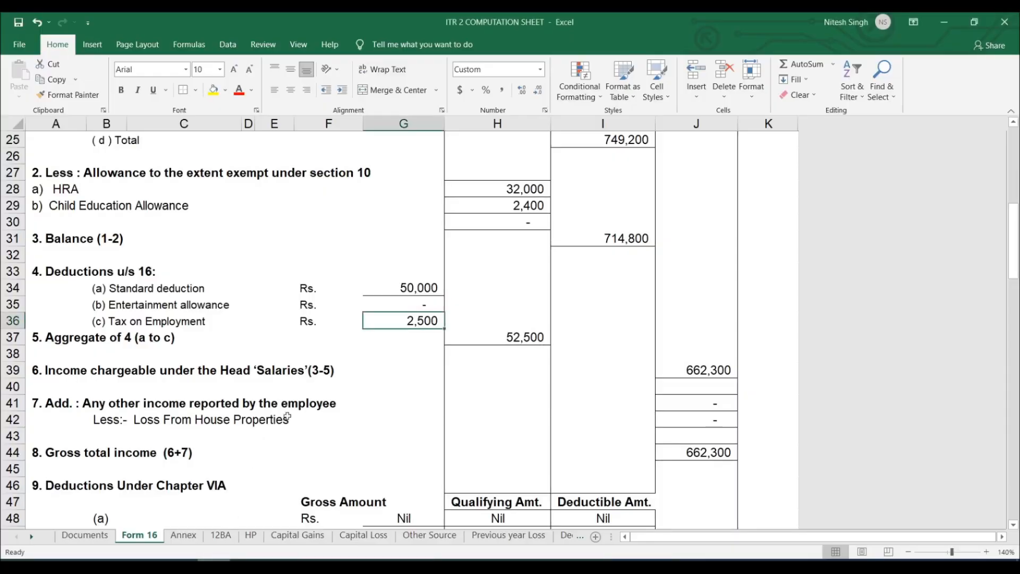
Switch to the ITR 2 computation workbook in Excel and look up the self-occupied property's home loan interest on the HP sheet.
{"action": "left_click", "coordinate": [251, 536]}
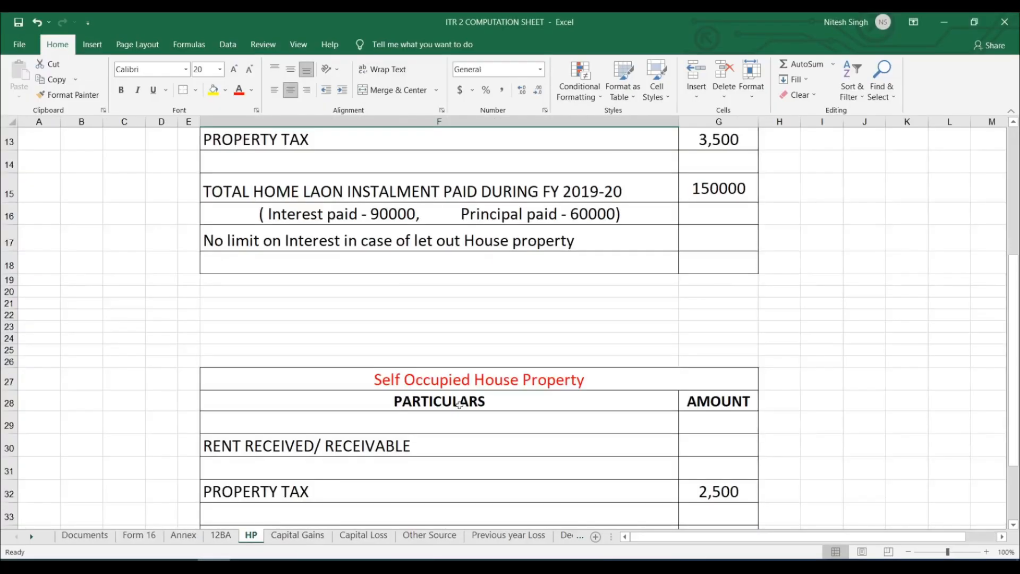
{"action": "scroll", "coordinate": [460, 406], "scroll_direction": "up", "scroll_amount": 4}
{"action": "scroll", "coordinate": [460, 405], "scroll_direction": "down", "scroll_amount": 7}
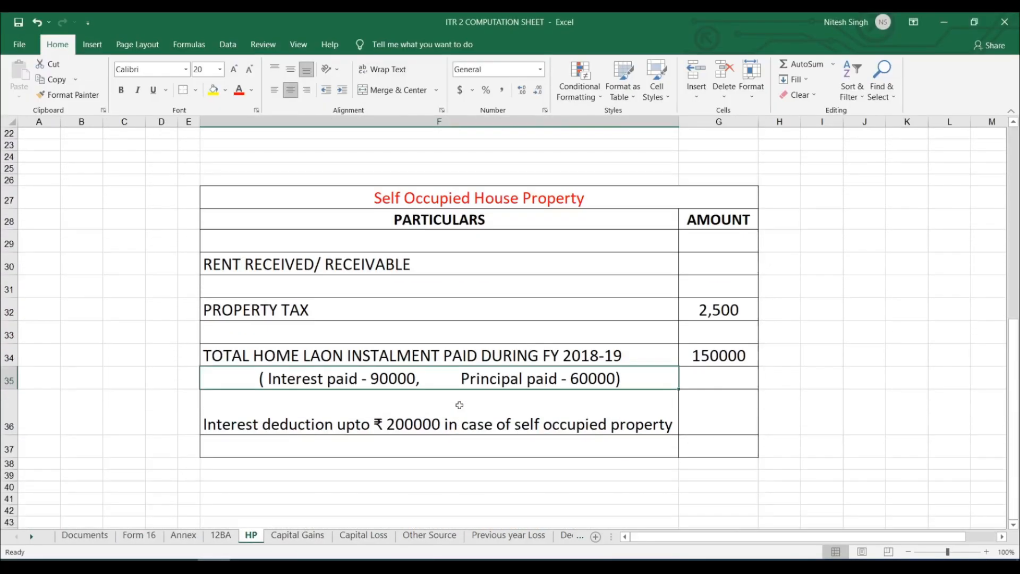
{"action": "left_click", "coordinate": [715, 360]}
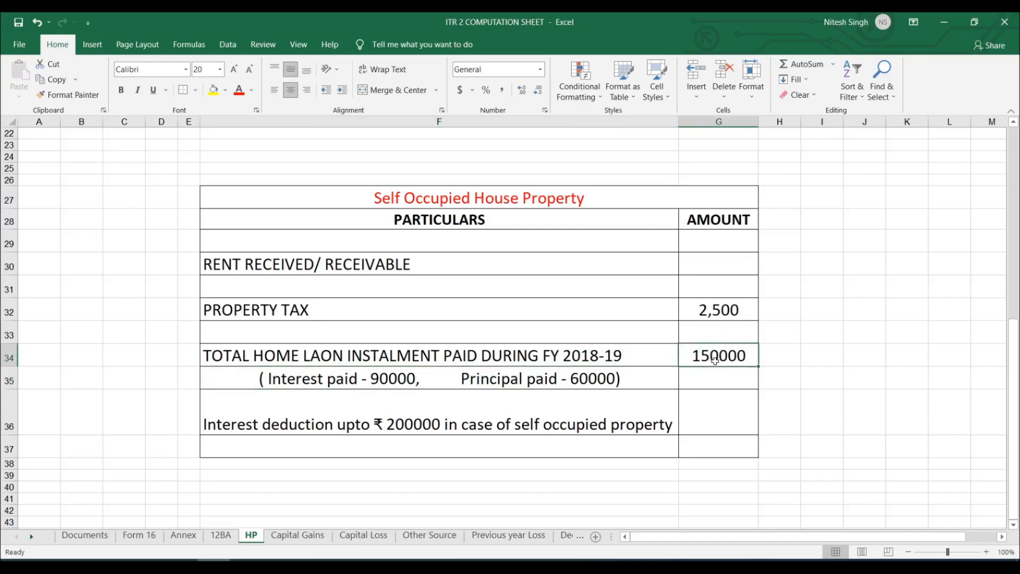
{"action": "left_click", "coordinate": [373, 382]}
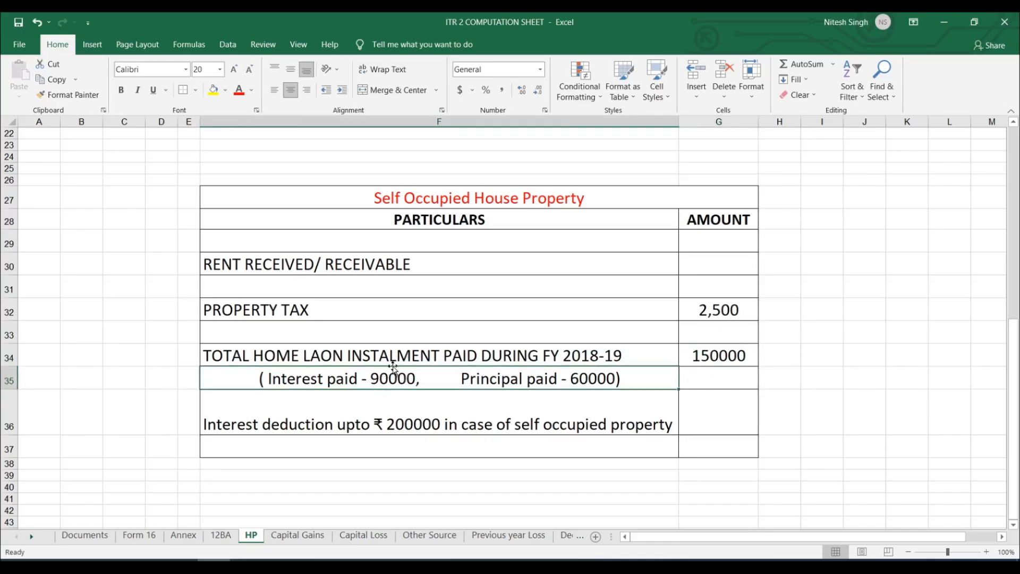
Switch back to the e-Filing form, enter 90000 as interest payable on borrowed capital and add the self-occupied property.
{"action": "key", "text": "alt+Tab"}
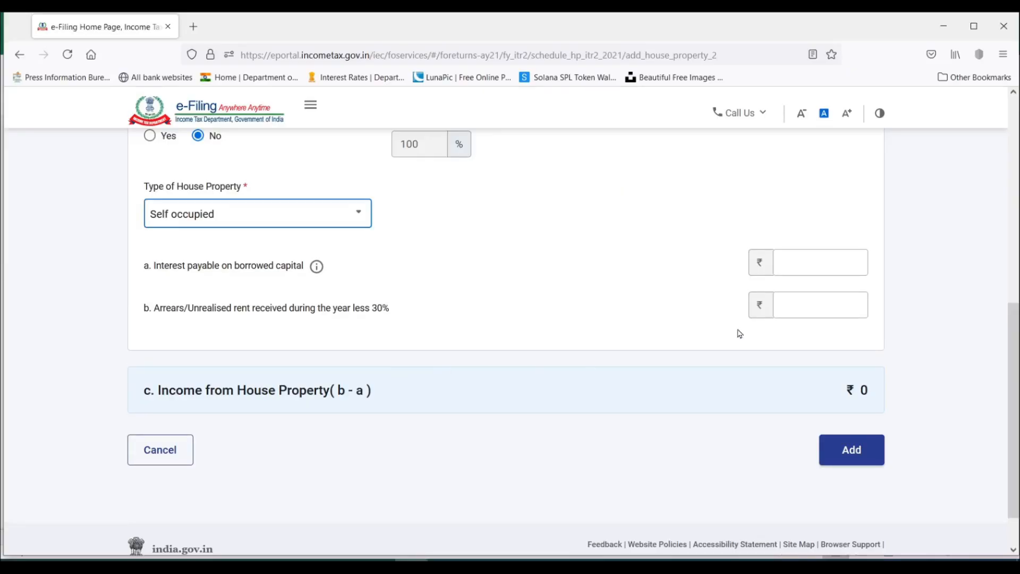
{"action": "left_click", "coordinate": [831, 255]}
{"action": "type", "text": "90000"}
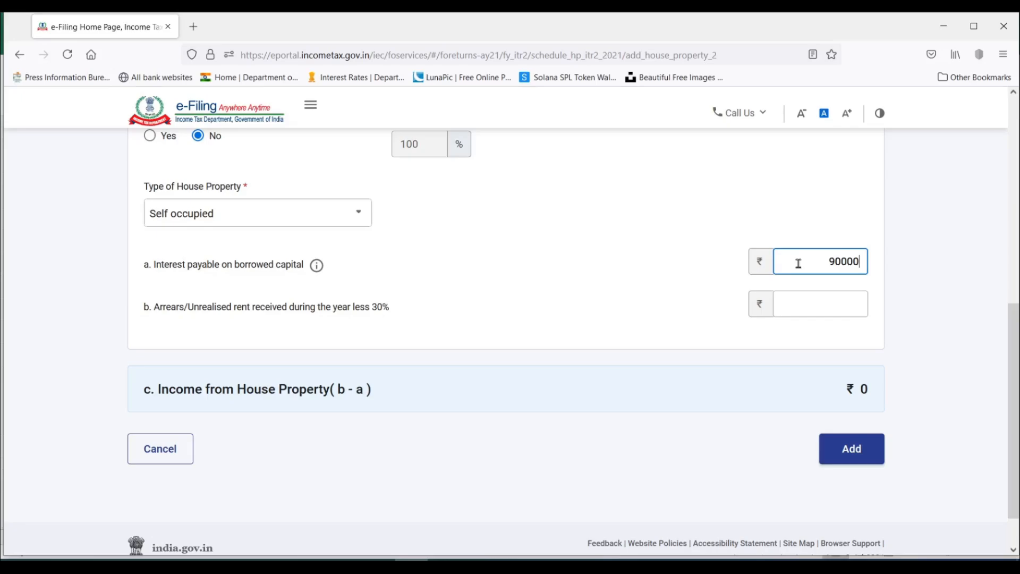
{"action": "left_click", "coordinate": [659, 293]}
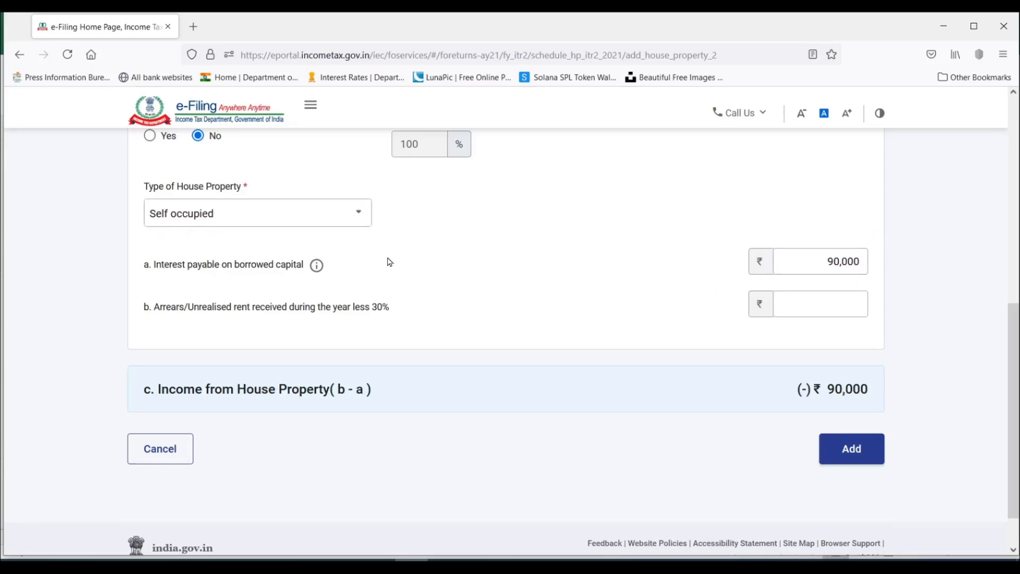
{"action": "scroll", "coordinate": [627, 303], "scroll_direction": "up", "scroll_amount": 1}
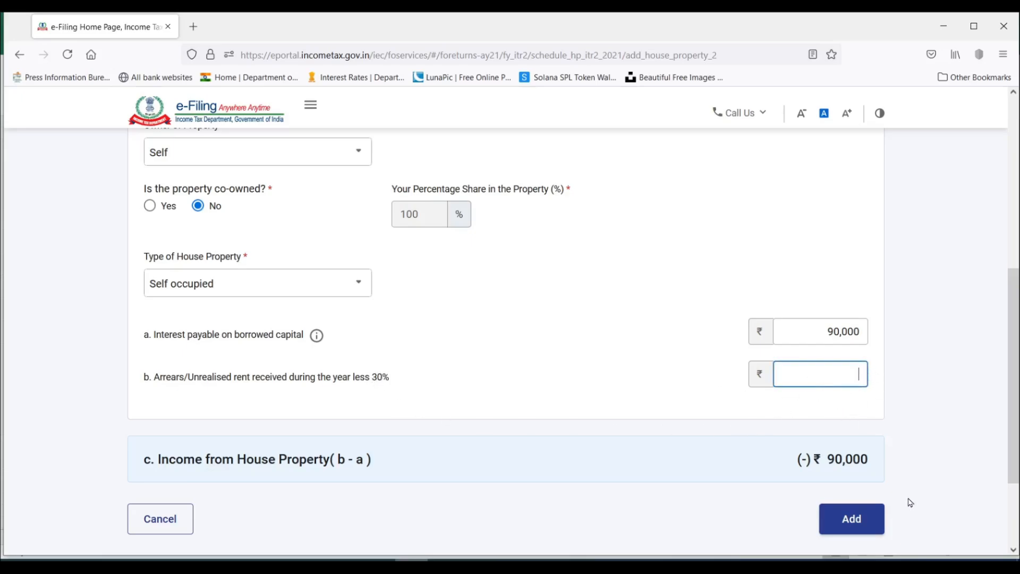
{"action": "left_click", "coordinate": [853, 523]}
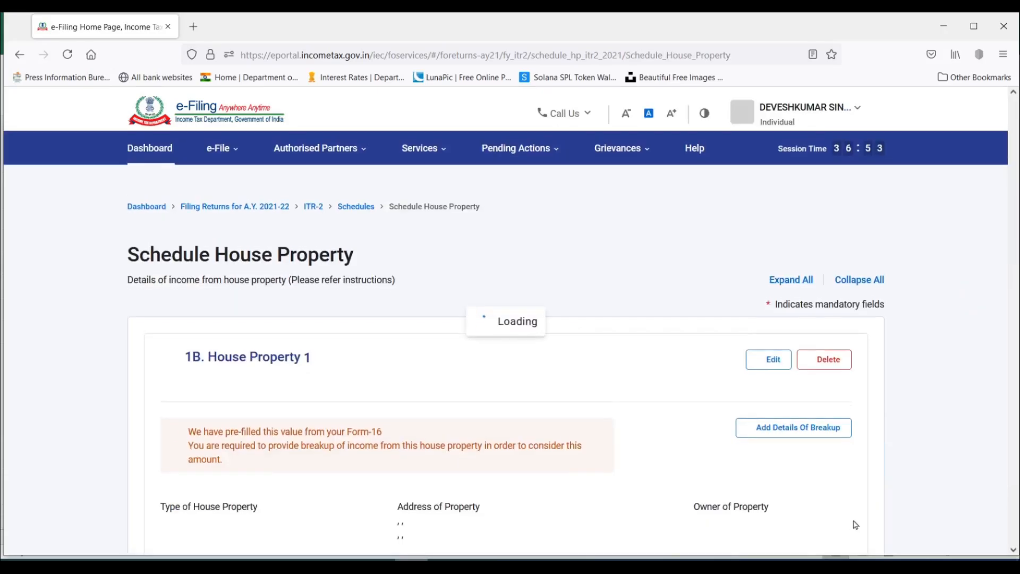
Delete the self-occupied property entry from Schedule House Property and confirm the deletion.
{"action": "scroll", "coordinate": [634, 362], "scroll_direction": "down", "scroll_amount": 2}
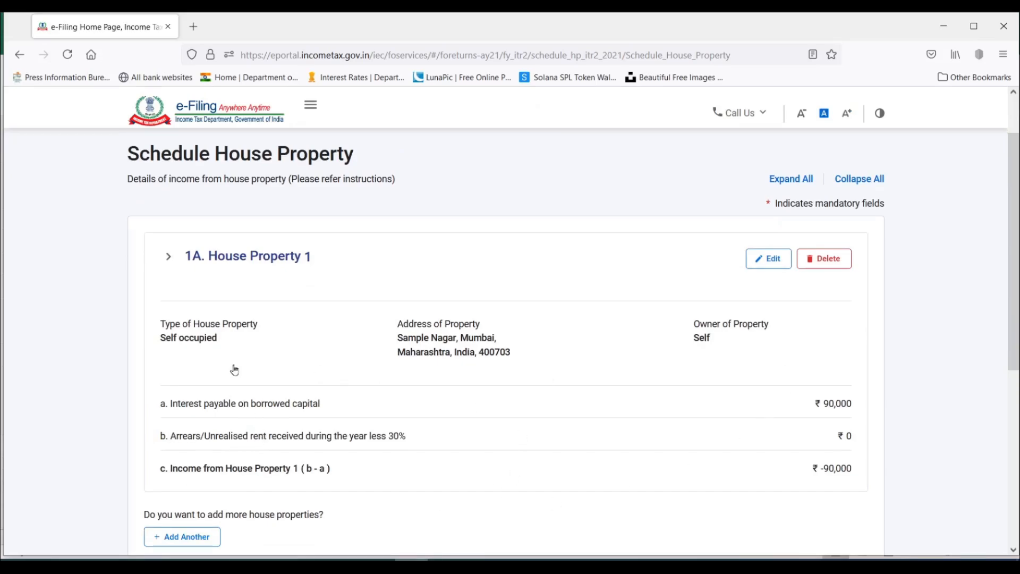
{"action": "left_click", "coordinate": [839, 265]}
{"action": "left_click", "coordinate": [622, 376]}
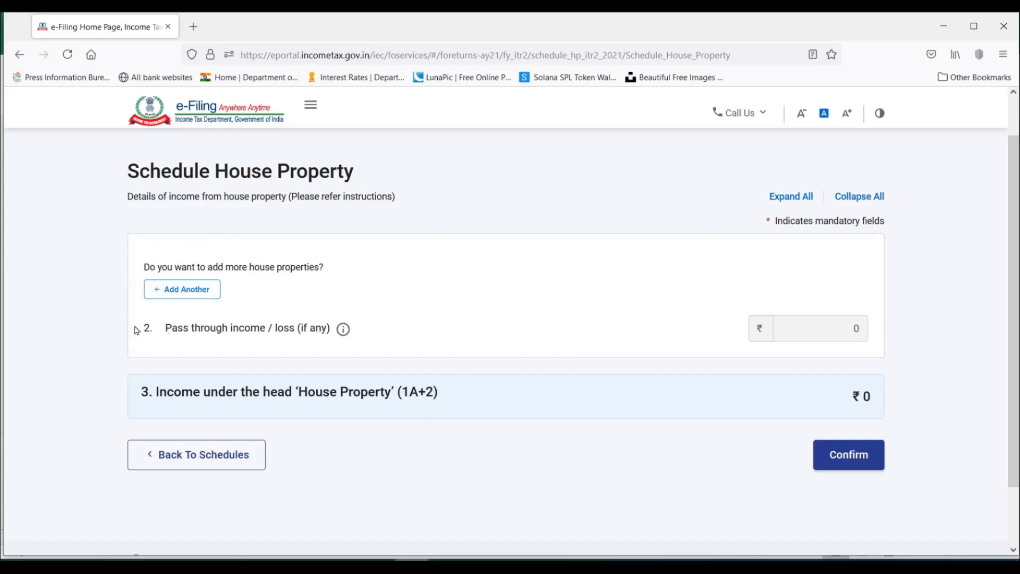
Start adding another house property and enter its address and town.
{"action": "left_click", "coordinate": [184, 296]}
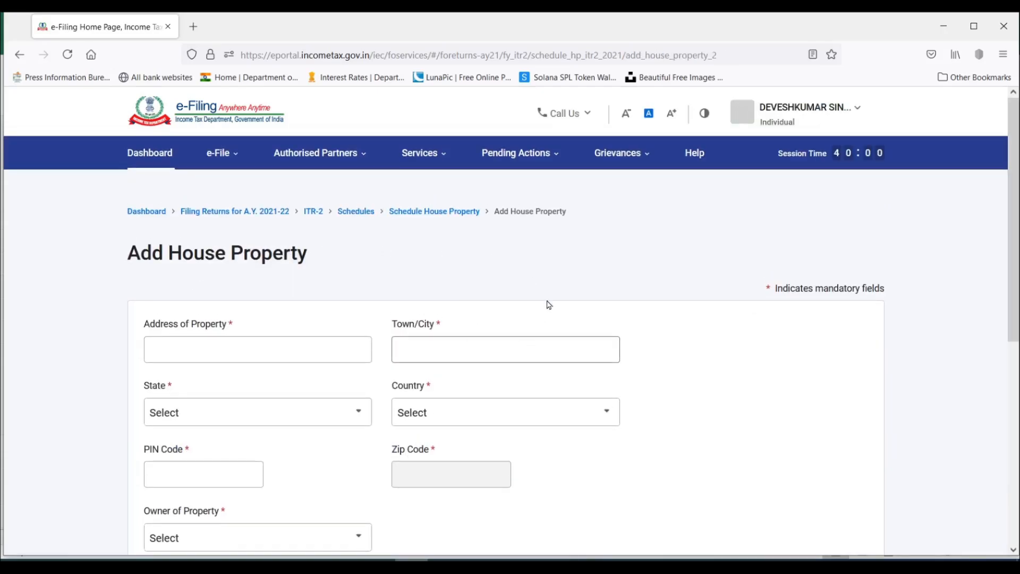
{"action": "scroll", "coordinate": [549, 301], "scroll_direction": "down", "scroll_amount": 3}
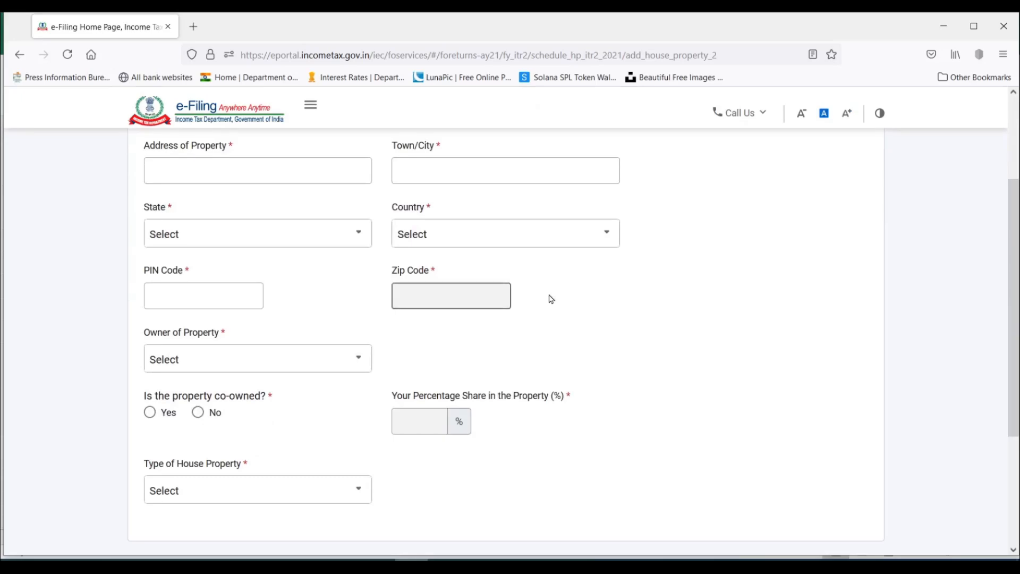
{"action": "scroll", "coordinate": [551, 300], "scroll_direction": "up", "scroll_amount": 1}
{"action": "left_click", "coordinate": [289, 242]}
{"action": "type", "text": "Sample Nagar"}
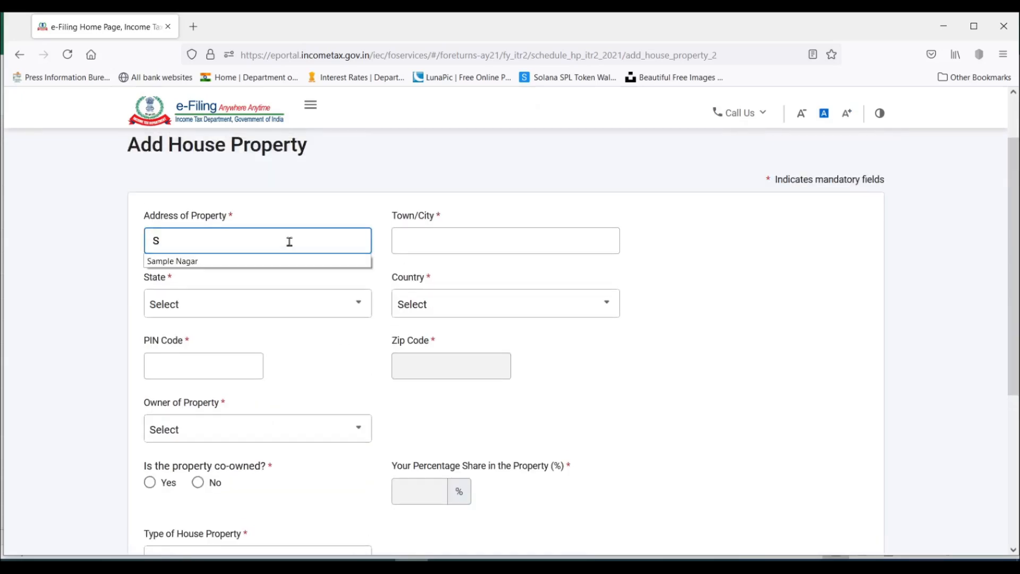
{"action": "key", "text": "Tab"}
{"action": "type", "text": "Mumbai"}
Set the new property's state to 19-Maharashtra and country to 91-India, and enter its postal PIN code.
{"action": "left_click", "coordinate": [303, 306]}
{"action": "type", "text": "mah"}
{"action": "left_click", "coordinate": [239, 368]}
{"action": "left_click", "coordinate": [160, 387]}
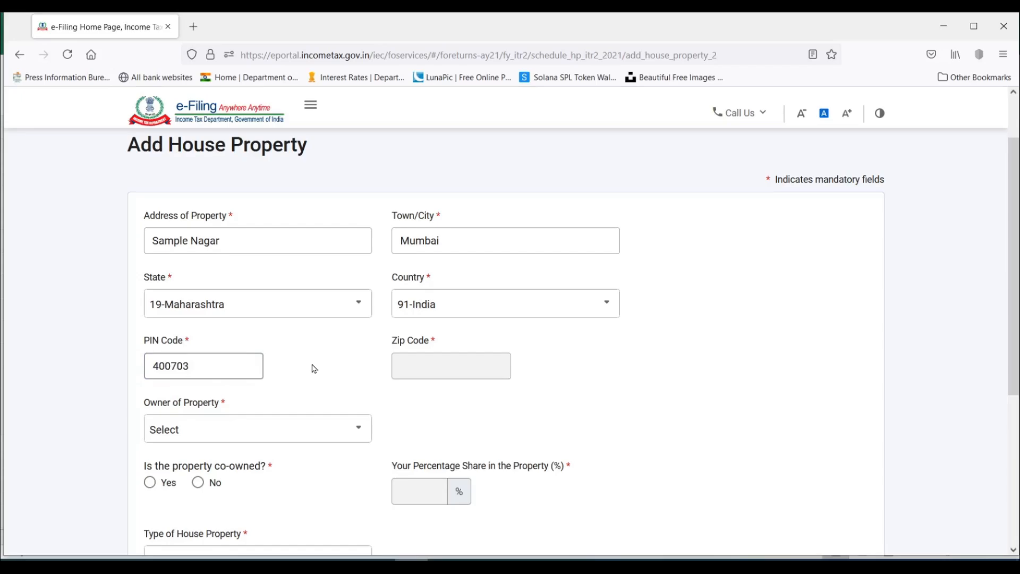
Set the new property's owner to Self and mark it as not co-owned.
{"action": "scroll", "coordinate": [335, 332], "scroll_direction": "down", "scroll_amount": 1}
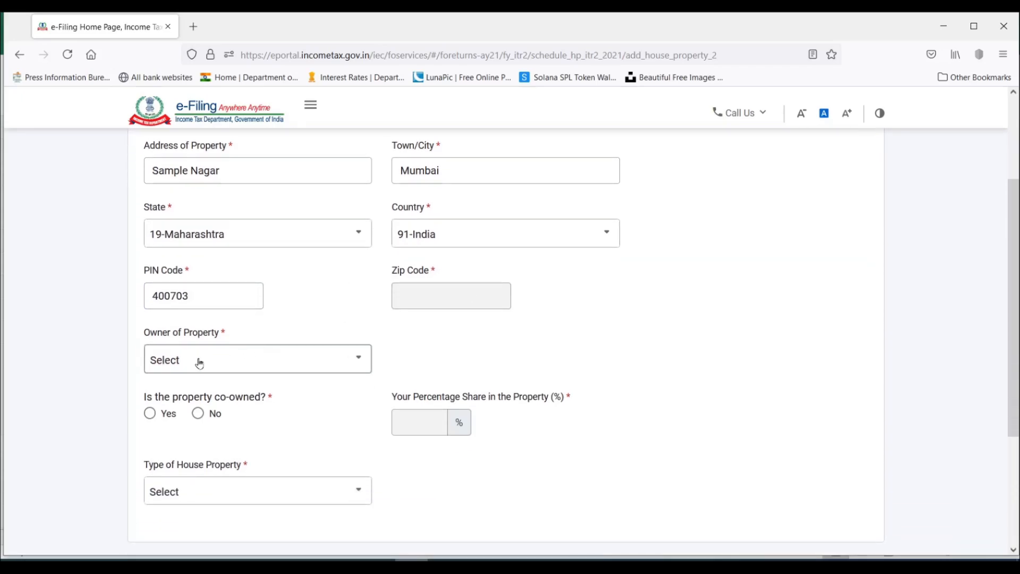
{"action": "scroll", "coordinate": [202, 356], "scroll_direction": "down", "scroll_amount": 1}
{"action": "left_click", "coordinate": [222, 289]}
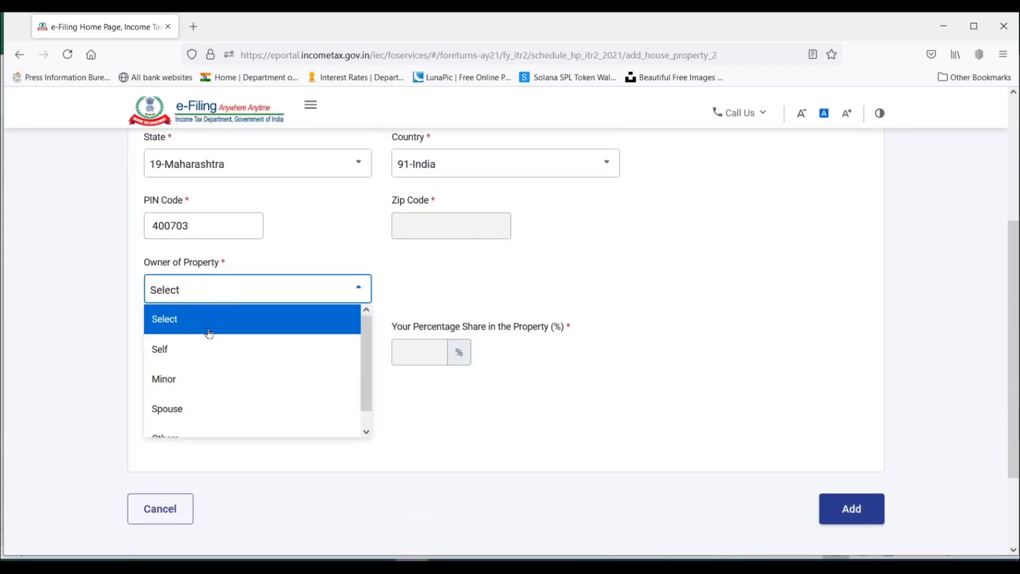
{"action": "left_click", "coordinate": [162, 353]}
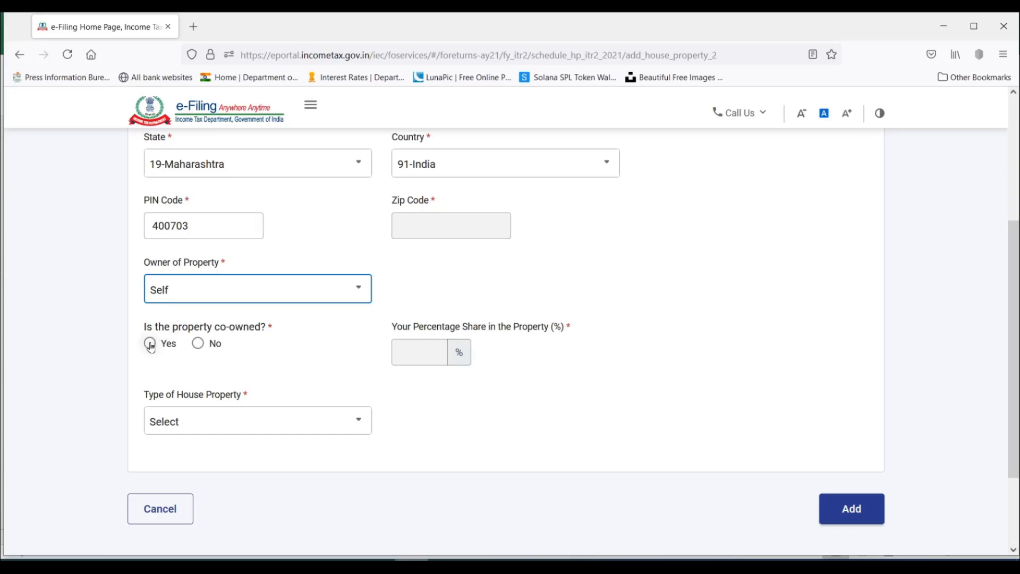
{"action": "left_click", "coordinate": [197, 344]}
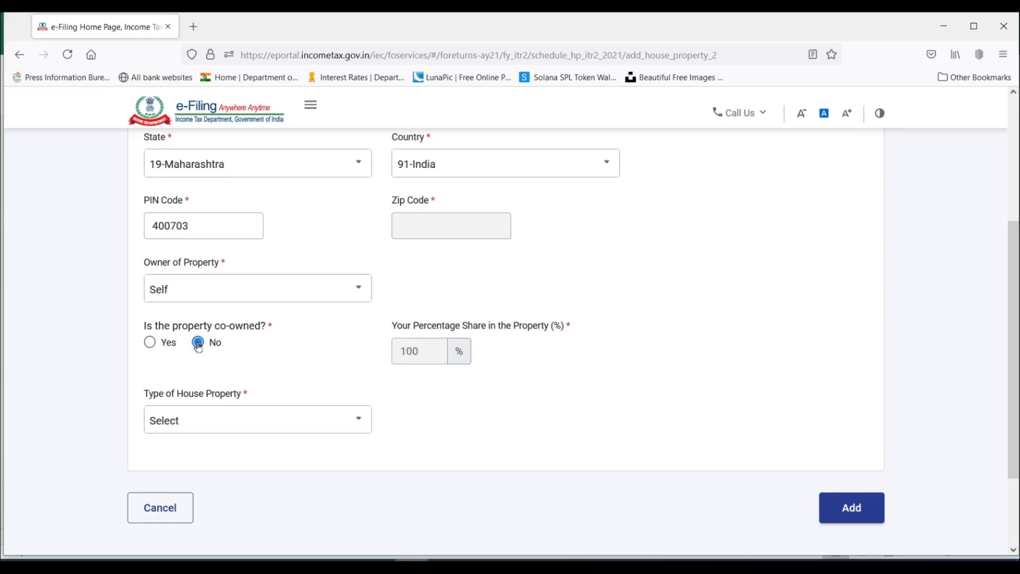
Set the type of house property to Let out.
{"action": "scroll", "coordinate": [198, 345], "scroll_direction": "down", "scroll_amount": 2}
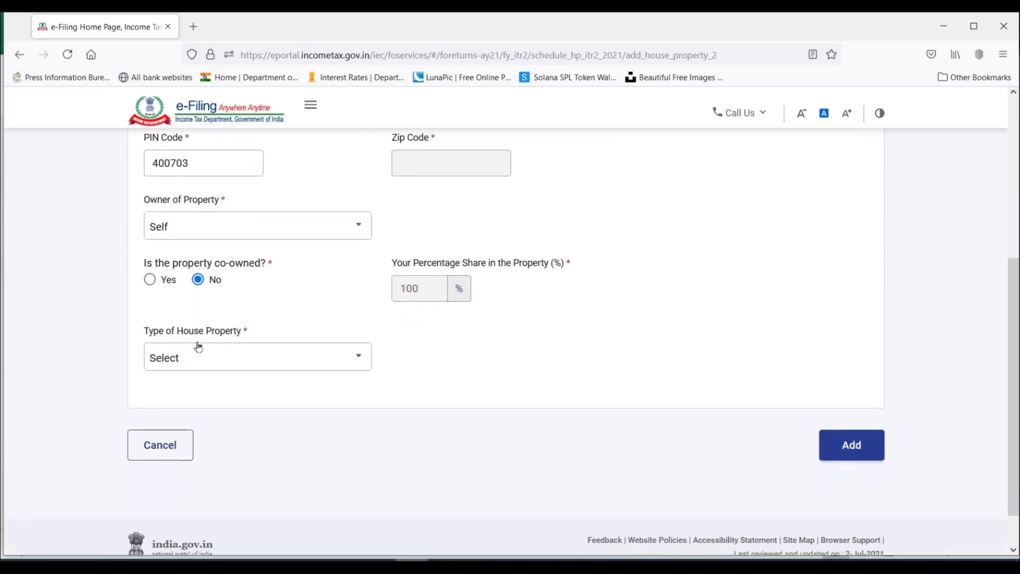
{"action": "left_click", "coordinate": [237, 356]}
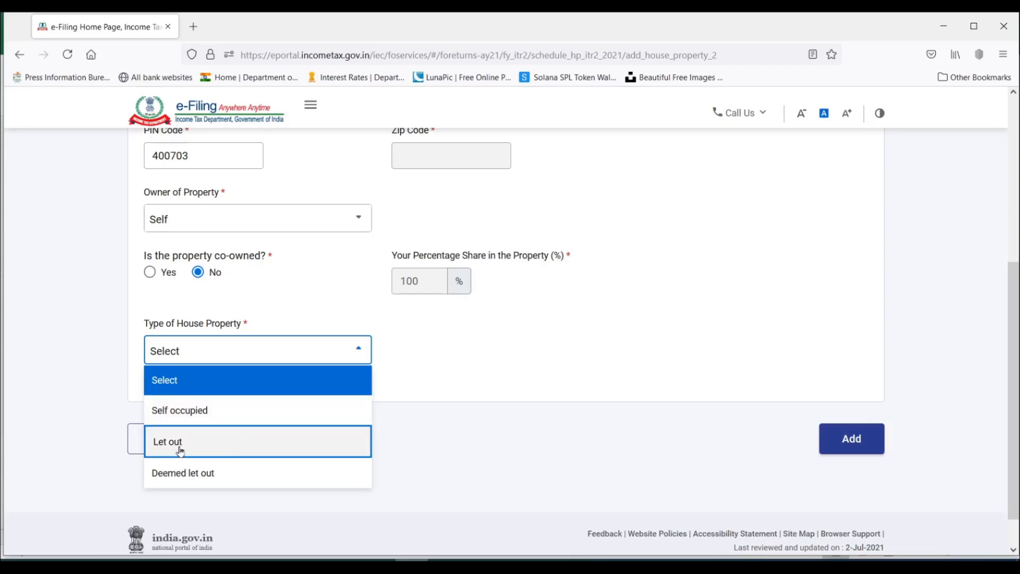
{"action": "left_click", "coordinate": [250, 442]}
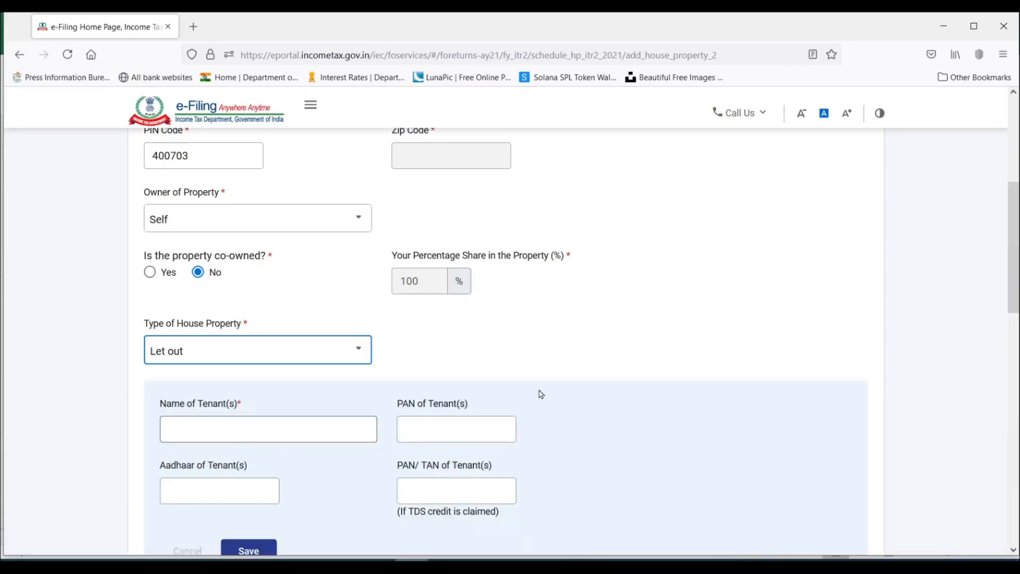
{"action": "scroll", "coordinate": [622, 278], "scroll_direction": "down", "scroll_amount": 1}
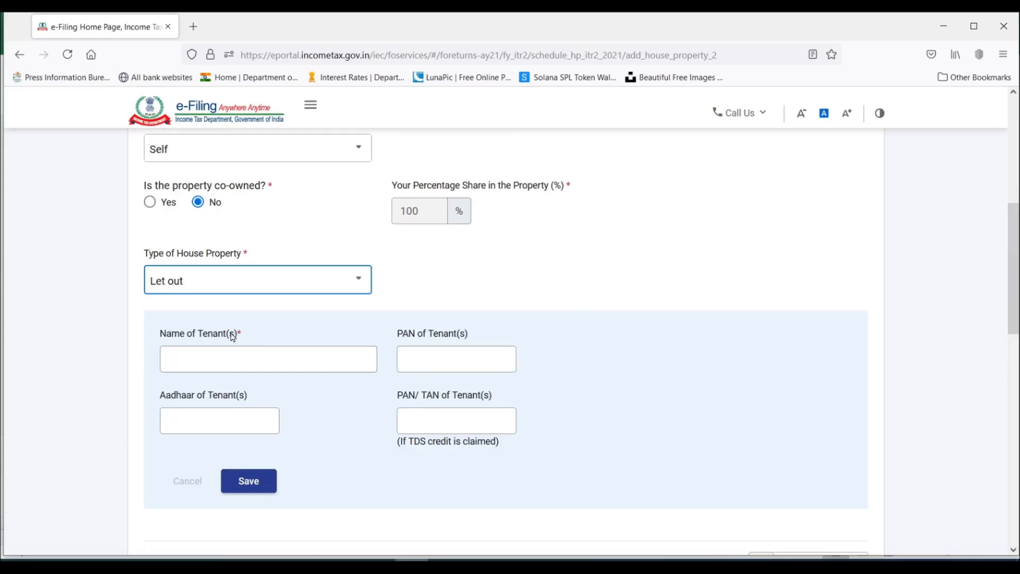
Enter the tenant's name and PAN, and repeat the PAN in the PAN/TAN field for claiming TDS credit.
{"action": "left_click", "coordinate": [269, 356]}
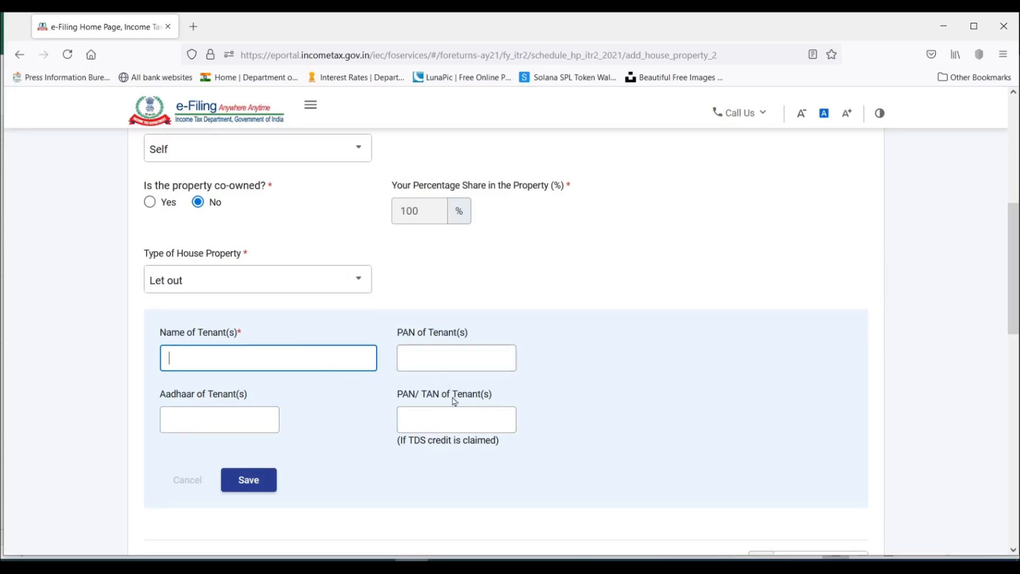
{"action": "left_click", "coordinate": [447, 425]}
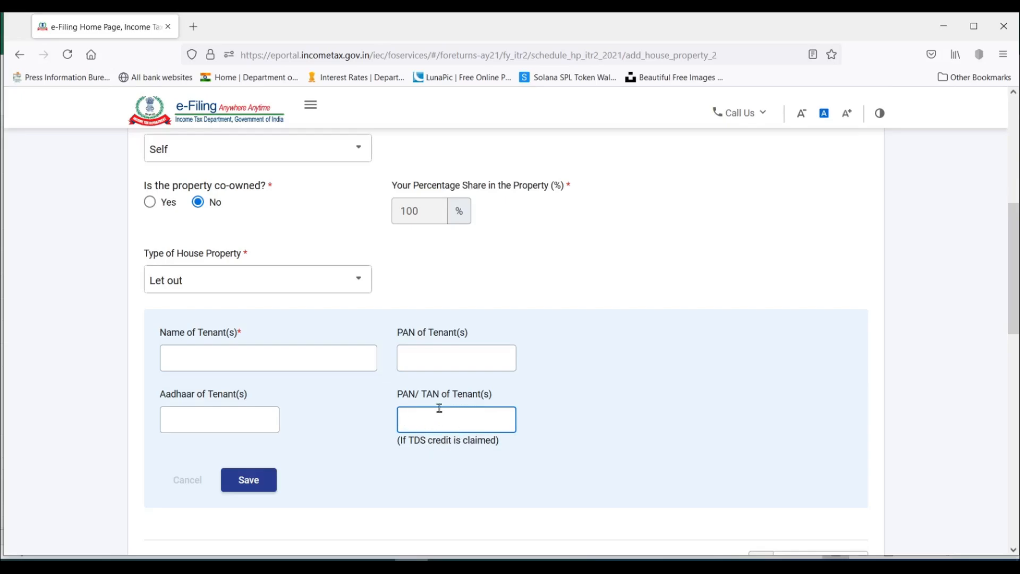
{"action": "scroll", "coordinate": [261, 358], "scroll_direction": "down", "scroll_amount": 2}
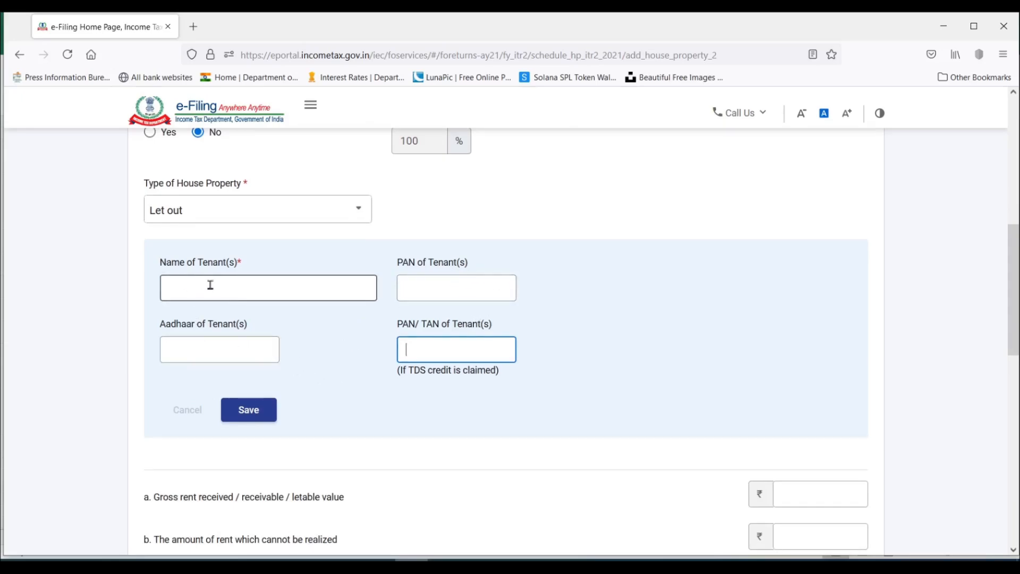
{"action": "left_click", "coordinate": [254, 291]}
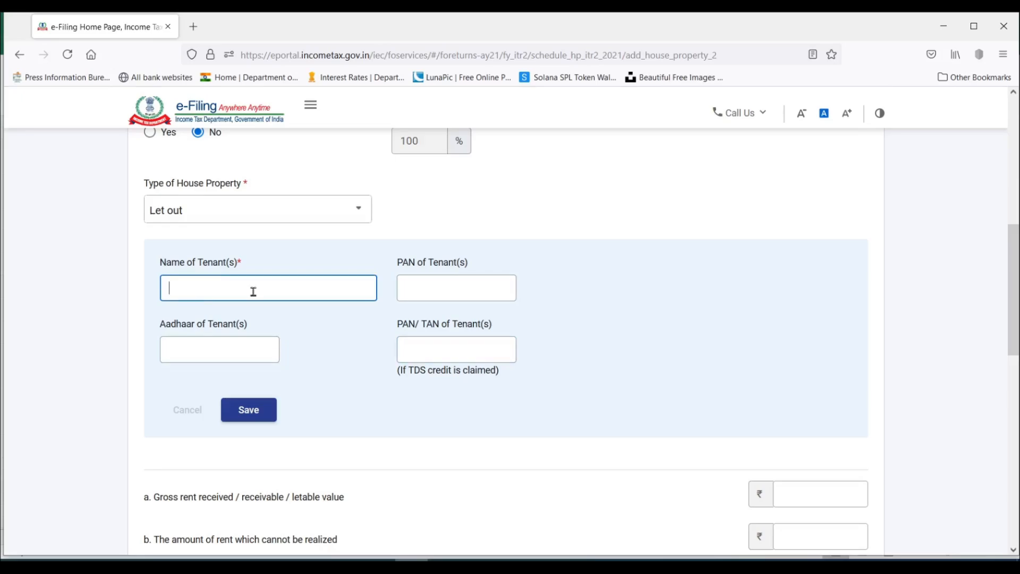
{"action": "type", "text": "Demo Singh"}
{"action": "key", "text": "Tab"}
{"action": "key", "text": "Tab"}
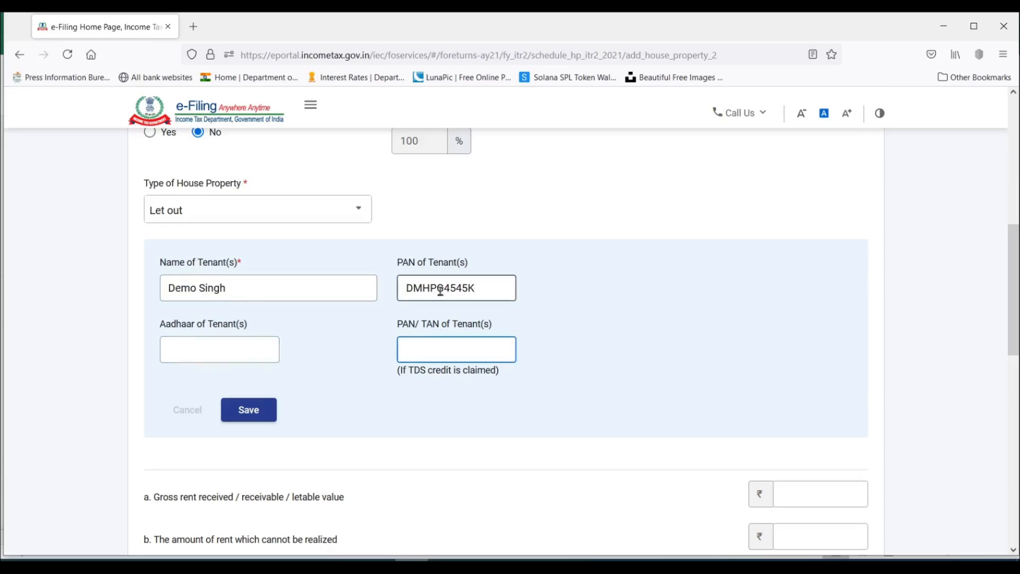
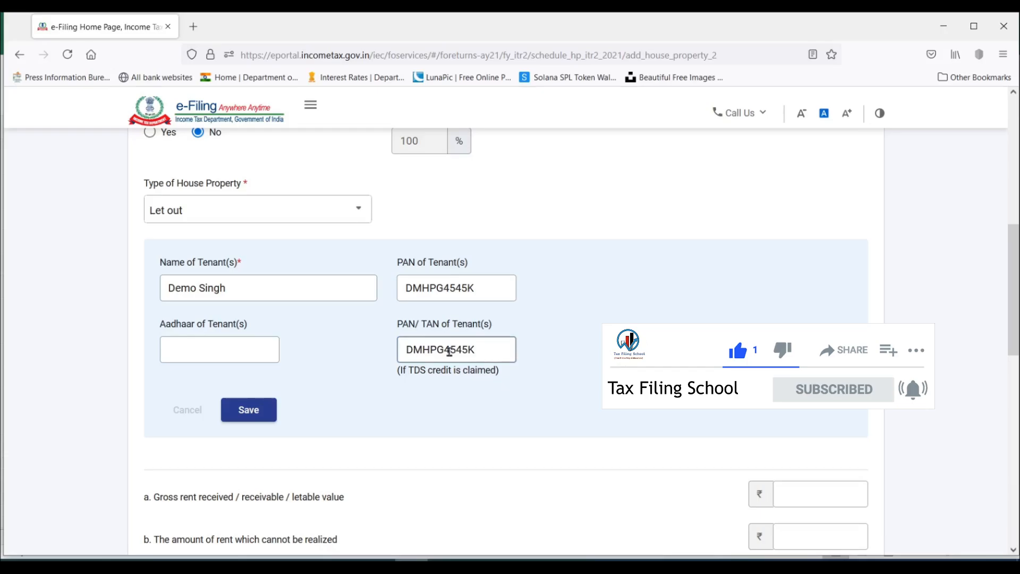
Save the tenant's details and set the gross rent received to 120000, as listed in the Excel computation sheet.
{"action": "left_click", "coordinate": [259, 417]}
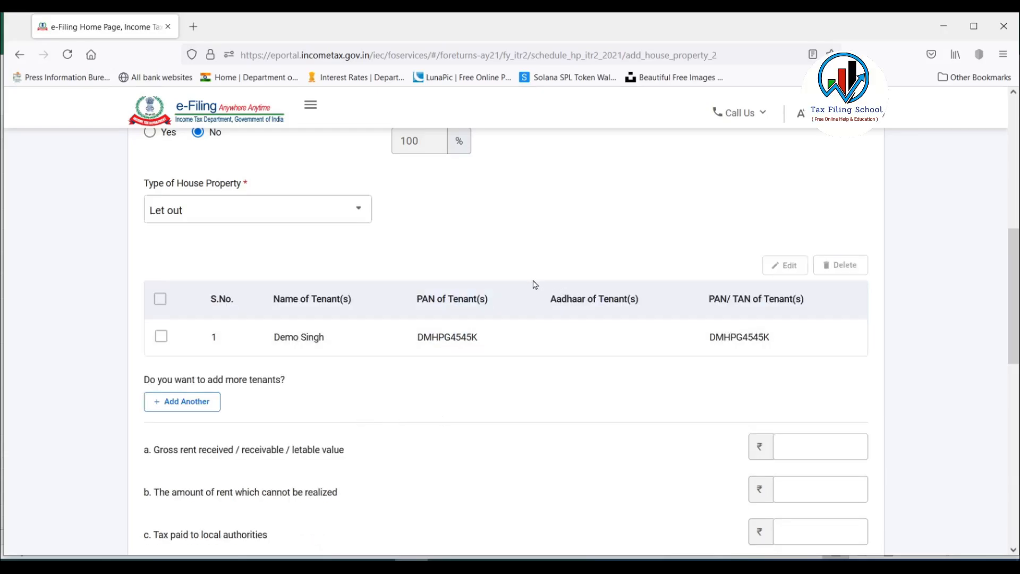
{"action": "scroll", "coordinate": [533, 285], "scroll_direction": "down", "scroll_amount": 3}
{"action": "scroll", "coordinate": [661, 369], "scroll_direction": "up", "scroll_amount": 3}
{"action": "scroll", "coordinate": [661, 369], "scroll_direction": "down", "scroll_amount": 5}
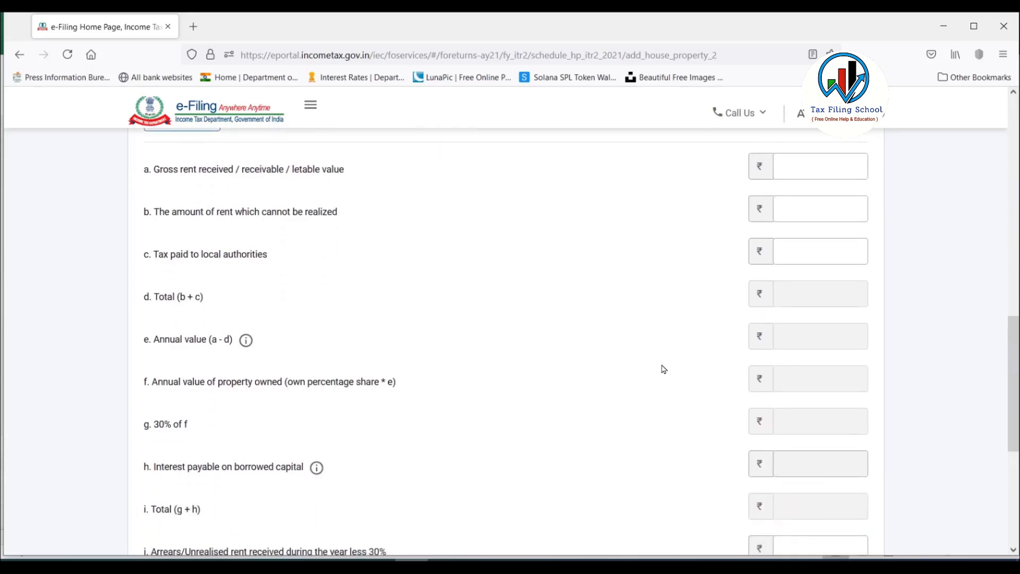
{"action": "scroll", "coordinate": [606, 350], "scroll_direction": "up", "scroll_amount": 2}
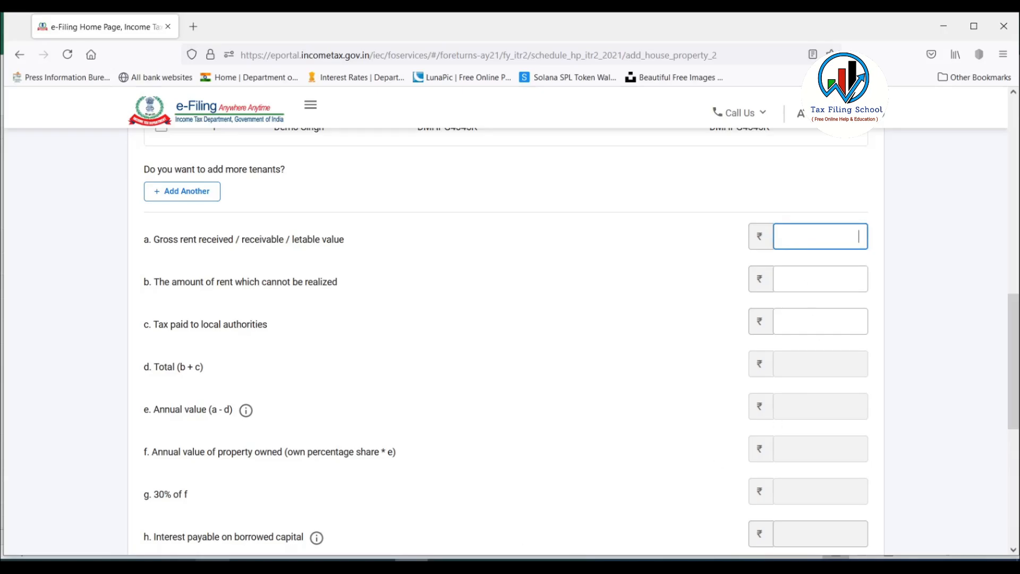
{"action": "key", "text": "alt+Tab"}
{"action": "scroll", "coordinate": [371, 367], "scroll_direction": "up", "scroll_amount": 6}
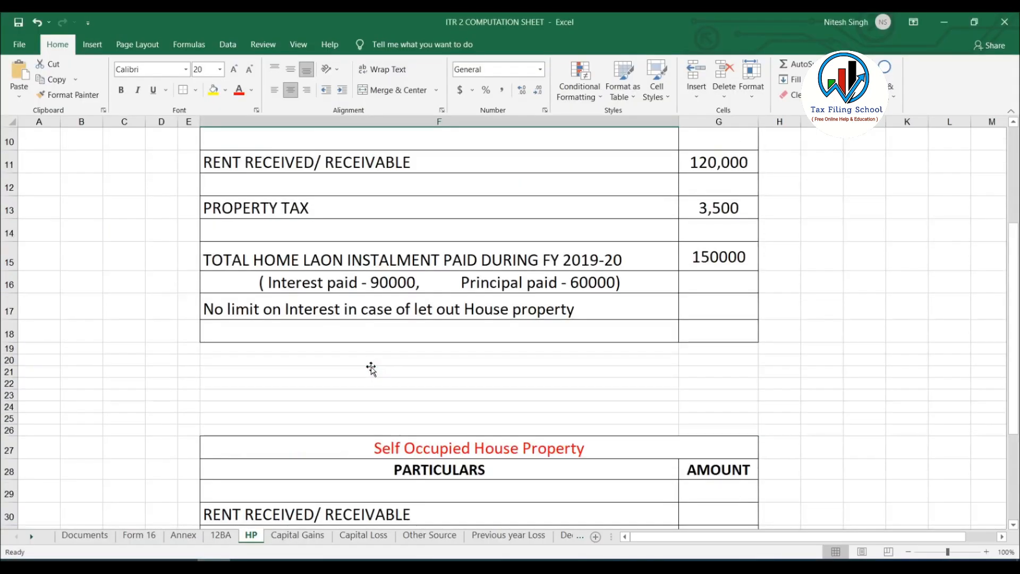
{"action": "left_click", "coordinate": [718, 263]}
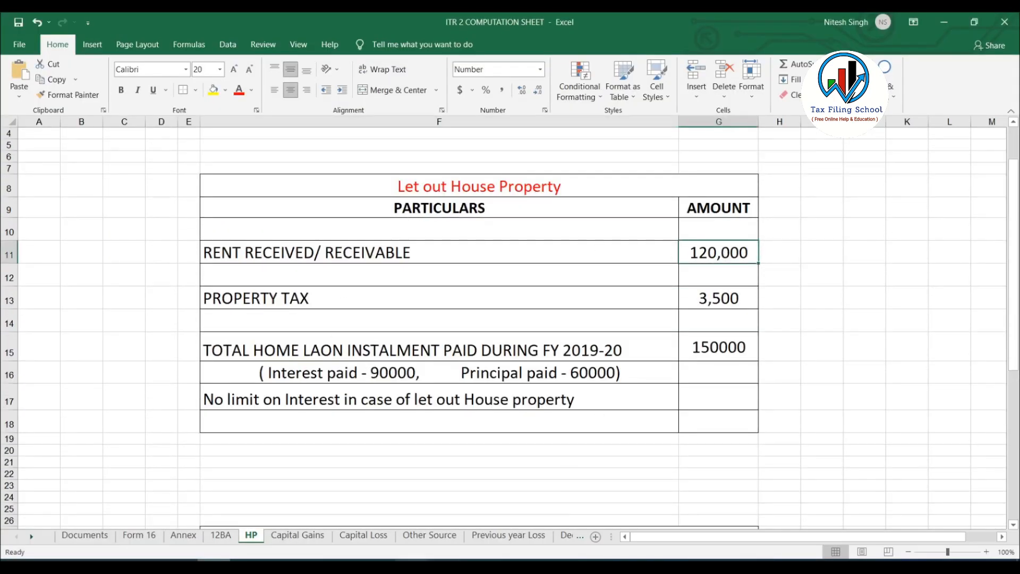
{"action": "key", "text": "alt+Tab"}
{"action": "type", "text": "120000"}
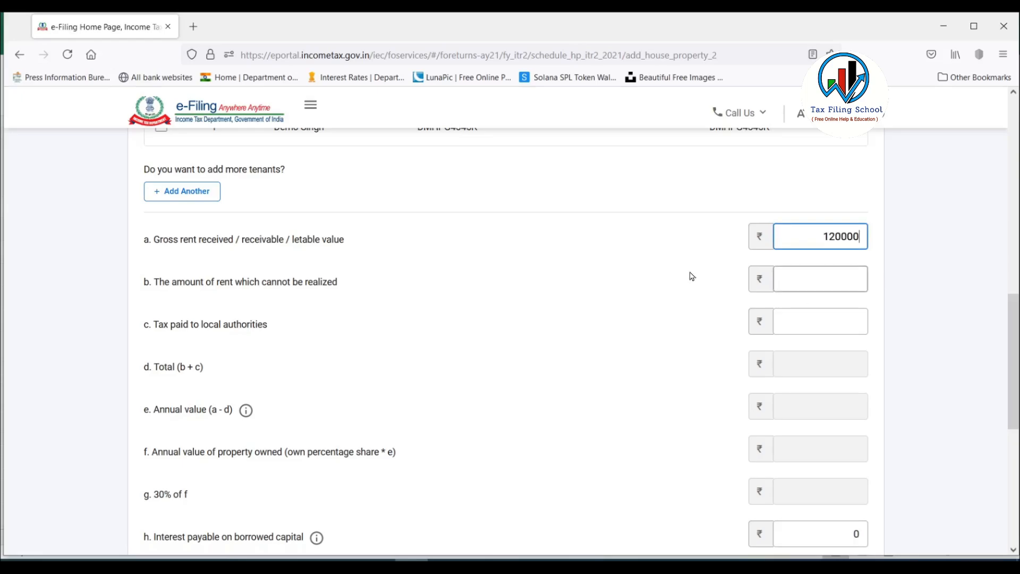
{"action": "left_click", "coordinate": [661, 280]}
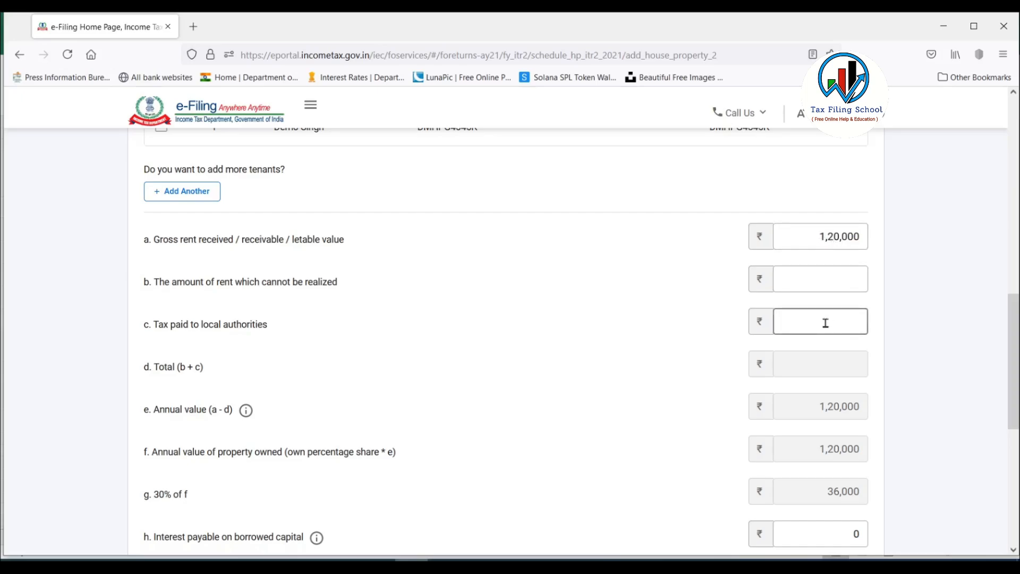
Set the tax paid to local authorities to 3500, taken from the property tax row of the Excel computation sheet.
{"action": "left_click", "coordinate": [824, 279]}
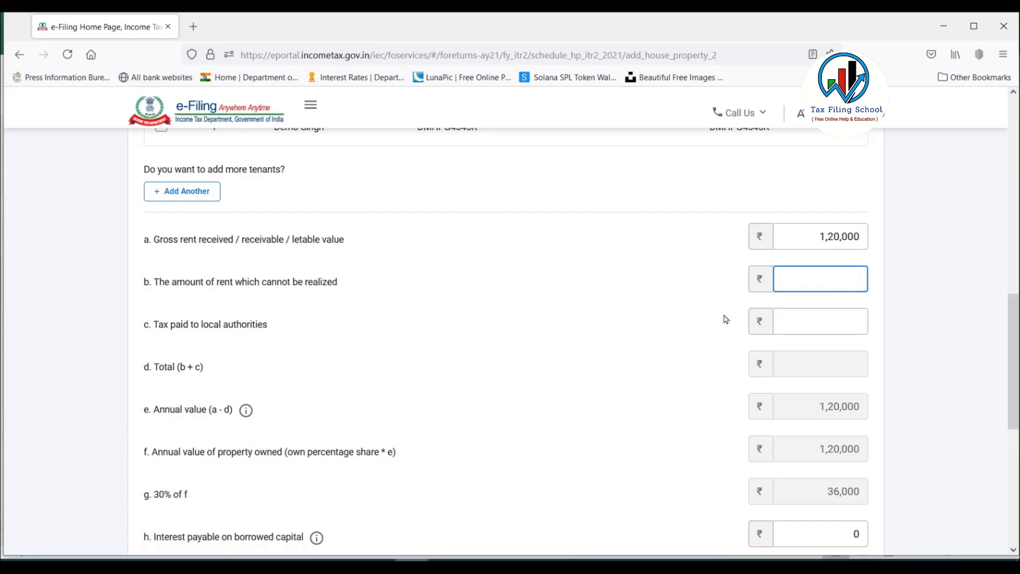
{"action": "left_click", "coordinate": [830, 323]}
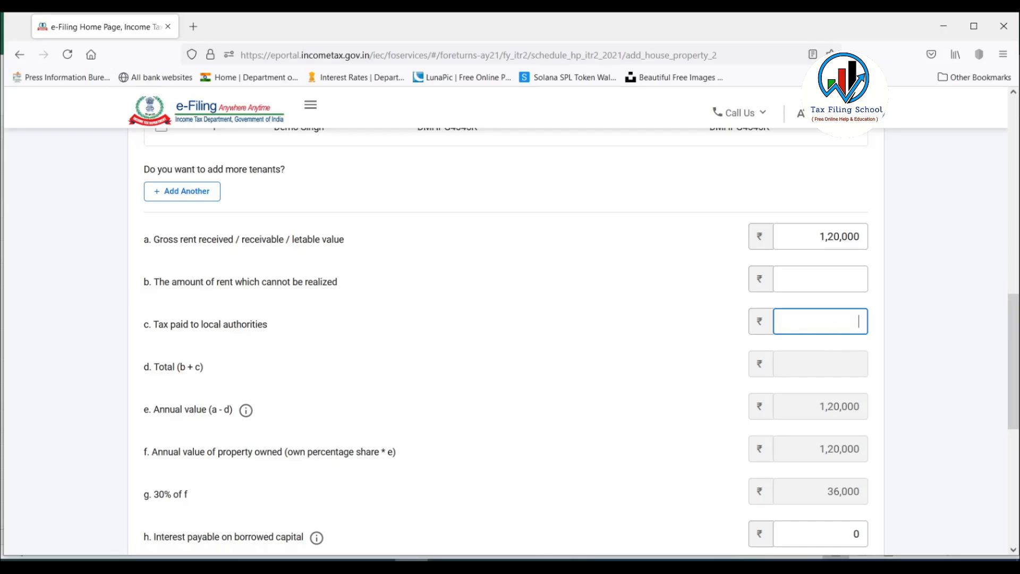
{"action": "left_click", "coordinate": [213, 565]}
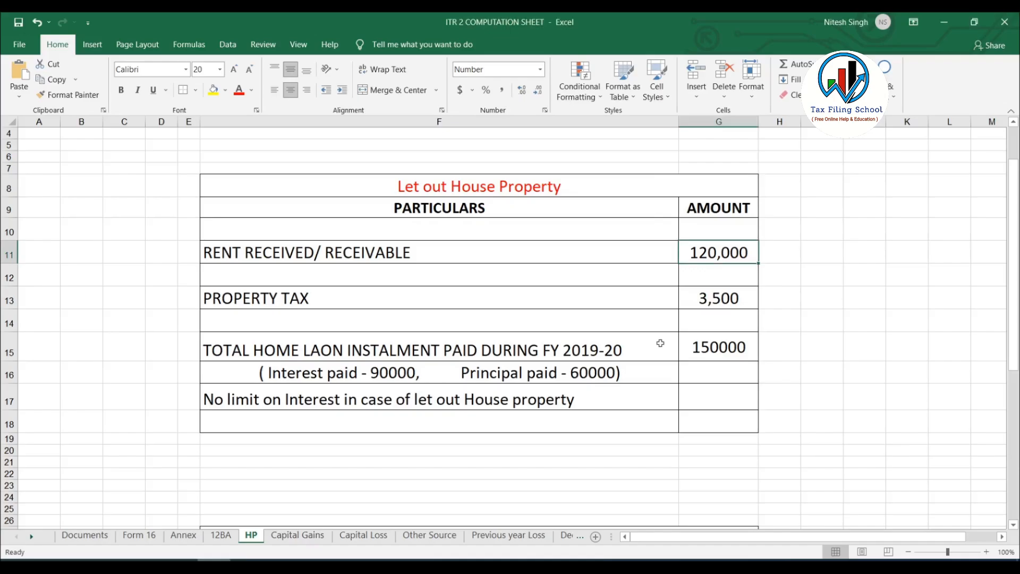
{"action": "left_click", "coordinate": [712, 301]}
{"action": "key", "text": "alt+Tab"}
{"action": "type", "text": "3500"}
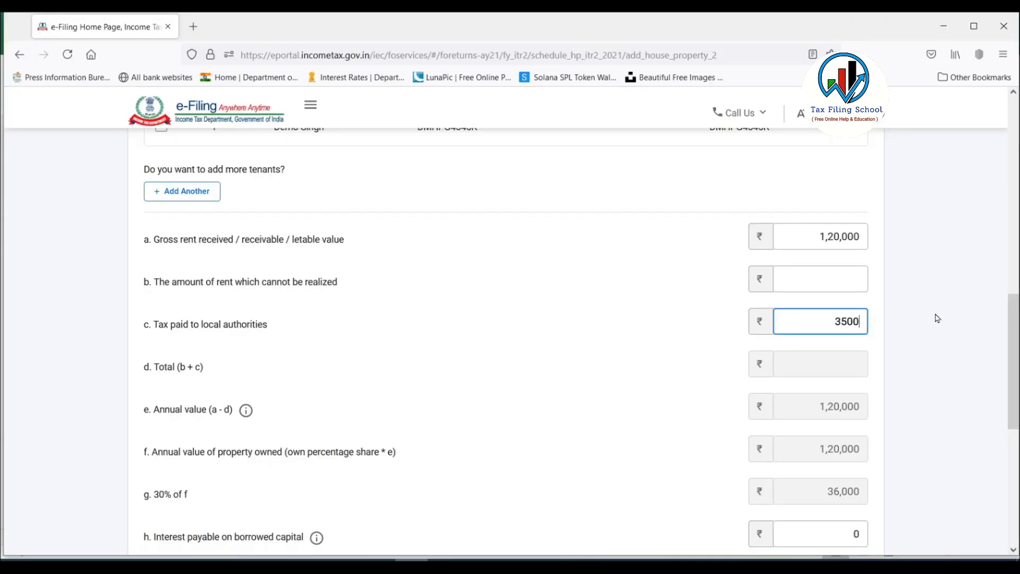
{"action": "left_click", "coordinate": [547, 357]}
Look up the home loan interest in the Excel computation sheet and set the interest payable on borrowed capital to 90,000.
{"action": "scroll", "coordinate": [599, 344], "scroll_direction": "down", "scroll_amount": 3}
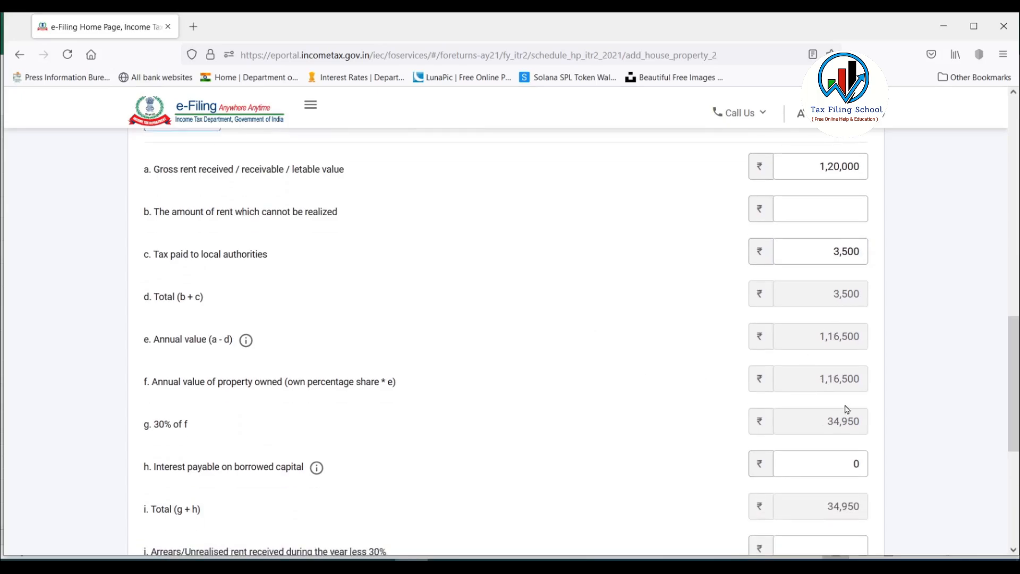
{"action": "scroll", "coordinate": [798, 330], "scroll_direction": "down", "scroll_amount": 5}
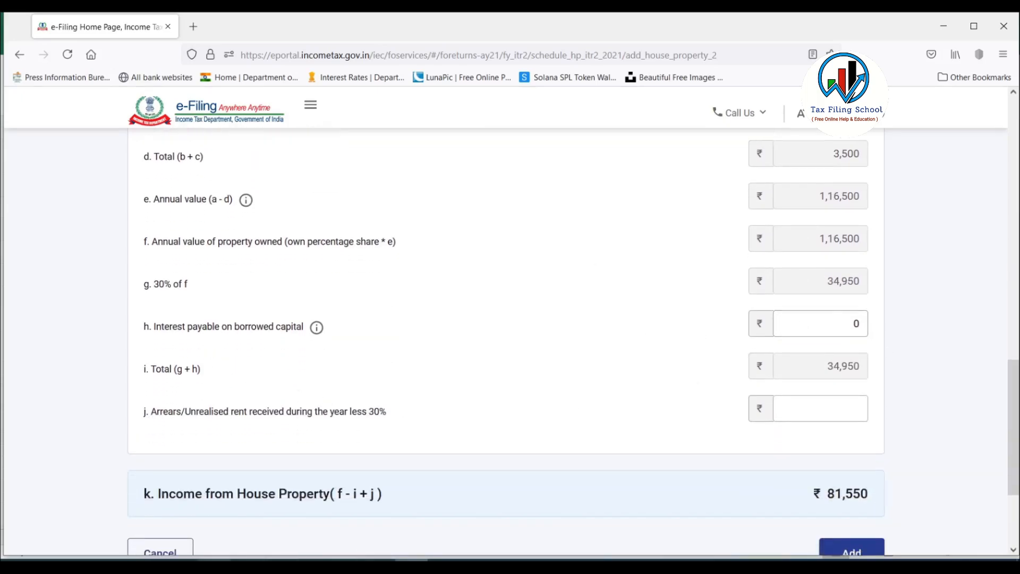
{"action": "left_click", "coordinate": [228, 523]}
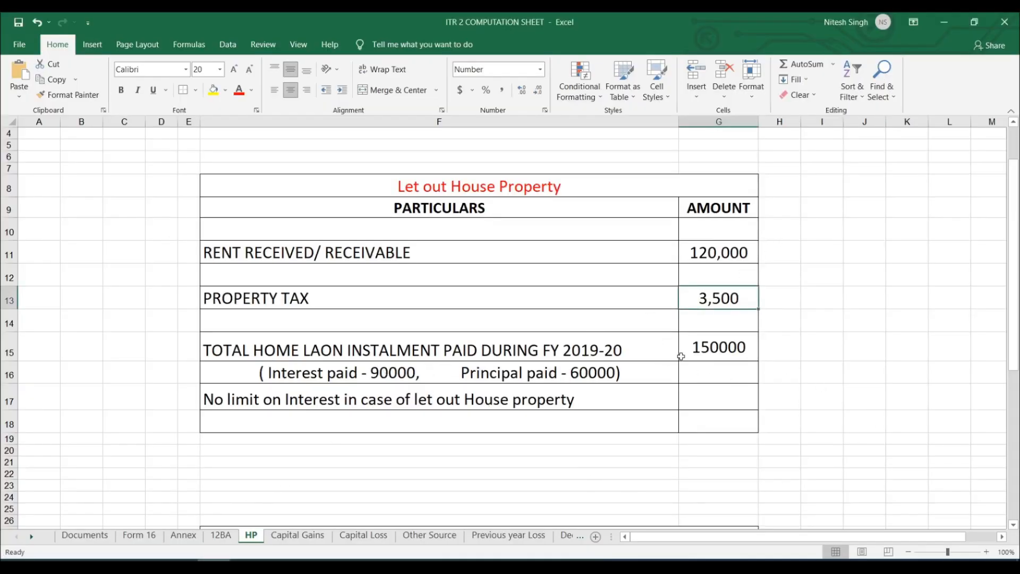
{"action": "left_click", "coordinate": [704, 351]}
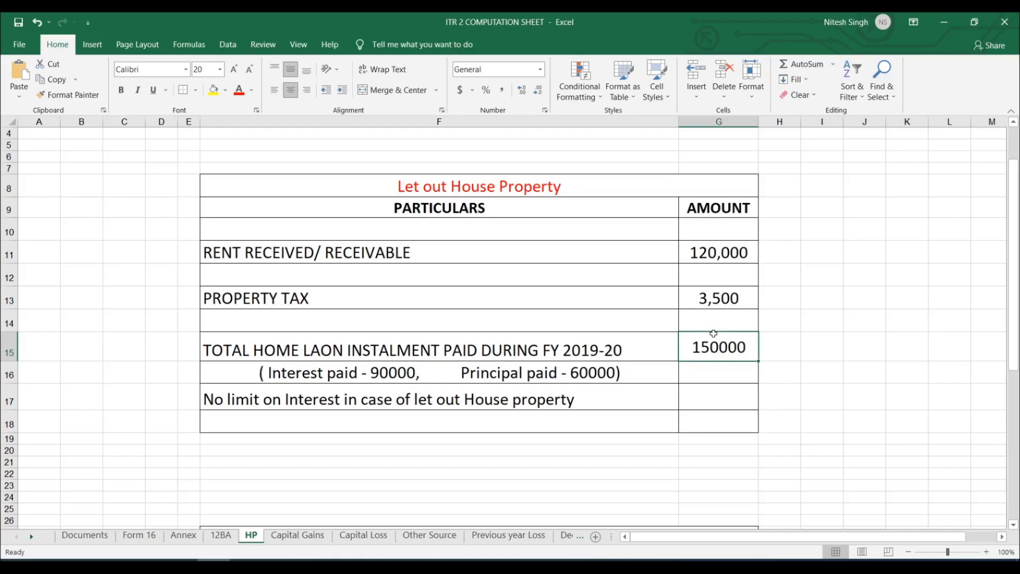
{"action": "double_click", "coordinate": [375, 375]}
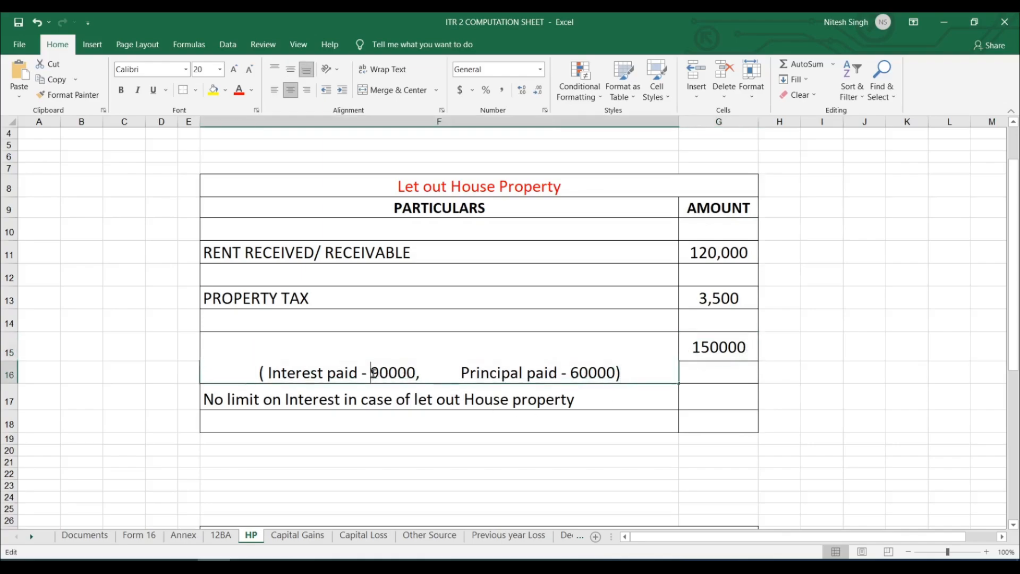
{"action": "left_click_drag", "start_coordinate": [375, 376], "coordinate": [421, 374]}
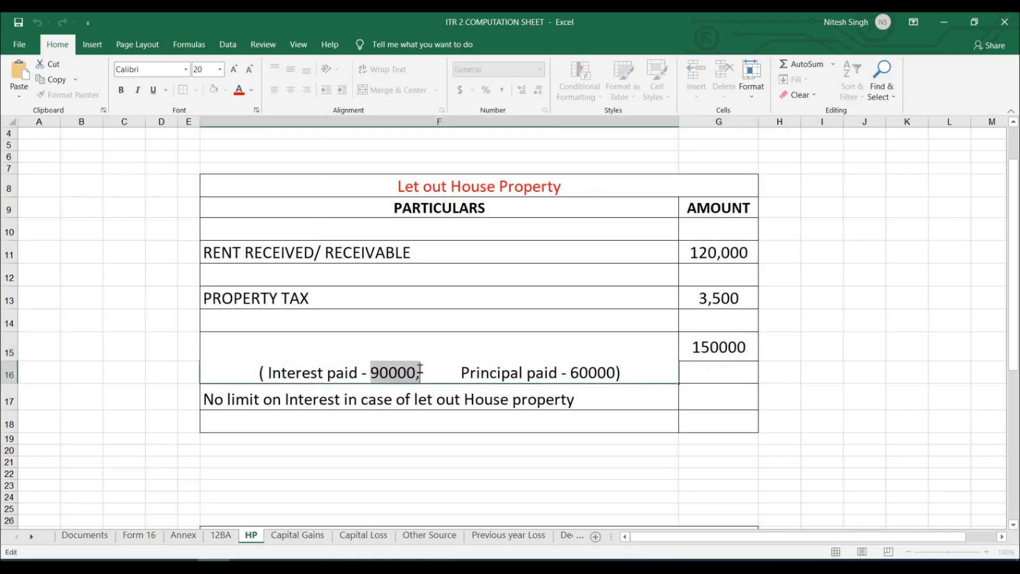
{"action": "left_click", "coordinate": [501, 470]}
{"action": "left_click", "coordinate": [412, 564]}
{"action": "left_click", "coordinate": [778, 326]}
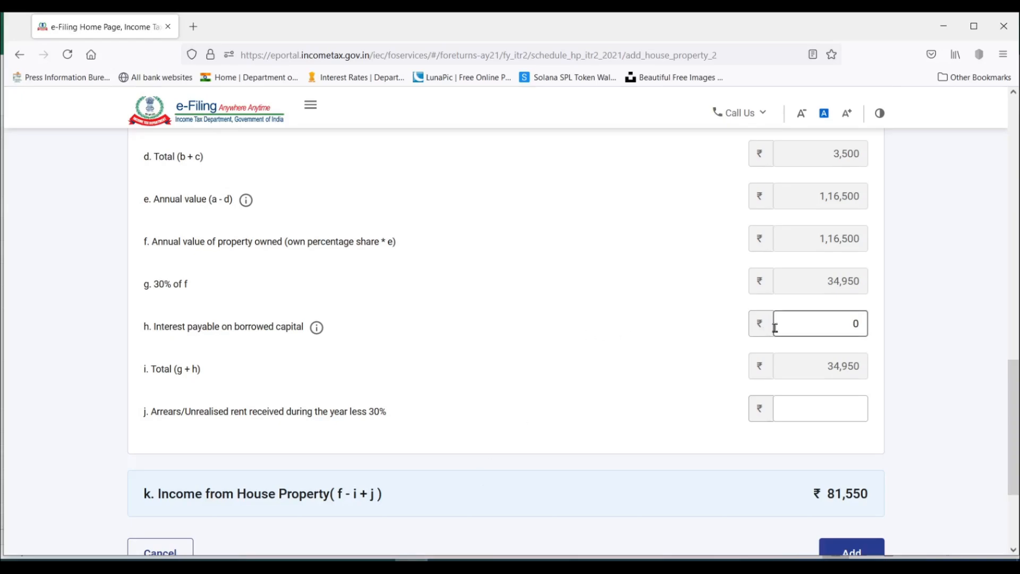
{"action": "key", "text": "BackSpace"}
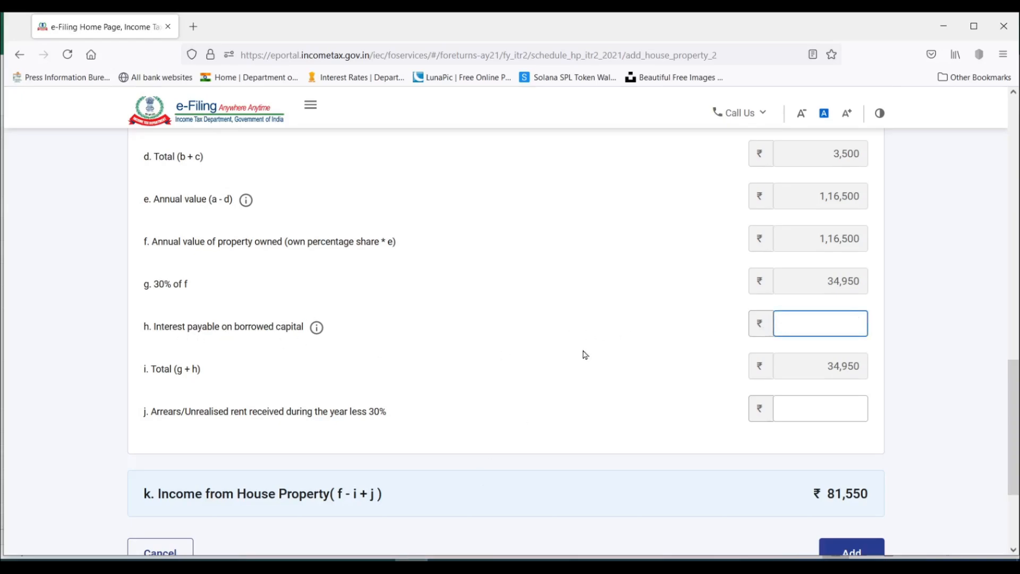
{"action": "left_click", "coordinate": [827, 325]}
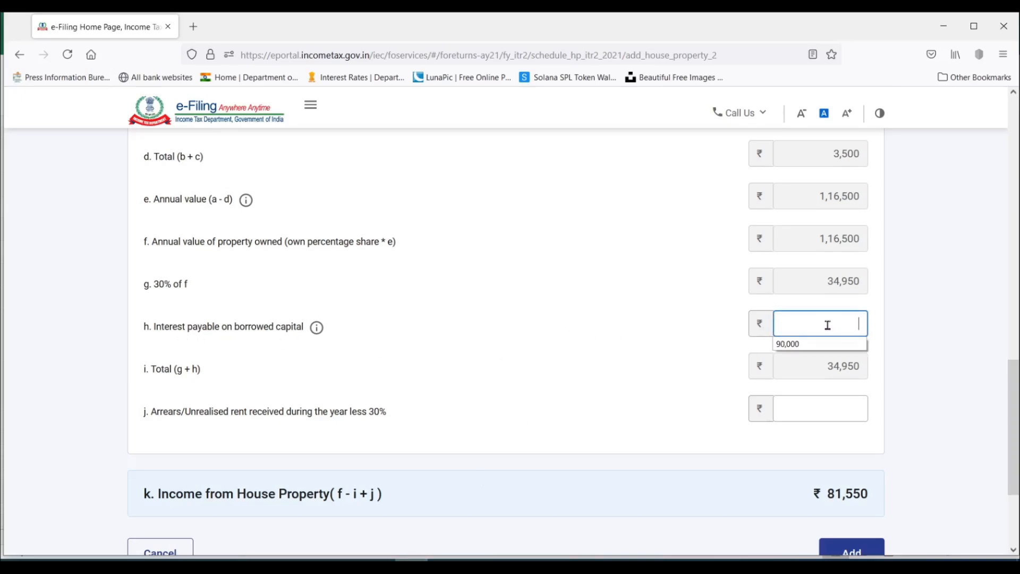
{"action": "key", "text": "Down"}
{"action": "key", "text": "Tab"}
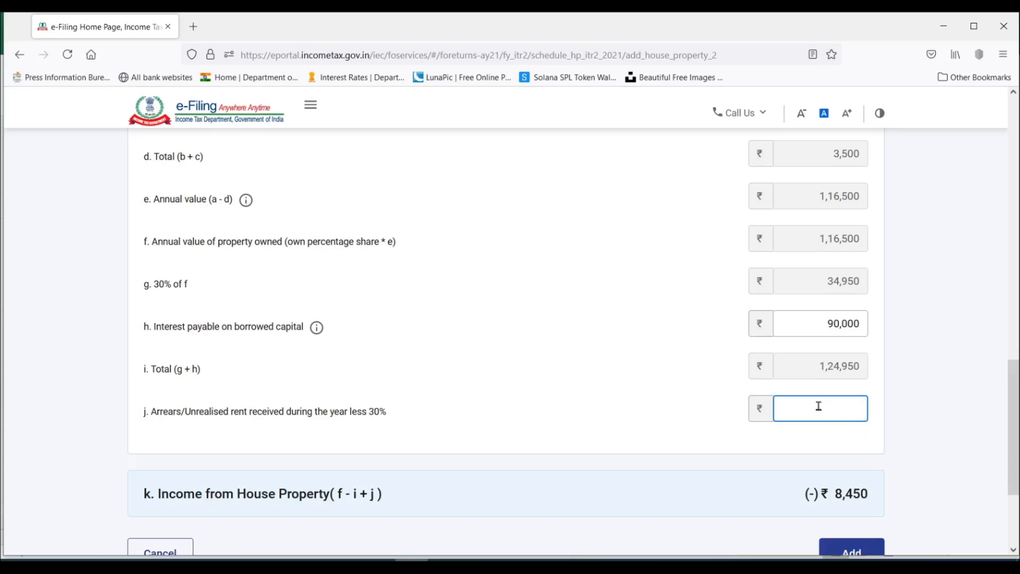
Check the completed rent and deduction figures, and add the let-out property to Schedule House Property.
{"action": "left_click", "coordinate": [330, 352]}
{"action": "scroll", "coordinate": [329, 351], "scroll_direction": "down", "scroll_amount": 1}
{"action": "scroll", "coordinate": [802, 308], "scroll_direction": "up", "scroll_amount": 10}
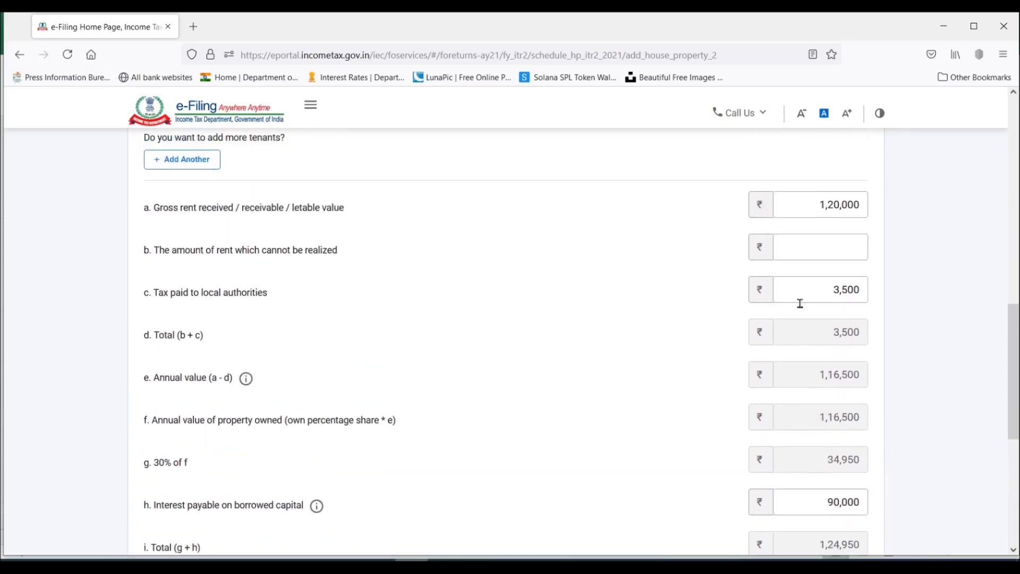
{"action": "scroll", "coordinate": [802, 308], "scroll_direction": "down", "scroll_amount": 10}
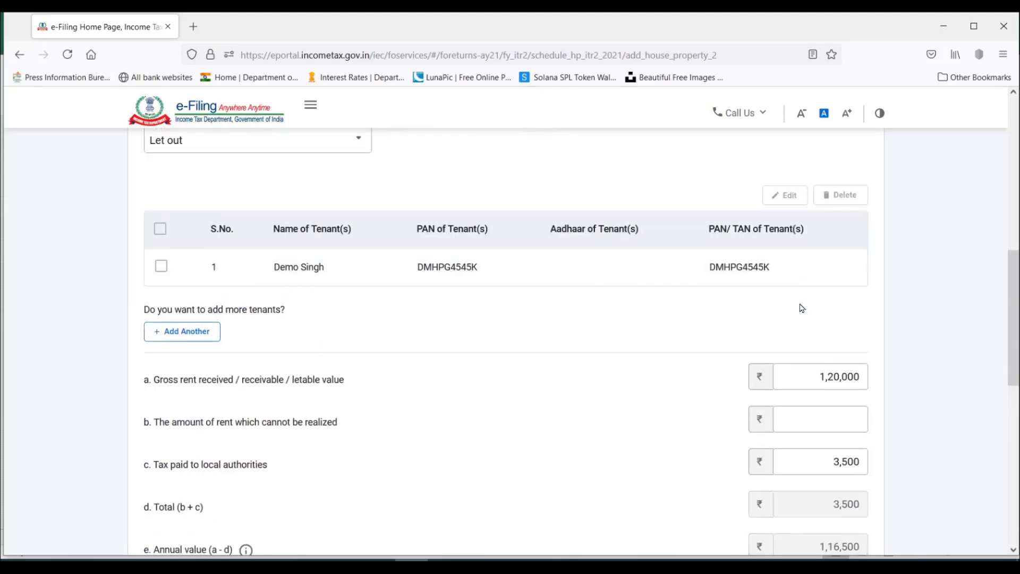
{"action": "left_click", "coordinate": [856, 403]}
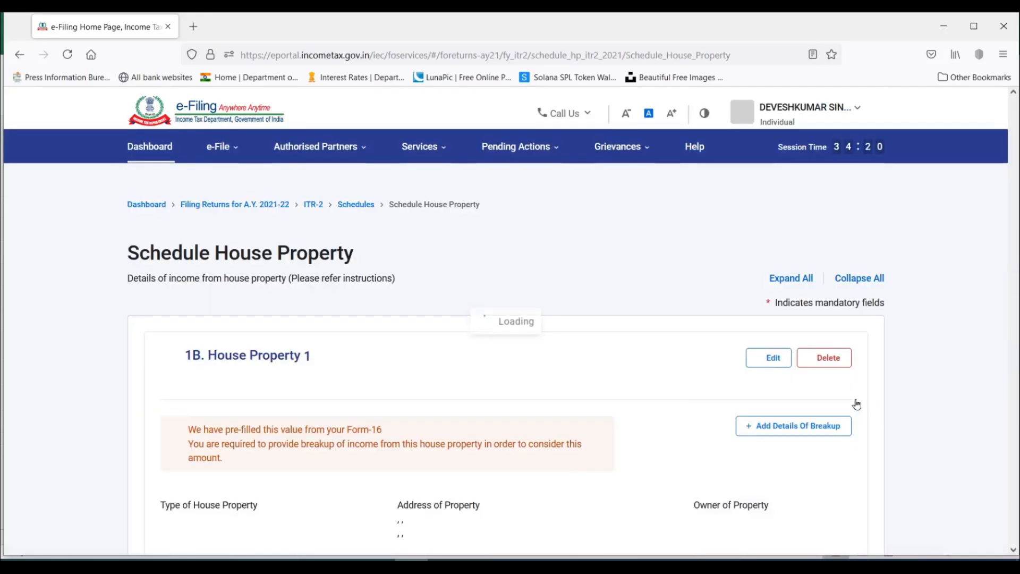
Review the added property's address, tenant and income breakup, and confirm Schedule House Property.
{"action": "scroll", "coordinate": [664, 359], "scroll_direction": "down", "scroll_amount": 3}
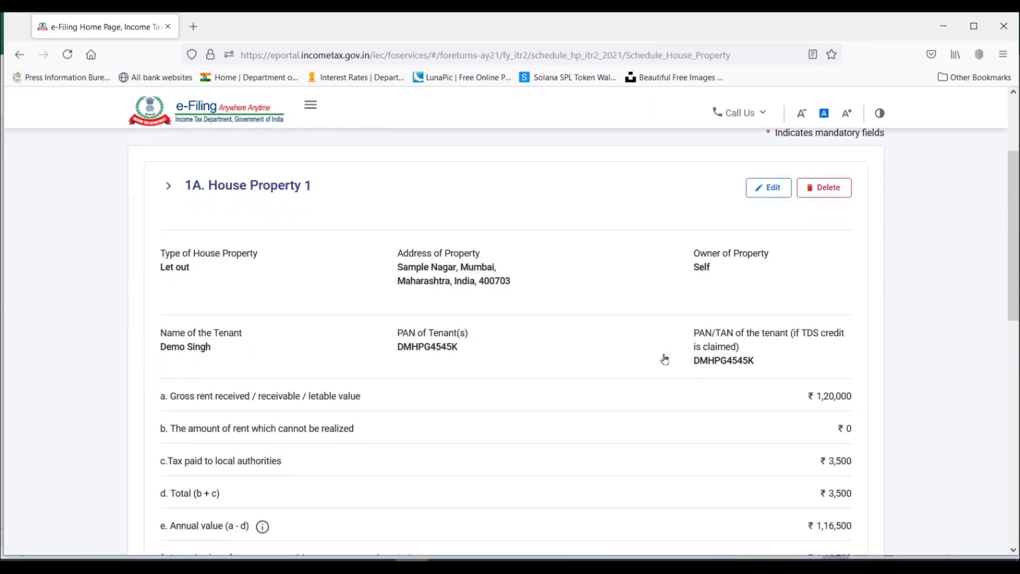
{"action": "scroll", "coordinate": [664, 360], "scroll_direction": "down", "scroll_amount": 3}
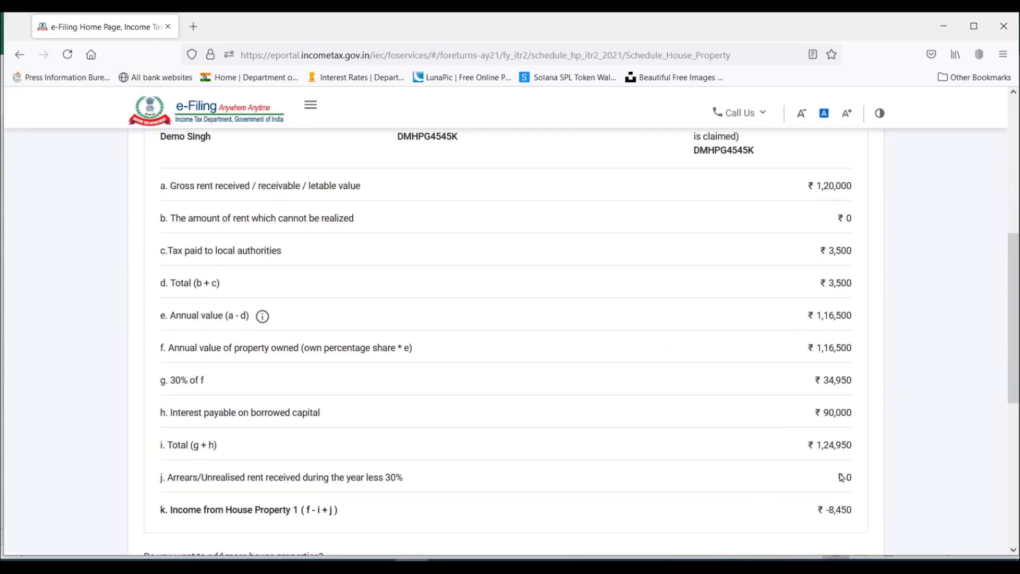
{"action": "scroll", "coordinate": [841, 476], "scroll_direction": "up", "scroll_amount": 5}
{"action": "scroll", "coordinate": [841, 476], "scroll_direction": "up", "scroll_amount": 1}
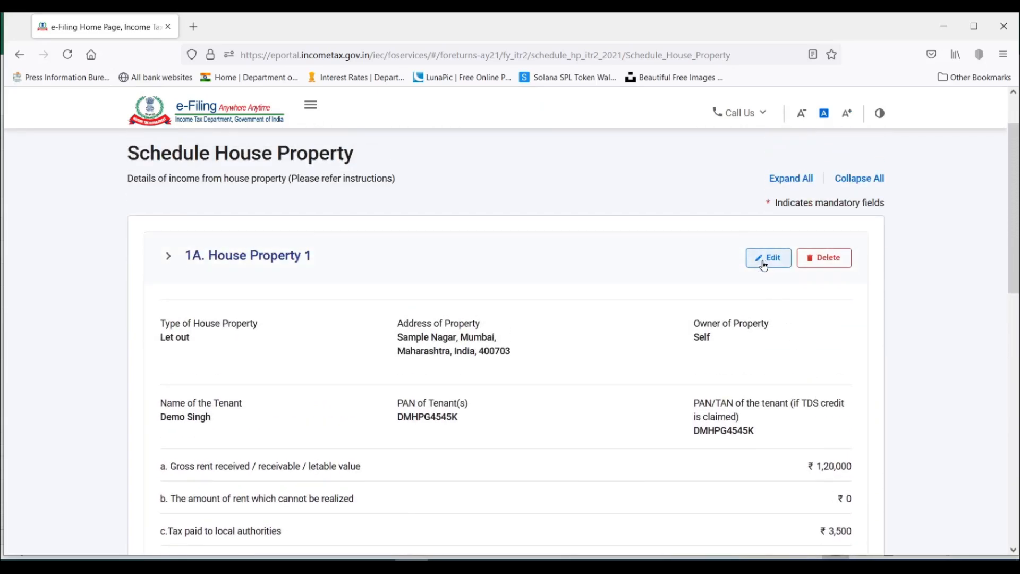
{"action": "scroll", "coordinate": [644, 369], "scroll_direction": "down", "scroll_amount": 3}
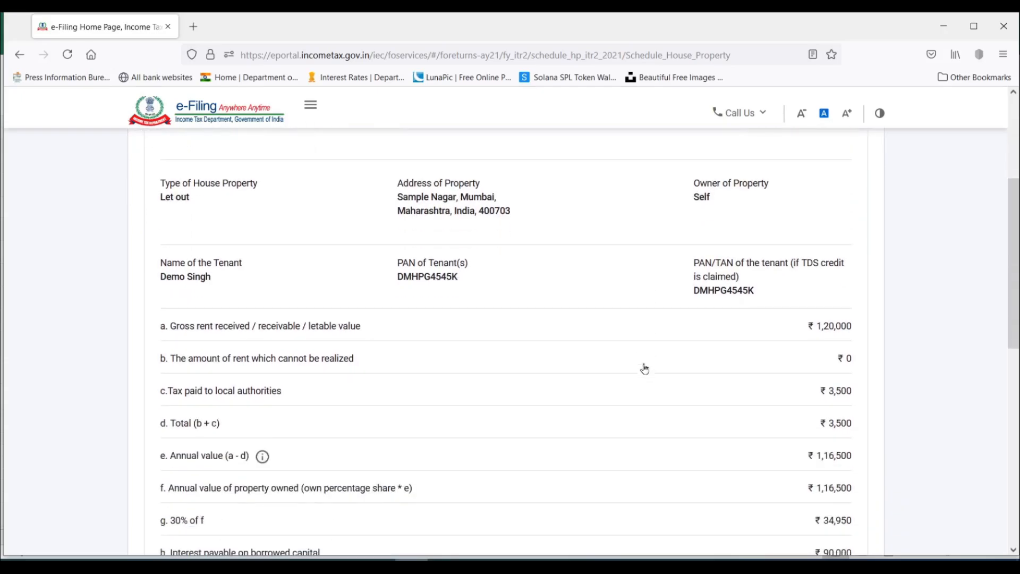
{"action": "scroll", "coordinate": [713, 381], "scroll_direction": "up", "scroll_amount": 5}
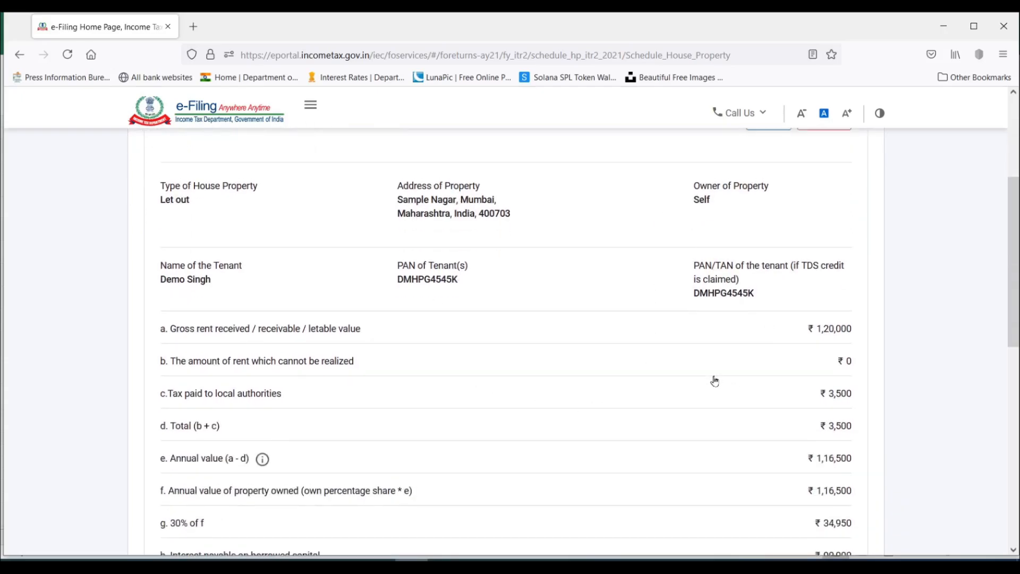
{"action": "scroll", "coordinate": [713, 381], "scroll_direction": "down", "scroll_amount": 10}
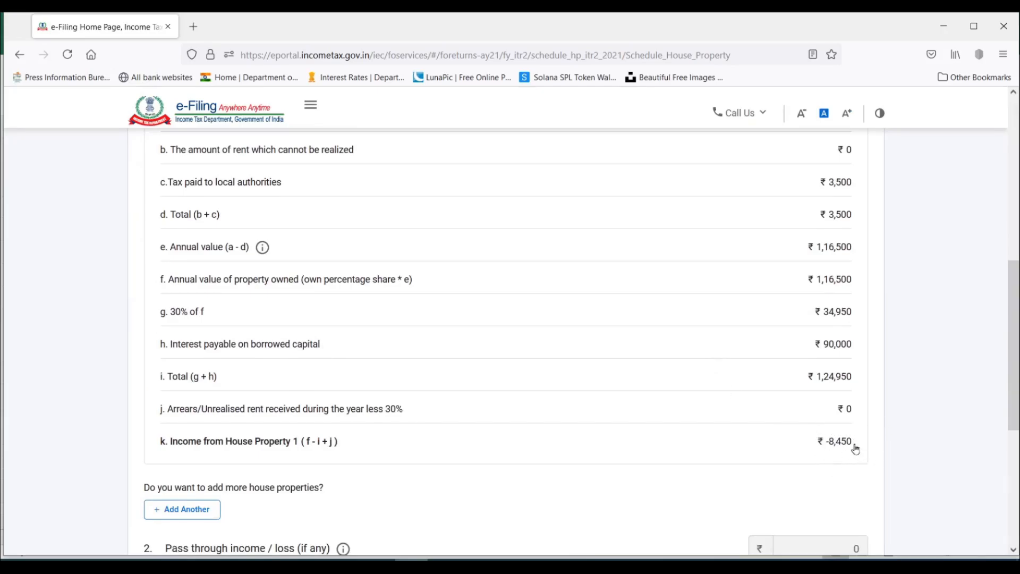
{"action": "scroll", "coordinate": [533, 312], "scroll_direction": "down", "scroll_amount": 5}
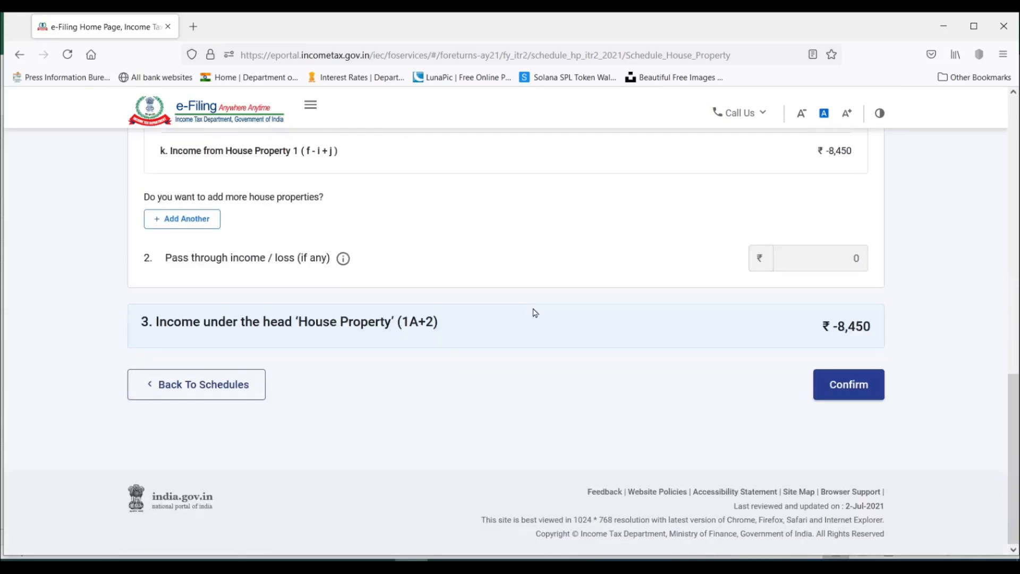
{"action": "left_click", "coordinate": [849, 385]}
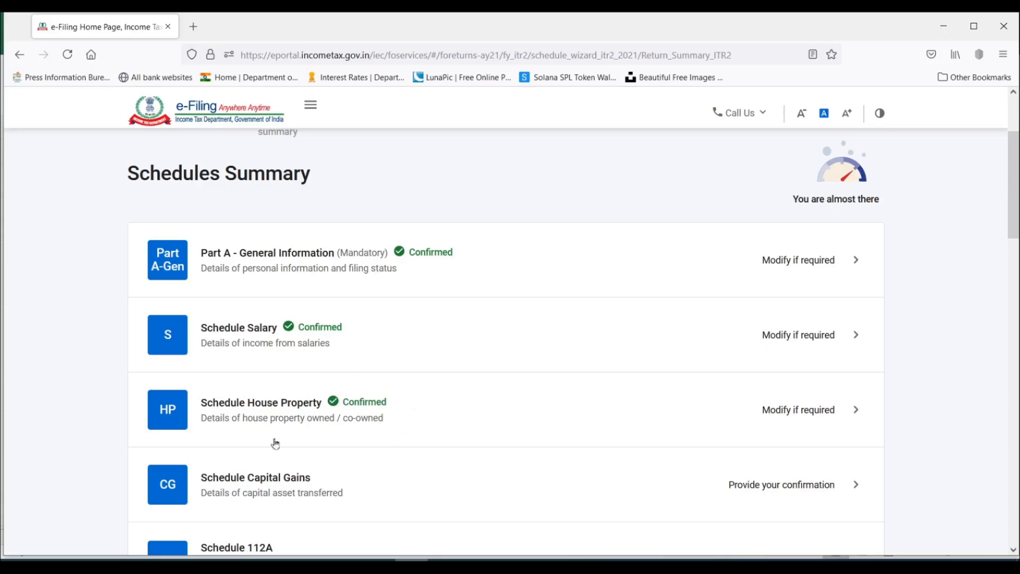
Look through the remaining unconfirmed schedules in the Schedules Summary and switch to the Excel computation sheet.
{"action": "scroll", "coordinate": [626, 366], "scroll_direction": "down", "scroll_amount": 2}
{"action": "scroll", "coordinate": [627, 365], "scroll_direction": "down", "scroll_amount": 2}
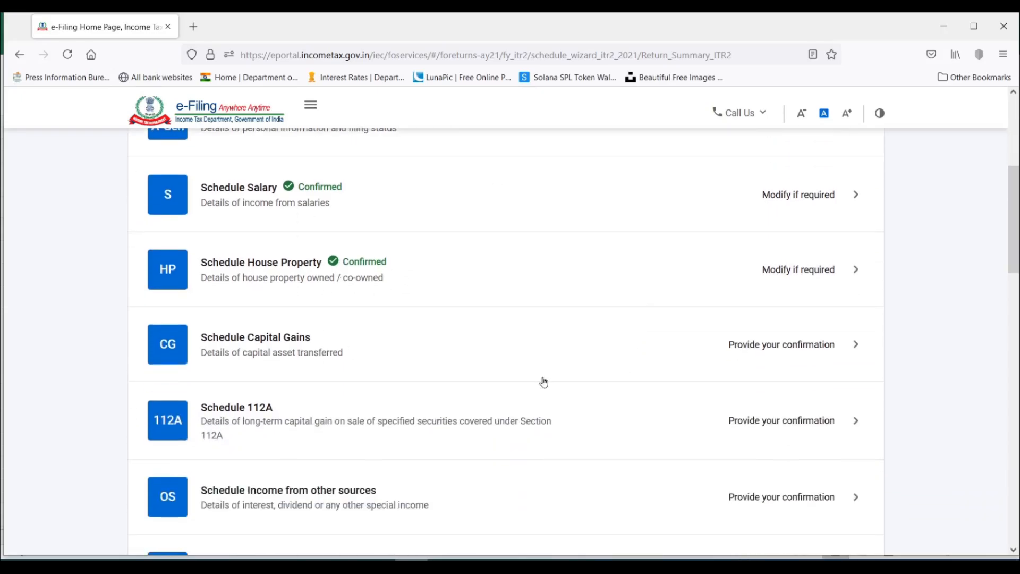
{"action": "scroll", "coordinate": [715, 354], "scroll_direction": "down", "scroll_amount": 4}
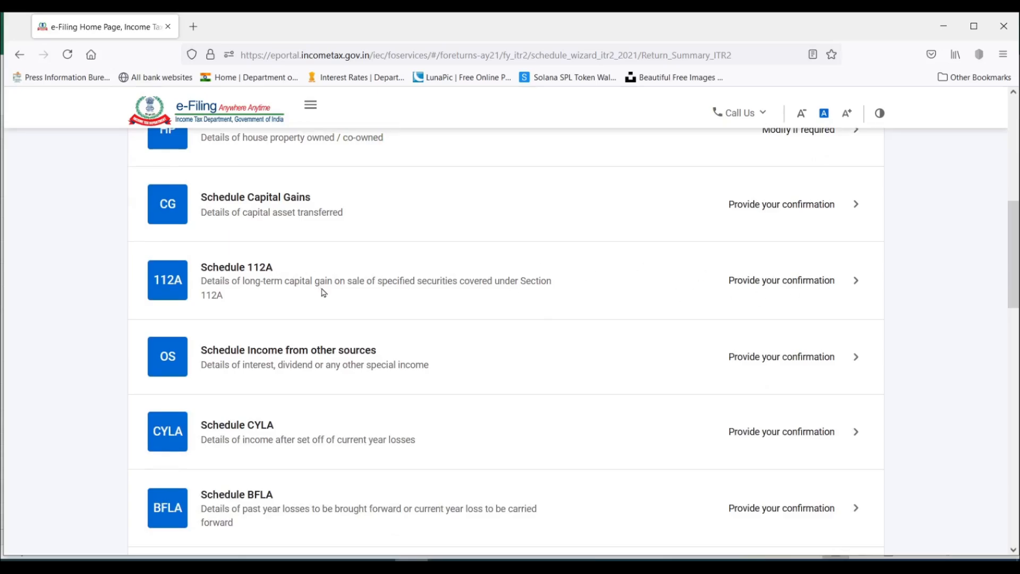
{"action": "scroll", "coordinate": [355, 283], "scroll_direction": "down", "scroll_amount": 2}
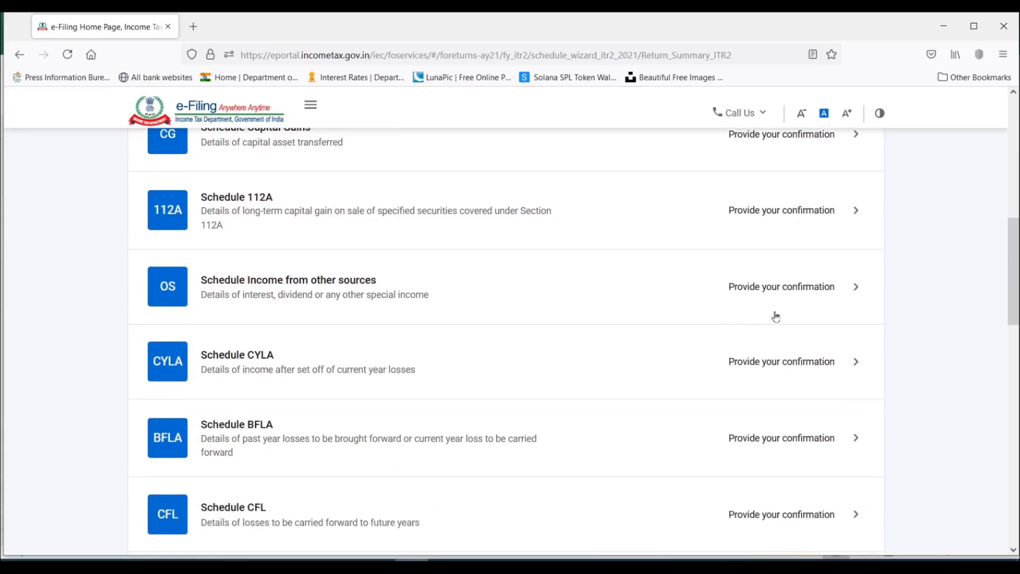
{"action": "left_click", "coordinate": [841, 288]}
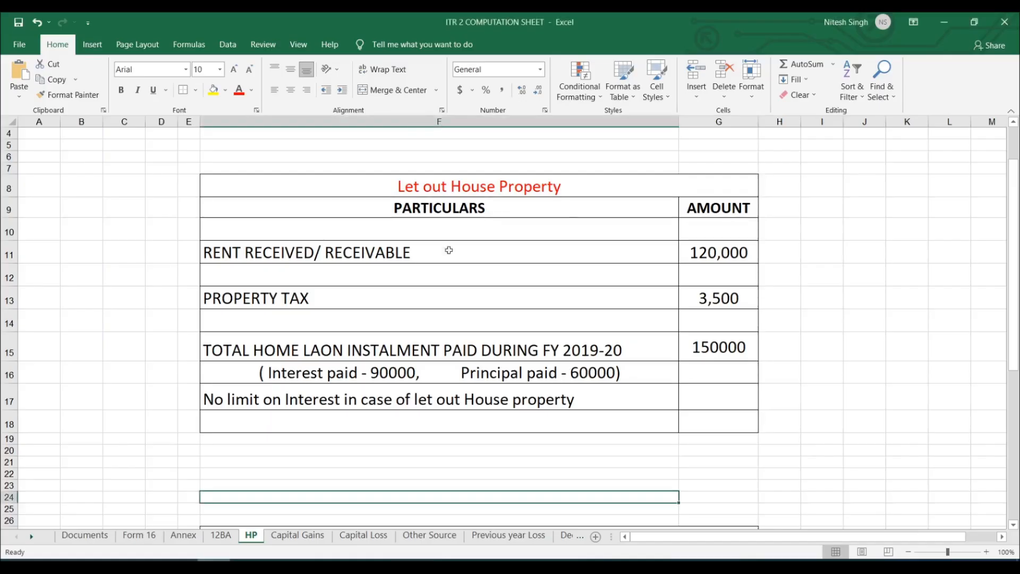
Open the computation workbook's Other Source sheet, and add gross dividend income other than (ii) of 1,500 in Schedule Other Sources.
{"action": "left_click", "coordinate": [432, 537]}
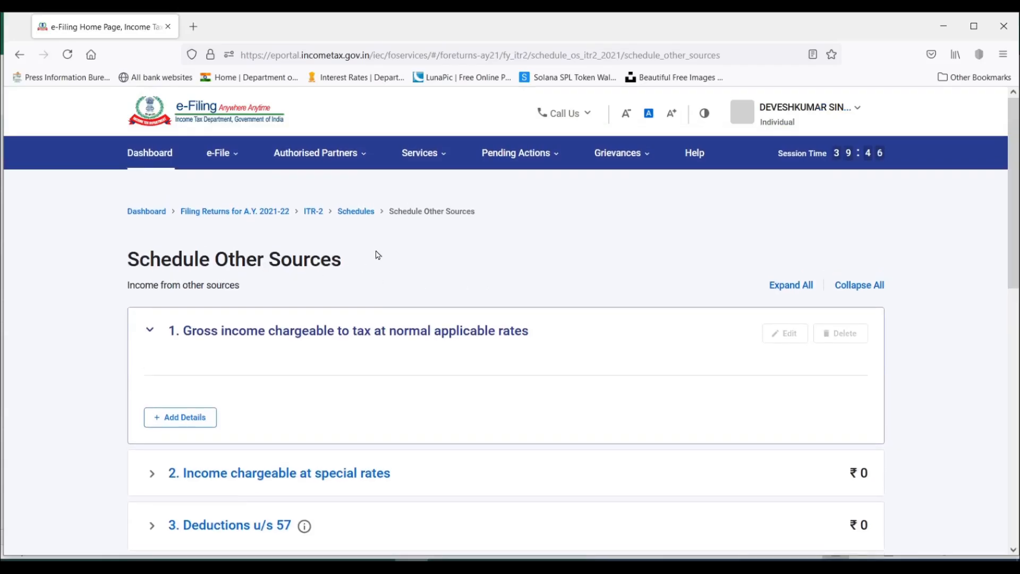
{"action": "scroll", "coordinate": [341, 310], "scroll_direction": "down", "scroll_amount": 2}
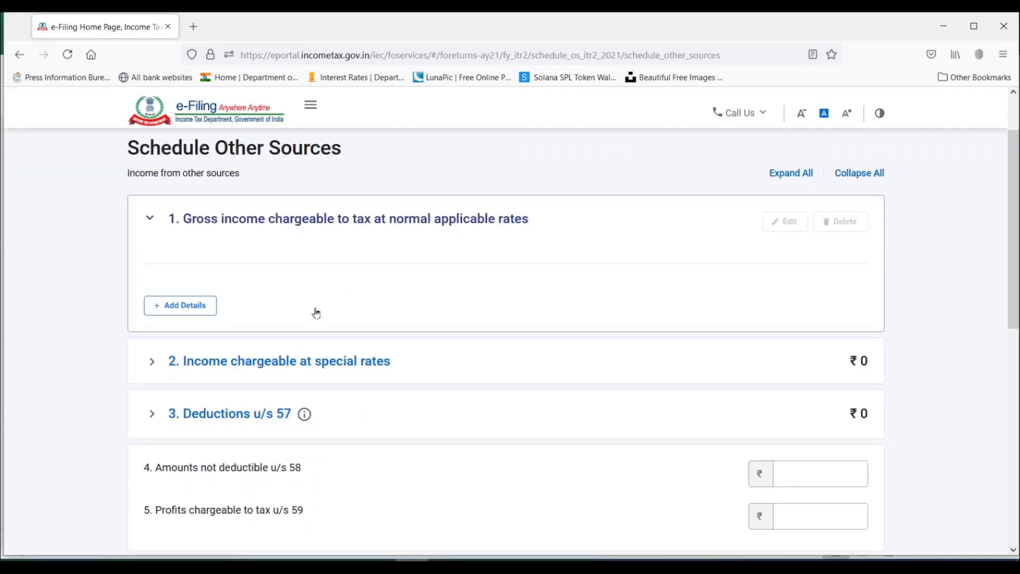
{"action": "left_click", "coordinate": [192, 308]}
{"action": "left_click", "coordinate": [242, 369]}
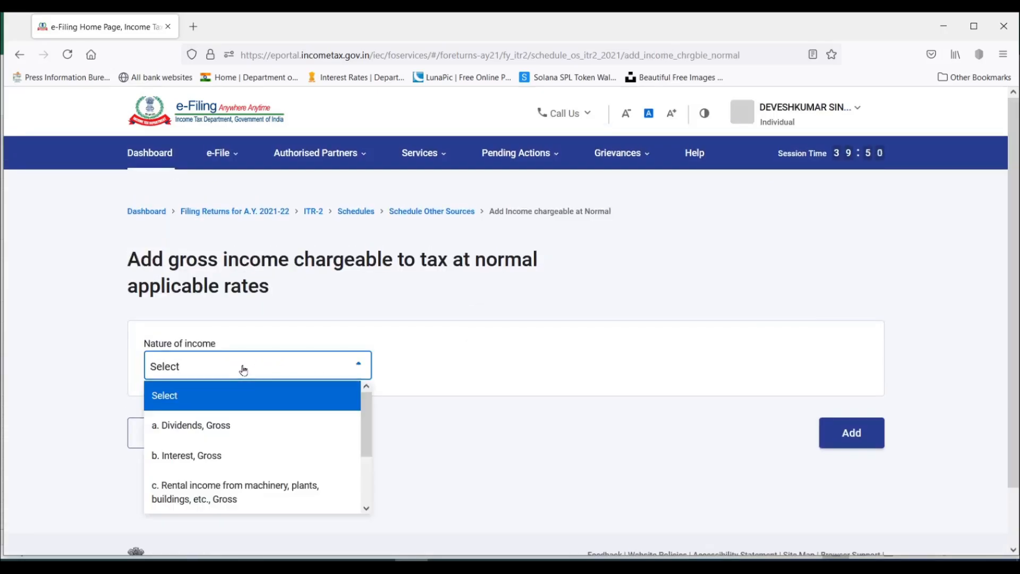
{"action": "scroll", "coordinate": [278, 419], "scroll_direction": "down", "scroll_amount": 3}
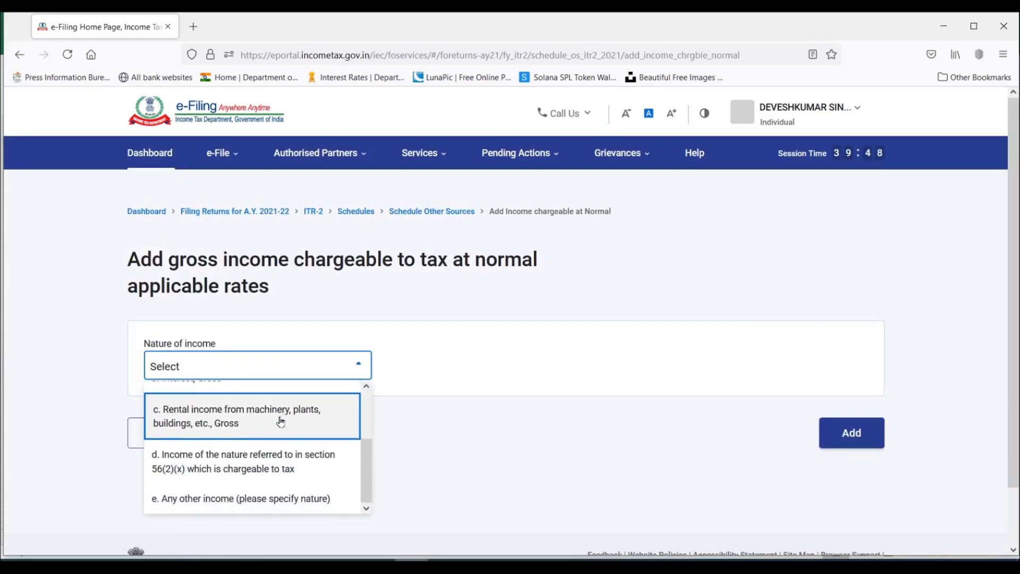
{"action": "scroll", "coordinate": [290, 465], "scroll_direction": "up", "scroll_amount": 3}
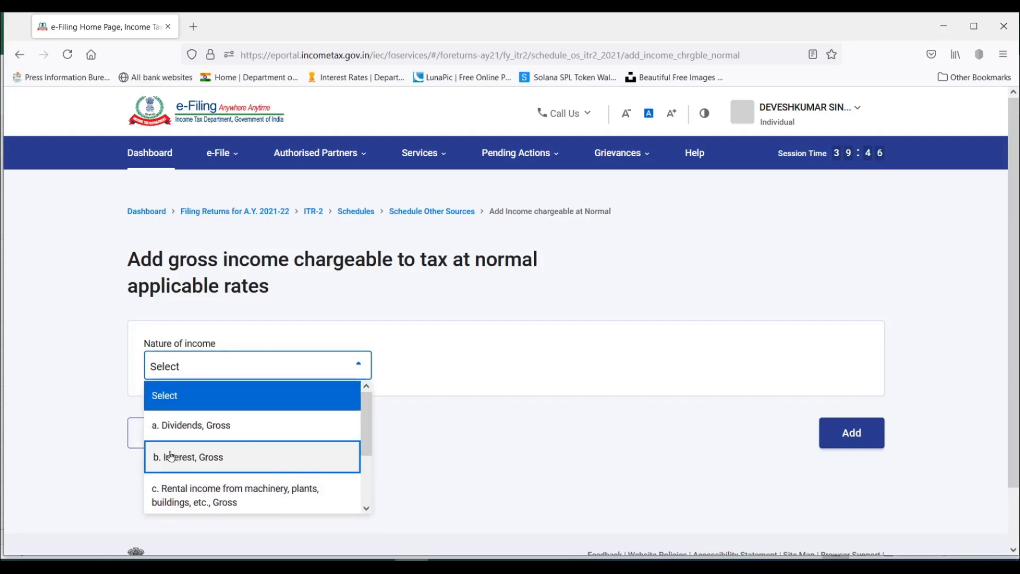
{"action": "left_click", "coordinate": [208, 428]}
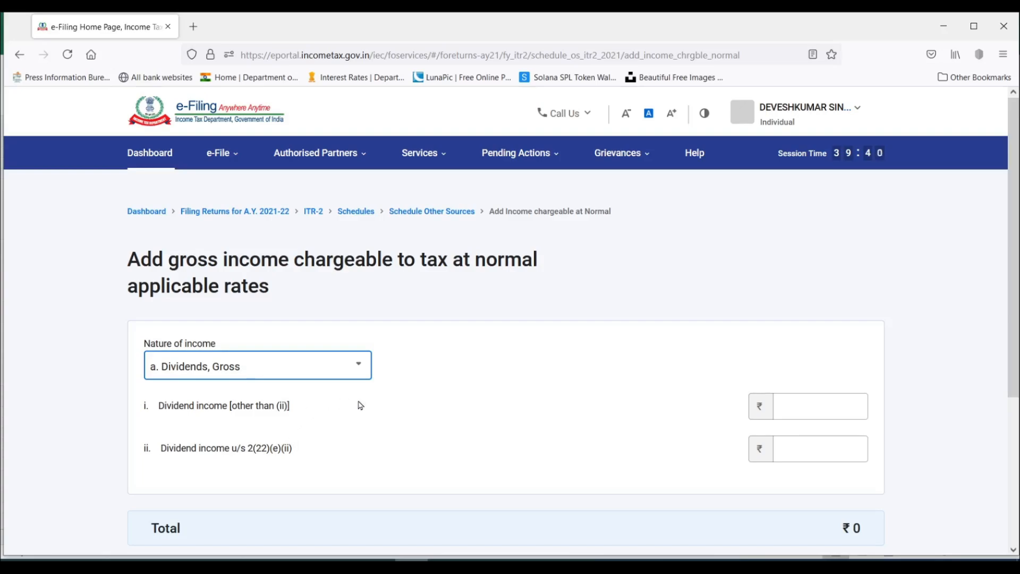
{"action": "left_click", "coordinate": [810, 404]}
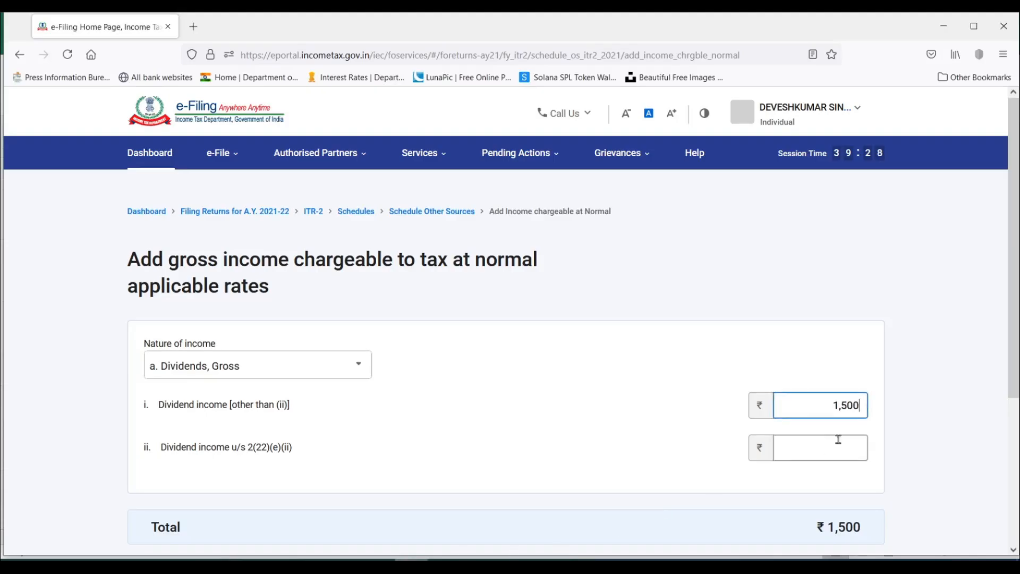
{"action": "scroll", "coordinate": [861, 471], "scroll_direction": "down", "scroll_amount": 2}
{"action": "left_click", "coordinate": [855, 471]}
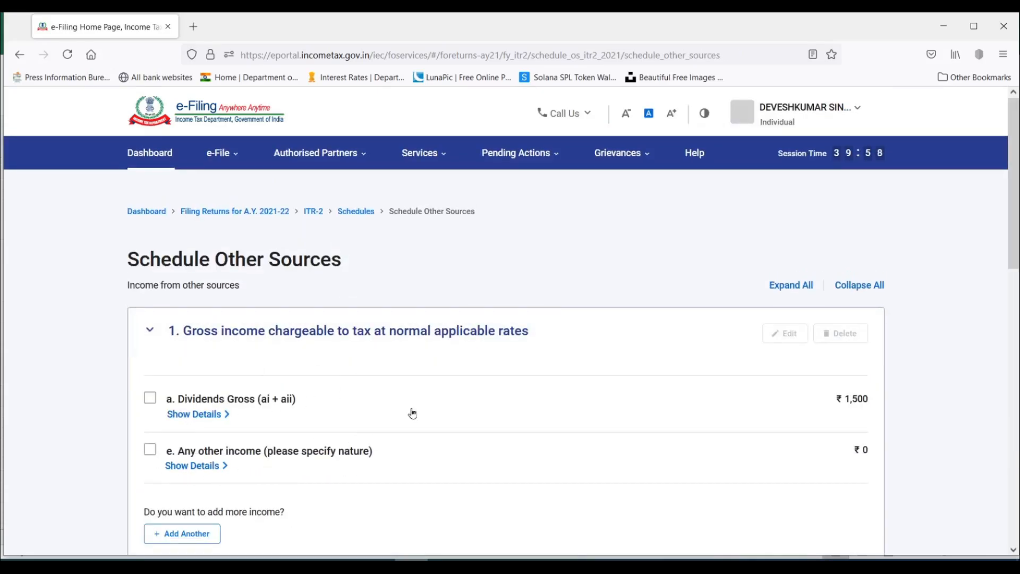
Start another normal-rate income of nature Interest, Gross, and set the savings bank interest to 1,100 from the Other Source sheet.
{"action": "left_click", "coordinate": [186, 535]}
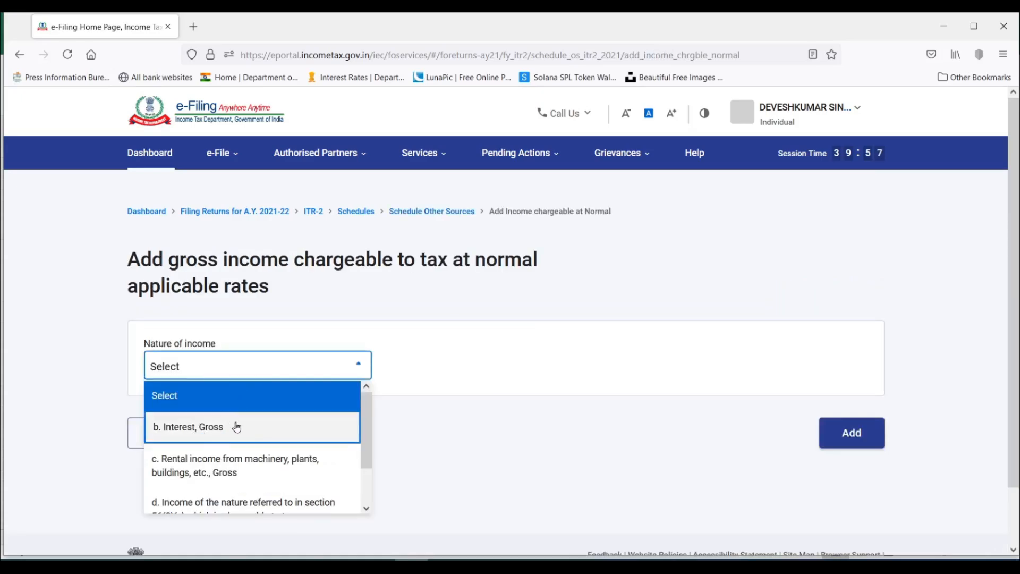
{"action": "left_click", "coordinate": [234, 426]}
{"action": "left_click", "coordinate": [850, 428]}
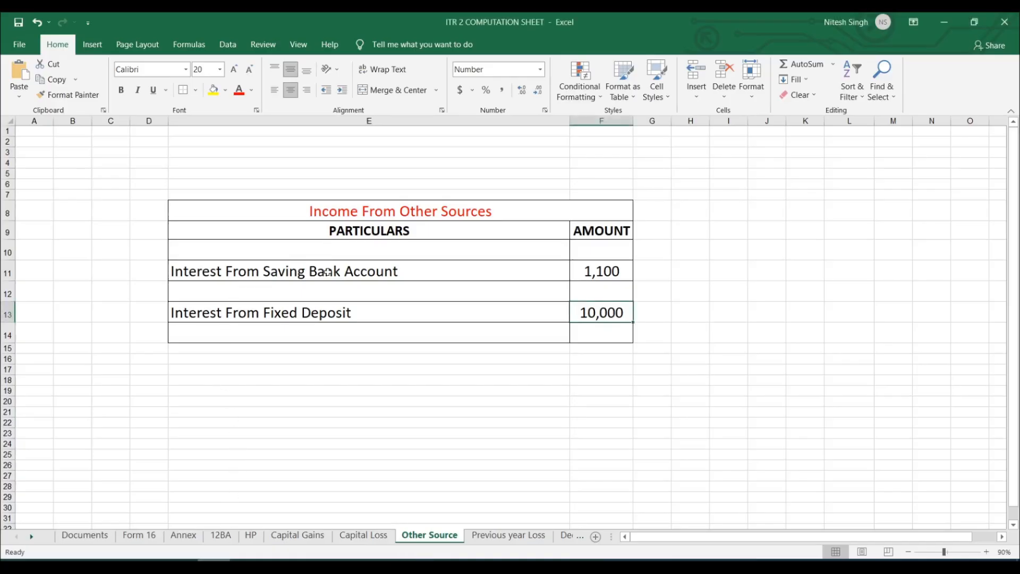
{"action": "left_click", "coordinate": [595, 270]}
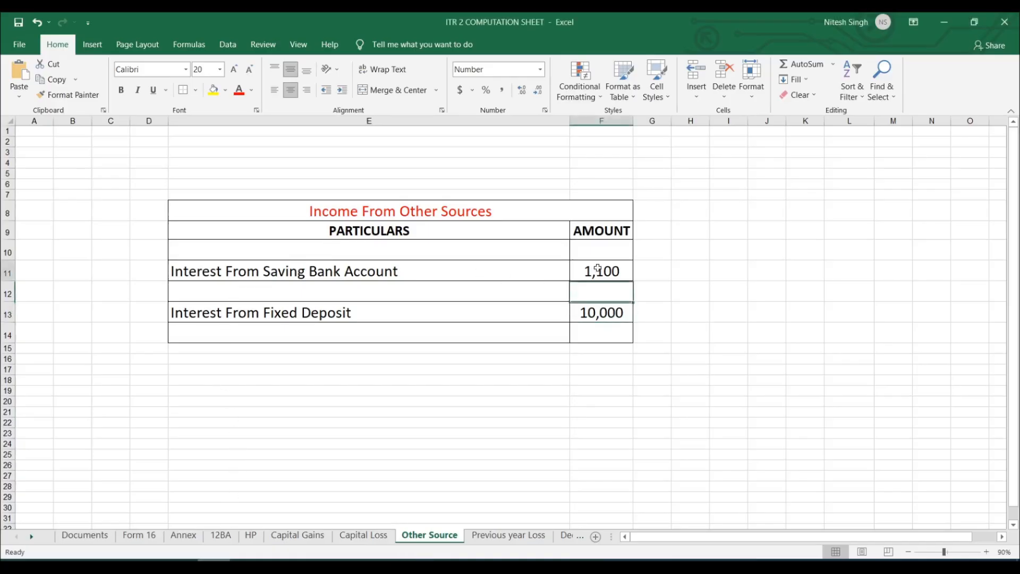
{"action": "left_click", "coordinate": [317, 318]}
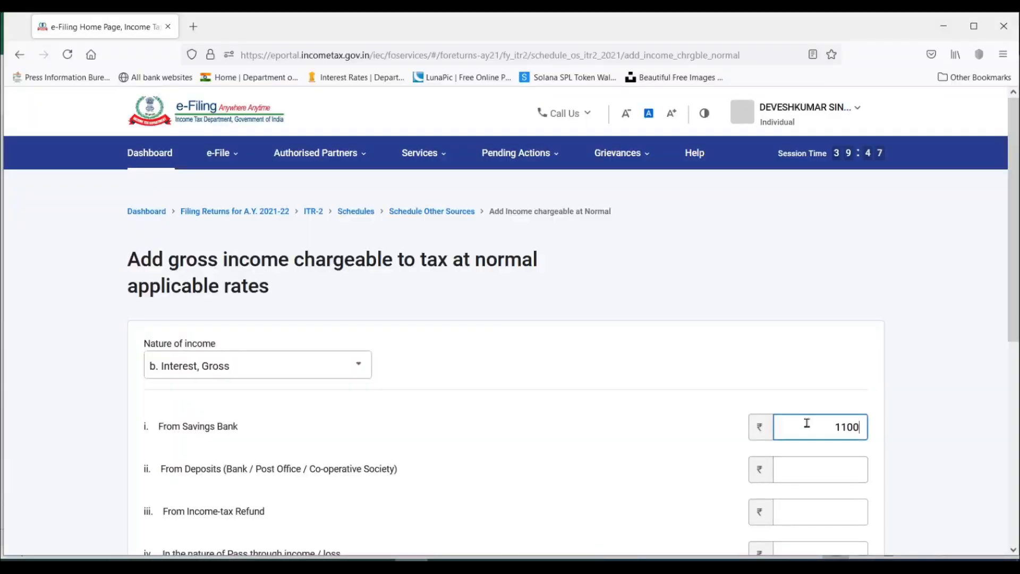
Set the interest from deposits to 10,000, and add the interest income to Schedule Other Sources.
{"action": "scroll", "coordinate": [797, 424], "scroll_direction": "down", "scroll_amount": 3}
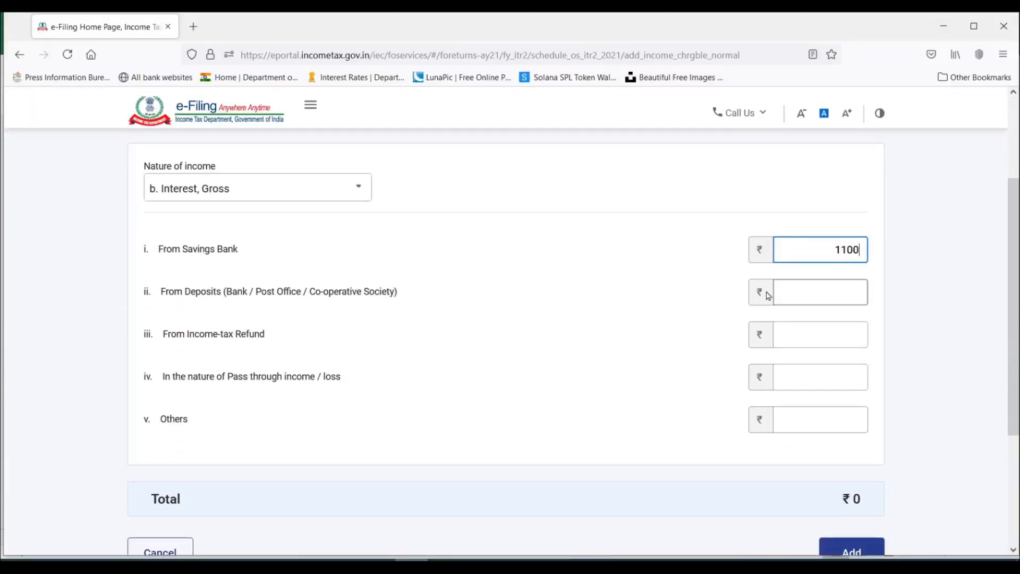
{"action": "left_click", "coordinate": [792, 295]}
{"action": "type", "text": "10,00"}
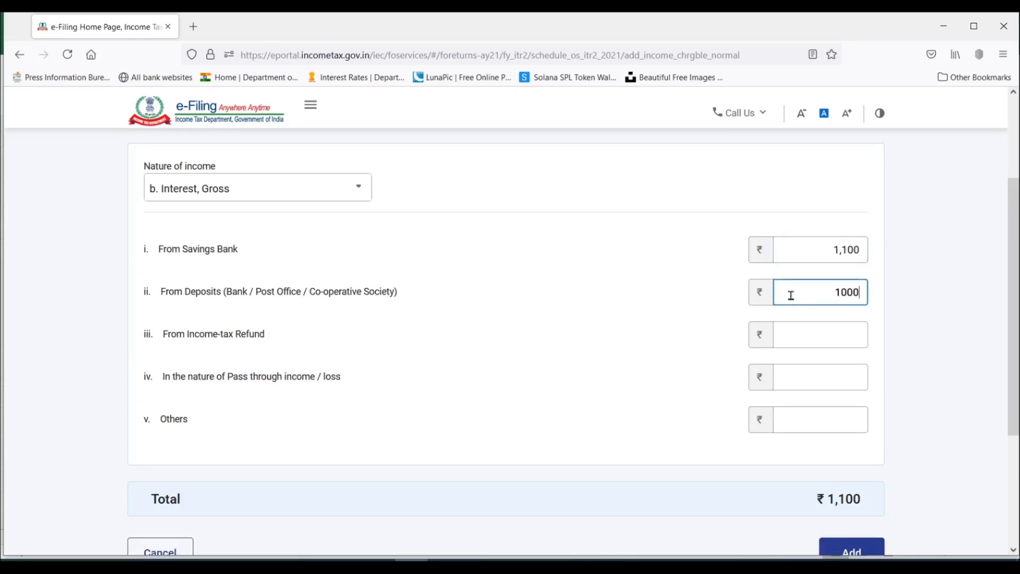
{"action": "type", "text": "0"}
{"action": "left_click", "coordinate": [317, 341]}
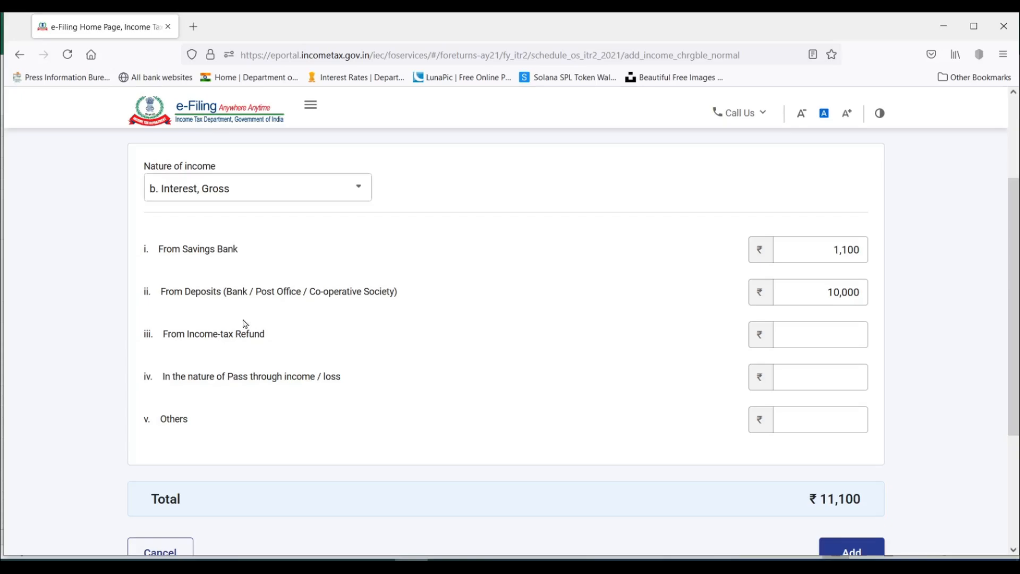
{"action": "left_click", "coordinate": [838, 345]}
{"action": "left_click", "coordinate": [827, 337]}
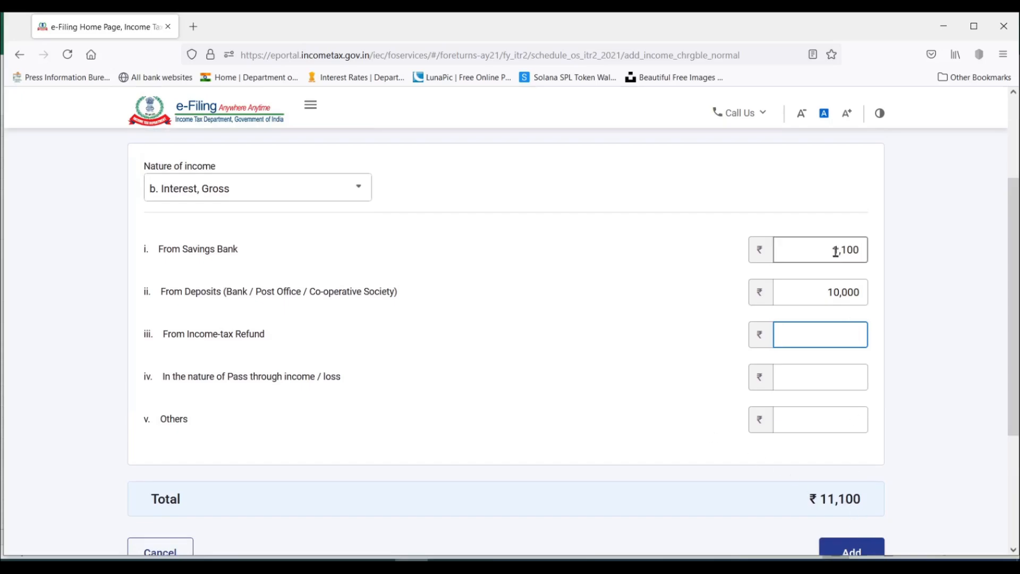
{"action": "scroll", "coordinate": [641, 292], "scroll_direction": "down", "scroll_amount": 2}
{"action": "scroll", "coordinate": [642, 292], "scroll_direction": "down", "scroll_amount": 1}
{"action": "scroll", "coordinate": [690, 264], "scroll_direction": "up", "scroll_amount": 2}
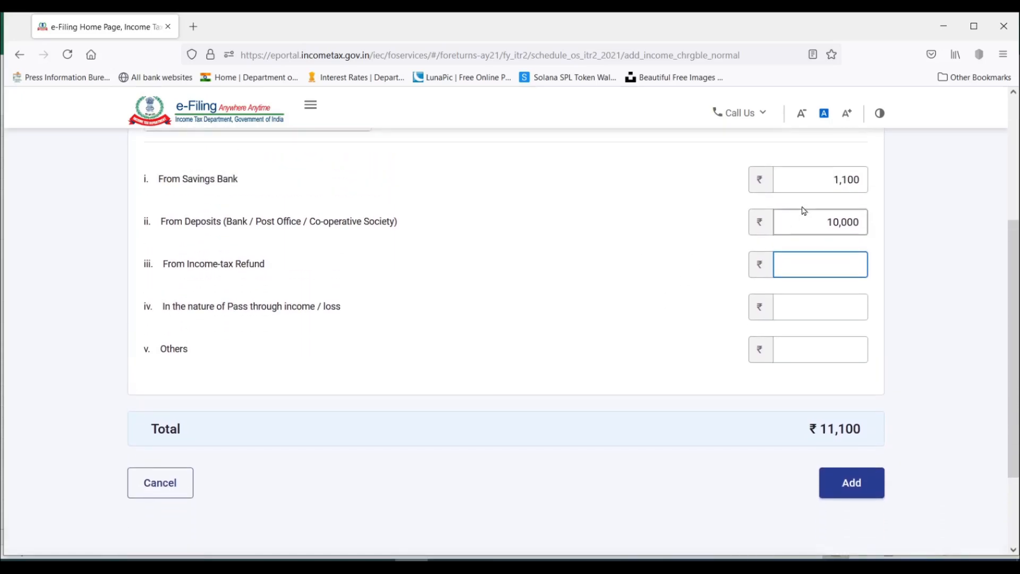
{"action": "left_click", "coordinate": [852, 483]}
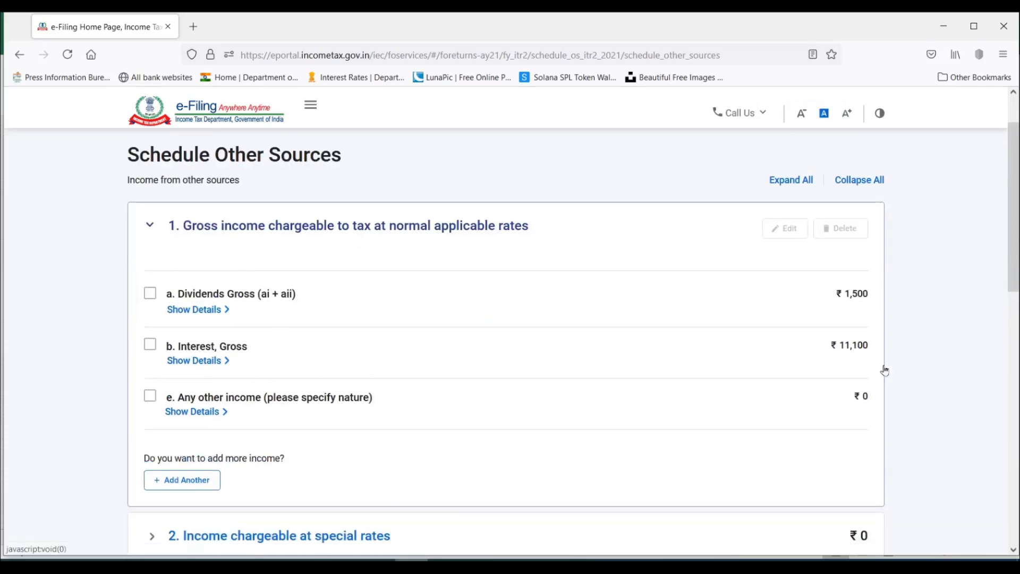
Delete the empty "Any other income" entry from the gross income chargeable at normal applicable rates.
{"action": "scroll", "coordinate": [562, 307], "scroll_direction": "down", "scroll_amount": 1}
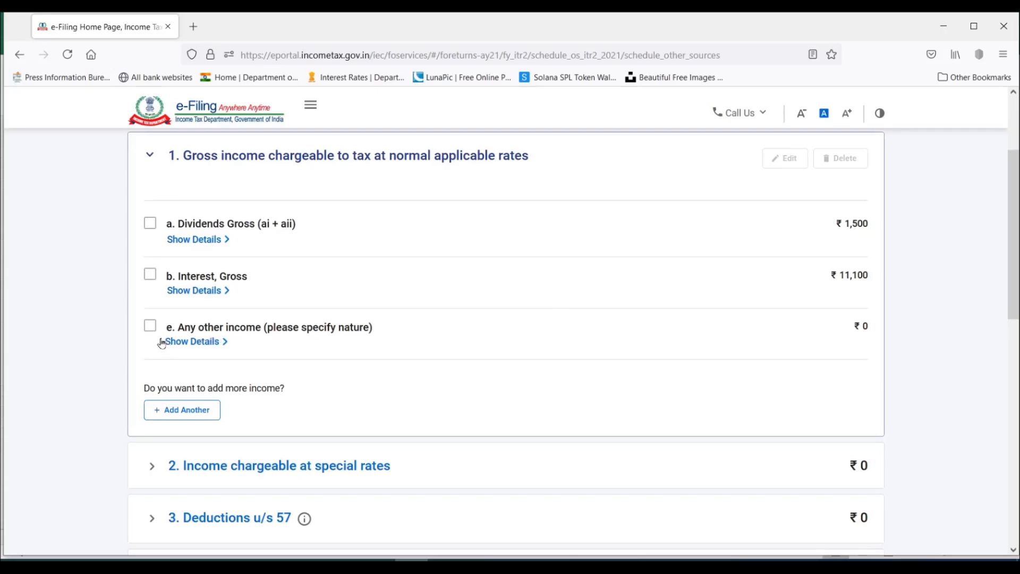
{"action": "left_click", "coordinate": [151, 325]}
{"action": "scroll", "coordinate": [744, 298], "scroll_direction": "up", "scroll_amount": 1}
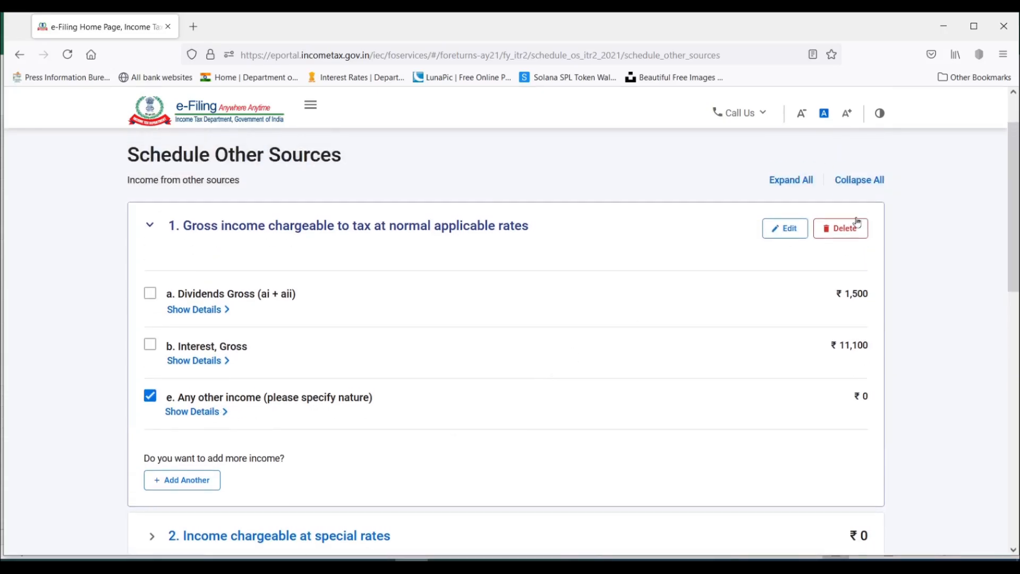
{"action": "left_click", "coordinate": [858, 227]}
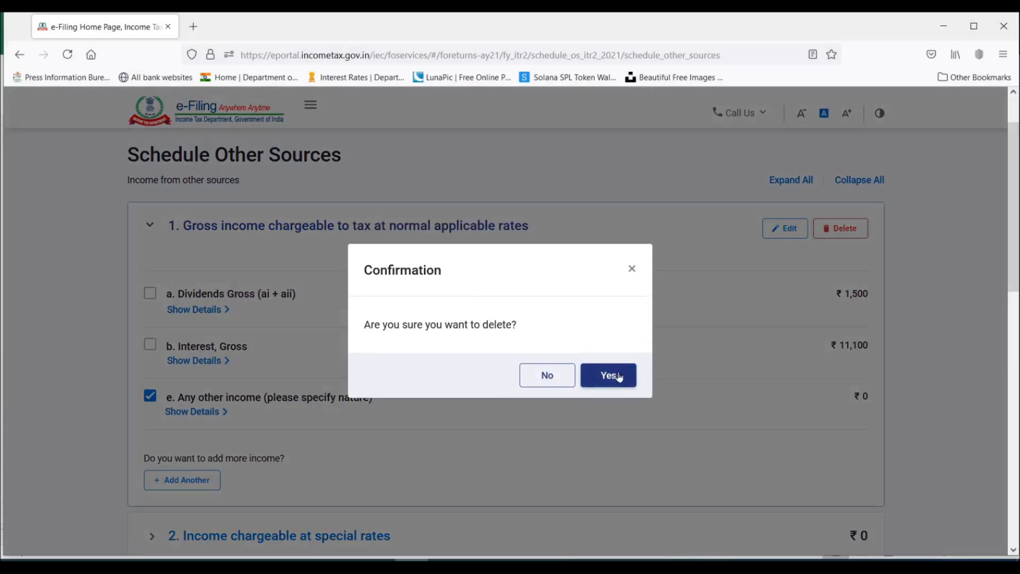
{"action": "left_click", "coordinate": [609, 376]}
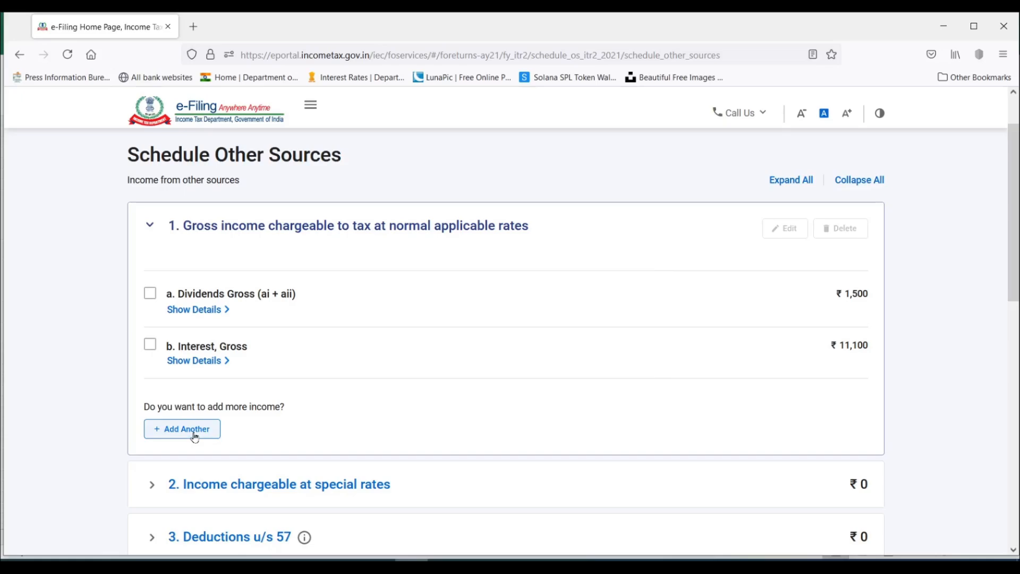
Expand the income chargeable at special rates in Schedule Other Sources and start adding details to it.
{"action": "scroll", "coordinate": [689, 275], "scroll_direction": "down", "scroll_amount": 2}
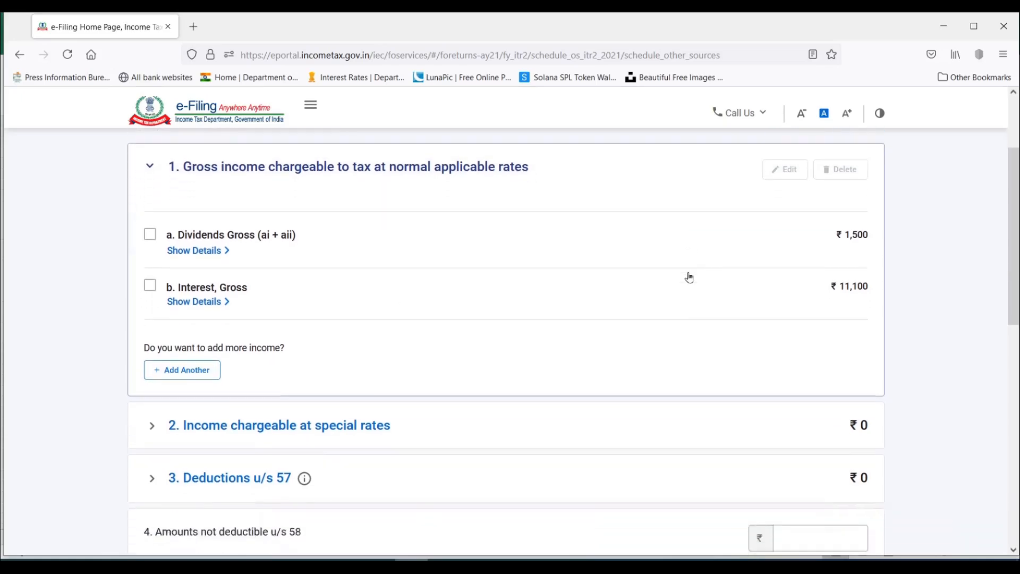
{"action": "scroll", "coordinate": [689, 275], "scroll_direction": "down", "scroll_amount": 3}
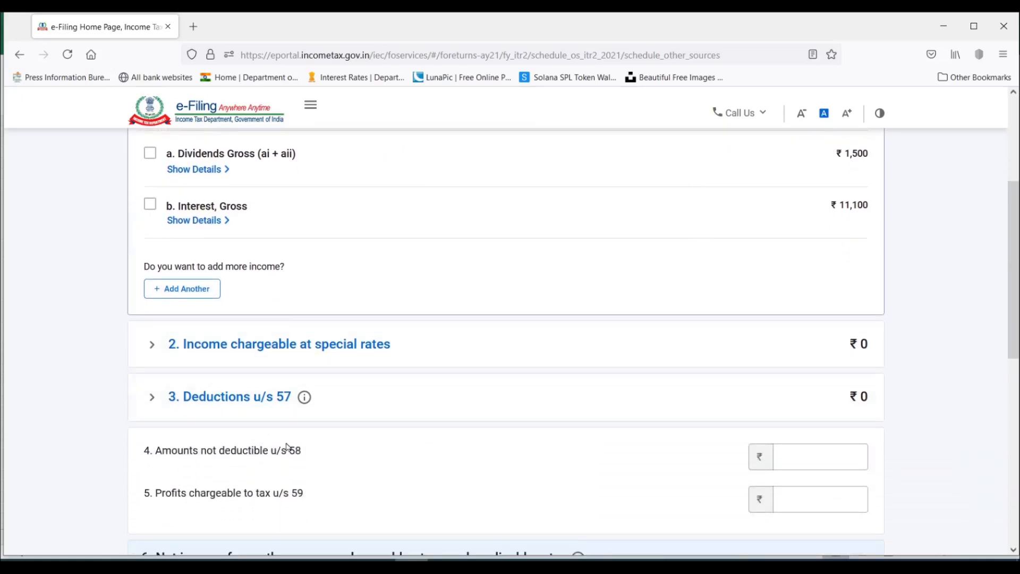
{"action": "left_click", "coordinate": [151, 347]}
{"action": "scroll", "coordinate": [413, 349], "scroll_direction": "up", "scroll_amount": 3}
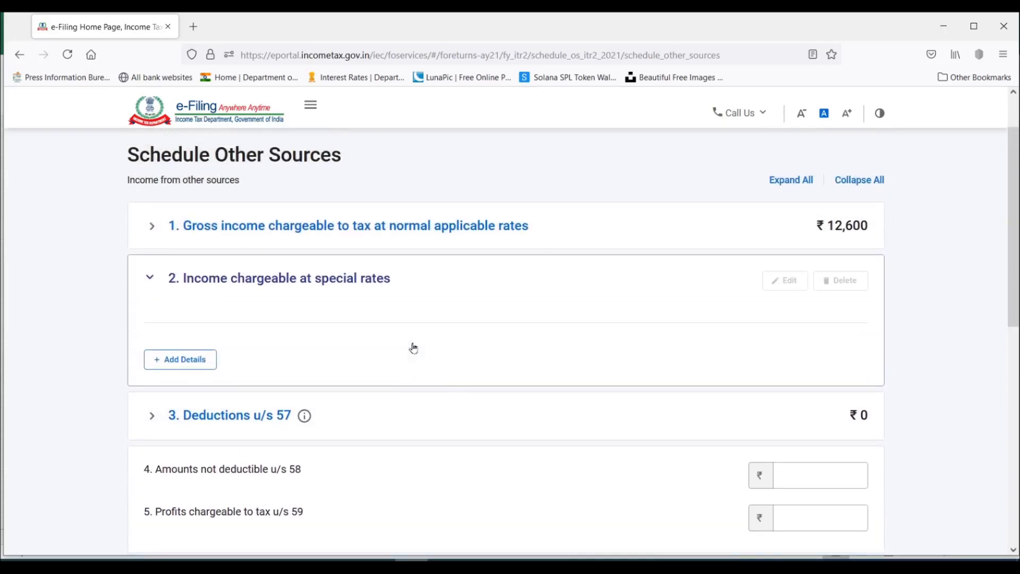
{"action": "scroll", "coordinate": [414, 348], "scroll_direction": "down", "scroll_amount": 2}
{"action": "left_click", "coordinate": [192, 299]}
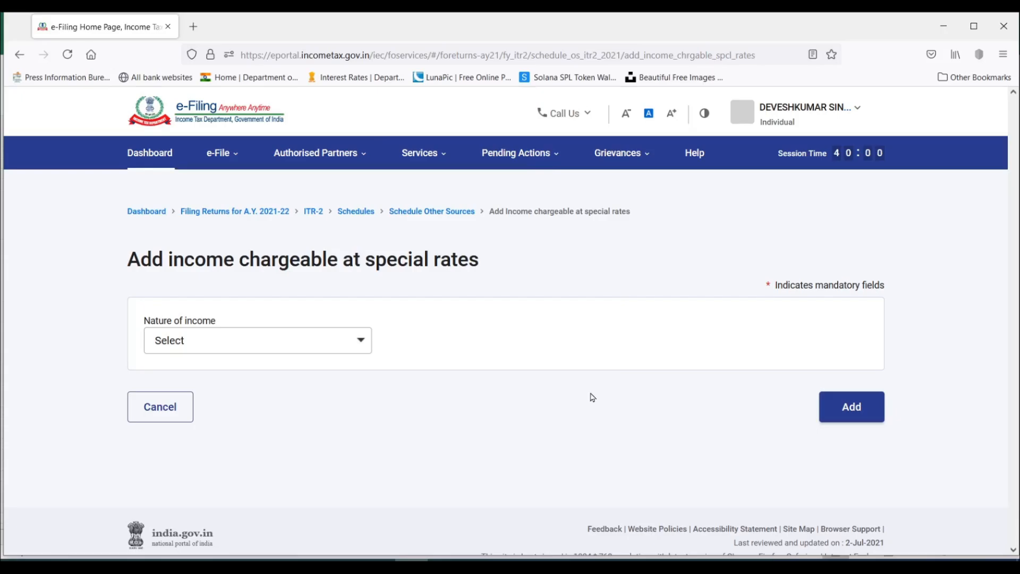
Choose winnings from lotteries, crossword puzzles etc. u/s 115BB as the nature of income and enter an amount of 1,00,000.
{"action": "left_click", "coordinate": [282, 343]}
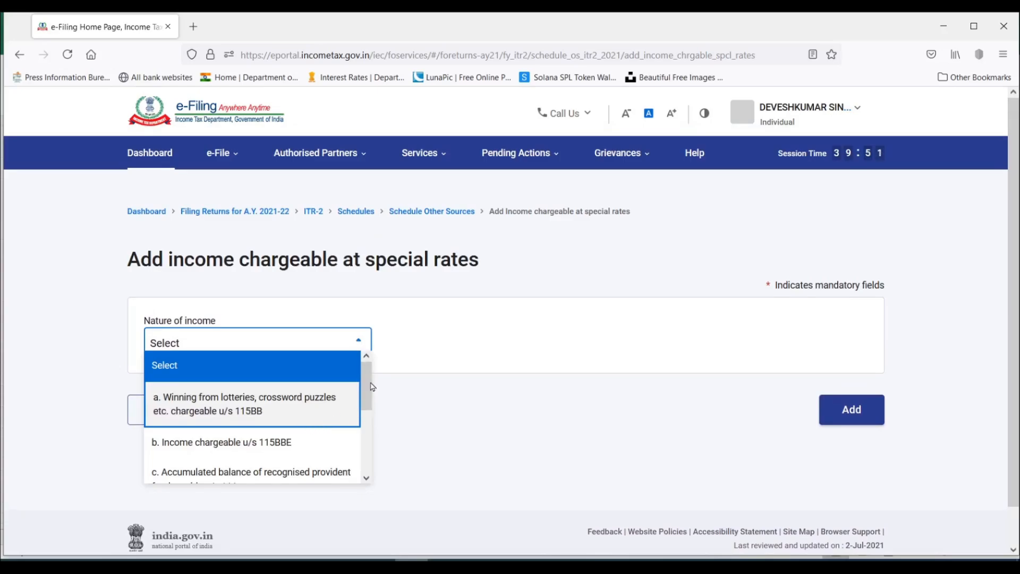
{"action": "mouse_move", "coordinate": [368, 396]}
{"action": "left_mouse_down"}
{"action": "mouse_move", "coordinate": [371, 458]}
{"action": "mouse_move", "coordinate": [371, 377]}
{"action": "left_mouse_up"}
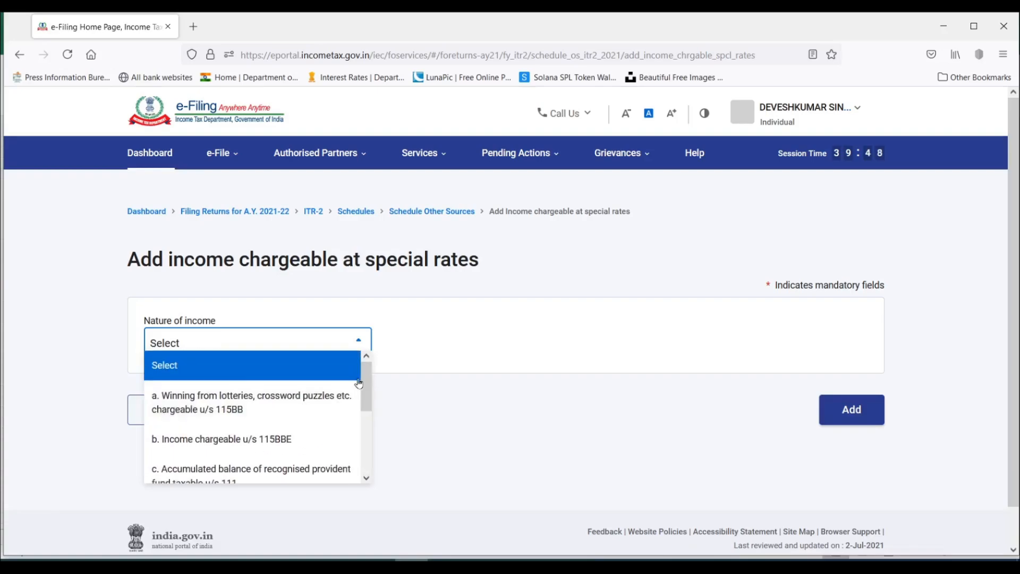
{"action": "left_click", "coordinate": [238, 410]}
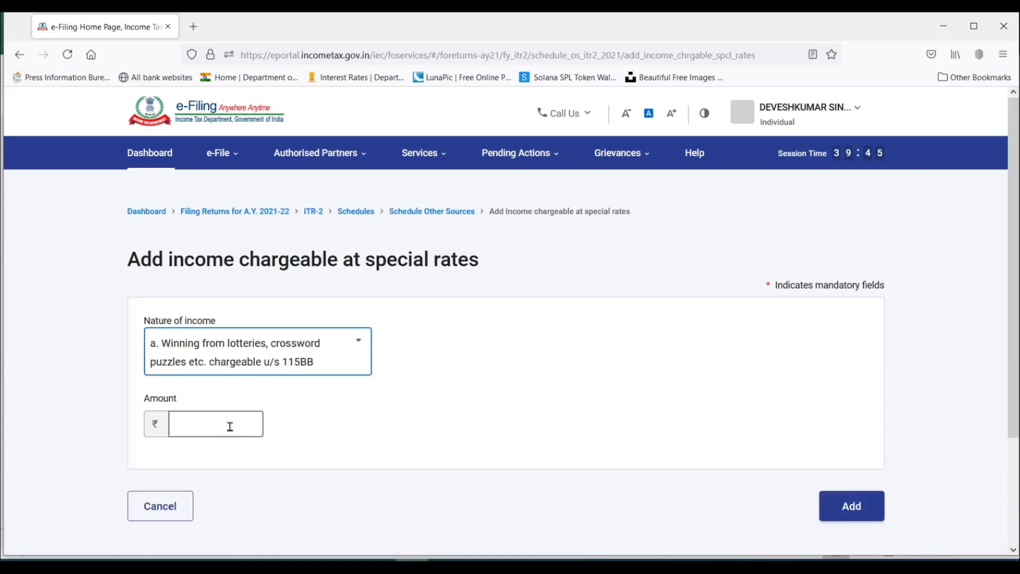
{"action": "left_click", "coordinate": [230, 427]}
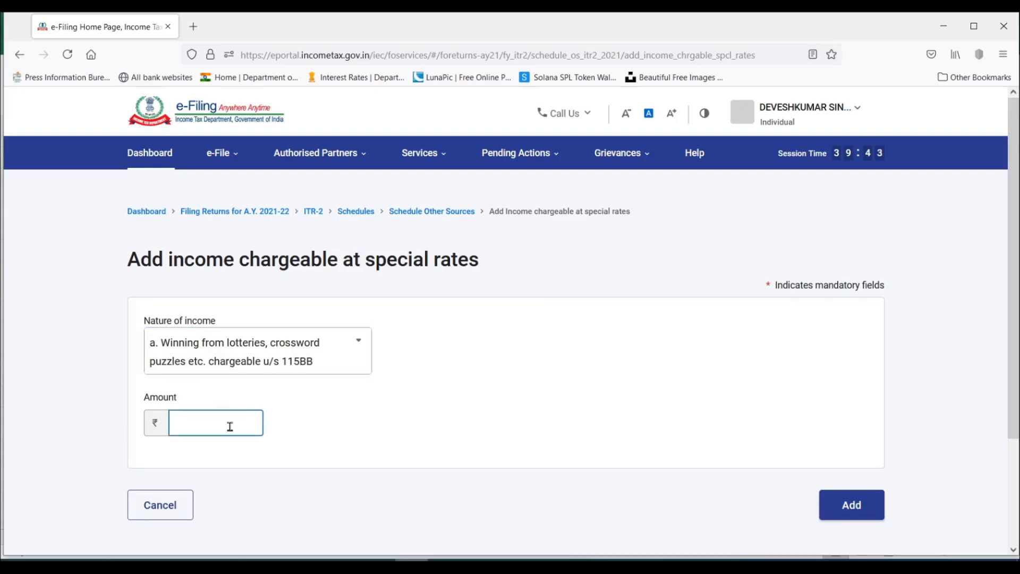
{"action": "type", "text": "100000"}
{"action": "left_click", "coordinate": [349, 430]}
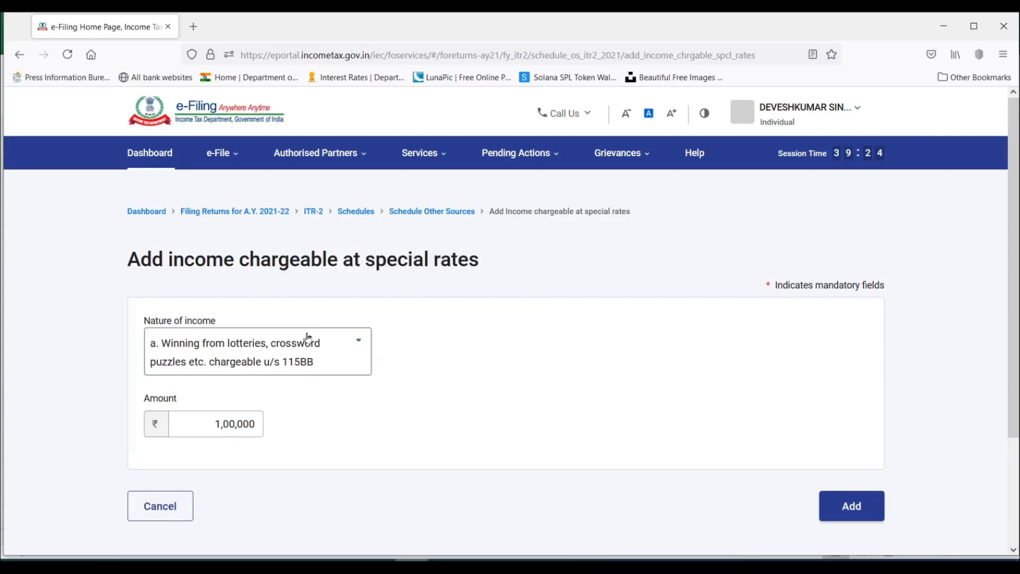
Change the nature of income to accumulated balance of recognised provident fund taxable u/s 111, and view the assessment year choices.
{"action": "left_click", "coordinate": [330, 348]}
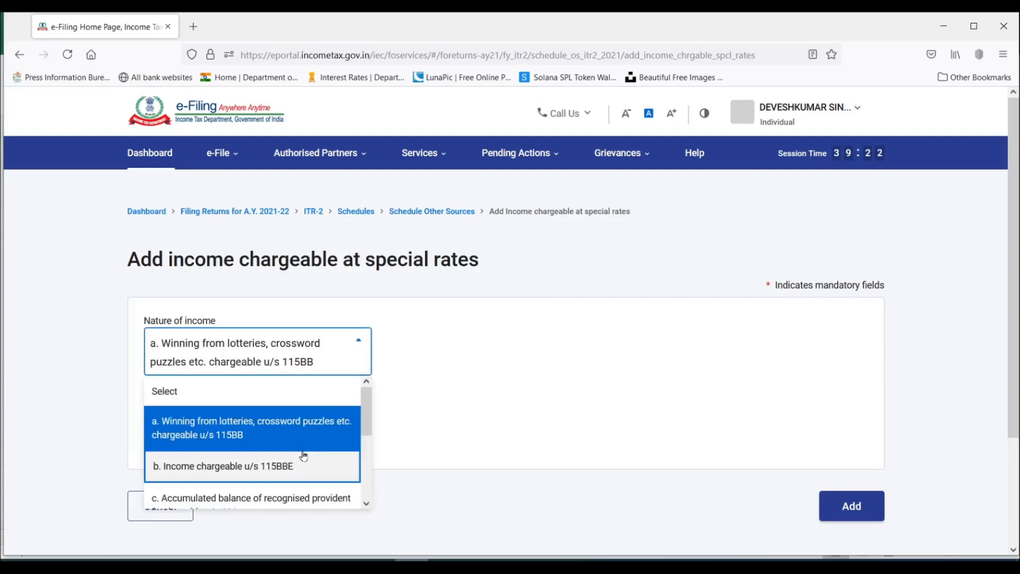
{"action": "scroll", "coordinate": [303, 456], "scroll_direction": "down", "scroll_amount": 2}
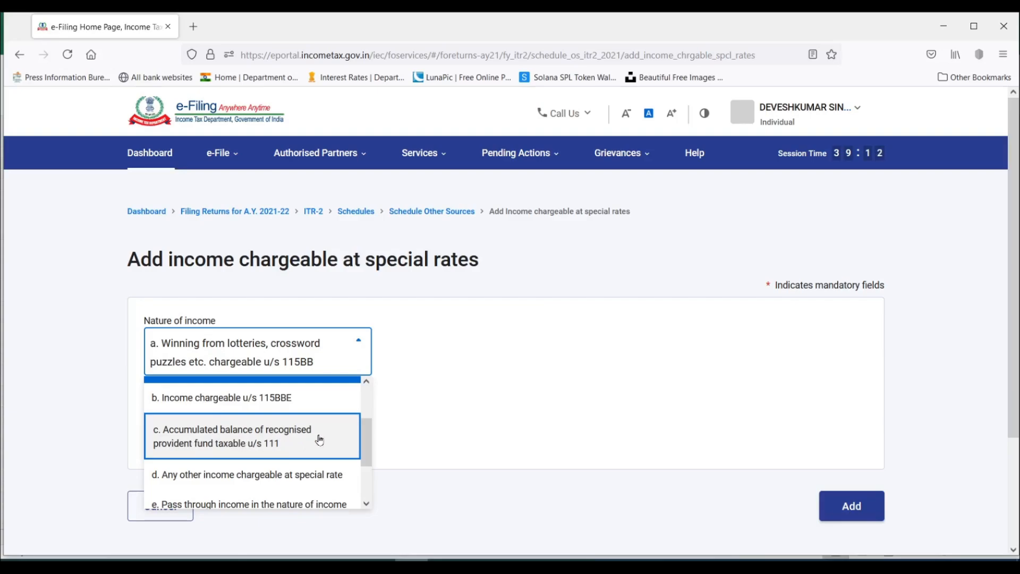
{"action": "left_click", "coordinate": [246, 439]}
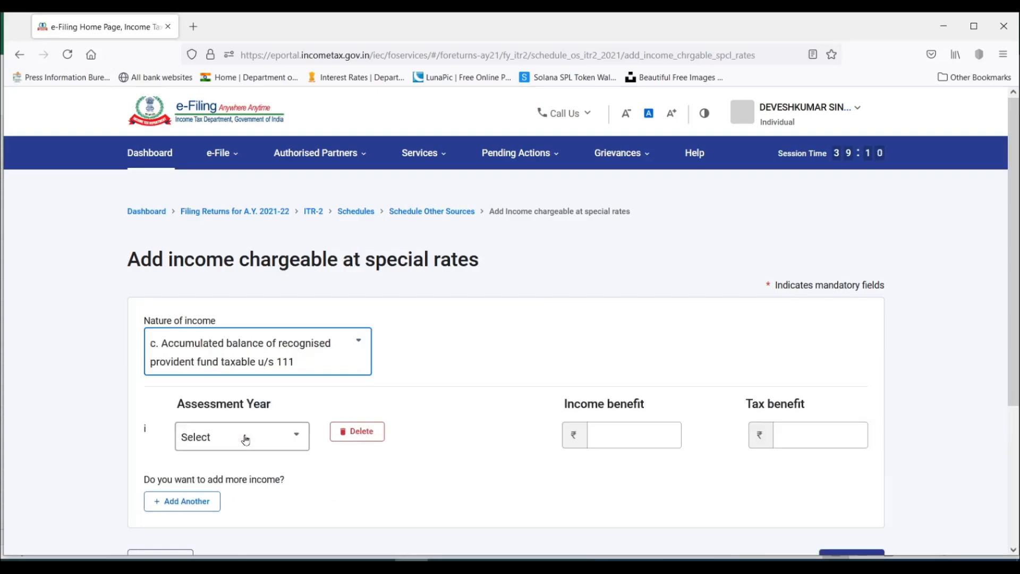
{"action": "left_click", "coordinate": [273, 446]}
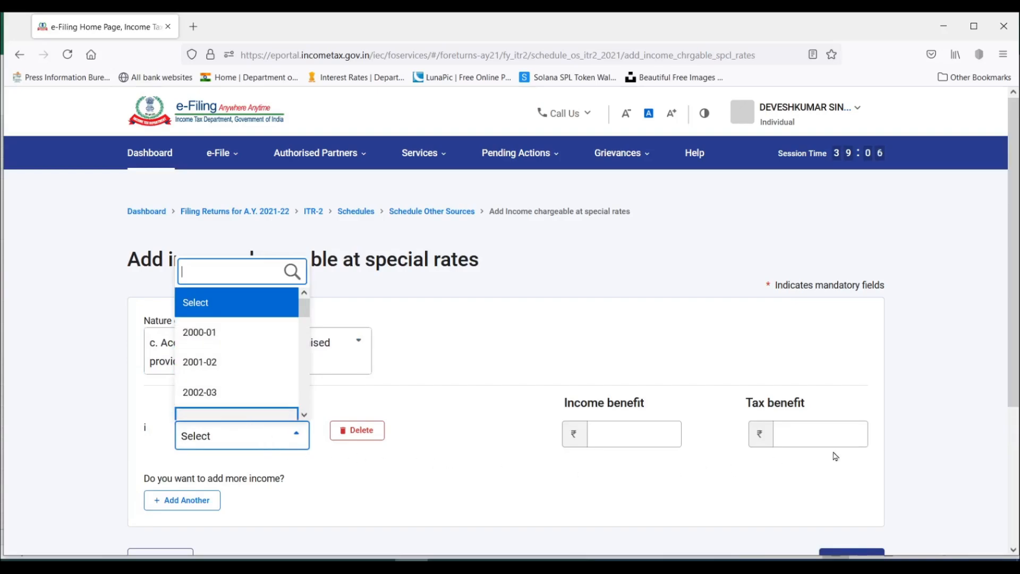
{"action": "left_click", "coordinate": [413, 383]}
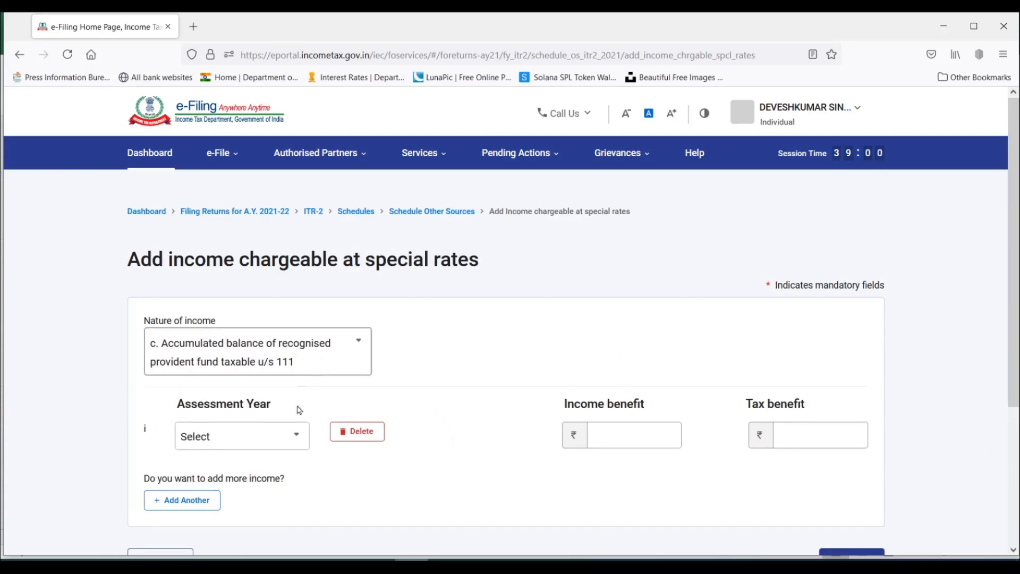
View the assessment year choices for the provident fund income and delete its empty assessment year row.
{"action": "left_click", "coordinate": [269, 440]}
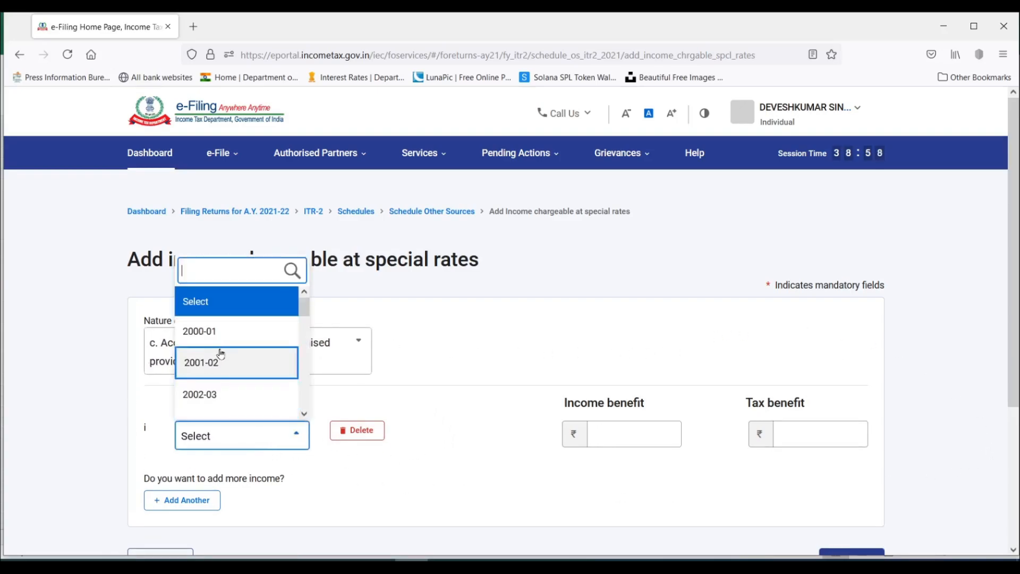
{"action": "scroll", "coordinate": [222, 352], "scroll_direction": "down", "scroll_amount": 10}
{"action": "left_click", "coordinate": [375, 436]}
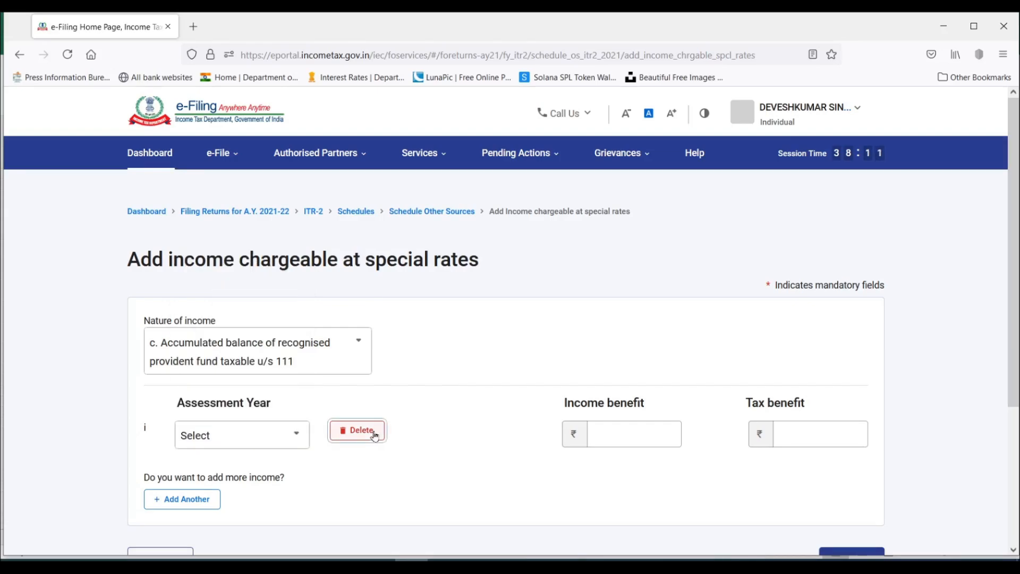
{"action": "left_click", "coordinate": [372, 431]}
{"action": "left_click", "coordinate": [608, 375]}
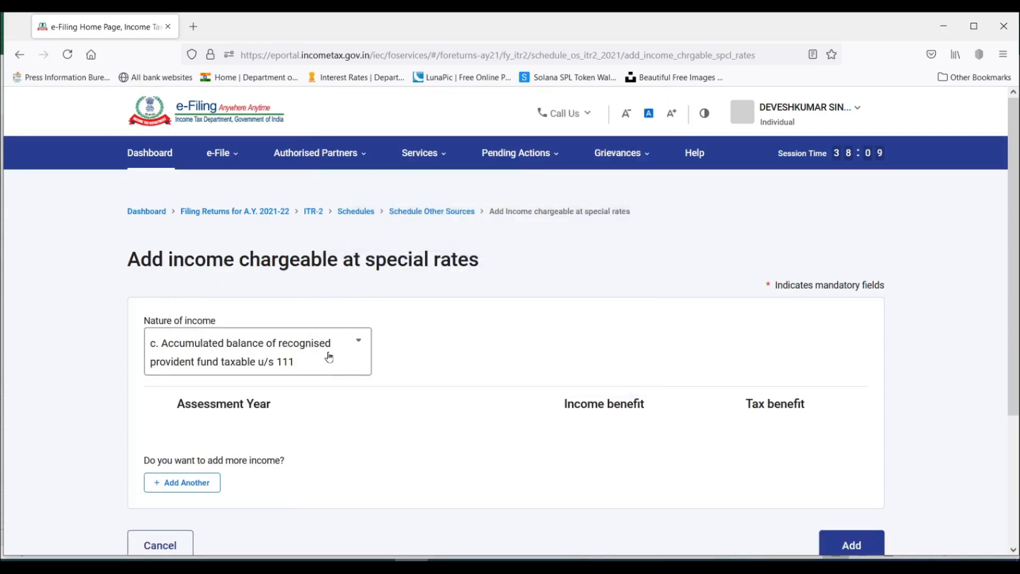
Change the nature of income back to winning from lotteries, crossword puzzles etc. chargeable u/s 115BB and add the entry.
{"action": "left_click", "coordinate": [319, 357]}
{"action": "left_click", "coordinate": [227, 430]}
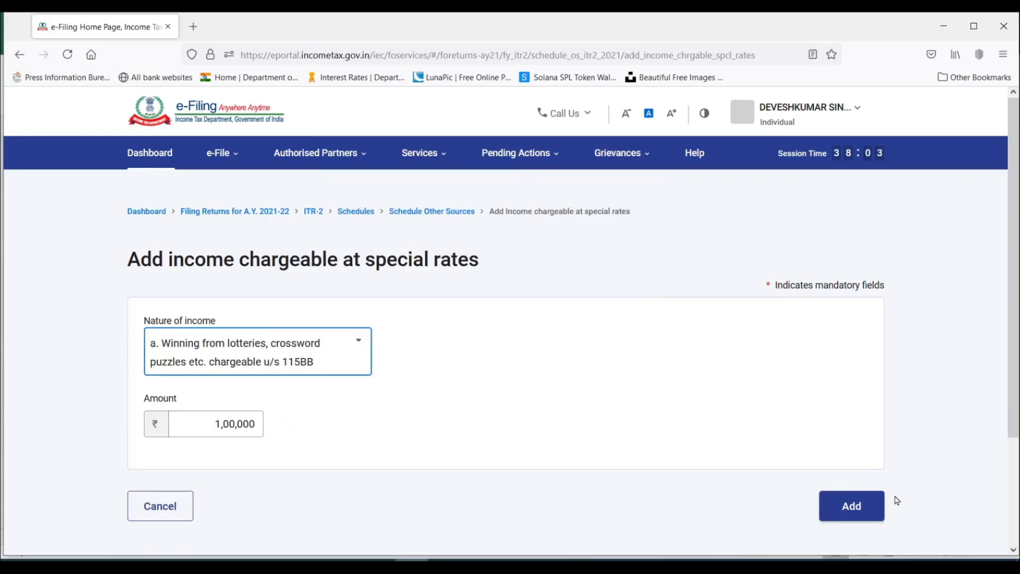
{"action": "left_click", "coordinate": [824, 509]}
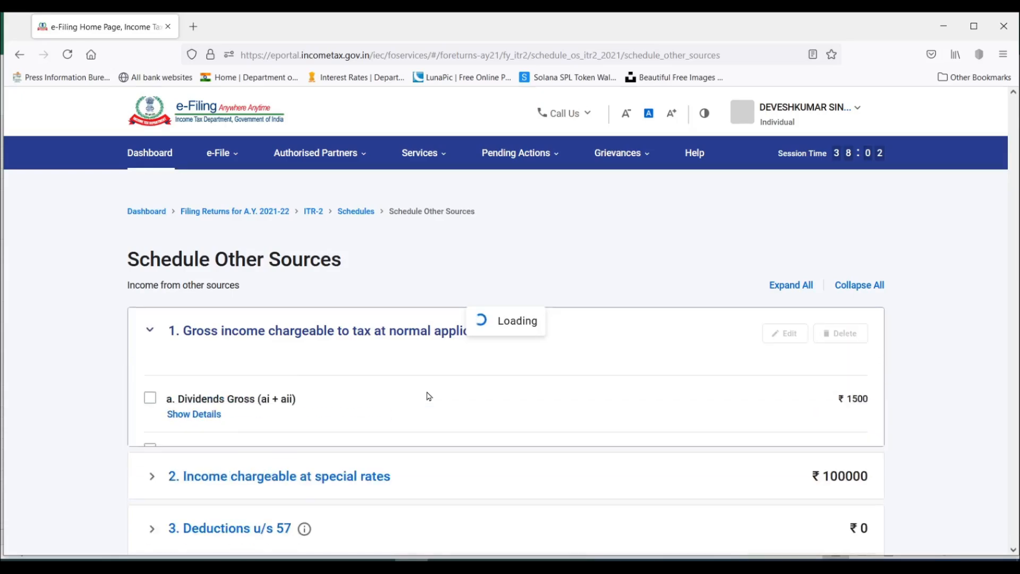
Expand the income chargeable at special rates and review the added lottery winnings entry.
{"action": "scroll", "coordinate": [428, 396], "scroll_direction": "down", "scroll_amount": 4}
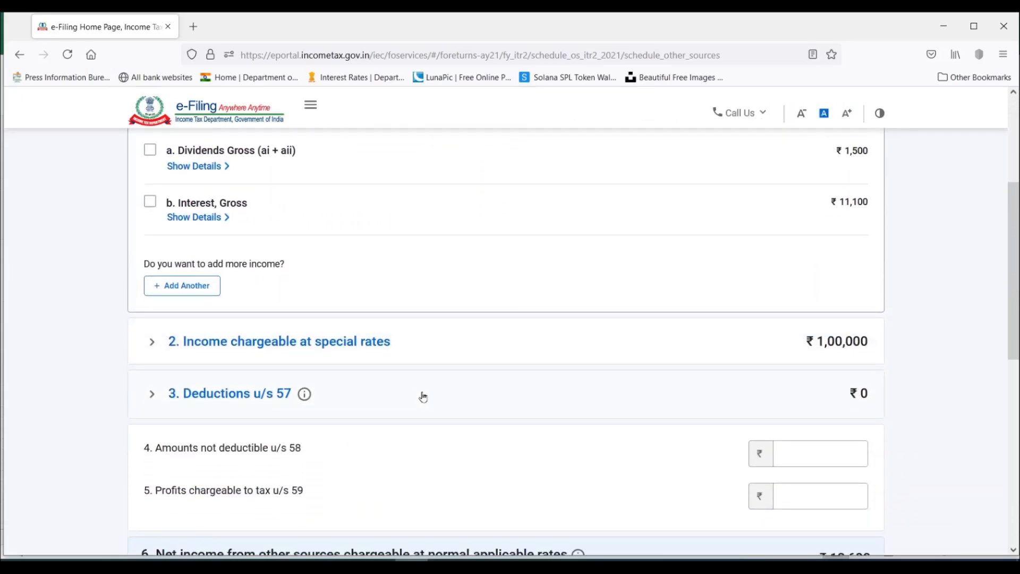
{"action": "left_click", "coordinate": [151, 346]}
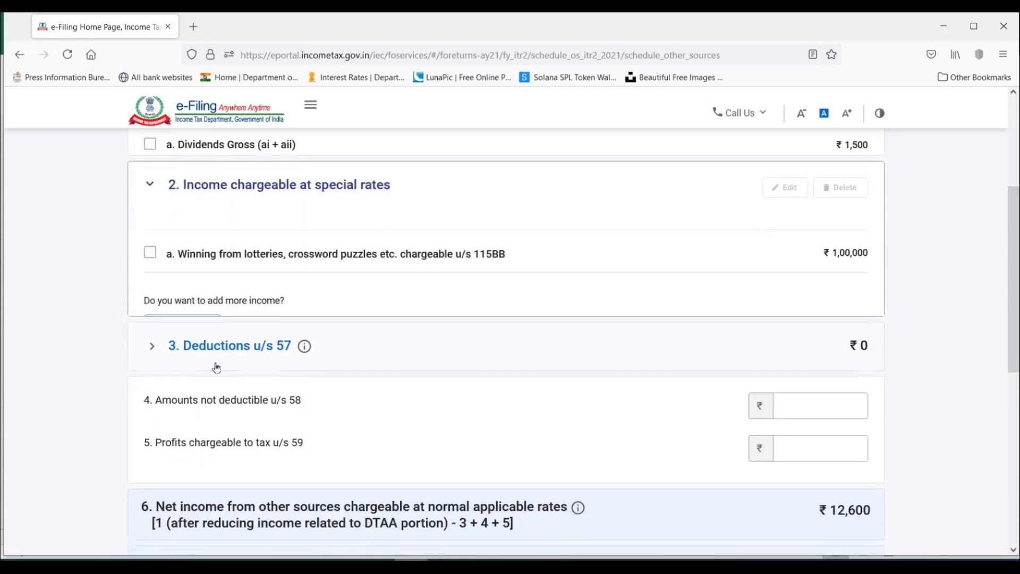
{"action": "scroll", "coordinate": [399, 355], "scroll_direction": "up", "scroll_amount": 3}
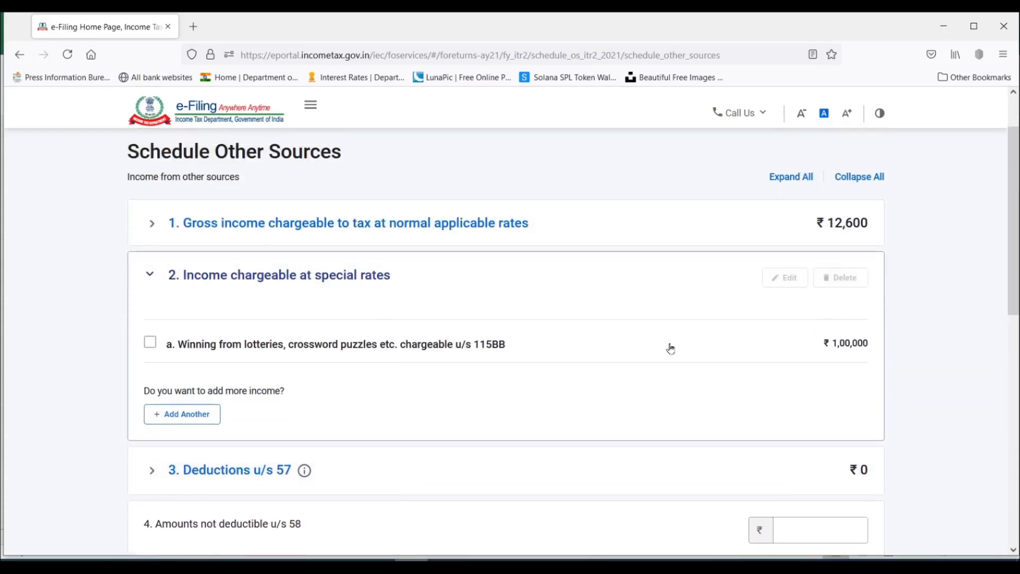
{"action": "scroll", "coordinate": [668, 348], "scroll_direction": "up", "scroll_amount": 2}
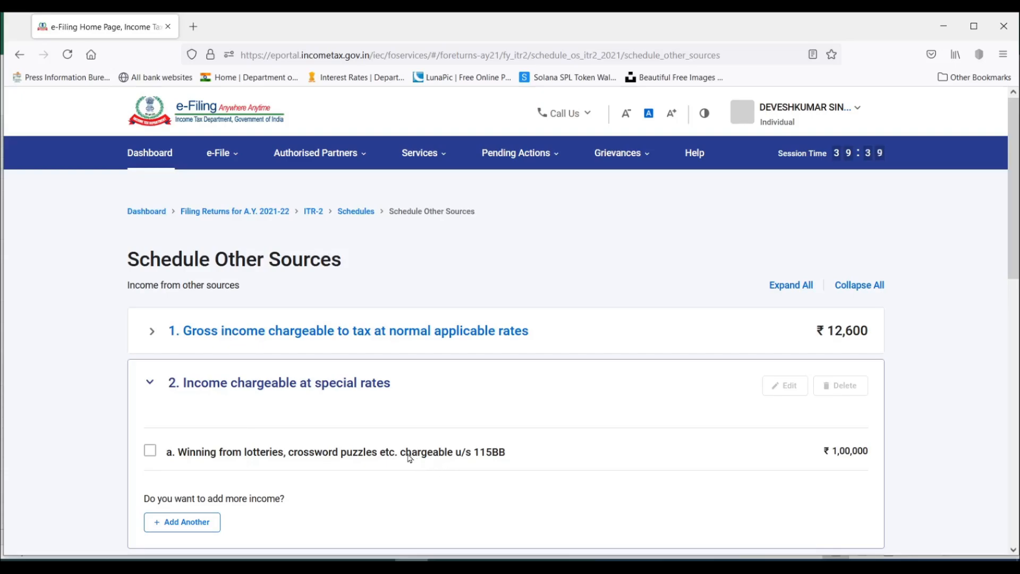
Open the entry form for deductions u/s 57, examine its expense, interest, family pension and depreciation fields, and cancel it.
{"action": "scroll", "coordinate": [389, 441], "scroll_direction": "down", "scroll_amount": 5}
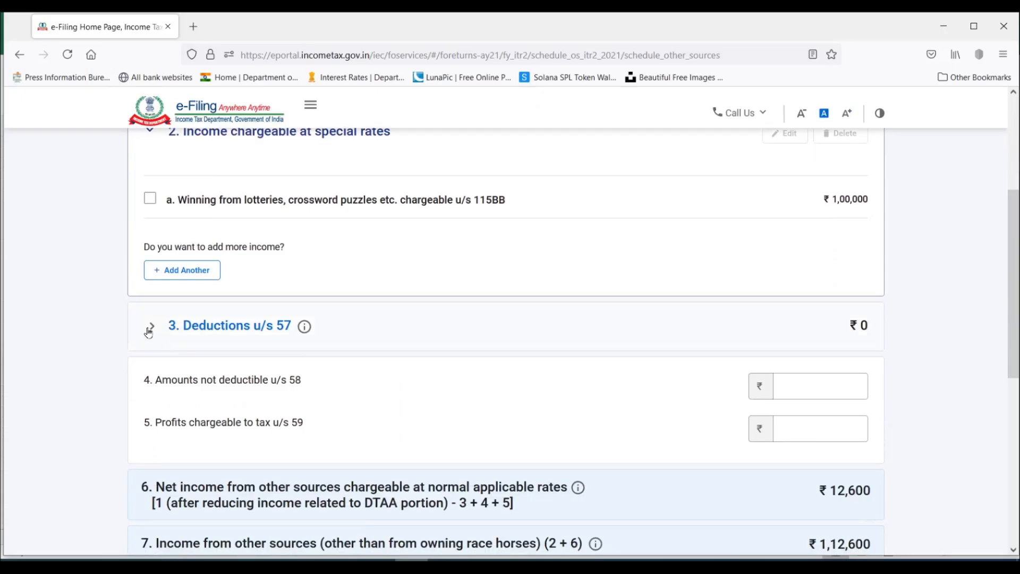
{"action": "left_click", "coordinate": [153, 330]}
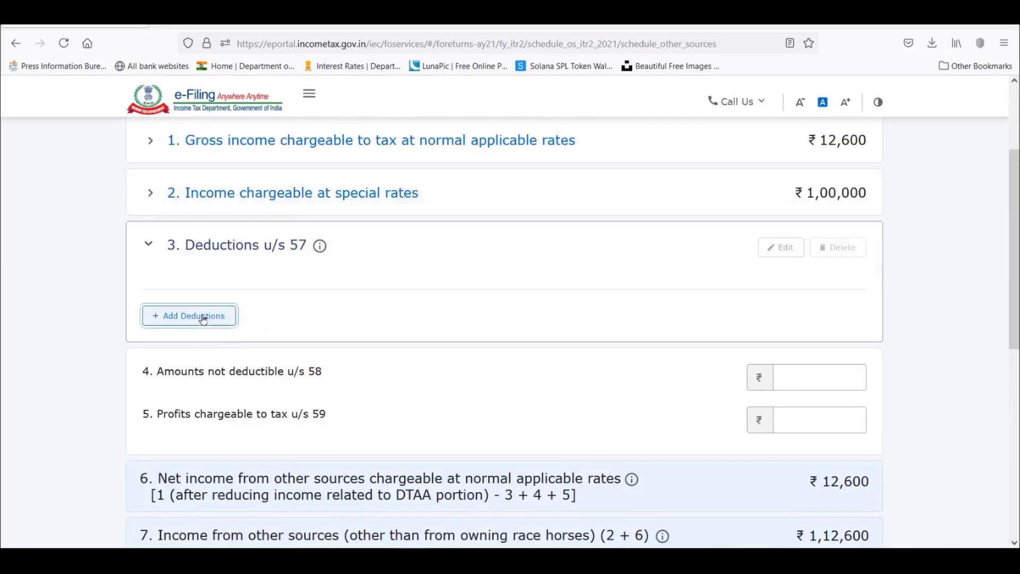
{"action": "left_click", "coordinate": [203, 317]}
{"action": "scroll", "coordinate": [537, 312], "scroll_direction": "down", "scroll_amount": 3}
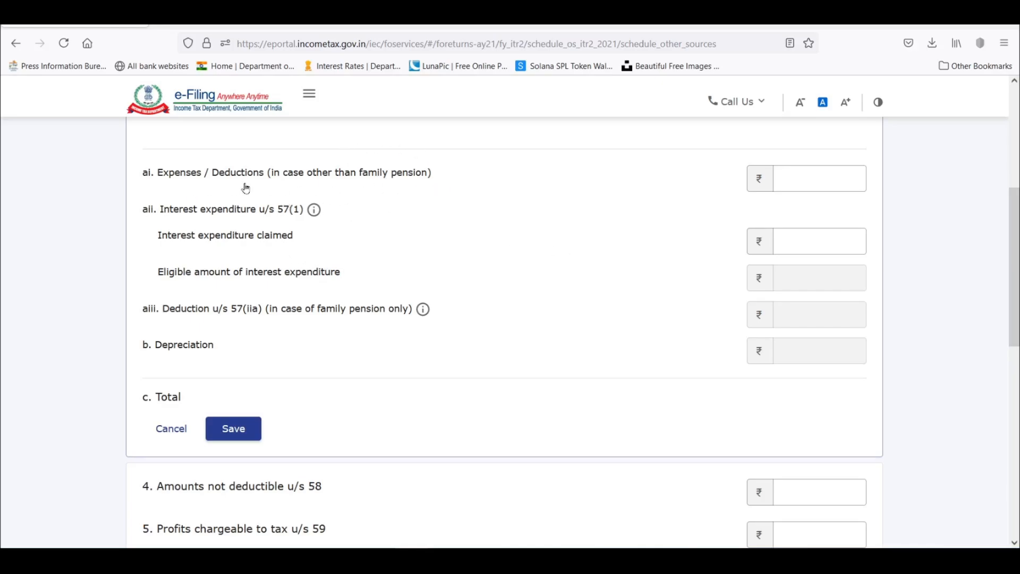
{"action": "left_click", "coordinate": [803, 178]}
{"action": "scroll", "coordinate": [197, 236], "scroll_direction": "up", "scroll_amount": 6}
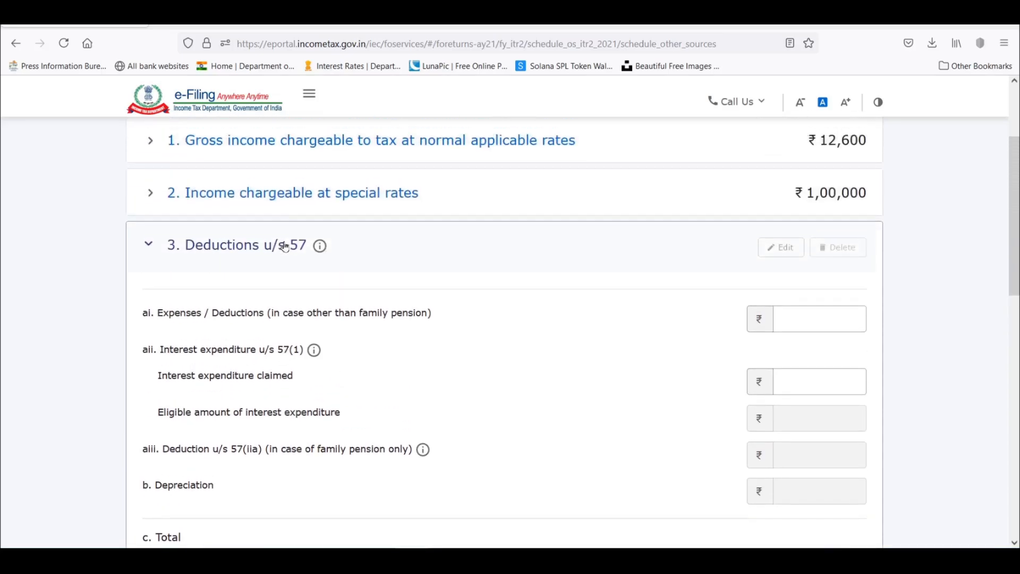
{"action": "scroll", "coordinate": [285, 246], "scroll_direction": "down", "scroll_amount": 2}
{"action": "scroll", "coordinate": [285, 246], "scroll_direction": "down", "scroll_amount": 3}
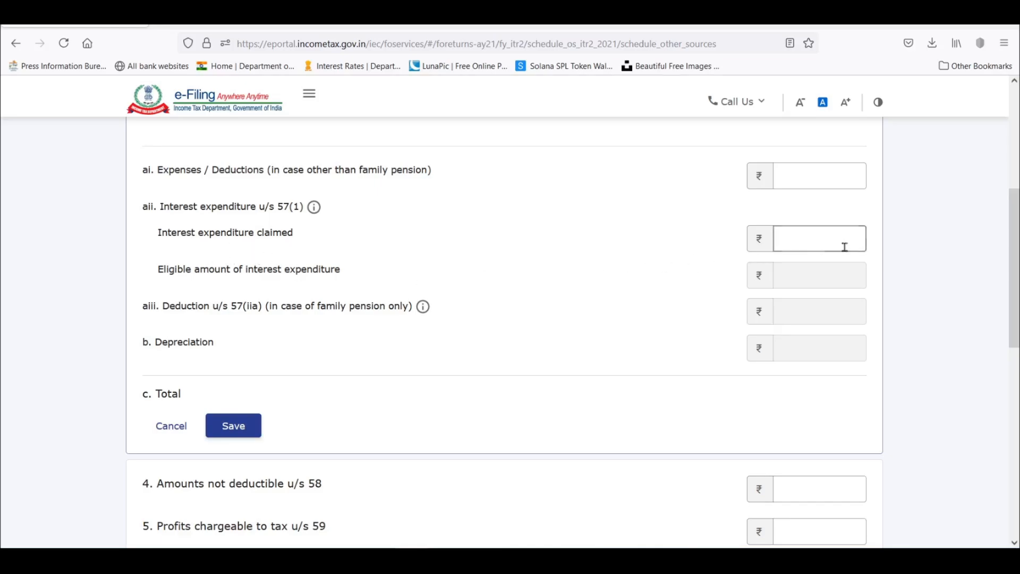
{"action": "mouse_move", "coordinate": [316, 209]}
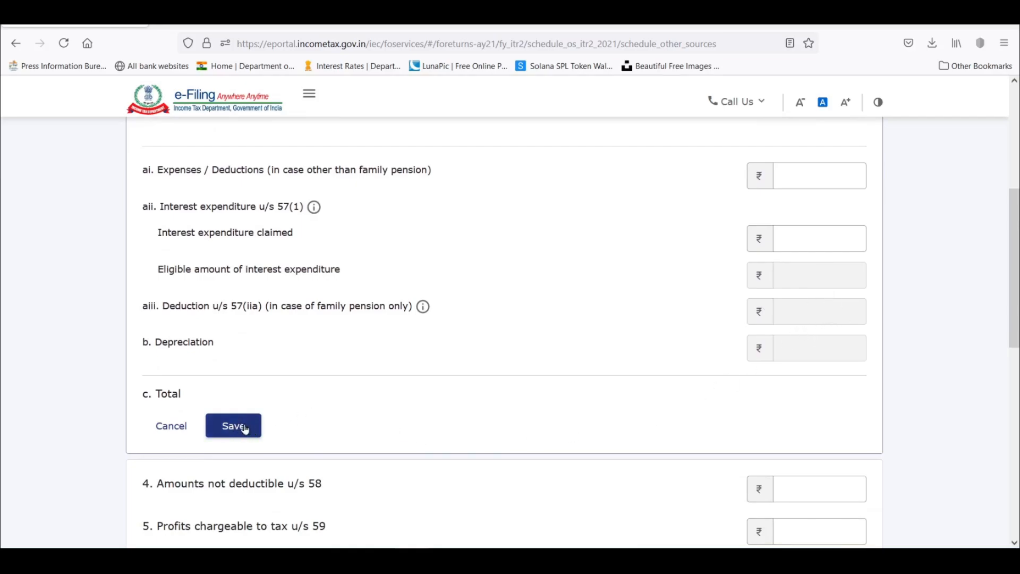
{"action": "left_click", "coordinate": [170, 426]}
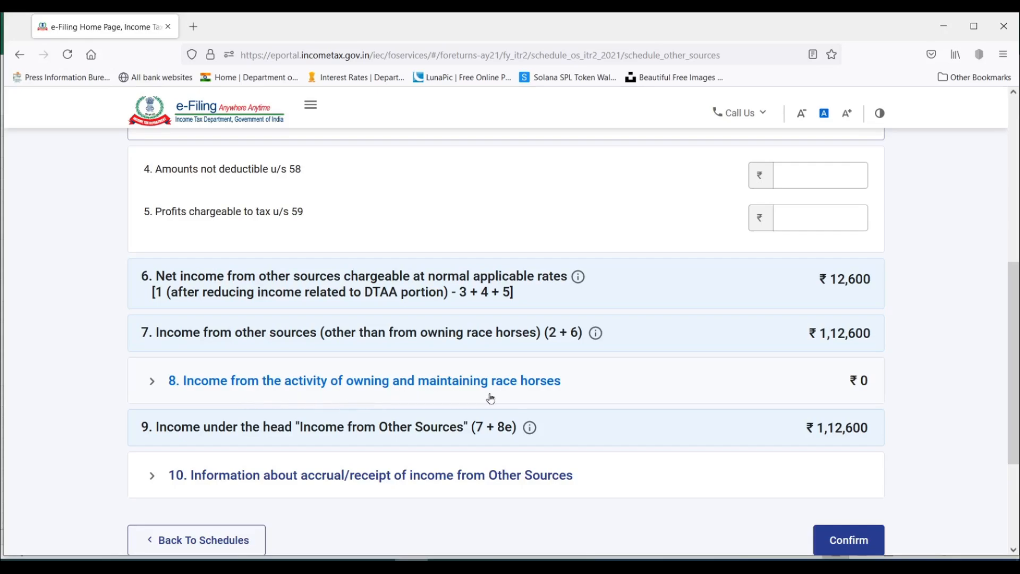
Open the entry form for income from owning and maintaining race horses, examine its fields, and cancel it.
{"action": "left_click", "coordinate": [152, 384]}
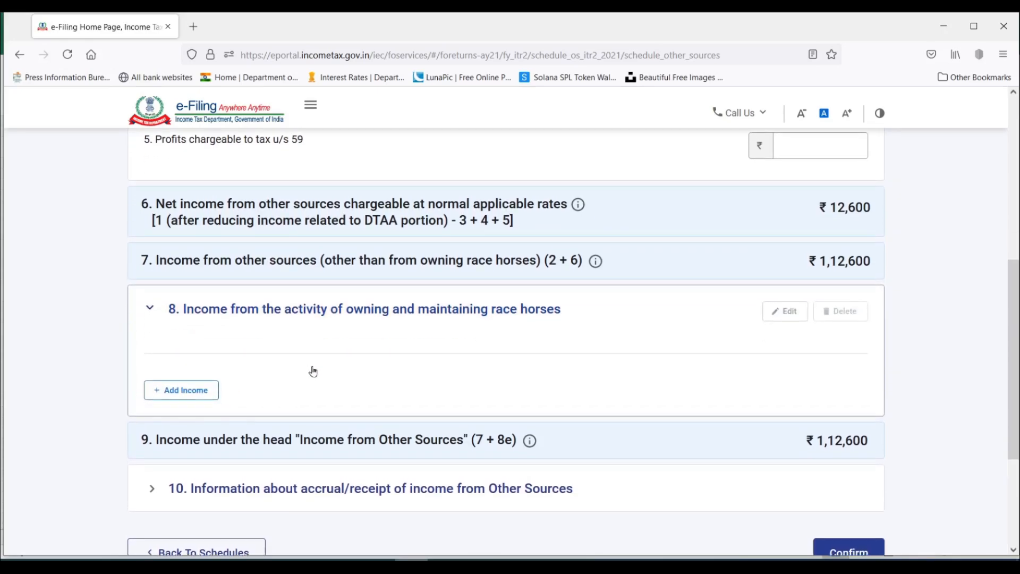
{"action": "left_click", "coordinate": [195, 395]}
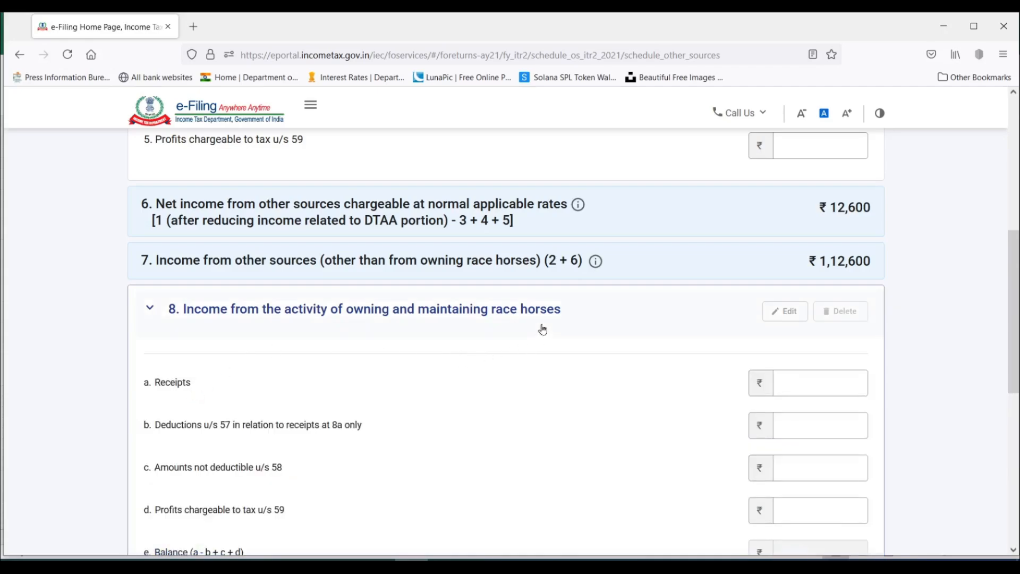
{"action": "scroll", "coordinate": [659, 352], "scroll_direction": "down", "scroll_amount": 3}
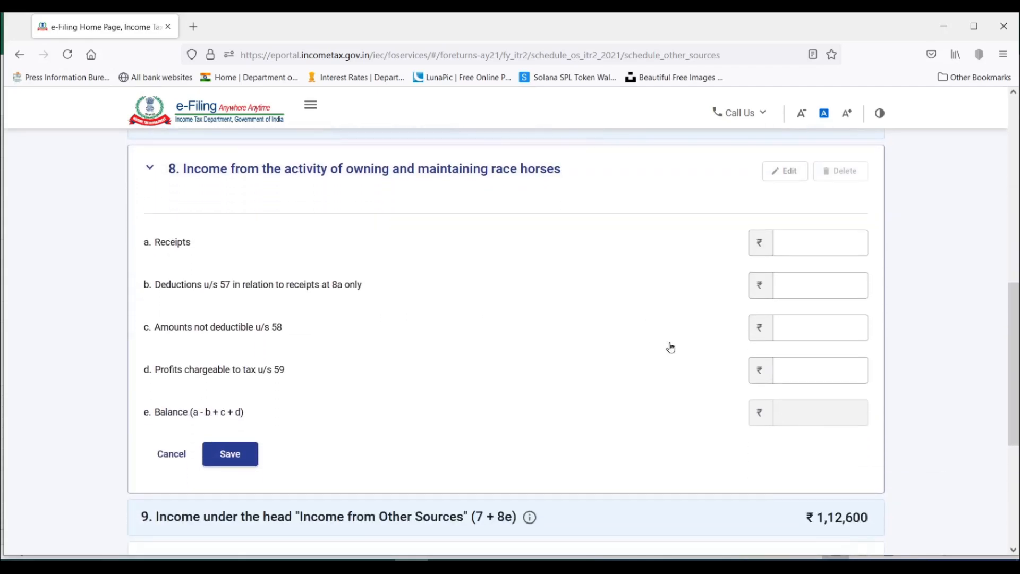
{"action": "left_click", "coordinate": [175, 455]}
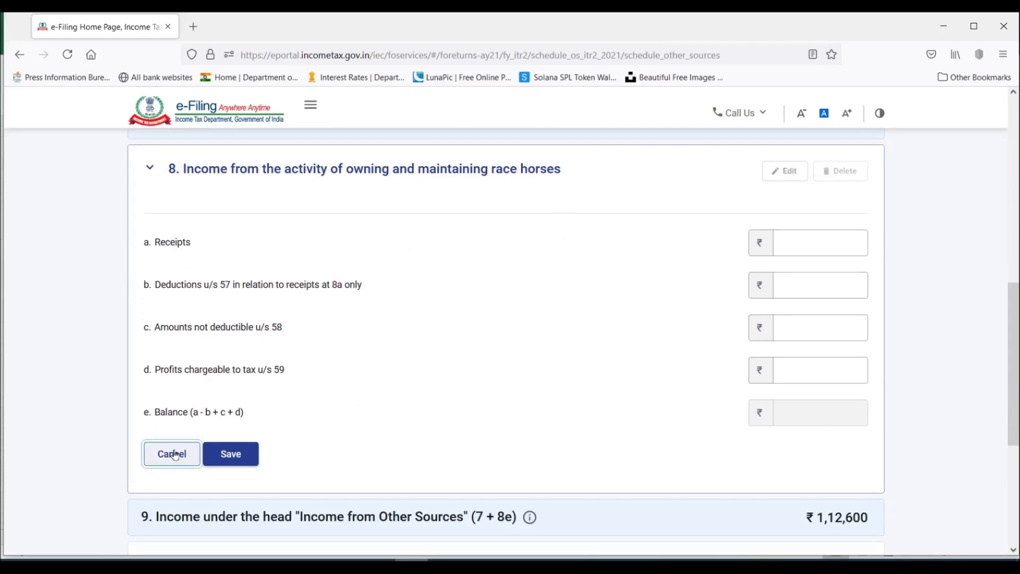
{"action": "scroll", "coordinate": [506, 381], "scroll_direction": "up", "scroll_amount": 4}
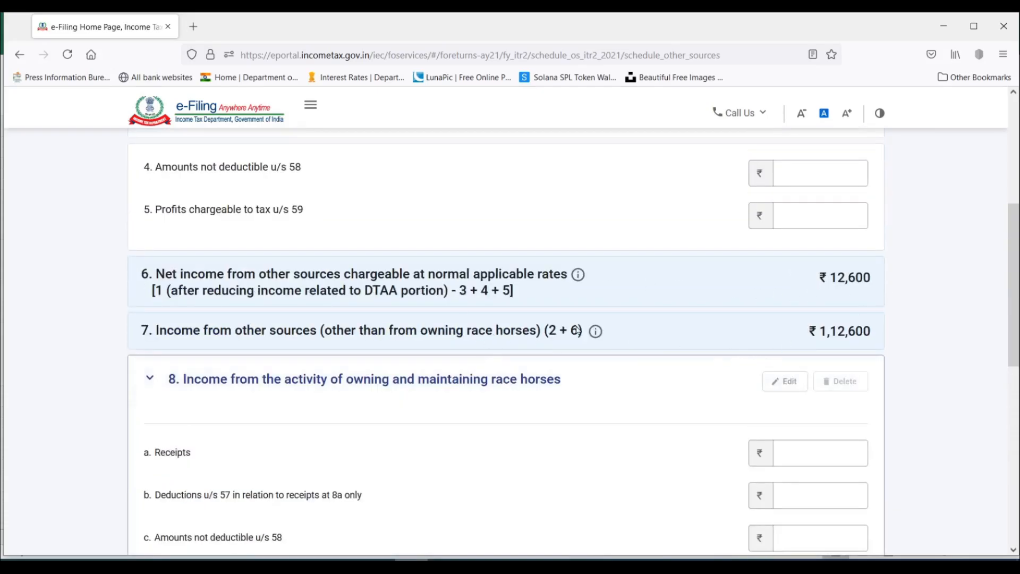
{"action": "scroll", "coordinate": [653, 342], "scroll_direction": "down", "scroll_amount": 4}
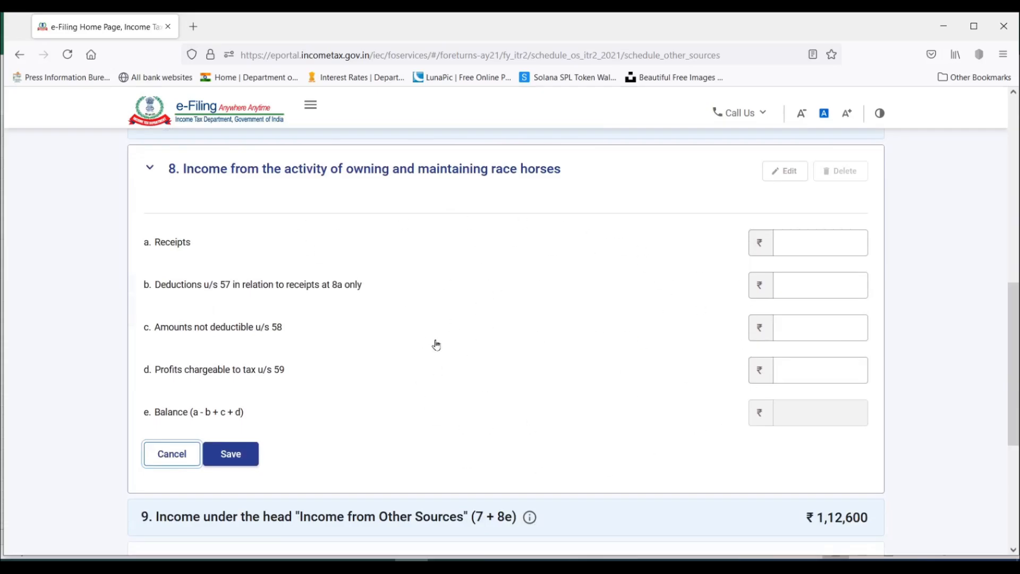
{"action": "scroll", "coordinate": [254, 340], "scroll_direction": "down", "scroll_amount": 1}
{"action": "scroll", "coordinate": [254, 340], "scroll_direction": "down", "scroll_amount": 1}
{"action": "left_click", "coordinate": [165, 390]}
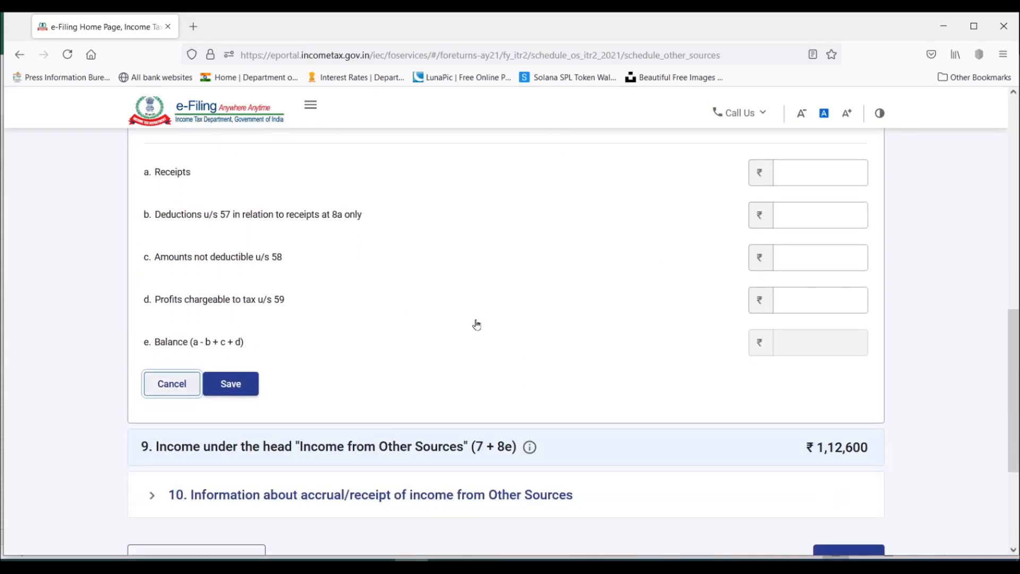
{"action": "scroll", "coordinate": [477, 325], "scroll_direction": "up", "scroll_amount": 3}
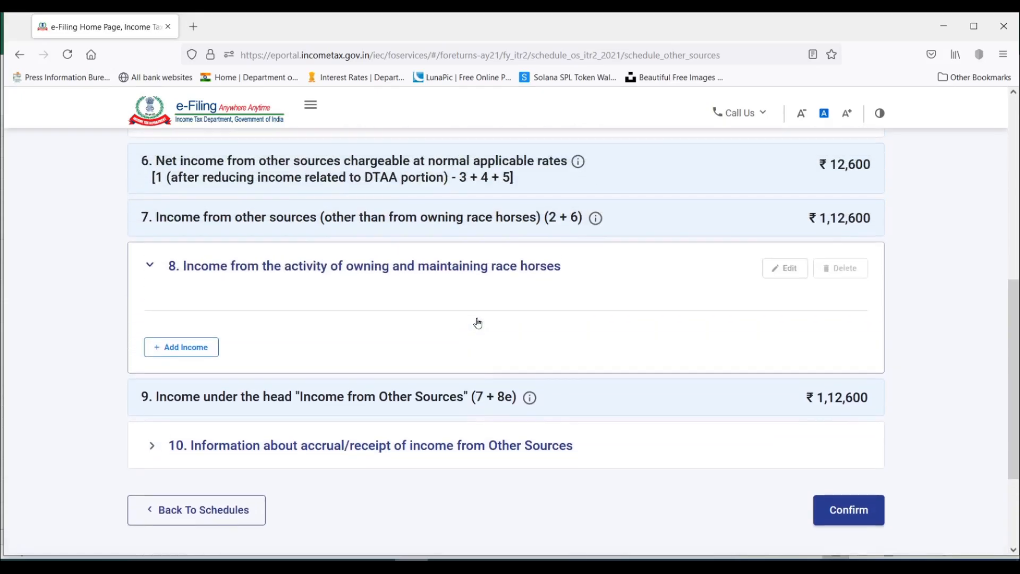
Expand the information about accrual/receipt of income from Other Sources and examine its income rows and period columns.
{"action": "scroll", "coordinate": [374, 311], "scroll_direction": "down", "scroll_amount": 1}
{"action": "scroll", "coordinate": [640, 302], "scroll_direction": "down", "scroll_amount": 2}
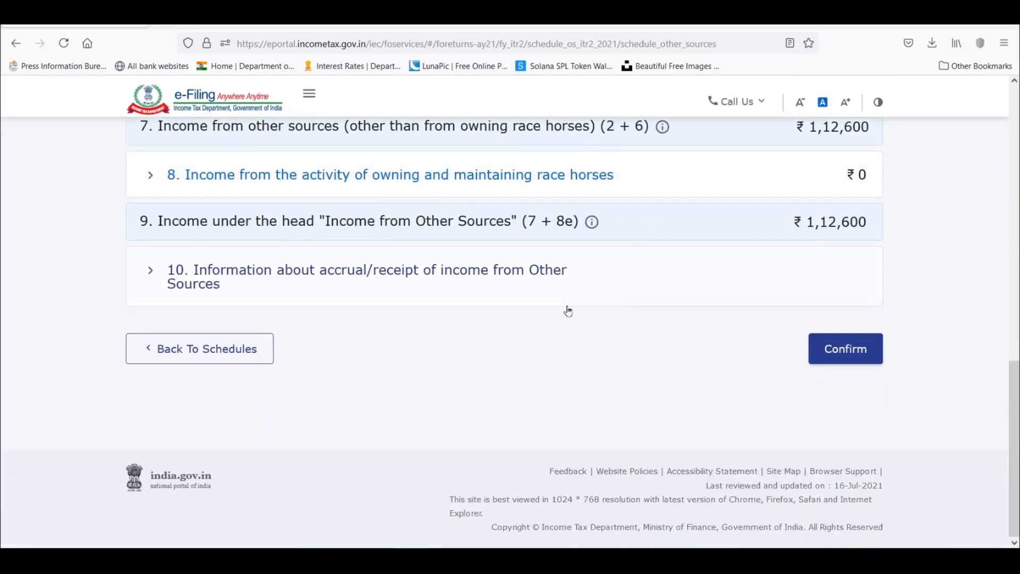
{"action": "left_click", "coordinate": [151, 280]}
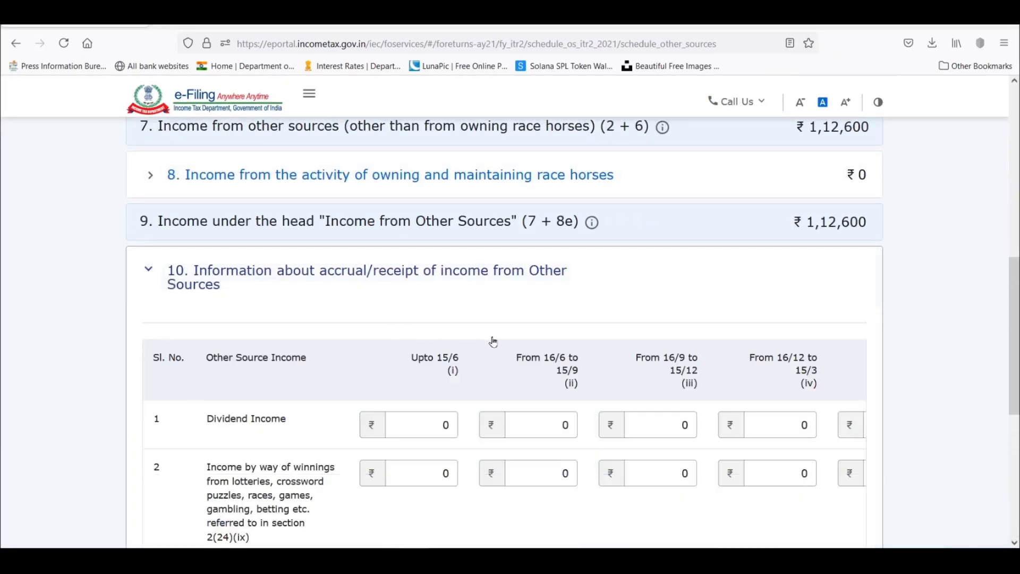
{"action": "scroll", "coordinate": [492, 335], "scroll_direction": "down", "scroll_amount": 3}
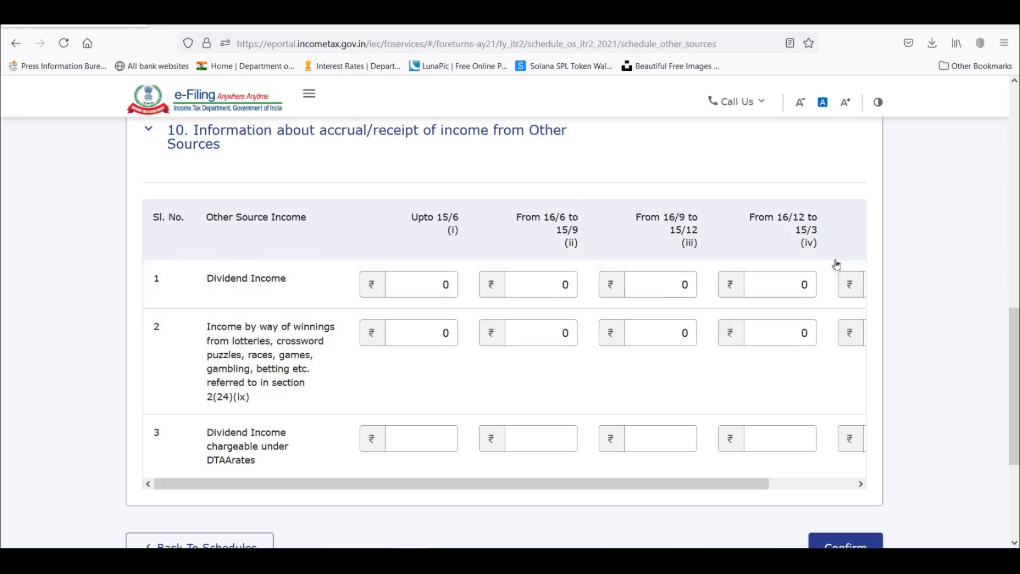
{"action": "left_click_drag", "start_coordinate": [758, 485], "coordinate": [882, 480]}
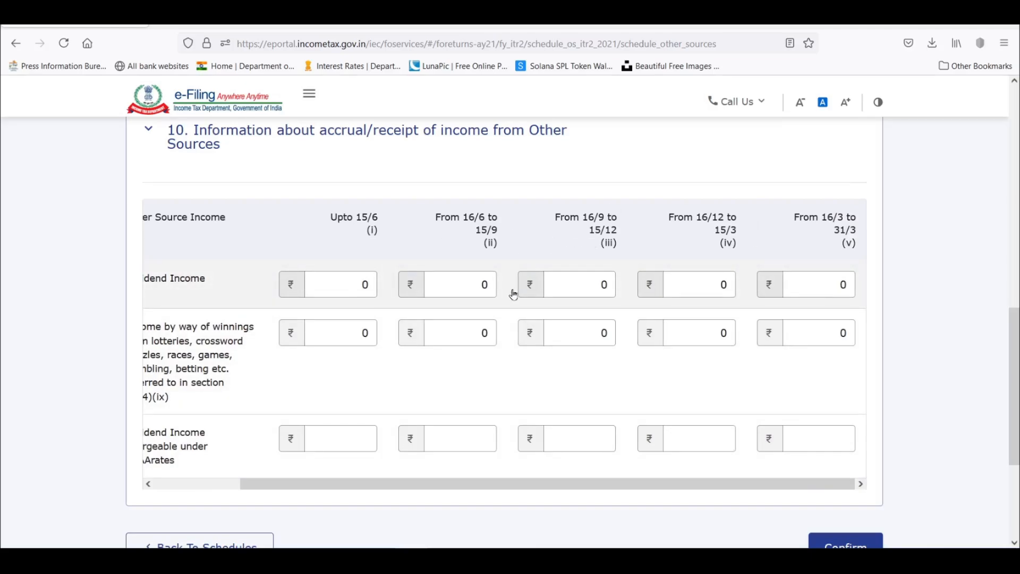
{"action": "left_click_drag", "start_coordinate": [640, 486], "coordinate": [538, 500]}
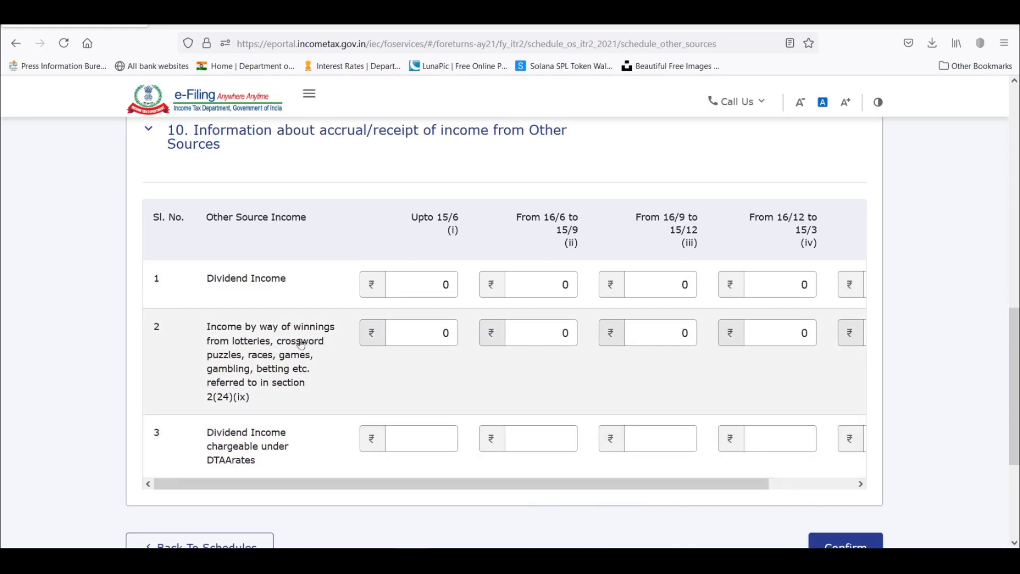
Enter 1,00,000 as income from lottery winnings for the period from 16/12 to 15/3.
{"action": "left_click_drag", "start_coordinate": [447, 484], "coordinate": [613, 483]}
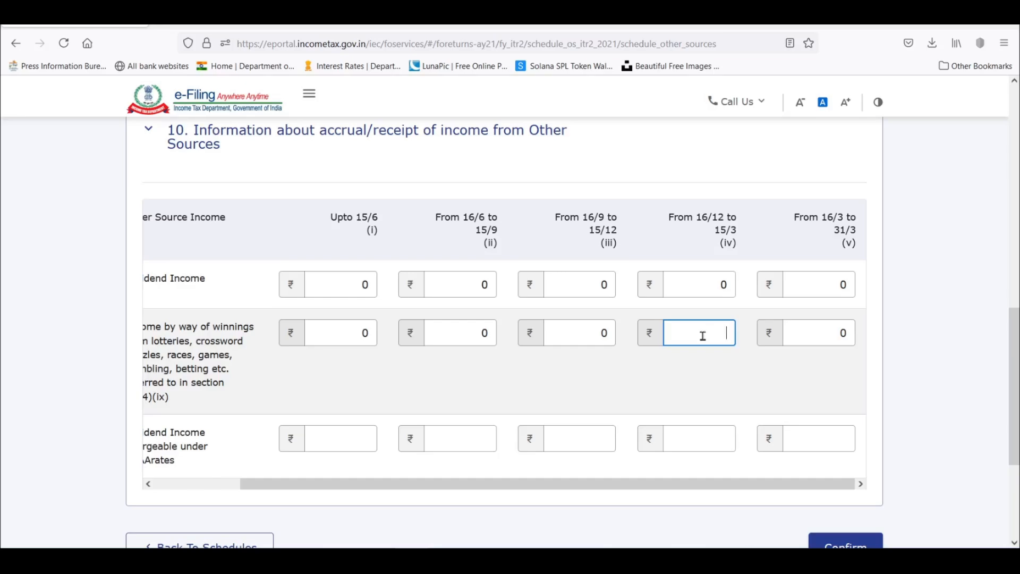
{"action": "left_click_drag", "start_coordinate": [725, 483], "coordinate": [610, 498]}
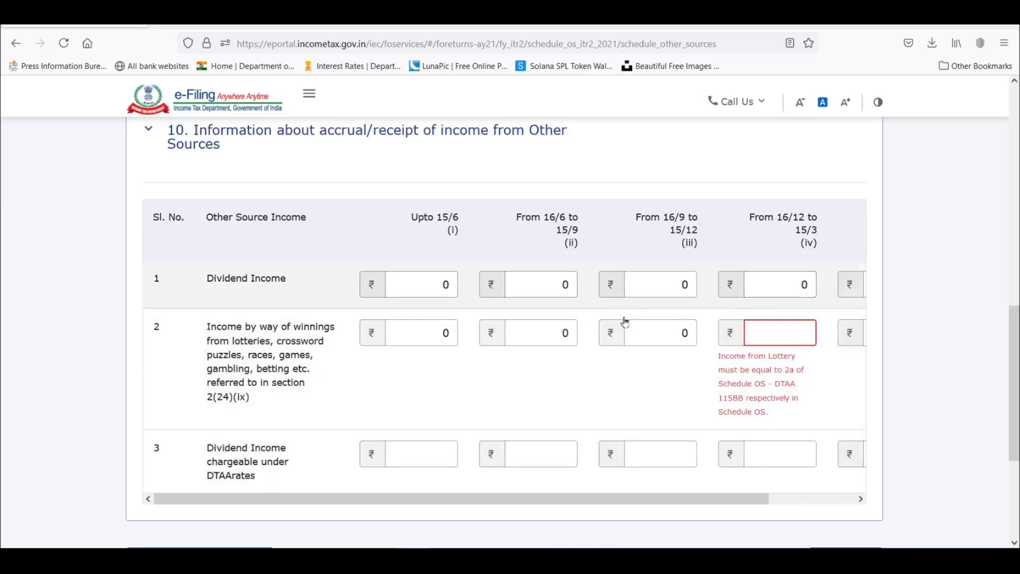
{"action": "left_click", "coordinate": [650, 282]}
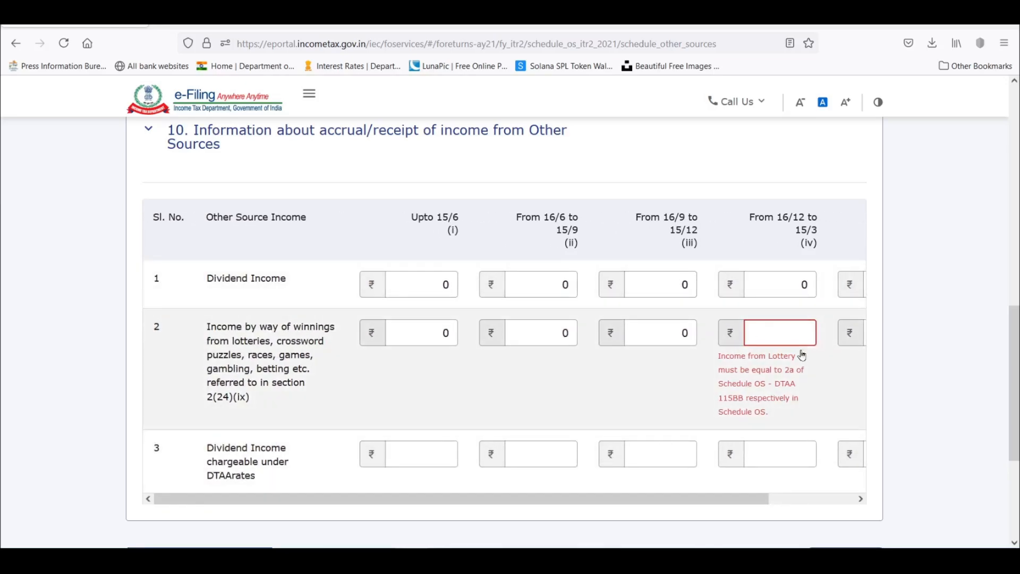
{"action": "left_click", "coordinate": [769, 330]}
{"action": "type", "text": "100000"}
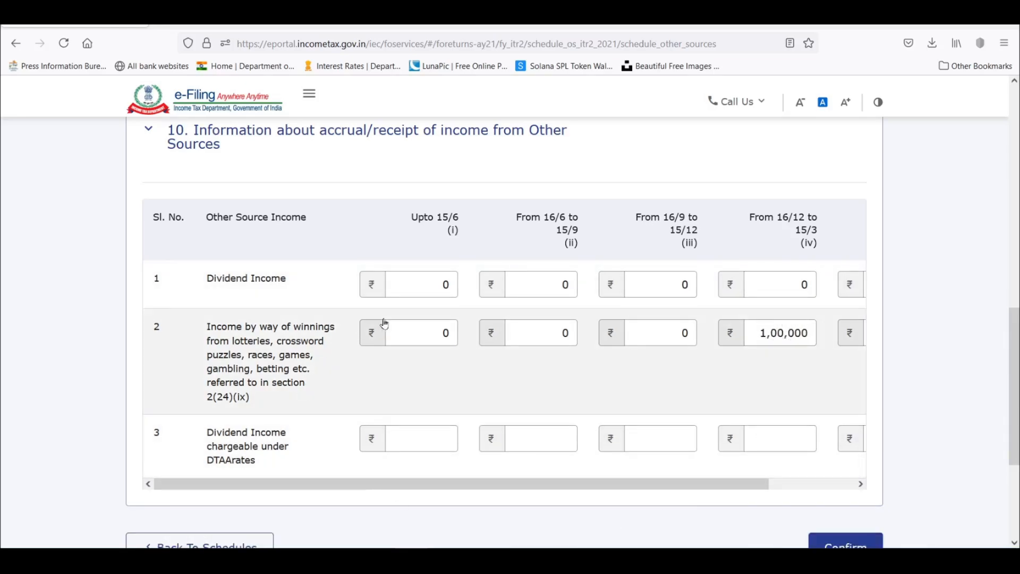
Enter 500 as dividend income for each of the periods up to 15/6, from 16/9 to 15/12 and from 16/3 to 31/3.
{"action": "left_click", "coordinate": [421, 289]}
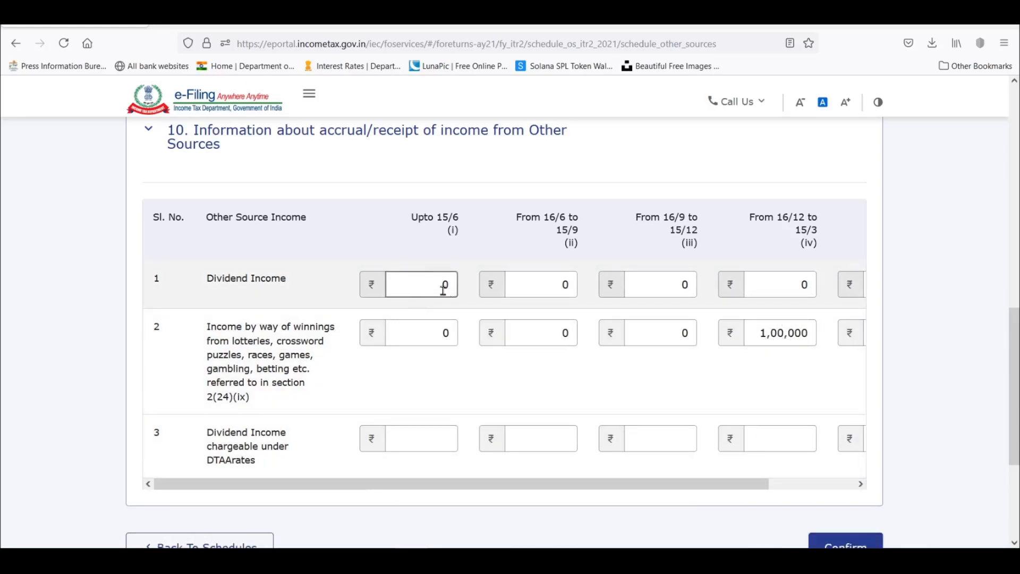
{"action": "left_click_drag", "start_coordinate": [690, 485], "coordinate": [777, 490]}
{"action": "left_click", "coordinate": [352, 278]}
{"action": "type", "text": "500"}
{"action": "left_click", "coordinate": [576, 291]}
{"action": "type", "text": "500"}
{"action": "left_click", "coordinate": [809, 290]}
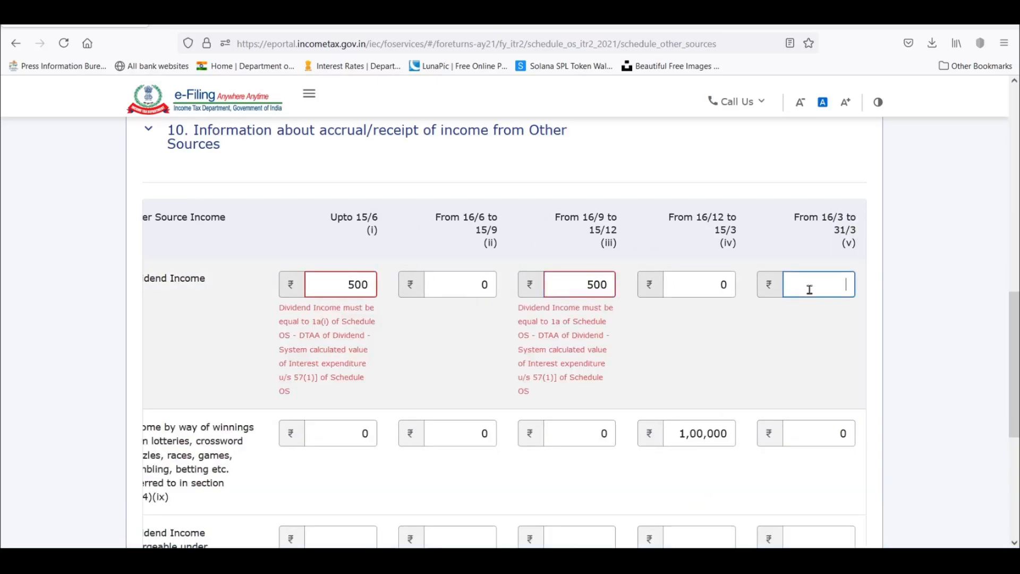
{"action": "type", "text": "500"}
{"action": "left_click", "coordinate": [834, 314]}
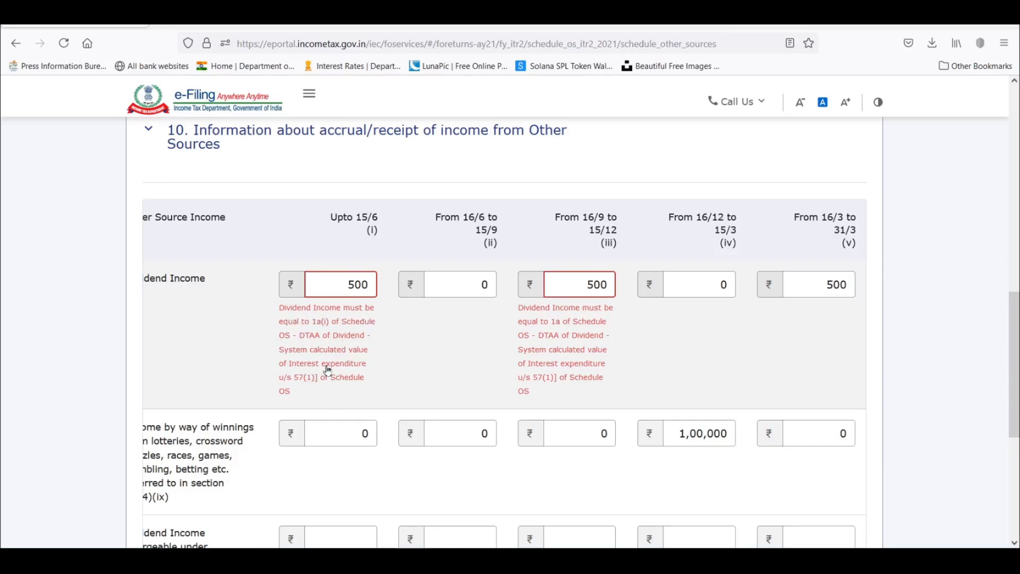
Check the gross dividend amount under income chargeable at normal rates and return to the accrual/receipt information.
{"action": "scroll", "coordinate": [328, 371], "scroll_direction": "up", "scroll_amount": 10}
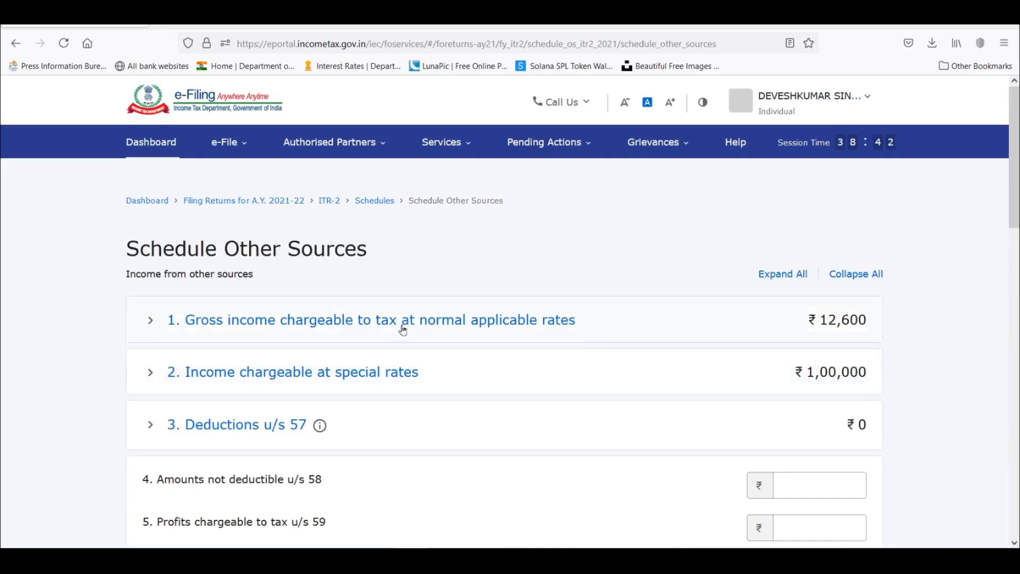
{"action": "left_click", "coordinate": [150, 320]}
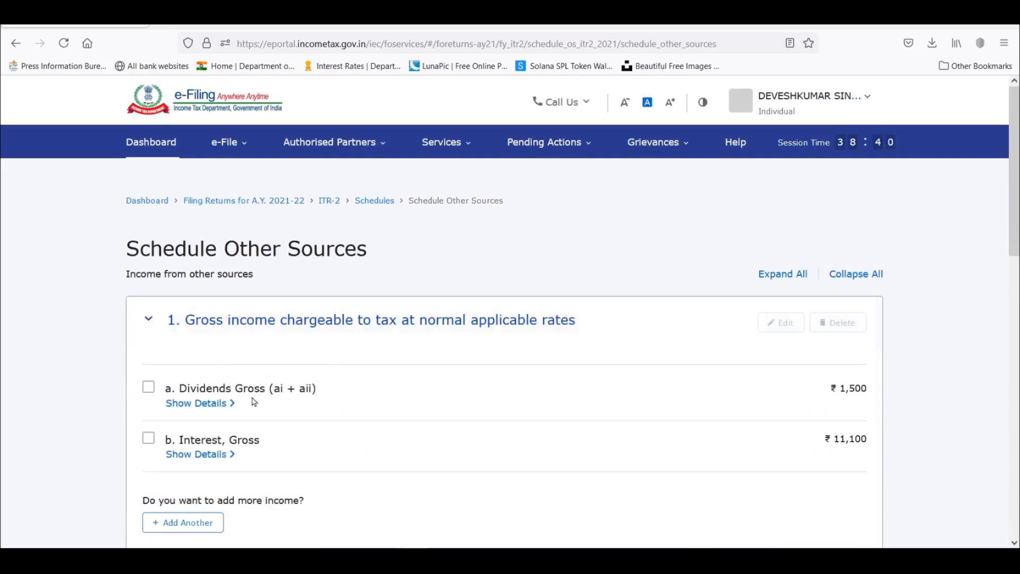
{"action": "scroll", "coordinate": [571, 361], "scroll_direction": "down", "scroll_amount": 10}
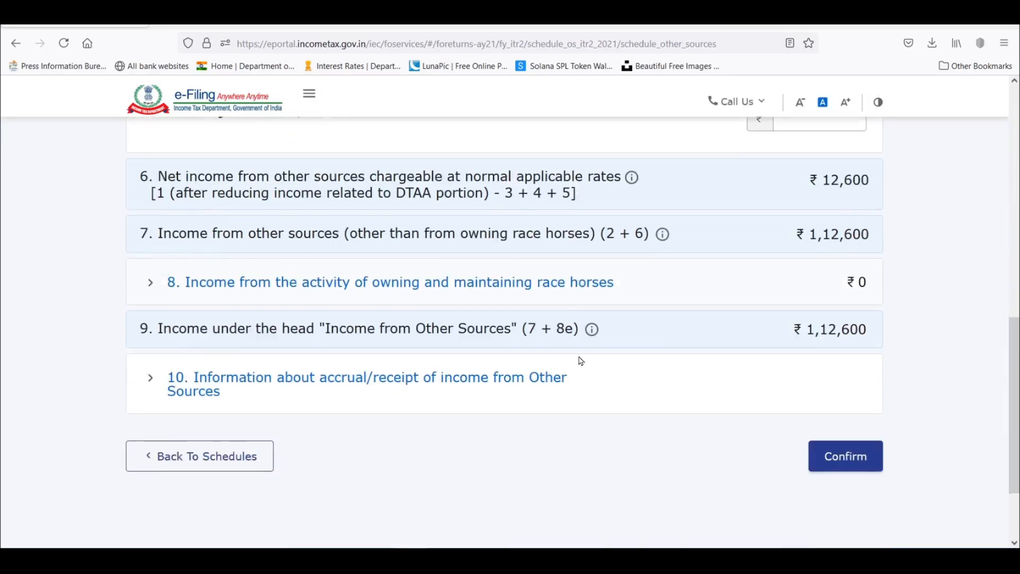
{"action": "scroll", "coordinate": [576, 361], "scroll_direction": "up", "scroll_amount": 3}
{"action": "left_click", "coordinate": [157, 415]}
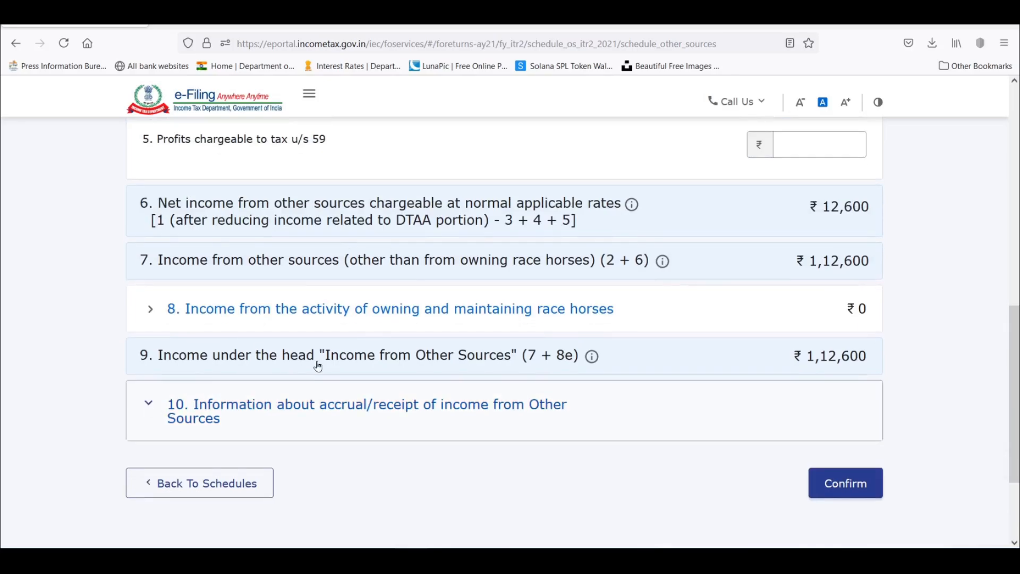
{"action": "scroll", "coordinate": [409, 303], "scroll_direction": "down", "scroll_amount": 5}
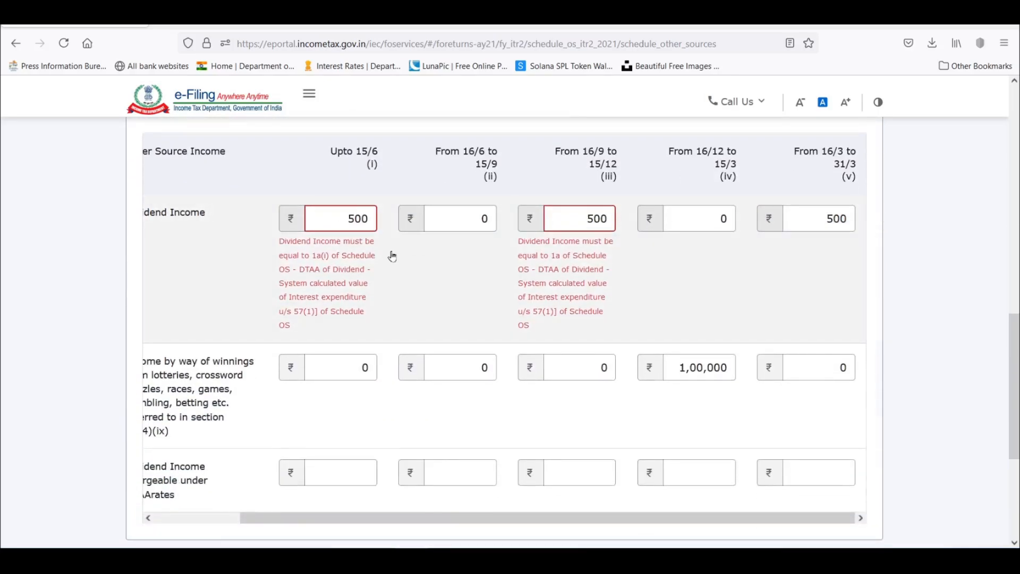
Re-enter 500 as dividend income up to 15/6 and from 16/9 to 15/12, and confirm Schedule Other Sources.
{"action": "left_click", "coordinate": [348, 215]}
{"action": "type", "text": "1"}
{"action": "left_click", "coordinate": [587, 219]}
{"action": "left_click", "coordinate": [348, 218]}
{"action": "key", "text": "BackSpace"}
{"action": "left_click", "coordinate": [587, 219]}
{"action": "type", "text": "1"}
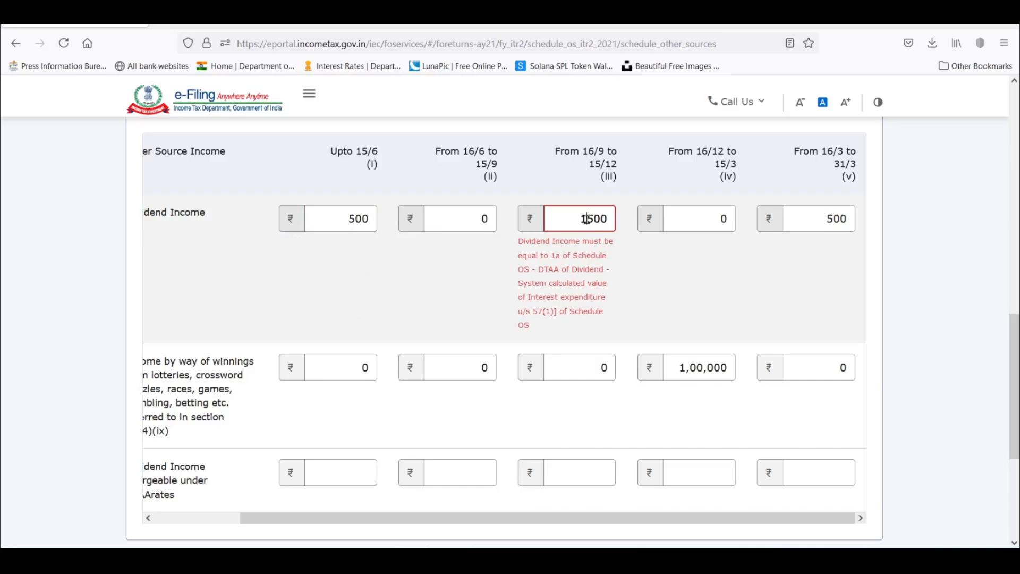
{"action": "key", "text": "BackSpace"}
{"action": "left_click", "coordinate": [340, 223]}
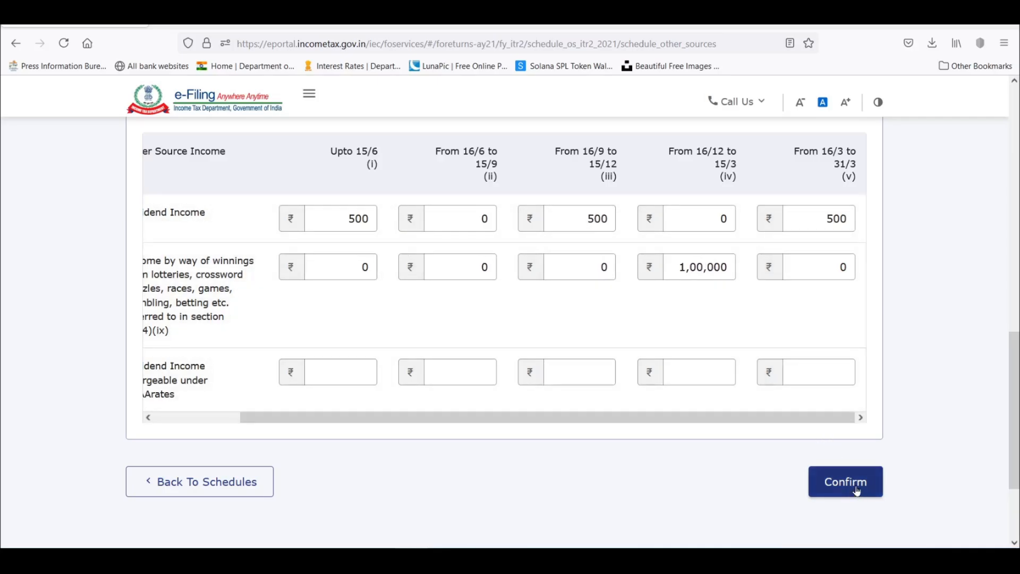
{"action": "left_click", "coordinate": [857, 491]}
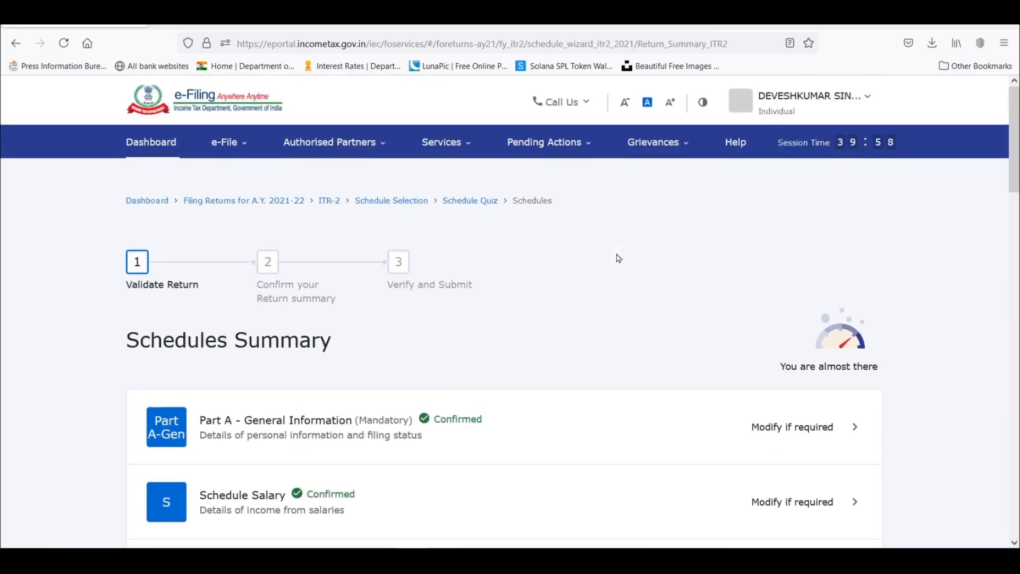
Open Schedule Exempt Income from the schedules summary and examine its interest income field.
{"action": "scroll", "coordinate": [618, 258], "scroll_direction": "down", "scroll_amount": 12}
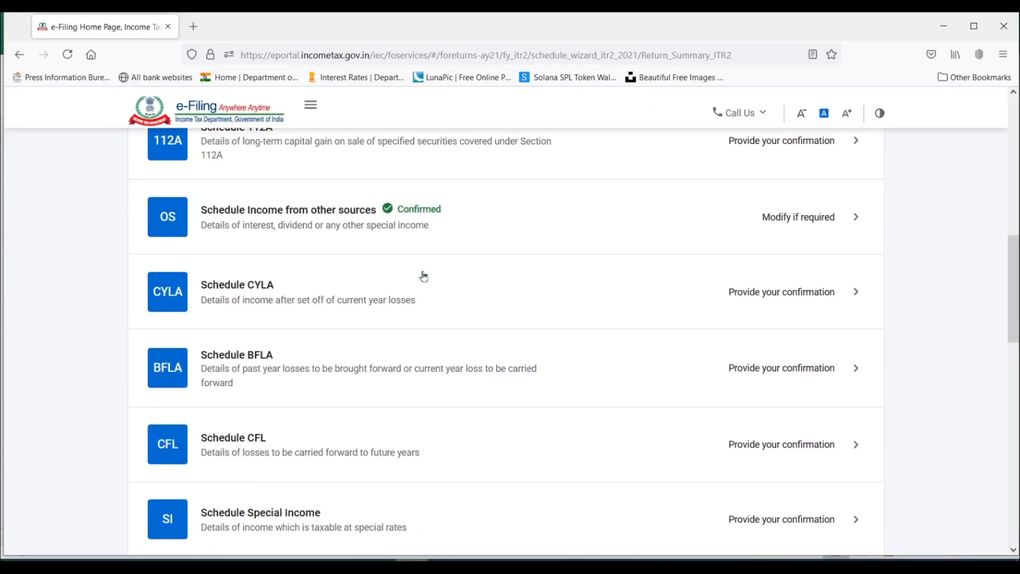
{"action": "scroll", "coordinate": [424, 276], "scroll_direction": "down", "scroll_amount": 8}
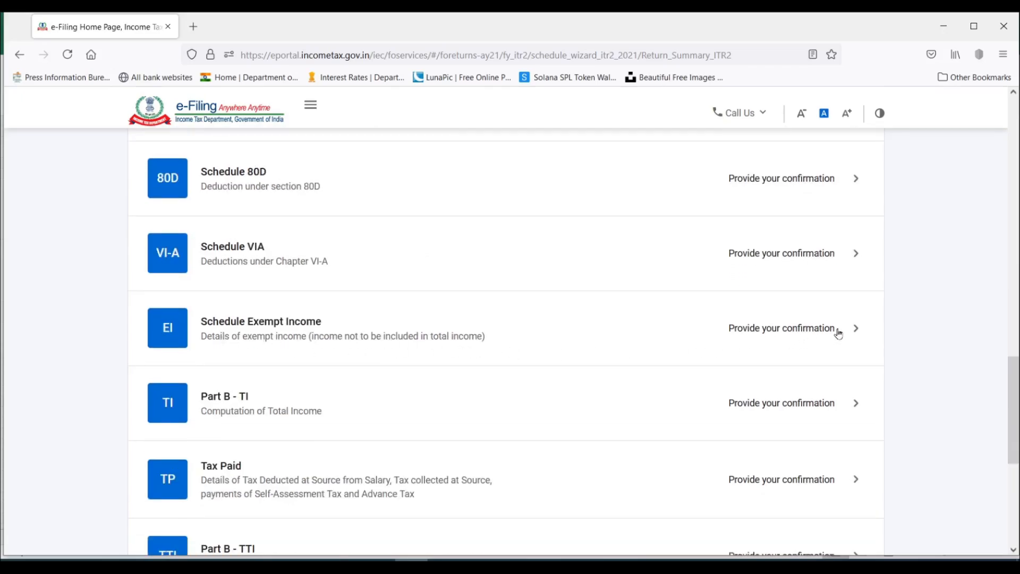
{"action": "left_click", "coordinate": [798, 330]}
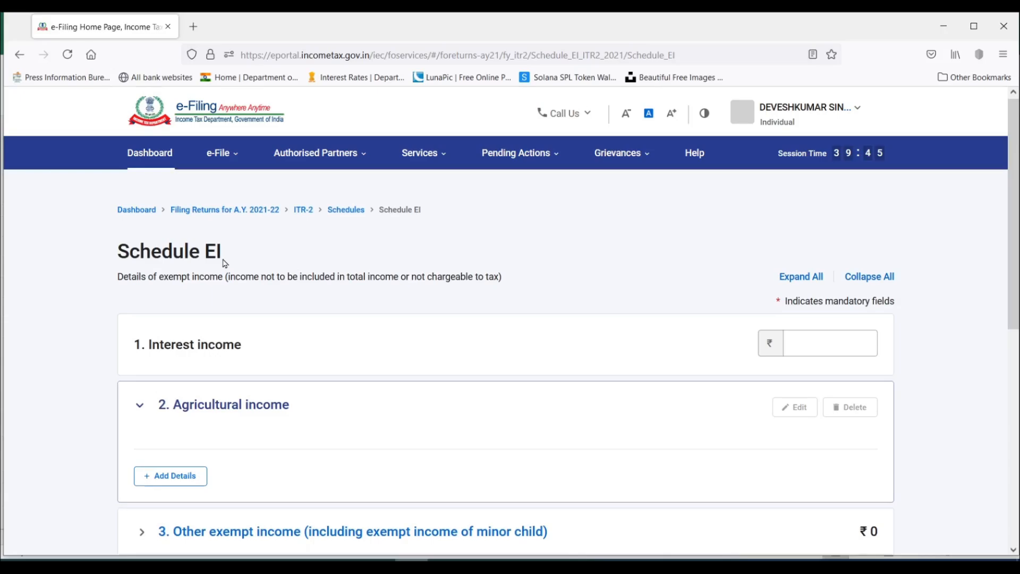
{"action": "scroll", "coordinate": [225, 263], "scroll_direction": "down", "scroll_amount": 2}
{"action": "left_click", "coordinate": [834, 238]}
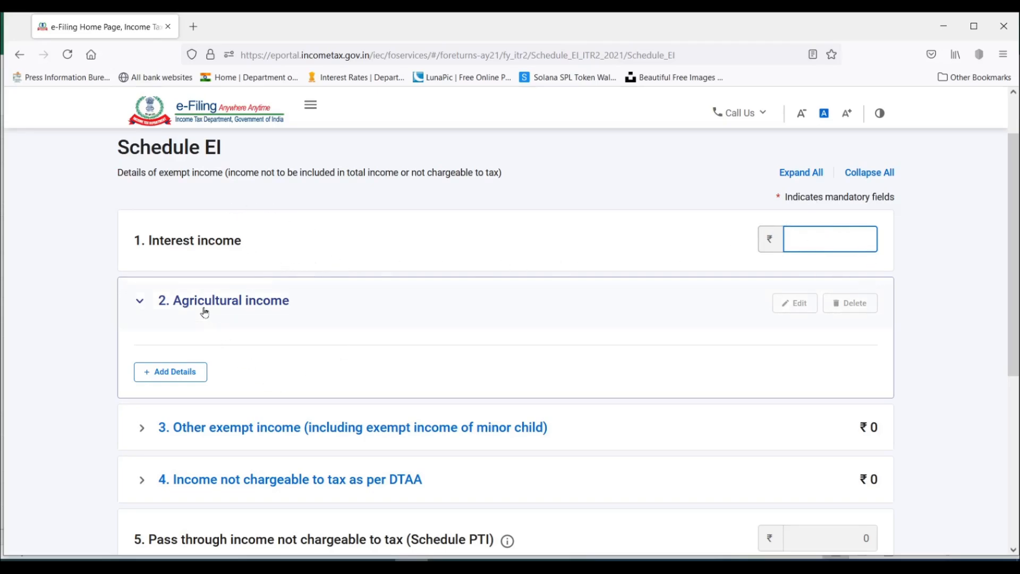
Open the entry form for agricultural income and examine its receipts, expenditure and unabsorbed loss fields.
{"action": "left_click", "coordinate": [175, 372]}
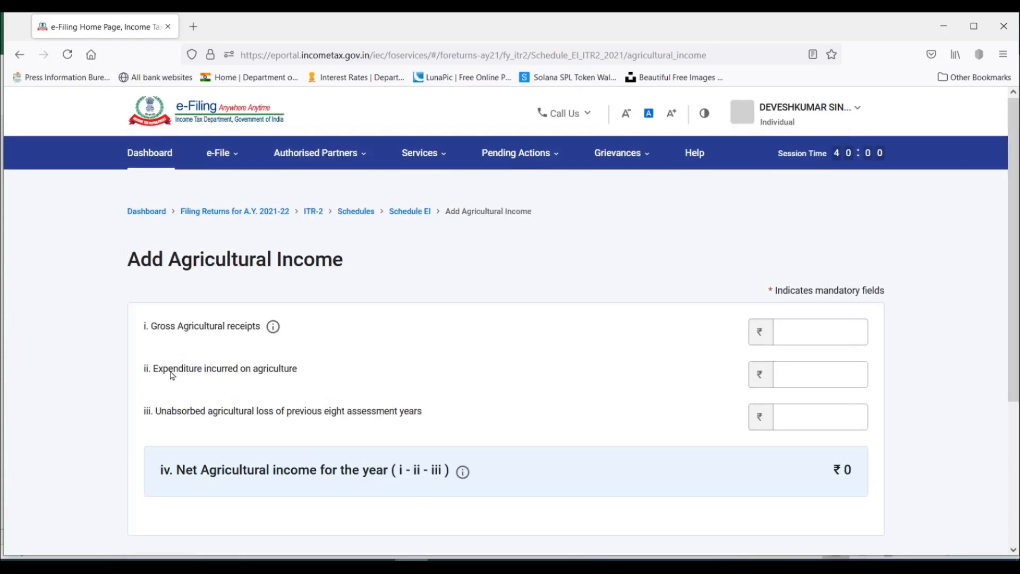
{"action": "left_click", "coordinate": [808, 327]}
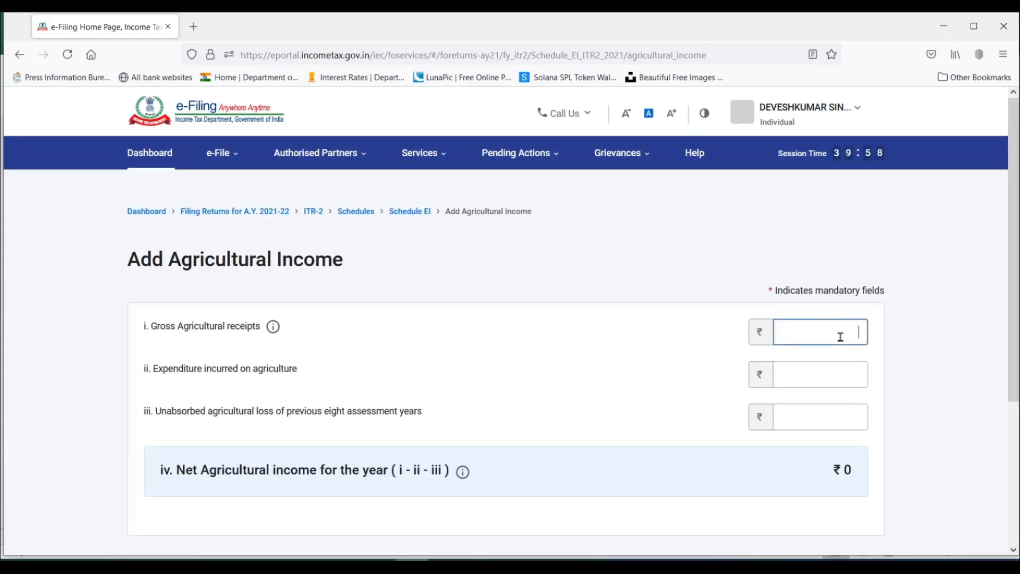
{"action": "left_click", "coordinate": [813, 381]}
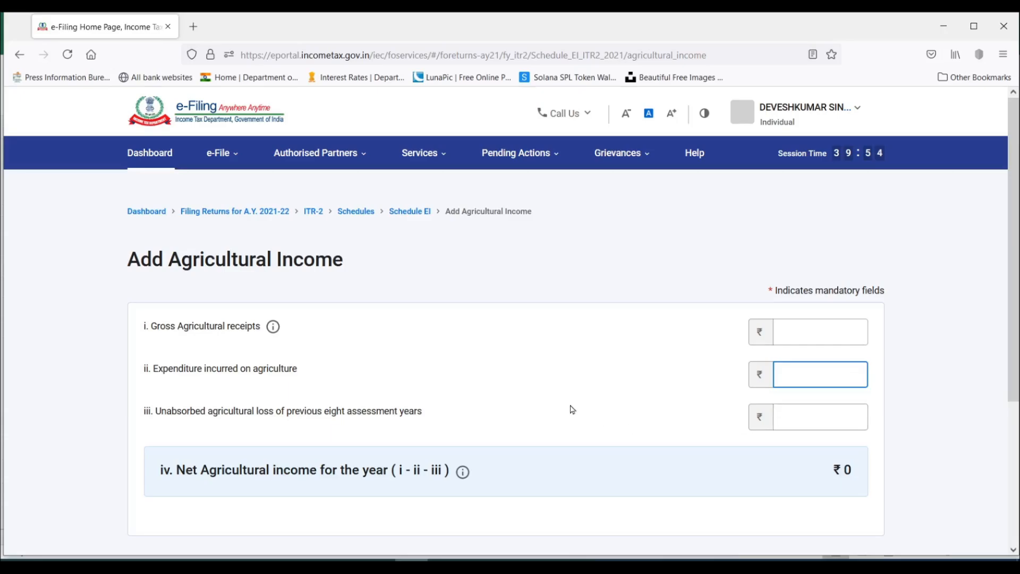
{"action": "scroll", "coordinate": [572, 410], "scroll_direction": "down", "scroll_amount": 2}
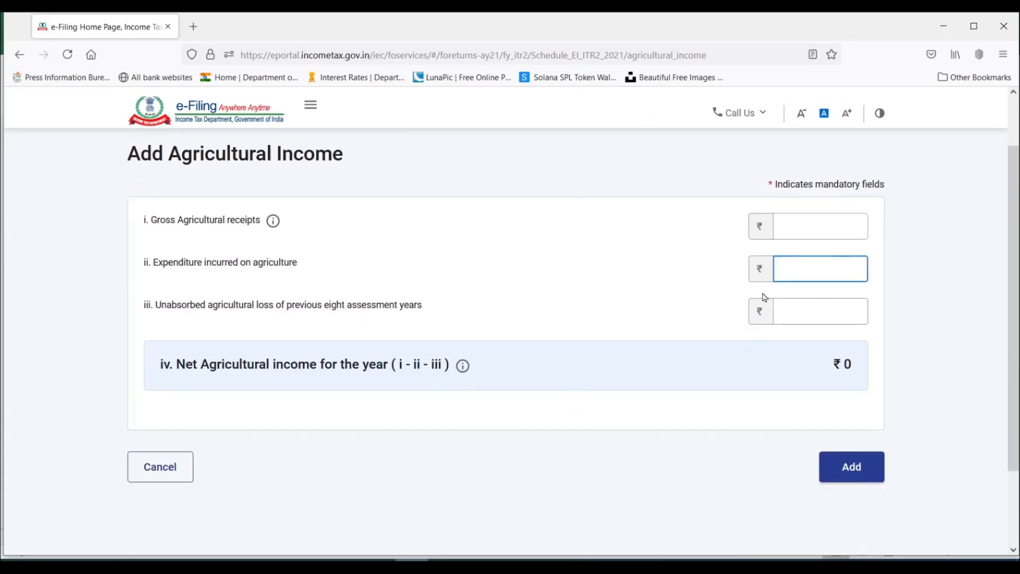
{"action": "left_click", "coordinate": [829, 309]}
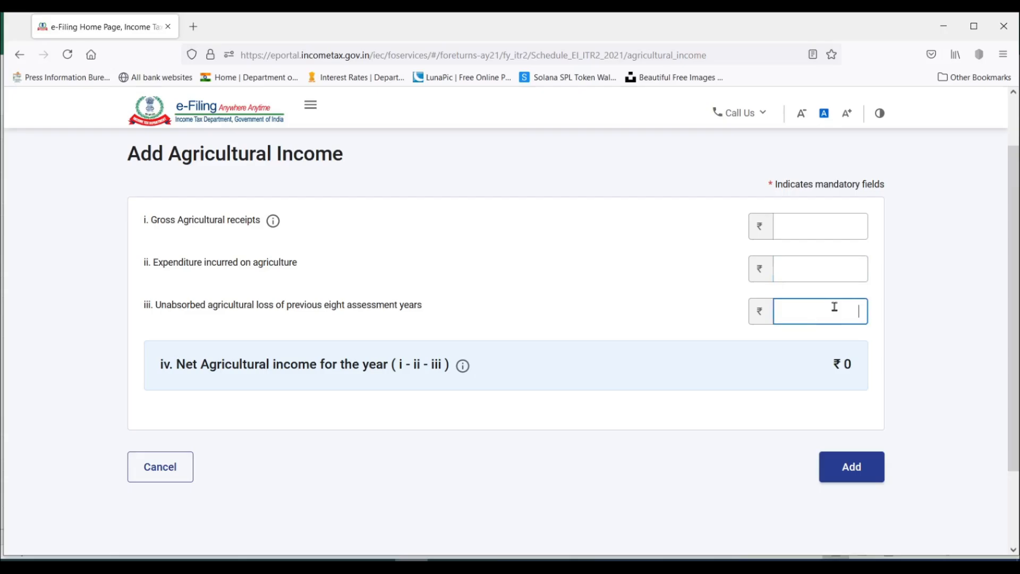
Consult the Agricultural Income sheet in Excel and add agricultural income with gross receipts of 6,00,000 and expenditure of 1,50,000.
{"action": "left_click", "coordinate": [833, 225]}
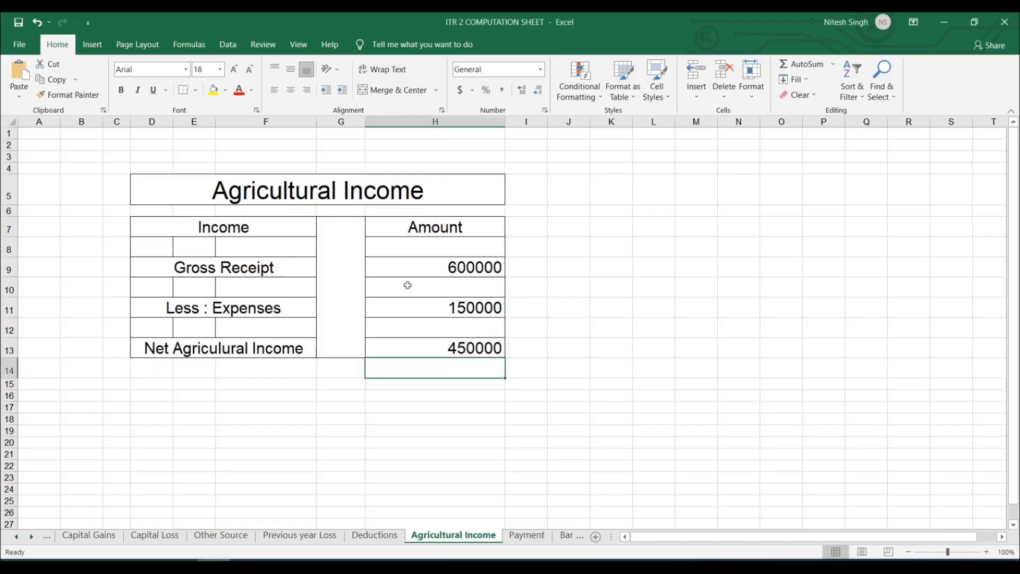
{"action": "left_click", "coordinate": [443, 270]}
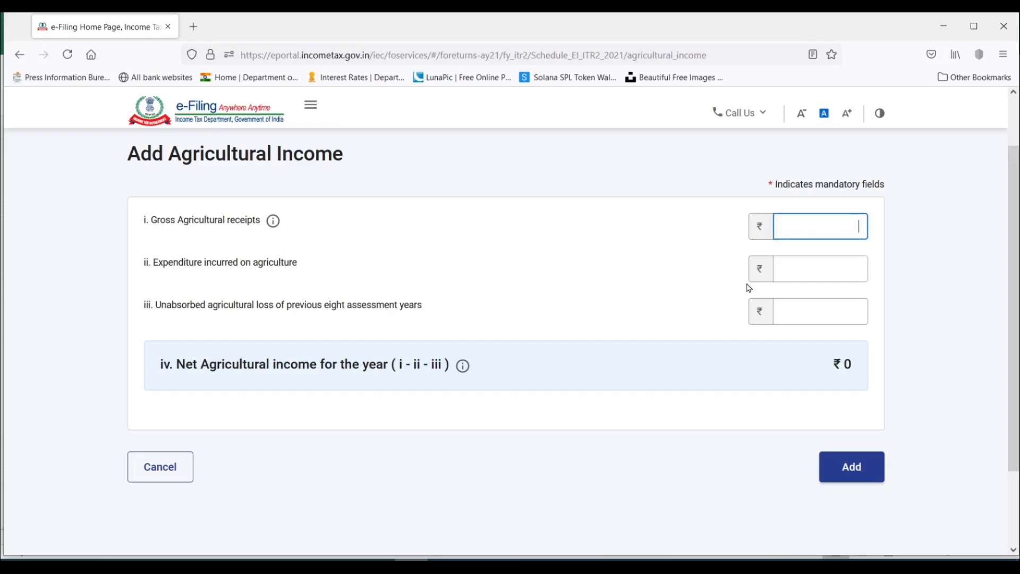
{"action": "type", "text": "600000"}
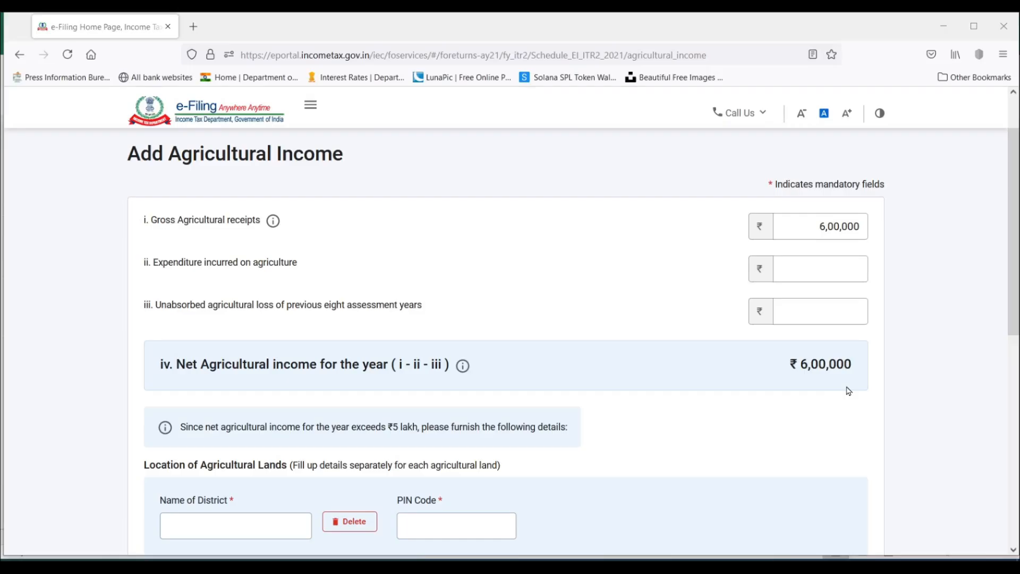
{"action": "key", "text": "Tab"}
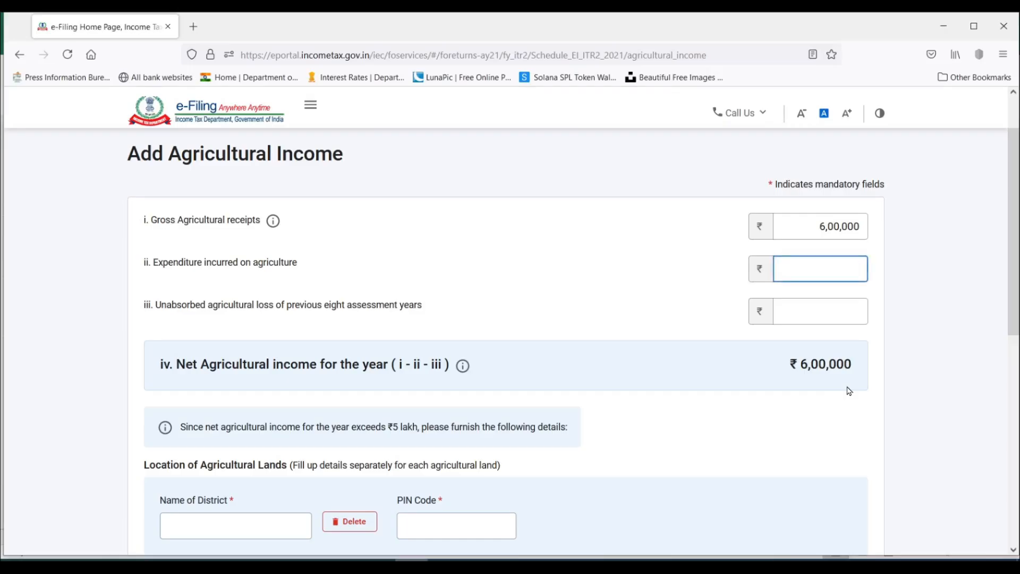
{"action": "type", "text": "150000"}
{"action": "left_click", "coordinate": [815, 417]}
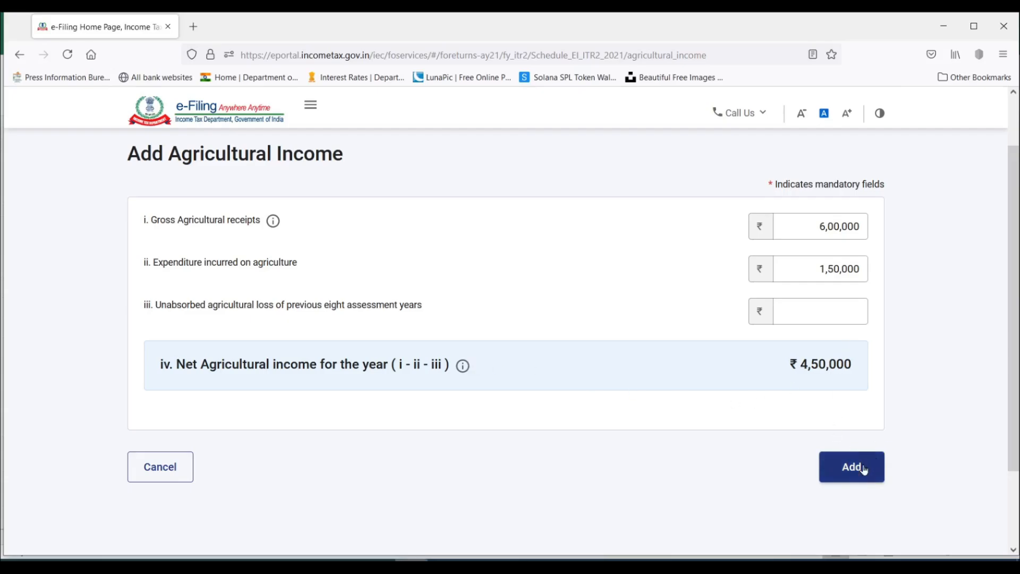
{"action": "left_click", "coordinate": [862, 468]}
Expand other exempt income, including exempt income of a minor child, and open its entry form.
{"action": "scroll", "coordinate": [864, 469], "scroll_direction": "down", "scroll_amount": 5}
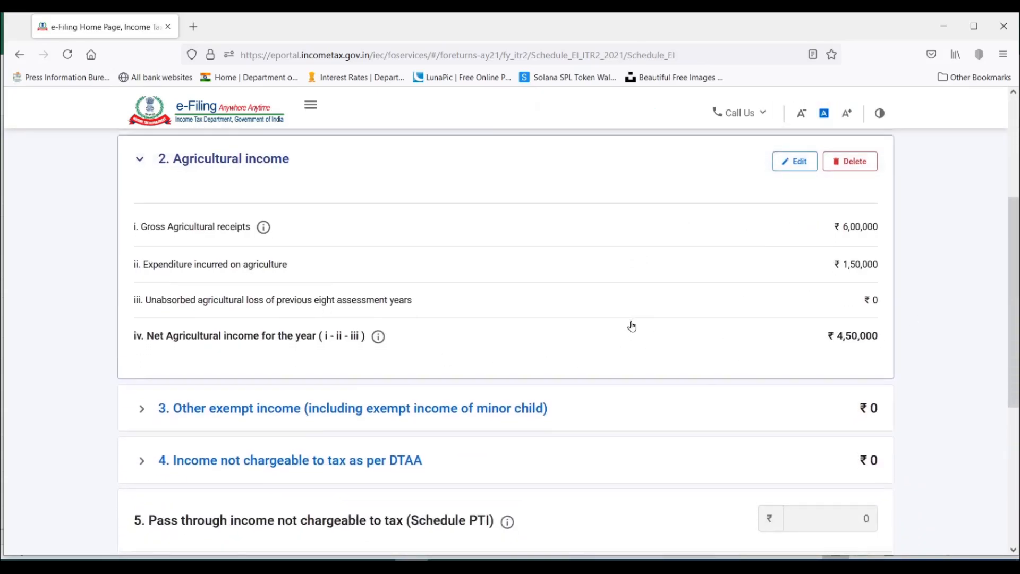
{"action": "scroll", "coordinate": [586, 332], "scroll_direction": "down", "scroll_amount": 3}
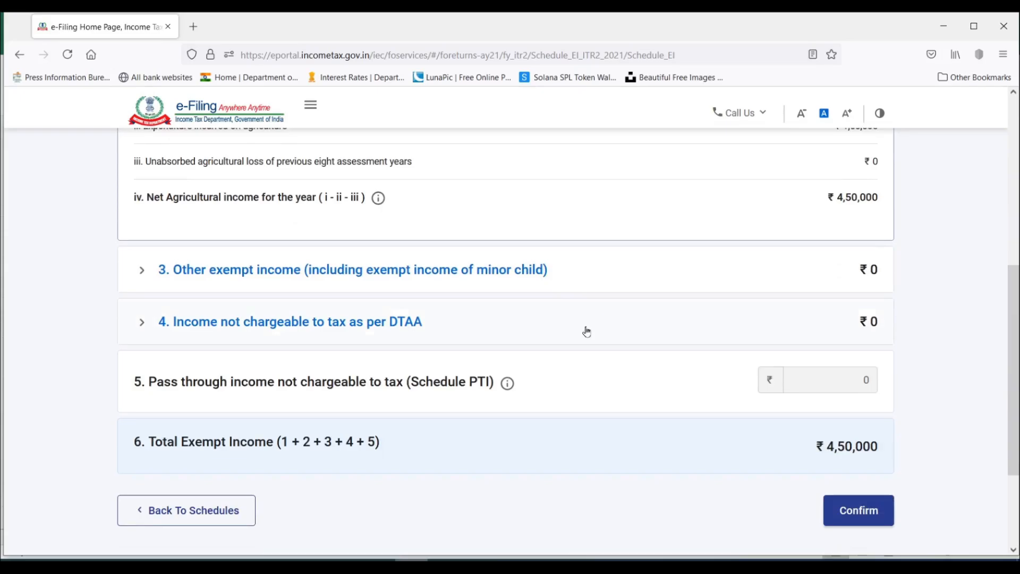
{"action": "left_click", "coordinate": [141, 272]}
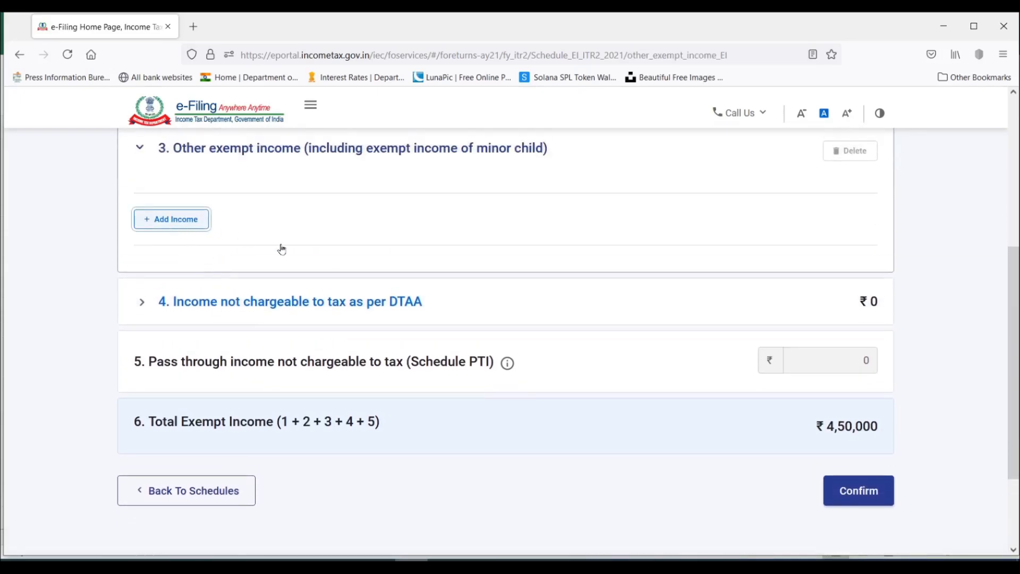
Examine the Nature of Income categories available for other exempt income, leaving the category unselected.
{"action": "left_click", "coordinate": [301, 366]}
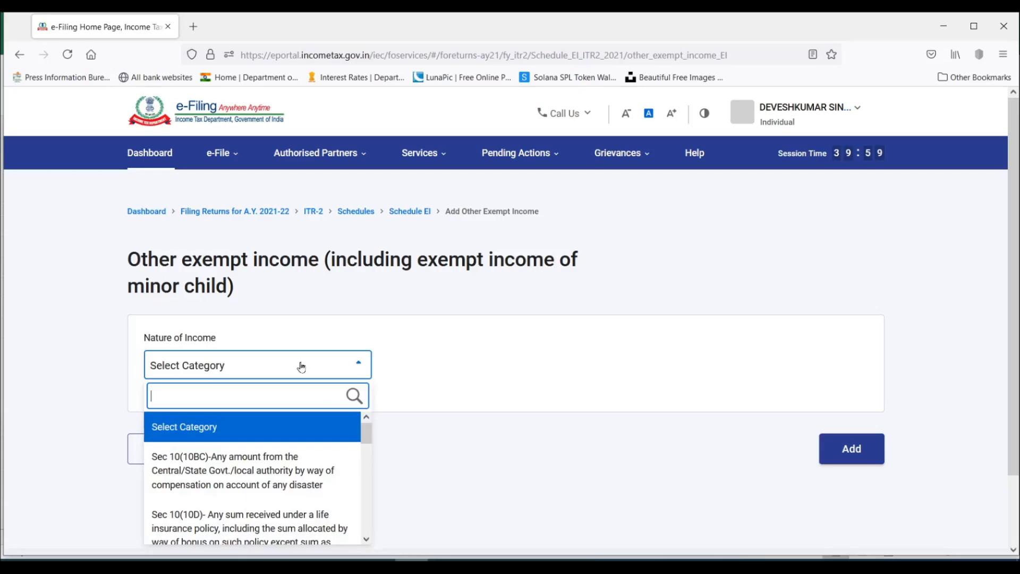
{"action": "scroll", "coordinate": [296, 427], "scroll_direction": "down", "scroll_amount": 2}
{"action": "scroll", "coordinate": [499, 408], "scroll_direction": "down", "scroll_amount": 2}
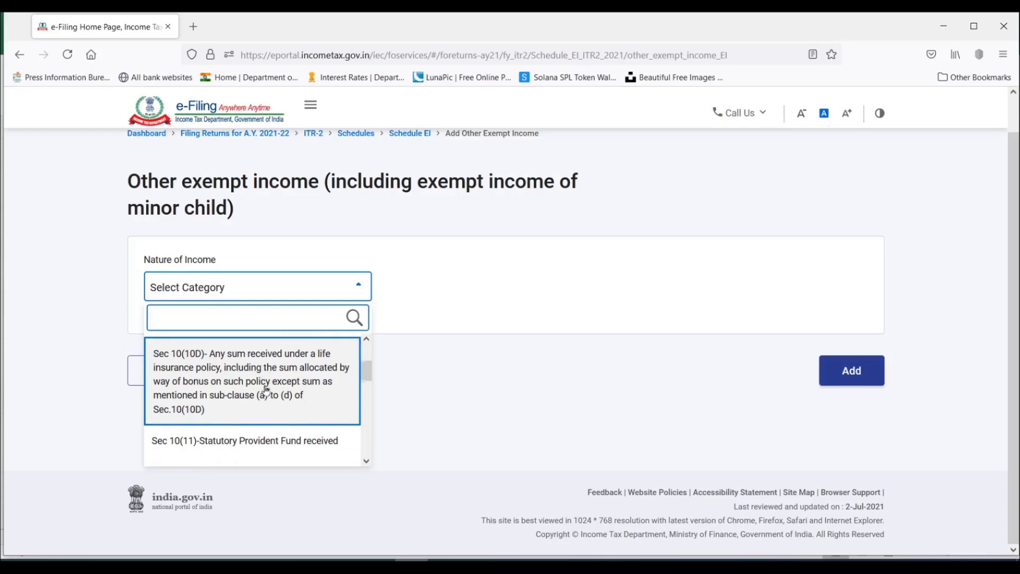
{"action": "scroll", "coordinate": [266, 390], "scroll_direction": "down", "scroll_amount": 1}
{"action": "scroll", "coordinate": [266, 391], "scroll_direction": "down", "scroll_amount": 1}
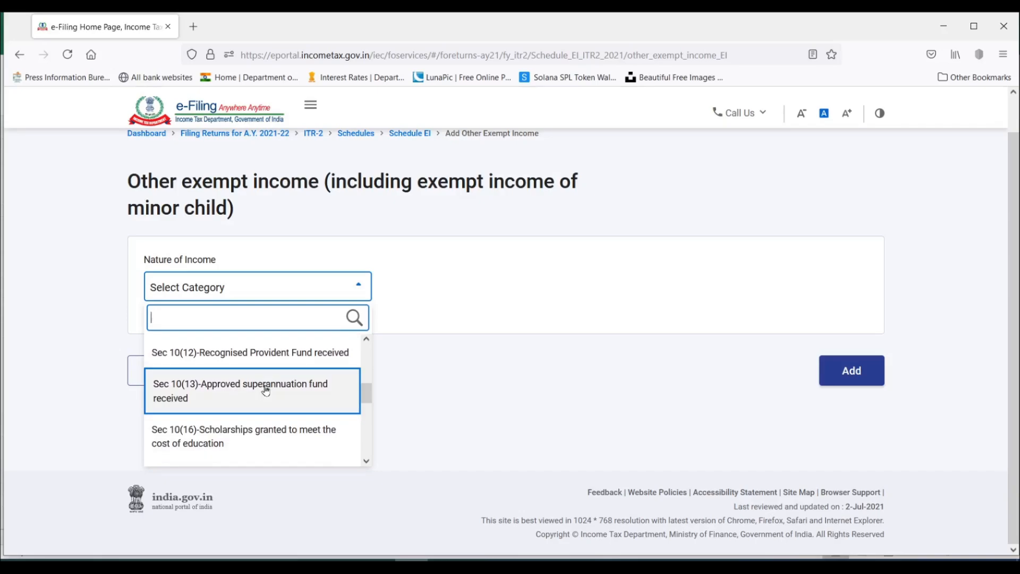
{"action": "scroll", "coordinate": [277, 379], "scroll_direction": "down", "scroll_amount": 1}
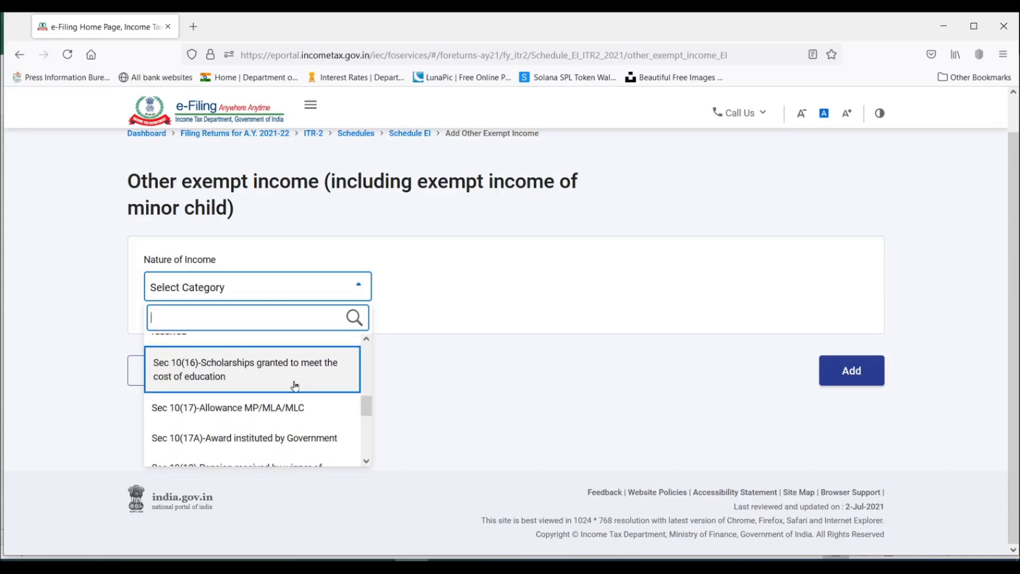
{"action": "scroll", "coordinate": [295, 387], "scroll_direction": "down", "scroll_amount": 1}
{"action": "scroll", "coordinate": [294, 386], "scroll_direction": "down", "scroll_amount": 1}
{"action": "scroll", "coordinate": [295, 387], "scroll_direction": "down", "scroll_amount": 2}
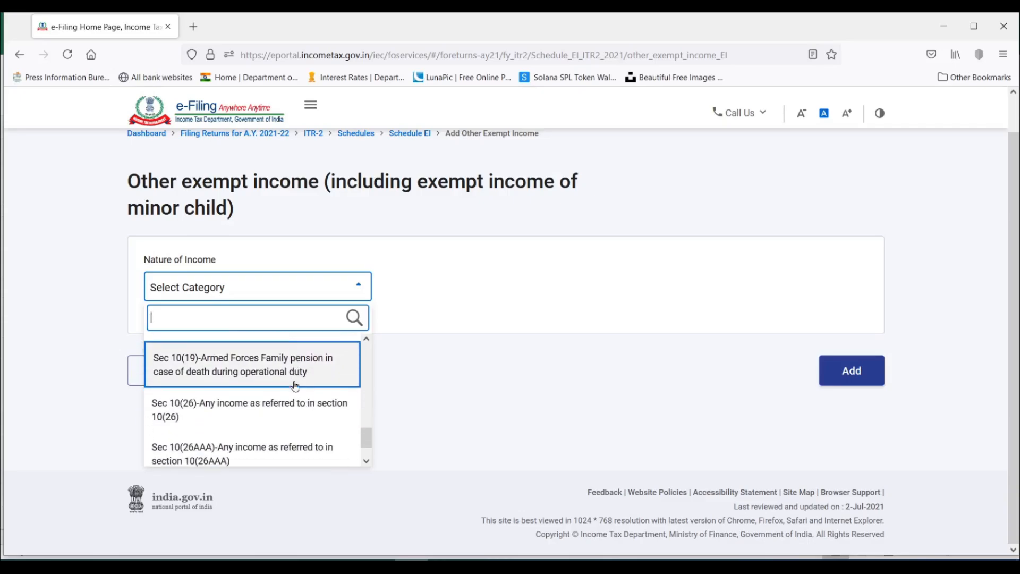
{"action": "scroll", "coordinate": [295, 387], "scroll_direction": "up", "scroll_amount": 4}
{"action": "scroll", "coordinate": [295, 386], "scroll_direction": "up", "scroll_amount": 3}
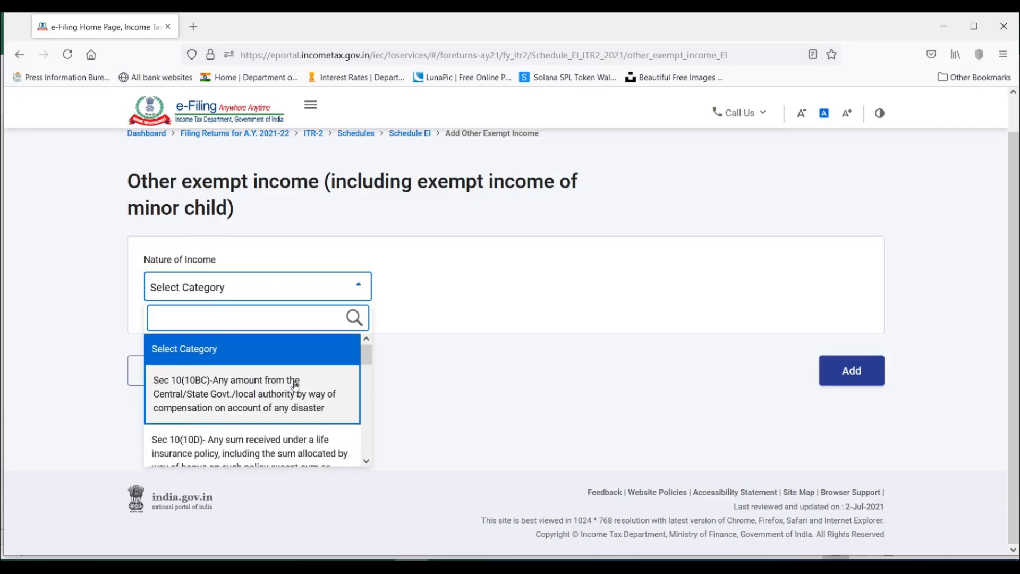
{"action": "left_click", "coordinate": [474, 335]}
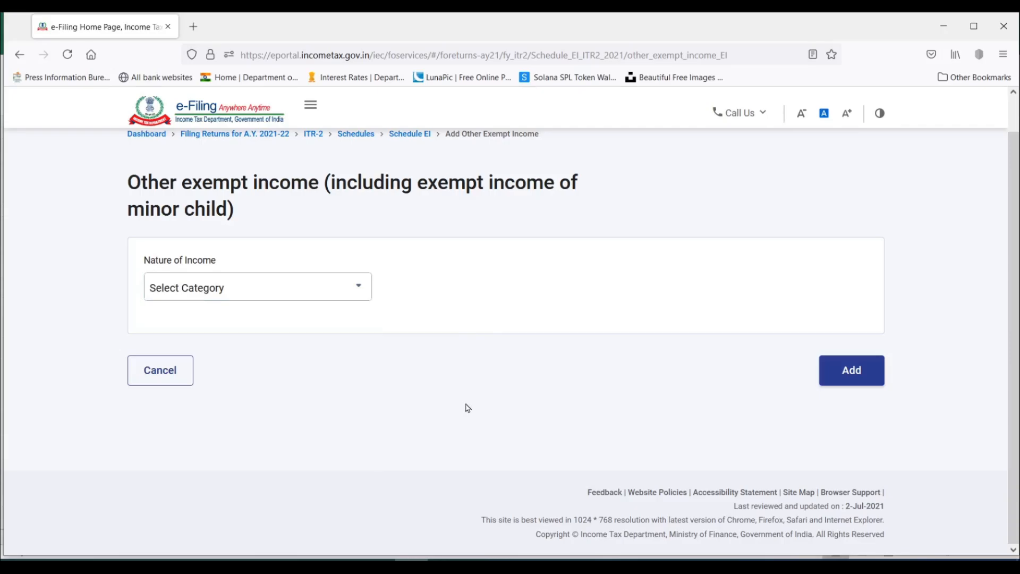
Leave the other exempt income form without adding an entry and confirm Schedule Exempt Income.
{"action": "left_click", "coordinate": [155, 375]}
{"action": "scroll", "coordinate": [337, 259], "scroll_direction": "down", "scroll_amount": 4}
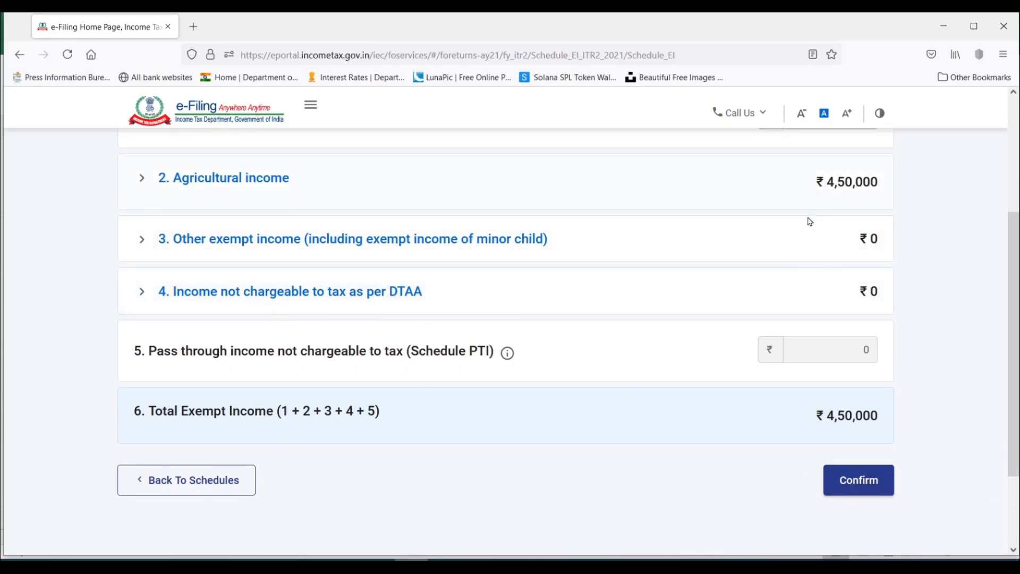
{"action": "left_click", "coordinate": [862, 489]}
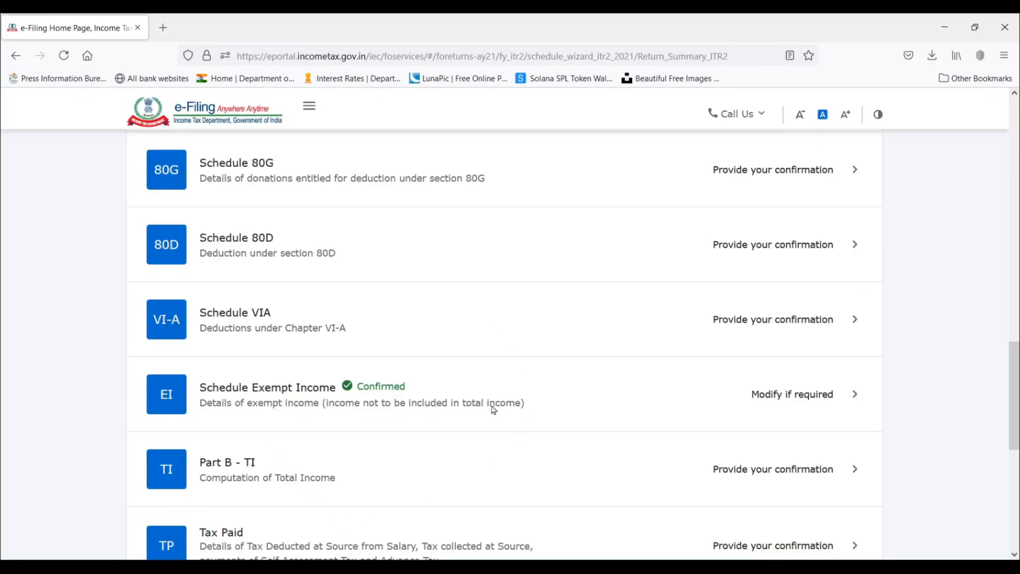
Open Schedule Capital Gains from the list of ITR-2 schedules.
{"action": "scroll", "coordinate": [361, 397], "scroll_direction": "up", "scroll_amount": 5}
{"action": "scroll", "coordinate": [363, 398], "scroll_direction": "up", "scroll_amount": 8}
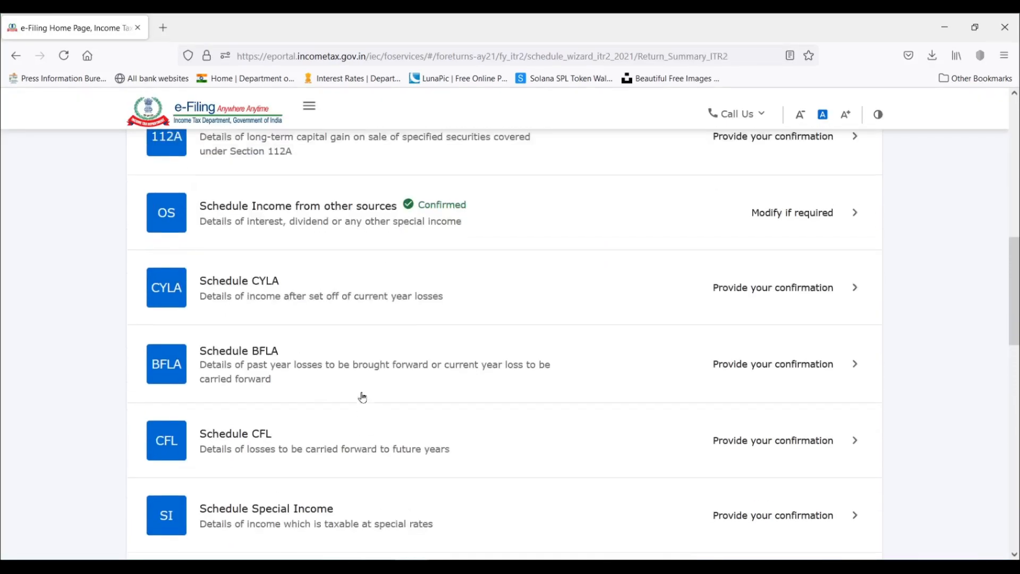
{"action": "scroll", "coordinate": [360, 393], "scroll_direction": "up", "scroll_amount": 1}
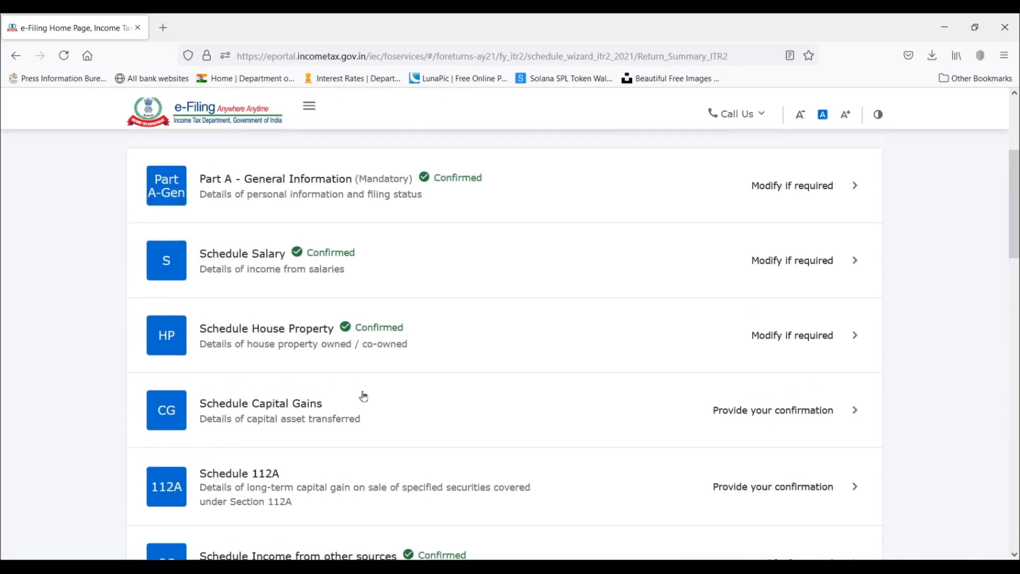
{"action": "scroll", "coordinate": [435, 278], "scroll_direction": "down", "scroll_amount": 3}
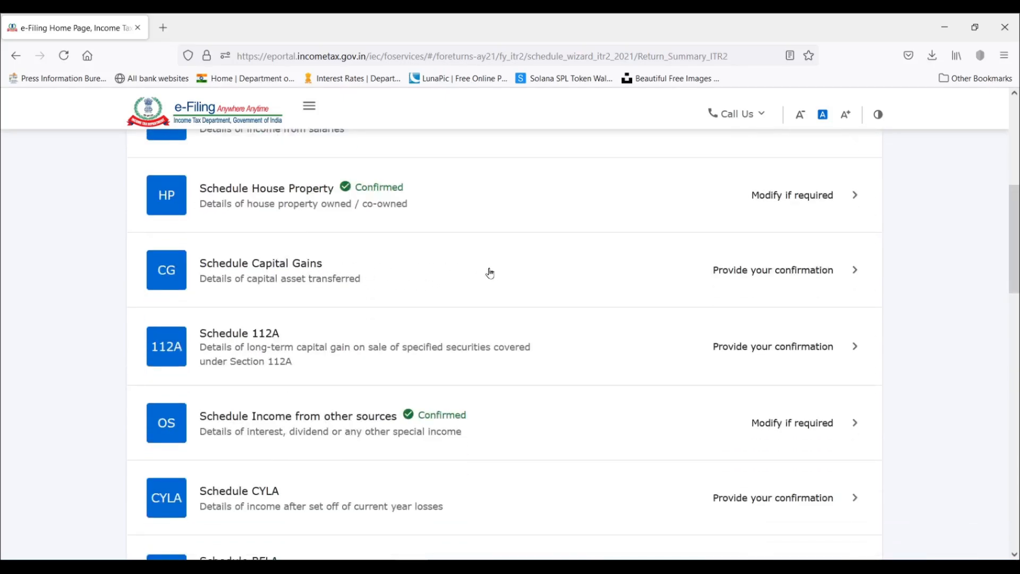
{"action": "left_click", "coordinate": [828, 272]}
Select land or building, section 111A/115AD equity shares or units and section 112A equity shares or units as the capital assets sold, and continue.
{"action": "scroll", "coordinate": [733, 257], "scroll_direction": "down", "scroll_amount": 3}
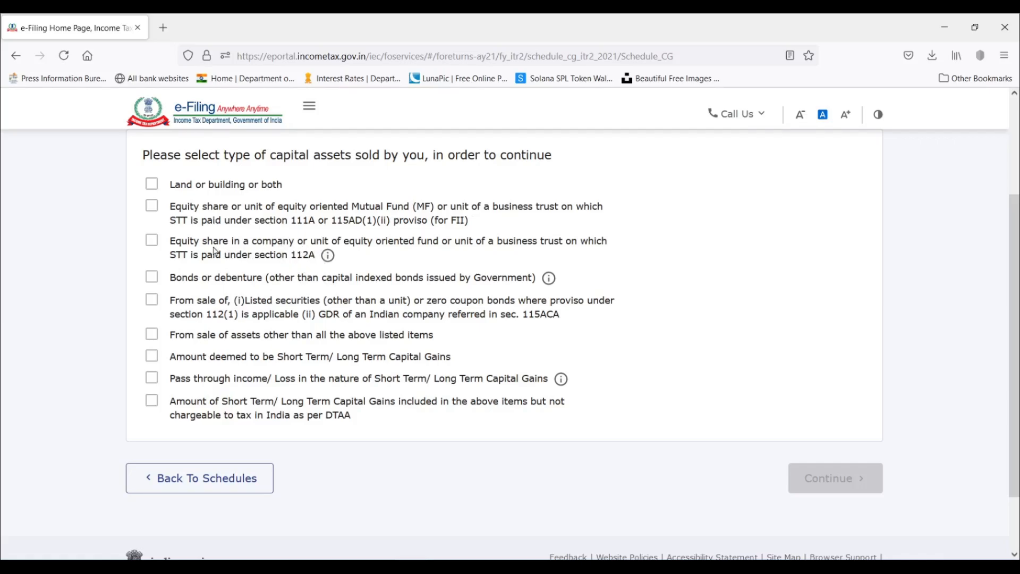
{"action": "left_click", "coordinate": [151, 186]}
{"action": "left_click", "coordinate": [152, 206]}
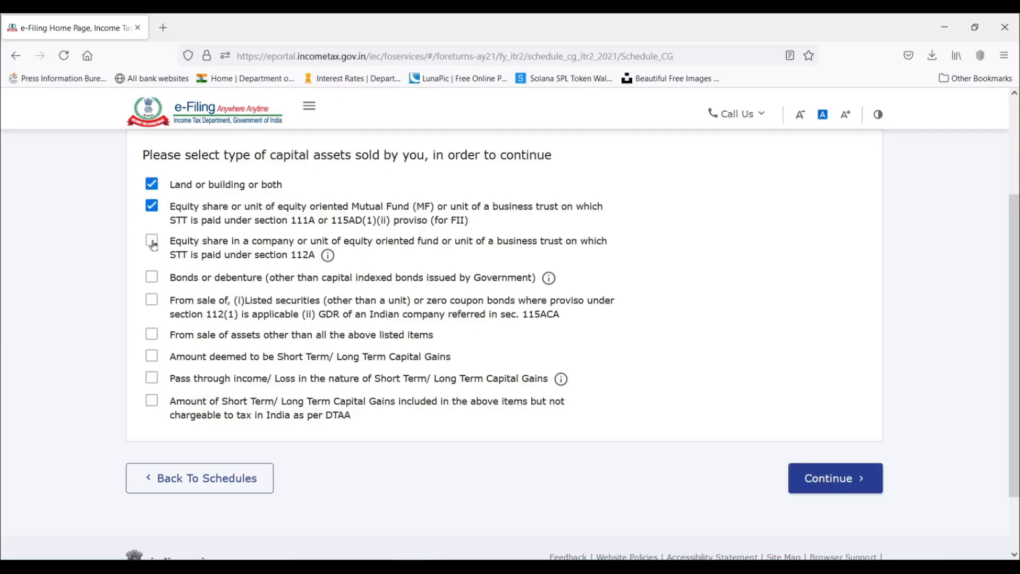
{"action": "left_click", "coordinate": [152, 242]}
{"action": "left_click", "coordinate": [835, 482]}
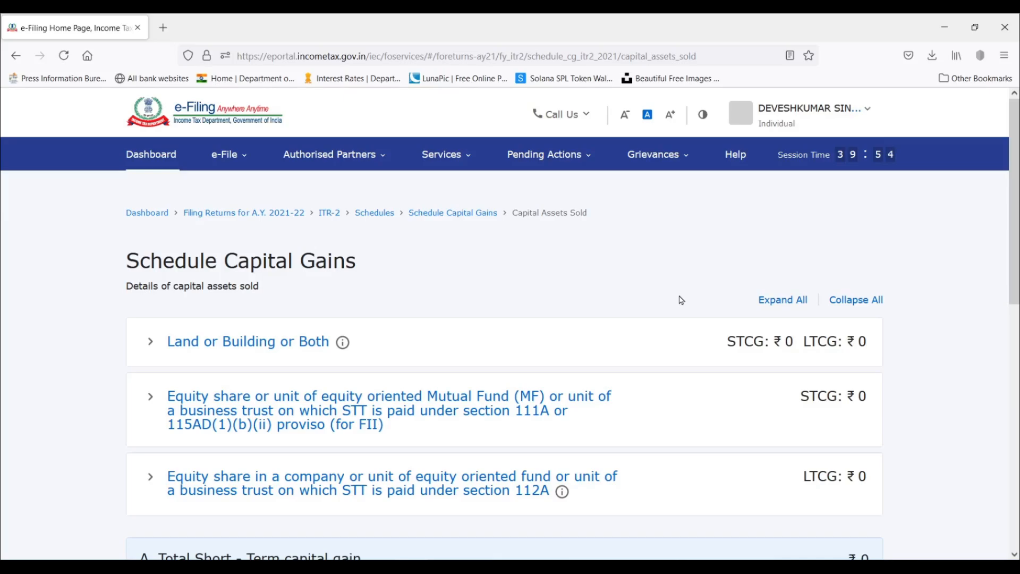
Open a new details form under Land or Building or Both and examine its purchase and sale date fields.
{"action": "scroll", "coordinate": [681, 299], "scroll_direction": "down", "scroll_amount": 2}
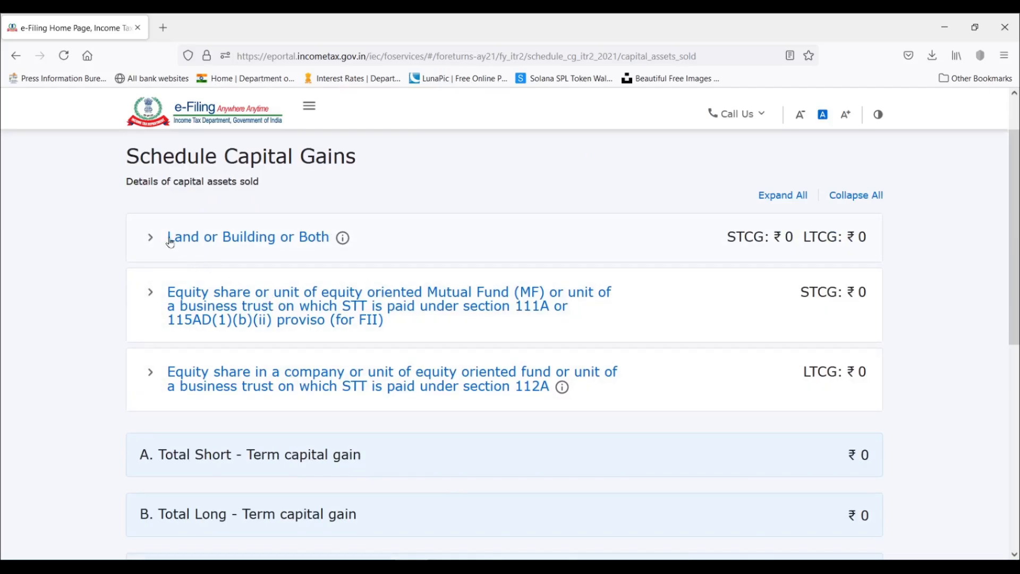
{"action": "left_click", "coordinate": [149, 239]}
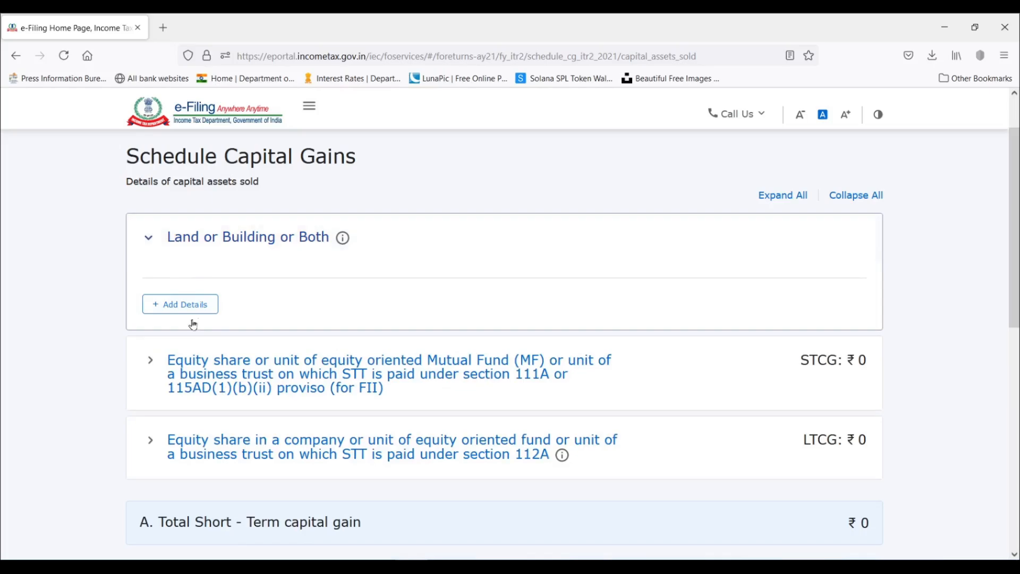
{"action": "left_click", "coordinate": [193, 304]}
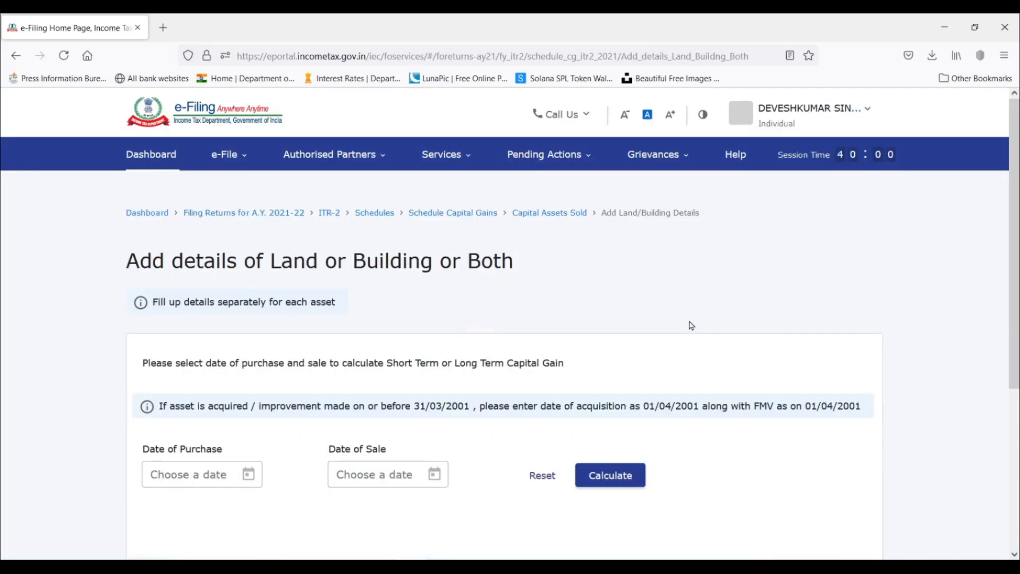
{"action": "scroll", "coordinate": [692, 323], "scroll_direction": "down", "scroll_amount": 2}
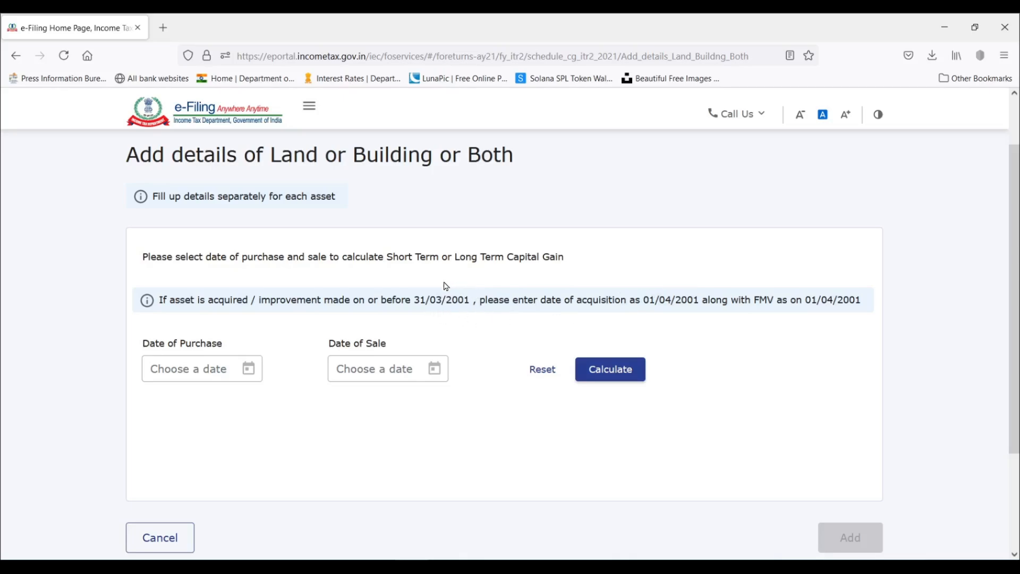
{"action": "scroll", "coordinate": [419, 294], "scroll_direction": "down", "scroll_amount": 3}
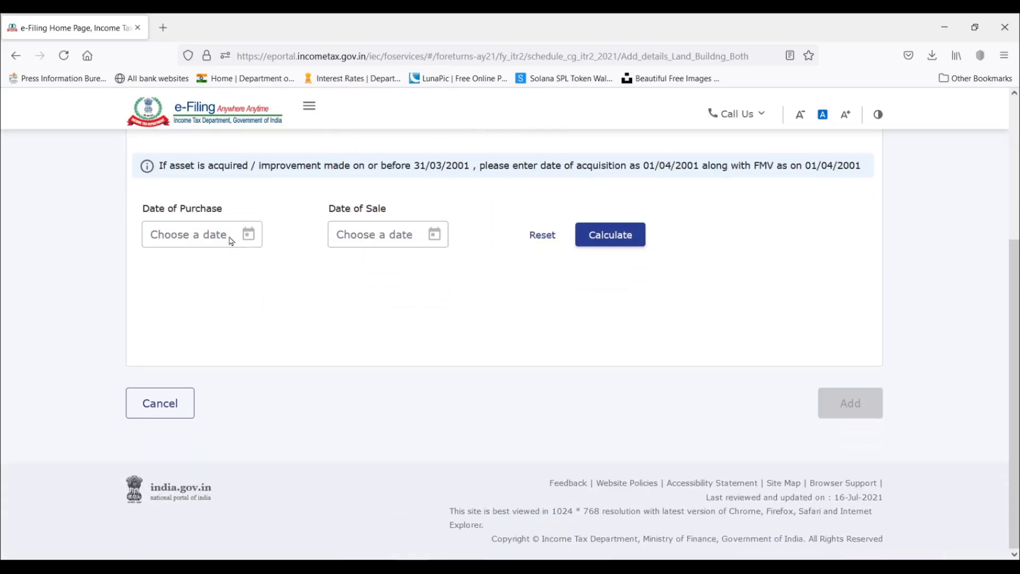
{"action": "scroll", "coordinate": [253, 252], "scroll_direction": "up", "scroll_amount": 1}
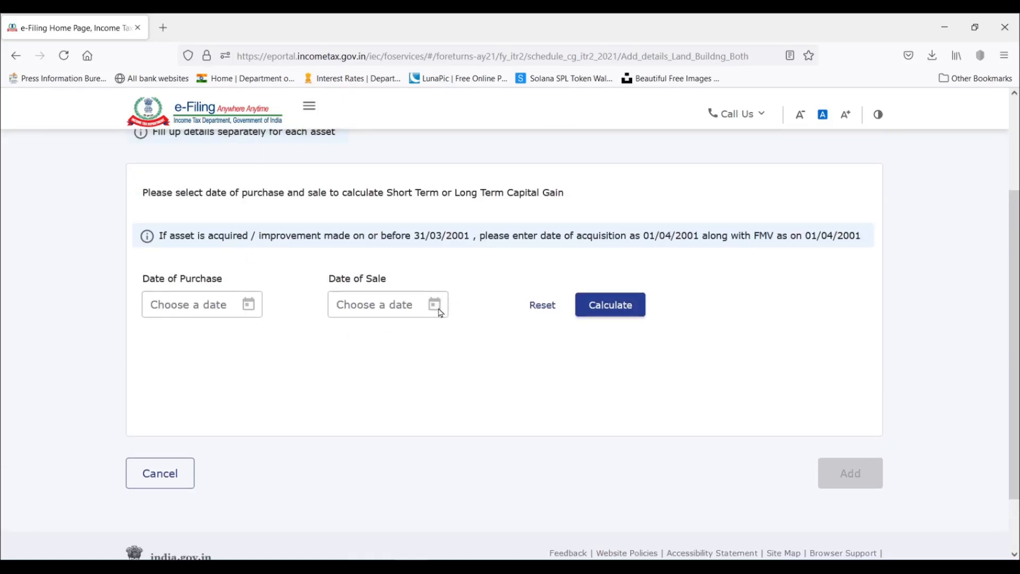
{"action": "scroll", "coordinate": [440, 313], "scroll_direction": "up", "scroll_amount": 1}
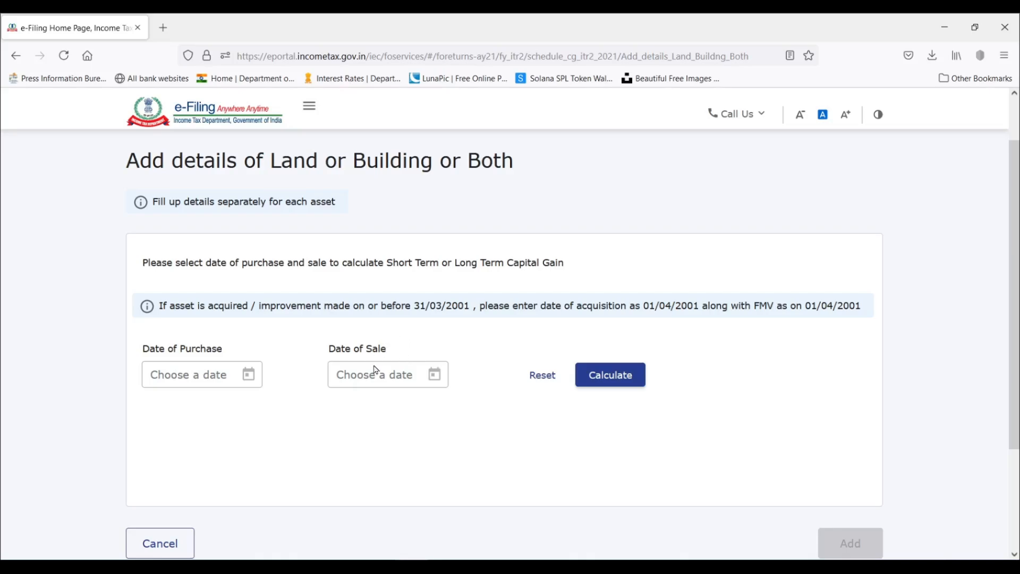
Set the property's date of purchase to 01/01/2010 and date of sale to 31/03/2021, and calculate the holding period.
{"action": "left_click", "coordinate": [249, 374]}
{"action": "left_click", "coordinate": [233, 169]}
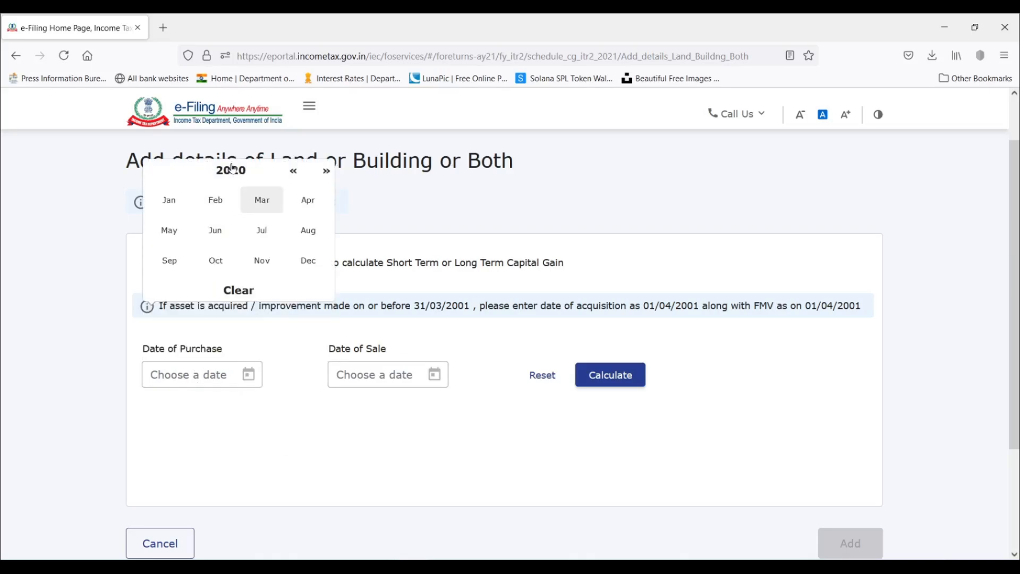
{"action": "left_click", "coordinate": [169, 200]}
{"action": "left_click", "coordinate": [296, 216]}
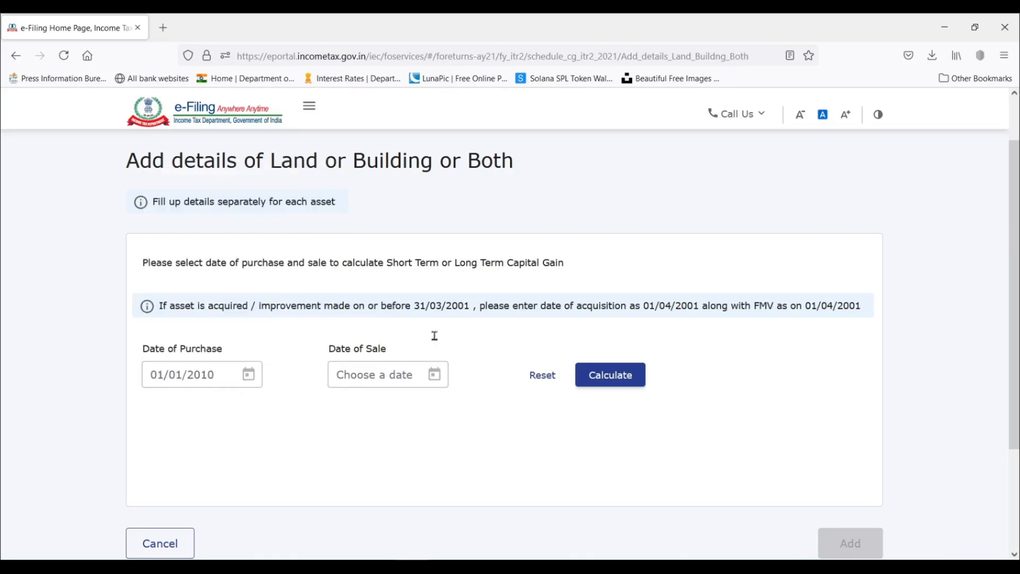
{"action": "left_click", "coordinate": [436, 375]}
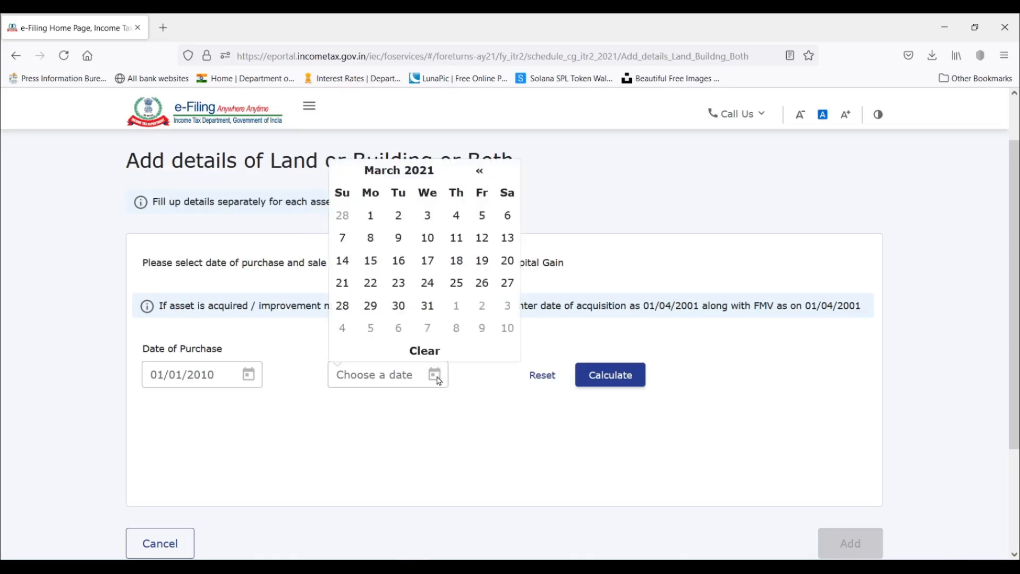
{"action": "left_click", "coordinate": [424, 305]}
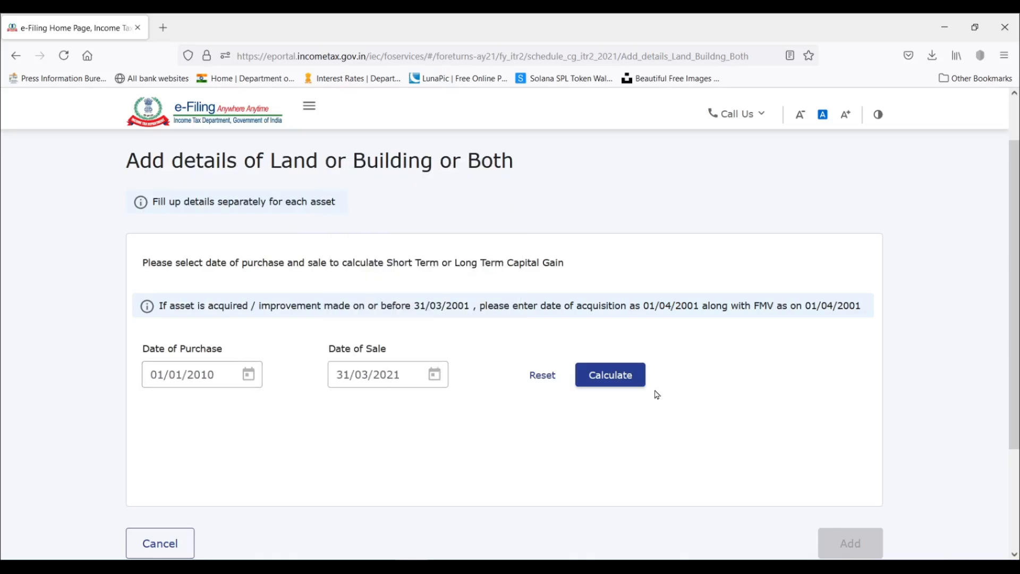
{"action": "left_click", "coordinate": [625, 382]}
Add the land or building entry and examine the section 50C rule for the full value of consideration.
{"action": "scroll", "coordinate": [475, 429], "scroll_direction": "down", "scroll_amount": 2}
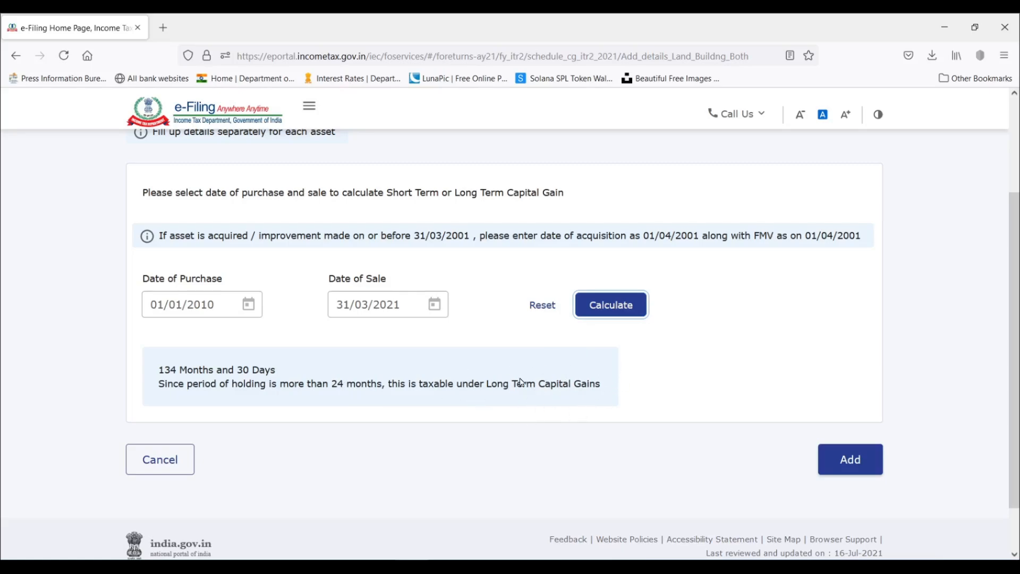
{"action": "scroll", "coordinate": [514, 379], "scroll_direction": "down", "scroll_amount": 2}
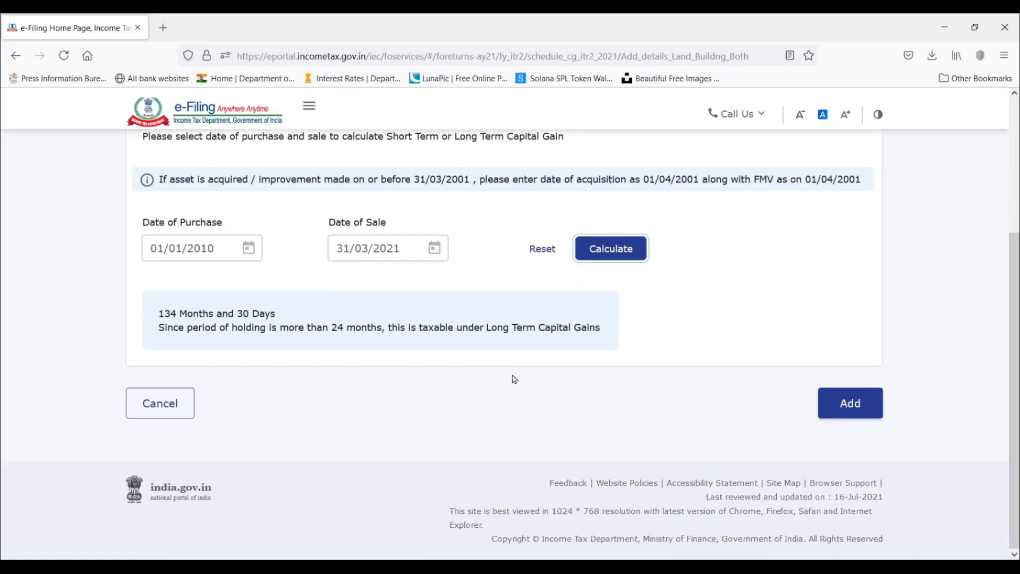
{"action": "left_click", "coordinate": [862, 407]}
{"action": "scroll", "coordinate": [784, 297], "scroll_direction": "down", "scroll_amount": 3}
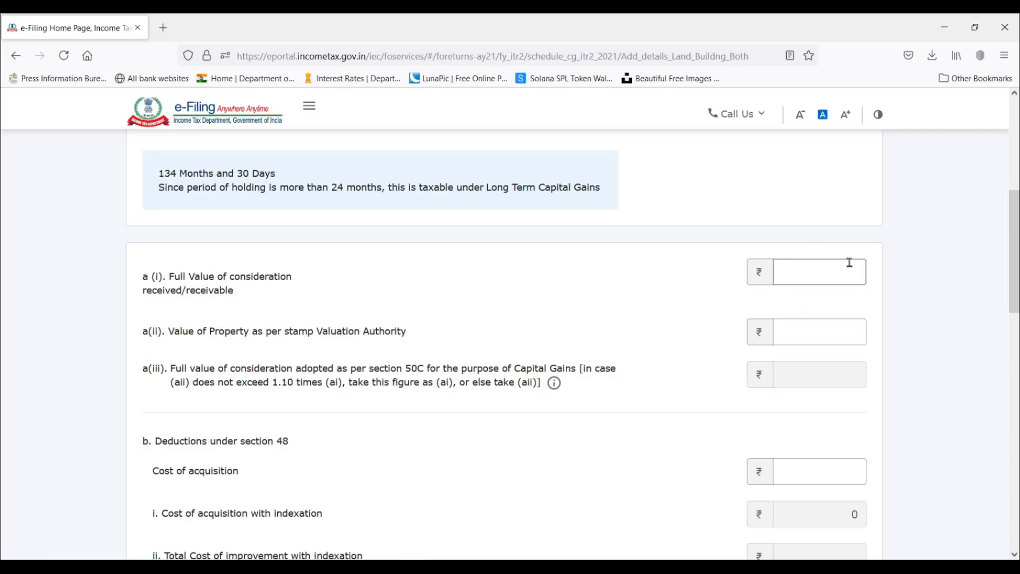
{"action": "scroll", "coordinate": [815, 244], "scroll_direction": "down", "scroll_amount": 1}
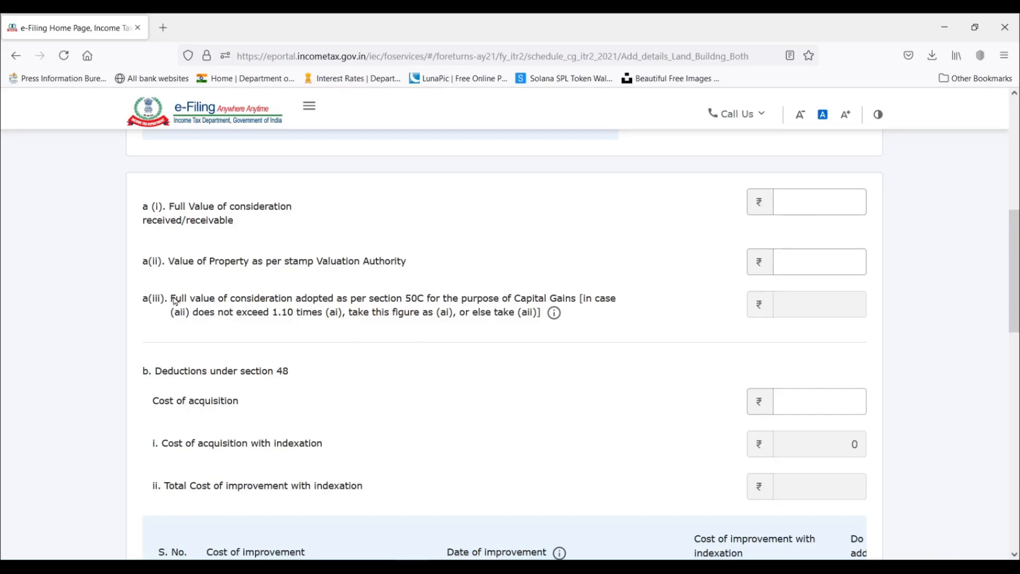
{"action": "left_click_drag", "start_coordinate": [171, 300], "coordinate": [593, 333]}
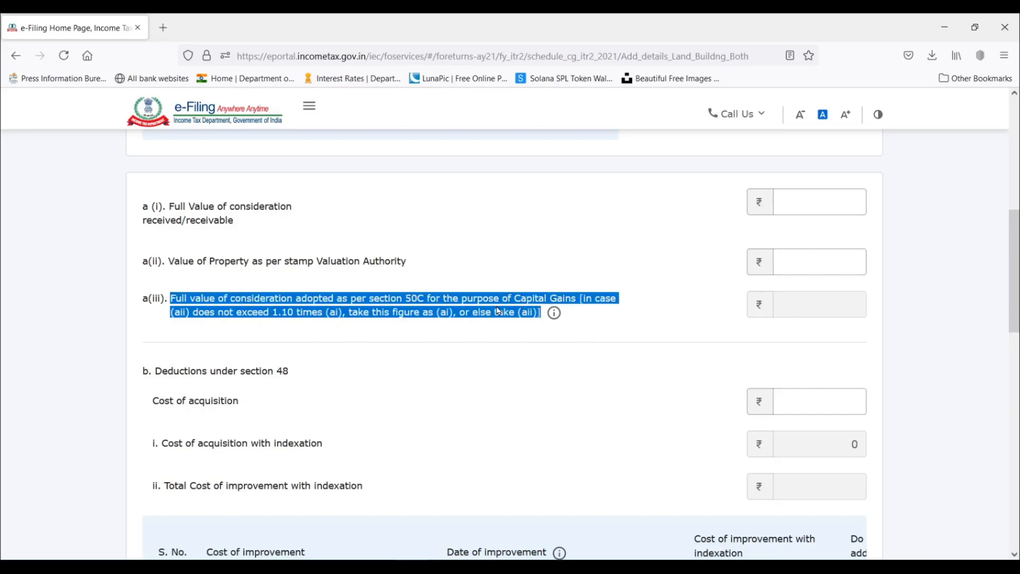
{"action": "left_click", "coordinate": [439, 318]}
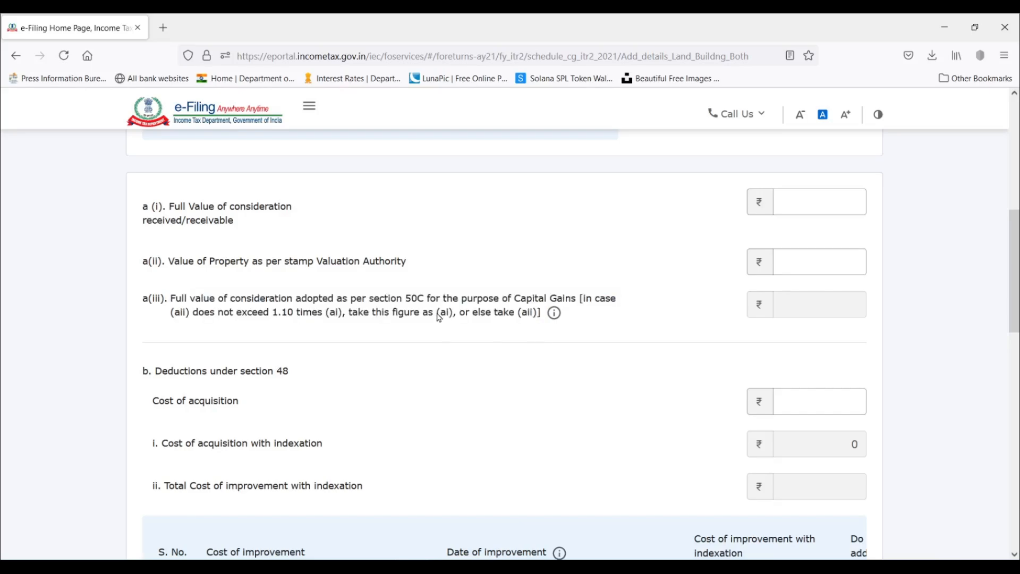
Look up the property's sale price in the Excel Capital Gains sheet and enter 40,00,000 as full value of consideration received or receivable.
{"action": "left_click", "coordinate": [824, 201]}
{"action": "key", "text": "alt+Tab"}
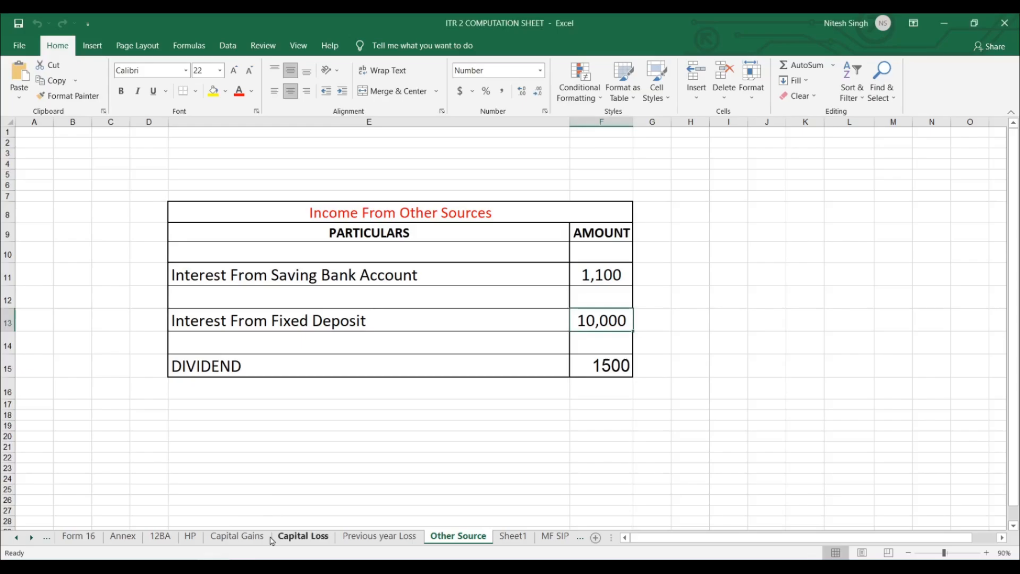
{"action": "left_click", "coordinate": [238, 536]}
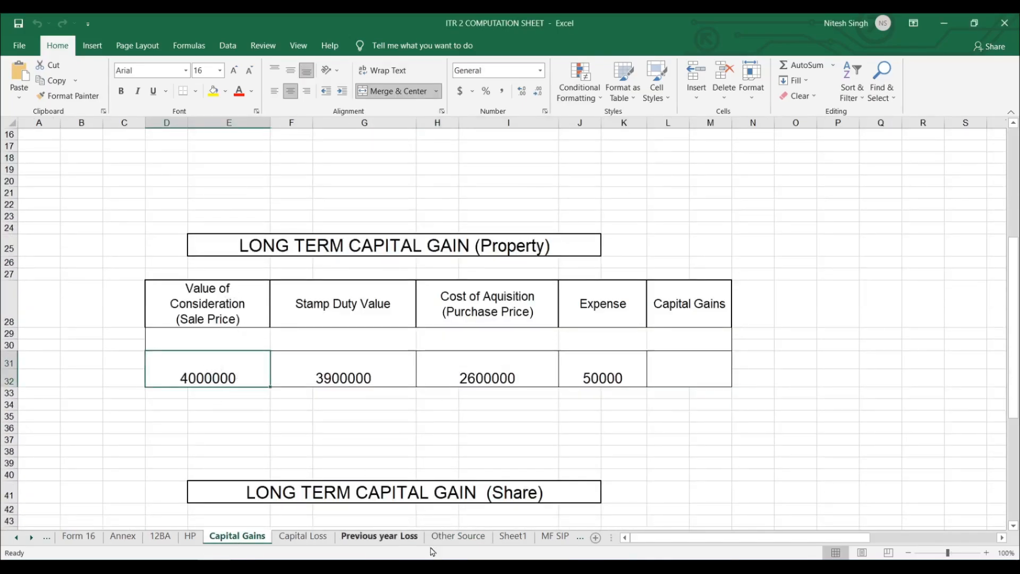
{"action": "key", "text": "alt+Tab"}
{"action": "left_click", "coordinate": [829, 193]}
{"action": "type", "text": "4000000"}
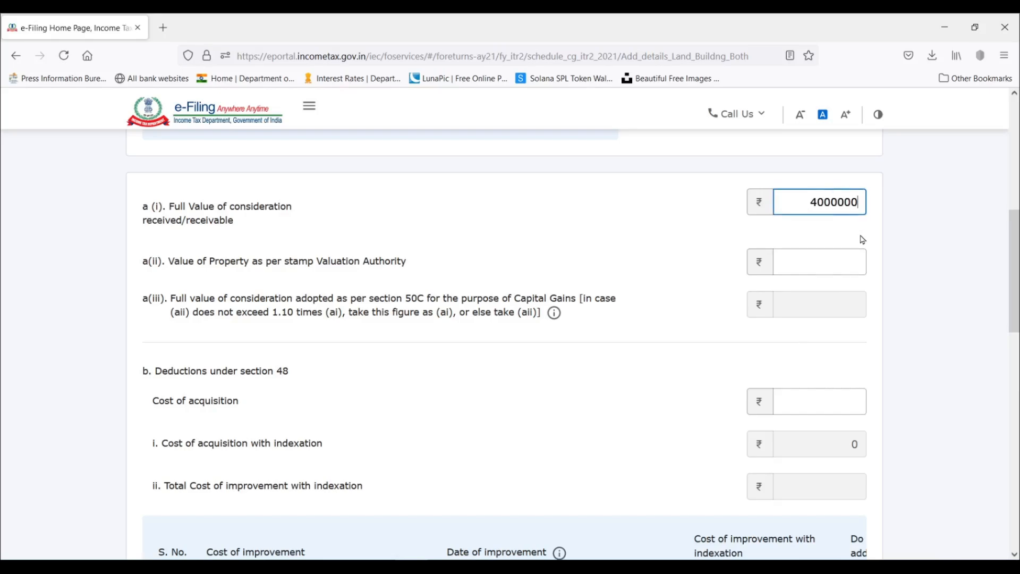
{"action": "left_click", "coordinate": [862, 239]}
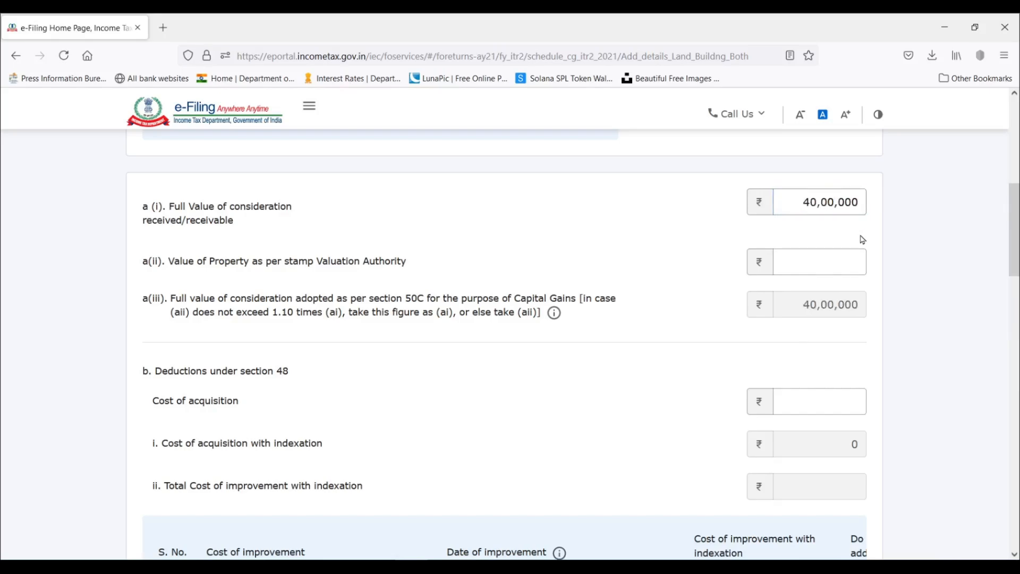
Enter 35,00,000 as the value of property as per the stamp valuation authority.
{"action": "left_click", "coordinate": [806, 262]}
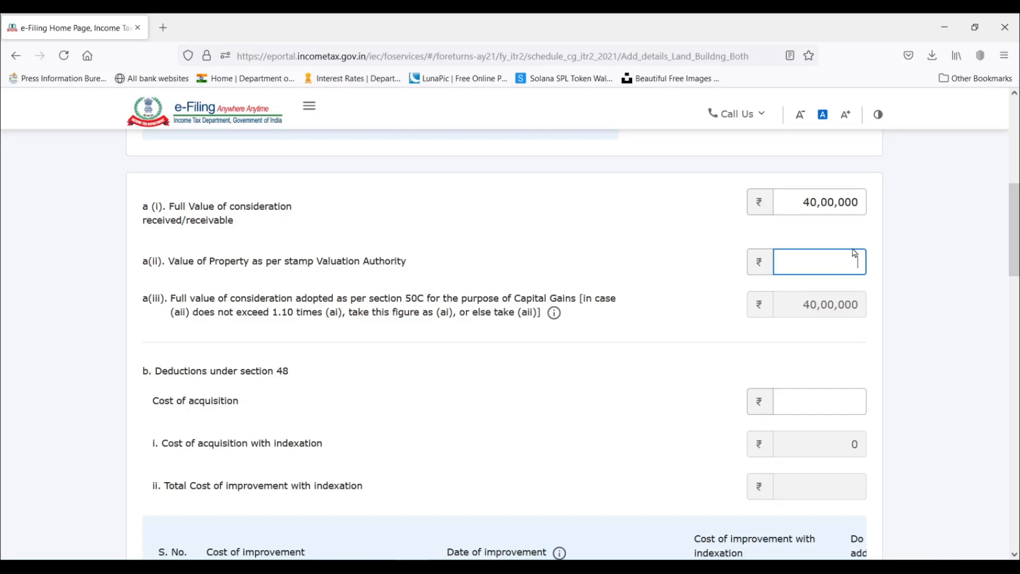
{"action": "type", "text": "500000"}
{"action": "left_click", "coordinate": [856, 225]}
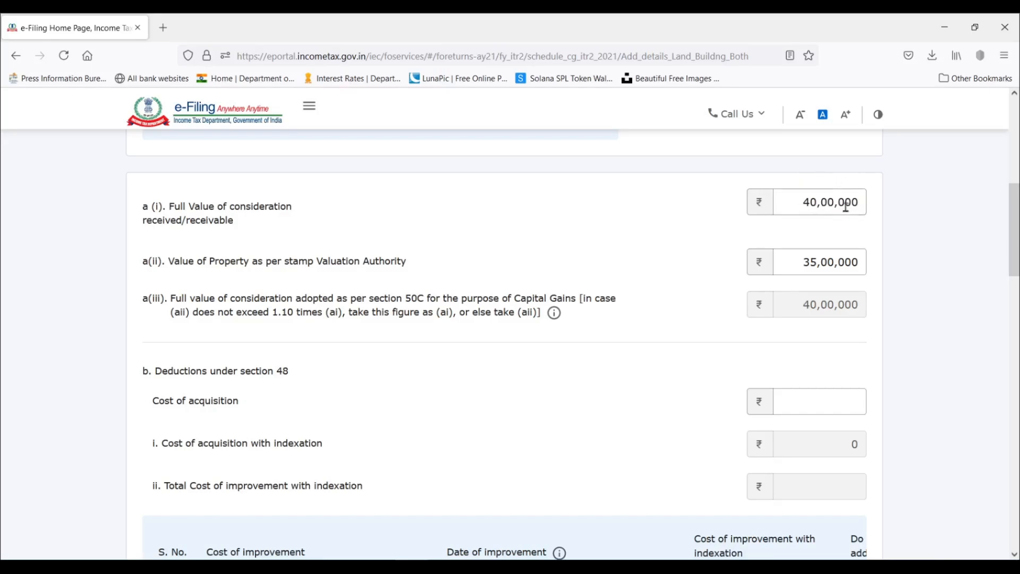
Change the value of property as per the stamp valuation authority to 45,00,000.
{"action": "left_click", "coordinate": [816, 266]}
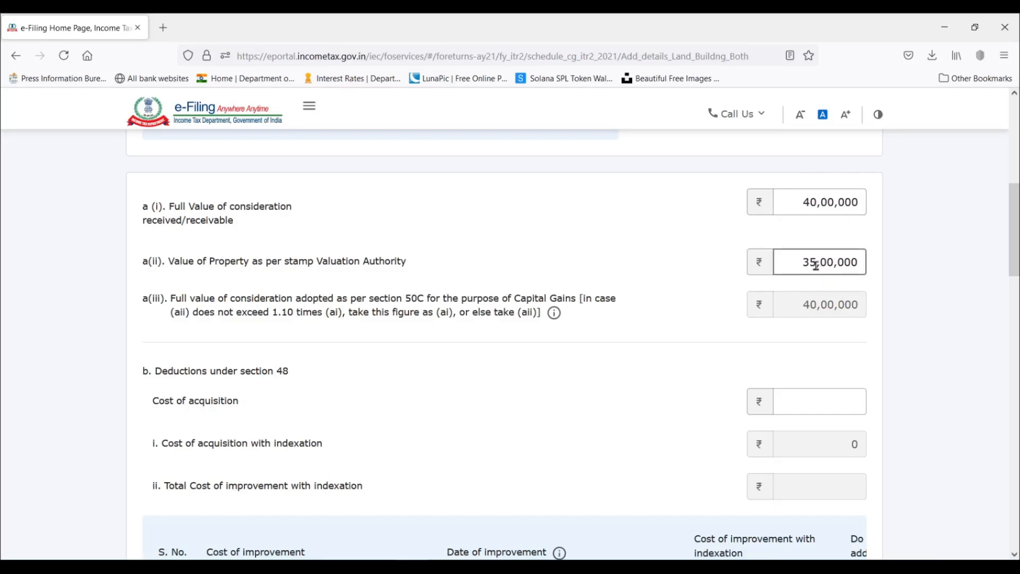
{"action": "left_click_drag", "start_coordinate": [816, 264], "coordinate": [802, 264]}
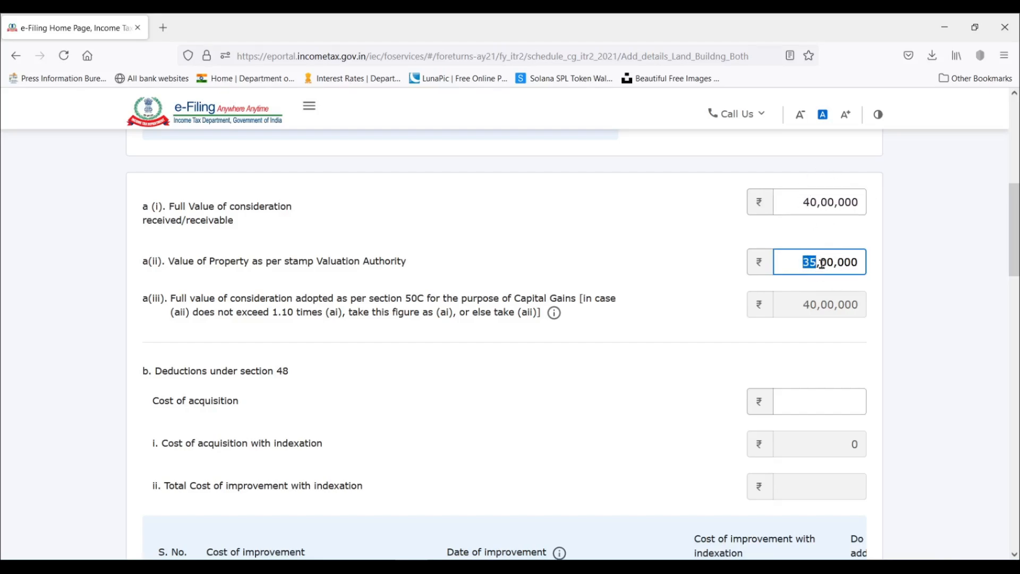
{"action": "type", "text": "45"}
{"action": "left_click", "coordinate": [816, 289]}
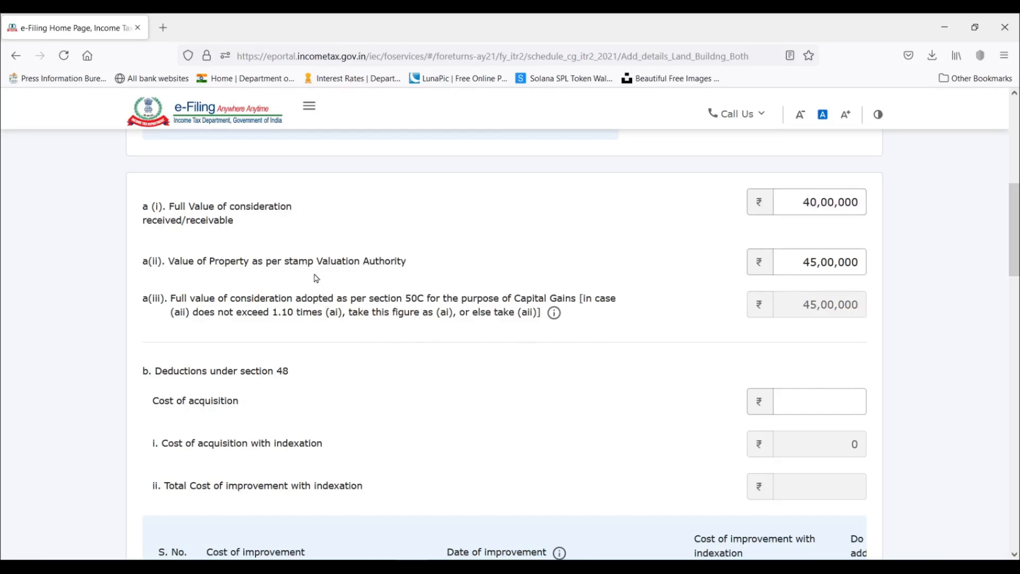
Try a stamp valuation authority value of 44,00,000 and check it against the 1.10 times rule in a(iii).
{"action": "left_click_drag", "start_coordinate": [817, 264], "coordinate": [812, 263]}
{"action": "type", "text": "4"}
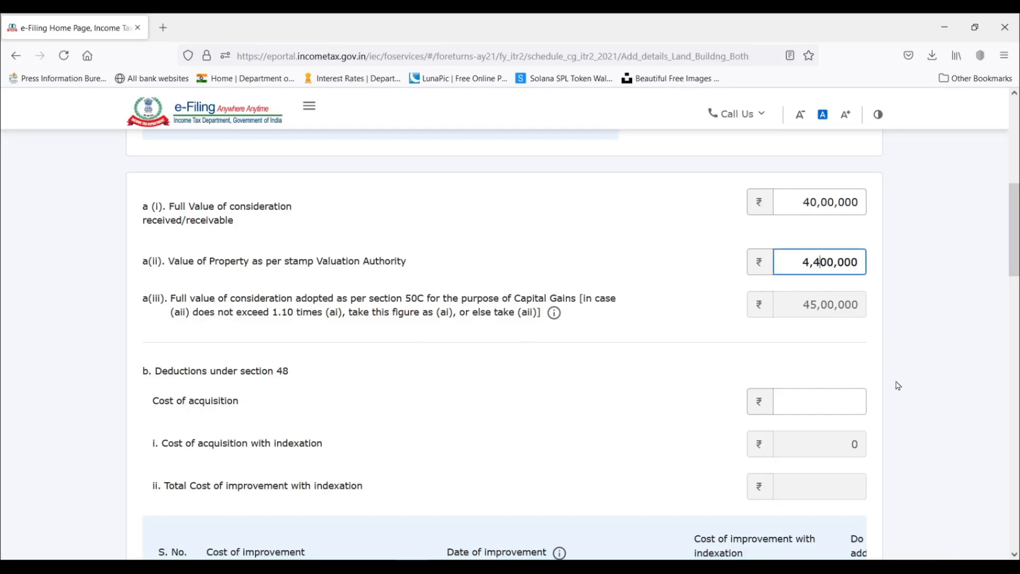
{"action": "left_click", "coordinate": [861, 230]}
{"action": "double_click", "coordinate": [293, 314]}
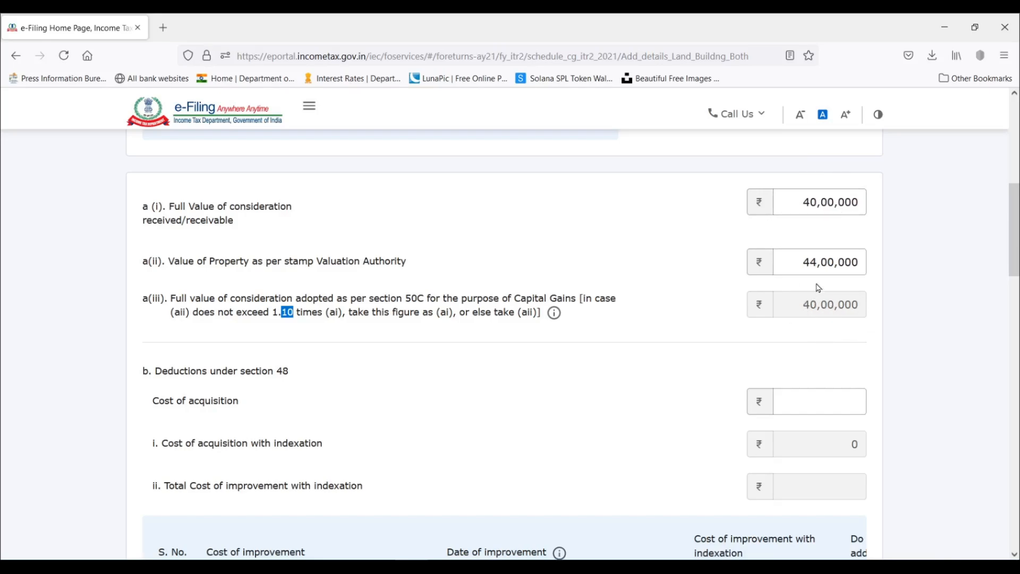
Change the value of property as per the stamp valuation authority to 24,00,000.
{"action": "left_click_drag", "start_coordinate": [817, 262], "coordinate": [812, 262]}
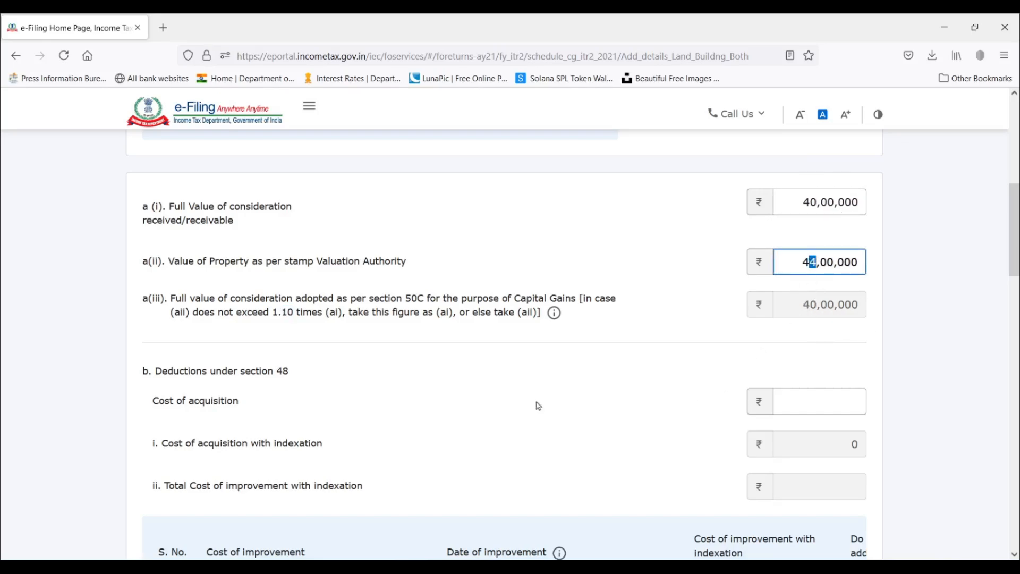
{"action": "left_click", "coordinate": [813, 348]}
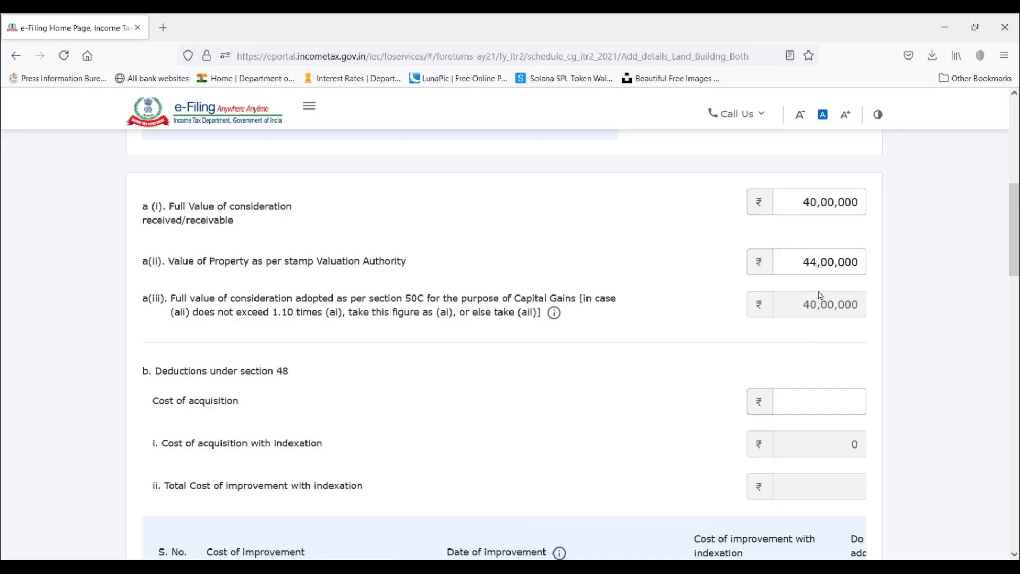
{"action": "left_click", "coordinate": [809, 264]}
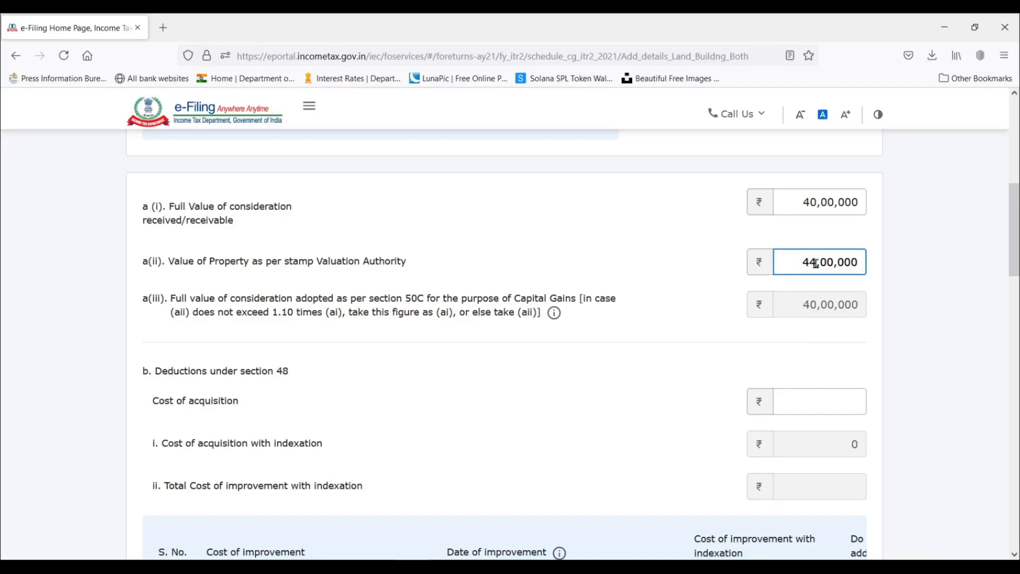
{"action": "left_click_drag", "start_coordinate": [809, 262], "coordinate": [797, 263]}
{"action": "type", "text": "2"}
{"action": "left_click", "coordinate": [898, 241]}
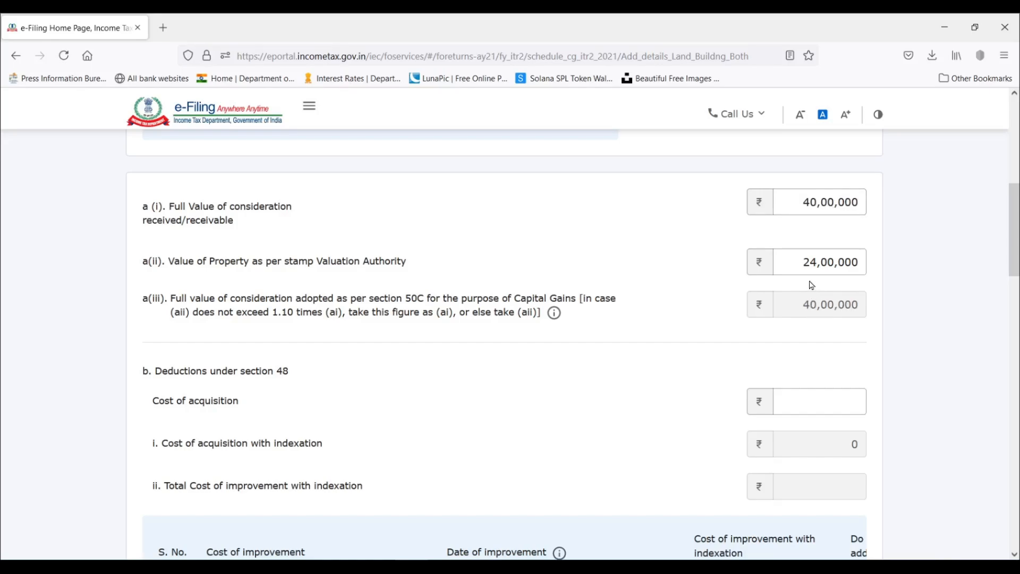
Set the value of property as per the stamp valuation authority back to 44,00,000.
{"action": "left_click", "coordinate": [795, 254]}
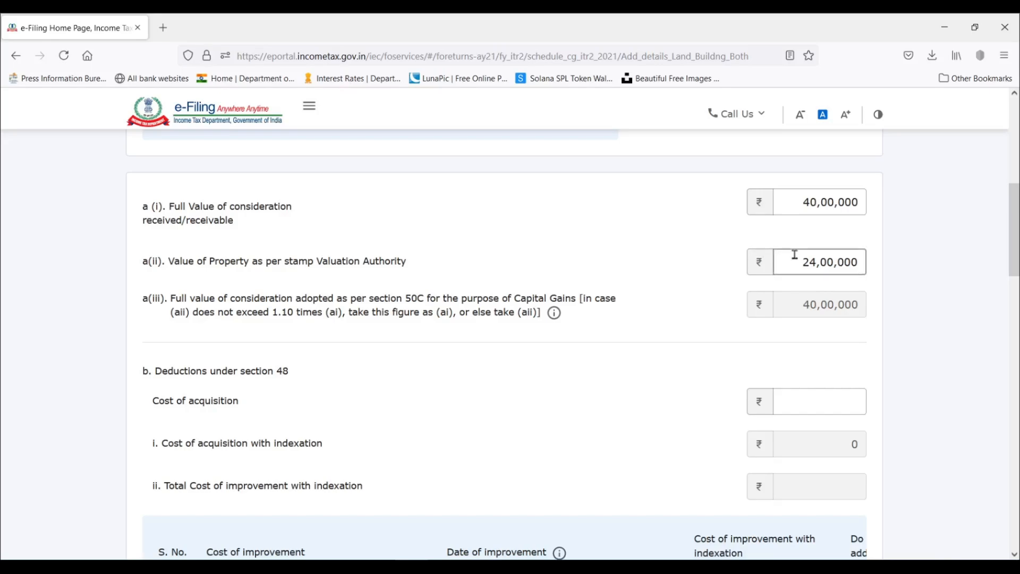
{"action": "left_click_drag", "start_coordinate": [813, 261], "coordinate": [798, 261]}
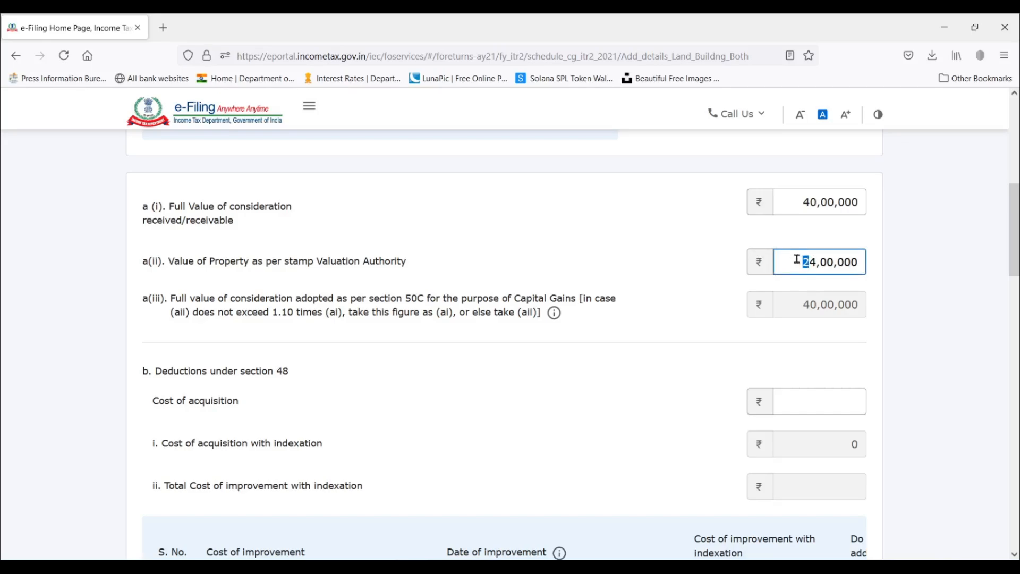
{"action": "type", "text": "4"}
{"action": "left_click", "coordinate": [846, 314]}
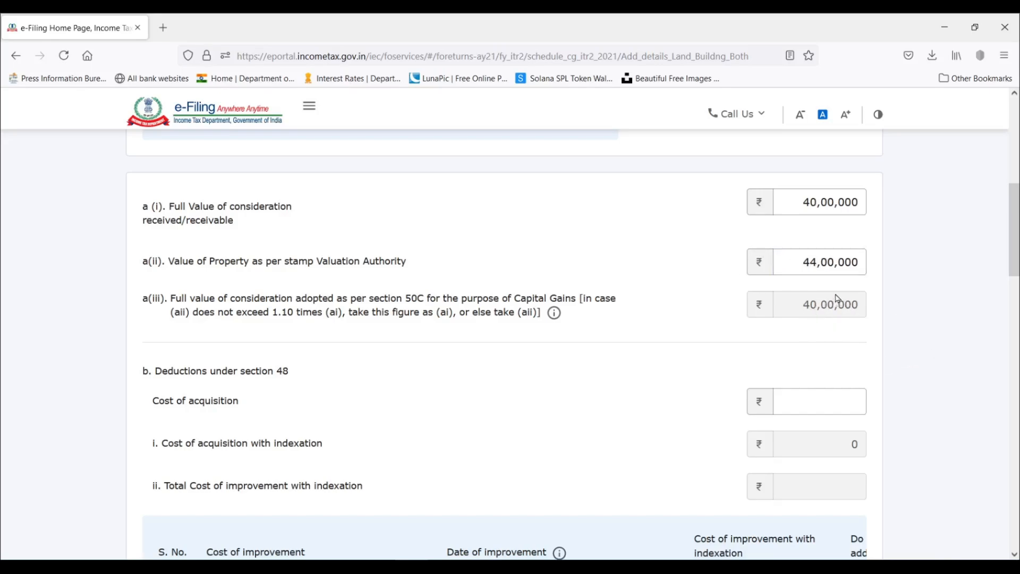
Look up the property's purchase price in the Excel Capital Gains sheet and enter 1600000 as cost of acquisition under the section 48 deductions.
{"action": "scroll", "coordinate": [837, 293], "scroll_direction": "down", "scroll_amount": 3}
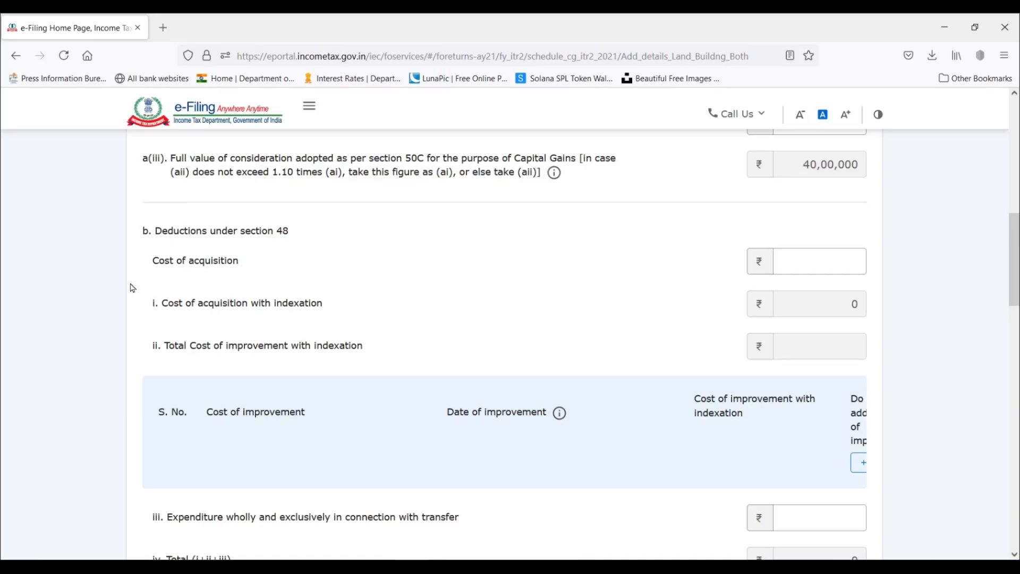
{"action": "left_click", "coordinate": [826, 260]}
{"action": "left_click_drag", "start_coordinate": [192, 303], "coordinate": [343, 317]}
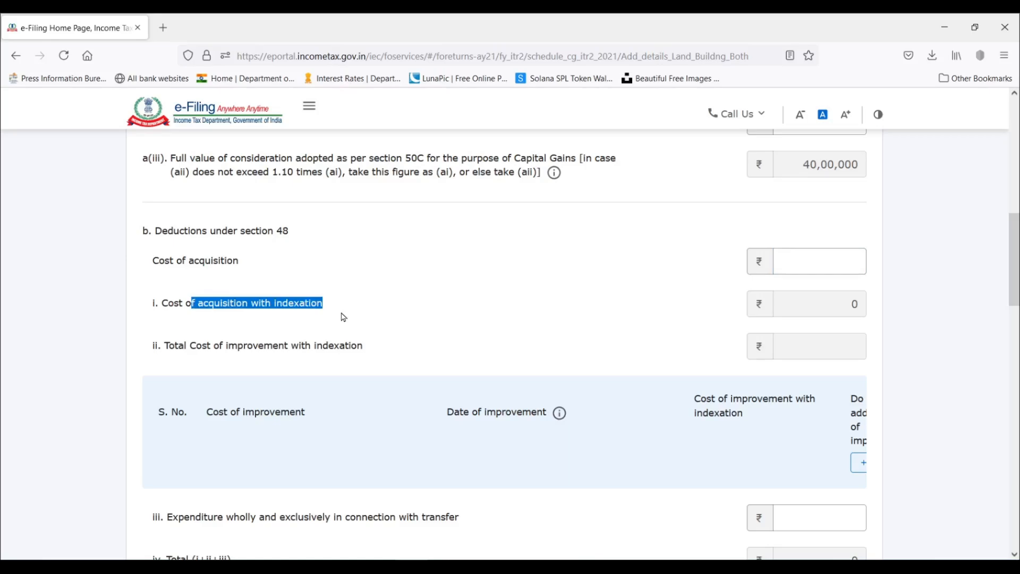
{"action": "left_click", "coordinate": [309, 303]}
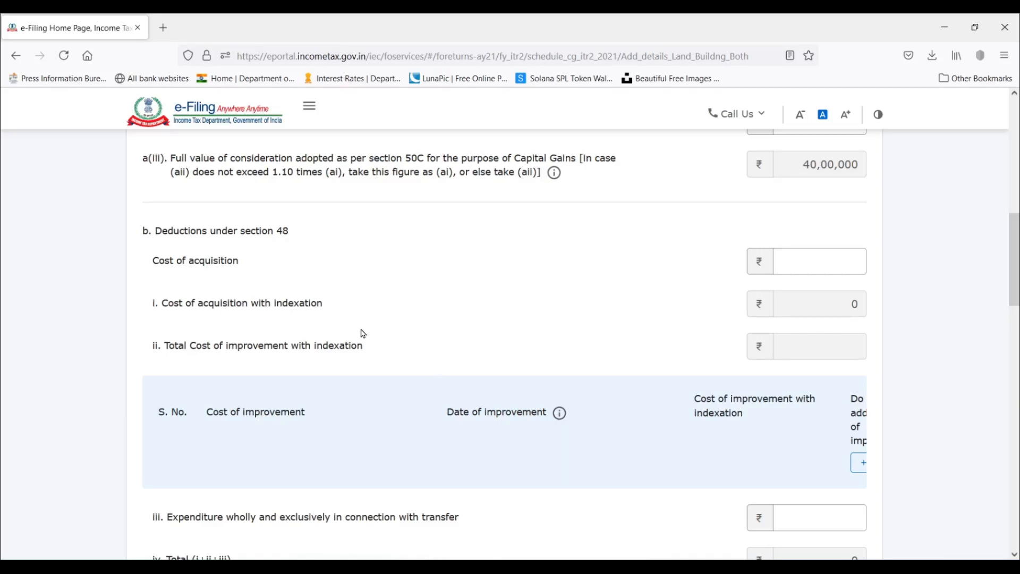
{"action": "left_click", "coordinate": [780, 273]}
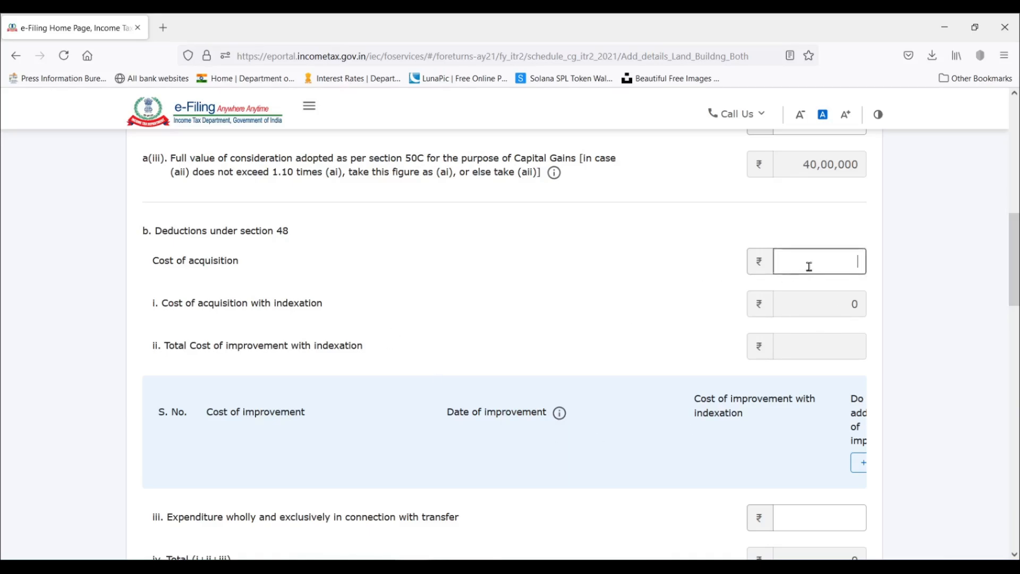
{"action": "left_click", "coordinate": [280, 566]}
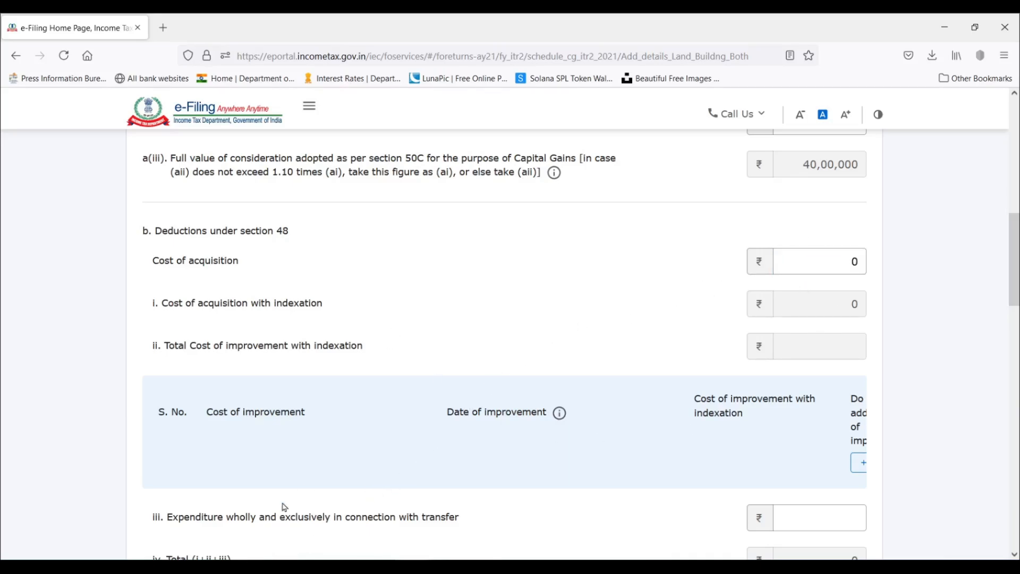
{"action": "left_click", "coordinate": [243, 566]}
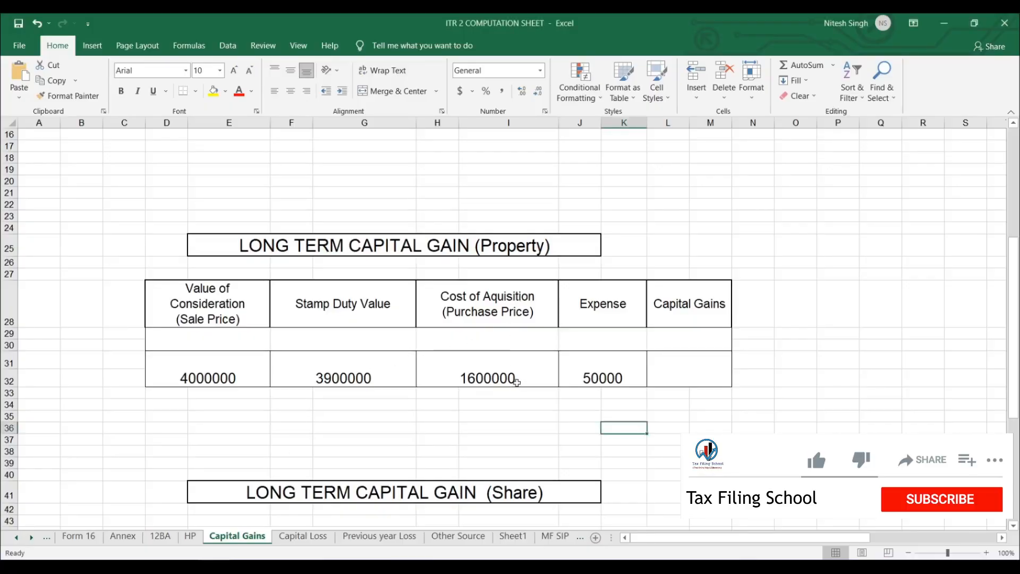
{"action": "left_click", "coordinate": [500, 375]}
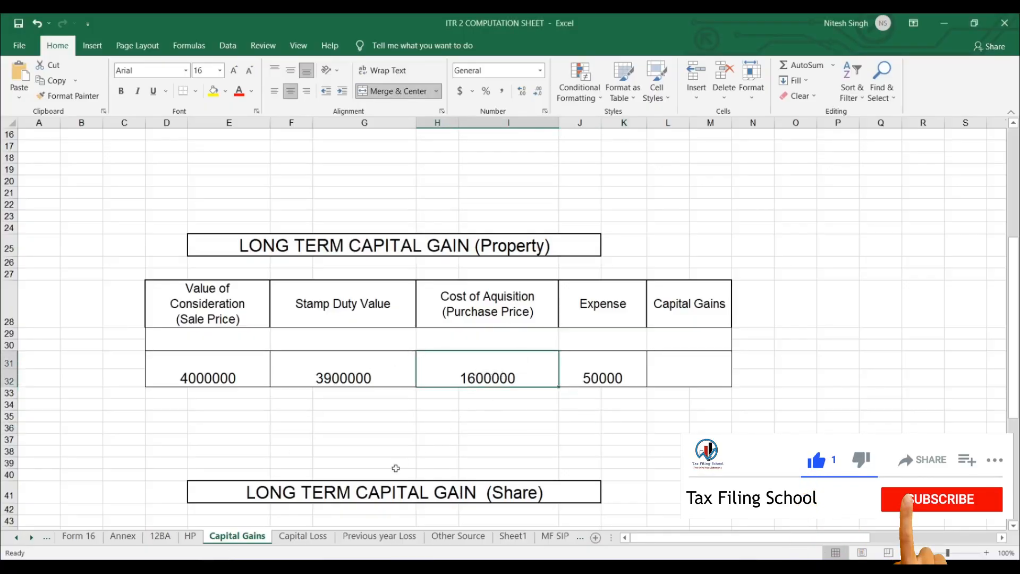
{"action": "key", "text": "alt+Tab"}
{"action": "left_click", "coordinate": [807, 262]}
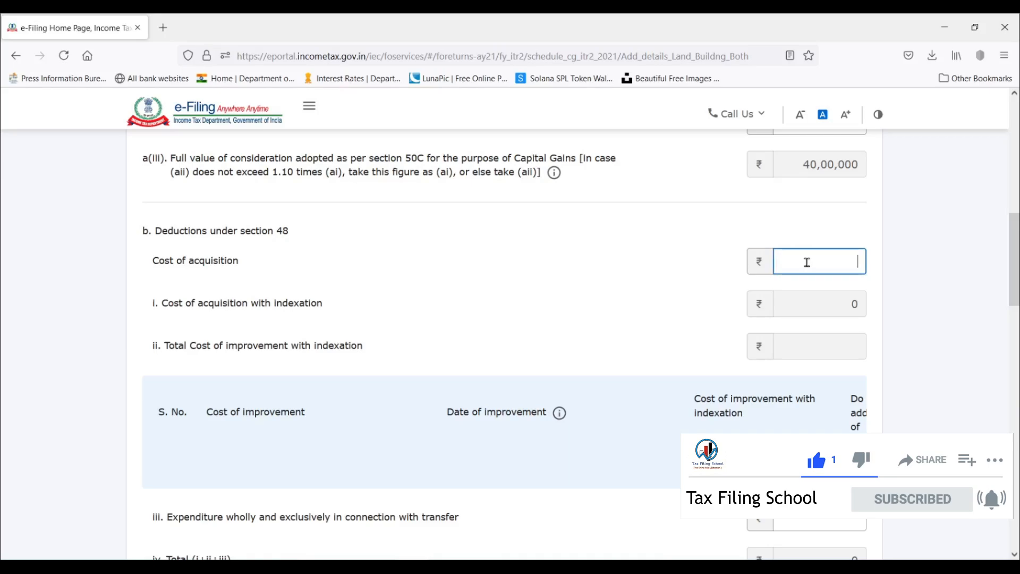
{"action": "type", "text": "1600000"}
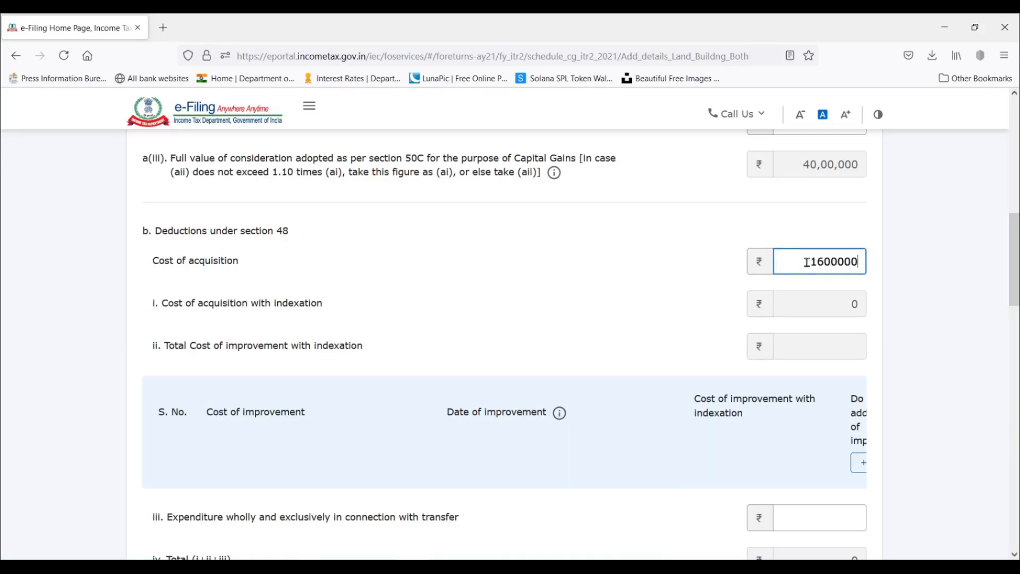
Apply the cost of acquisition and review the indexed cost, total deductions and balance it produces for the property.
{"action": "left_click", "coordinate": [689, 275]}
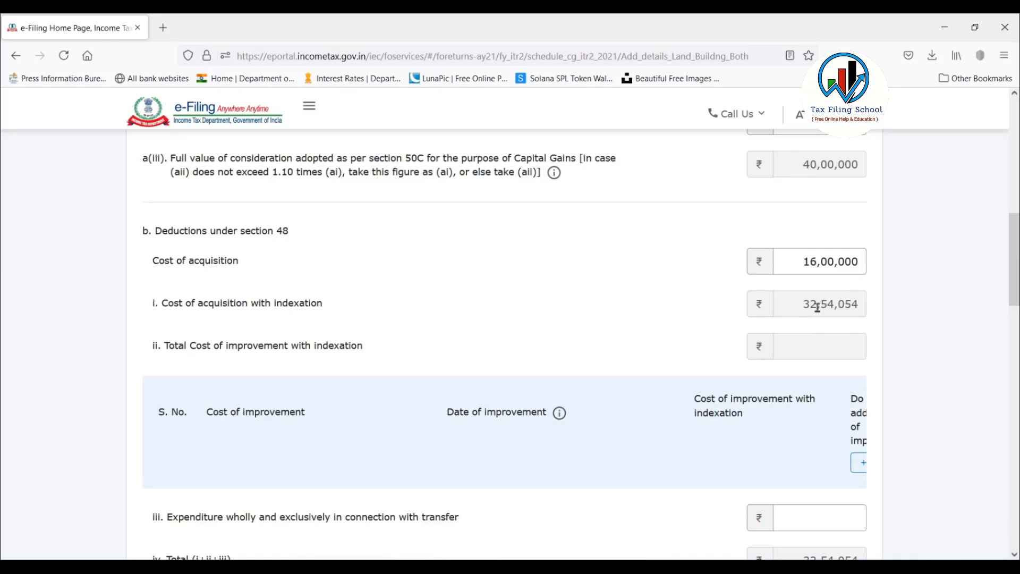
{"action": "scroll", "coordinate": [829, 307], "scroll_direction": "up", "scroll_amount": 2}
{"action": "scroll", "coordinate": [829, 306], "scroll_direction": "down", "scroll_amount": 2}
{"action": "scroll", "coordinate": [899, 306], "scroll_direction": "down", "scroll_amount": 5}
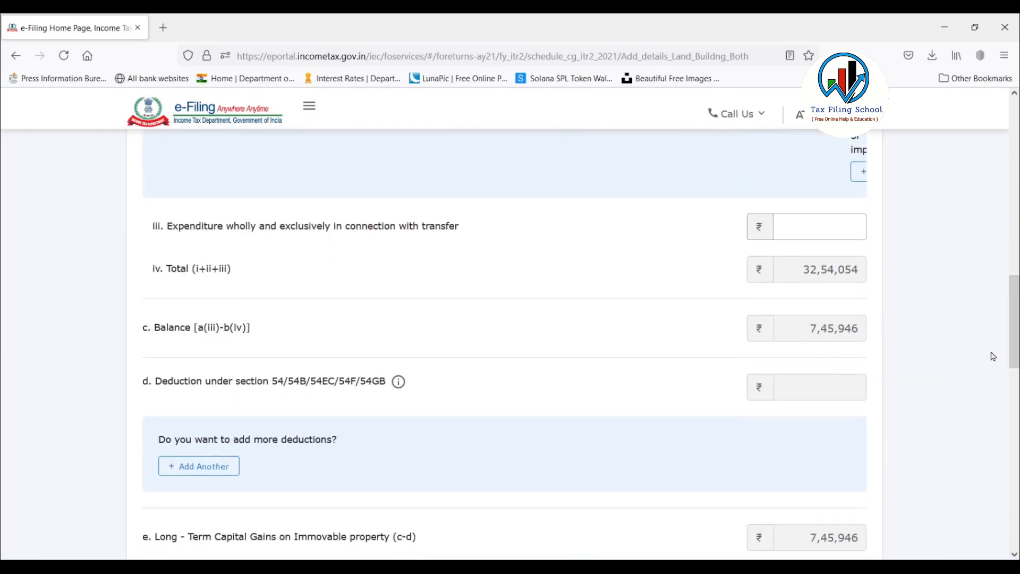
{"action": "scroll", "coordinate": [1015, 319], "scroll_direction": "up", "scroll_amount": 5}
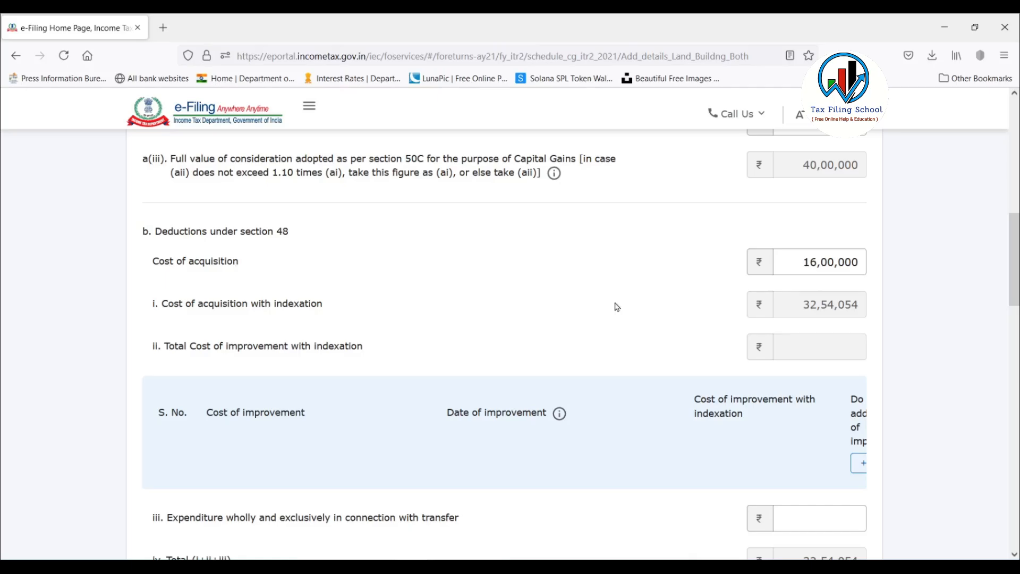
{"action": "scroll", "coordinate": [1016, 272], "scroll_direction": "up", "scroll_amount": 2}
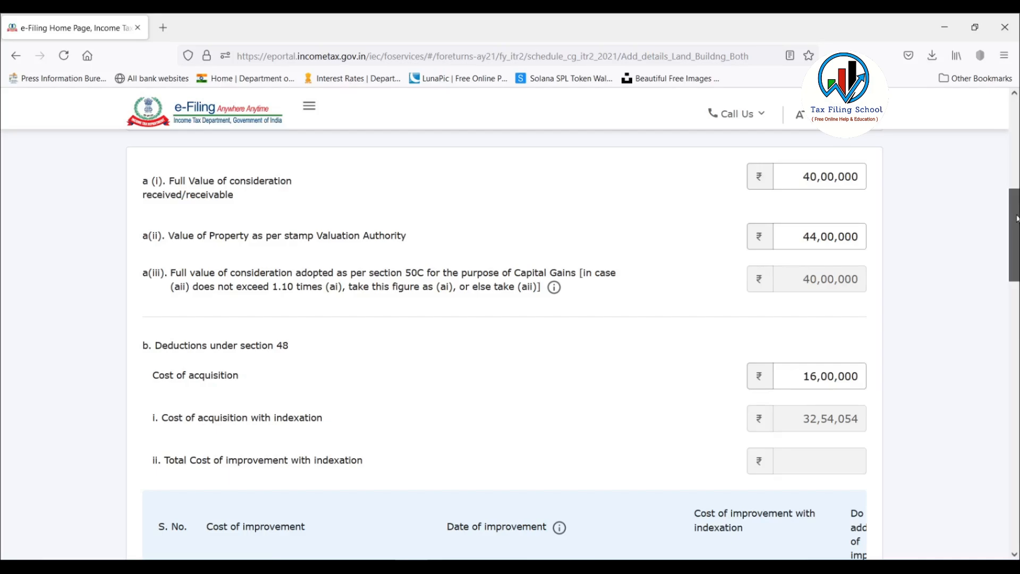
{"action": "scroll", "coordinate": [1014, 234], "scroll_direction": "down", "scroll_amount": 4}
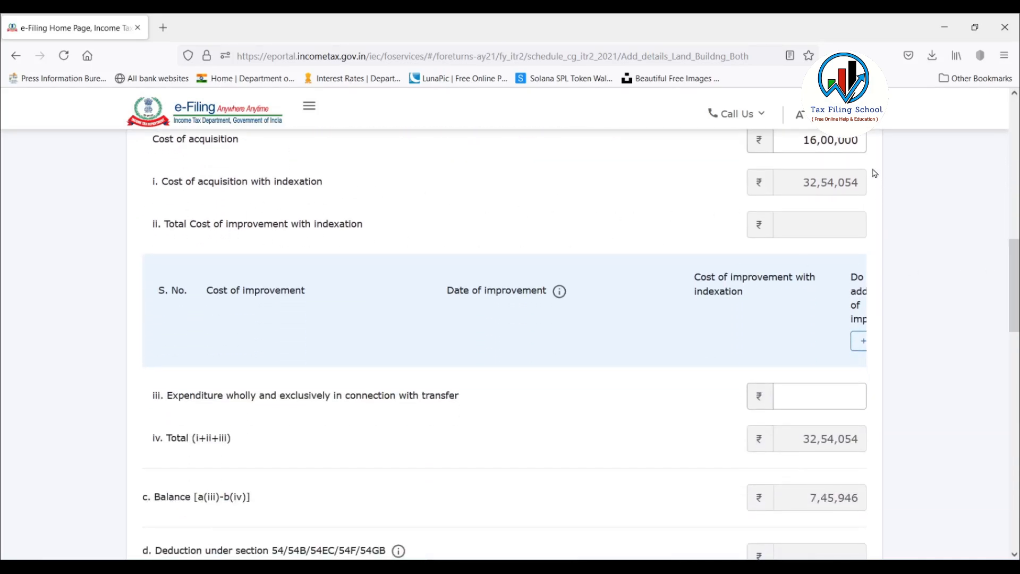
{"action": "left_click_drag", "start_coordinate": [1015, 261], "coordinate": [1016, 254]}
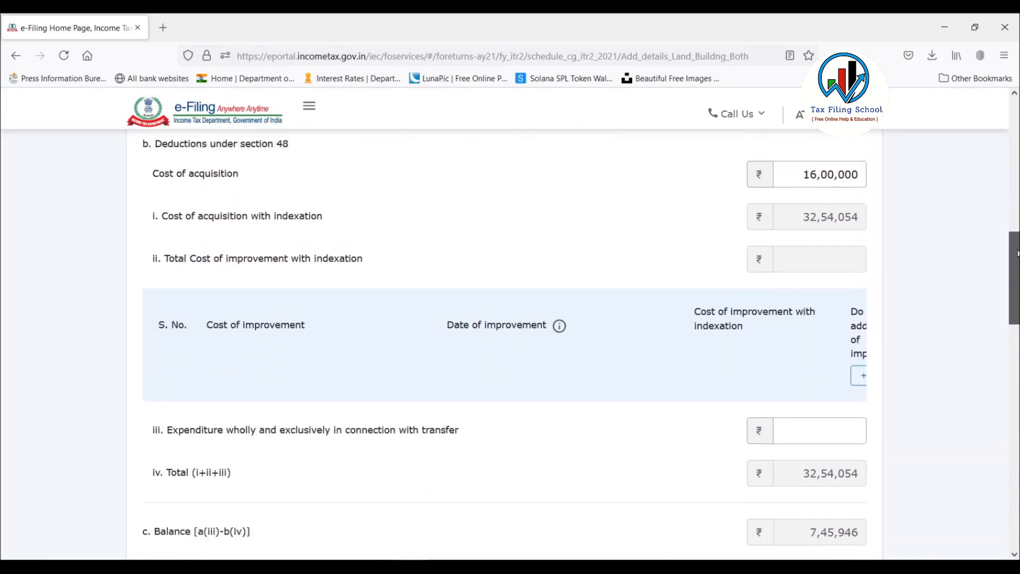
{"action": "scroll", "coordinate": [1016, 254], "scroll_direction": "up", "scroll_amount": 1}
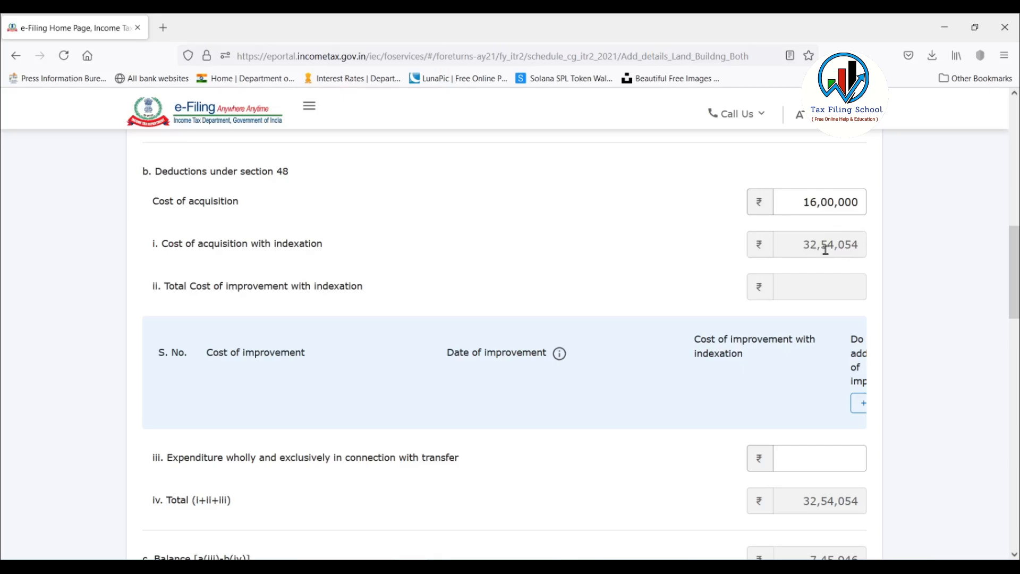
{"action": "left_click_drag", "start_coordinate": [808, 248], "coordinate": [857, 247]}
{"action": "left_click", "coordinate": [873, 260]}
{"action": "left_click_drag", "start_coordinate": [1015, 250], "coordinate": [1015, 301]}
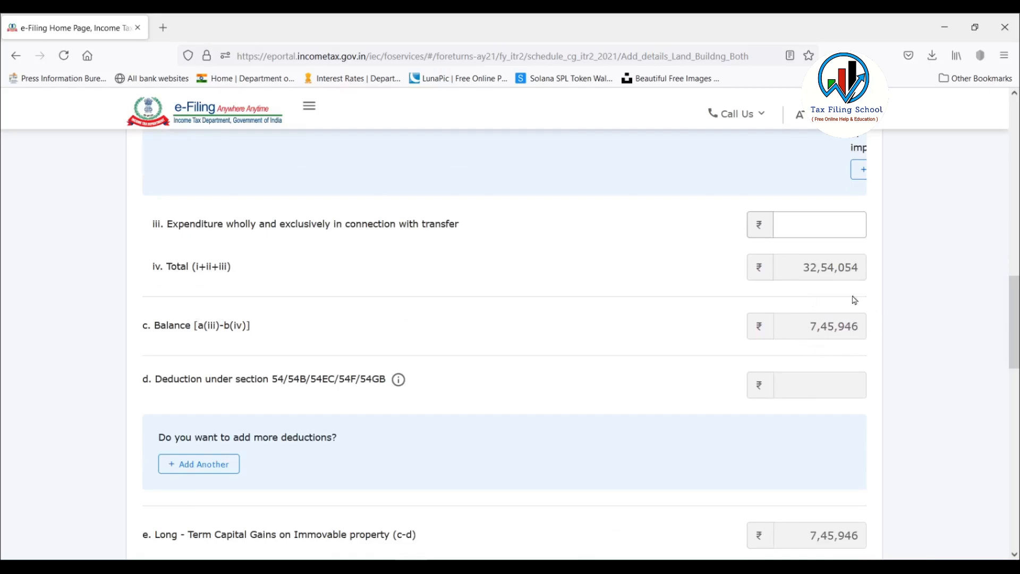
{"action": "scroll", "coordinate": [813, 330], "scroll_direction": "up", "scroll_amount": 2}
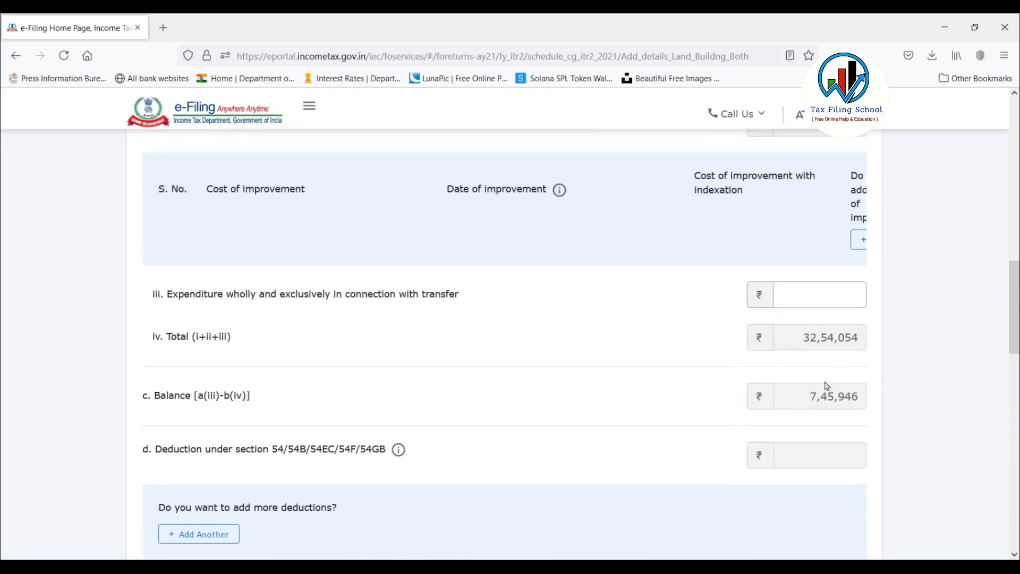
{"action": "scroll", "coordinate": [813, 396], "scroll_direction": "up", "scroll_amount": 4}
{"action": "scroll", "coordinate": [797, 339], "scroll_direction": "down", "scroll_amount": 2}
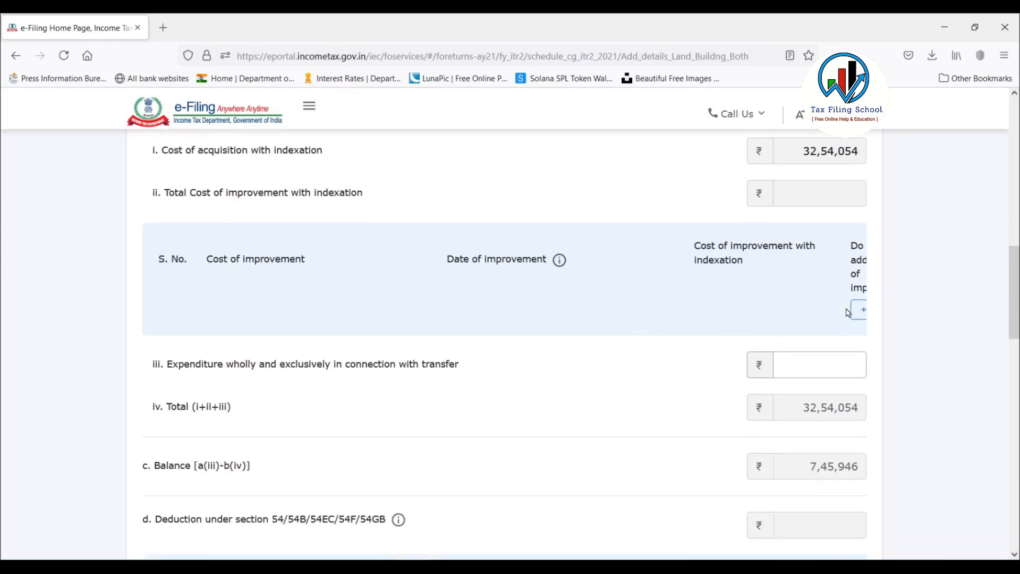
Try adding a cost of improvement entry under the section 48 deductions and delete it again.
{"action": "left_click", "coordinate": [862, 311]}
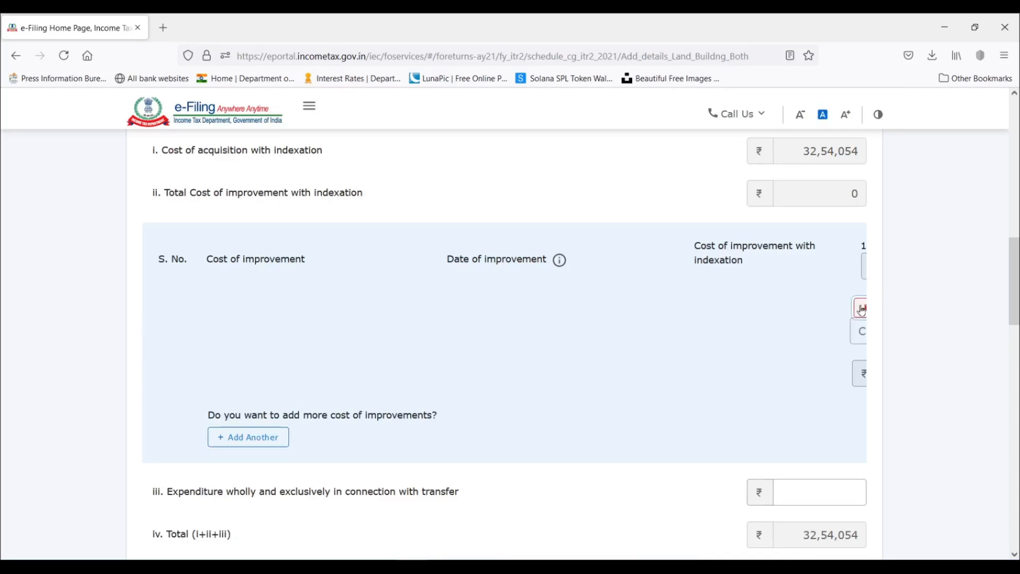
{"action": "left_click", "coordinate": [862, 311]}
{"action": "left_click", "coordinate": [610, 375]}
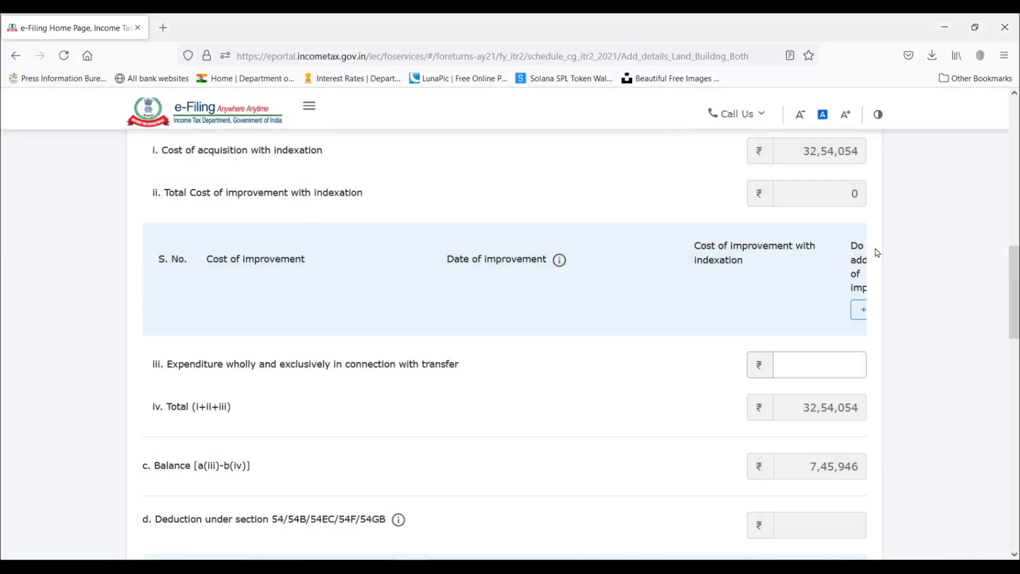
Look up the property's expense in the Excel Capital Gains sheet and enter 50000 as expenditure wholly and exclusively in connection with transfer.
{"action": "scroll", "coordinate": [723, 268], "scroll_direction": "down", "scroll_amount": 3}
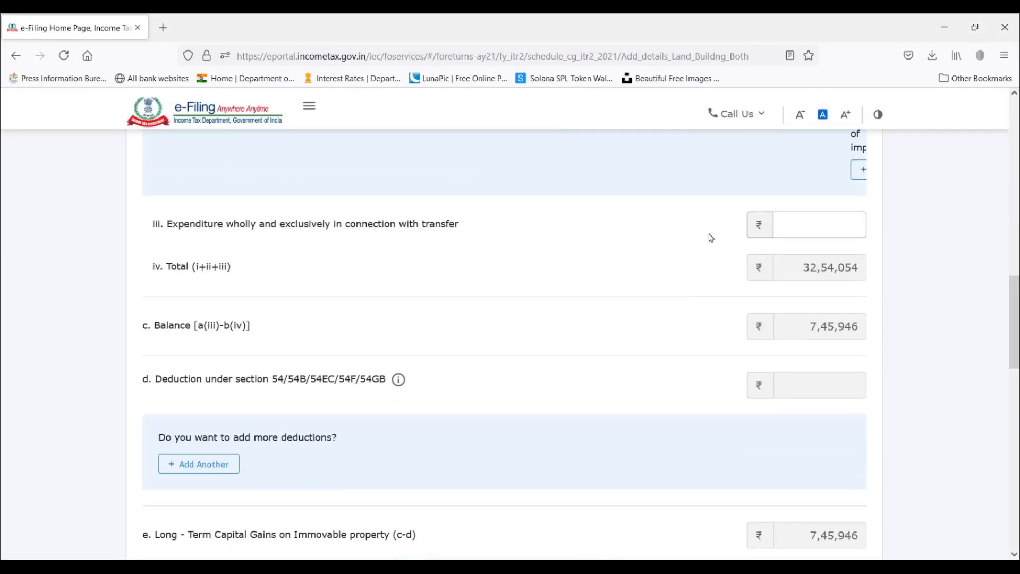
{"action": "left_click", "coordinate": [809, 224]}
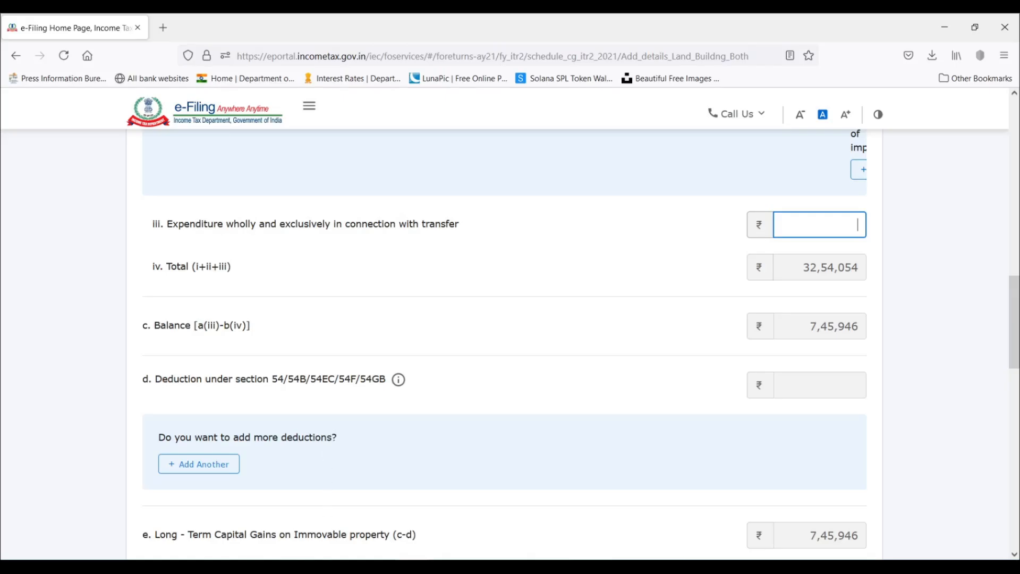
{"action": "left_click", "coordinate": [343, 567]}
{"action": "left_click", "coordinate": [619, 377]}
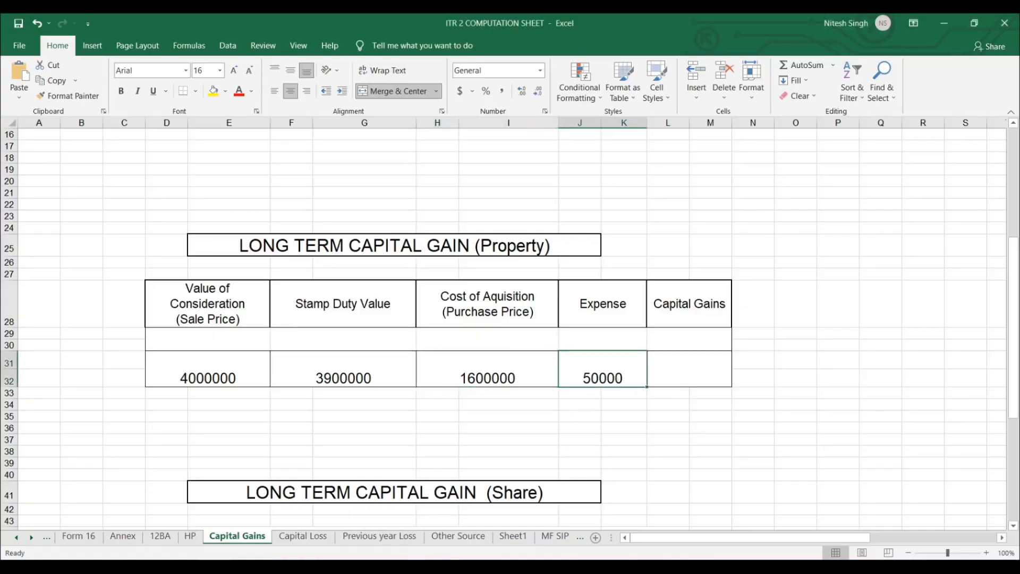
{"action": "key", "text": "alt+Tab"}
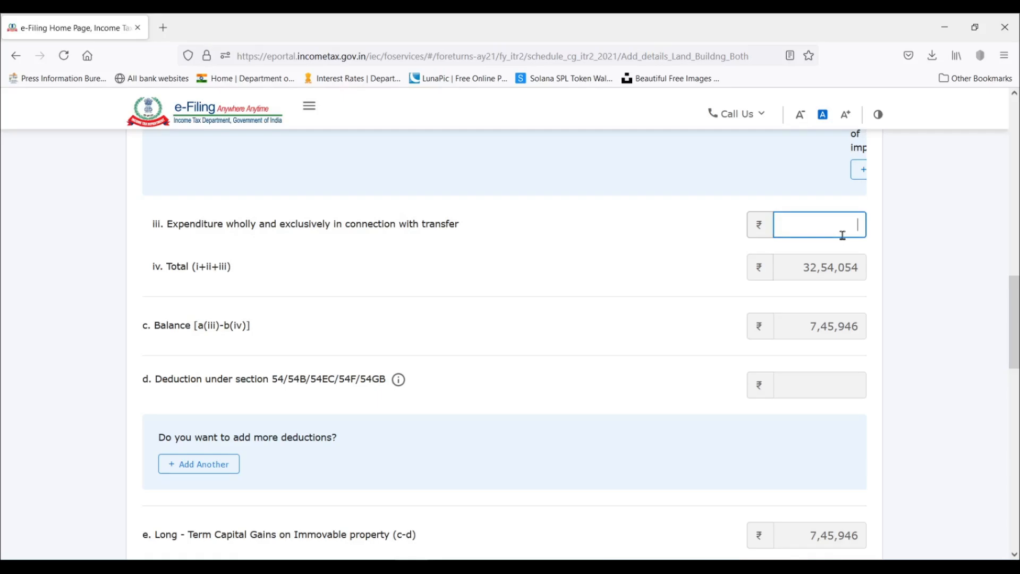
{"action": "type", "text": "50000"}
{"action": "left_click", "coordinate": [897, 260]}
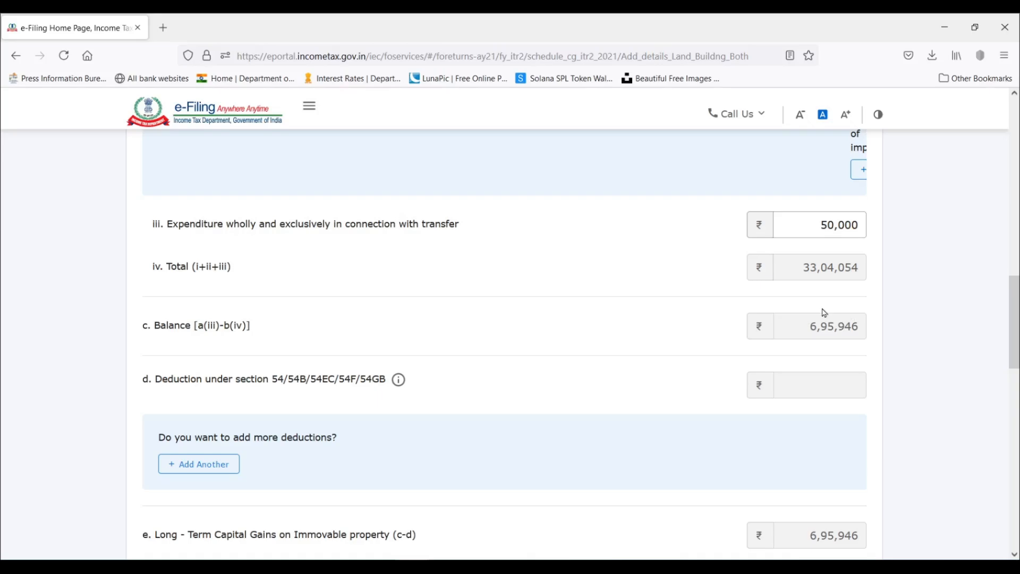
Browse the section options for a new deduction under section 54/54B/54EC/54F/54GB and delete the unused deduction entry.
{"action": "scroll", "coordinate": [877, 311], "scroll_direction": "down", "scroll_amount": 3}
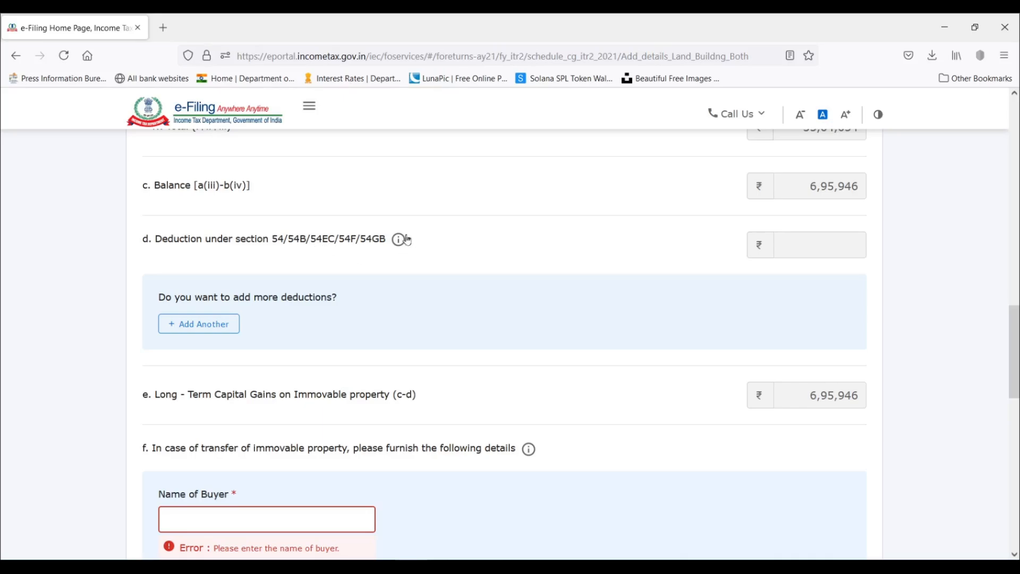
{"action": "left_click", "coordinate": [207, 325]}
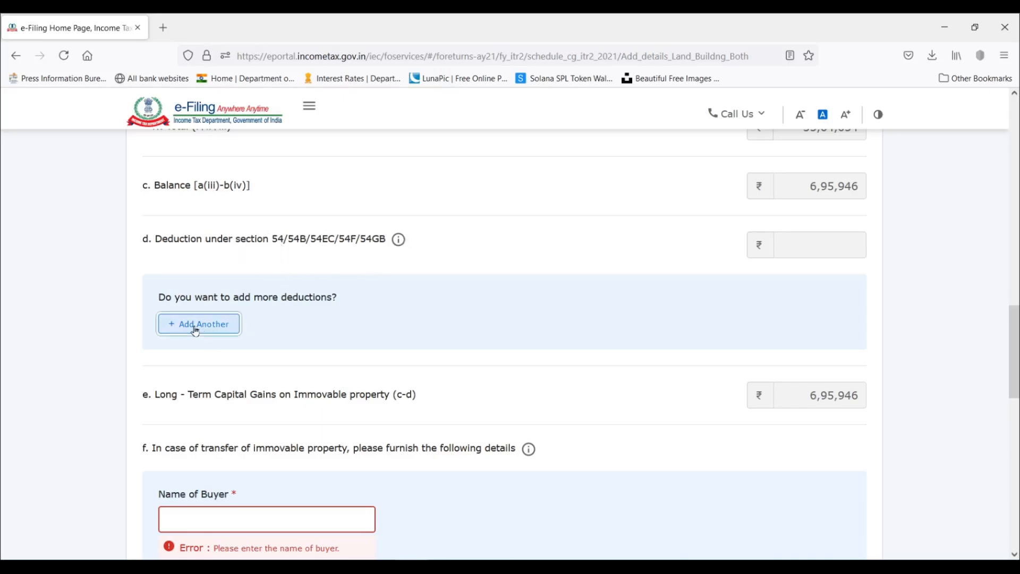
{"action": "left_click", "coordinate": [276, 341]}
{"action": "scroll", "coordinate": [267, 420], "scroll_direction": "down", "scroll_amount": 2}
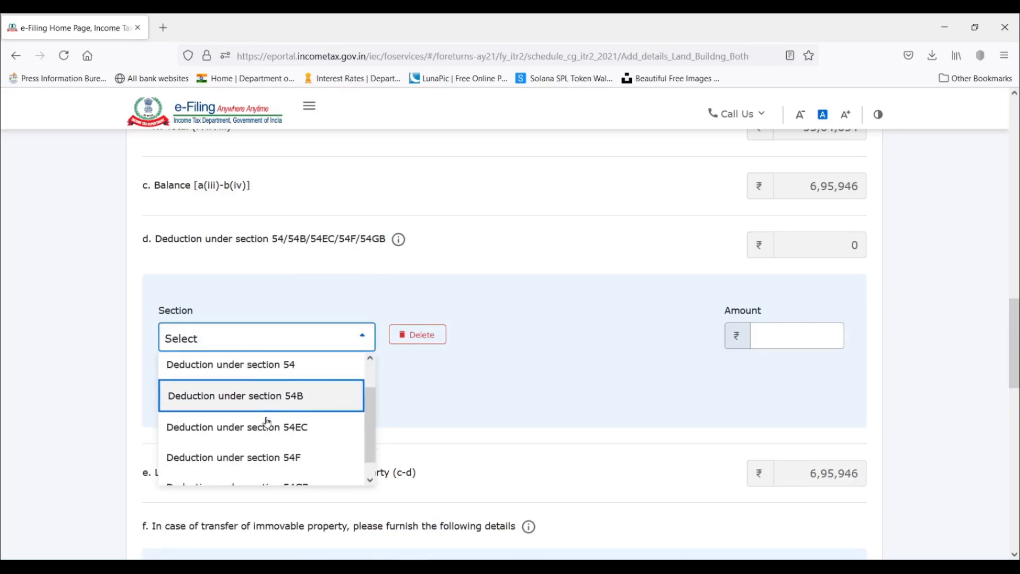
{"action": "scroll", "coordinate": [267, 420], "scroll_direction": "up", "scroll_amount": 2}
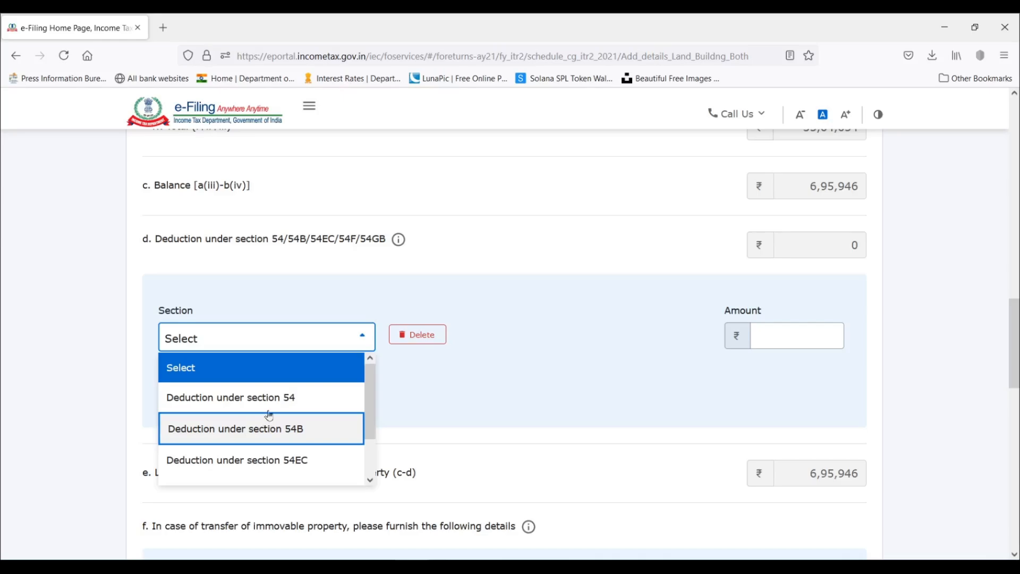
{"action": "scroll", "coordinate": [315, 420], "scroll_direction": "down", "scroll_amount": 2}
{"action": "scroll", "coordinate": [315, 431], "scroll_direction": "up", "scroll_amount": 2}
{"action": "left_click", "coordinate": [605, 304]}
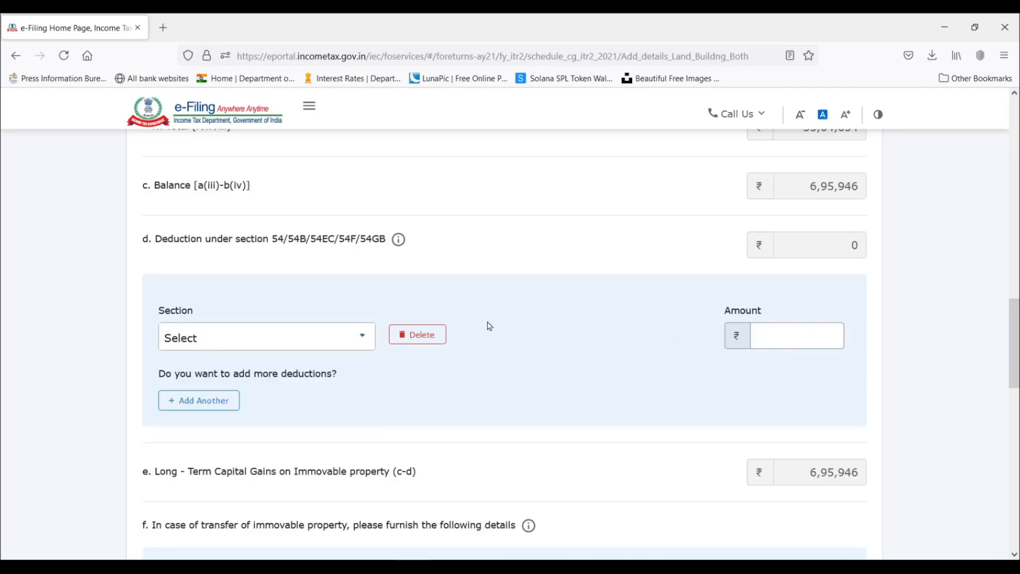
{"action": "left_click", "coordinate": [423, 336]}
{"action": "left_click", "coordinate": [628, 377]}
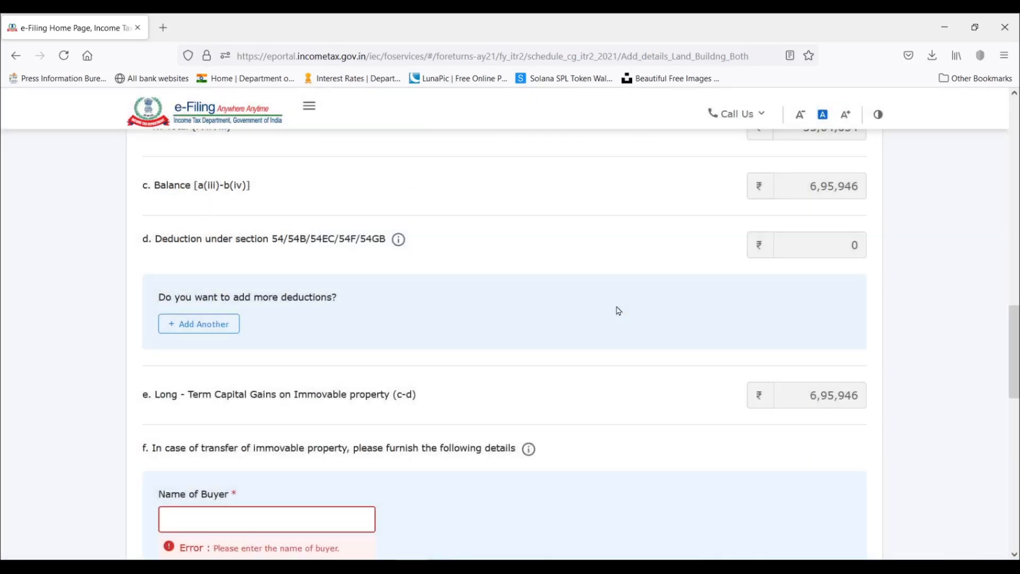
Examine the long-term capital gain on the property and the buyer and property details required in item f.
{"action": "scroll", "coordinate": [631, 262], "scroll_direction": "down", "scroll_amount": 3}
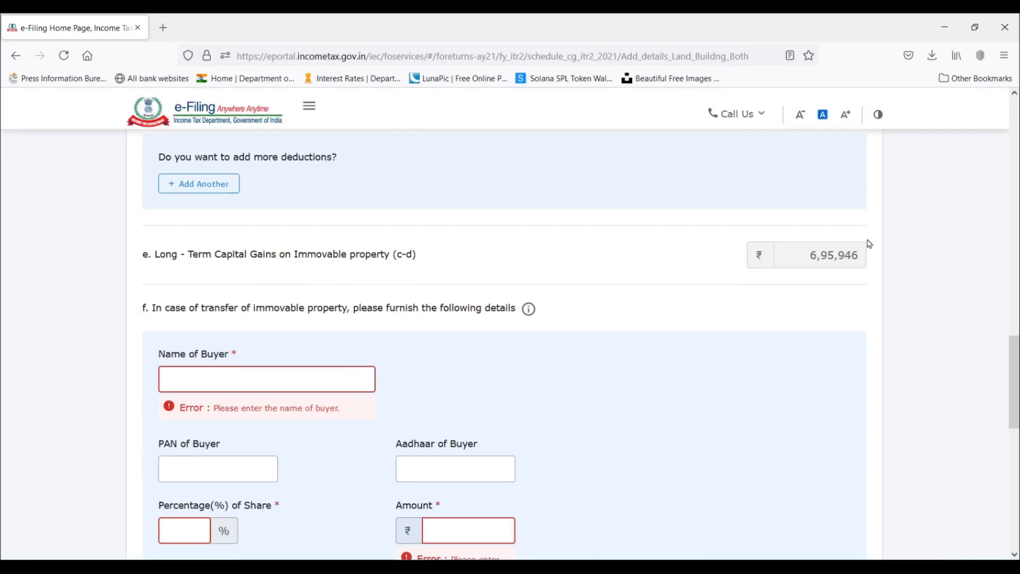
{"action": "scroll", "coordinate": [726, 226], "scroll_direction": "down", "scroll_amount": 4}
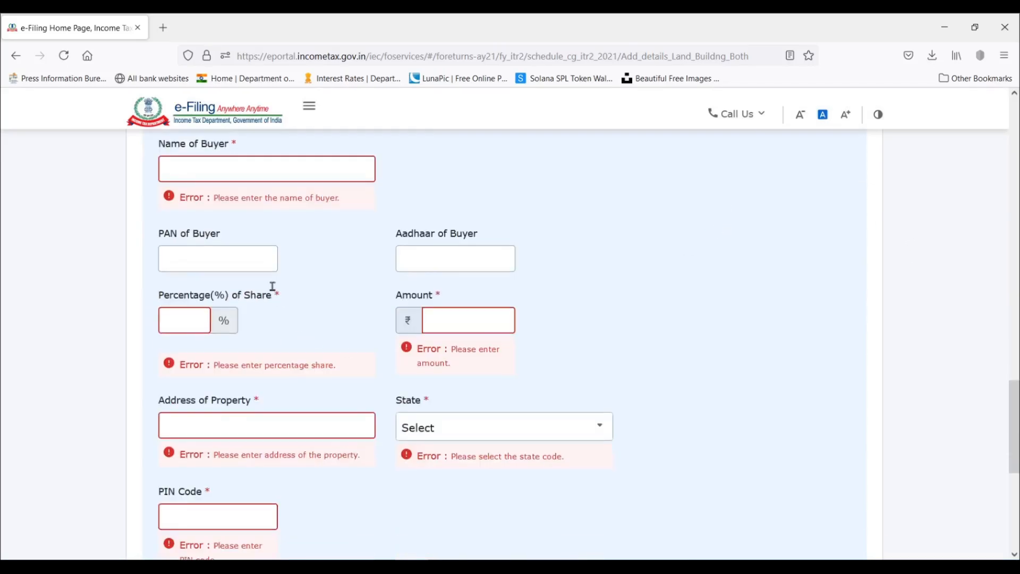
{"action": "scroll", "coordinate": [334, 412], "scroll_direction": "down", "scroll_amount": 3}
{"action": "scroll", "coordinate": [337, 402], "scroll_direction": "up", "scroll_amount": 7}
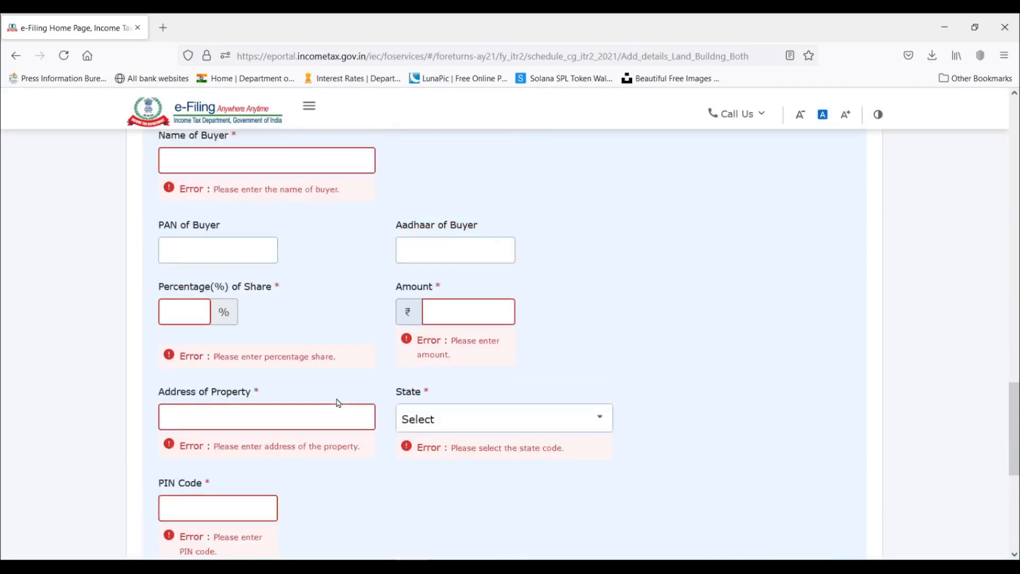
{"action": "scroll", "coordinate": [330, 394], "scroll_direction": "down", "scroll_amount": 6}
{"action": "scroll", "coordinate": [365, 388], "scroll_direction": "up", "scroll_amount": 4}
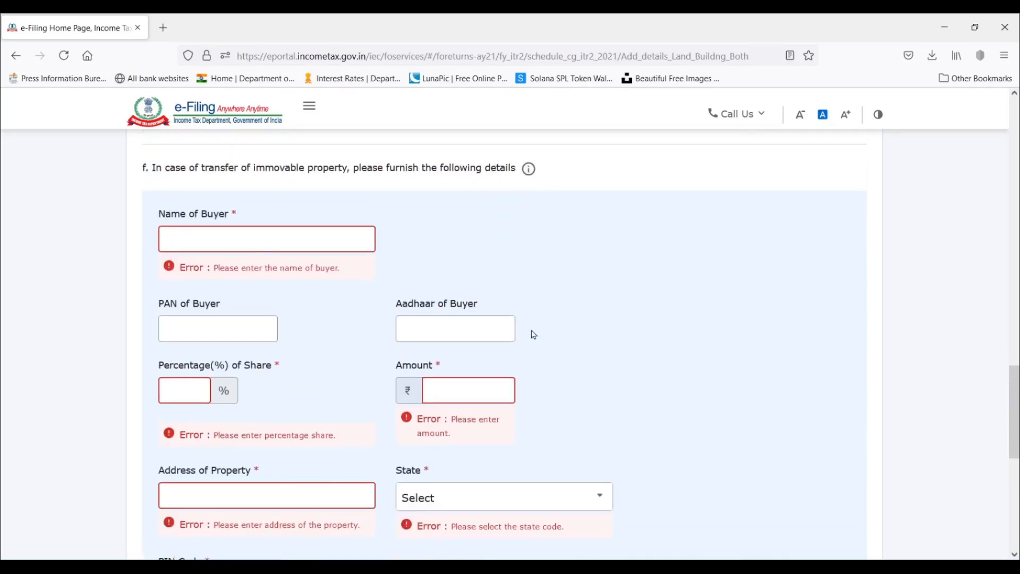
Reset the dates of purchase and sale used for the short-term or long-term capital gain calculation.
{"action": "scroll", "coordinate": [570, 378], "scroll_direction": "up", "scroll_amount": 5}
{"action": "scroll", "coordinate": [575, 375], "scroll_direction": "up", "scroll_amount": 11}
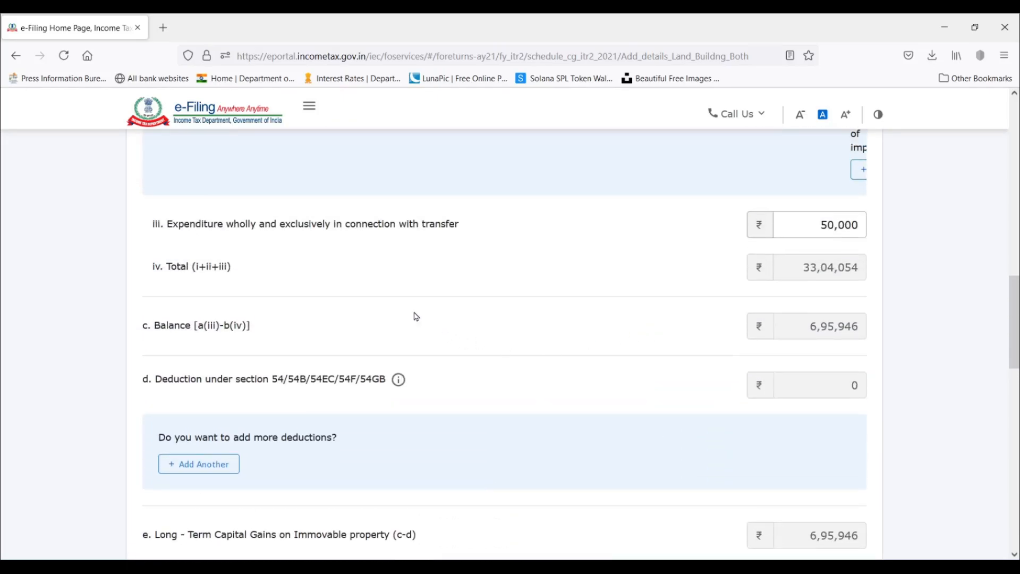
{"action": "scroll", "coordinate": [462, 306], "scroll_direction": "up", "scroll_amount": 3}
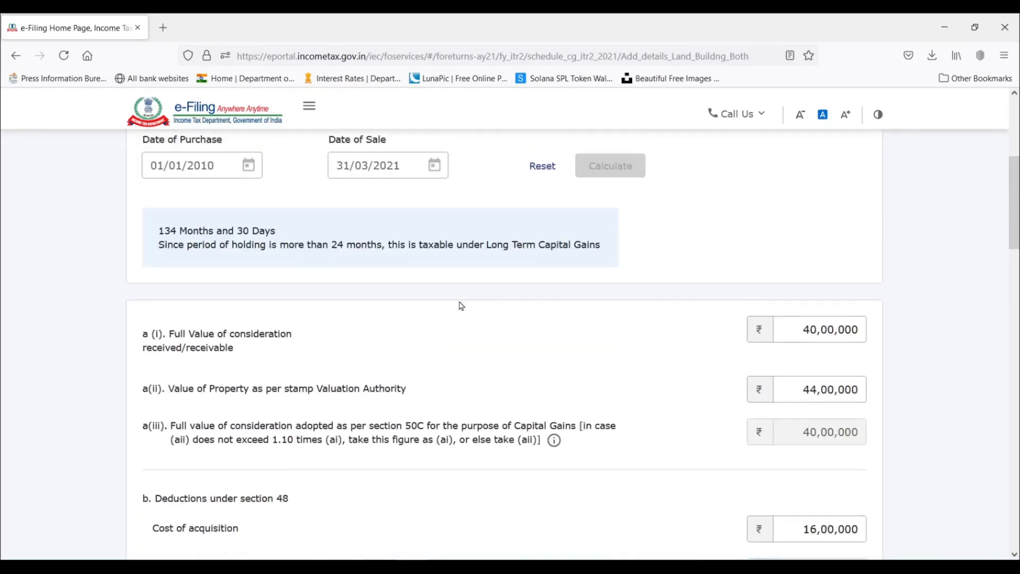
{"action": "scroll", "coordinate": [511, 281], "scroll_direction": "up", "scroll_amount": 3}
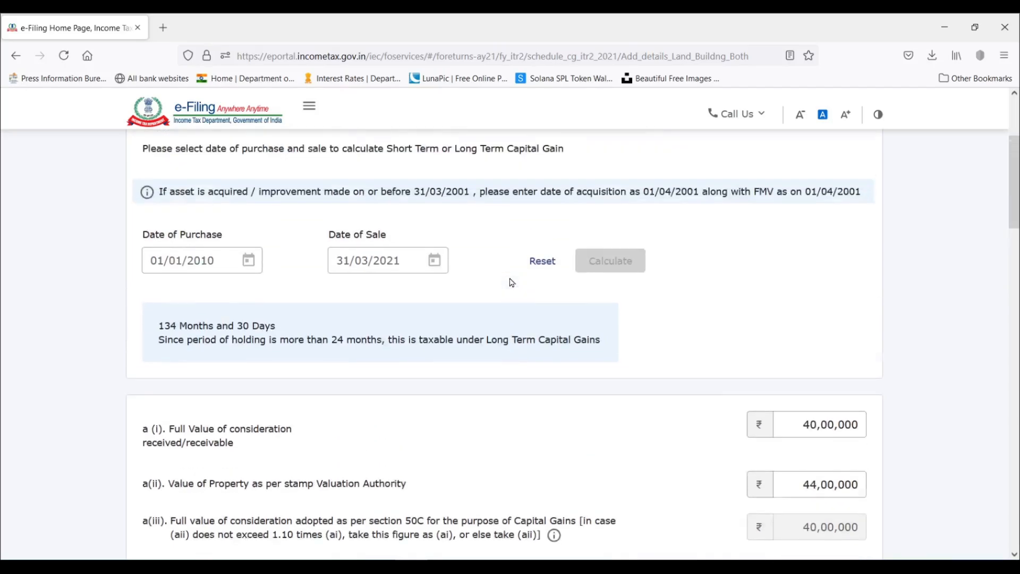
{"action": "scroll", "coordinate": [510, 280], "scroll_direction": "down", "scroll_amount": 1}
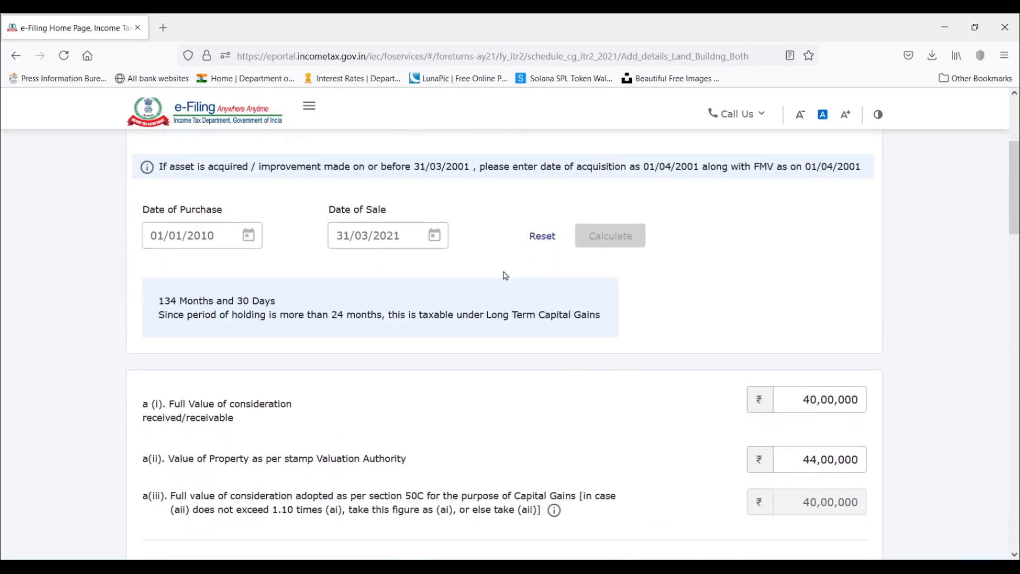
{"action": "left_click", "coordinate": [545, 242]}
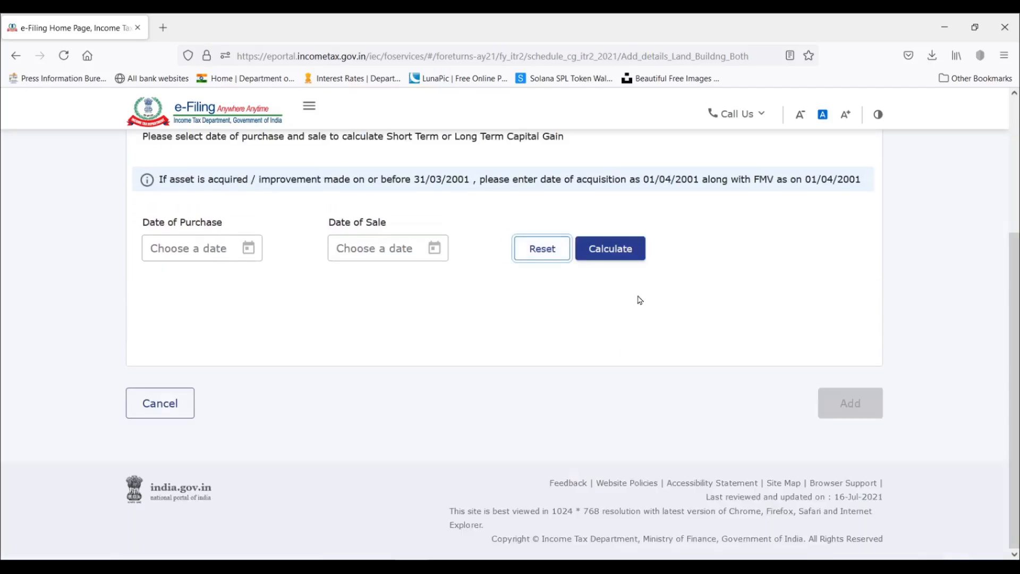
Try to add the property with purchase date 01/12/2019 and sale date 31/03/2021, calculating the type of capital gain.
{"action": "left_click", "coordinate": [247, 249]}
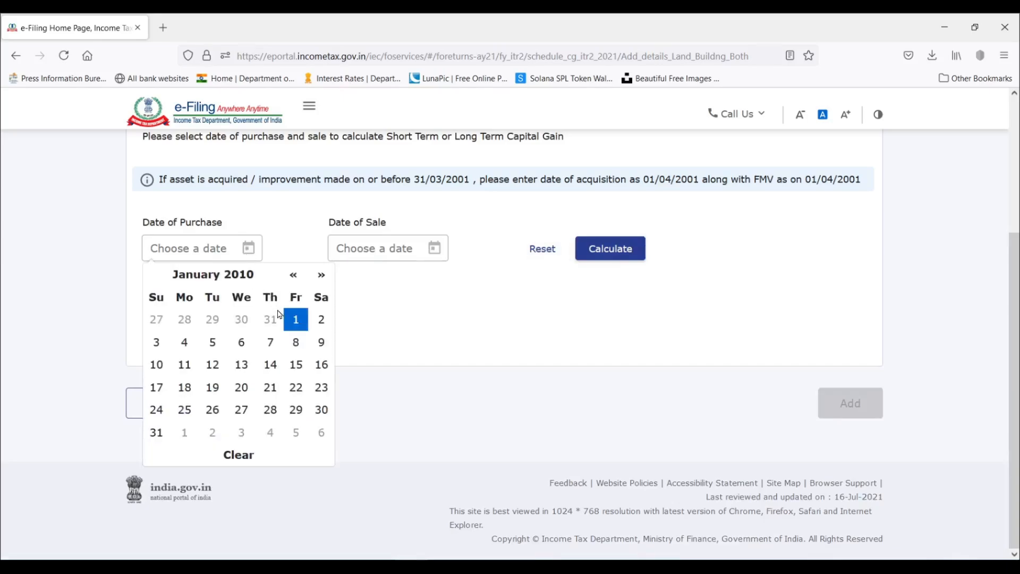
{"action": "left_click", "coordinate": [234, 276]}
{"action": "left_click", "coordinate": [235, 278]}
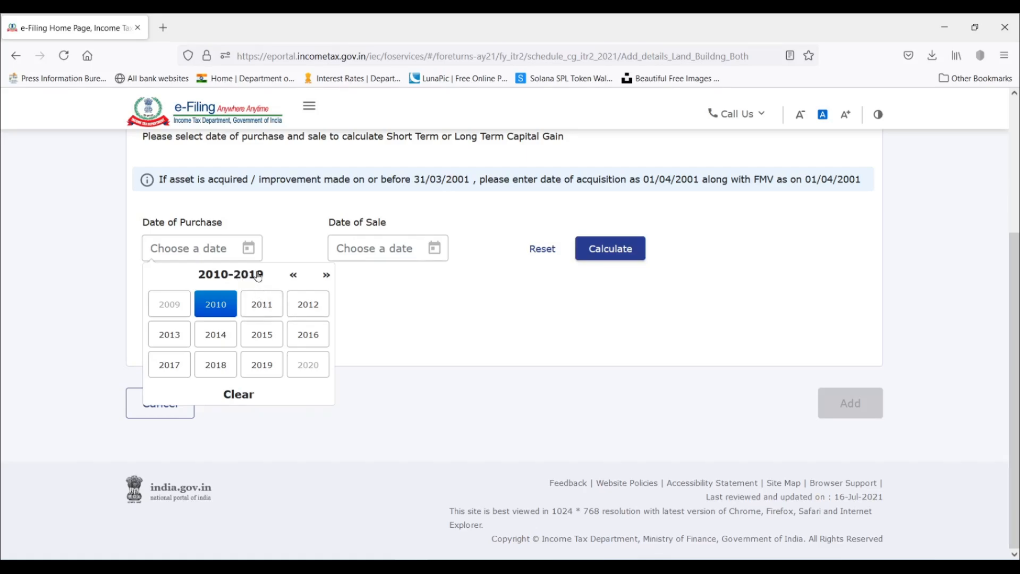
{"action": "left_click", "coordinate": [266, 365]}
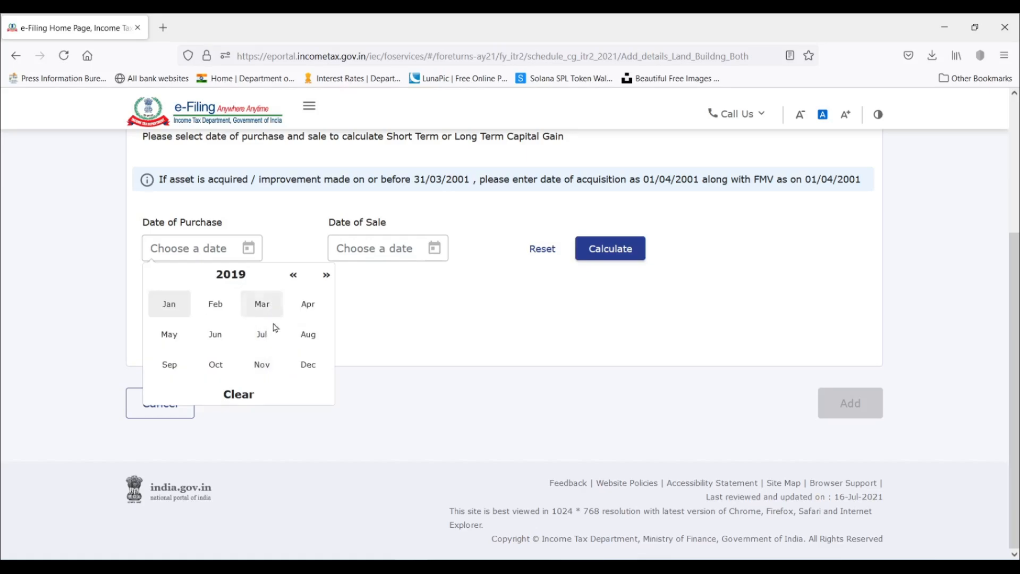
{"action": "left_click", "coordinate": [308, 365]}
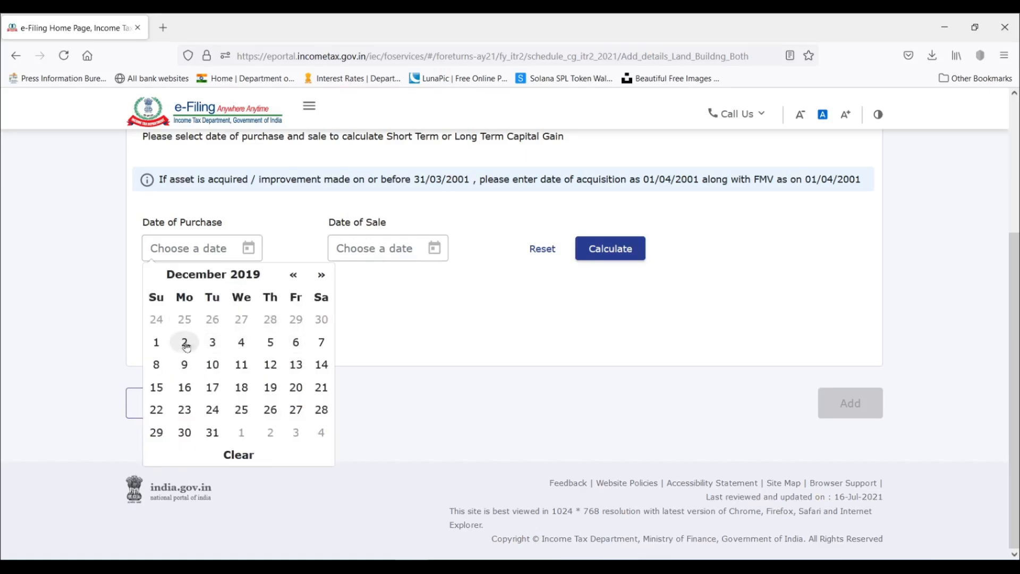
{"action": "left_click", "coordinate": [154, 342]}
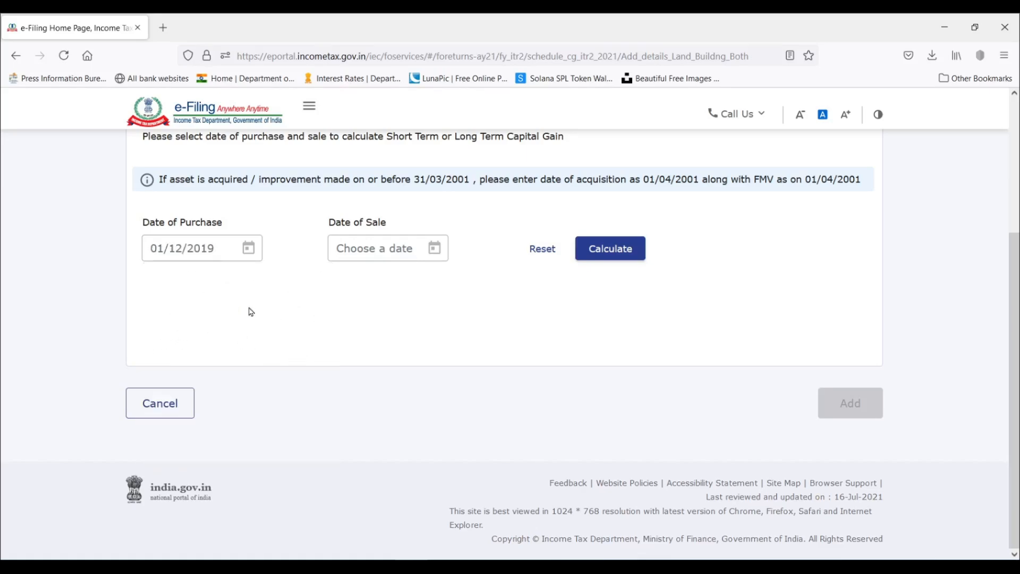
{"action": "left_click", "coordinate": [432, 261]}
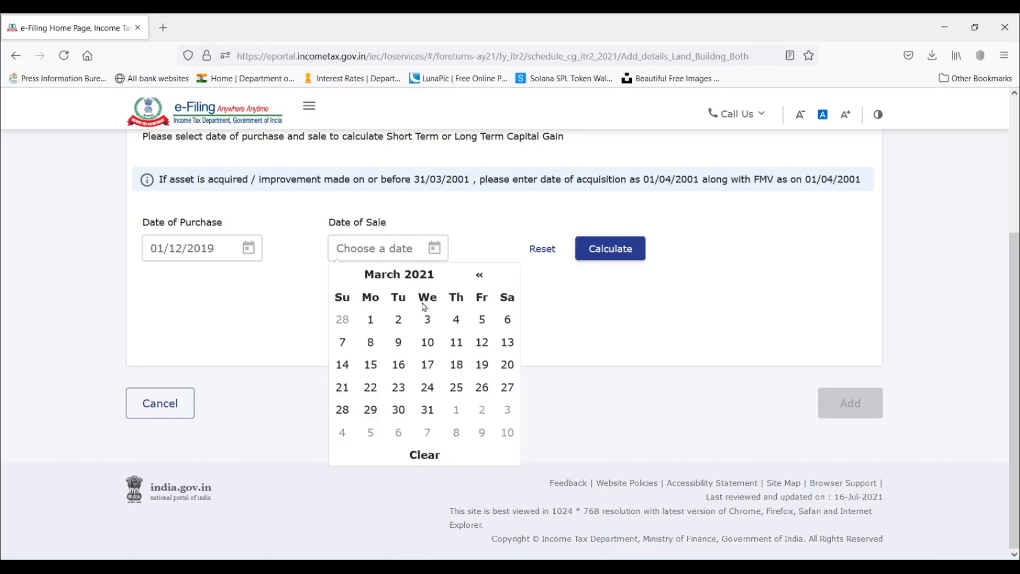
{"action": "left_click", "coordinate": [427, 412]}
{"action": "left_click", "coordinate": [612, 249]}
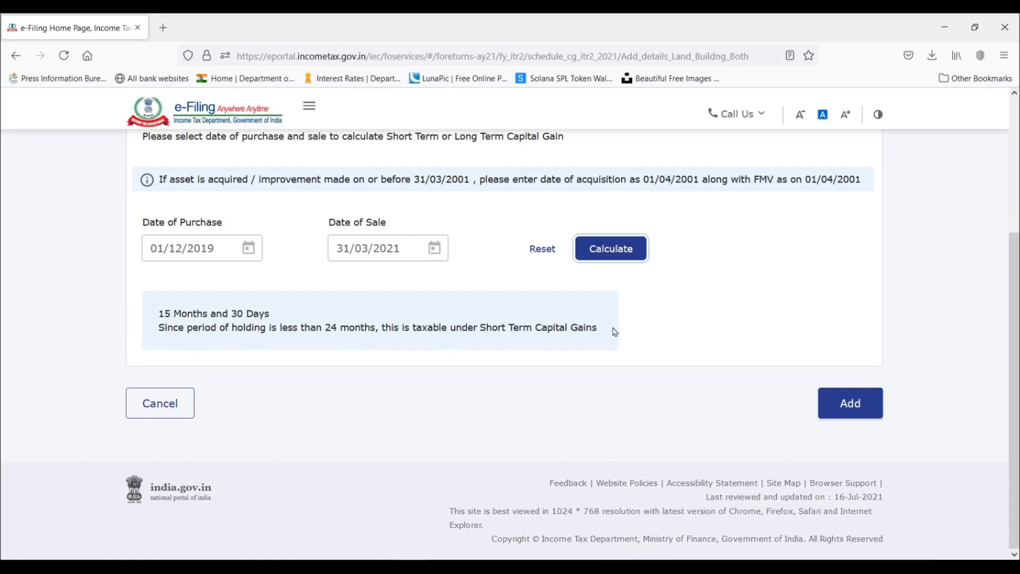
{"action": "left_click", "coordinate": [856, 402]}
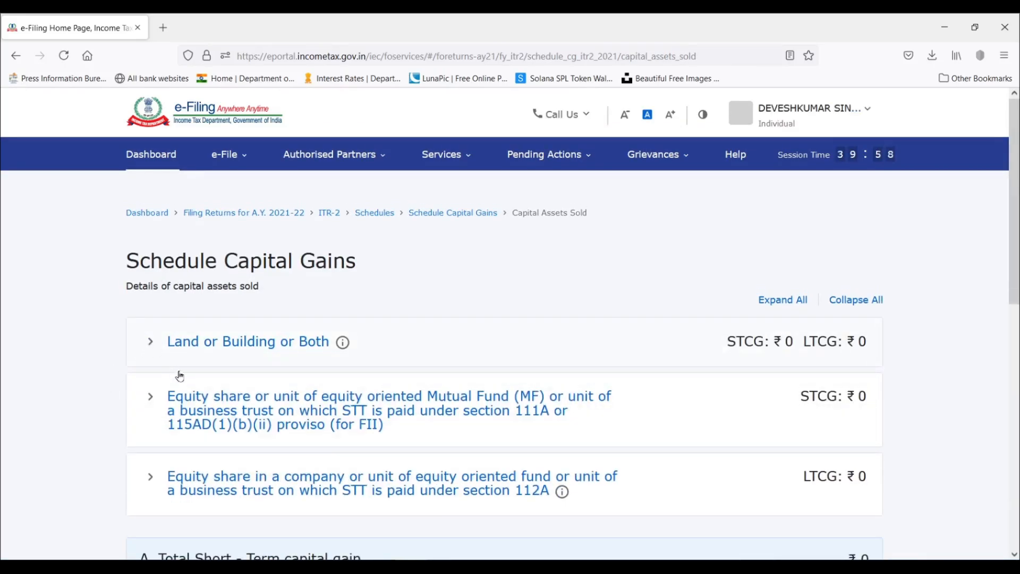
Start a new Land or Building or Both entry and set its date of purchase to 01/01/2020.
{"action": "left_click", "coordinate": [177, 356]}
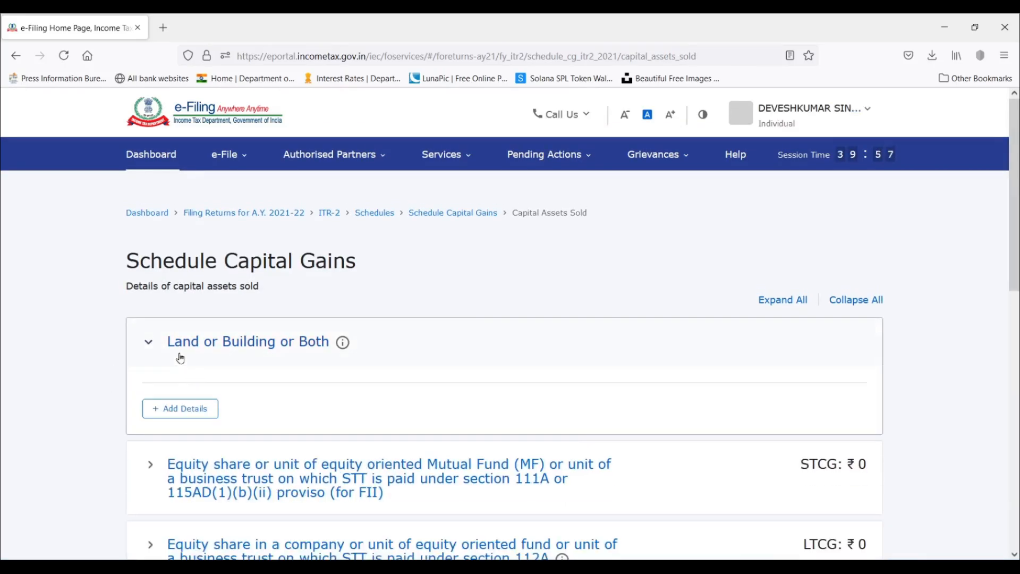
{"action": "left_click", "coordinate": [176, 415]}
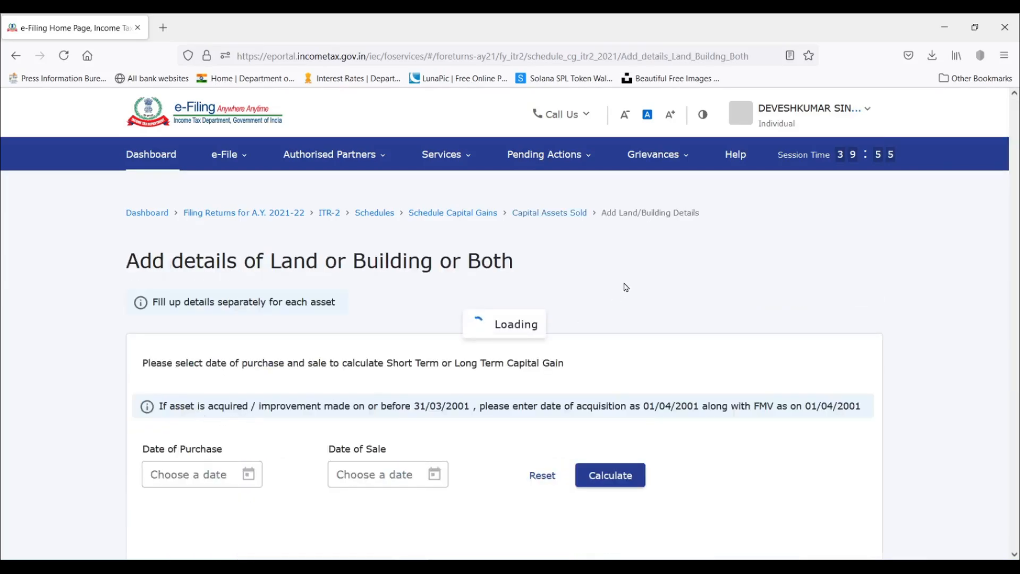
{"action": "scroll", "coordinate": [506, 333], "scroll_direction": "down", "scroll_amount": 3}
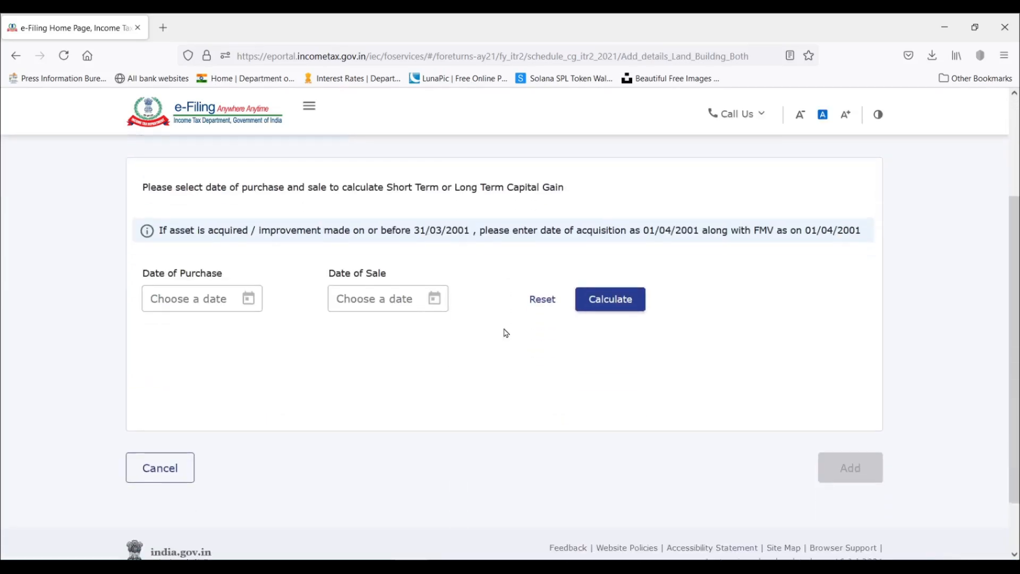
{"action": "left_click", "coordinate": [248, 299]}
{"action": "left_click", "coordinate": [269, 327]}
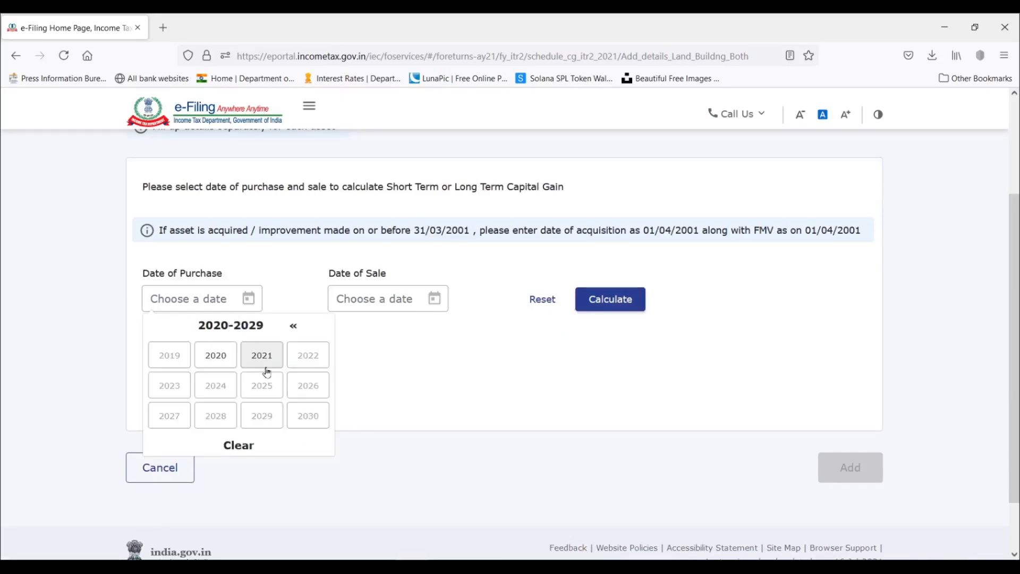
{"action": "left_click", "coordinate": [214, 354]}
{"action": "left_click", "coordinate": [170, 356]}
{"action": "left_click", "coordinate": [241, 371]}
Set the date of sale to 31/03/2021, calculate the type of capital gain and add the gain details section.
{"action": "left_click", "coordinate": [434, 299]}
{"action": "left_click", "coordinate": [426, 463]}
{"action": "left_click", "coordinate": [610, 299]}
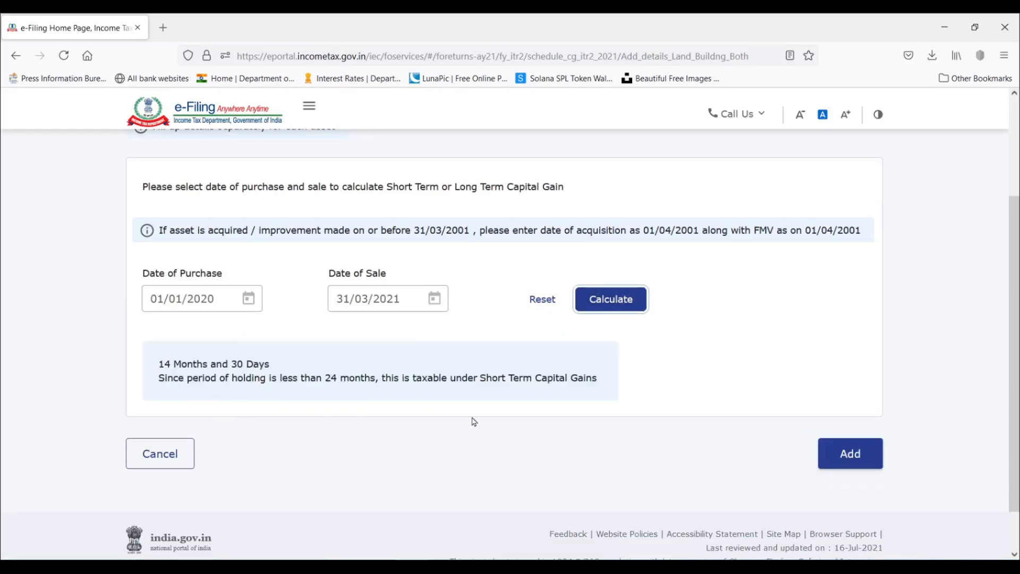
{"action": "scroll", "coordinate": [583, 360], "scroll_direction": "down", "scroll_amount": 2}
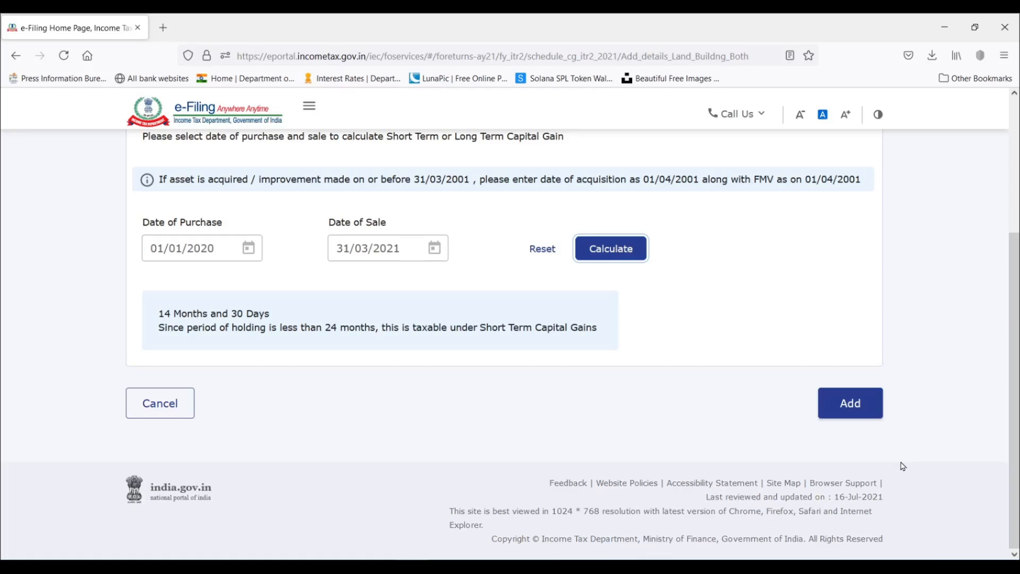
{"action": "left_click", "coordinate": [863, 410]}
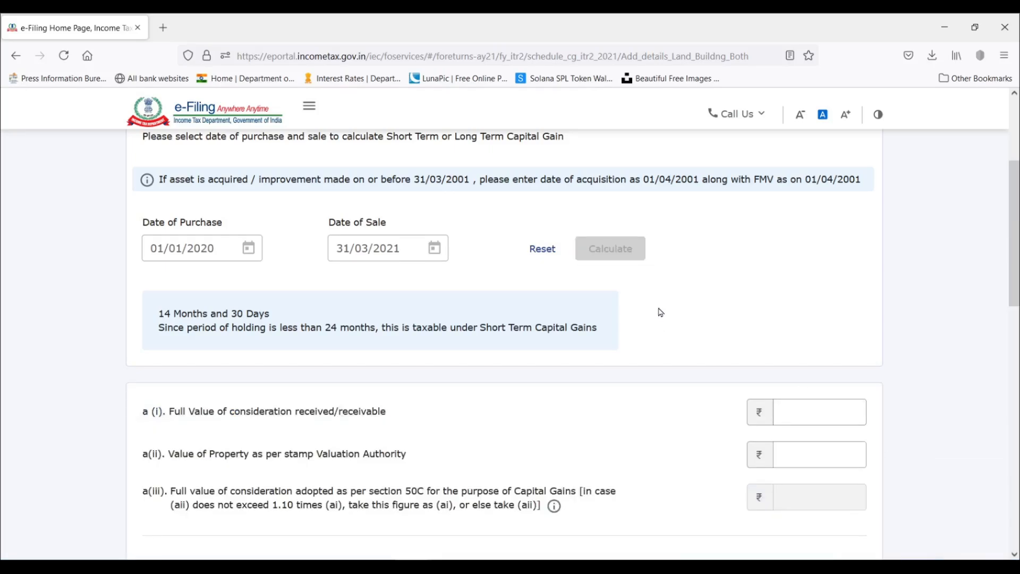
Enter 1000000 as full value of consideration received and 950000 as the property's value per the stamp valuation authority.
{"action": "scroll", "coordinate": [661, 312], "scroll_direction": "down", "scroll_amount": 3}
{"action": "scroll", "coordinate": [661, 312], "scroll_direction": "down", "scroll_amount": 10}
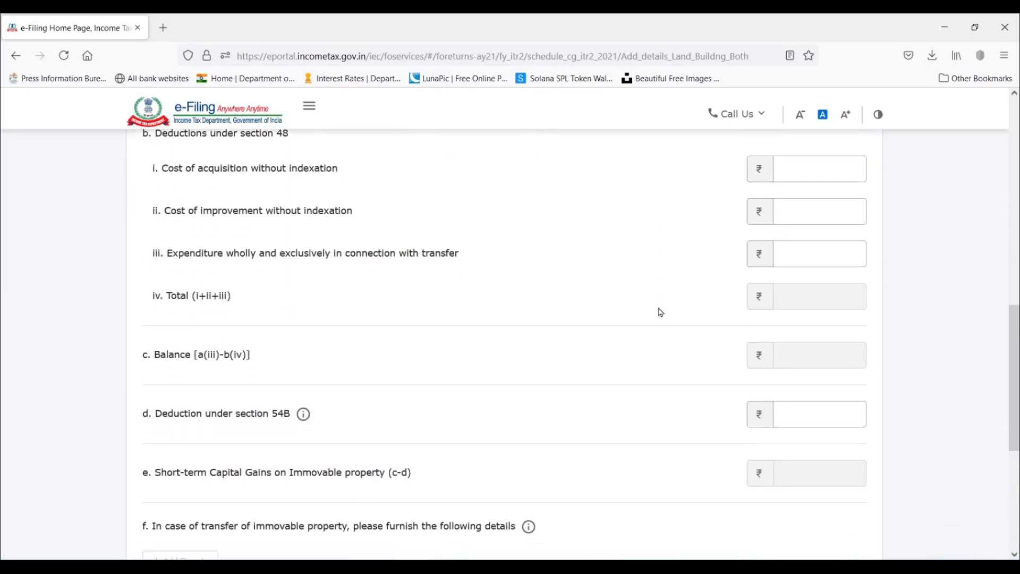
{"action": "scroll", "coordinate": [661, 312], "scroll_direction": "up", "scroll_amount": 10}
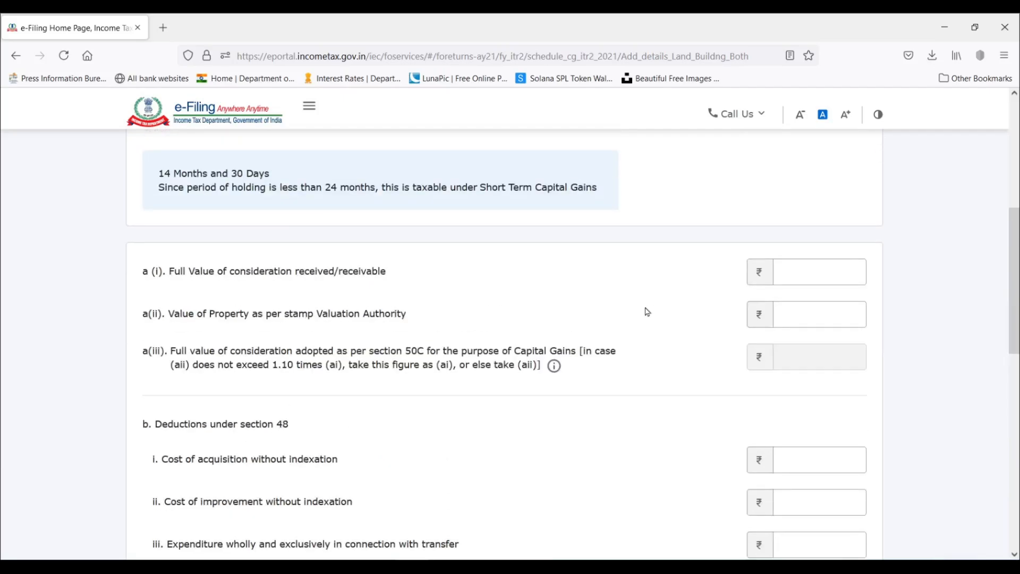
{"action": "left_click", "coordinate": [785, 272]}
{"action": "type", "text": "1000000"}
{"action": "left_click", "coordinate": [828, 316]}
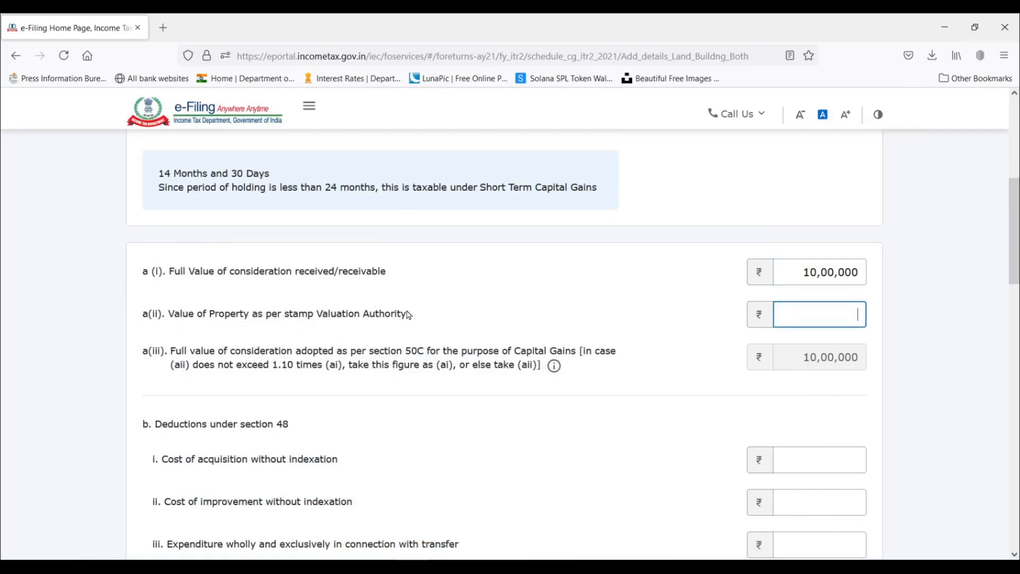
{"action": "left_click", "coordinate": [844, 319]}
{"action": "type", "text": "950000"}
{"action": "left_click", "coordinate": [902, 322]}
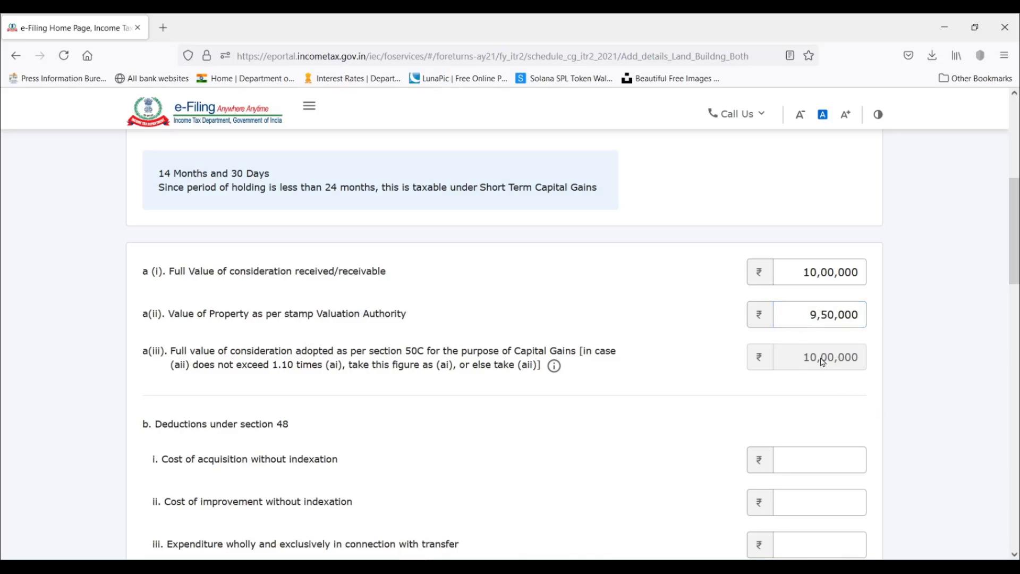
Under the section 48 deductions, enter 800000 as cost of acquisition without indexation and 5000 as expenditure in connection with transfer.
{"action": "scroll", "coordinate": [823, 362], "scroll_direction": "down", "scroll_amount": 2}
{"action": "scroll", "coordinate": [823, 363], "scroll_direction": "down", "scroll_amount": 2}
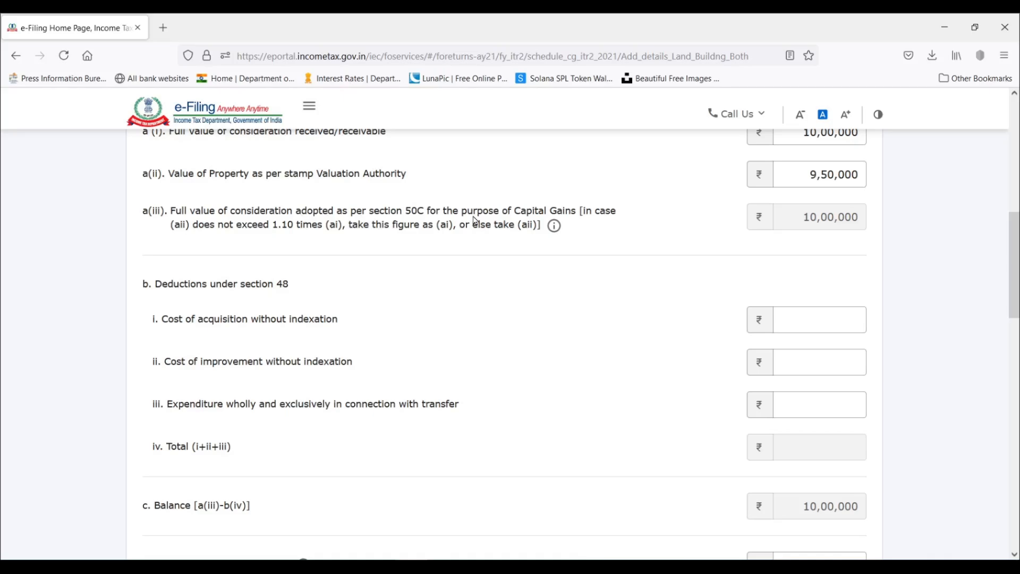
{"action": "scroll", "coordinate": [474, 220], "scroll_direction": "down", "scroll_amount": 2}
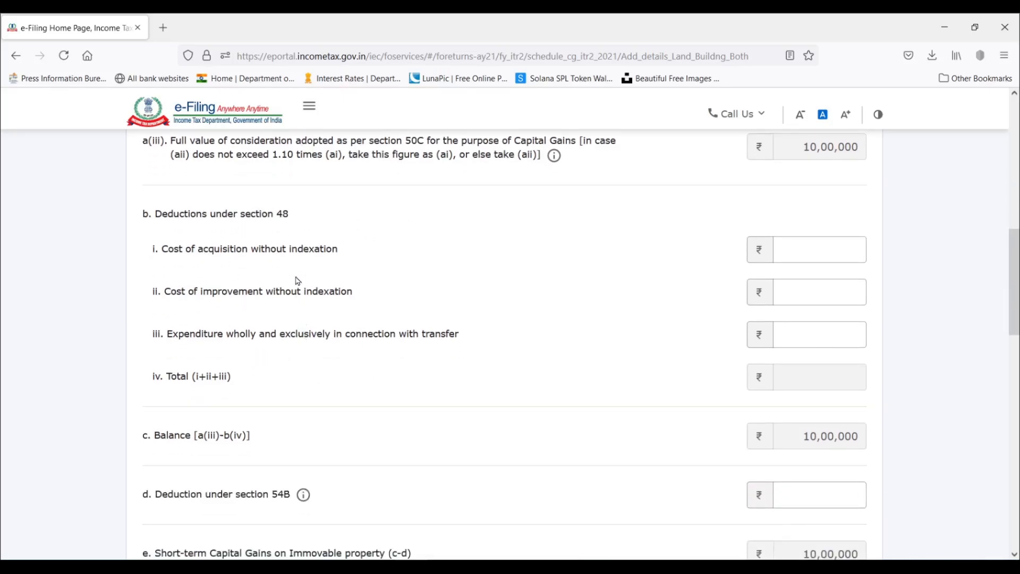
{"action": "left_click_drag", "start_coordinate": [291, 250], "coordinate": [349, 262]}
{"action": "left_click", "coordinate": [333, 258]}
{"action": "scroll", "coordinate": [498, 329], "scroll_direction": "up", "scroll_amount": 2}
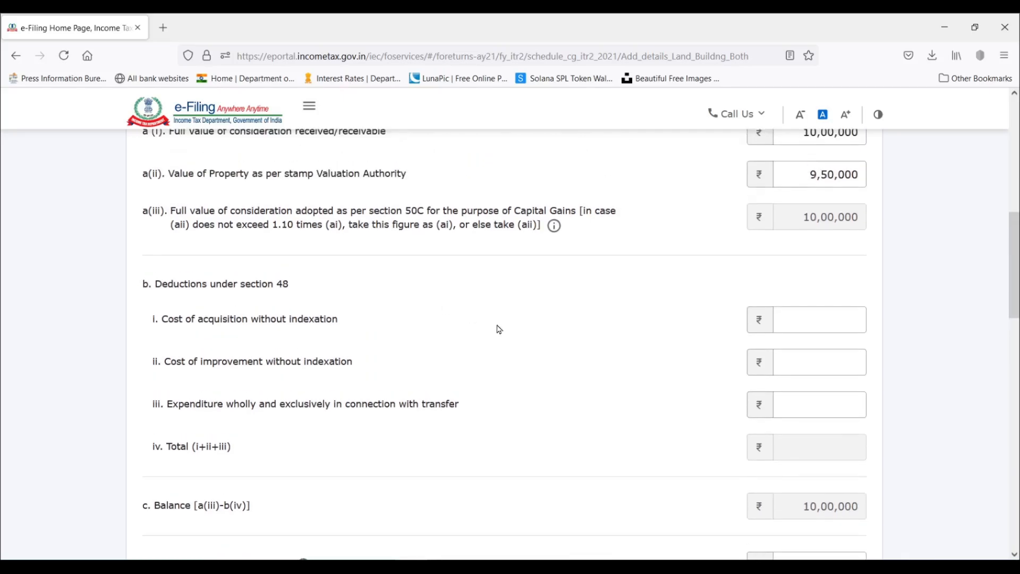
{"action": "scroll", "coordinate": [499, 329], "scroll_direction": "down", "scroll_amount": 2}
{"action": "left_click", "coordinate": [823, 247]}
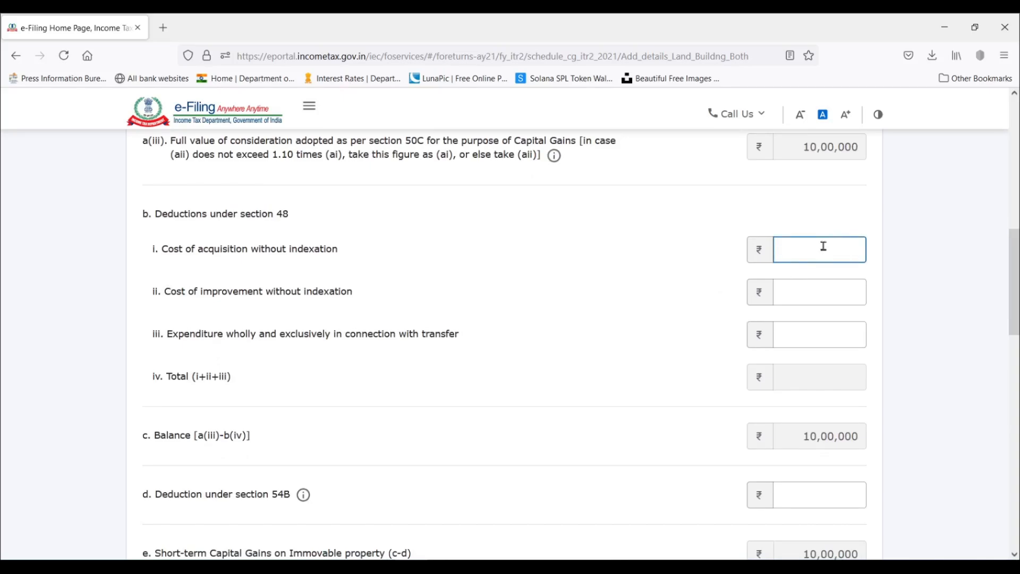
{"action": "type", "text": "800000"}
{"action": "left_click", "coordinate": [830, 290]}
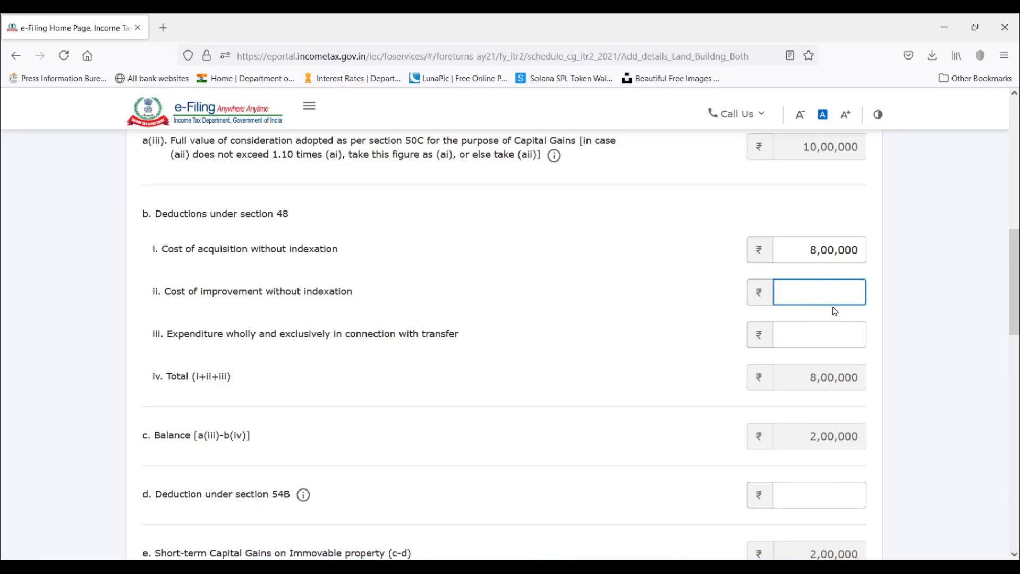
{"action": "left_click", "coordinate": [844, 334]}
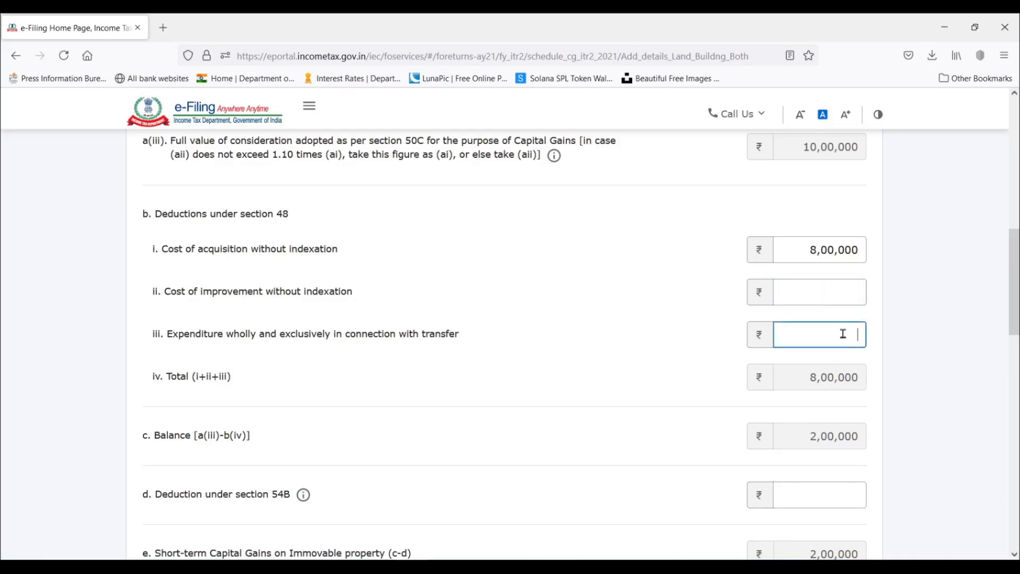
{"action": "type", "text": "5000"}
{"action": "left_click", "coordinate": [646, 443]}
Examine the section 54B deduction, the short-term capital gain on the property and the buyer details required in item f.
{"action": "scroll", "coordinate": [960, 327], "scroll_direction": "down", "scroll_amount": 3}
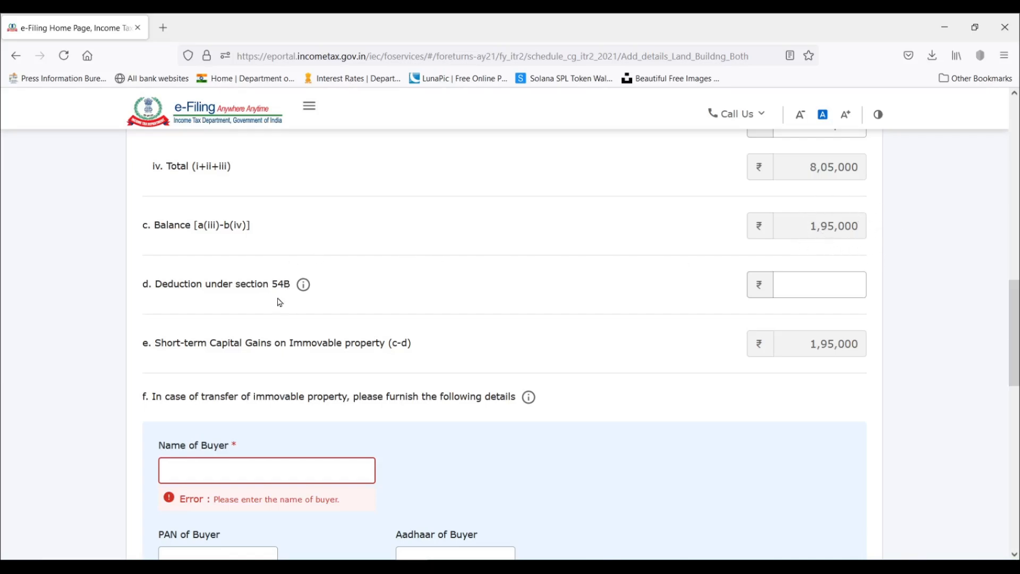
{"action": "left_click", "coordinate": [803, 286]}
{"action": "scroll", "coordinate": [850, 287], "scroll_direction": "down", "scroll_amount": 2}
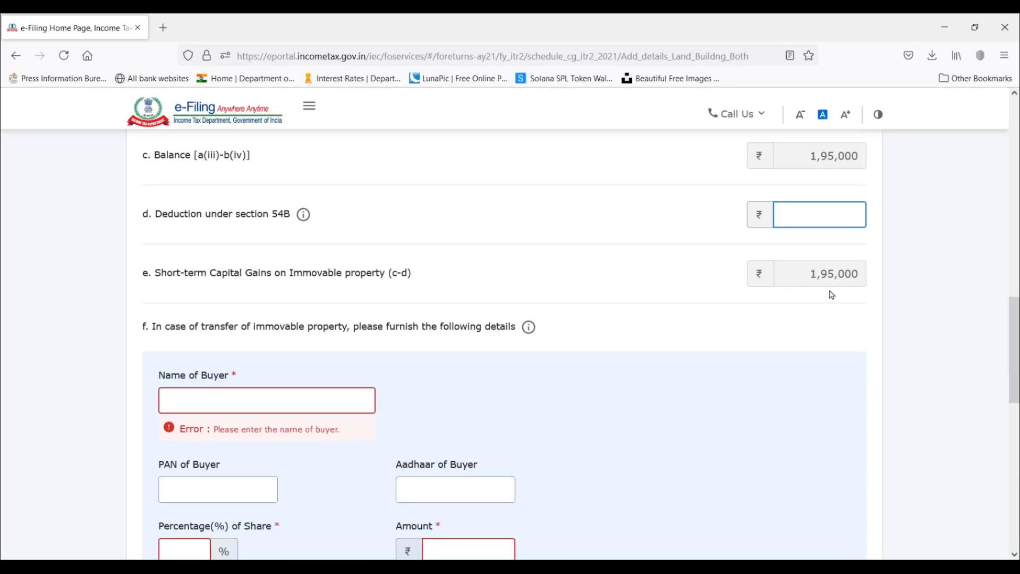
{"action": "scroll", "coordinate": [829, 283], "scroll_direction": "down", "scroll_amount": 2}
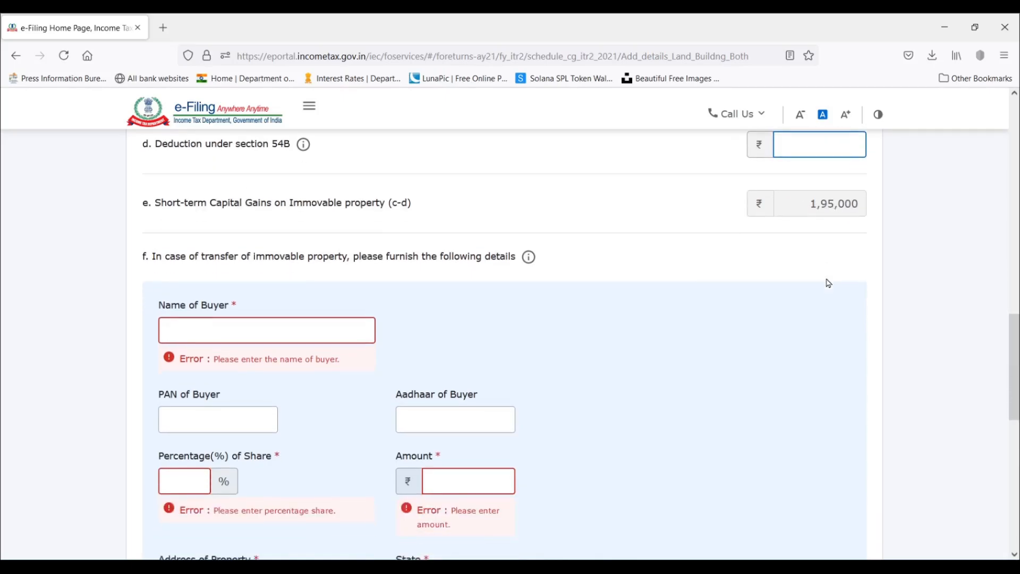
{"action": "scroll", "coordinate": [830, 283], "scroll_direction": "down", "scroll_amount": 4}
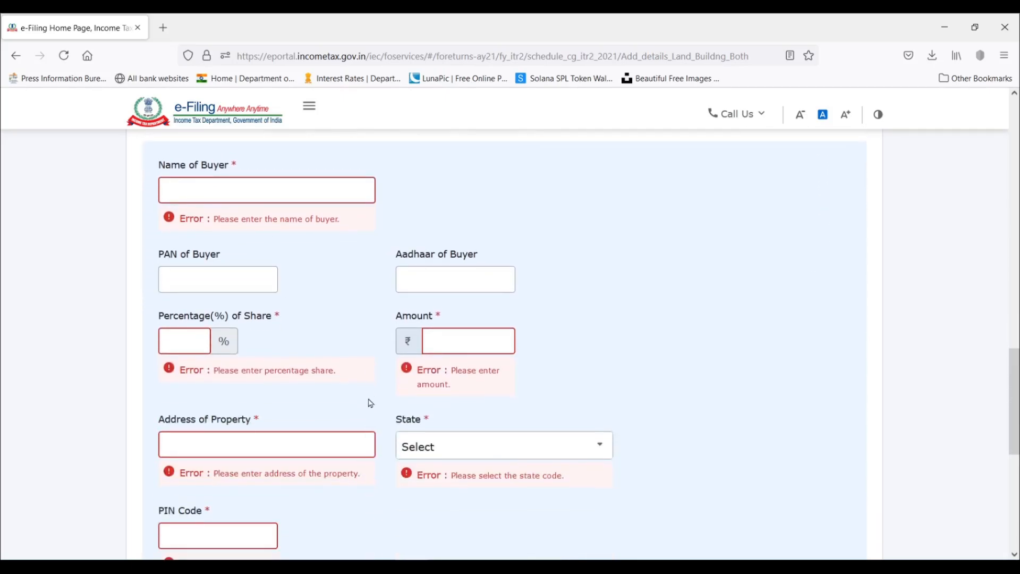
{"action": "scroll", "coordinate": [368, 393], "scroll_direction": "down", "scroll_amount": 4}
{"action": "scroll", "coordinate": [372, 409], "scroll_direction": "up", "scroll_amount": 8}
{"action": "scroll", "coordinate": [271, 326], "scroll_direction": "down", "scroll_amount": 4}
Enter the buyer's full name in the property transfer details.
{"action": "left_click", "coordinate": [252, 202]}
{"action": "type", "text": "Sample Sharma"}
{"action": "key", "text": "Tab"}
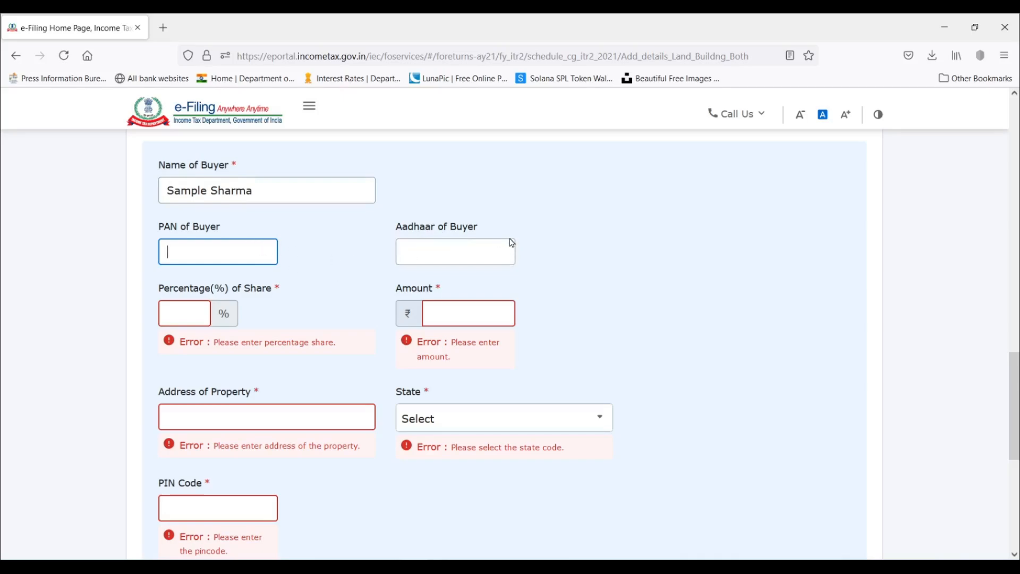
Set the buyer's percentage of share to 100 and the amount to 1000000.
{"action": "left_click", "coordinate": [189, 311]}
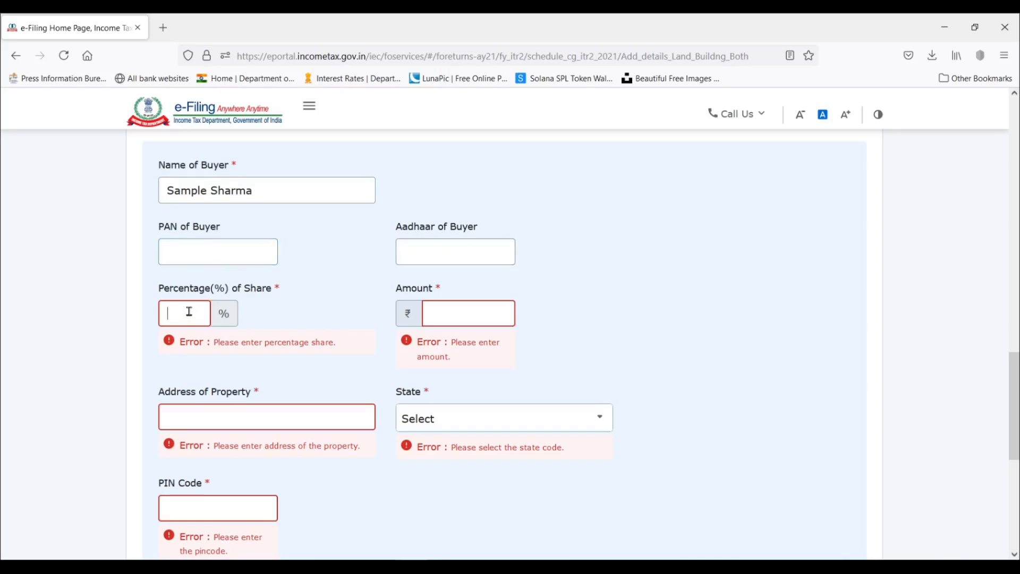
{"action": "type", "text": "100"}
{"action": "left_click", "coordinate": [480, 312]}
{"action": "type", "text": "100000"}
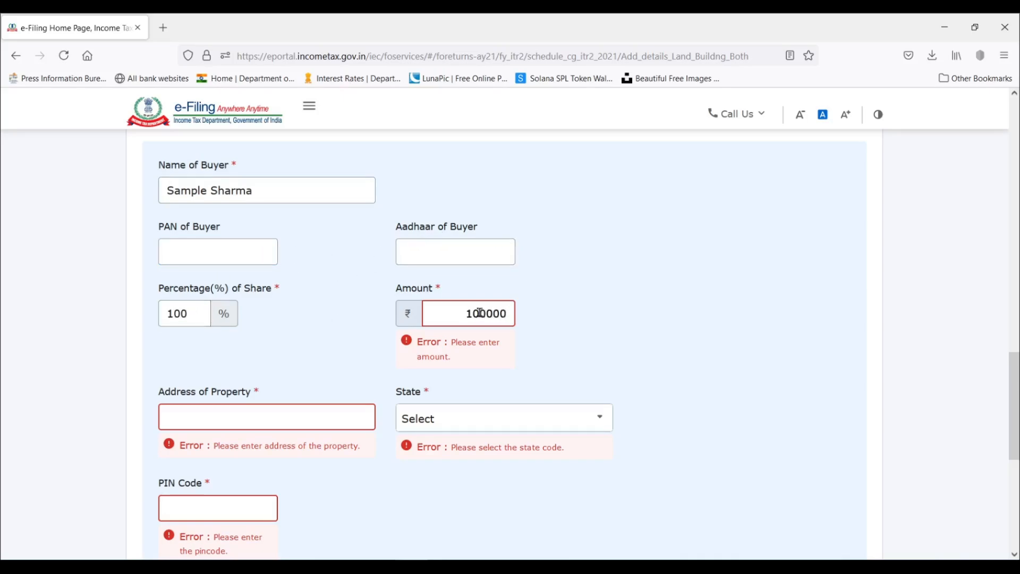
{"action": "left_click", "coordinate": [555, 331]}
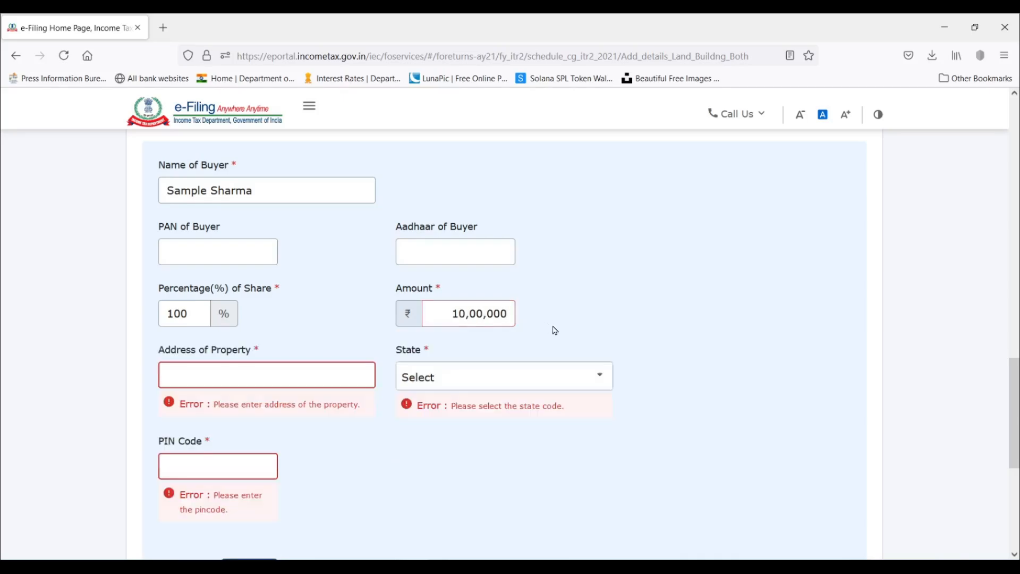
Enter the property's address, Maharashtra as the state and the postal PIN code, and add the buyer details to the entry.
{"action": "left_click", "coordinate": [291, 383]}
{"action": "type", "text": "sample nagar"}
{"action": "left_click", "coordinate": [574, 385]}
{"action": "scroll", "coordinate": [565, 474], "scroll_direction": "down", "scroll_amount": 10}
{"action": "left_click", "coordinate": [563, 493]}
{"action": "left_click", "coordinate": [232, 440]}
{"action": "type", "text": "400703"}
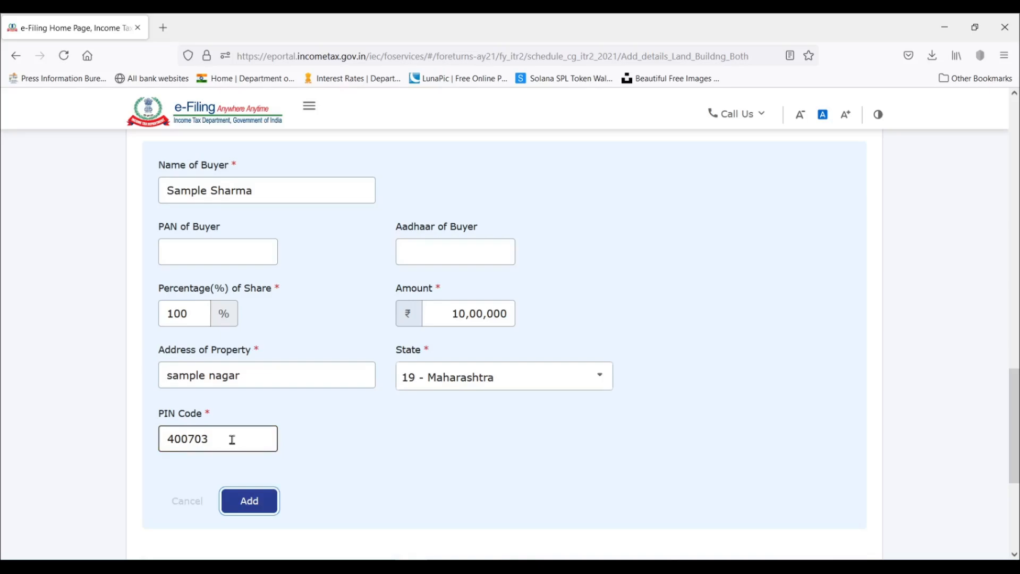
{"action": "left_click", "coordinate": [419, 412]}
{"action": "left_click", "coordinate": [255, 504]}
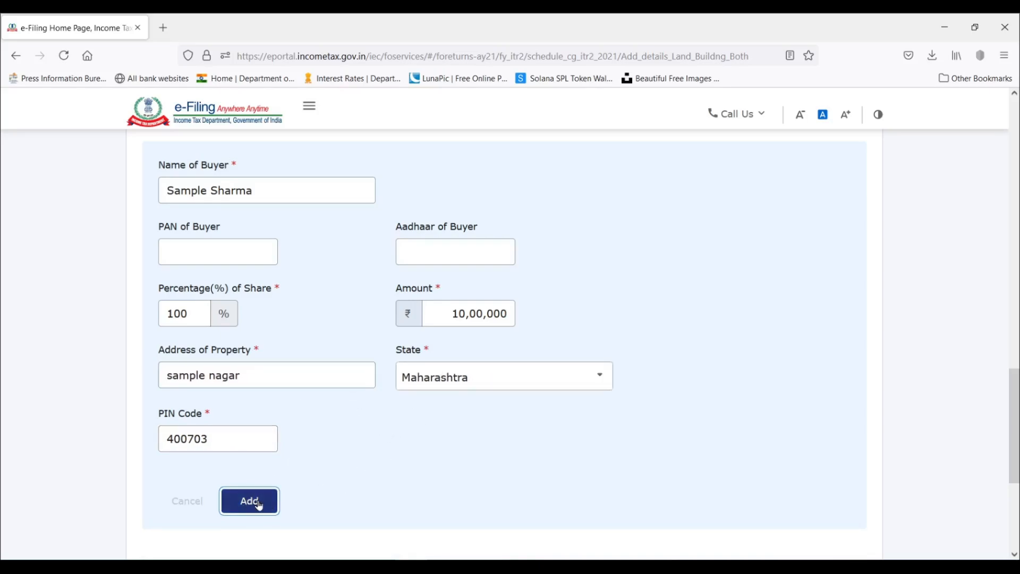
Add the buyer to the property transfer details and save the completed land or building entry to Schedule Capital Gains.
{"action": "left_click", "coordinate": [258, 504]}
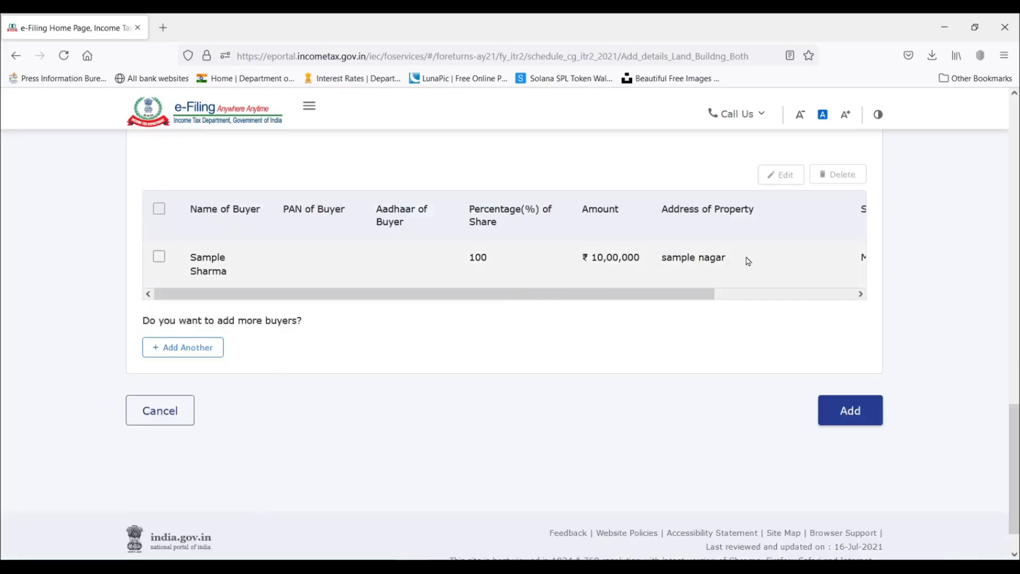
{"action": "mouse_move", "coordinate": [699, 296]}
{"action": "left_mouse_down"}
{"action": "mouse_move", "coordinate": [838, 298]}
{"action": "mouse_move", "coordinate": [706, 294]}
{"action": "left_mouse_up"}
{"action": "scroll", "coordinate": [707, 292], "scroll_direction": "up", "scroll_amount": 4}
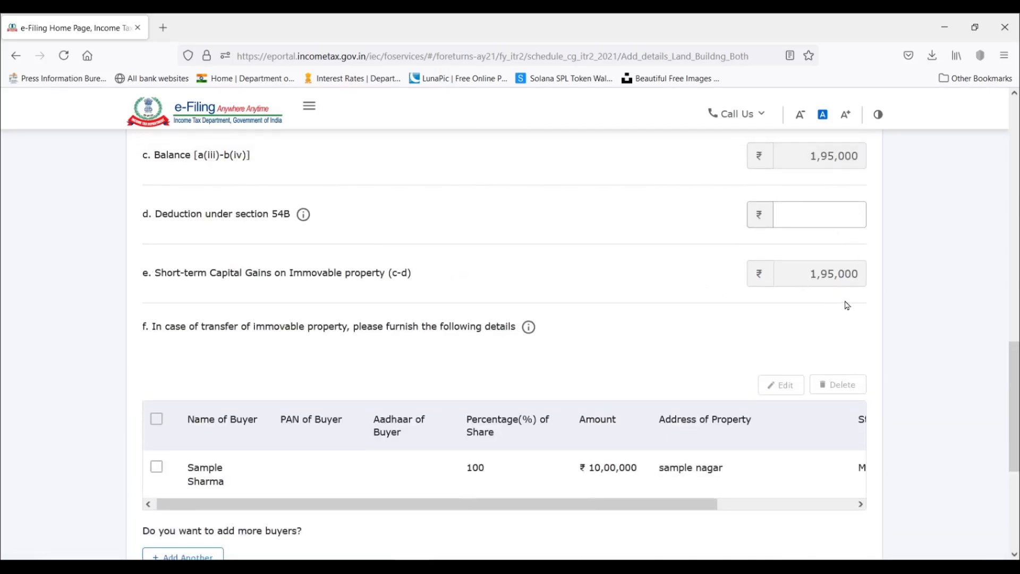
{"action": "scroll", "coordinate": [848, 305], "scroll_direction": "down", "scroll_amount": 5}
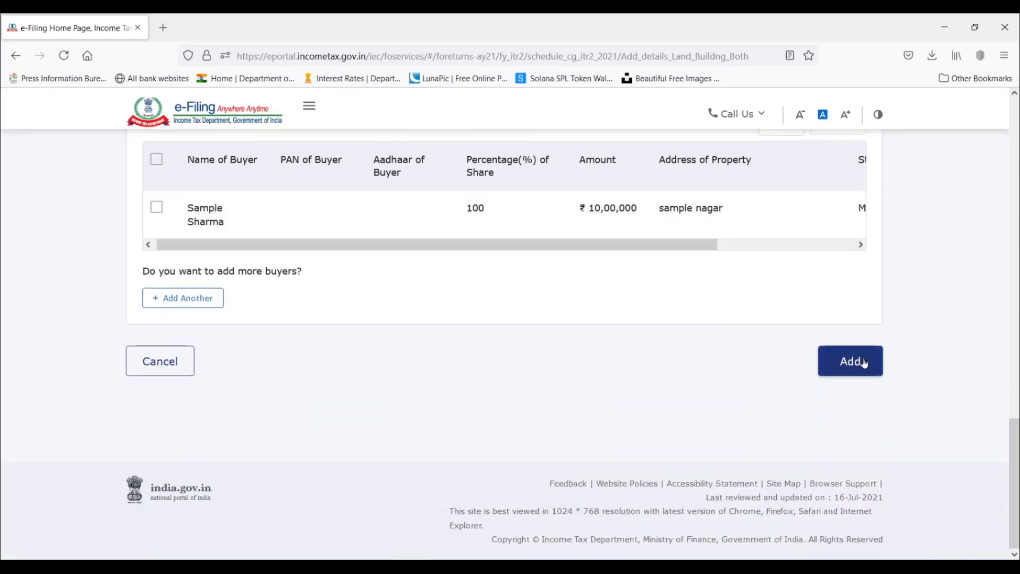
{"action": "left_click", "coordinate": [859, 365]}
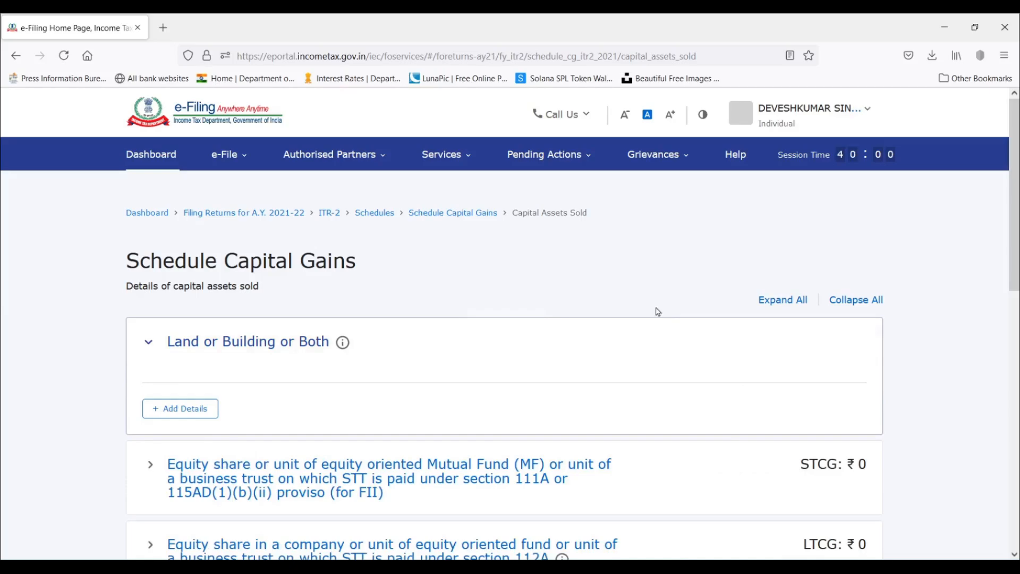
Examine the Land or Building section and the short-term, long-term and chargeable capital gain totals in Schedule Capital Gains.
{"action": "scroll", "coordinate": [790, 312], "scroll_direction": "down", "scroll_amount": 2}
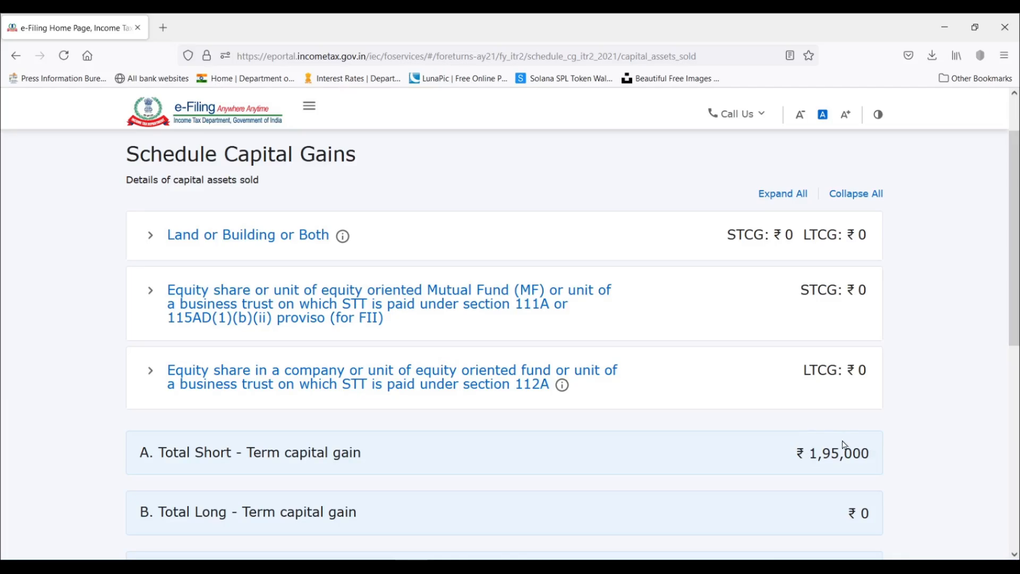
{"action": "scroll", "coordinate": [846, 444], "scroll_direction": "down", "scroll_amount": 2}
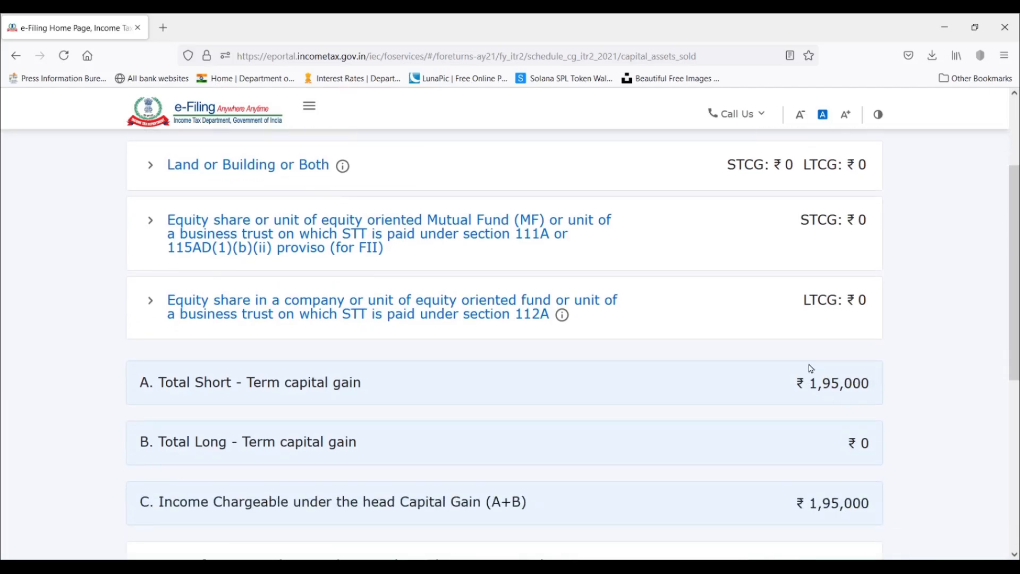
{"action": "scroll", "coordinate": [850, 376], "scroll_direction": "up", "scroll_amount": 3}
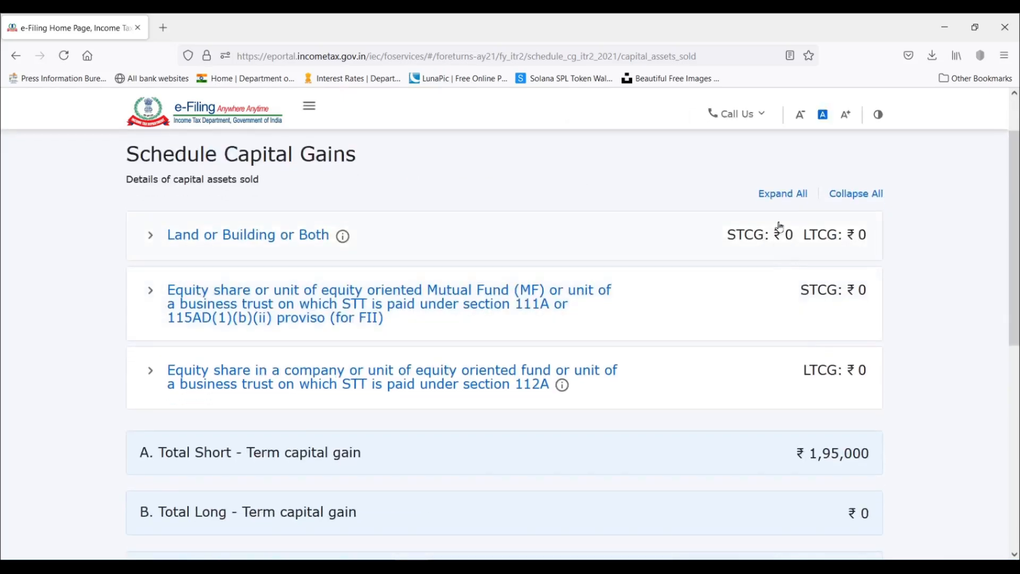
{"action": "left_click", "coordinate": [149, 236]}
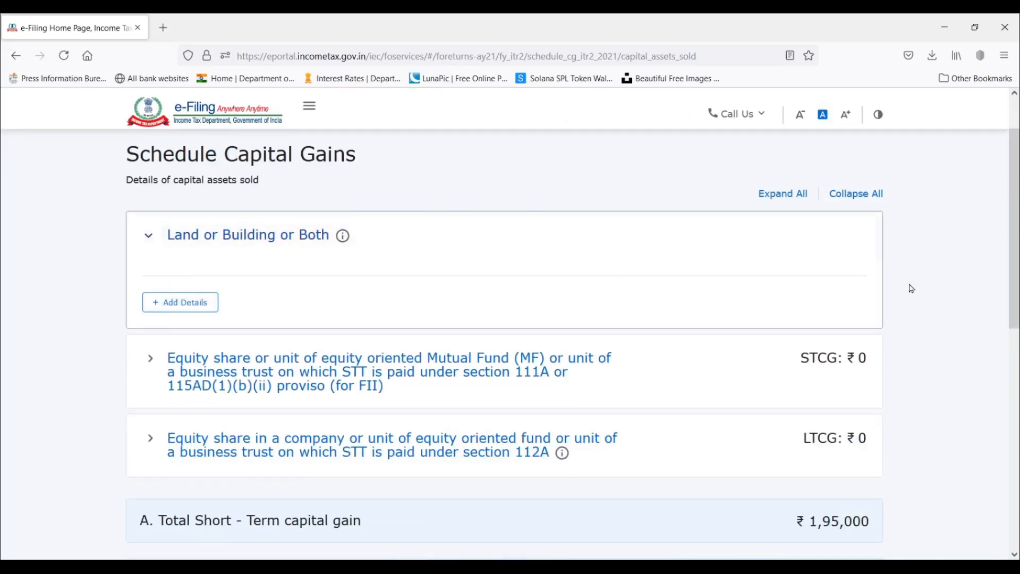
{"action": "left_click", "coordinate": [151, 235]}
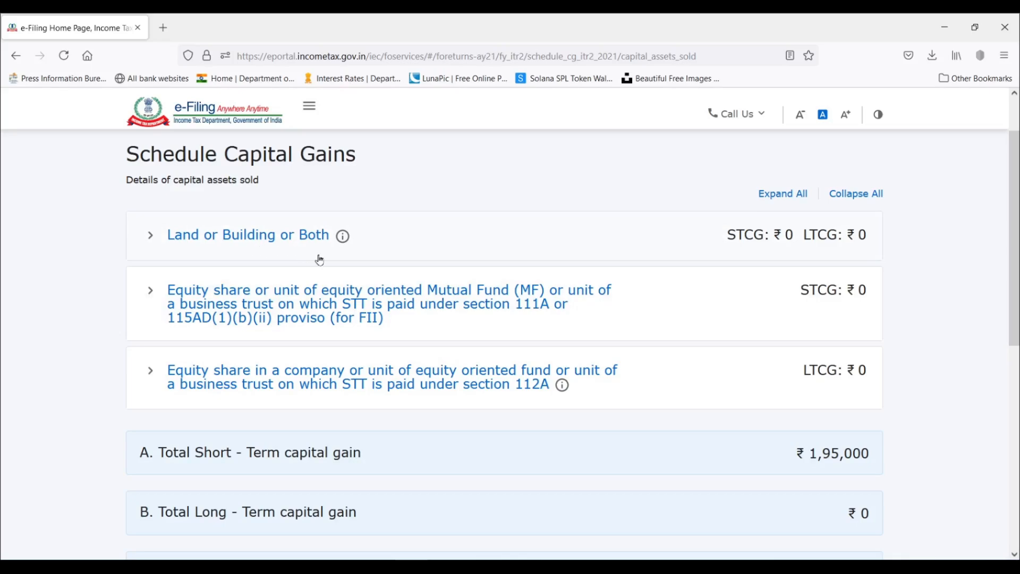
{"action": "scroll", "coordinate": [496, 266], "scroll_direction": "down", "scroll_amount": 2}
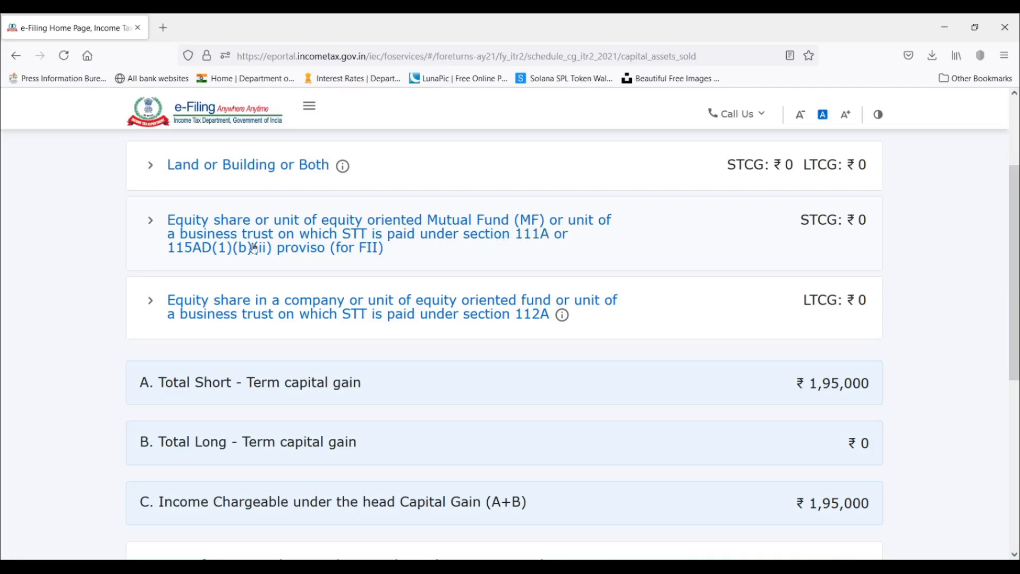
{"action": "scroll", "coordinate": [151, 223], "scroll_direction": "up", "scroll_amount": 2}
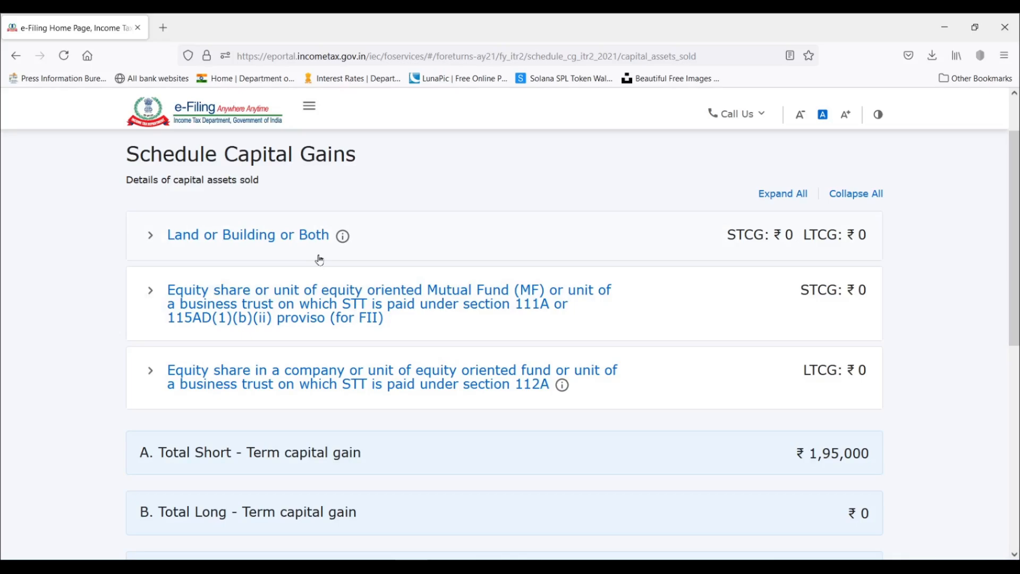
Start adding sale details for STT-paid equity shares or equity-oriented mutual funds and select Section 111A.
{"action": "scroll", "coordinate": [496, 267], "scroll_direction": "down", "scroll_amount": 2}
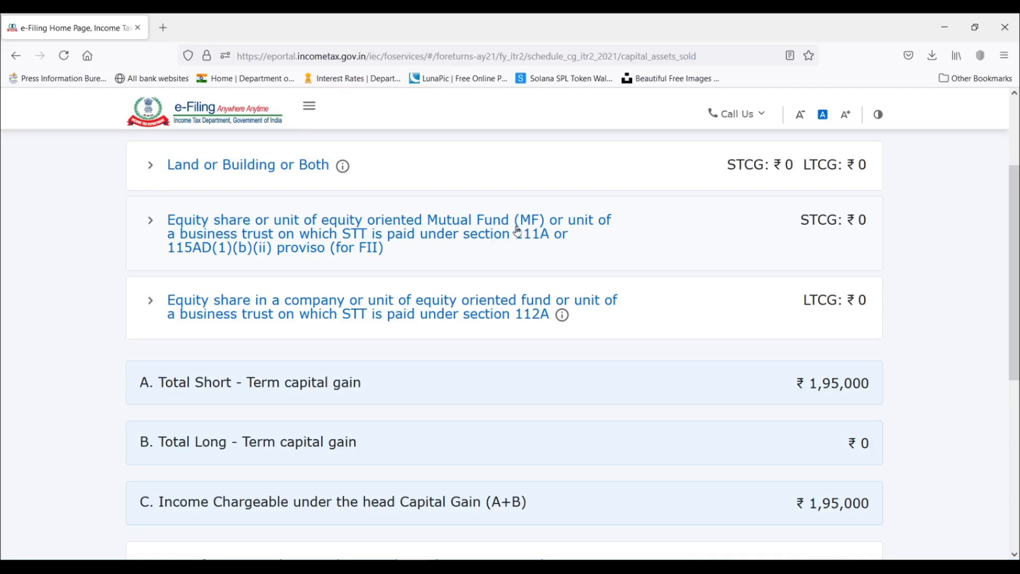
{"action": "left_click", "coordinate": [153, 222]}
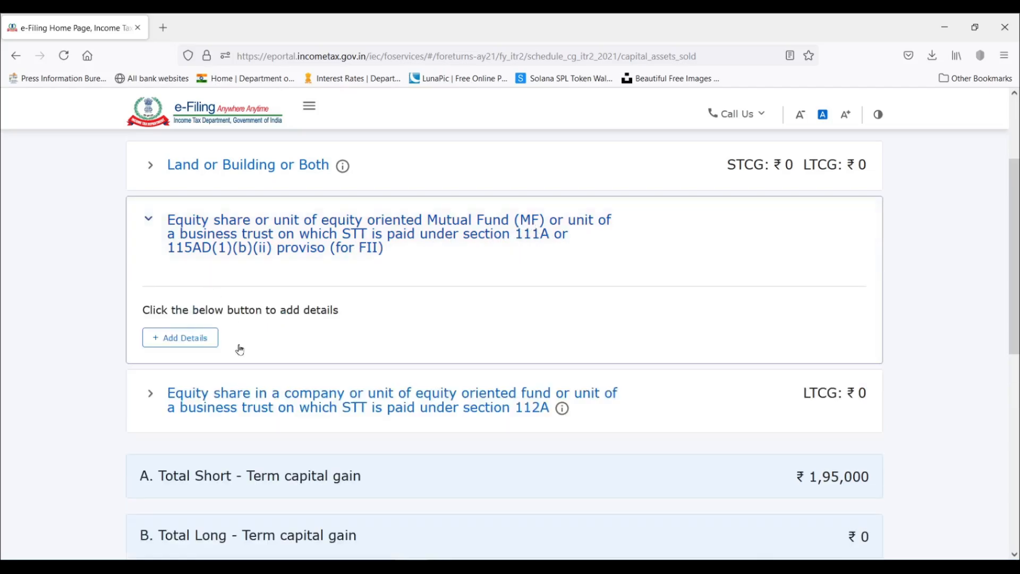
{"action": "left_click", "coordinate": [190, 343]}
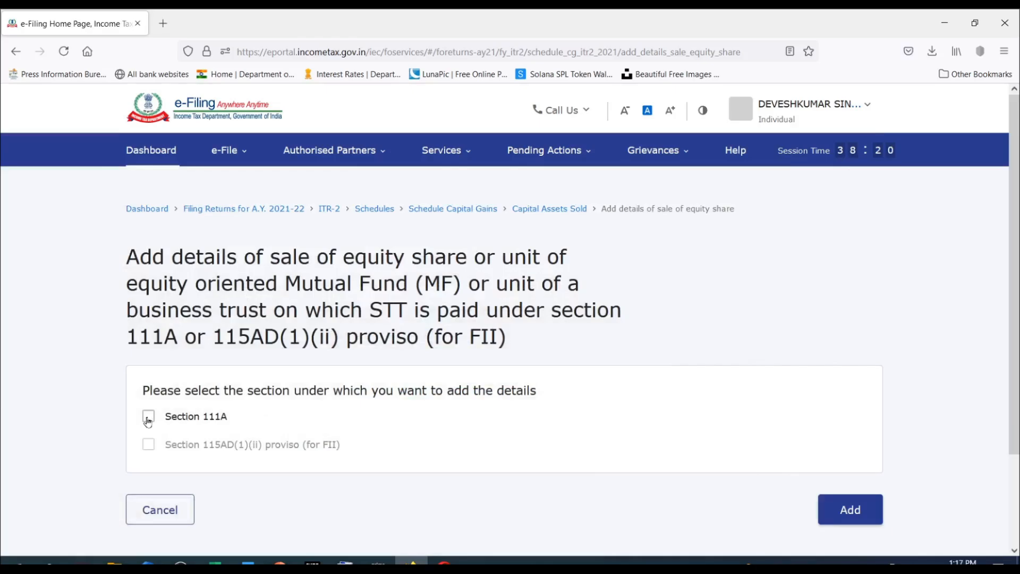
{"action": "left_click", "coordinate": [148, 420]}
{"action": "scroll", "coordinate": [649, 357], "scroll_direction": "down", "scroll_amount": 5}
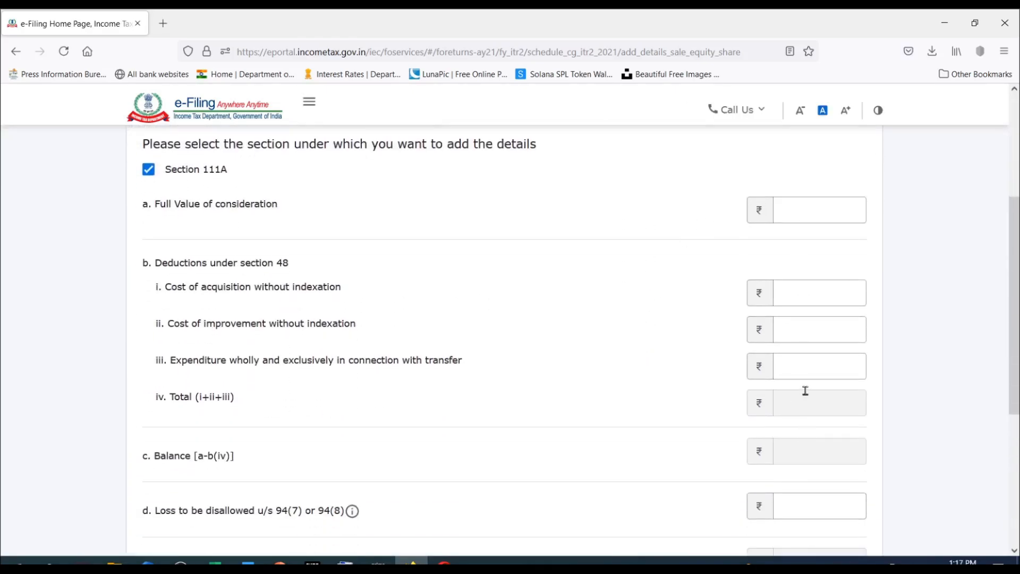
Switch to the ITR 2 COMPUTATION SHEET in Excel and check the sale price, purchase price, expense and gain for short-term shares.
{"action": "left_click", "coordinate": [821, 206]}
{"action": "left_click", "coordinate": [214, 562]}
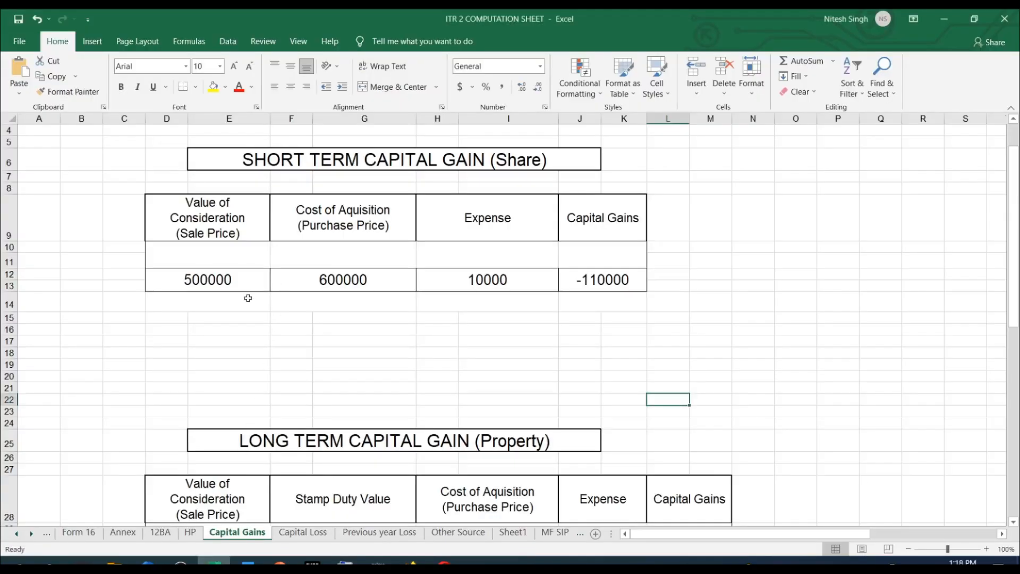
{"action": "left_click", "coordinate": [218, 283]}
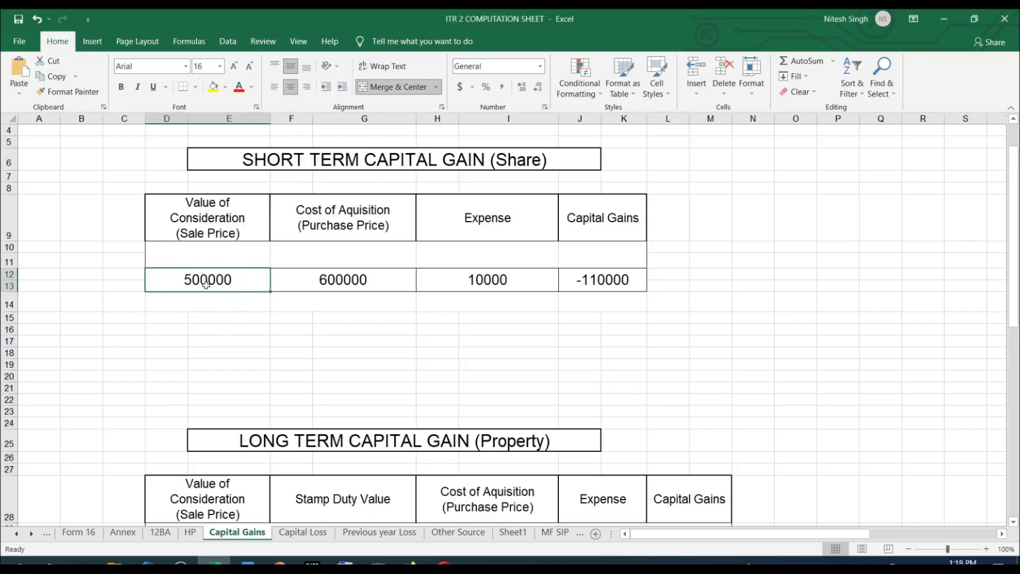
{"action": "left_click", "coordinate": [348, 278]}
{"action": "left_click", "coordinate": [529, 272]}
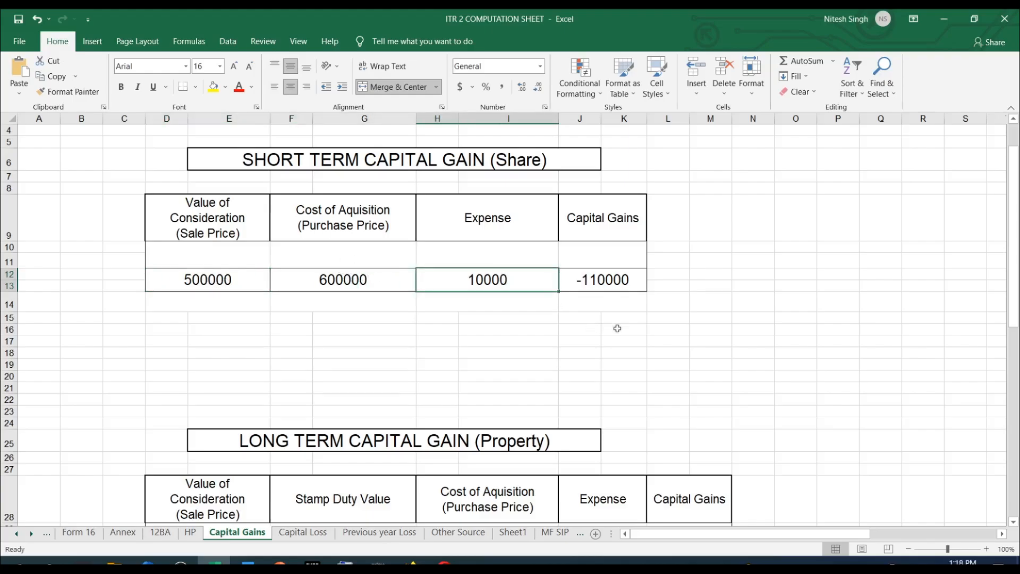
{"action": "left_click", "coordinate": [610, 288]}
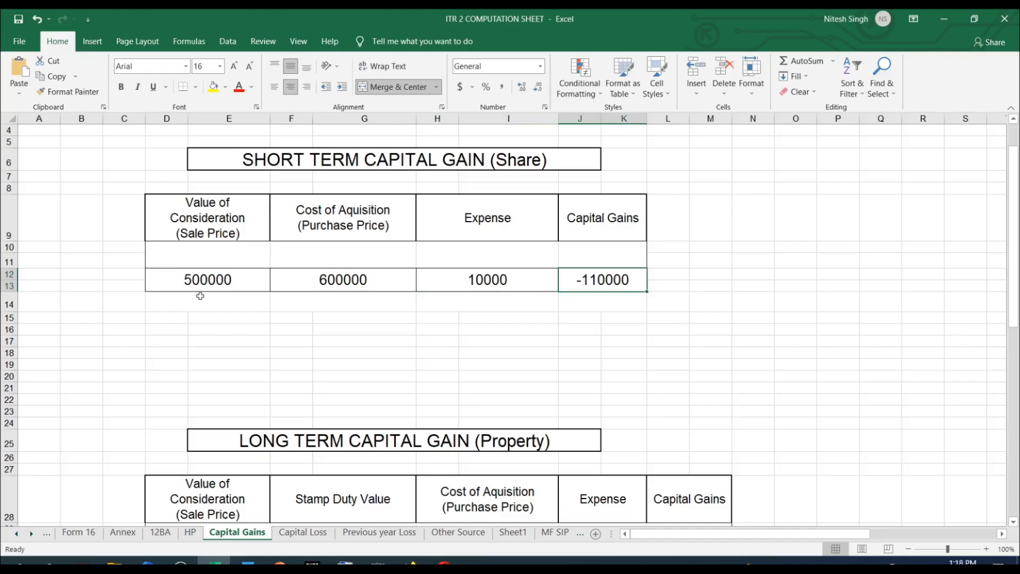
{"action": "left_click", "coordinate": [412, 563]}
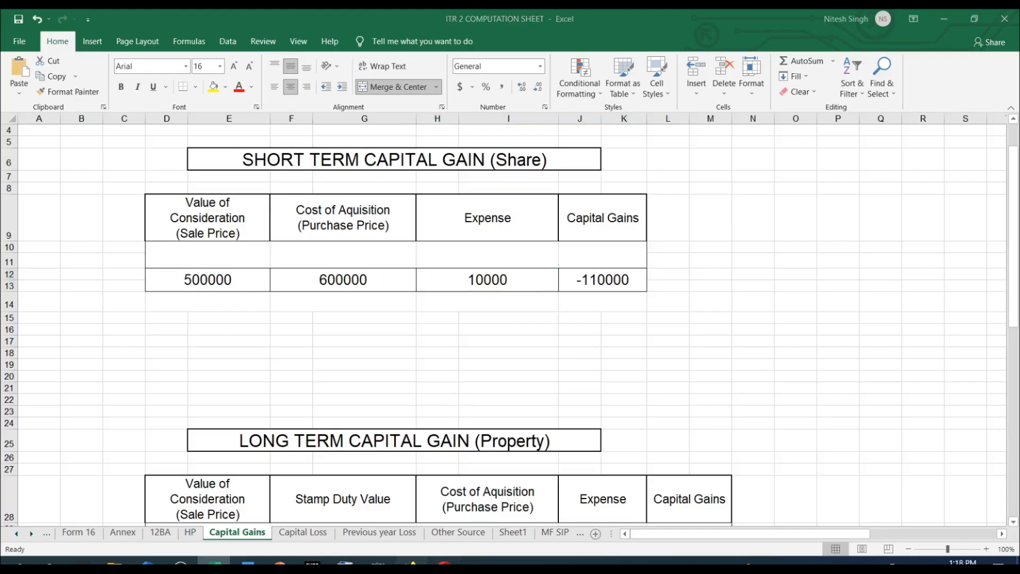
On the e-Filing portal, set the Section 111A full value of consideration to 500000 and the cost of acquisition without indexation to 600000.
{"action": "left_click", "coordinate": [797, 214]}
{"action": "left_click", "coordinate": [790, 228]}
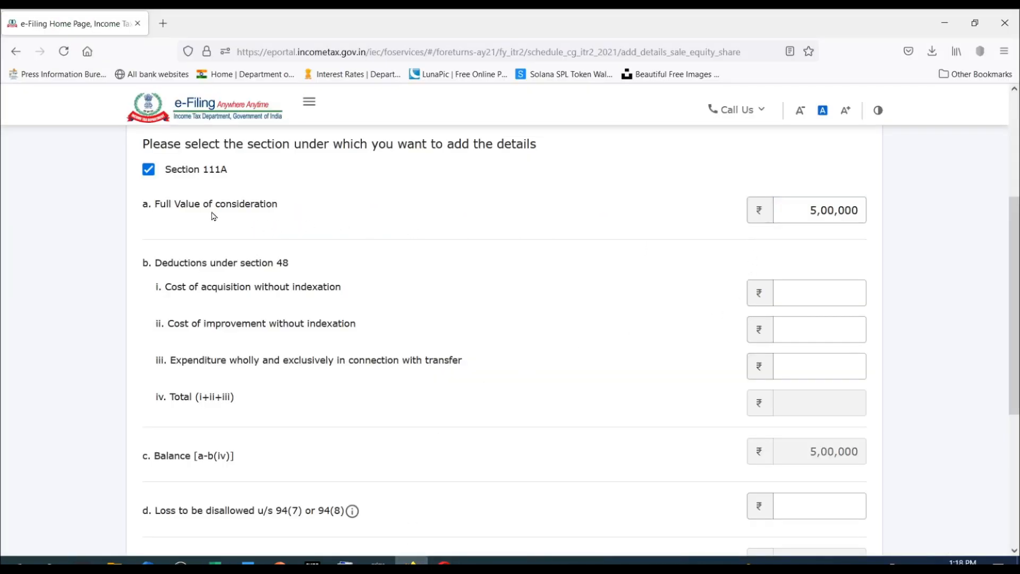
{"action": "scroll", "coordinate": [566, 201], "scroll_direction": "down", "scroll_amount": 1}
{"action": "scroll", "coordinate": [563, 200], "scroll_direction": "up", "scroll_amount": 1}
{"action": "scroll", "coordinate": [579, 233], "scroll_direction": "down", "scroll_amount": 2}
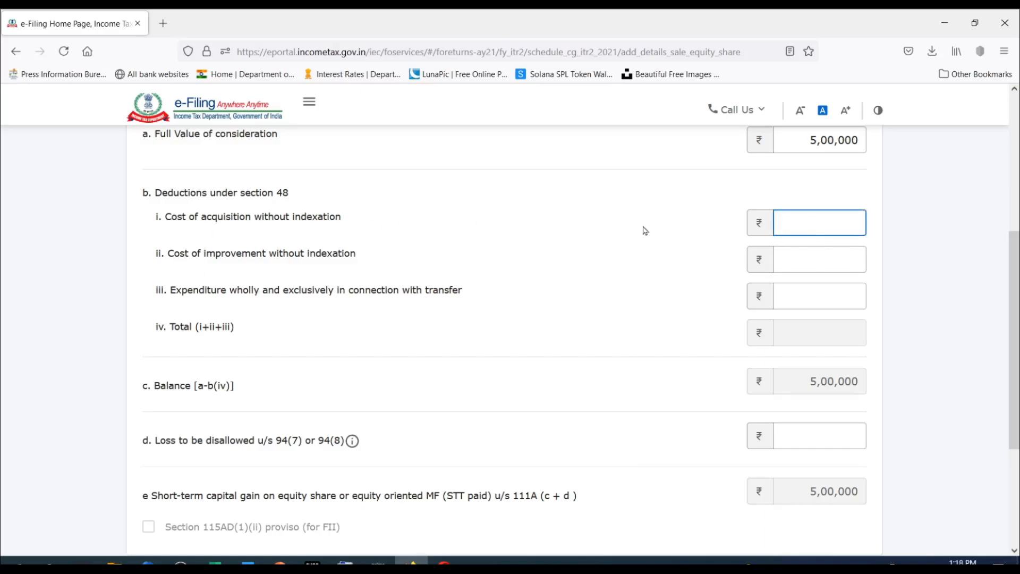
{"action": "left_click", "coordinate": [811, 225]}
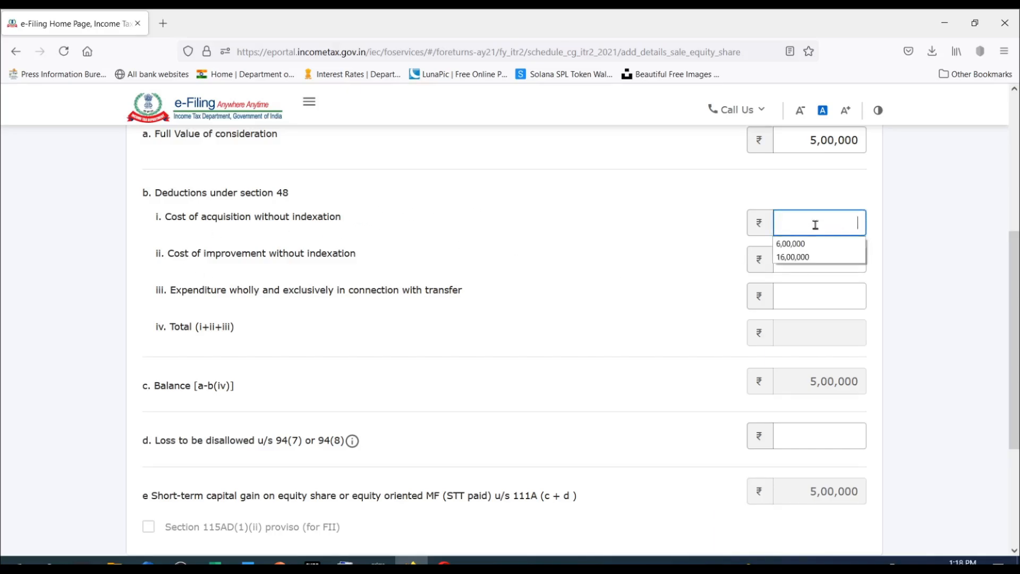
{"action": "left_click", "coordinate": [819, 244]}
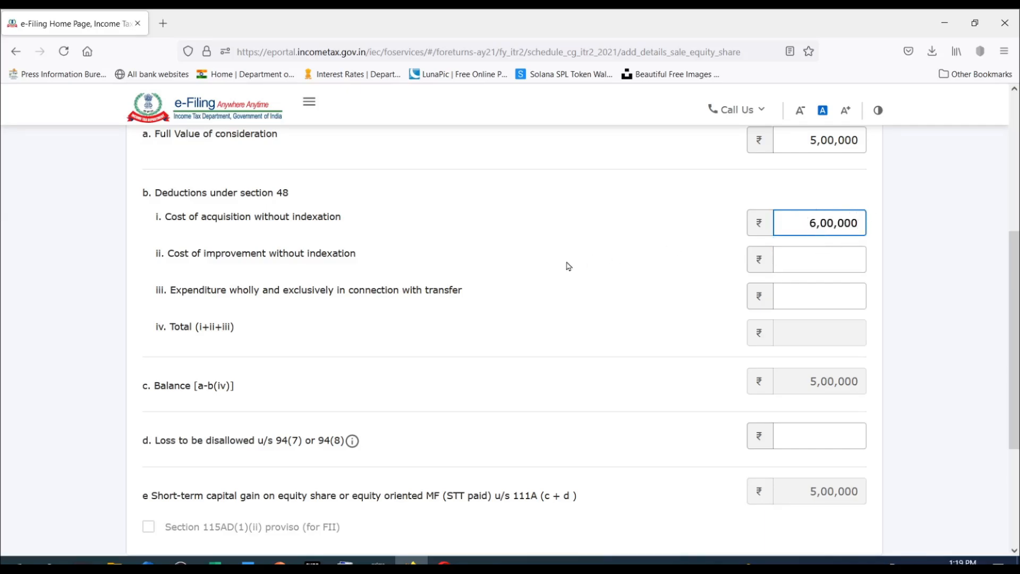
{"action": "left_click", "coordinate": [652, 257]}
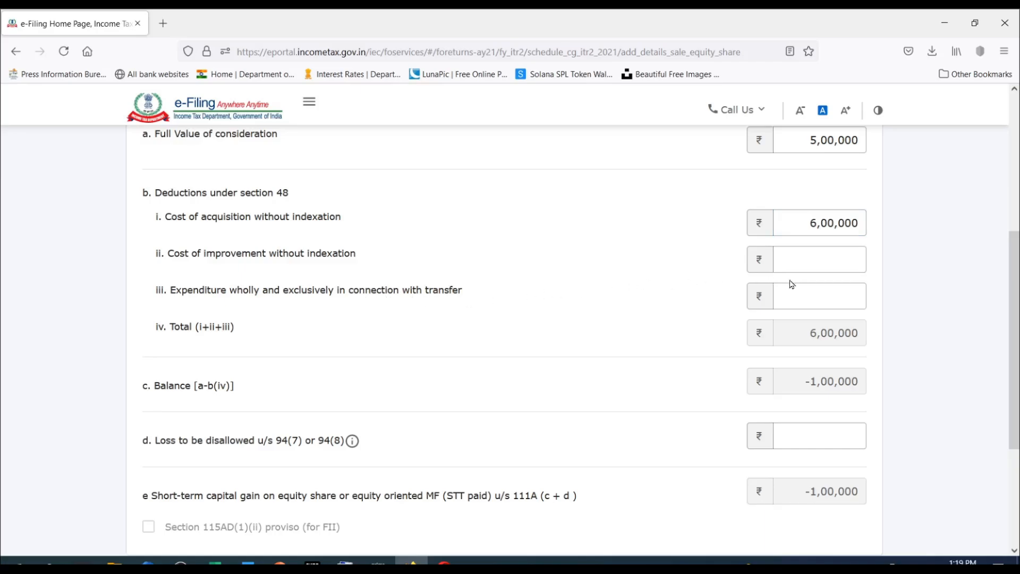
Switch to the Excel computation sheet and set the expense in the short-term share table to 1000.
{"action": "left_click", "coordinate": [807, 297]}
{"action": "key", "text": "alt+Tab"}
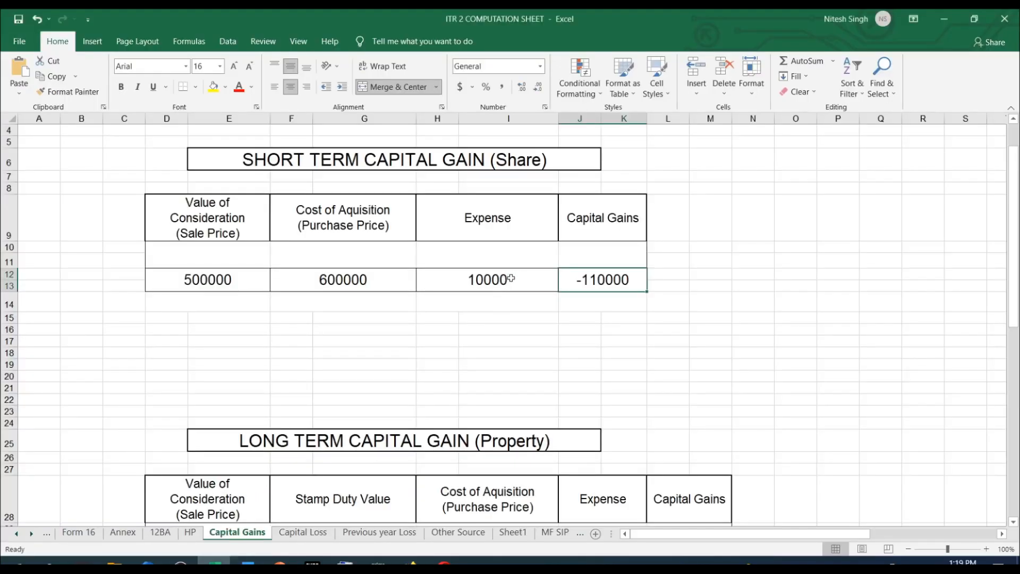
{"action": "double_click", "coordinate": [520, 278]}
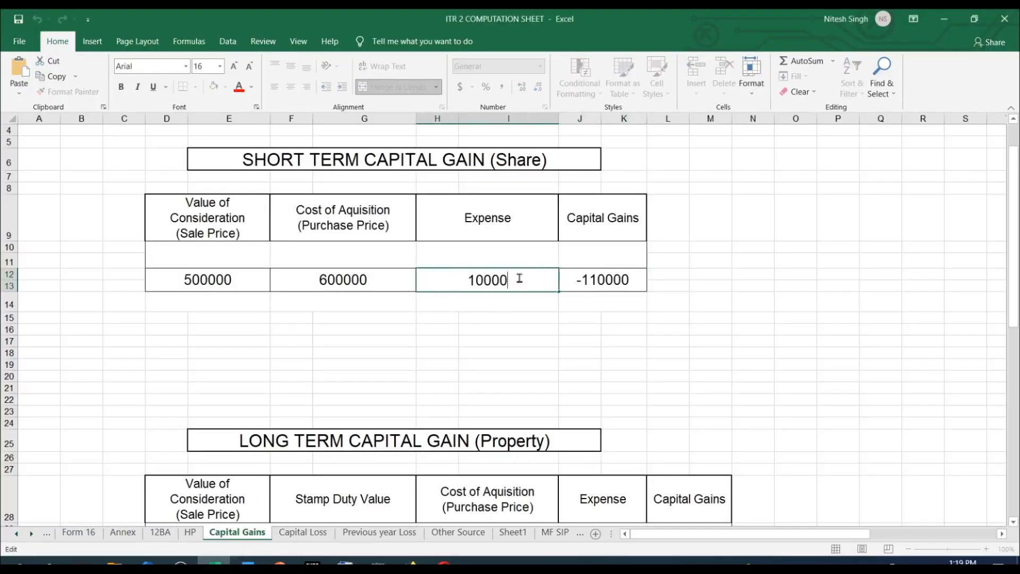
{"action": "key", "text": "BackSpace"}
{"action": "scroll", "coordinate": [588, 284], "scroll_direction": "down", "scroll_amount": 1}
{"action": "left_click", "coordinate": [554, 321]}
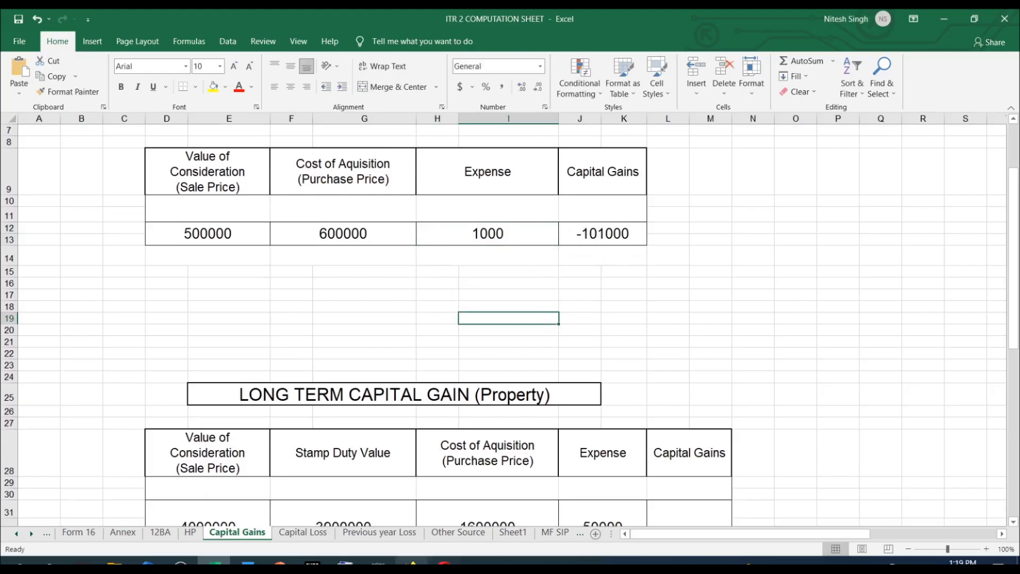
Return to the e-Filing portal, set the expenditure in connection with transfer to 1000, and add the Section 111A entry.
{"action": "key", "text": "alt+Tab"}
{"action": "type", "text": "1000"}
{"action": "left_click", "coordinate": [592, 319]}
{"action": "scroll", "coordinate": [596, 319], "scroll_direction": "down", "scroll_amount": 1}
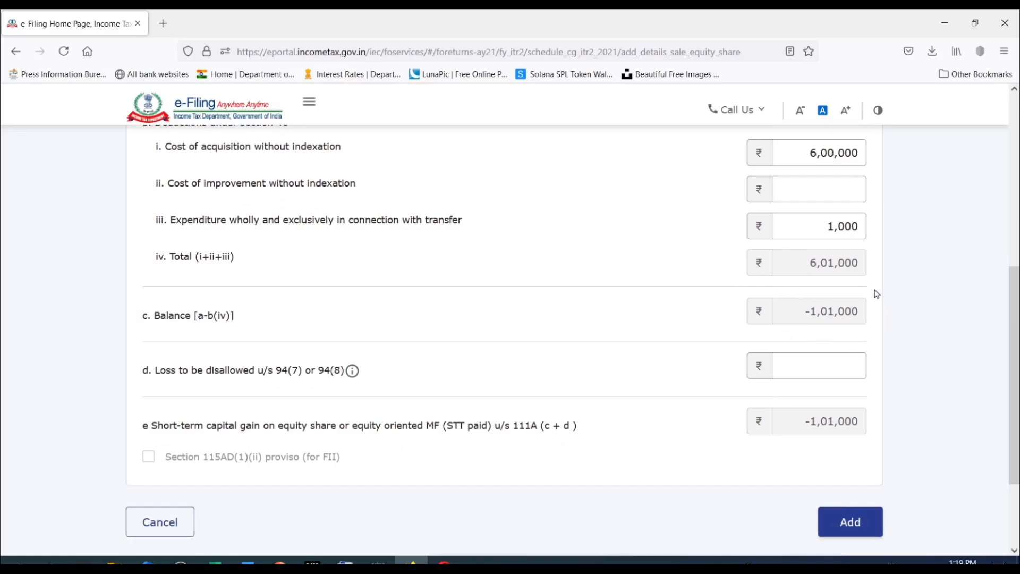
{"action": "scroll", "coordinate": [848, 289], "scroll_direction": "down", "scroll_amount": 1}
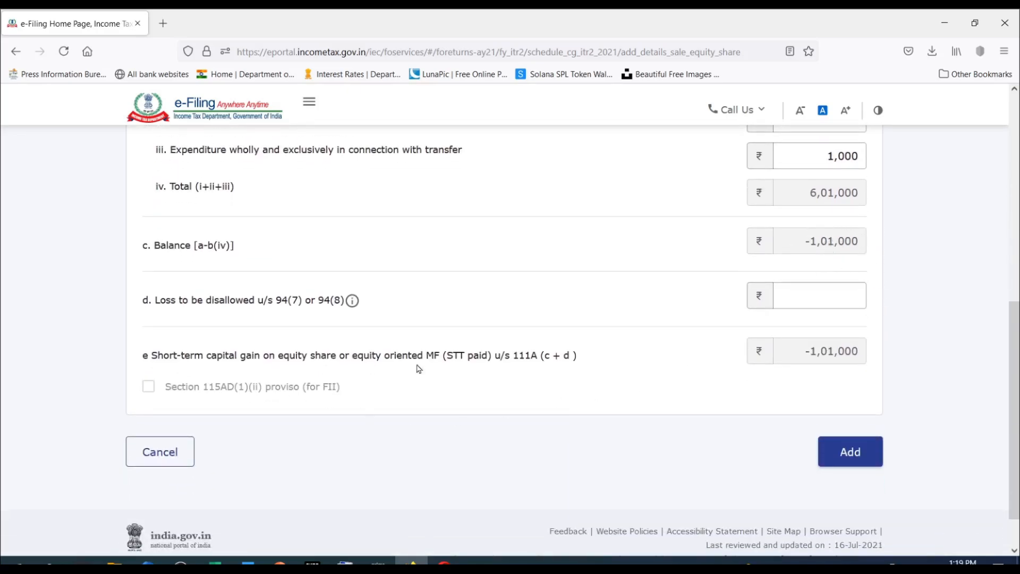
{"action": "scroll", "coordinate": [841, 342], "scroll_direction": "down", "scroll_amount": 1}
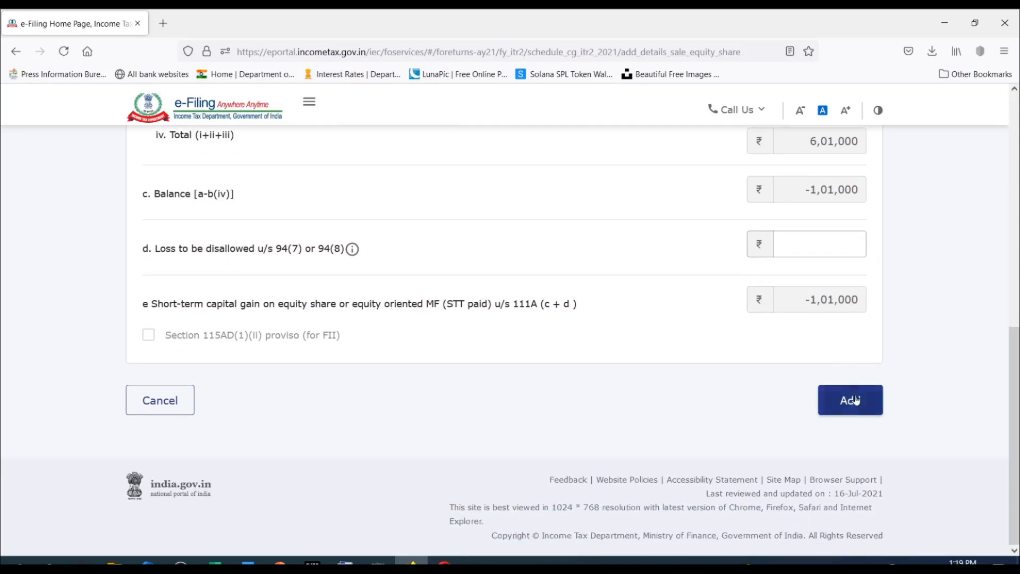
{"action": "left_click", "coordinate": [866, 403]}
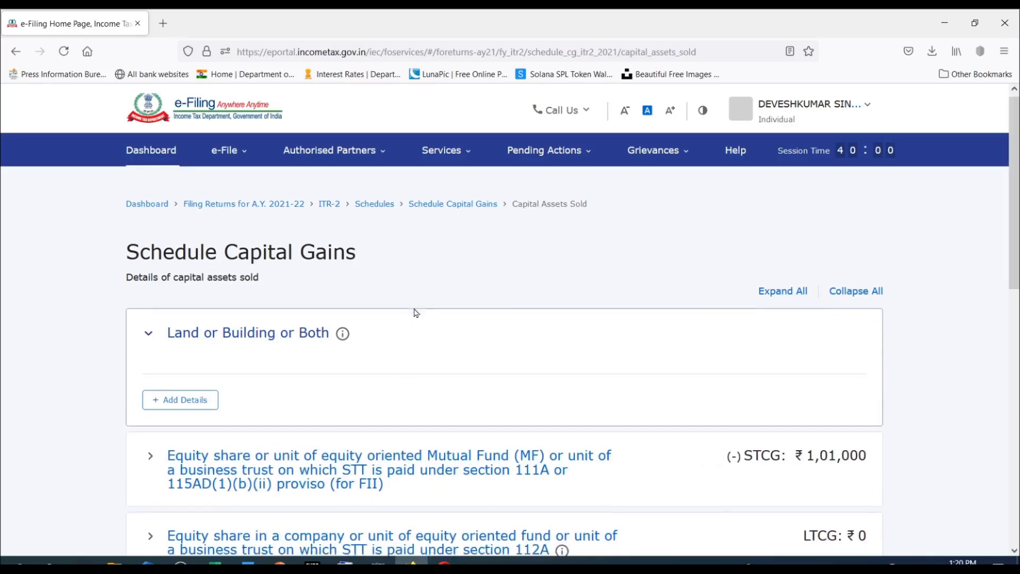
Check the updated capital gain totals and expand the section 112A equity share category in Schedule Capital Gains.
{"action": "scroll", "coordinate": [416, 312], "scroll_direction": "down", "scroll_amount": 3}
{"action": "scroll", "coordinate": [415, 312], "scroll_direction": "down", "scroll_amount": 1}
{"action": "scroll", "coordinate": [414, 312], "scroll_direction": "up", "scroll_amount": 2}
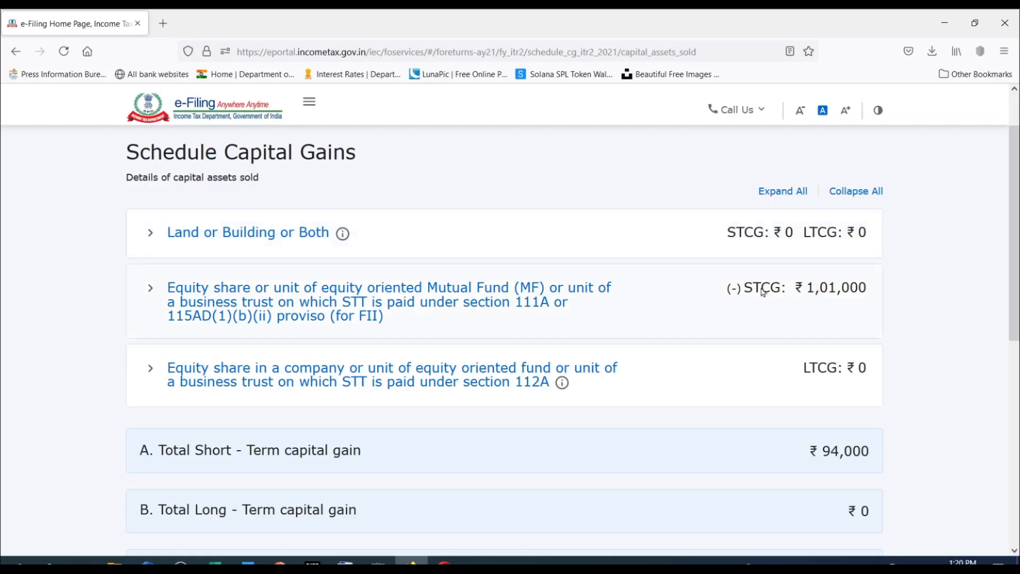
{"action": "scroll", "coordinate": [415, 285], "scroll_direction": "down", "scroll_amount": 1}
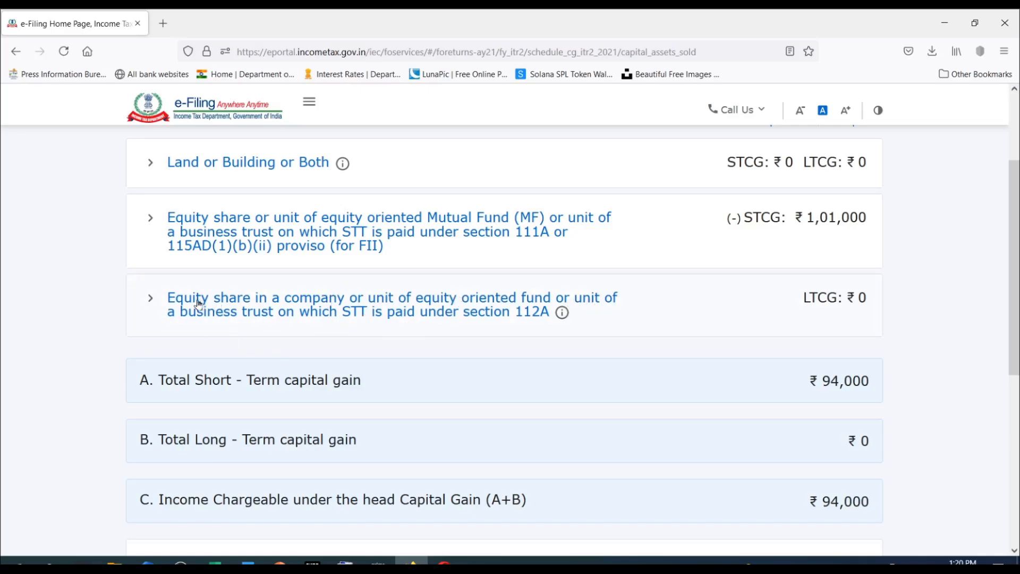
{"action": "left_click", "coordinate": [150, 301]}
{"action": "scroll", "coordinate": [330, 304], "scroll_direction": "down", "scroll_amount": 2}
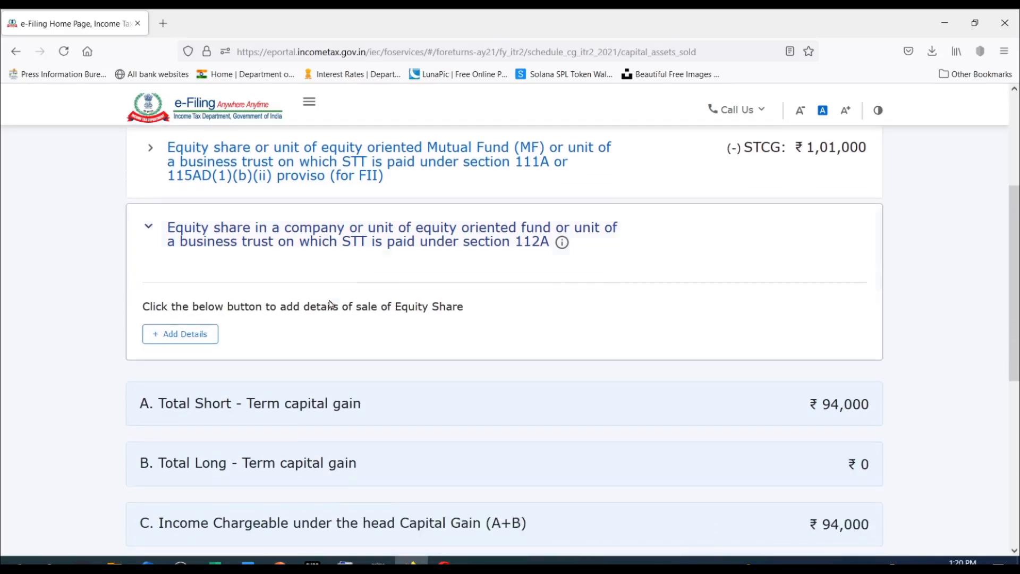
{"action": "left_click", "coordinate": [209, 337]}
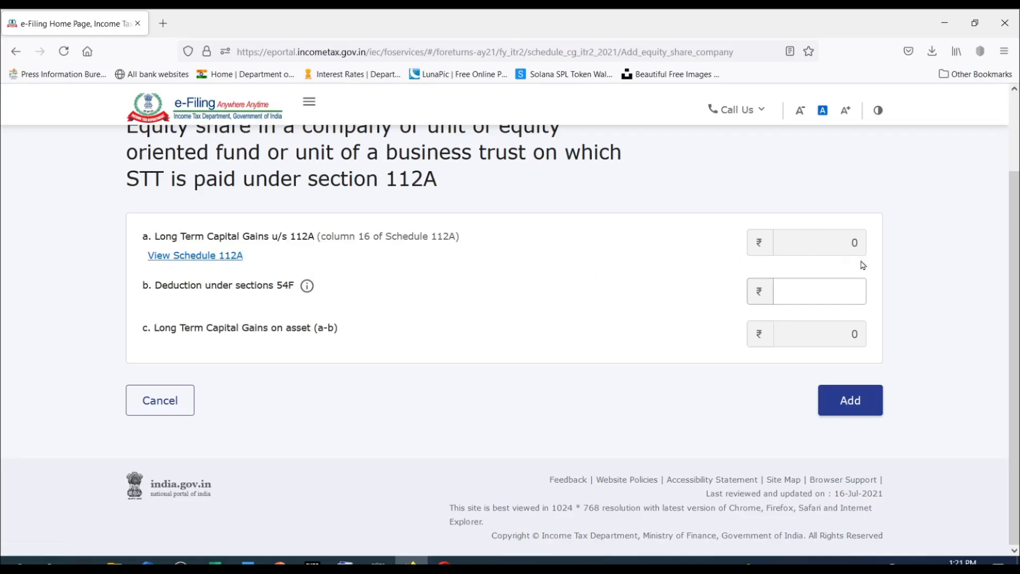
{"action": "left_click", "coordinate": [825, 295]}
{"action": "left_click", "coordinate": [151, 402]}
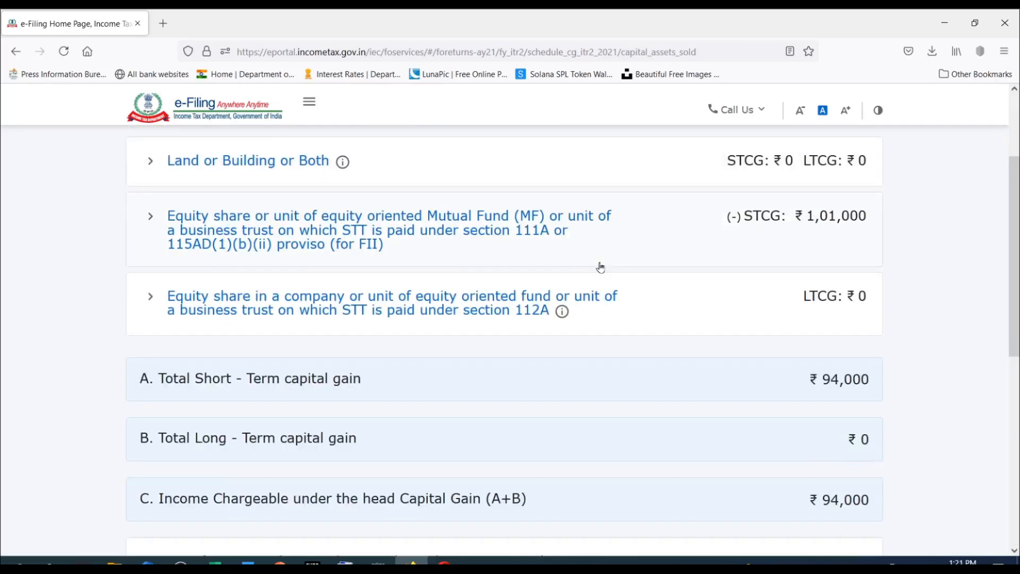
Confirm Schedule Capital Gains and return to the list of schedules.
{"action": "scroll", "coordinate": [600, 267], "scroll_direction": "down", "scroll_amount": 2}
{"action": "scroll", "coordinate": [599, 267], "scroll_direction": "down", "scroll_amount": 4}
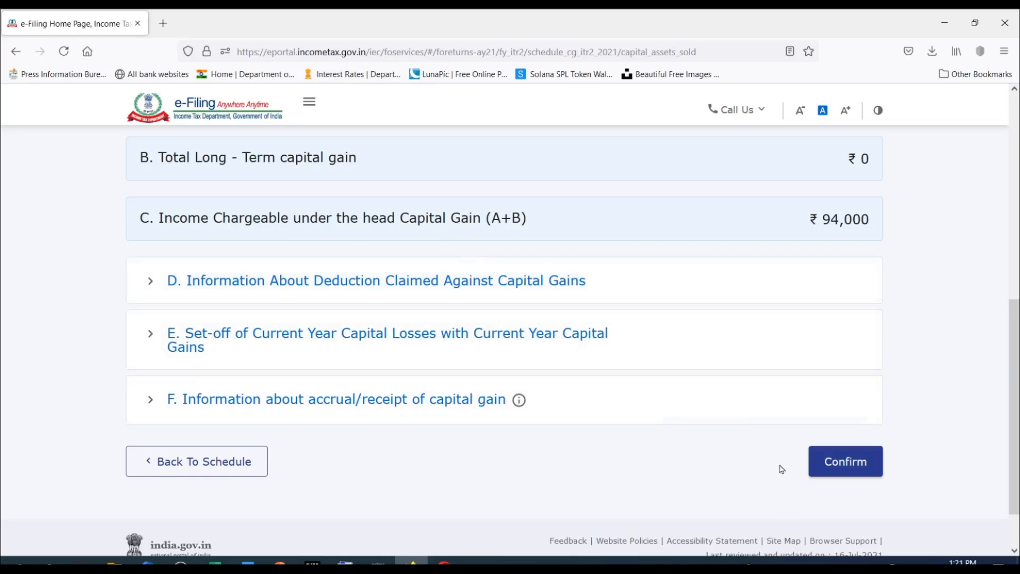
{"action": "left_click", "coordinate": [848, 465]}
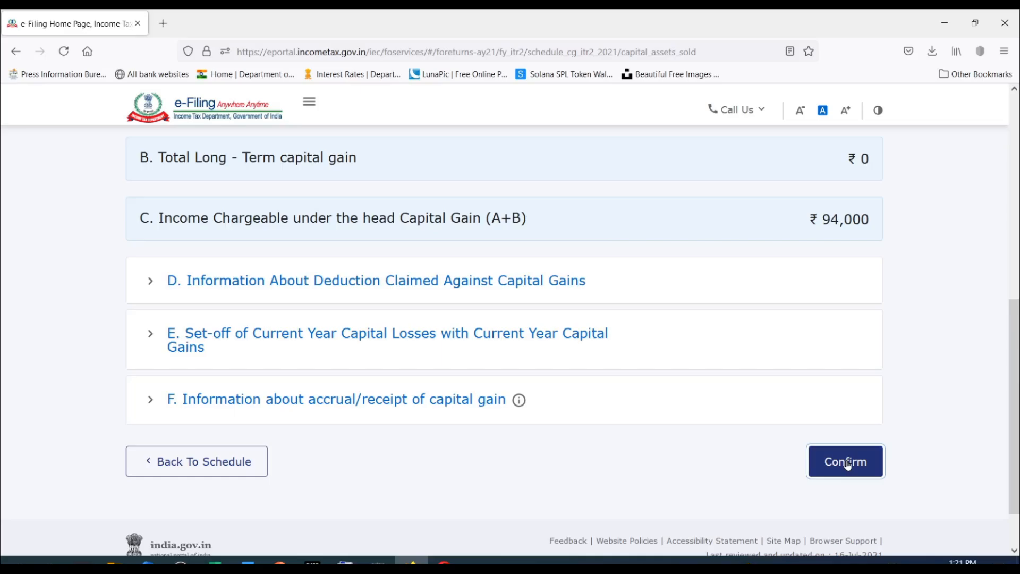
Open Schedule 112A and start a share/unit entry acquired on or before 31st January, 2018.
{"action": "scroll", "coordinate": [512, 330], "scroll_direction": "down", "scroll_amount": 3}
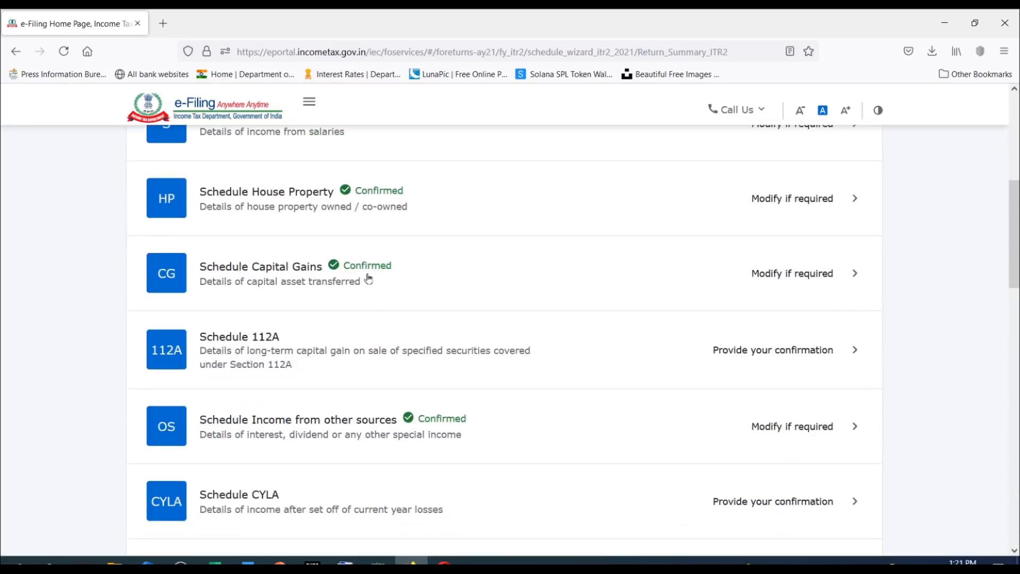
{"action": "left_click", "coordinate": [827, 351]}
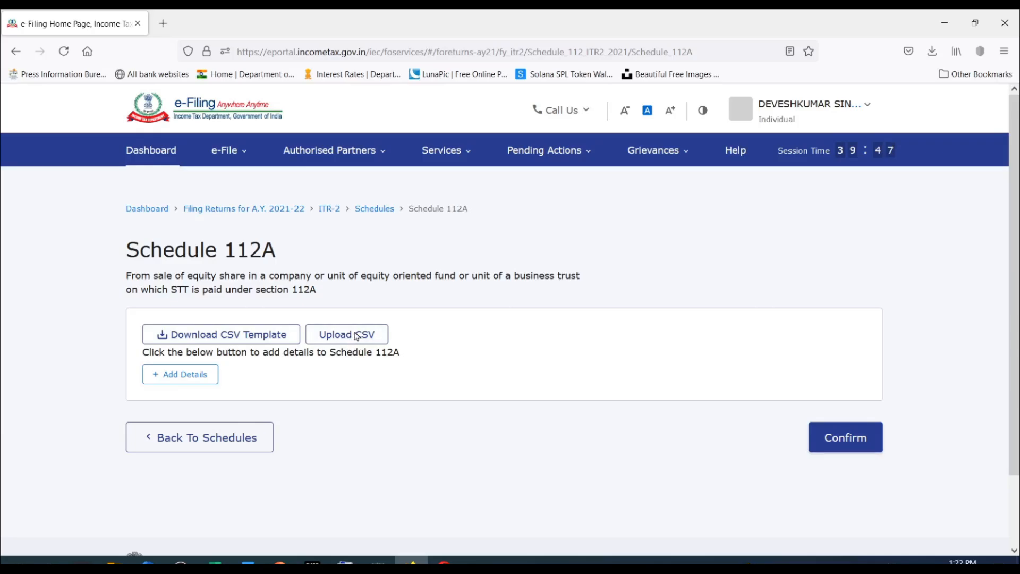
{"action": "scroll", "coordinate": [409, 238], "scroll_direction": "down", "scroll_amount": 2}
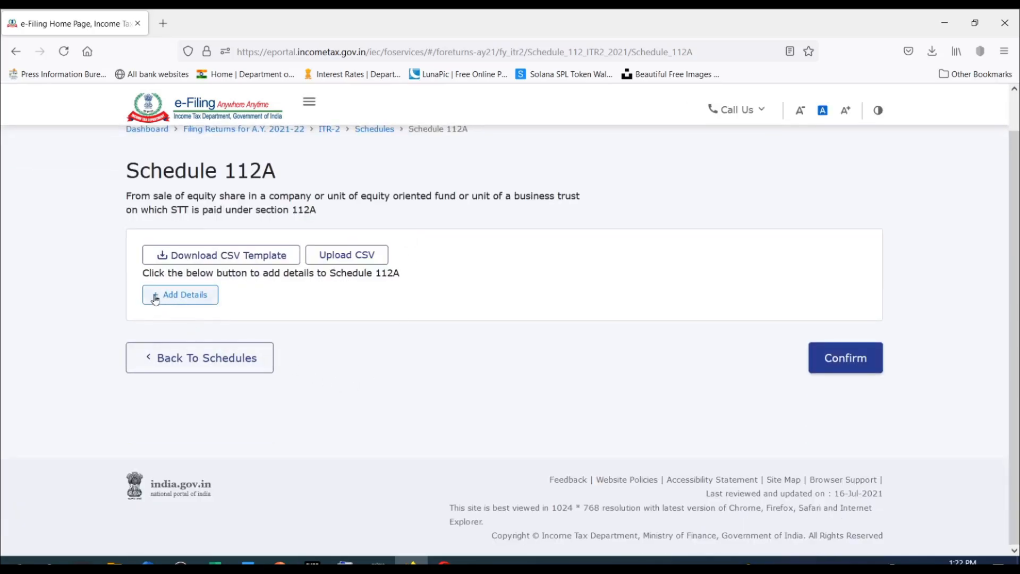
{"action": "left_click", "coordinate": [197, 302]}
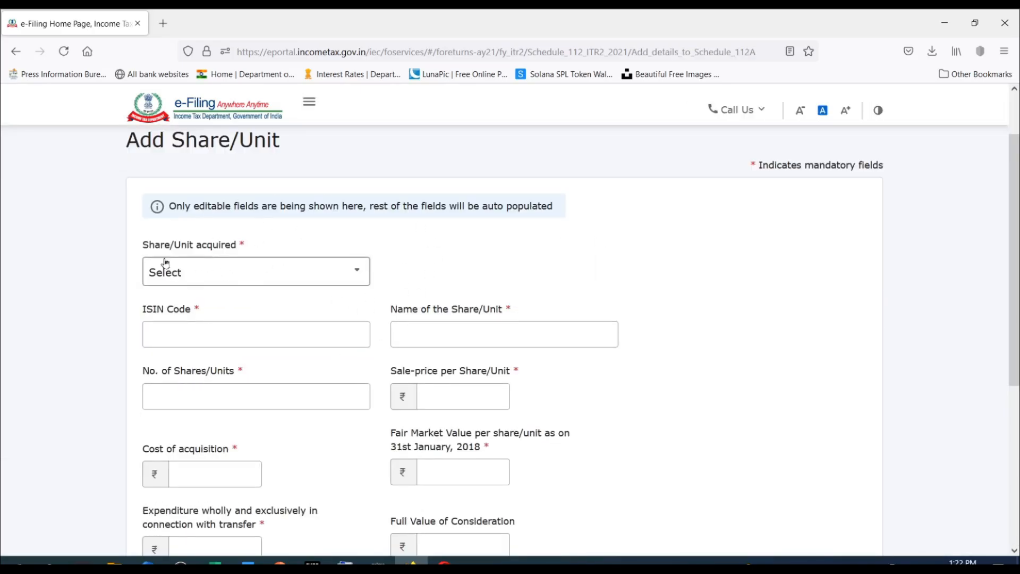
{"action": "left_click", "coordinate": [295, 275]}
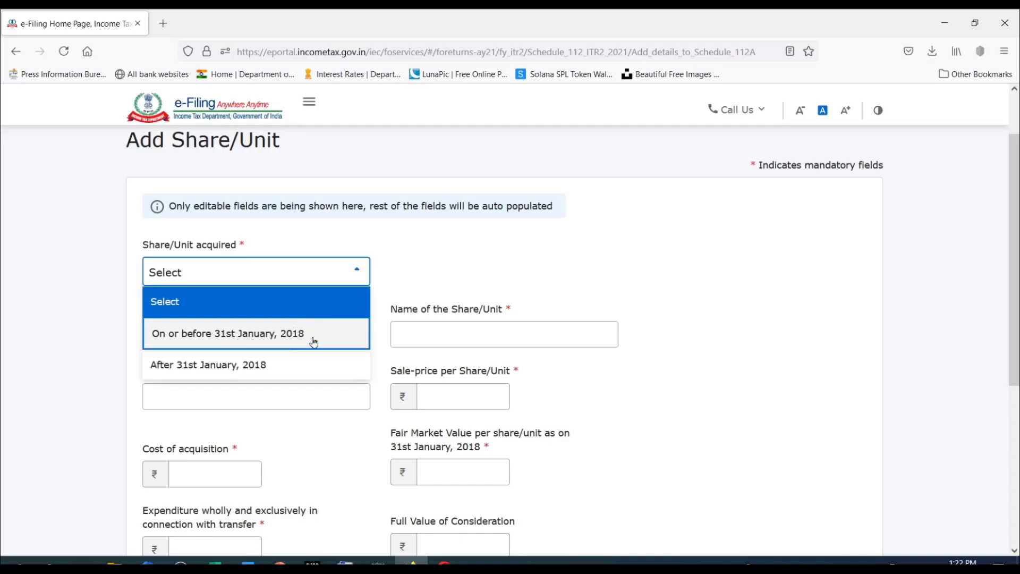
{"action": "left_click", "coordinate": [227, 333]}
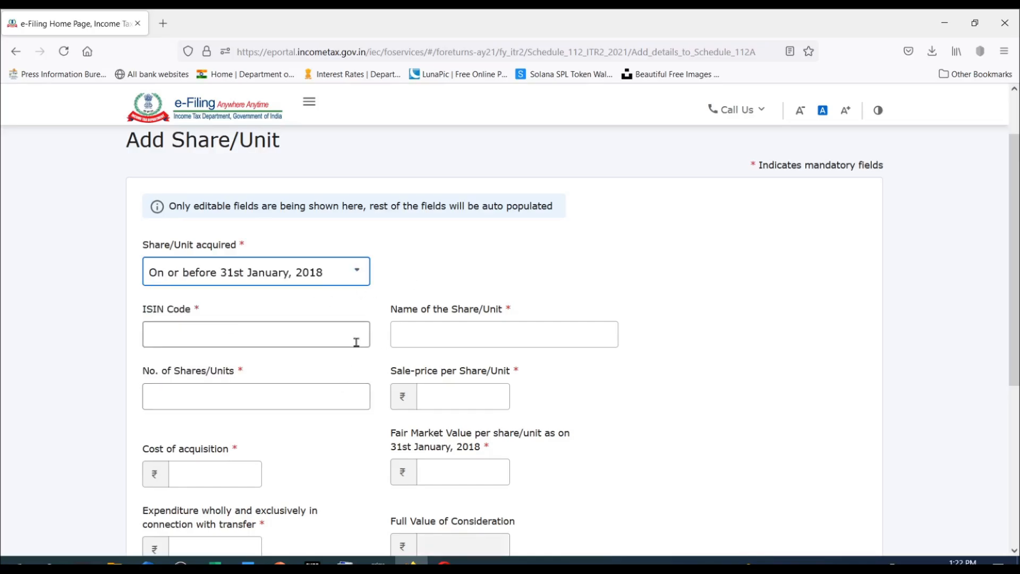
{"action": "scroll", "coordinate": [355, 341], "scroll_direction": "down", "scroll_amount": 4}
{"action": "scroll", "coordinate": [358, 347], "scroll_direction": "up", "scroll_amount": 3}
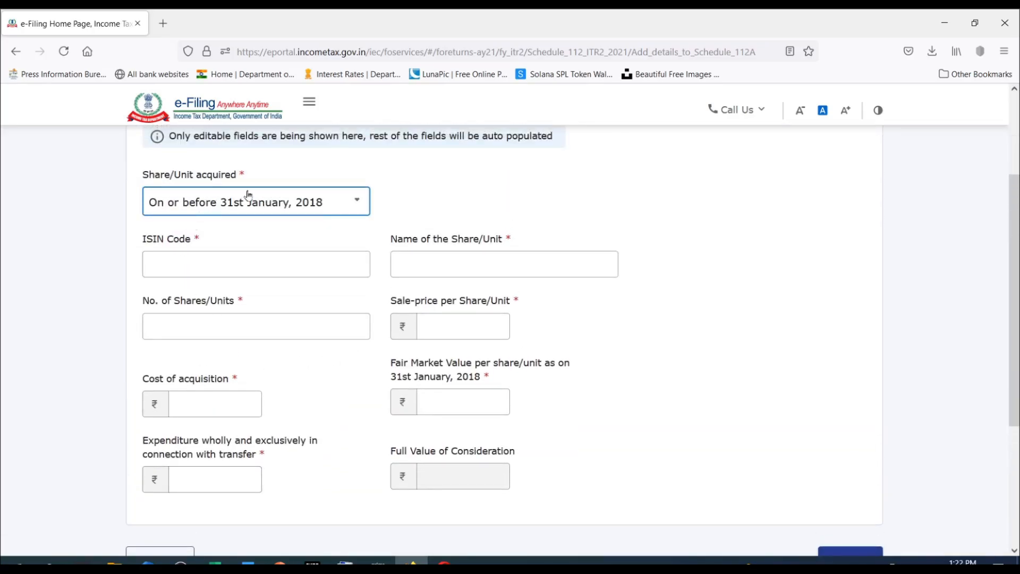
Enter ISIN code INF205KO1189, share name Invesco, 1000 shares/units and a sale price of 150 per unit.
{"action": "left_click", "coordinate": [173, 261]}
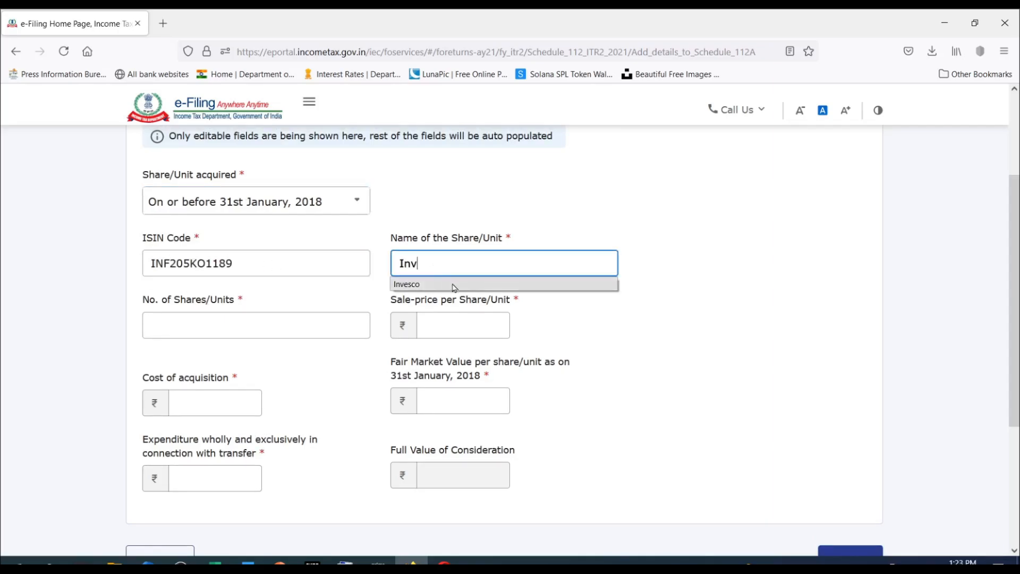
{"action": "left_click", "coordinate": [462, 280]}
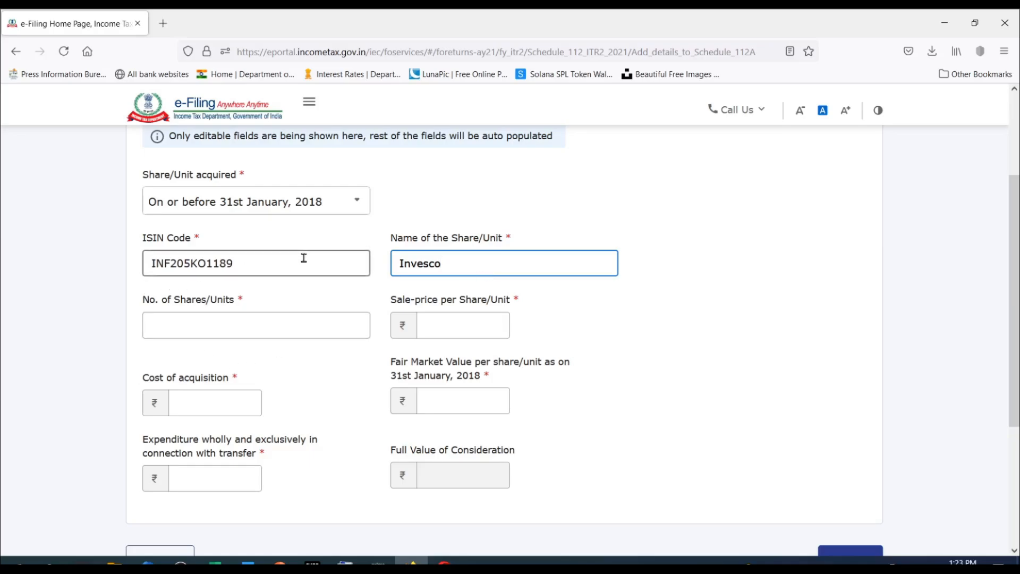
{"action": "left_click", "coordinate": [180, 326]}
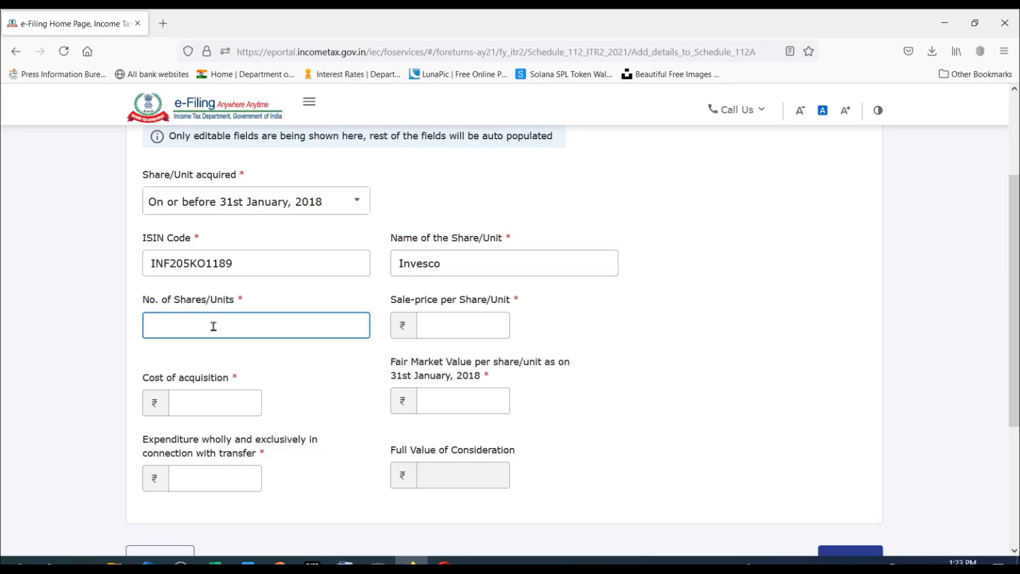
{"action": "type", "text": "1000"}
{"action": "left_click", "coordinate": [413, 317]}
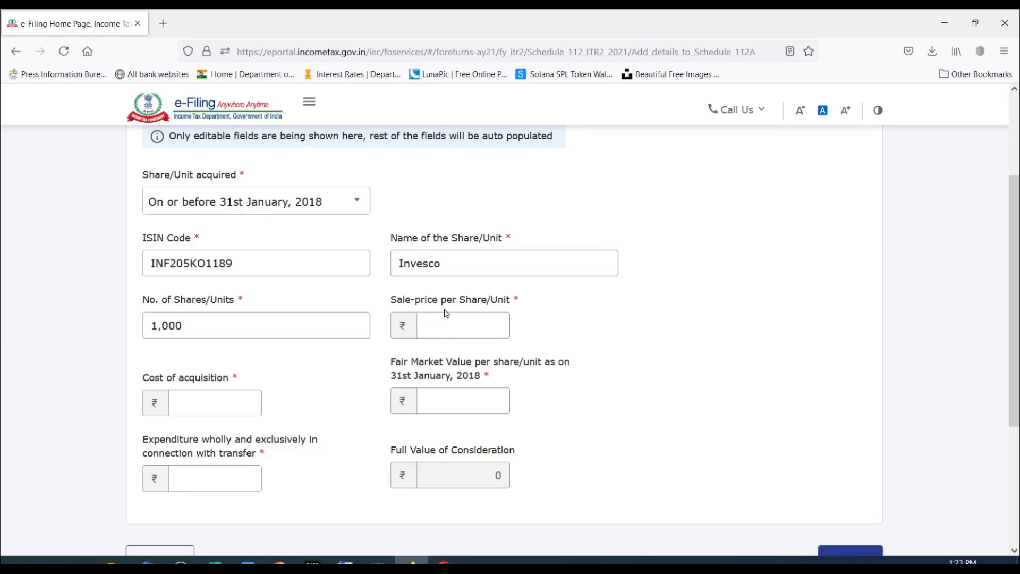
{"action": "left_click", "coordinate": [485, 318]}
{"action": "type", "text": "1500"}
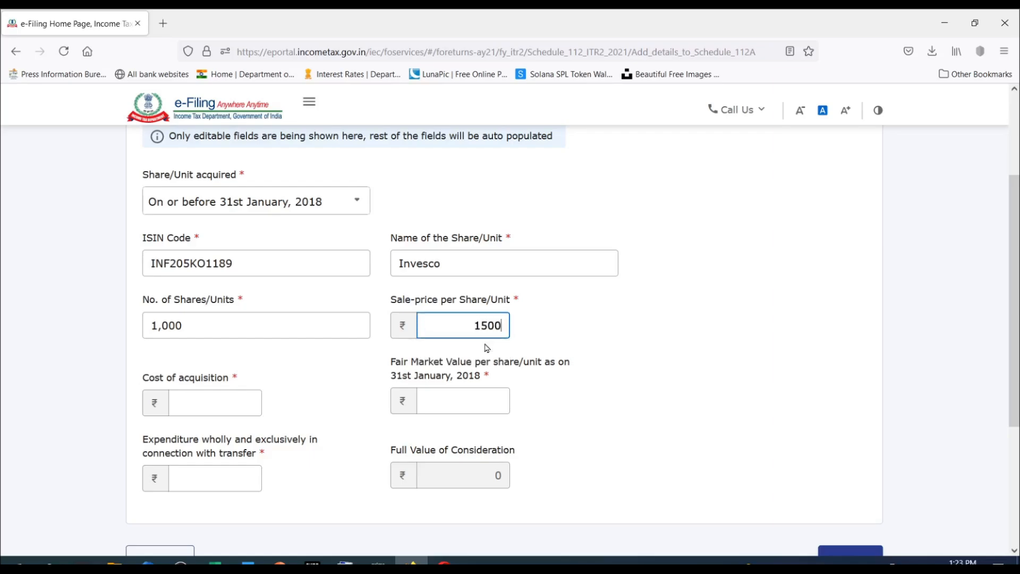
Set the cost of acquisition to 100000 and the fair market value per unit as on 31st January, 2018 to 120.
{"action": "left_click", "coordinate": [493, 386]}
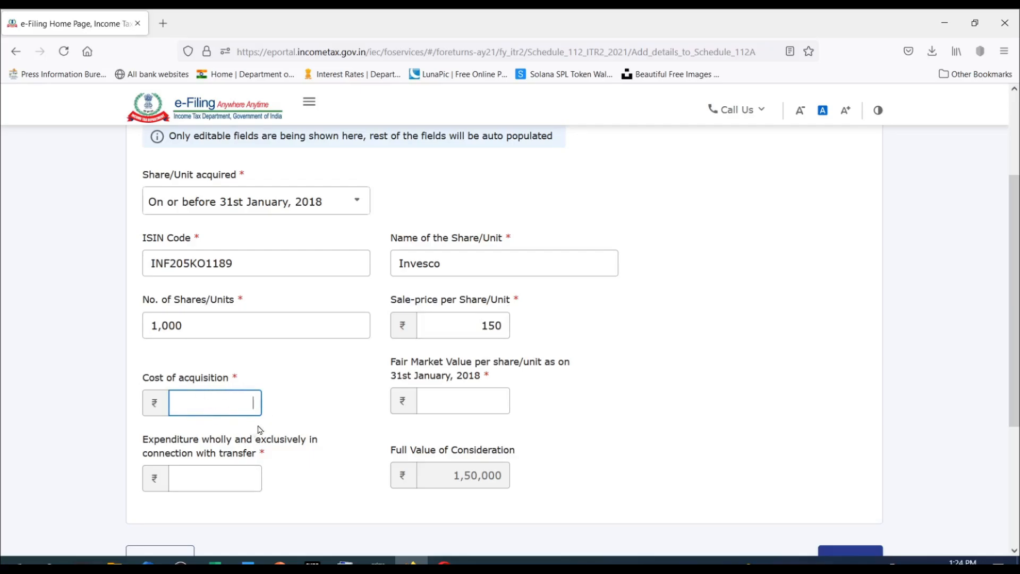
{"action": "type", "text": "100000"}
{"action": "scroll", "coordinate": [246, 402], "scroll_direction": "down", "scroll_amount": 1}
{"action": "left_click", "coordinate": [433, 335]}
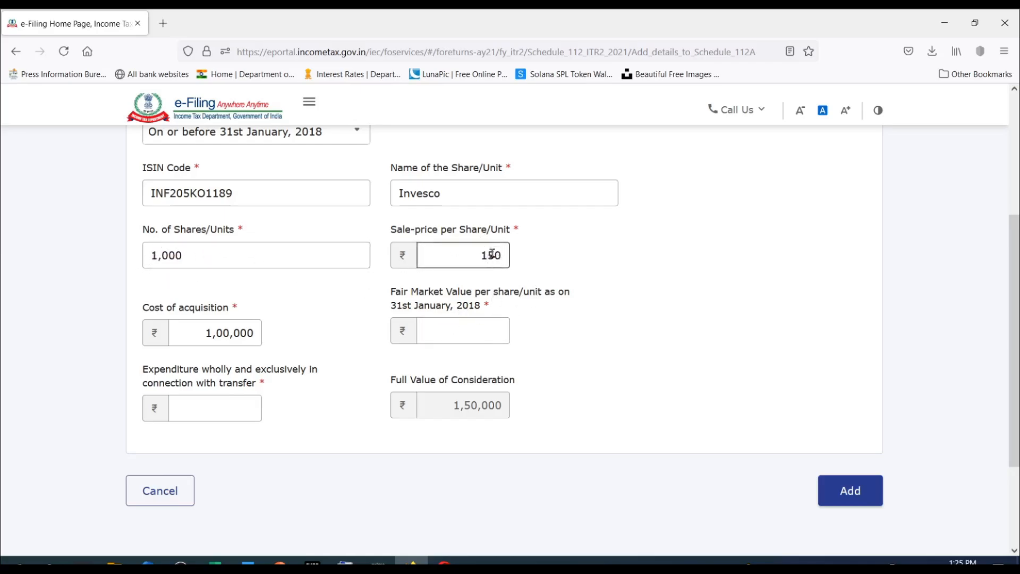
{"action": "left_click", "coordinate": [488, 333]}
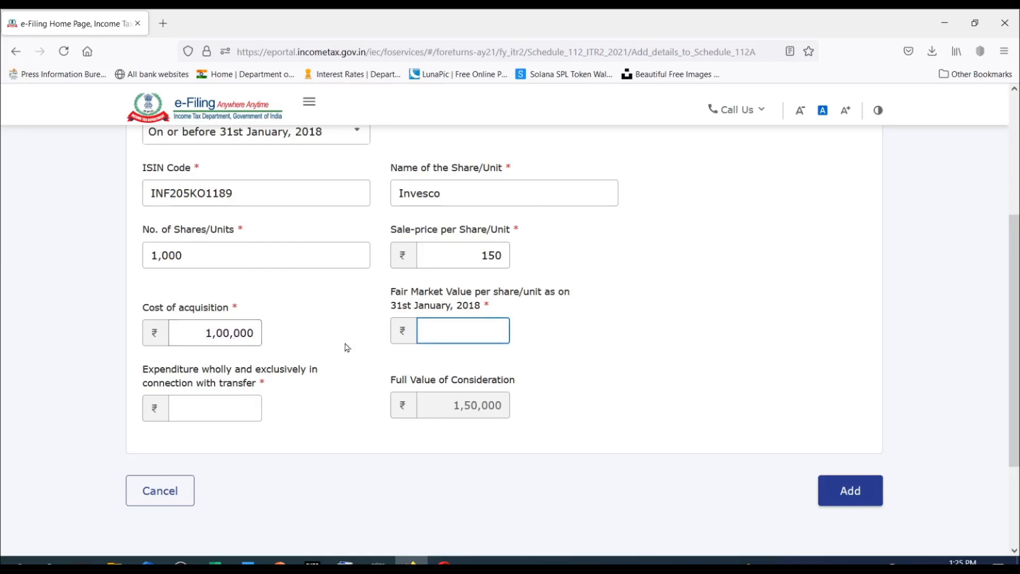
{"action": "left_click", "coordinate": [497, 331]}
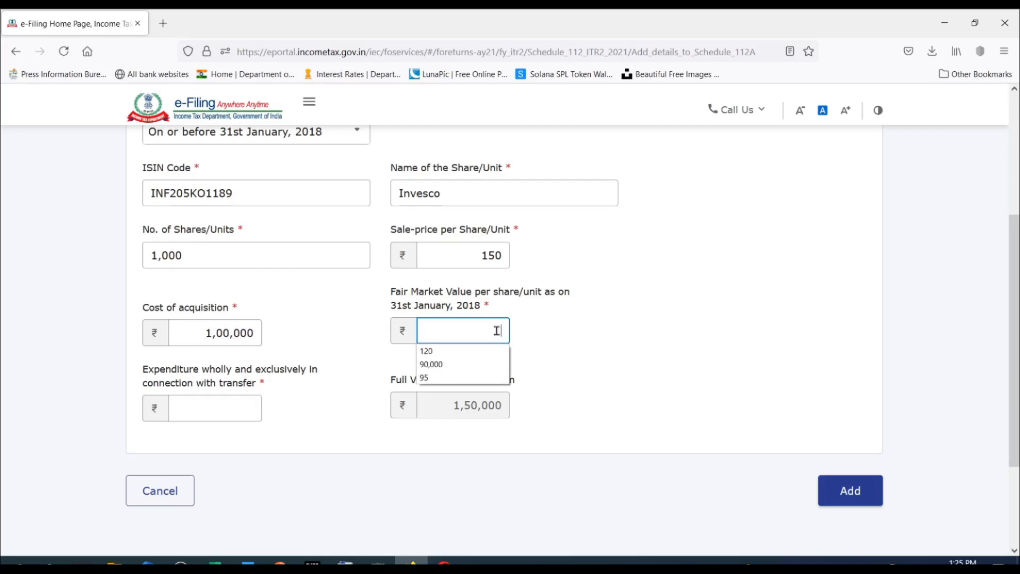
{"action": "key", "text": "Down"}
{"action": "key", "text": "Return"}
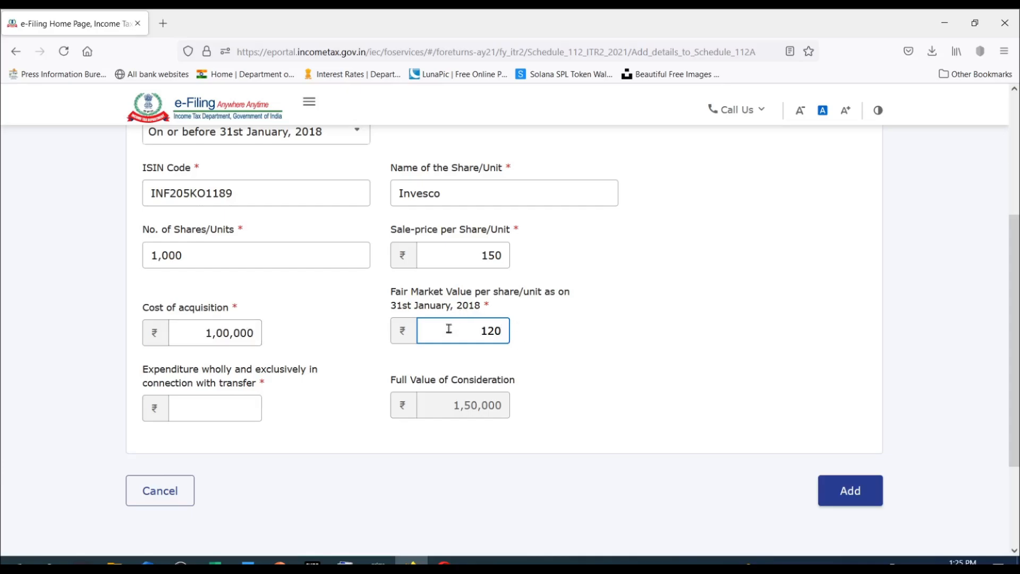
{"action": "left_click", "coordinate": [496, 330]}
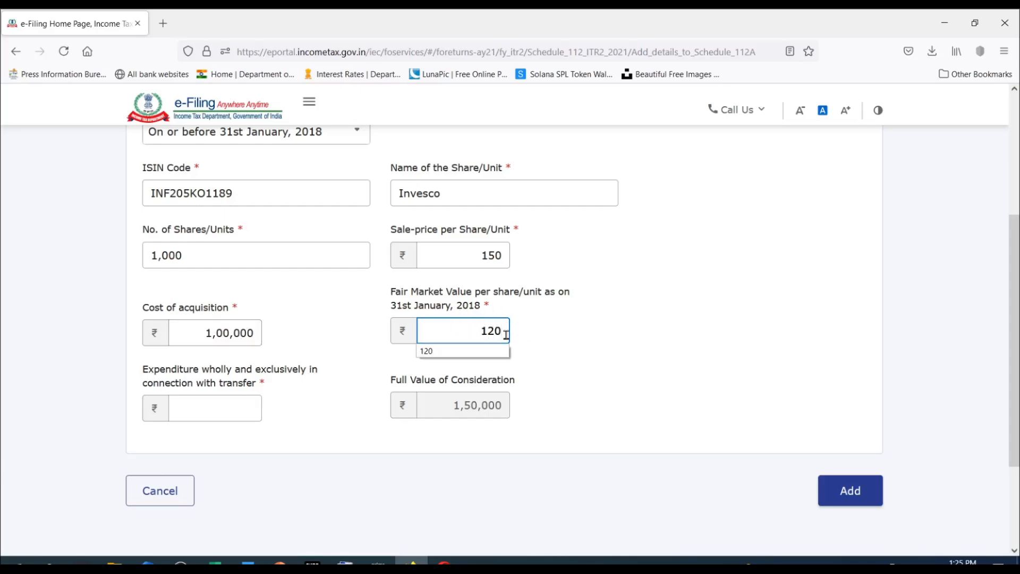
{"action": "left_click", "coordinate": [564, 335]}
{"action": "double_click", "coordinate": [466, 330]}
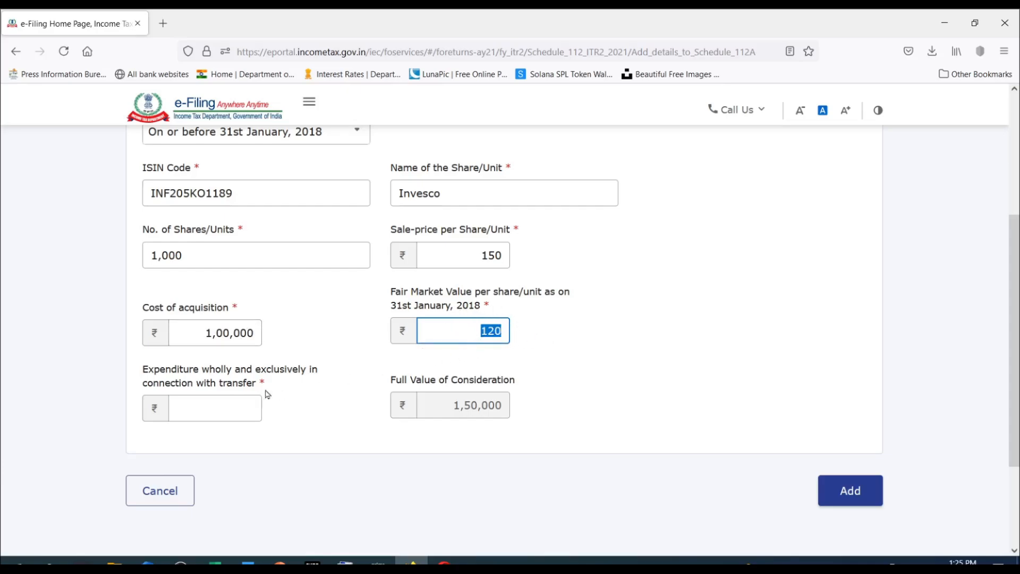
Set the expenditure in connection with transfer to 1000 and add the Invesco entry to Schedule 112A.
{"action": "left_click", "coordinate": [242, 408]}
{"action": "left_click", "coordinate": [243, 409]}
{"action": "left_click", "coordinate": [242, 408]}
{"action": "left_click", "coordinate": [242, 408]}
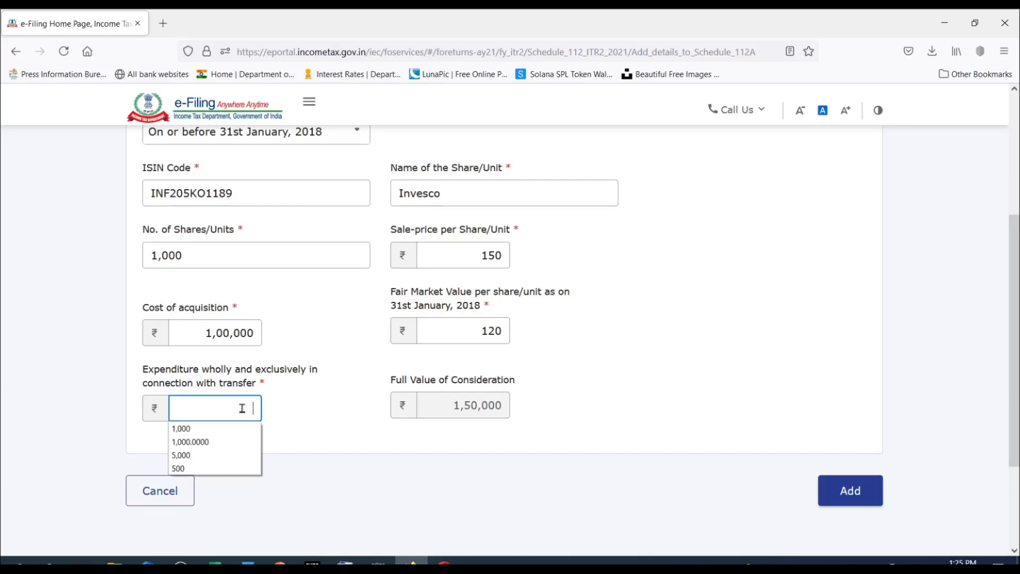
{"action": "left_click", "coordinate": [194, 431]}
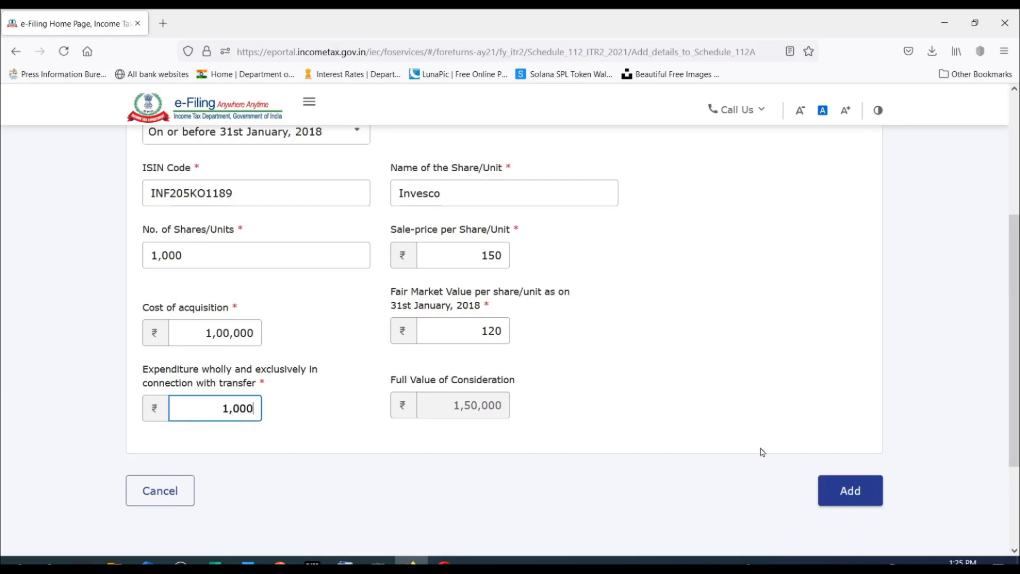
{"action": "left_click", "coordinate": [856, 495]}
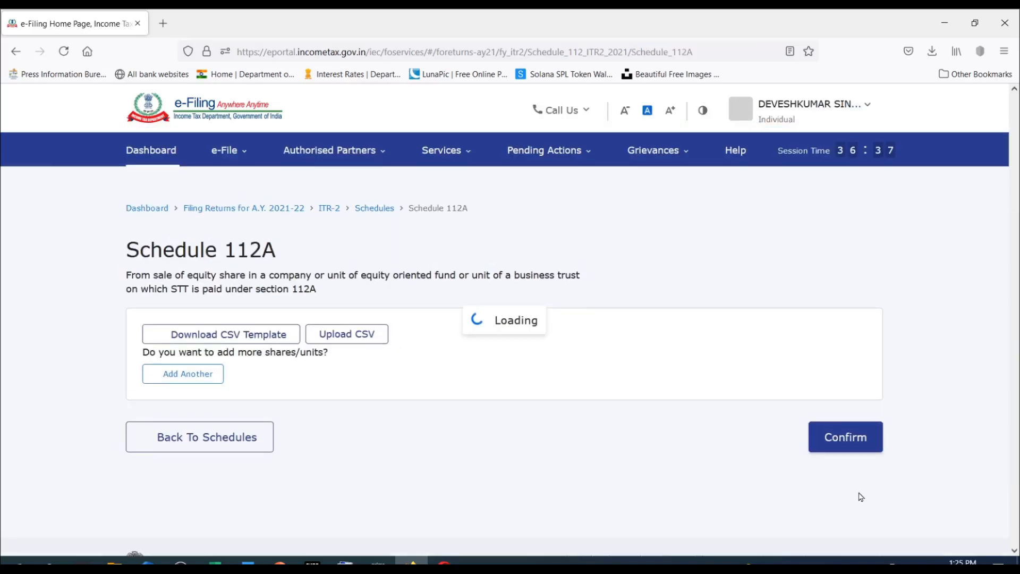
Review all columns of the Invesco row in the Schedule 112A table, from acquisition costs through deductions to the balance.
{"action": "scroll", "coordinate": [572, 439], "scroll_direction": "down", "scroll_amount": 3}
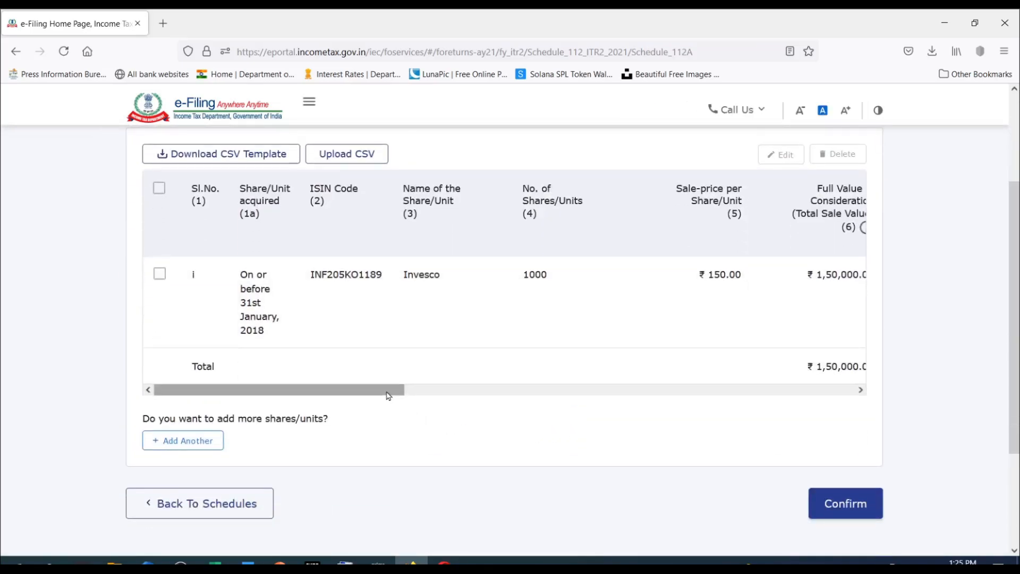
{"action": "left_click_drag", "start_coordinate": [387, 394], "coordinate": [692, 394]}
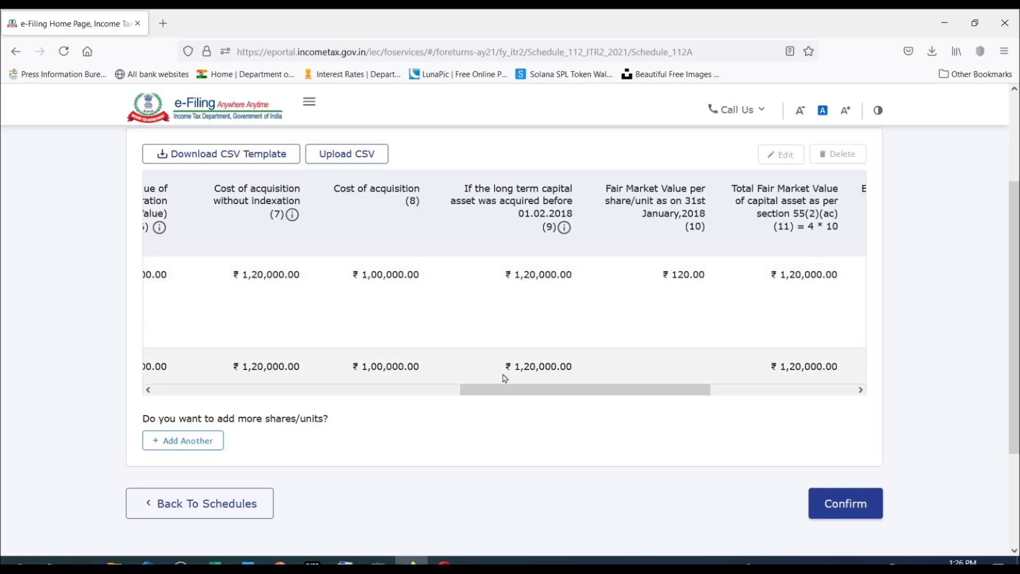
{"action": "left_click_drag", "start_coordinate": [524, 394], "coordinate": [552, 394]}
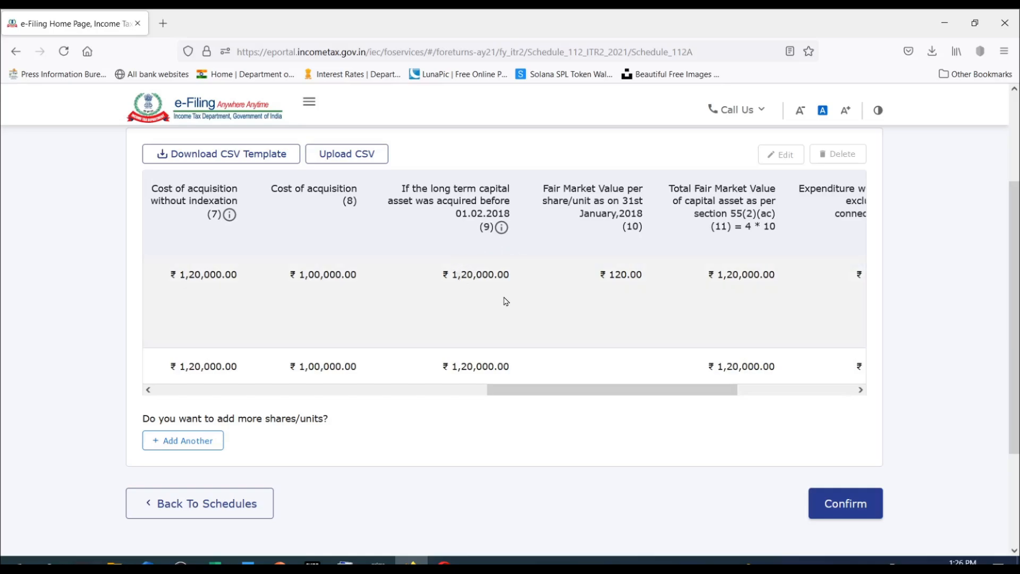
{"action": "left_click_drag", "start_coordinate": [559, 394], "coordinate": [581, 394]}
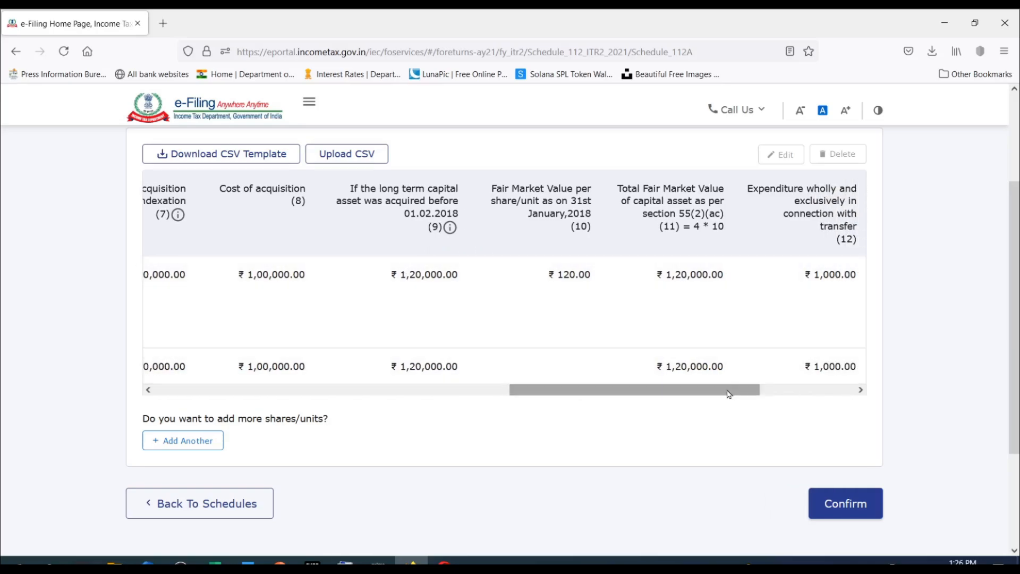
{"action": "left_click_drag", "start_coordinate": [731, 393], "coordinate": [830, 399]}
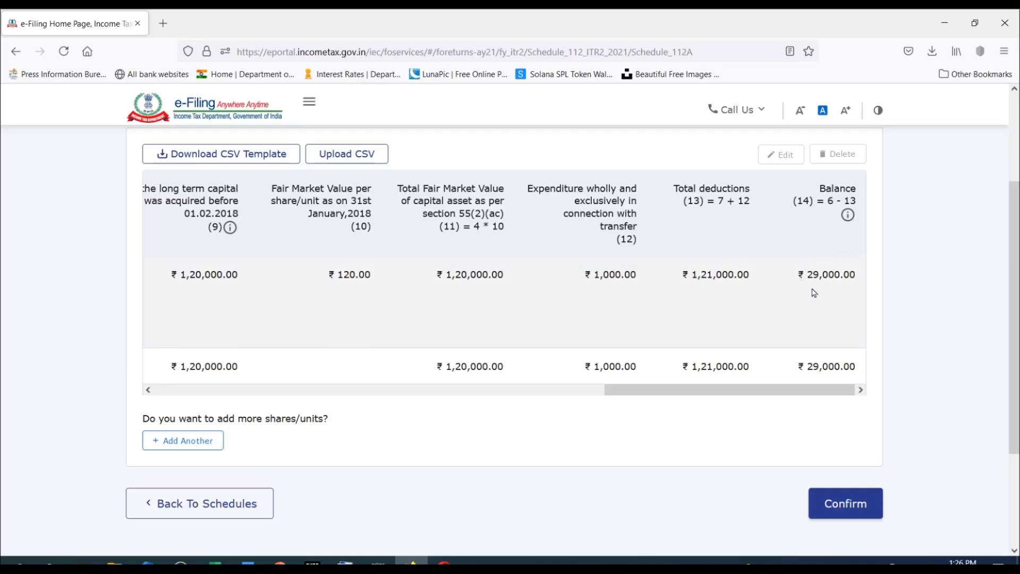
{"action": "left_click_drag", "start_coordinate": [824, 394], "coordinate": [349, 389]}
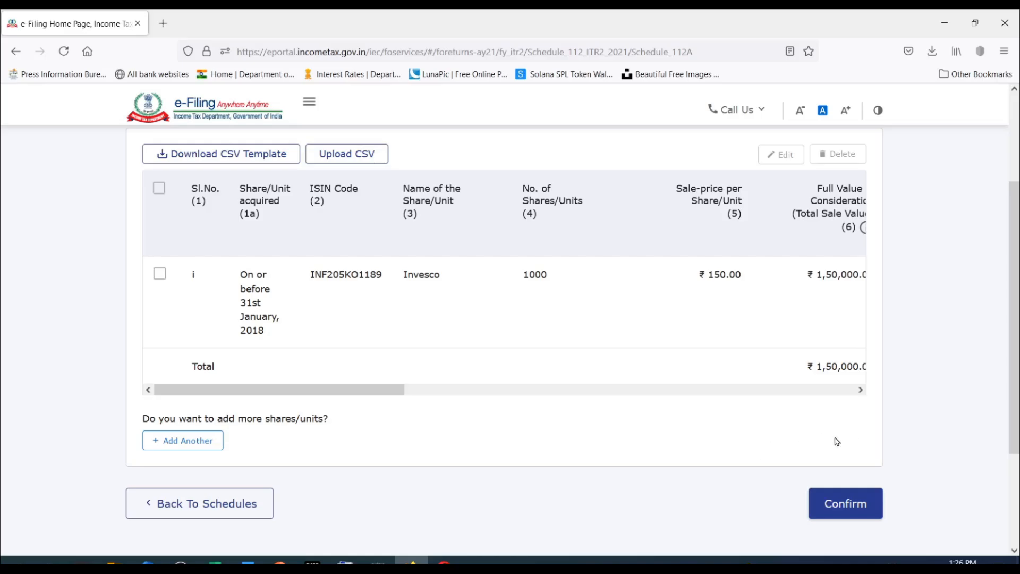
Start another Schedule 112A entry for shares/units acquired after 31st January, 2018.
{"action": "left_click", "coordinate": [189, 441]}
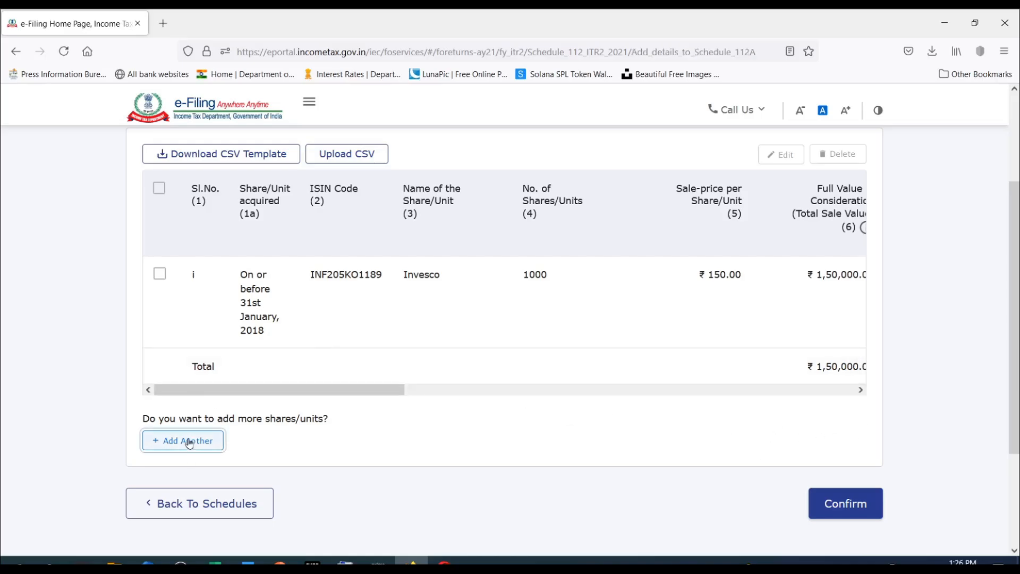
{"action": "scroll", "coordinate": [426, 258], "scroll_direction": "down", "scroll_amount": 3}
{"action": "left_click", "coordinate": [343, 203]}
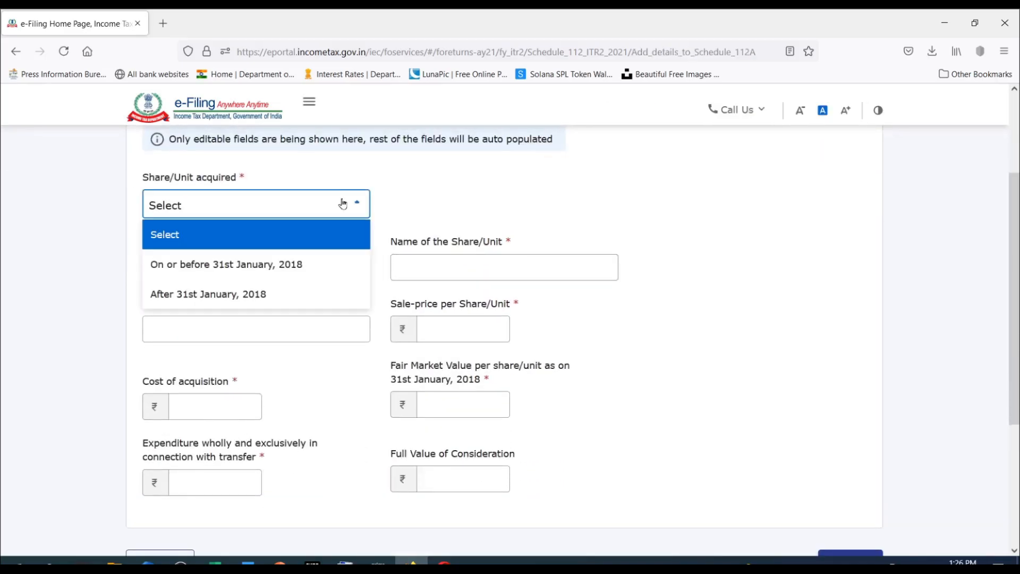
{"action": "left_click", "coordinate": [343, 204]}
{"action": "left_click", "coordinate": [313, 203]}
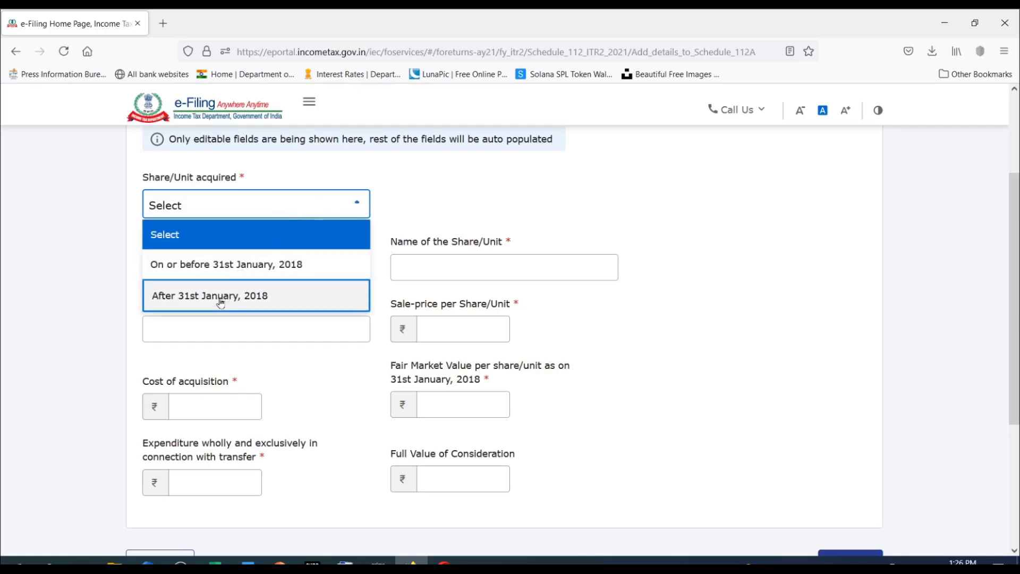
{"action": "left_click", "coordinate": [269, 298]}
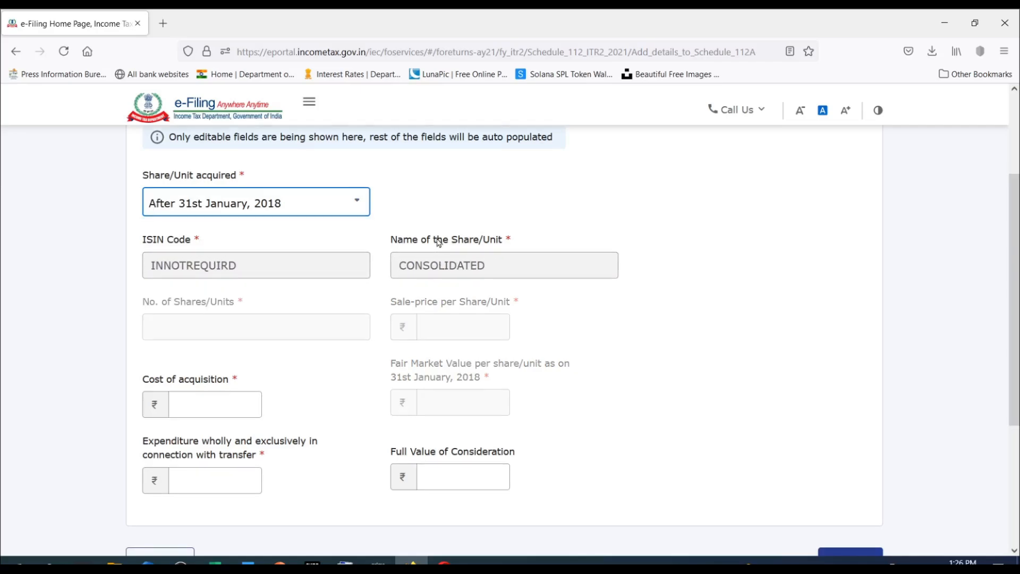
Set the cost of acquisition of the consolidated share entry to 400000.
{"action": "scroll", "coordinate": [457, 213], "scroll_direction": "down", "scroll_amount": 2}
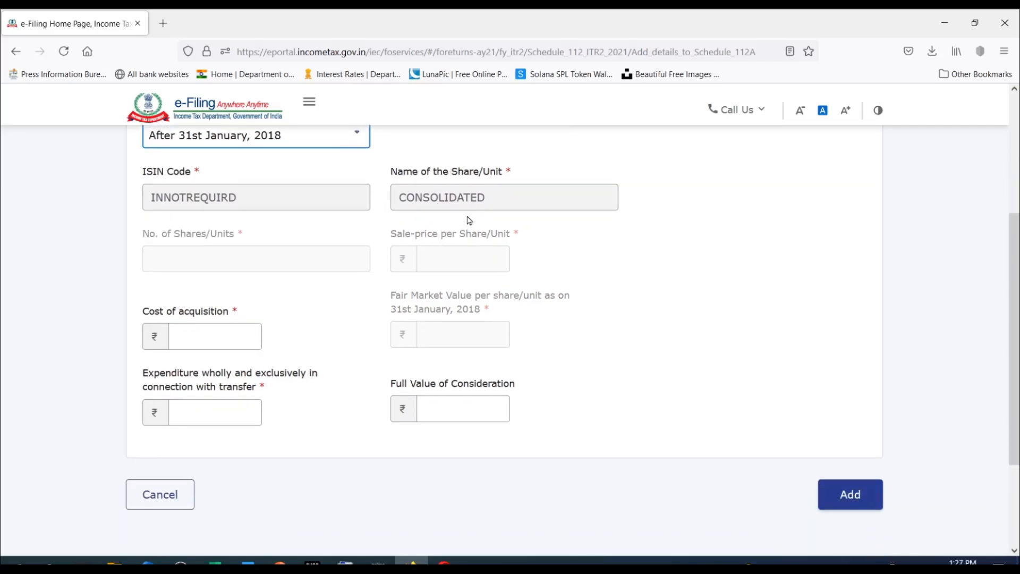
{"action": "scroll", "coordinate": [471, 218], "scroll_direction": "down", "scroll_amount": 1}
{"action": "scroll", "coordinate": [472, 211], "scroll_direction": "down", "scroll_amount": 1}
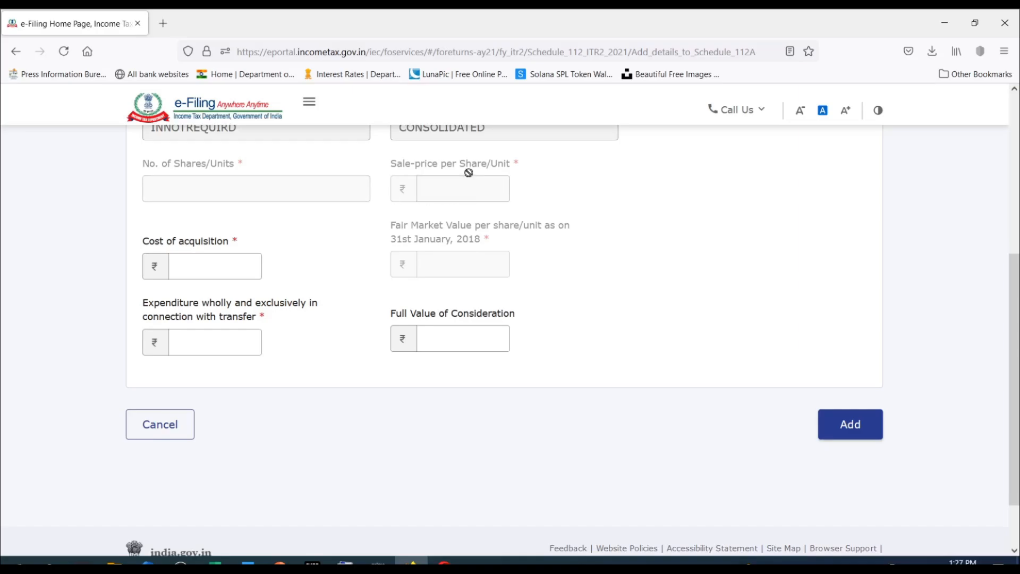
{"action": "left_click", "coordinate": [237, 265]}
{"action": "left_click", "coordinate": [211, 343]}
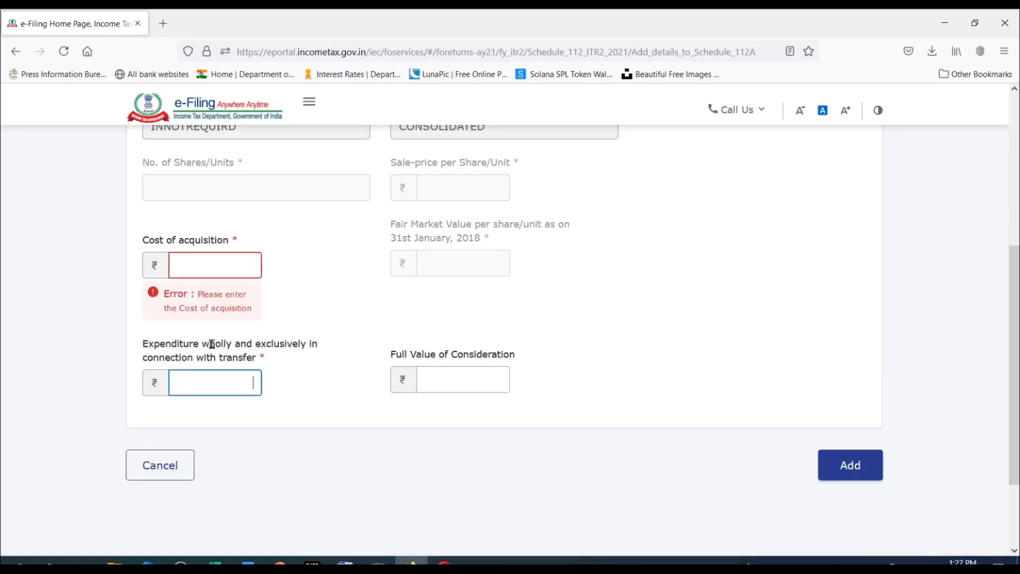
{"action": "left_click", "coordinate": [437, 381]}
{"action": "left_click", "coordinate": [219, 264]}
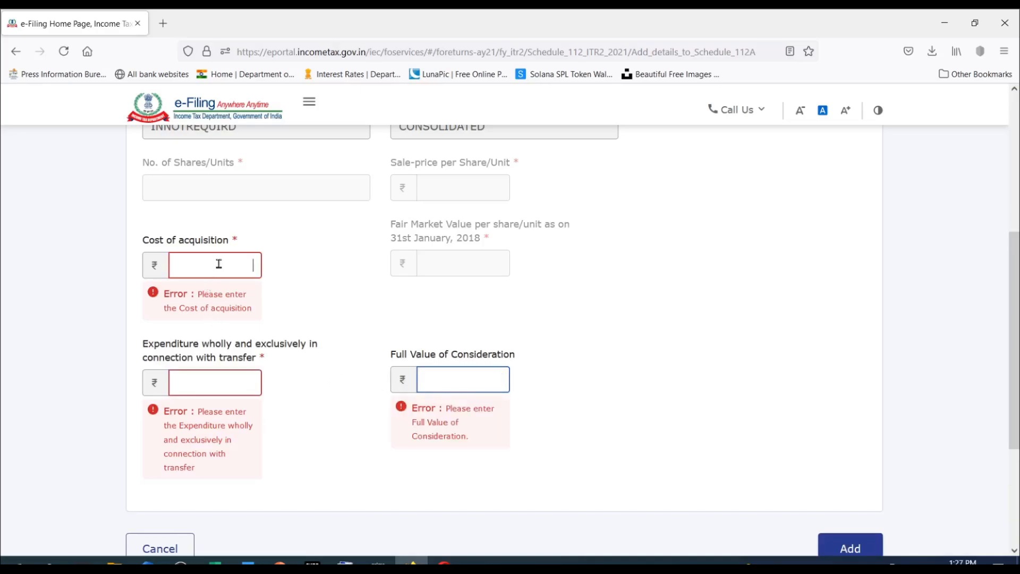
{"action": "type", "text": "400000"}
{"action": "left_click", "coordinate": [332, 282]}
Set the full value of consideration to 500000 and the expenditure in connection with transfer to 1,000.
{"action": "left_click", "coordinate": [456, 337]}
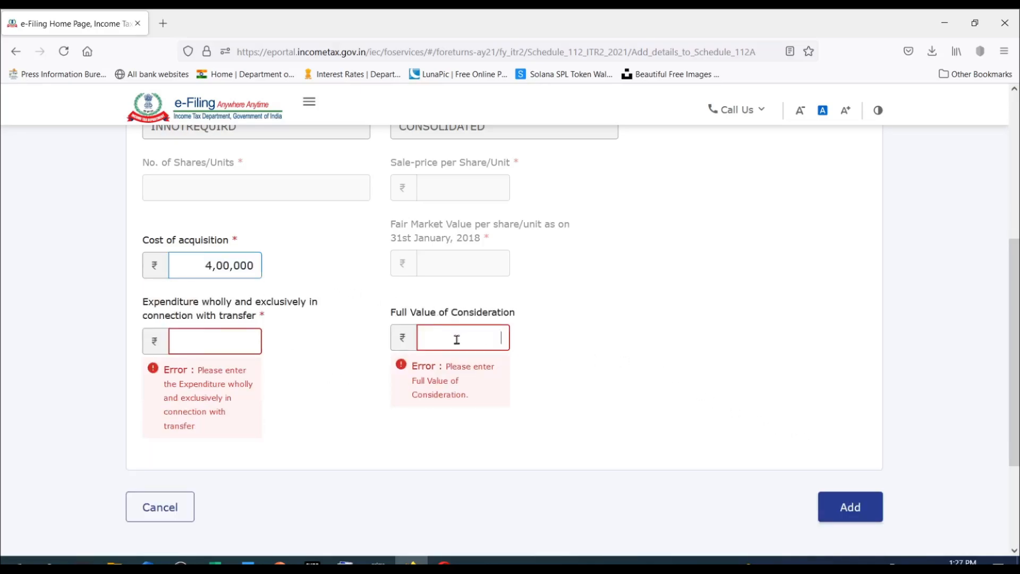
{"action": "type", "text": "500000"}
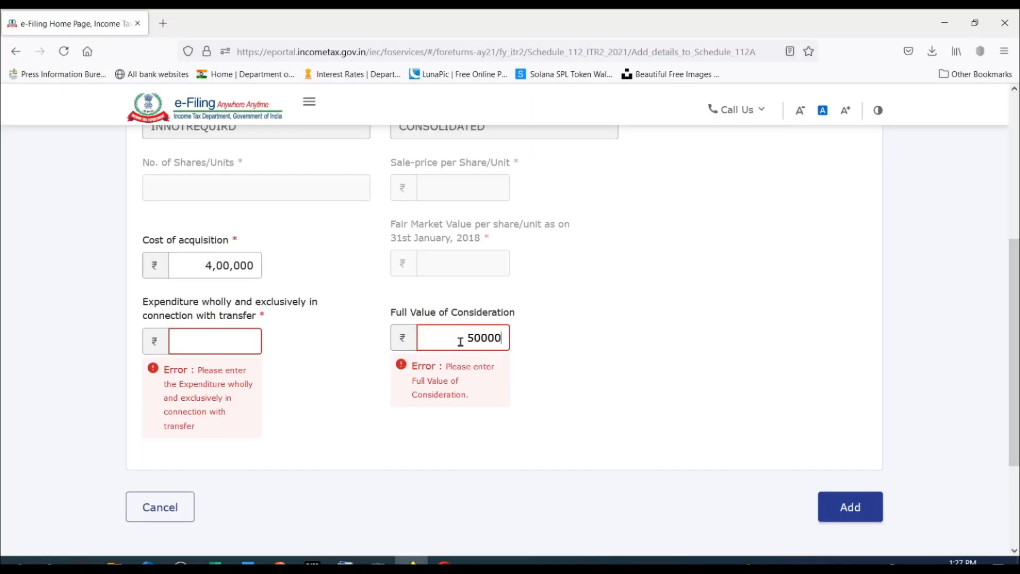
{"action": "key", "text": "shift+Tab"}
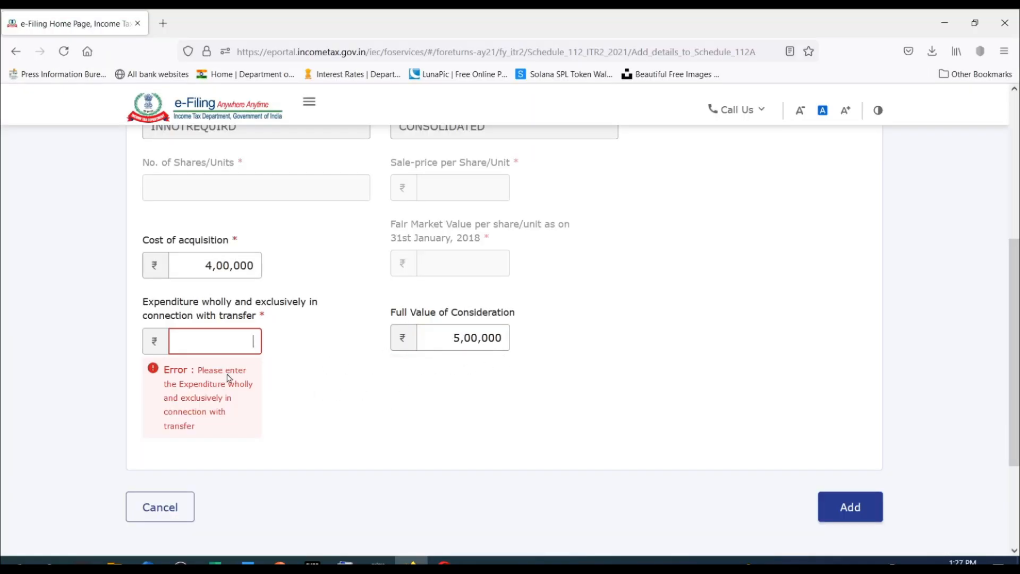
{"action": "left_click", "coordinate": [237, 344]}
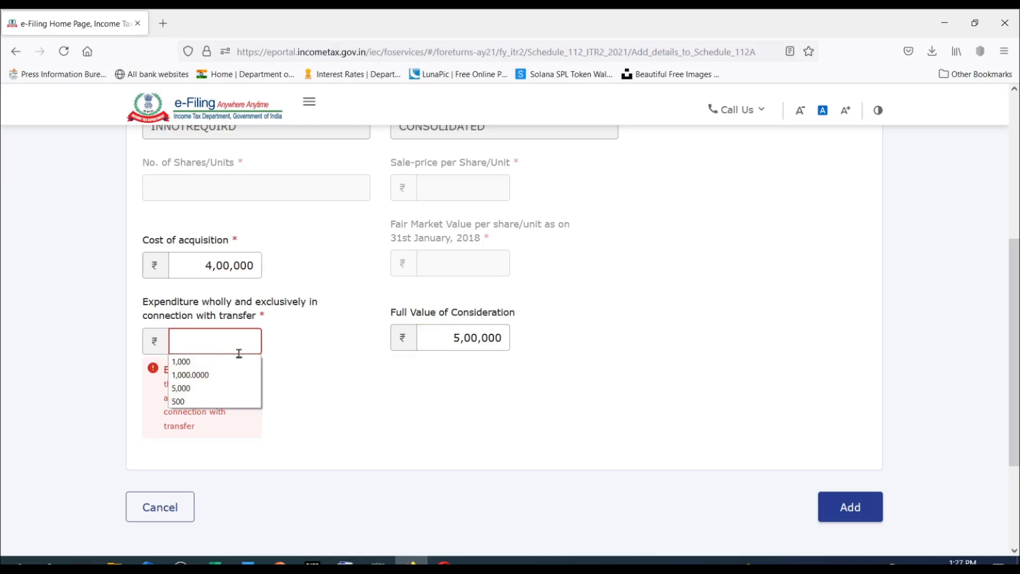
{"action": "left_click", "coordinate": [247, 362]}
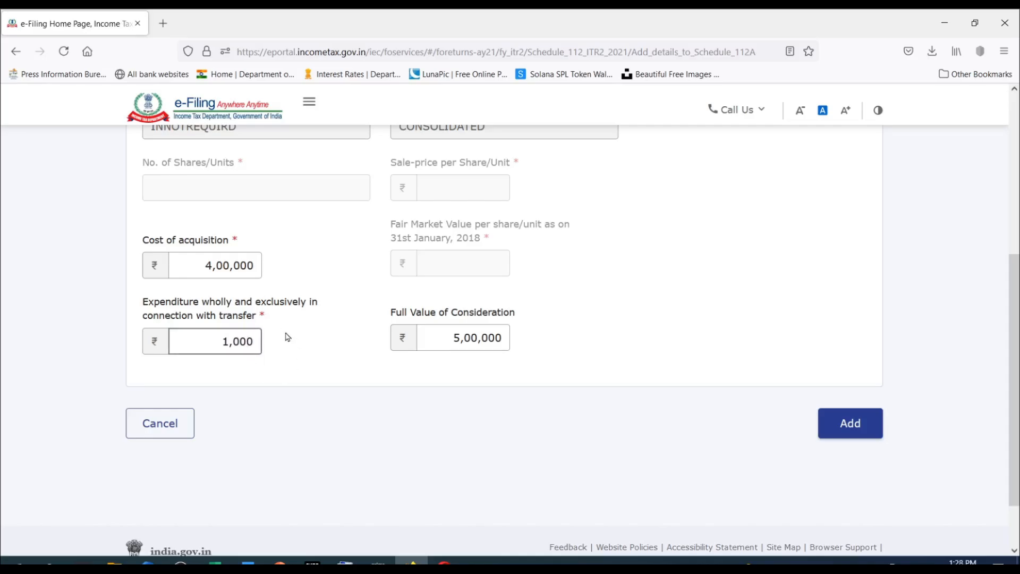
Check the fields of the consolidated entry and add it to Schedule 112A.
{"action": "scroll", "coordinate": [338, 375], "scroll_direction": "up", "scroll_amount": 3}
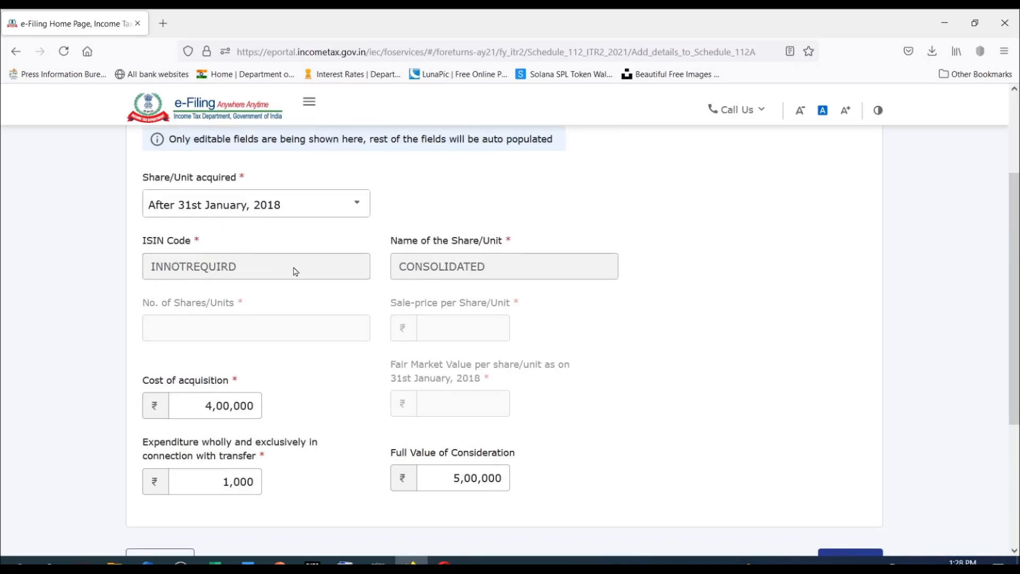
{"action": "scroll", "coordinate": [333, 264], "scroll_direction": "down", "scroll_amount": 4}
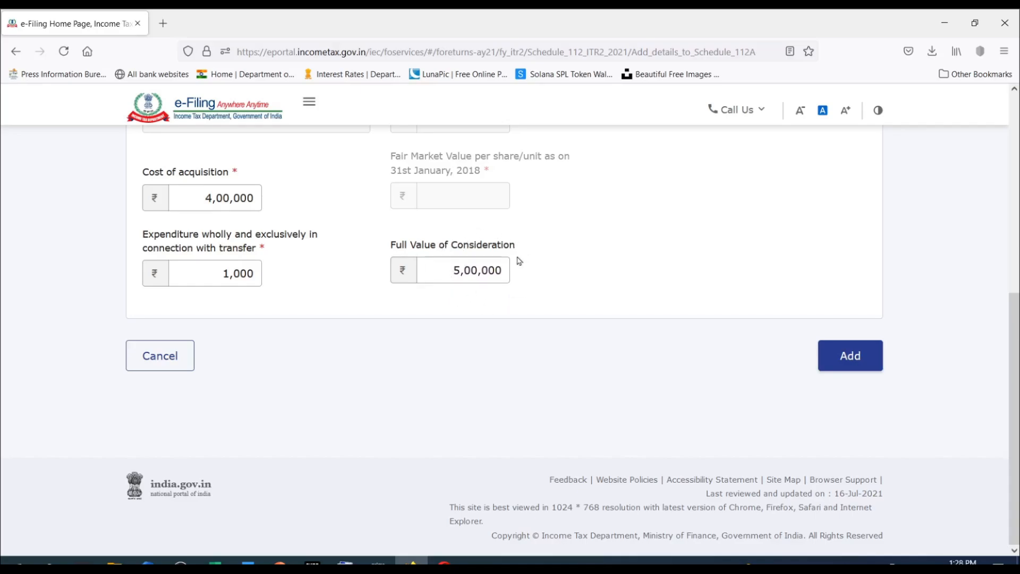
{"action": "left_click", "coordinate": [851, 362]}
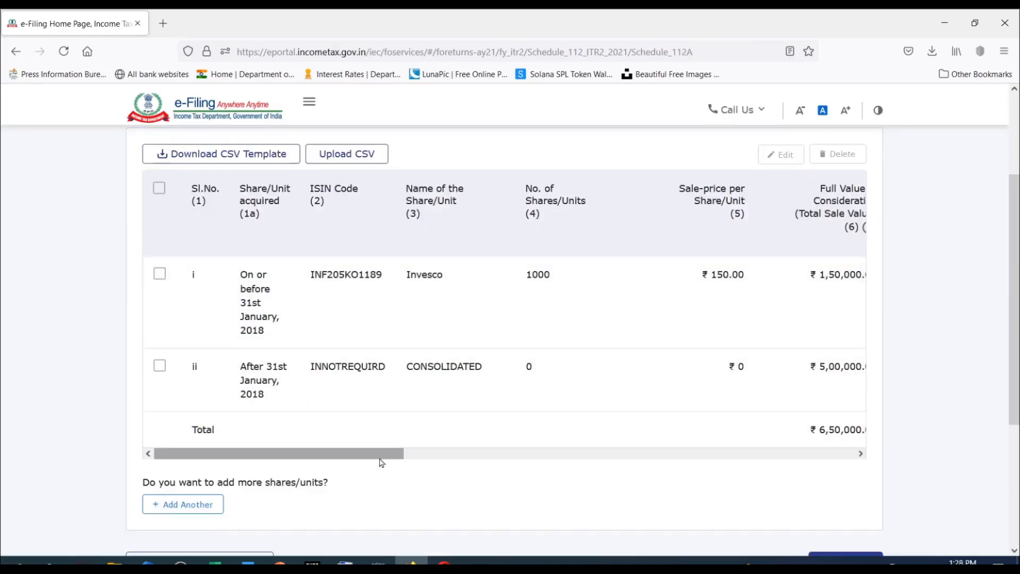
Review the expenditure, total deductions and balance columns of both rows and the total in the Schedule 112A table.
{"action": "left_click_drag", "start_coordinate": [381, 462], "coordinate": [868, 474]}
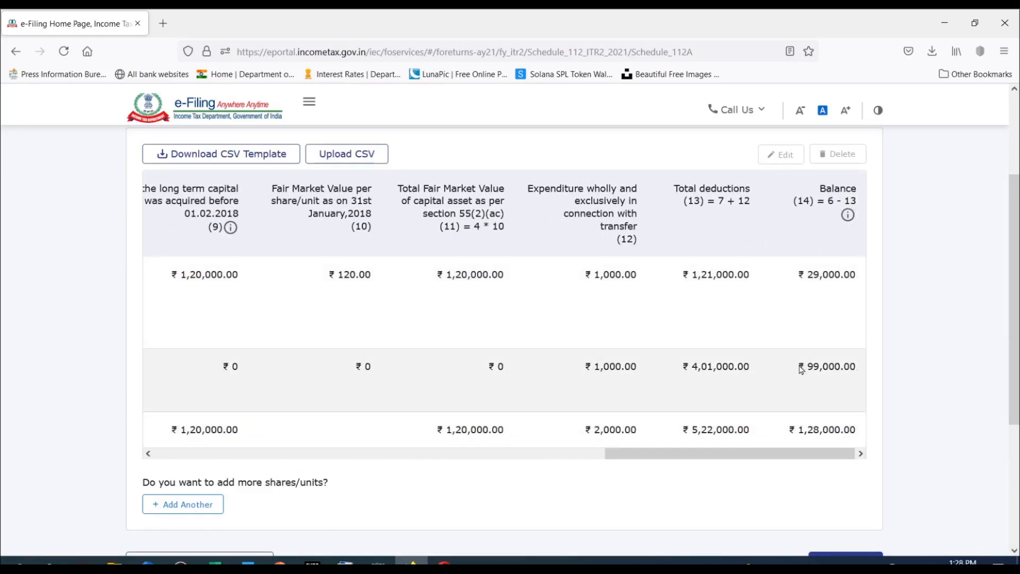
{"action": "left_click_drag", "start_coordinate": [834, 454], "coordinate": [303, 447]}
{"action": "scroll", "coordinate": [655, 319], "scroll_direction": "down", "scroll_amount": 3}
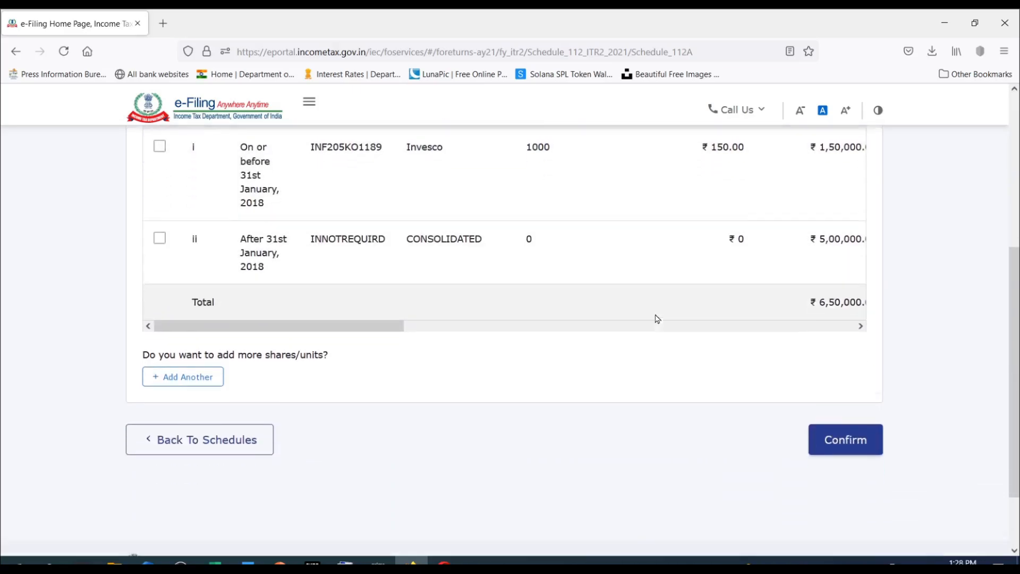
Switch to the ITR 2 COMPUTATION SHEET workbook in Excel, look at the MF SIP sheet and open Sheet1 with the monthly investment table.
{"action": "left_click", "coordinate": [214, 563]}
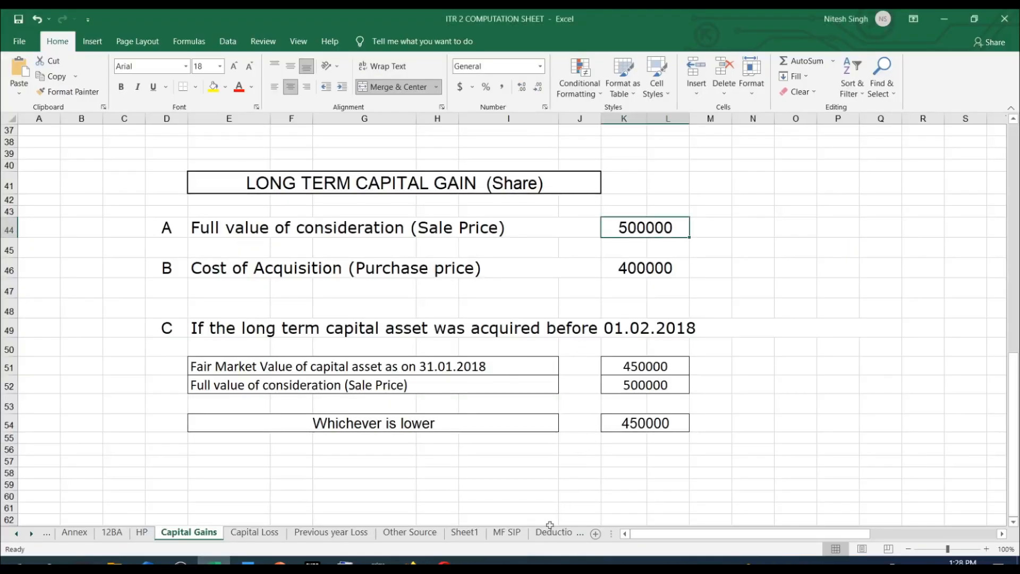
{"action": "left_click", "coordinate": [508, 533]}
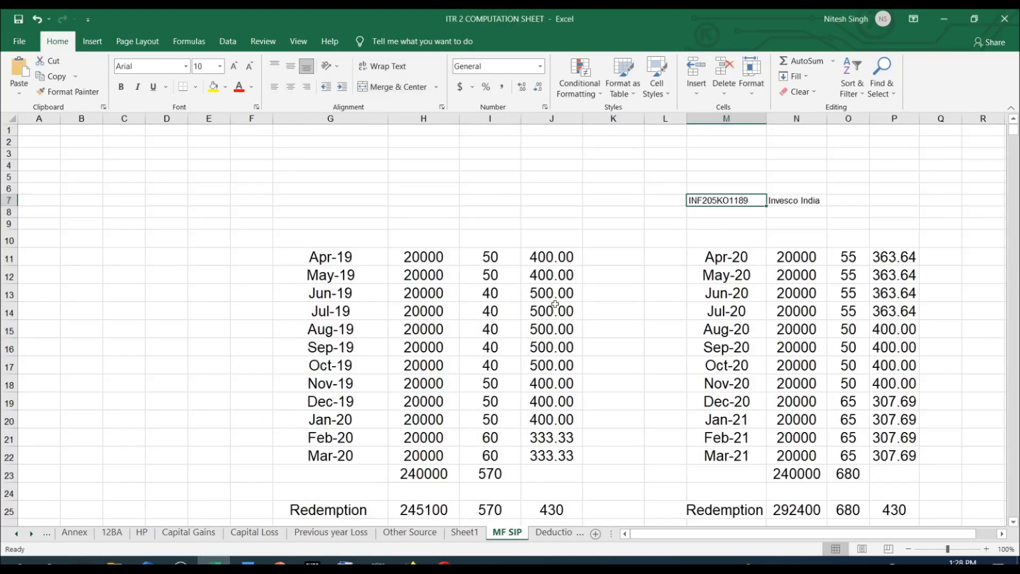
{"action": "left_click", "coordinate": [463, 533]}
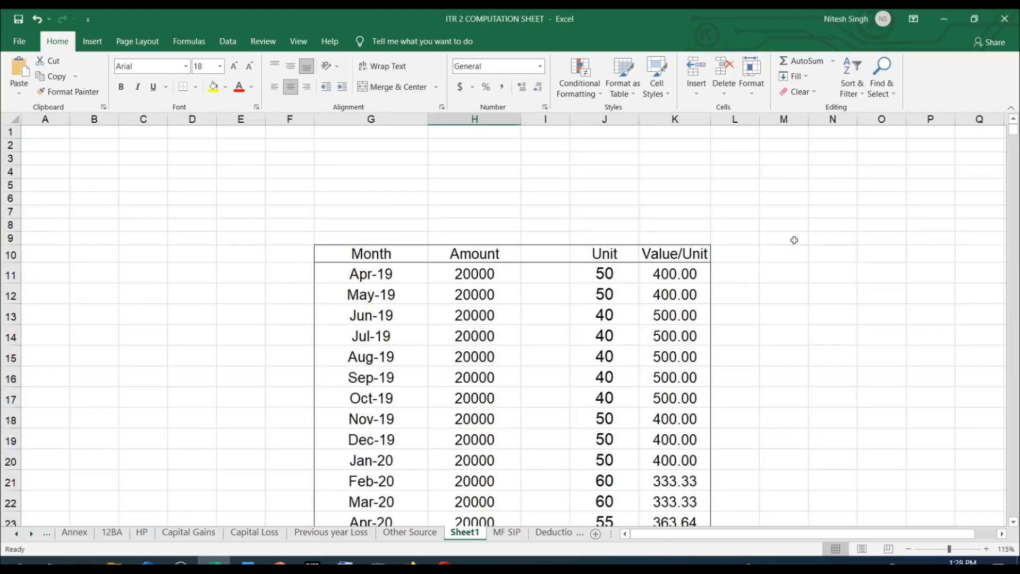
{"action": "scroll", "coordinate": [824, 194], "scroll_direction": "down", "scroll_amount": 6}
{"action": "scroll", "coordinate": [825, 196], "scroll_direction": "up", "scroll_amount": 4}
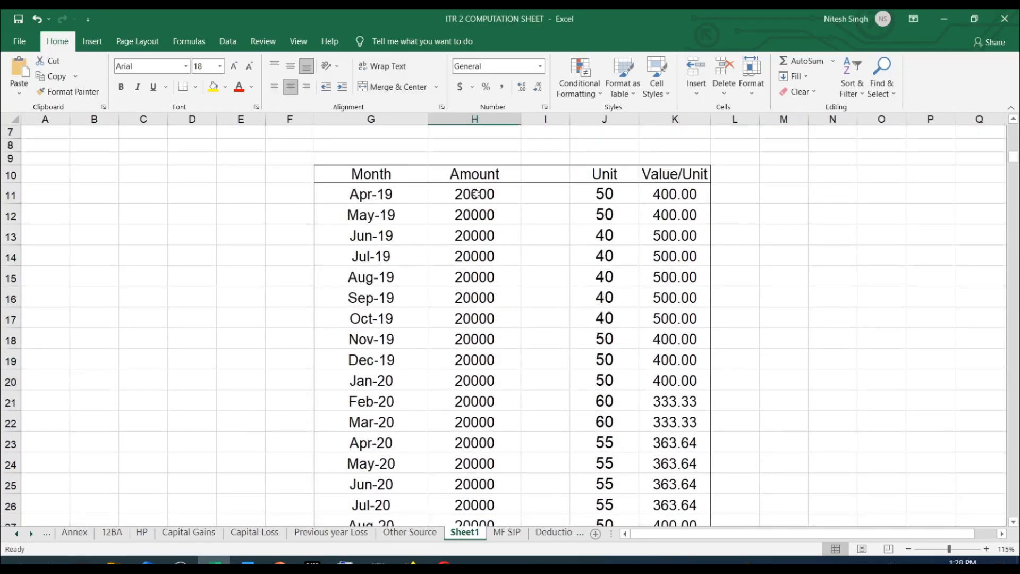
Examine the months, invested amounts, units and value per unit in the monthly investment table on Sheet1.
{"action": "left_click_drag", "start_coordinate": [475, 195], "coordinate": [471, 481]}
{"action": "scroll", "coordinate": [513, 257], "scroll_direction": "down", "scroll_amount": 6}
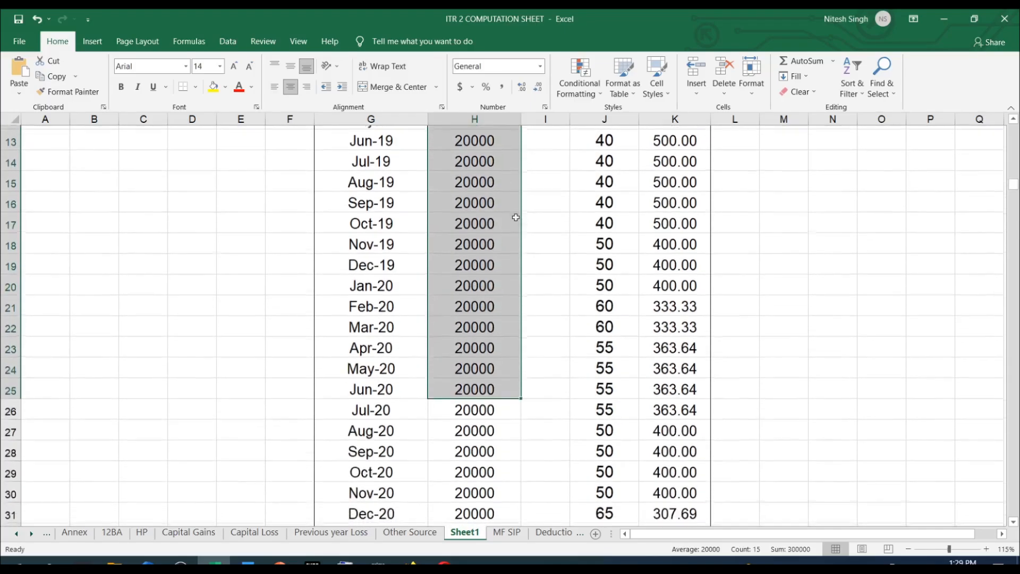
{"action": "scroll", "coordinate": [494, 321], "scroll_direction": "up", "scroll_amount": 1}
{"action": "scroll", "coordinate": [493, 314], "scroll_direction": "up", "scroll_amount": 7}
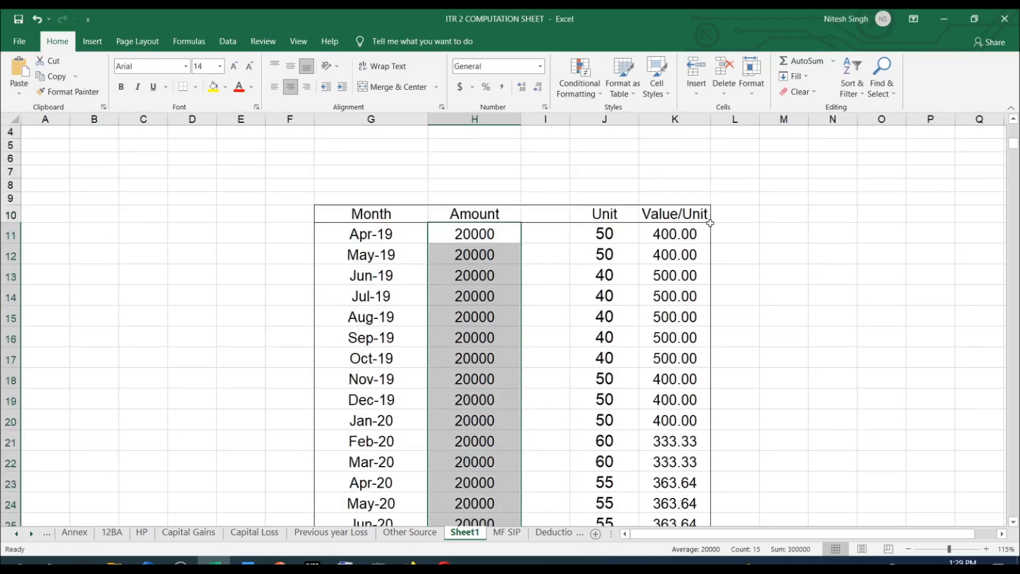
{"action": "left_click", "coordinate": [798, 291]}
{"action": "left_click_drag", "start_coordinate": [356, 234], "coordinate": [664, 416]}
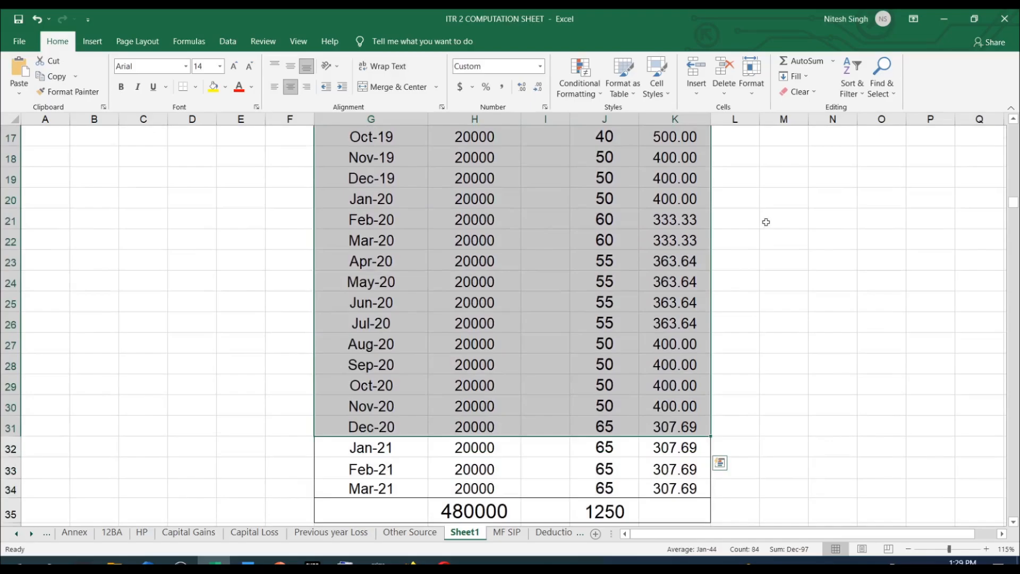
{"action": "left_click", "coordinate": [767, 221]}
{"action": "scroll", "coordinate": [519, 253], "scroll_direction": "up", "scroll_amount": 3}
{"action": "left_click_drag", "start_coordinate": [616, 179], "coordinate": [606, 243]}
{"action": "left_click_drag", "start_coordinate": [609, 284], "coordinate": [606, 512]}
{"action": "left_click_drag", "start_coordinate": [463, 178], "coordinate": [475, 450]}
{"action": "left_click_drag", "start_coordinate": [372, 178], "coordinate": [382, 483]}
{"action": "scroll", "coordinate": [849, 262], "scroll_direction": "down", "scroll_amount": 1}
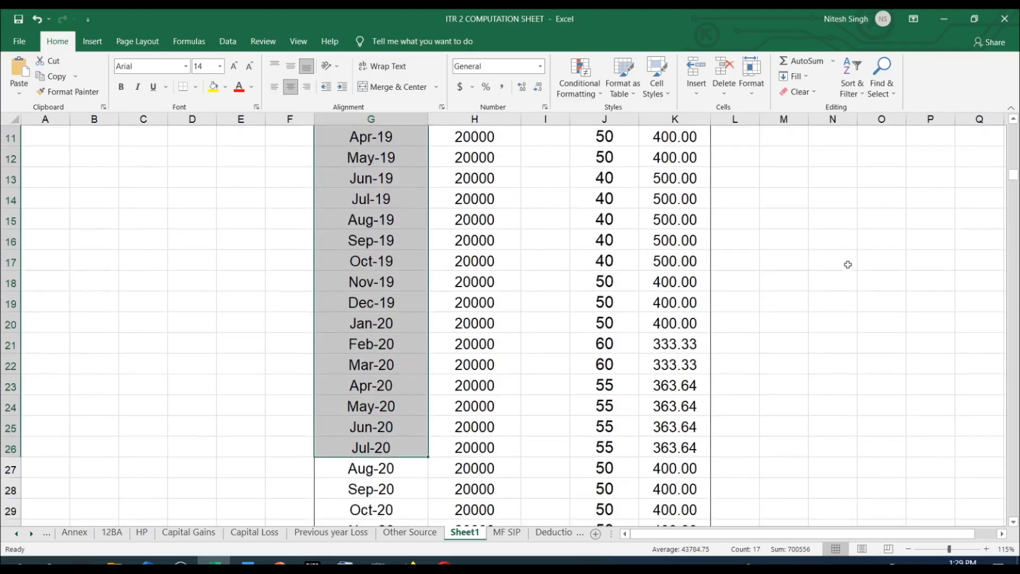
{"action": "left_click", "coordinate": [850, 265]}
Examine the Redemption row below the table and compare its amount with the monthly investments.
{"action": "scroll", "coordinate": [776, 265], "scroll_direction": "down", "scroll_amount": 4}
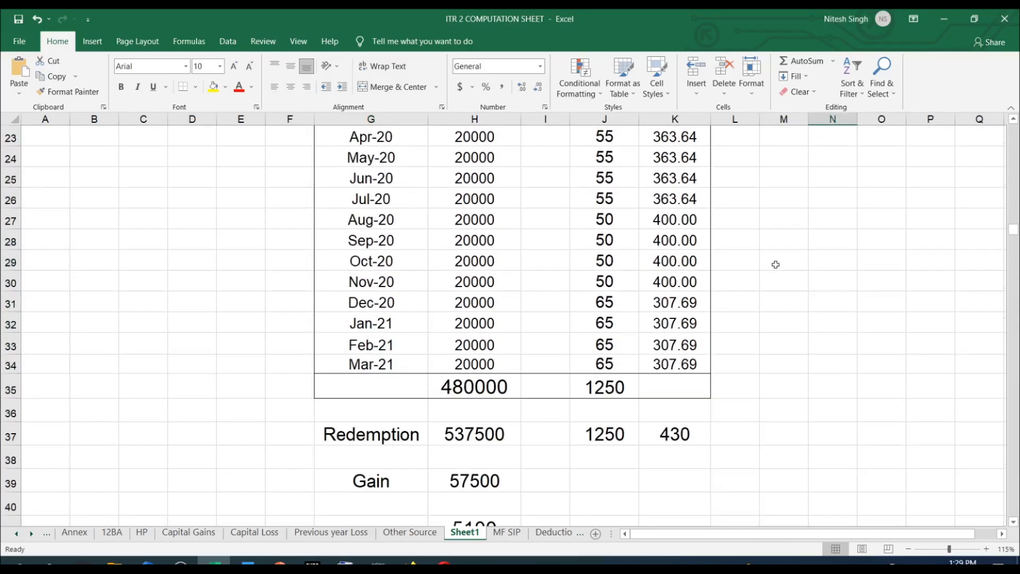
{"action": "left_click", "coordinate": [350, 439]}
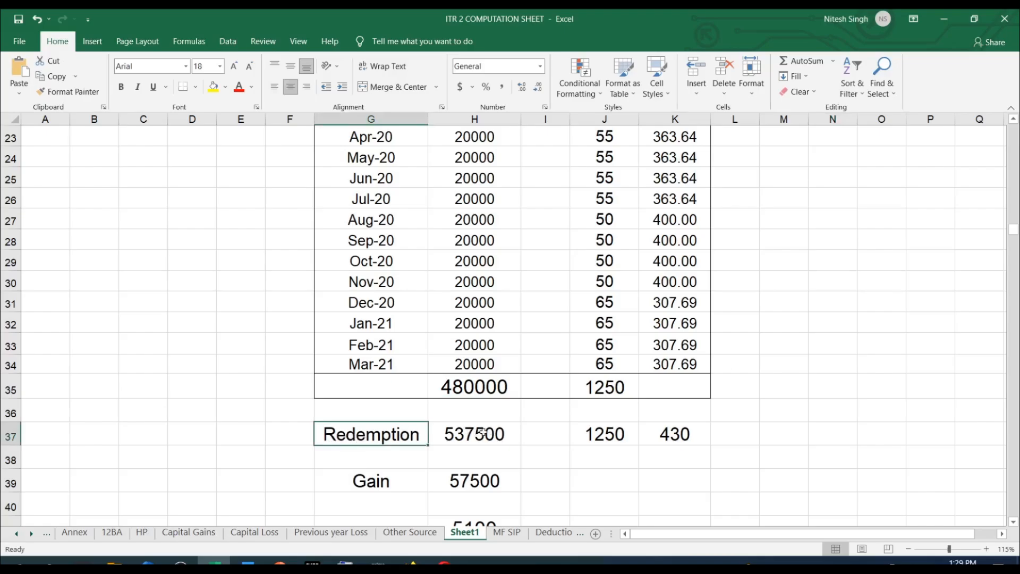
{"action": "left_click", "coordinate": [500, 435]}
{"action": "scroll", "coordinate": [493, 325], "scroll_direction": "up", "scroll_amount": 4}
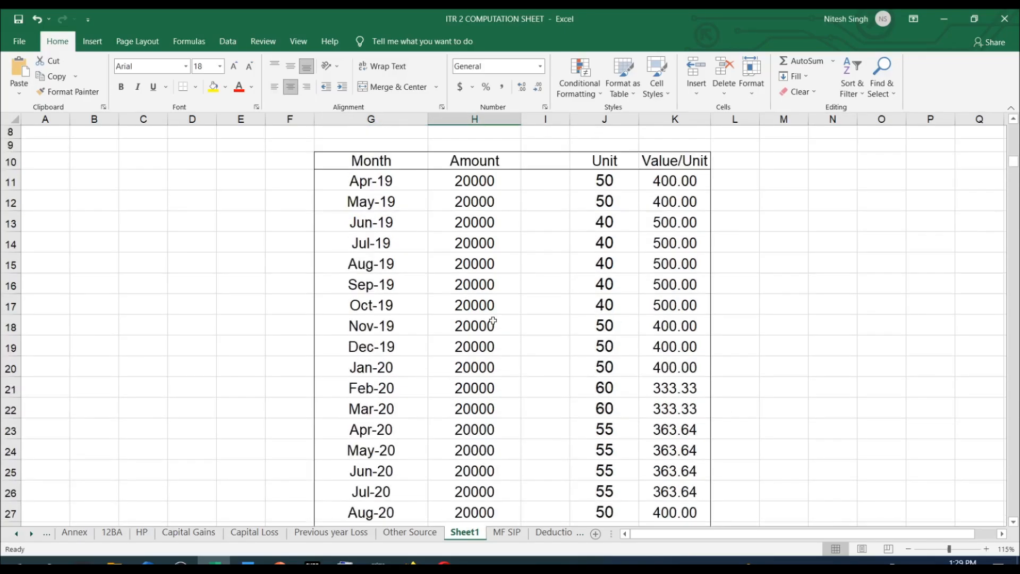
{"action": "scroll", "coordinate": [492, 325], "scroll_direction": "down", "scroll_amount": 4}
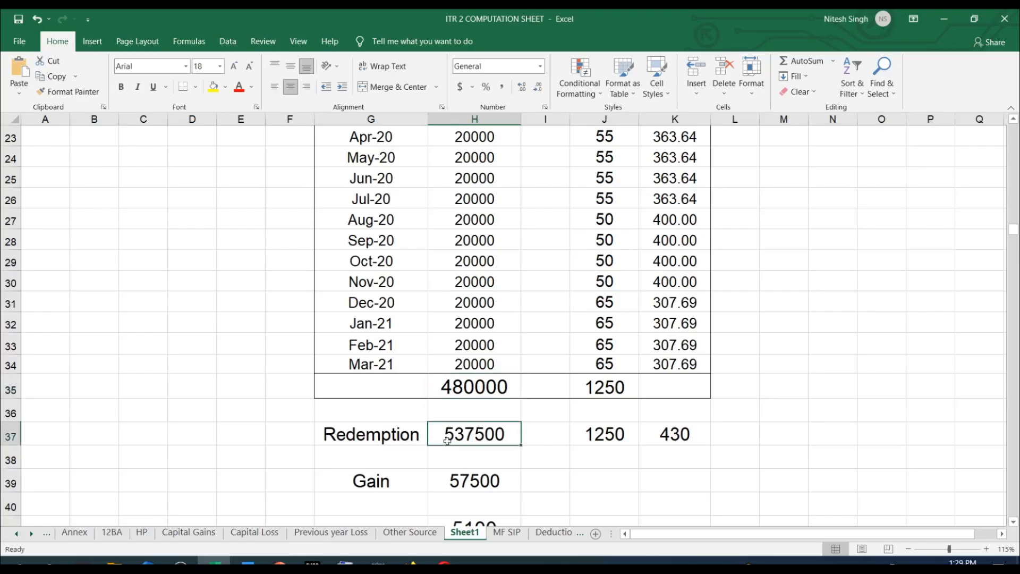
Compare the total invested amount and units with the amount, units and unit value in the Redemption row.
{"action": "left_click", "coordinate": [495, 385]}
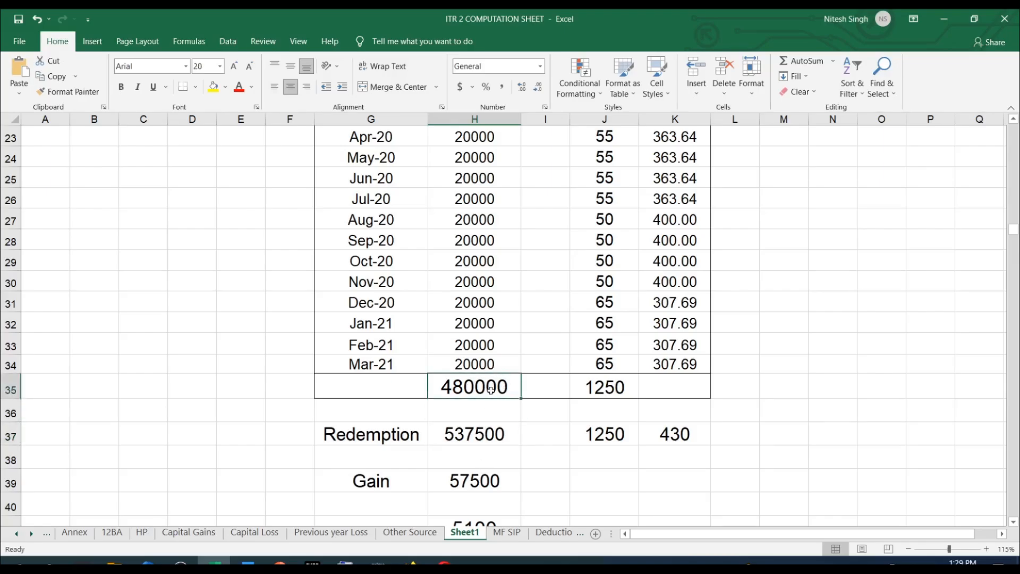
{"action": "scroll", "coordinate": [490, 389], "scroll_direction": "up", "scroll_amount": 5}
{"action": "scroll", "coordinate": [463, 243], "scroll_direction": "down", "scroll_amount": 5}
{"action": "left_click", "coordinate": [612, 392]}
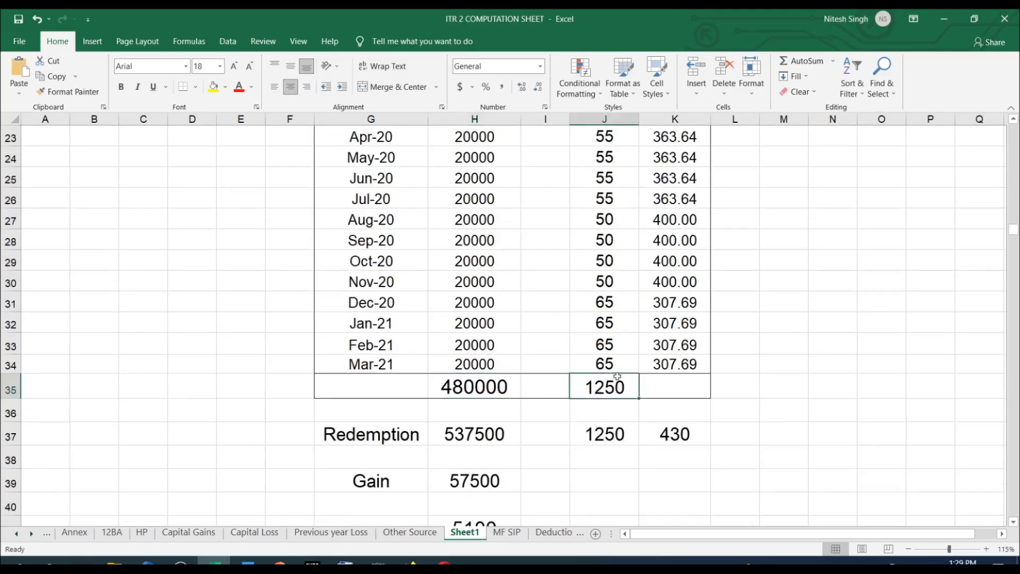
{"action": "left_click", "coordinate": [615, 437]}
{"action": "left_click", "coordinate": [688, 434]}
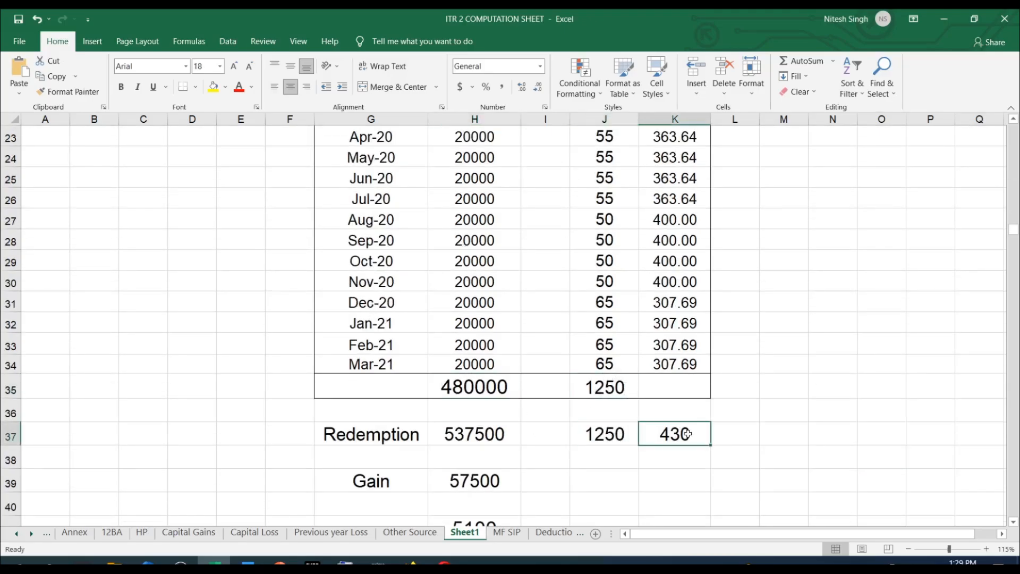
{"action": "left_click", "coordinate": [456, 436]}
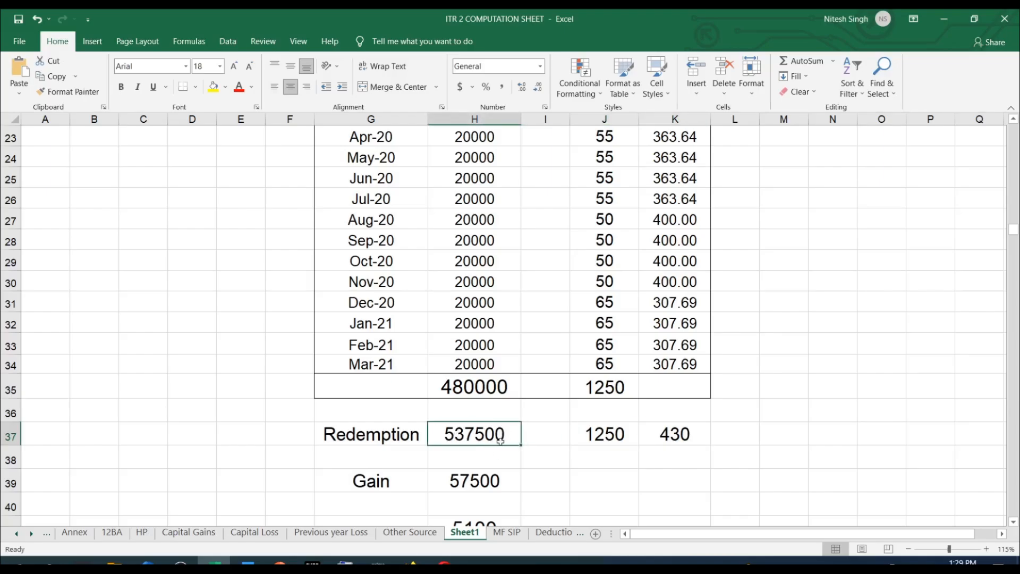
Examine the Gain row and its split into LTCG and STCG below the Redemption row.
{"action": "scroll", "coordinate": [500, 440], "scroll_direction": "down", "scroll_amount": 2}
{"action": "left_click", "coordinate": [468, 359]}
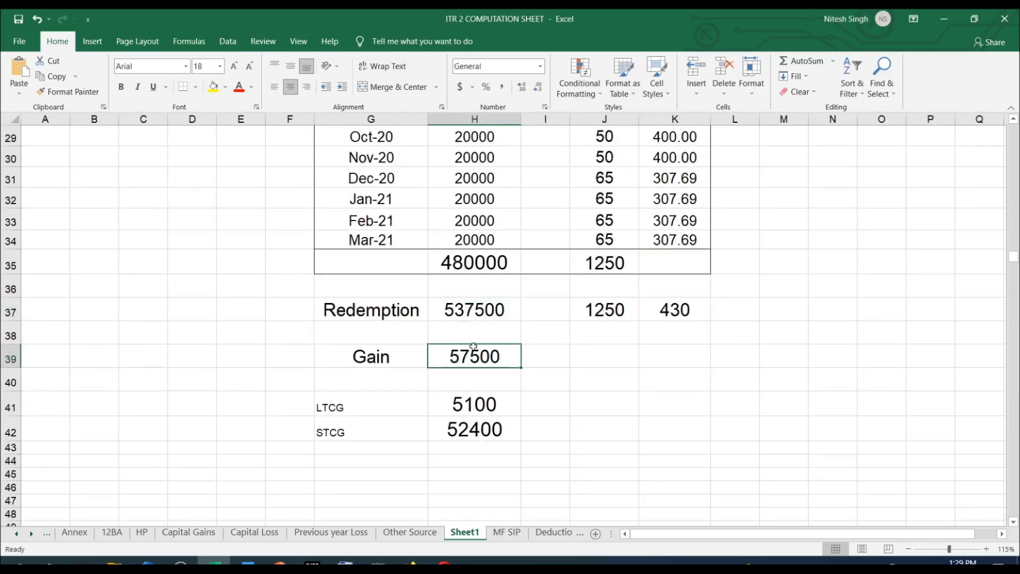
{"action": "left_click", "coordinate": [469, 410]}
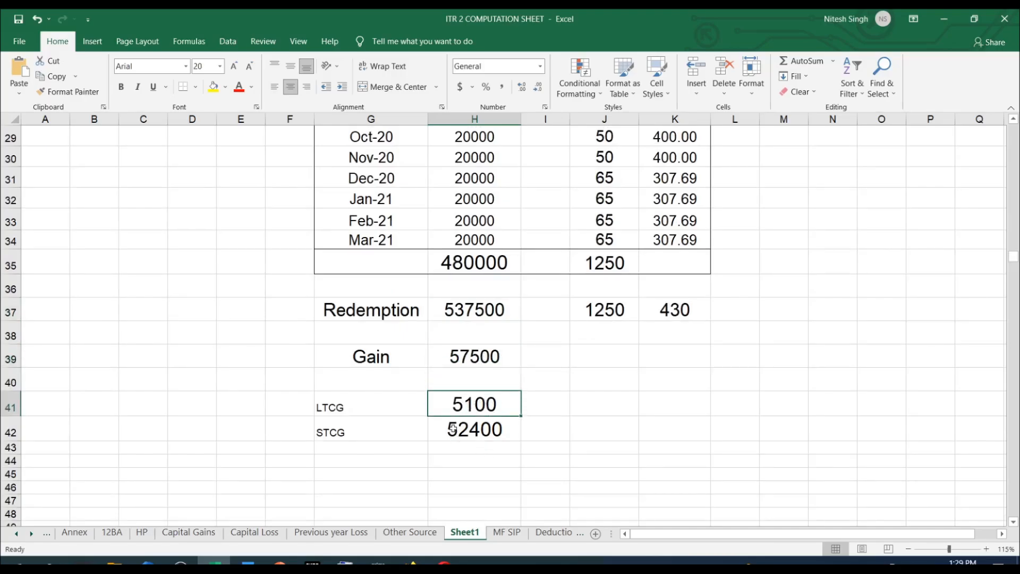
{"action": "left_click", "coordinate": [452, 428]}
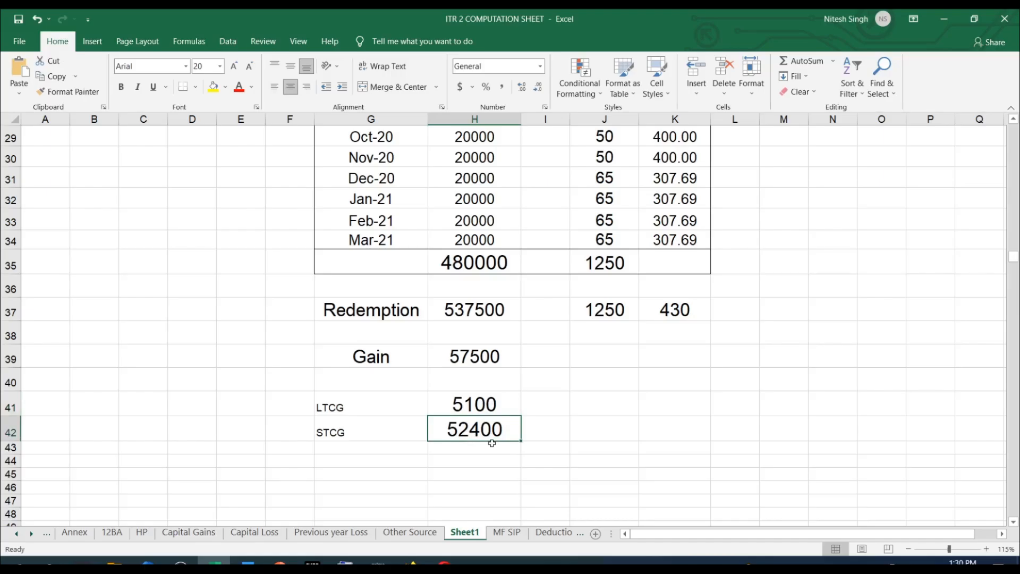
{"action": "left_click_drag", "start_coordinate": [356, 401], "coordinate": [513, 425]}
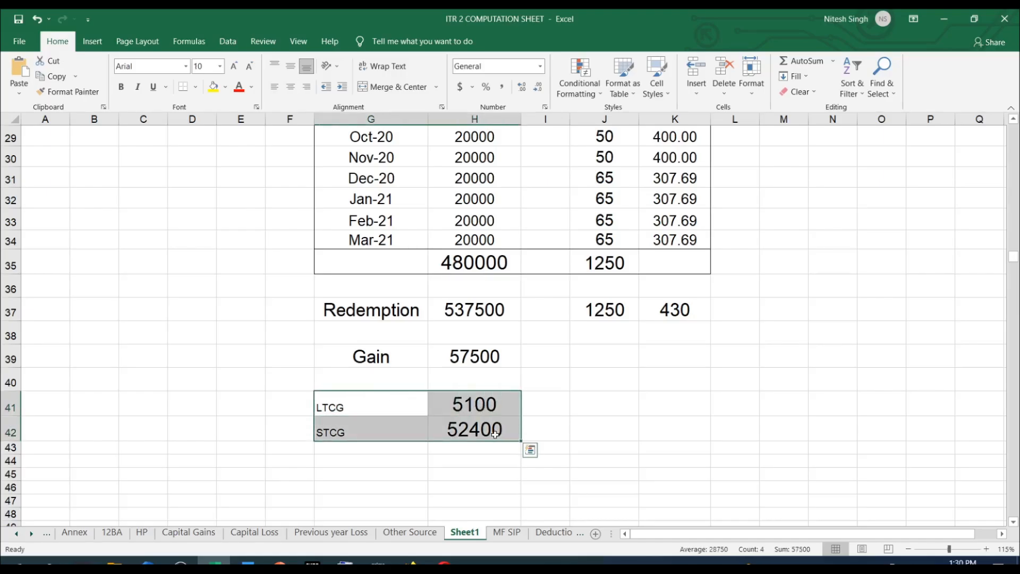
Look through the monthly investments and relate them to the LTCG and STCG amounts below the table.
{"action": "scroll", "coordinate": [495, 434], "scroll_direction": "up", "scroll_amount": 5}
{"action": "scroll", "coordinate": [495, 435], "scroll_direction": "up", "scroll_amount": 2}
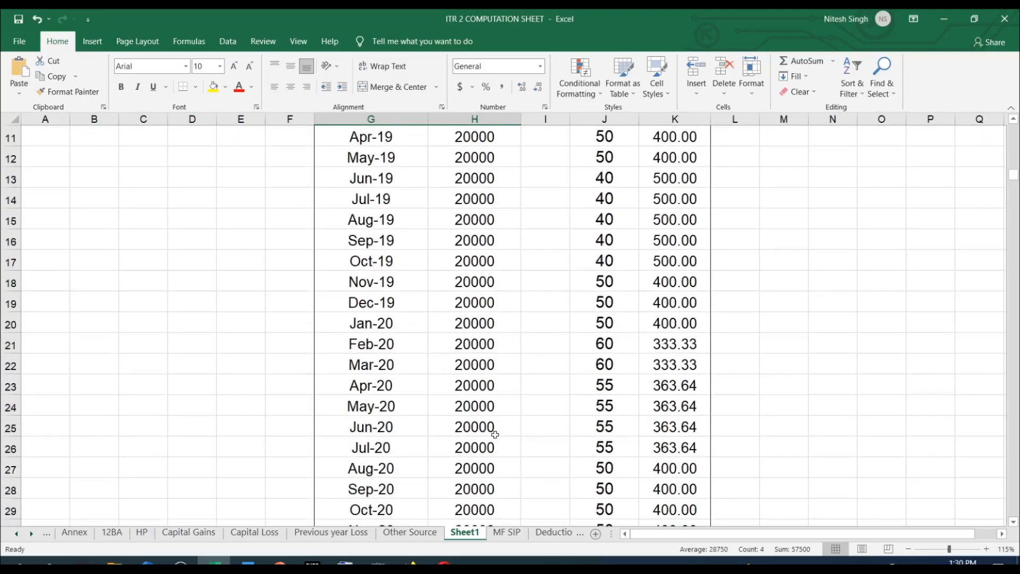
{"action": "scroll", "coordinate": [521, 448], "scroll_direction": "down", "scroll_amount": 3}
{"action": "scroll", "coordinate": [521, 448], "scroll_direction": "down", "scroll_amount": 2}
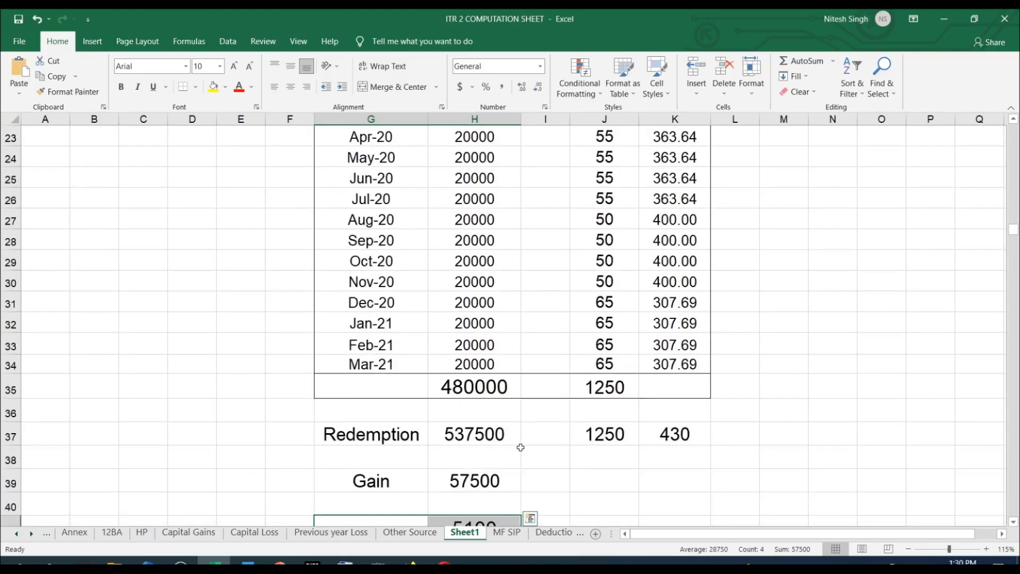
{"action": "scroll", "coordinate": [521, 448], "scroll_direction": "up", "scroll_amount": 4}
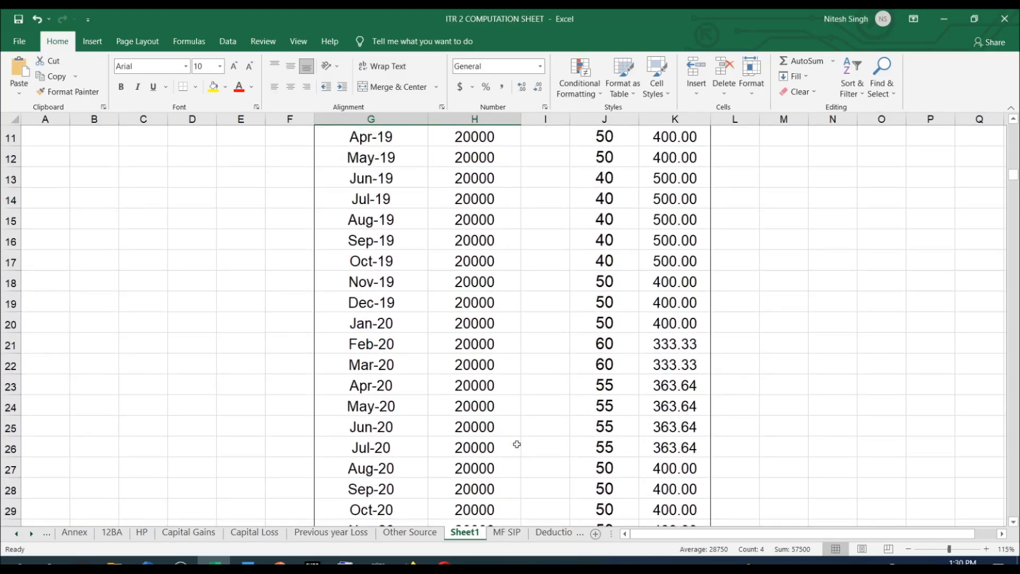
{"action": "scroll", "coordinate": [466, 390], "scroll_direction": "up", "scroll_amount": 1}
{"action": "scroll", "coordinate": [467, 391], "scroll_direction": "down", "scroll_amount": 1}
{"action": "scroll", "coordinate": [467, 392], "scroll_direction": "down", "scroll_amount": 2}
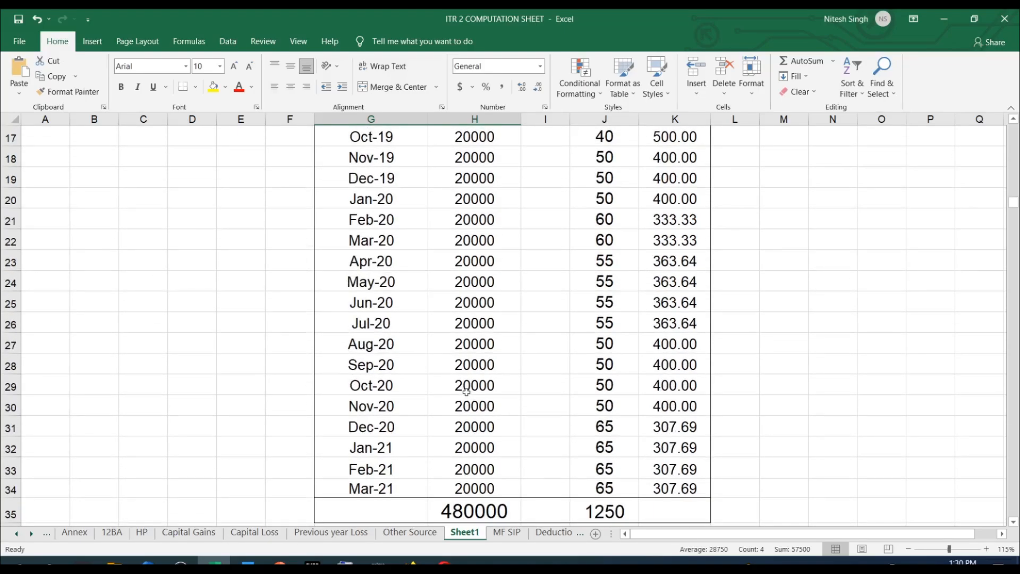
{"action": "scroll", "coordinate": [467, 391], "scroll_direction": "down", "scroll_amount": 2}
{"action": "scroll", "coordinate": [467, 392], "scroll_direction": "down", "scroll_amount": 2}
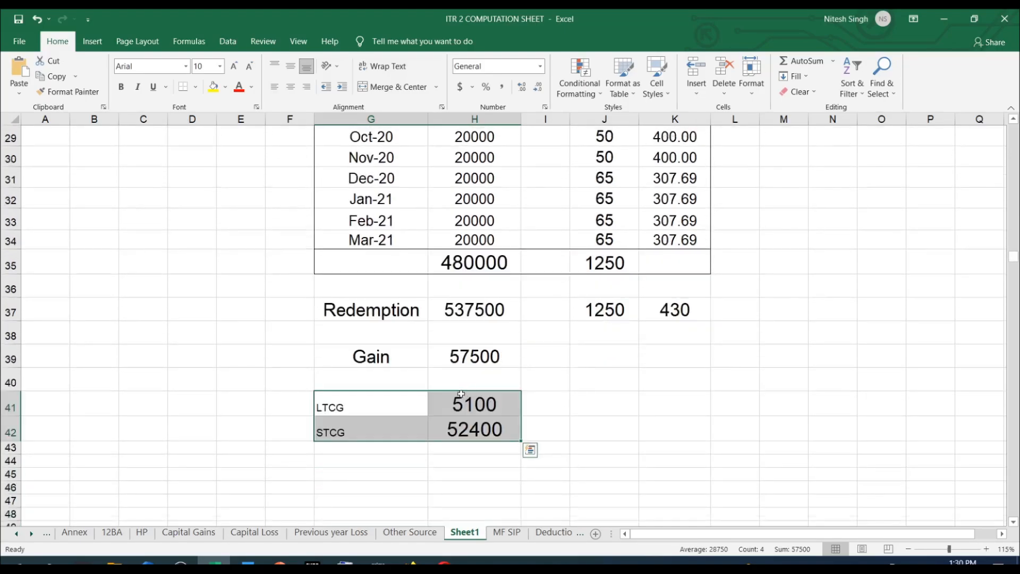
{"action": "left_click", "coordinate": [465, 432]}
Examine the Apr-19 and May-19 investment rows and look through the remaining months down to the total.
{"action": "scroll", "coordinate": [556, 385], "scroll_direction": "up", "scroll_amount": 9}
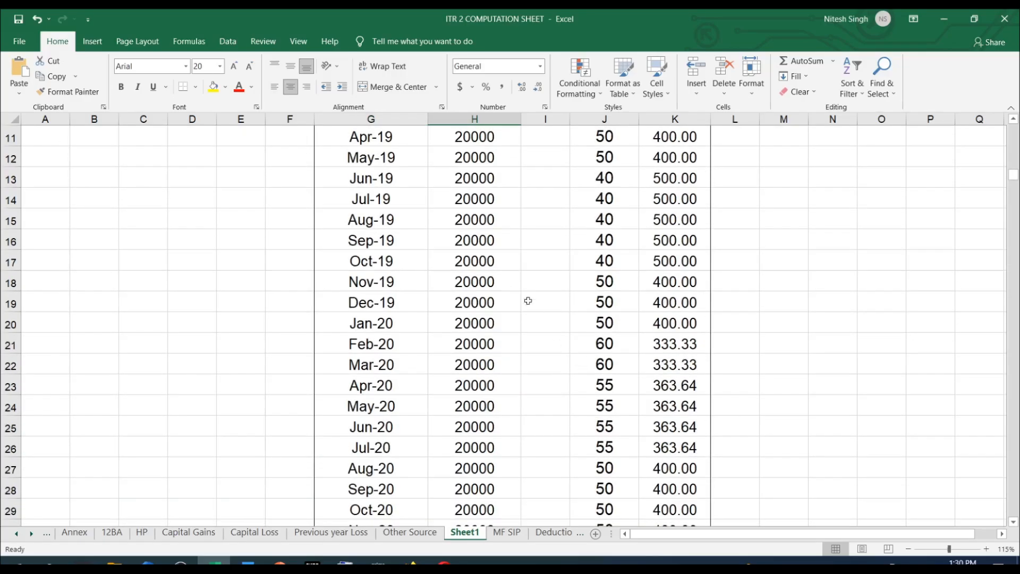
{"action": "scroll", "coordinate": [518, 290], "scroll_direction": "down", "scroll_amount": 1}
{"action": "left_click_drag", "start_coordinate": [380, 225], "coordinate": [685, 223]}
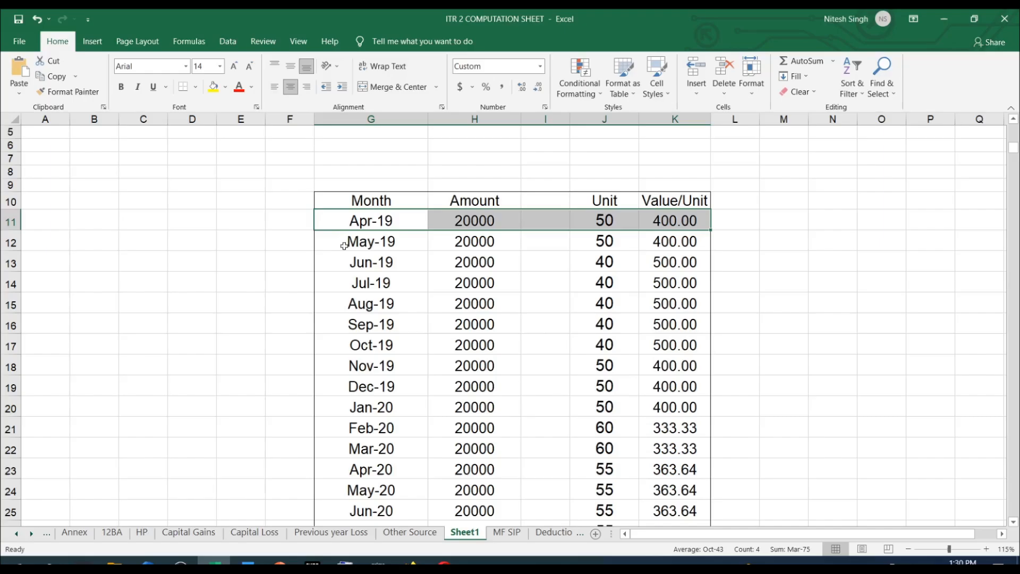
{"action": "left_click", "coordinate": [412, 247]}
{"action": "left_click_drag", "start_coordinate": [412, 247], "coordinate": [691, 242]}
{"action": "scroll", "coordinate": [766, 239], "scroll_direction": "down", "scroll_amount": 3}
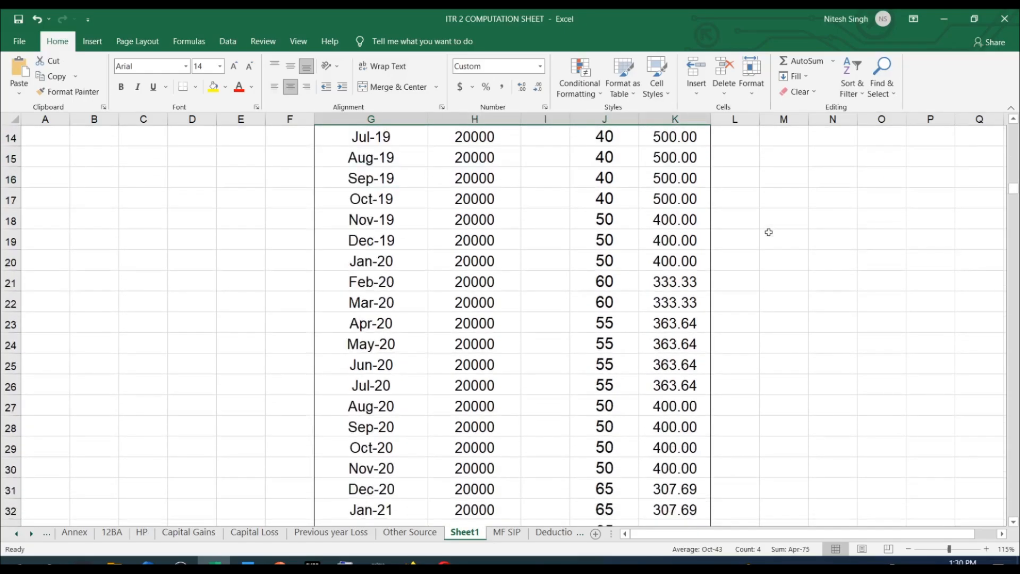
{"action": "scroll", "coordinate": [769, 233], "scroll_direction": "down", "scroll_amount": 2}
{"action": "scroll", "coordinate": [404, 383], "scroll_direction": "up", "scroll_amount": 1}
{"action": "scroll", "coordinate": [402, 382], "scroll_direction": "down", "scroll_amount": 1}
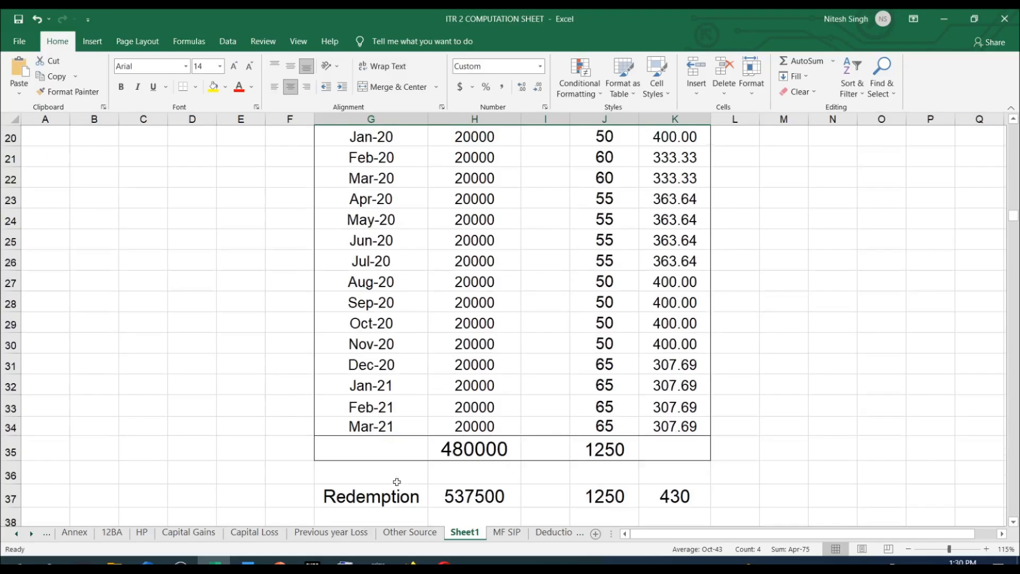
Check the Redemption amount and trace the investment months back from Mar-21 to early 2020.
{"action": "scroll", "coordinate": [419, 403], "scroll_direction": "down", "scroll_amount": 2}
{"action": "left_click", "coordinate": [479, 375]}
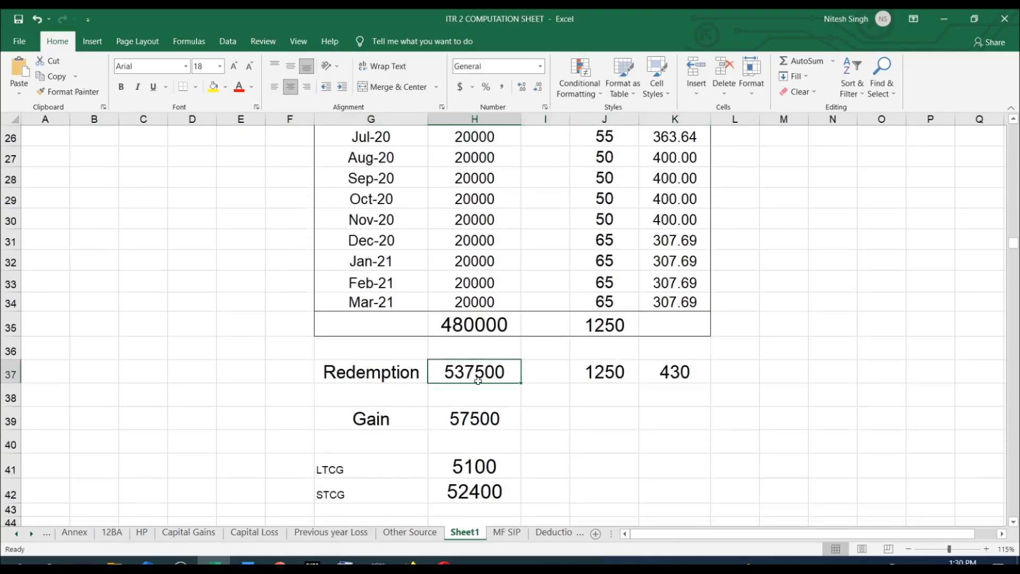
{"action": "scroll", "coordinate": [478, 378], "scroll_direction": "up", "scroll_amount": 2}
{"action": "left_click", "coordinate": [470, 429]}
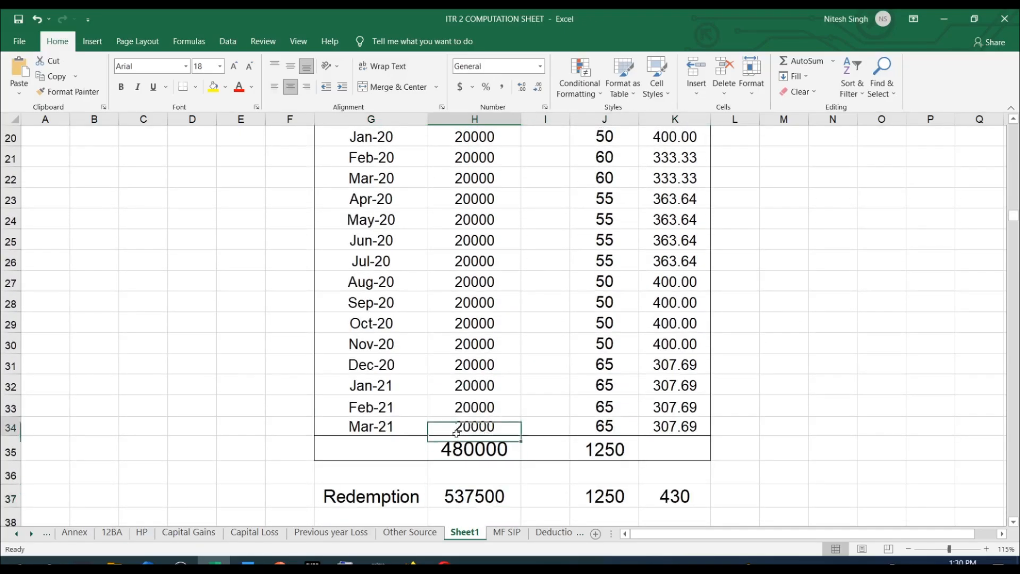
{"action": "left_click_drag", "start_coordinate": [417, 428], "coordinate": [407, 161]}
Examine the earlier investment months from Jan-20 back to Apr-19 in the Month column.
{"action": "scroll", "coordinate": [425, 319], "scroll_direction": "up", "scroll_amount": 1}
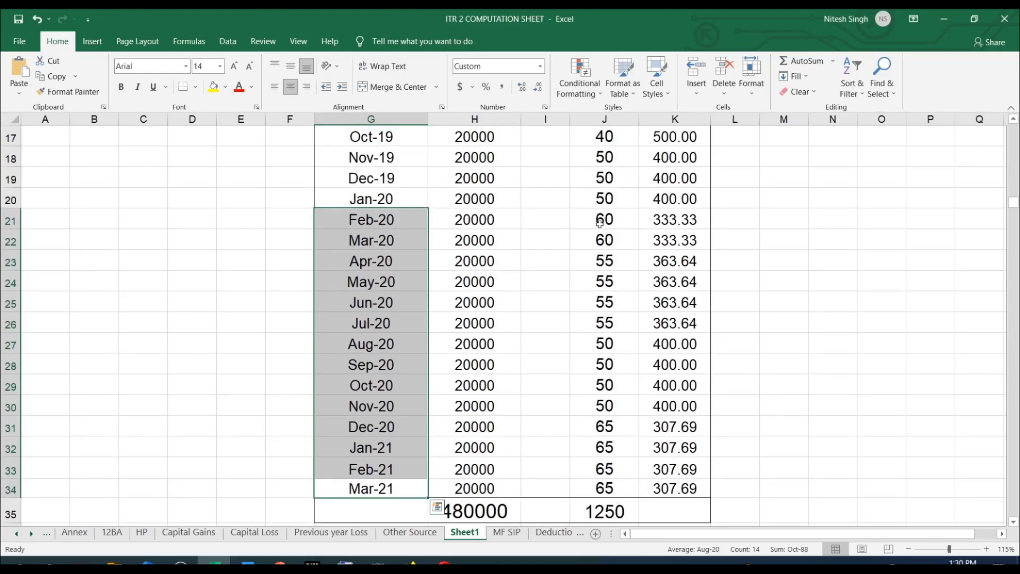
{"action": "scroll", "coordinate": [455, 400], "scroll_direction": "up", "scroll_amount": 1}
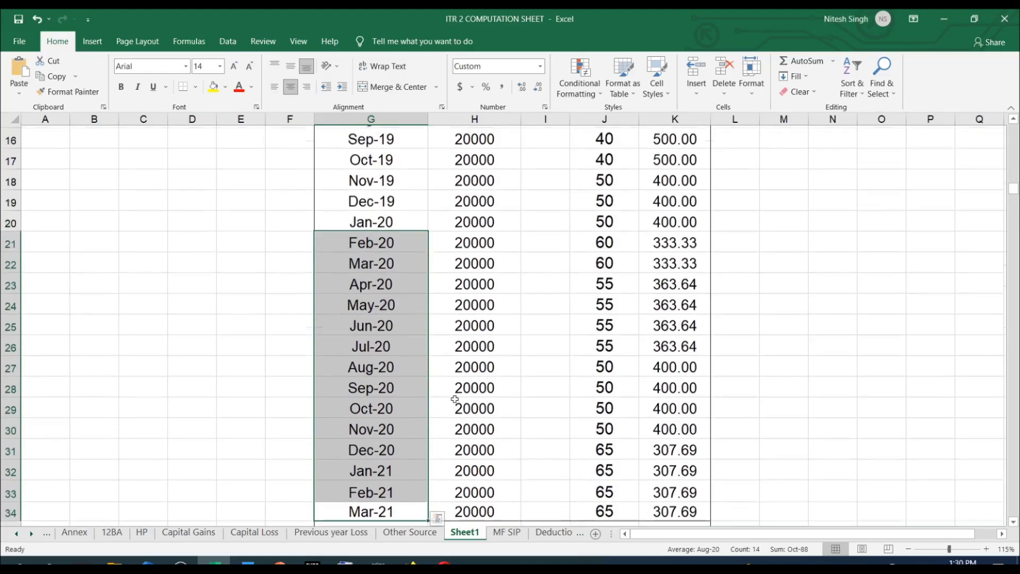
{"action": "scroll", "coordinate": [455, 399], "scroll_direction": "up", "scroll_amount": 2}
{"action": "left_click", "coordinate": [394, 324]}
{"action": "scroll", "coordinate": [393, 345], "scroll_direction": "up", "scroll_amount": 1}
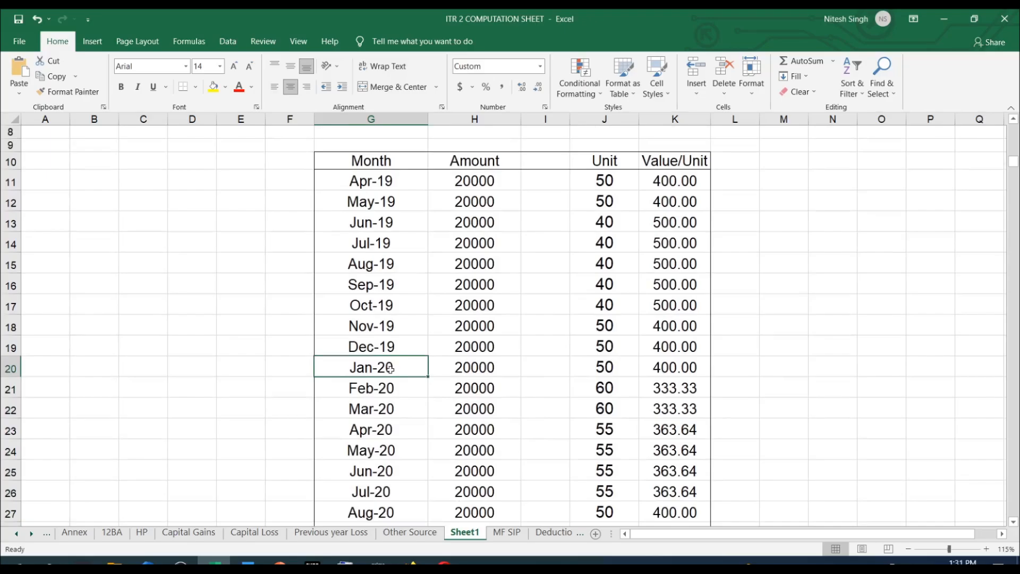
{"action": "left_click_drag", "start_coordinate": [391, 369], "coordinate": [393, 183]}
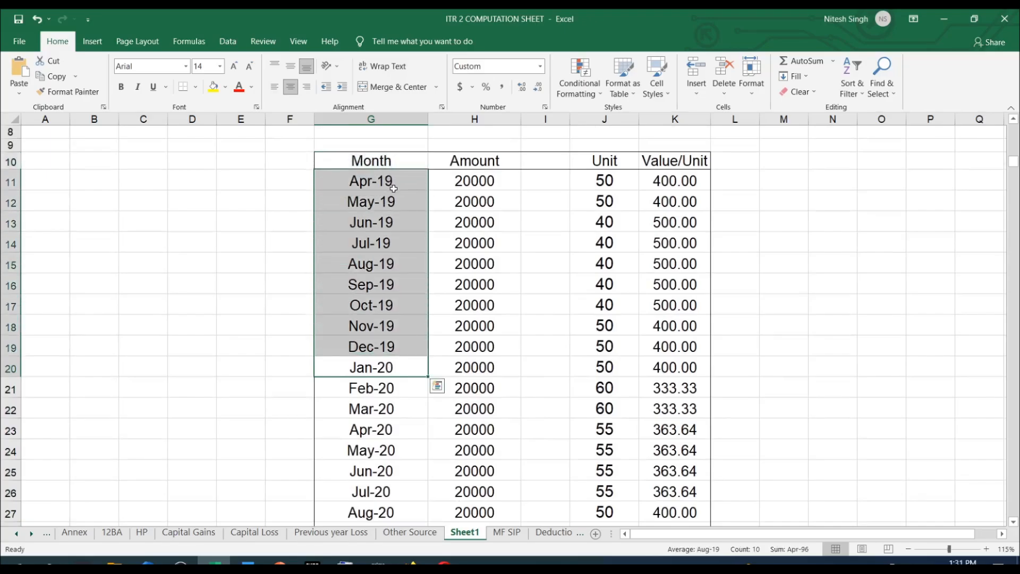
Examine the Jun-19 investment and its units, comparing its date with the last months of the table.
{"action": "left_click", "coordinate": [391, 275]}
{"action": "left_click_drag", "start_coordinate": [360, 229], "coordinate": [608, 223]}
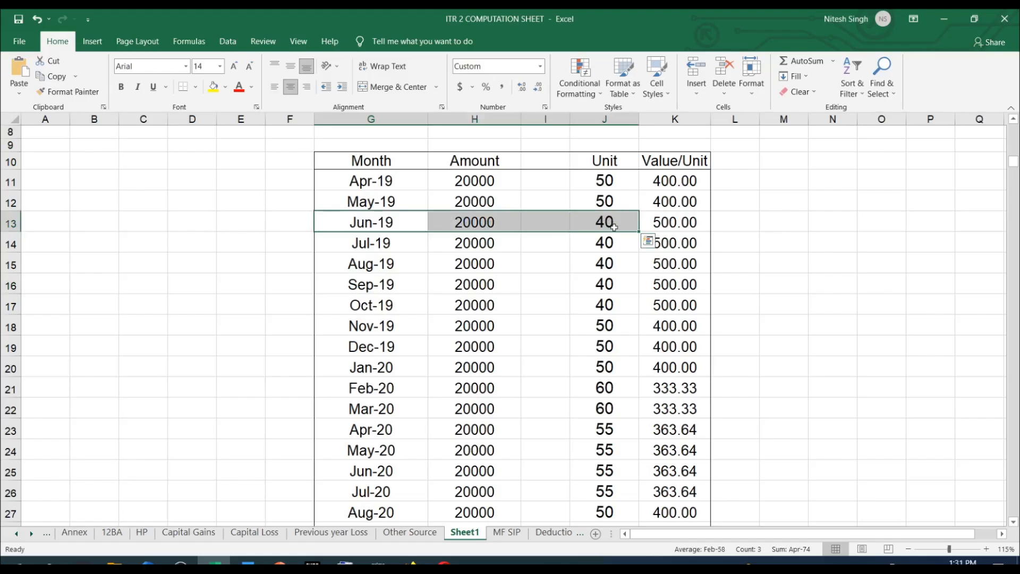
{"action": "scroll", "coordinate": [613, 227], "scroll_direction": "down", "scroll_amount": 5}
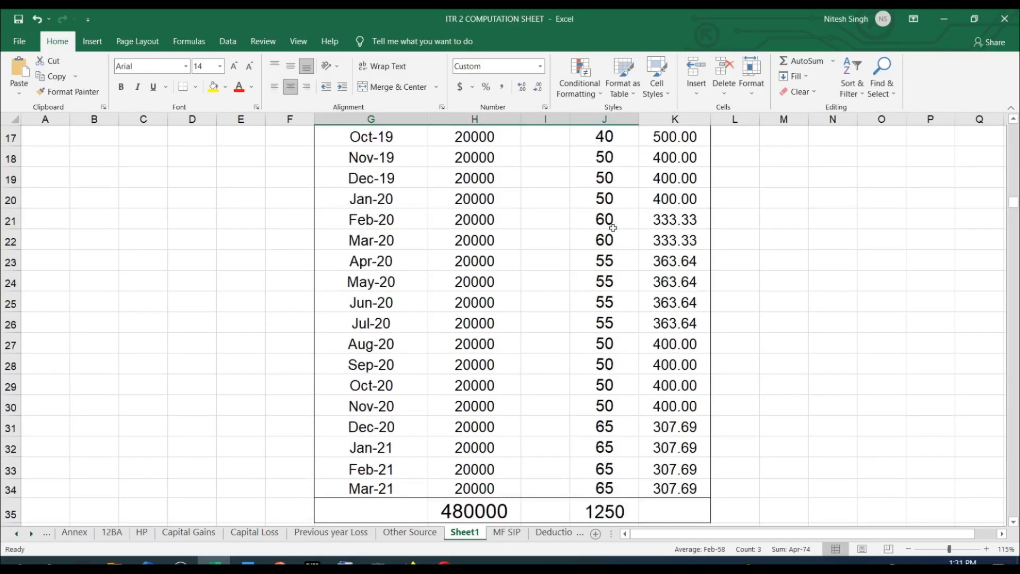
{"action": "scroll", "coordinate": [526, 355], "scroll_direction": "up", "scroll_amount": 4}
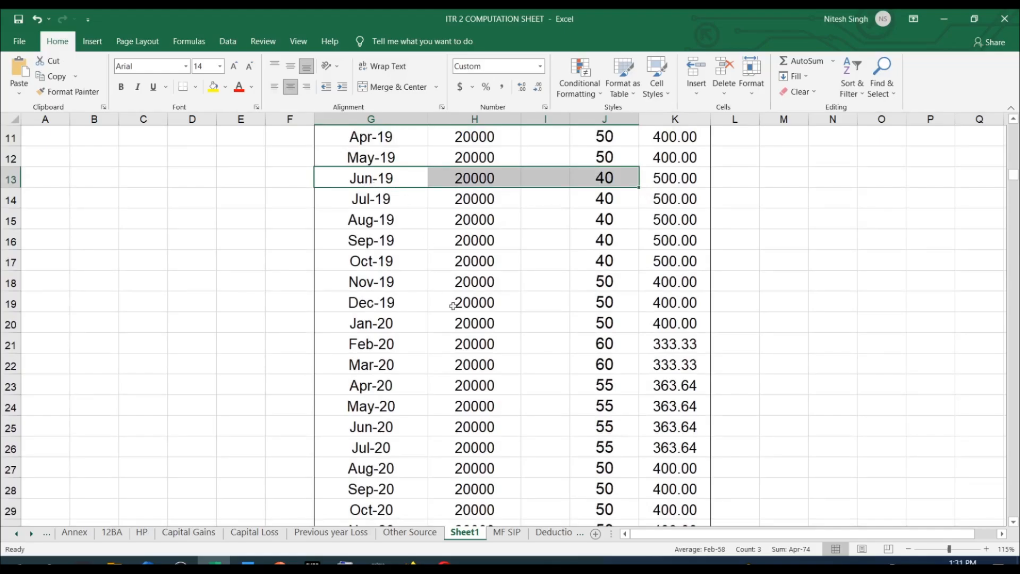
{"action": "scroll", "coordinate": [452, 306], "scroll_direction": "down", "scroll_amount": 3}
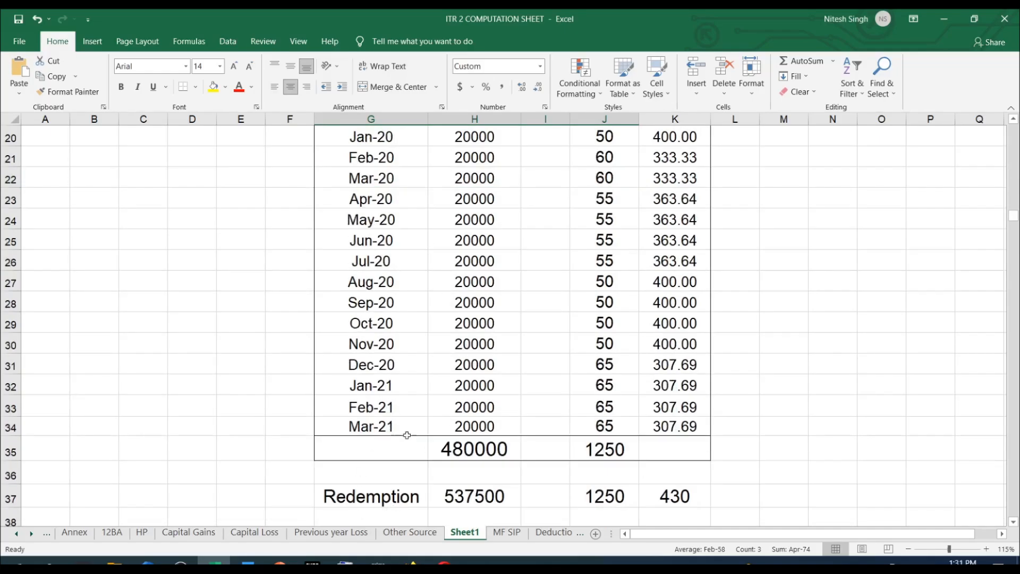
{"action": "scroll", "coordinate": [409, 435], "scroll_direction": "up", "scroll_amount": 4}
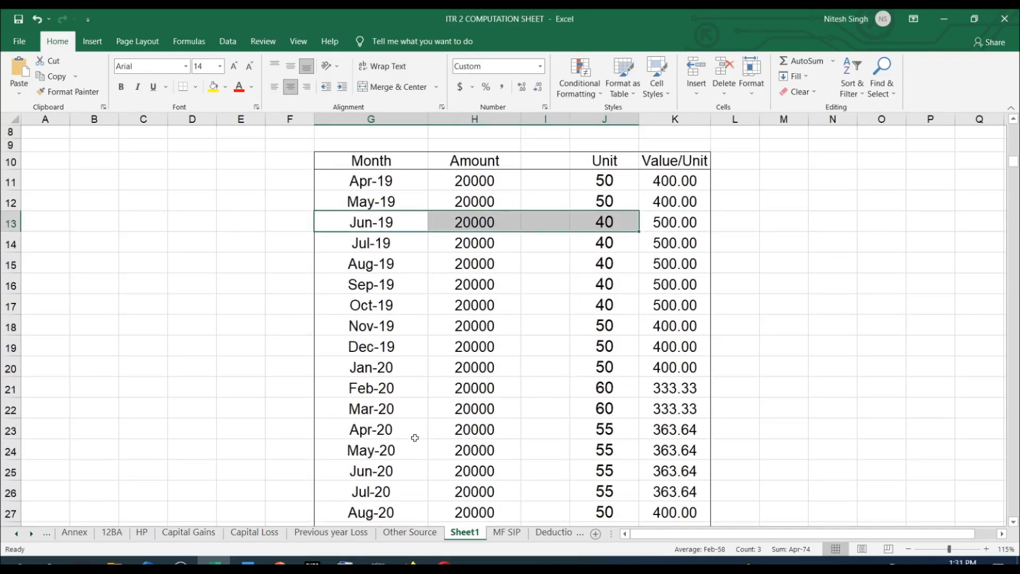
{"action": "left_click", "coordinate": [617, 221]}
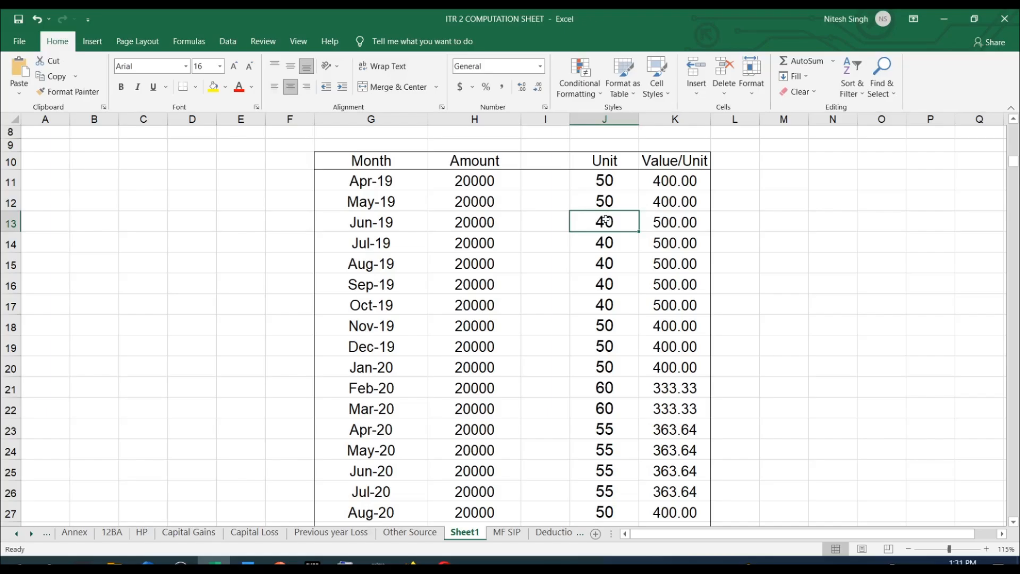
Examine the month, amount and units of the Jun-20 investment row against the Redemption row.
{"action": "scroll", "coordinate": [607, 220], "scroll_direction": "down", "scroll_amount": 2}
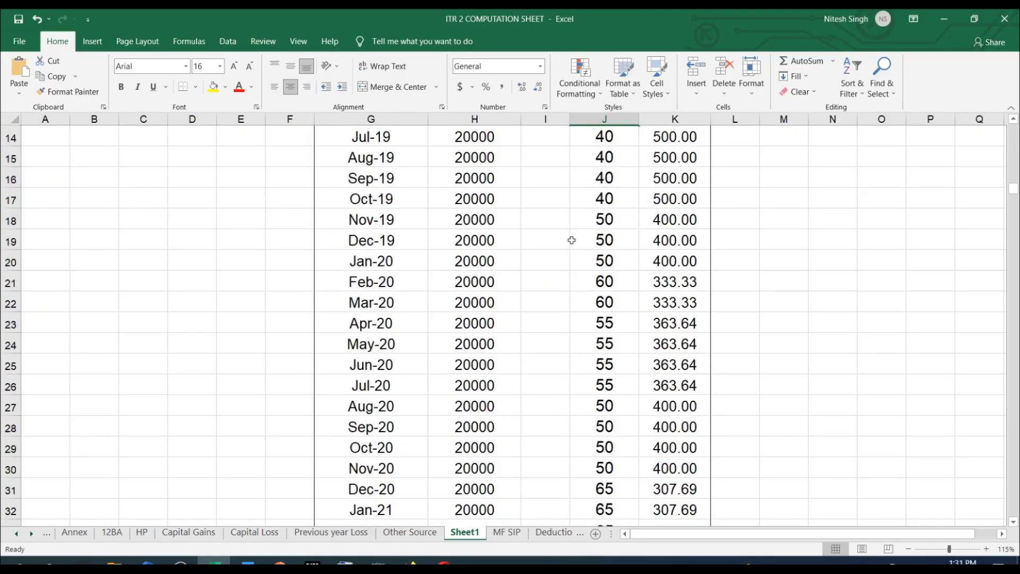
{"action": "scroll", "coordinate": [571, 240], "scroll_direction": "down", "scroll_amount": 1}
{"action": "left_click", "coordinate": [366, 304]}
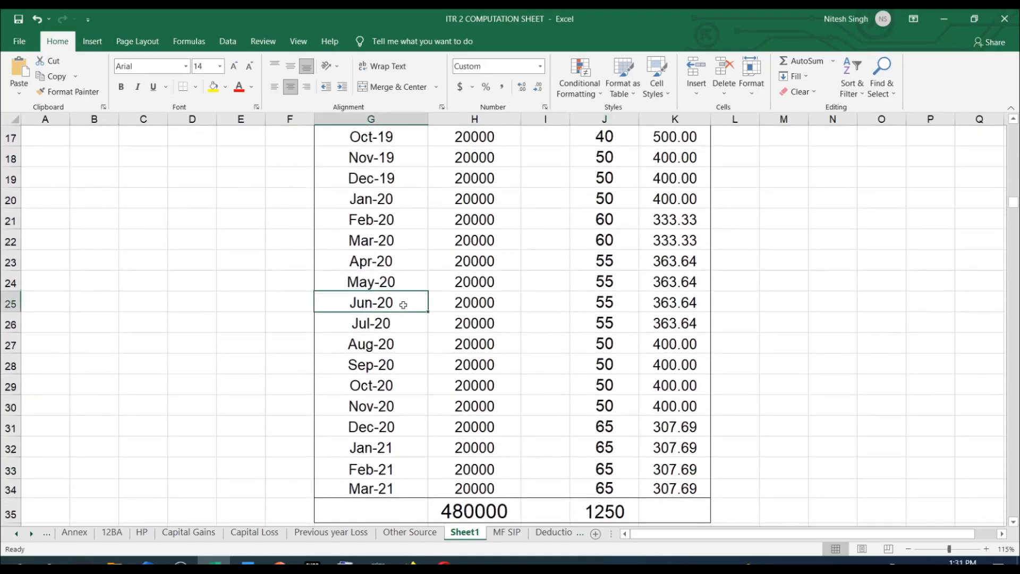
{"action": "left_click", "coordinate": [482, 305]}
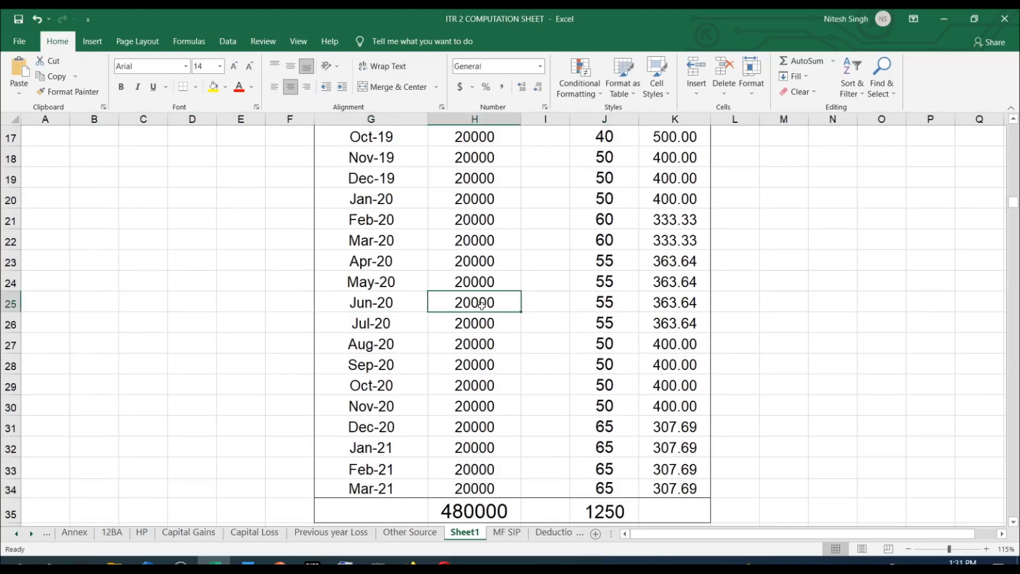
{"action": "left_click", "coordinate": [597, 304]}
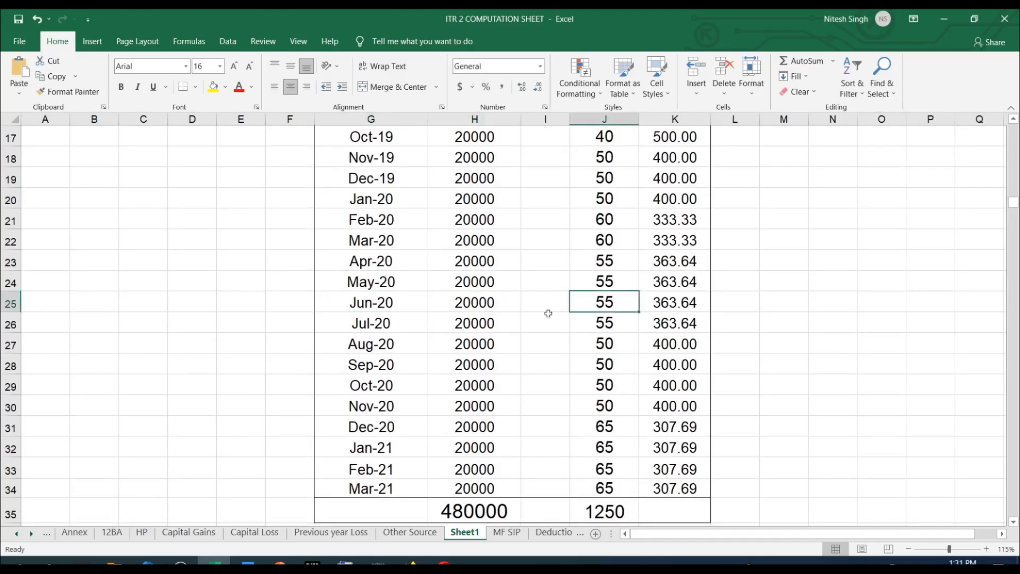
{"action": "left_click_drag", "start_coordinate": [366, 303], "coordinate": [603, 302]}
{"action": "left_click", "coordinate": [611, 301]}
{"action": "scroll", "coordinate": [612, 302], "scroll_direction": "down", "scroll_amount": 1}
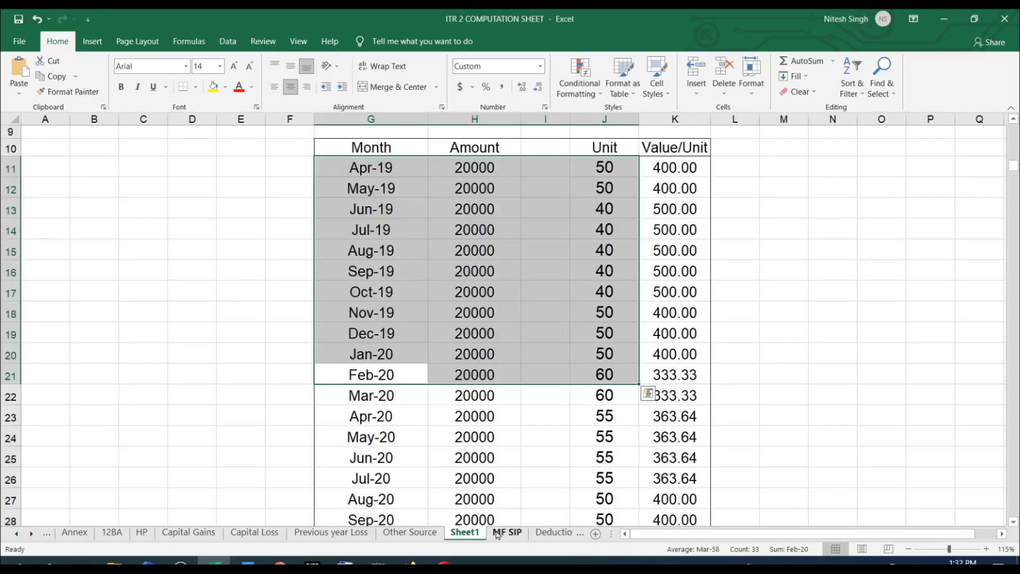
Examine the Apr-19 to Mar-20 investment block on the MF SIP sheet, including its units column.
{"action": "left_click", "coordinate": [507, 532]}
{"action": "scroll", "coordinate": [769, 241], "scroll_direction": "down", "scroll_amount": 2}
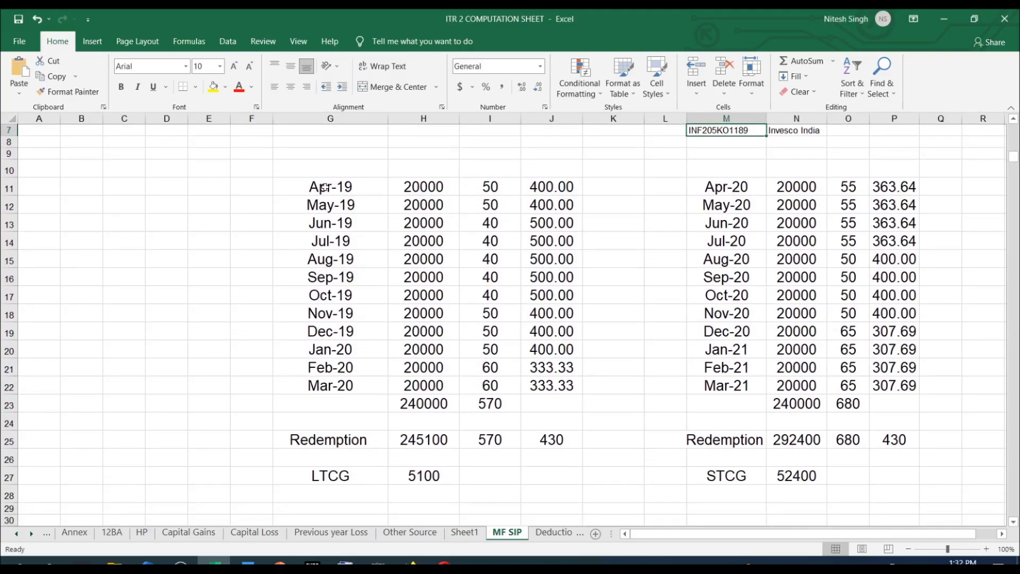
{"action": "left_click_drag", "start_coordinate": [325, 187], "coordinate": [579, 385]}
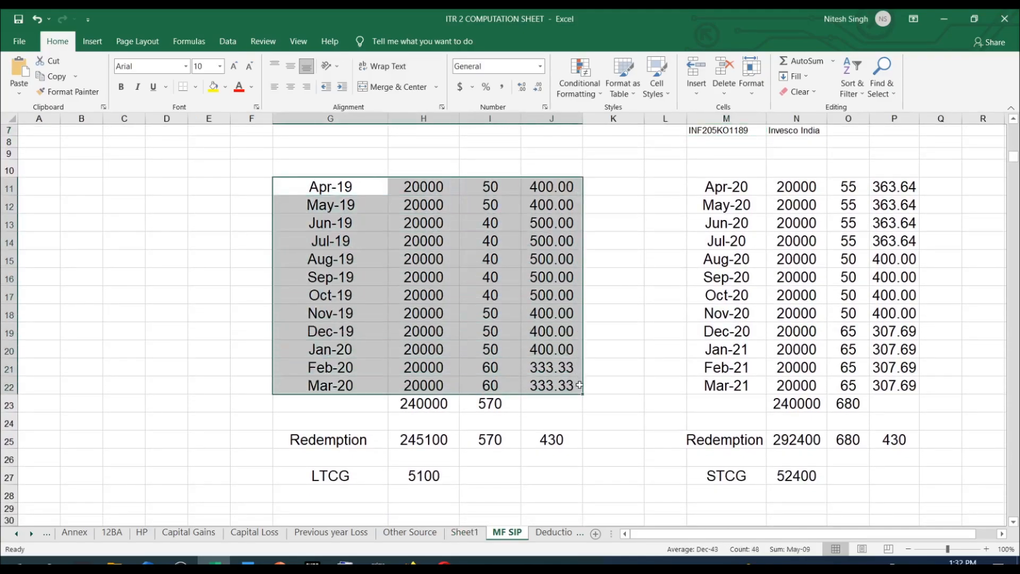
{"action": "left_click", "coordinate": [368, 370]}
{"action": "left_click_drag", "start_coordinate": [500, 182], "coordinate": [499, 385]}
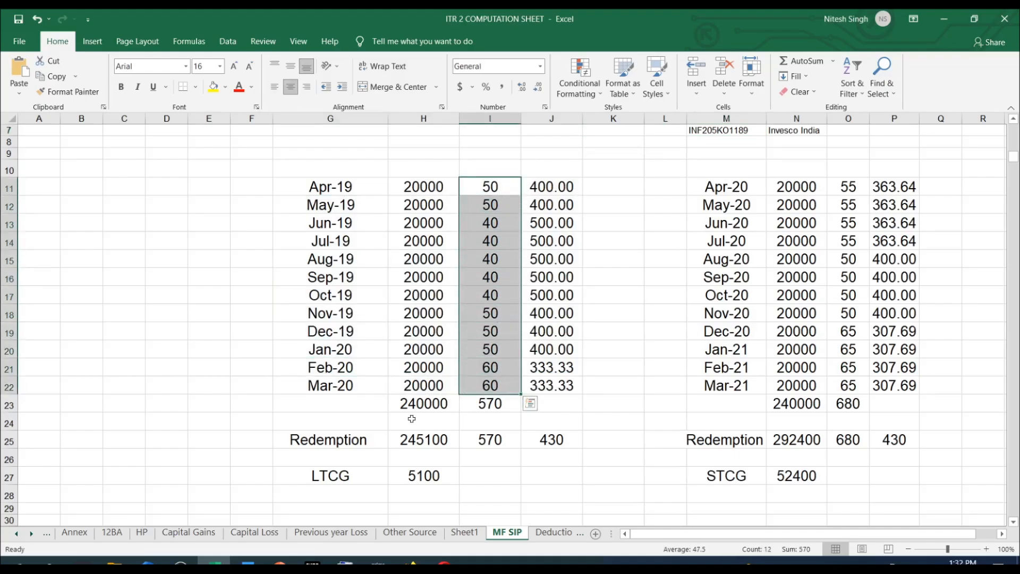
Check the total cost and total units of the Apr-19 to Mar-20 block, plus its redemption price per unit.
{"action": "left_click", "coordinate": [425, 405]}
{"action": "left_click", "coordinate": [490, 406]}
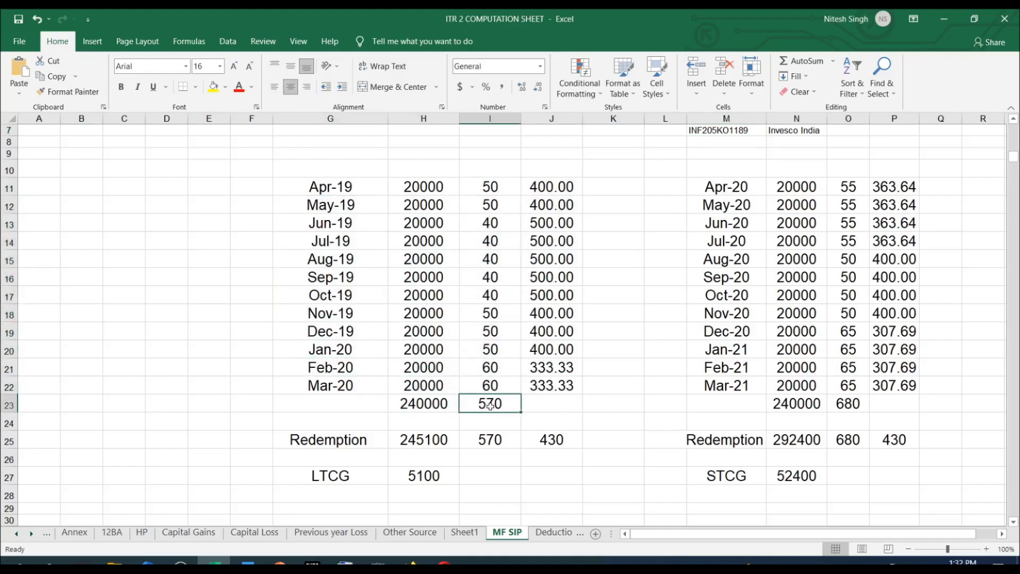
{"action": "left_click", "coordinate": [420, 407]}
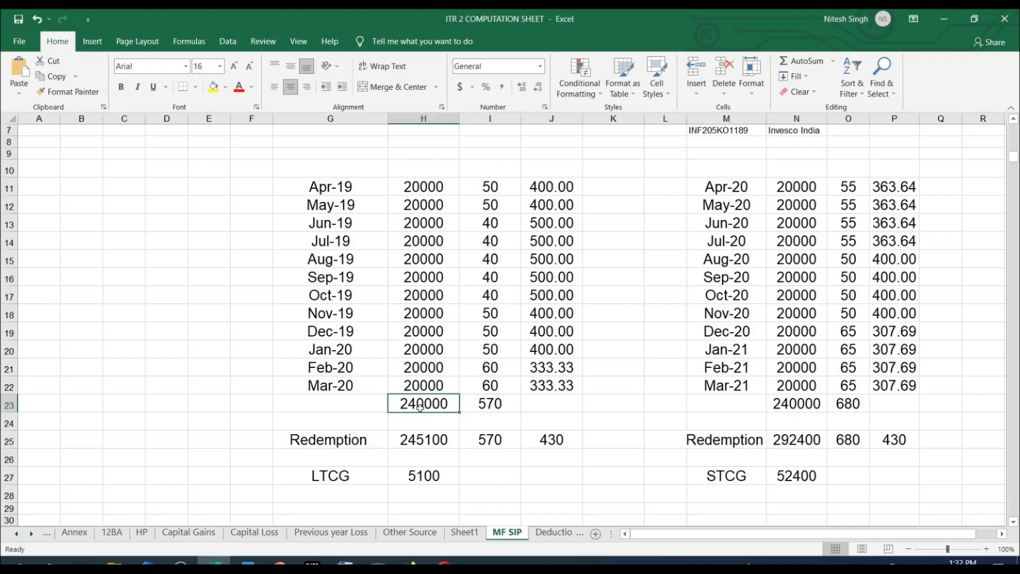
{"action": "left_click", "coordinate": [492, 404]}
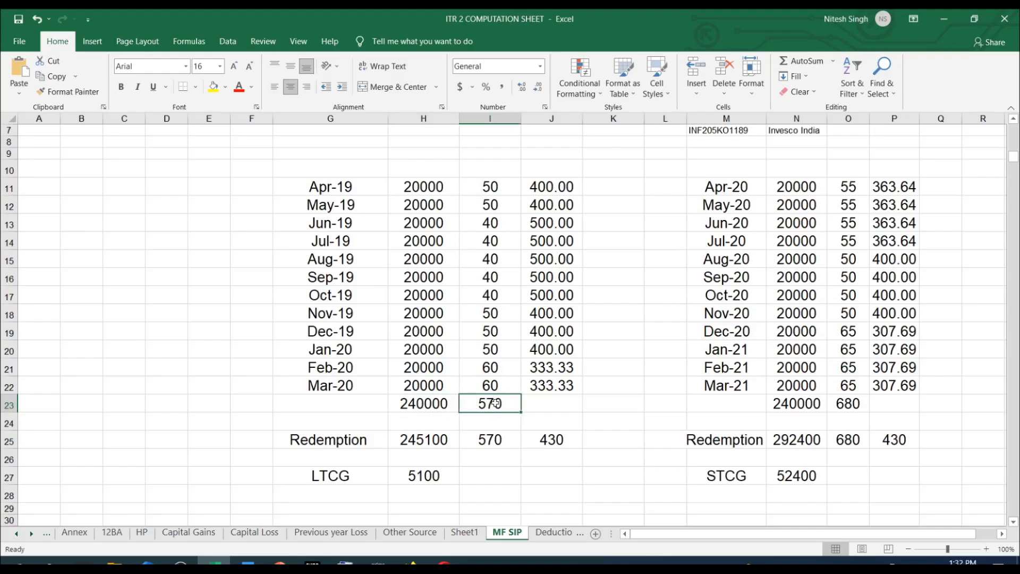
{"action": "left_click", "coordinate": [551, 439]}
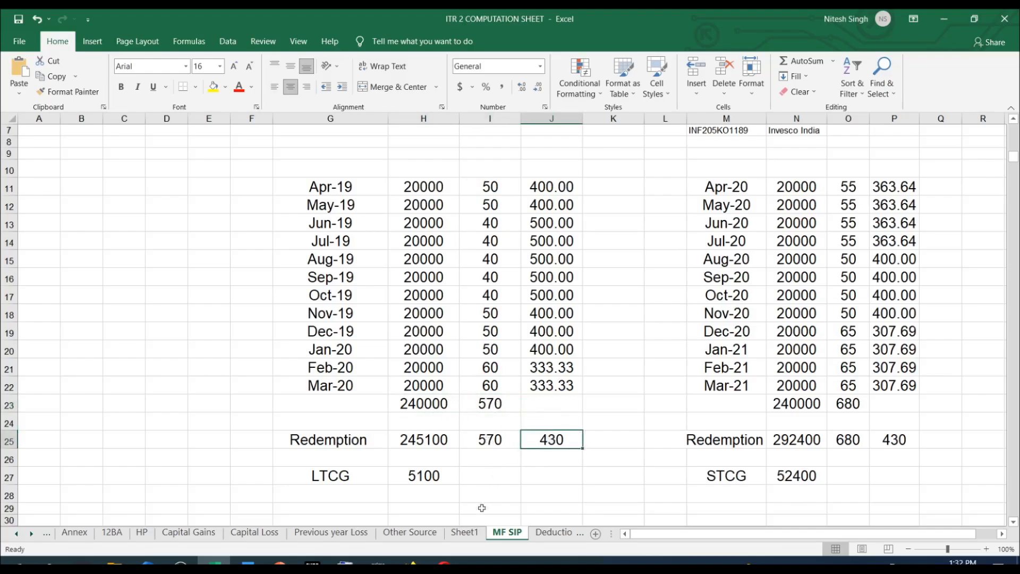
Check the redeemed units and the price per unit in the Redemption row of Sheet1.
{"action": "left_click", "coordinate": [467, 532]}
{"action": "scroll", "coordinate": [663, 310], "scroll_direction": "down", "scroll_amount": 10}
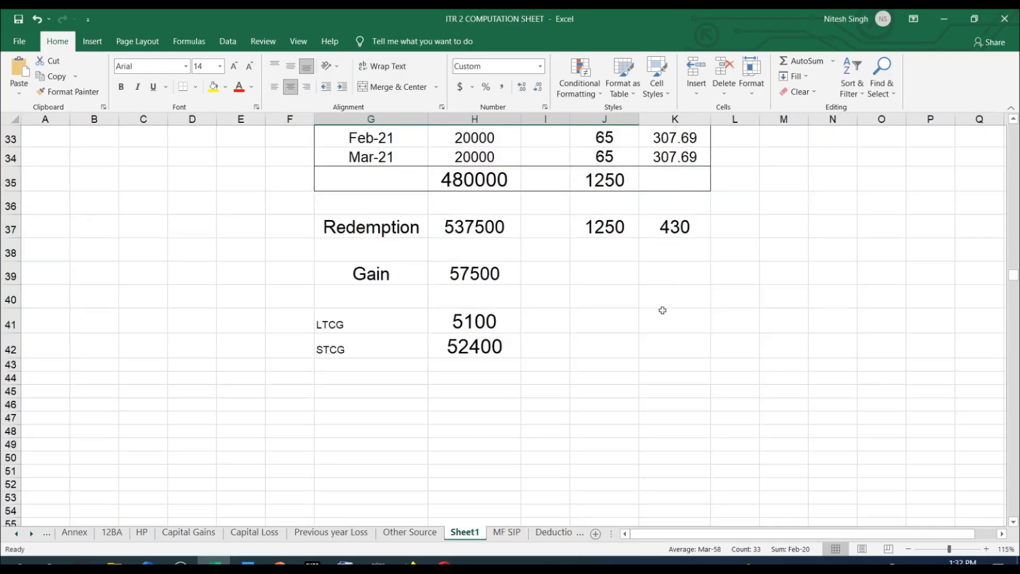
{"action": "left_click", "coordinate": [603, 227]}
{"action": "scroll", "coordinate": [604, 234], "scroll_direction": "up", "scroll_amount": 1}
{"action": "key", "text": "Right"}
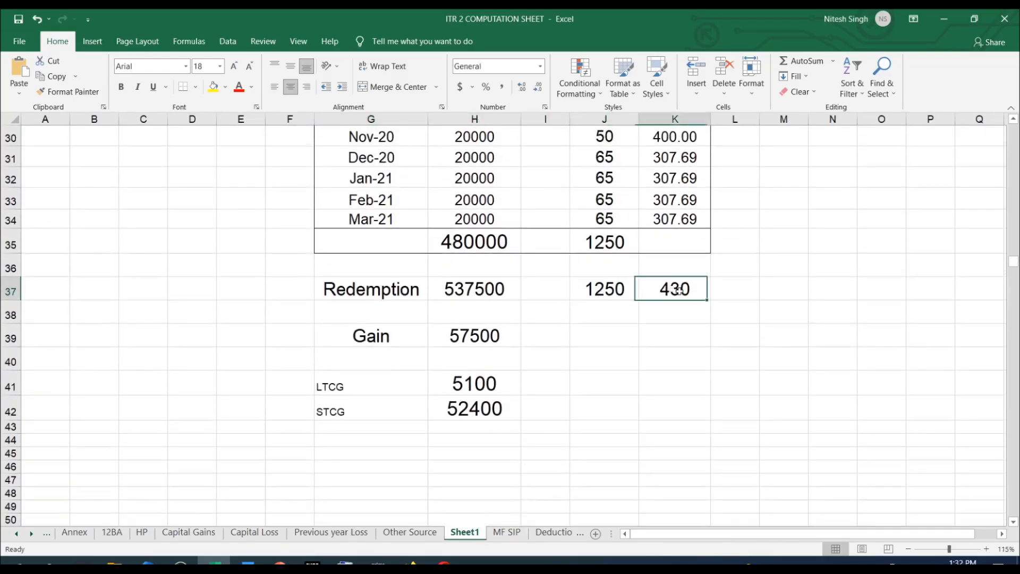
{"action": "left_click", "coordinate": [605, 294]}
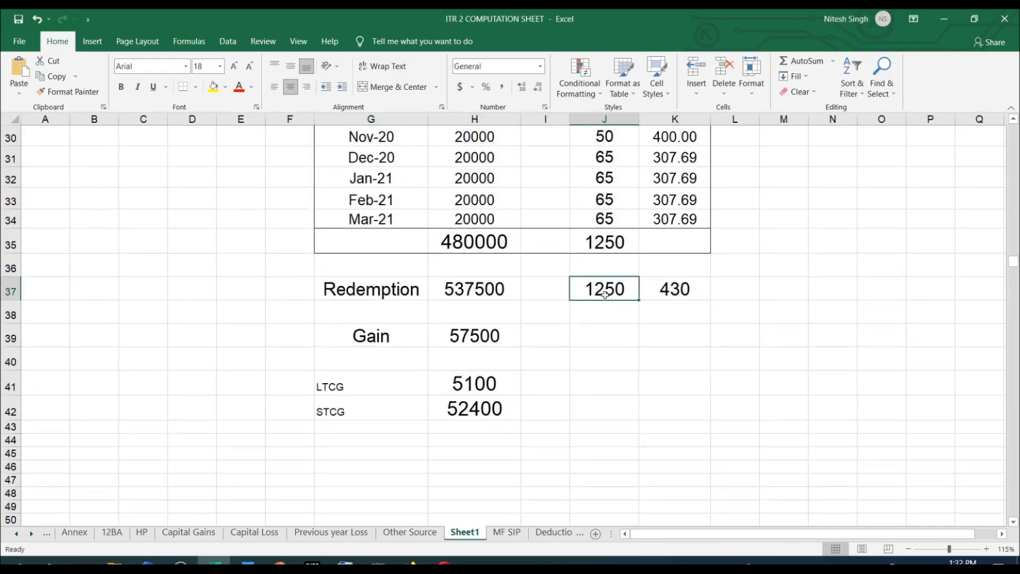
Compare the redeemed units of the Apr-19 to Mar-20 and Apr-20 to Mar-21 blocks on the MF SIP sheet.
{"action": "left_click", "coordinate": [513, 537]}
{"action": "left_click", "coordinate": [488, 444]}
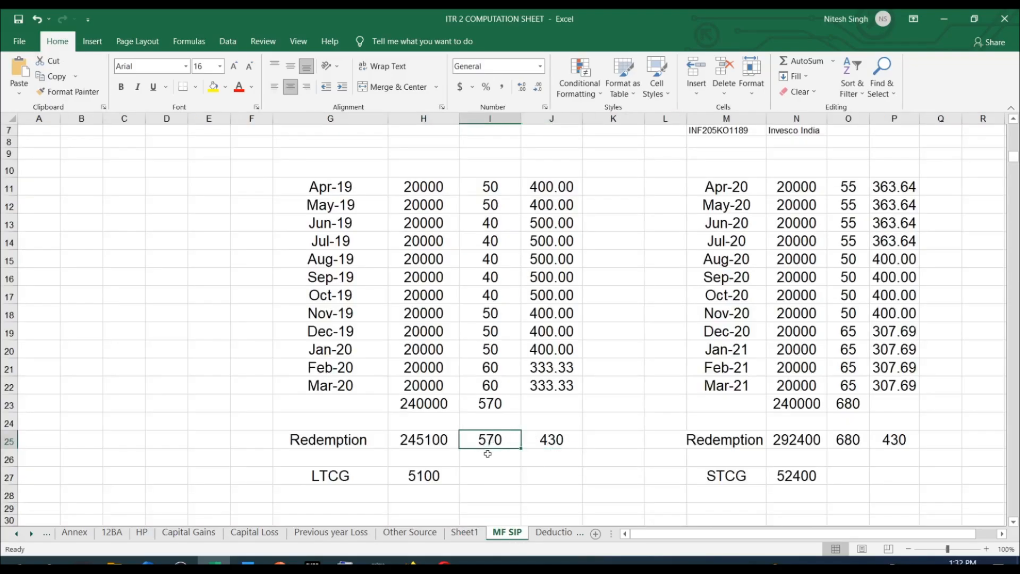
{"action": "left_click", "coordinate": [844, 445]}
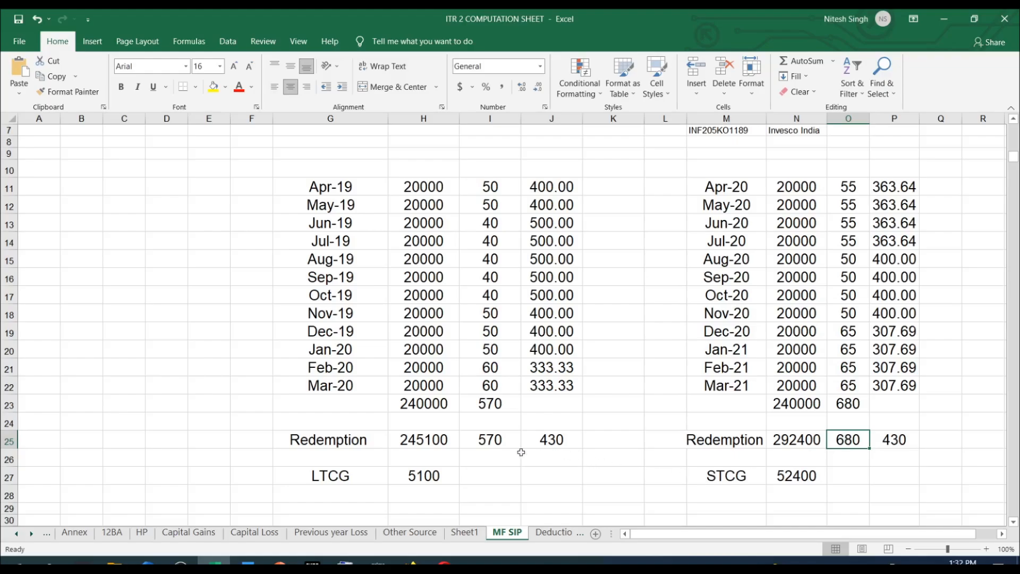
{"action": "left_click", "coordinate": [491, 442]}
Trace the LTCG of the Apr-19 to Mar-20 block from its redemption price, redemption amount and total cost.
{"action": "left_click", "coordinate": [559, 440]}
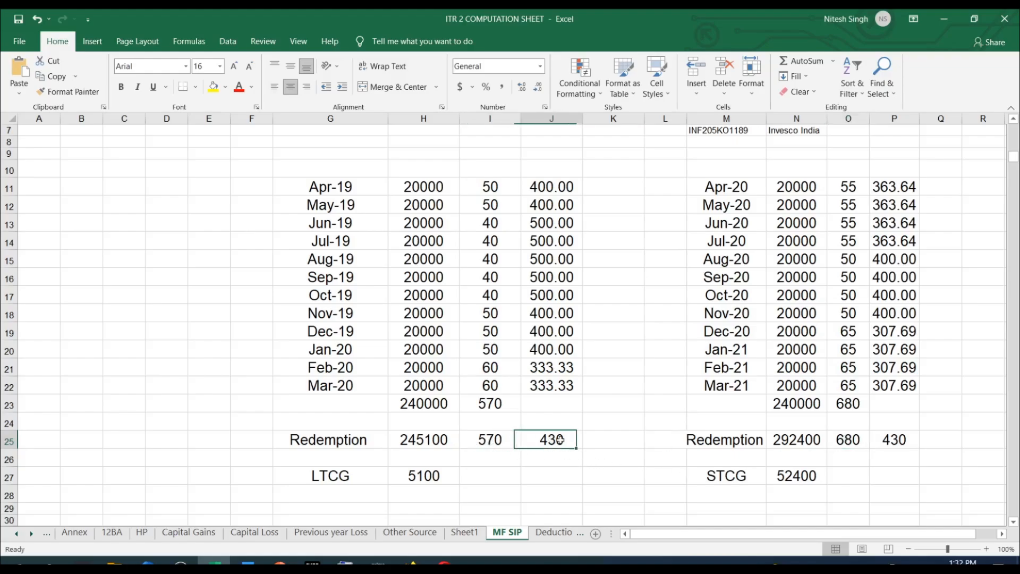
{"action": "left_click", "coordinate": [408, 444]}
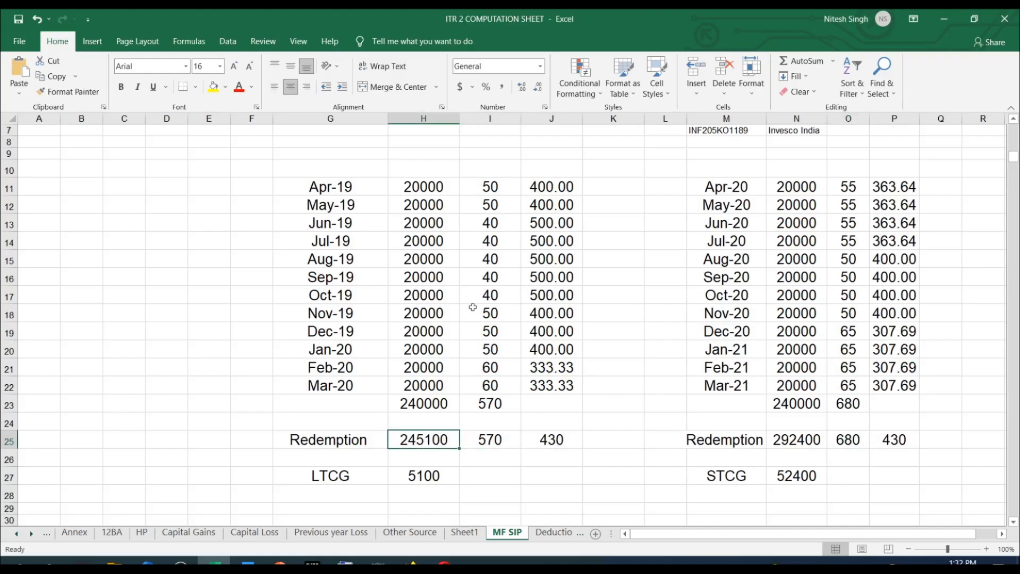
{"action": "left_click", "coordinate": [426, 405]}
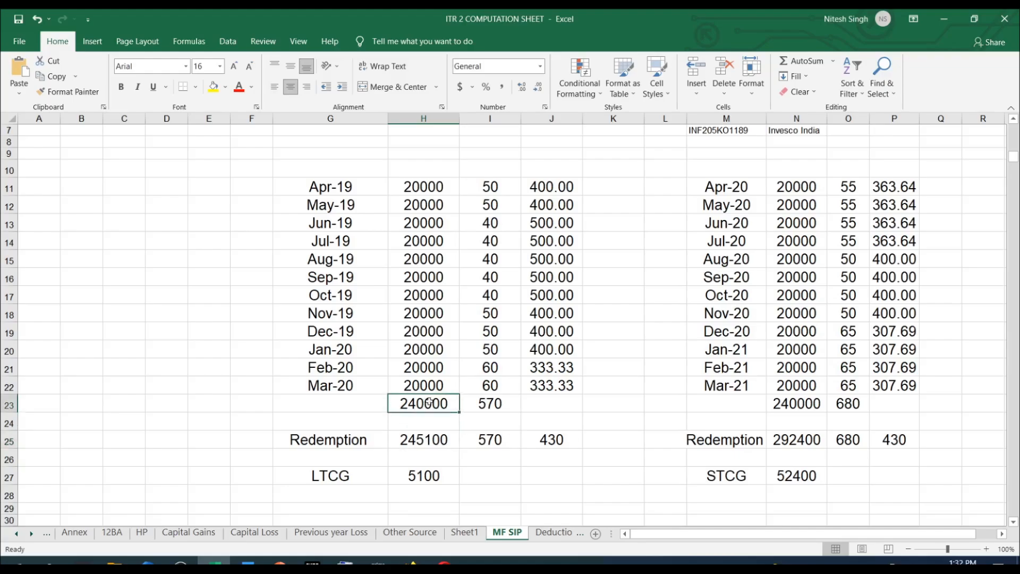
{"action": "left_click", "coordinate": [425, 444]}
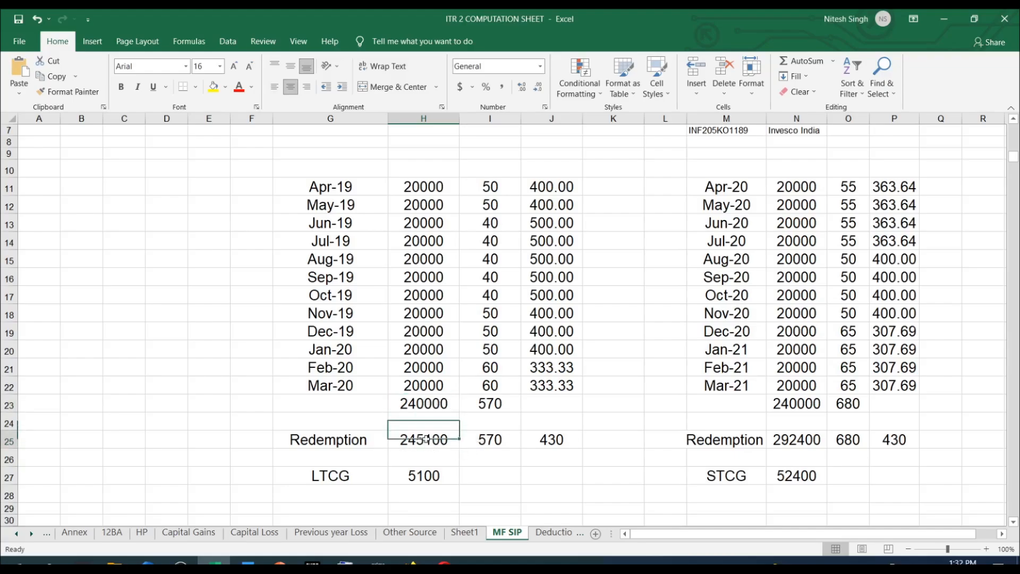
{"action": "left_click", "coordinate": [424, 475]}
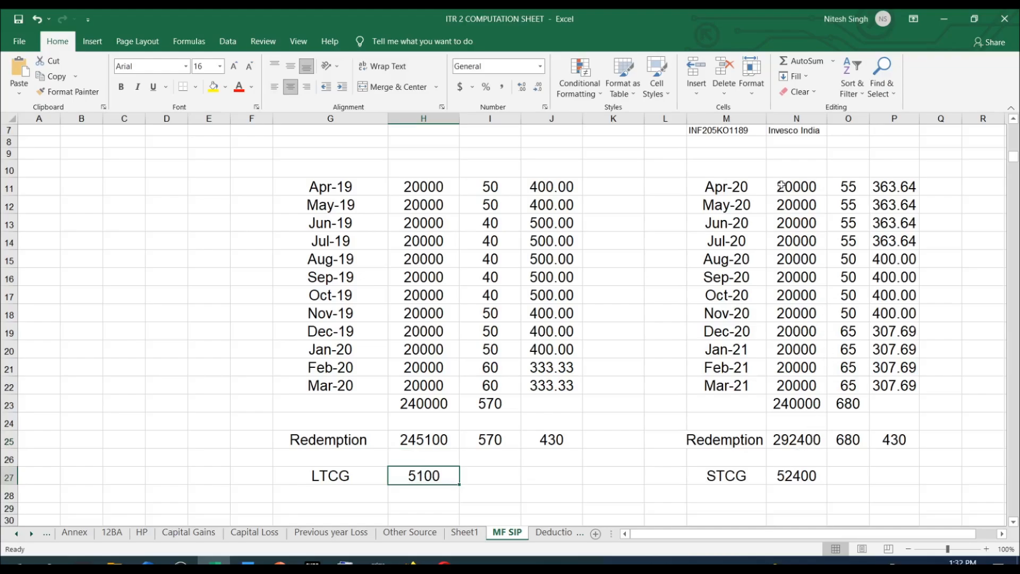
Trace the STCG of the Apr-20 to Mar-21 block from its redeemed units, price, redemption amount and total cost.
{"action": "left_click", "coordinate": [853, 442]}
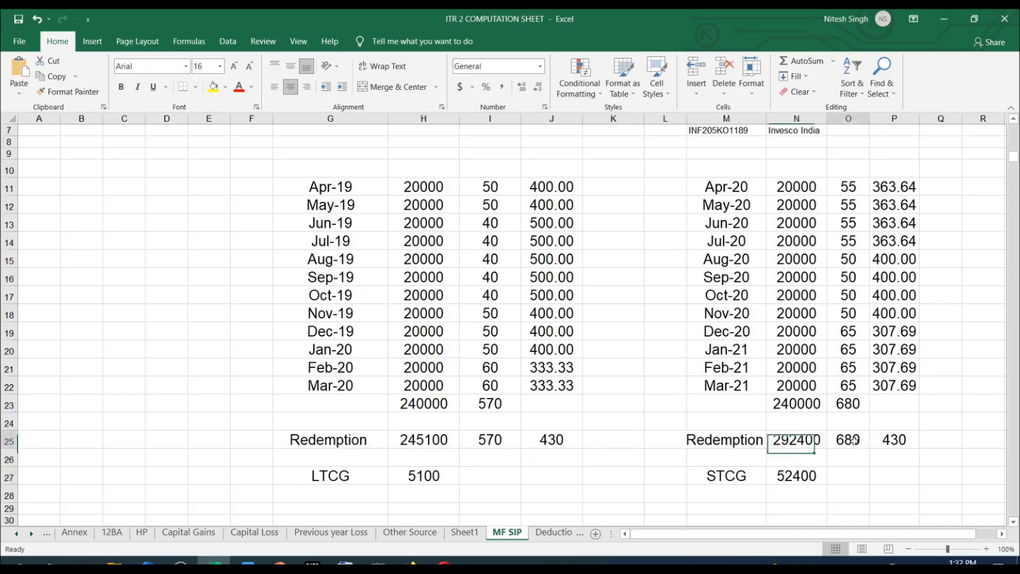
{"action": "left_click", "coordinate": [893, 441]}
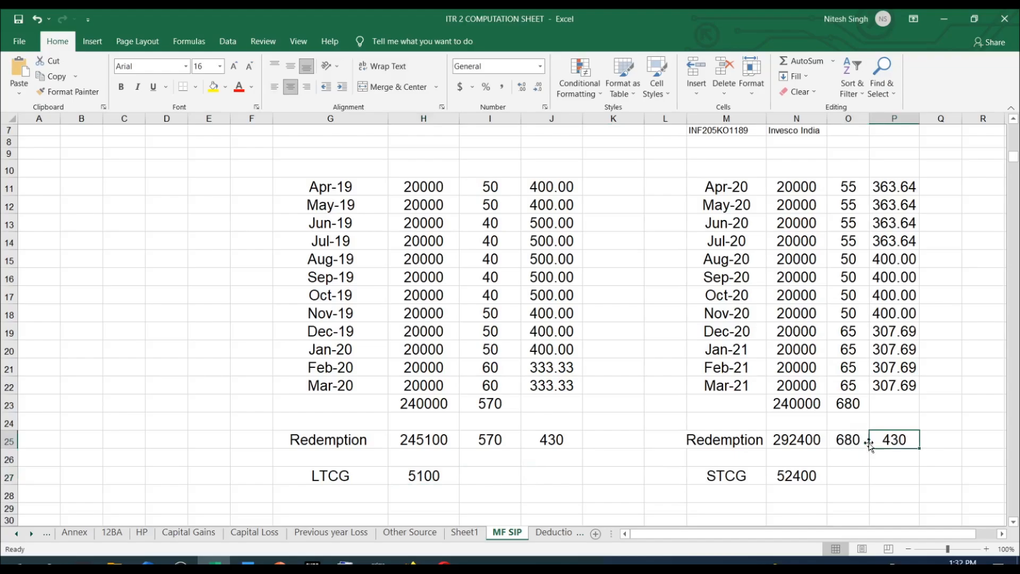
{"action": "left_click", "coordinate": [800, 442]}
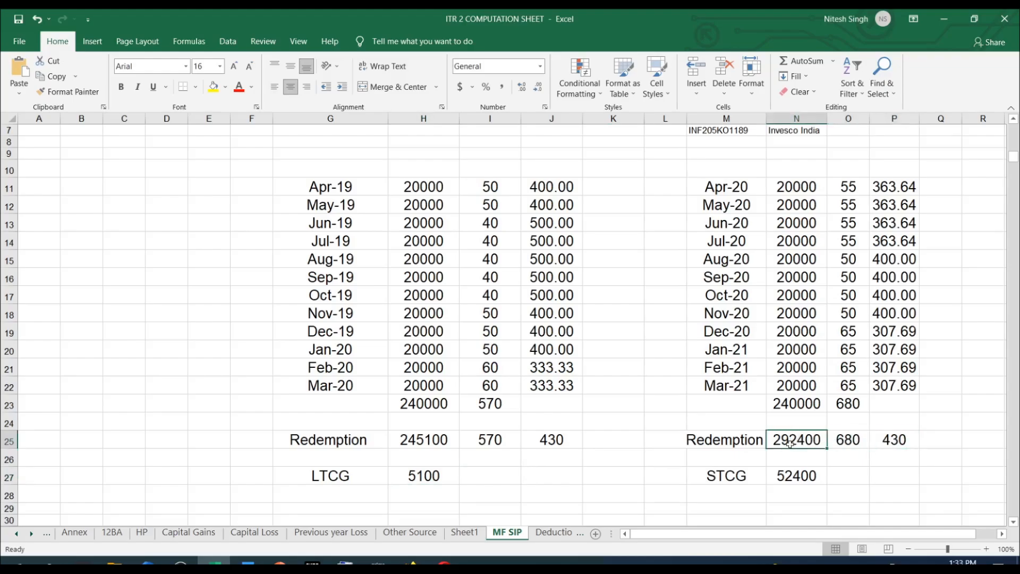
{"action": "left_click", "coordinate": [804, 403]}
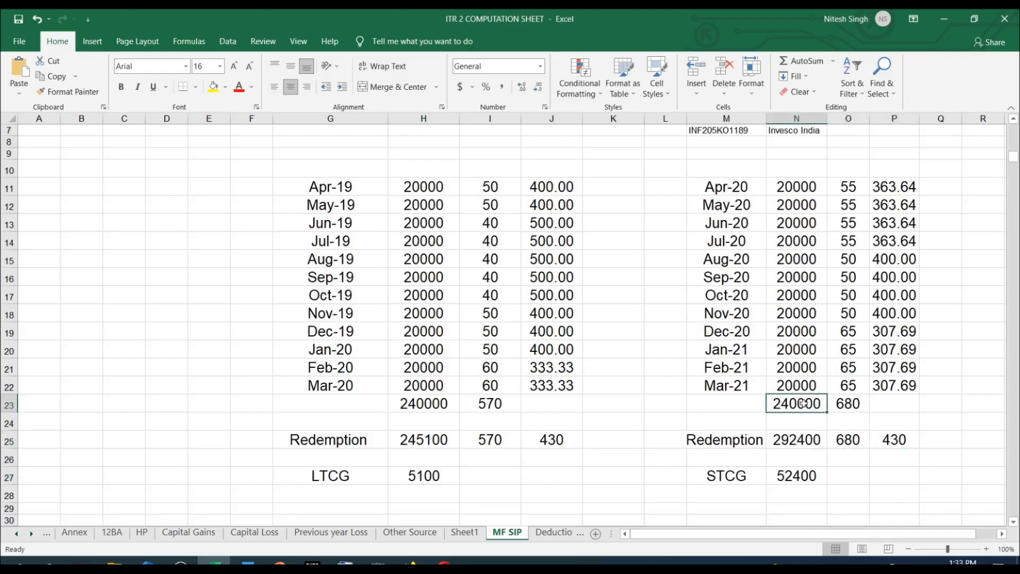
{"action": "left_click", "coordinate": [859, 408]}
{"action": "left_click", "coordinate": [794, 404]}
{"action": "left_click", "coordinate": [803, 478]}
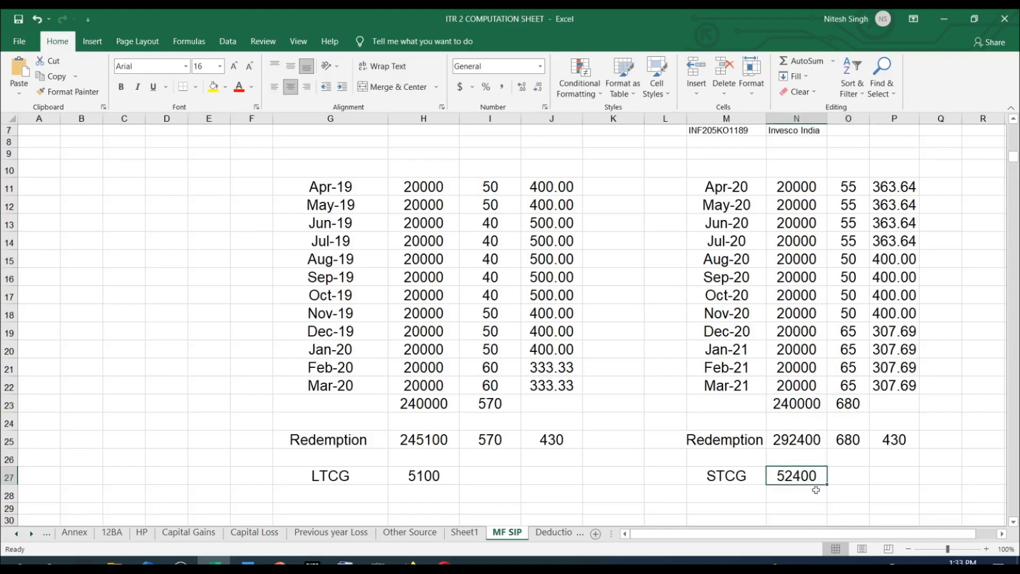
{"action": "scroll", "coordinate": [816, 490], "scroll_direction": "down", "scroll_amount": 1}
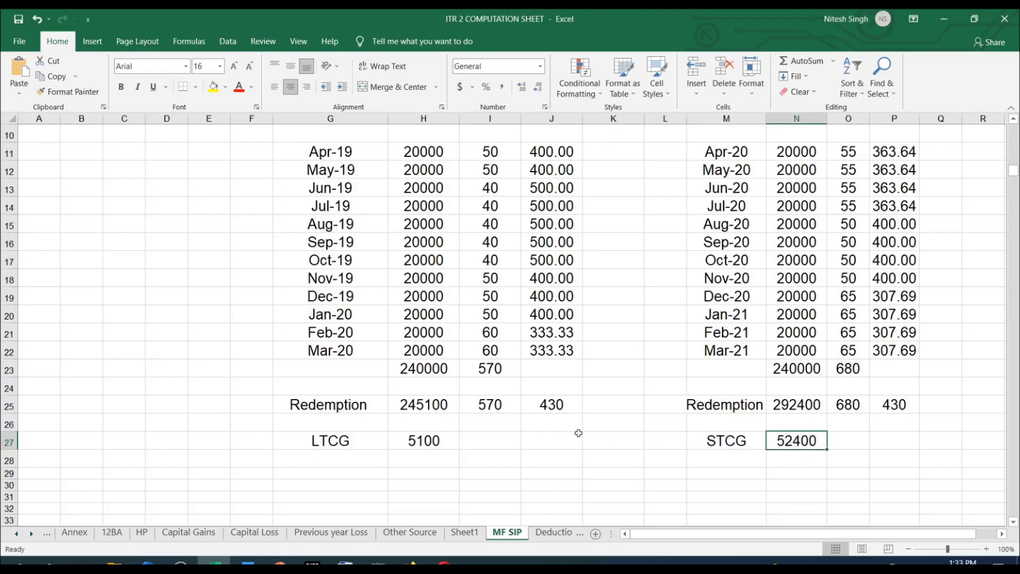
{"action": "left_click", "coordinate": [509, 437]}
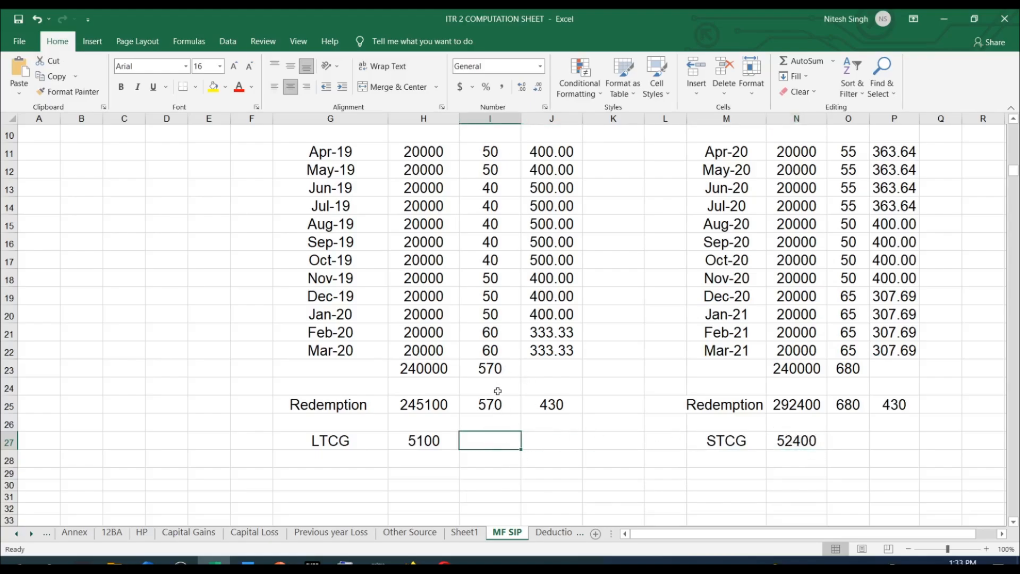
Switch to the e-Filing portal and review all columns of the two existing Schedule 112A entries.
{"action": "left_click", "coordinate": [411, 563]}
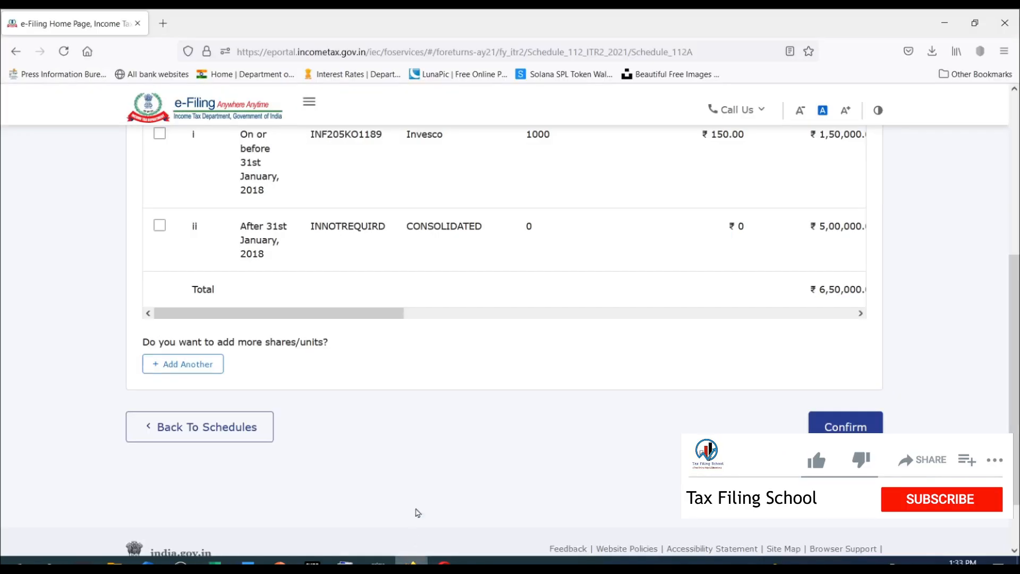
{"action": "scroll", "coordinate": [446, 358], "scroll_direction": "up", "scroll_amount": 3}
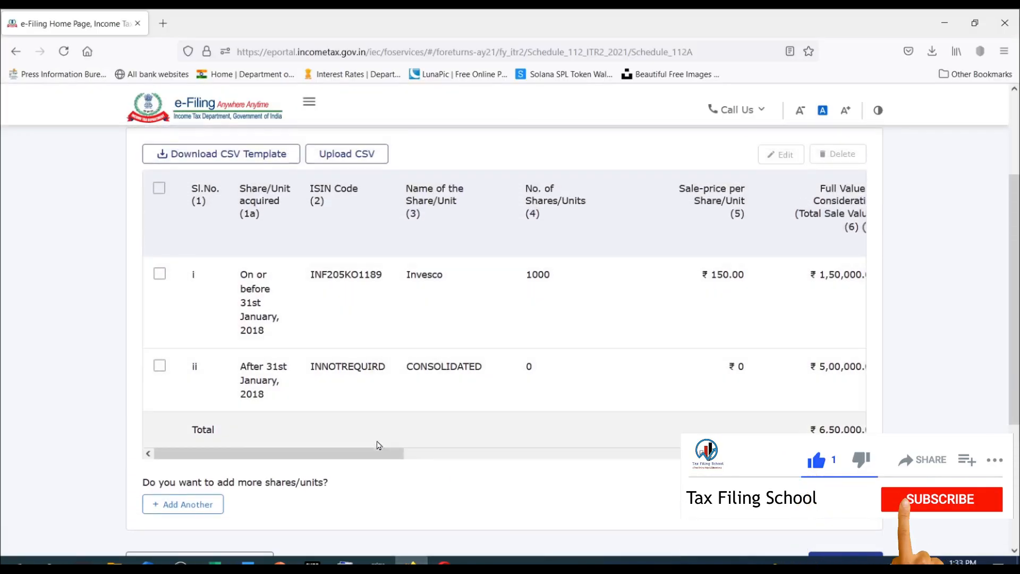
{"action": "left_click_drag", "start_coordinate": [377, 459], "coordinate": [829, 459]}
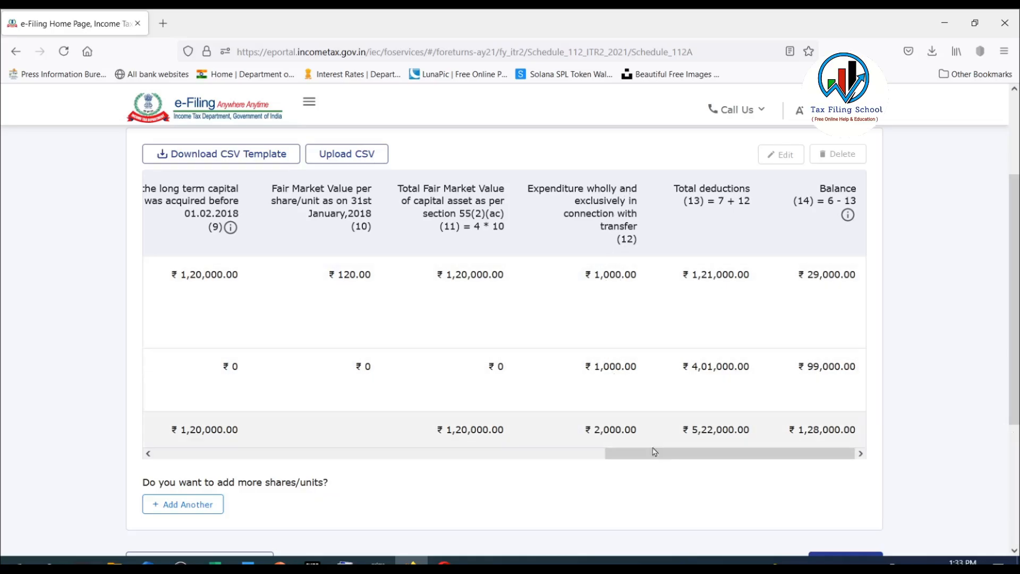
{"action": "left_click_drag", "start_coordinate": [692, 458], "coordinate": [220, 462]}
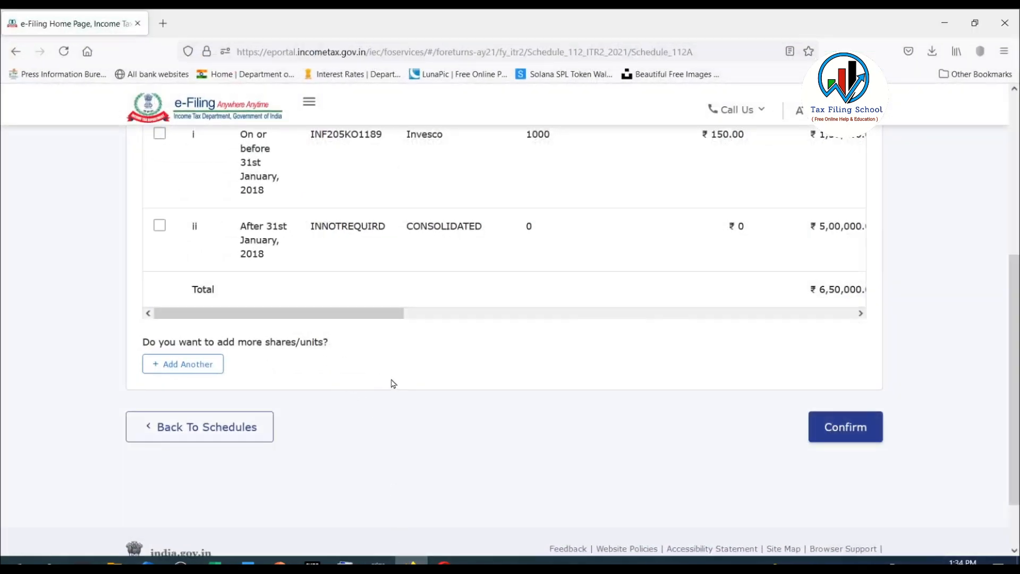
{"action": "scroll", "coordinate": [392, 384], "scroll_direction": "up", "scroll_amount": 3}
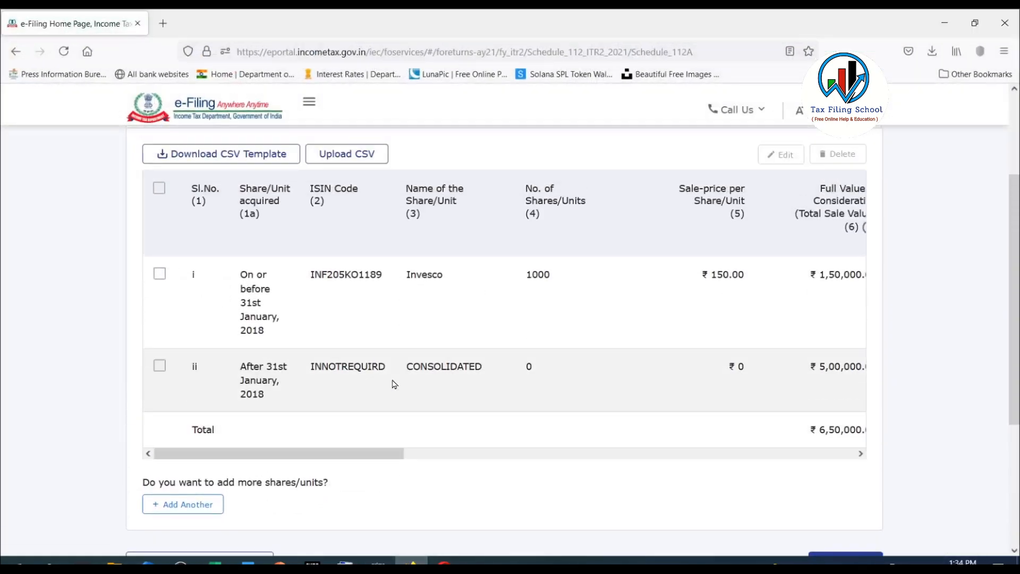
Add another share/unit entry to Schedule 112A, with Share/Unit acquired set to After 31st January, 2018.
{"action": "scroll", "coordinate": [395, 385], "scroll_direction": "down", "scroll_amount": 3}
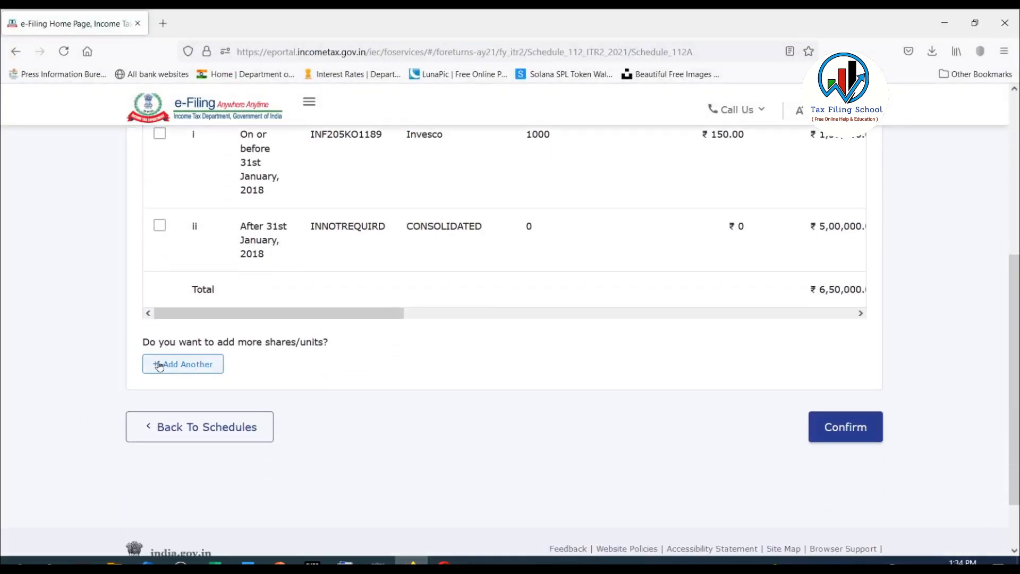
{"action": "left_click", "coordinate": [200, 366]}
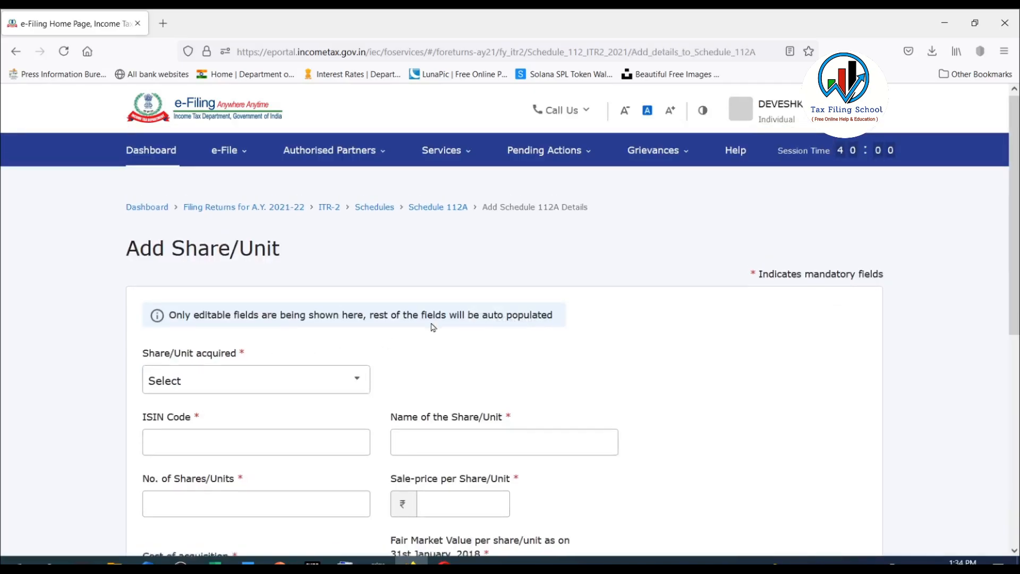
{"action": "scroll", "coordinate": [331, 230], "scroll_direction": "down", "scroll_amount": 3}
{"action": "left_click", "coordinate": [336, 208]}
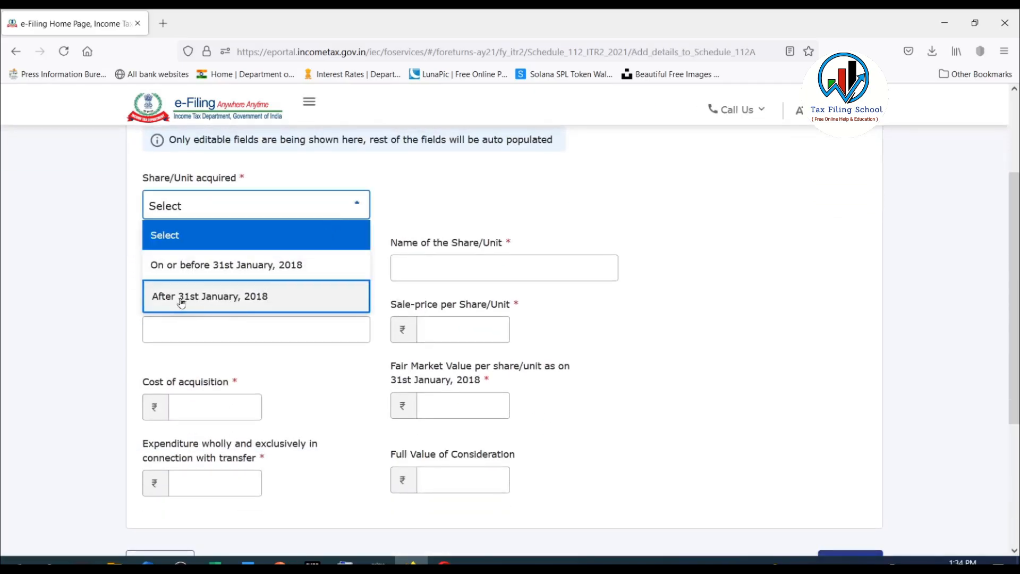
{"action": "left_click", "coordinate": [264, 301]}
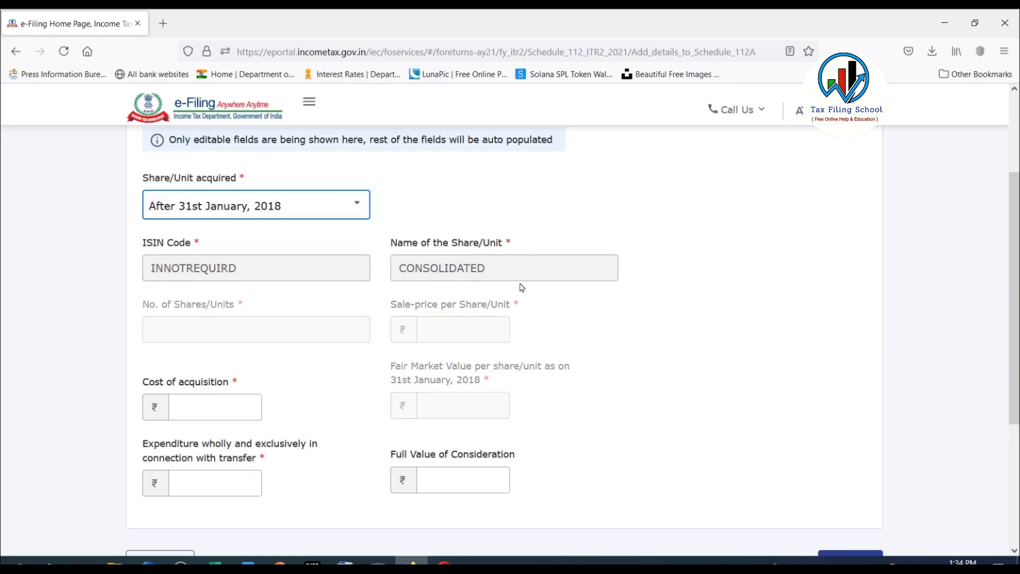
Set the new entry's Full Value of Consideration to 245100, the Apr-19 to Mar-20 redemption amount from the MF SIP sheet in Excel.
{"action": "scroll", "coordinate": [466, 267], "scroll_direction": "down", "scroll_amount": 1}
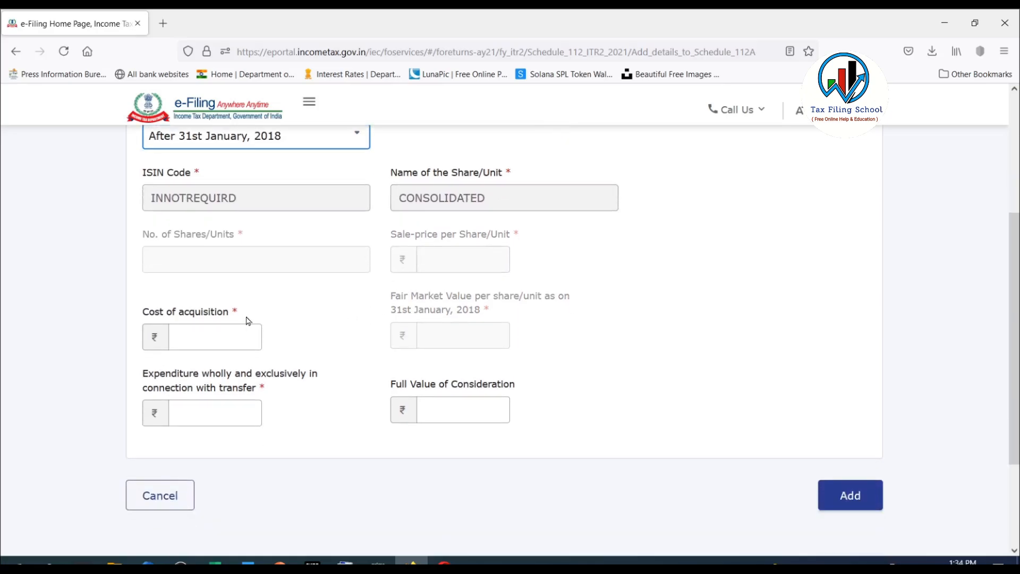
{"action": "left_click", "coordinate": [232, 332]}
{"action": "left_click", "coordinate": [232, 422]}
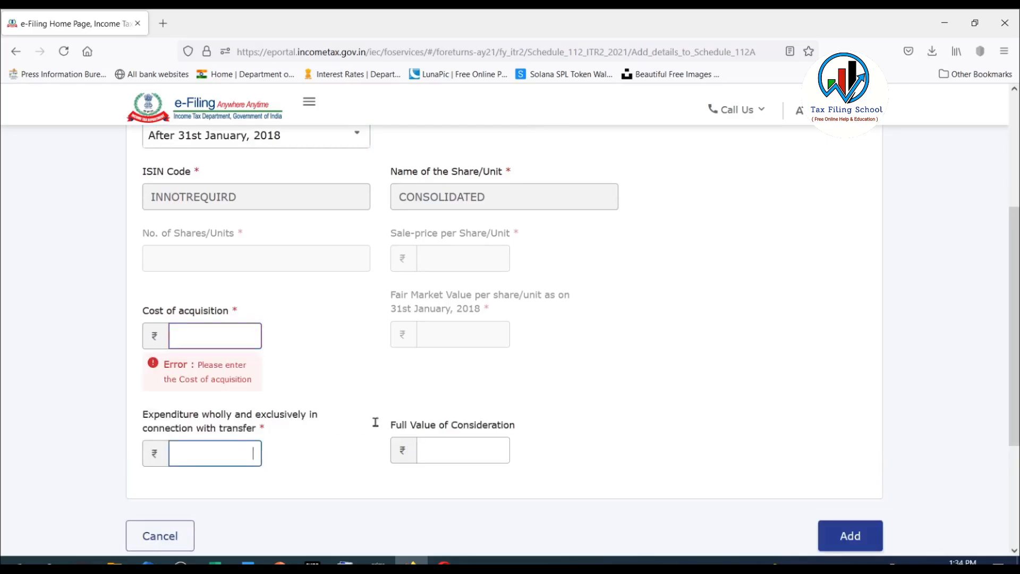
{"action": "left_click", "coordinate": [449, 451]}
{"action": "scroll", "coordinate": [563, 258], "scroll_direction": "down", "scroll_amount": 2}
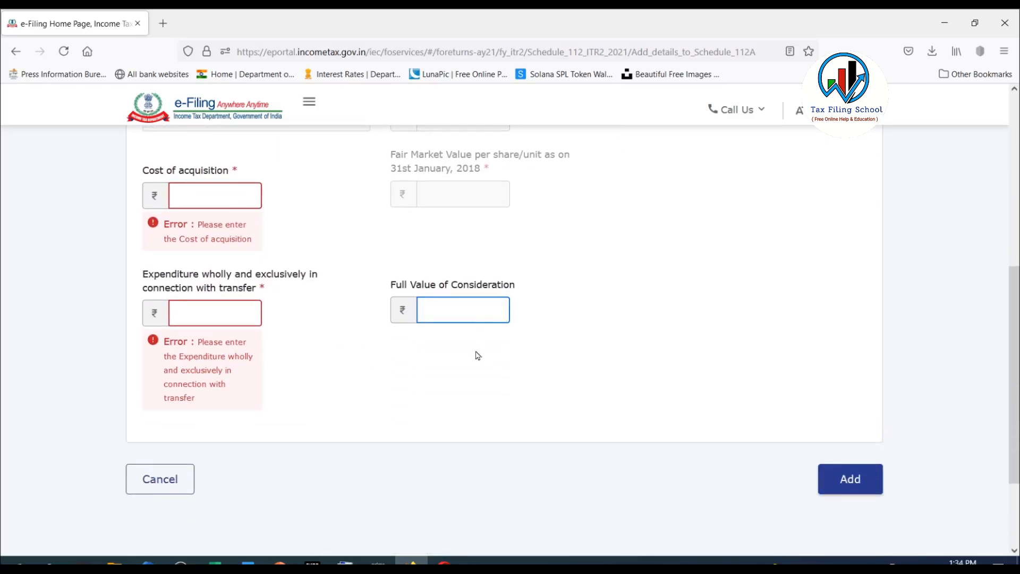
{"action": "left_click", "coordinate": [216, 562]}
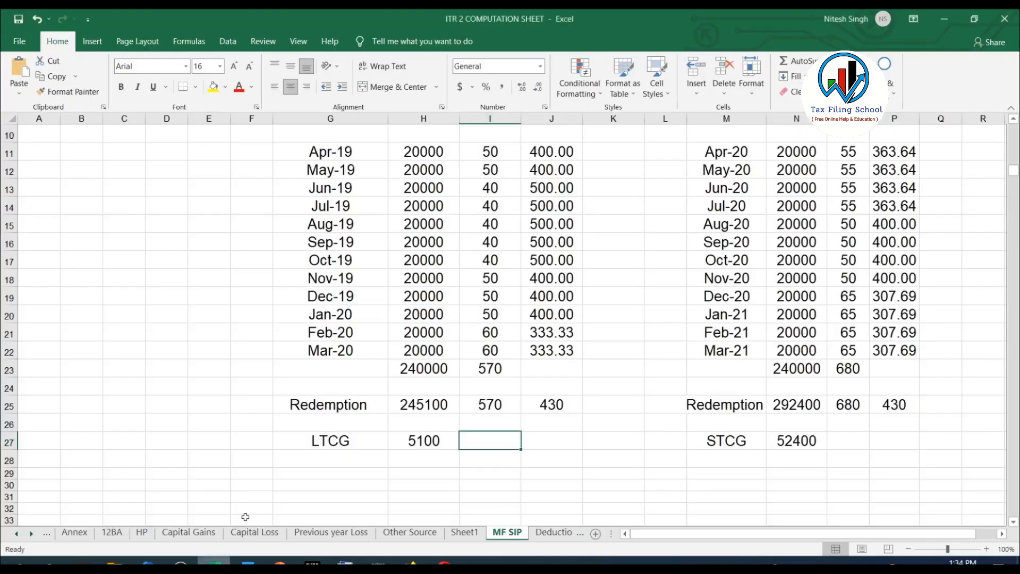
{"action": "left_click", "coordinate": [427, 406]}
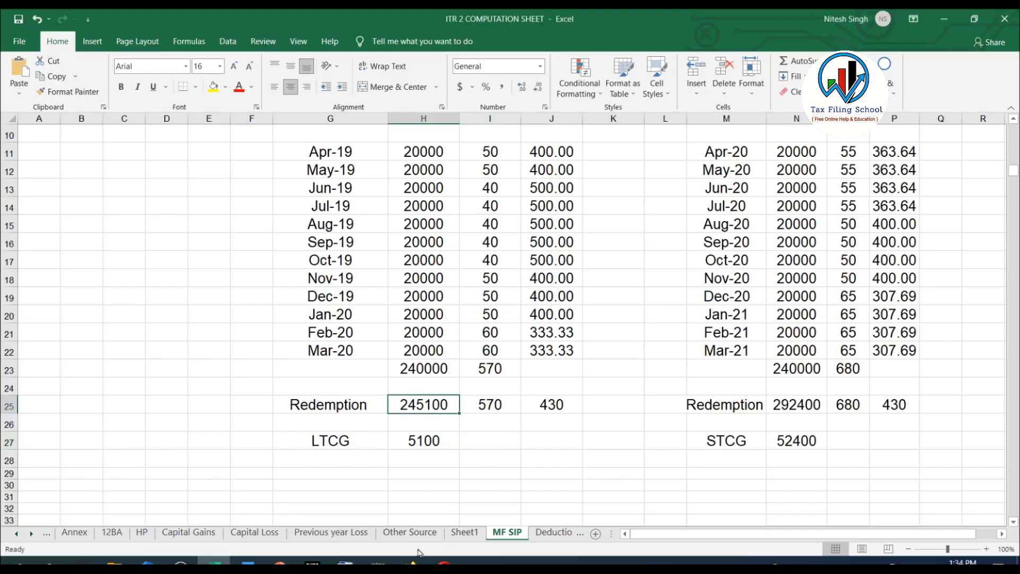
{"action": "key", "text": "alt+Tab"}
{"action": "type", "text": "245100"}
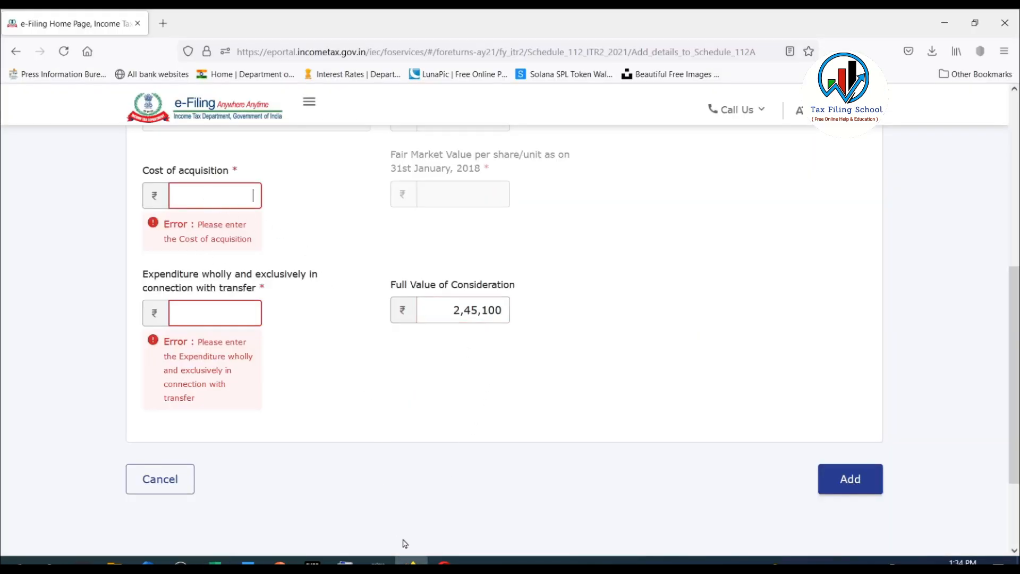
{"action": "type", "text": "240000"}
Set the entry's cost of acquisition to 240000 and transfer expenditure to 0, and add it to Schedule 112A.
{"action": "left_click", "coordinate": [328, 375]}
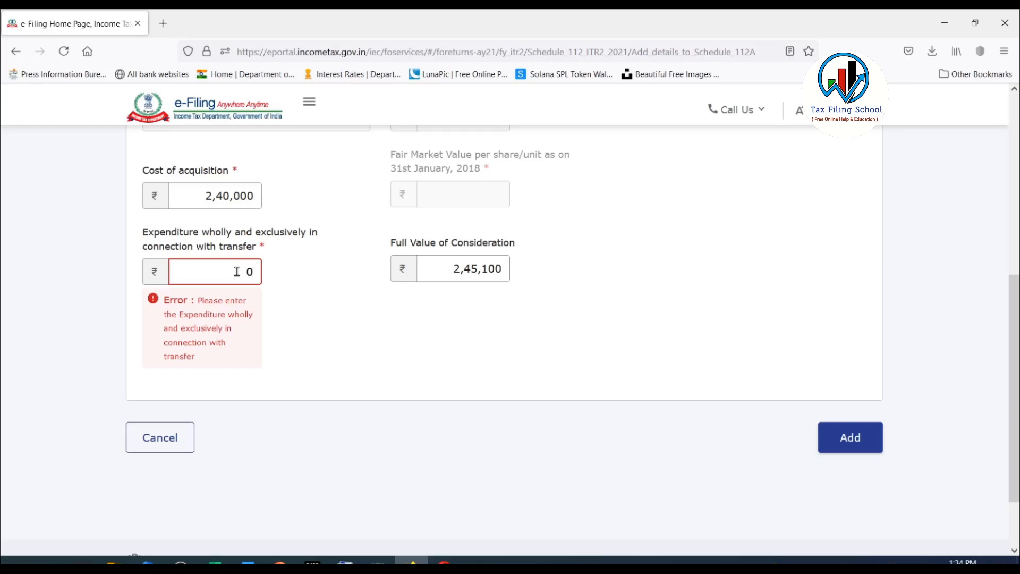
{"action": "left_click", "coordinate": [344, 357]}
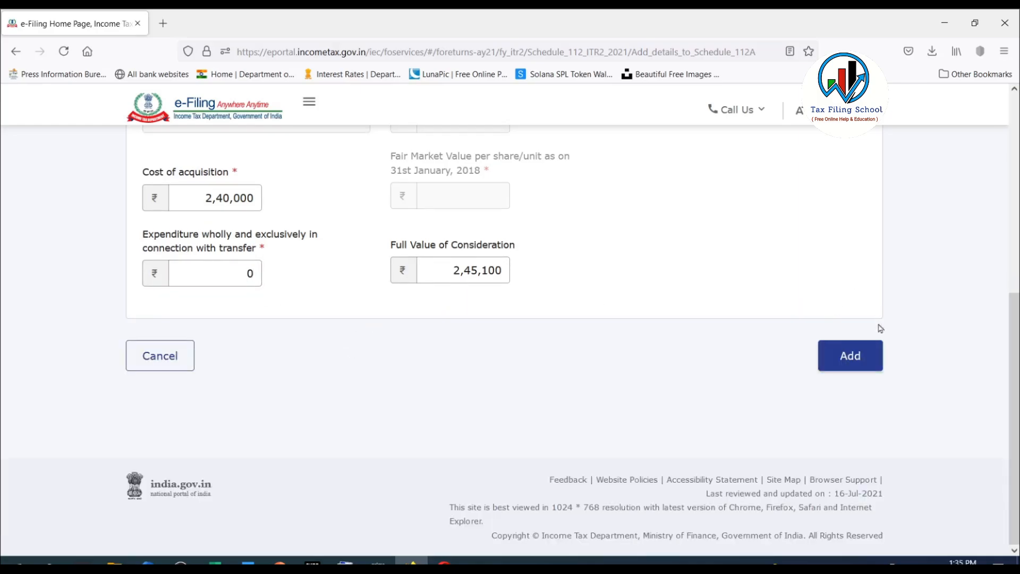
{"action": "left_click", "coordinate": [864, 356]}
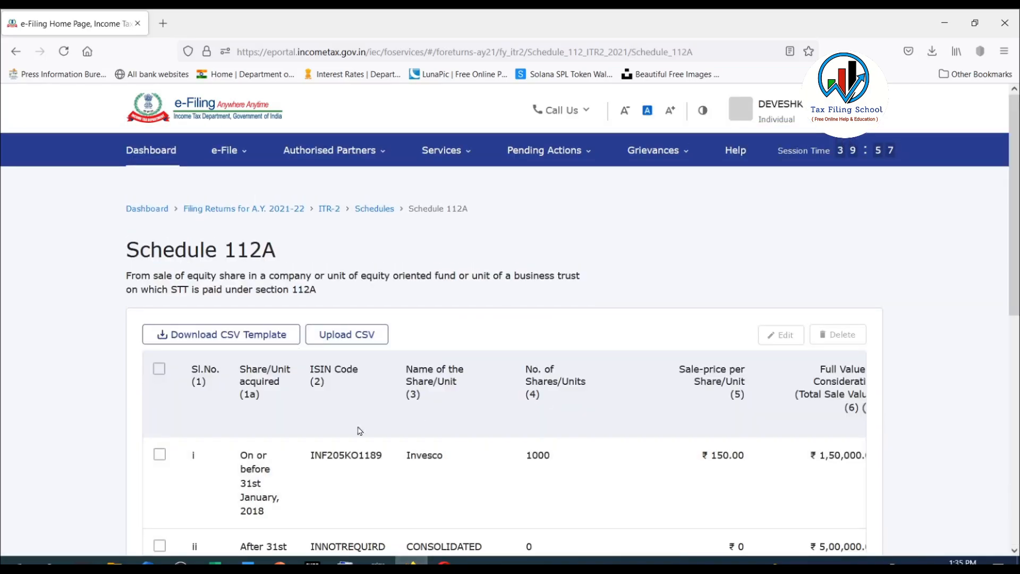
Compare the added entry with the Apr-19 to Mar-20 block in the Excel sheet, and confirm Schedule 112A on the portal.
{"action": "left_click", "coordinate": [214, 562]}
{"action": "scroll", "coordinate": [538, 389], "scroll_direction": "up", "scroll_amount": 1}
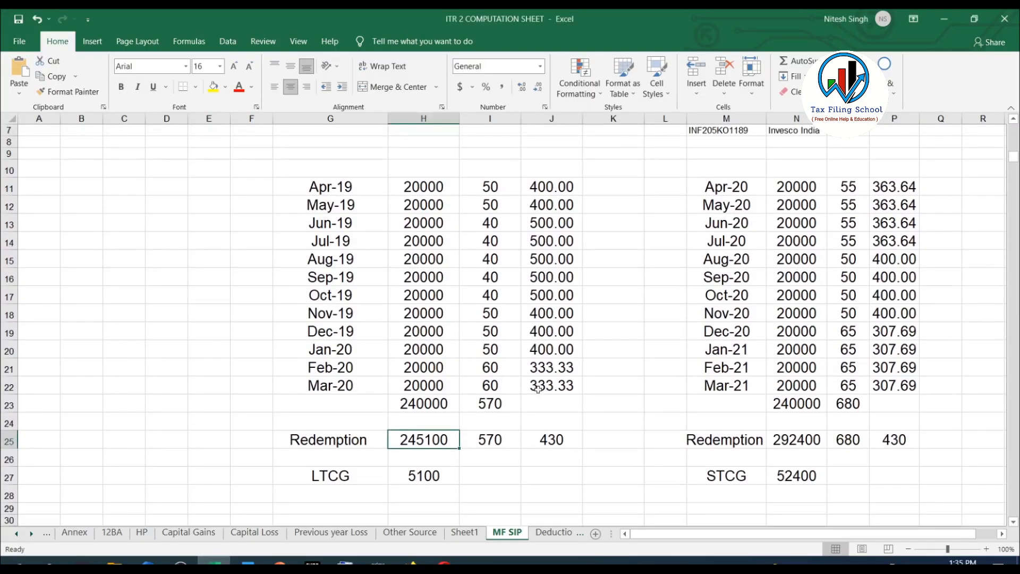
{"action": "left_click_drag", "start_coordinate": [280, 176], "coordinate": [587, 492]}
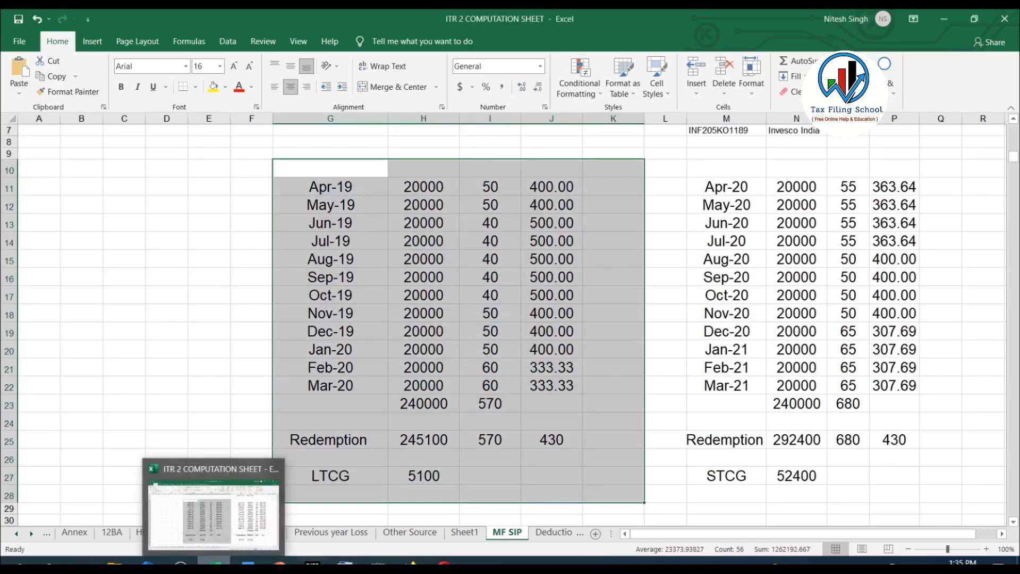
{"action": "left_click", "coordinate": [412, 563]}
{"action": "left_click_drag", "start_coordinate": [389, 449], "coordinate": [850, 446]}
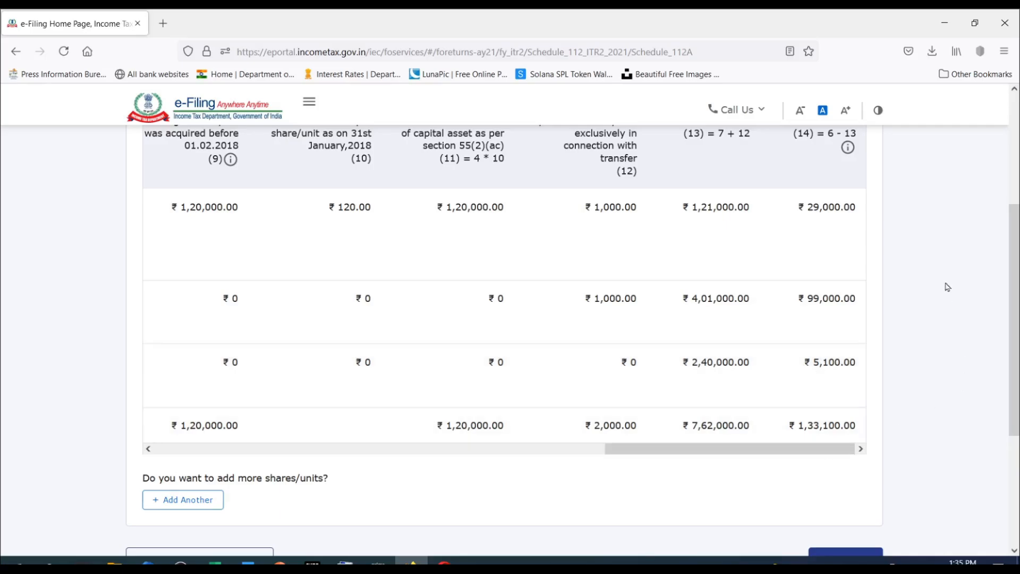
{"action": "scroll", "coordinate": [927, 234], "scroll_direction": "down", "scroll_amount": 3}
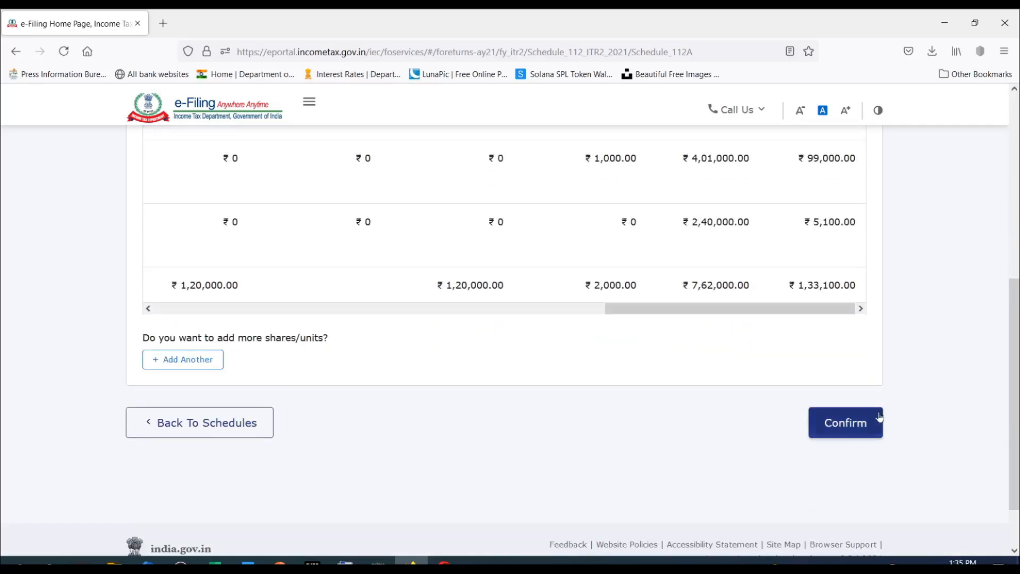
{"action": "left_click", "coordinate": [842, 427]}
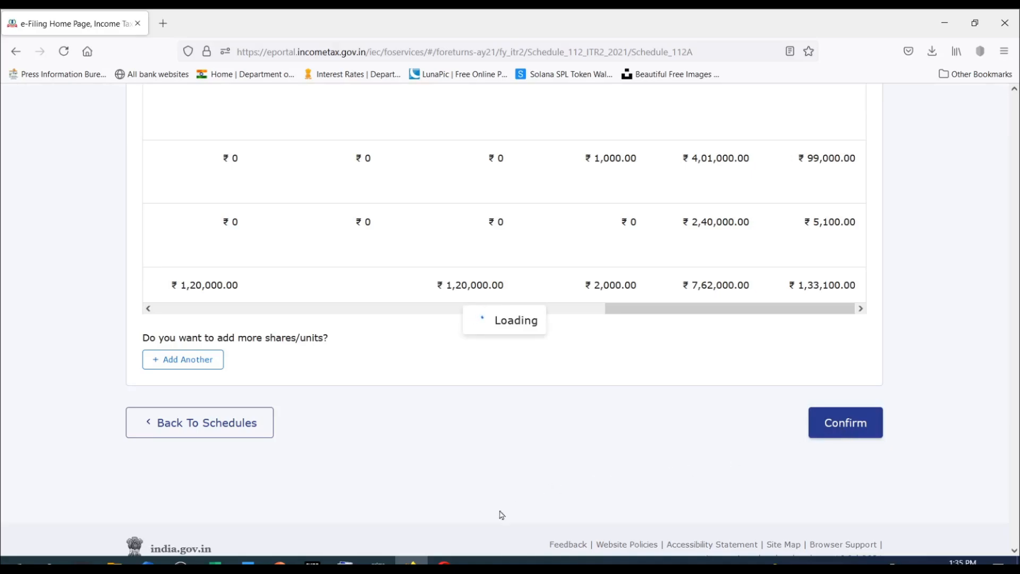
Locate the Apr-20 to Mar-21 block in Excel, and open the portal's Schedule Capital Gains, continuing with the selected asset types.
{"action": "key", "text": "alt+Tab"}
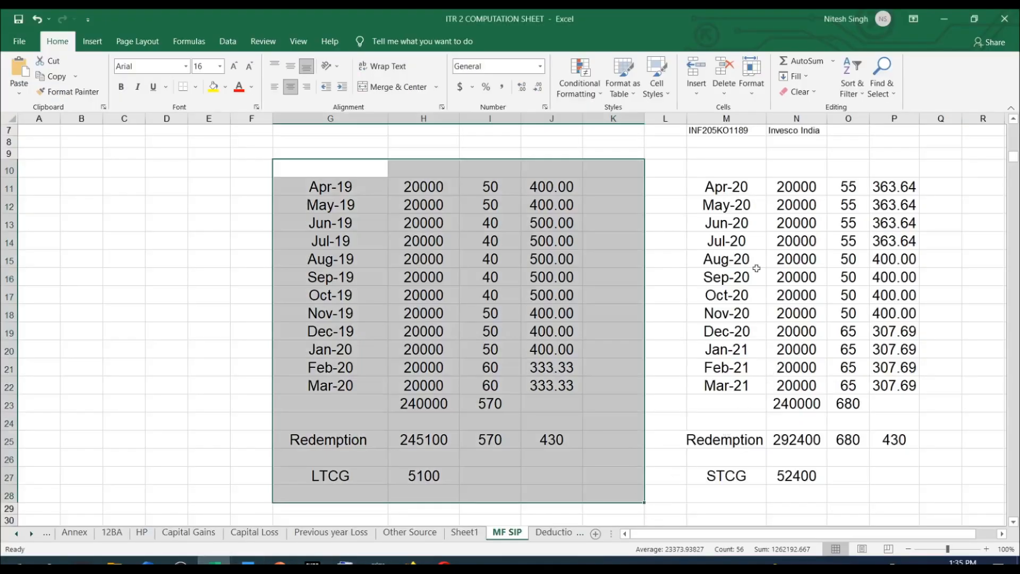
{"action": "left_click", "coordinate": [703, 185]}
{"action": "key", "text": "alt+Tab"}
{"action": "scroll", "coordinate": [655, 266], "scroll_direction": "down", "scroll_amount": 5}
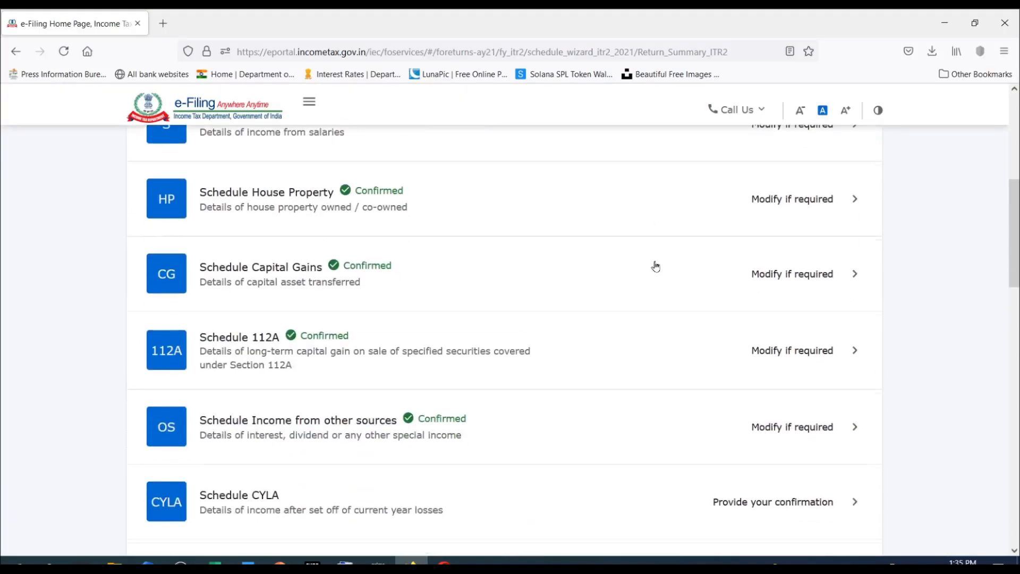
{"action": "scroll", "coordinate": [655, 266], "scroll_direction": "up", "scroll_amount": 3}
{"action": "left_click", "coordinate": [832, 277]}
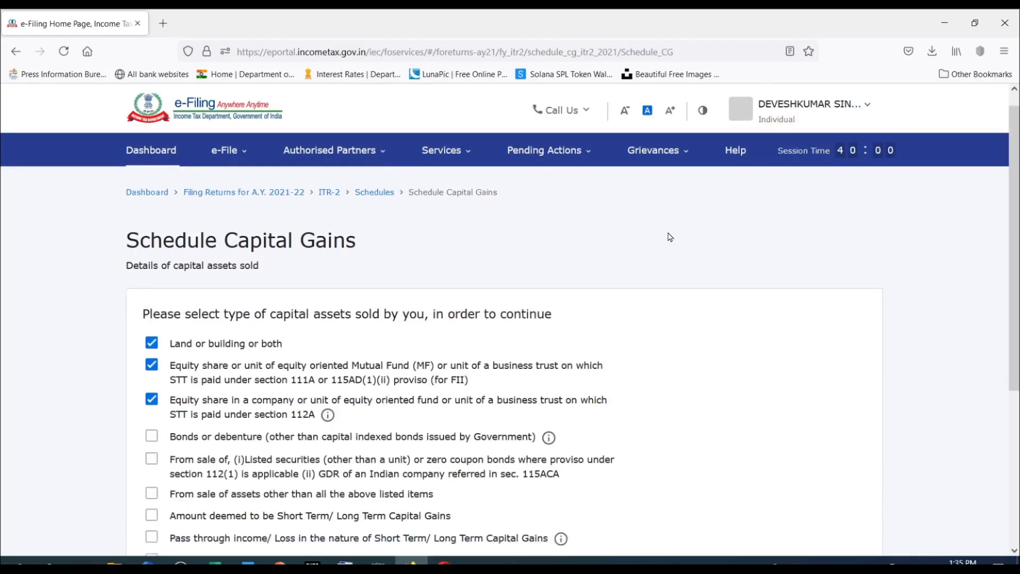
{"action": "scroll", "coordinate": [621, 249], "scroll_direction": "down", "scroll_amount": 3}
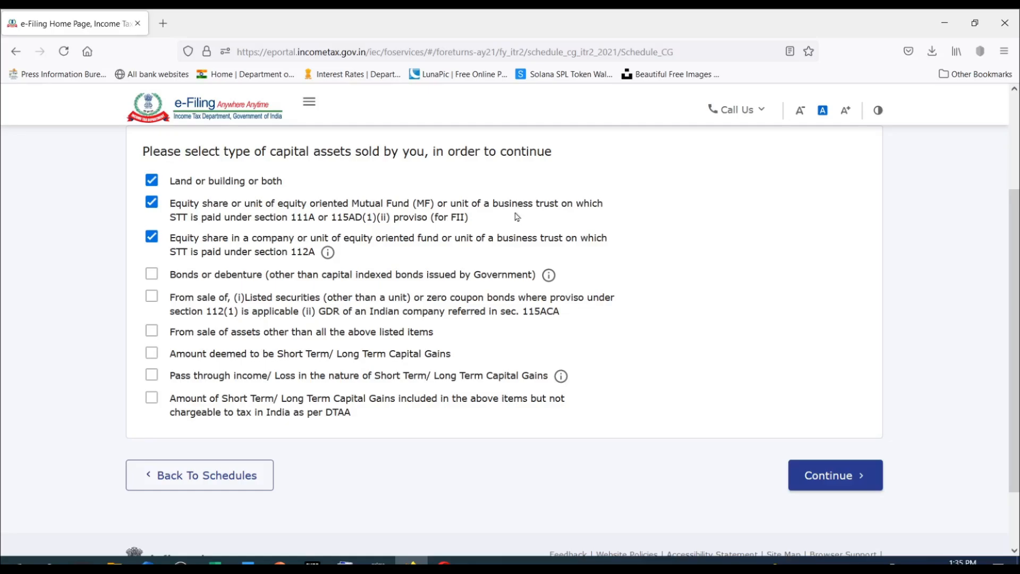
{"action": "left_click", "coordinate": [830, 476]}
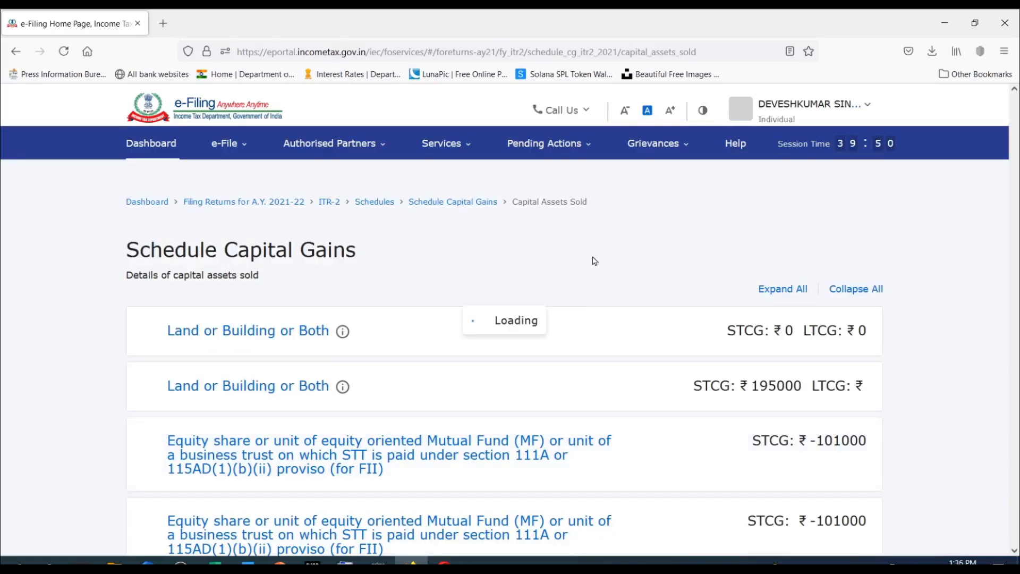
Expand the section 111A equity share and mutual fund item and review its consideration, deductions and short-term gain figures.
{"action": "scroll", "coordinate": [585, 260], "scroll_direction": "down", "scroll_amount": 2}
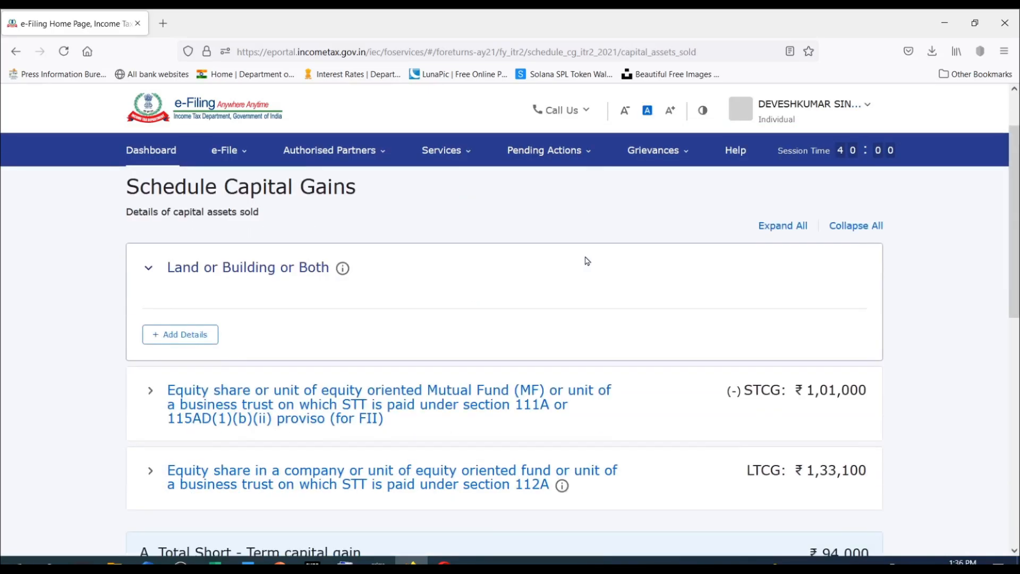
{"action": "left_click", "coordinate": [297, 235]}
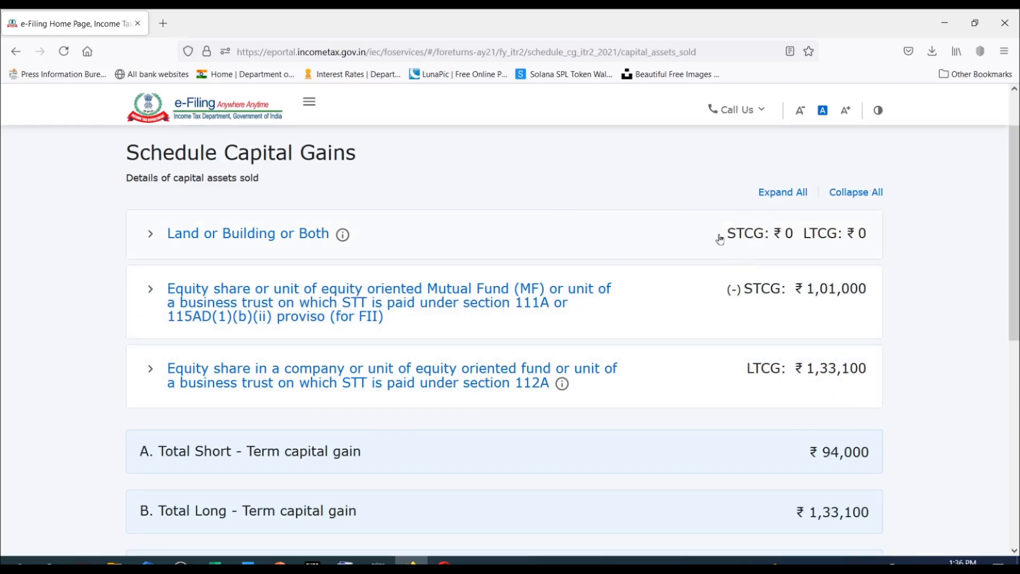
{"action": "scroll", "coordinate": [776, 345], "scroll_direction": "down", "scroll_amount": 2}
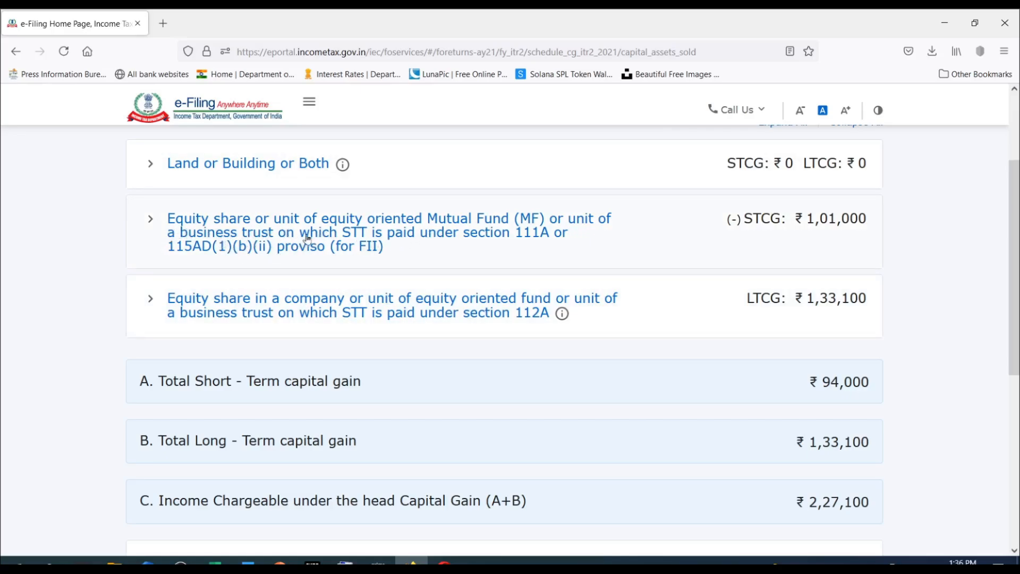
{"action": "left_click", "coordinate": [151, 220]}
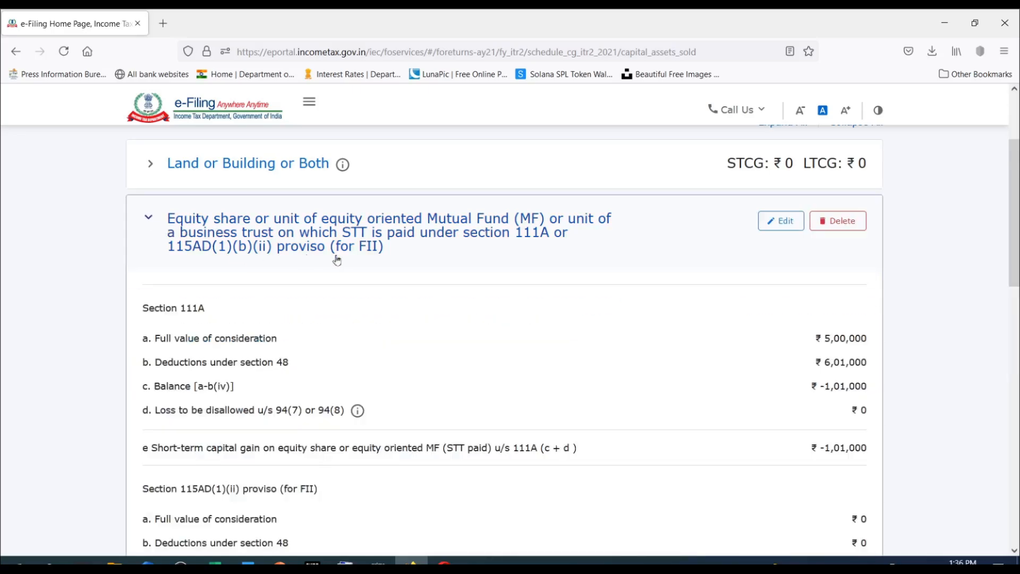
{"action": "scroll", "coordinate": [693, 254], "scroll_direction": "down", "scroll_amount": 1}
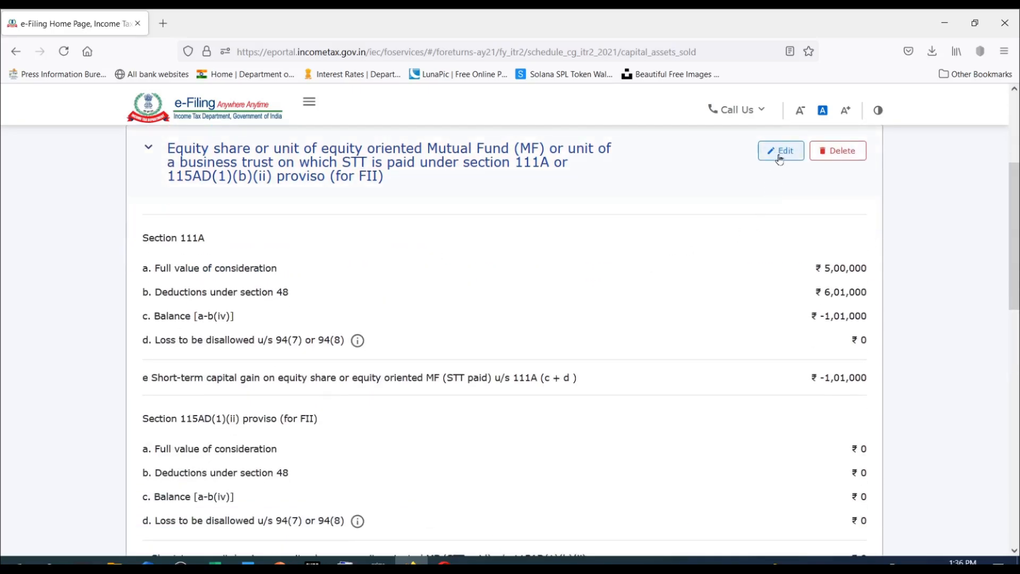
{"action": "scroll", "coordinate": [778, 158], "scroll_direction": "down", "scroll_amount": 1}
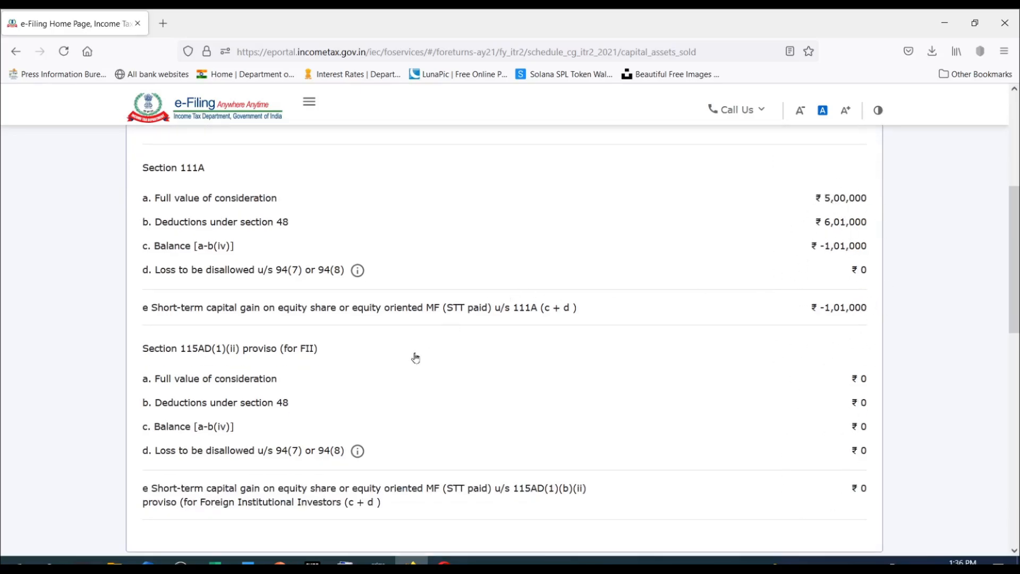
{"action": "left_click", "coordinate": [156, 224]}
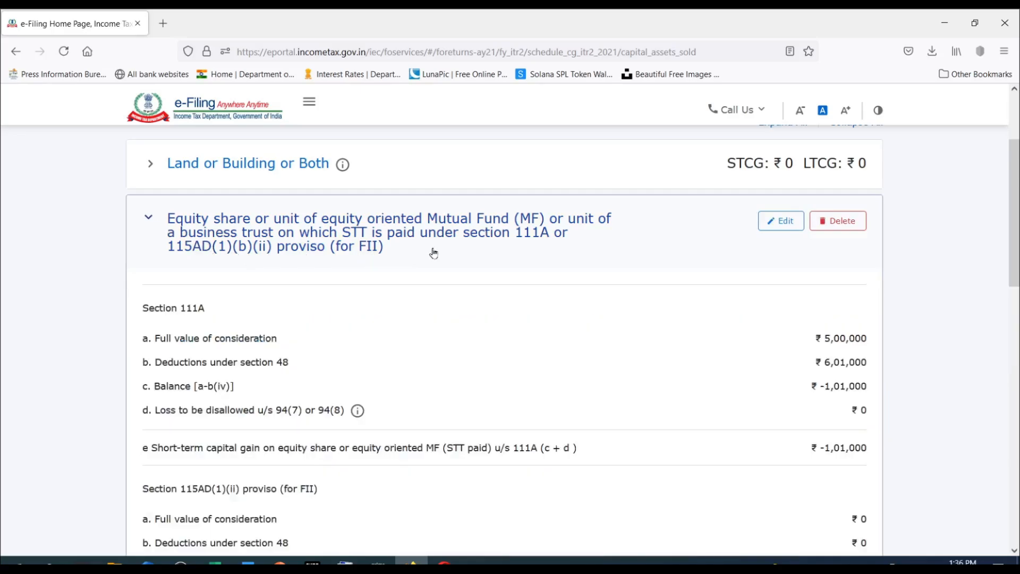
{"action": "scroll", "coordinate": [434, 253], "scroll_direction": "down", "scroll_amount": 1}
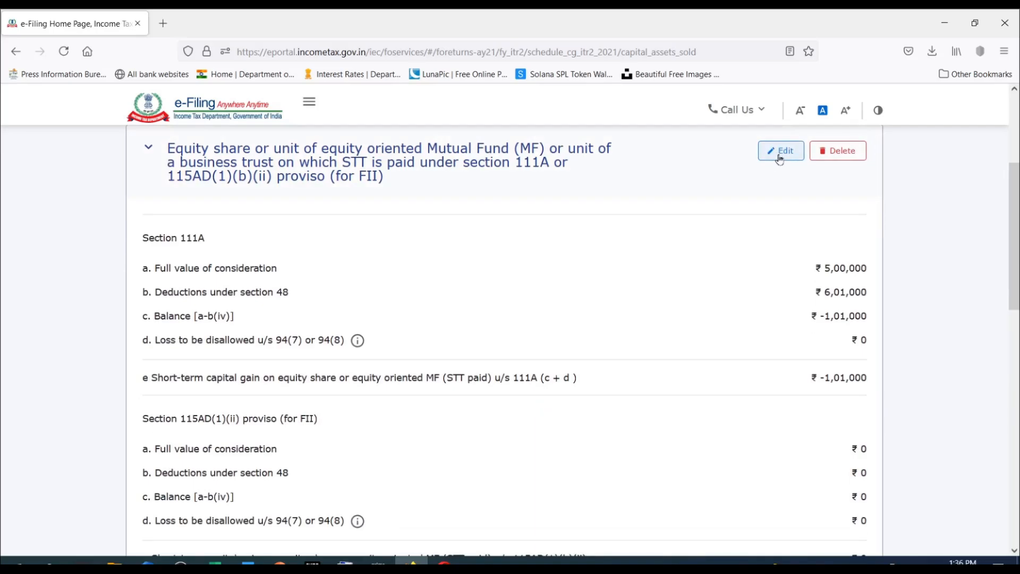
{"action": "scroll", "coordinate": [778, 158], "scroll_direction": "down", "scroll_amount": 2}
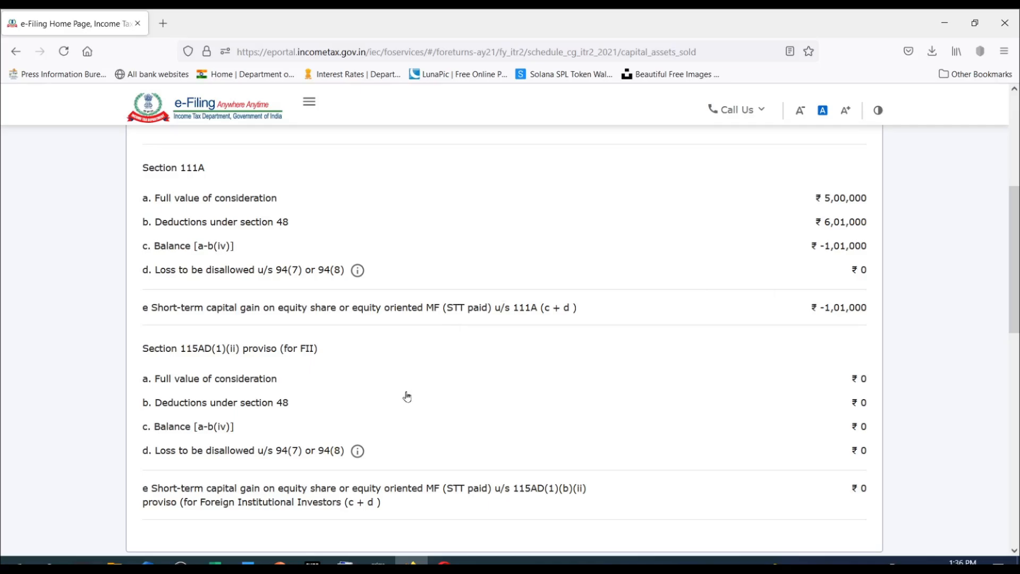
{"action": "scroll", "coordinate": [790, 280], "scroll_direction": "up", "scroll_amount": 3}
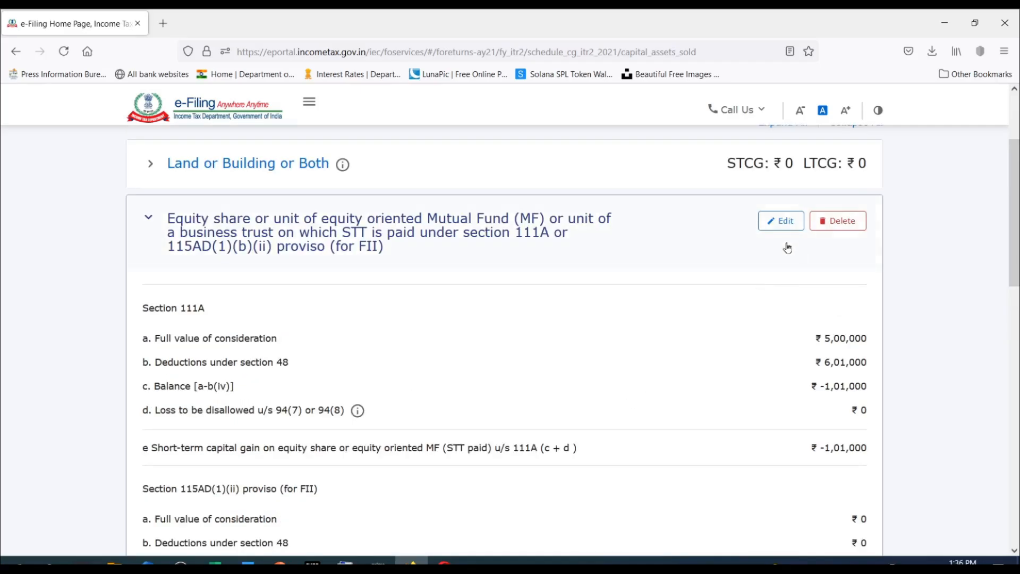
{"action": "scroll", "coordinate": [787, 249], "scroll_direction": "down", "scroll_amount": 1}
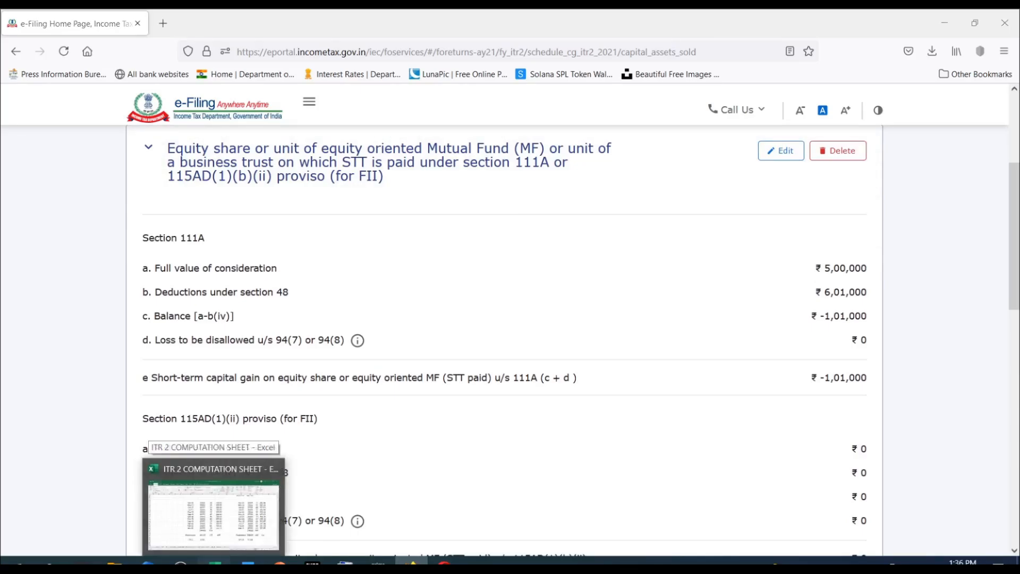
Switch to the Excel workbook's Capital Gains sheet and examine the sale price, purchase price and gain under Short Term Capital Gain (Share).
{"action": "left_click", "coordinate": [214, 562]}
{"action": "scroll", "coordinate": [560, 342], "scroll_direction": "down", "scroll_amount": 2}
{"action": "left_click", "coordinate": [560, 345]}
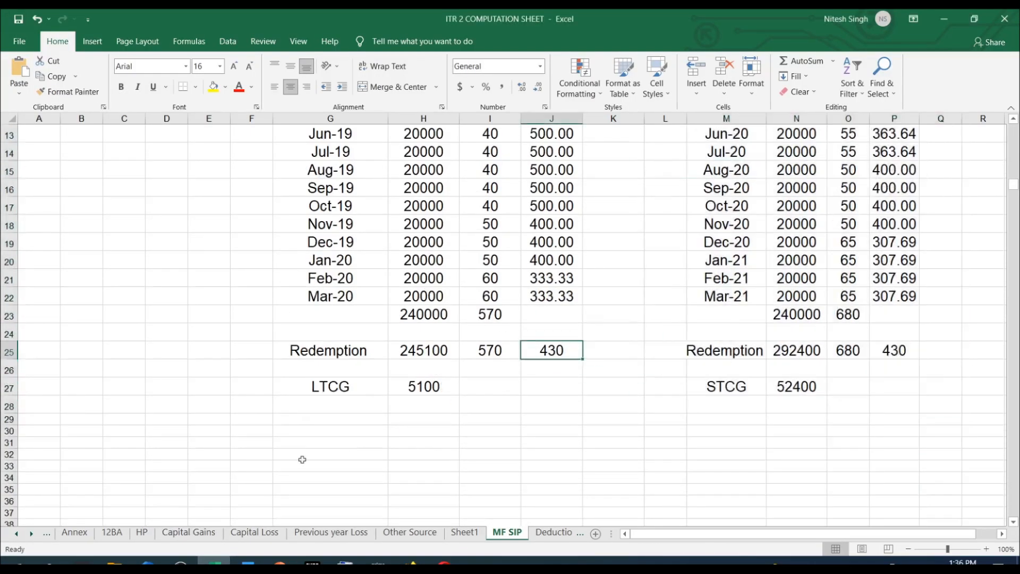
{"action": "left_click", "coordinate": [189, 532]}
{"action": "scroll", "coordinate": [430, 316], "scroll_direction": "up", "scroll_amount": 3}
{"action": "scroll", "coordinate": [430, 316], "scroll_direction": "up", "scroll_amount": 3}
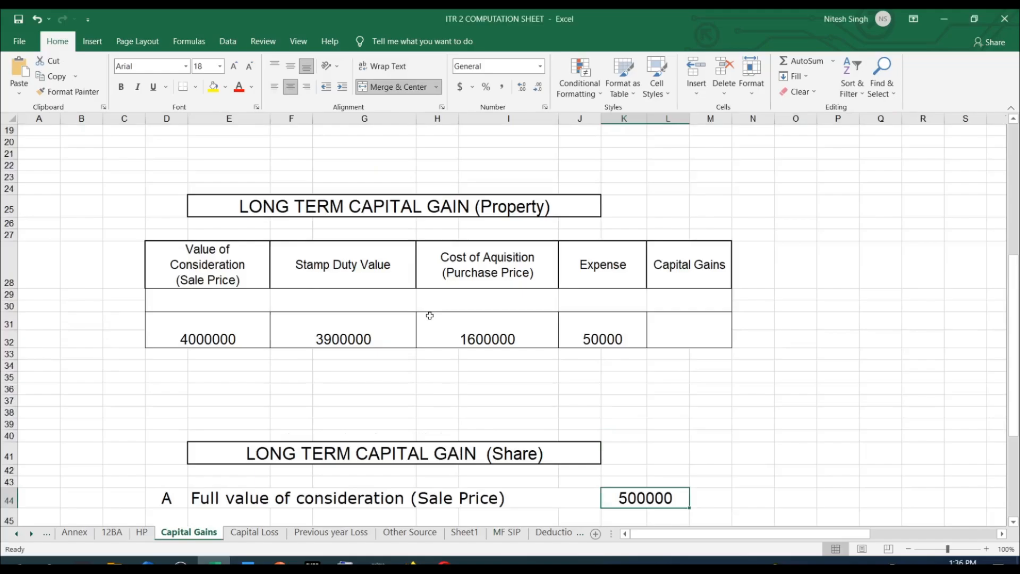
{"action": "scroll", "coordinate": [430, 316], "scroll_direction": "up", "scroll_amount": 6}
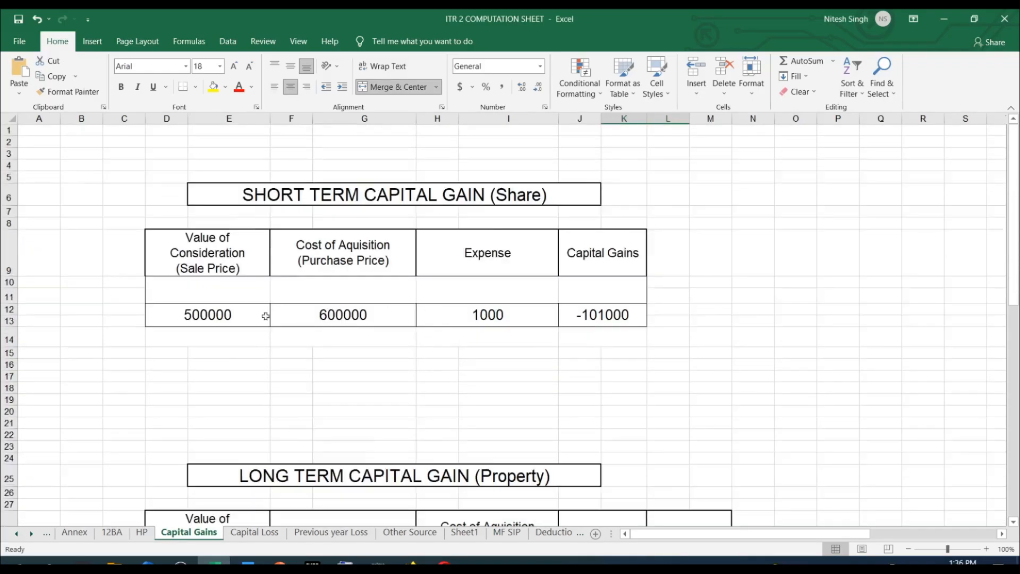
{"action": "left_click", "coordinate": [200, 339]}
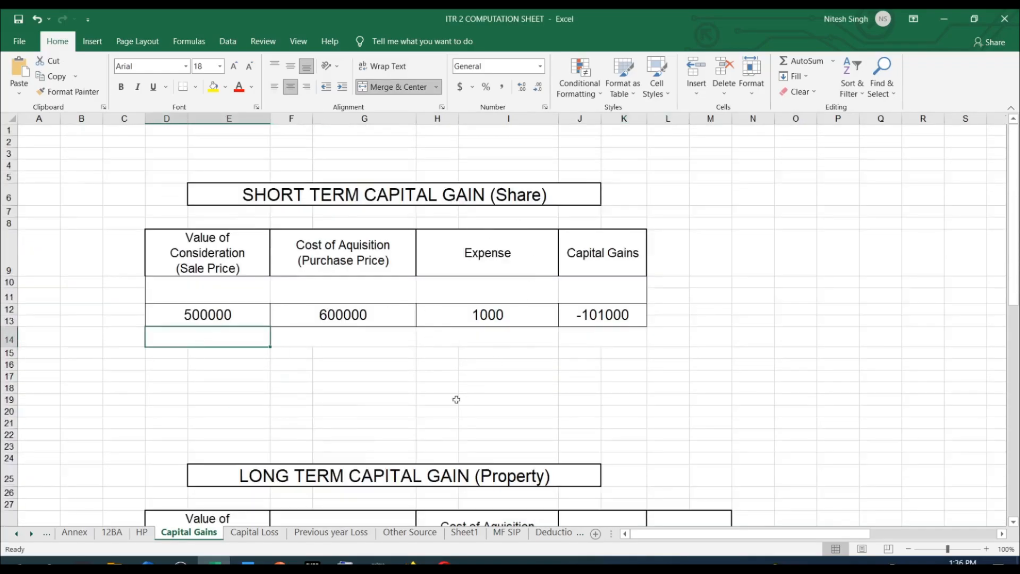
{"action": "left_click", "coordinate": [220, 321]}
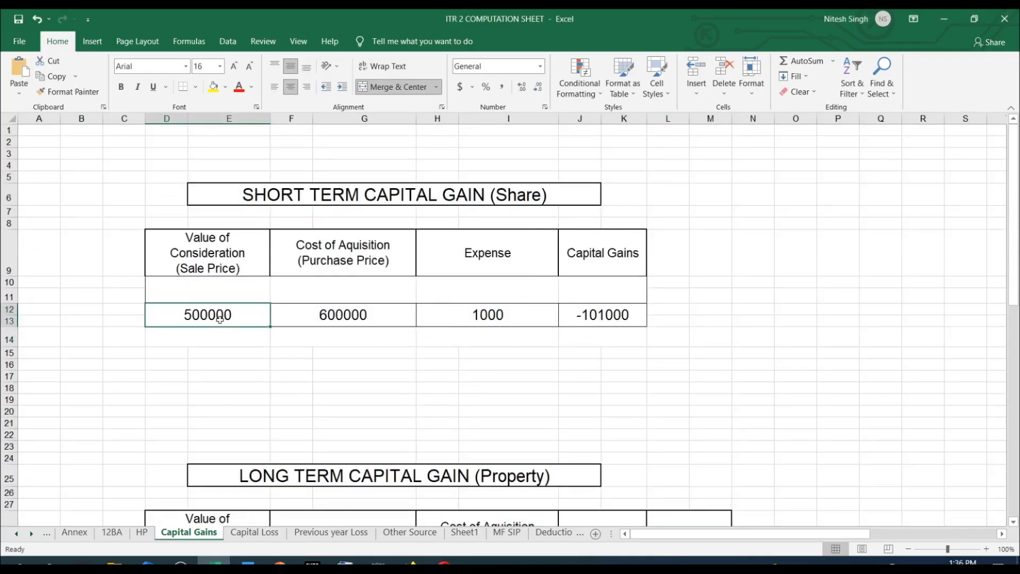
{"action": "left_click", "coordinate": [616, 307]}
{"action": "left_click", "coordinate": [193, 320]}
{"action": "left_click", "coordinate": [314, 323]}
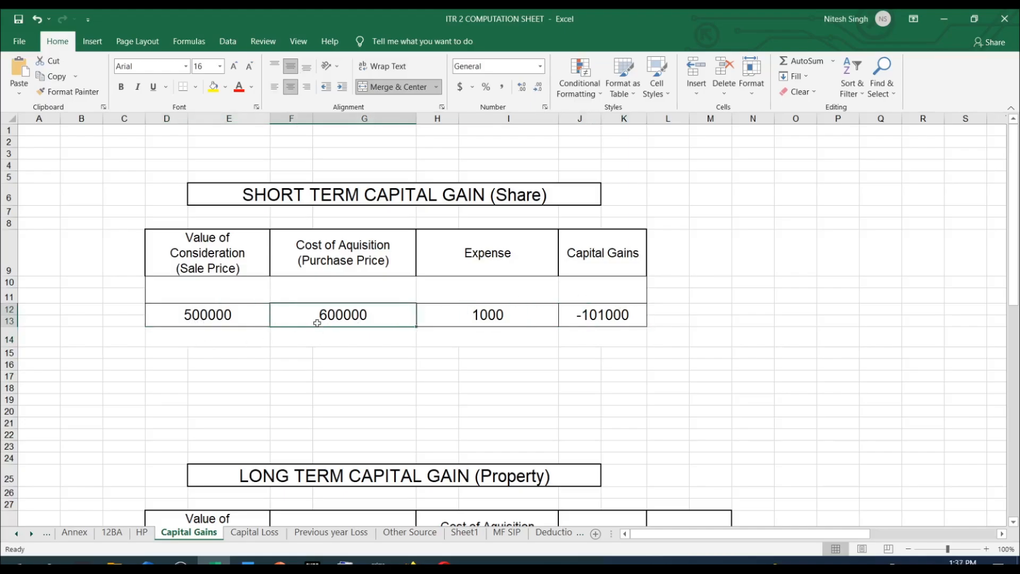
Using the MF SIP sheet's Apr-20 to Mar-21 redemption, enter sale price 294200, purchase price 240000 and expense 0 below the existing share row.
{"action": "left_click", "coordinate": [211, 333]}
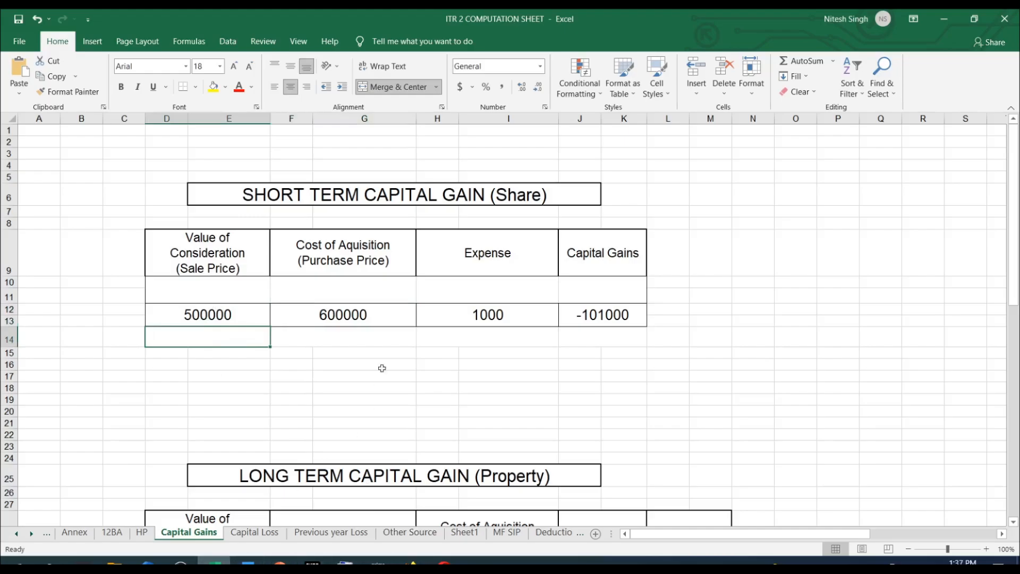
{"action": "left_click", "coordinate": [507, 532]}
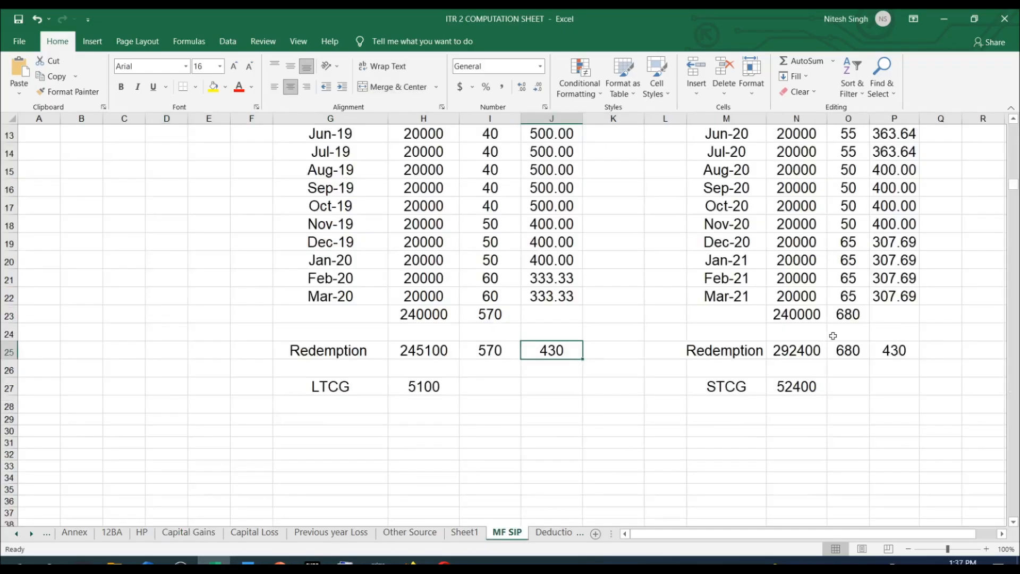
{"action": "scroll", "coordinate": [833, 336], "scroll_direction": "up", "scroll_amount": 2}
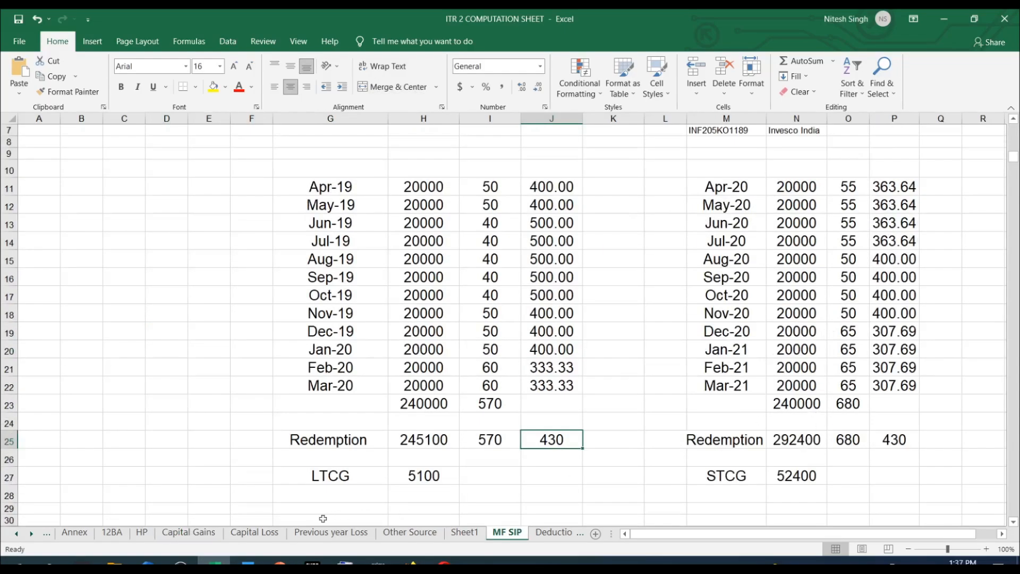
{"action": "left_click", "coordinate": [801, 440]}
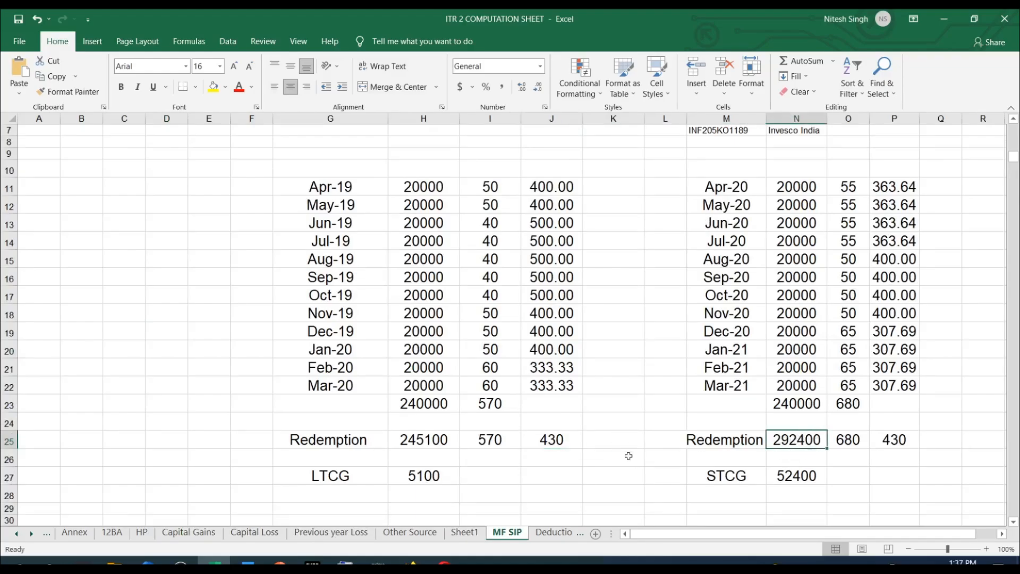
{"action": "left_click", "coordinate": [193, 533]}
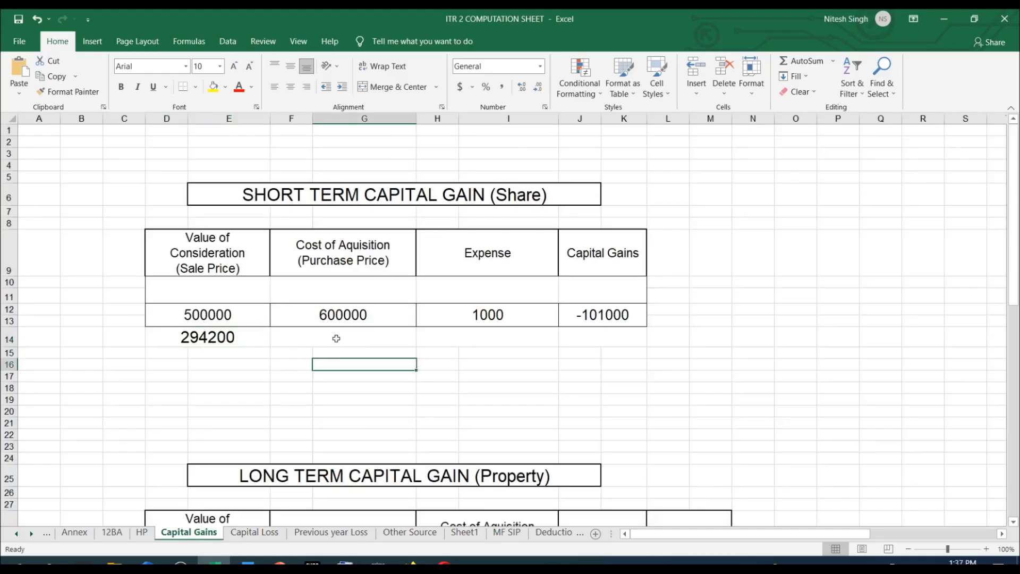
{"action": "left_click", "coordinate": [337, 339]}
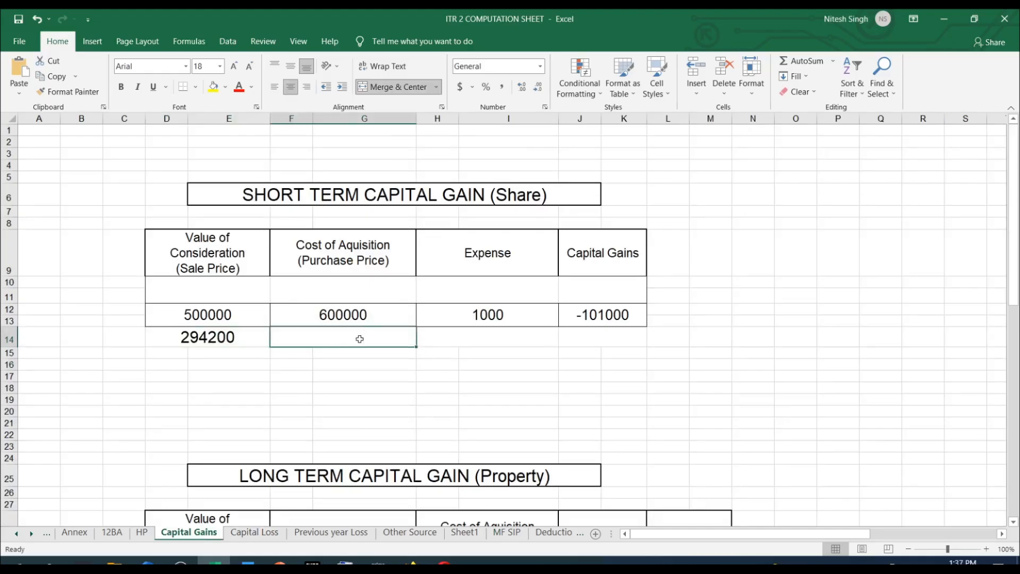
{"action": "left_click", "coordinate": [502, 339]}
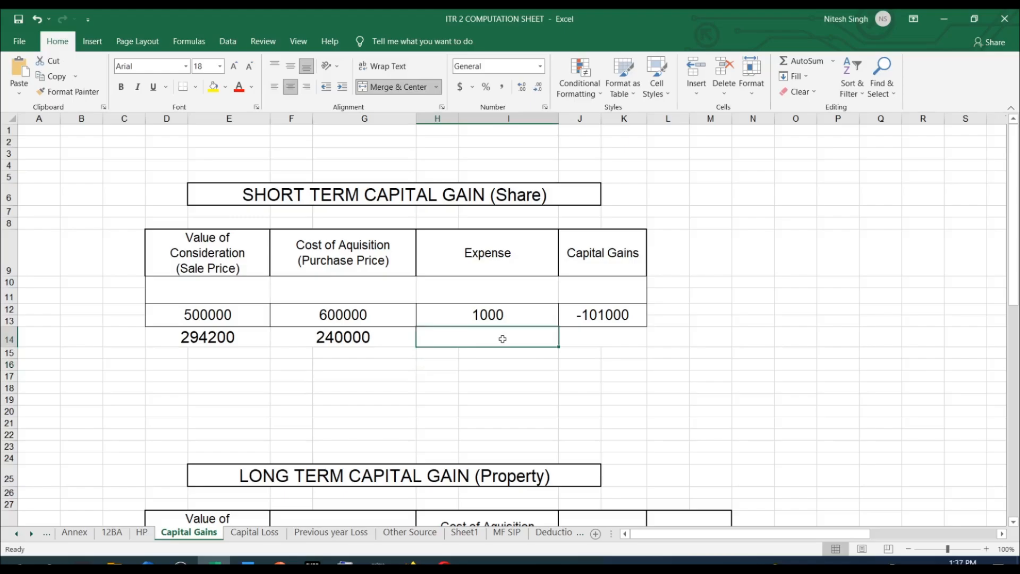
{"action": "type", "text": "0"}
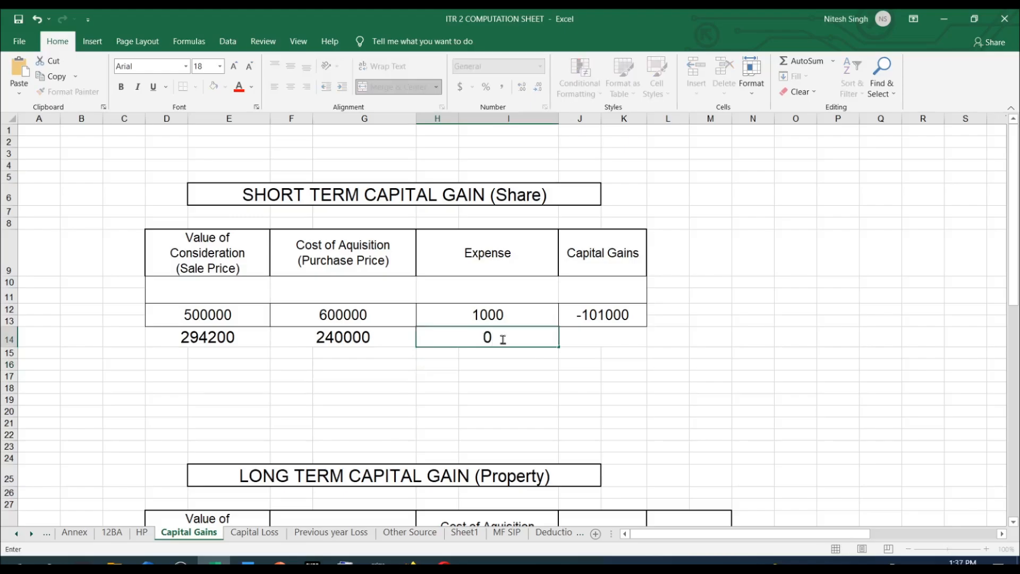
Look up the STCG amount in the MF SIP sheet and enter 52400 as the new row's capital gain.
{"action": "left_click", "coordinate": [518, 536]}
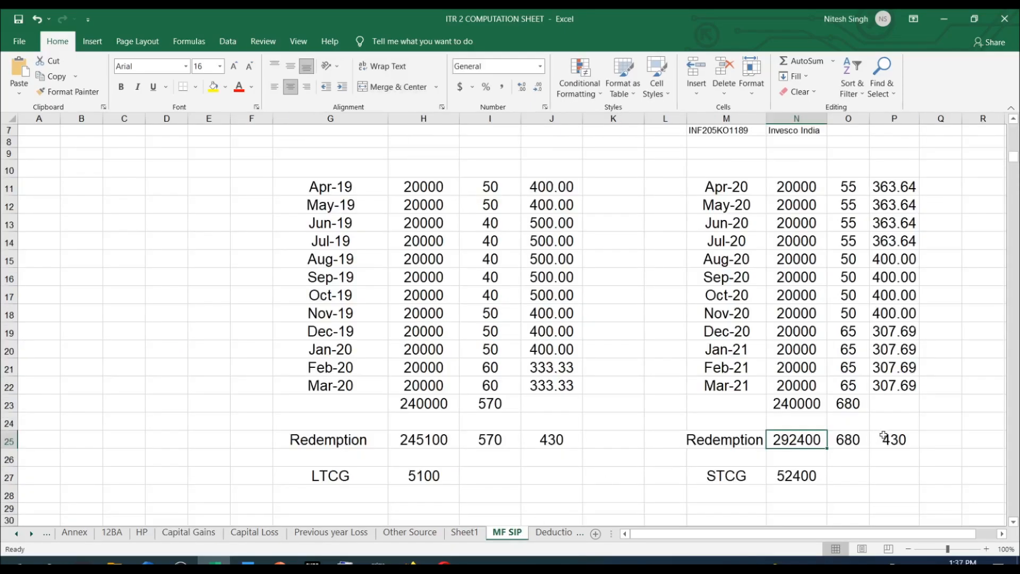
{"action": "left_click", "coordinate": [800, 482]}
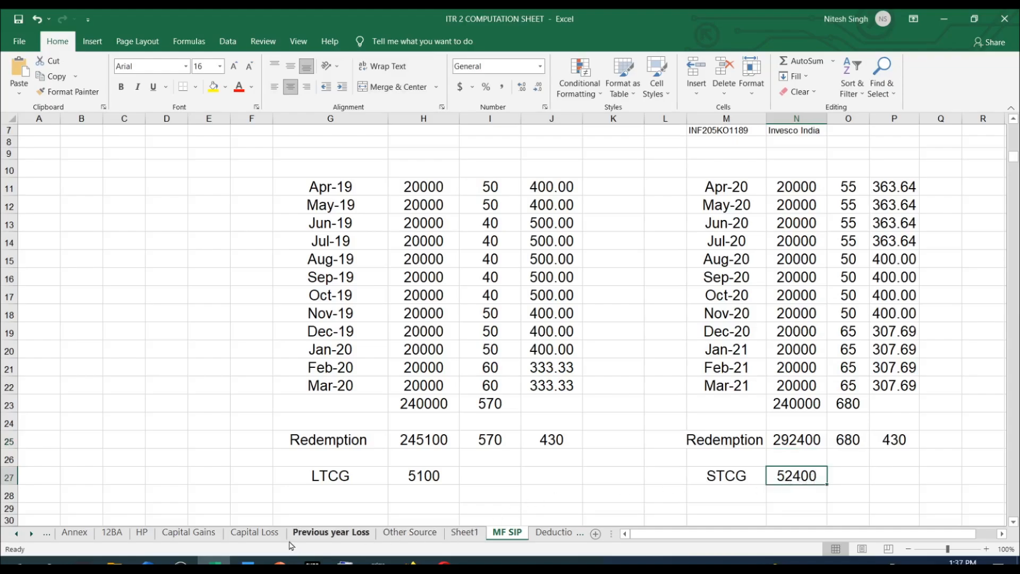
{"action": "left_click", "coordinate": [189, 532]}
{"action": "left_click", "coordinate": [615, 332]}
{"action": "type", "text": "52400"}
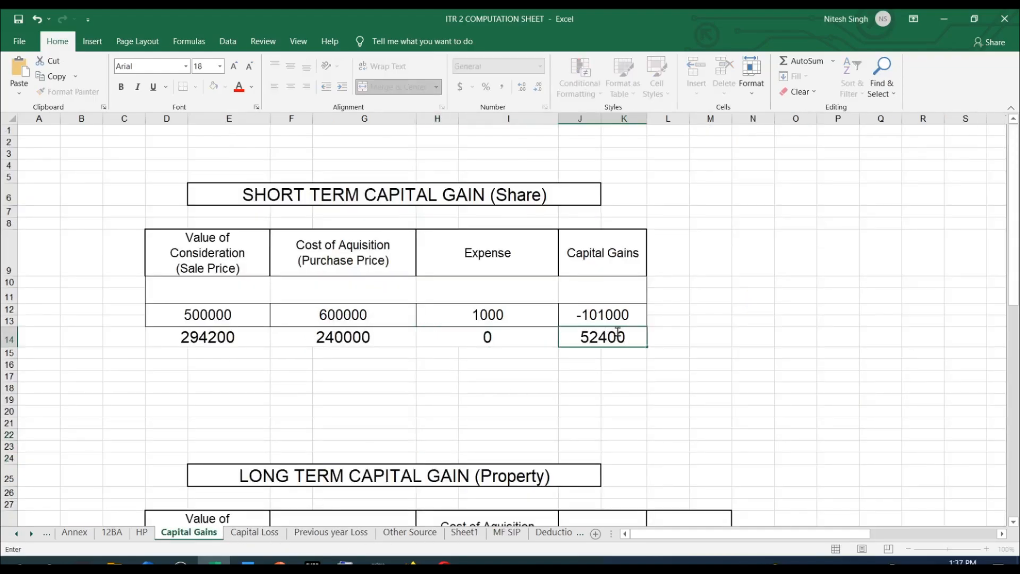
Compare the portal's section 111A full value of consideration with the two sale prices in the Excel Capital Gains sheet.
{"action": "key", "text": "alt+Tab"}
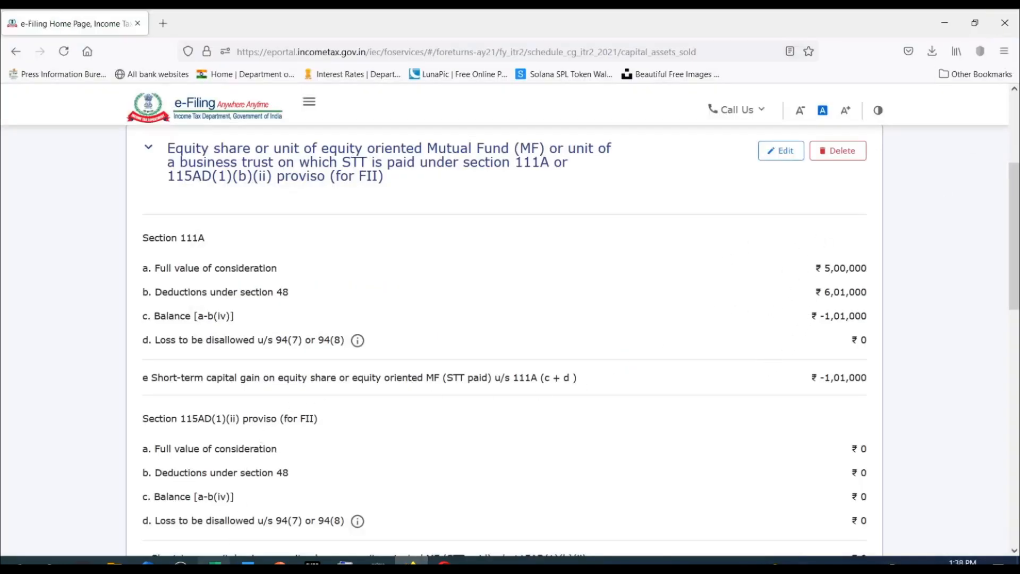
{"action": "left_click", "coordinate": [215, 562]}
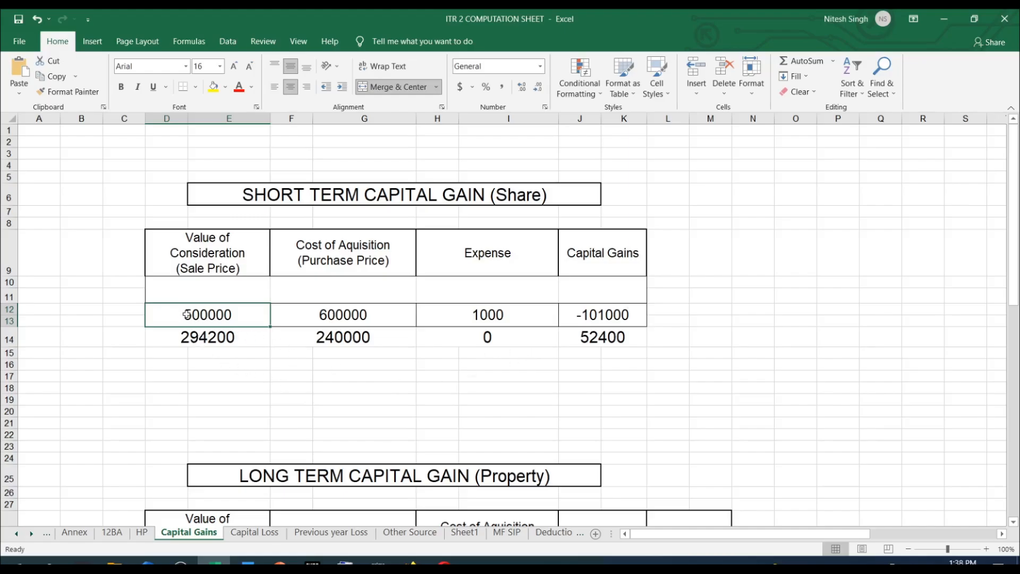
{"action": "left_click_drag", "start_coordinate": [187, 314], "coordinate": [206, 353]}
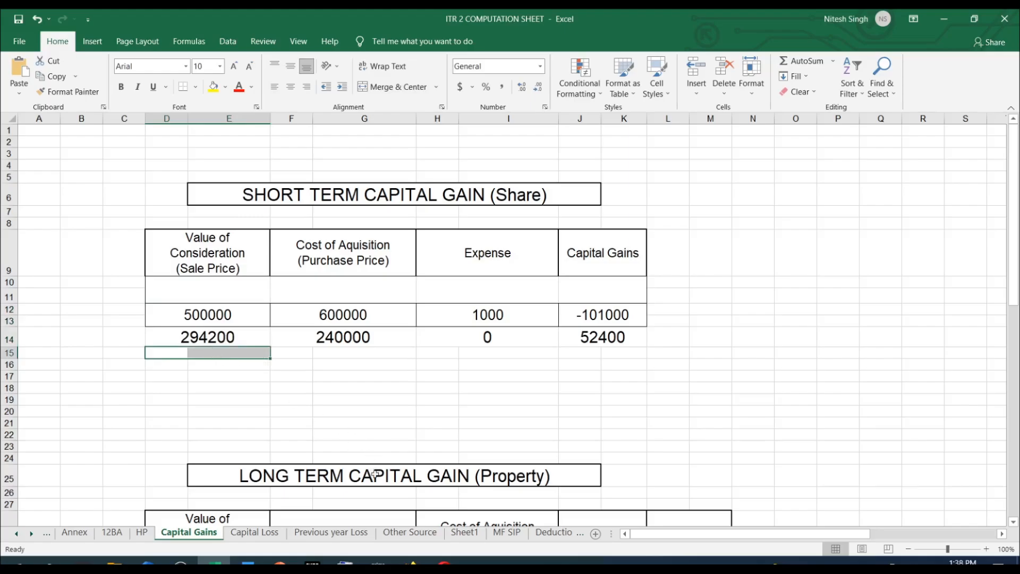
{"action": "left_click", "coordinate": [412, 562]}
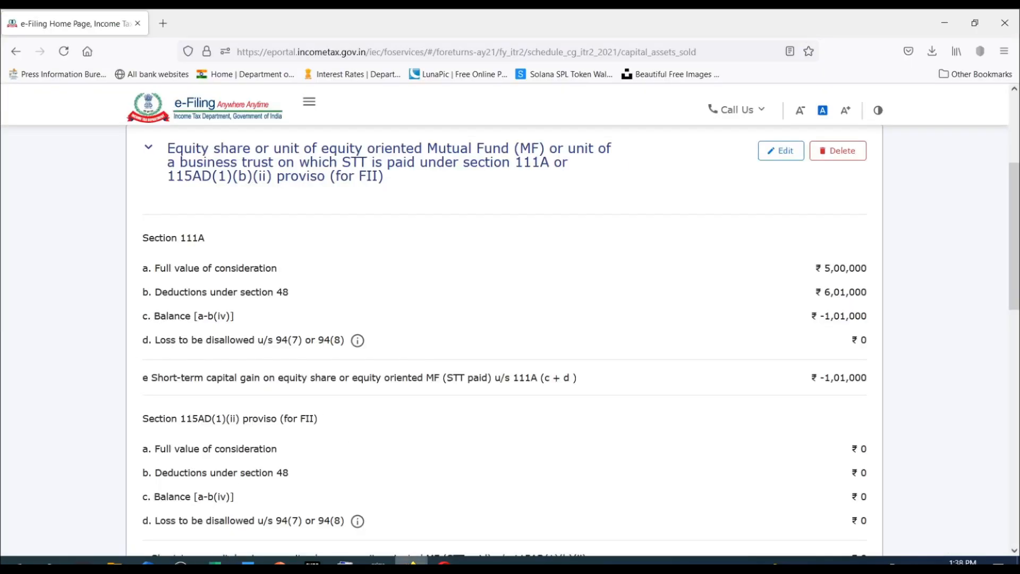
Open the section 111A equity share and mutual fund item for editing on the portal, and check its consideration against the Excel sale prices.
{"action": "left_click", "coordinate": [781, 152]}
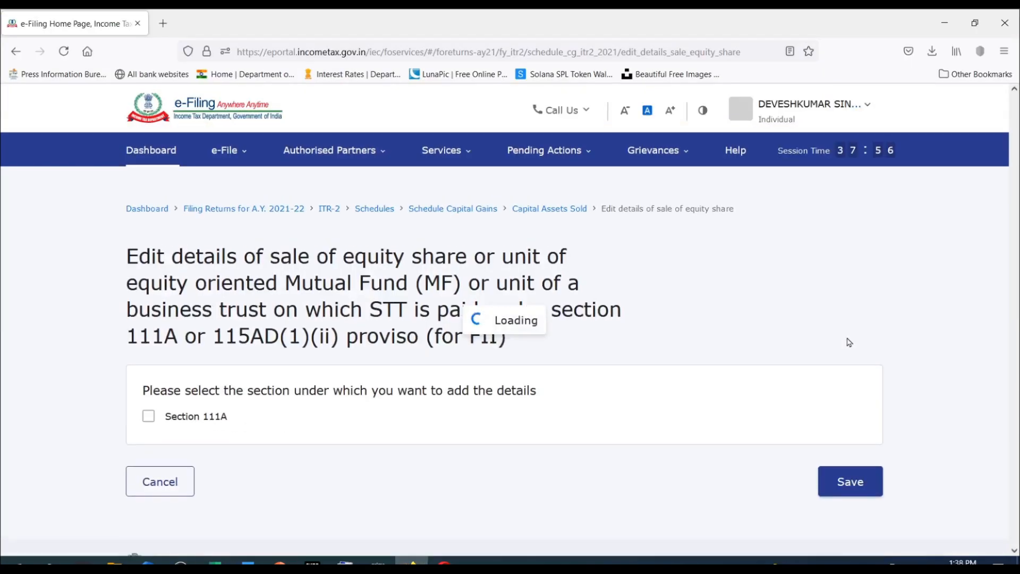
{"action": "scroll", "coordinate": [808, 268], "scroll_direction": "down", "scroll_amount": 3}
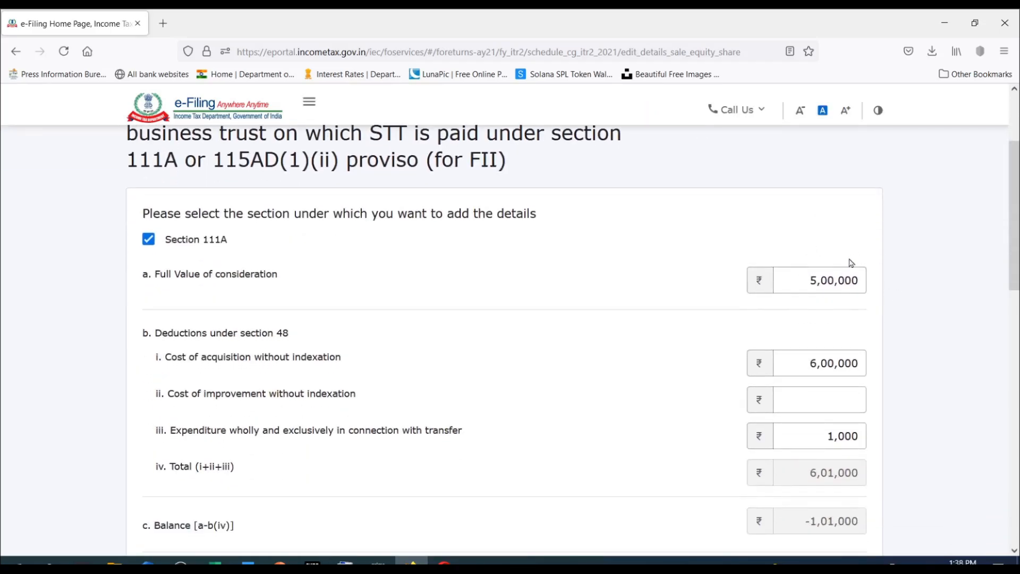
{"action": "left_click", "coordinate": [215, 562]}
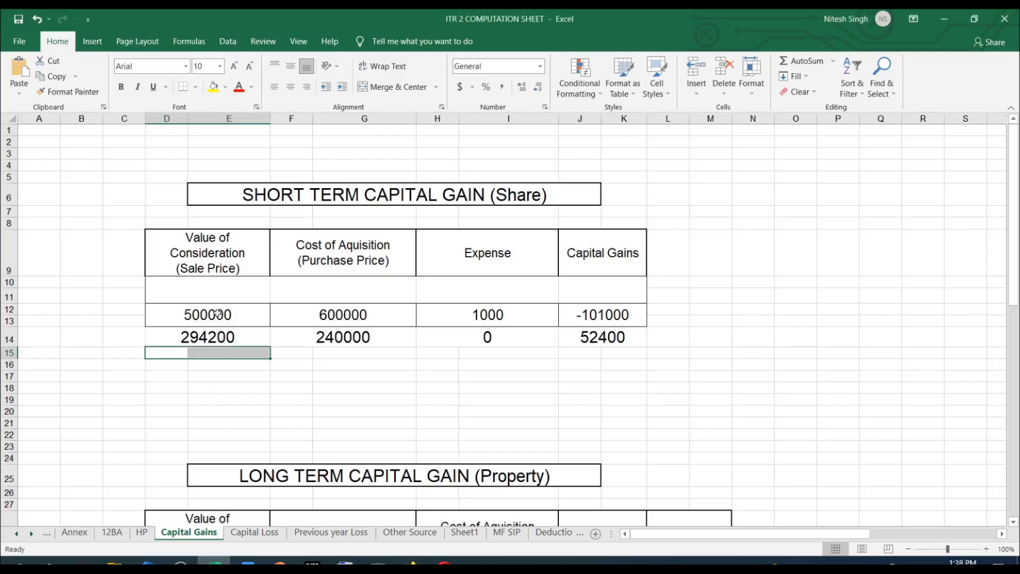
{"action": "left_click", "coordinate": [413, 561]}
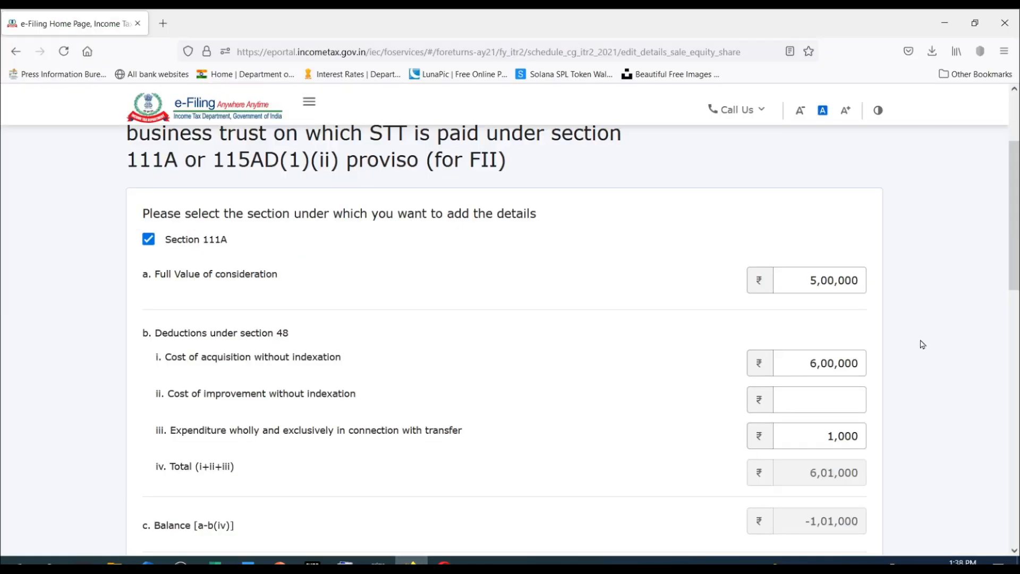
{"action": "scroll", "coordinate": [810, 309], "scroll_direction": "down", "scroll_amount": 3}
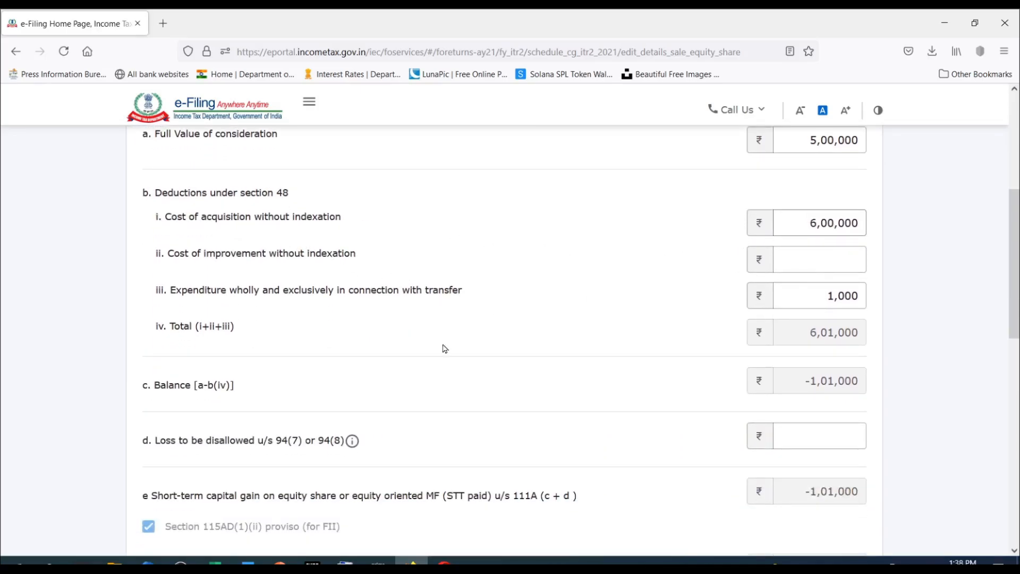
Compare the purchase prices and expenses of both Excel rows with the portal's acquisition cost and transfer expenditure under section 48.
{"action": "left_click", "coordinate": [215, 563]}
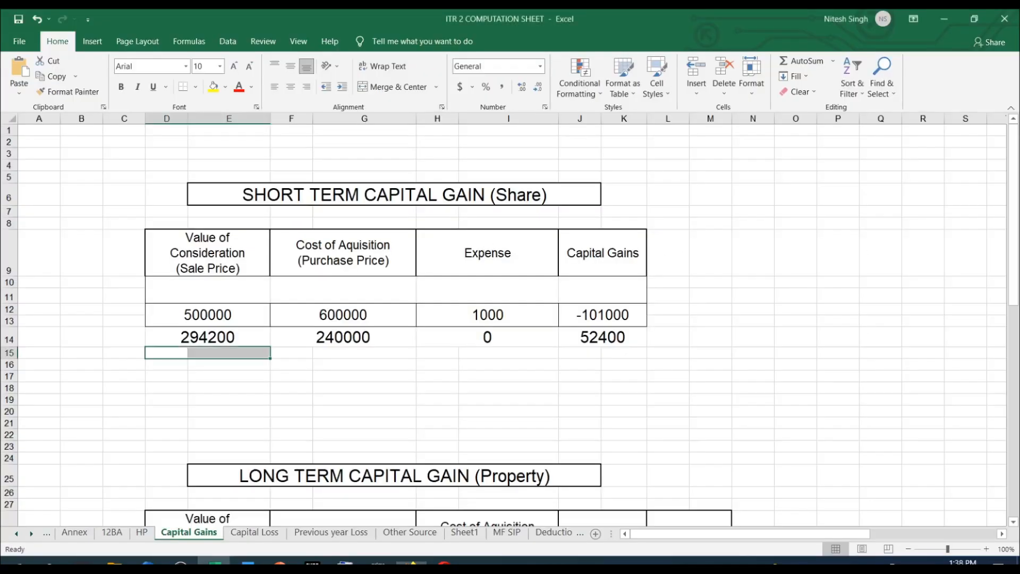
{"action": "left_click", "coordinate": [359, 315]}
{"action": "left_click", "coordinate": [339, 344]}
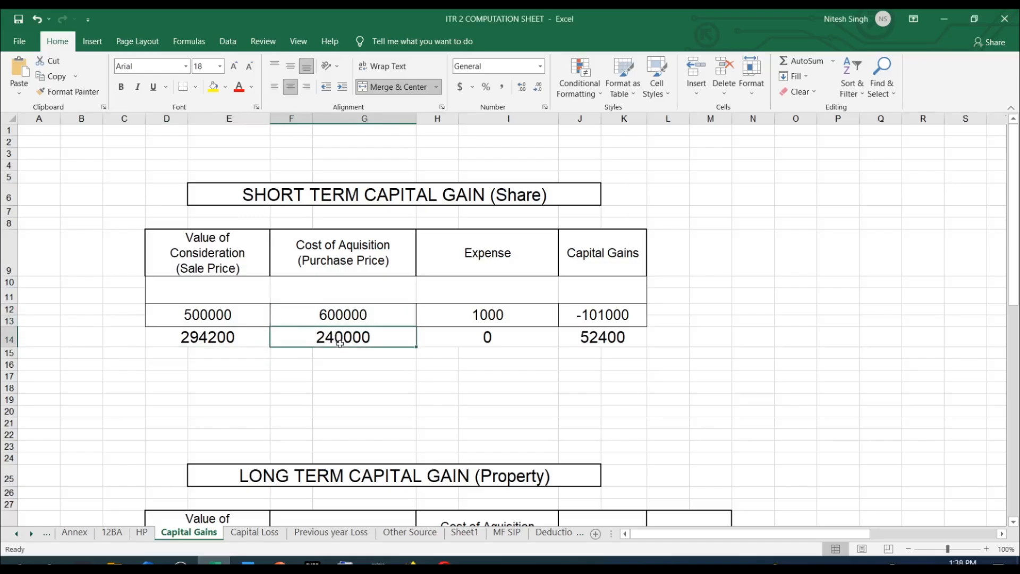
{"action": "left_click", "coordinate": [412, 561]}
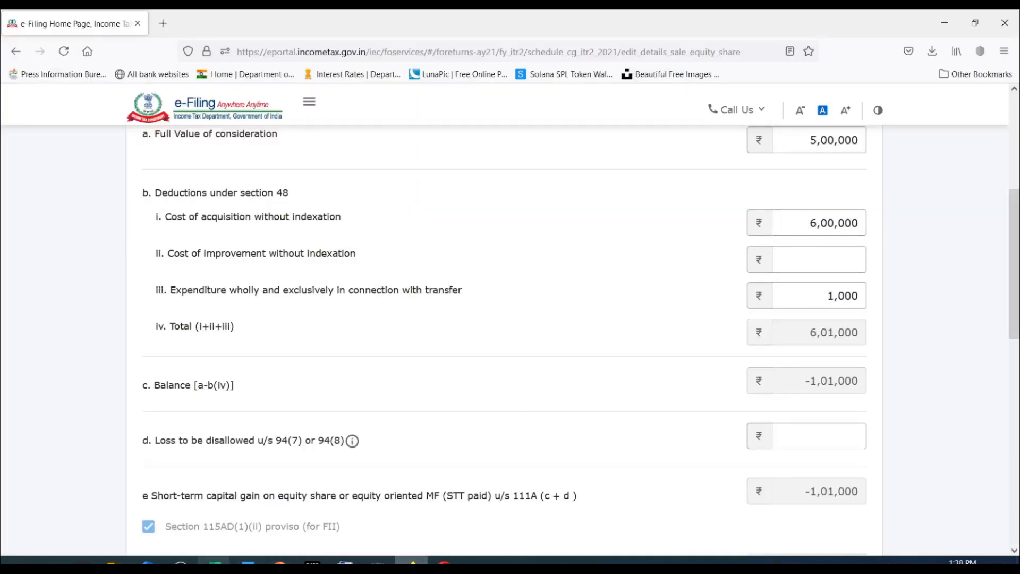
{"action": "left_click", "coordinate": [214, 560]}
{"action": "left_click", "coordinate": [502, 314]}
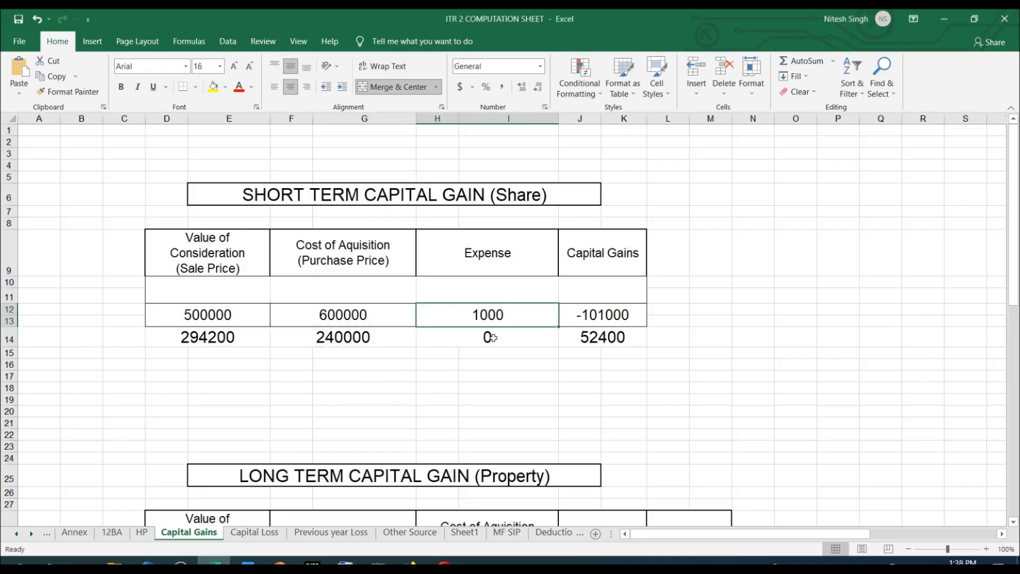
{"action": "left_click", "coordinate": [412, 562]}
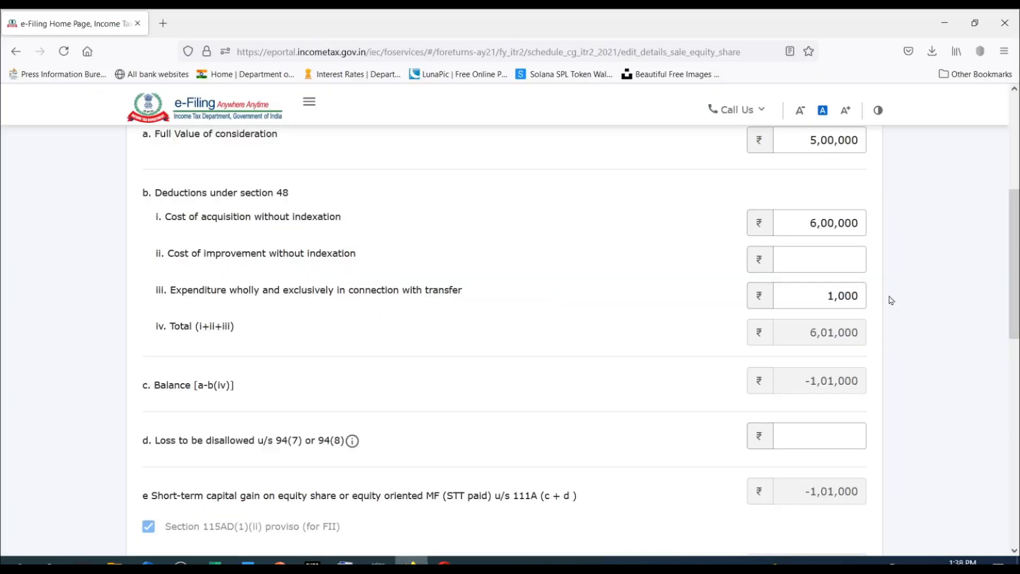
Examine the transfer expenditure field and compare the portal's short-term gain with the capital gains in both Excel rows.
{"action": "left_click", "coordinate": [827, 299]}
{"action": "left_click_drag", "start_coordinate": [827, 298], "coordinate": [890, 296]}
{"action": "key", "text": "alt+Tab"}
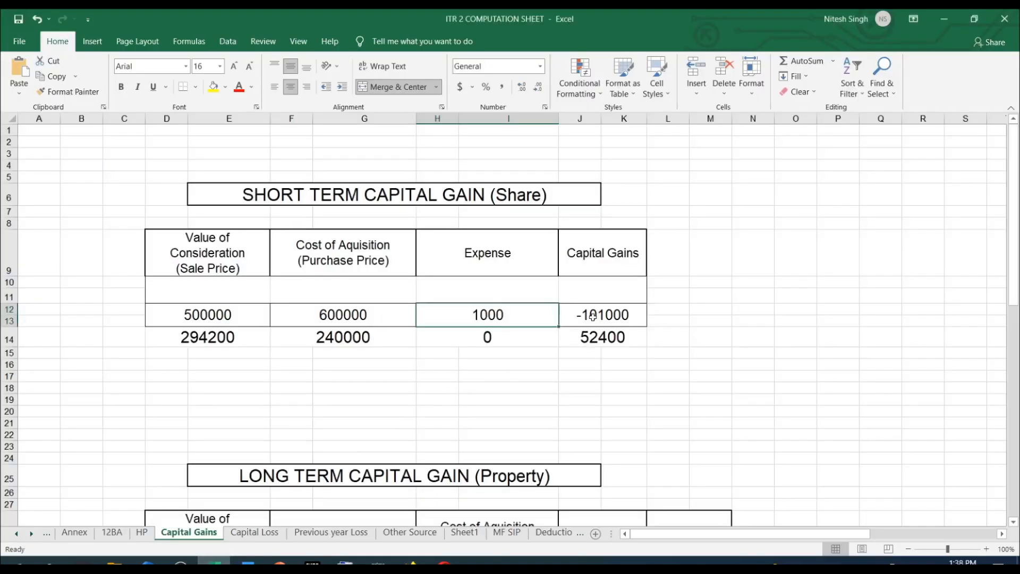
{"action": "left_click", "coordinate": [412, 561]}
{"action": "scroll", "coordinate": [914, 287], "scroll_direction": "down", "scroll_amount": 2}
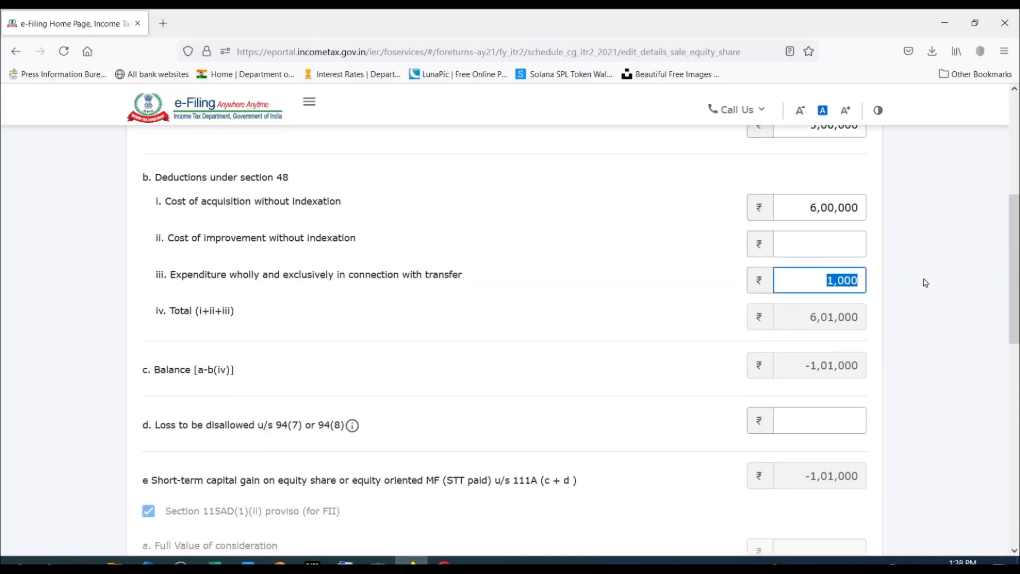
{"action": "left_click_drag", "start_coordinate": [838, 260], "coordinate": [895, 232]}
Try to save the section 111A sale details on the portal.
{"action": "scroll", "coordinate": [895, 232], "scroll_direction": "down", "scroll_amount": 8}
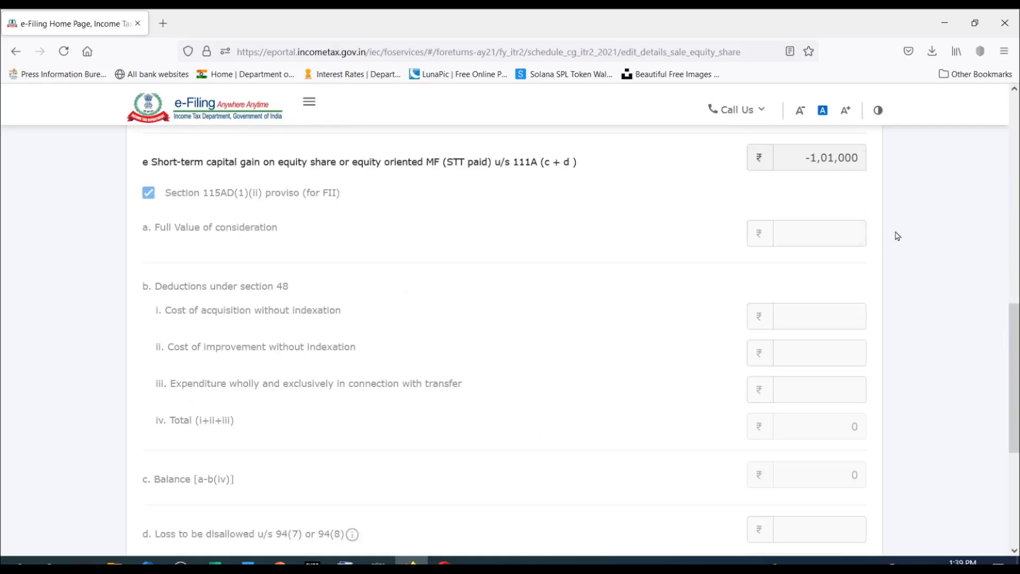
{"action": "scroll", "coordinate": [897, 236], "scroll_direction": "down", "scroll_amount": 1}
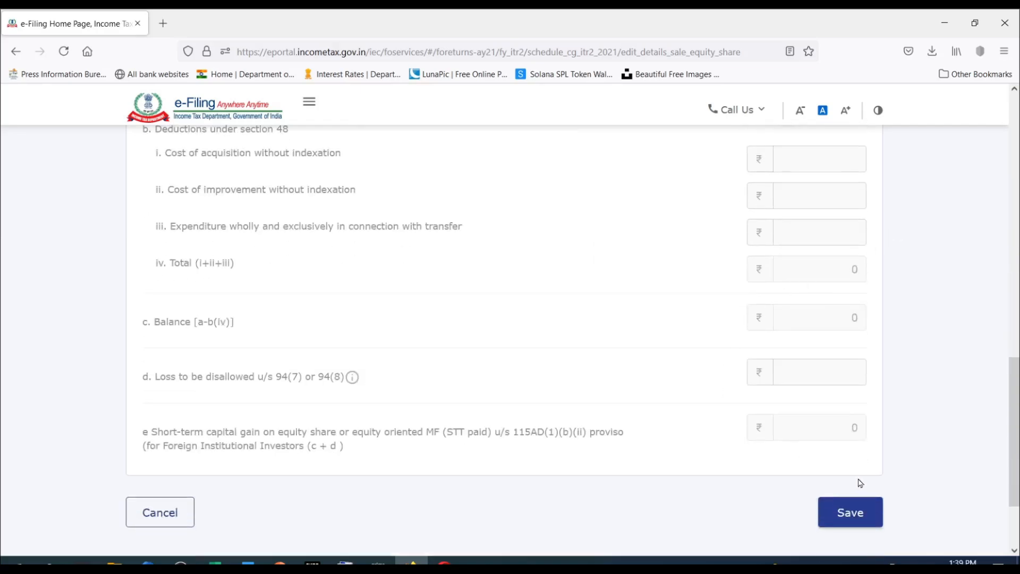
{"action": "left_click", "coordinate": [853, 517]}
Review the section 111A form's consideration, section 48 deductions, balance and short-term gain, along with the section 115AD fields.
{"action": "scroll", "coordinate": [837, 444], "scroll_direction": "up", "scroll_amount": 10}
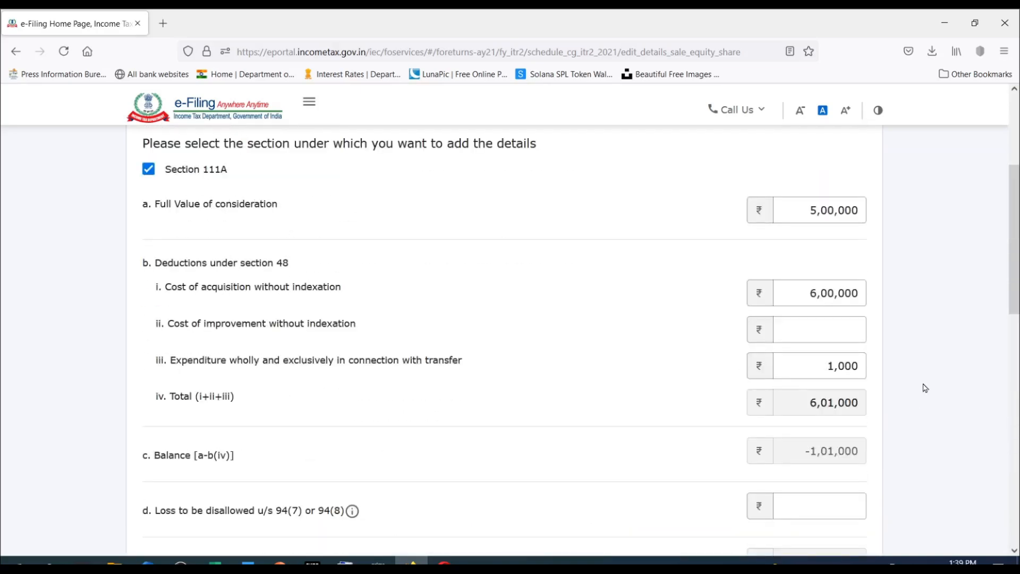
{"action": "scroll", "coordinate": [925, 388], "scroll_direction": "down", "scroll_amount": 1}
{"action": "scroll", "coordinate": [742, 520], "scroll_direction": "up", "scroll_amount": 3}
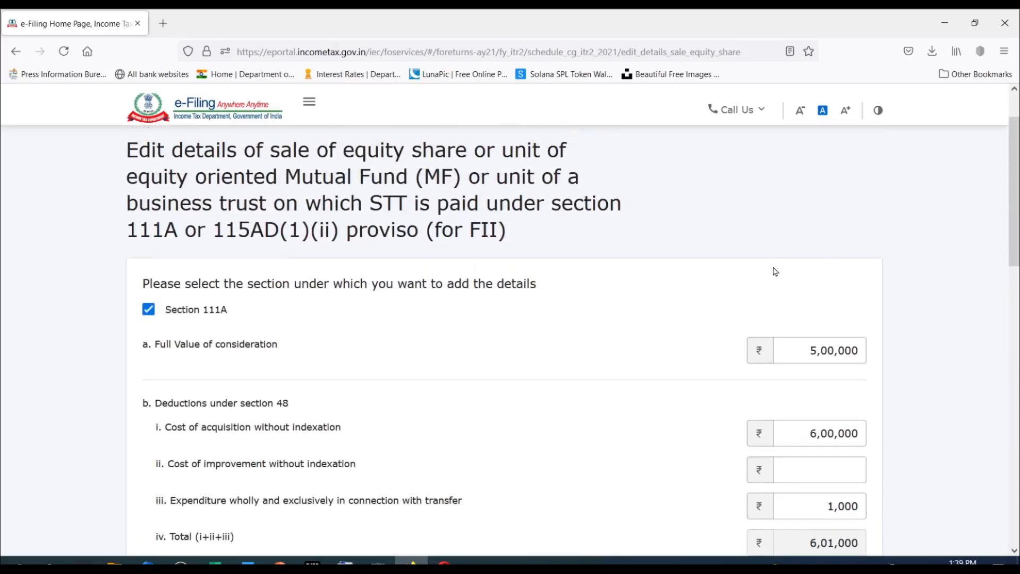
{"action": "scroll", "coordinate": [774, 271], "scroll_direction": "down", "scroll_amount": 2}
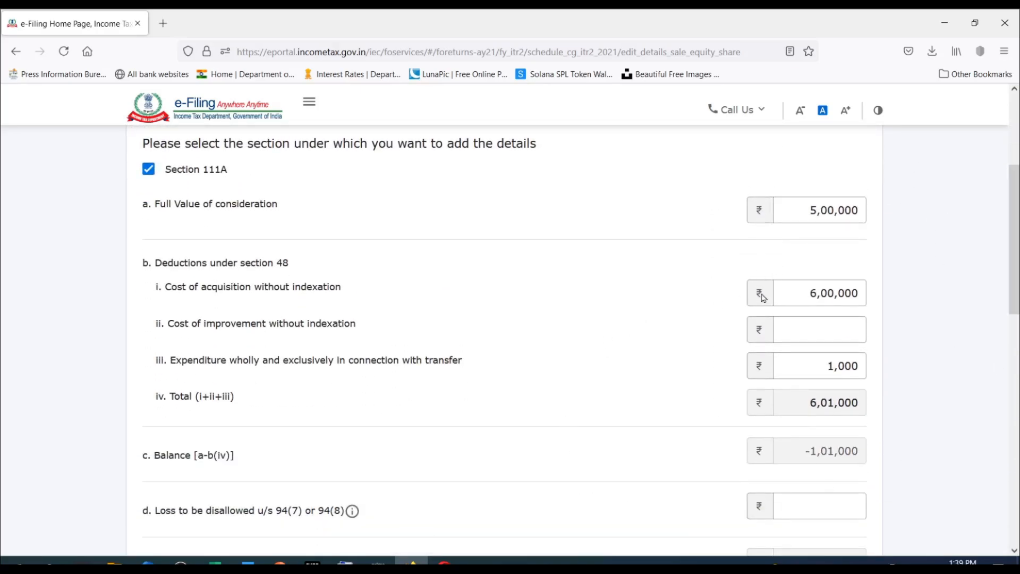
{"action": "scroll", "coordinate": [797, 404], "scroll_direction": "down", "scroll_amount": 3}
{"action": "scroll", "coordinate": [782, 401], "scroll_direction": "up", "scroll_amount": 4}
{"action": "scroll", "coordinate": [797, 404], "scroll_direction": "down", "scroll_amount": 3}
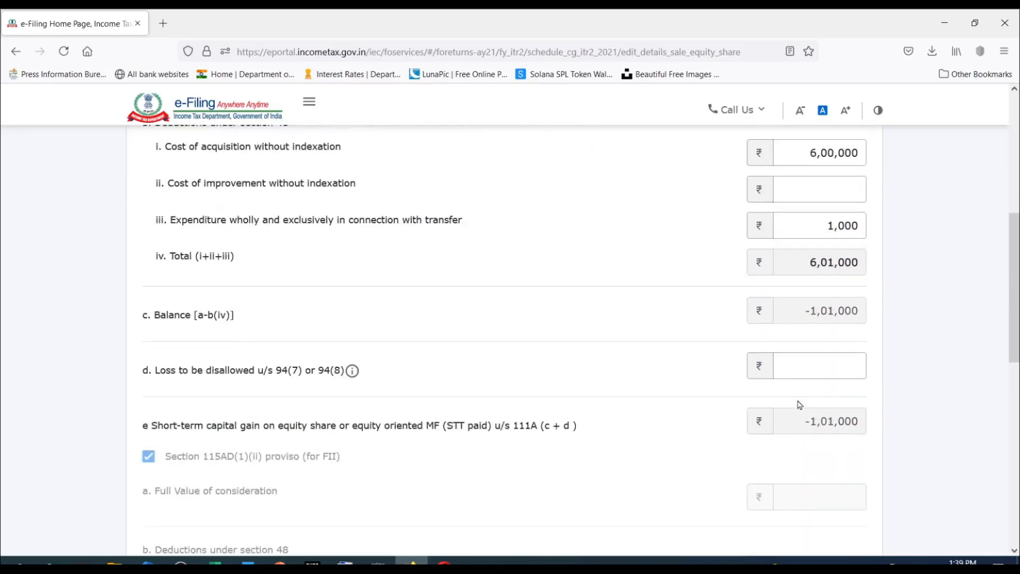
{"action": "scroll", "coordinate": [800, 405], "scroll_direction": "down", "scroll_amount": 2}
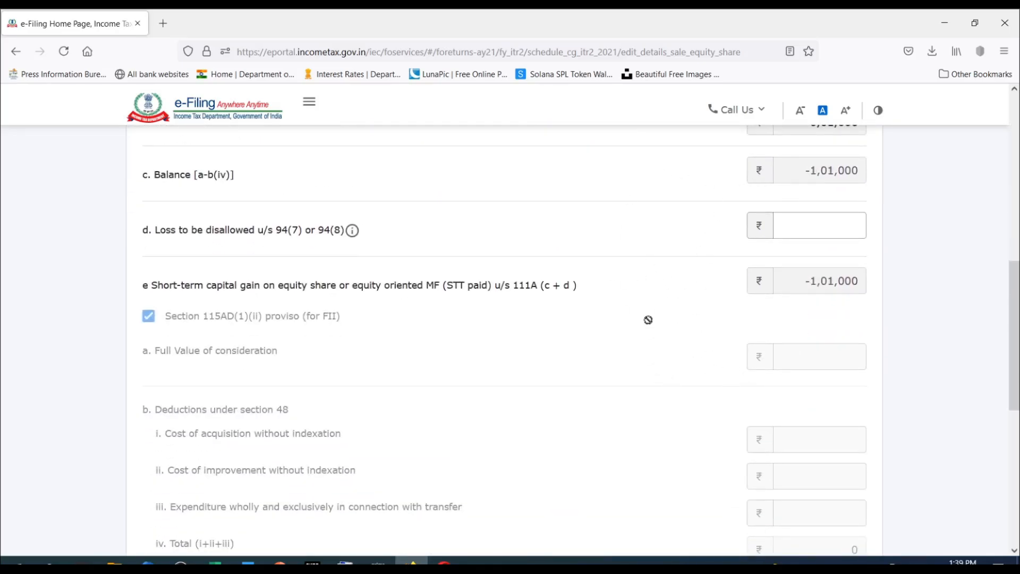
{"action": "scroll", "coordinate": [648, 319], "scroll_direction": "down", "scroll_amount": 4}
{"action": "scroll", "coordinate": [802, 419], "scroll_direction": "up", "scroll_amount": 7}
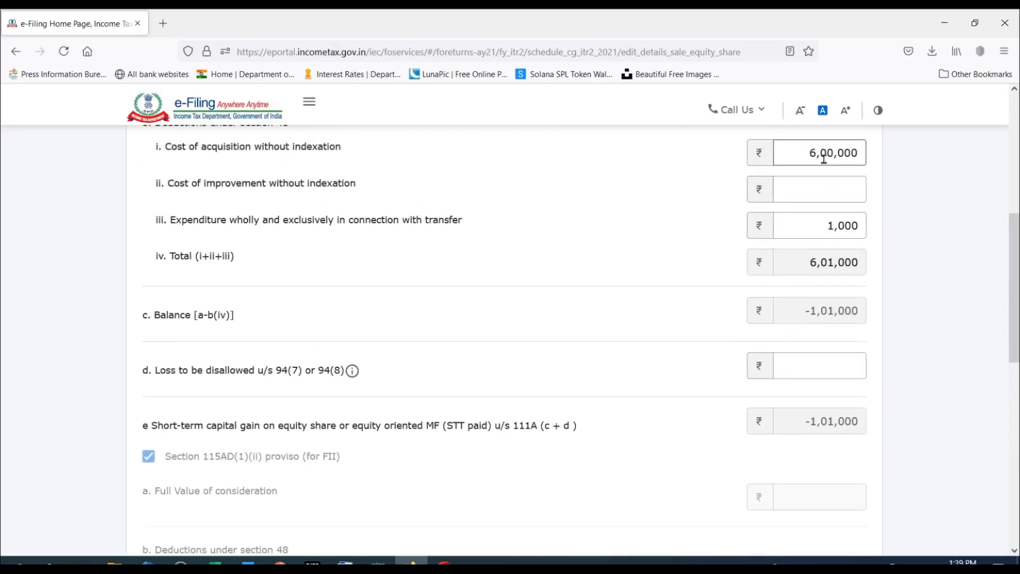
Save the section 111A equity share and mutual fund sale details.
{"action": "scroll", "coordinate": [853, 393], "scroll_direction": "down", "scroll_amount": 8}
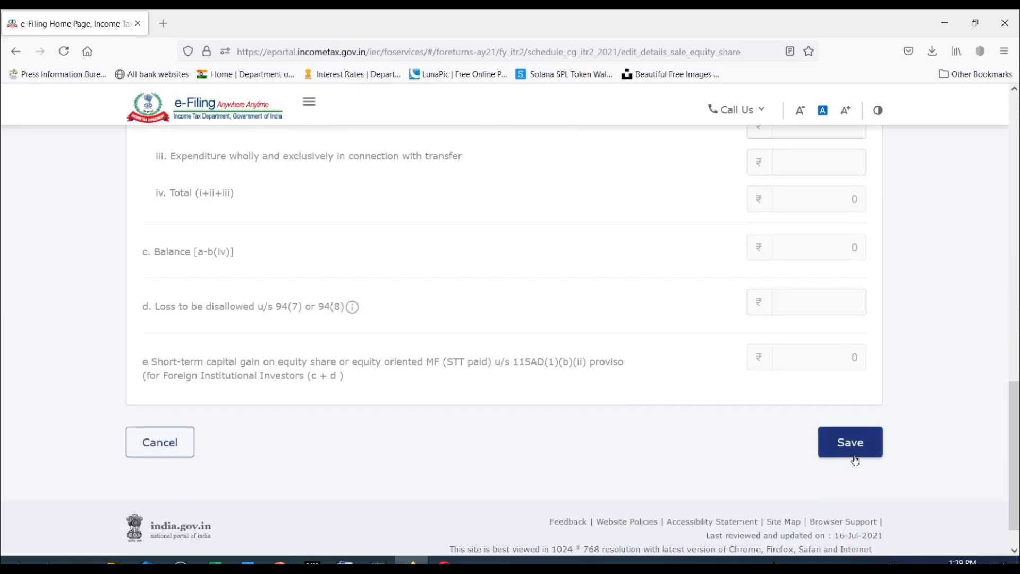
{"action": "left_click", "coordinate": [852, 443]}
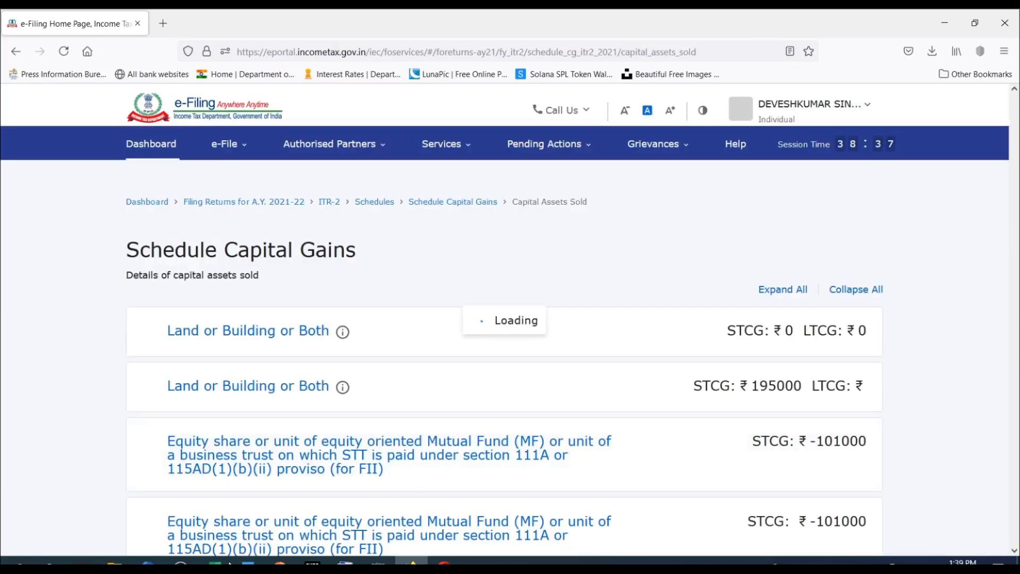
Switch to Excel to check the short-term share gain table, and open the MF SIP sheet.
{"action": "left_click", "coordinate": [229, 563]}
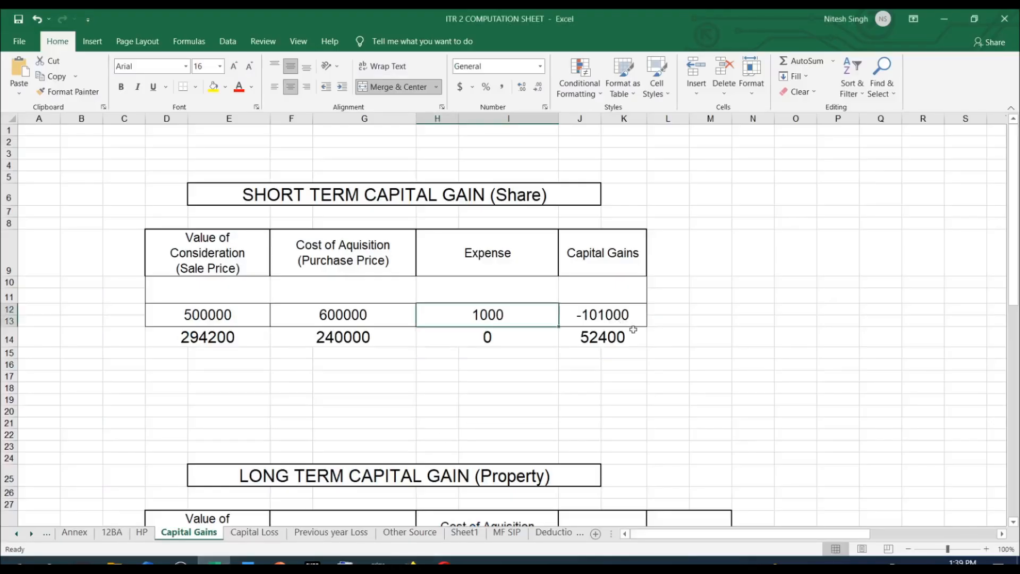
{"action": "scroll", "coordinate": [633, 330], "scroll_direction": "down", "scroll_amount": 4}
{"action": "left_click", "coordinate": [506, 534]}
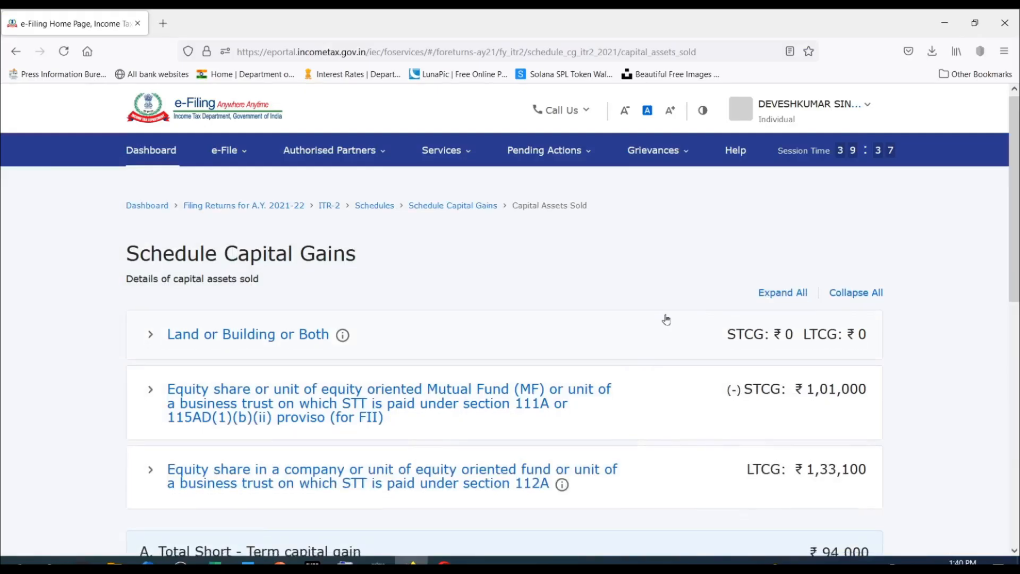
Review the gains per asset type and the total short-term, long-term and chargeable capital gain in Schedule Capital Gains.
{"action": "scroll", "coordinate": [667, 318], "scroll_direction": "down", "scroll_amount": 2}
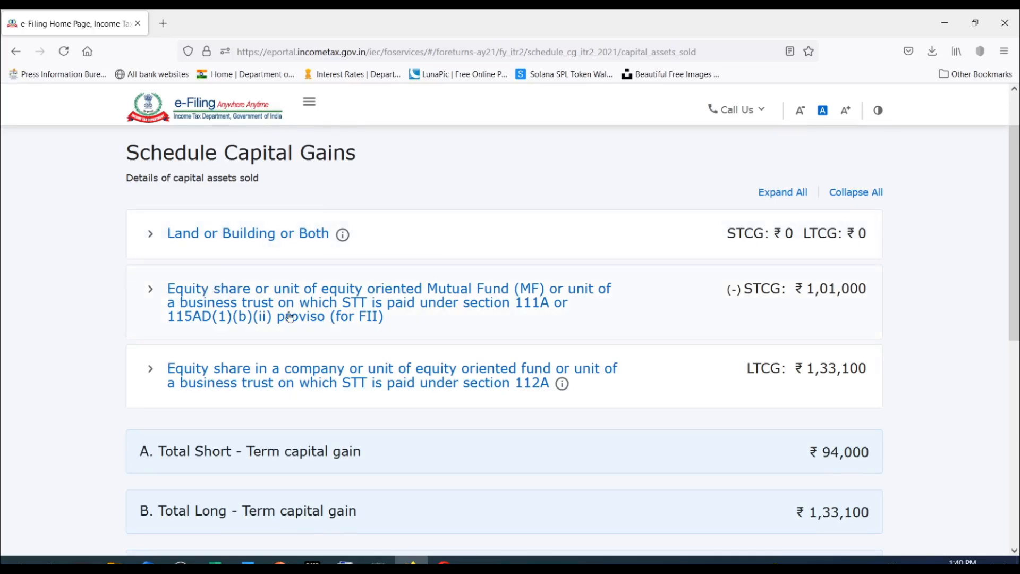
{"action": "scroll", "coordinate": [665, 307], "scroll_direction": "down", "scroll_amount": 1}
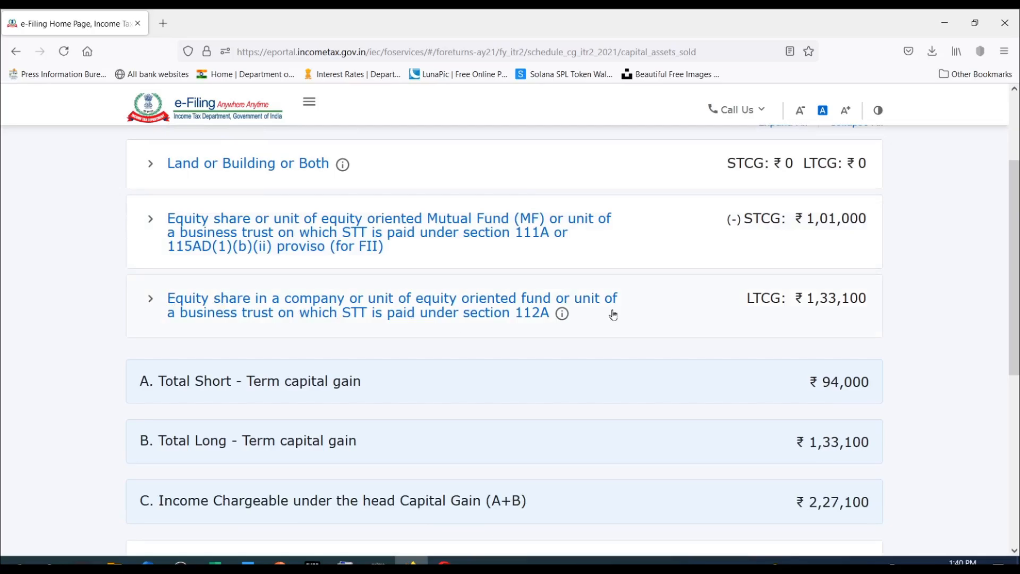
{"action": "scroll", "coordinate": [614, 316], "scroll_direction": "down", "scroll_amount": 2}
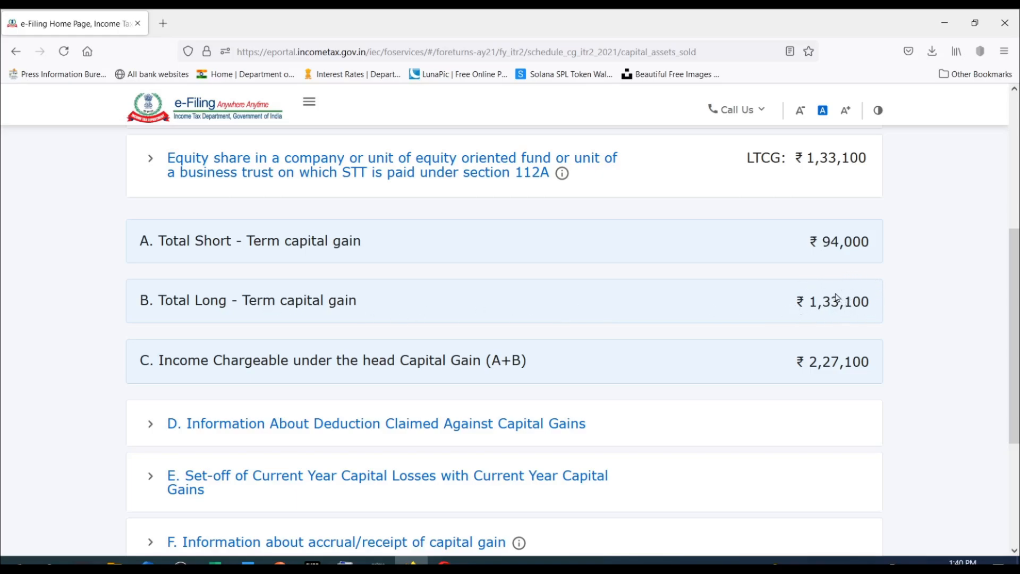
{"action": "scroll", "coordinate": [837, 297], "scroll_direction": "down", "scroll_amount": 1}
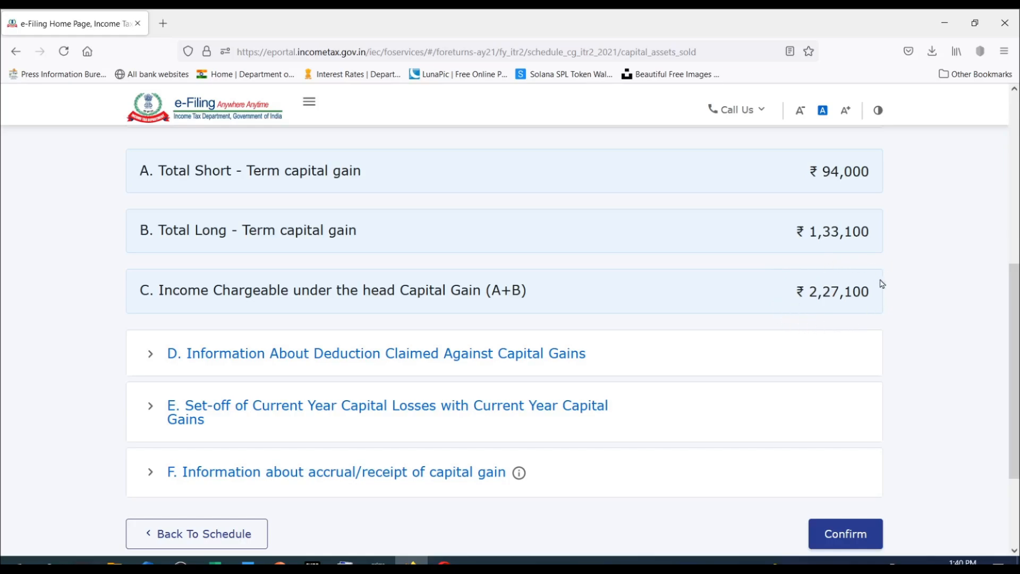
{"action": "scroll", "coordinate": [818, 275], "scroll_direction": "down", "scroll_amount": 1}
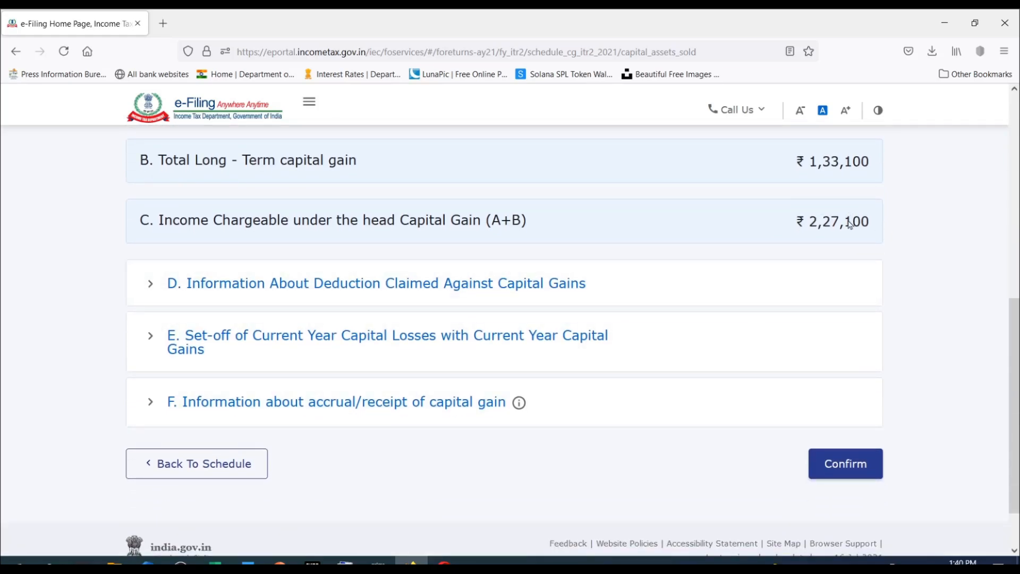
Examine the deduction sections offered when adding a deduction claimed against capital gains in section D, and collapse the section.
{"action": "left_click", "coordinate": [157, 290]}
{"action": "left_click", "coordinate": [198, 347]}
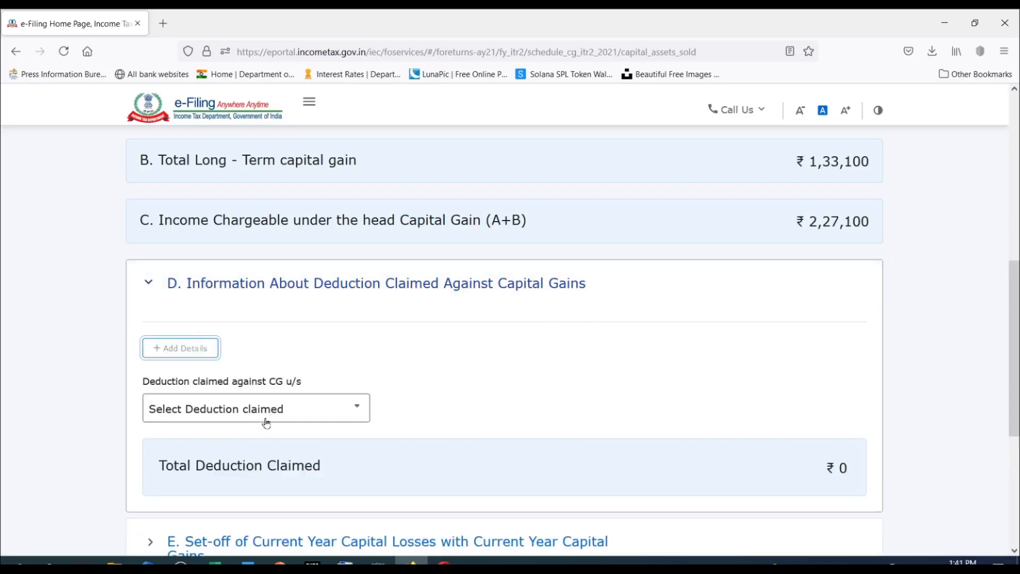
{"action": "left_click", "coordinate": [278, 410]}
{"action": "scroll", "coordinate": [277, 490], "scroll_direction": "down", "scroll_amount": 5}
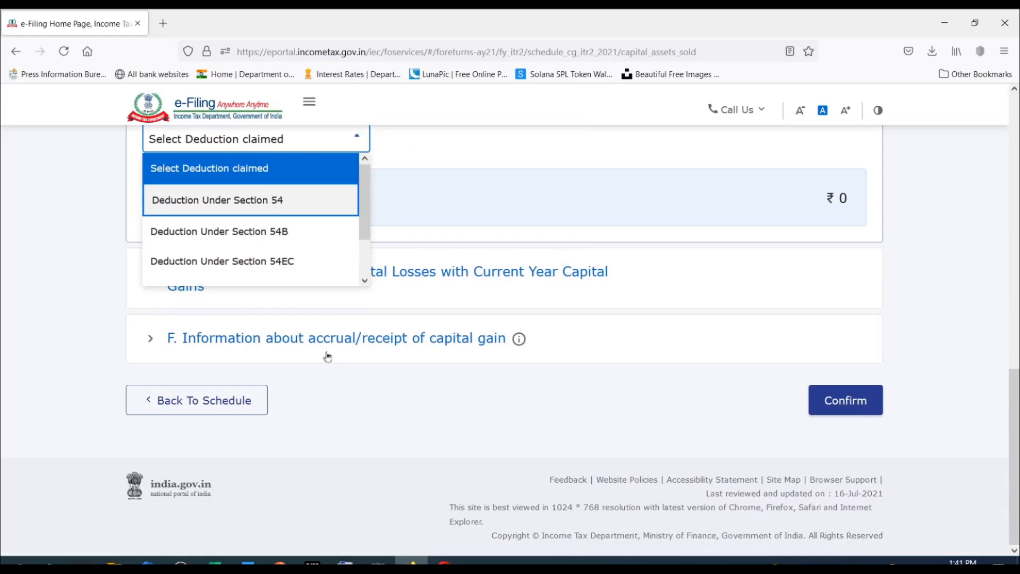
{"action": "scroll", "coordinate": [327, 244], "scroll_direction": "down", "scroll_amount": 1}
{"action": "scroll", "coordinate": [326, 243], "scroll_direction": "up", "scroll_amount": 3}
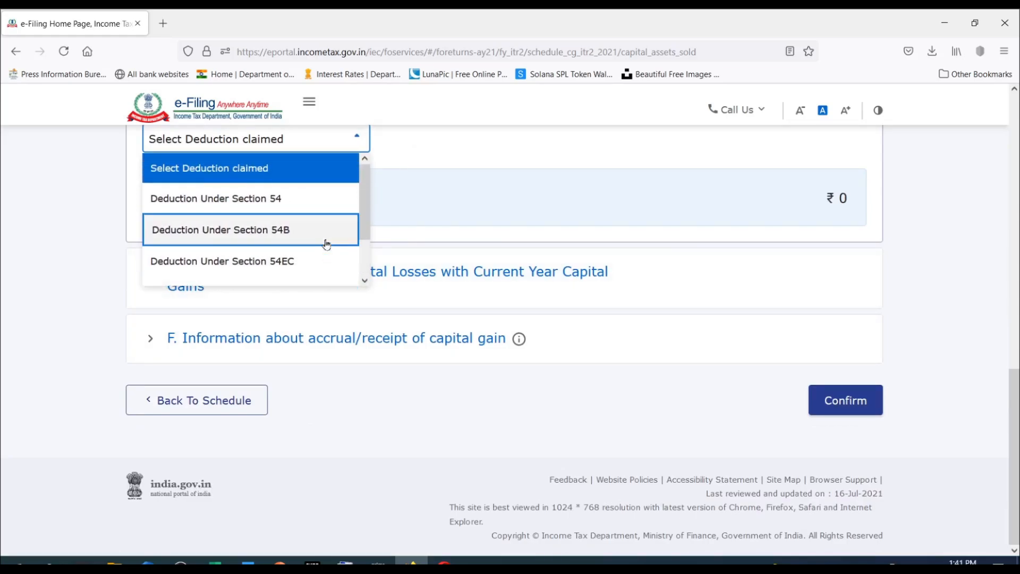
{"action": "left_click", "coordinate": [433, 210]}
{"action": "scroll", "coordinate": [433, 210], "scroll_direction": "up", "scroll_amount": 3}
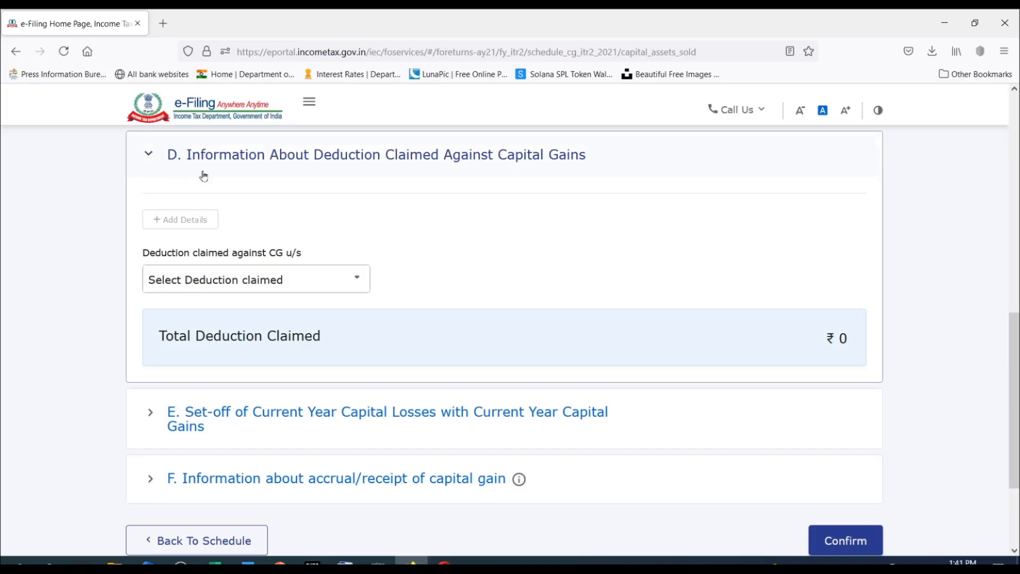
{"action": "scroll", "coordinate": [276, 203], "scroll_direction": "down", "scroll_amount": 1}
{"action": "left_click", "coordinate": [276, 204]}
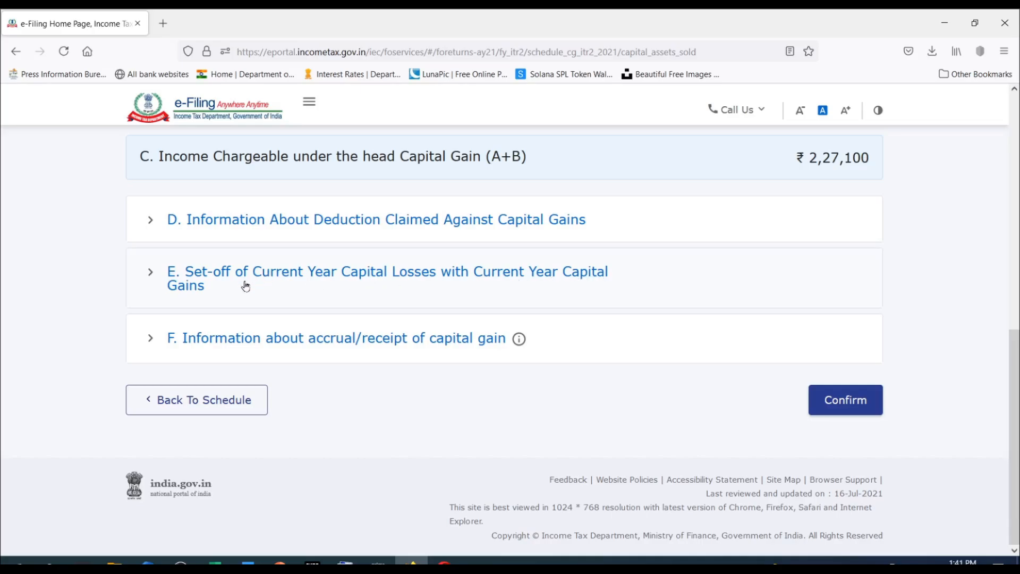
Open section E and examine how current-year short-term losses are set off against short-term and long-term gains at each rate.
{"action": "scroll", "coordinate": [583, 294], "scroll_direction": "up", "scroll_amount": 5}
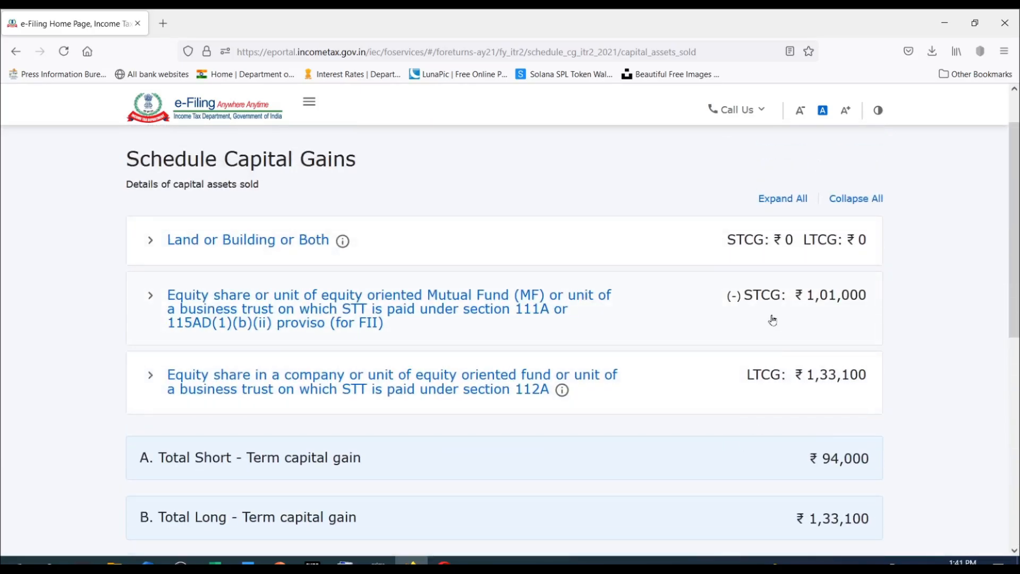
{"action": "scroll", "coordinate": [680, 259], "scroll_direction": "down", "scroll_amount": 3}
{"action": "scroll", "coordinate": [681, 259], "scroll_direction": "down", "scroll_amount": 4}
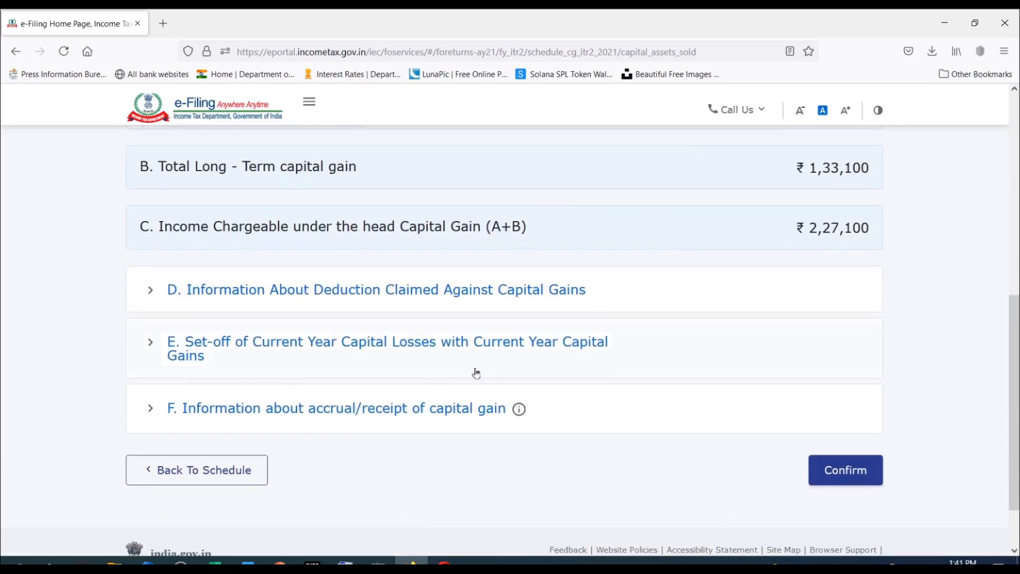
{"action": "left_click", "coordinate": [160, 346]}
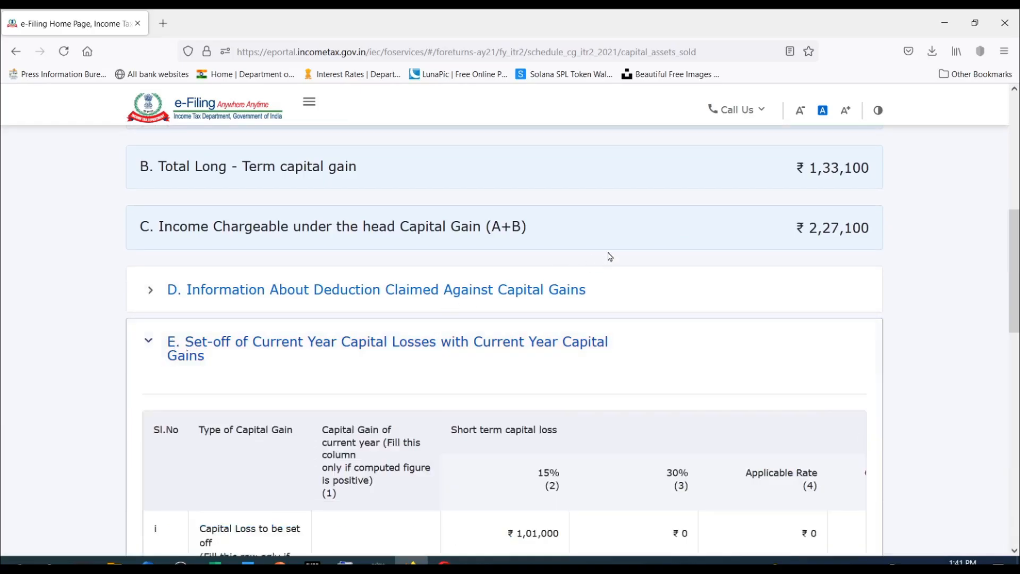
{"action": "scroll", "coordinate": [610, 257], "scroll_direction": "down", "scroll_amount": 4}
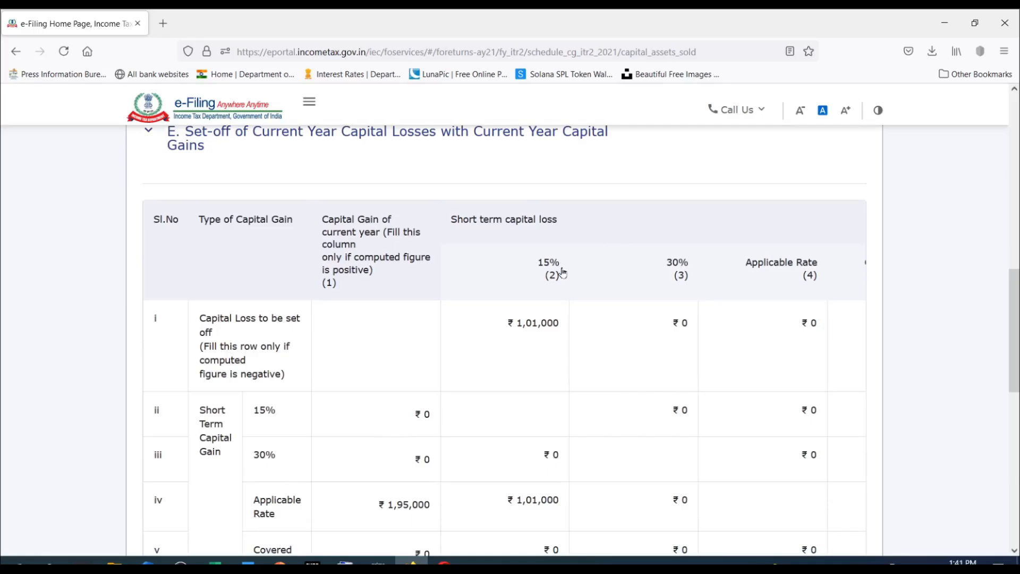
{"action": "scroll", "coordinate": [562, 273], "scroll_direction": "down", "scroll_amount": 4}
{"action": "scroll", "coordinate": [562, 272], "scroll_direction": "up", "scroll_amount": 3}
{"action": "scroll", "coordinate": [429, 394], "scroll_direction": "down", "scroll_amount": 2}
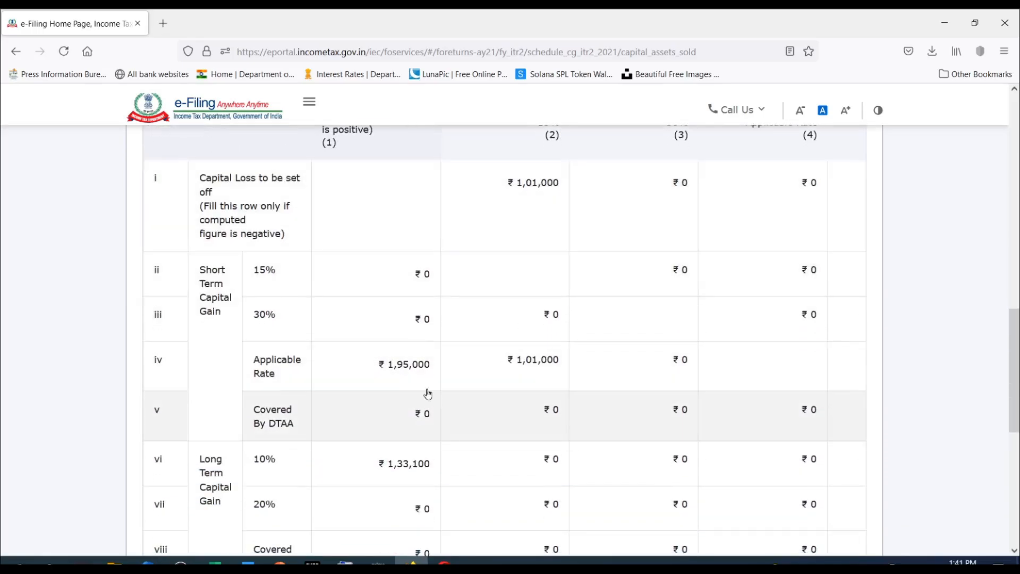
{"action": "scroll", "coordinate": [410, 367], "scroll_direction": "down", "scroll_amount": 3}
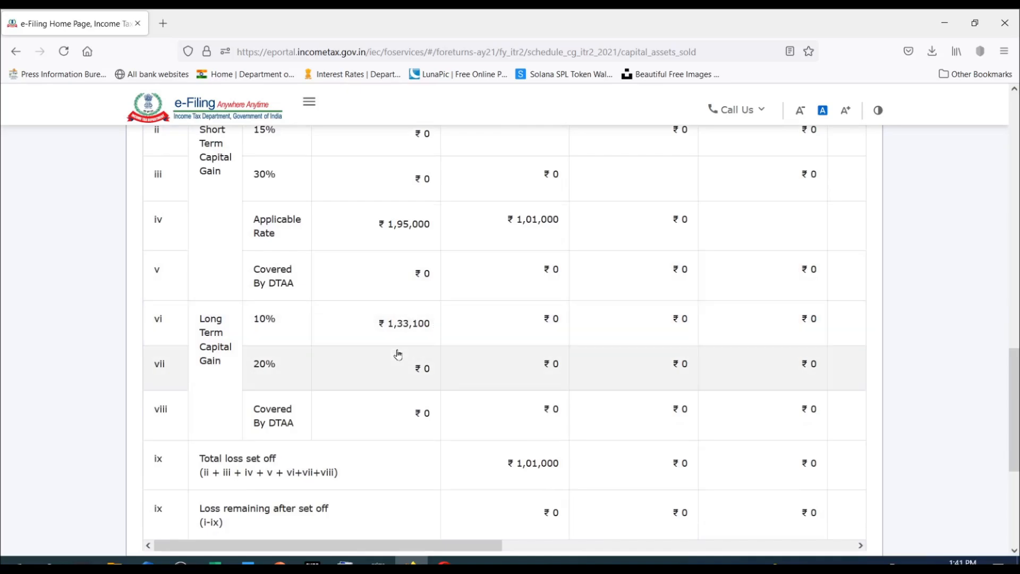
{"action": "scroll", "coordinate": [409, 308], "scroll_direction": "up", "scroll_amount": 4}
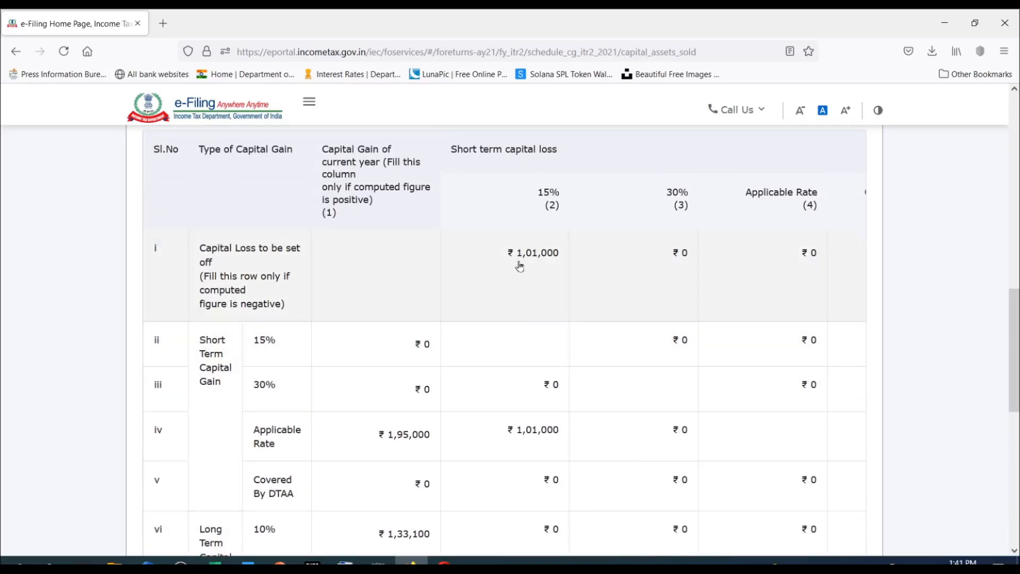
{"action": "scroll", "coordinate": [529, 247], "scroll_direction": "down", "scroll_amount": 1}
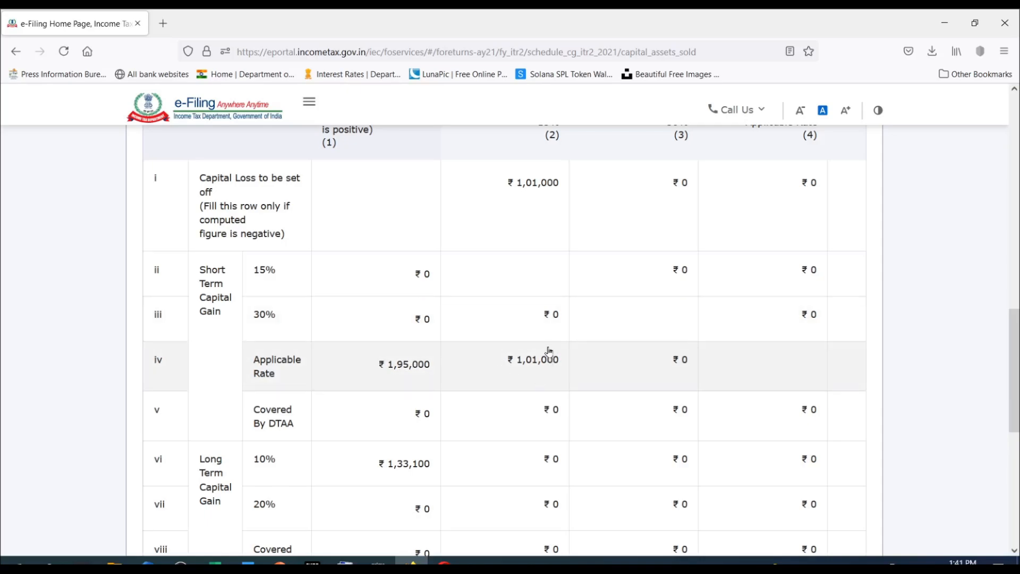
{"action": "scroll", "coordinate": [663, 394], "scroll_direction": "down", "scroll_amount": 4}
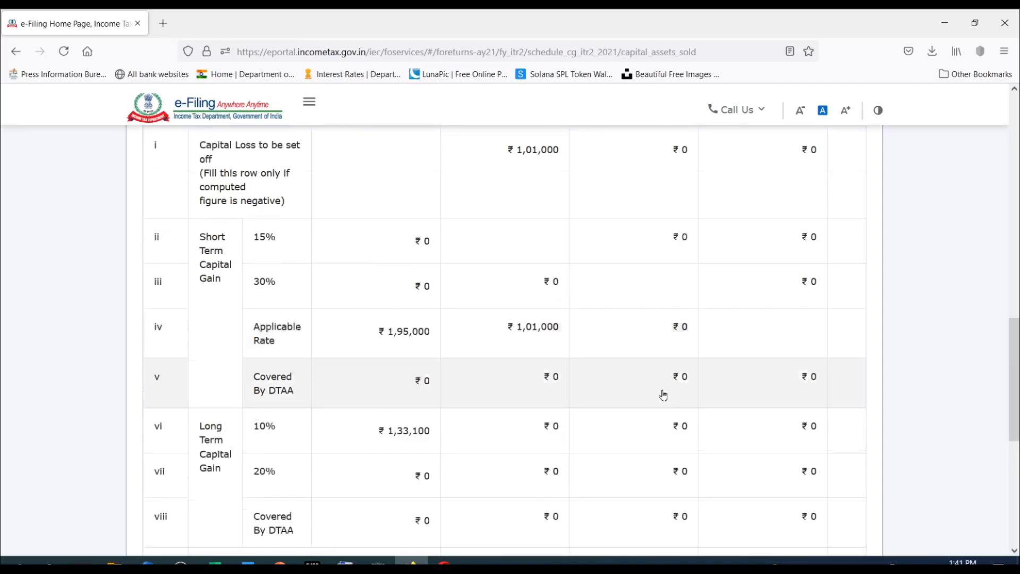
Check the remaining columns of the set-off table for the gains left after set-off, and collapse section E.
{"action": "left_click_drag", "start_coordinate": [494, 484], "coordinate": [907, 511]}
{"action": "scroll", "coordinate": [855, 287], "scroll_direction": "up", "scroll_amount": 3}
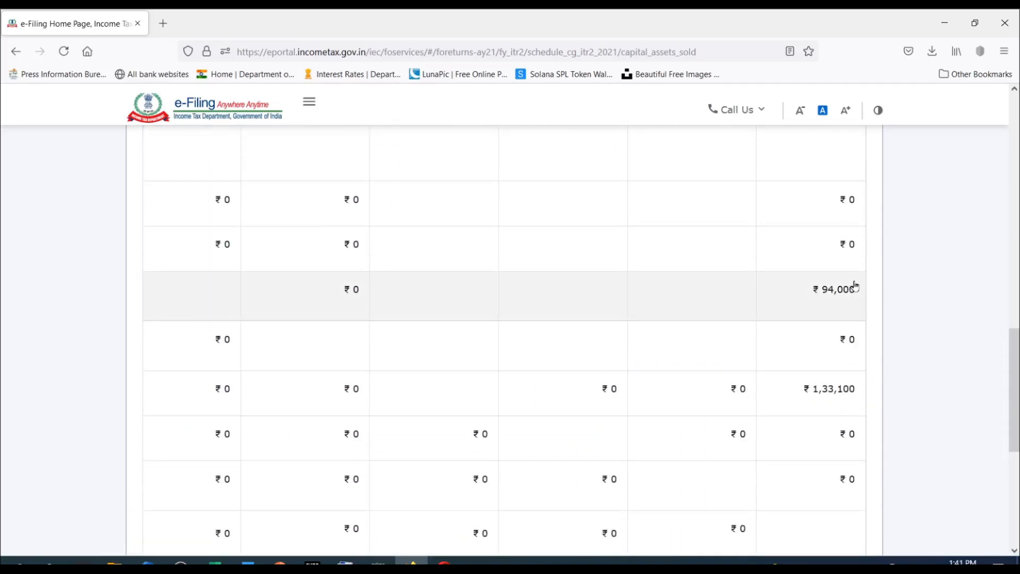
{"action": "scroll", "coordinate": [833, 298], "scroll_direction": "down", "scroll_amount": 3}
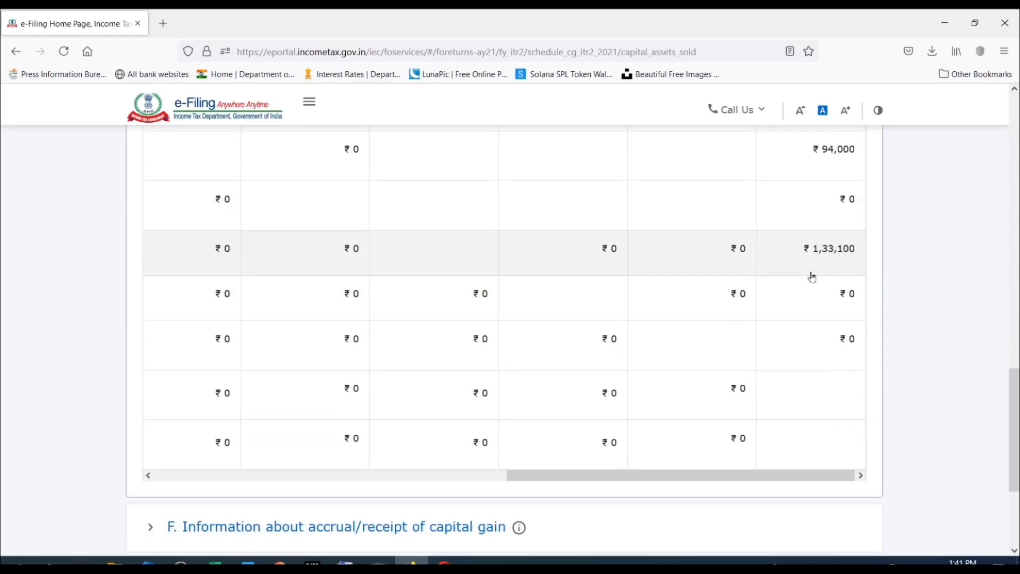
{"action": "left_click_drag", "start_coordinate": [836, 478], "coordinate": [388, 487]}
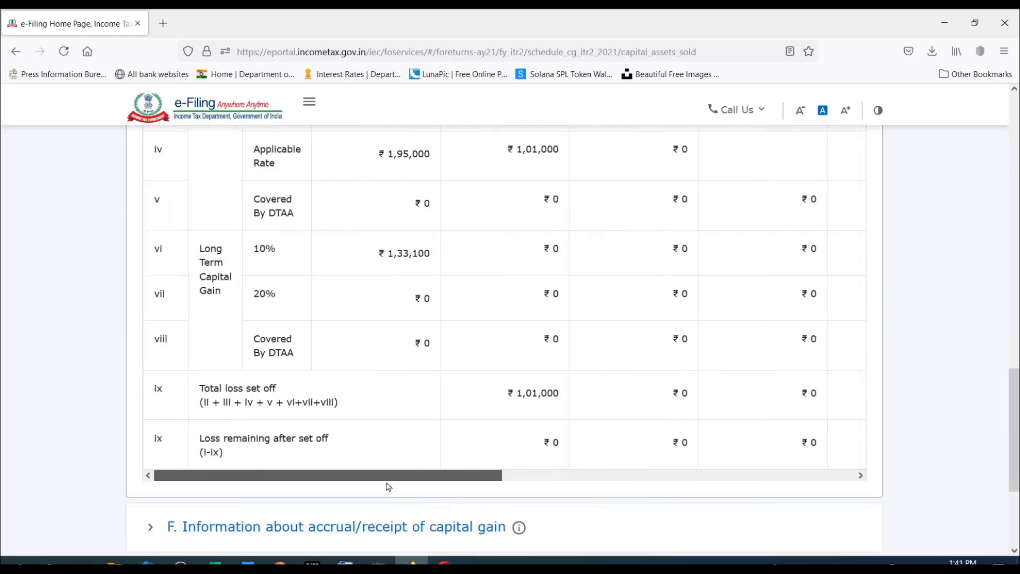
{"action": "scroll", "coordinate": [533, 435], "scroll_direction": "up", "scroll_amount": 9}
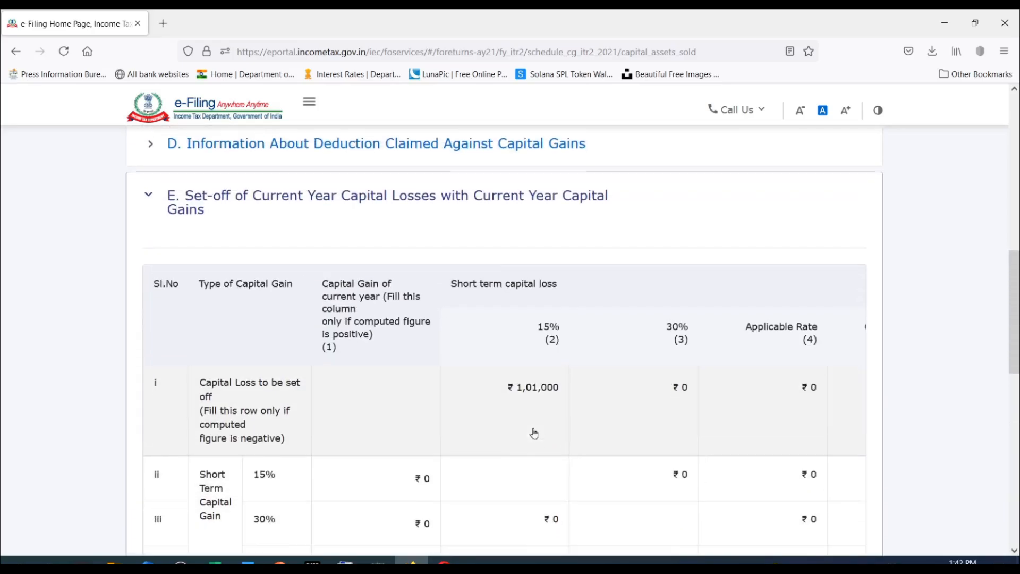
{"action": "scroll", "coordinate": [535, 433], "scroll_direction": "down", "scroll_amount": 10}
{"action": "scroll", "coordinate": [534, 431], "scroll_direction": "up", "scroll_amount": 10}
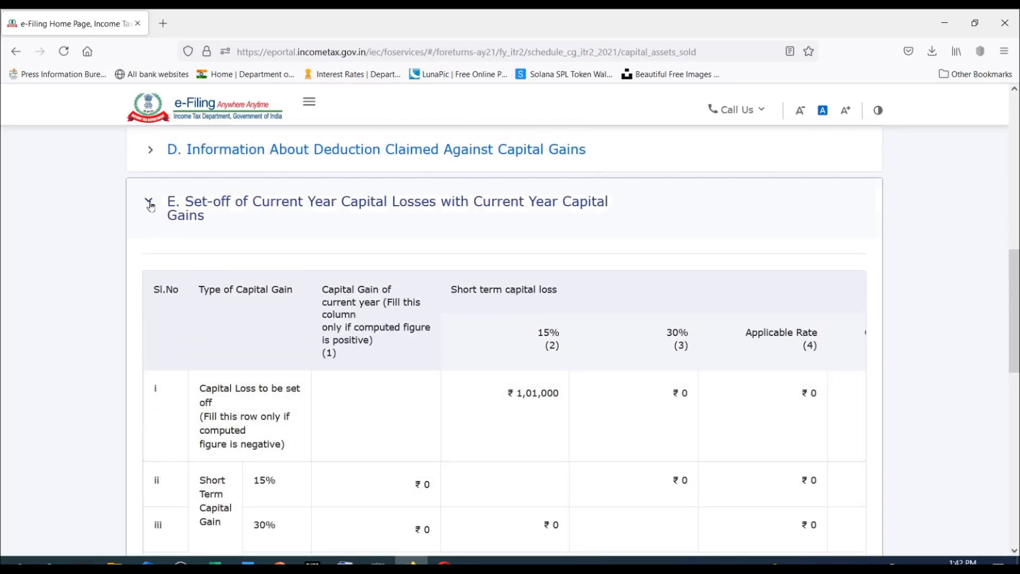
{"action": "scroll", "coordinate": [813, 398], "scroll_direction": "up", "scroll_amount": 4}
{"action": "left_click", "coordinate": [813, 398]}
{"action": "scroll", "coordinate": [813, 398], "scroll_direction": "down", "scroll_amount": 1}
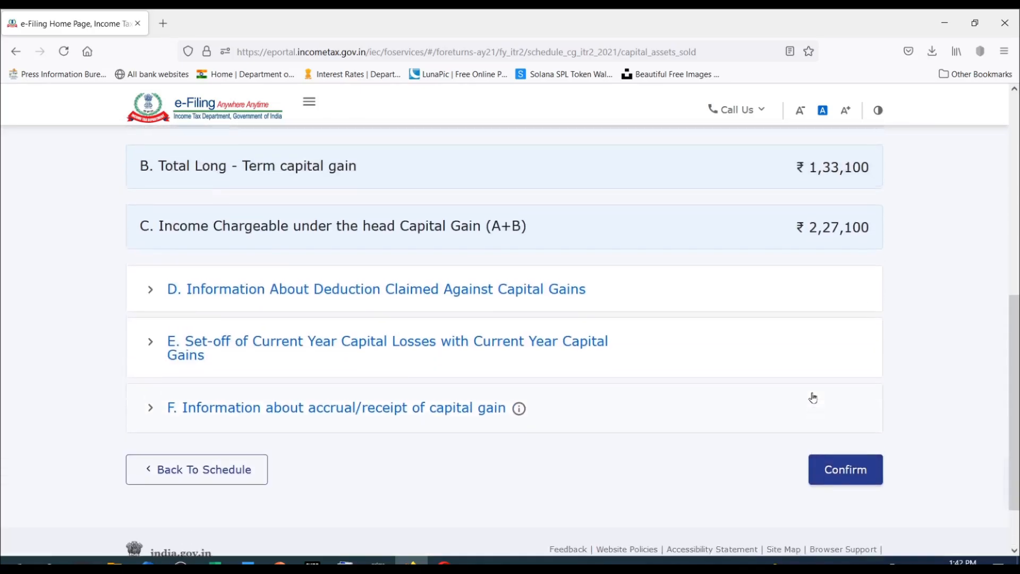
Open section F on accrual/receipt of capital gain and start adding details in its period-wise table.
{"action": "scroll", "coordinate": [813, 398], "scroll_direction": "up", "scroll_amount": 4}
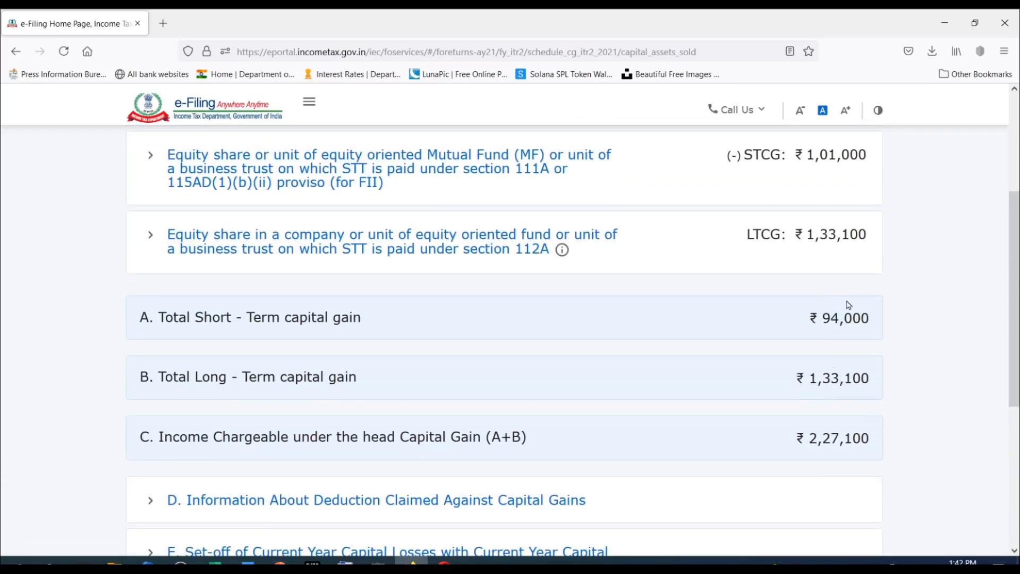
{"action": "scroll", "coordinate": [849, 305], "scroll_direction": "down", "scroll_amount": 3}
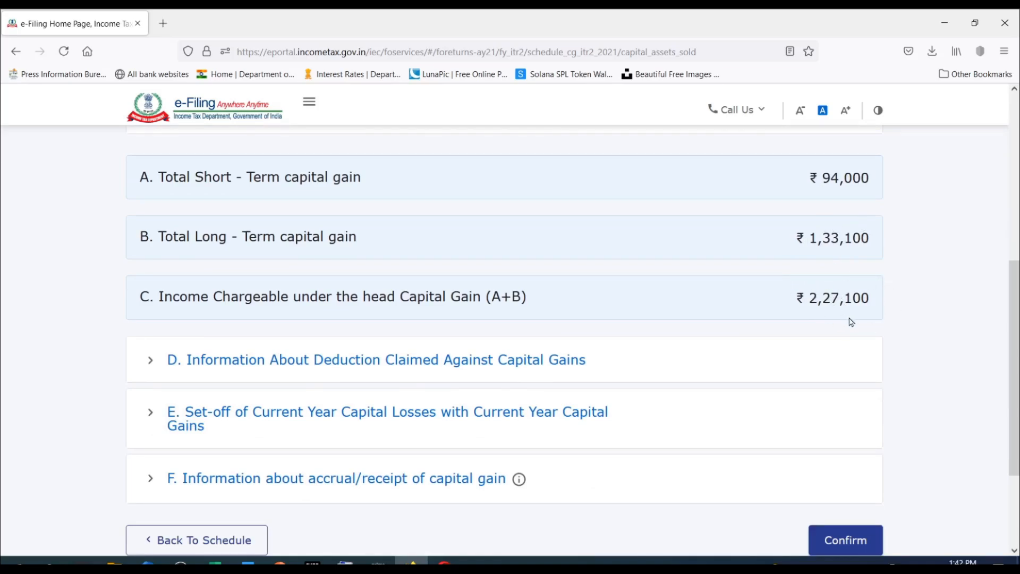
{"action": "scroll", "coordinate": [628, 275], "scroll_direction": "down", "scroll_amount": 3}
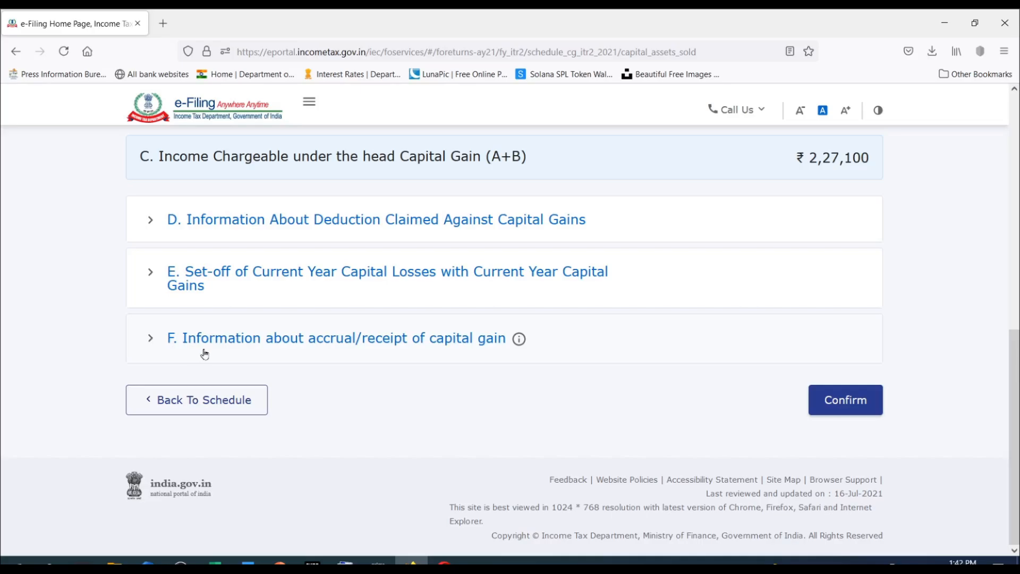
{"action": "left_click", "coordinate": [455, 355]}
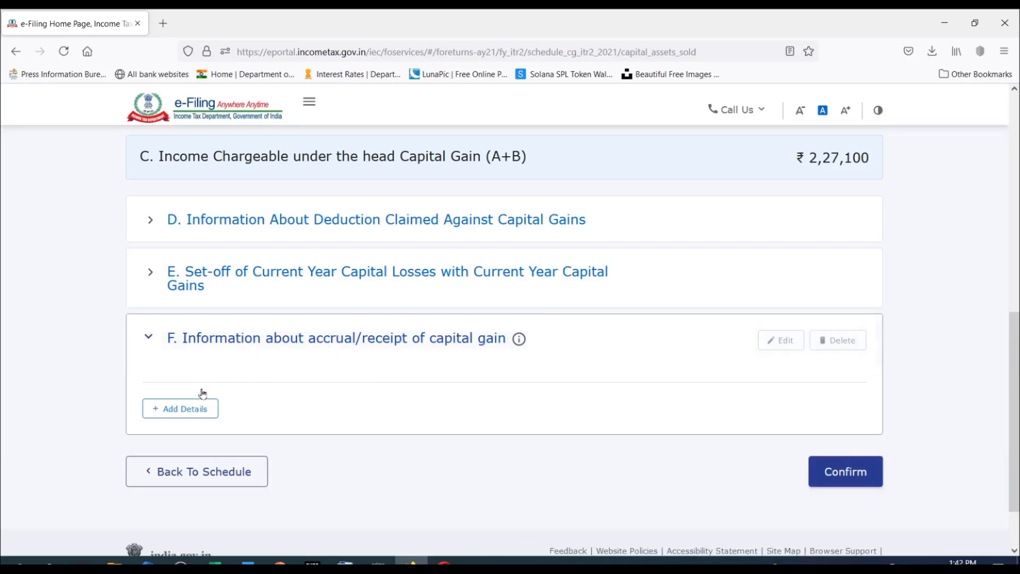
{"action": "left_click", "coordinate": [191, 410]}
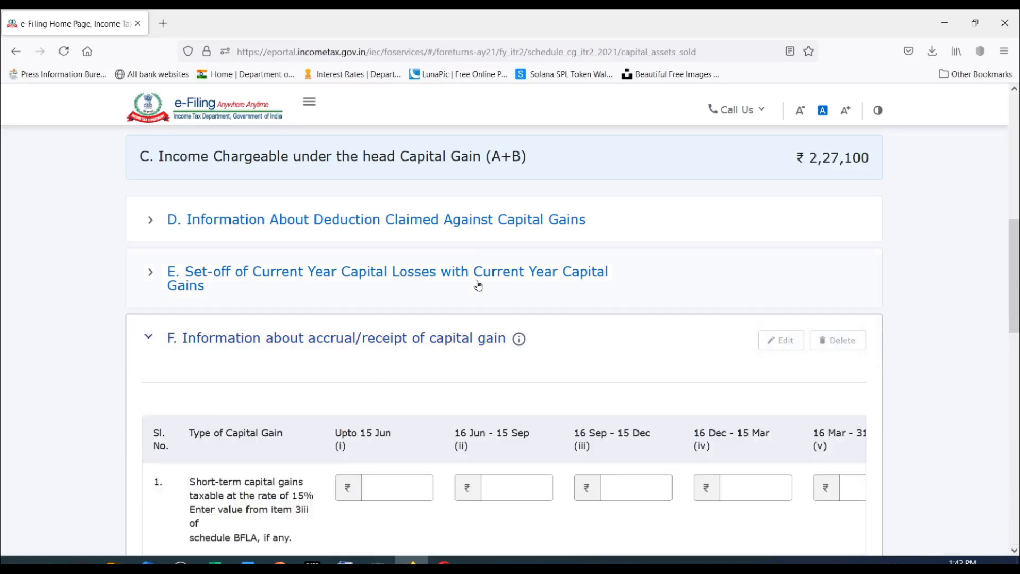
{"action": "scroll", "coordinate": [478, 285], "scroll_direction": "down", "scroll_amount": 4}
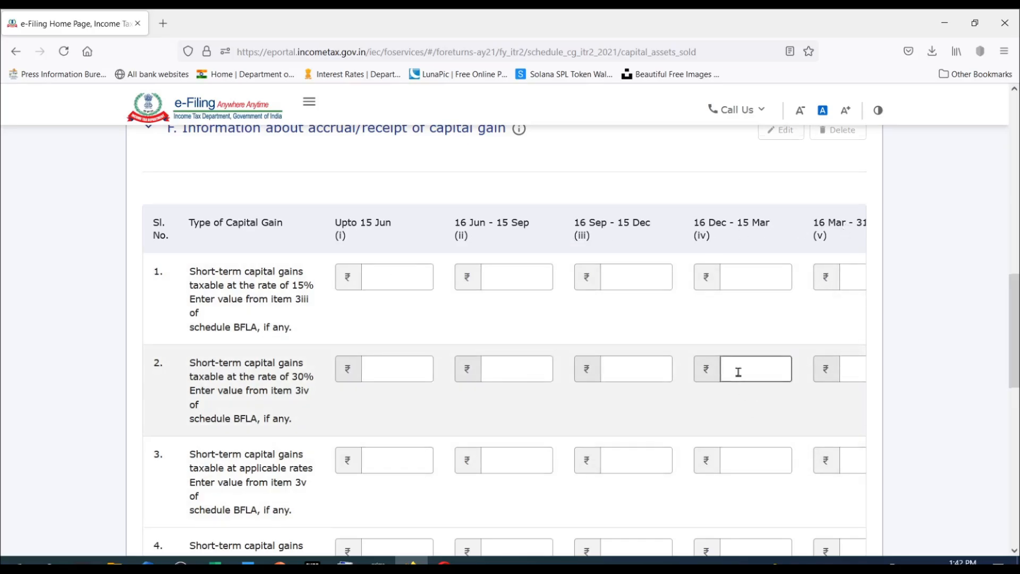
Compare section F's period-wise accrual table with the total short-term and long-term capital gains and the loss set-off table.
{"action": "scroll", "coordinate": [738, 372], "scroll_direction": "down", "scroll_amount": 3}
{"action": "scroll", "coordinate": [738, 376], "scroll_direction": "up", "scroll_amount": 3}
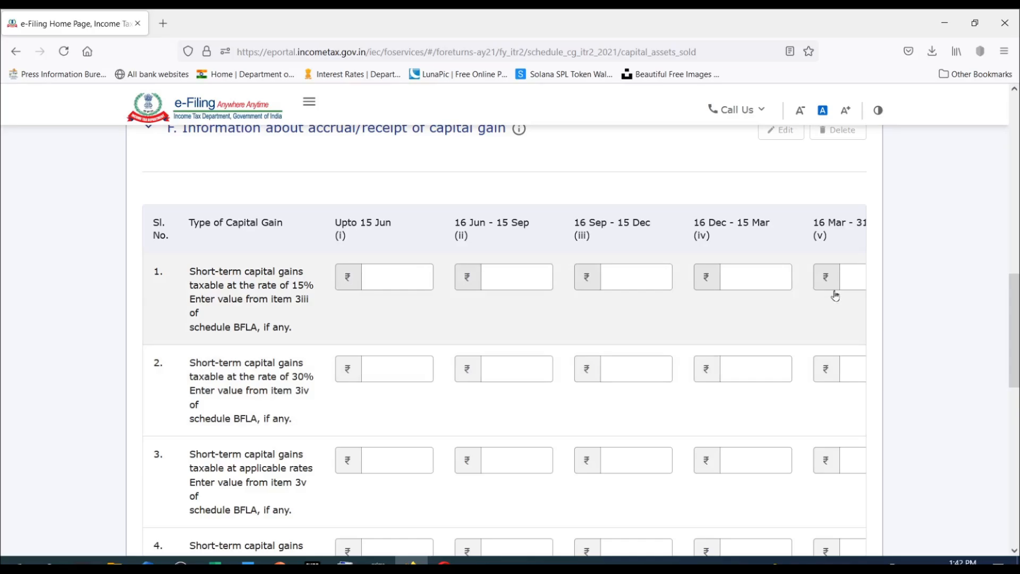
{"action": "scroll", "coordinate": [635, 399], "scroll_direction": "up", "scroll_amount": 7}
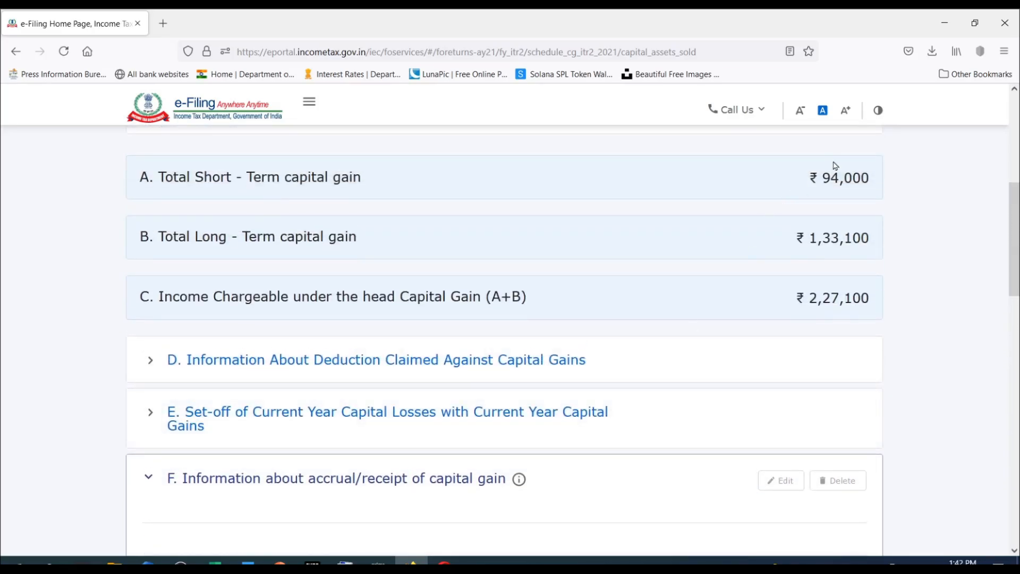
{"action": "scroll", "coordinate": [732, 287], "scroll_direction": "down", "scroll_amount": 5}
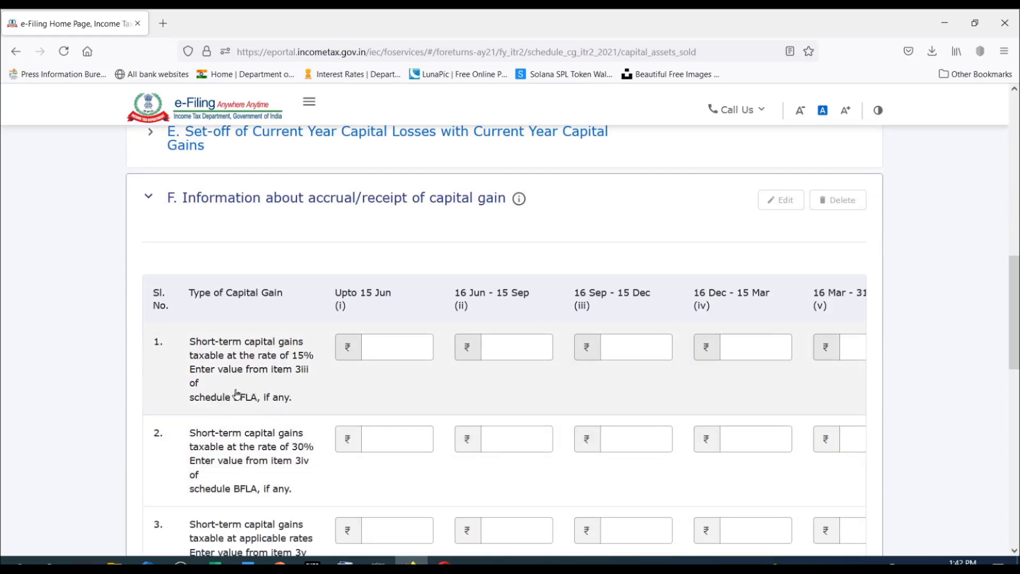
{"action": "scroll", "coordinate": [239, 398], "scroll_direction": "down", "scroll_amount": 4}
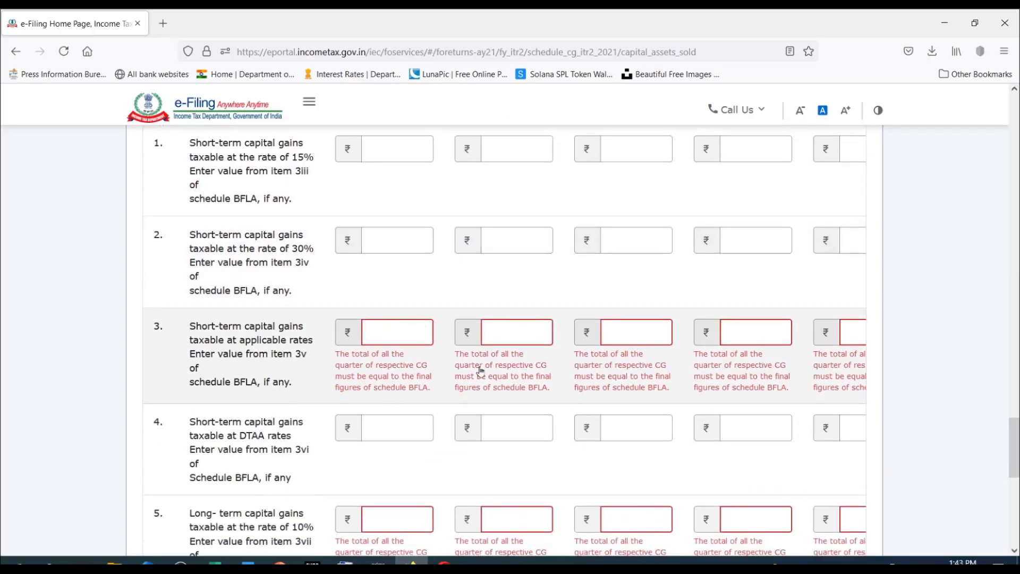
{"action": "scroll", "coordinate": [642, 330], "scroll_direction": "up", "scroll_amount": 15}
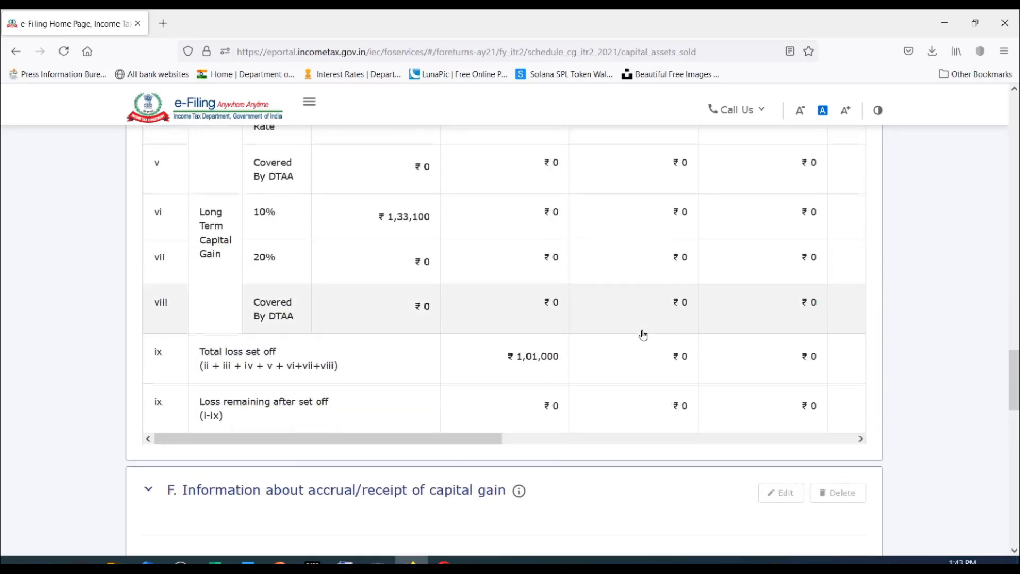
{"action": "scroll", "coordinate": [643, 334], "scroll_direction": "up", "scroll_amount": 6}
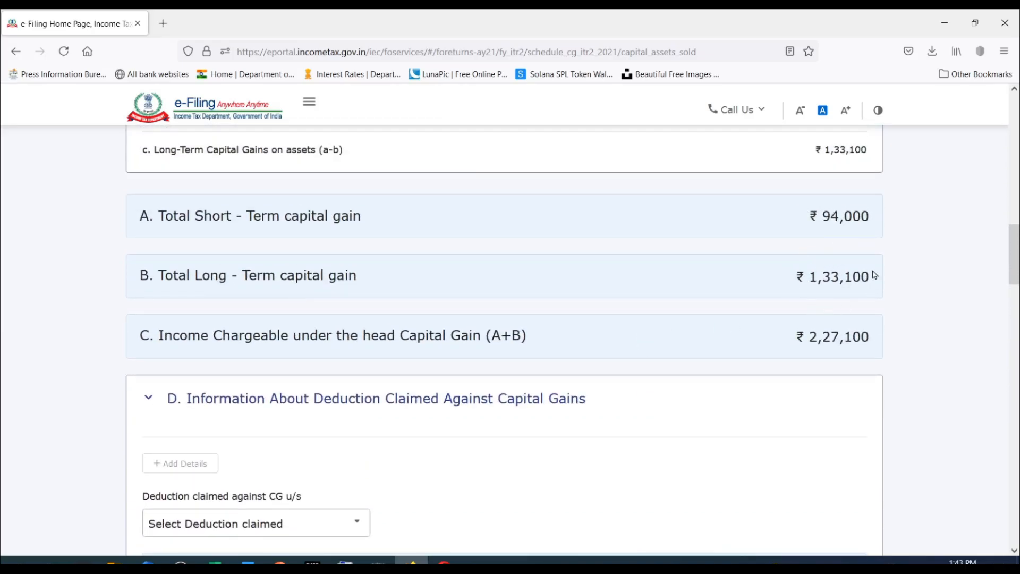
{"action": "scroll", "coordinate": [534, 195], "scroll_direction": "down", "scroll_amount": 13}
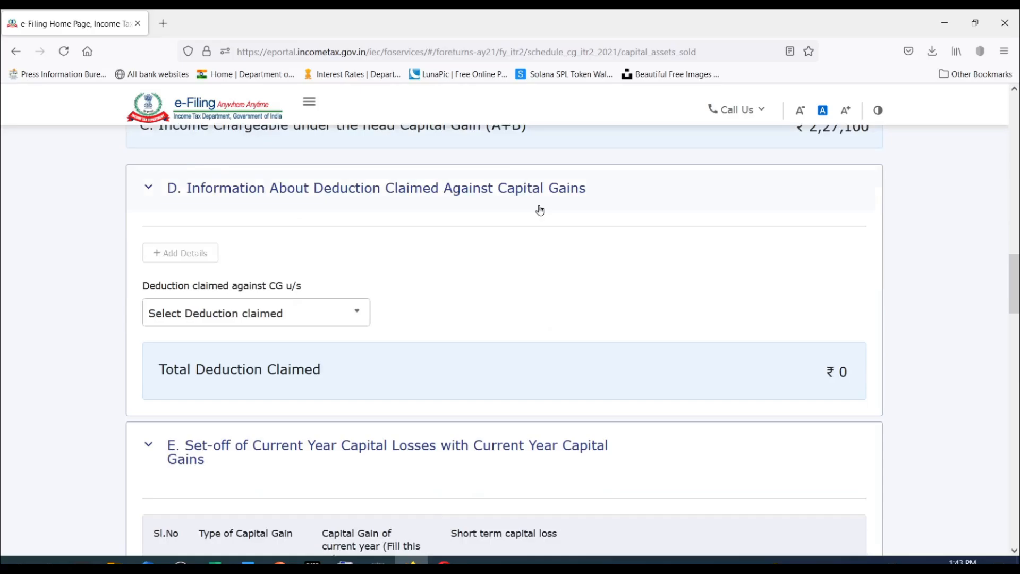
{"action": "scroll", "coordinate": [545, 211], "scroll_direction": "down", "scroll_amount": 7}
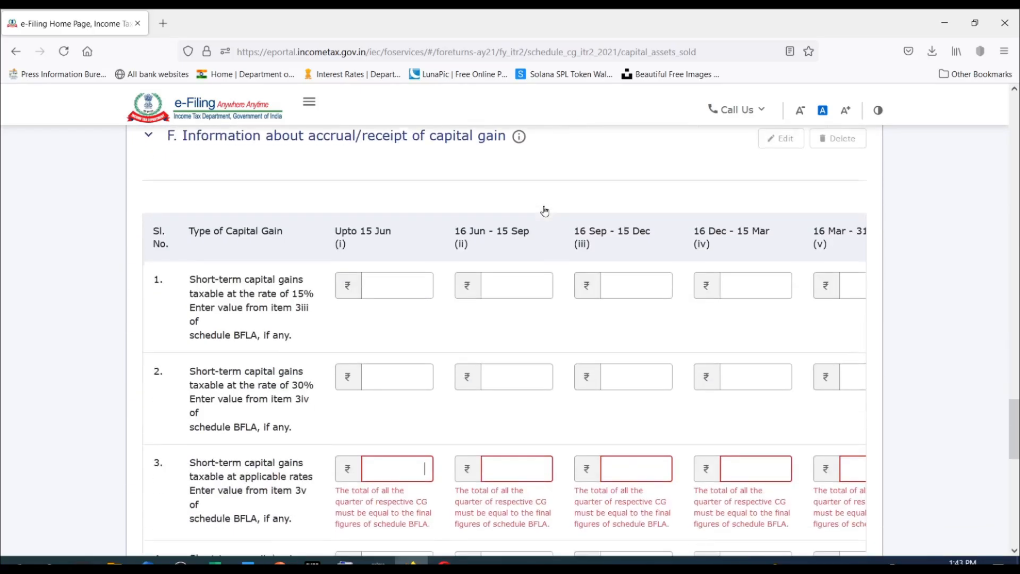
For 16 Sep - 15 Dec, add 94000 short-term gain at applicable rates and 133100 long-term gain at 10%, and confirm Schedule Capital Gains.
{"action": "type", "text": "000"}
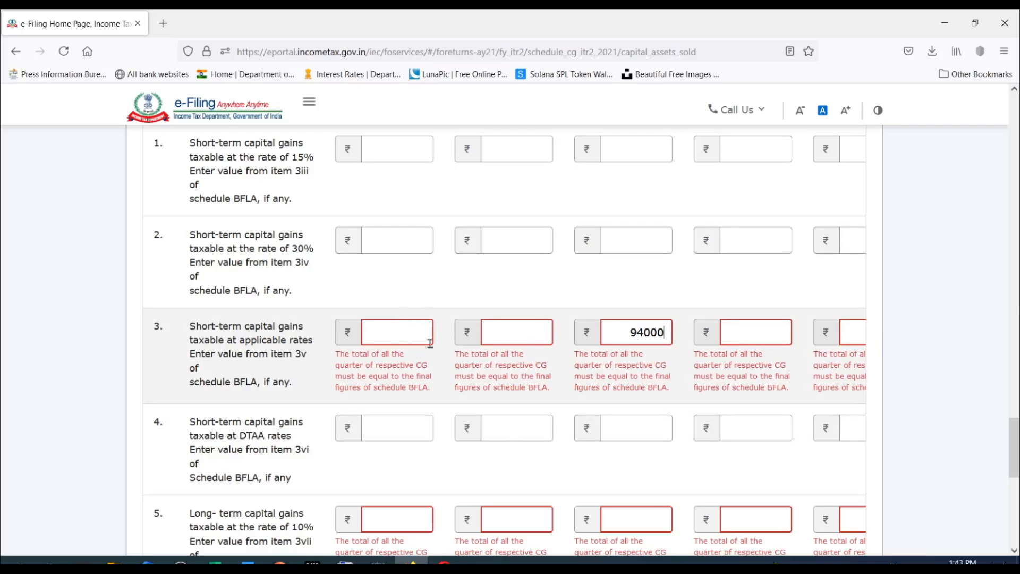
{"action": "scroll", "coordinate": [732, 354], "scroll_direction": "down", "scroll_amount": 5}
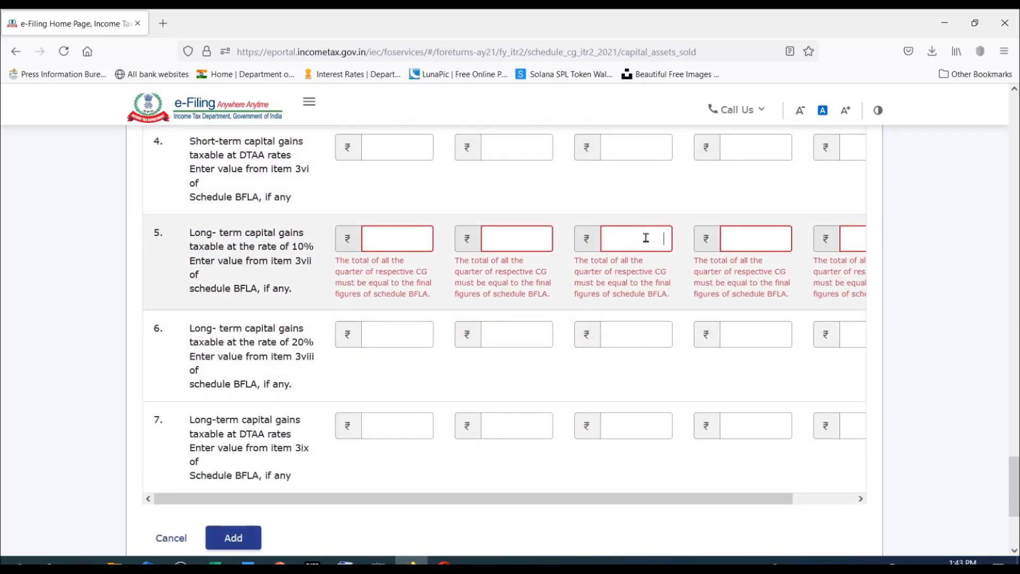
{"action": "type", "text": "133100"}
{"action": "scroll", "coordinate": [795, 246], "scroll_direction": "up", "scroll_amount": 20}
{"action": "scroll", "coordinate": [795, 246], "scroll_direction": "down", "scroll_amount": 20}
{"action": "left_click", "coordinate": [245, 468]}
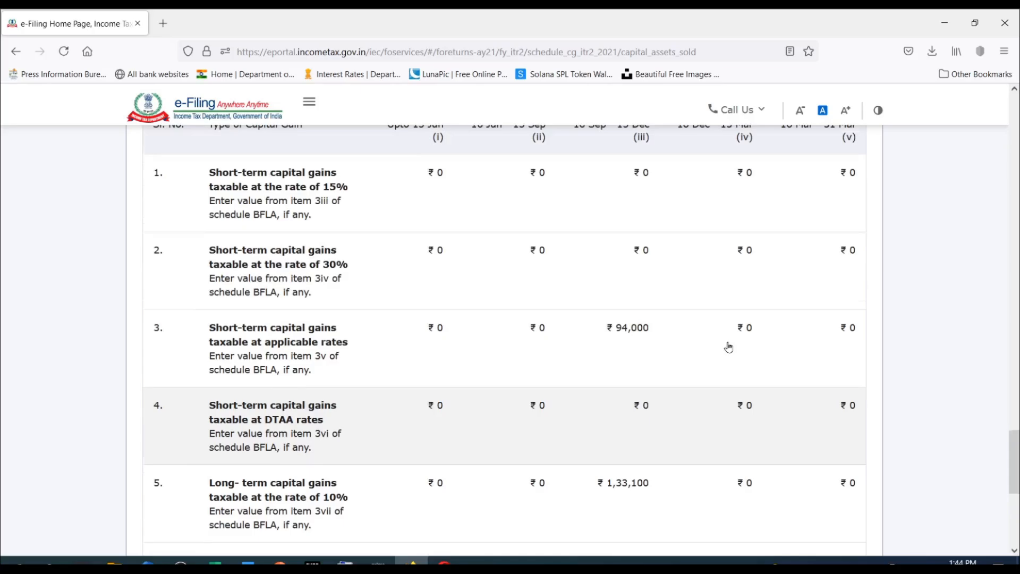
{"action": "scroll", "coordinate": [729, 347], "scroll_direction": "down", "scroll_amount": 5}
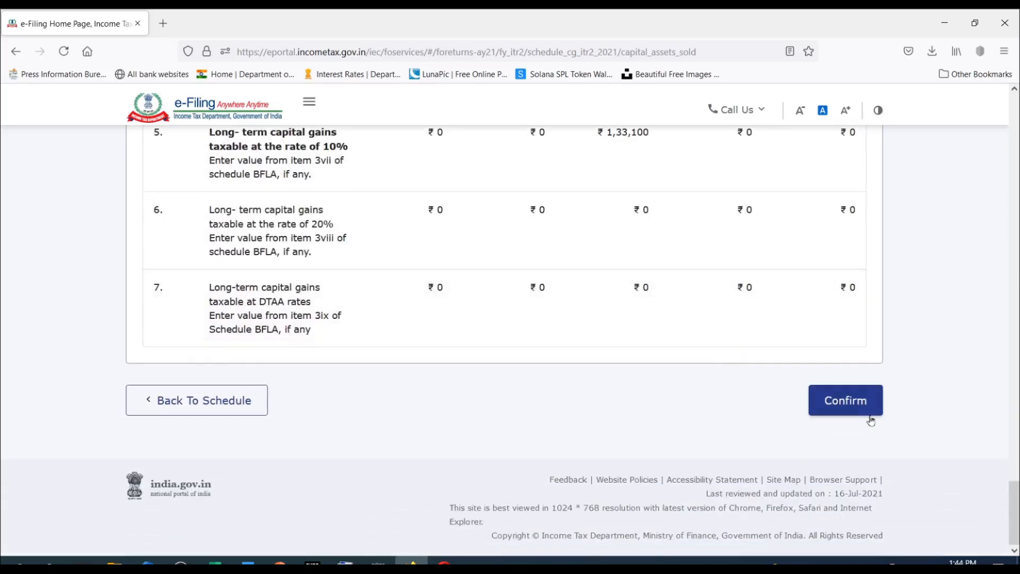
{"action": "left_click", "coordinate": [856, 408]}
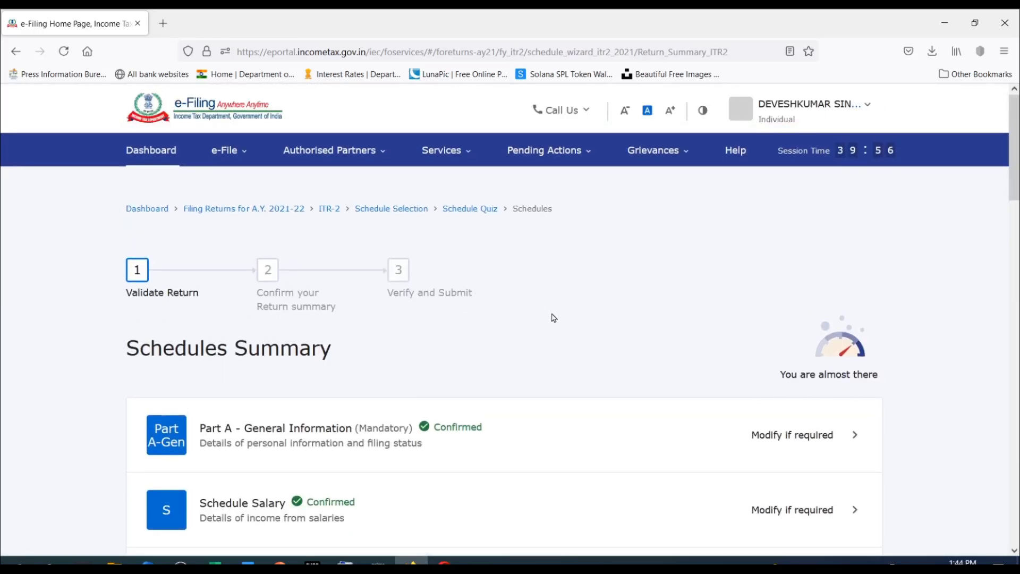
Find Schedule Special Income among the schedules awaiting confirmation in the Schedules Summary and open it.
{"action": "scroll", "coordinate": [573, 298], "scroll_direction": "down", "scroll_amount": 8}
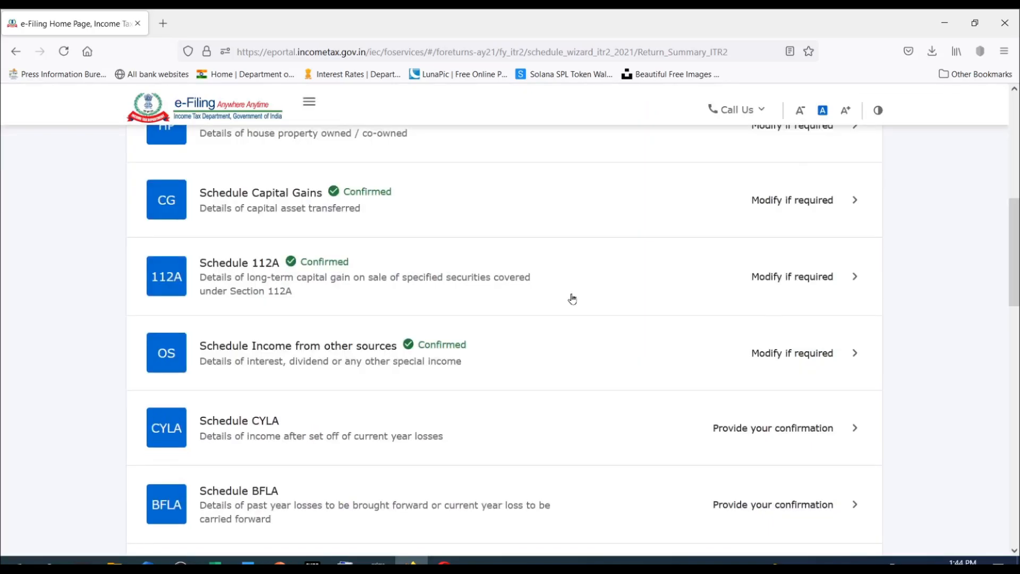
{"action": "scroll", "coordinate": [573, 298], "scroll_direction": "down", "scroll_amount": 3}
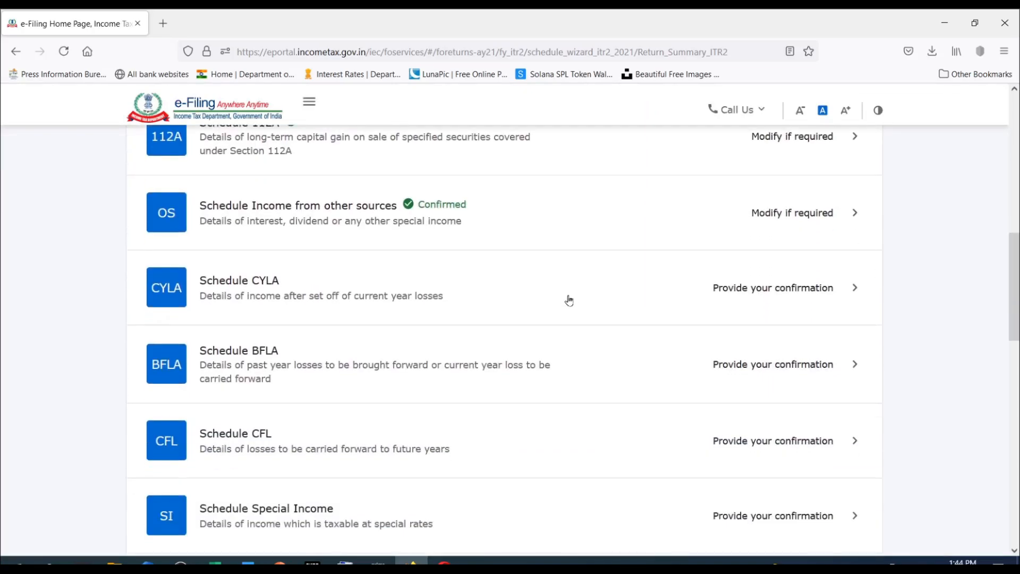
{"action": "scroll", "coordinate": [569, 301], "scroll_direction": "up", "scroll_amount": 3}
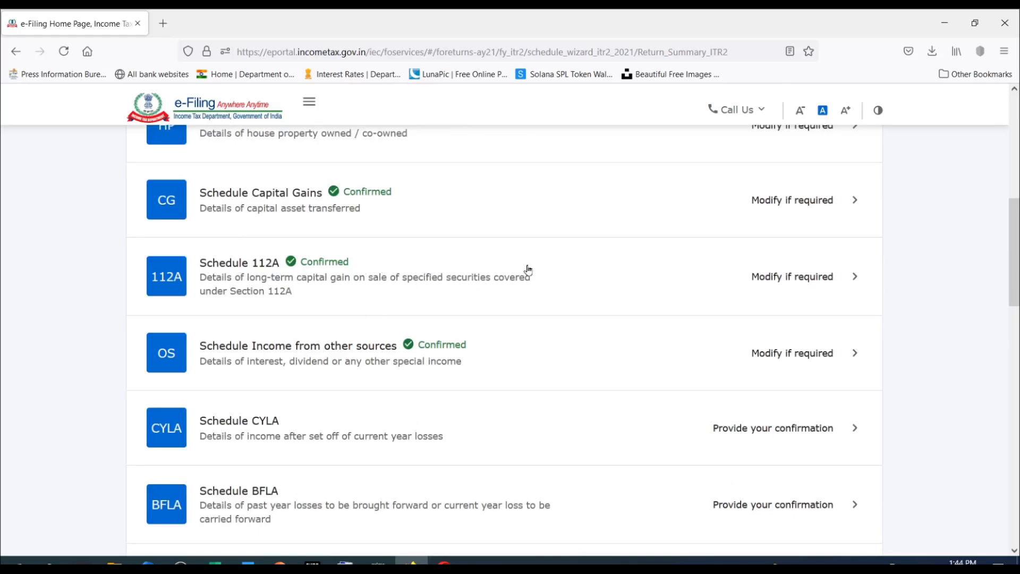
{"action": "scroll", "coordinate": [536, 264], "scroll_direction": "down", "scroll_amount": 3}
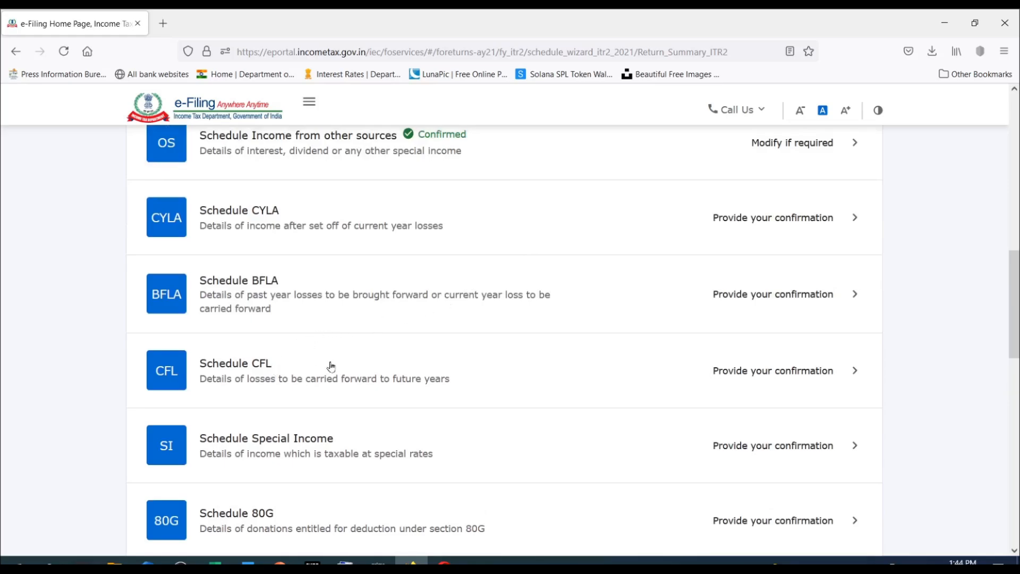
{"action": "scroll", "coordinate": [519, 310], "scroll_direction": "down", "scroll_amount": 2}
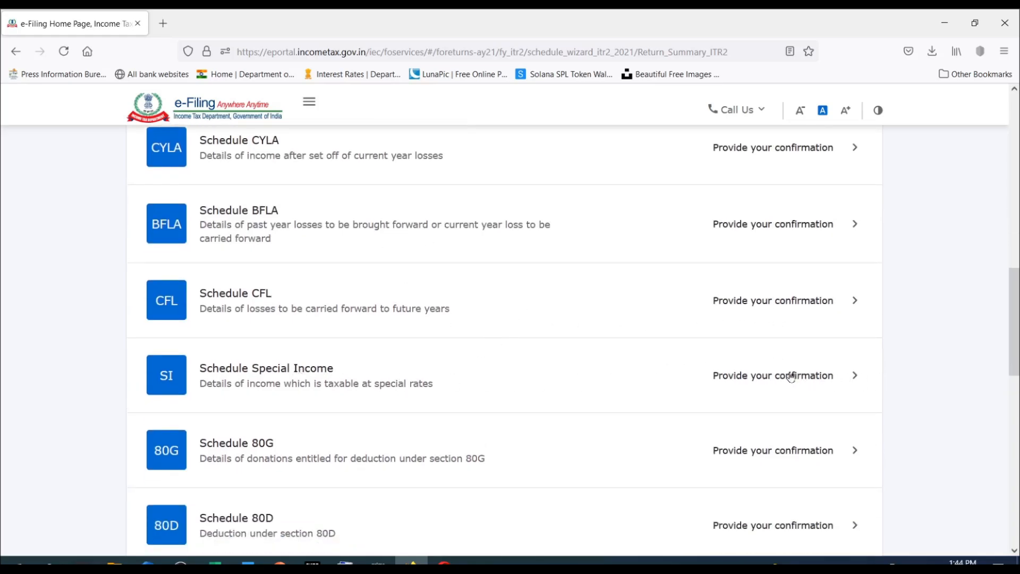
{"action": "left_click", "coordinate": [791, 376]}
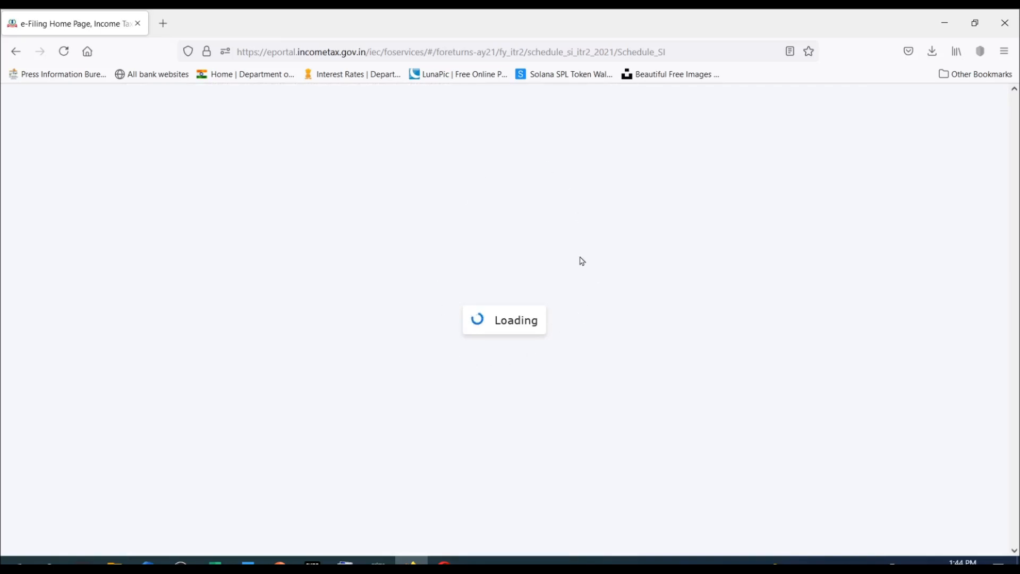
Examine the special rates, taxable income and tax for each section in Schedule Special Income, especially 112A and 115BB.
{"action": "scroll", "coordinate": [582, 261], "scroll_direction": "down", "scroll_amount": 4}
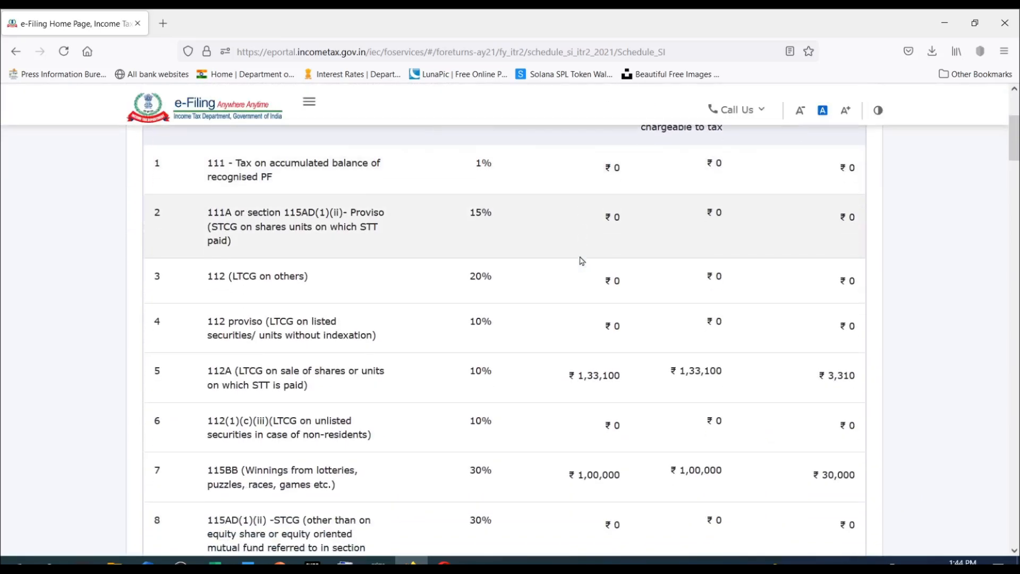
{"action": "scroll", "coordinate": [581, 258], "scroll_direction": "up", "scroll_amount": 1}
{"action": "scroll", "coordinate": [532, 212], "scroll_direction": "down", "scroll_amount": 1}
{"action": "scroll", "coordinate": [485, 245], "scroll_direction": "down", "scroll_amount": 3}
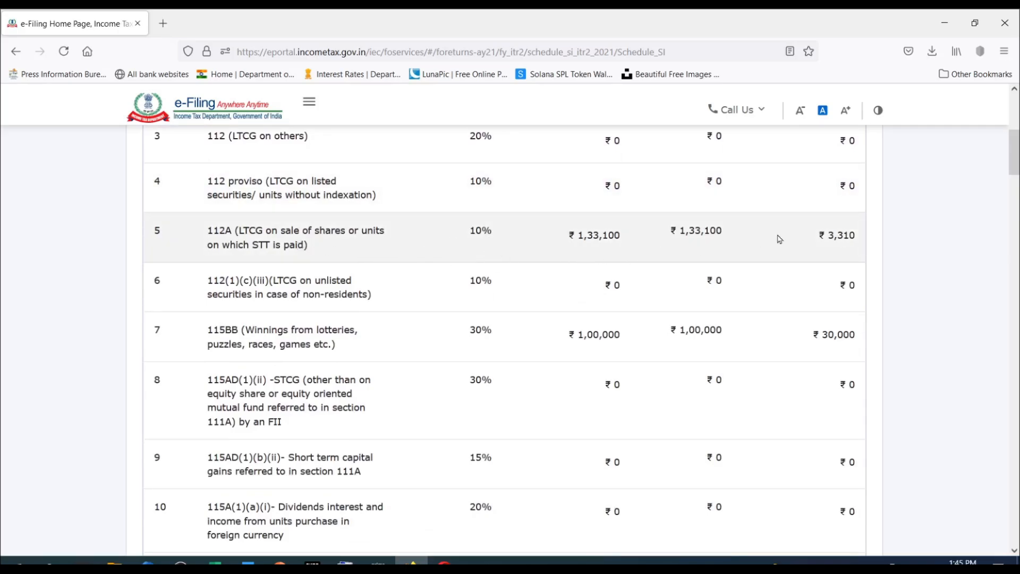
{"action": "scroll", "coordinate": [584, 238], "scroll_direction": "down", "scroll_amount": 2}
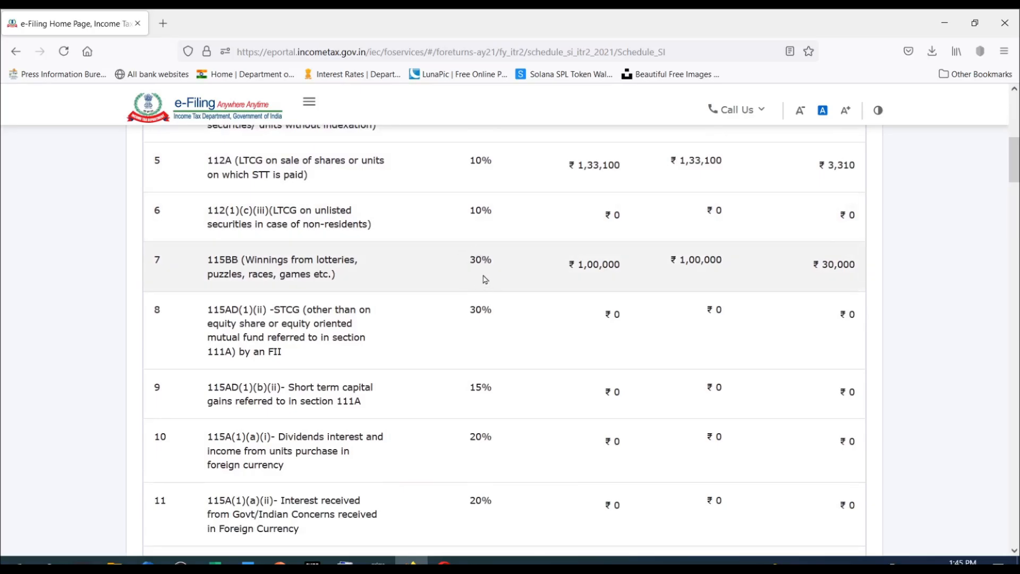
{"action": "scroll", "coordinate": [544, 259], "scroll_direction": "down", "scroll_amount": 10}
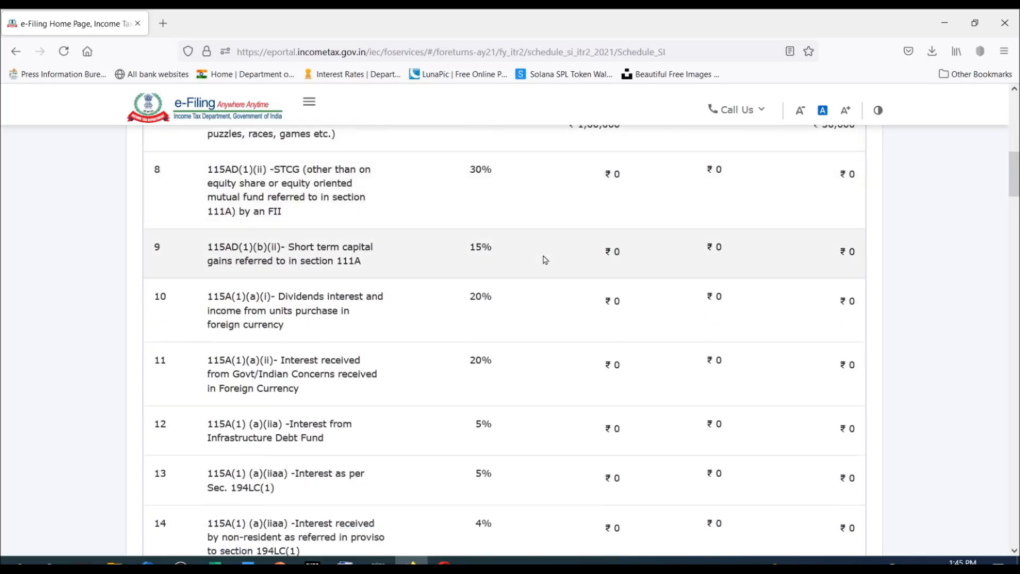
{"action": "scroll", "coordinate": [544, 260], "scroll_direction": "down", "scroll_amount": 7}
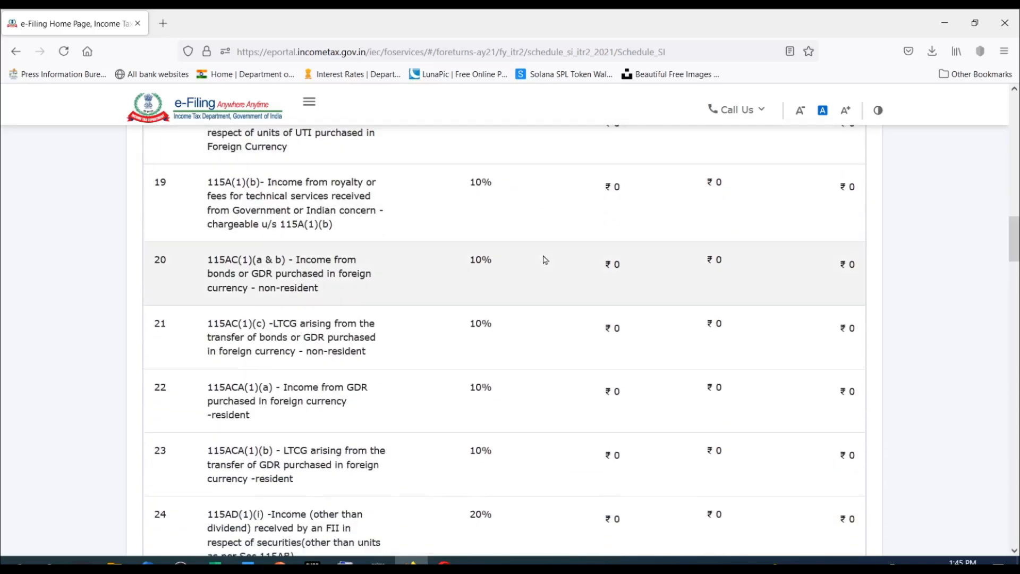
{"action": "scroll", "coordinate": [545, 259], "scroll_direction": "down", "scroll_amount": 15}
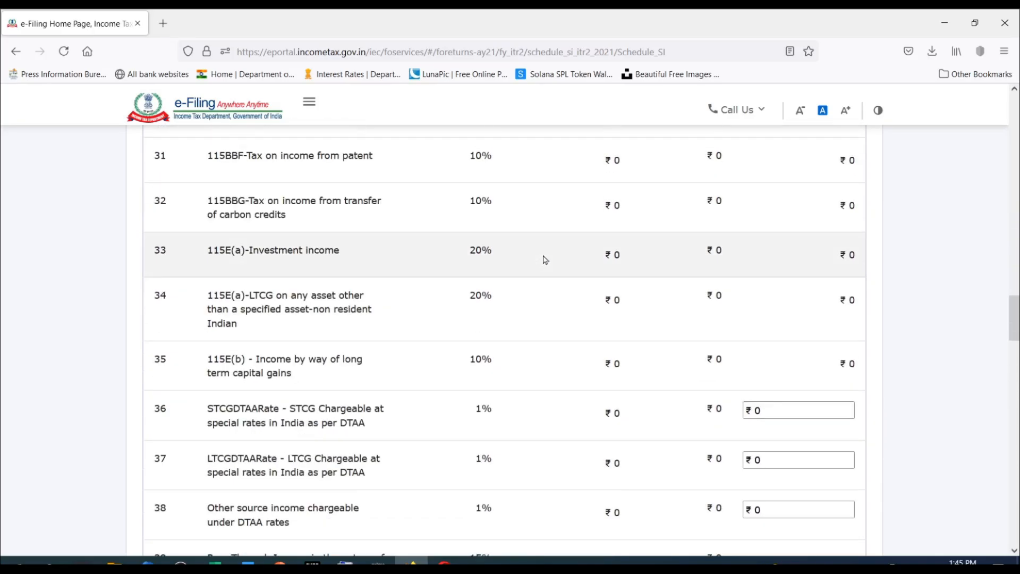
{"action": "scroll", "coordinate": [545, 260], "scroll_direction": "down", "scroll_amount": 18}
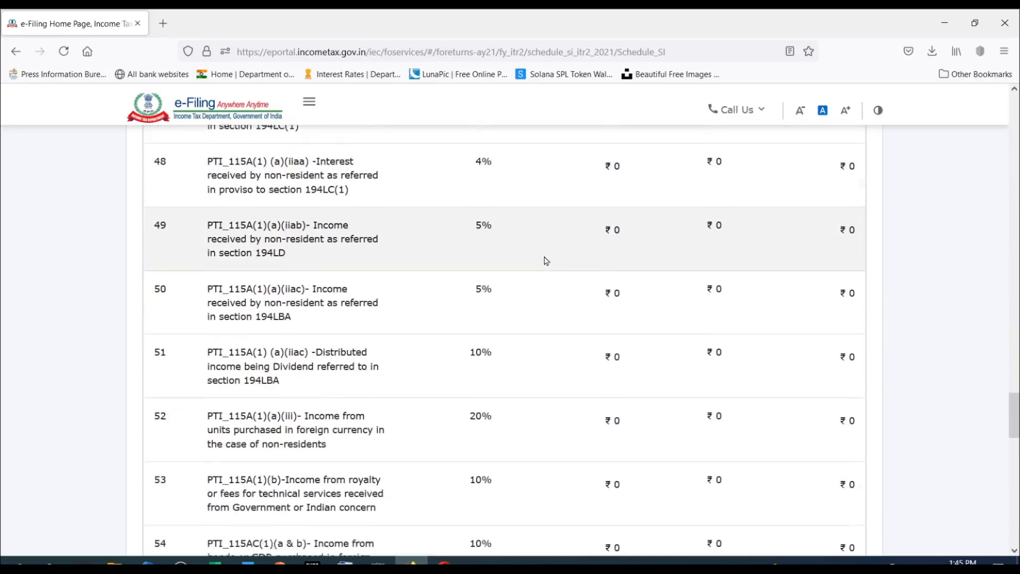
{"action": "scroll", "coordinate": [552, 266], "scroll_direction": "up", "scroll_amount": 20}
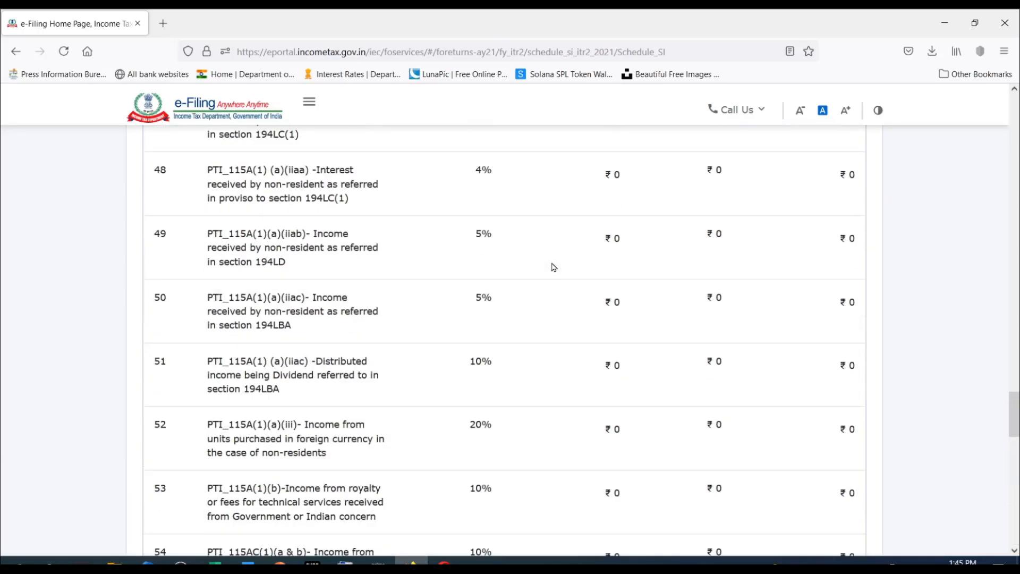
{"action": "scroll", "coordinate": [553, 267], "scroll_direction": "up", "scroll_amount": 12}
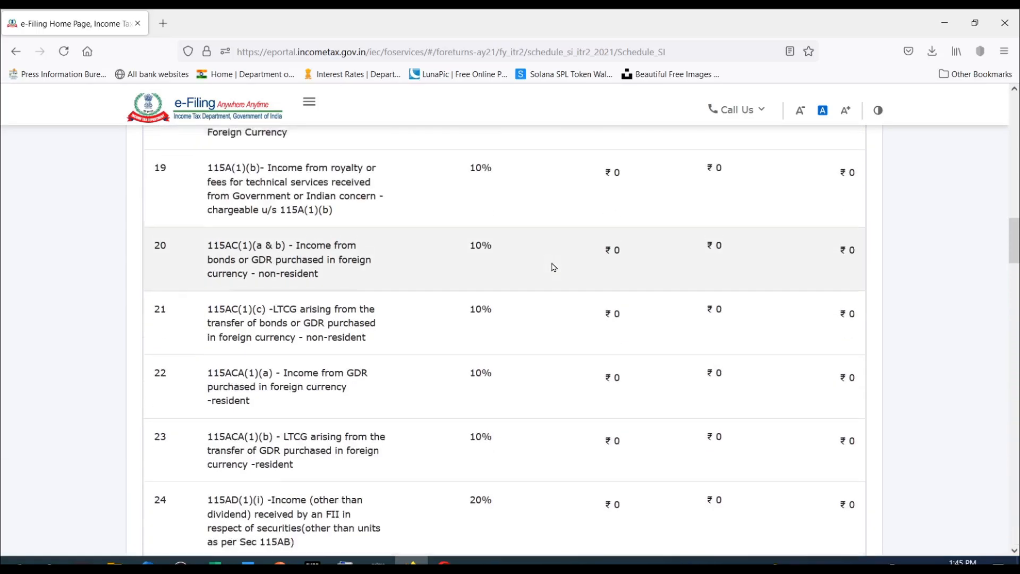
{"action": "scroll", "coordinate": [552, 267], "scroll_direction": "up", "scroll_amount": 7}
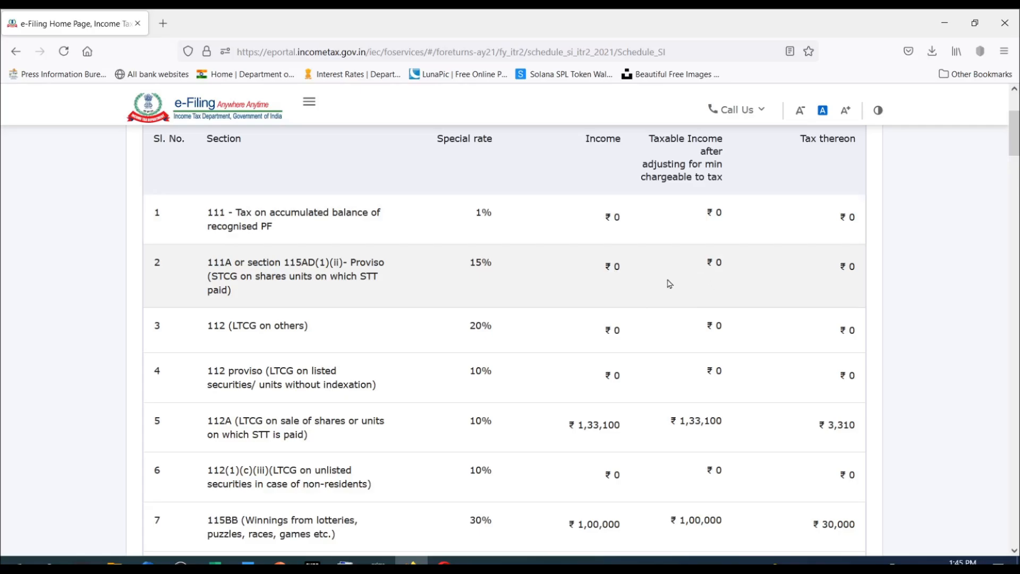
Go through the remaining rows down to the total and confirm Schedule Special Income.
{"action": "scroll", "coordinate": [670, 284], "scroll_direction": "down", "scroll_amount": 6}
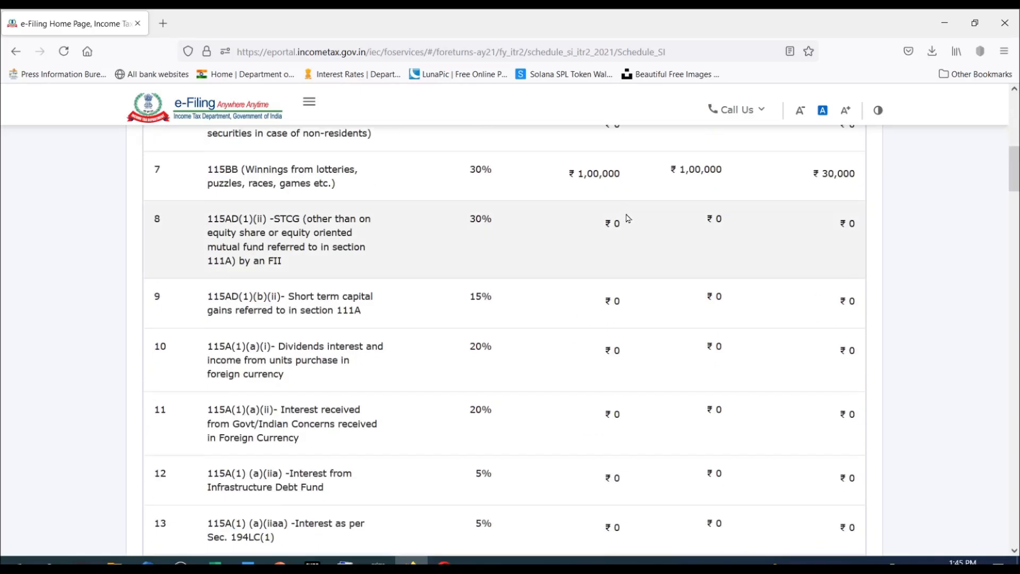
{"action": "scroll", "coordinate": [628, 218], "scroll_direction": "down", "scroll_amount": 20}
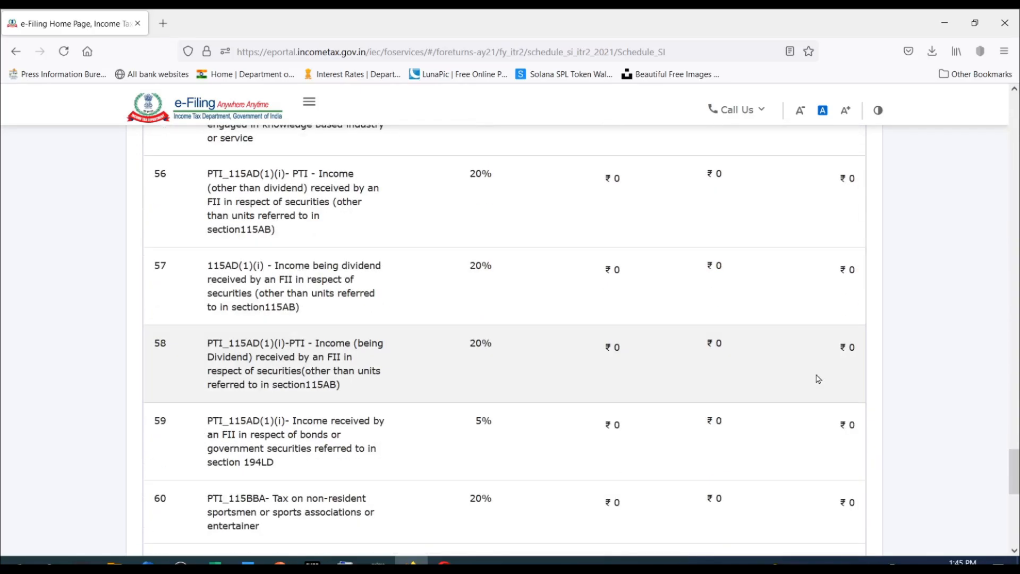
{"action": "scroll", "coordinate": [819, 378], "scroll_direction": "down", "scroll_amount": 6}
{"action": "left_click", "coordinate": [850, 361]}
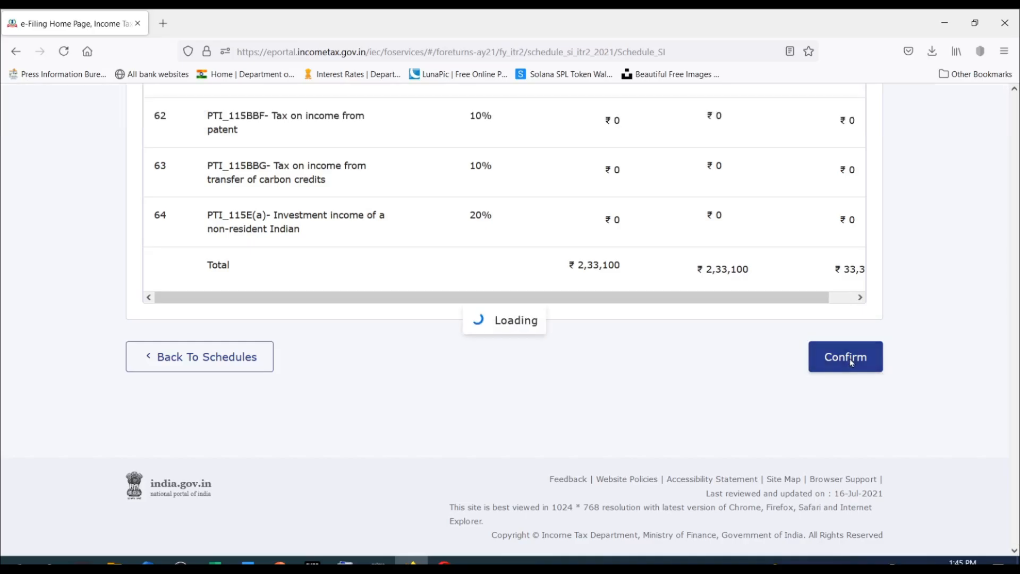
Open Schedule CYLA, the set-off of current-year losses, from the Schedules Summary for confirmation.
{"action": "scroll", "coordinate": [352, 389], "scroll_direction": "down", "scroll_amount": 3}
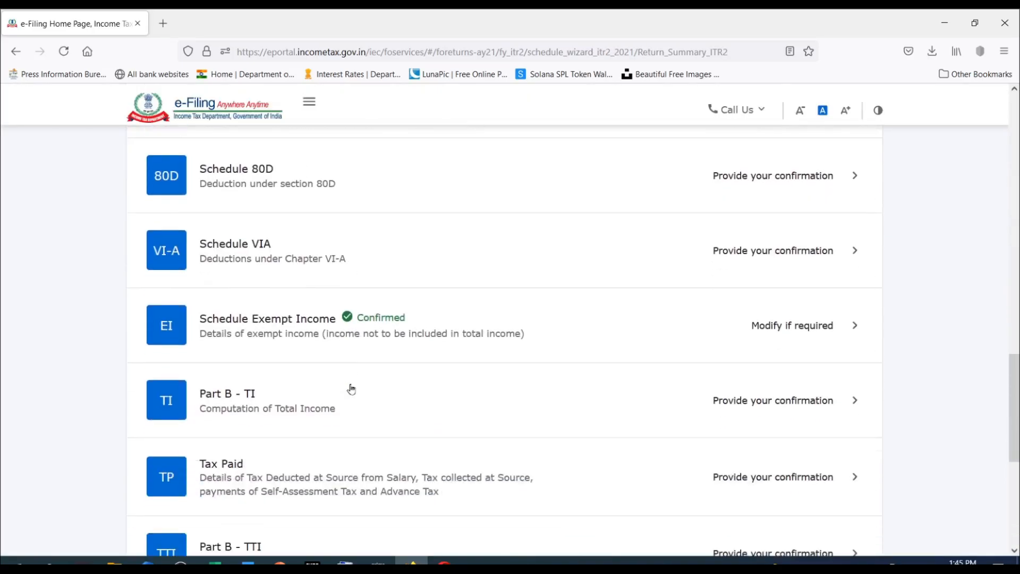
{"action": "scroll", "coordinate": [352, 389], "scroll_direction": "up", "scroll_amount": 10}
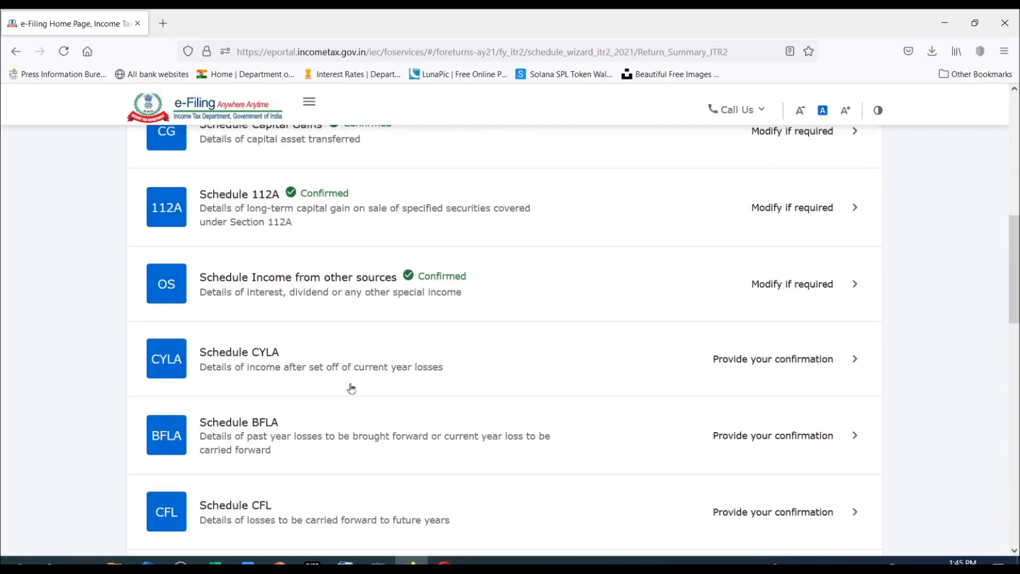
{"action": "left_click", "coordinate": [790, 363]}
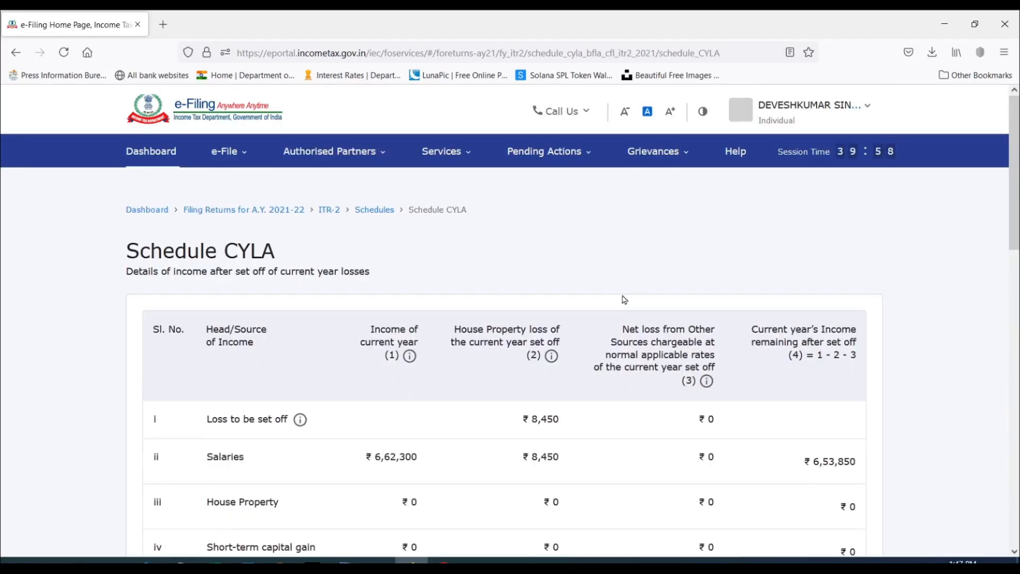
Examine how the house property loss is set off against salaries and the short-term capital gain heads in Schedule CYLA.
{"action": "scroll", "coordinate": [624, 300], "scroll_direction": "down", "scroll_amount": 2}
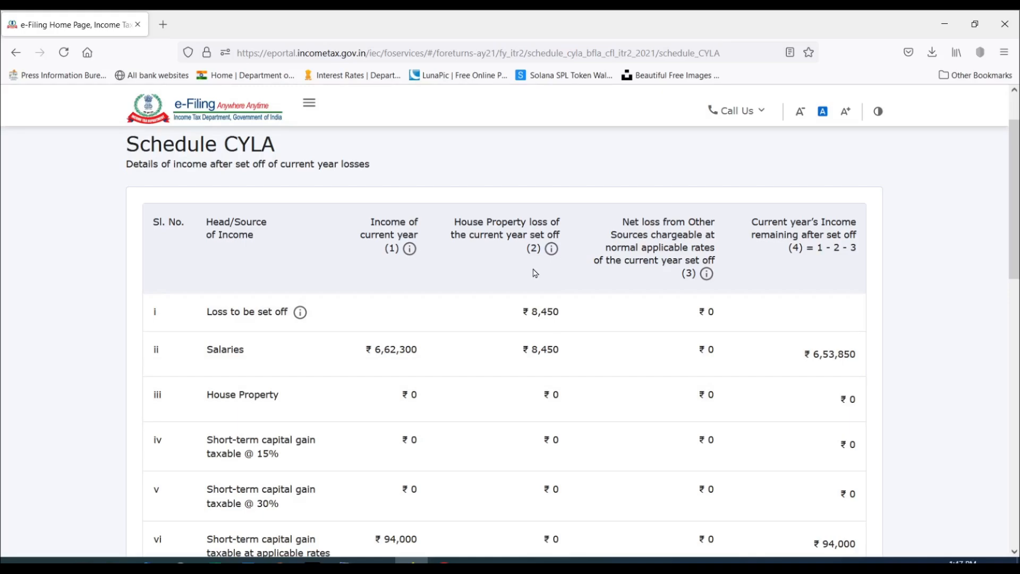
{"action": "scroll", "coordinate": [535, 274], "scroll_direction": "down", "scroll_amount": 1}
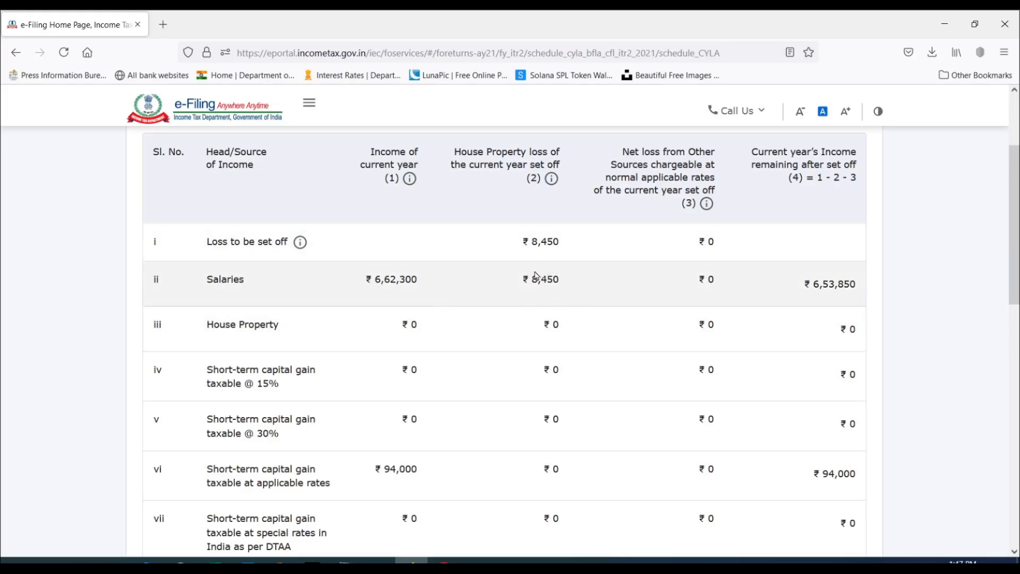
{"action": "scroll", "coordinate": [802, 285], "scroll_direction": "down", "scroll_amount": 2}
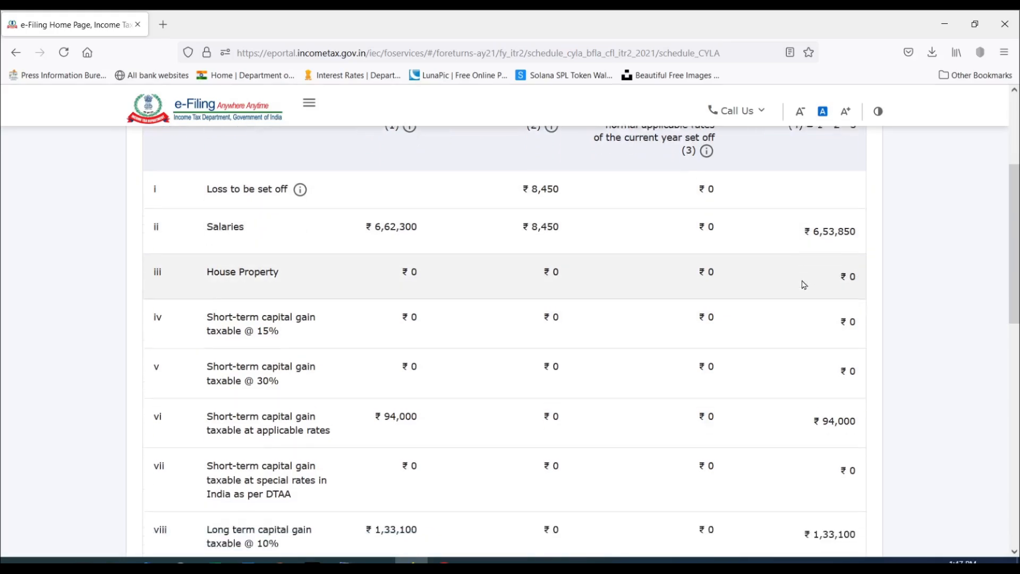
{"action": "scroll", "coordinate": [840, 200], "scroll_direction": "down", "scroll_amount": 4}
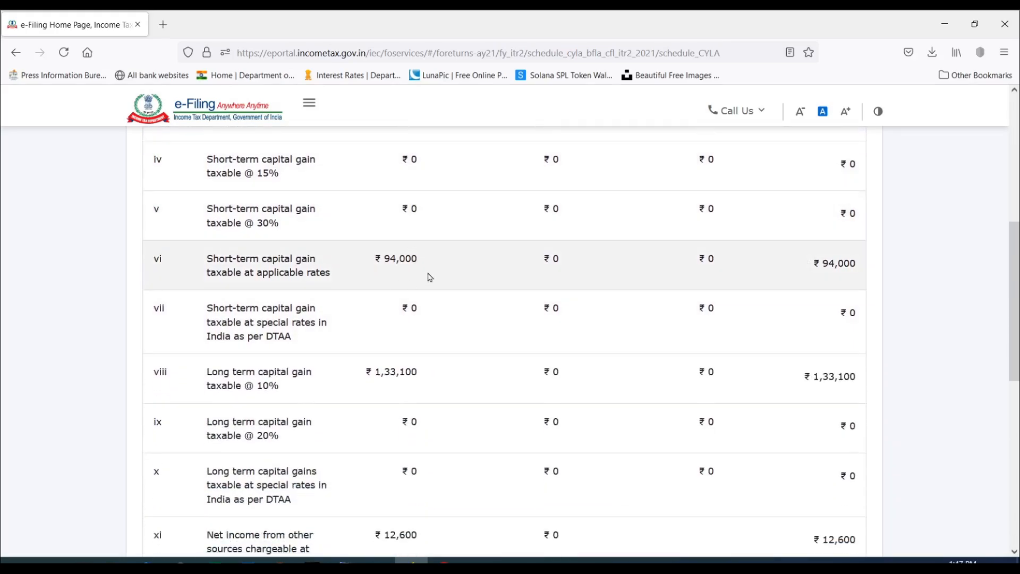
{"action": "scroll", "coordinate": [421, 340], "scroll_direction": "up", "scroll_amount": 2}
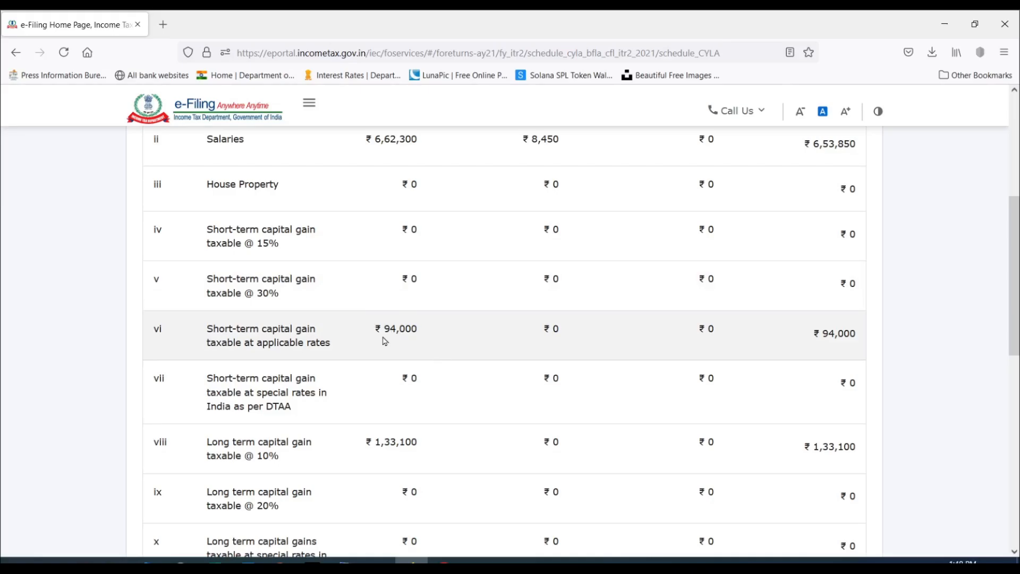
{"action": "scroll", "coordinate": [385, 340], "scroll_direction": "up", "scroll_amount": 6}
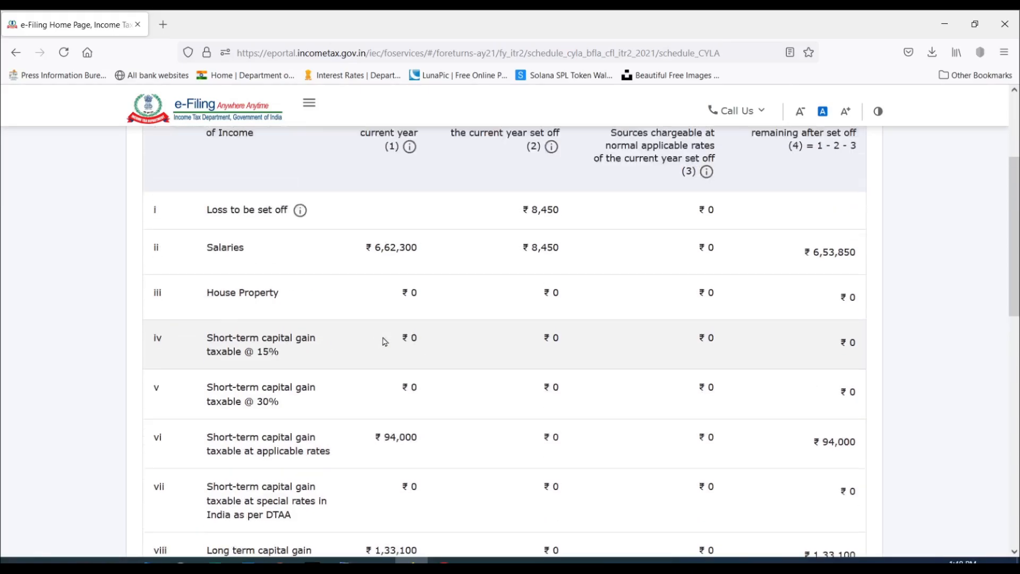
{"action": "scroll", "coordinate": [553, 274], "scroll_direction": "down", "scroll_amount": 3}
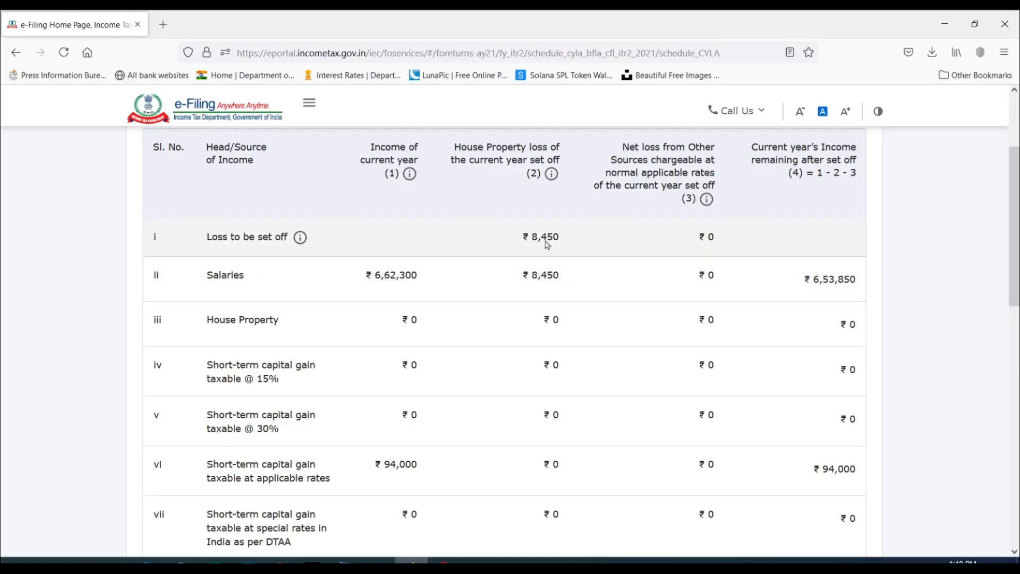
Go through the capital gain and other-source rows down to the loss remaining after set off and confirm Schedule CYLA.
{"action": "scroll", "coordinate": [420, 283], "scroll_direction": "down", "scroll_amount": 3}
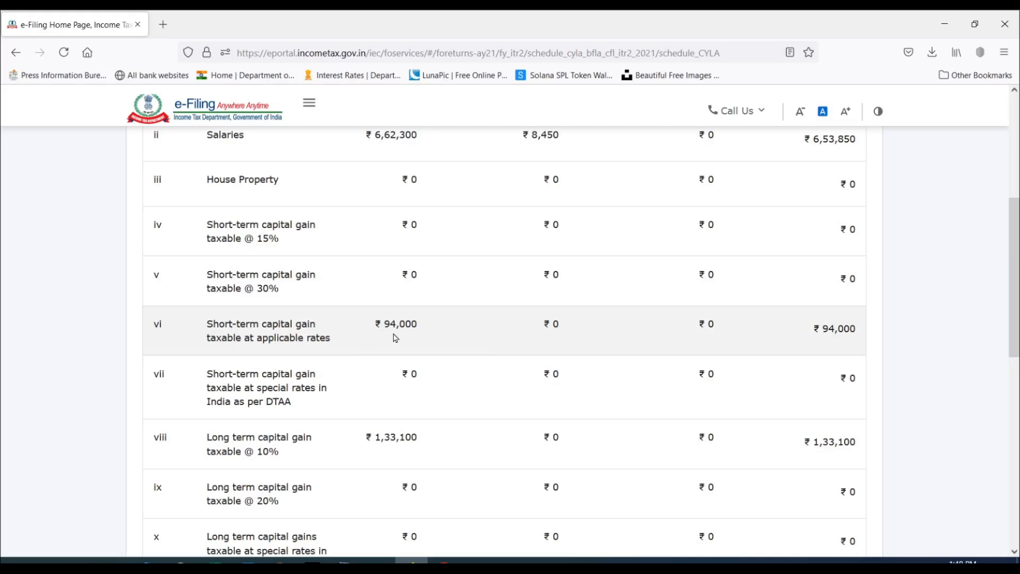
{"action": "scroll", "coordinate": [404, 339], "scroll_direction": "down", "scroll_amount": 3}
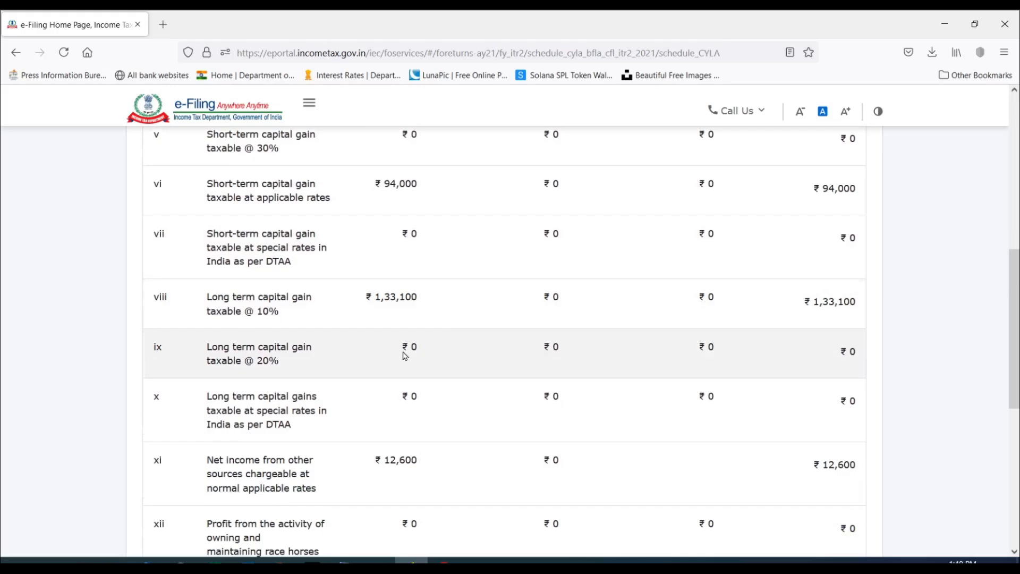
{"action": "scroll", "coordinate": [500, 291], "scroll_direction": "down", "scroll_amount": 1}
{"action": "scroll", "coordinate": [500, 292], "scroll_direction": "down", "scroll_amount": 4}
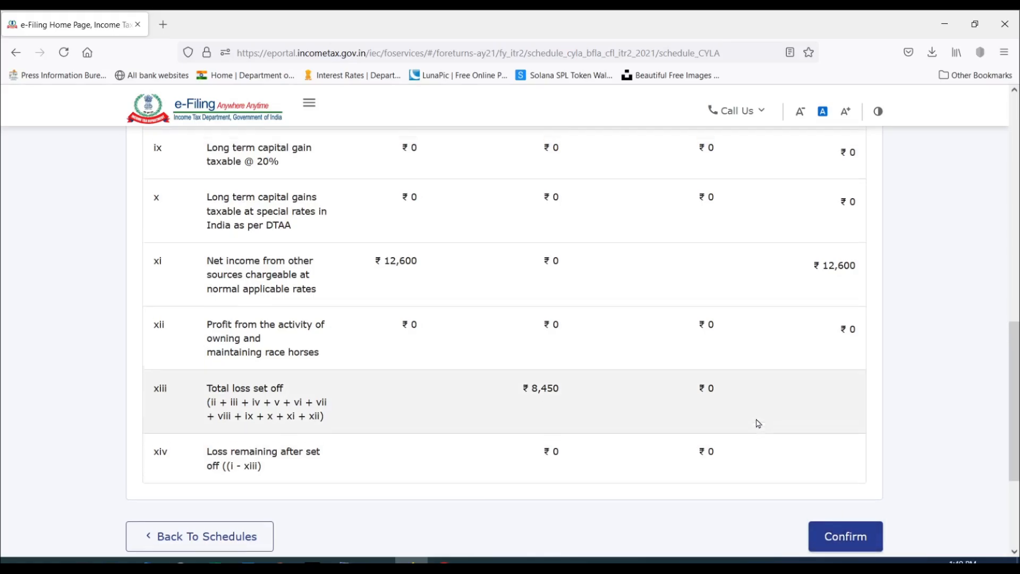
{"action": "scroll", "coordinate": [770, 372], "scroll_direction": "up", "scroll_amount": 5}
{"action": "scroll", "coordinate": [691, 298], "scroll_direction": "down", "scroll_amount": 4}
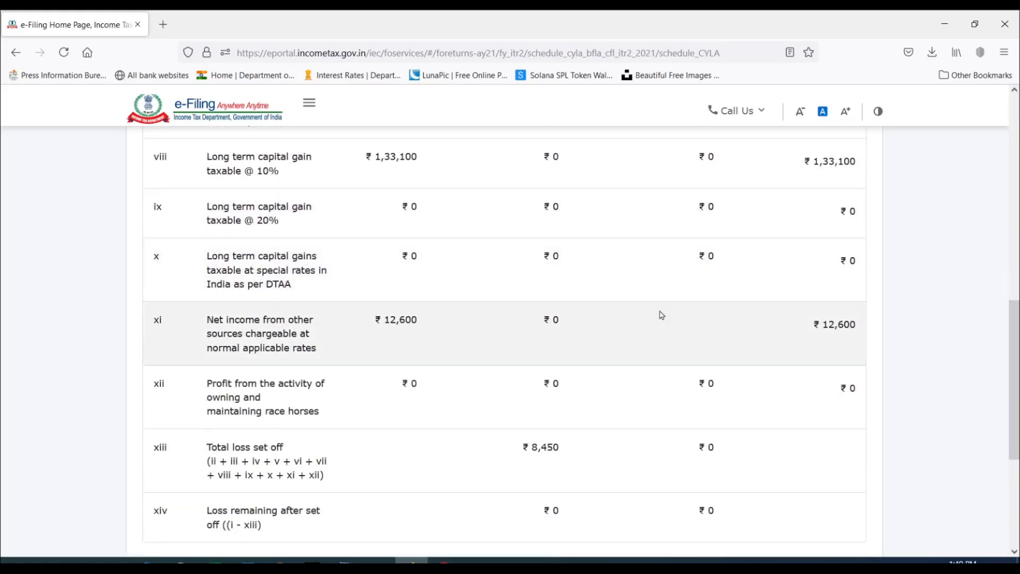
{"action": "scroll", "coordinate": [781, 287], "scroll_direction": "down", "scroll_amount": 3}
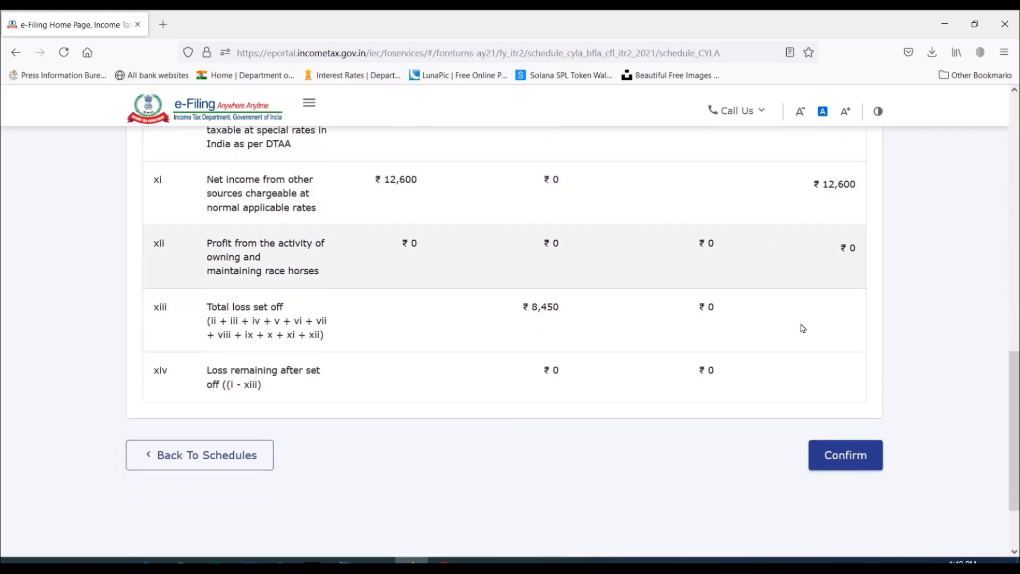
{"action": "left_click", "coordinate": [844, 455]}
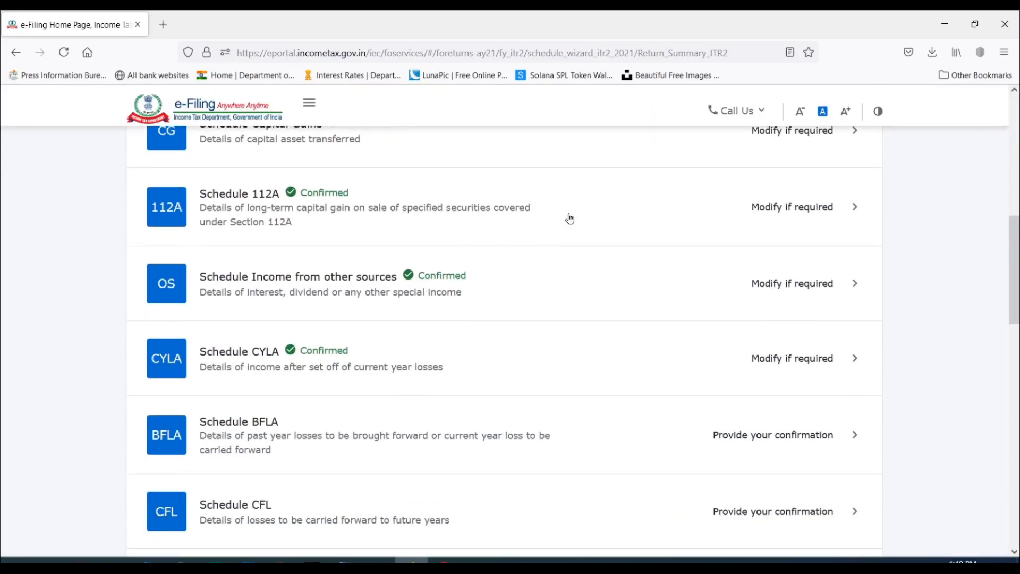
Open Schedule CFL, the losses to be carried forward to future years, from the schedules awaiting confirmation.
{"action": "scroll", "coordinate": [569, 218], "scroll_direction": "down", "scroll_amount": 1}
{"action": "scroll", "coordinate": [506, 299], "scroll_direction": "down", "scroll_amount": 2}
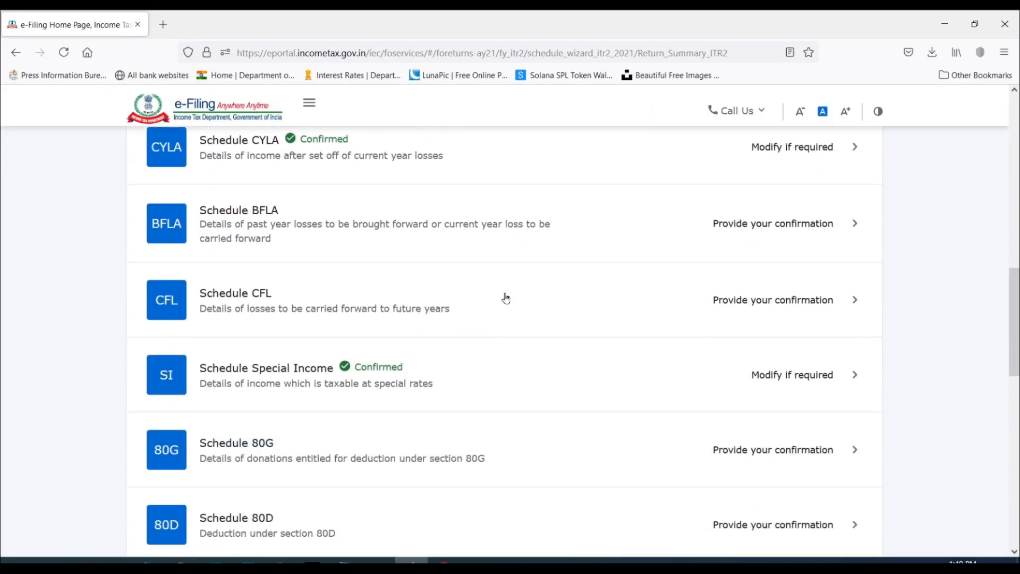
{"action": "left_click", "coordinate": [824, 298]}
Select the assessment year 2020-21 row in Schedule CFL and open its carried forward loss for editing.
{"action": "scroll", "coordinate": [642, 284], "scroll_direction": "down", "scroll_amount": 5}
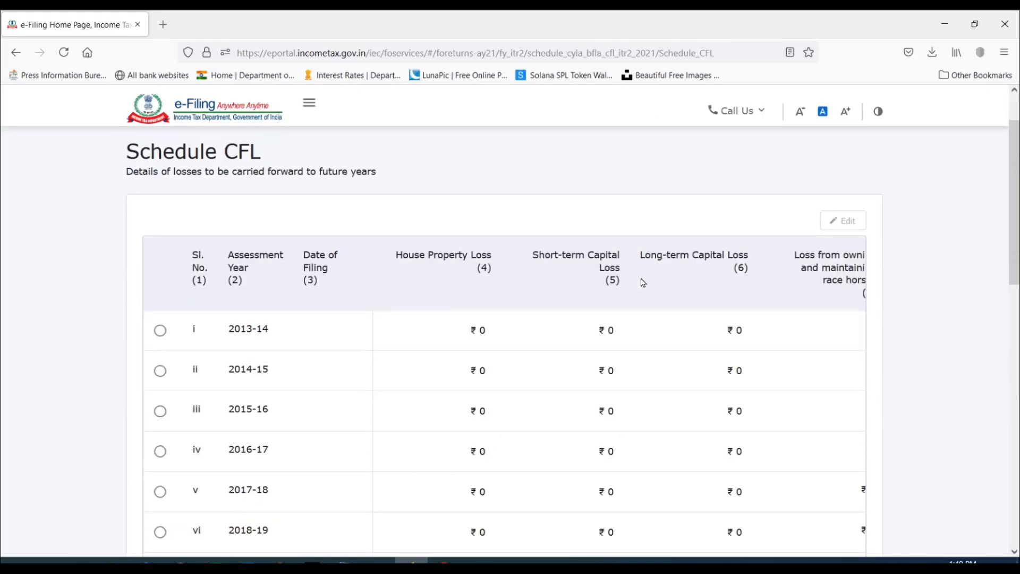
{"action": "scroll", "coordinate": [642, 284], "scroll_direction": "down", "scroll_amount": 4}
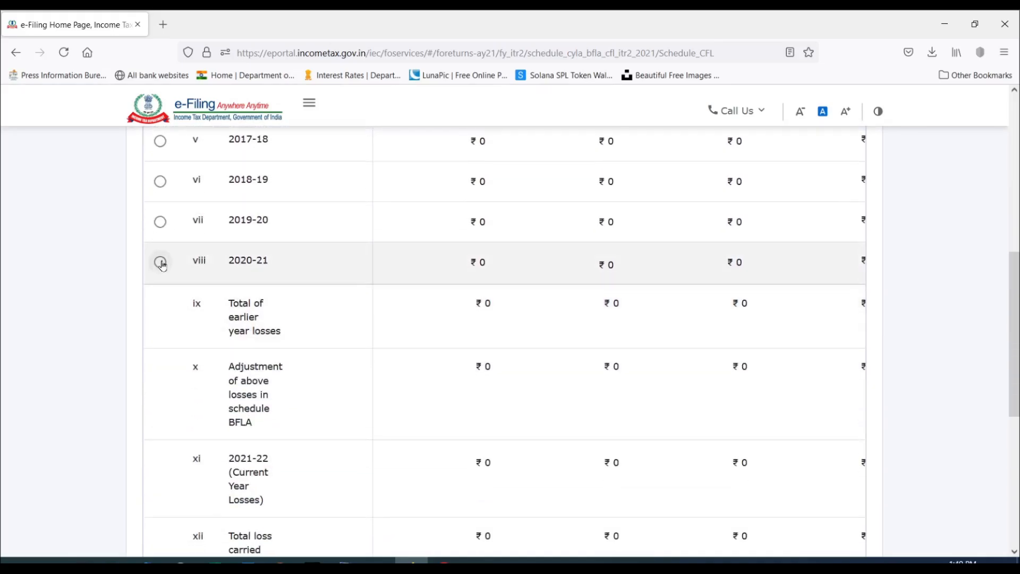
{"action": "left_click", "coordinate": [160, 263]}
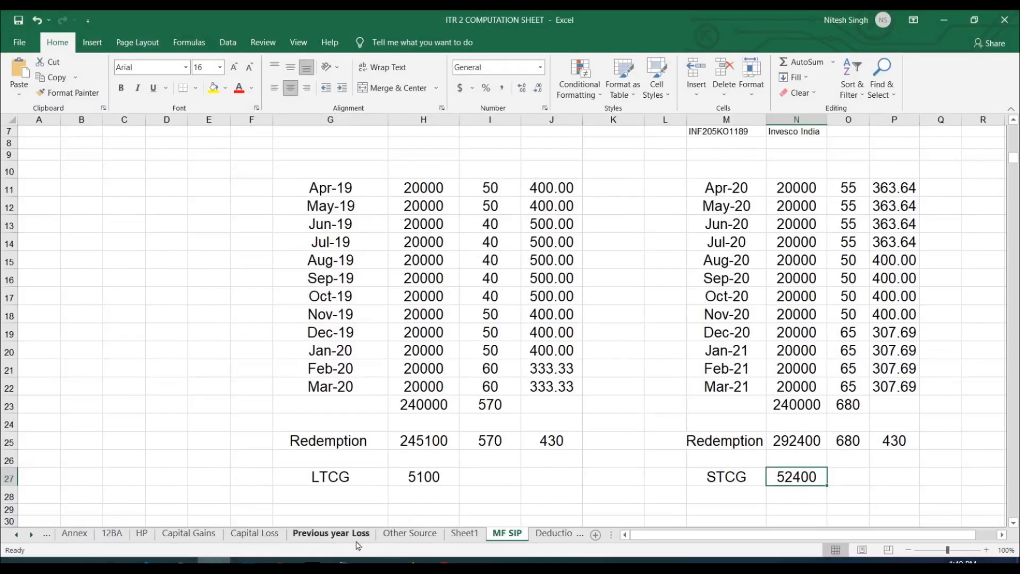
{"action": "left_click", "coordinate": [351, 534]}
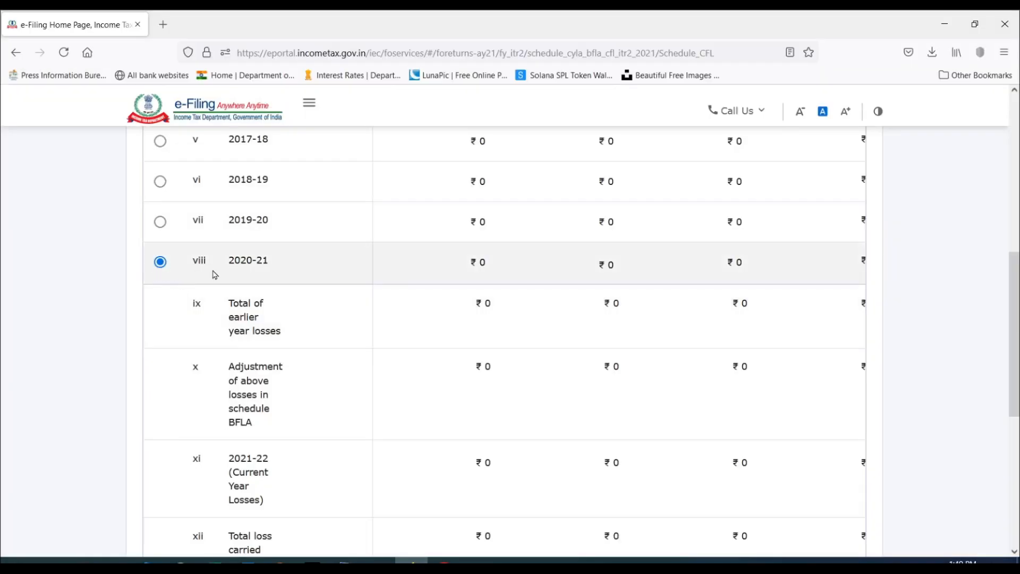
{"action": "scroll", "coordinate": [565, 303], "scroll_direction": "up", "scroll_amount": 8}
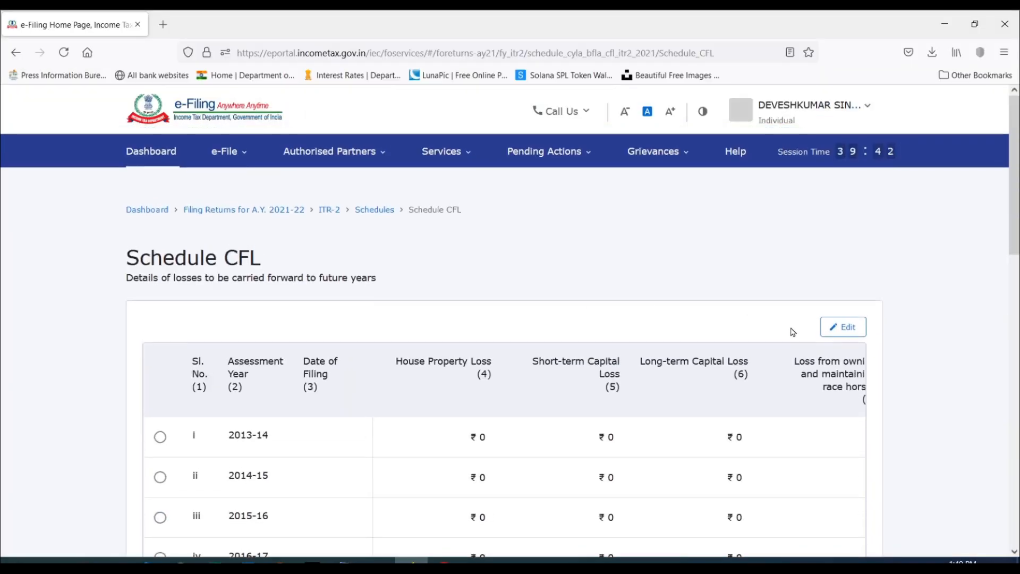
{"action": "left_click", "coordinate": [844, 328]}
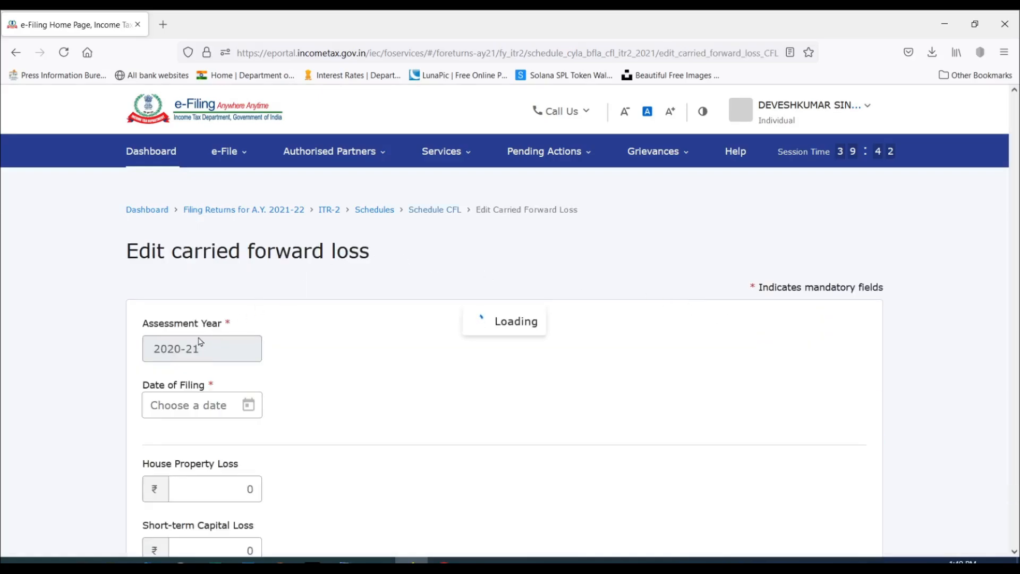
Set the date of filing for the 2020-21 carried forward loss to 31-Jul-2020.
{"action": "scroll", "coordinate": [261, 372], "scroll_direction": "down", "scroll_amount": 2}
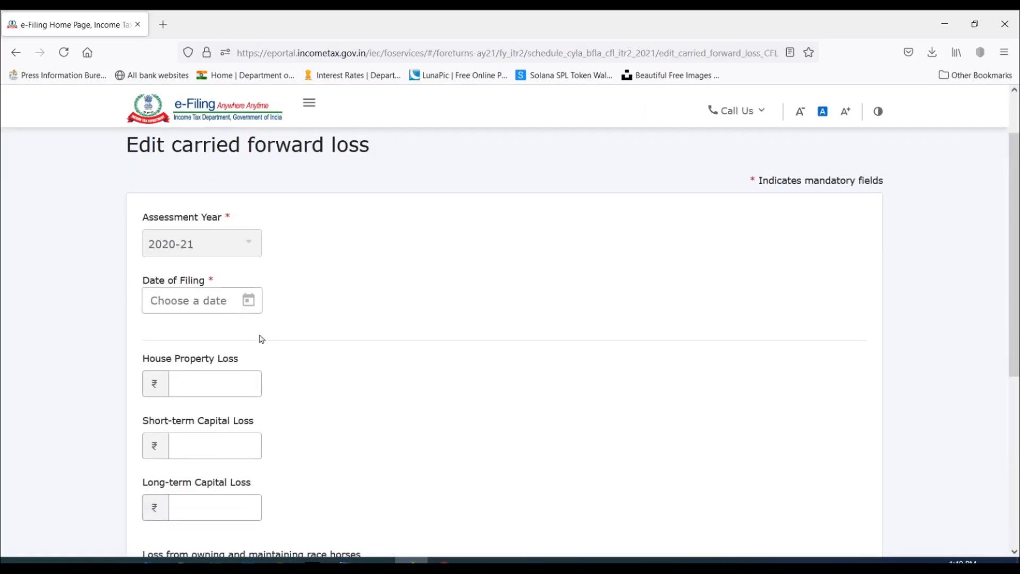
{"action": "left_click", "coordinate": [250, 302]}
{"action": "left_click", "coordinate": [262, 385]}
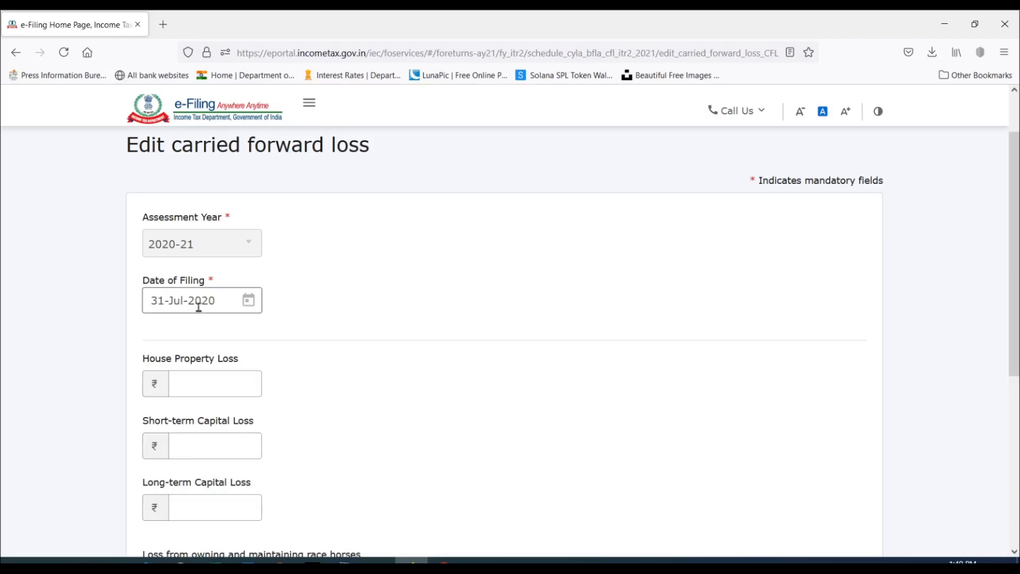
Enter a house property loss of ₹15,000, a short-term capital loss of ₹3,000 and a long-term capital loss of ₹40,000.
{"action": "scroll", "coordinate": [260, 289], "scroll_direction": "down", "scroll_amount": 1}
{"action": "left_click", "coordinate": [213, 320]}
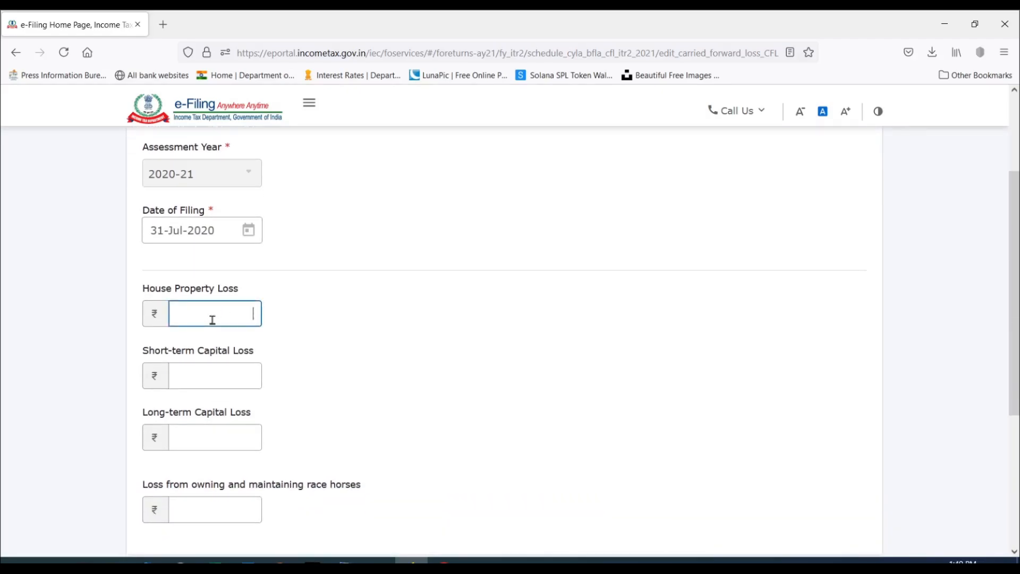
{"action": "scroll", "coordinate": [239, 299], "scroll_direction": "down", "scroll_amount": 1}
{"action": "left_click", "coordinate": [238, 301]}
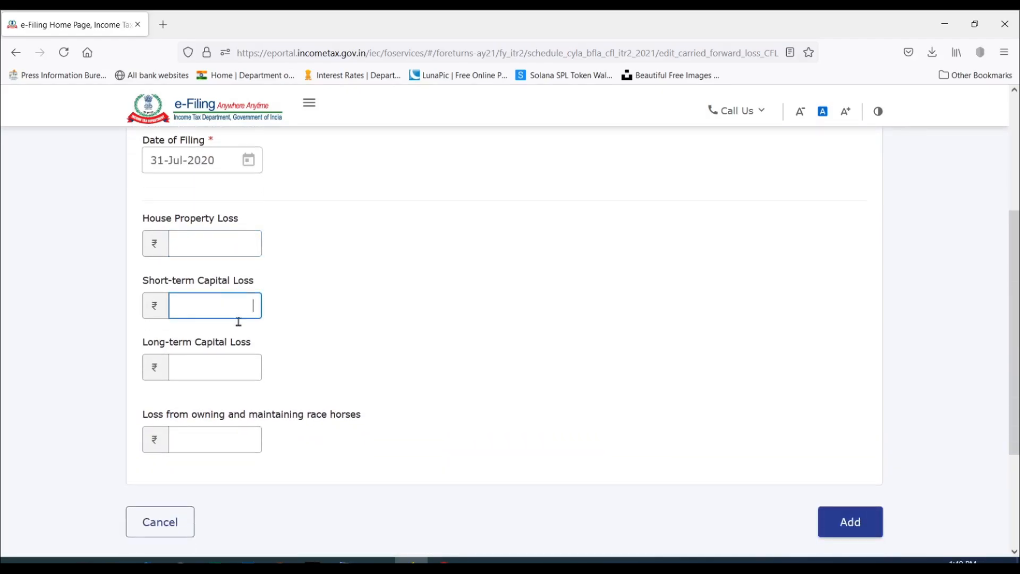
{"action": "left_click", "coordinate": [231, 368]}
{"action": "left_click", "coordinate": [236, 248]}
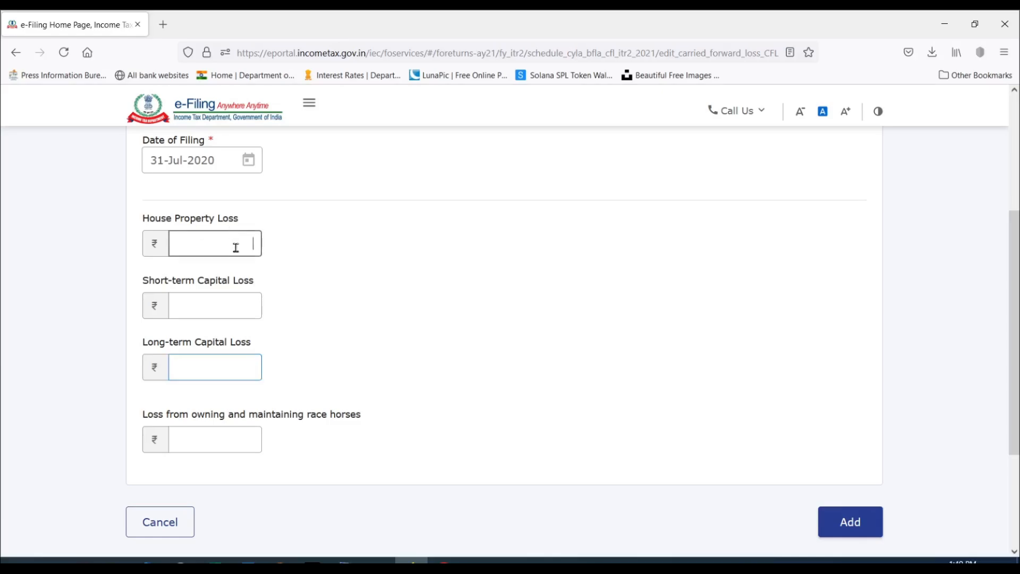
{"action": "type", "text": "15000"}
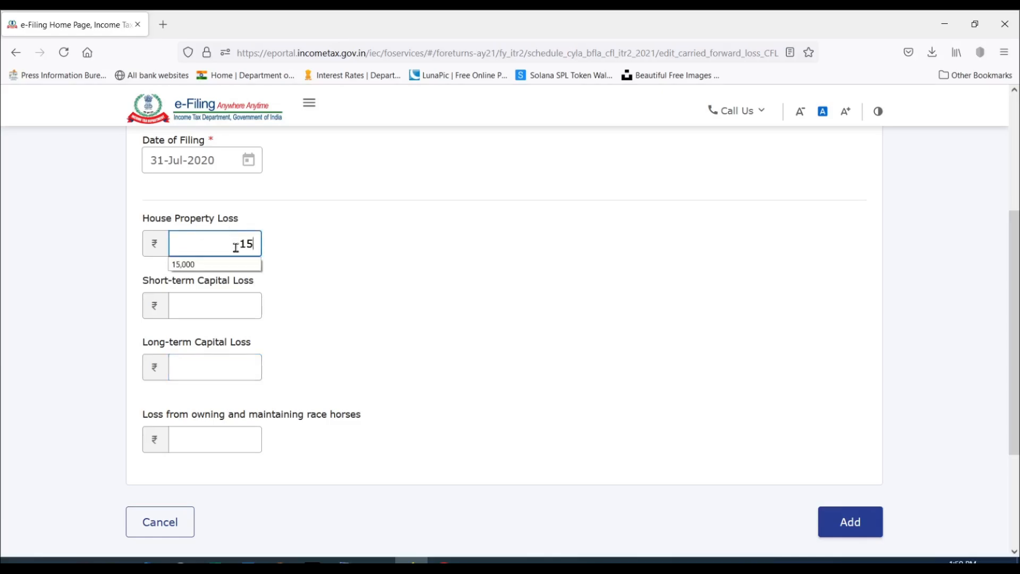
{"action": "left_click", "coordinate": [234, 301]}
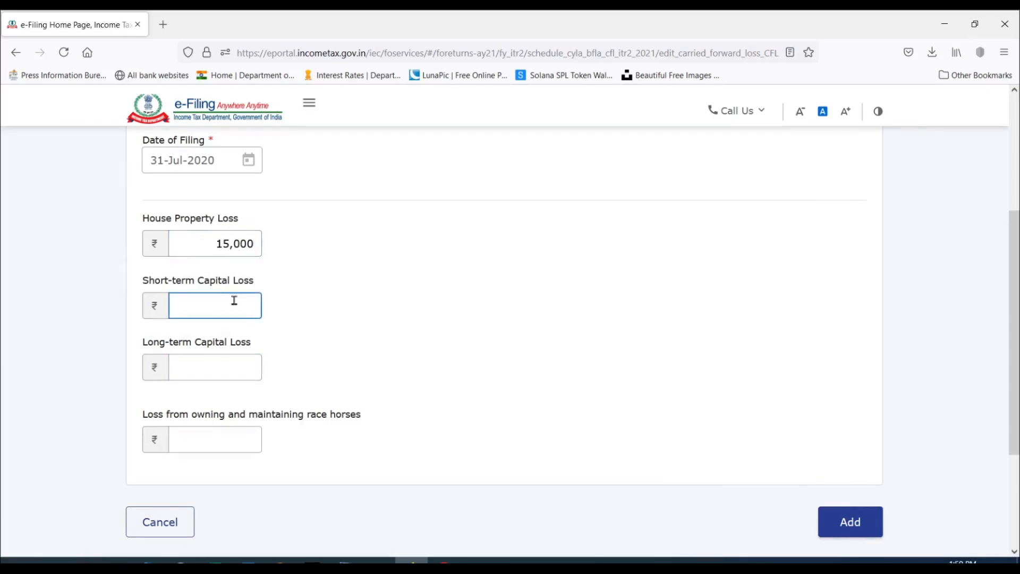
{"action": "type", "text": "3000"}
{"action": "left_click", "coordinate": [216, 367]}
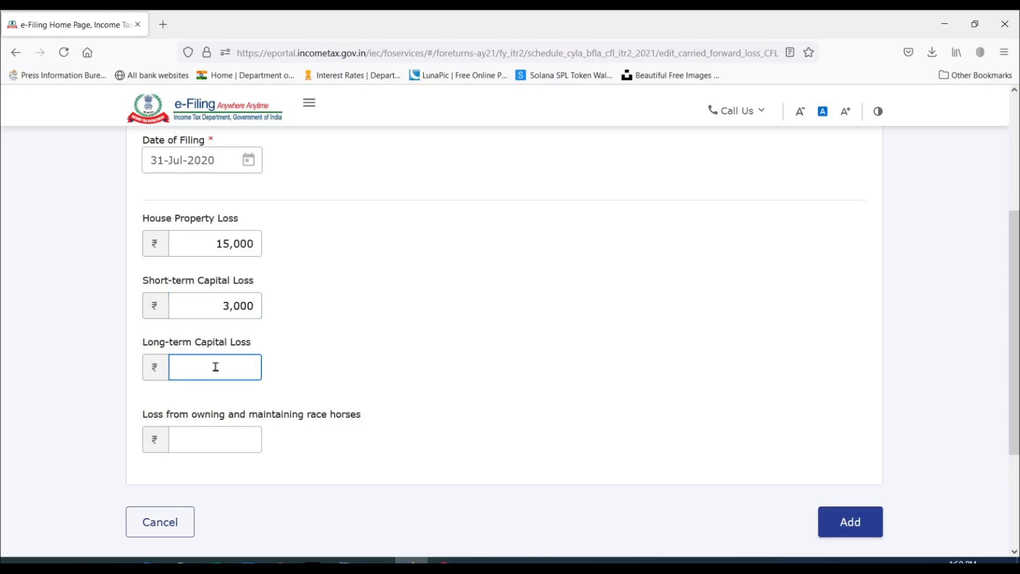
{"action": "type", "text": "400000"}
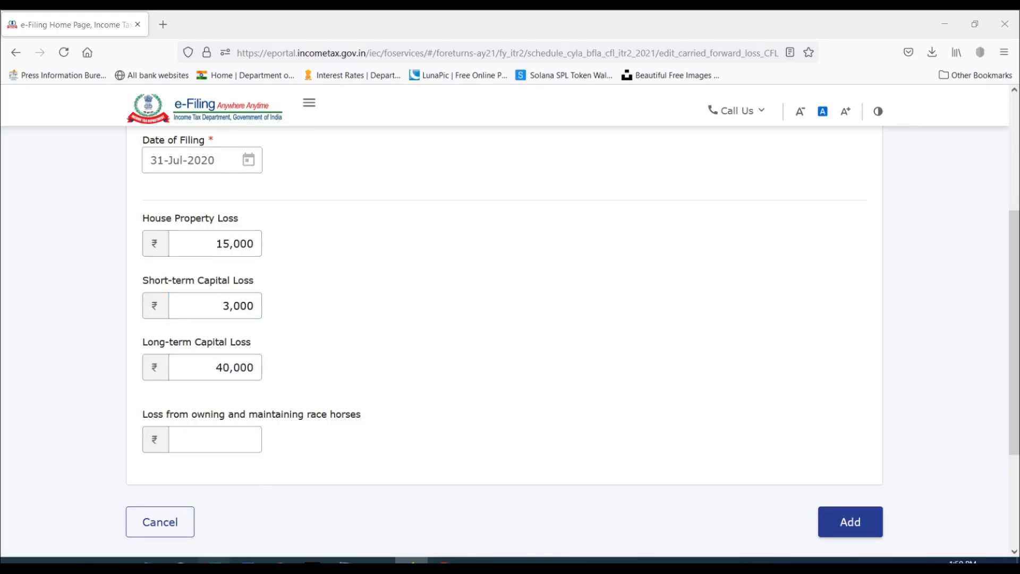
Check the losses against the Previous year Loss sheet in Excel, set the short-term capital loss to ₹30,000 and add the entry to Schedule CFL.
{"action": "left_click", "coordinate": [214, 562]}
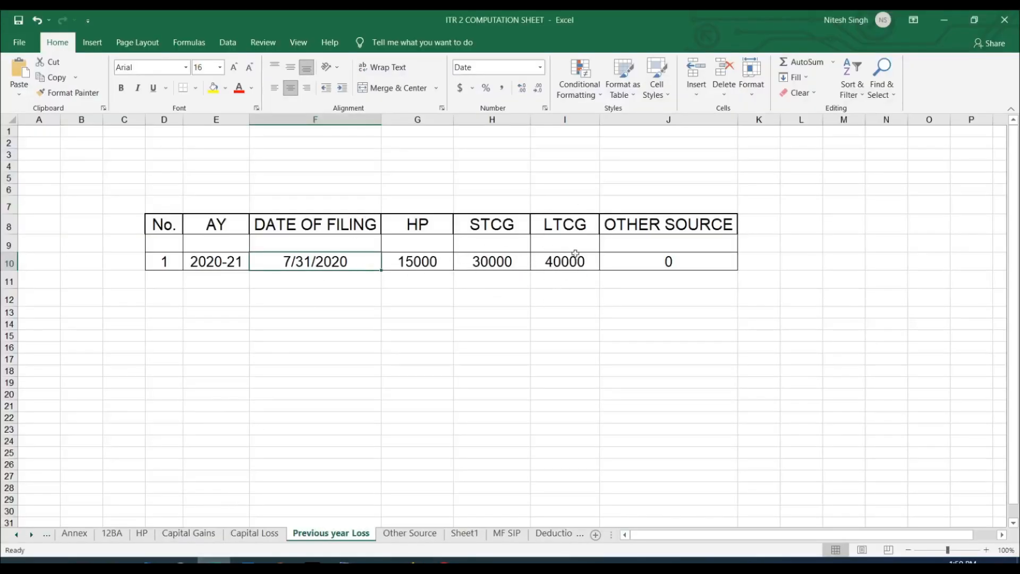
{"action": "left_click", "coordinate": [412, 562]}
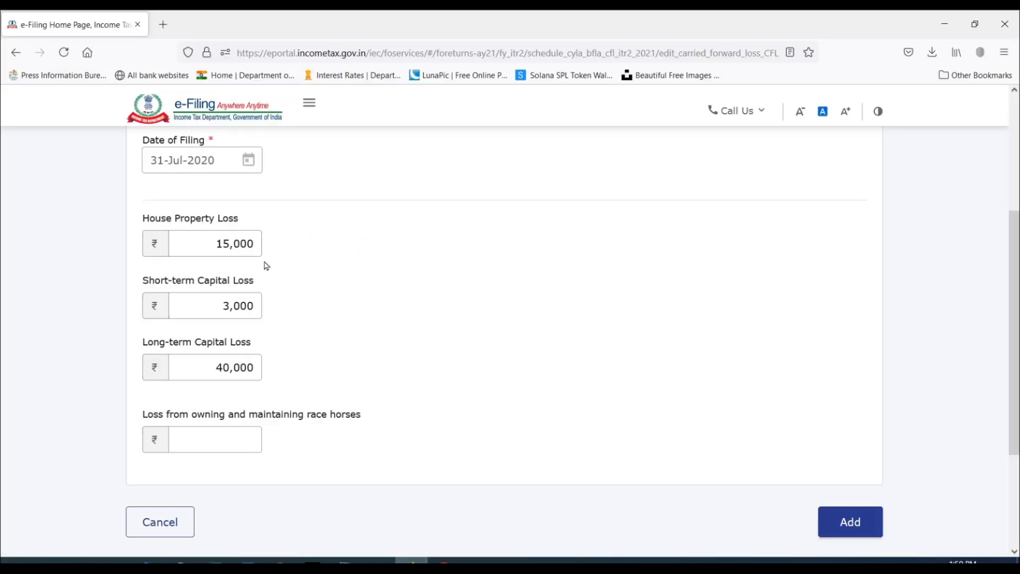
{"action": "left_click", "coordinate": [256, 311]}
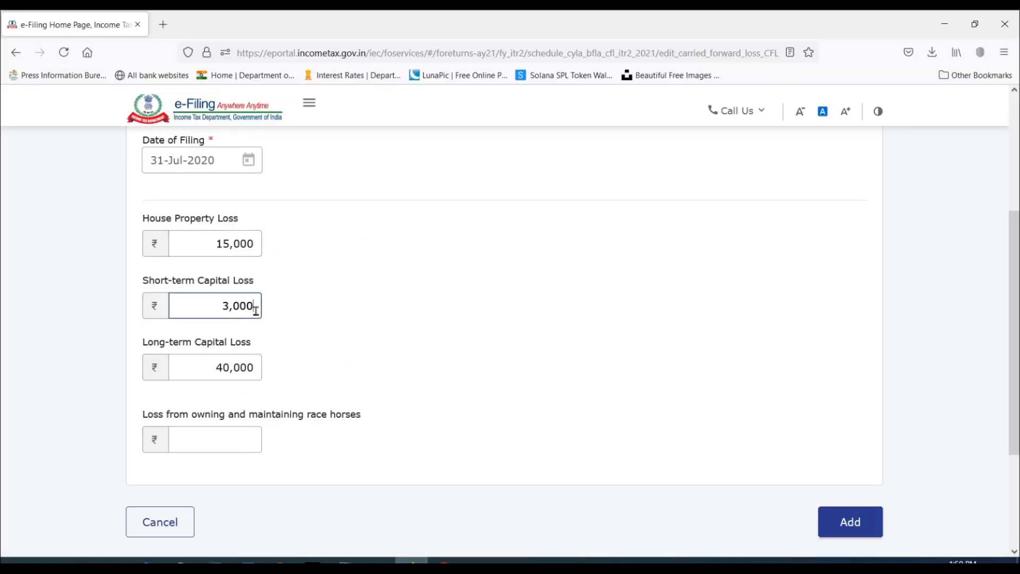
{"action": "type", "text": "0"}
{"action": "left_click", "coordinate": [616, 388]}
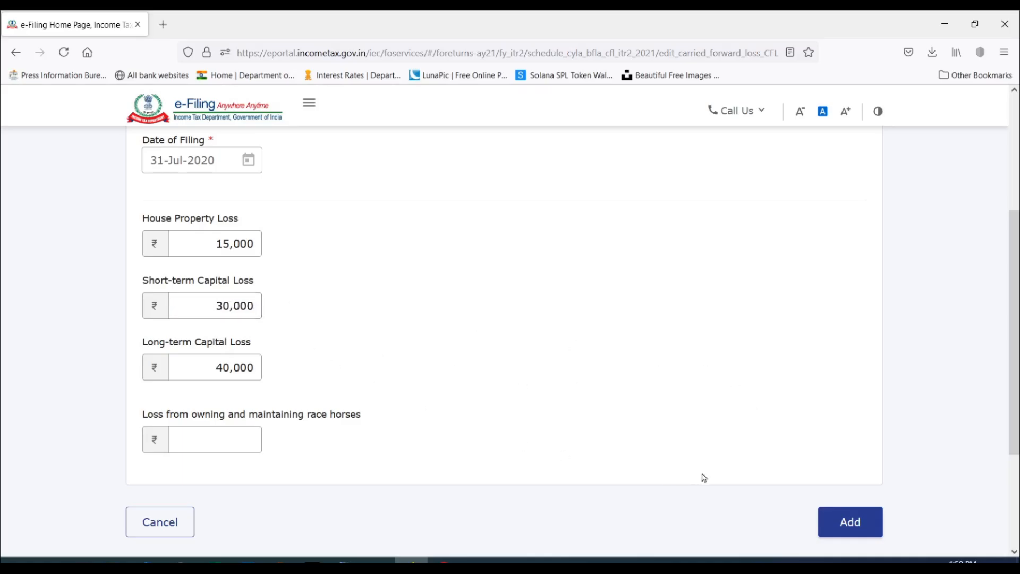
{"action": "left_click", "coordinate": [853, 522]}
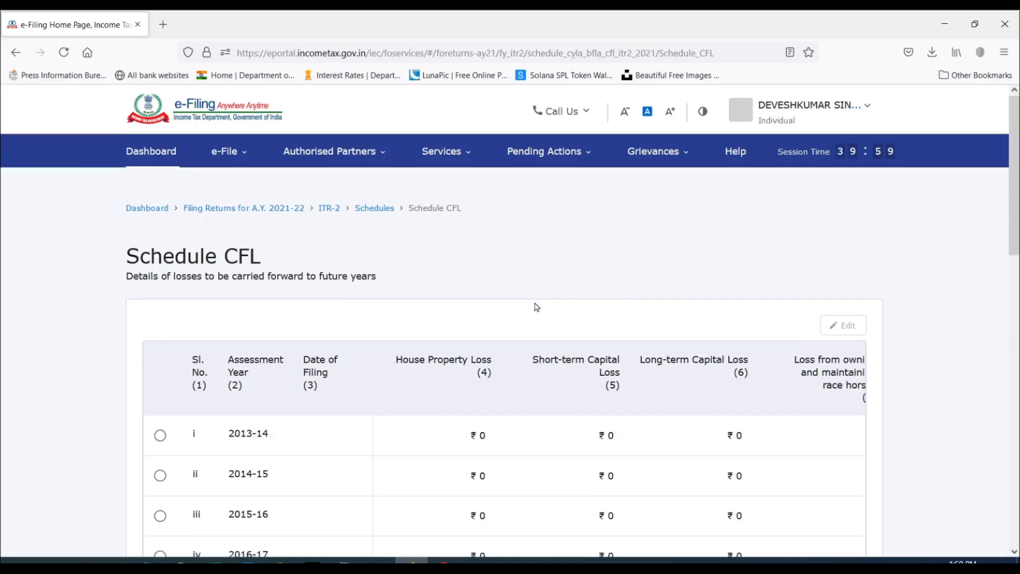
{"action": "scroll", "coordinate": [535, 306], "scroll_direction": "down", "scroll_amount": 5}
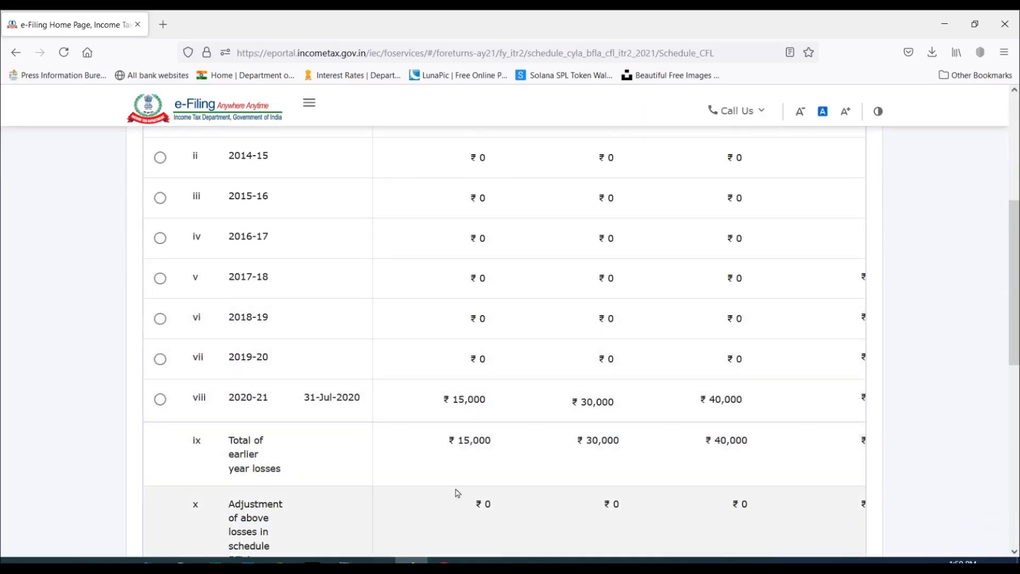
Compute the set off for the losses entered in Schedule CFL and return to the schedule list.
{"action": "scroll", "coordinate": [641, 237], "scroll_direction": "down", "scroll_amount": 4}
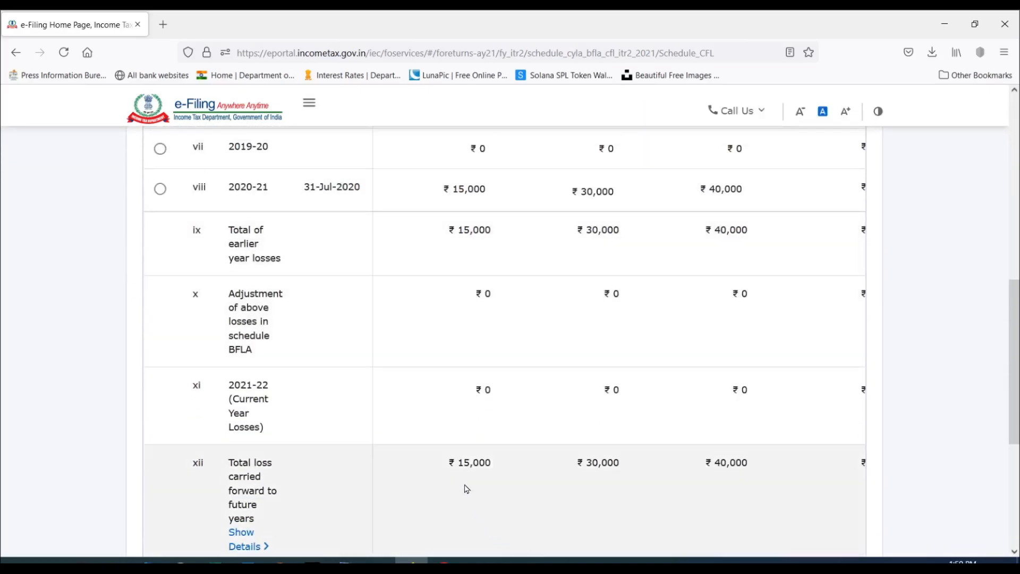
{"action": "scroll", "coordinate": [740, 399], "scroll_direction": "down", "scroll_amount": 5}
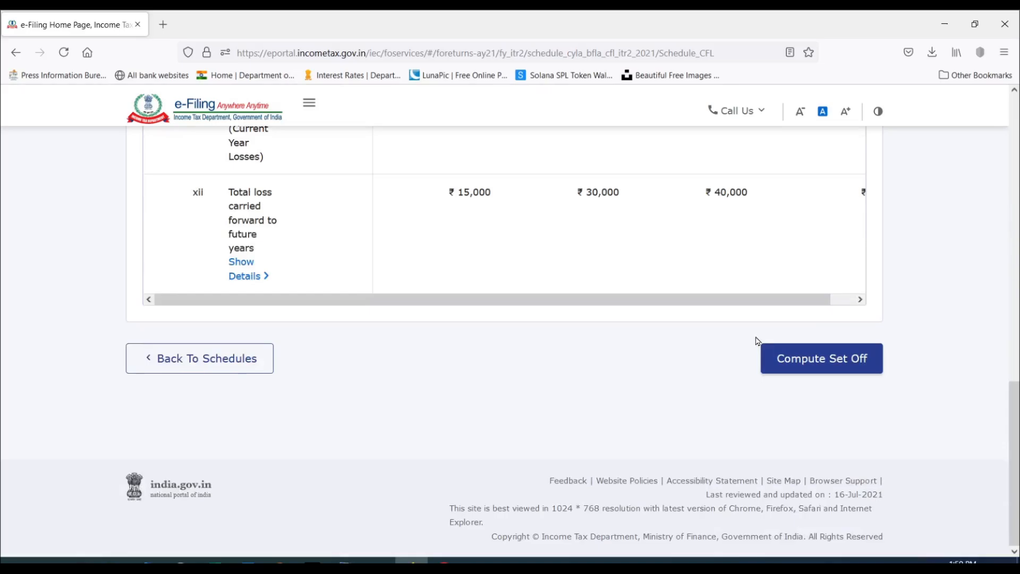
{"action": "left_click", "coordinate": [828, 366]}
Open Schedule BFLA and examine the brought forward loss set off and the remaining income for each head of income.
{"action": "scroll", "coordinate": [708, 319], "scroll_direction": "down", "scroll_amount": 12}
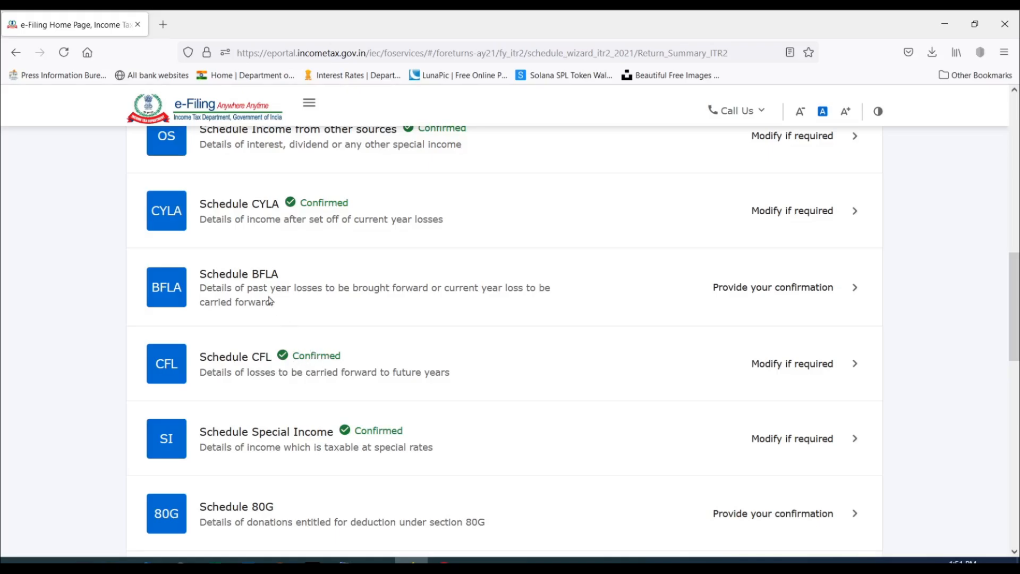
{"action": "left_click", "coordinate": [808, 292]}
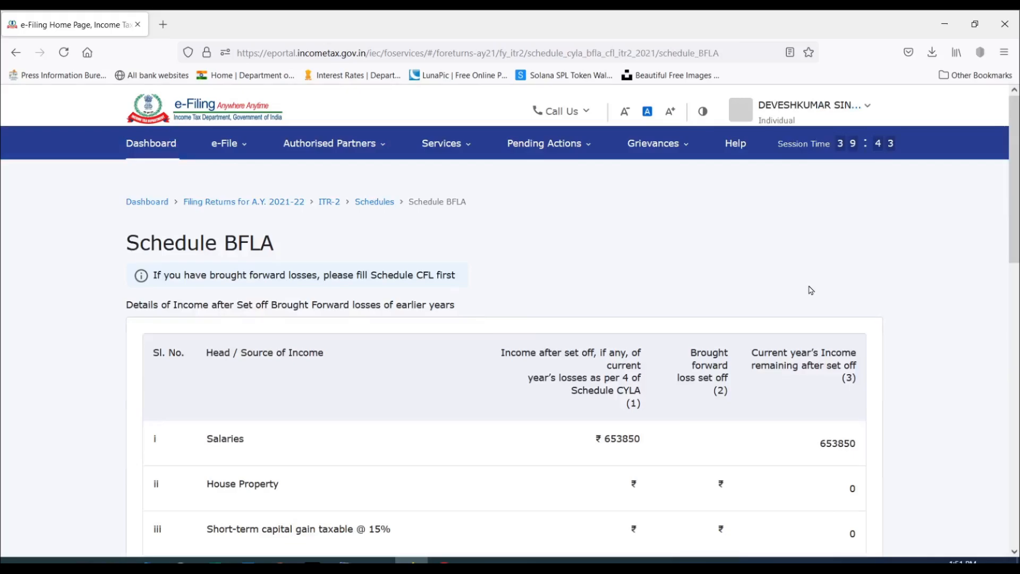
{"action": "scroll", "coordinate": [645, 257], "scroll_direction": "down", "scroll_amount": 3}
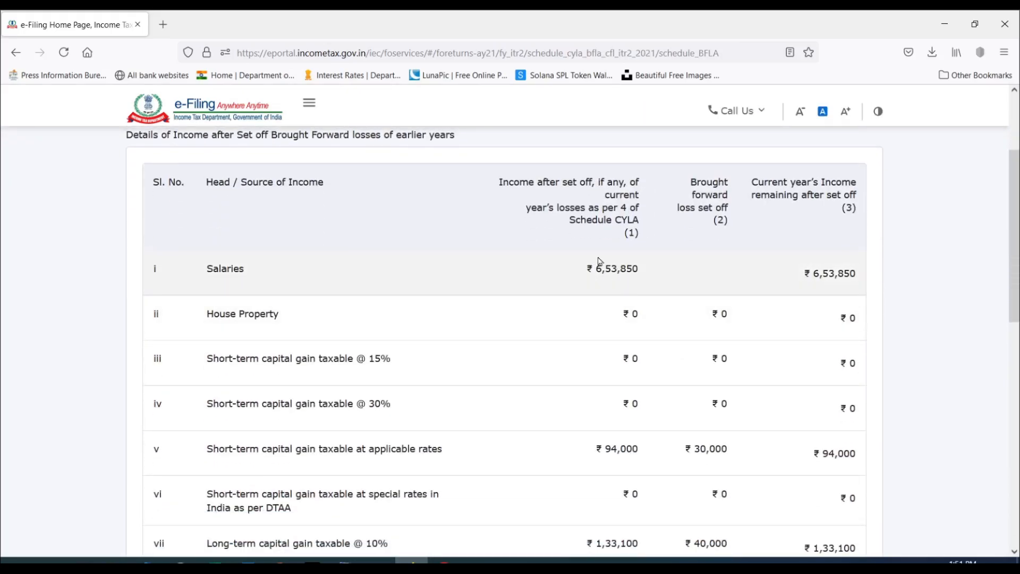
{"action": "scroll", "coordinate": [685, 265], "scroll_direction": "down", "scroll_amount": 3}
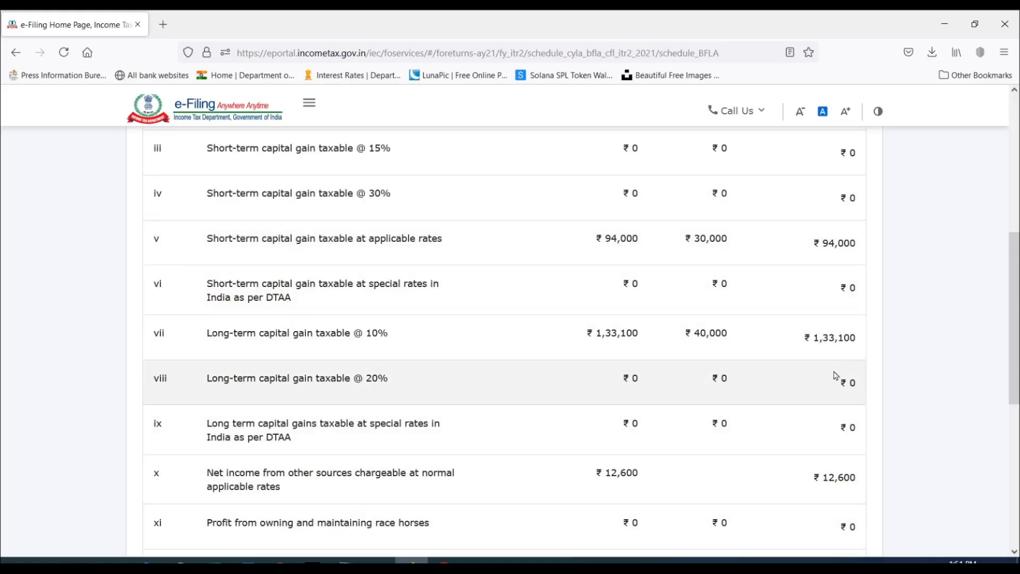
{"action": "scroll", "coordinate": [838, 318], "scroll_direction": "down", "scroll_amount": 3}
{"action": "scroll", "coordinate": [838, 244], "scroll_direction": "up", "scroll_amount": 5}
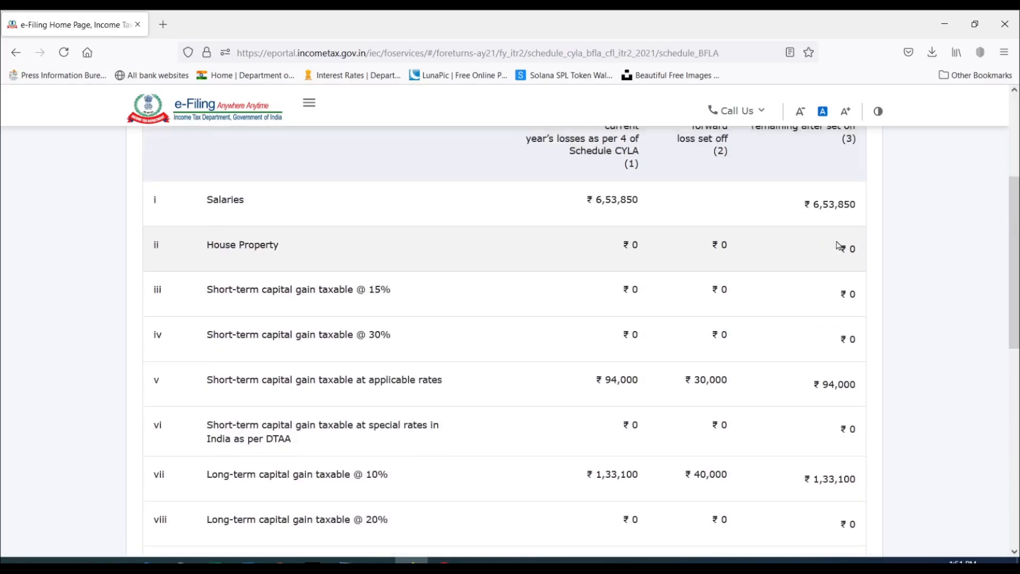
{"action": "scroll", "coordinate": [838, 244], "scroll_direction": "up", "scroll_amount": 3}
{"action": "scroll", "coordinate": [840, 244], "scroll_direction": "down", "scroll_amount": 3}
{"action": "scroll", "coordinate": [828, 188], "scroll_direction": "up", "scroll_amount": 2}
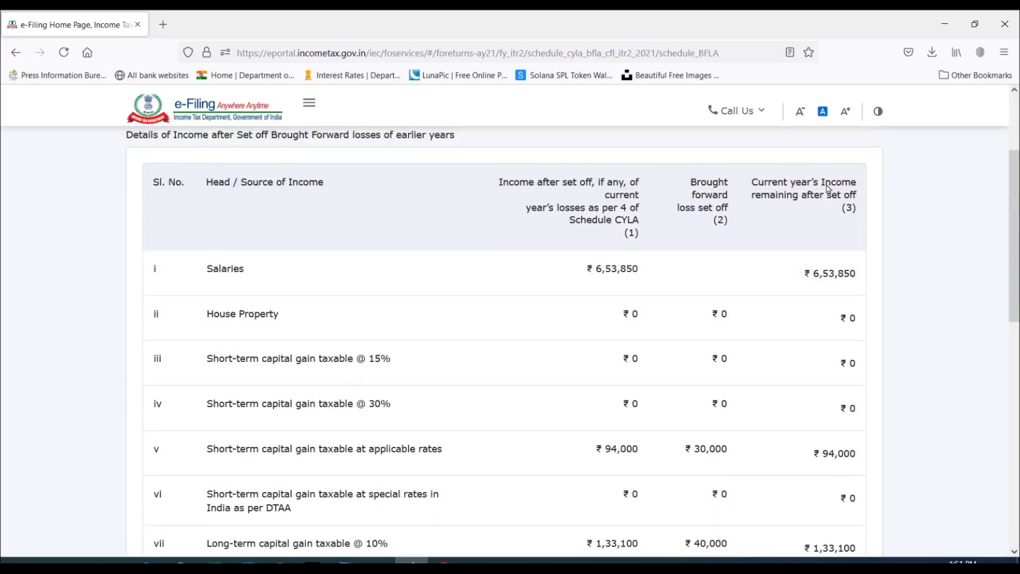
Review the remaining Schedule BFLA rows and compute the set off of brought forward losses to confirm the schedule.
{"action": "scroll", "coordinate": [824, 195], "scroll_direction": "down", "scroll_amount": 3}
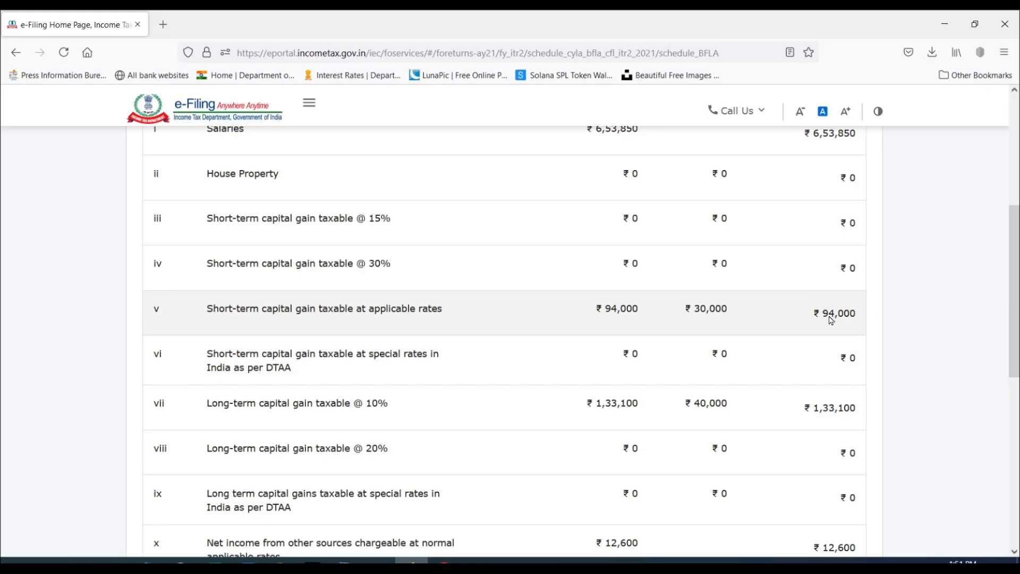
{"action": "scroll", "coordinate": [837, 308], "scroll_direction": "down", "scroll_amount": 2}
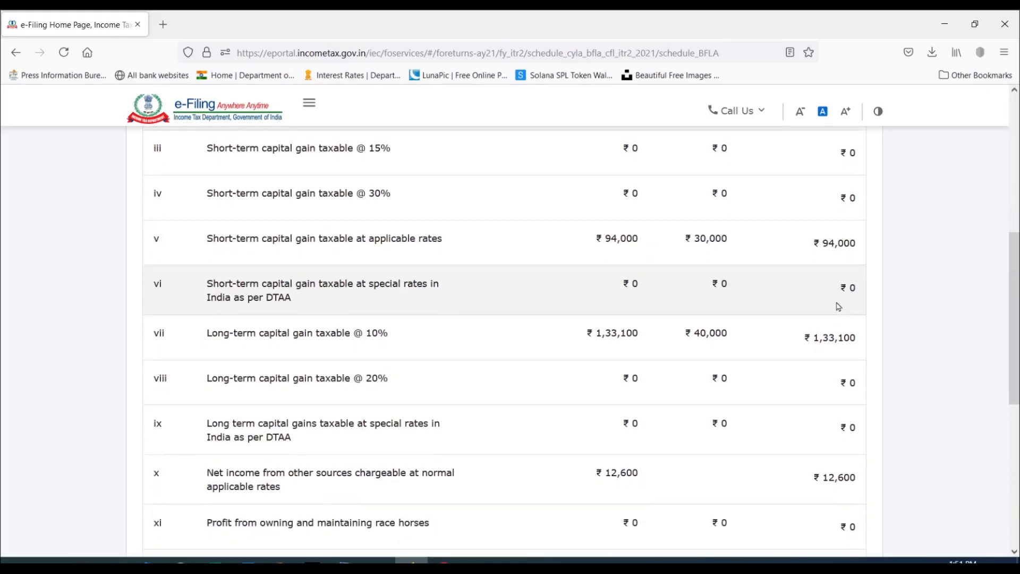
{"action": "scroll", "coordinate": [829, 264], "scroll_direction": "down", "scroll_amount": 6}
{"action": "scroll", "coordinate": [829, 319], "scroll_direction": "up", "scroll_amount": 6}
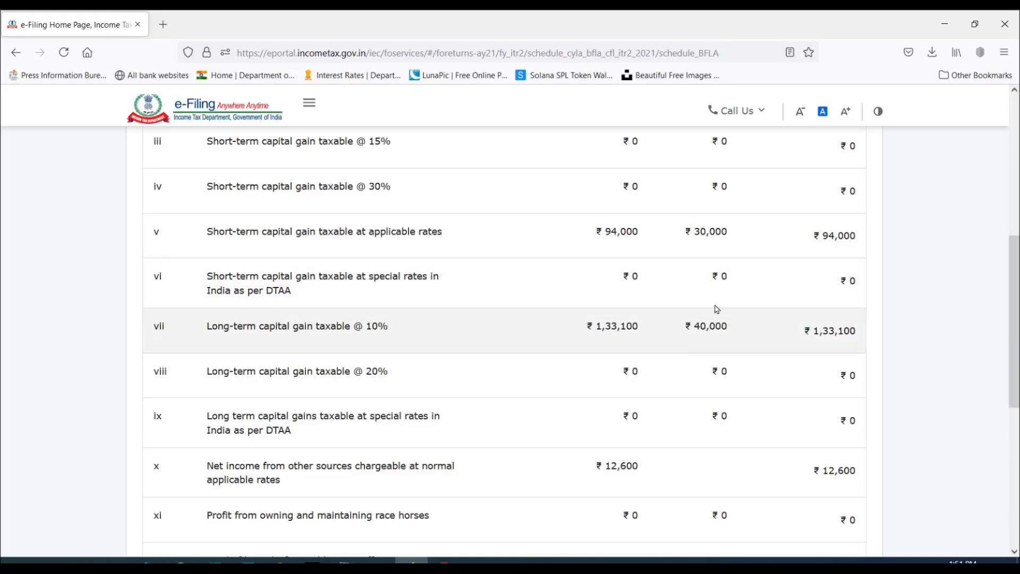
{"action": "scroll", "coordinate": [734, 324], "scroll_direction": "down", "scroll_amount": 5}
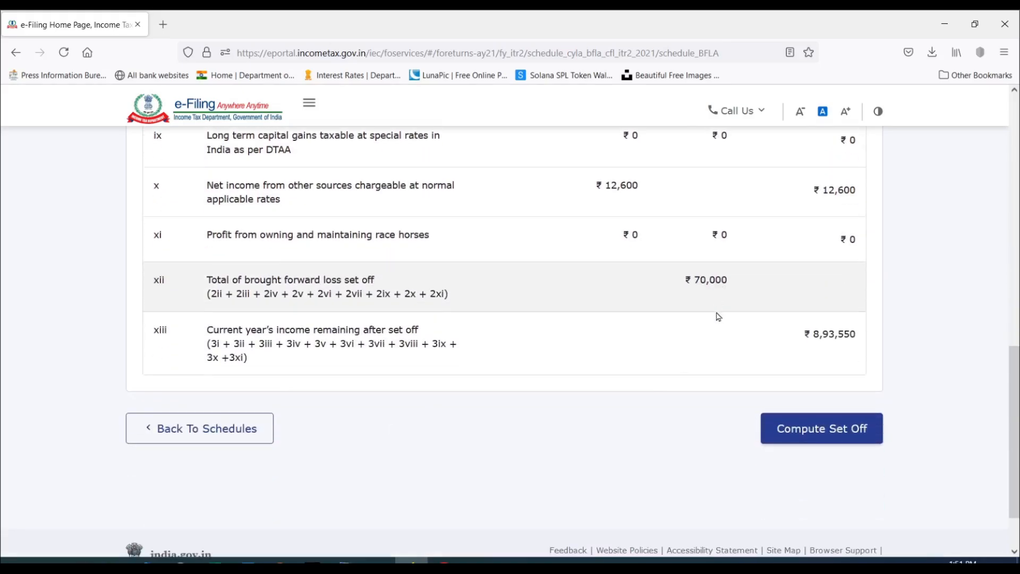
{"action": "left_click", "coordinate": [793, 426]}
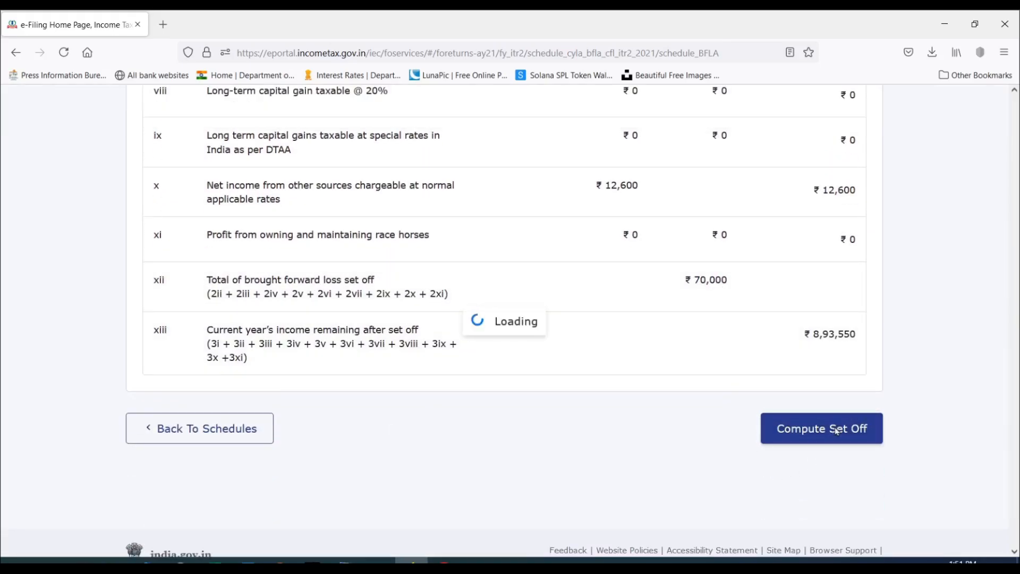
Reopen Schedule BFLA and check the recalculated short-term and long-term capital gains remaining after set off.
{"action": "scroll", "coordinate": [583, 359], "scroll_direction": "down", "scroll_amount": 10}
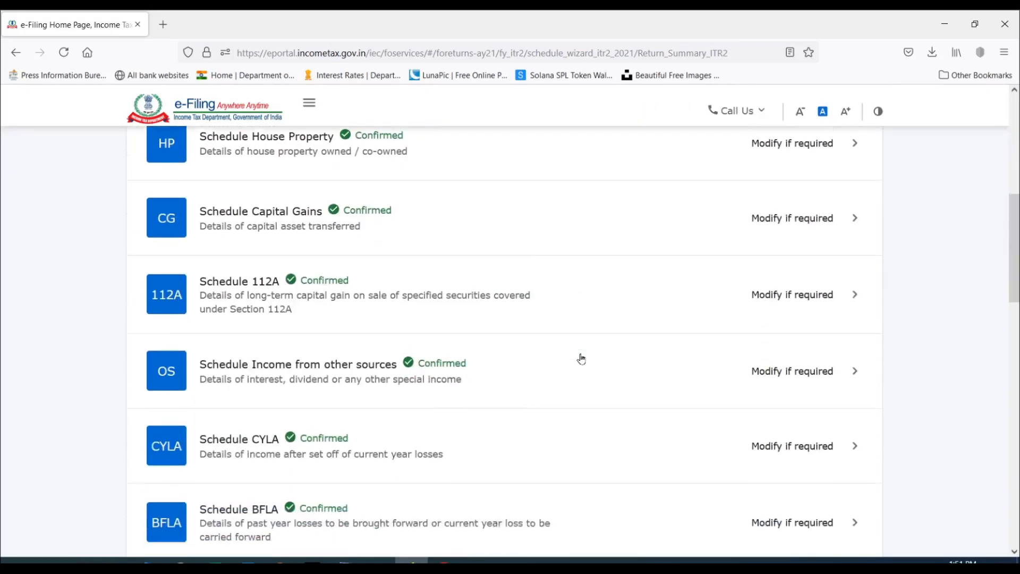
{"action": "left_click", "coordinate": [850, 365]}
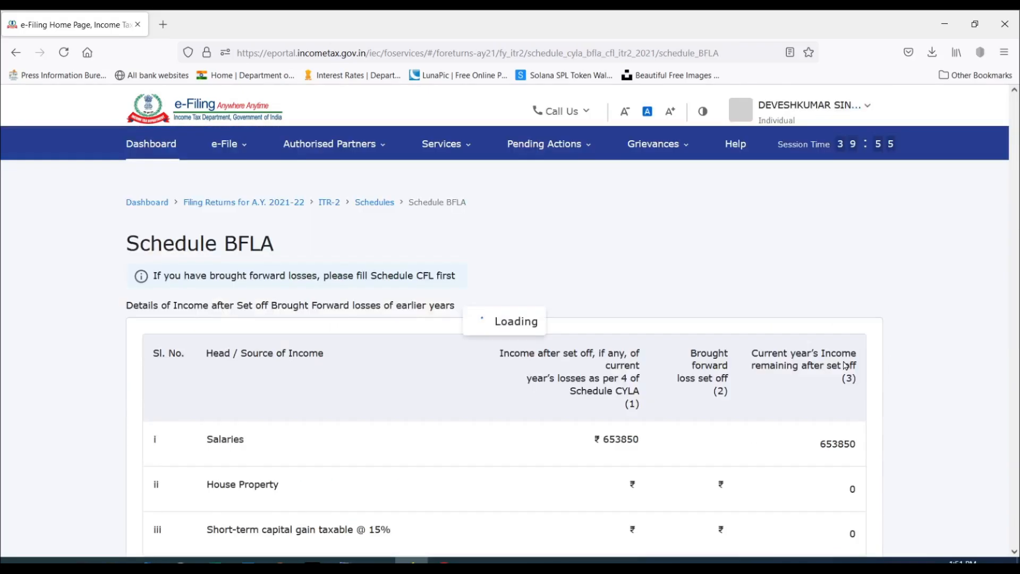
{"action": "scroll", "coordinate": [712, 310], "scroll_direction": "down", "scroll_amount": 5}
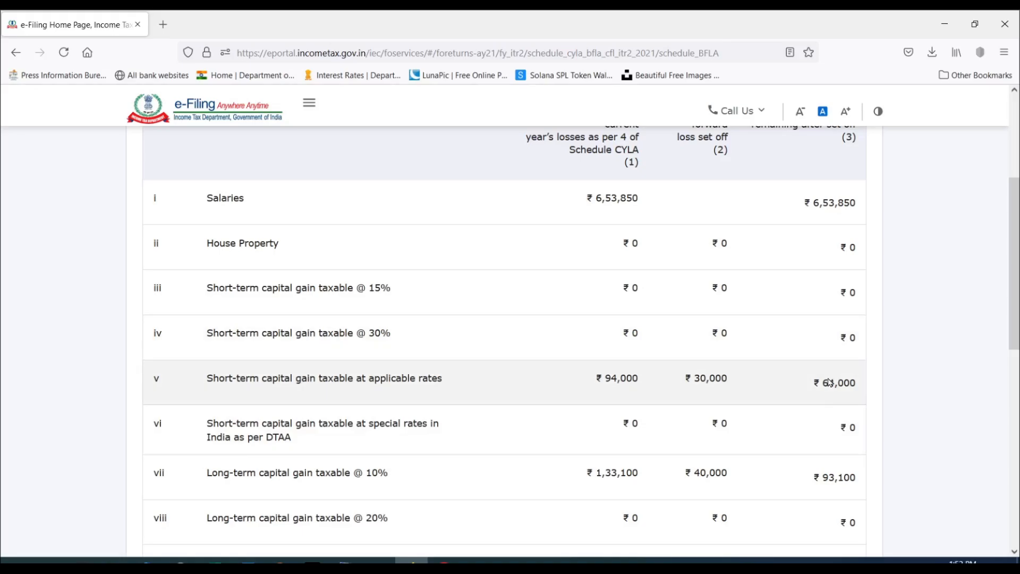
{"action": "scroll", "coordinate": [833, 367], "scroll_direction": "down", "scroll_amount": 3}
{"action": "scroll", "coordinate": [827, 340], "scroll_direction": "up", "scroll_amount": 2}
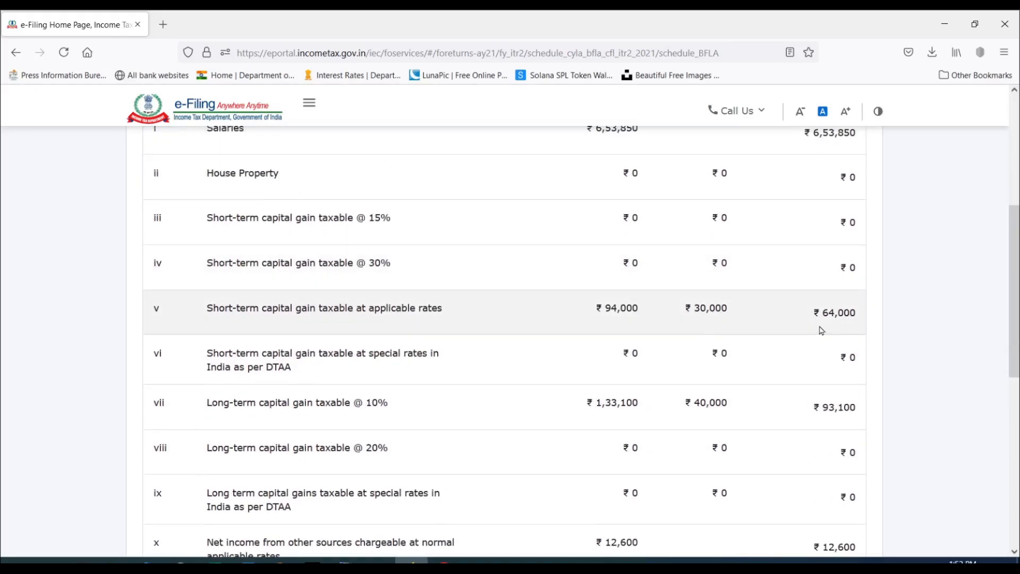
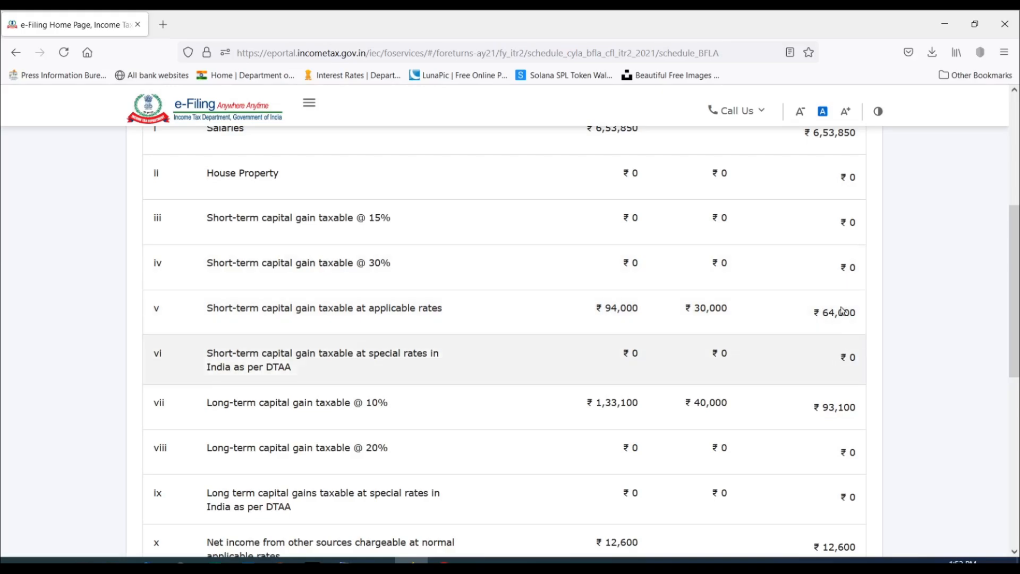
Review the brought forward loss set-off in Schedule BFLA and compute the set off.
{"action": "scroll", "coordinate": [834, 301], "scroll_direction": "down", "scroll_amount": 2}
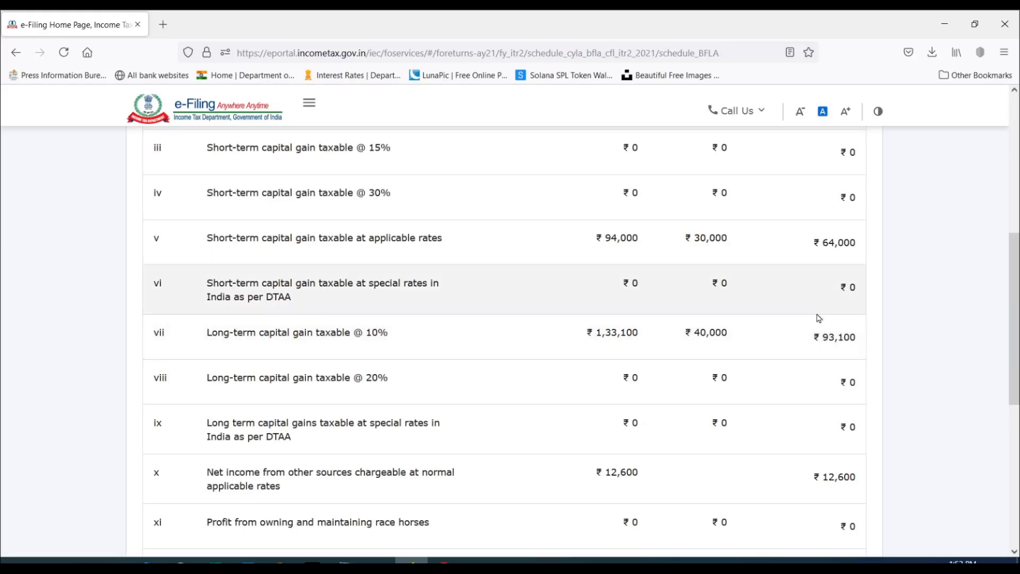
{"action": "scroll", "coordinate": [828, 346], "scroll_direction": "down", "scroll_amount": 2}
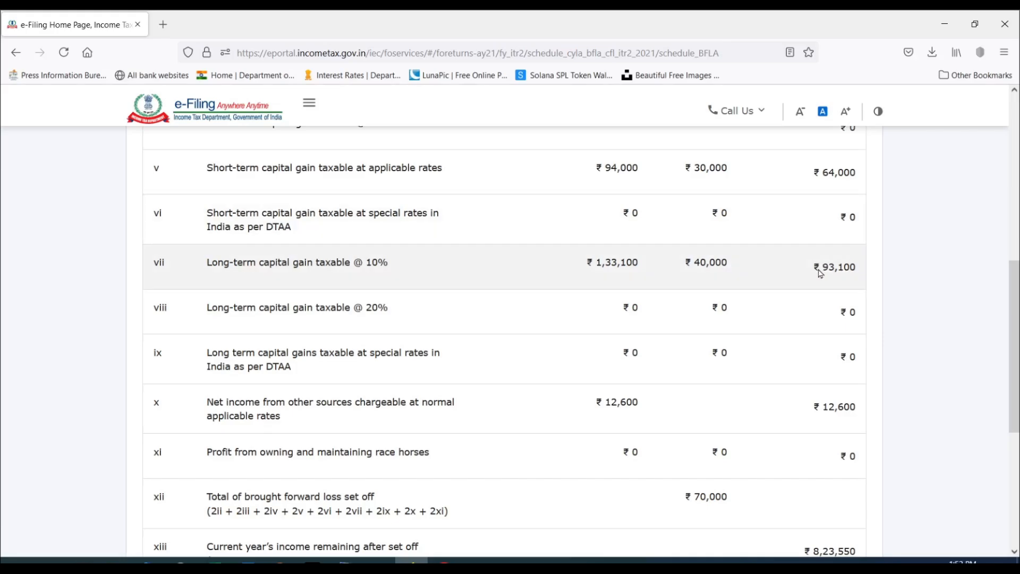
{"action": "scroll", "coordinate": [819, 272], "scroll_direction": "down", "scroll_amount": 2}
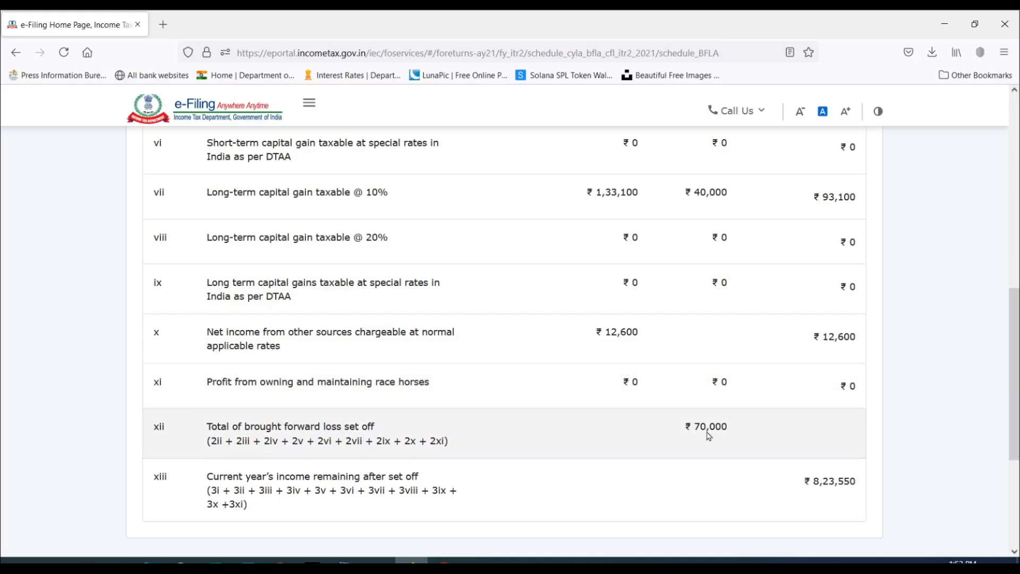
{"action": "scroll", "coordinate": [713, 420], "scroll_direction": "down", "scroll_amount": 4}
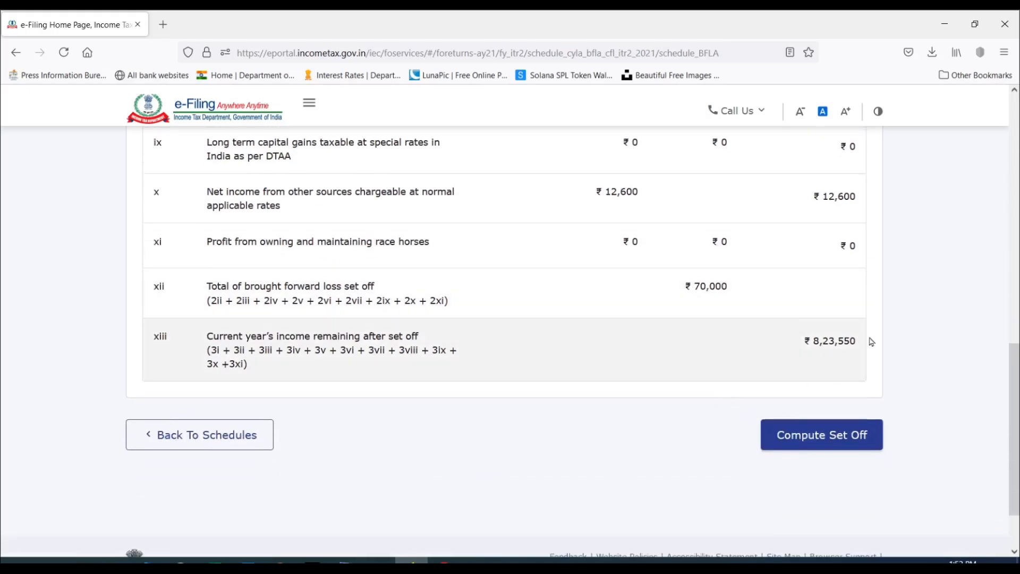
{"action": "left_click", "coordinate": [833, 444]}
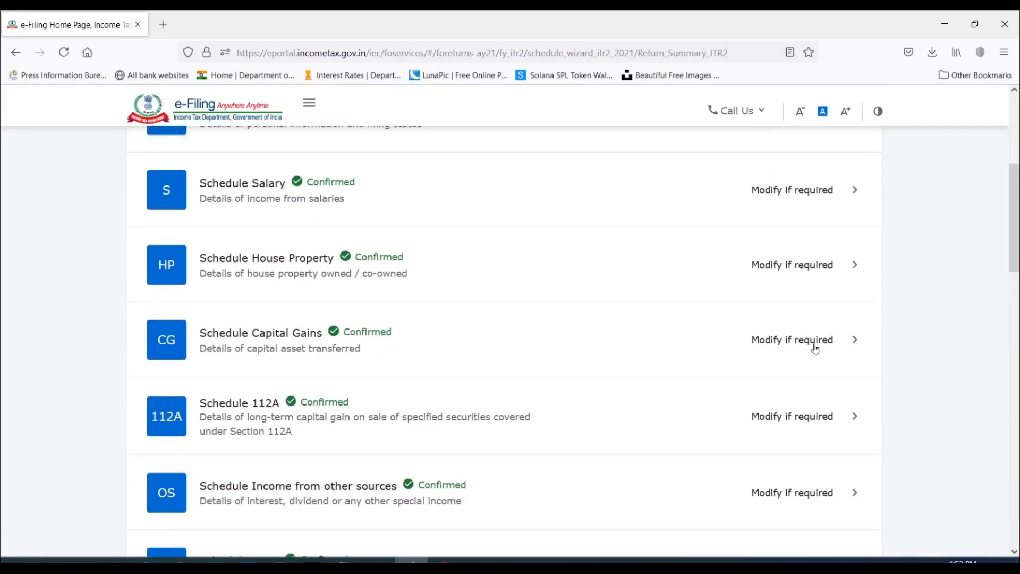
Open Schedule Capital Gains for modification and expand section F on accrual/receipt of capital gain.
{"action": "left_click", "coordinate": [833, 341]}
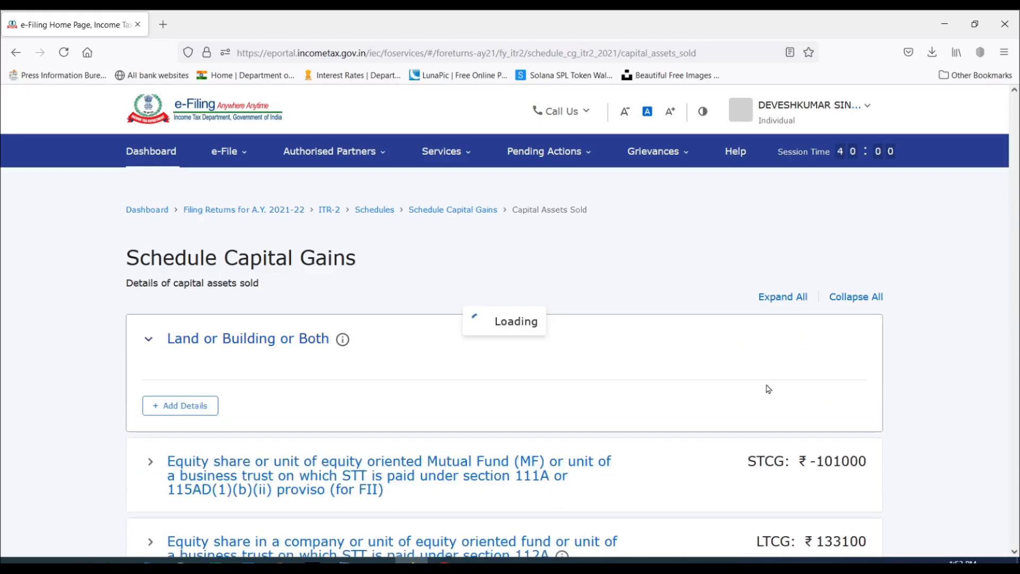
{"action": "scroll", "coordinate": [797, 331], "scroll_direction": "down", "scroll_amount": 4}
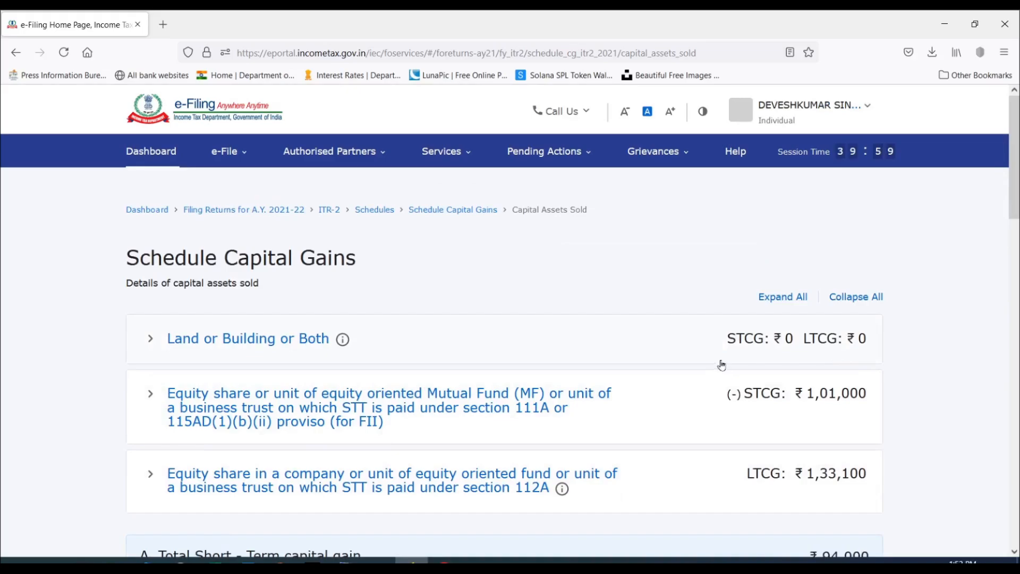
{"action": "scroll", "coordinate": [733, 316], "scroll_direction": "down", "scroll_amount": 5}
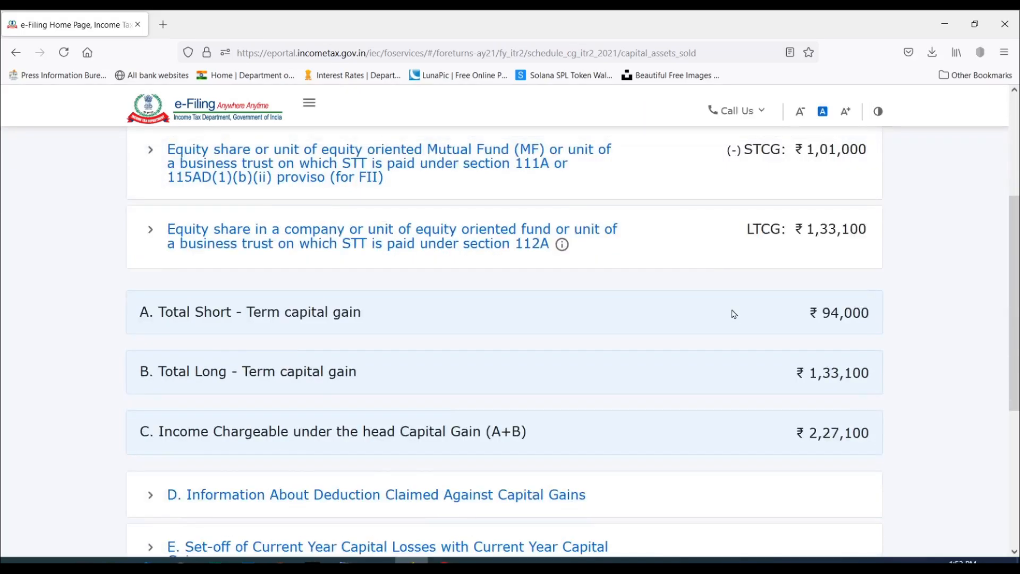
{"action": "scroll", "coordinate": [733, 313], "scroll_direction": "down", "scroll_amount": 2}
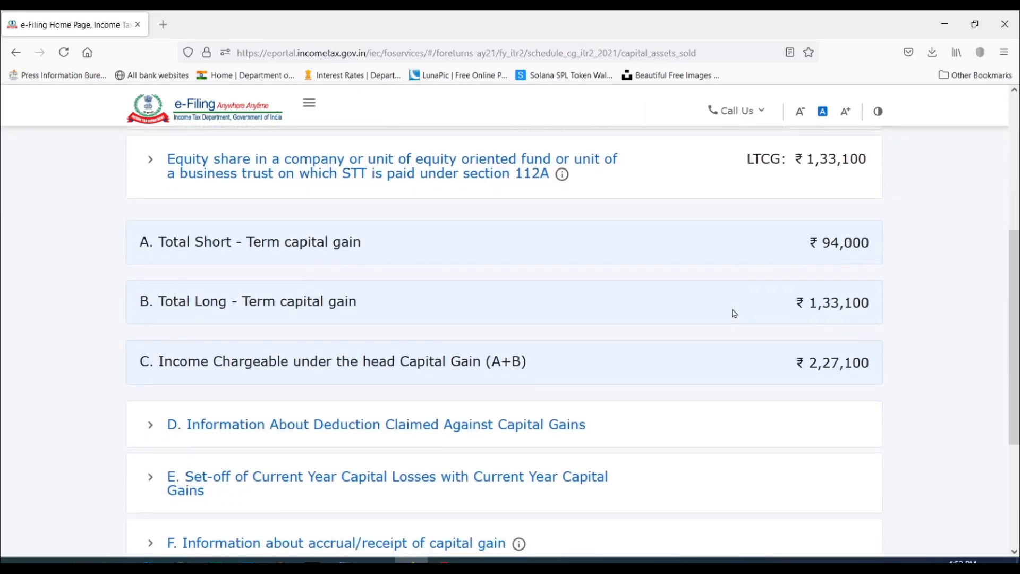
{"action": "scroll", "coordinate": [732, 312], "scroll_direction": "down", "scroll_amount": 3}
{"action": "scroll", "coordinate": [730, 312], "scroll_direction": "down", "scroll_amount": 1}
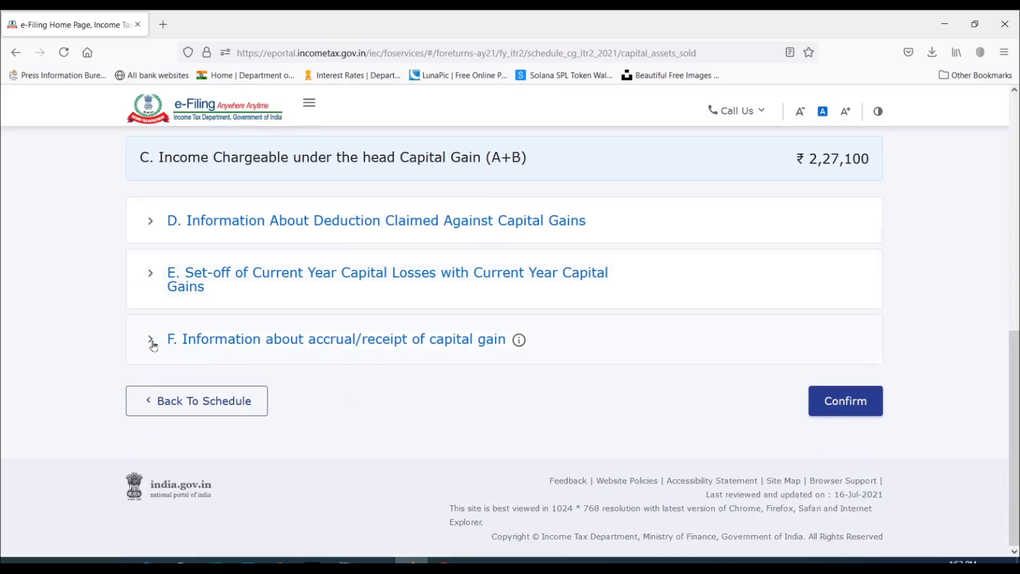
{"action": "left_click", "coordinate": [152, 343]}
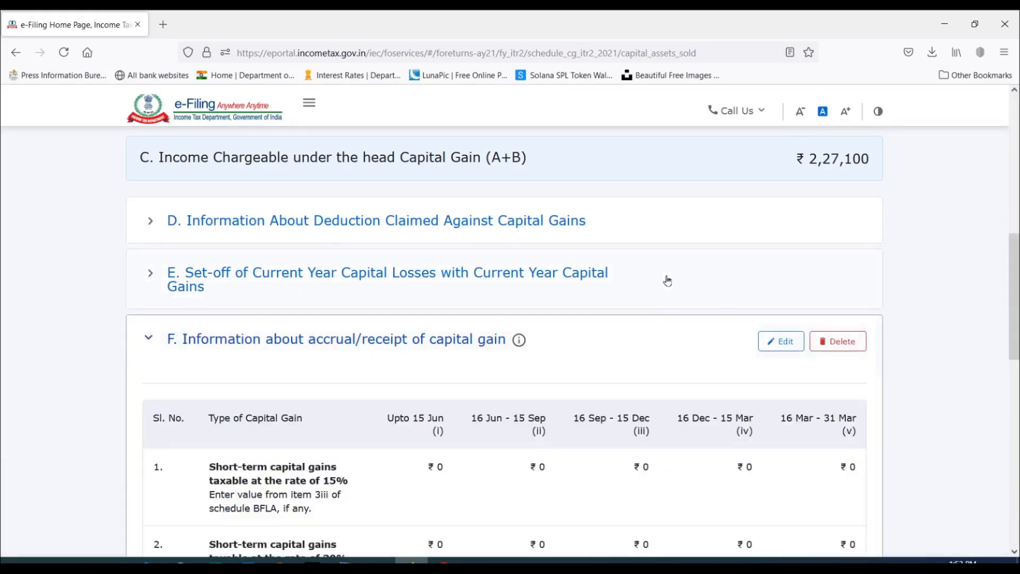
Edit section F and set short-term capital gains taxable at applicable rates for 16 Sep - 15 Dec to 64,000.
{"action": "scroll", "coordinate": [668, 281], "scroll_direction": "down", "scroll_amount": 5}
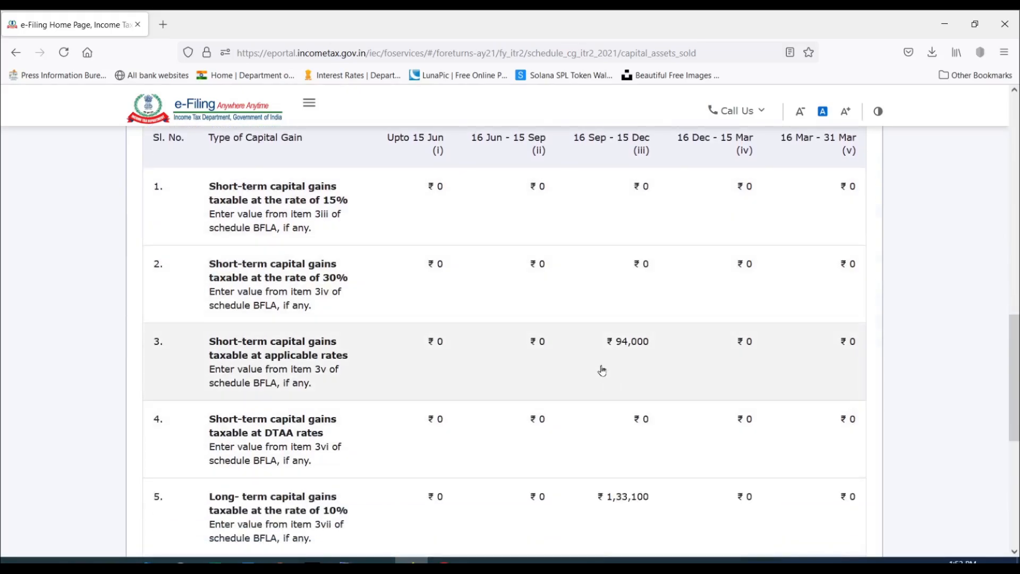
{"action": "scroll", "coordinate": [638, 330], "scroll_direction": "down", "scroll_amount": 3}
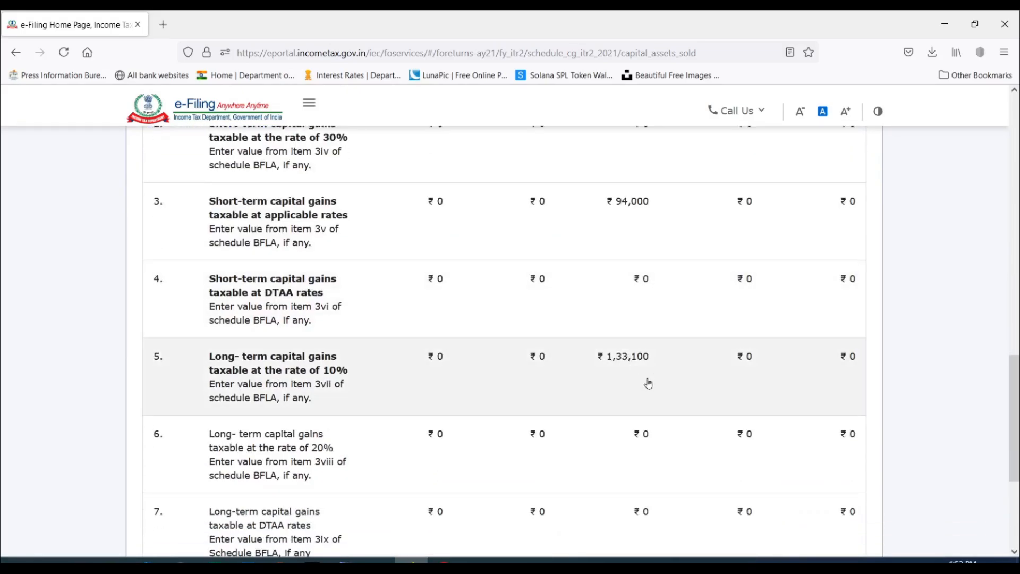
{"action": "scroll", "coordinate": [642, 372], "scroll_direction": "up", "scroll_amount": 5}
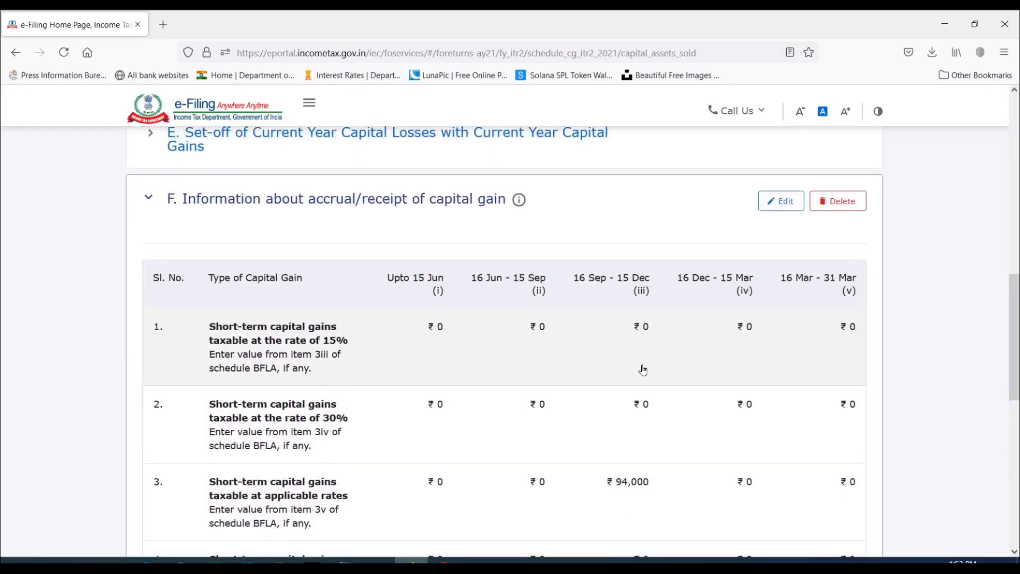
{"action": "left_click", "coordinate": [780, 201]}
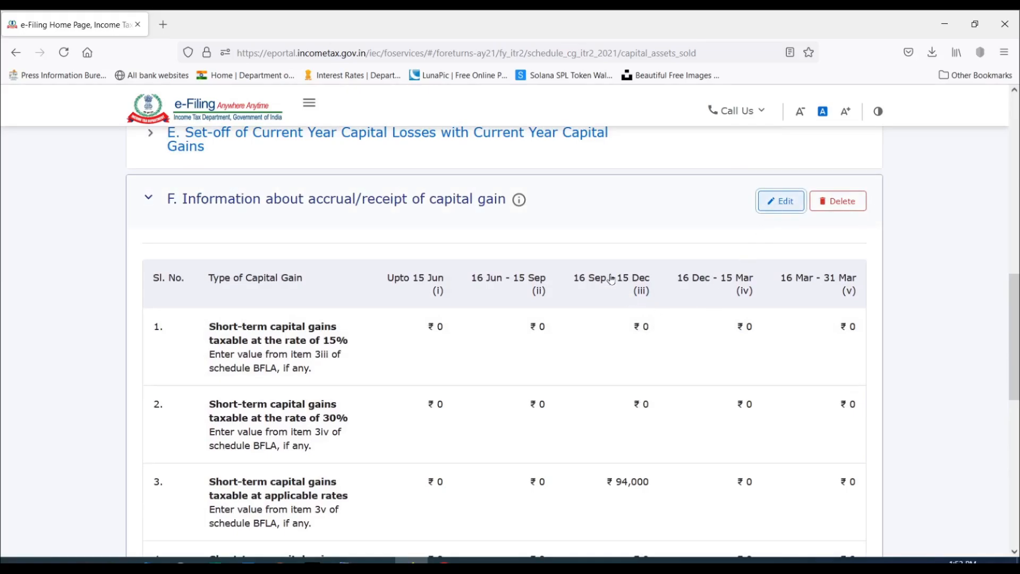
{"action": "scroll", "coordinate": [611, 279], "scroll_direction": "down", "scroll_amount": 6}
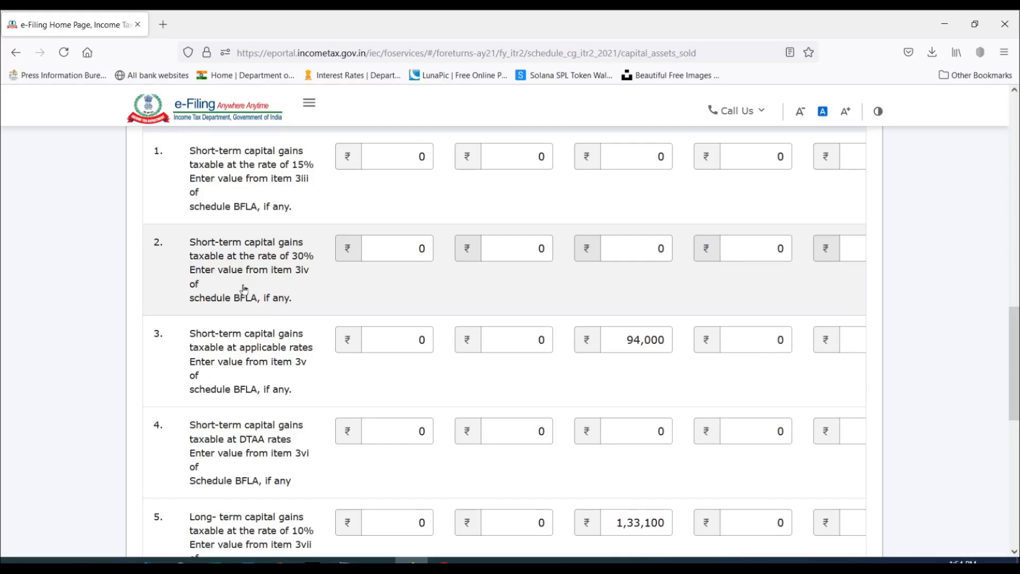
{"action": "left_click", "coordinate": [640, 342]}
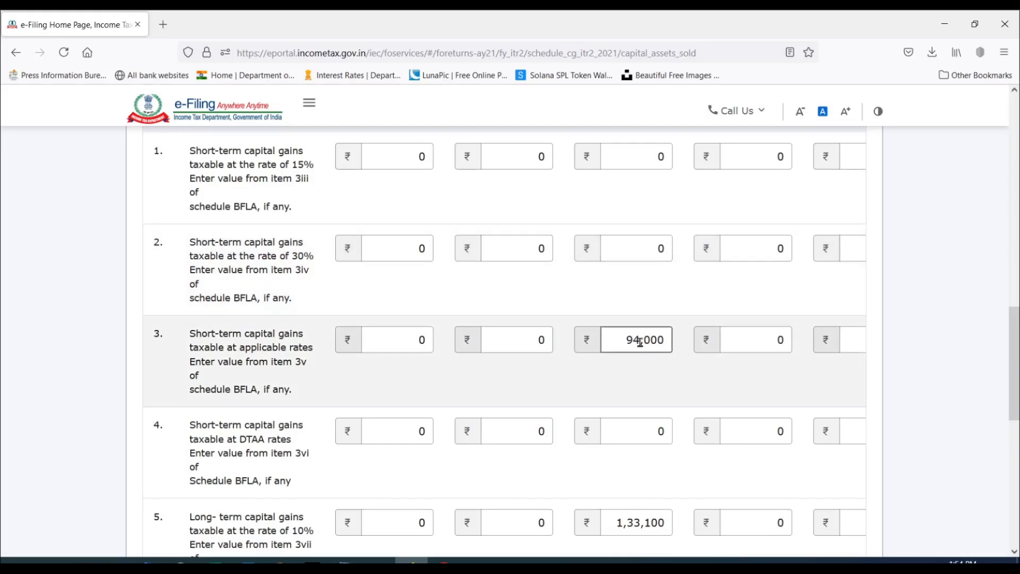
{"action": "left_click_drag", "start_coordinate": [634, 339], "coordinate": [630, 340]}
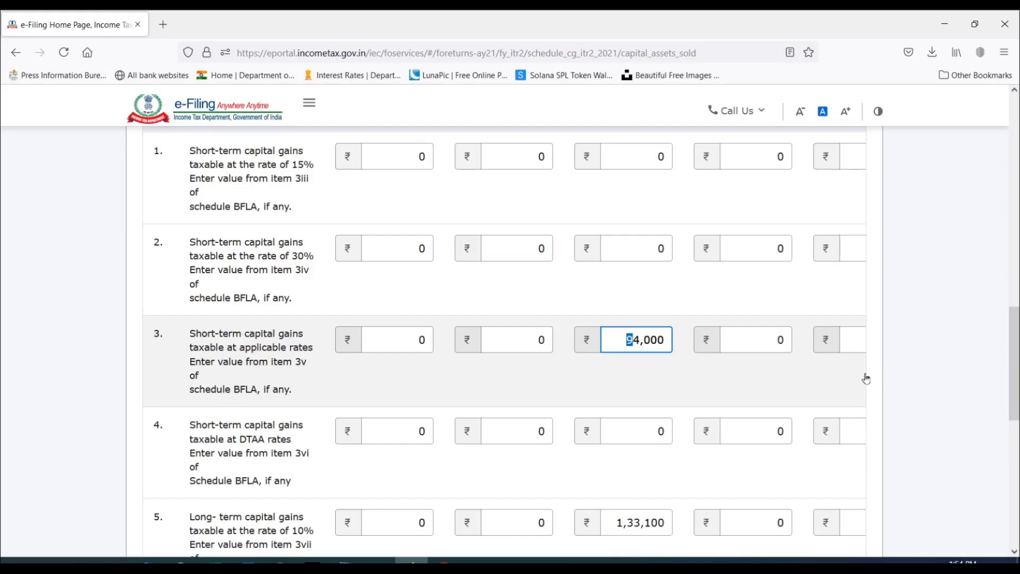
Set long-term capital gains taxable at 10% for 16 Sep - 15 Dec to 93,100 and save section F.
{"action": "scroll", "coordinate": [665, 319], "scroll_direction": "down", "scroll_amount": 5}
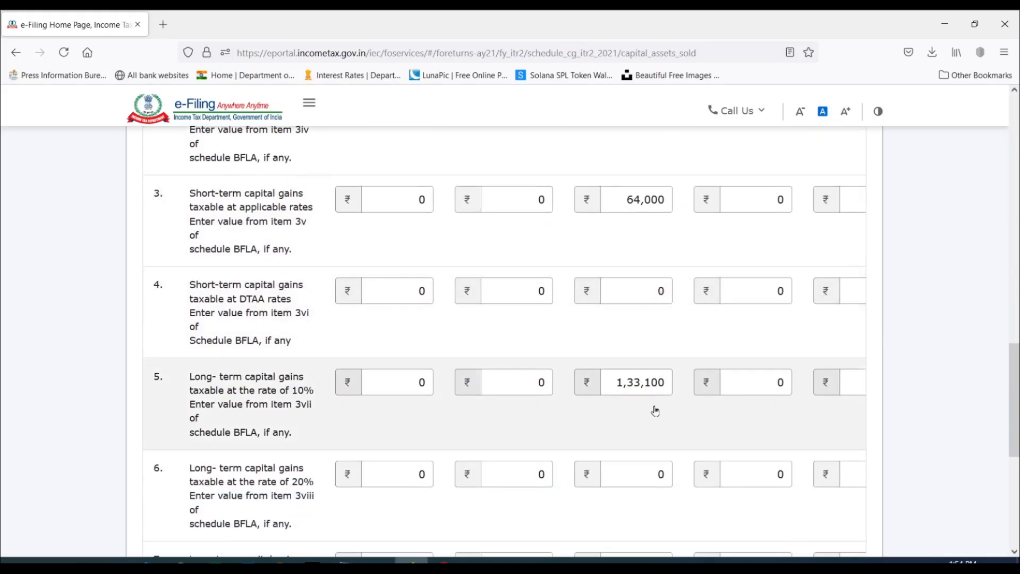
{"action": "left_click", "coordinate": [640, 382]}
{"action": "left_click_drag", "start_coordinate": [641, 382], "coordinate": [607, 382]}
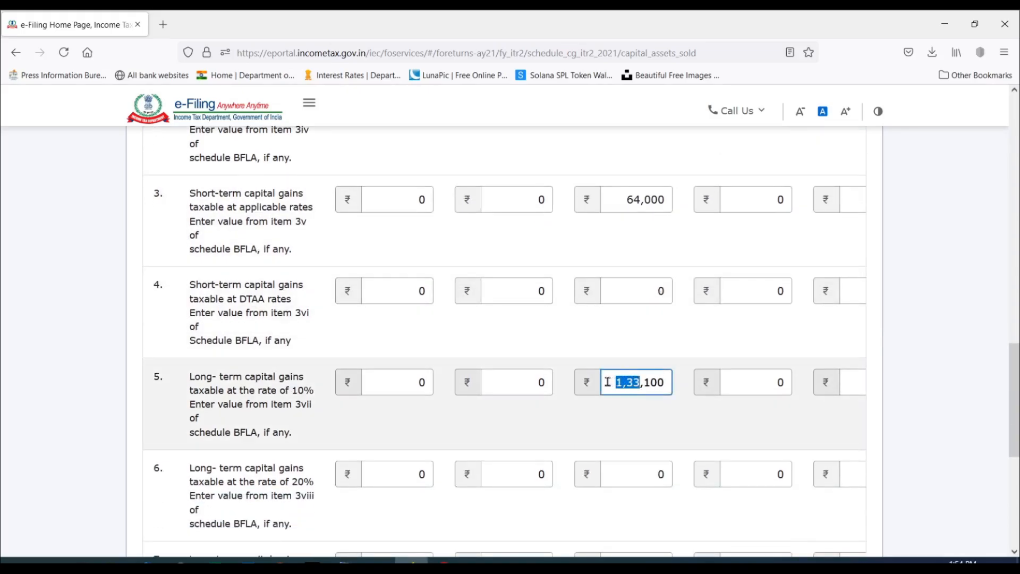
{"action": "type", "text": "93"}
{"action": "left_click", "coordinate": [675, 430]}
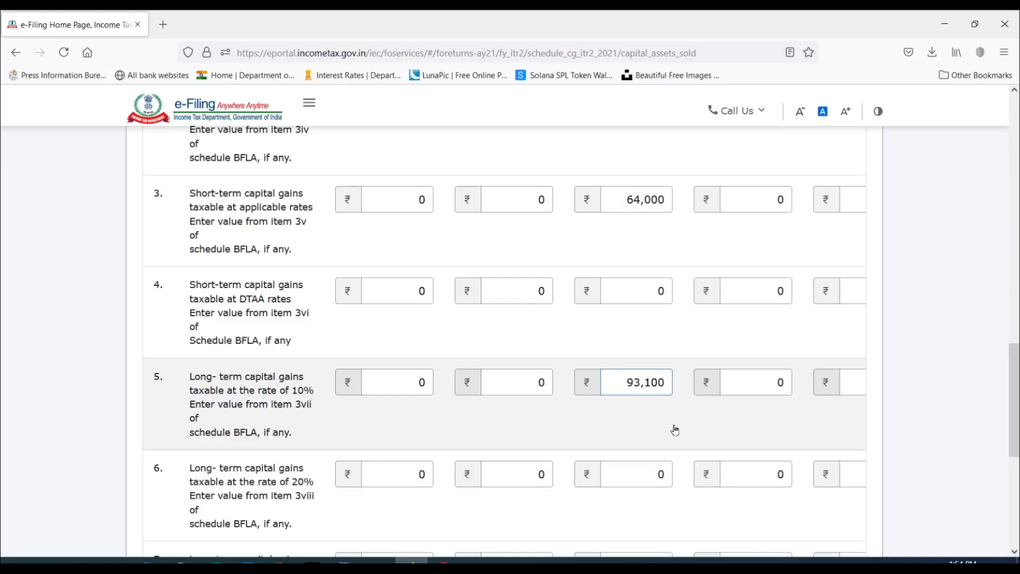
{"action": "scroll", "coordinate": [675, 430], "scroll_direction": "down", "scroll_amount": 4}
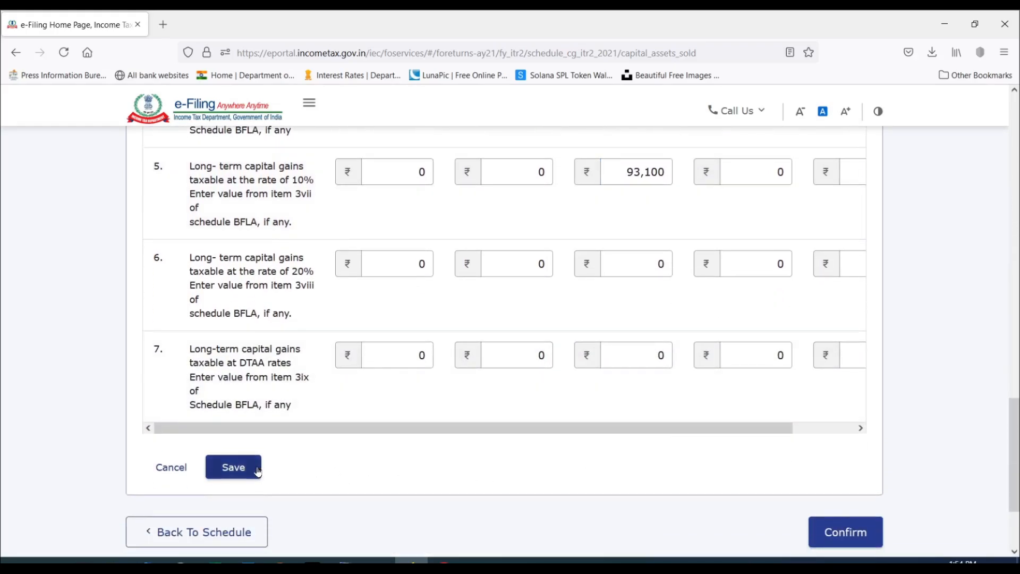
{"action": "left_click", "coordinate": [258, 471]}
Check the saved accrual/receipt amounts against the capital gain totals and confirm Schedule Capital Gains.
{"action": "scroll", "coordinate": [652, 303], "scroll_direction": "up", "scroll_amount": 6}
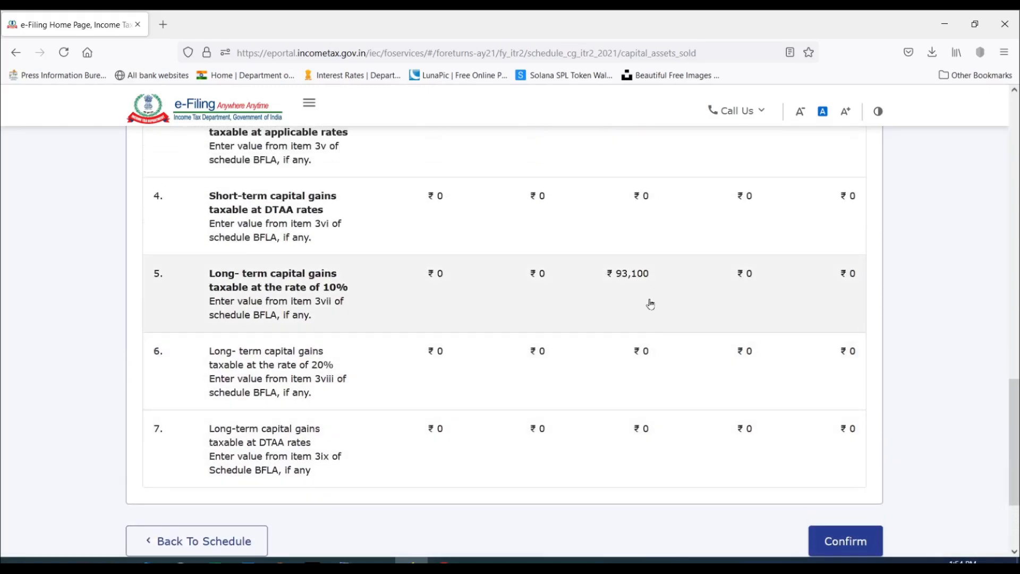
{"action": "scroll", "coordinate": [626, 323], "scroll_direction": "up", "scroll_amount": 9}
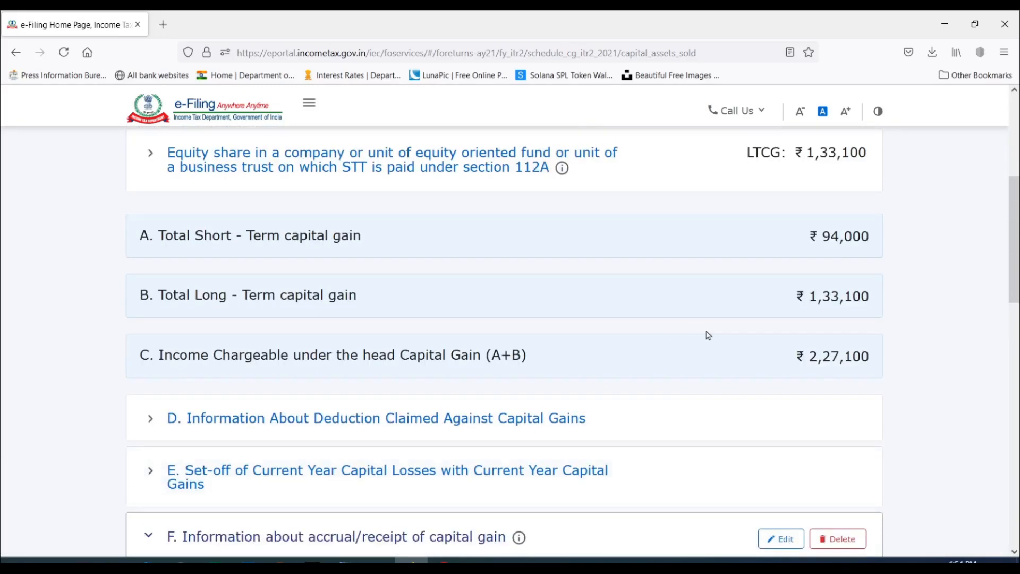
{"action": "scroll", "coordinate": [833, 303], "scroll_direction": "down", "scroll_amount": 9}
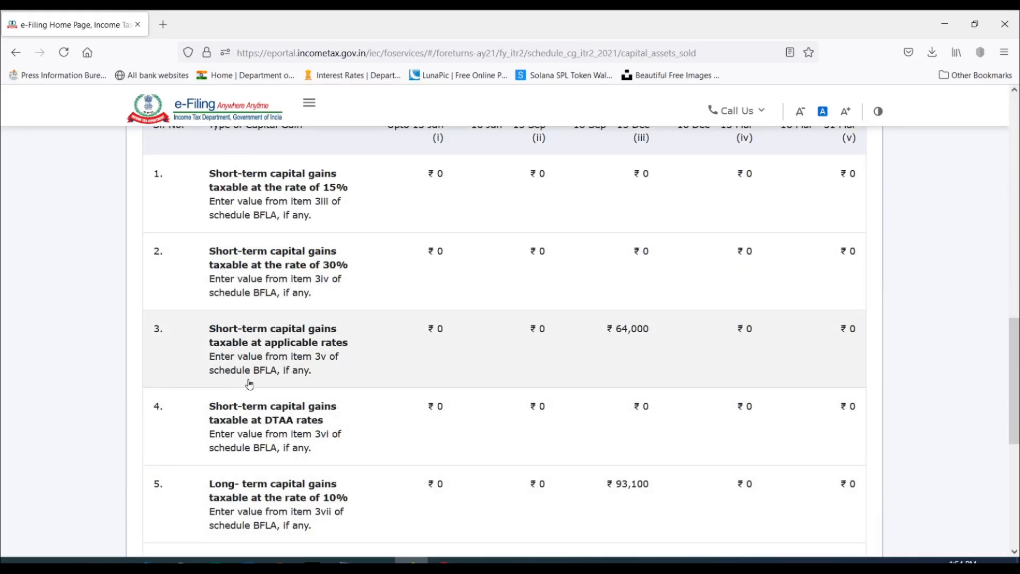
{"action": "scroll", "coordinate": [637, 283], "scroll_direction": "down", "scroll_amount": 7}
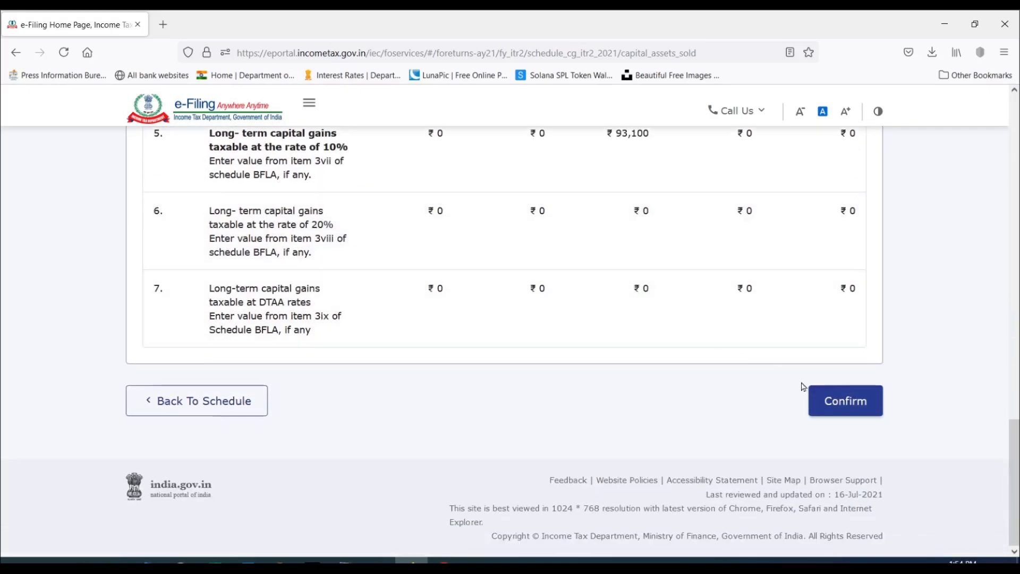
{"action": "left_click", "coordinate": [860, 402]}
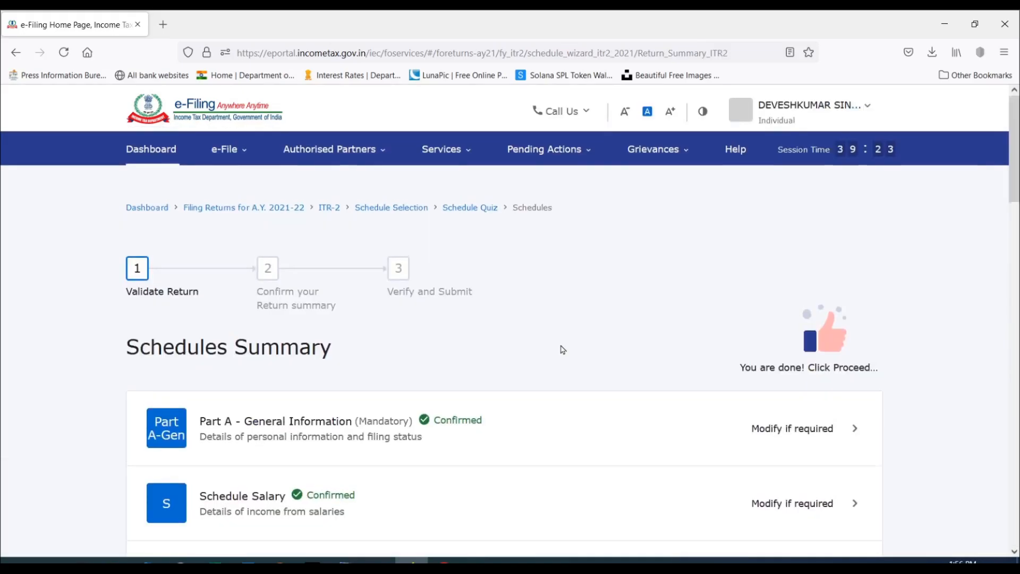
Look through the schedules awaiting confirmation in the Schedules Summary and open Schedule VIA.
{"action": "scroll", "coordinate": [561, 348], "scroll_direction": "down", "scroll_amount": 10}
{"action": "scroll", "coordinate": [560, 350], "scroll_direction": "down", "scroll_amount": 8}
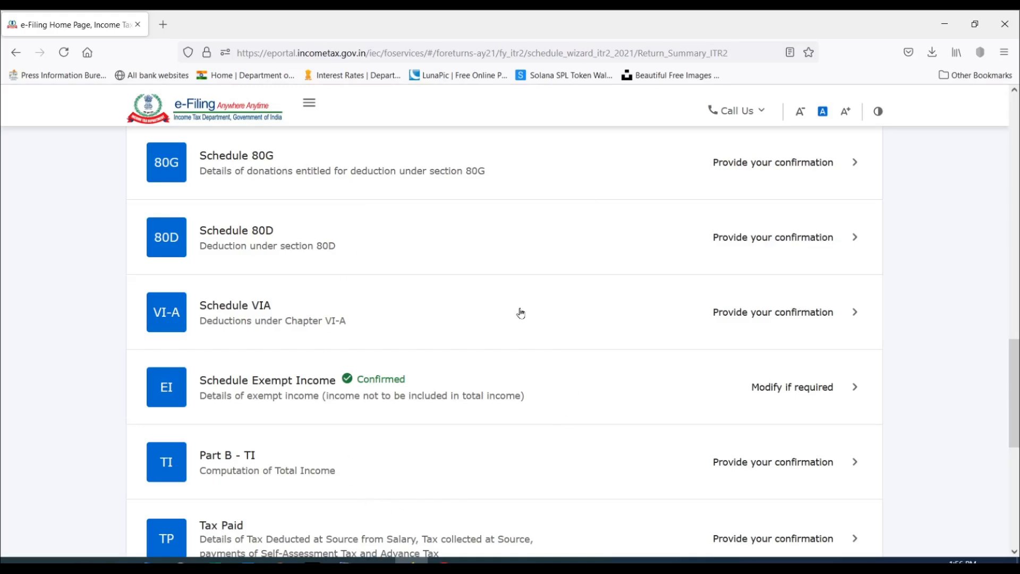
{"action": "scroll", "coordinate": [520, 312], "scroll_direction": "down", "scroll_amount": 2}
{"action": "scroll", "coordinate": [395, 453], "scroll_direction": "down", "scroll_amount": 2}
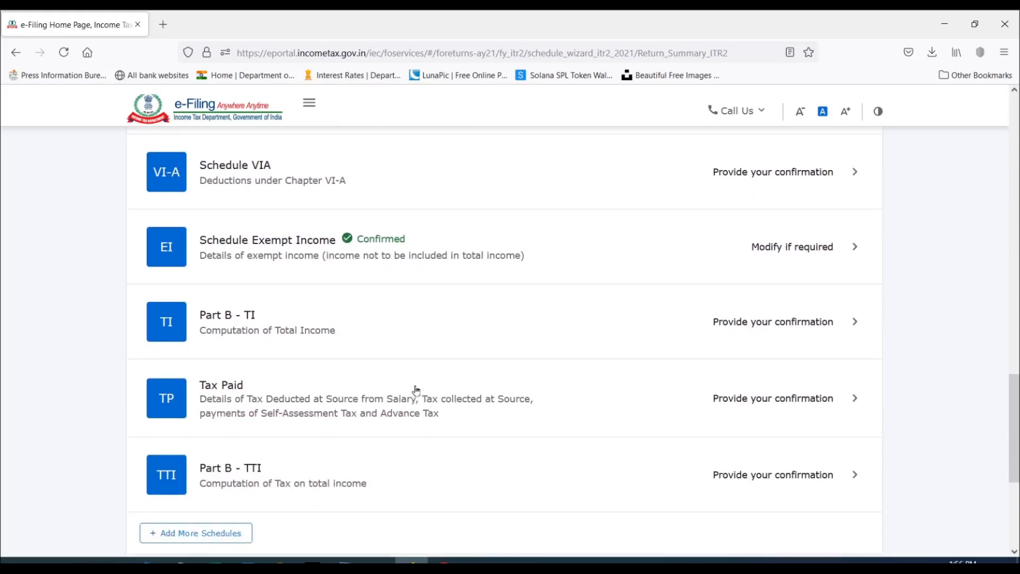
{"action": "scroll", "coordinate": [349, 312], "scroll_direction": "up", "scroll_amount": 4}
{"action": "scroll", "coordinate": [349, 312], "scroll_direction": "up", "scroll_amount": 4}
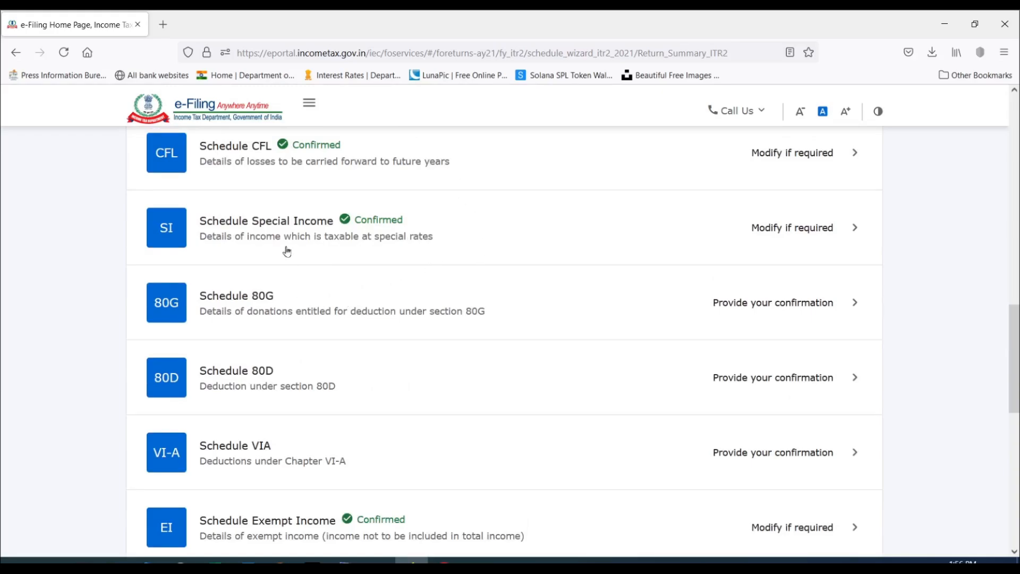
{"action": "scroll", "coordinate": [386, 292], "scroll_direction": "down", "scroll_amount": 1}
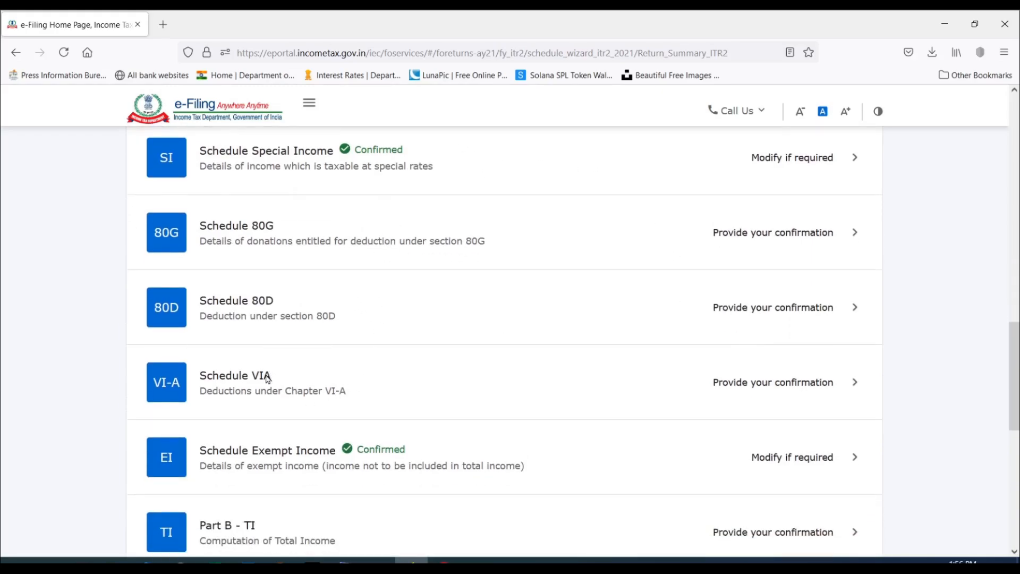
{"action": "left_click", "coordinate": [810, 380]}
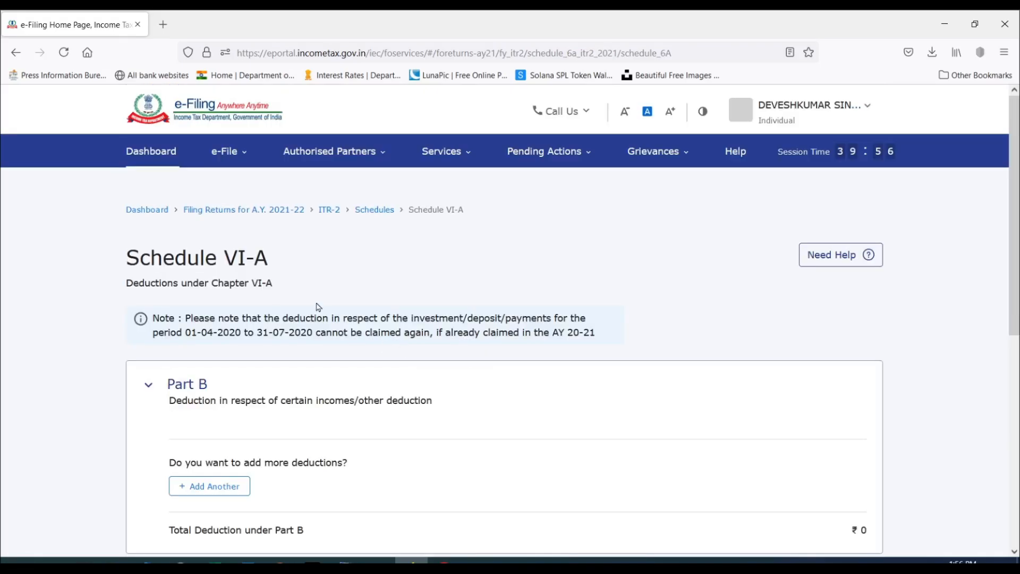
Start a new Part B deduction and select section 80C (life insurance premia, provident fund contributions, etc.) for it.
{"action": "scroll", "coordinate": [556, 286], "scroll_direction": "down", "scroll_amount": 3}
{"action": "scroll", "coordinate": [556, 285], "scroll_direction": "up", "scroll_amount": 4}
{"action": "scroll", "coordinate": [319, 327], "scroll_direction": "down", "scroll_amount": 2}
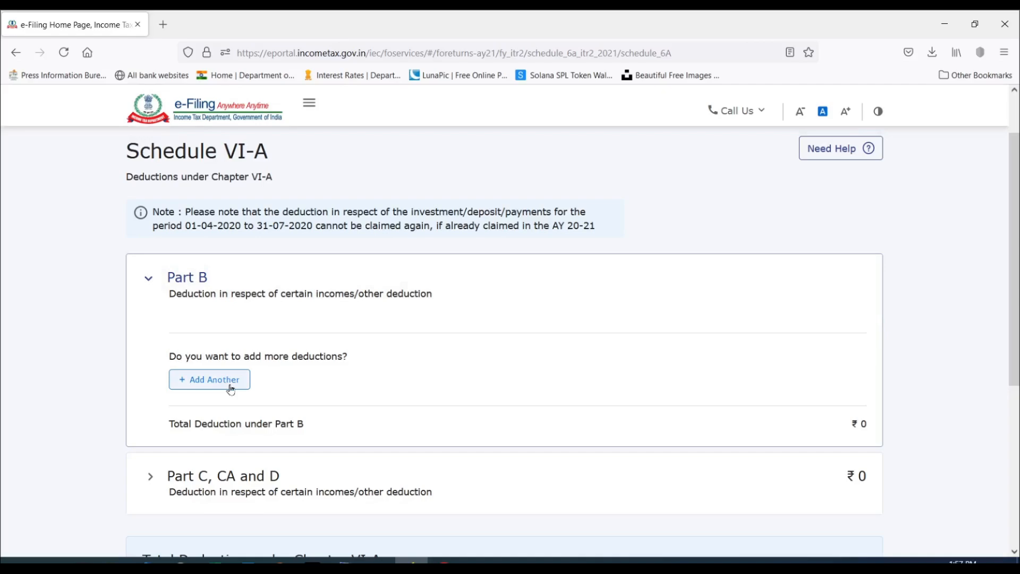
{"action": "scroll", "coordinate": [213, 330], "scroll_direction": "down", "scroll_amount": 1}
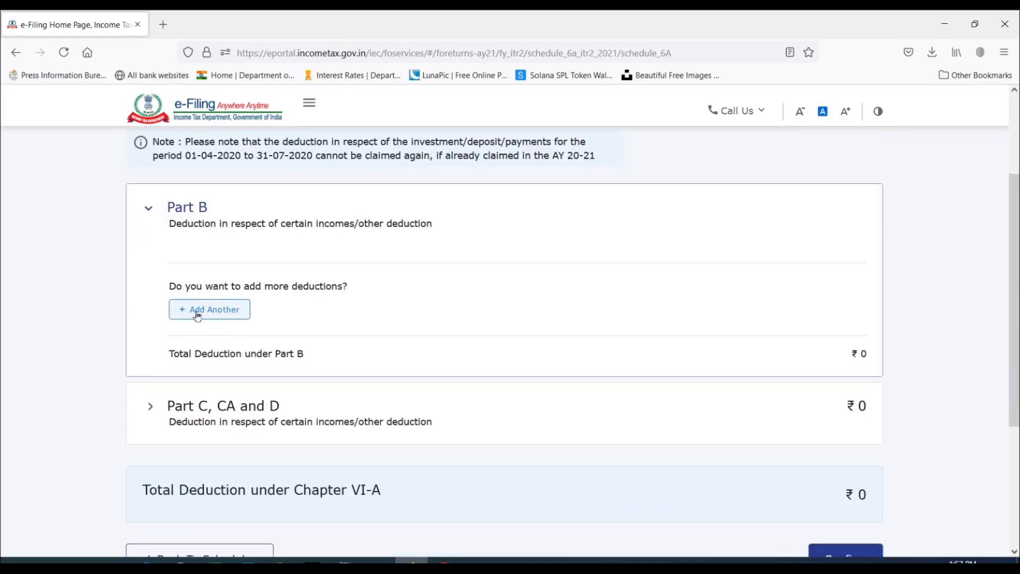
{"action": "left_click", "coordinate": [208, 310]}
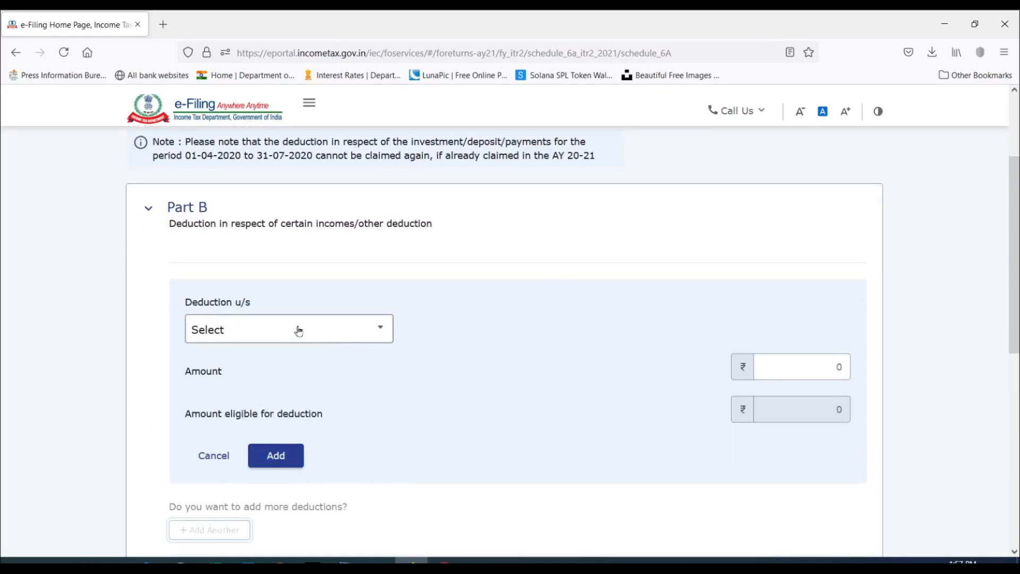
{"action": "left_click", "coordinate": [298, 331]}
{"action": "scroll", "coordinate": [282, 380], "scroll_direction": "down", "scroll_amount": 5}
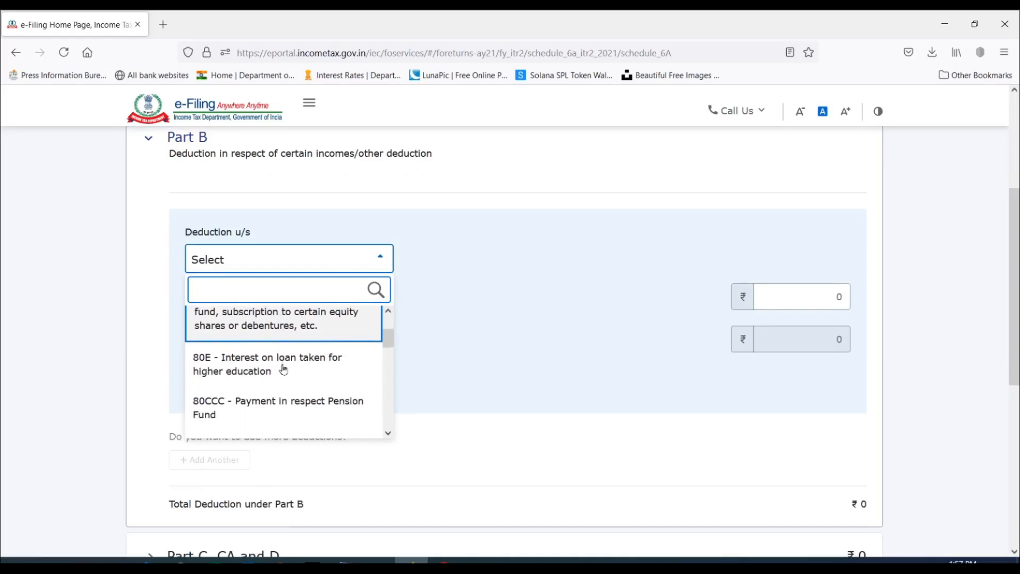
{"action": "scroll", "coordinate": [285, 363], "scroll_direction": "down", "scroll_amount": 3}
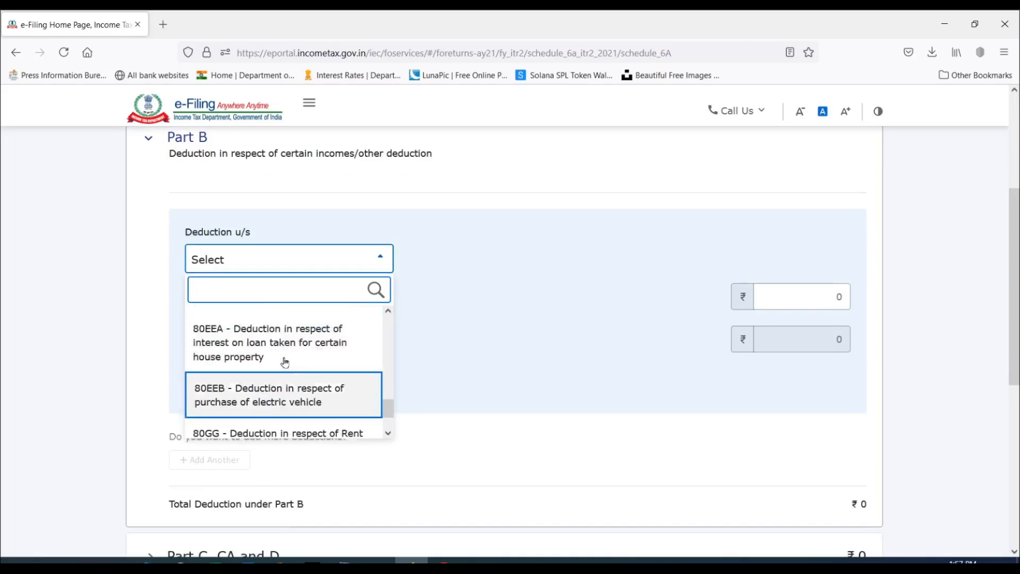
{"action": "scroll", "coordinate": [285, 362], "scroll_direction": "up", "scroll_amount": 6}
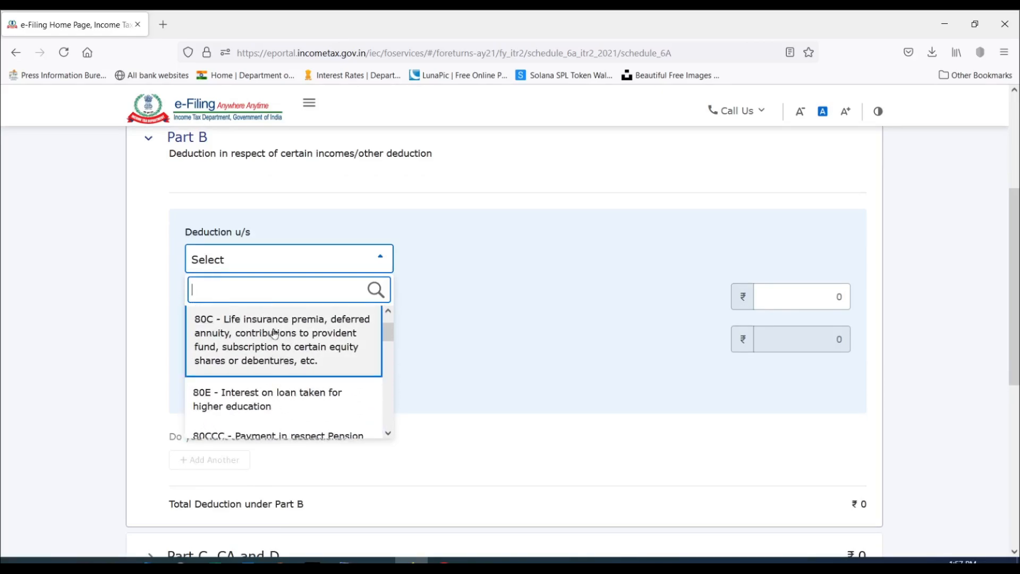
{"action": "left_click", "coordinate": [282, 337]}
Set the section 80C amount of investment to 1,04,198 and add the deduction to Part B.
{"action": "scroll", "coordinate": [510, 283], "scroll_direction": "down", "scroll_amount": 2}
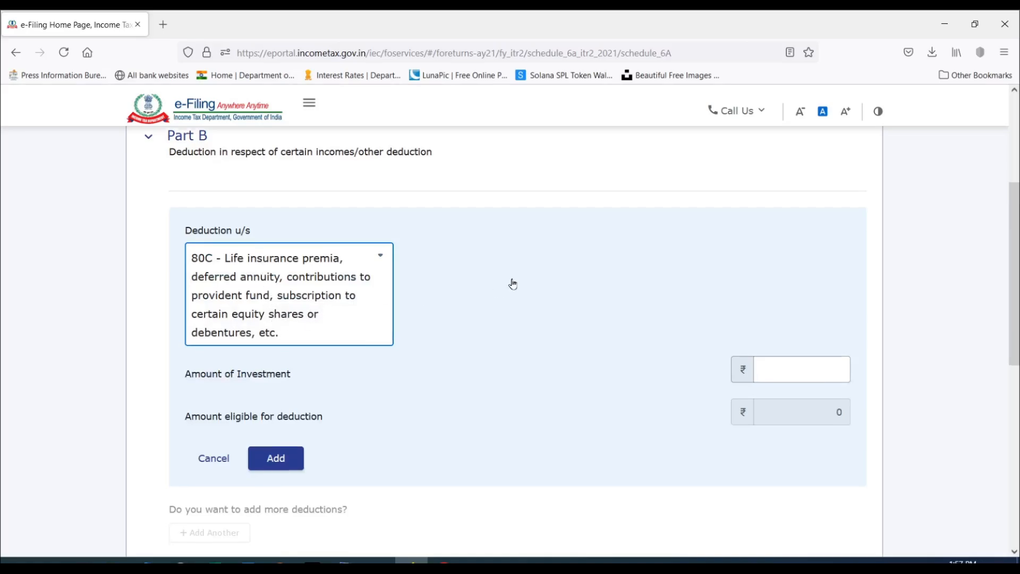
{"action": "left_click", "coordinate": [810, 303]}
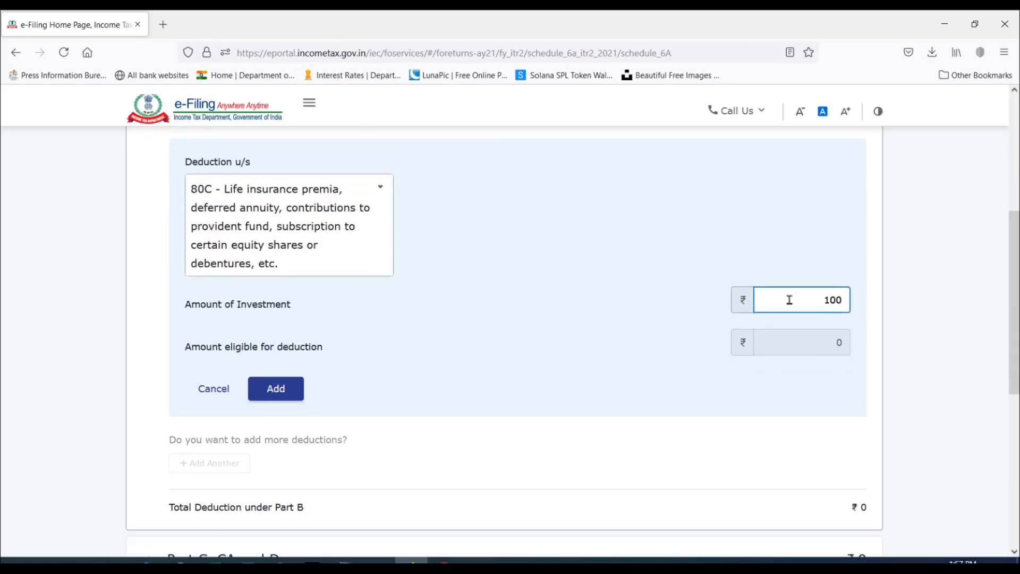
{"action": "type", "text": "104198"}
{"action": "left_click", "coordinate": [276, 388]}
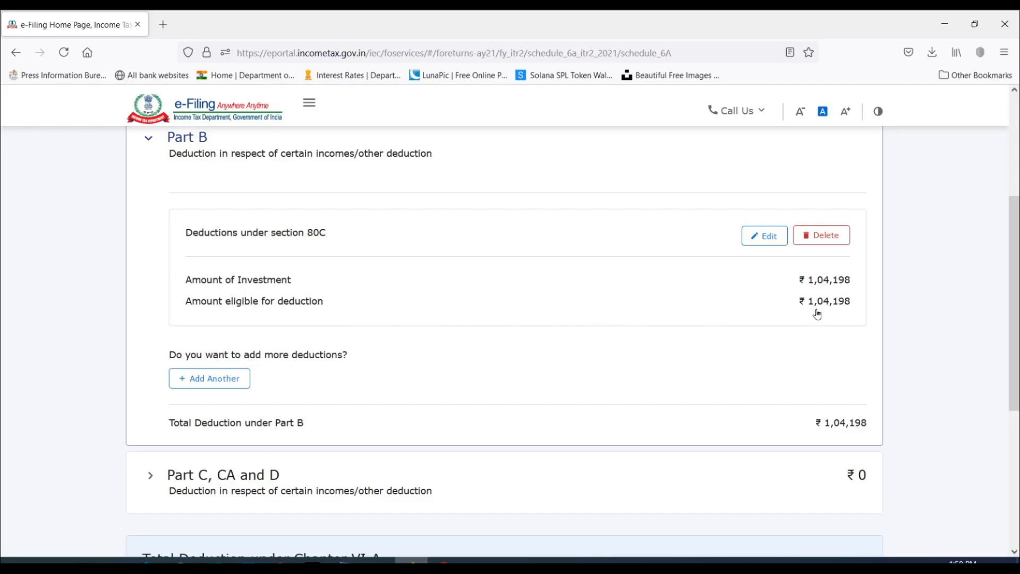
Start another Part B deduction and look through the available sections, including 80CCD(1), 80CCD(1B) and 80CCD(2), without choosing one.
{"action": "left_click", "coordinate": [207, 388]}
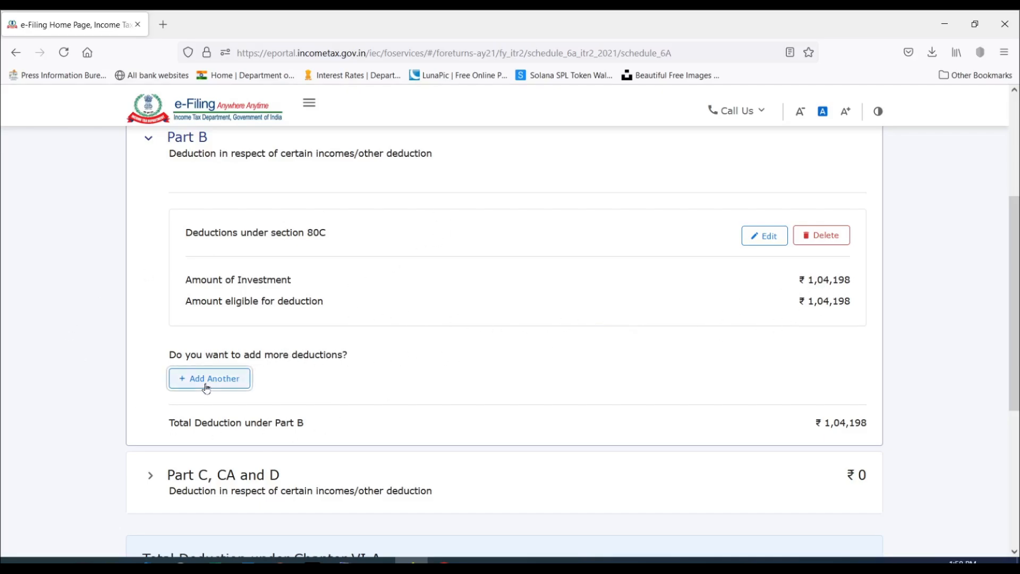
{"action": "scroll", "coordinate": [314, 303], "scroll_direction": "down", "scroll_amount": 1}
{"action": "left_click", "coordinate": [317, 315]}
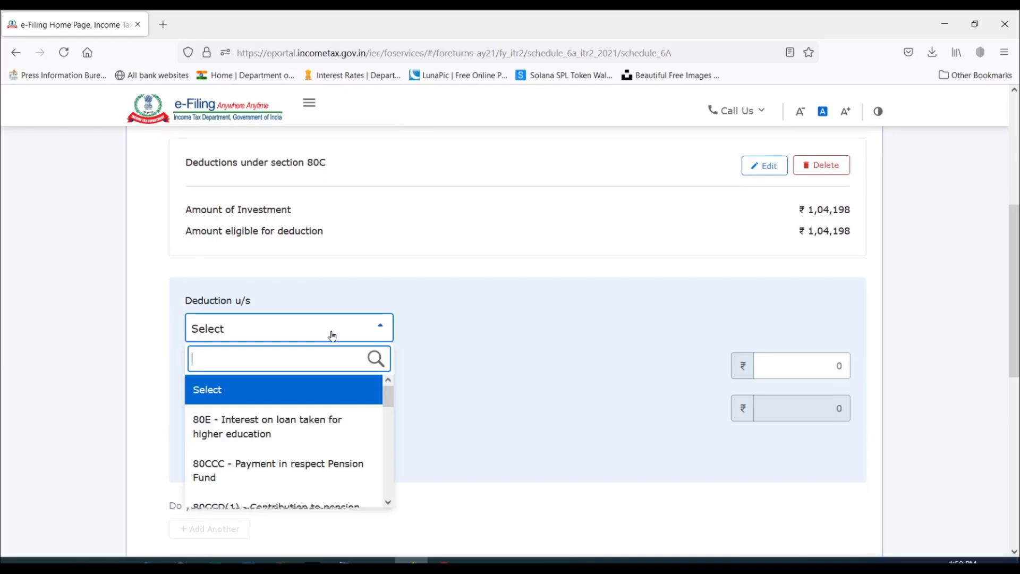
{"action": "scroll", "coordinate": [314, 428], "scroll_direction": "down", "scroll_amount": 3}
{"action": "scroll", "coordinate": [314, 433], "scroll_direction": "down", "scroll_amount": 8}
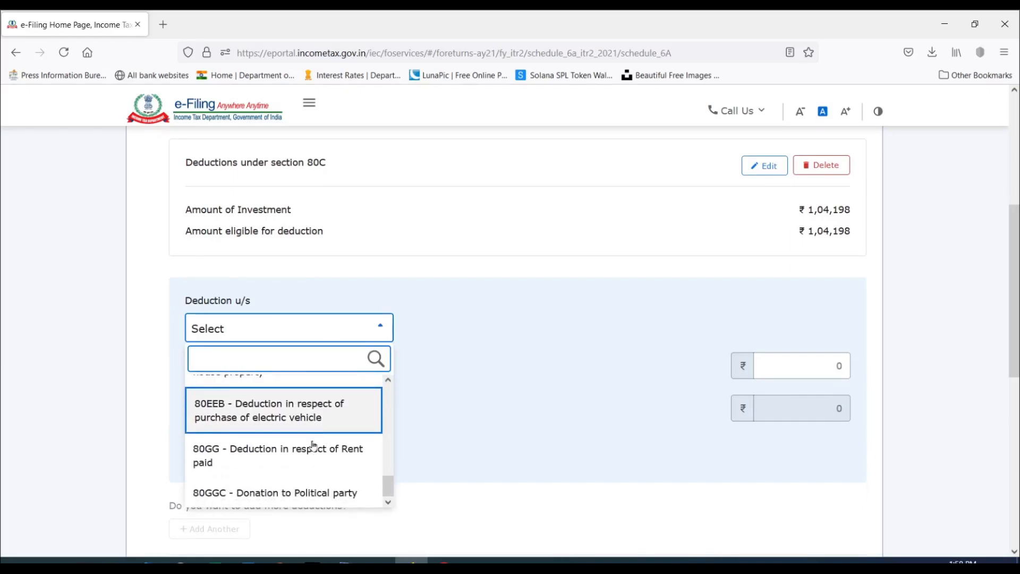
{"action": "scroll", "coordinate": [307, 475], "scroll_direction": "up", "scroll_amount": 8}
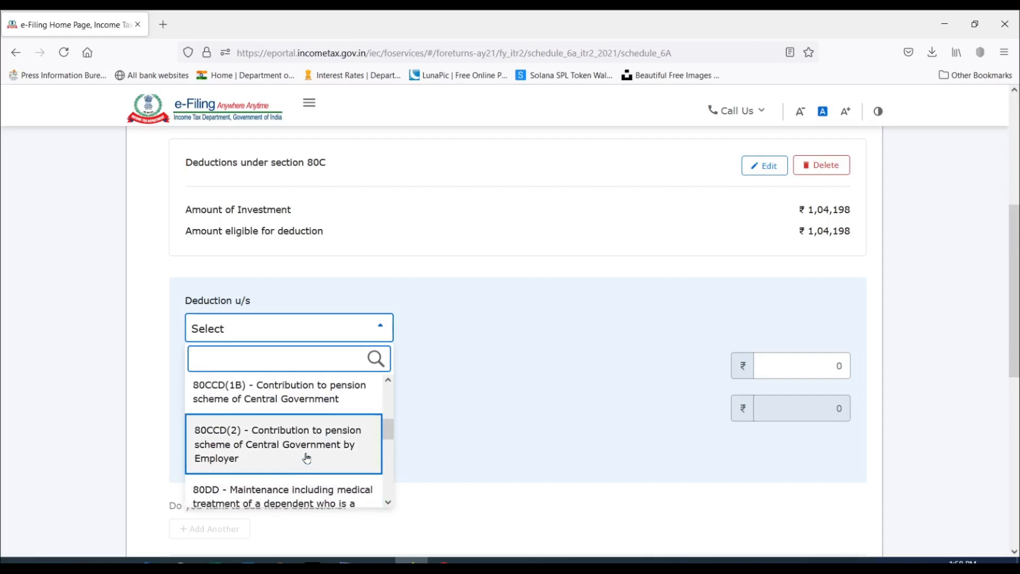
{"action": "scroll", "coordinate": [307, 452], "scroll_direction": "up", "scroll_amount": 3}
{"action": "scroll", "coordinate": [308, 429], "scroll_direction": "down", "scroll_amount": 3}
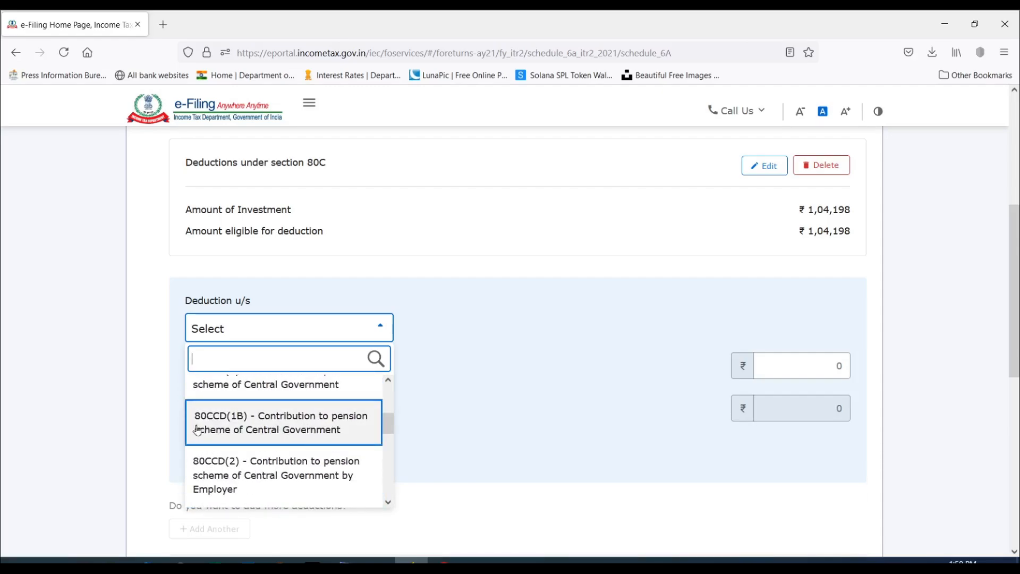
{"action": "scroll", "coordinate": [266, 425], "scroll_direction": "down", "scroll_amount": 3}
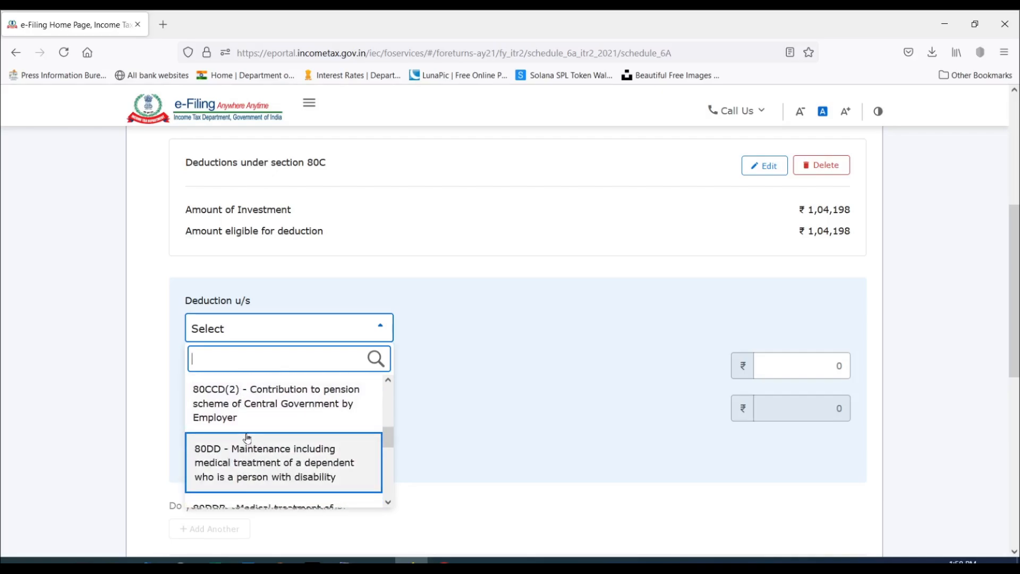
{"action": "scroll", "coordinate": [264, 423], "scroll_direction": "up", "scroll_amount": 3}
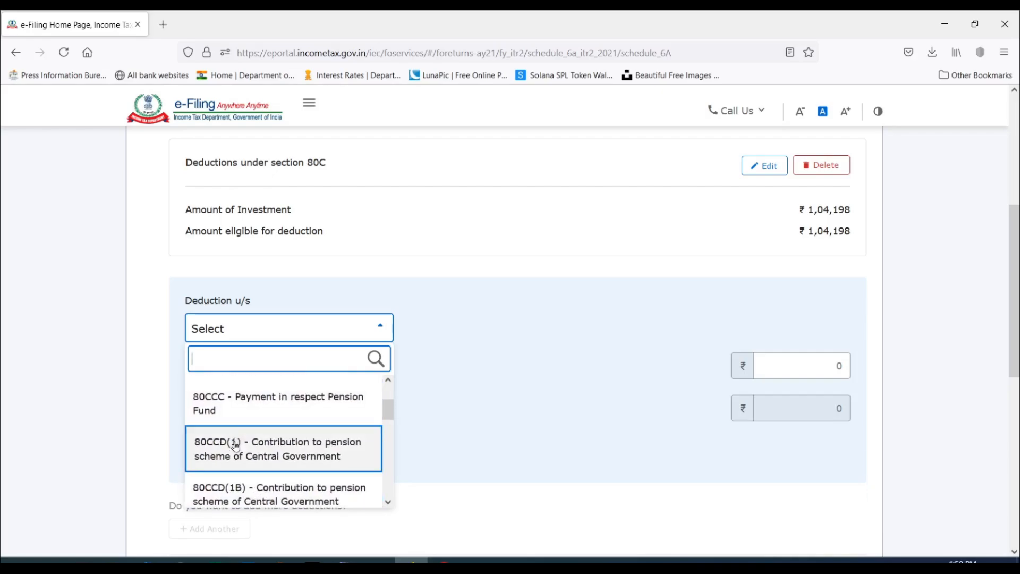
{"action": "scroll", "coordinate": [286, 451], "scroll_direction": "down", "scroll_amount": 1}
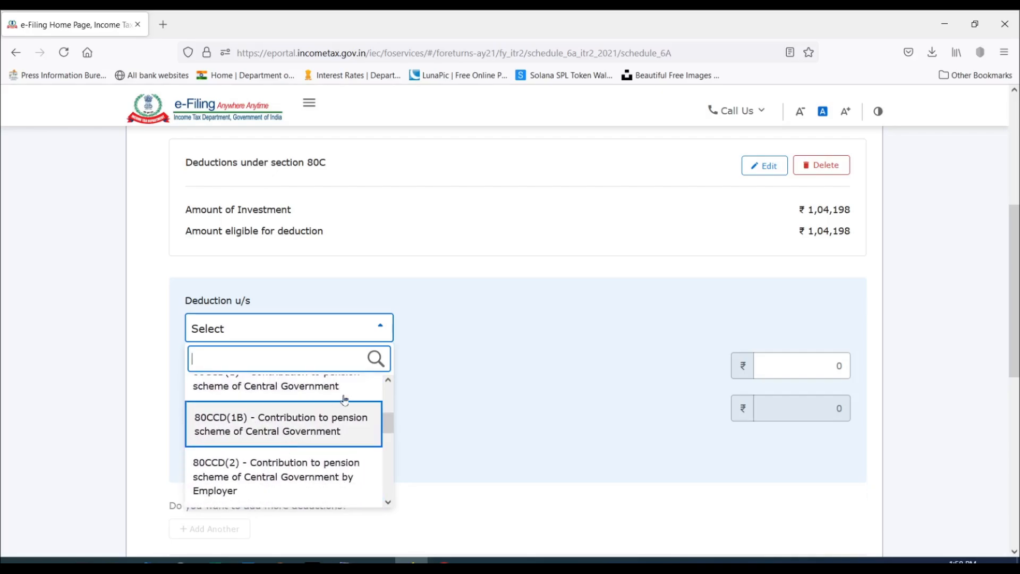
{"action": "left_click", "coordinate": [404, 333]}
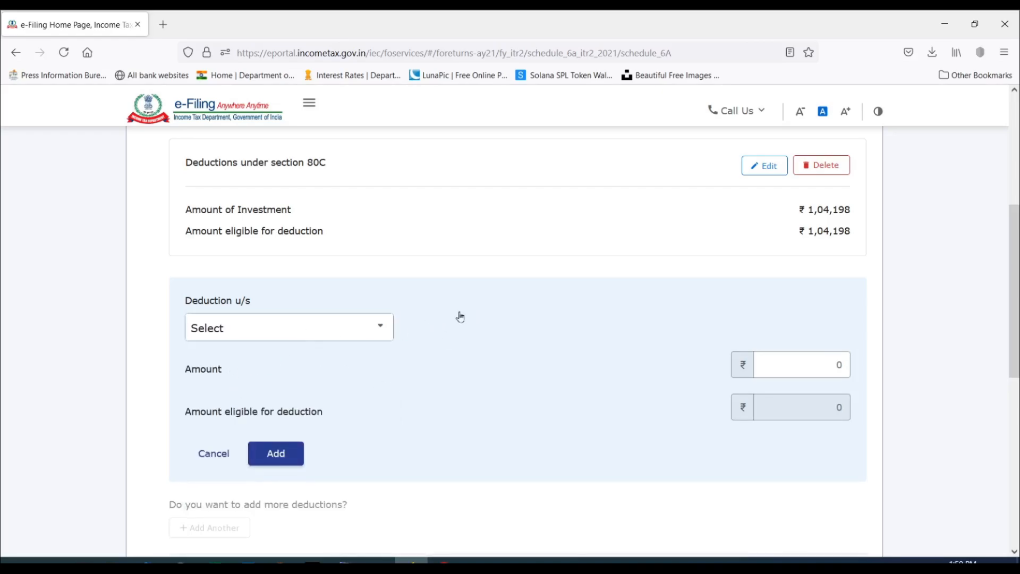
Start a deduction under Part C, CA and D and set the 80TTA savings bank interest to 1,100.
{"action": "scroll", "coordinate": [413, 355], "scroll_direction": "up", "scroll_amount": 3}
{"action": "scroll", "coordinate": [412, 356], "scroll_direction": "down", "scroll_amount": 8}
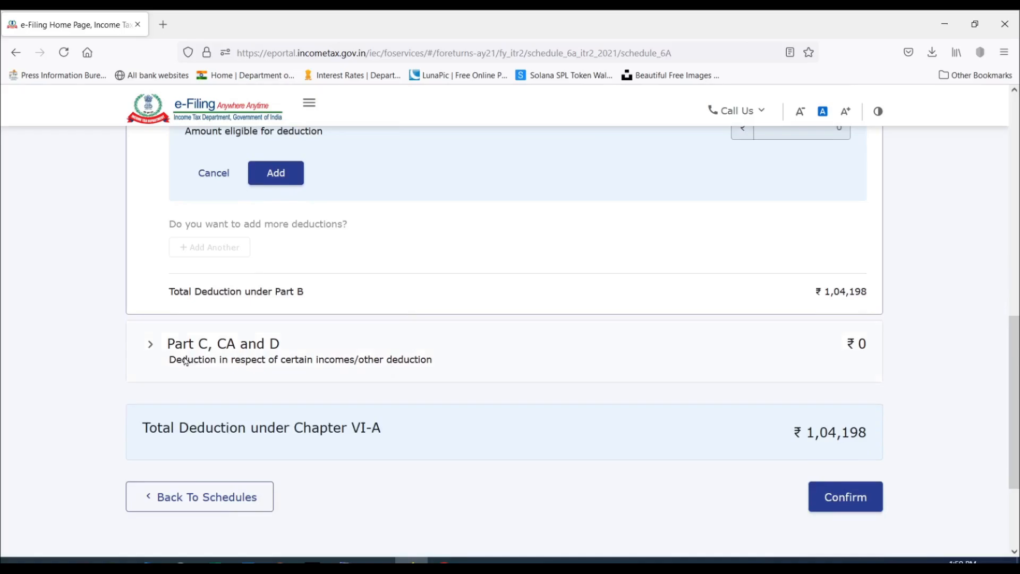
{"action": "left_click", "coordinate": [148, 349]}
{"action": "scroll", "coordinate": [359, 351], "scroll_direction": "up", "scroll_amount": 4}
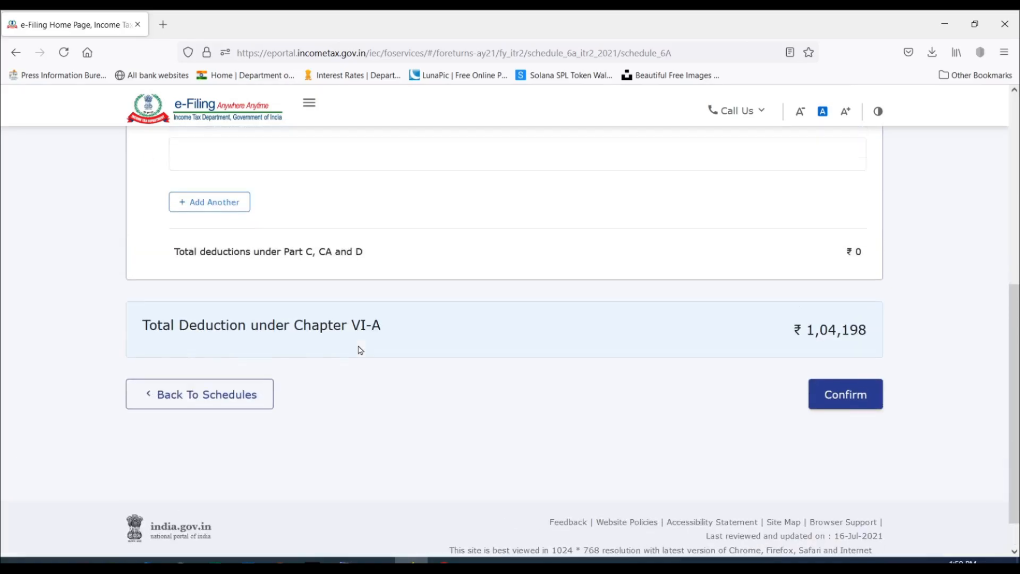
{"action": "left_click", "coordinate": [223, 373]}
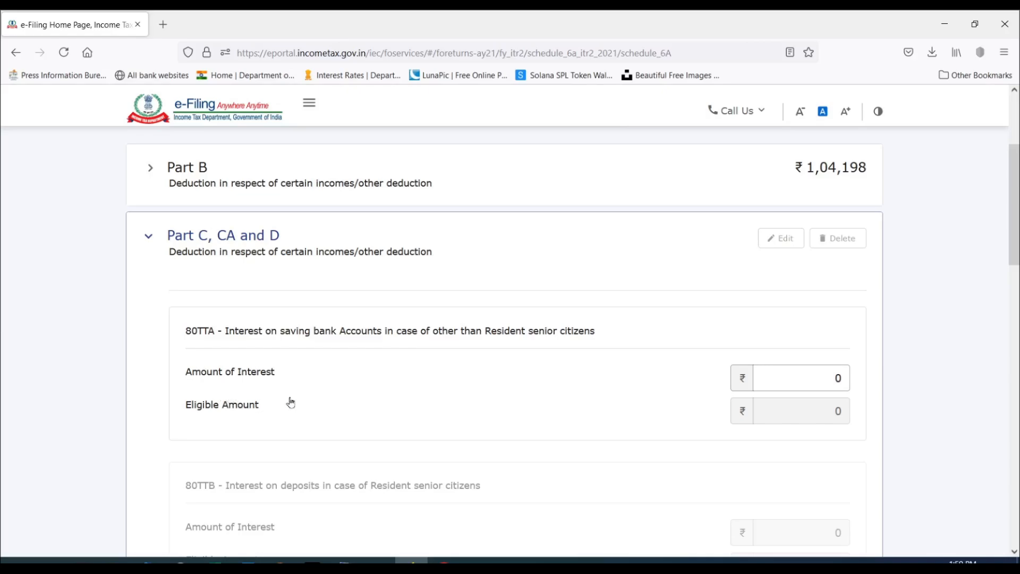
{"action": "left_click", "coordinate": [813, 372]}
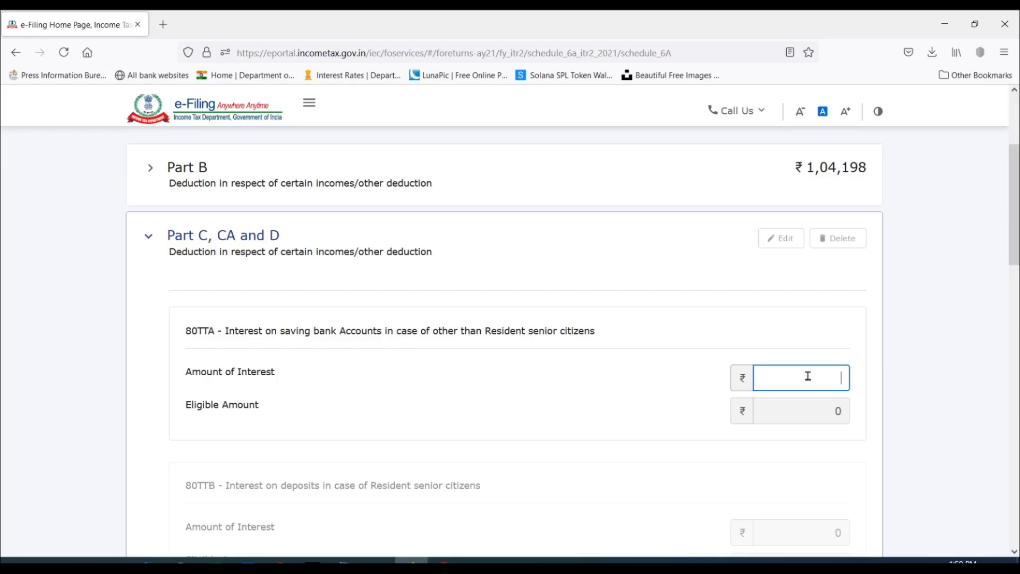
{"action": "type", "text": "1100"}
{"action": "key", "text": "Tab"}
Save the Part C, CA and D deductions and confirm Schedule VI-A.
{"action": "scroll", "coordinate": [661, 349], "scroll_direction": "down", "scroll_amount": 3}
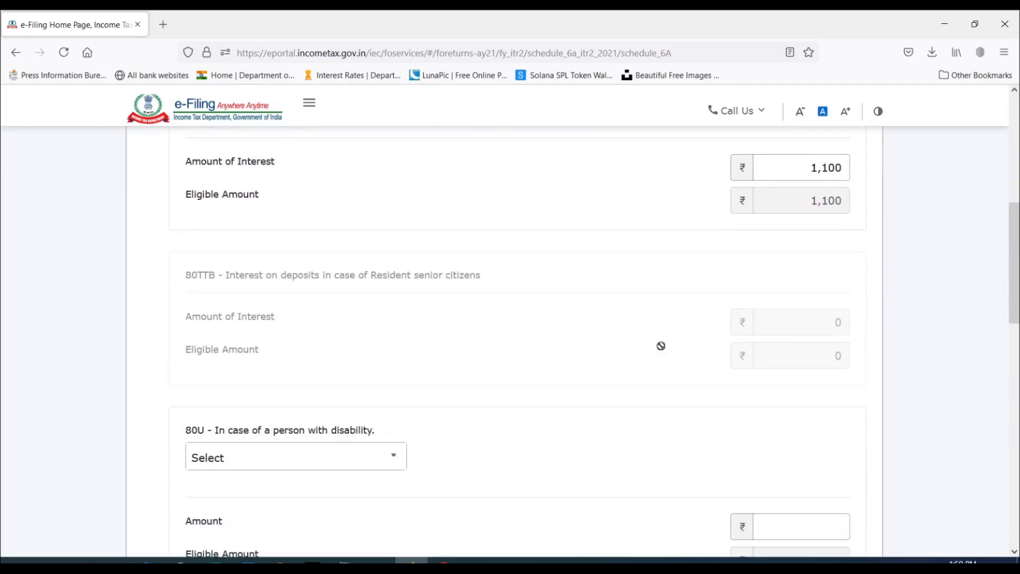
{"action": "scroll", "coordinate": [661, 346], "scroll_direction": "down", "scroll_amount": 4}
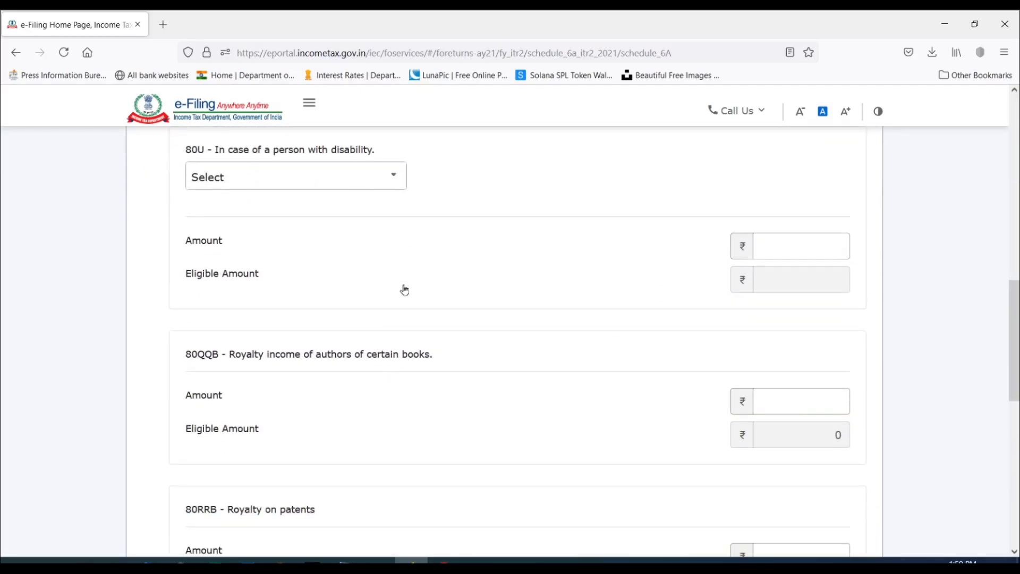
{"action": "scroll", "coordinate": [418, 341], "scroll_direction": "down", "scroll_amount": 3}
{"action": "scroll", "coordinate": [418, 340], "scroll_direction": "up", "scroll_amount": 5}
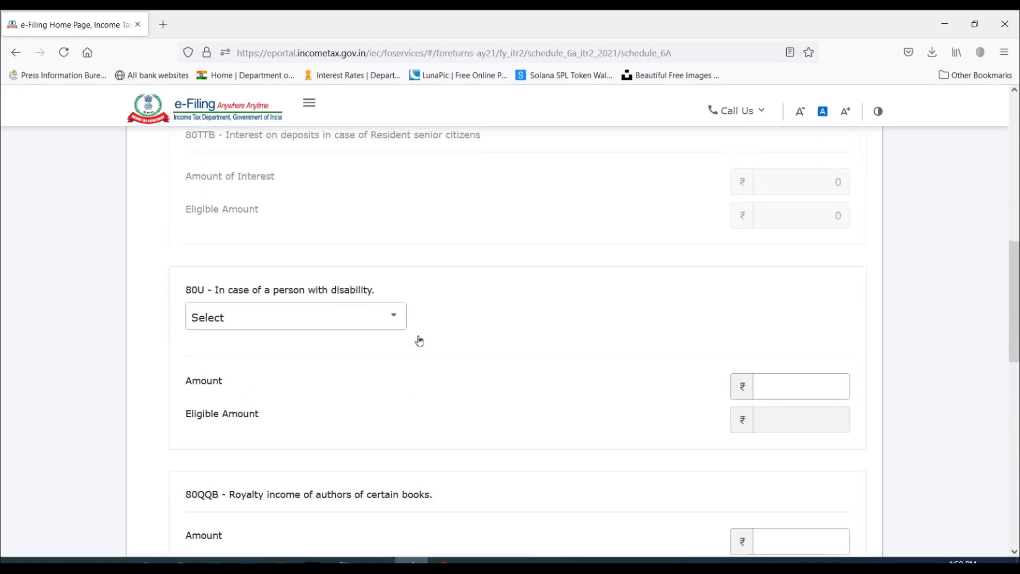
{"action": "scroll", "coordinate": [417, 341], "scroll_direction": "up", "scroll_amount": 4}
{"action": "scroll", "coordinate": [416, 339], "scroll_direction": "down", "scroll_amount": 11}
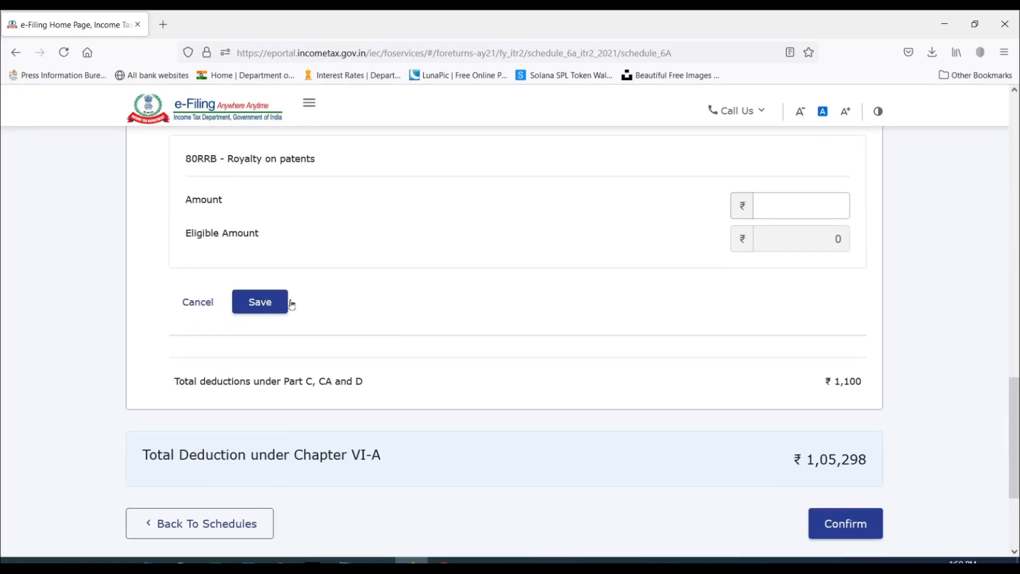
{"action": "left_click", "coordinate": [272, 303]}
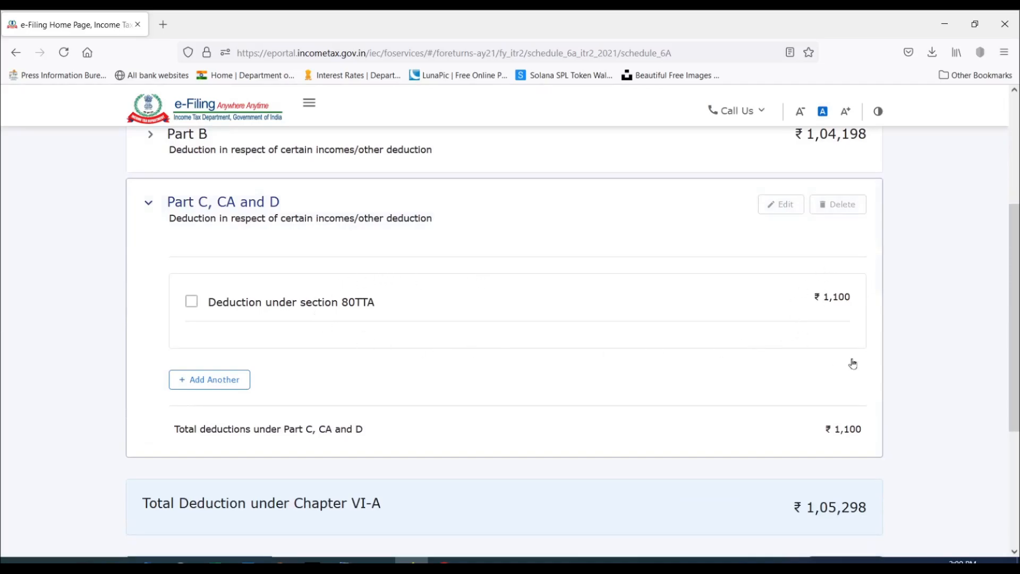
{"action": "scroll", "coordinate": [717, 346], "scroll_direction": "down", "scroll_amount": 3}
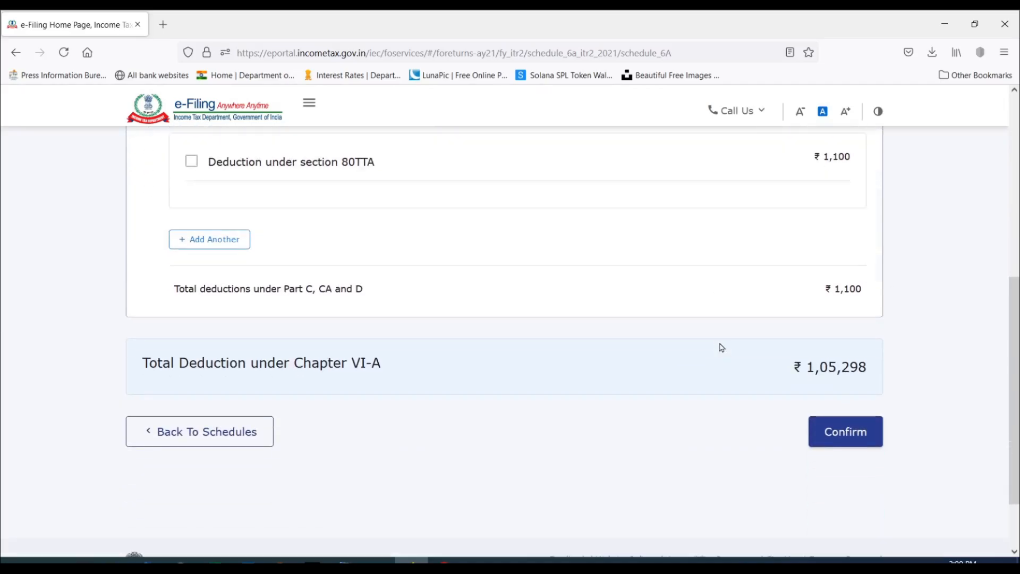
{"action": "left_click", "coordinate": [857, 441]}
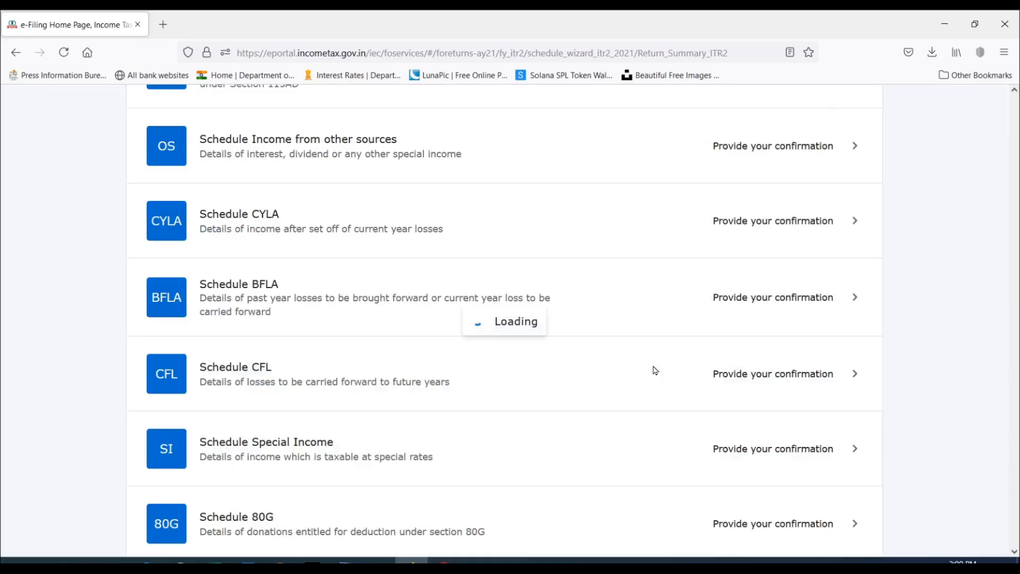
Open Schedule 80D and answer Yes to whether the taxpayer or any family member (excluding parents) is a senior citizen.
{"action": "scroll", "coordinate": [530, 309], "scroll_direction": "down", "scroll_amount": 4}
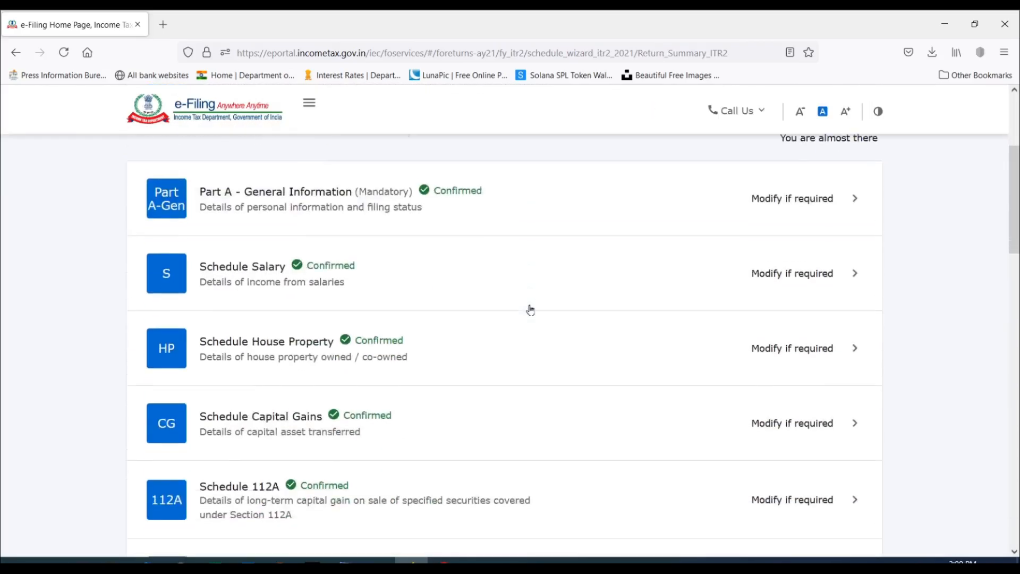
{"action": "scroll", "coordinate": [530, 310], "scroll_direction": "down", "scroll_amount": 12}
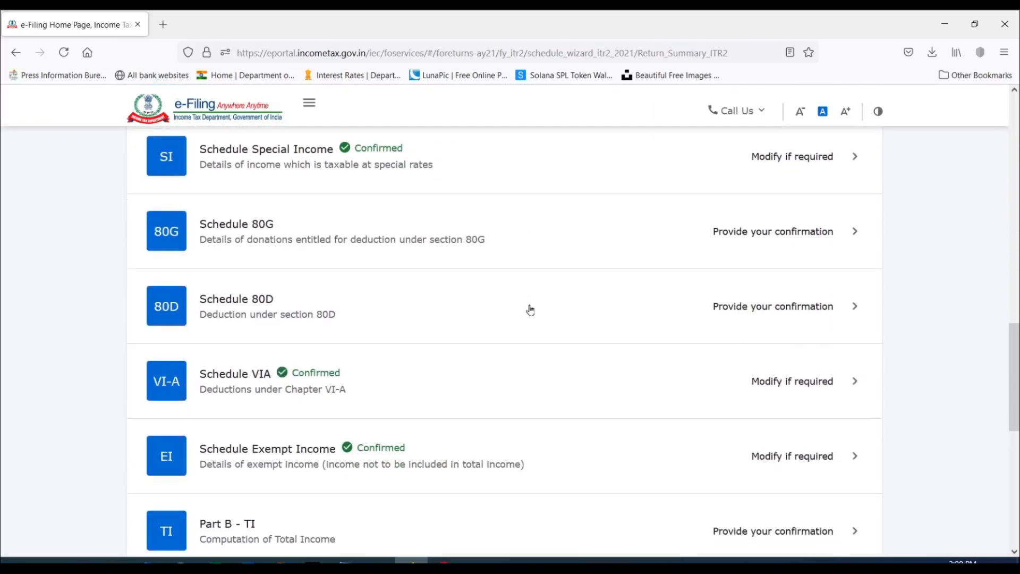
{"action": "scroll", "coordinate": [531, 309], "scroll_direction": "down", "scroll_amount": 2}
{"action": "scroll", "coordinate": [488, 278], "scroll_direction": "up", "scroll_amount": 2}
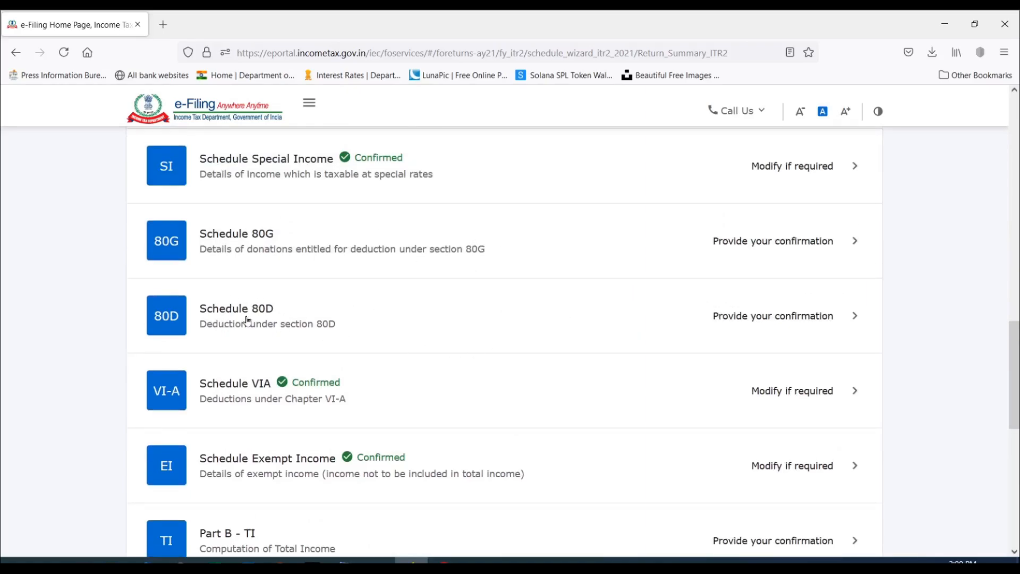
{"action": "left_click", "coordinate": [812, 318]}
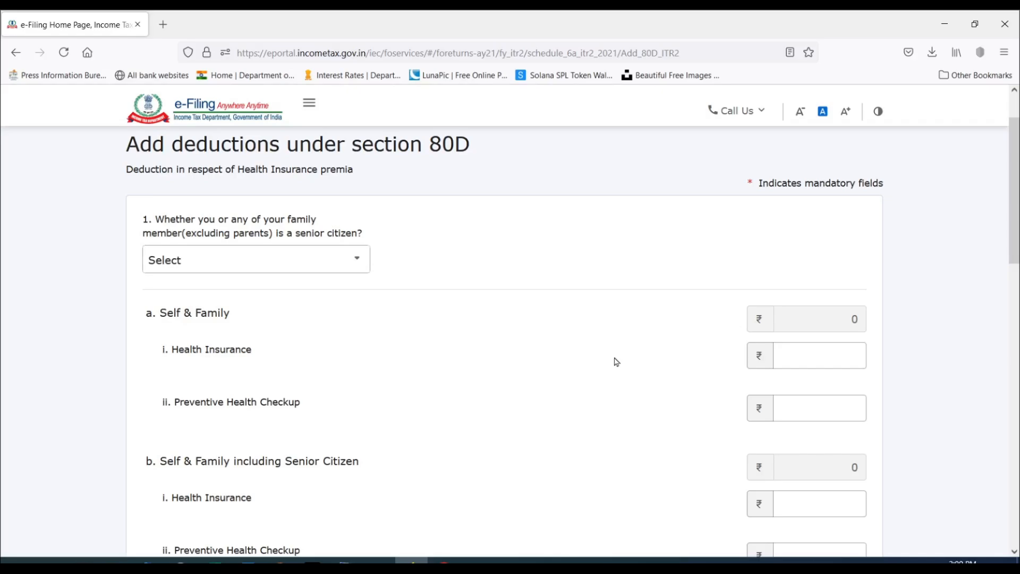
{"action": "left_click", "coordinate": [276, 265]}
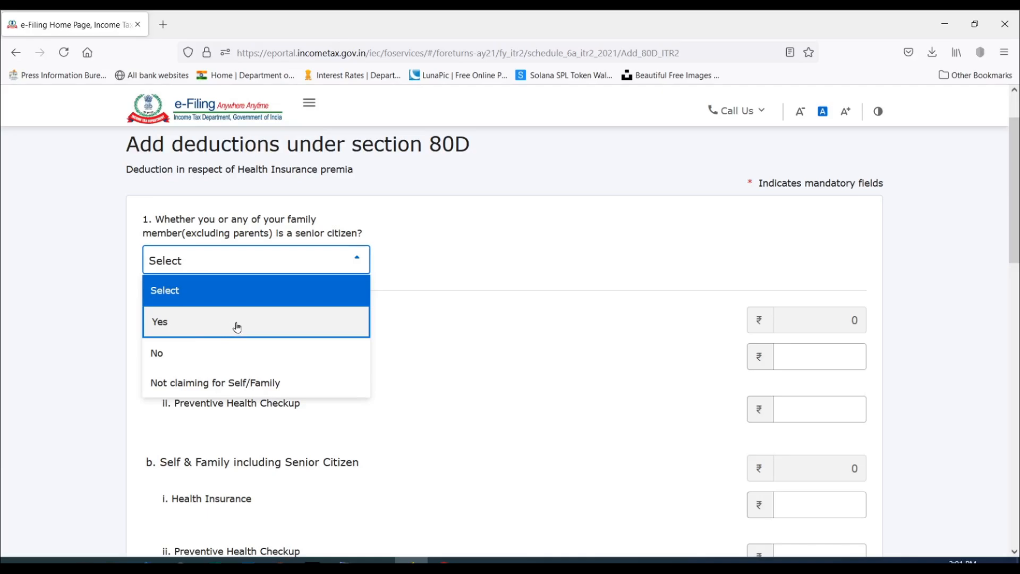
{"action": "left_click", "coordinate": [197, 320]}
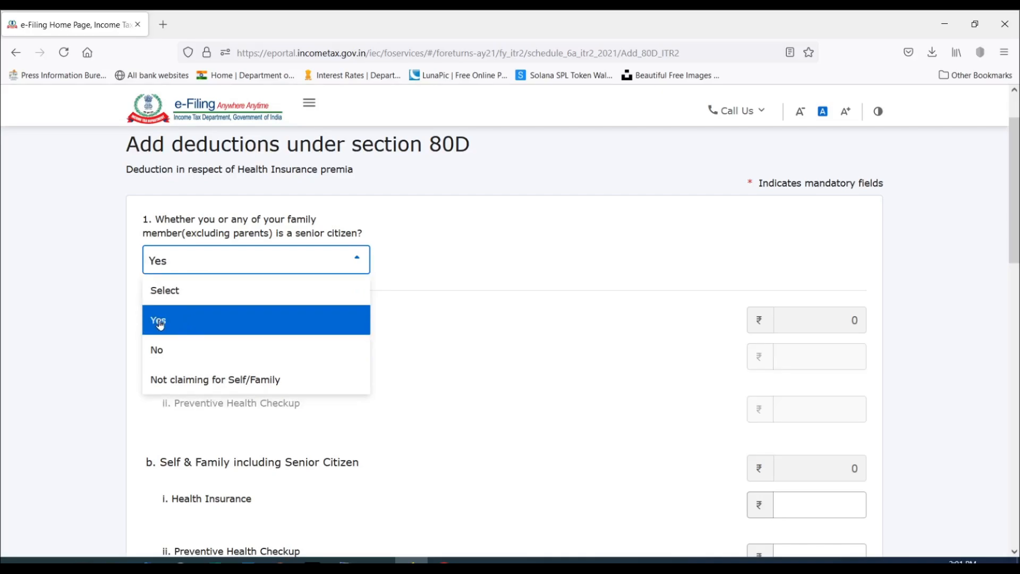
Try the answers Yes, No and Not claiming for Self/Family on whether any family member excluding parents is a senior citizen.
{"action": "left_click", "coordinate": [241, 326]}
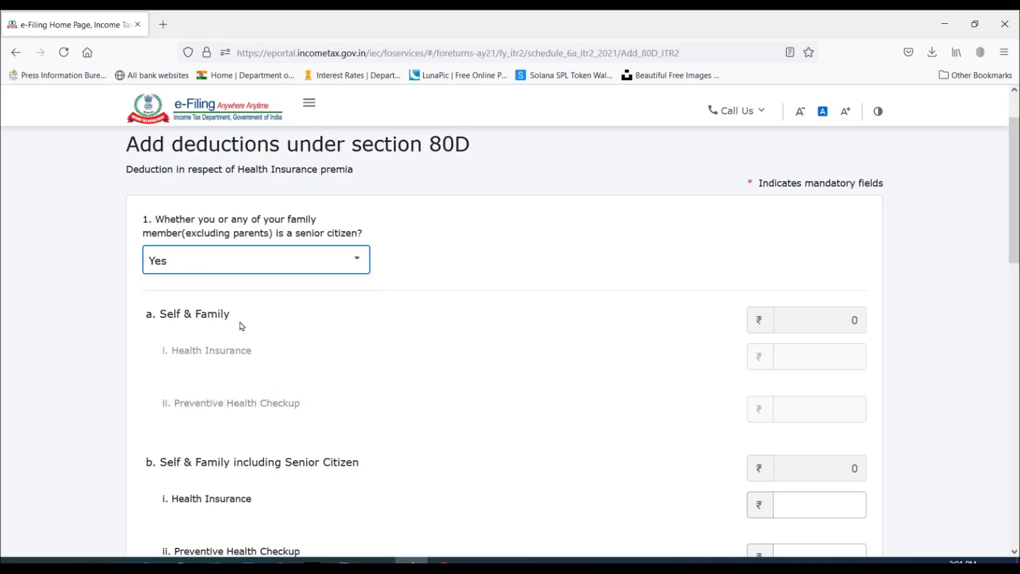
{"action": "left_click", "coordinate": [246, 259]}
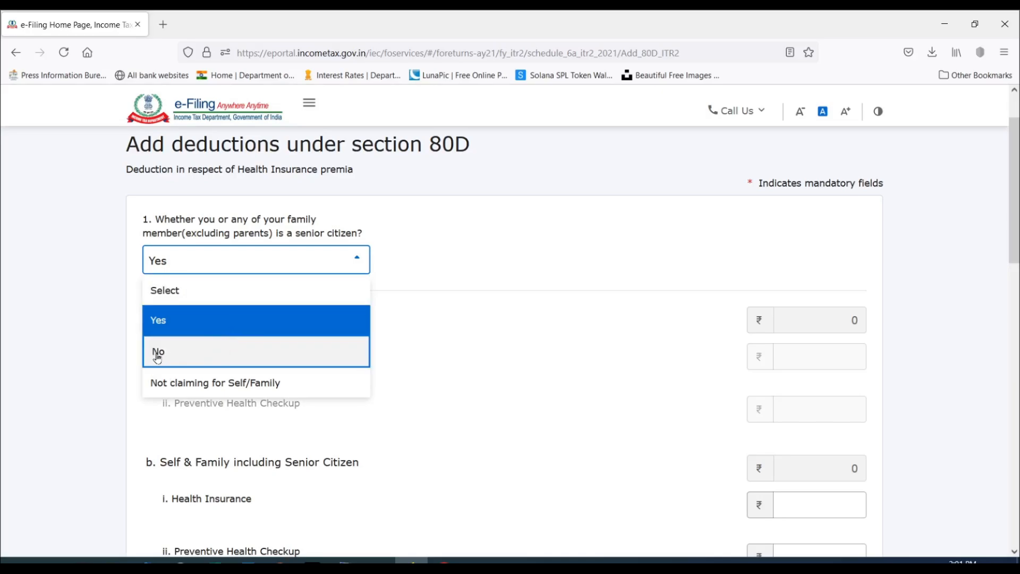
{"action": "left_click", "coordinate": [219, 353]}
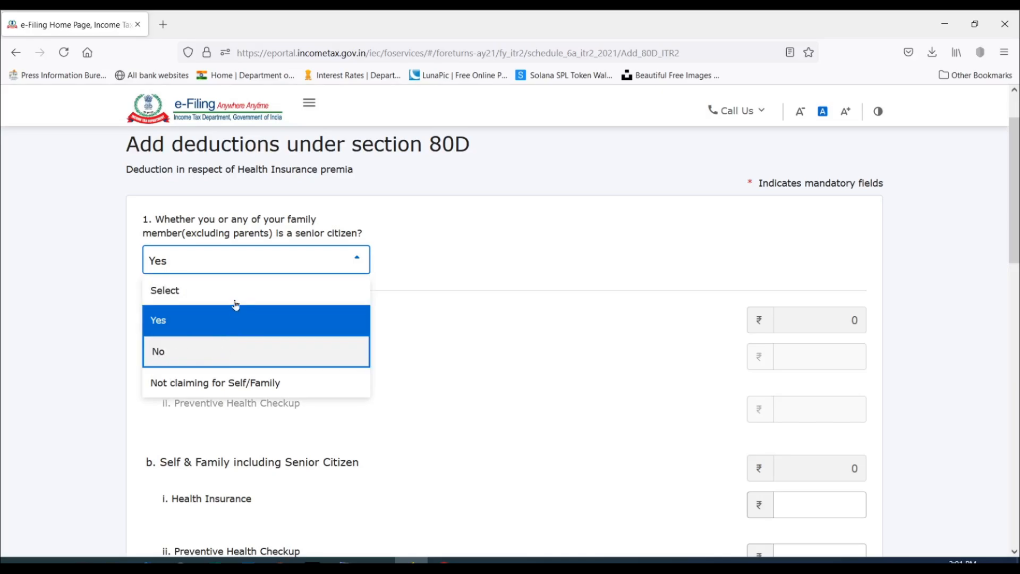
{"action": "left_click", "coordinate": [246, 260]}
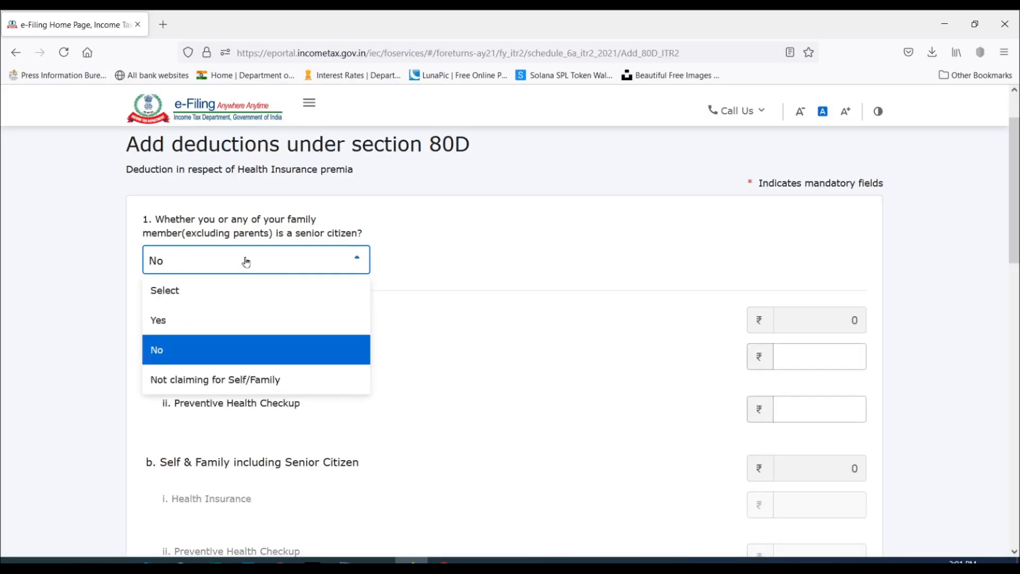
{"action": "left_click", "coordinate": [268, 385]}
Answer No to the family senior citizen question and set the Self & Family health insurance to 22,890 from the computation sheet's 80D amount.
{"action": "left_click", "coordinate": [337, 259]}
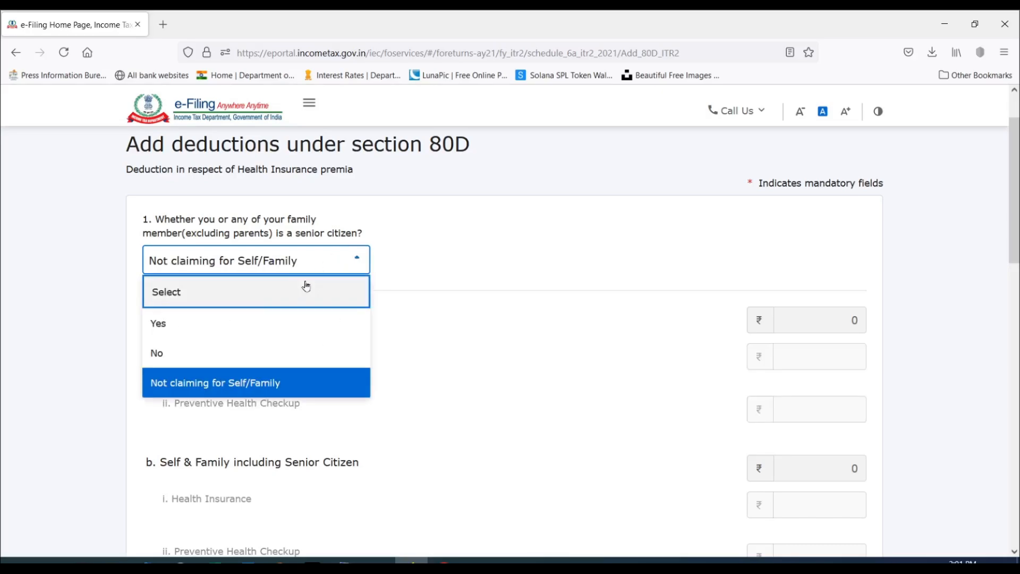
{"action": "left_click", "coordinate": [199, 355]}
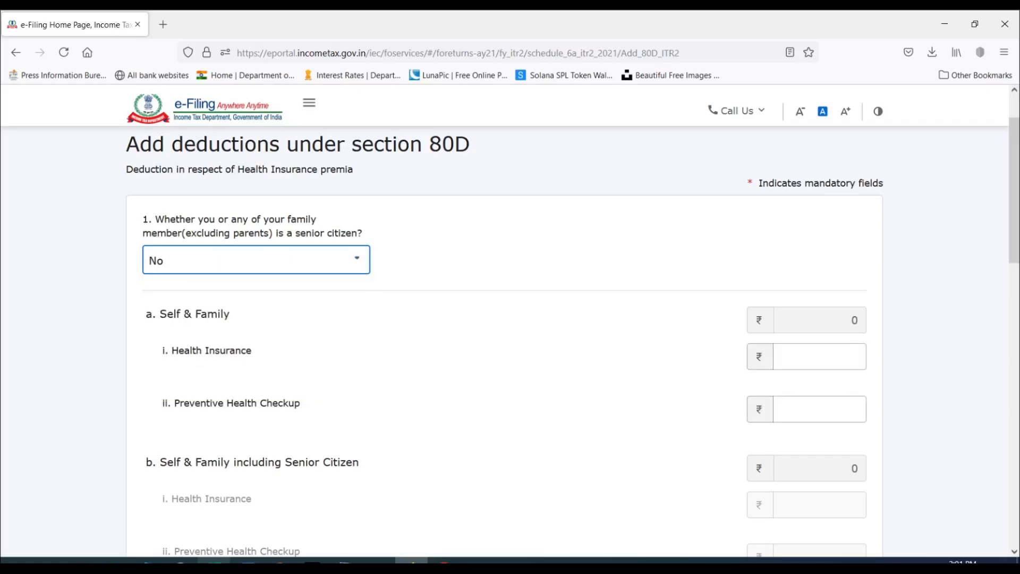
{"action": "left_click", "coordinate": [213, 561]}
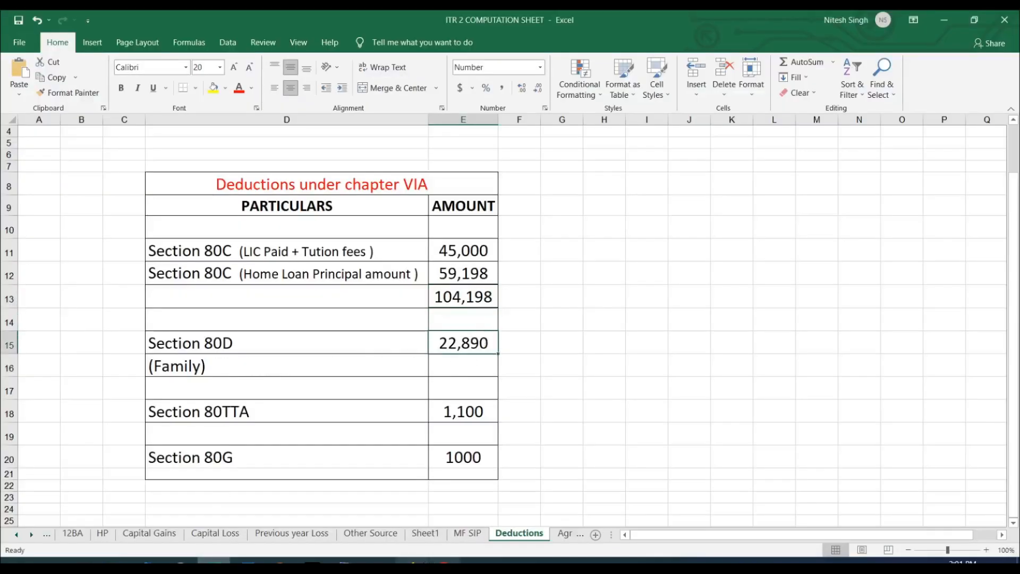
{"action": "left_click", "coordinate": [412, 561]}
{"action": "left_click", "coordinate": [824, 354]}
{"action": "type", "text": "22"}
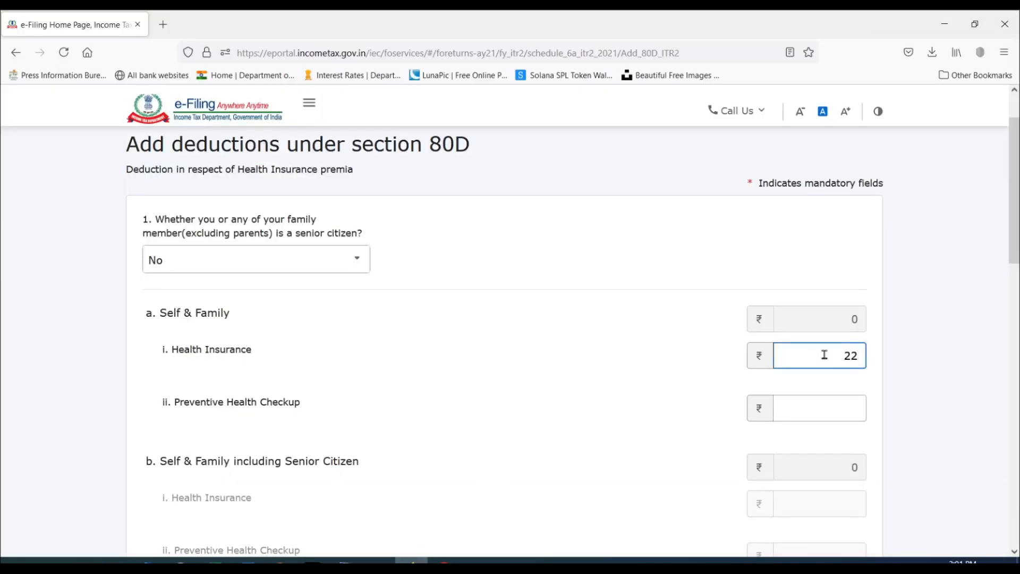
{"action": "type", "text": "890"}
Try the answer Yes on whether any parent is a senior citizen and look at the fields for parents including senior citizen.
{"action": "scroll", "coordinate": [649, 382], "scroll_direction": "down", "scroll_amount": 5}
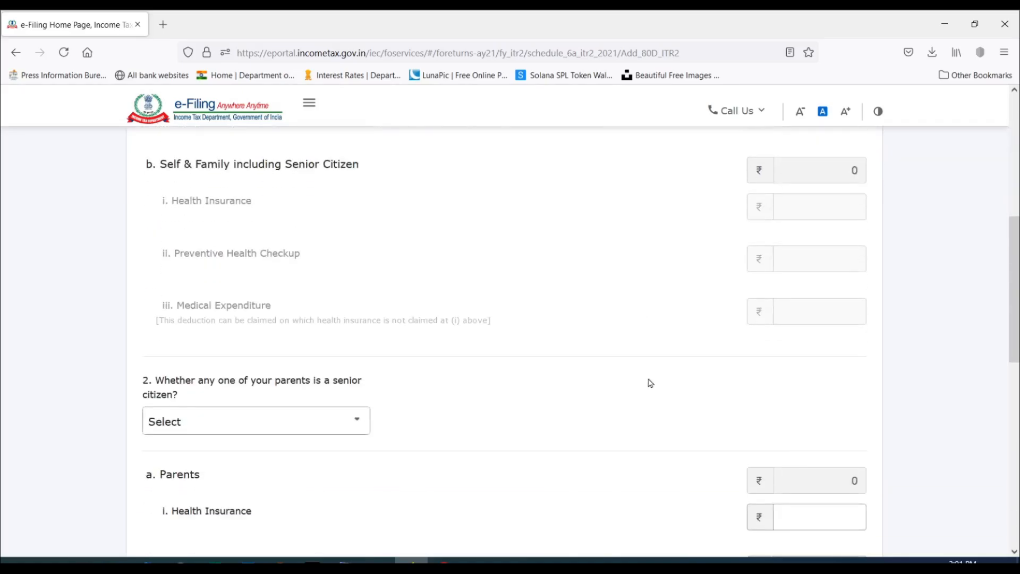
{"action": "scroll", "coordinate": [651, 383], "scroll_direction": "down", "scroll_amount": 2}
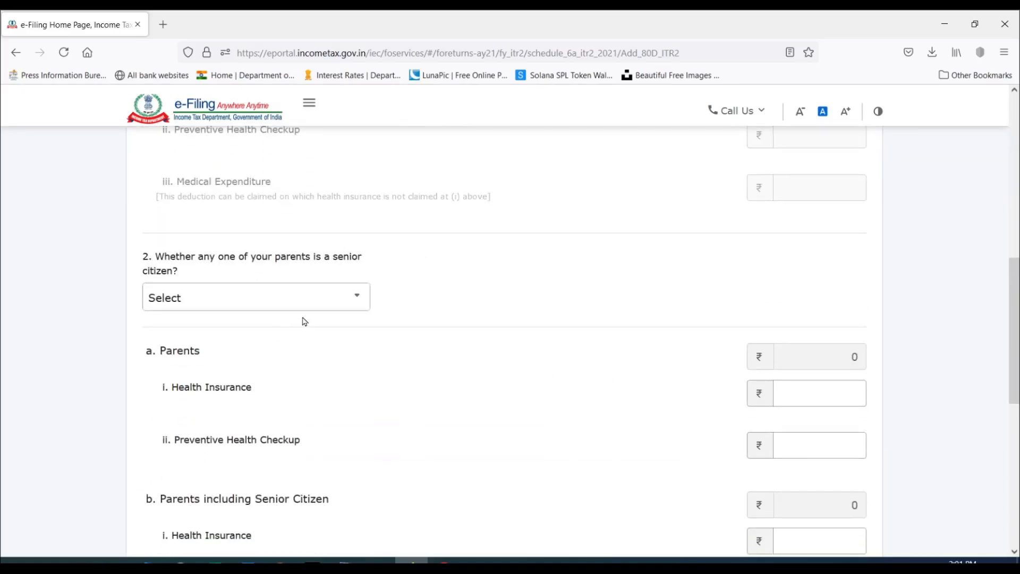
{"action": "left_click", "coordinate": [336, 304]}
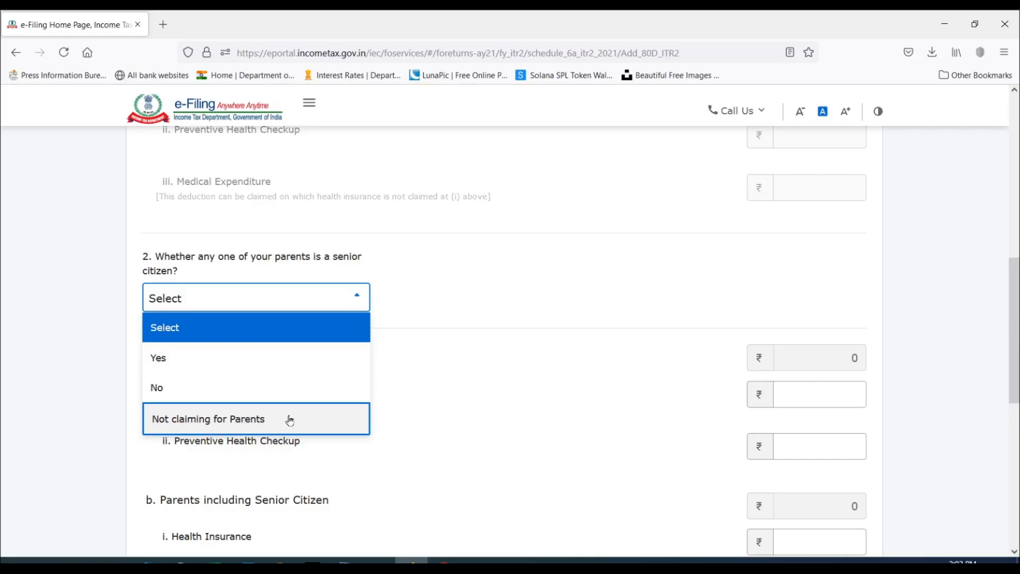
{"action": "left_click", "coordinate": [175, 359]}
{"action": "scroll", "coordinate": [549, 234], "scroll_direction": "down", "scroll_amount": 5}
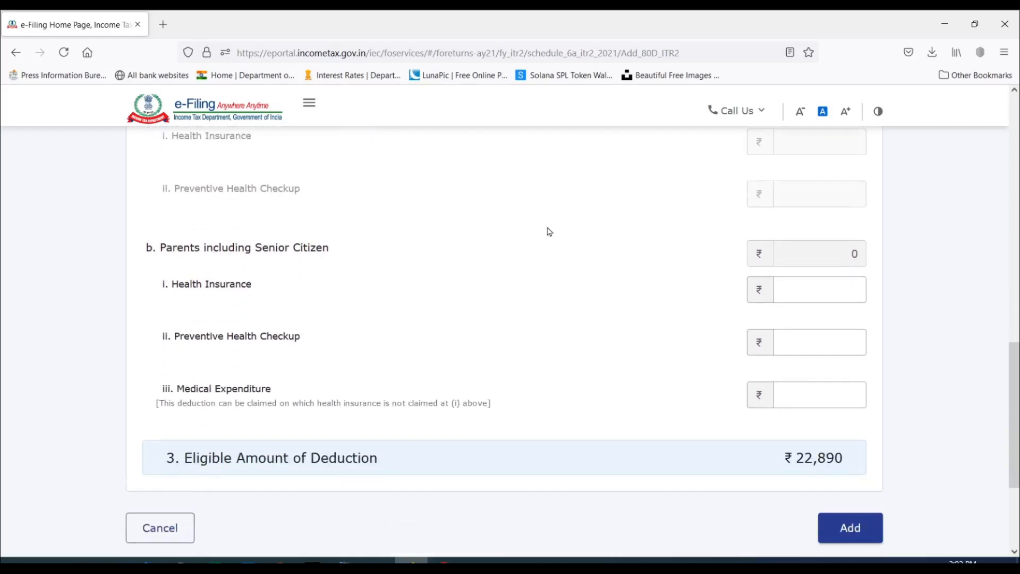
{"action": "left_click", "coordinate": [809, 367]}
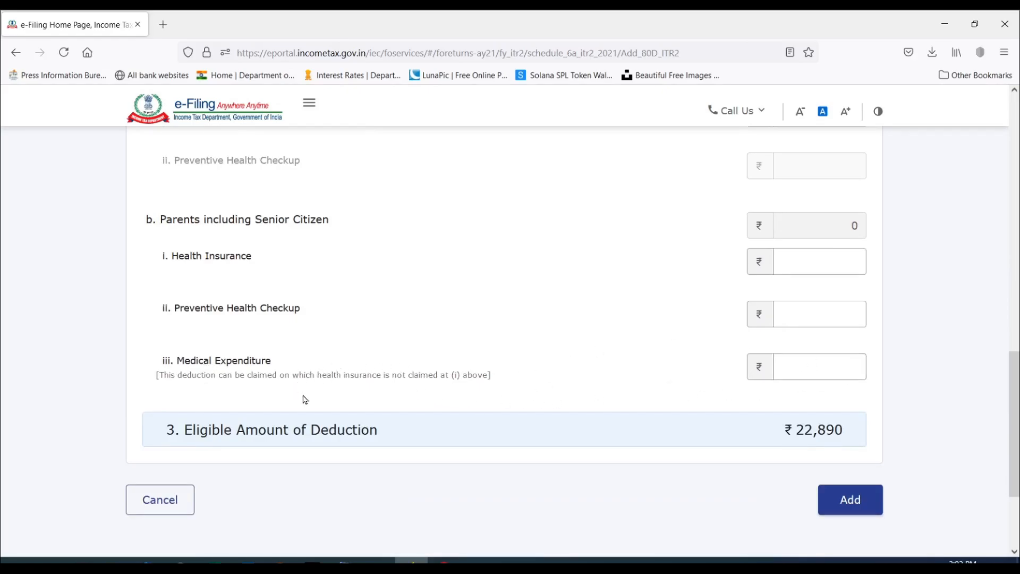
Set the answer on whether any one of the parents is a senior citizen to Not claiming for Parents.
{"action": "scroll", "coordinate": [306, 400], "scroll_direction": "up", "scroll_amount": 5}
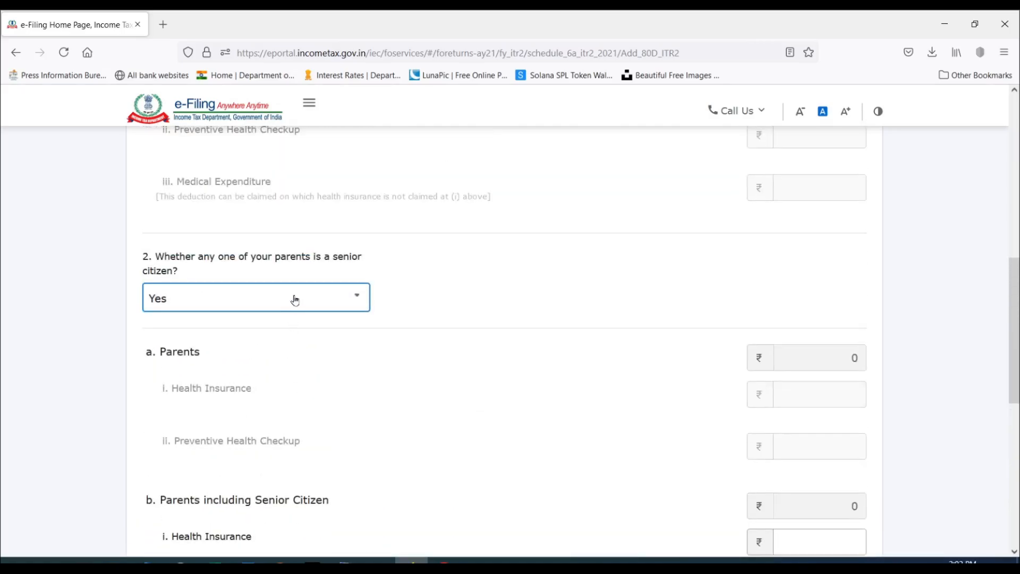
{"action": "left_click", "coordinate": [295, 301]}
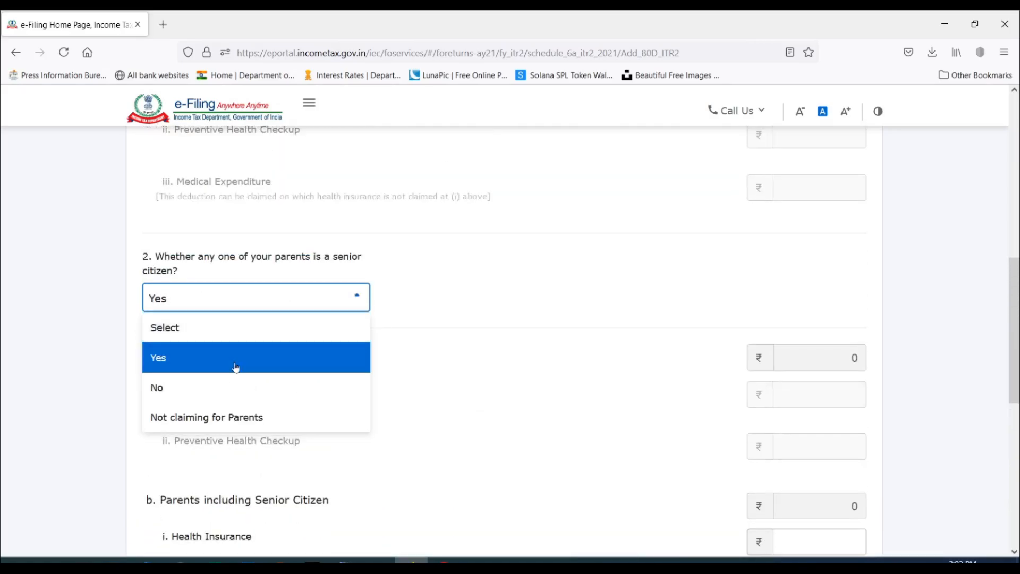
{"action": "left_click", "coordinate": [190, 422]}
{"action": "scroll", "coordinate": [558, 247], "scroll_direction": "down", "scroll_amount": 5}
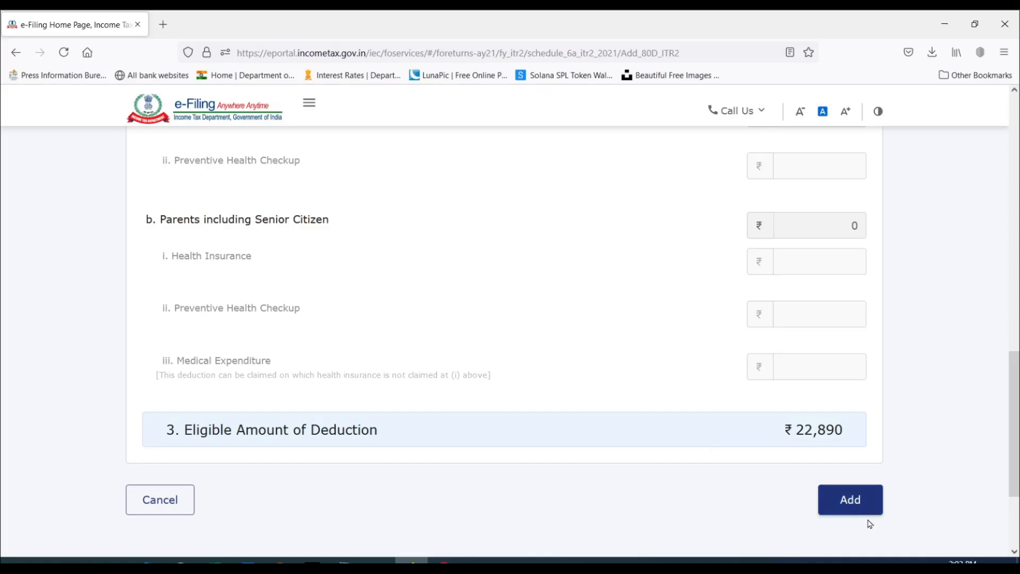
Add the section 80D deduction and confirm Schedule 80D.
{"action": "left_click", "coordinate": [850, 510]}
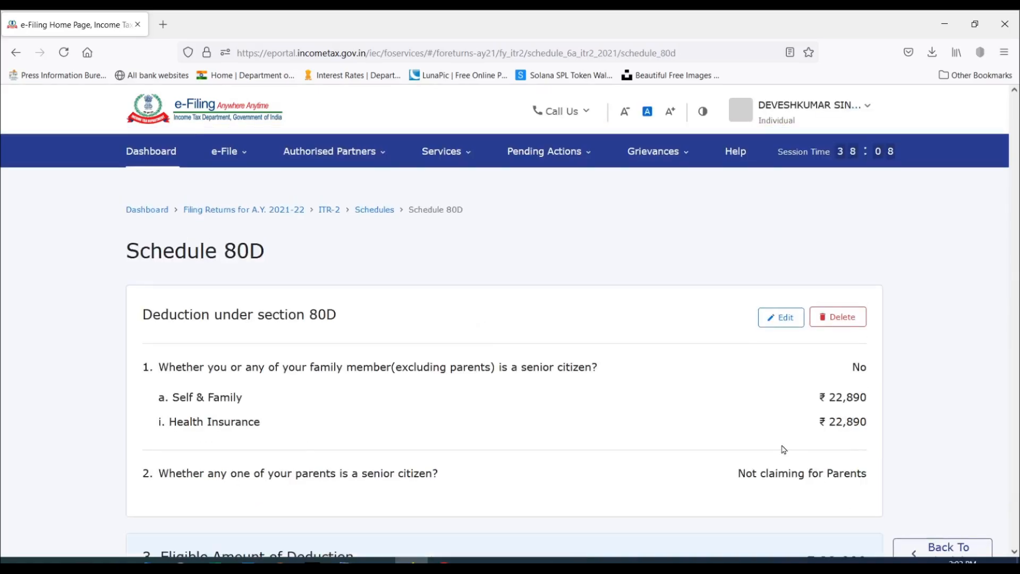
{"action": "scroll", "coordinate": [697, 293], "scroll_direction": "down", "scroll_amount": 2}
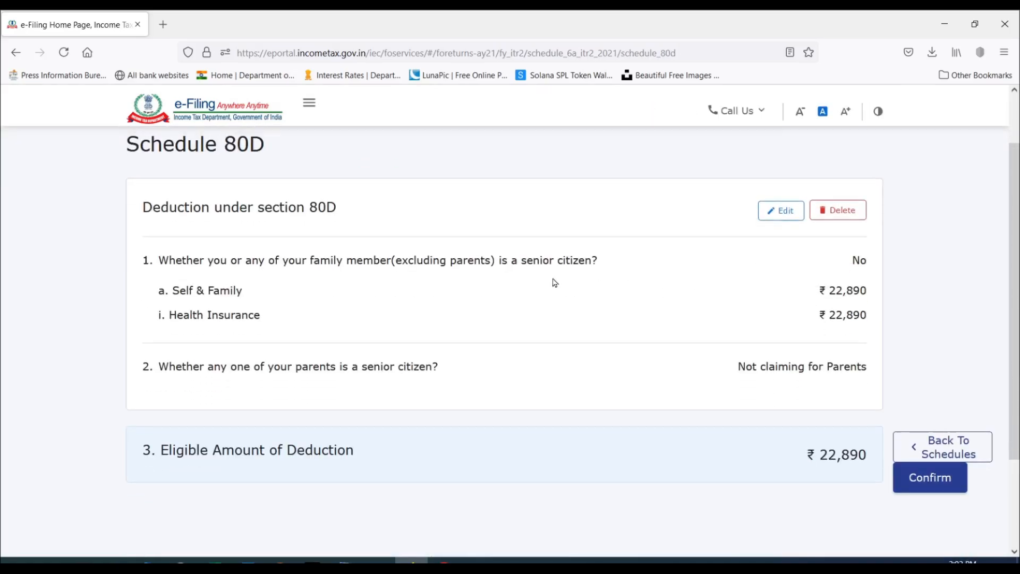
{"action": "left_click", "coordinate": [939, 485]}
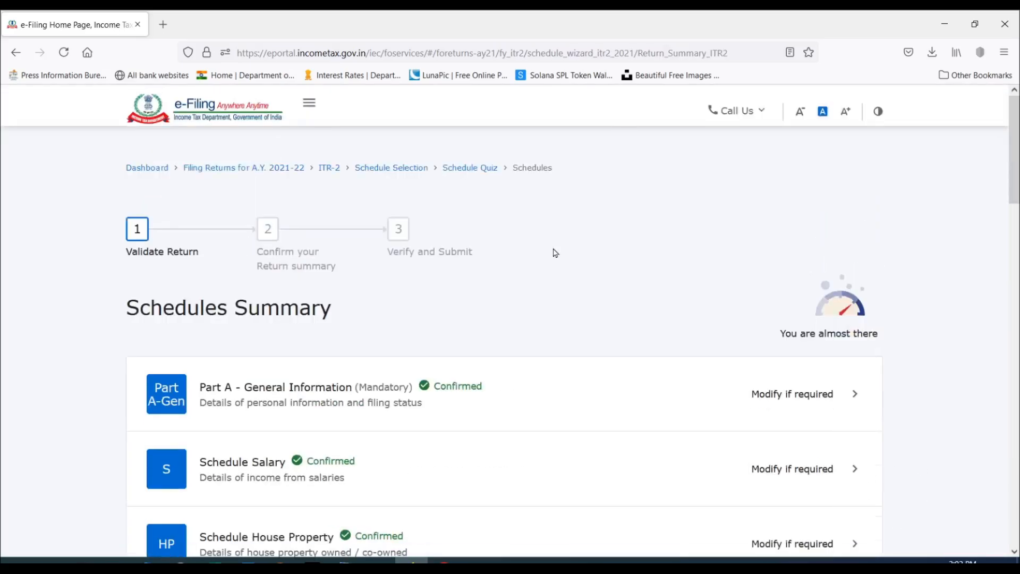
Open Schedule 80G from the schedules summary and start adding donation details.
{"action": "scroll", "coordinate": [555, 253], "scroll_direction": "down", "scroll_amount": 15}
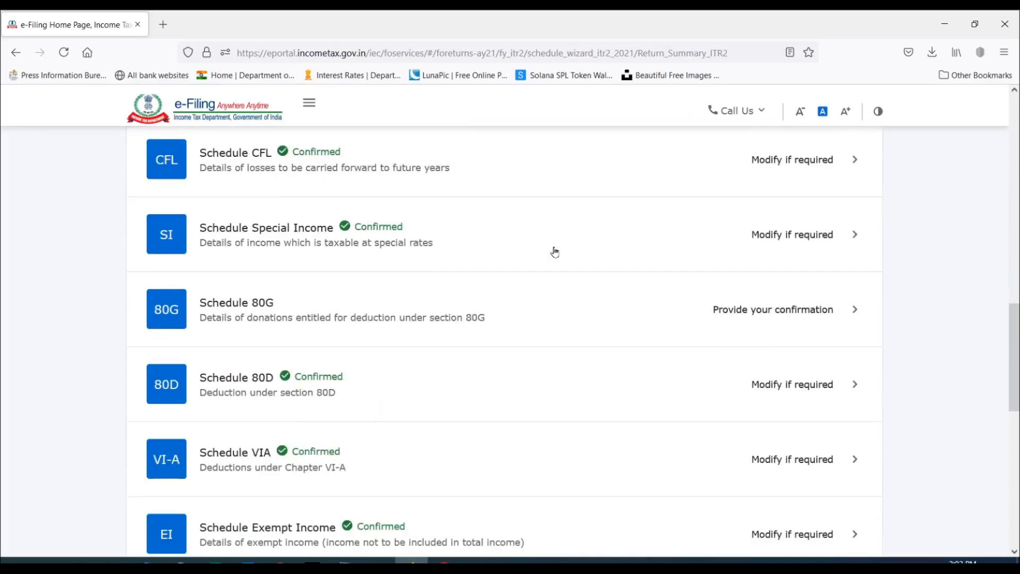
{"action": "scroll", "coordinate": [555, 253], "scroll_direction": "down", "scroll_amount": 3}
{"action": "scroll", "coordinate": [553, 250], "scroll_direction": "up", "scroll_amount": 2}
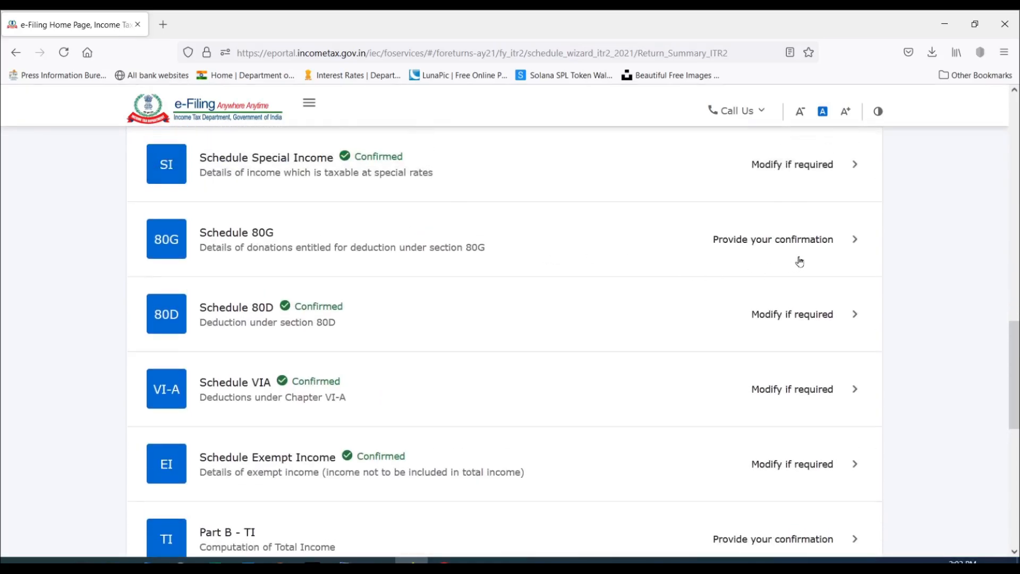
{"action": "left_click", "coordinate": [825, 240]}
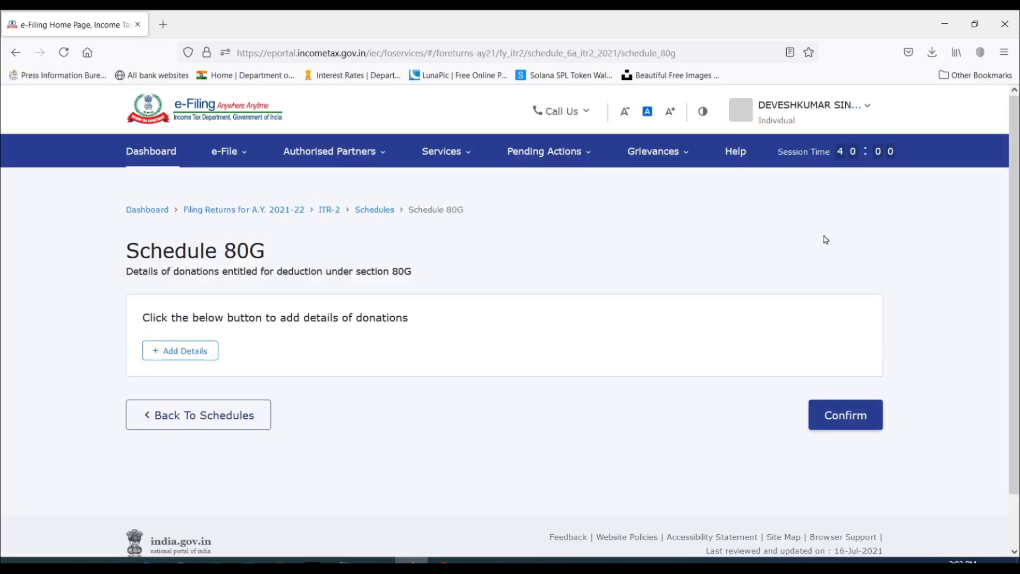
{"action": "left_click", "coordinate": [186, 353]}
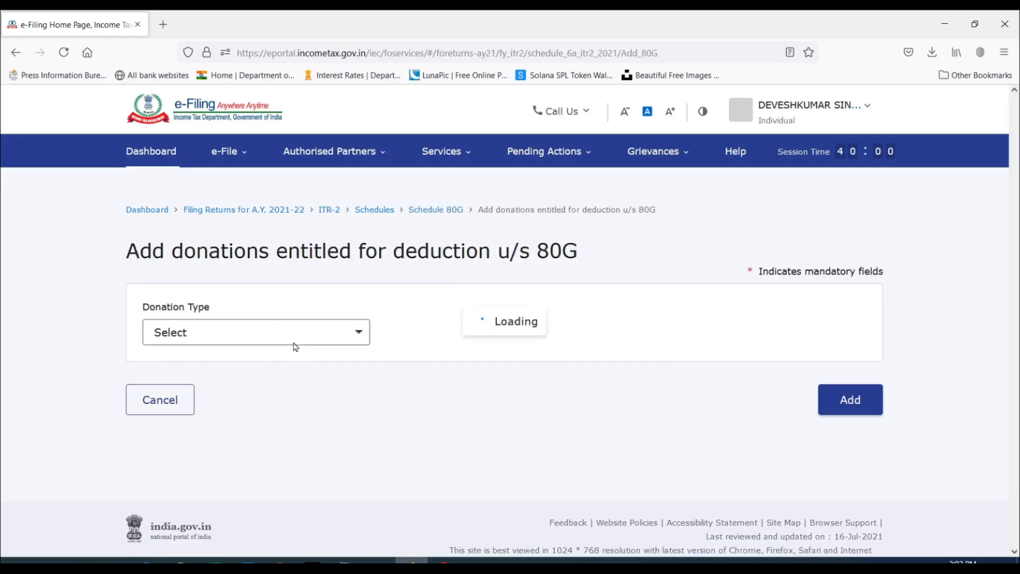
Set the donation type to Donations entitled for 100% deduction without qualifying limit.
{"action": "left_click", "coordinate": [294, 336]}
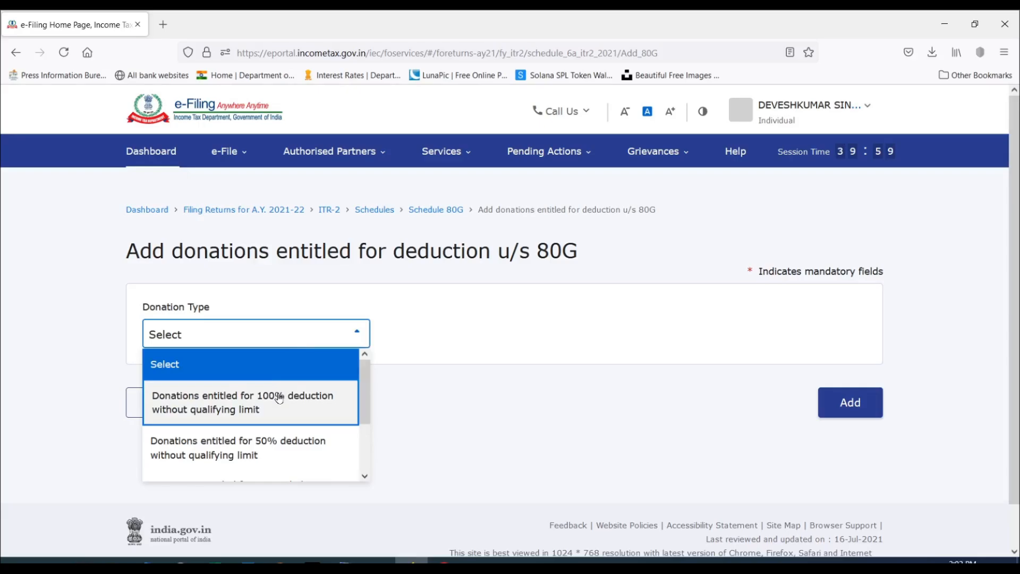
{"action": "scroll", "coordinate": [280, 393], "scroll_direction": "down", "scroll_amount": 2}
{"action": "scroll", "coordinate": [279, 397], "scroll_direction": "up", "scroll_amount": 2}
{"action": "left_click", "coordinate": [282, 401]}
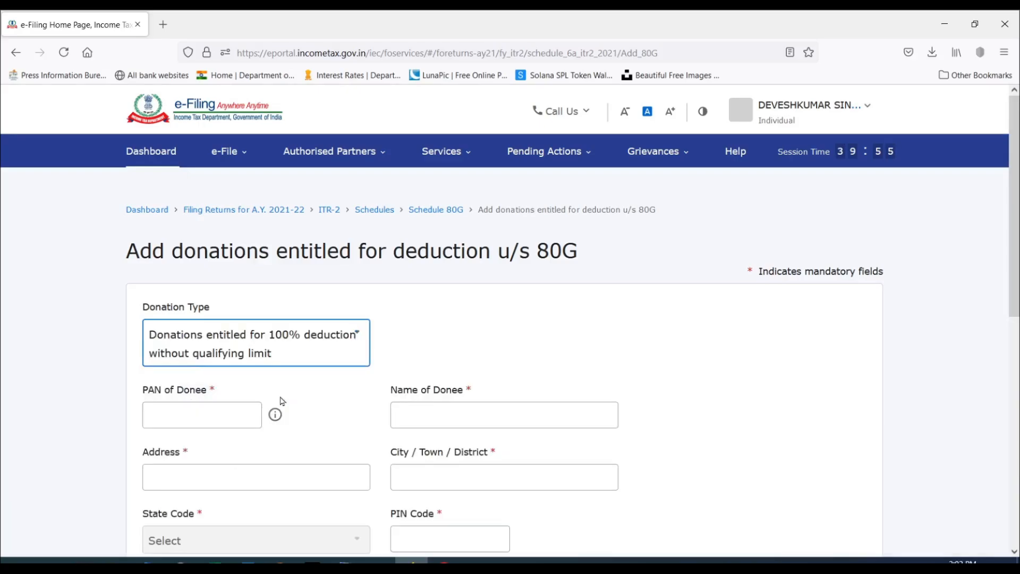
Review the donee and amount fields of the donation form and check the Section 80G amount in the Excel computation sheet.
{"action": "scroll", "coordinate": [399, 308], "scroll_direction": "down", "scroll_amount": 3}
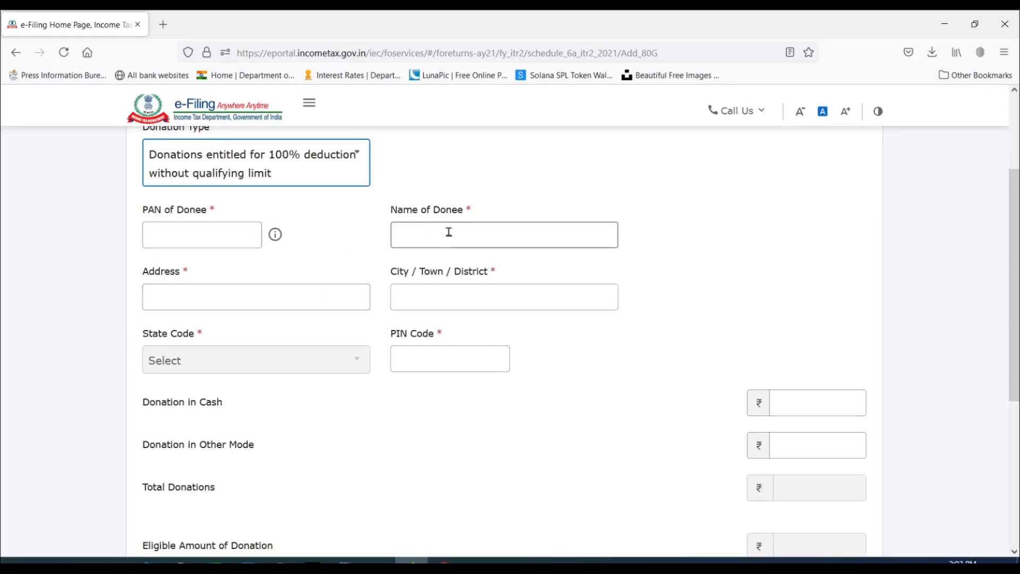
{"action": "scroll", "coordinate": [367, 379], "scroll_direction": "down", "scroll_amount": 2}
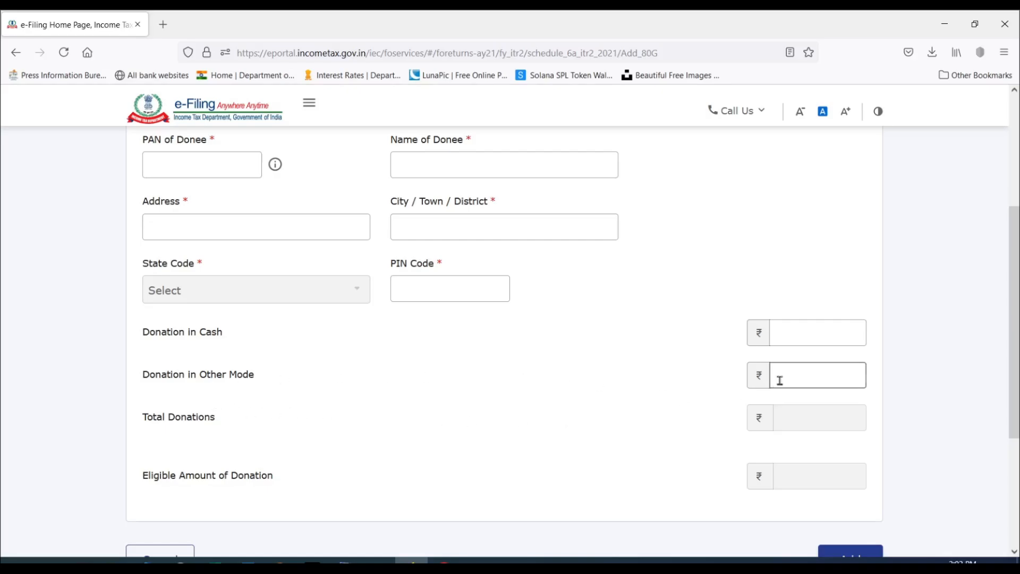
{"action": "left_click", "coordinate": [798, 376]}
{"action": "scroll", "coordinate": [542, 403], "scroll_direction": "up", "scroll_amount": 1}
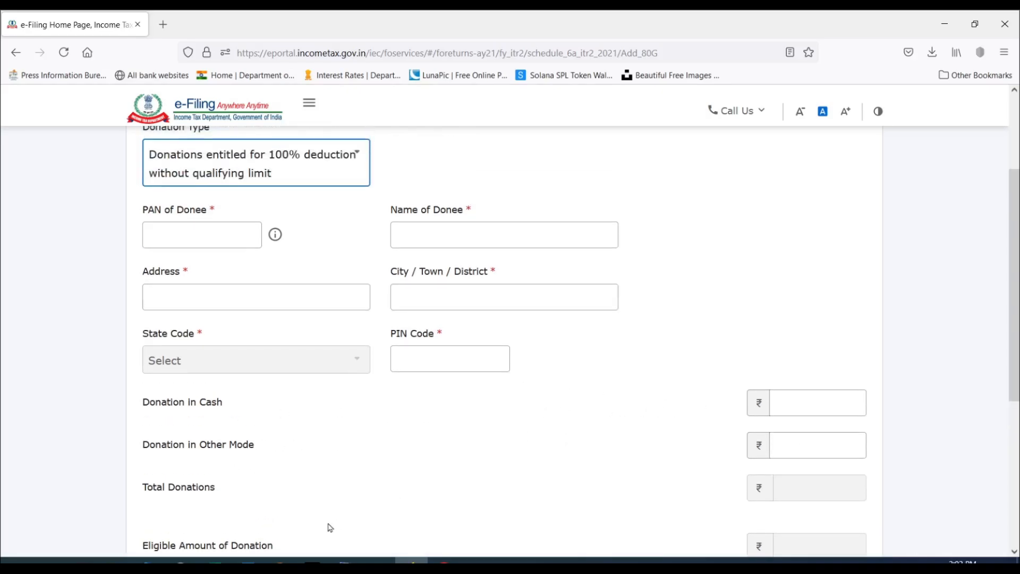
{"action": "left_click", "coordinate": [214, 561]}
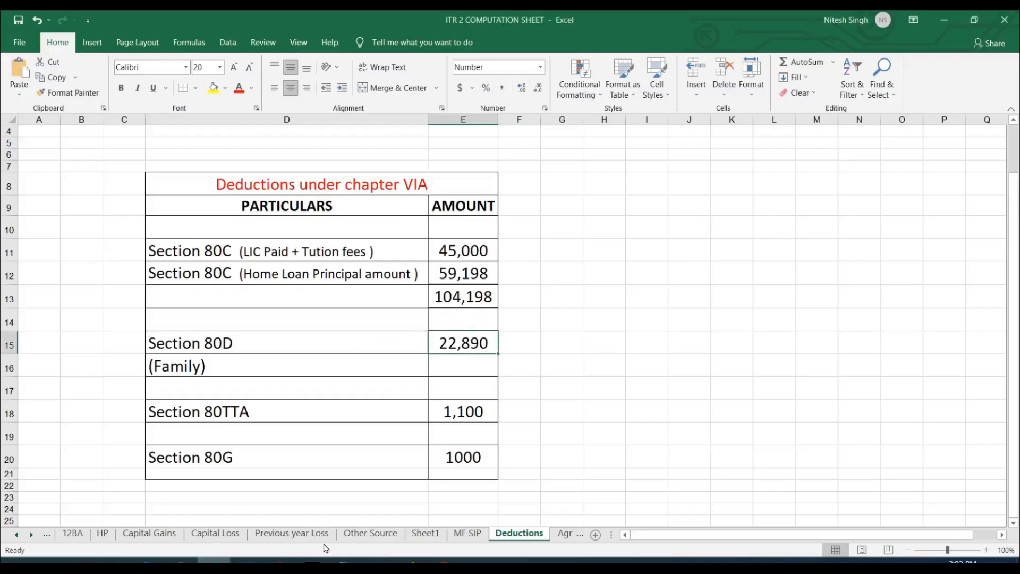
{"action": "left_click", "coordinate": [412, 562]}
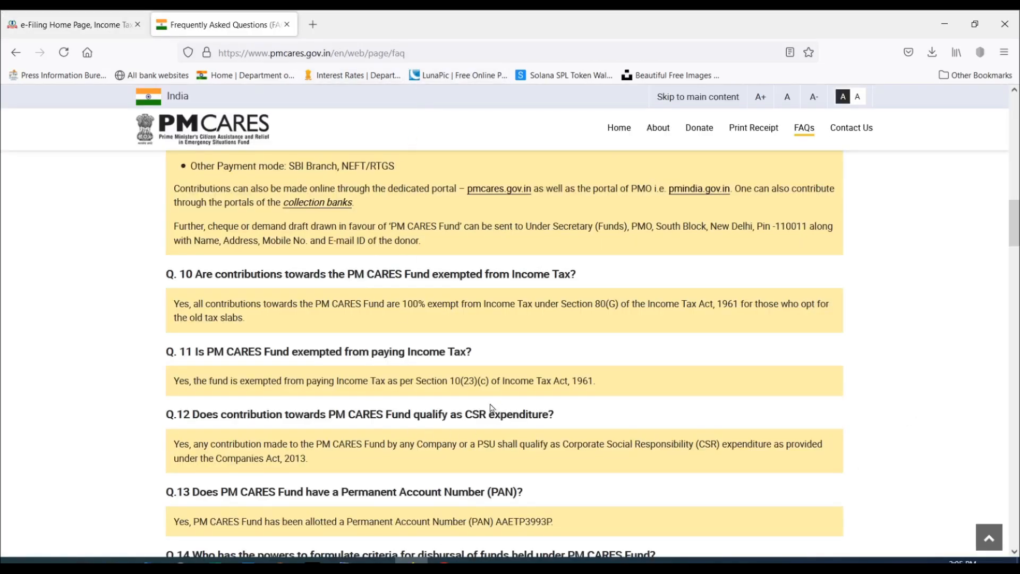
Return to the e-Filing donation form, add the PM CARES FUND donation and confirm Schedule 80G.
{"action": "left_click", "coordinate": [53, 13]}
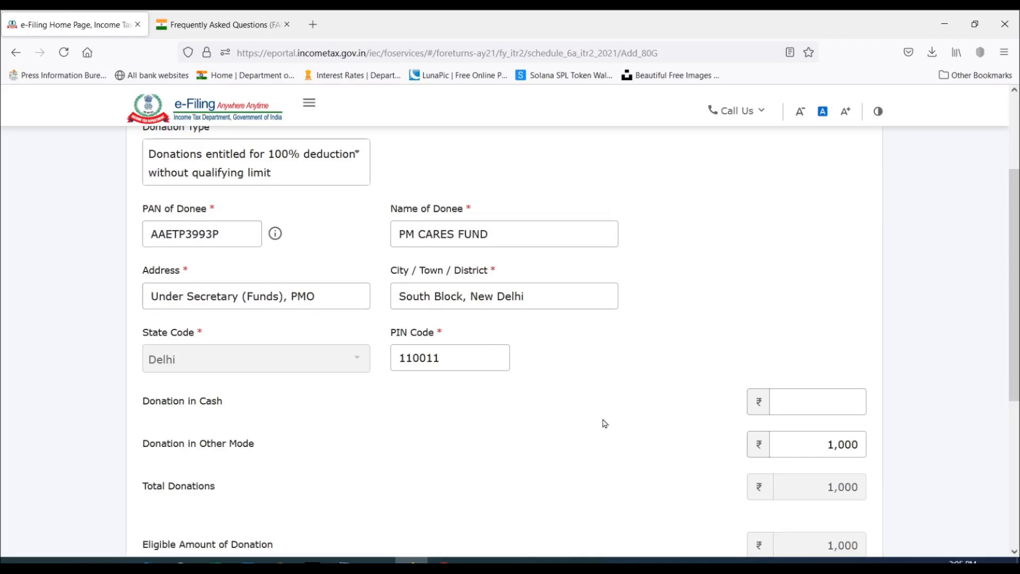
{"action": "scroll", "coordinate": [503, 368], "scroll_direction": "down", "scroll_amount": 4}
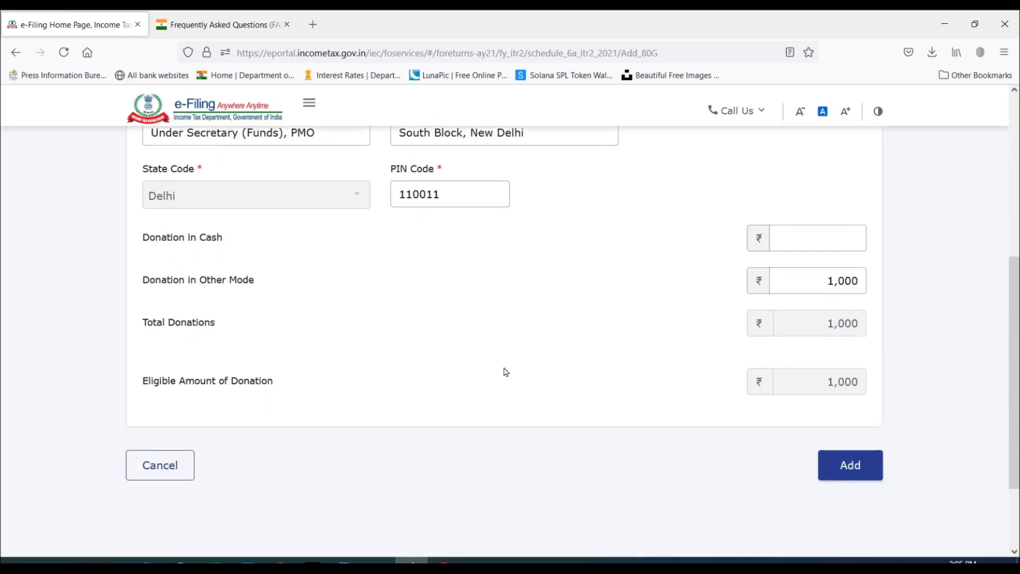
{"action": "left_click", "coordinate": [864, 425]}
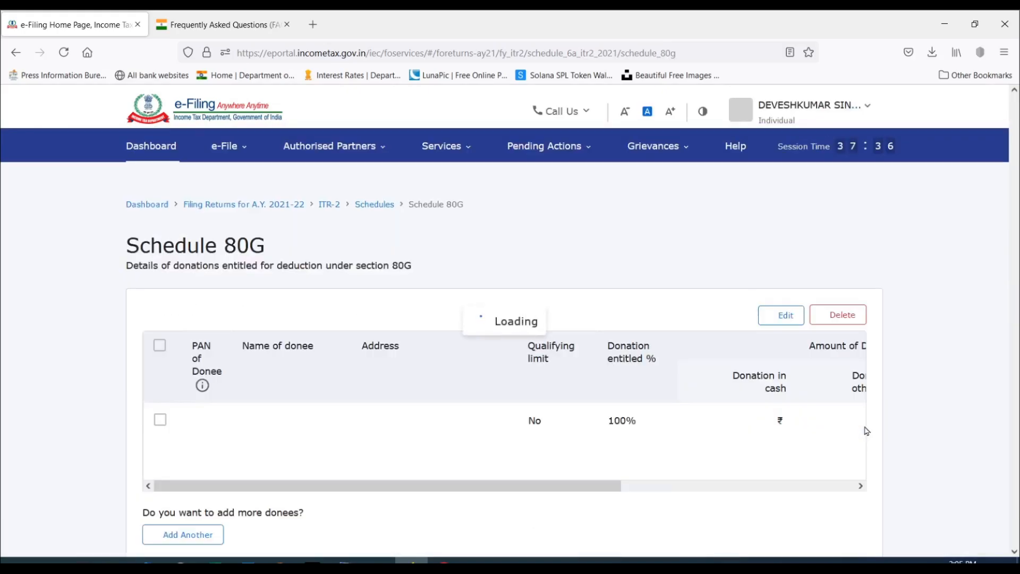
{"action": "scroll", "coordinate": [600, 327], "scroll_direction": "down", "scroll_amount": 2}
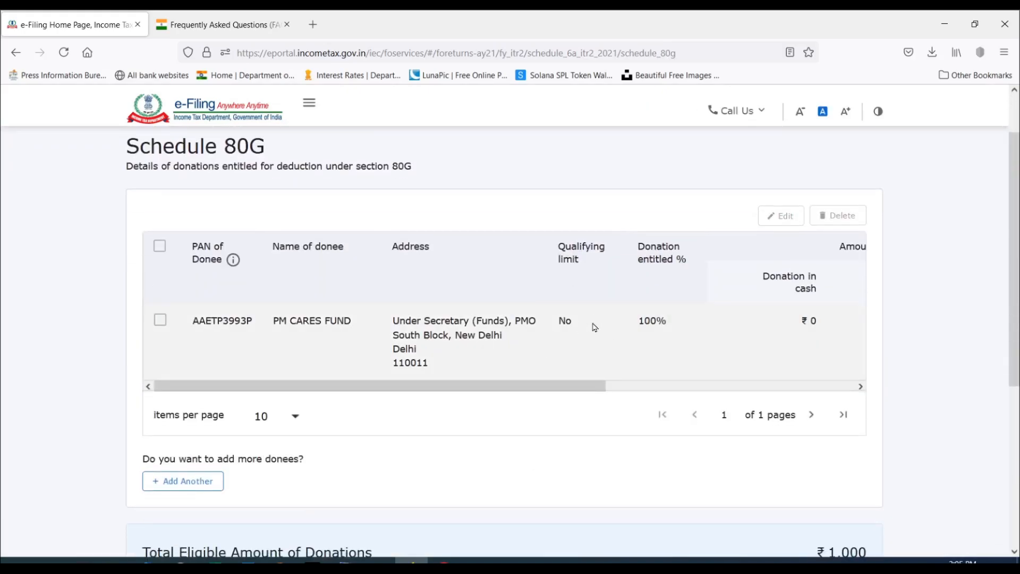
{"action": "scroll", "coordinate": [595, 326], "scroll_direction": "down", "scroll_amount": 5}
{"action": "left_click", "coordinate": [841, 358]}
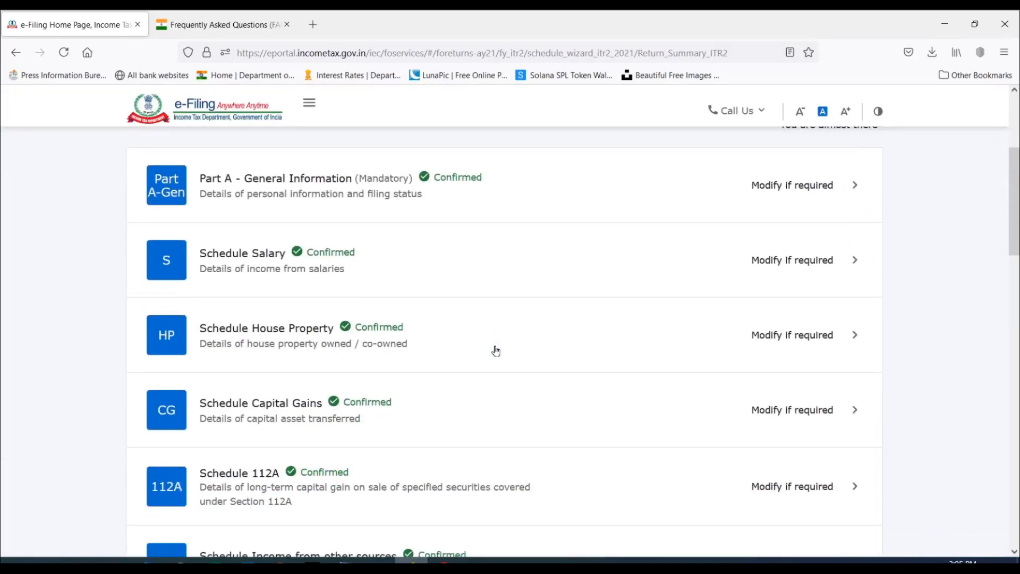
Open the Tax Paid schedule from the ITR-2 schedules summary.
{"action": "scroll", "coordinate": [494, 348], "scroll_direction": "down", "scroll_amount": 8}
{"action": "scroll", "coordinate": [496, 350], "scroll_direction": "down", "scroll_amount": 8}
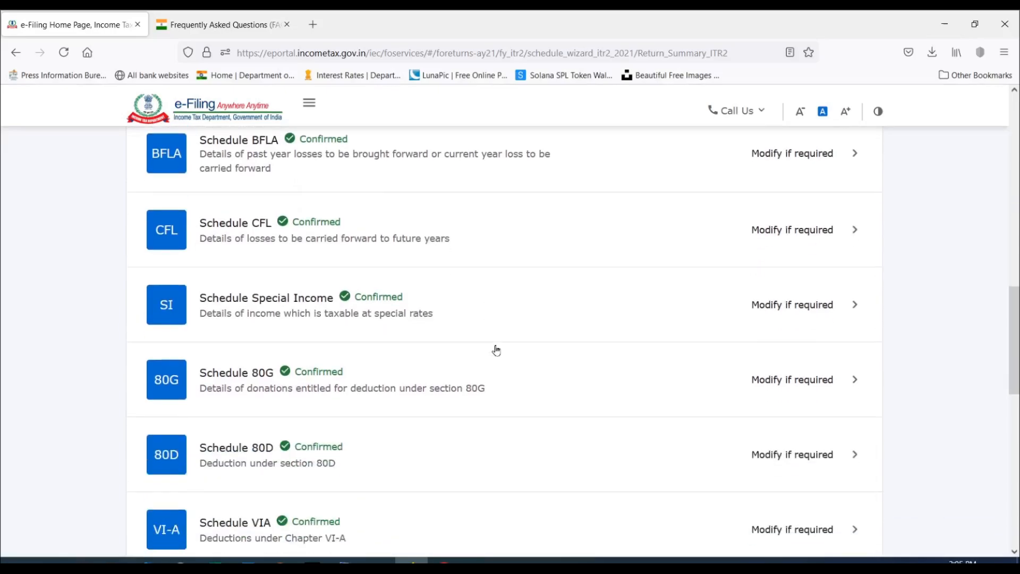
{"action": "scroll", "coordinate": [496, 349], "scroll_direction": "down", "scroll_amount": 3}
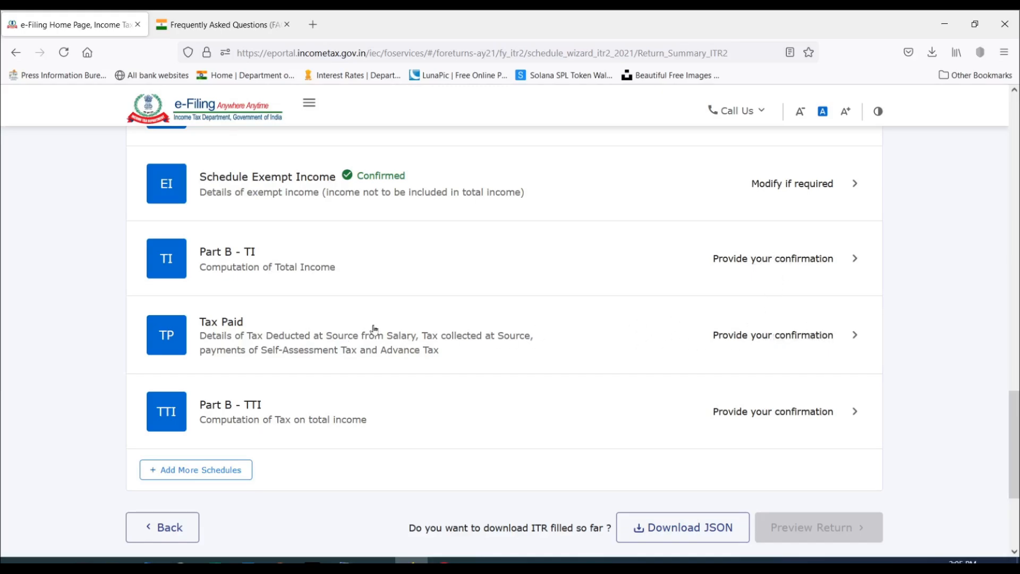
{"action": "left_click", "coordinate": [801, 336]}
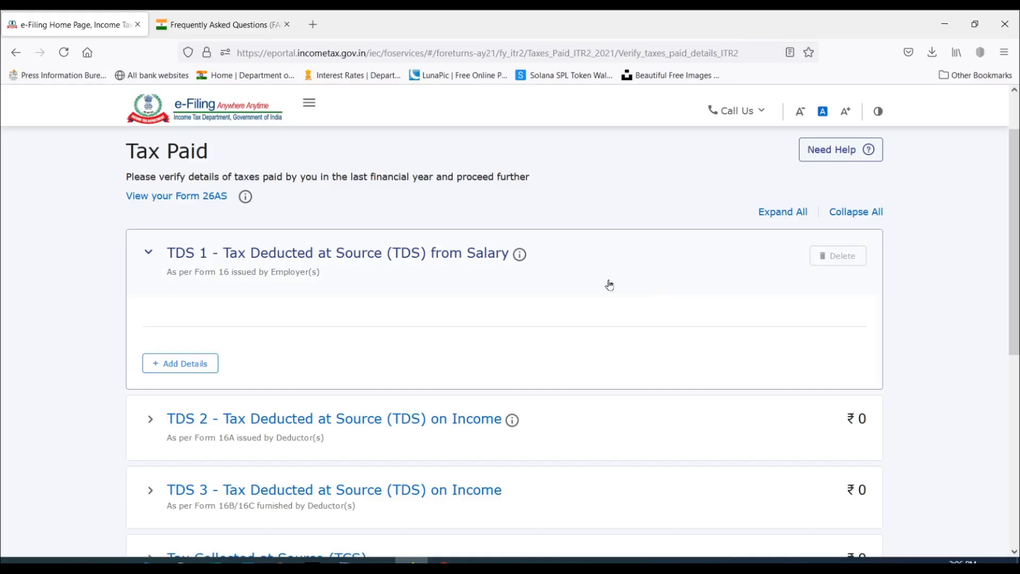
Review the TDS 1, TDS 2, TDS 3, TCS and advance tax sections of the Tax Paid schedule.
{"action": "scroll", "coordinate": [622, 282], "scroll_direction": "down", "scroll_amount": 3}
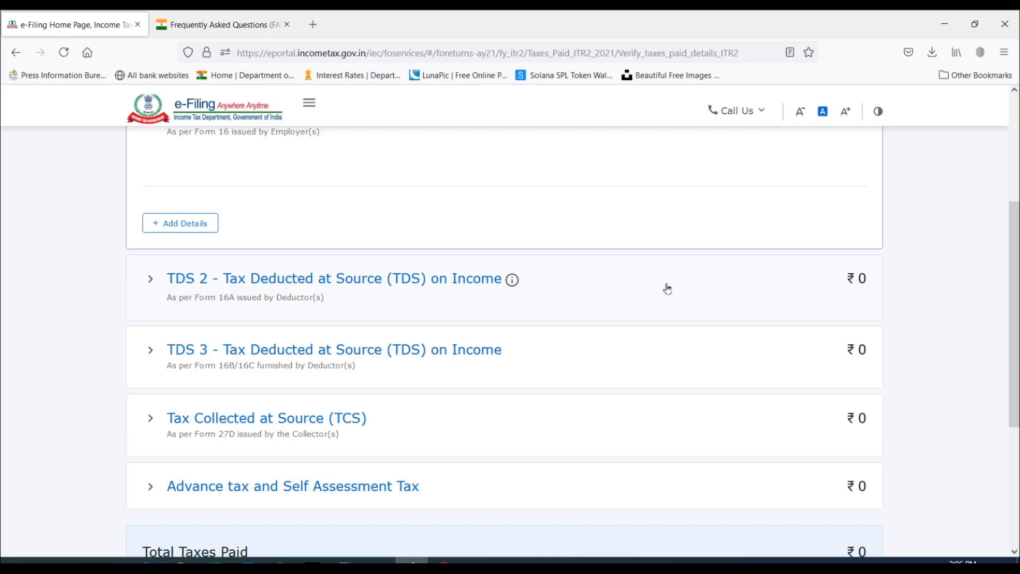
{"action": "scroll", "coordinate": [669, 288], "scroll_direction": "down", "scroll_amount": 2}
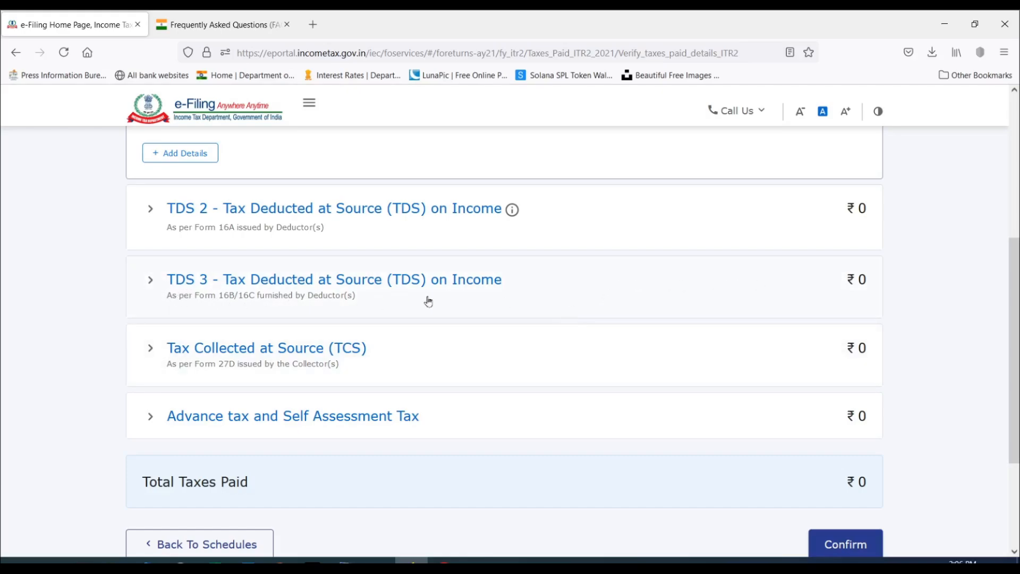
{"action": "scroll", "coordinate": [621, 300], "scroll_direction": "down", "scroll_amount": 2}
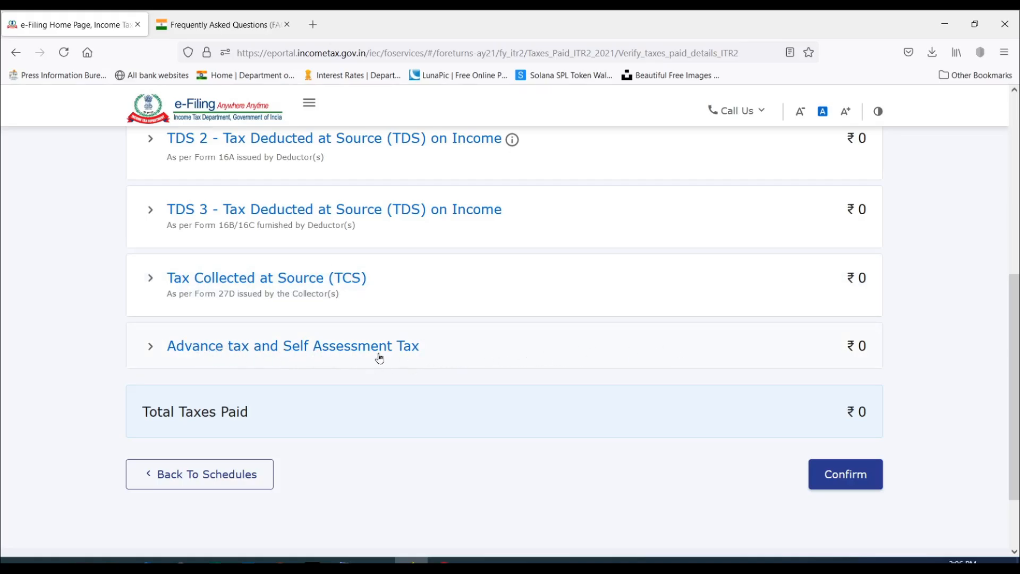
{"action": "scroll", "coordinate": [379, 357], "scroll_direction": "up", "scroll_amount": 15}
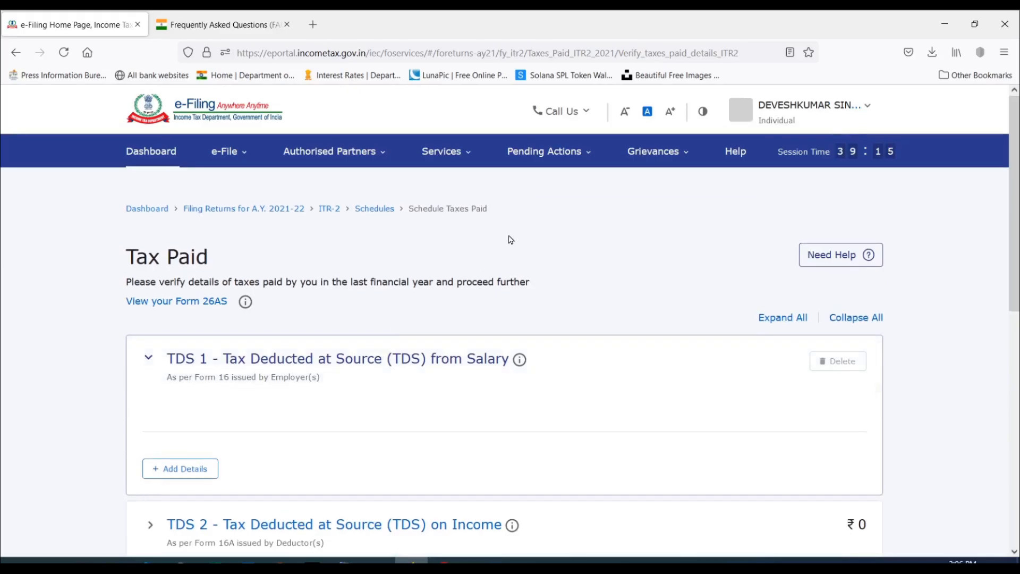
{"action": "scroll", "coordinate": [511, 240], "scroll_direction": "down", "scroll_amount": 3}
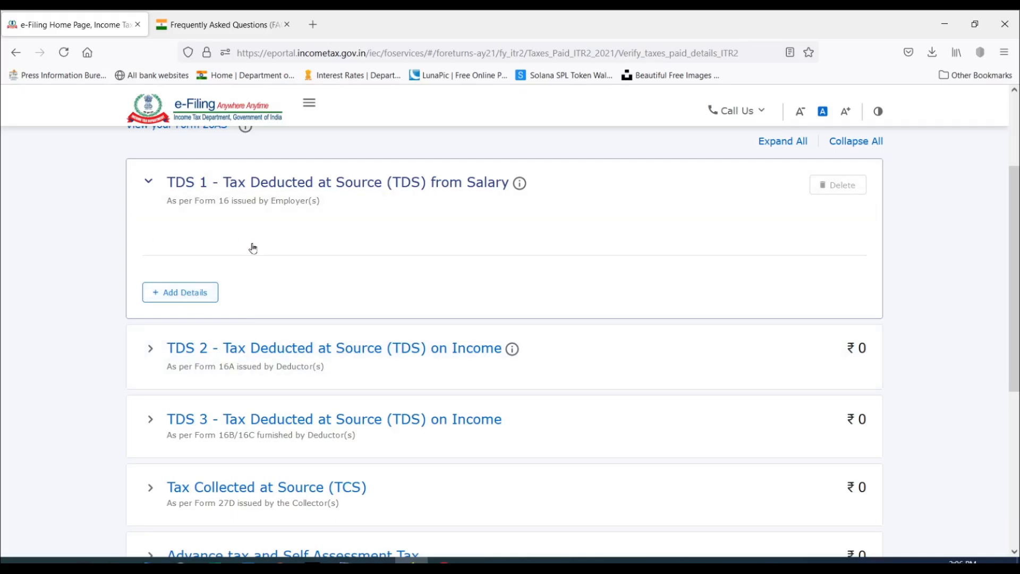
{"action": "scroll", "coordinate": [298, 246], "scroll_direction": "down", "scroll_amount": 2}
{"action": "scroll", "coordinate": [195, 226], "scroll_direction": "up", "scroll_amount": 2}
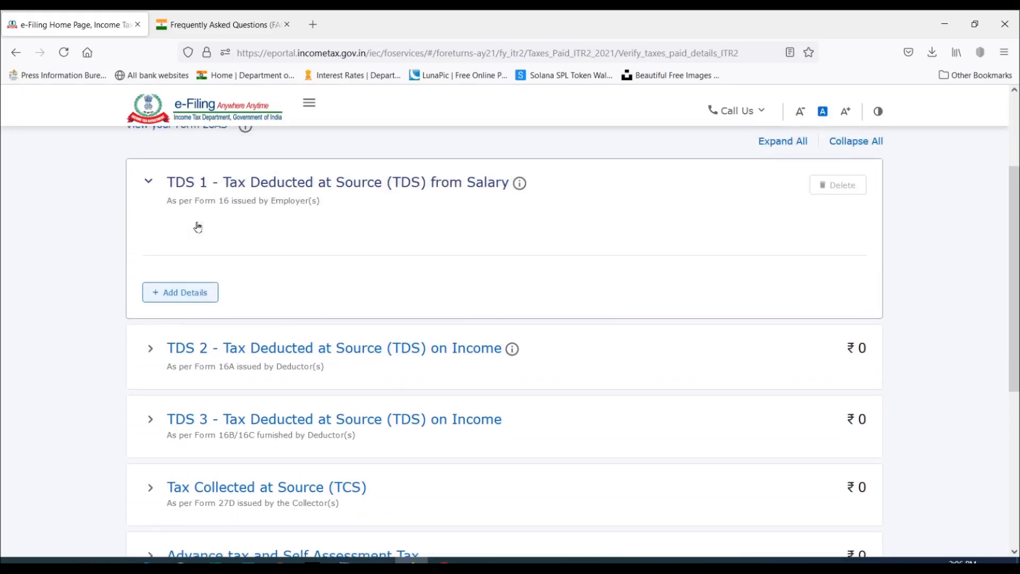
Add a TDS 1 salary entry with the employer's TAN, name SAMPLE PVT LTD, salary income 363200 and total tax deducted 39500.
{"action": "left_click", "coordinate": [182, 293]}
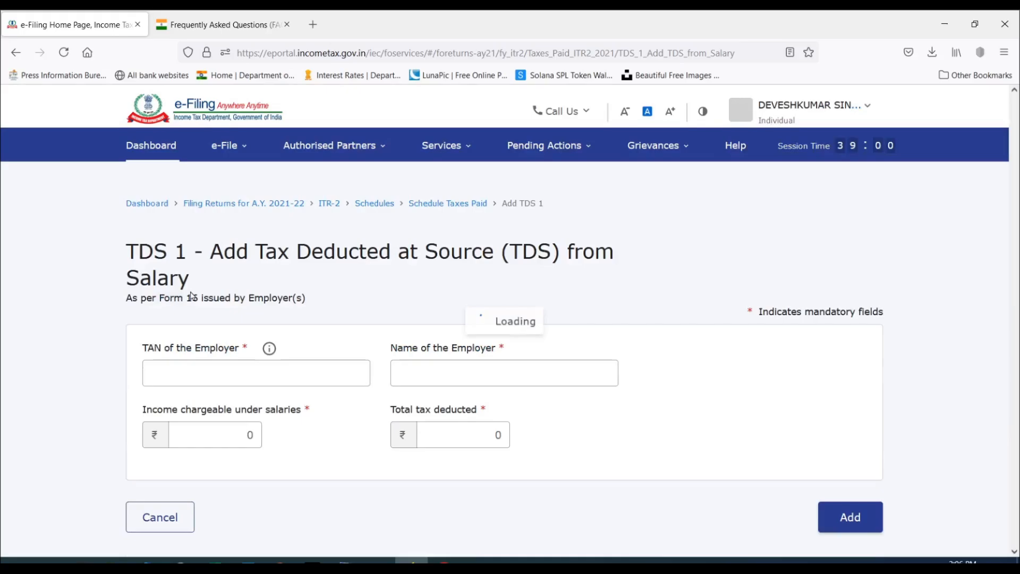
{"action": "scroll", "coordinate": [342, 271], "scroll_direction": "down", "scroll_amount": 3}
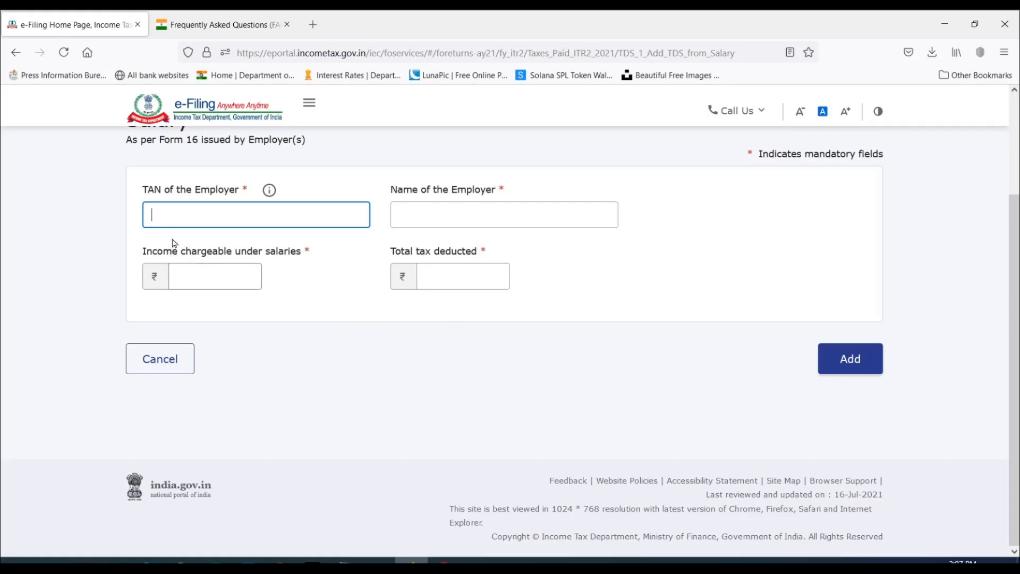
{"action": "type", "text": "UMB45455L"}
{"action": "key", "text": "Tab"}
{"action": "type", "text": "SAMPLE PVT LTD"}
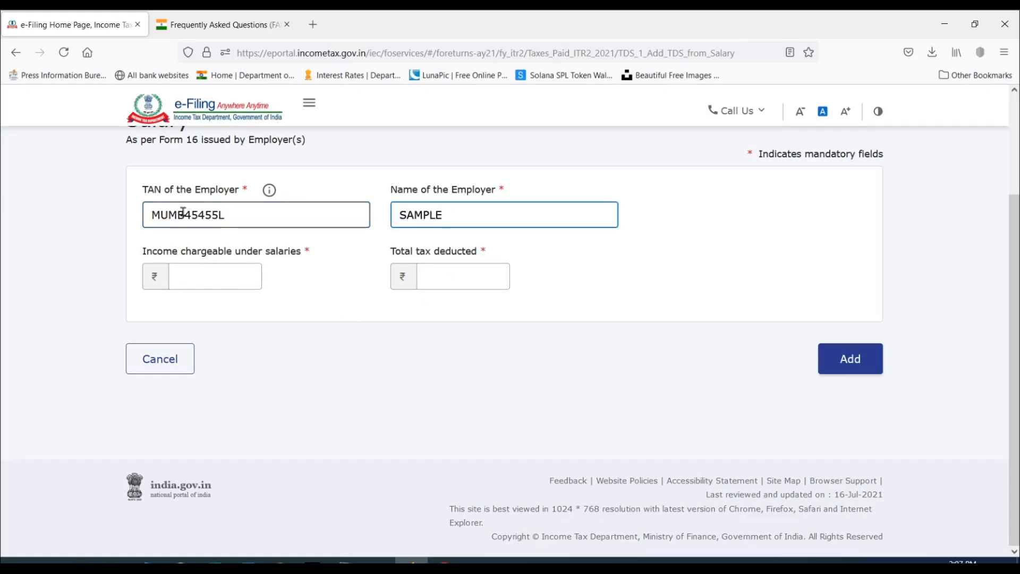
{"action": "key", "text": "Tab"}
{"action": "type", "text": "363200"}
{"action": "key", "text": "Tab"}
{"action": "type", "text": "39500"}
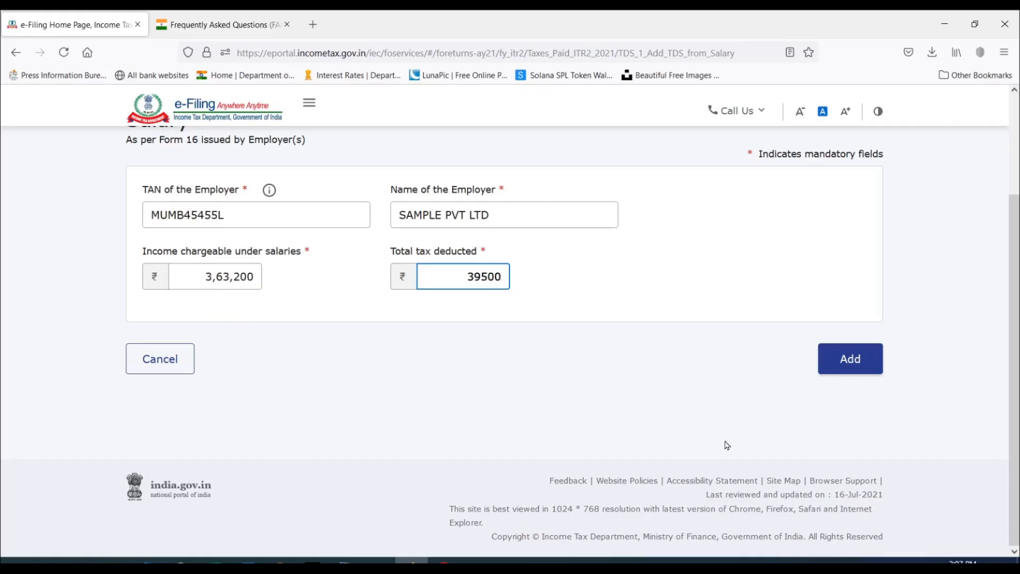
{"action": "left_click", "coordinate": [861, 365]}
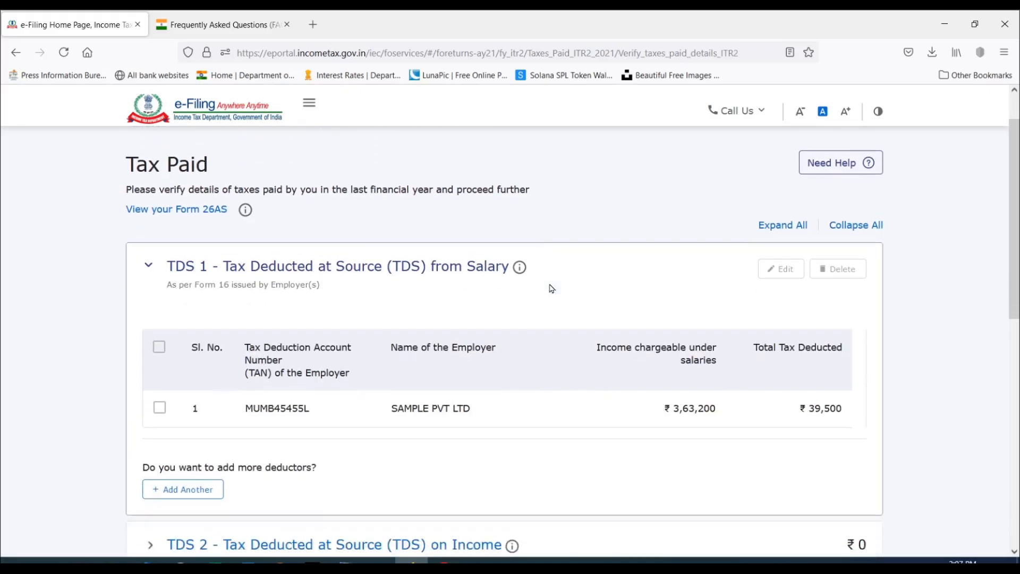
Start a TDS 2 entry with the credit relating to Self and fill in the deductor's TAN.
{"action": "scroll", "coordinate": [552, 288], "scroll_direction": "down", "scroll_amount": 1}
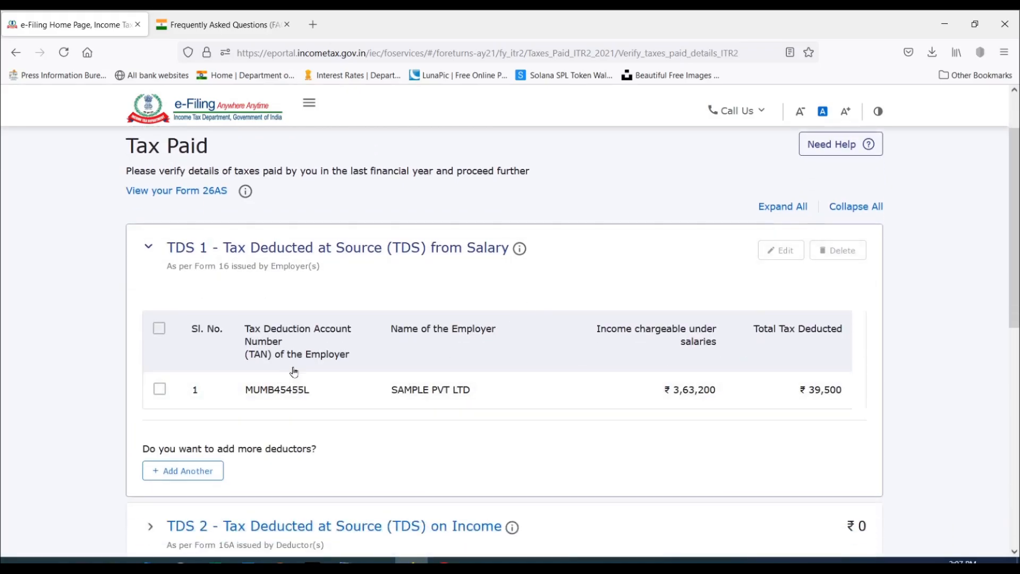
{"action": "scroll", "coordinate": [314, 355], "scroll_direction": "down", "scroll_amount": 4}
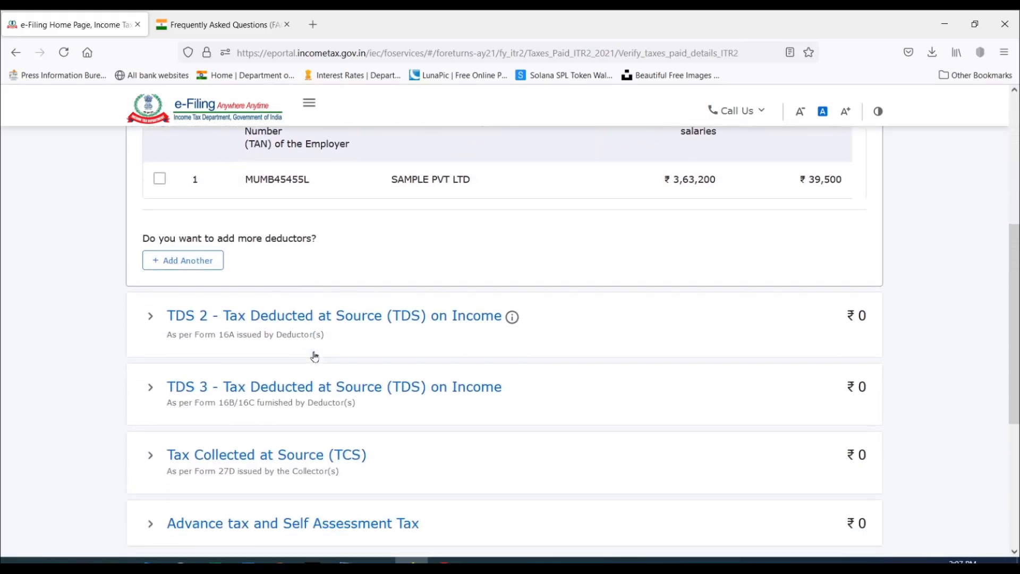
{"action": "left_click", "coordinate": [151, 317]}
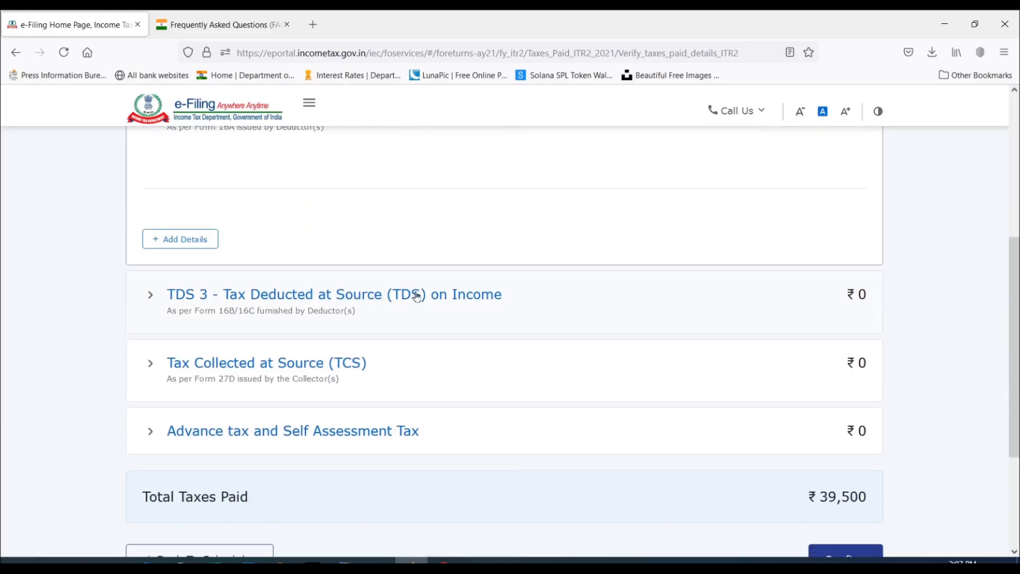
{"action": "scroll", "coordinate": [414, 296], "scroll_direction": "up", "scroll_amount": 1}
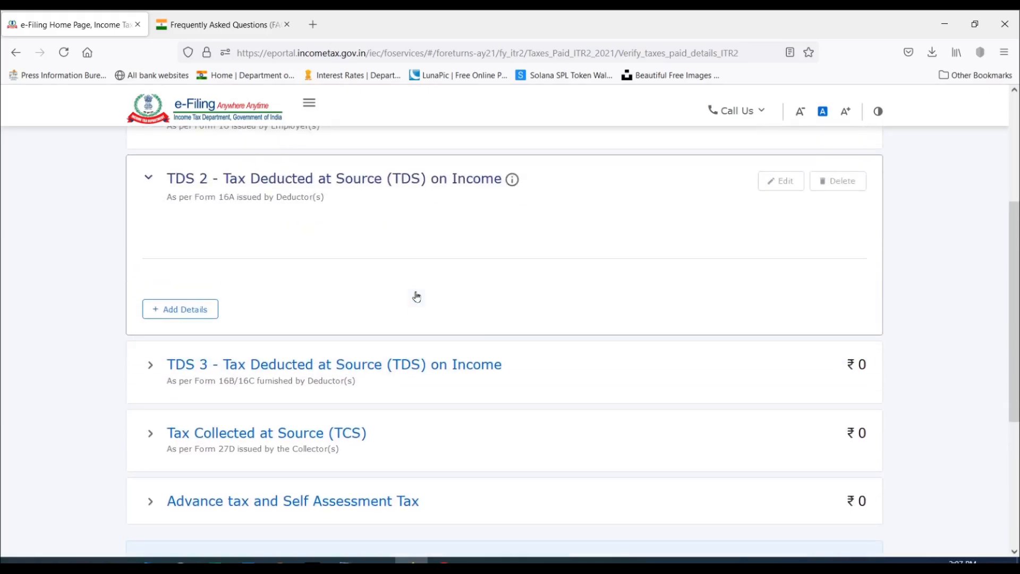
{"action": "left_click", "coordinate": [183, 311]}
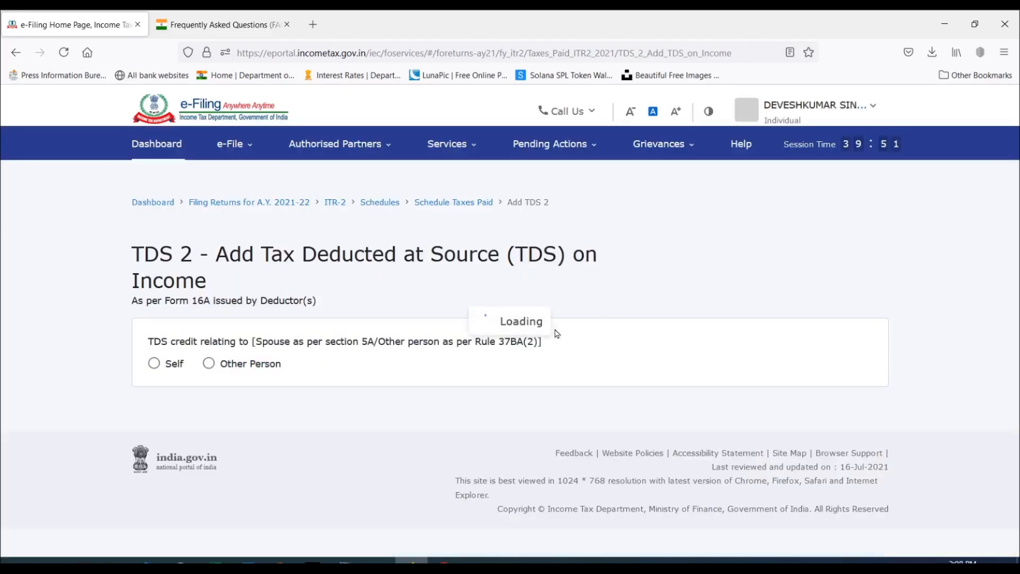
{"action": "left_click", "coordinate": [154, 372]}
{"action": "scroll", "coordinate": [504, 288], "scroll_direction": "down", "scroll_amount": 3}
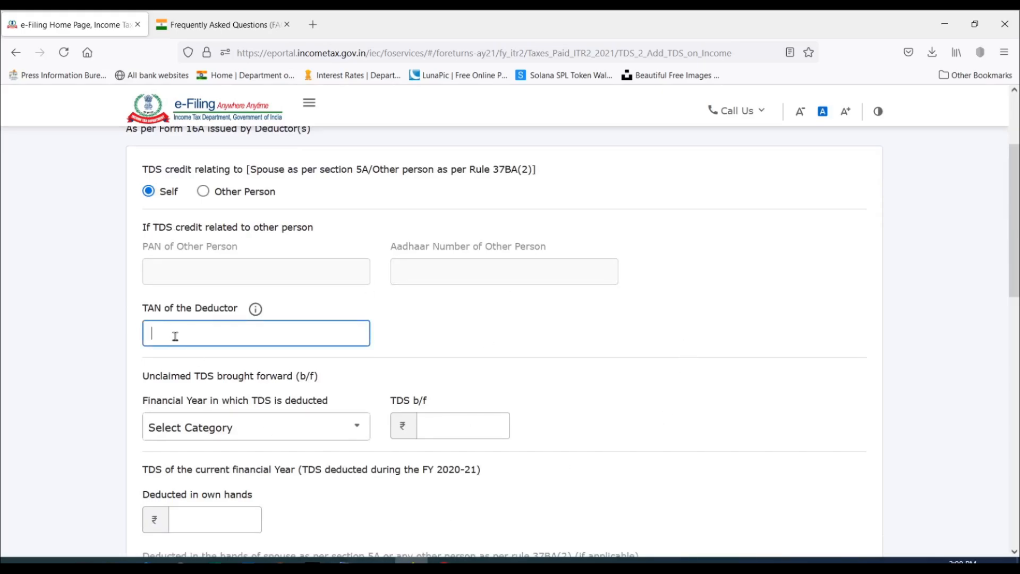
{"action": "key", "text": "Tab"}
Set the current financial year's TDS deducted in own hands to 15000.
{"action": "scroll", "coordinate": [335, 287], "scroll_direction": "down", "scroll_amount": 2}
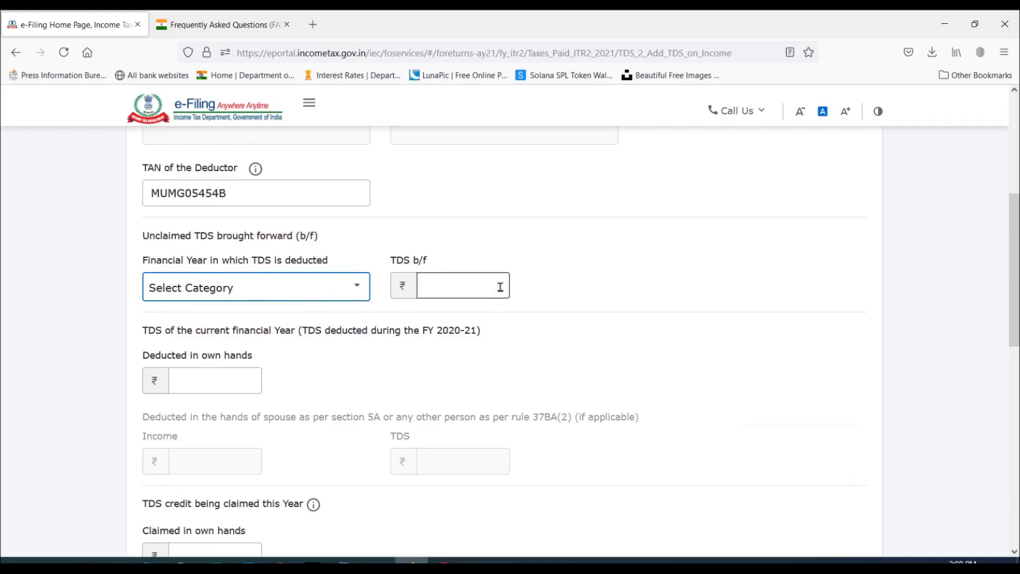
{"action": "scroll", "coordinate": [500, 282], "scroll_direction": "down", "scroll_amount": 2}
{"action": "scroll", "coordinate": [505, 266], "scroll_direction": "down", "scroll_amount": 2}
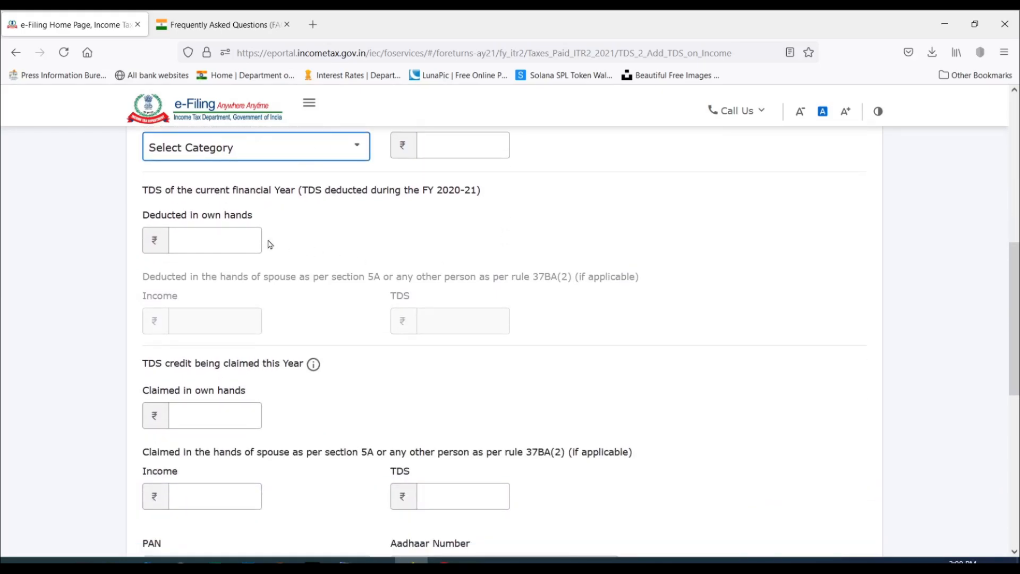
{"action": "left_click", "coordinate": [216, 240]}
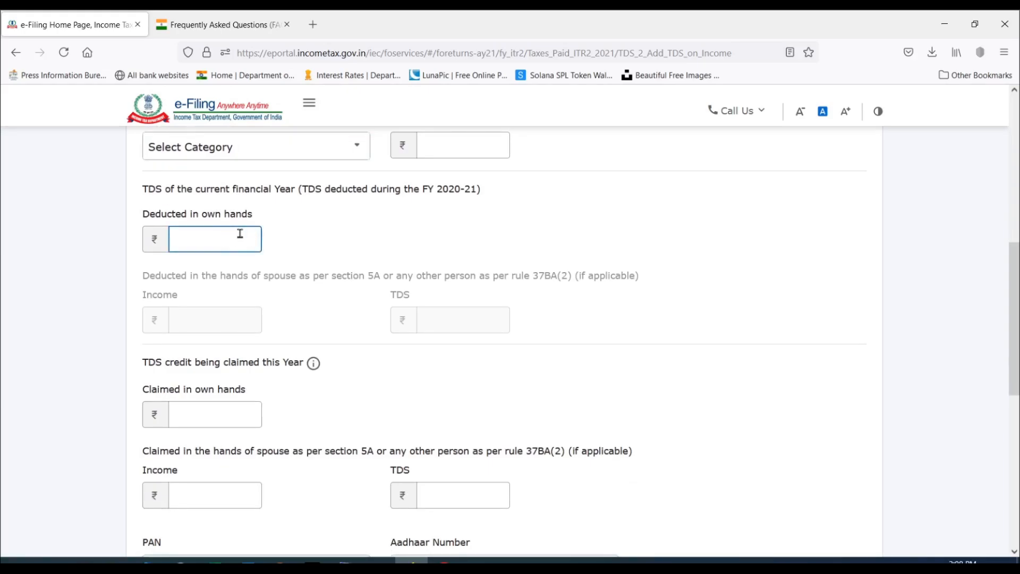
{"action": "type", "text": "15000"}
{"action": "left_click", "coordinate": [305, 266]}
{"action": "scroll", "coordinate": [304, 266], "scroll_direction": "down", "scroll_amount": 4}
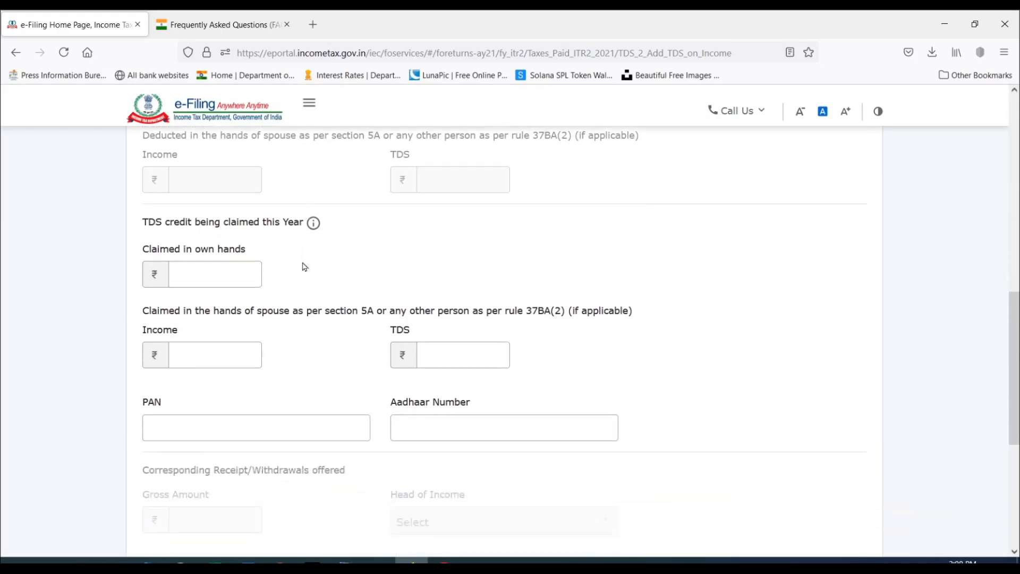
Set the TDS credit claimed in own hands this year to 15000.
{"action": "left_click", "coordinate": [211, 276]}
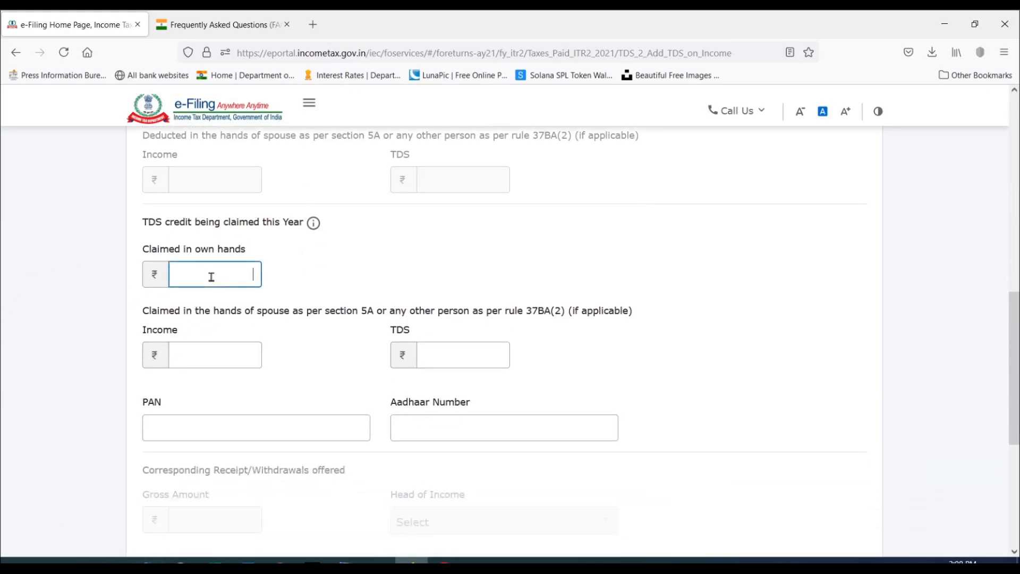
{"action": "scroll", "coordinate": [244, 263], "scroll_direction": "up", "scroll_amount": 4}
{"action": "scroll", "coordinate": [237, 262], "scroll_direction": "down", "scroll_amount": 2}
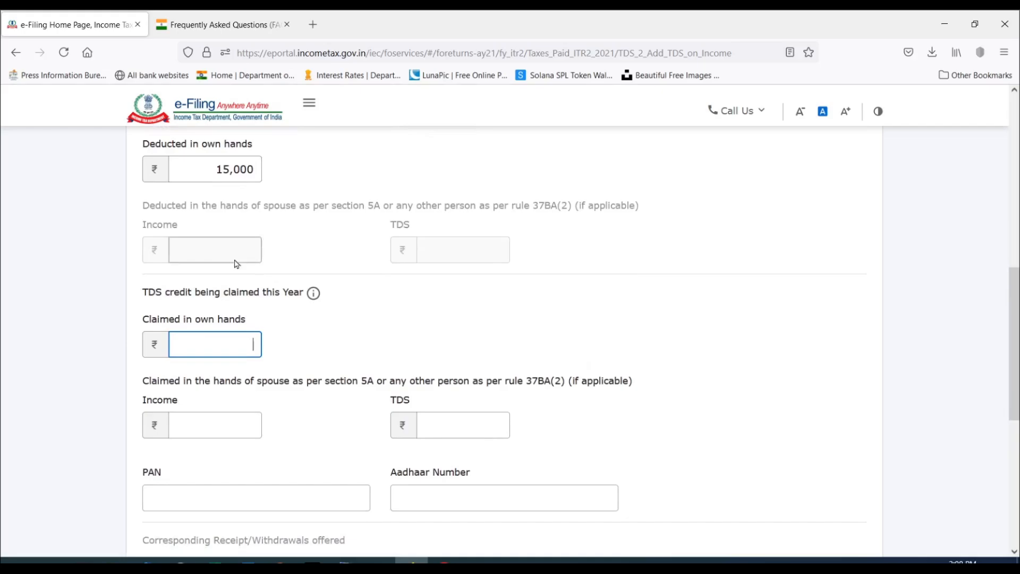
{"action": "type", "text": "15000"}
{"action": "left_click", "coordinate": [347, 322]}
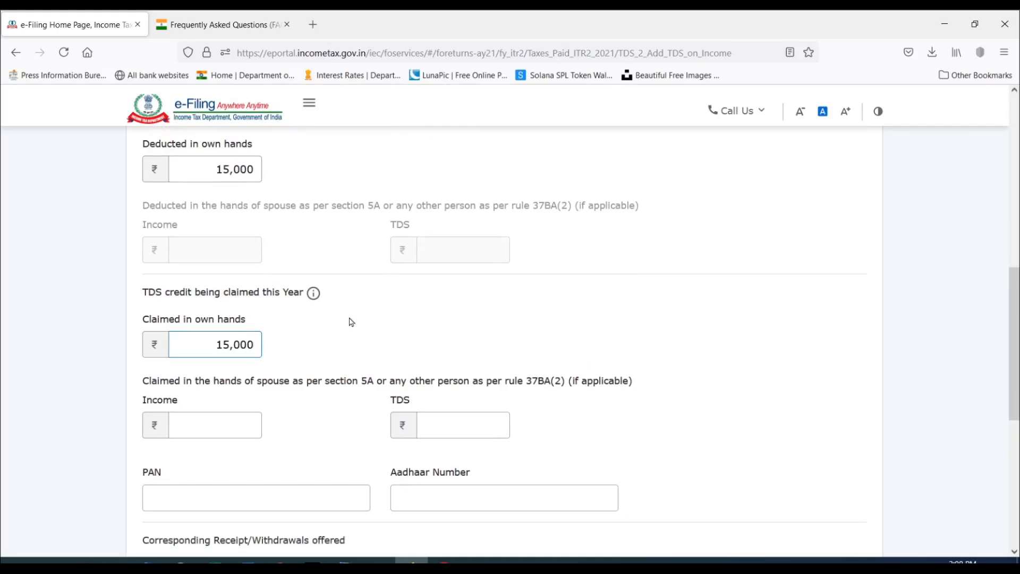
Set the corresponding receipt's gross amount to 1,50,000 and its head of income to Income from Other Sources.
{"action": "scroll", "coordinate": [269, 232], "scroll_direction": "down", "scroll_amount": 4}
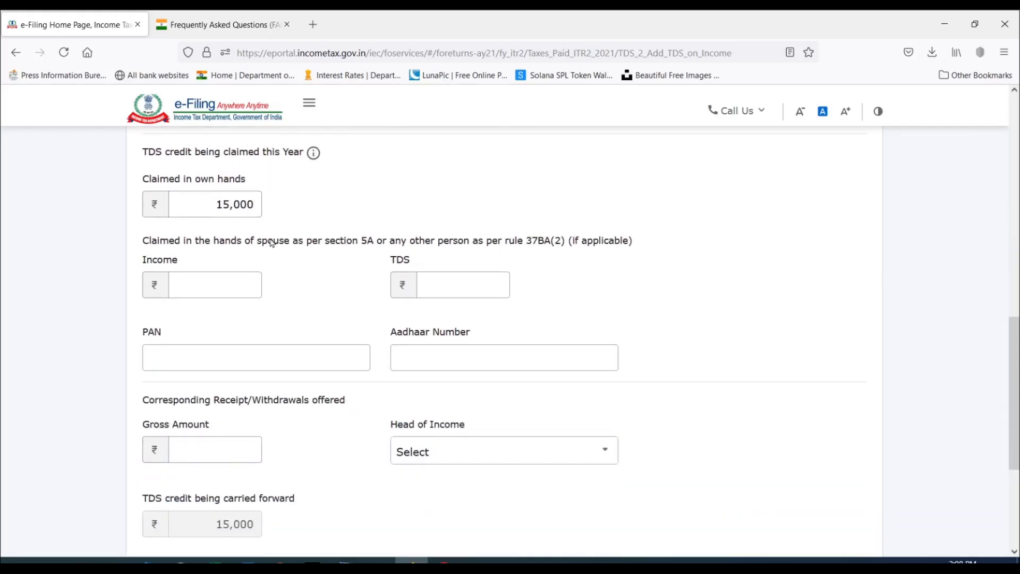
{"action": "left_click", "coordinate": [206, 292]}
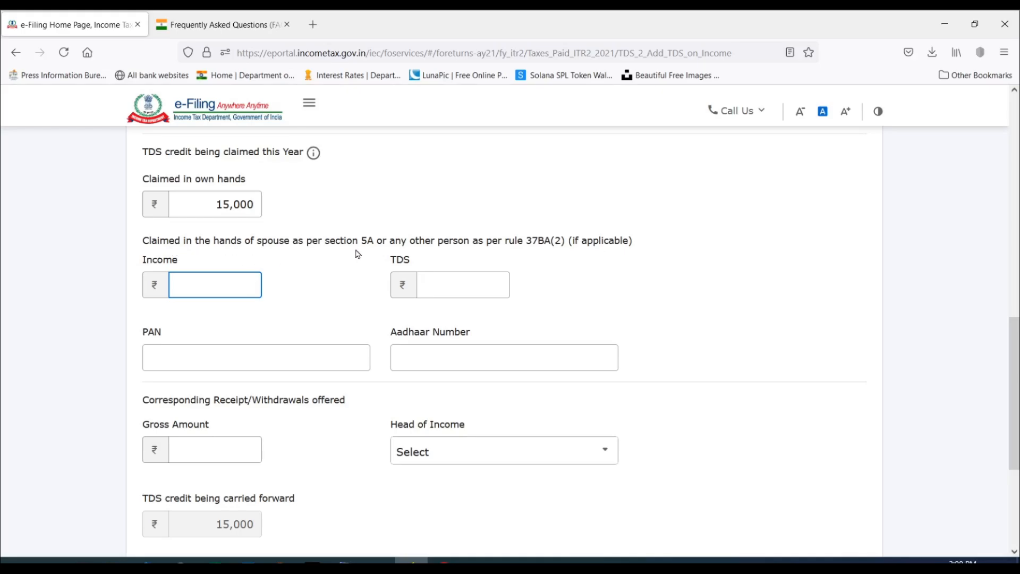
{"action": "scroll", "coordinate": [326, 253], "scroll_direction": "down", "scroll_amount": 3}
{"action": "scroll", "coordinate": [326, 250], "scroll_direction": "down", "scroll_amount": 1}
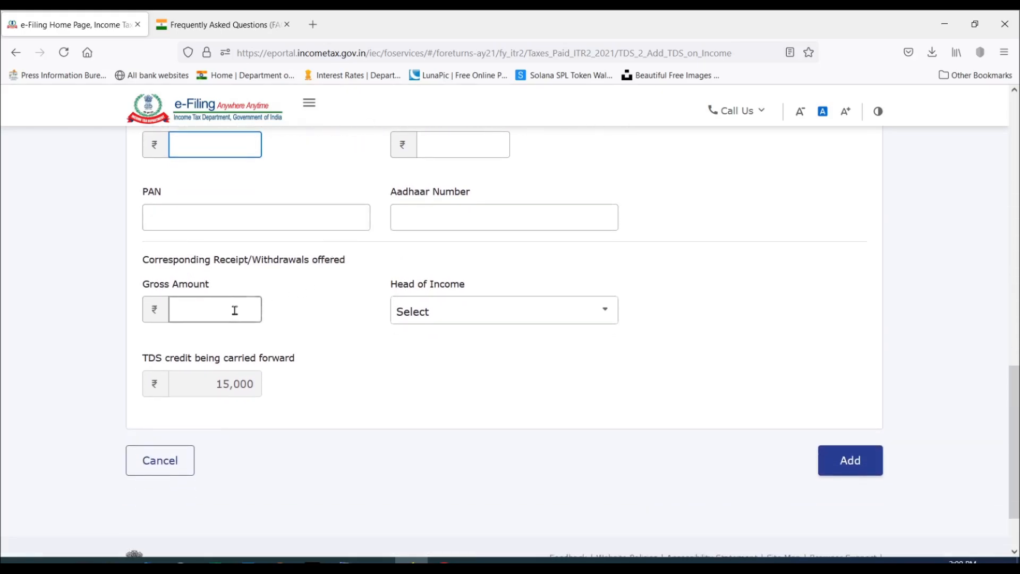
{"action": "left_click", "coordinate": [233, 310]}
{"action": "type", "text": "1500000"}
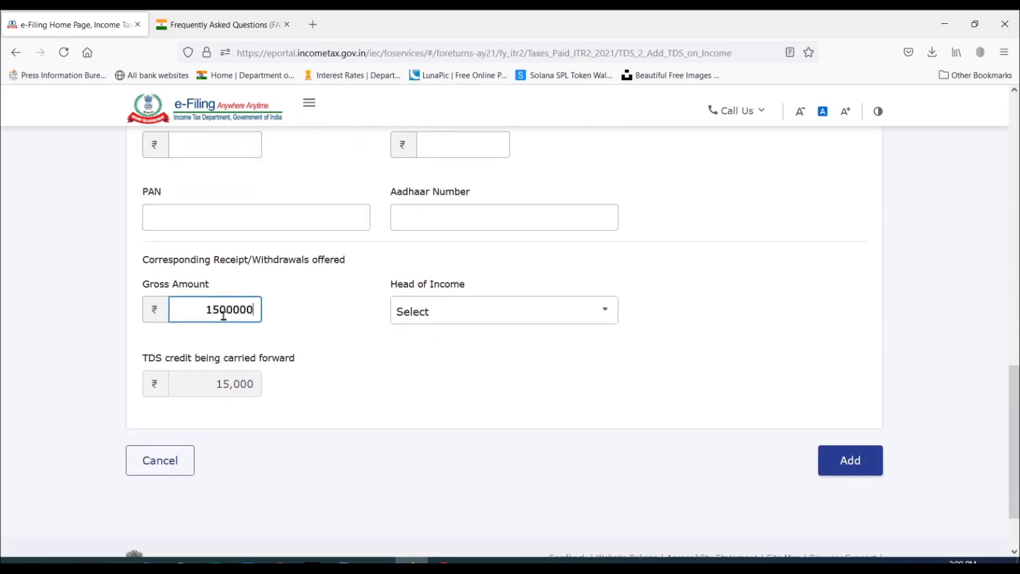
{"action": "left_click", "coordinate": [337, 356]}
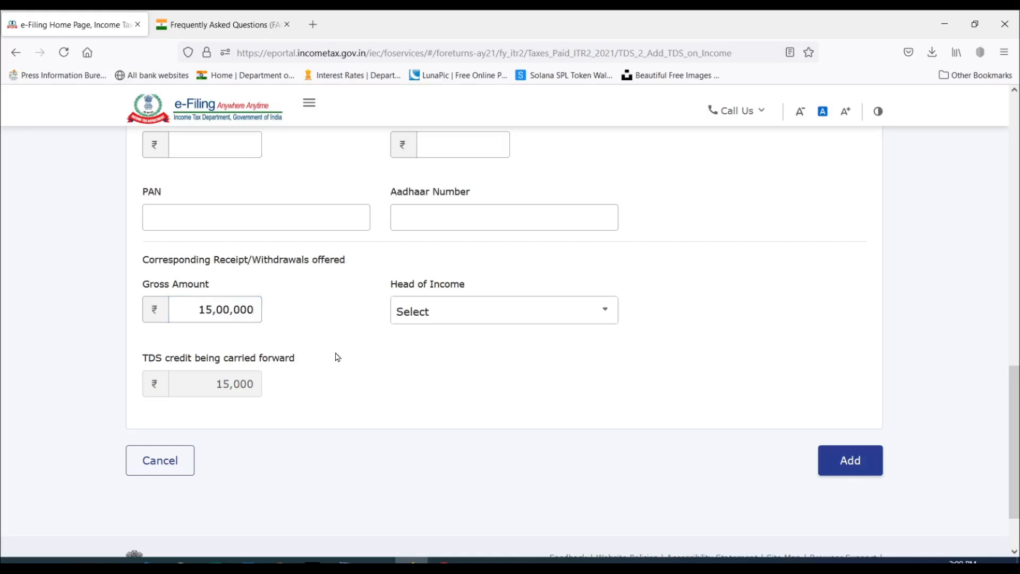
{"action": "left_click", "coordinate": [252, 310]}
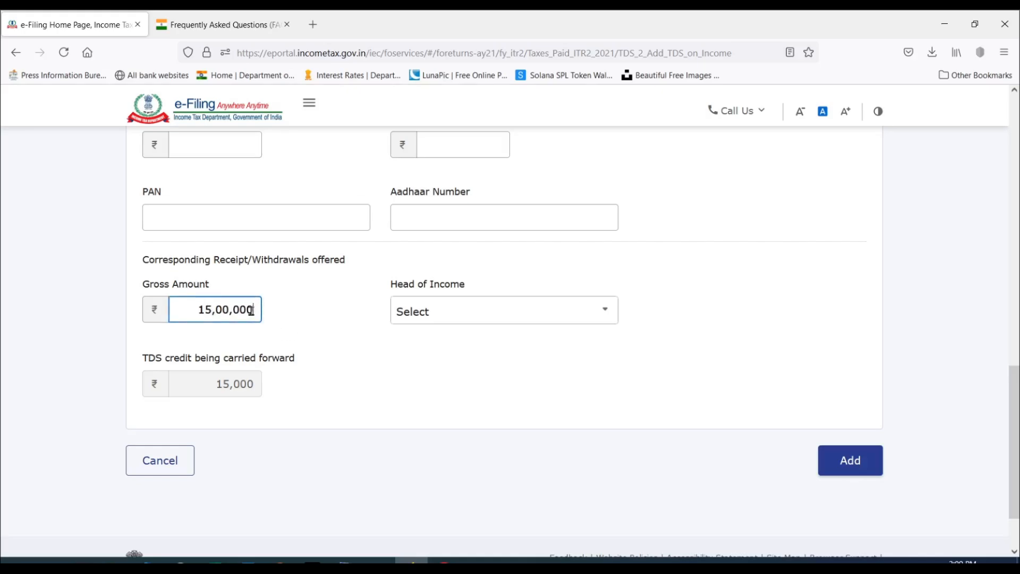
{"action": "key", "text": "BackSpace"}
{"action": "left_click", "coordinate": [460, 313]}
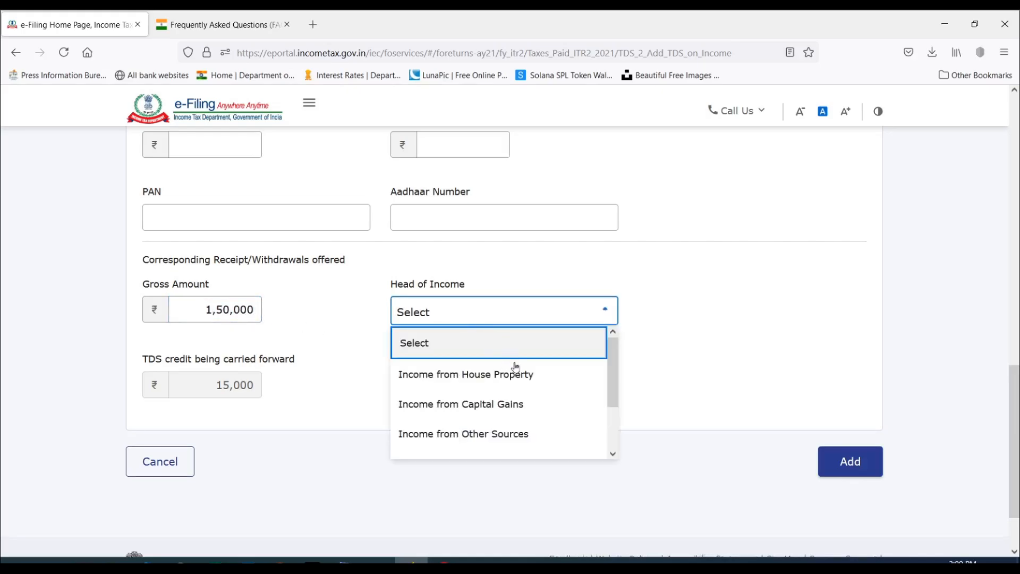
{"action": "left_click", "coordinate": [505, 435]}
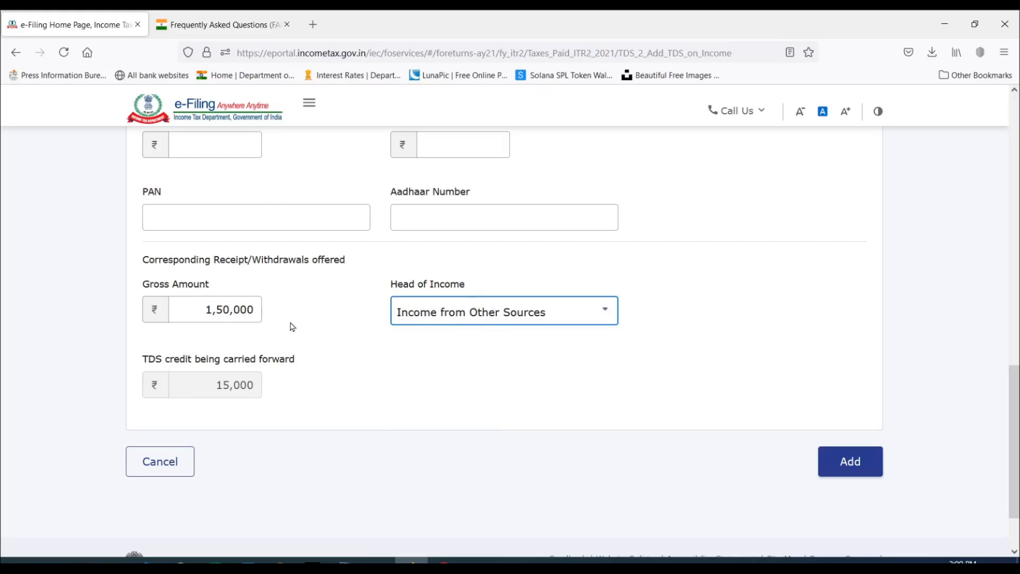
Review the completed TDS 2 entry and add it to the Tax Paid schedule.
{"action": "scroll", "coordinate": [292, 326], "scroll_direction": "up", "scroll_amount": 1}
{"action": "scroll", "coordinate": [292, 327], "scroll_direction": "down", "scroll_amount": 1}
{"action": "left_click", "coordinate": [852, 462]}
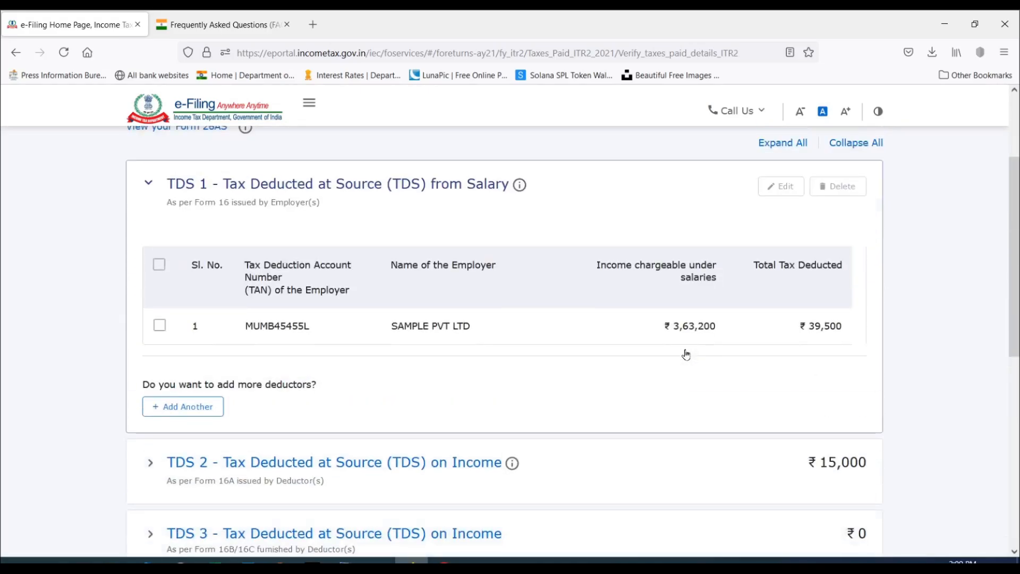
Start a new Advance tax and Self Assessment Tax entry with BSR code 1234555.
{"action": "scroll", "coordinate": [441, 282], "scroll_direction": "down", "scroll_amount": 2}
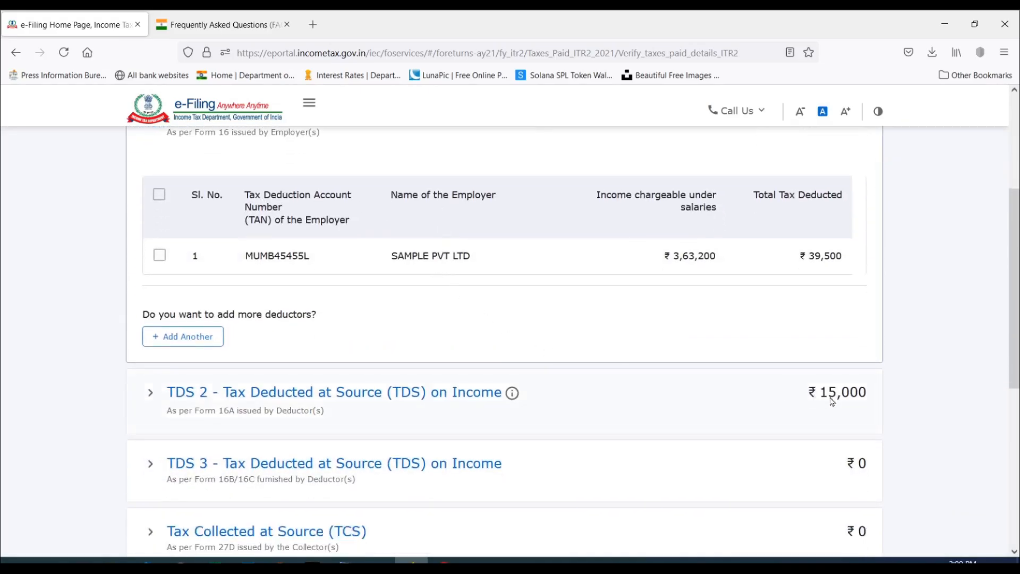
{"action": "scroll", "coordinate": [760, 366], "scroll_direction": "down", "scroll_amount": 4}
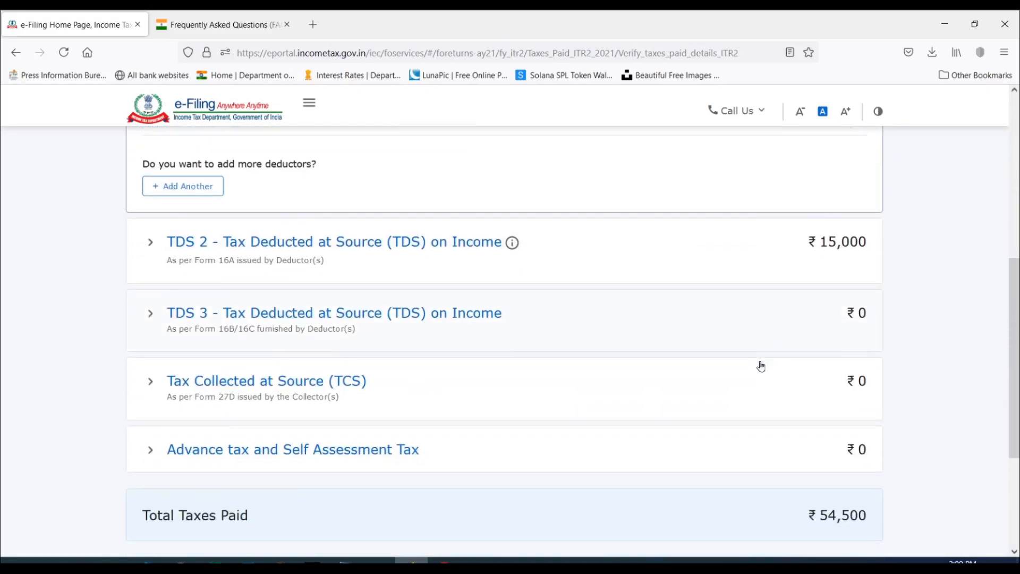
{"action": "left_click", "coordinate": [150, 390]}
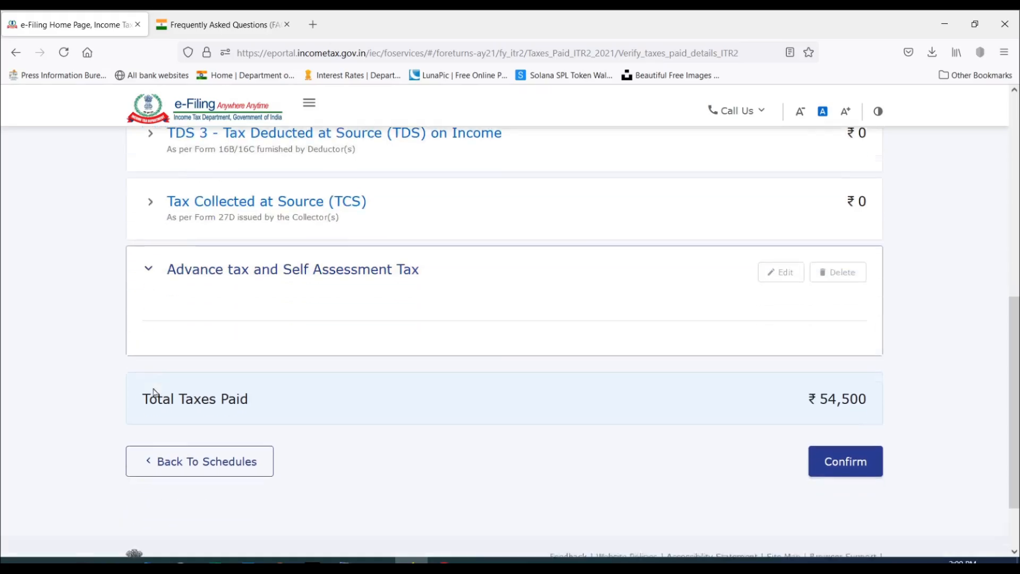
{"action": "left_click", "coordinate": [198, 290]}
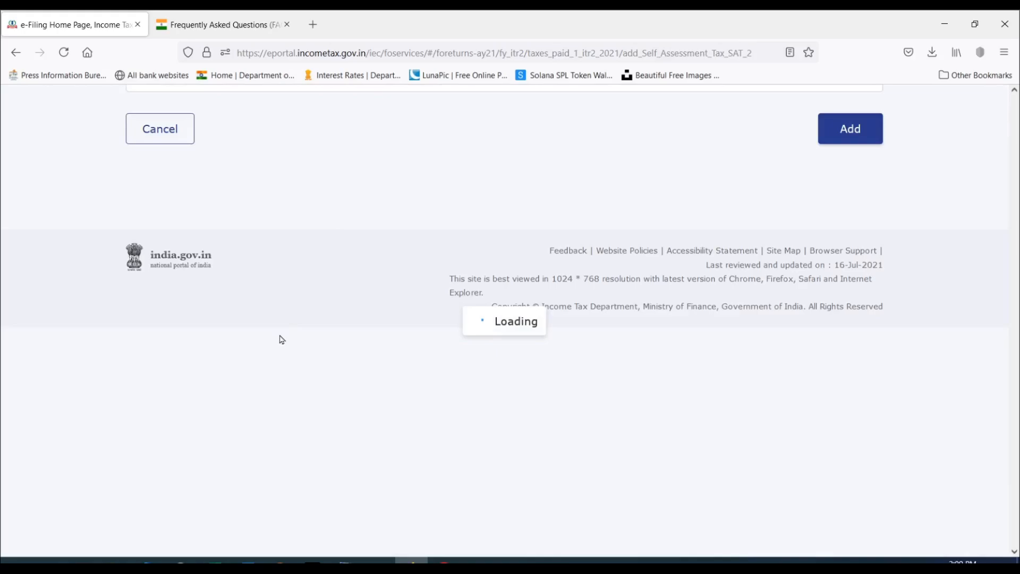
{"action": "left_click", "coordinate": [280, 335]}
{"action": "type", "text": "1234555"}
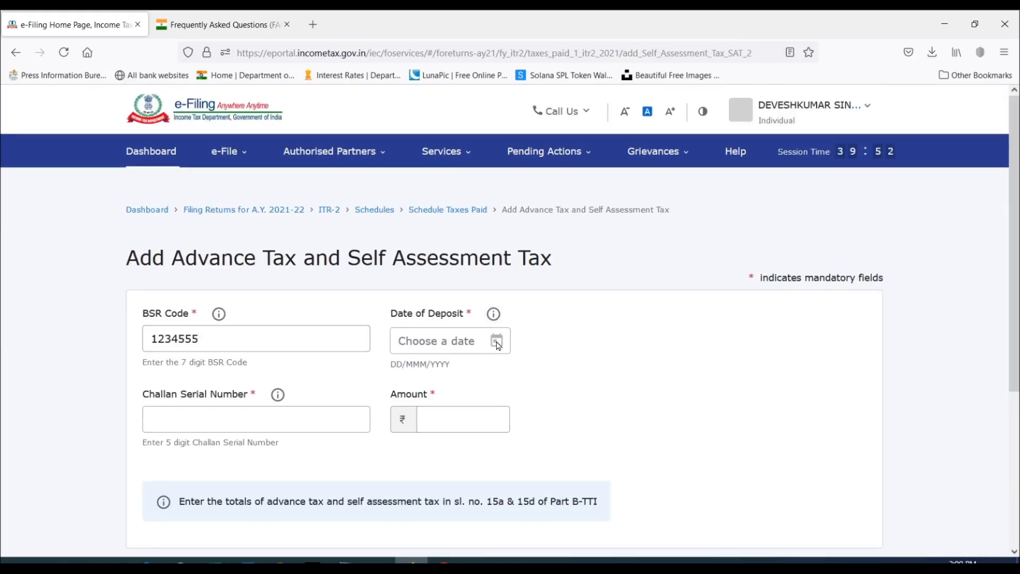
Set the self assessment tax entry's date of deposit to 01-Jul-2021.
{"action": "left_click", "coordinate": [496, 341]}
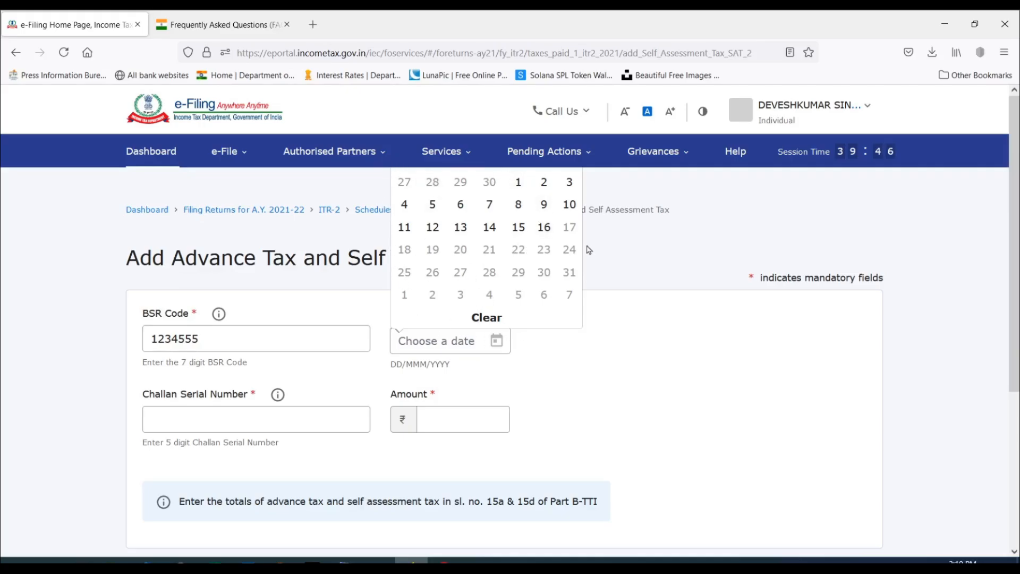
{"action": "scroll", "coordinate": [504, 232], "scroll_direction": "down", "scroll_amount": 2}
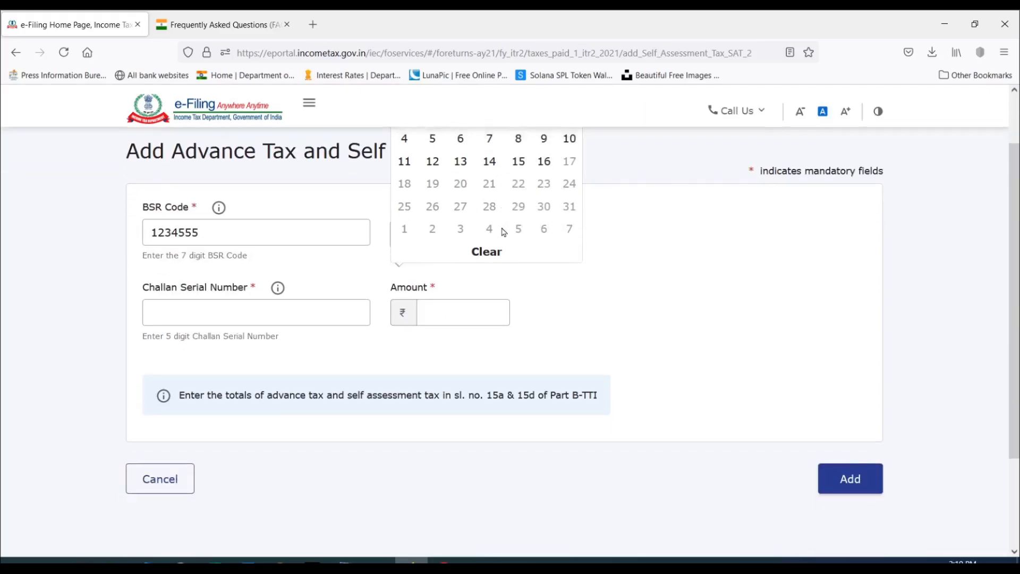
{"action": "scroll", "coordinate": [504, 232], "scroll_direction": "up", "scroll_amount": 2}
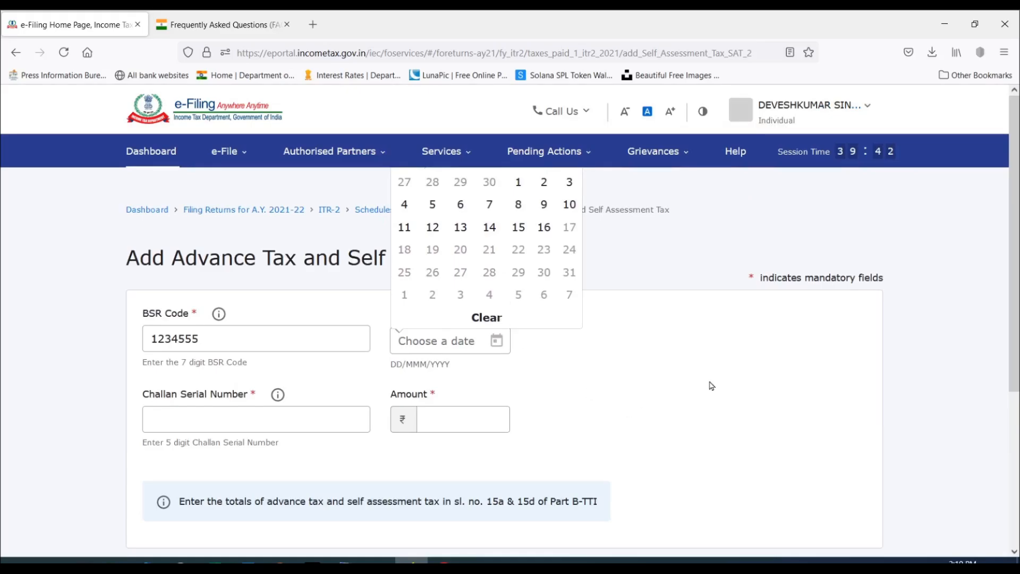
{"action": "scroll", "coordinate": [510, 223], "scroll_direction": "down", "scroll_amount": 2}
{"action": "scroll", "coordinate": [485, 212], "scroll_direction": "up", "scroll_amount": 2}
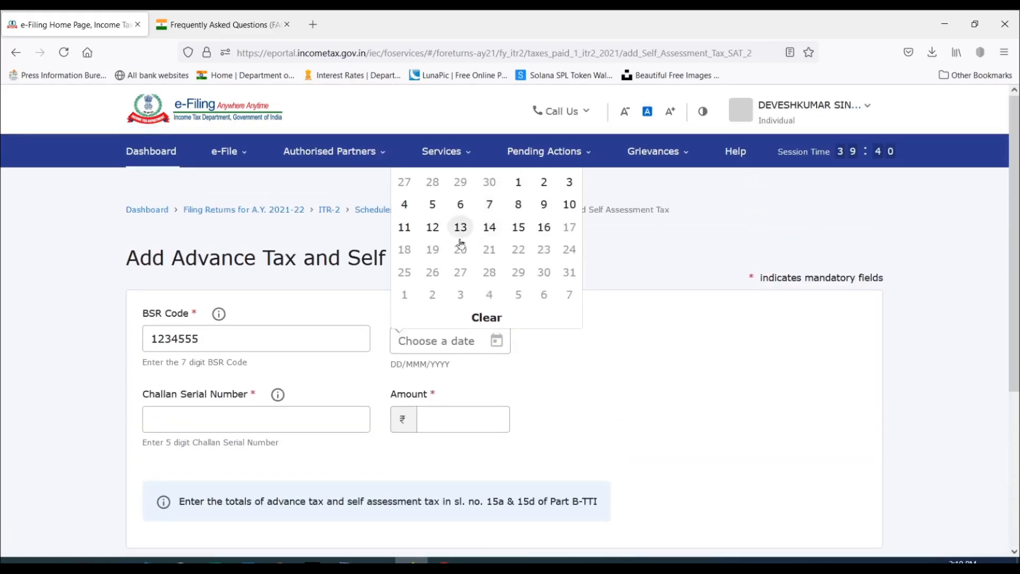
{"action": "left_click", "coordinate": [519, 183]}
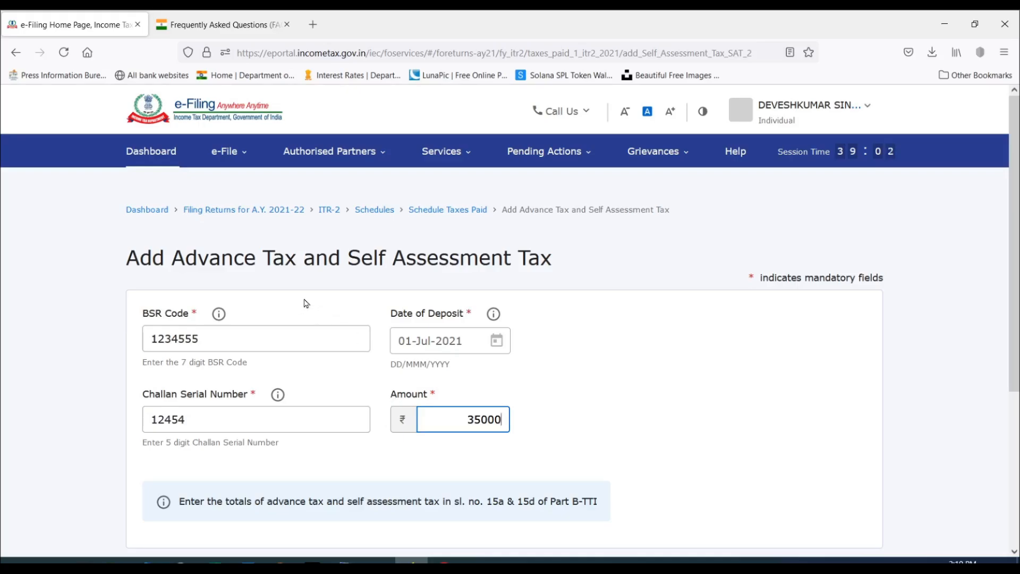
Complete the self assessment tax entry with challan serial number 12454 and an amount of 35000, and add it.
{"action": "scroll", "coordinate": [705, 397], "scroll_direction": "down", "scroll_amount": 3}
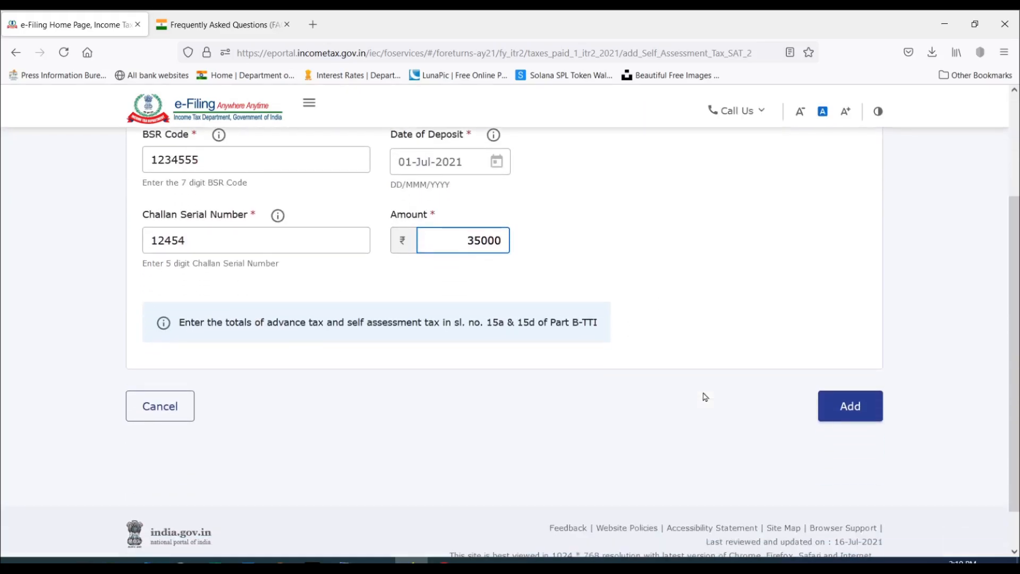
{"action": "scroll", "coordinate": [706, 397], "scroll_direction": "up", "scroll_amount": 3}
{"action": "scroll", "coordinate": [706, 397], "scroll_direction": "down", "scroll_amount": 1}
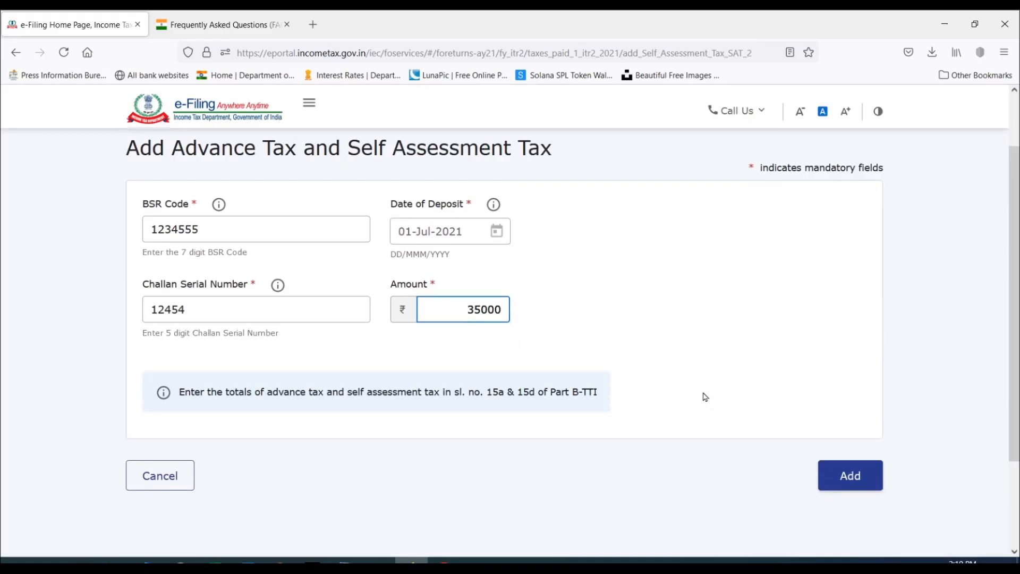
{"action": "left_click", "coordinate": [850, 474]}
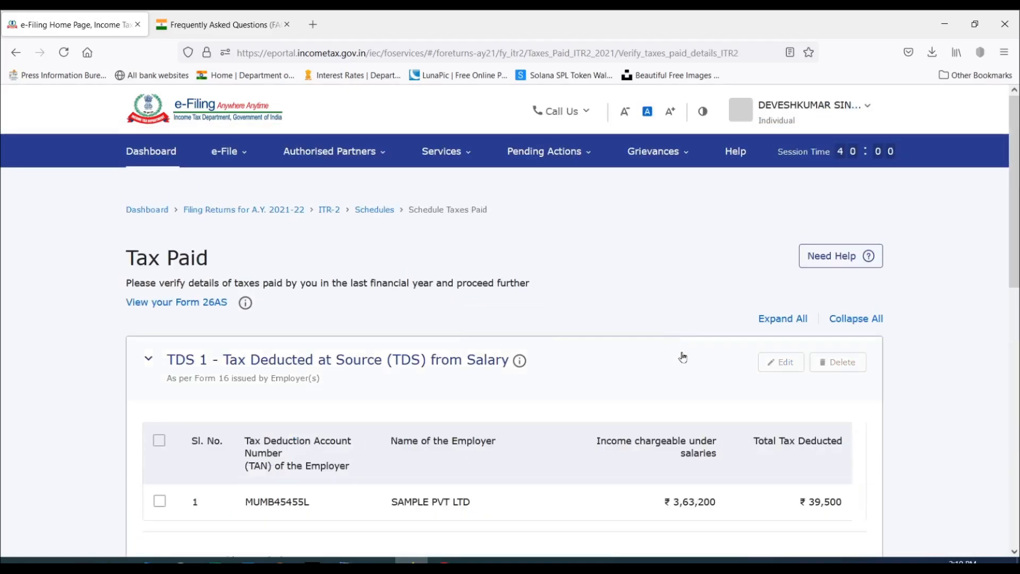
Check the TDS, advance tax and total amounts in the Tax Paid schedule and confirm the schedule.
{"action": "scroll", "coordinate": [777, 321], "scroll_direction": "down", "scroll_amount": 3}
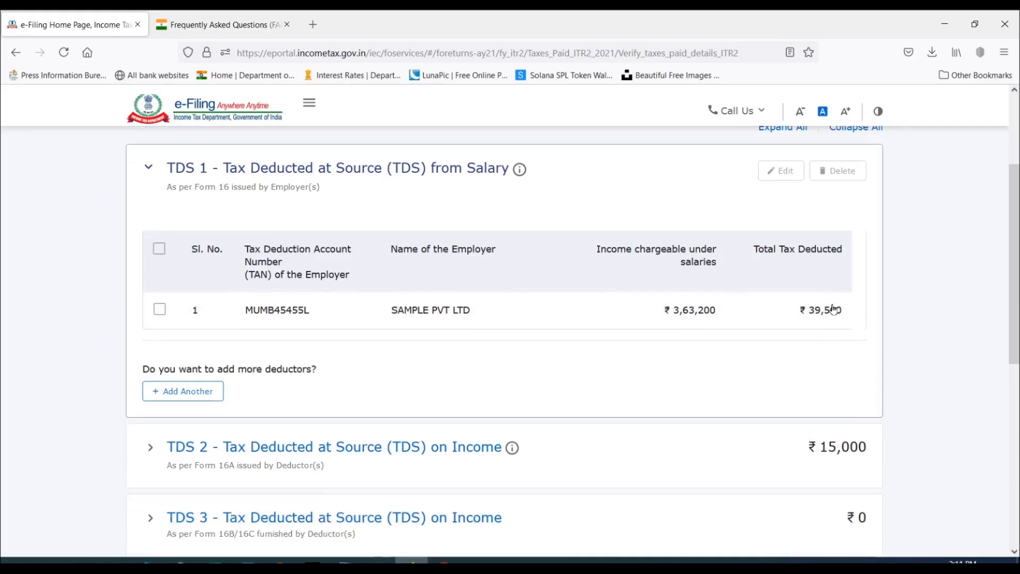
{"action": "scroll", "coordinate": [816, 311], "scroll_direction": "down", "scroll_amount": 2}
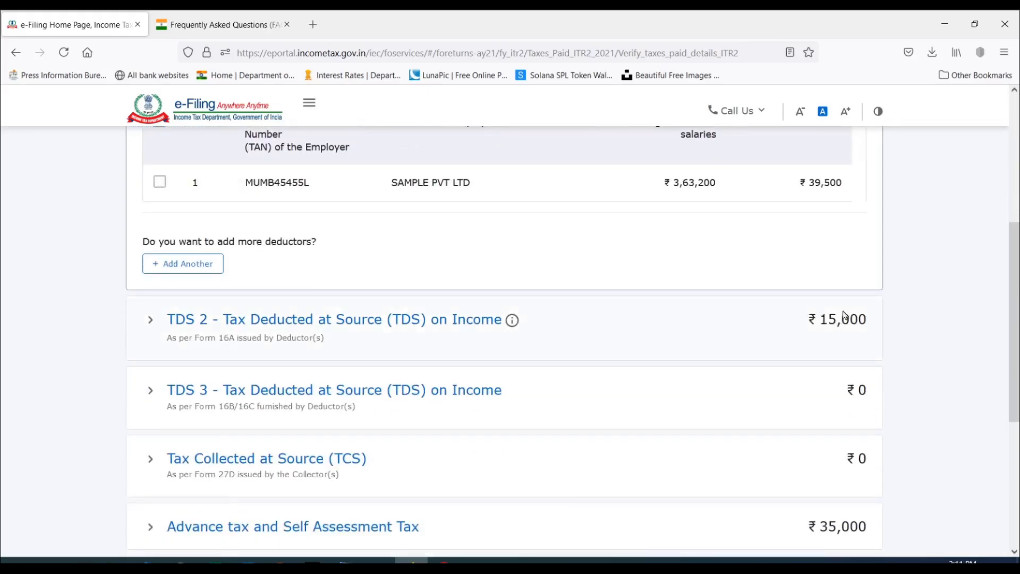
{"action": "scroll", "coordinate": [821, 325], "scroll_direction": "down", "scroll_amount": 2}
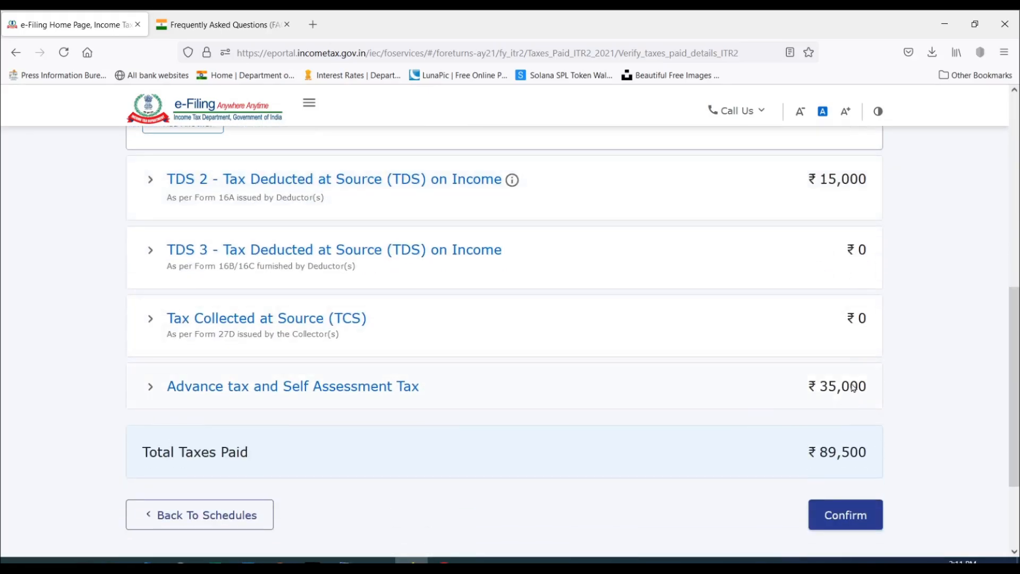
{"action": "scroll", "coordinate": [825, 376], "scroll_direction": "up", "scroll_amount": 5}
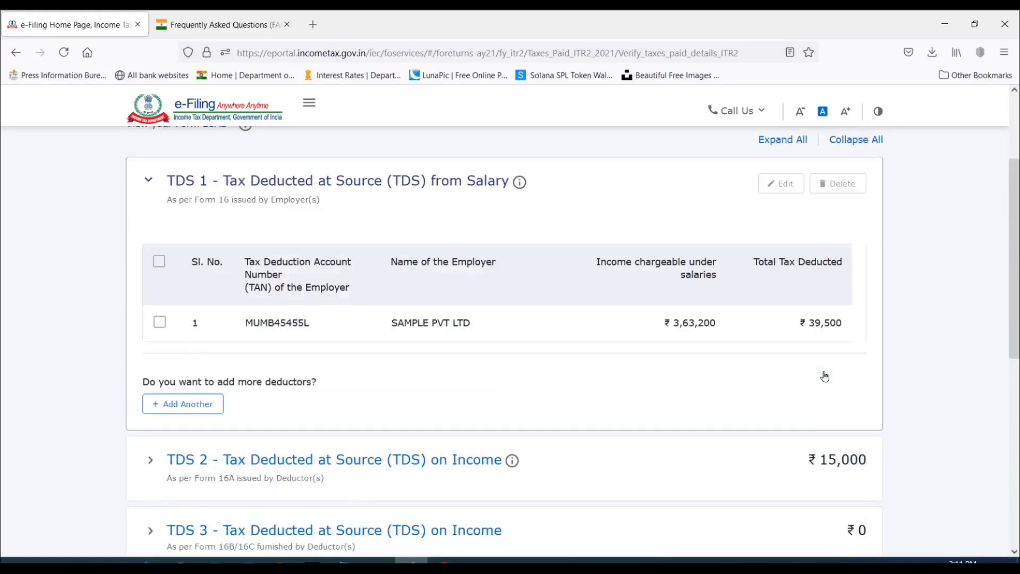
{"action": "scroll", "coordinate": [838, 319], "scroll_direction": "down", "scroll_amount": 8}
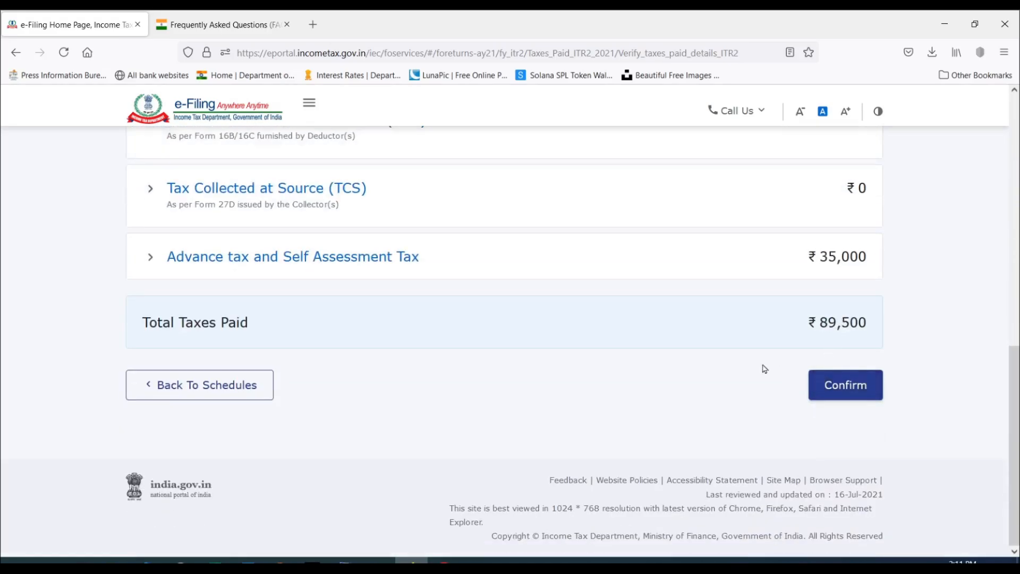
{"action": "left_click", "coordinate": [850, 387]}
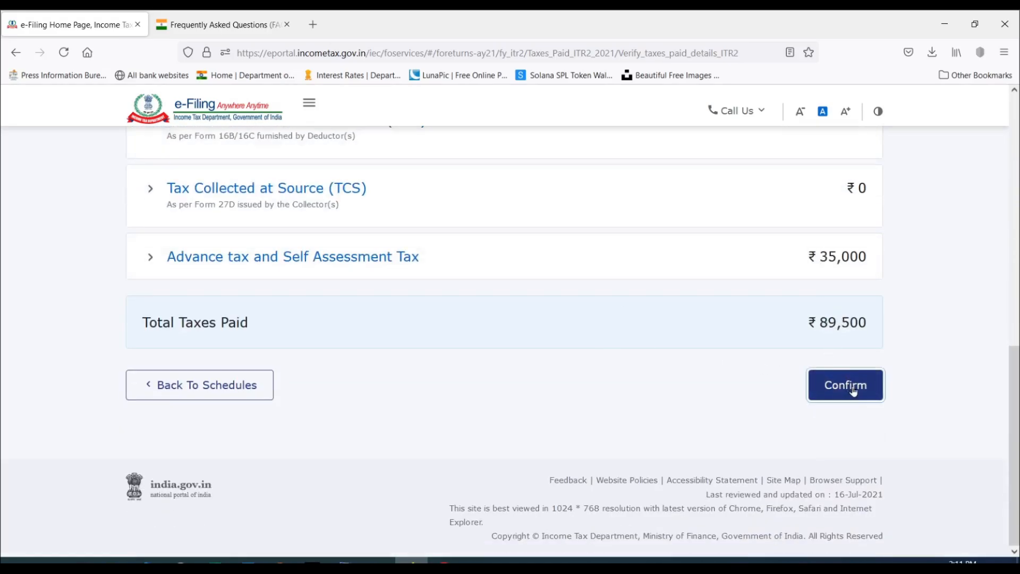
Review the computation of total income in Part B - TI and confirm it.
{"action": "scroll", "coordinate": [608, 301], "scroll_direction": "down", "scroll_amount": 4}
{"action": "scroll", "coordinate": [609, 304], "scroll_direction": "down", "scroll_amount": 10}
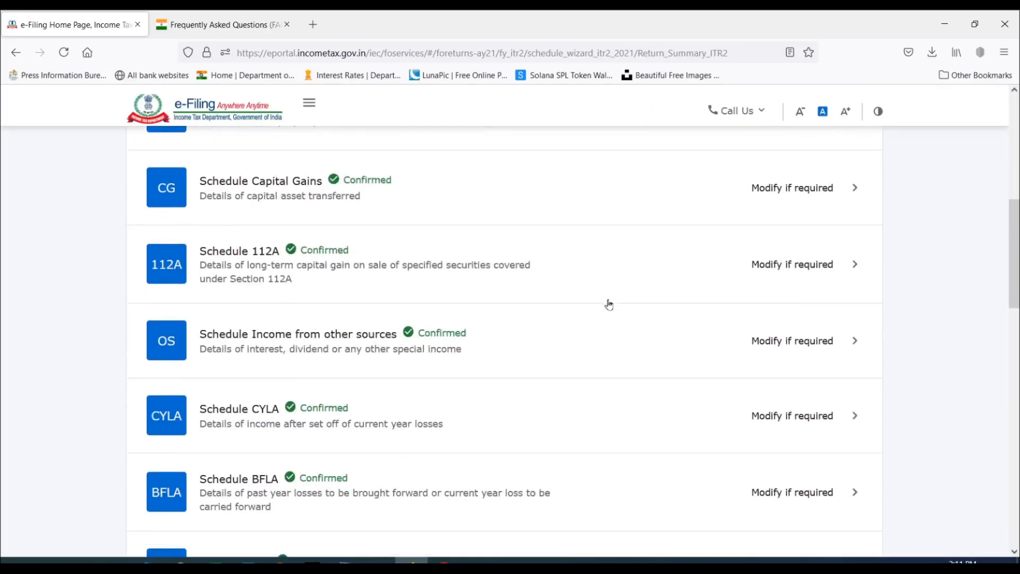
{"action": "scroll", "coordinate": [609, 304], "scroll_direction": "down", "scroll_amount": 5}
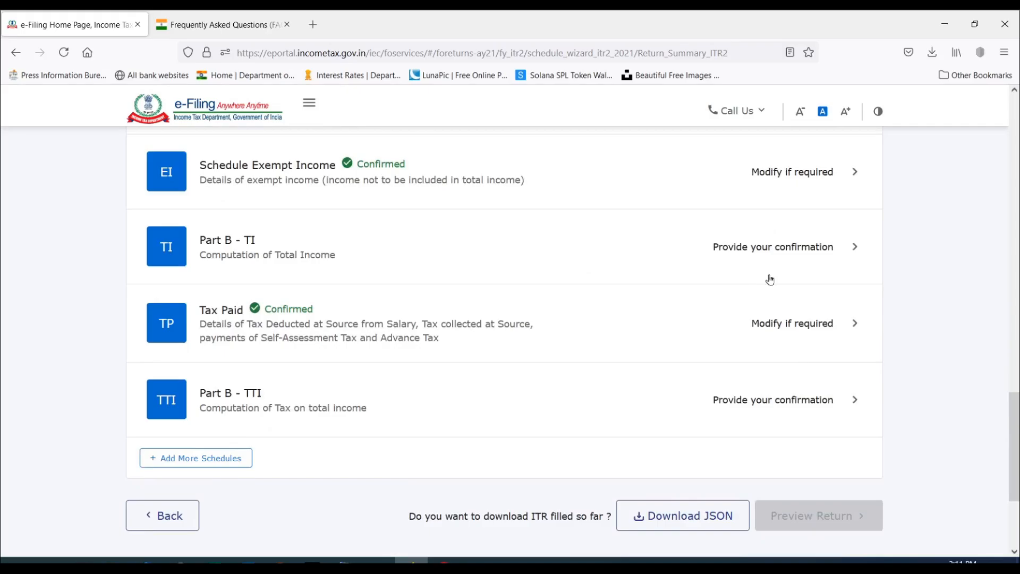
{"action": "left_click", "coordinate": [821, 248]}
{"action": "scroll", "coordinate": [646, 264], "scroll_direction": "down", "scroll_amount": 9}
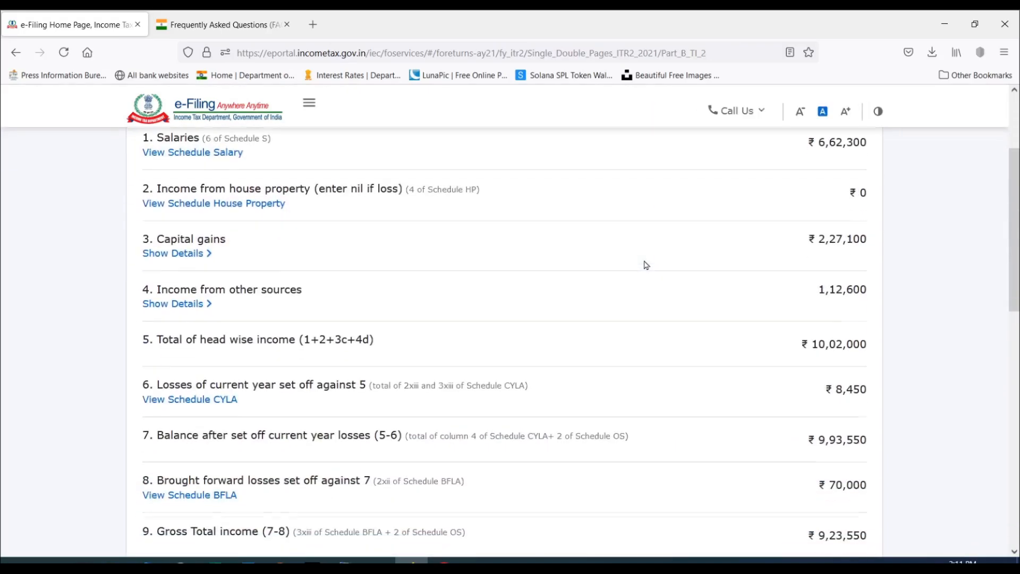
{"action": "scroll", "coordinate": [647, 264], "scroll_direction": "down", "scroll_amount": 5}
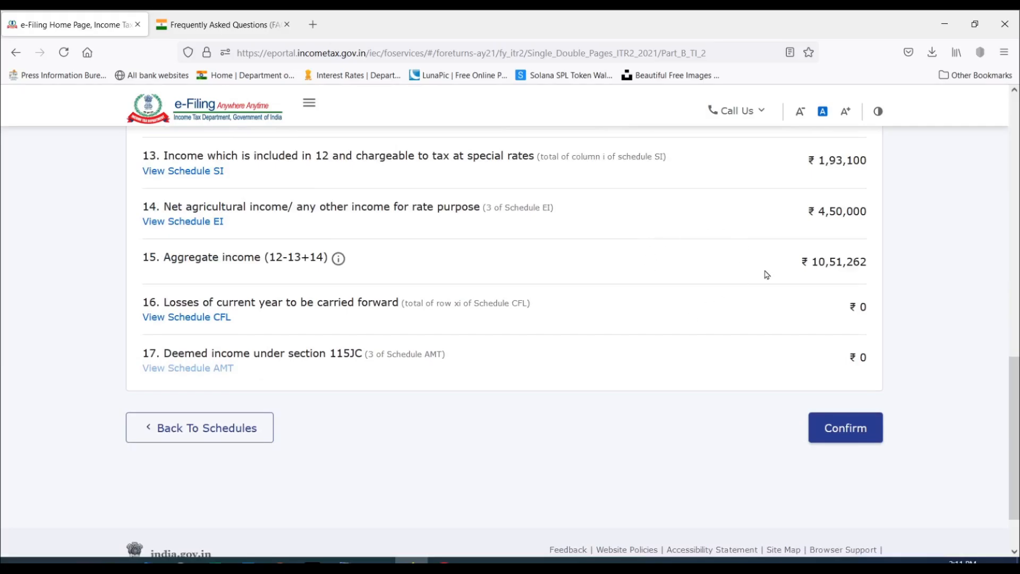
{"action": "left_click", "coordinate": [852, 419]}
Open Part B - TTI and examine the tax liability, interest, taxes paid, amount payable and foreign asset declaration.
{"action": "scroll", "coordinate": [675, 317], "scroll_direction": "down", "scroll_amount": 6}
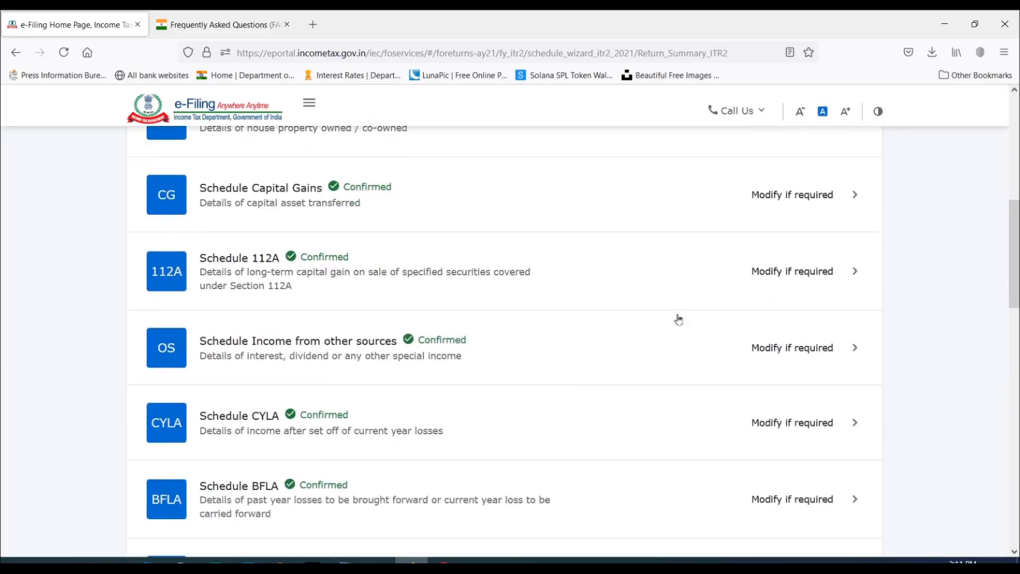
{"action": "scroll", "coordinate": [679, 320], "scroll_direction": "down", "scroll_amount": 10}
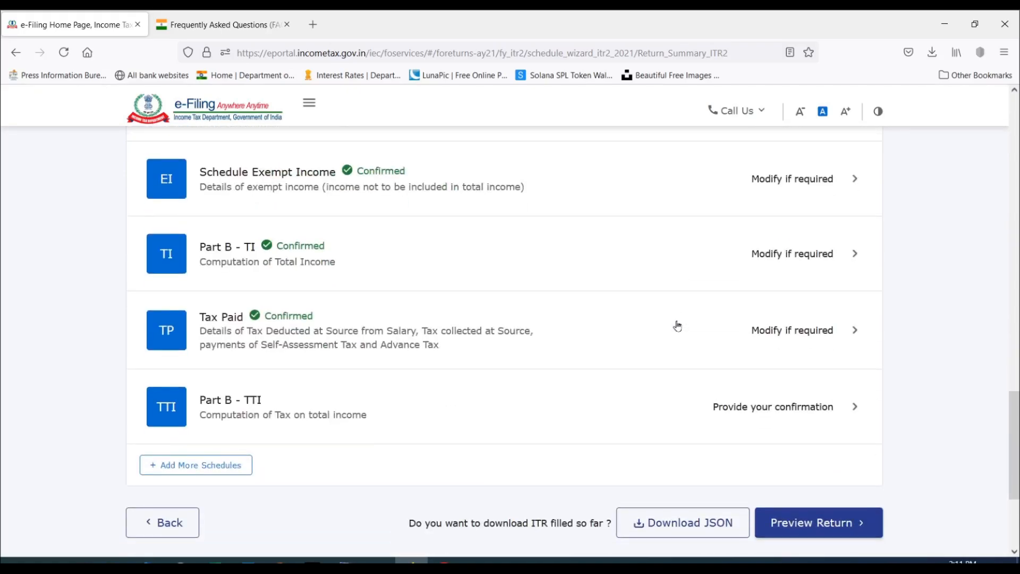
{"action": "left_click", "coordinate": [824, 406]}
{"action": "scroll", "coordinate": [662, 281], "scroll_direction": "down", "scroll_amount": 5}
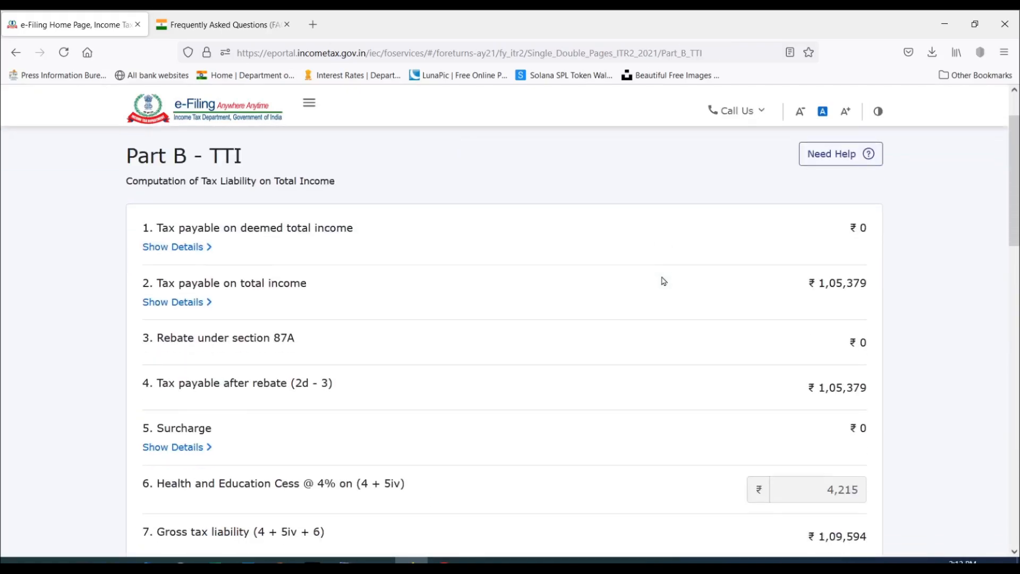
{"action": "scroll", "coordinate": [662, 280], "scroll_direction": "down", "scroll_amount": 4}
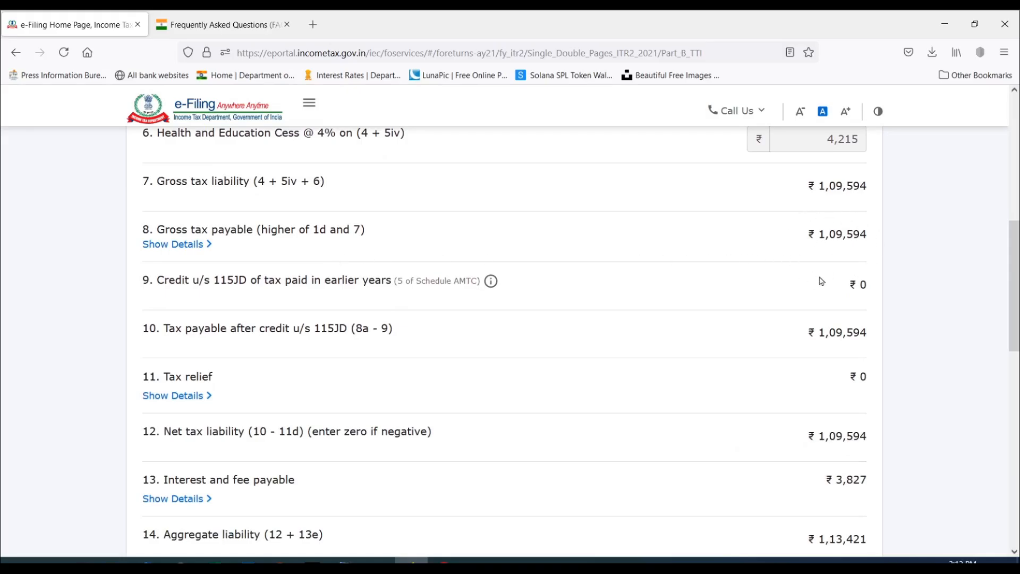
{"action": "scroll", "coordinate": [787, 333], "scroll_direction": "down", "scroll_amount": 3}
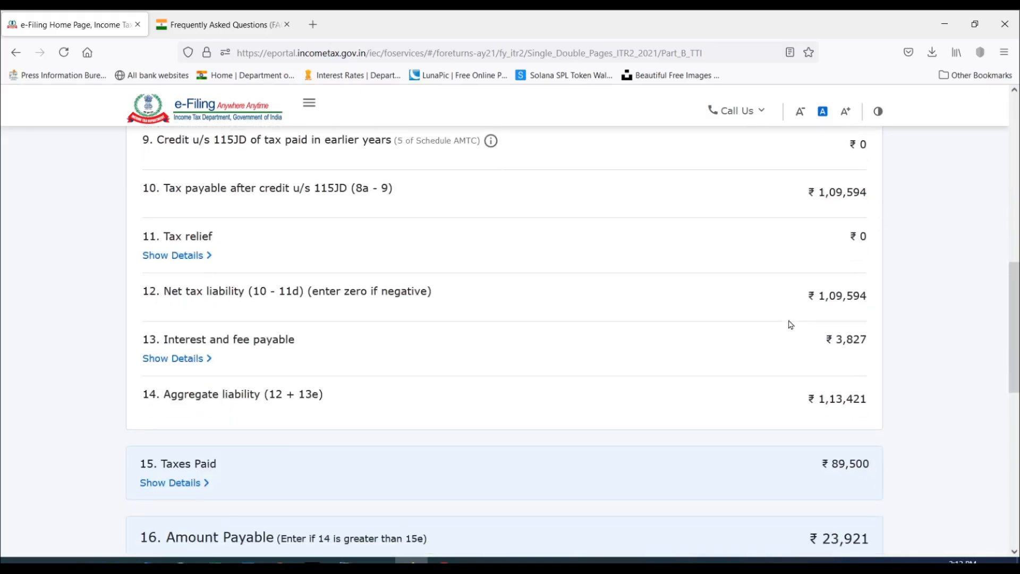
{"action": "scroll", "coordinate": [782, 336], "scroll_direction": "down", "scroll_amount": 2}
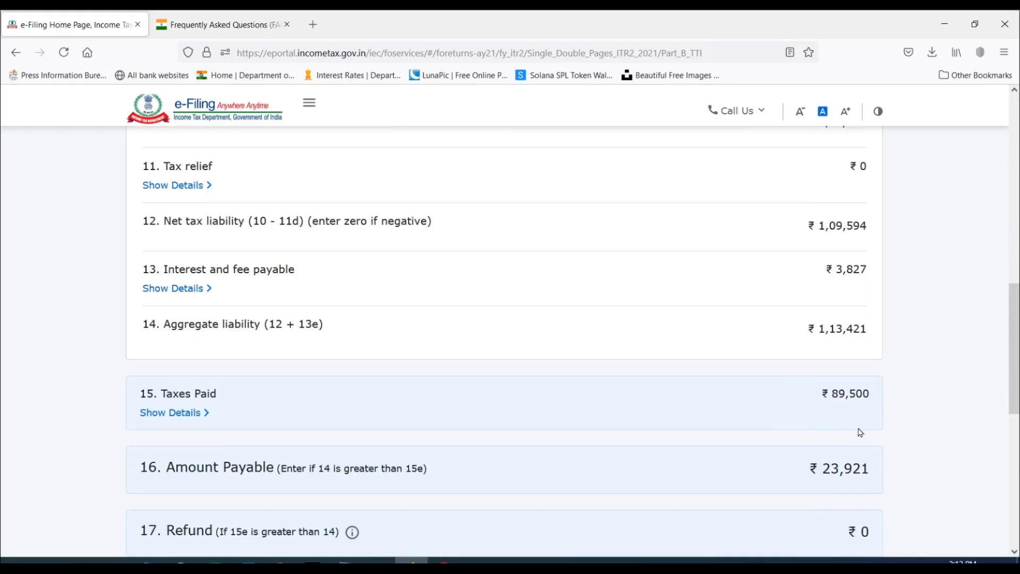
{"action": "scroll", "coordinate": [831, 348], "scroll_direction": "down", "scroll_amount": 3}
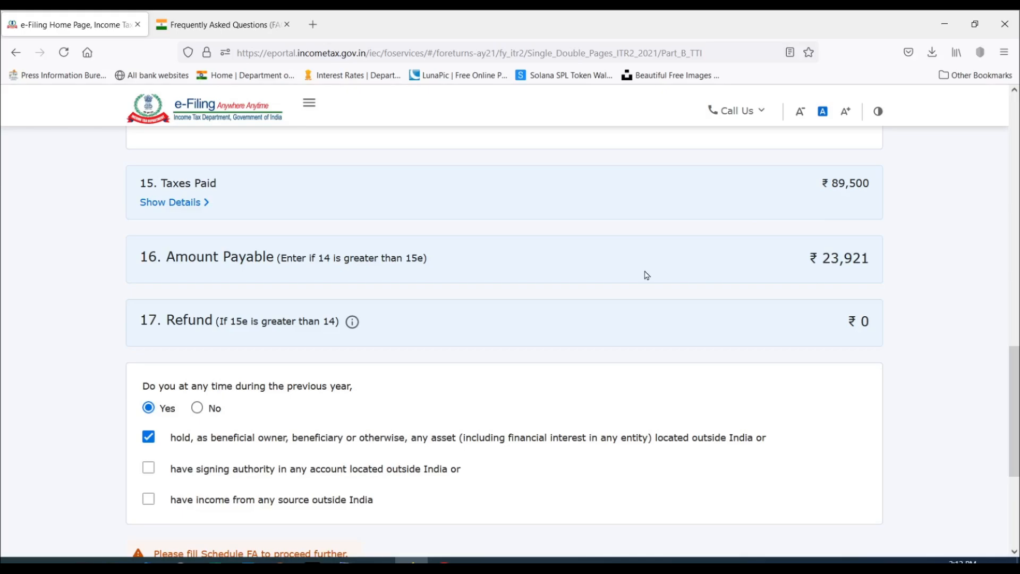
{"action": "scroll", "coordinate": [647, 275], "scroll_direction": "down", "scroll_amount": 2}
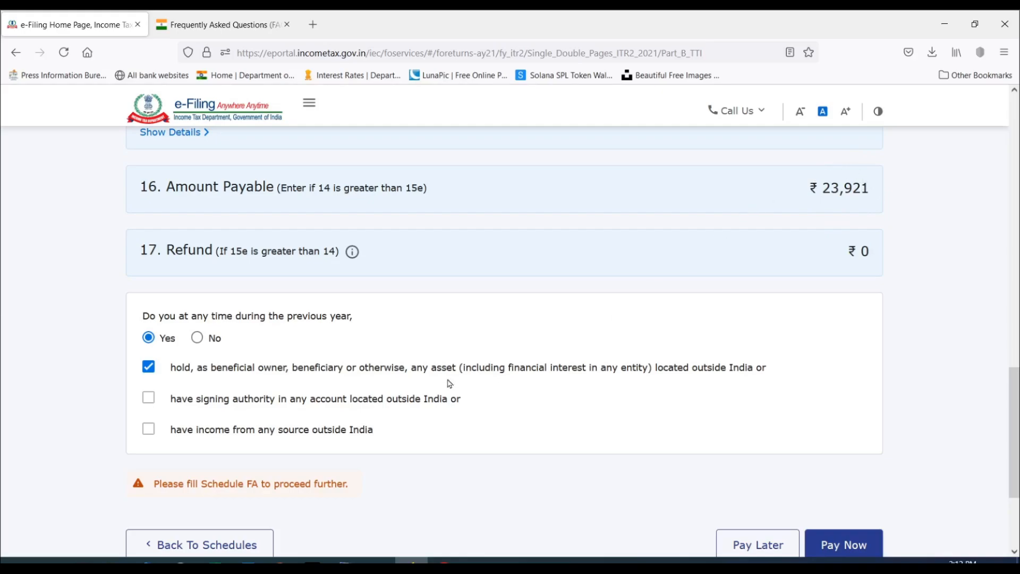
Answer No to the Part B - TTI question on foreign assets, signing authority or income outside India during the previous year.
{"action": "left_click", "coordinate": [213, 340]}
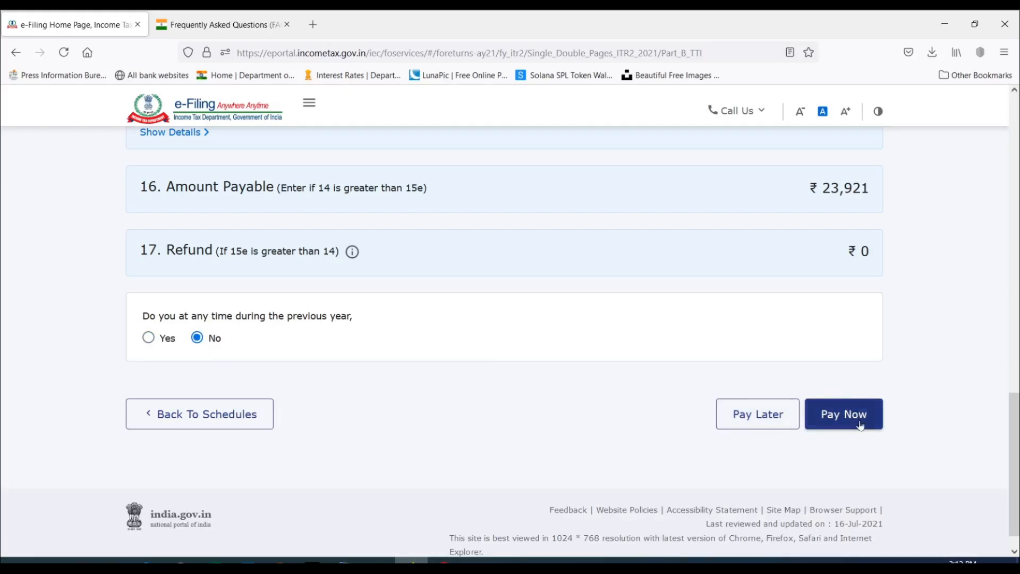
{"action": "scroll", "coordinate": [736, 265], "scroll_direction": "up", "scroll_amount": 3}
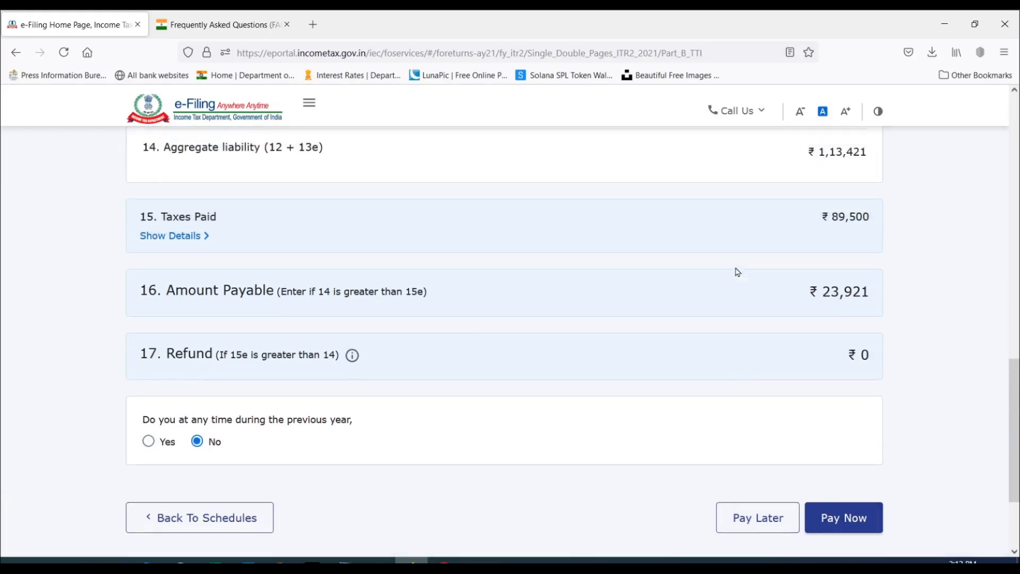
{"action": "scroll", "coordinate": [736, 269], "scroll_direction": "down", "scroll_amount": 3}
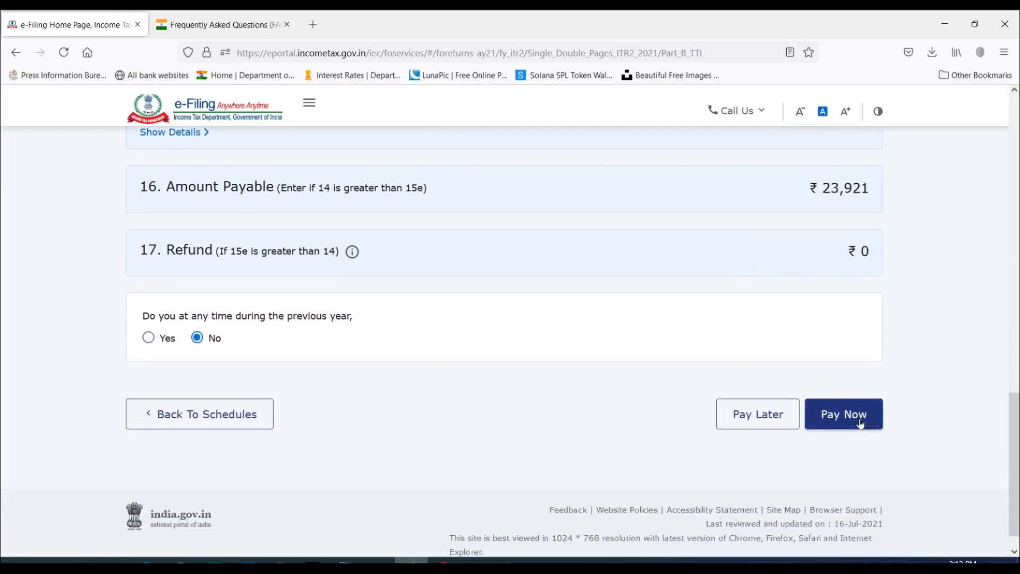
Choose to pay the tax later, examine the conditions for filing with tax due, and return to the schedules.
{"action": "left_click", "coordinate": [758, 420]}
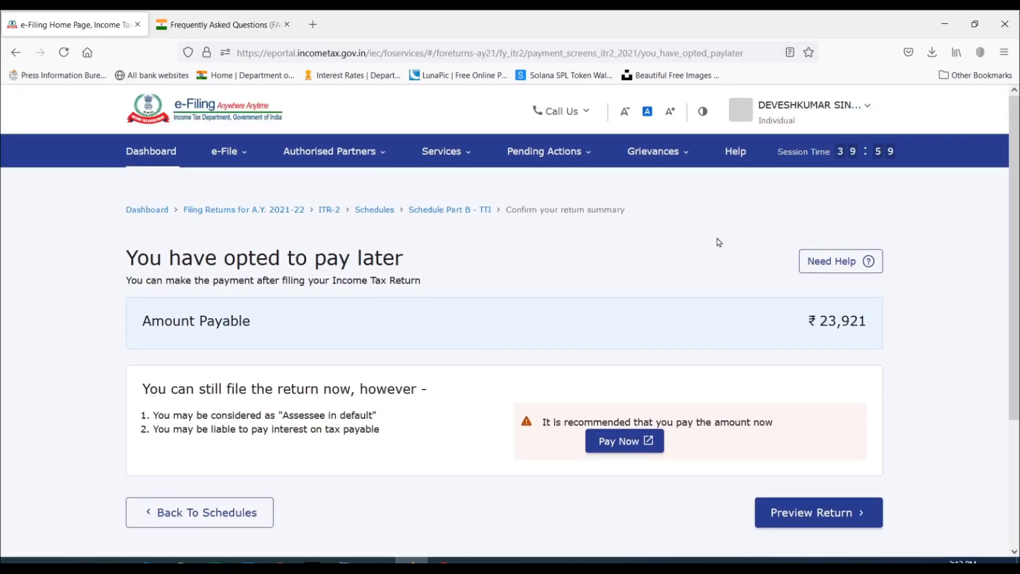
{"action": "scroll", "coordinate": [715, 245], "scroll_direction": "down", "scroll_amount": 2}
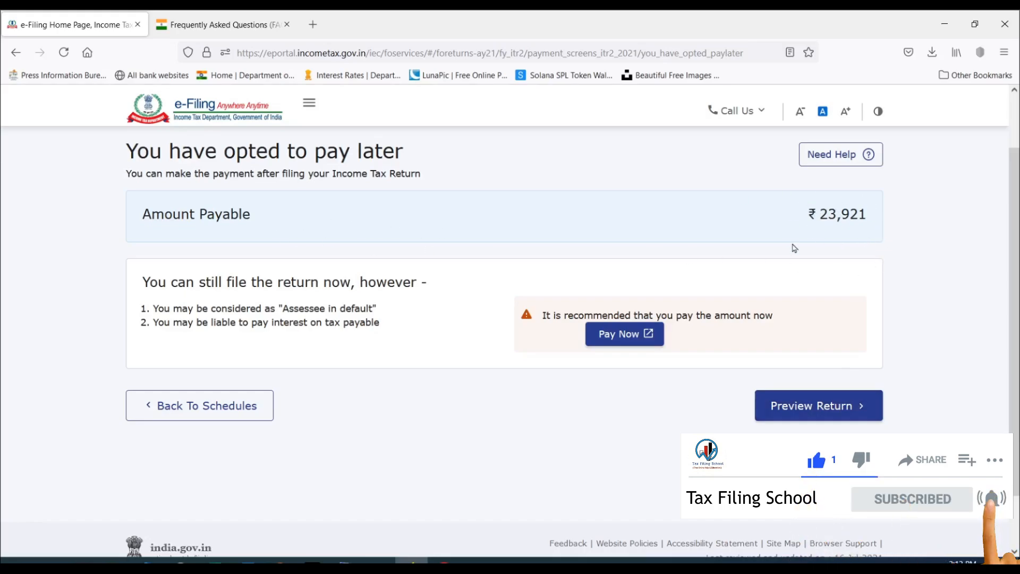
{"action": "left_click", "coordinate": [228, 412]}
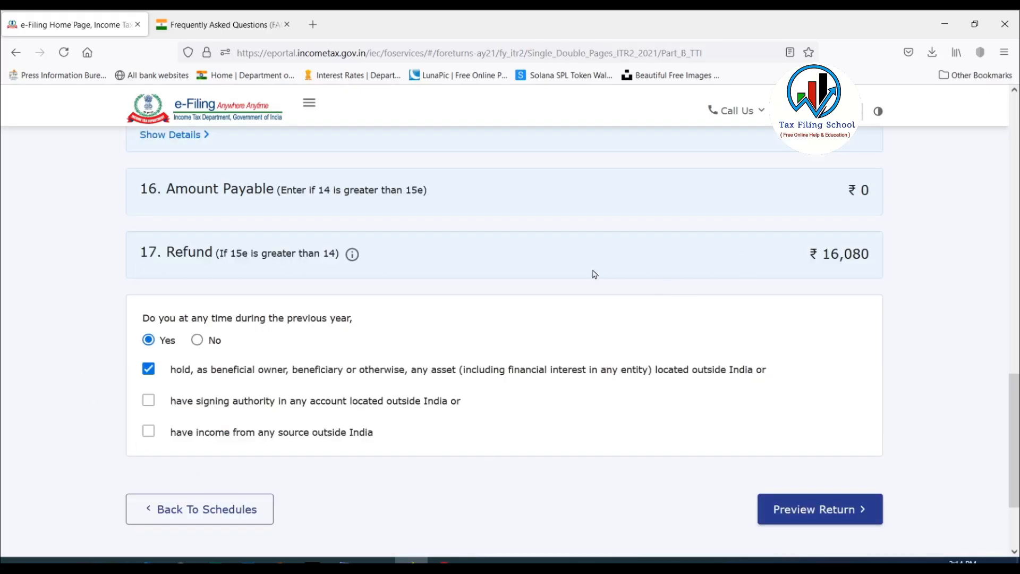
Answer No to the Part B - TTI foreign assets and income declaration and open the return preview.
{"action": "left_click", "coordinate": [197, 340]}
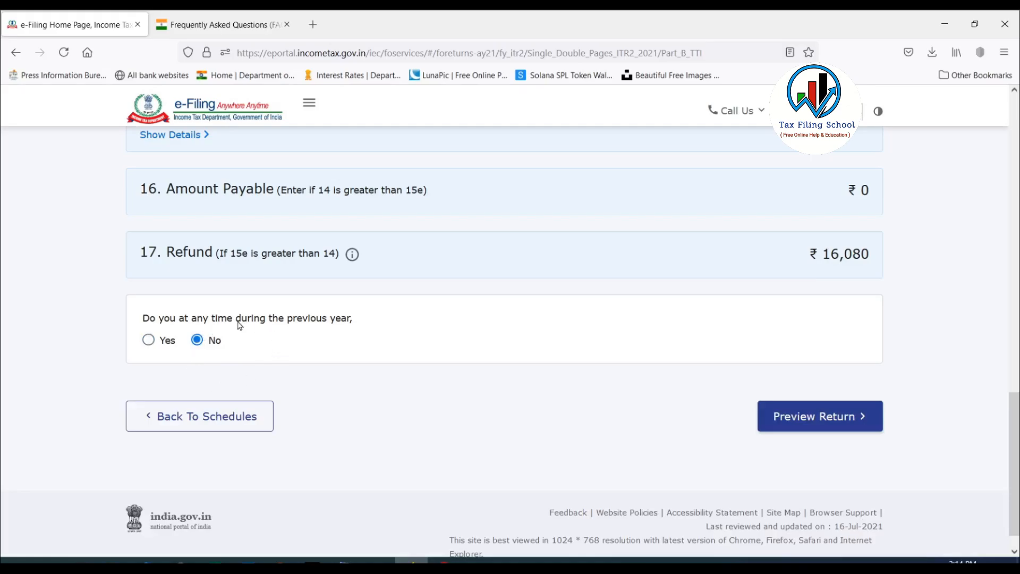
{"action": "left_click", "coordinate": [824, 419]}
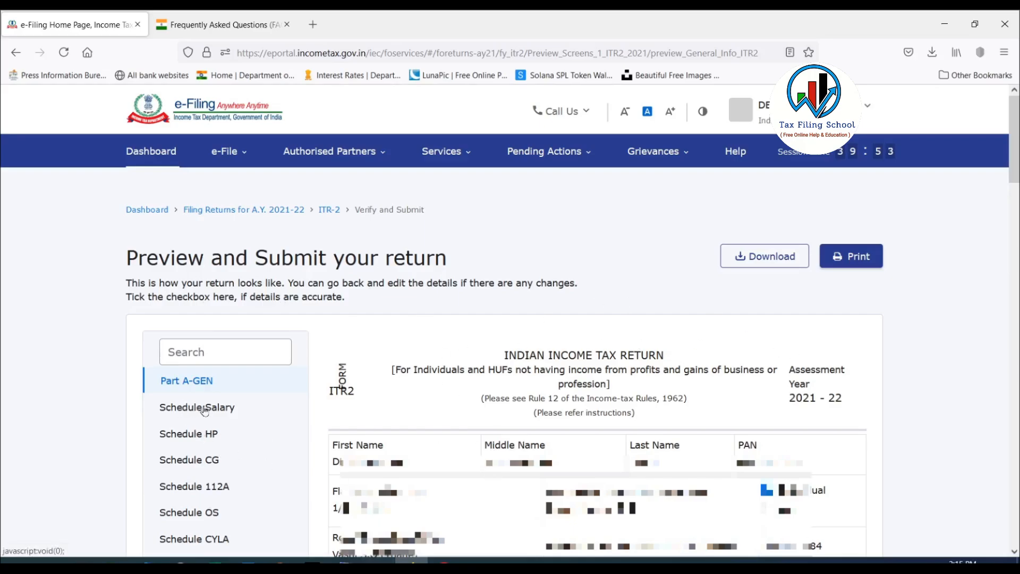
Examine Schedule Salary in the return preview, covering gross salary, exempt allowances, section 16 deductions and chargeable income.
{"action": "left_click", "coordinate": [185, 410]}
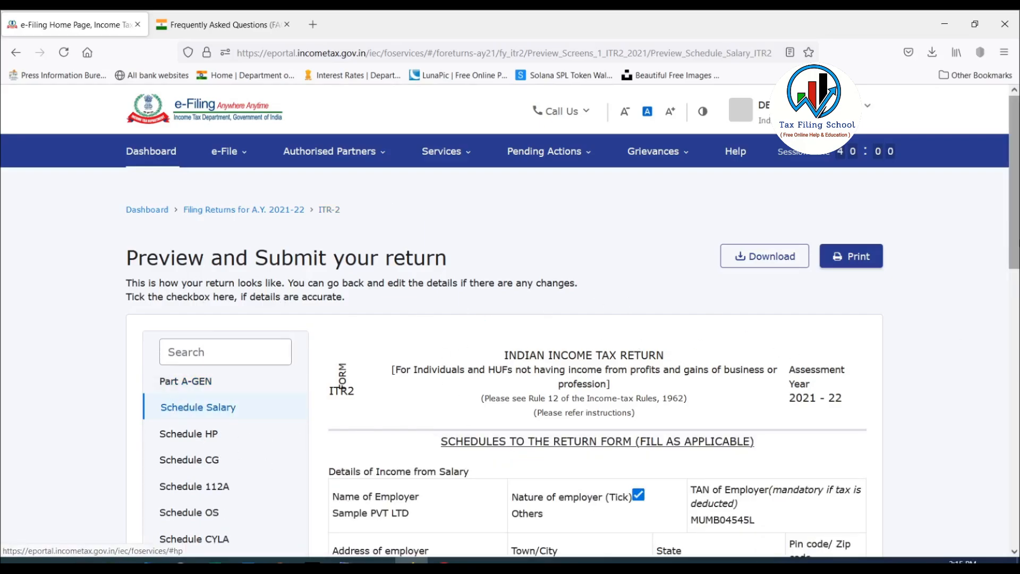
{"action": "scroll", "coordinate": [185, 410], "scroll_direction": "down", "scroll_amount": 2}
{"action": "scroll", "coordinate": [585, 340], "scroll_direction": "down", "scroll_amount": 9}
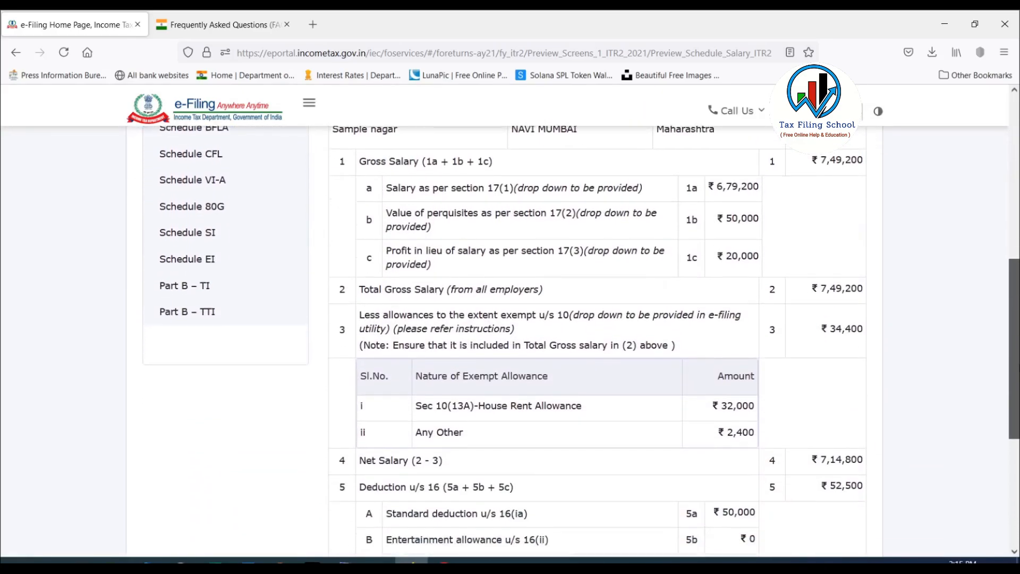
{"action": "scroll", "coordinate": [585, 340], "scroll_direction": "up", "scroll_amount": 7}
{"action": "scroll", "coordinate": [342, 158], "scroll_direction": "down", "scroll_amount": 9}
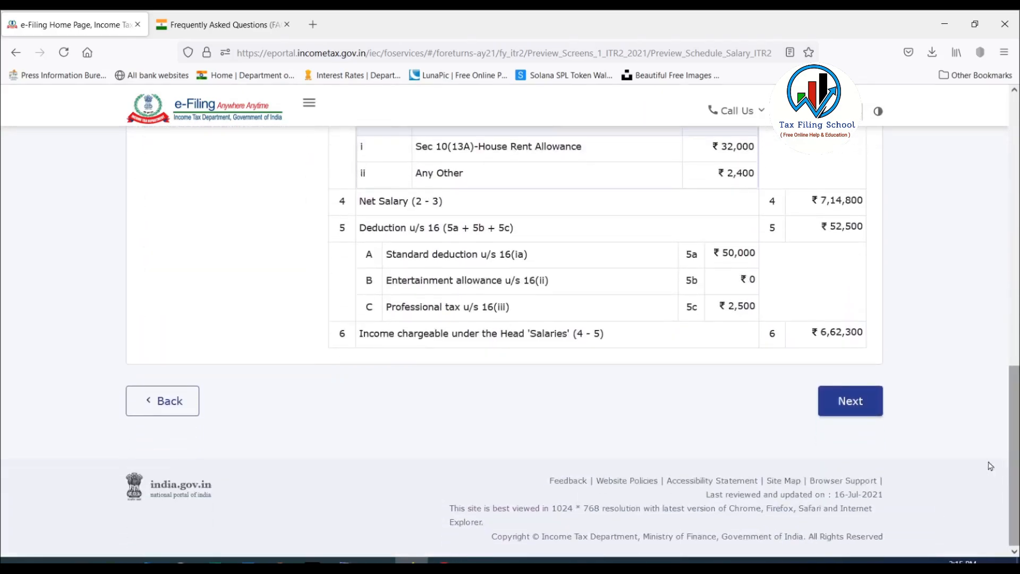
Accept the return declaration, leaving the Tax Return Preparer details blank, and submit the return for validation.
{"action": "left_click", "coordinate": [850, 401]}
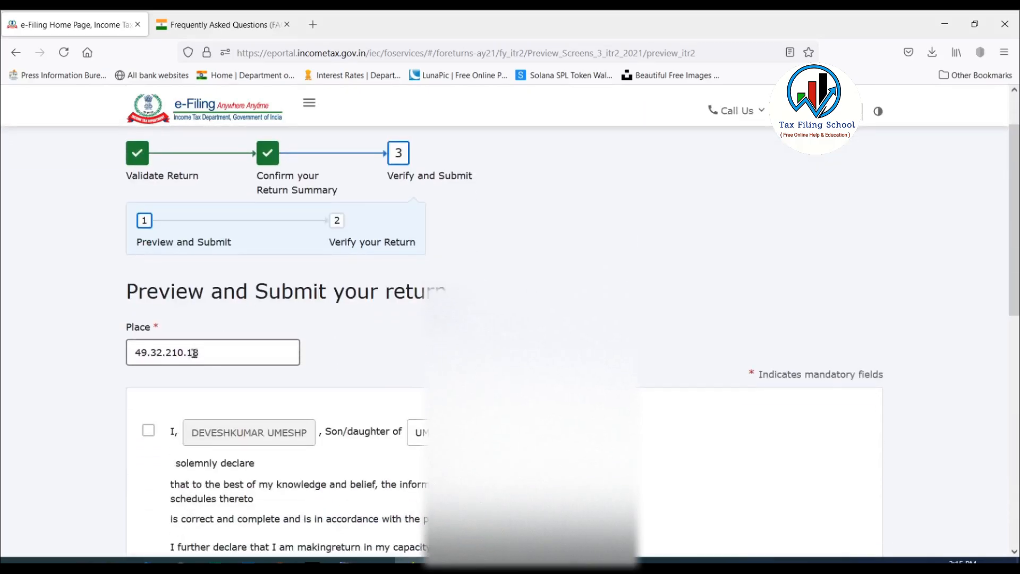
{"action": "scroll", "coordinate": [187, 304], "scroll_direction": "down", "scroll_amount": 3}
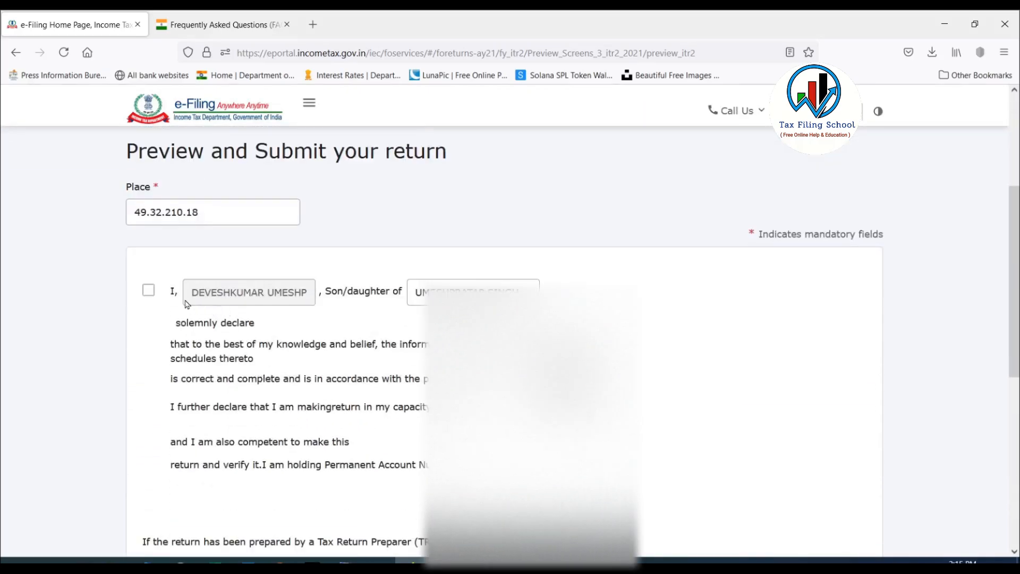
{"action": "left_click", "coordinate": [149, 297]}
{"action": "scroll", "coordinate": [413, 247], "scroll_direction": "down", "scroll_amount": 2}
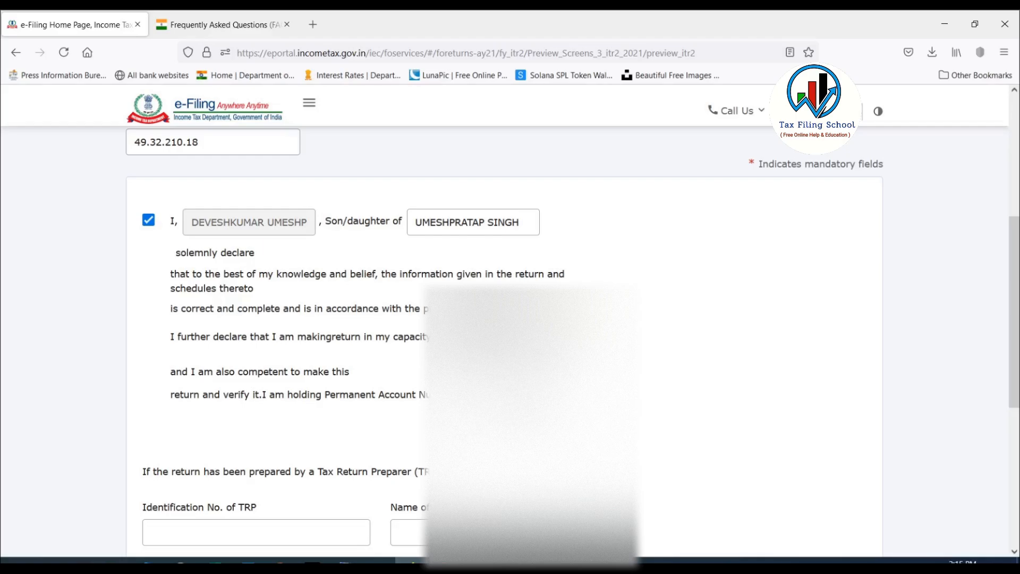
{"action": "scroll", "coordinate": [786, 372], "scroll_direction": "down", "scroll_amount": 5}
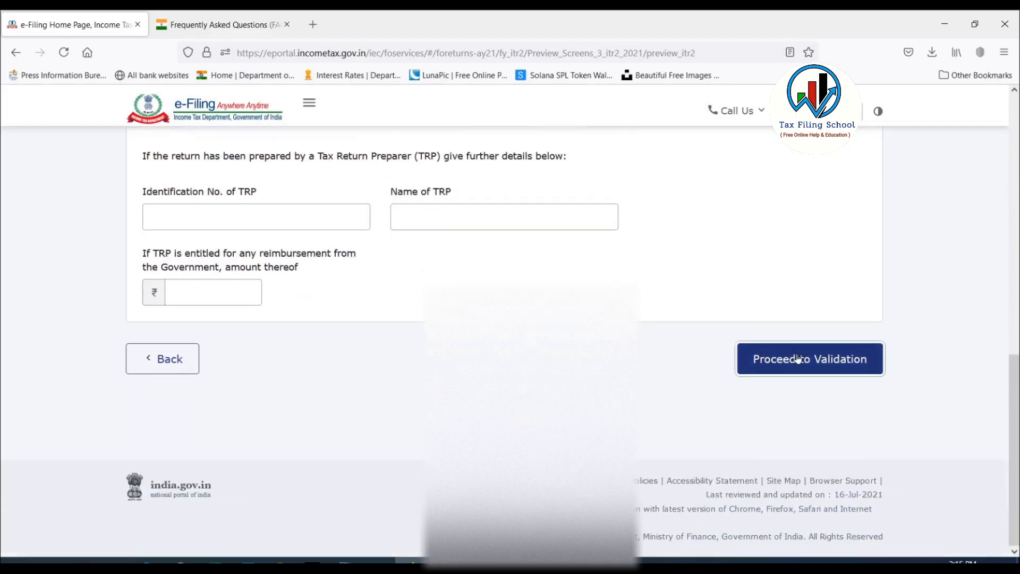
{"action": "left_click", "coordinate": [798, 359]}
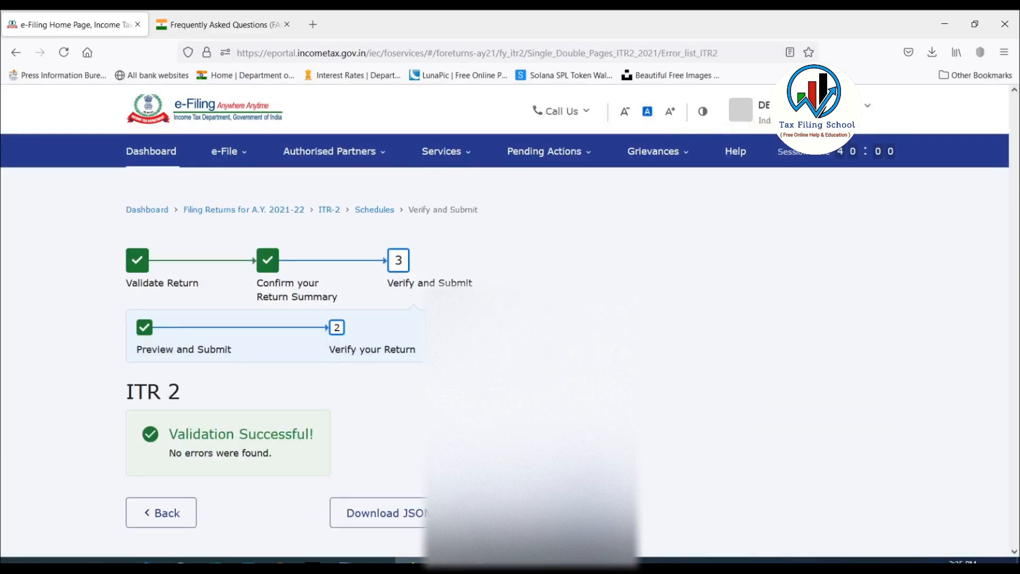
Proceed to verification of the validated ITR-2 and choose e-Verify Now as the verification method.
{"action": "scroll", "coordinate": [553, 383], "scroll_direction": "down", "scroll_amount": 3}
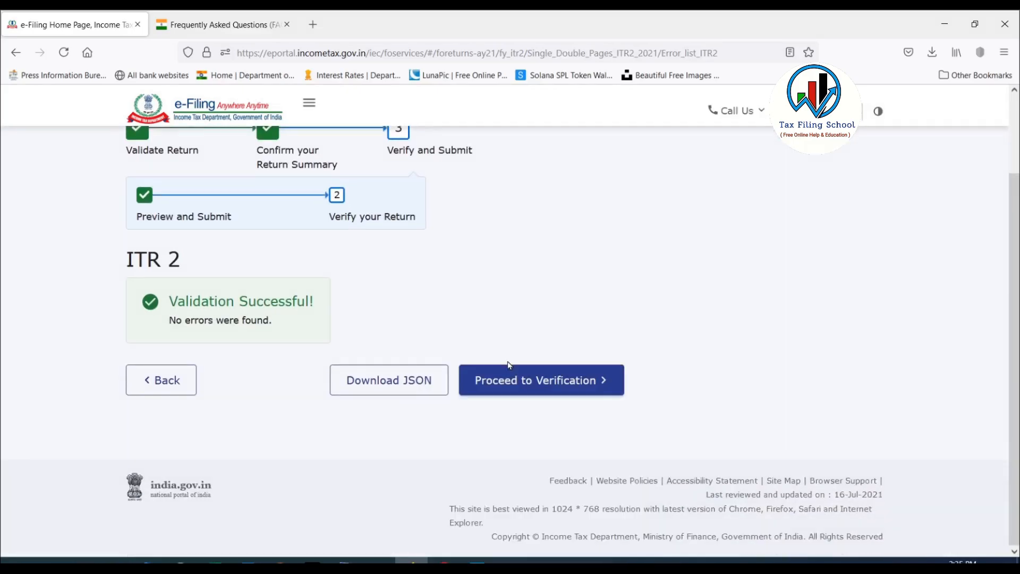
{"action": "left_click", "coordinate": [559, 383]}
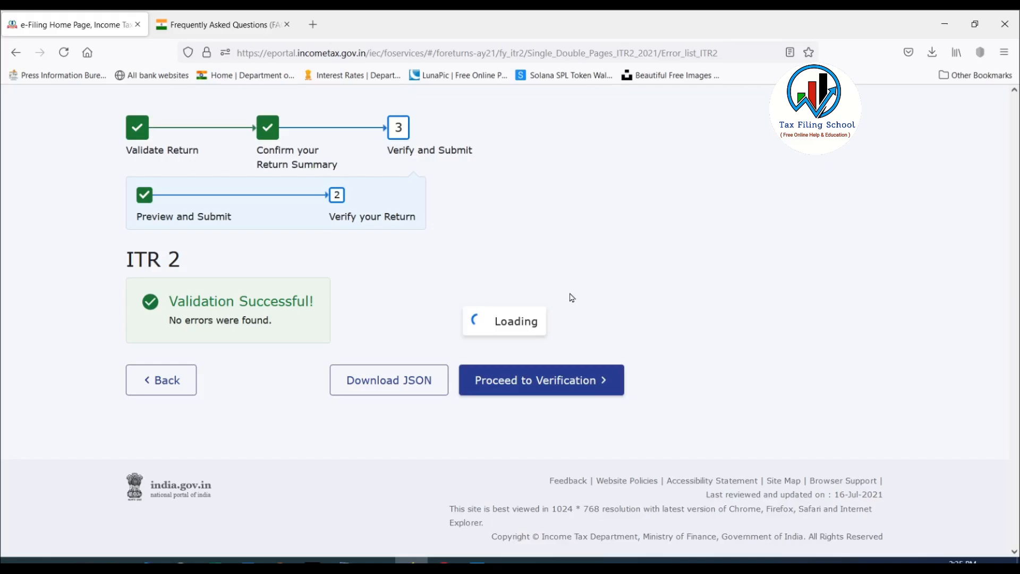
{"action": "scroll", "coordinate": [572, 297], "scroll_direction": "down", "scroll_amount": 3}
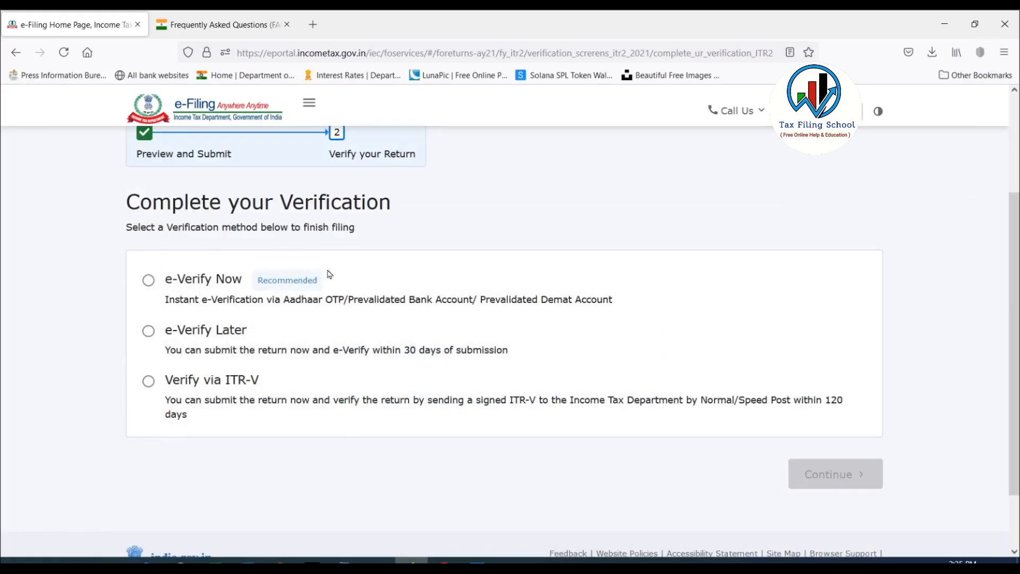
{"action": "left_click", "coordinate": [148, 280]}
{"action": "left_click", "coordinate": [835, 477]}
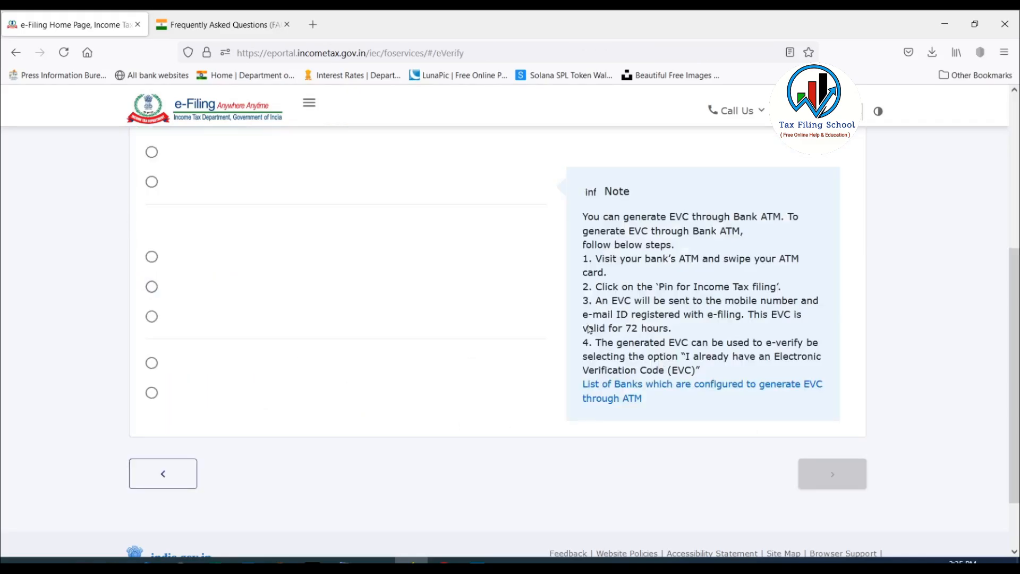
Choose e-verification by OTP on the Aadhaar-registered mobile number, agree to validate the Aadhaar details and generate the OTP.
{"action": "left_click", "coordinate": [785, 516]}
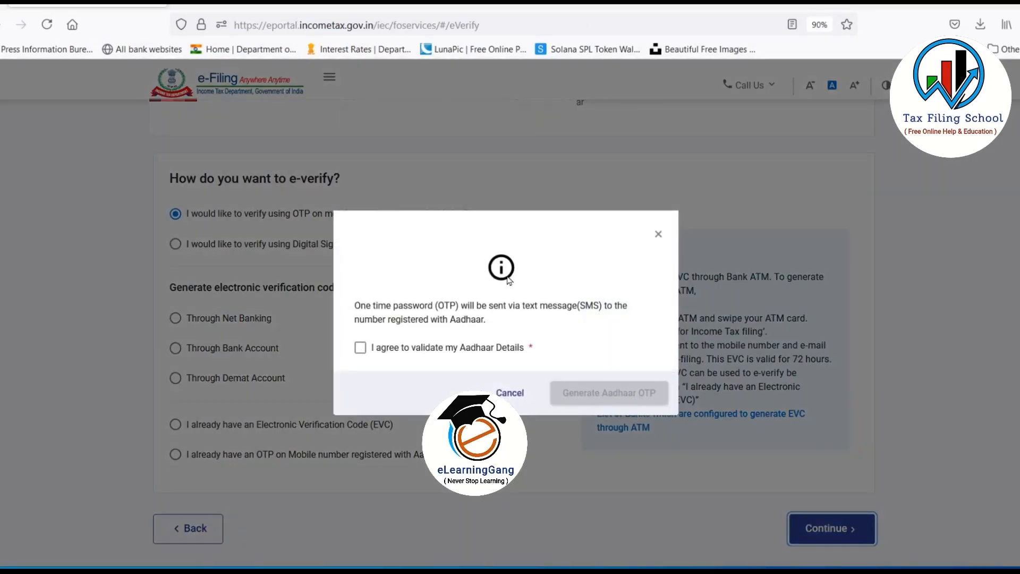
{"action": "left_click", "coordinate": [361, 330]}
{"action": "left_click", "coordinate": [612, 392]}
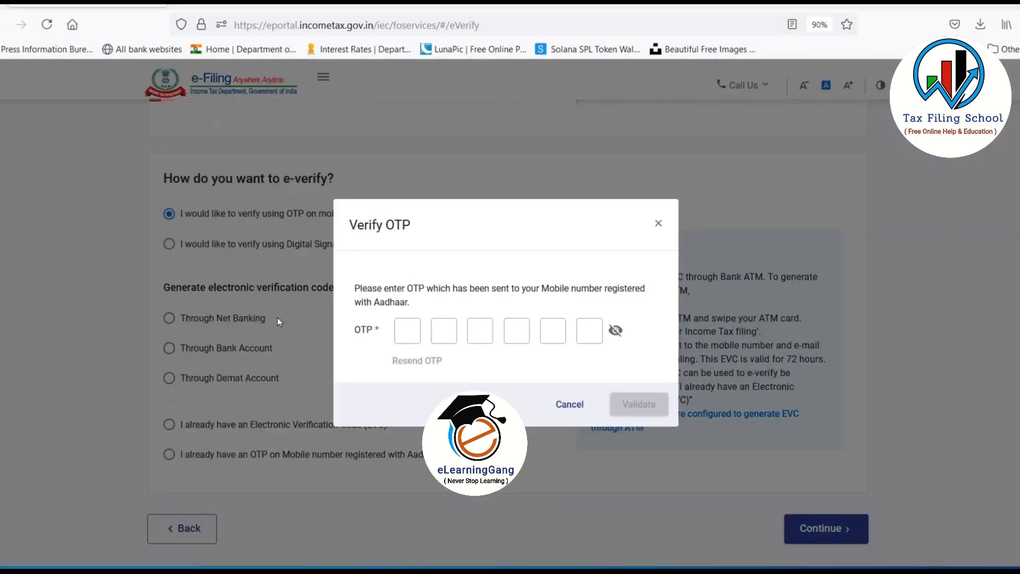
Enter the Aadhaar one-time password and validate it to e-verify the return.
{"action": "left_click", "coordinate": [398, 303]}
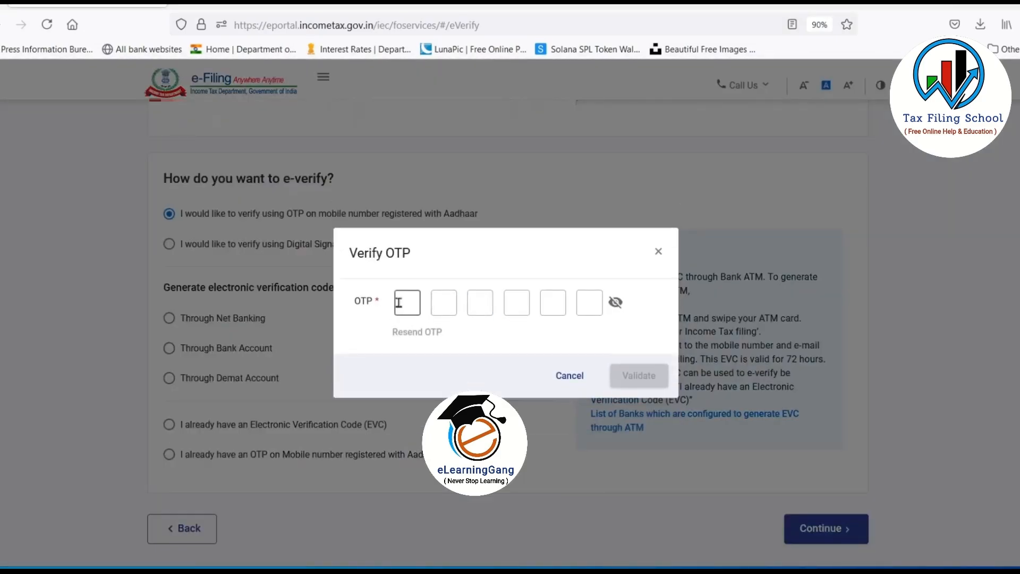
{"action": "type", "text": "******"}
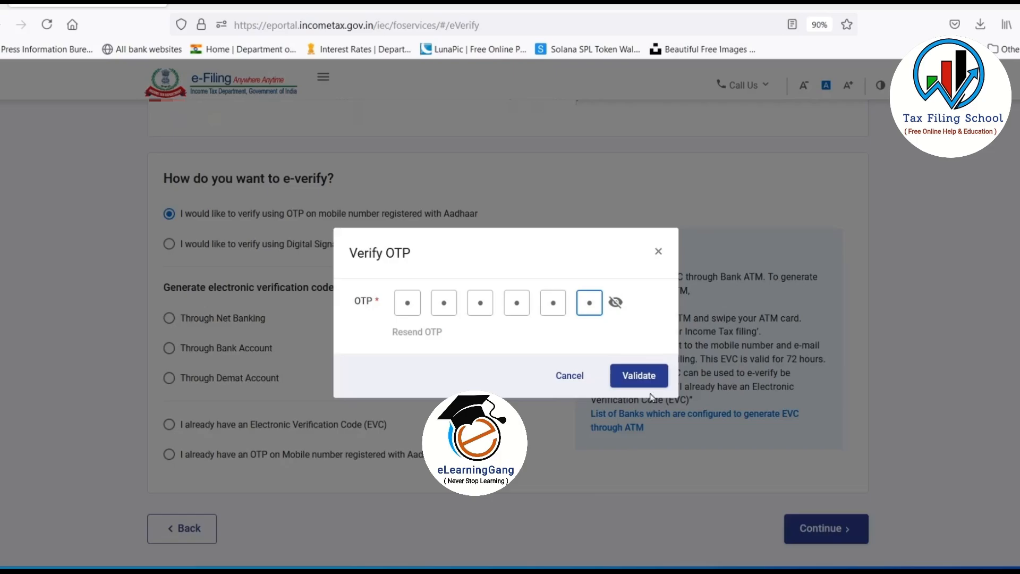
{"action": "left_click", "coordinate": [639, 375]}
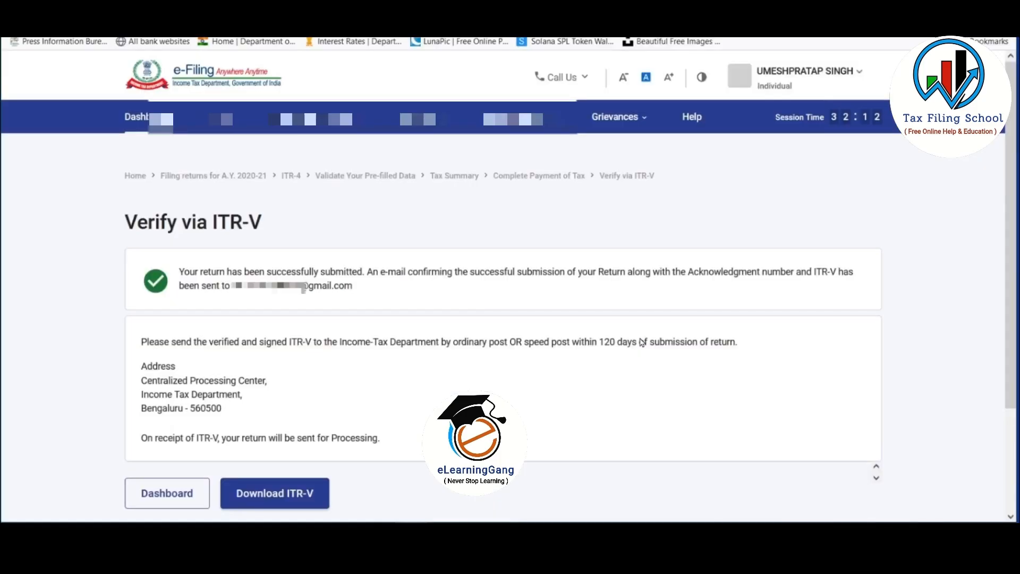
Download the ITR-V acknowledgement of the submitted return and save the PDF file.
{"action": "scroll", "coordinate": [478, 383], "scroll_direction": "down", "scroll_amount": 1}
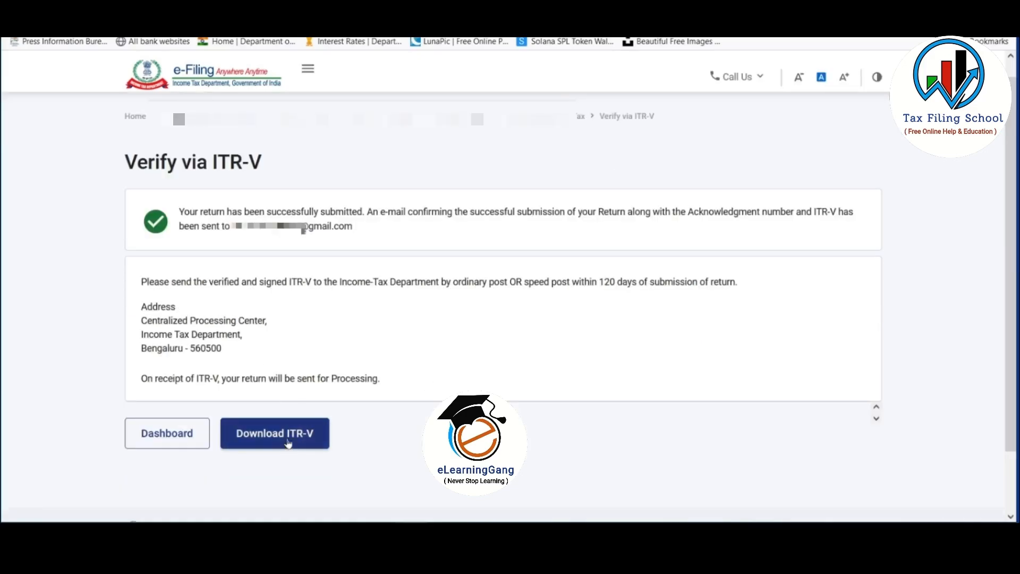
{"action": "left_click", "coordinate": [300, 440]}
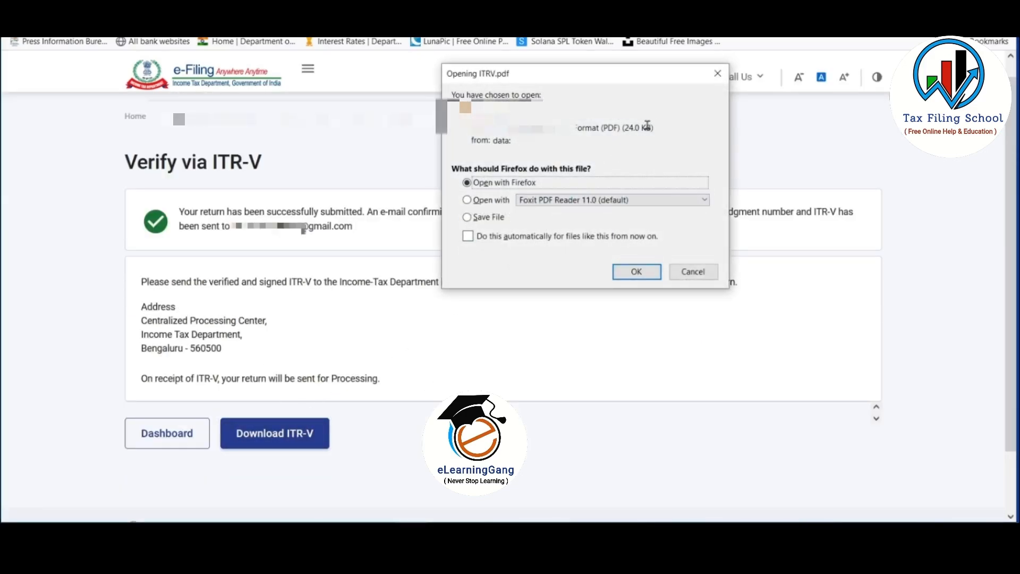
{"action": "left_click", "coordinate": [468, 217]}
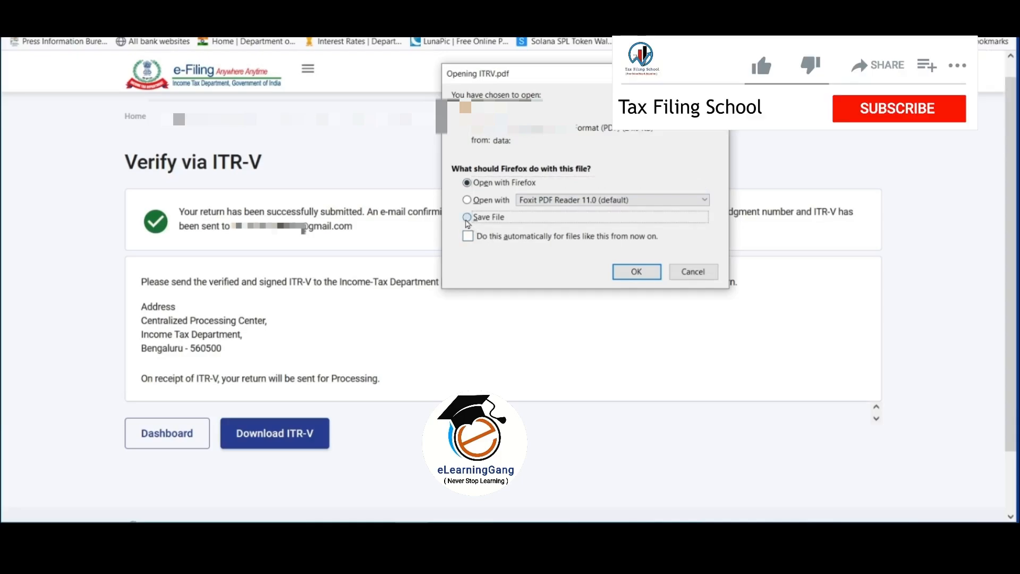
{"action": "left_click", "coordinate": [636, 272]}
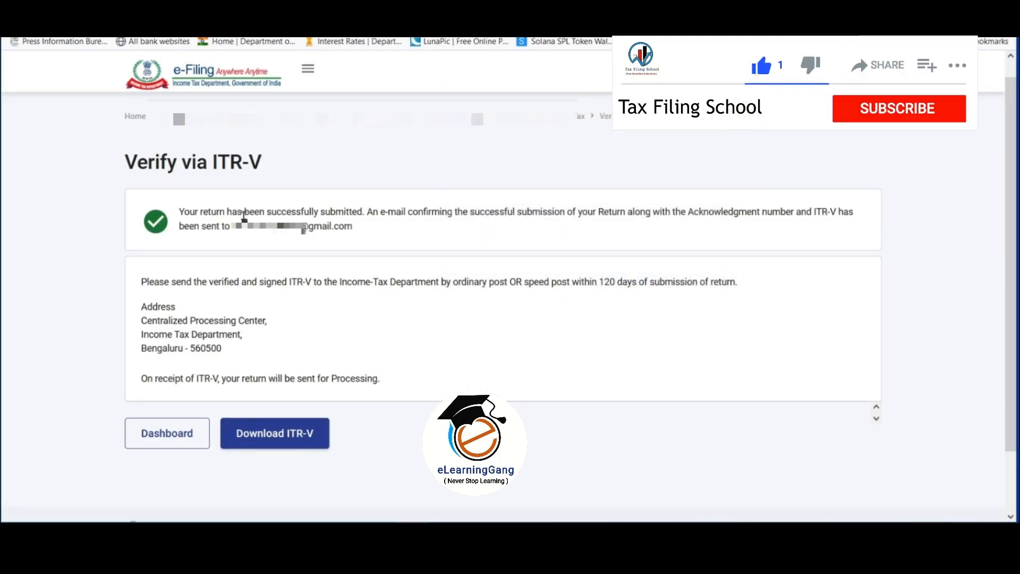